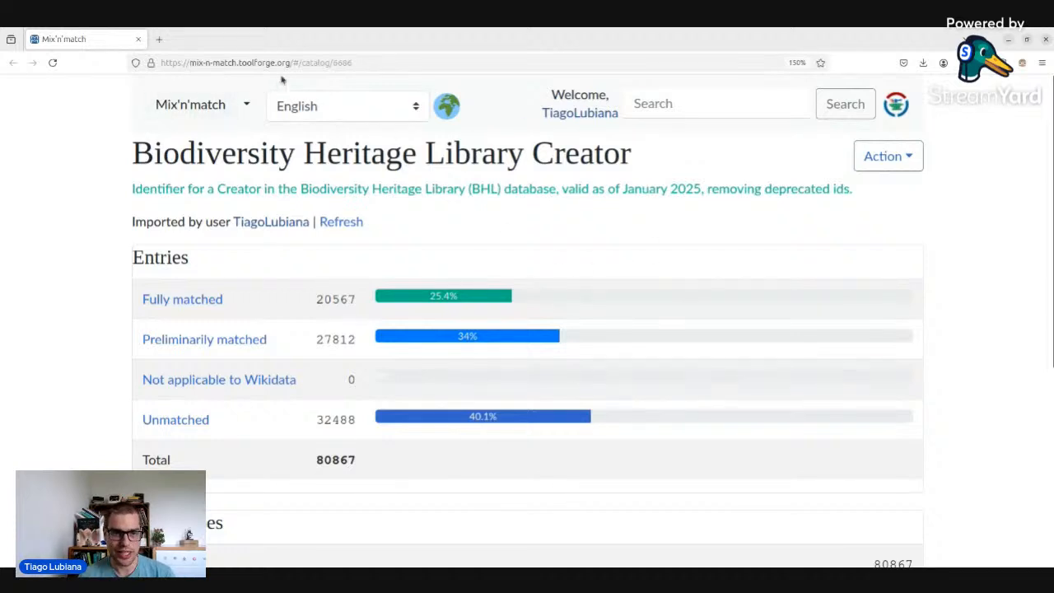
- Go to the Mix'n'match home page and open the Biodiversity Heritage Library Creator catalog from the latest catalogs
left_click_drag(294, 63, 397, 63)
key("BackSpace")
key("Return")
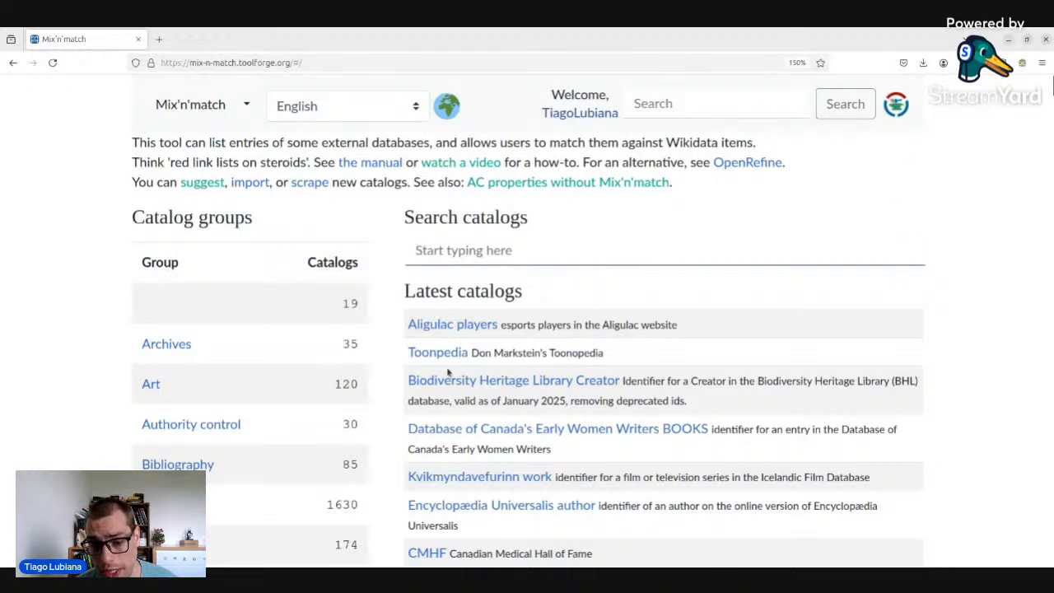
scroll(479, 269, "down", 2)
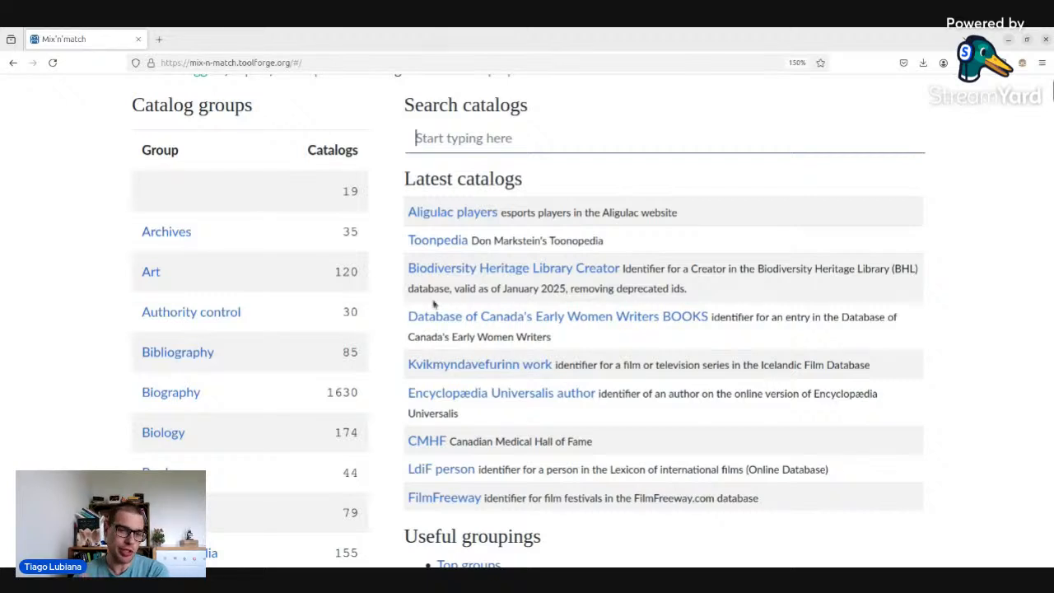
left_click(453, 274)
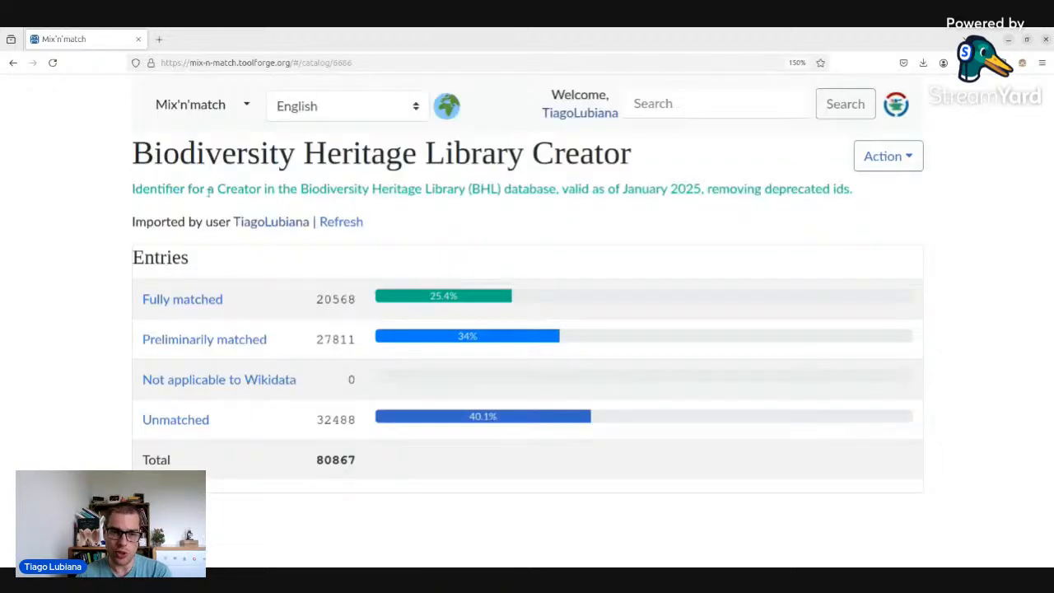
- Review the catalog's title, total number of entries, matches over time and match counts per user
left_click_drag(123, 149, 576, 161)
left_click(560, 169)
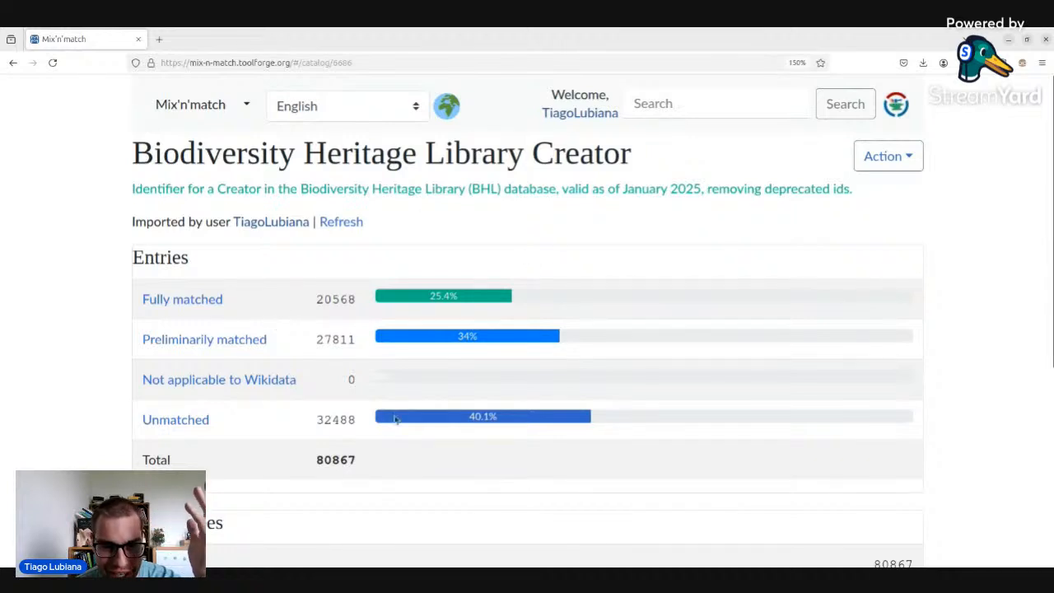
scroll(360, 472, "down", 3)
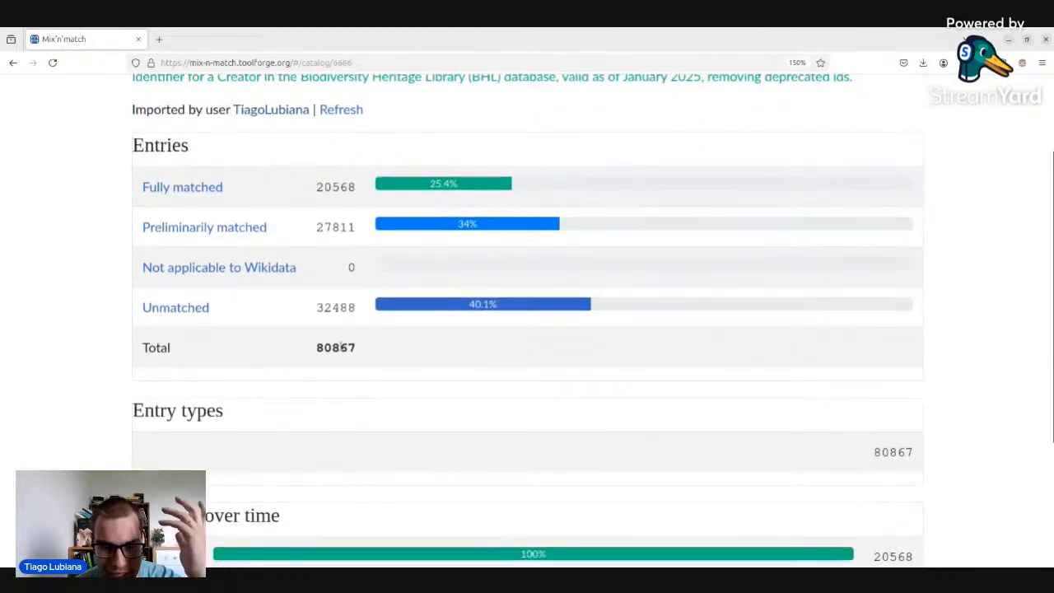
left_click_drag(312, 347, 362, 352)
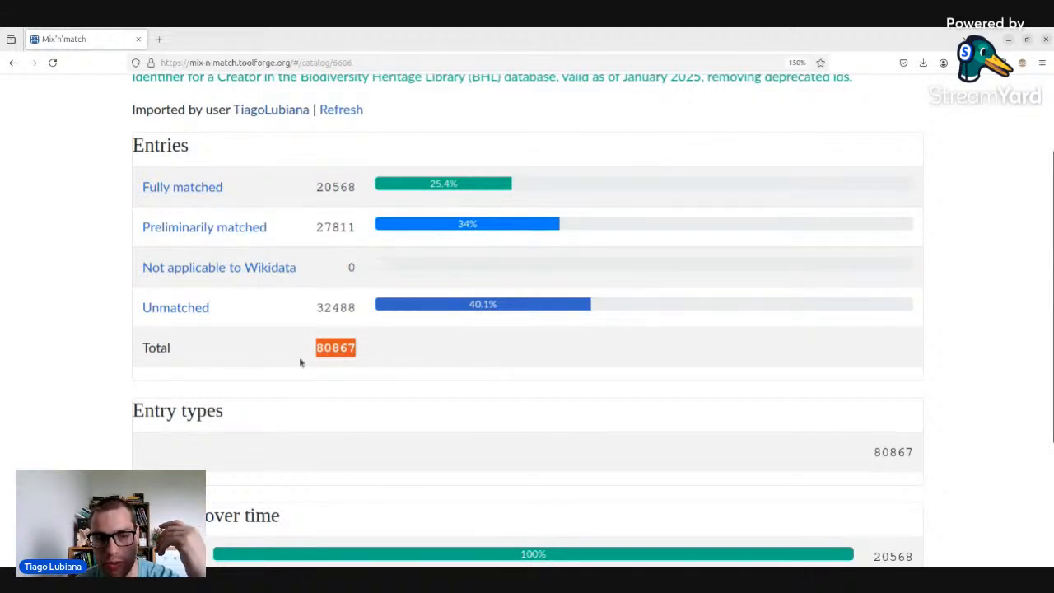
scroll(429, 315, "down", 1)
scroll(429, 314, "down", 5)
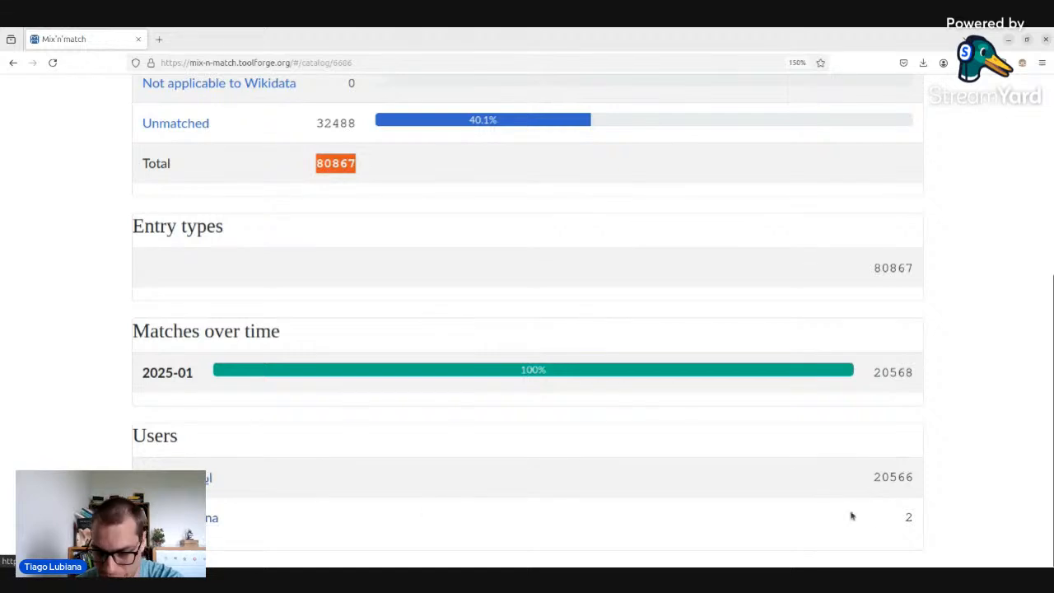
double_click(909, 515)
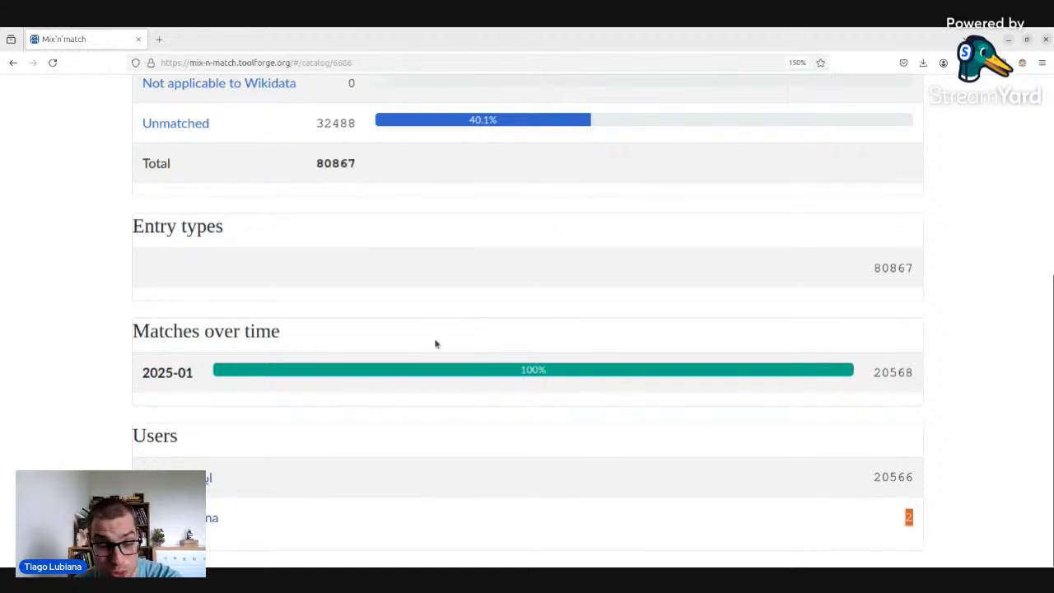
left_click(221, 489)
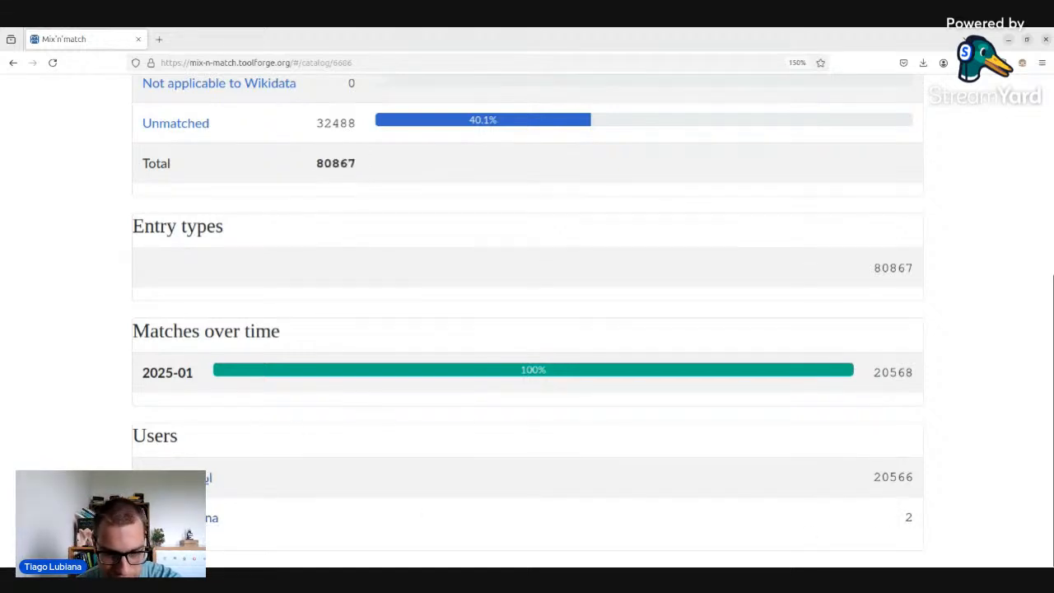
double_click(912, 477)
scroll(698, 322, "up", 4)
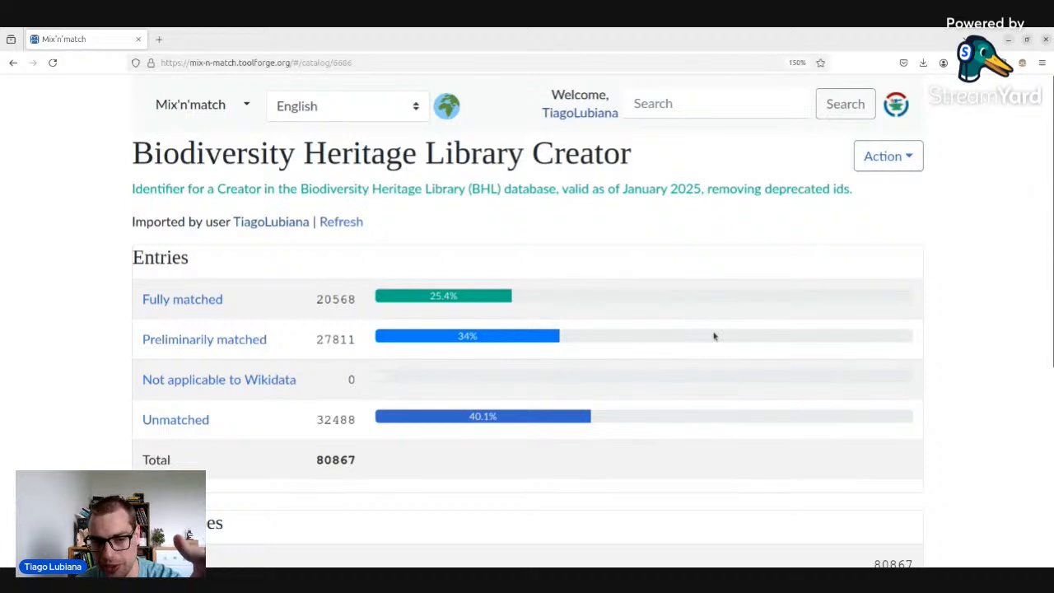
- Open the Jobs page of the Biodiversity Heritage Library Creator catalog
left_click(888, 156)
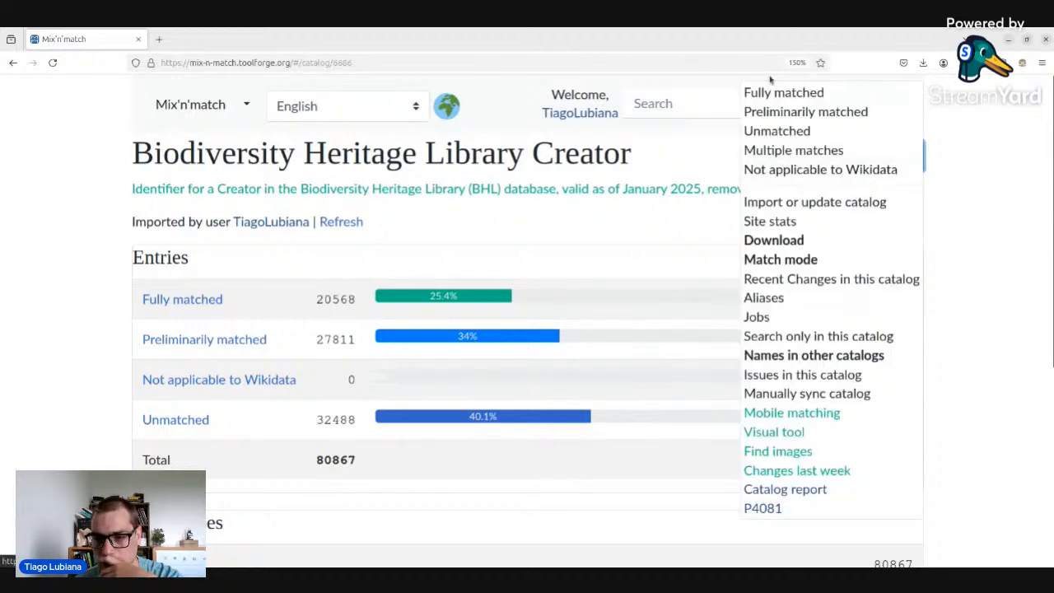
left_click(754, 319)
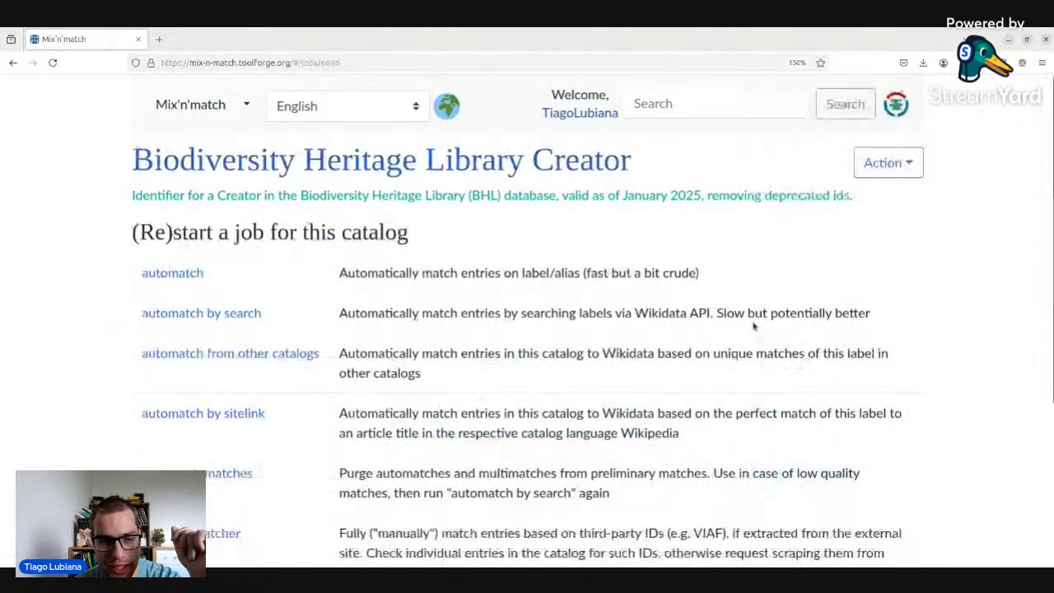
left_click_drag(131, 232, 189, 234)
left_click(430, 234)
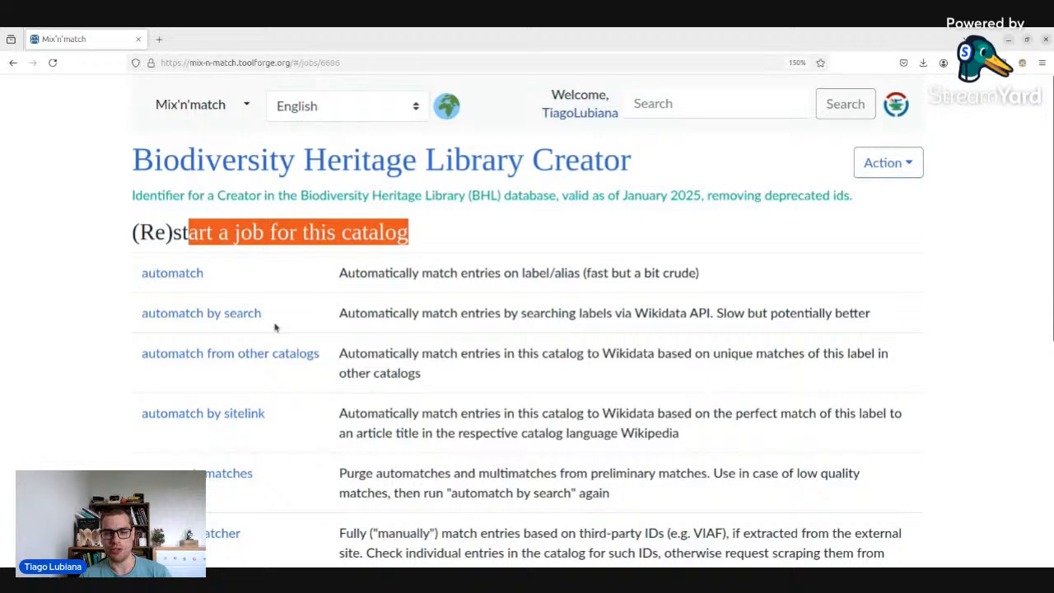
- Examine the job types available for the catalog and its existing jobs, including auxiliary matcher, aux2wd and automatch by search
scroll(441, 394, "down", 2)
scroll(436, 404, "down", 4)
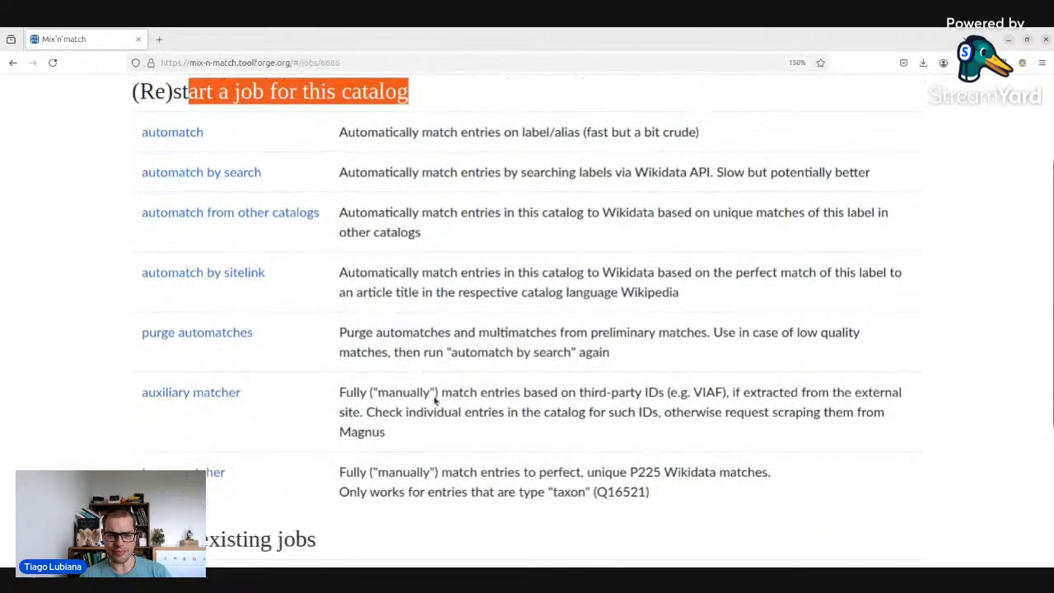
scroll(413, 465, "up", 5)
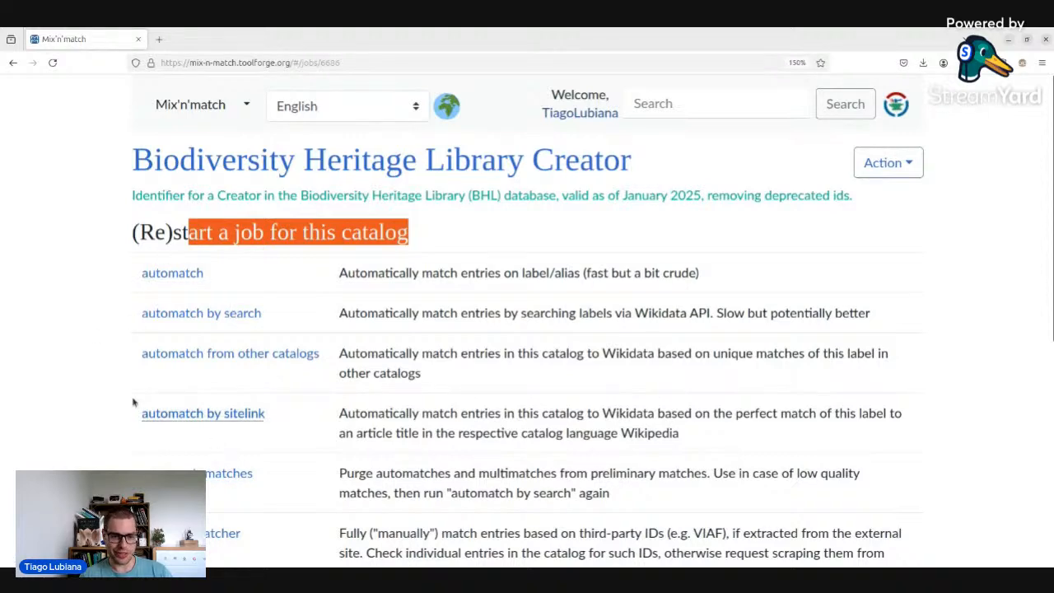
scroll(156, 397, "down", 3)
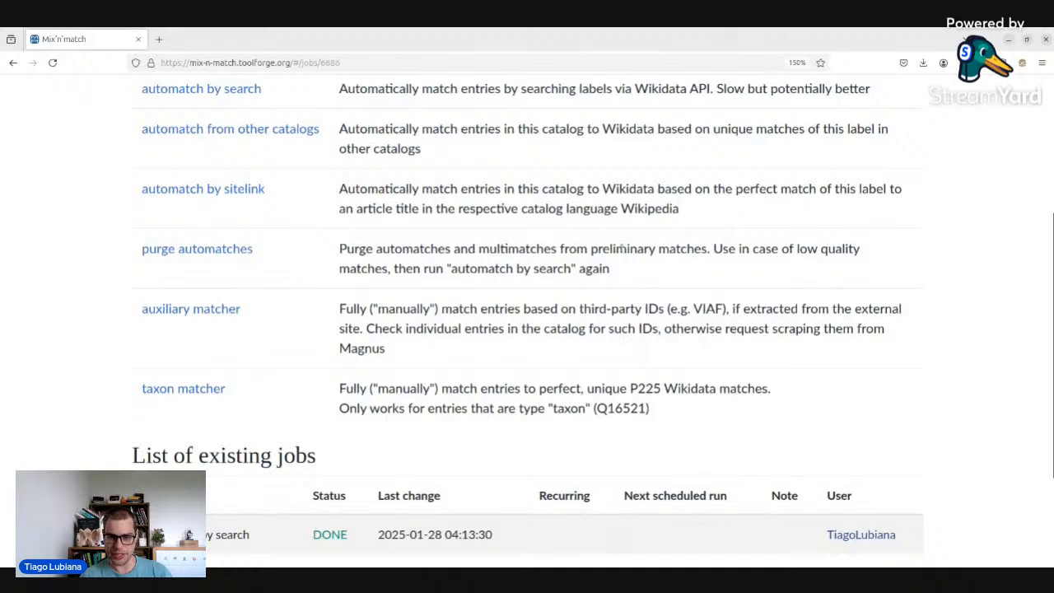
scroll(783, 287, "down", 1)
scroll(677, 381, "down", 1)
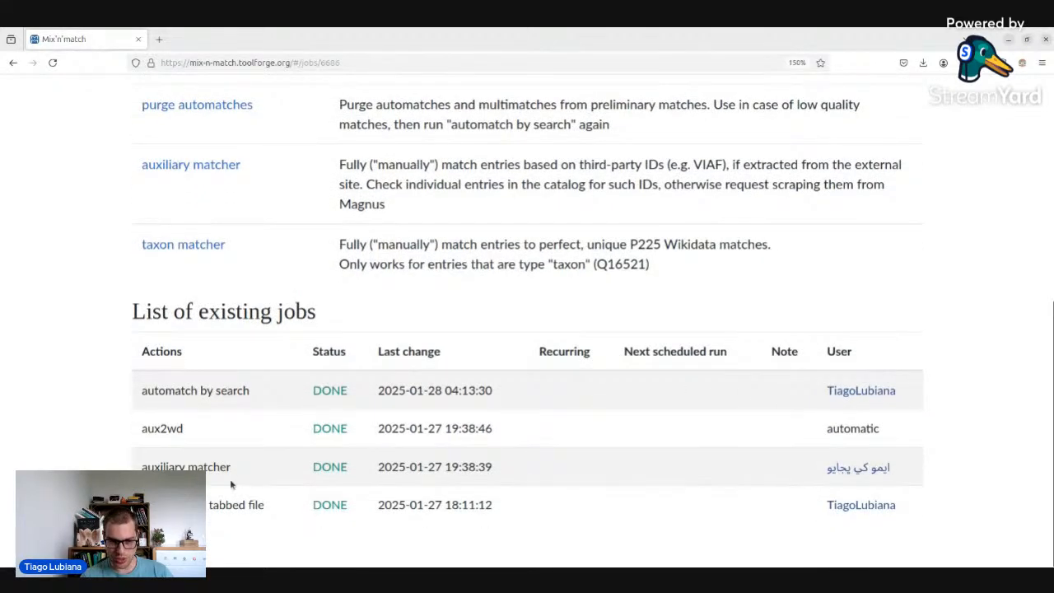
left_click_drag(230, 478, 138, 479)
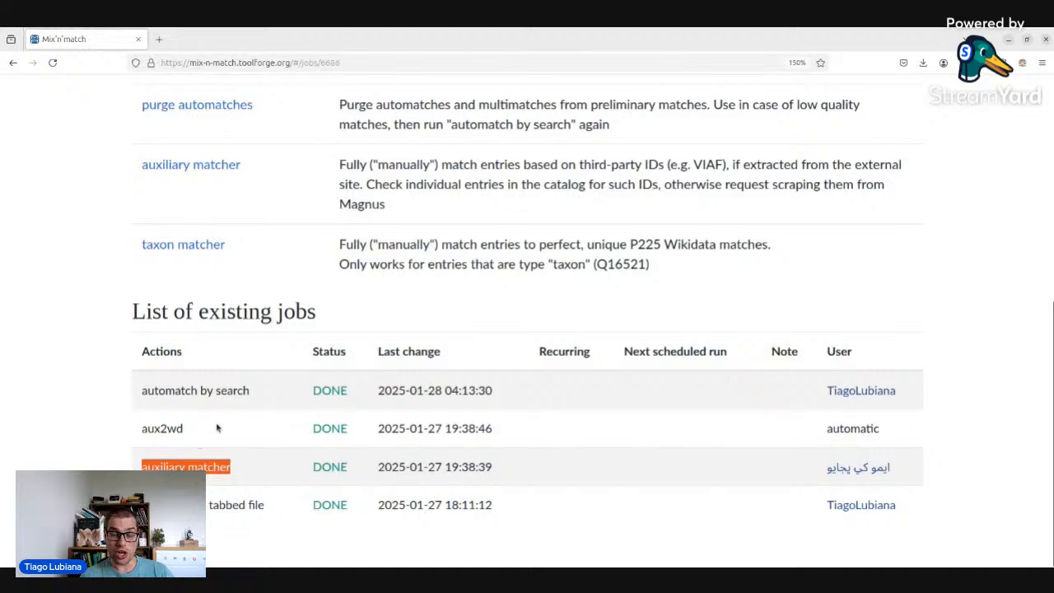
left_click_drag(217, 427, 130, 428)
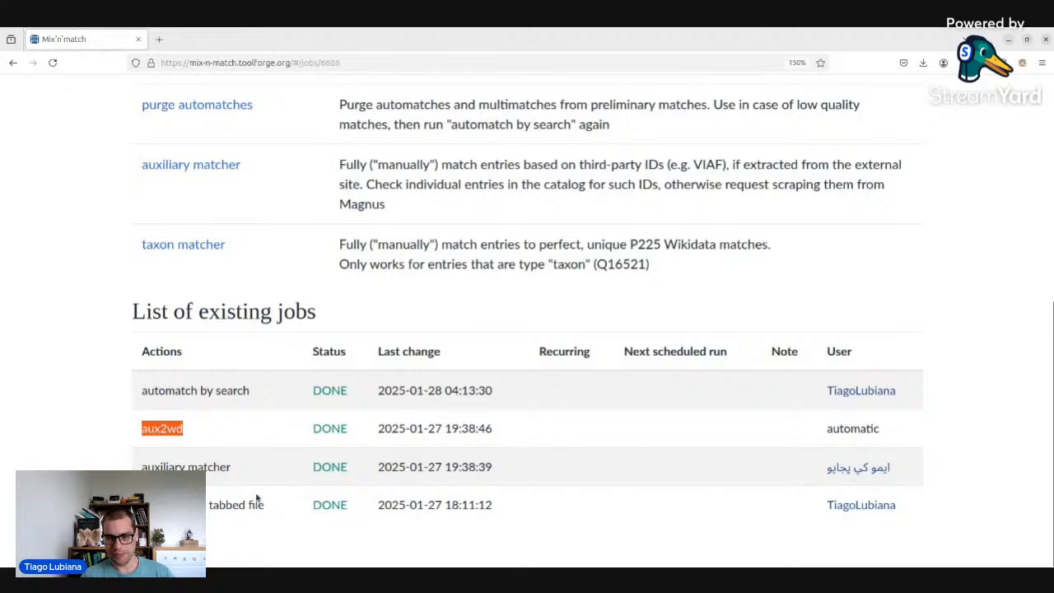
left_click_drag(272, 390, 129, 395)
scroll(310, 336, "up", 5)
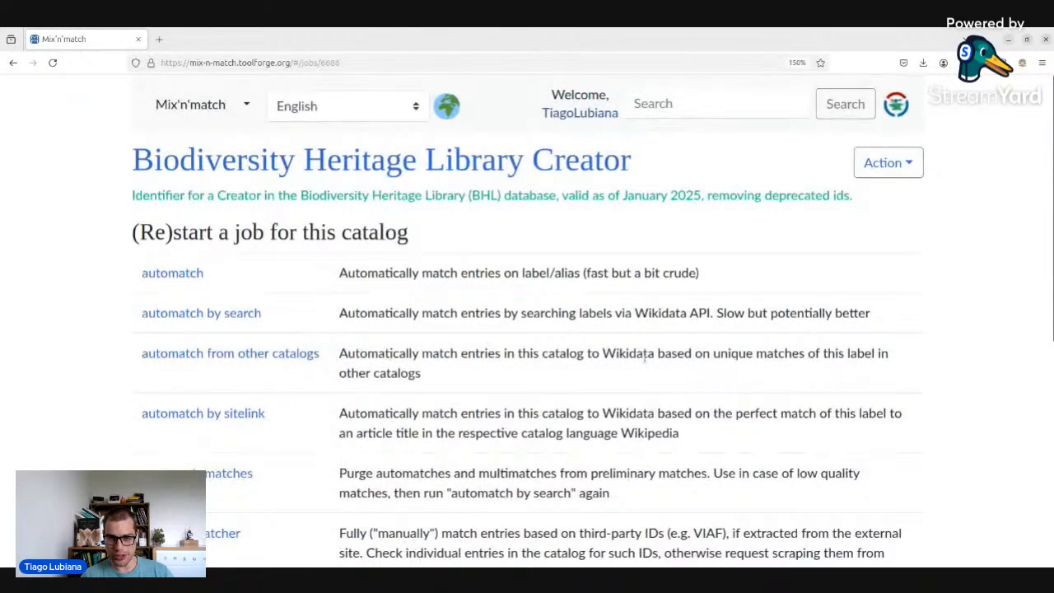
left_click_drag(705, 315, 866, 312)
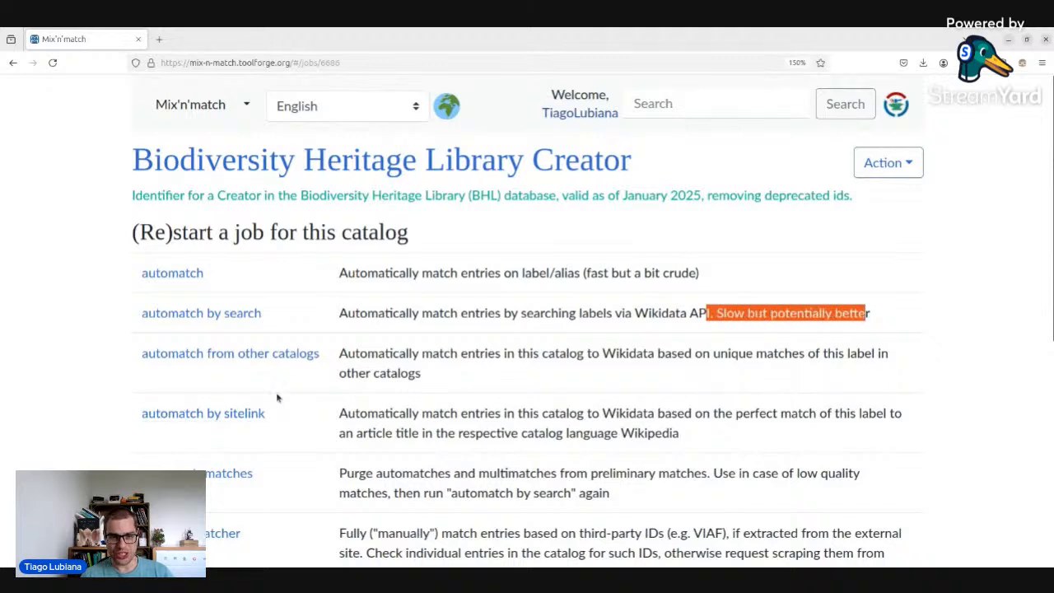
- Return to the catalog overview, check the preliminary match count, and open the list of preliminarily matched entries
left_click(206, 165)
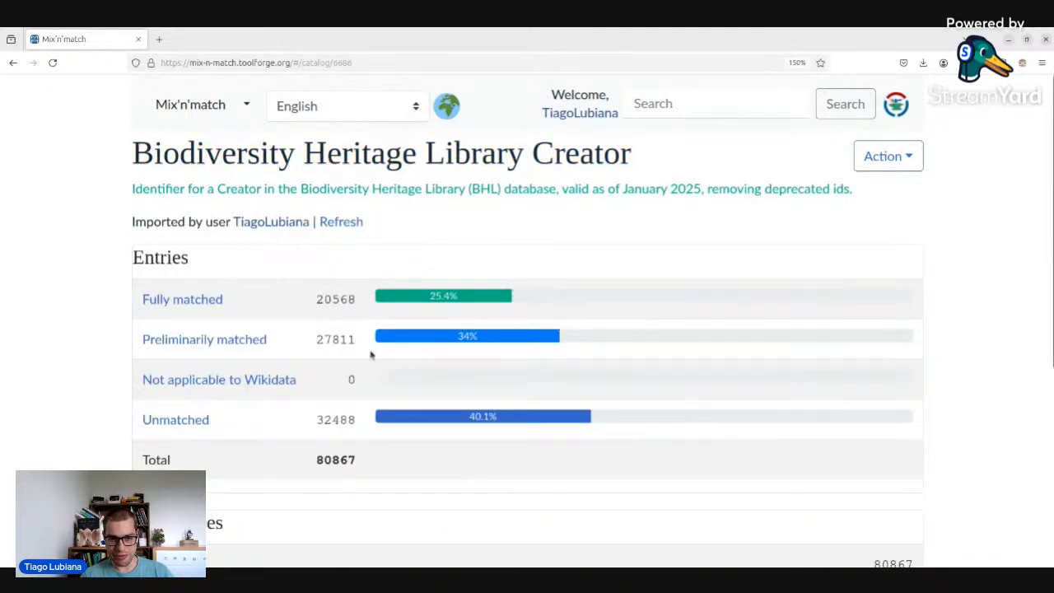
double_click(340, 332)
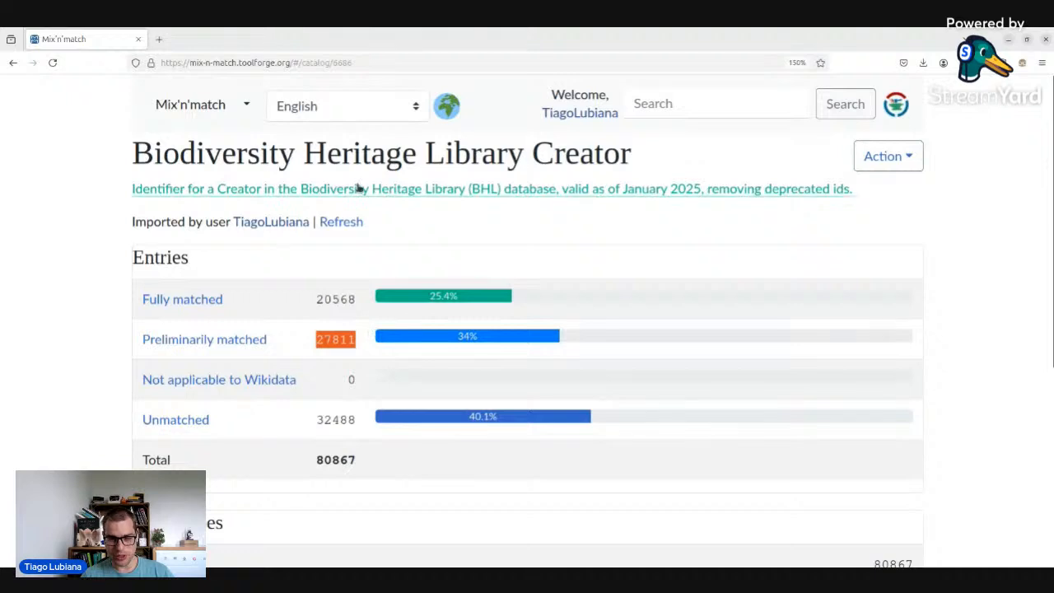
left_click_drag(318, 346, 354, 346)
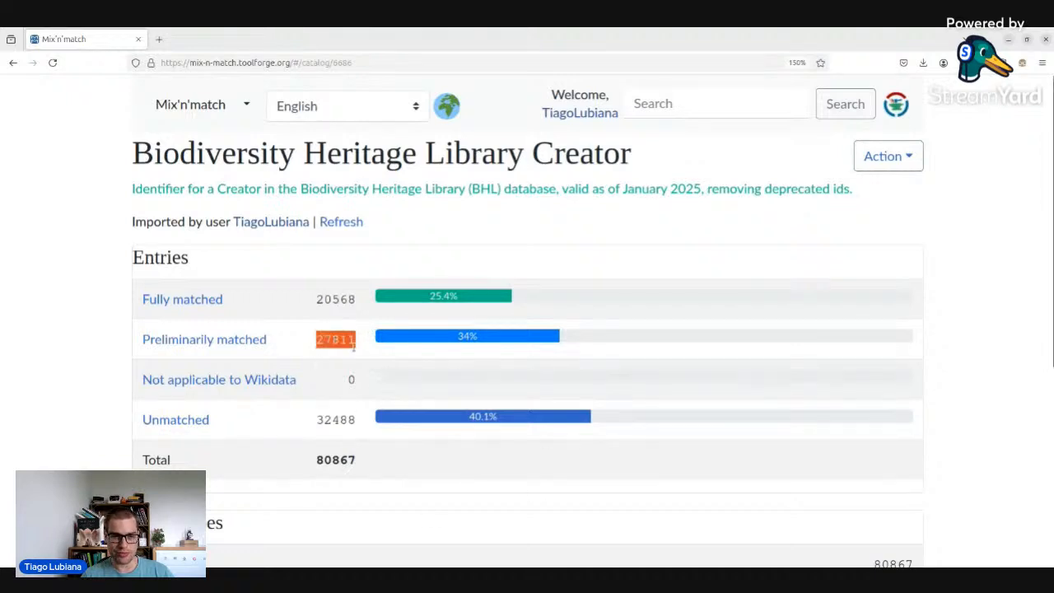
left_click(195, 340)
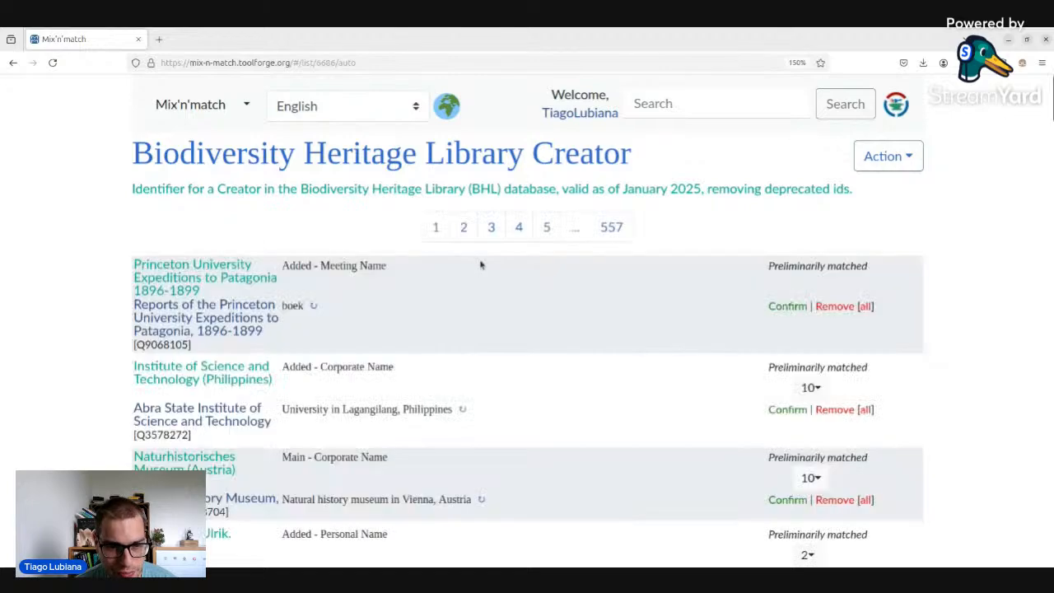
scroll(472, 284, "down", 2)
scroll(417, 346, "up", 2)
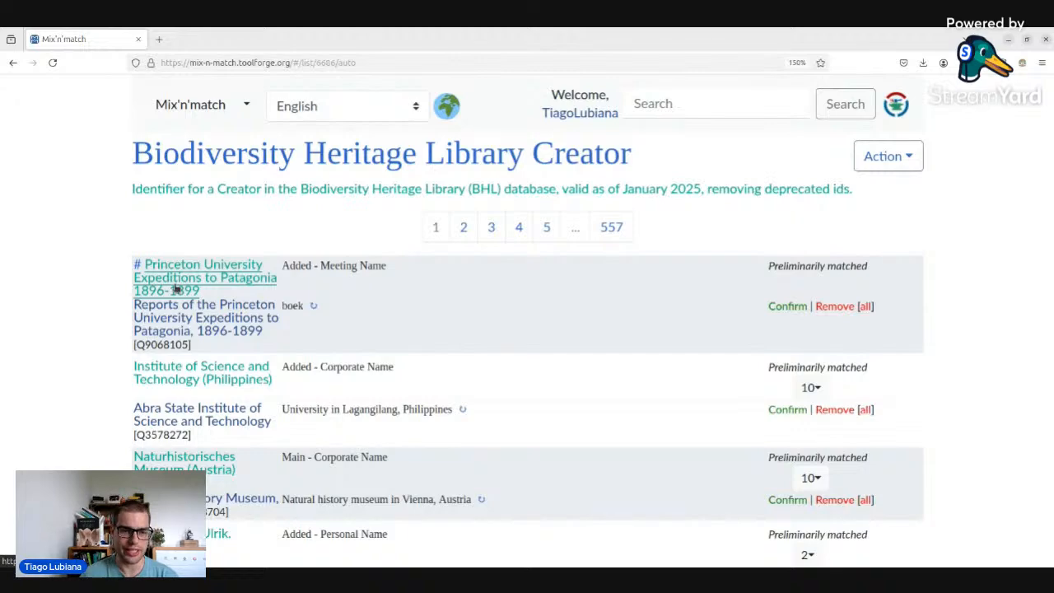
- Open the BHL page for Princeton University Expeditions to Patagonia 1896-1899 and inspect its creator ID in the URL and its publications
left_click(175, 288)
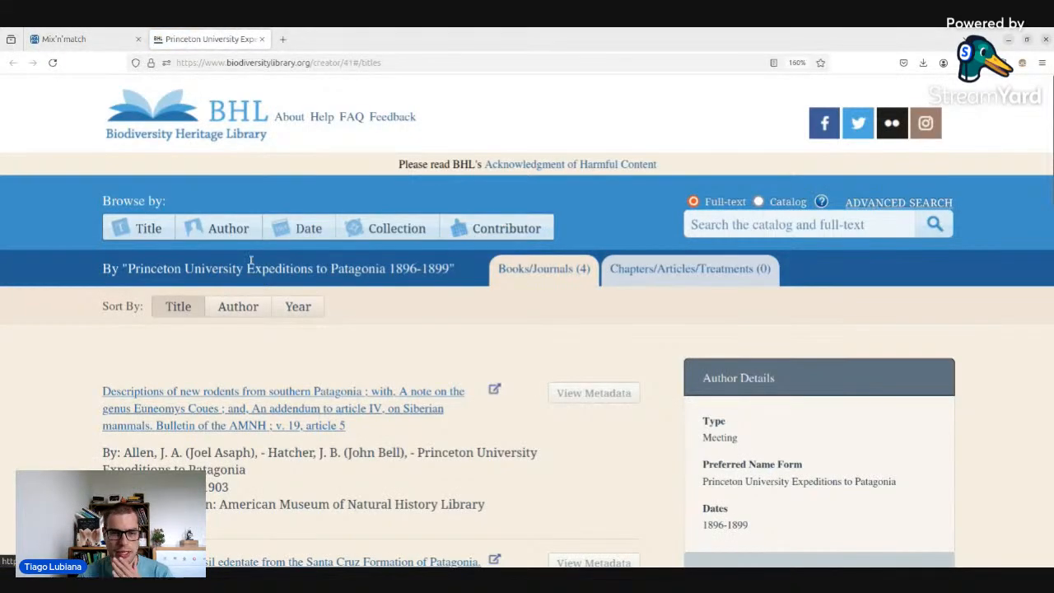
scroll(411, 305, "down", 3)
scroll(412, 305, "up", 3)
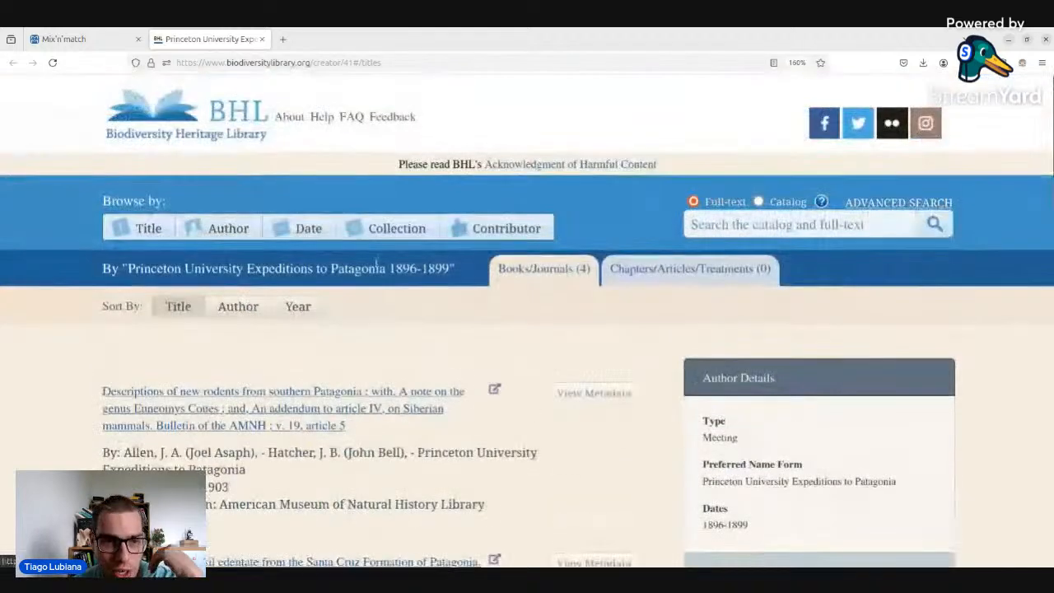
left_click_drag(313, 63, 355, 63)
left_click(346, 62)
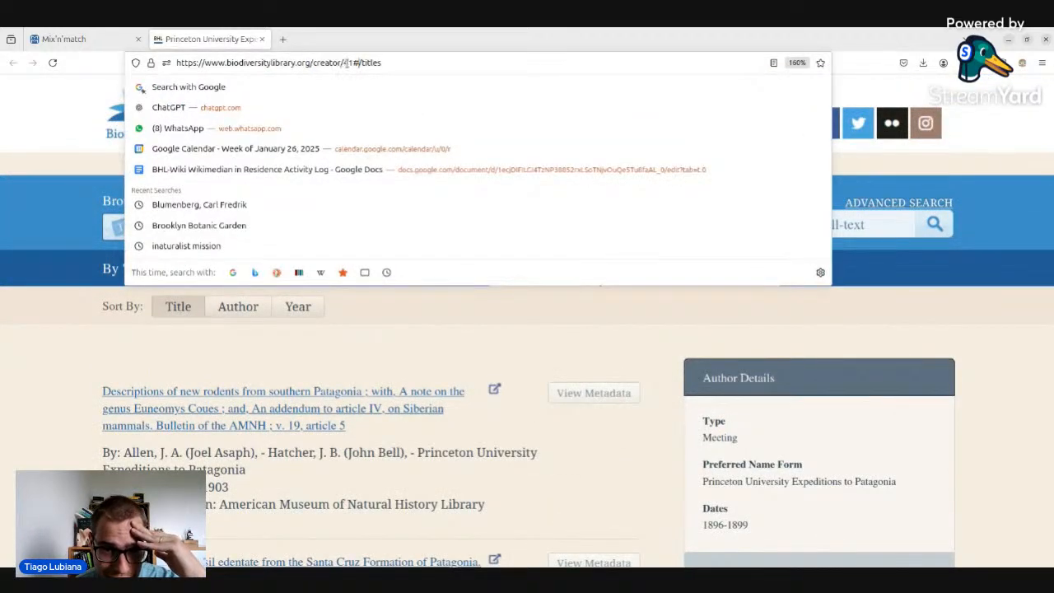
left_click_drag(347, 62, 343, 63)
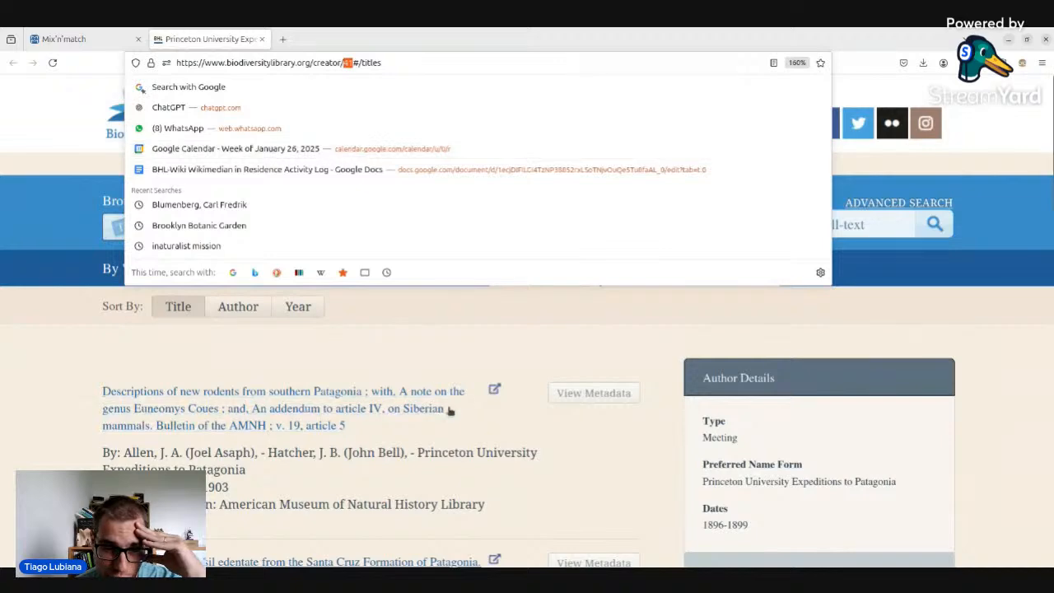
left_click(468, 356)
scroll(391, 194, "down", 2)
scroll(391, 195, "down", 5)
scroll(379, 374, "up", 6)
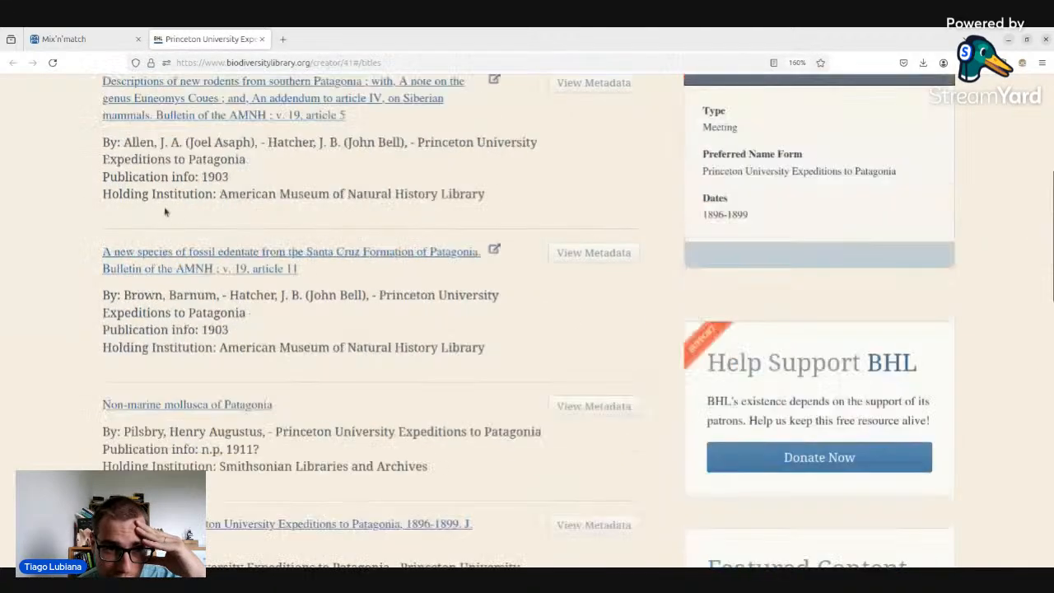
- Back in Mix'n'match, remove the preliminary match between Princeton University Expeditions to Patagonia 1896-1899 and the book item Q9068105
left_click(85, 40)
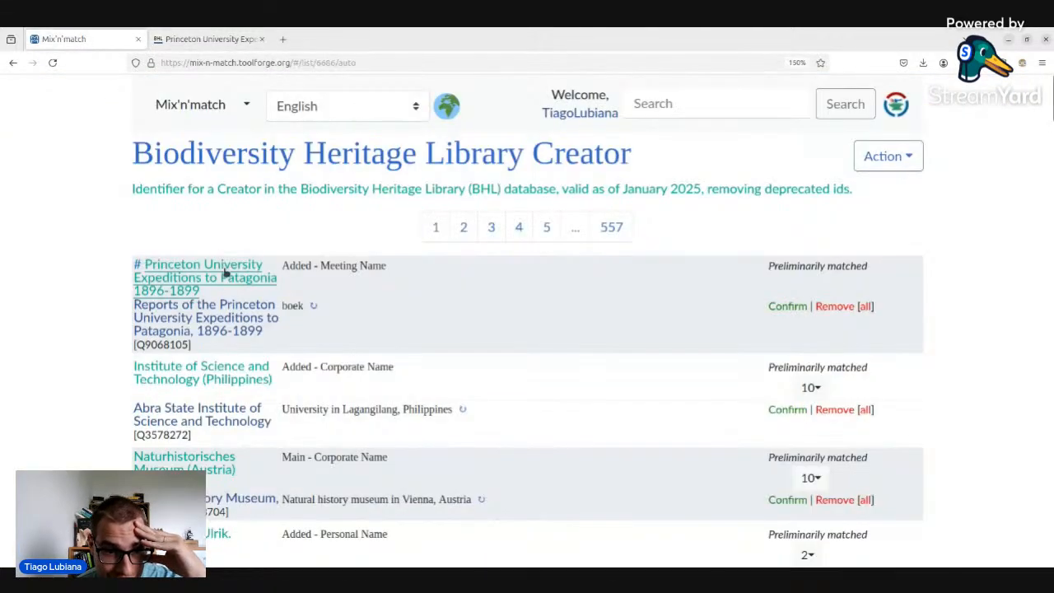
left_click_drag(218, 296, 145, 247)
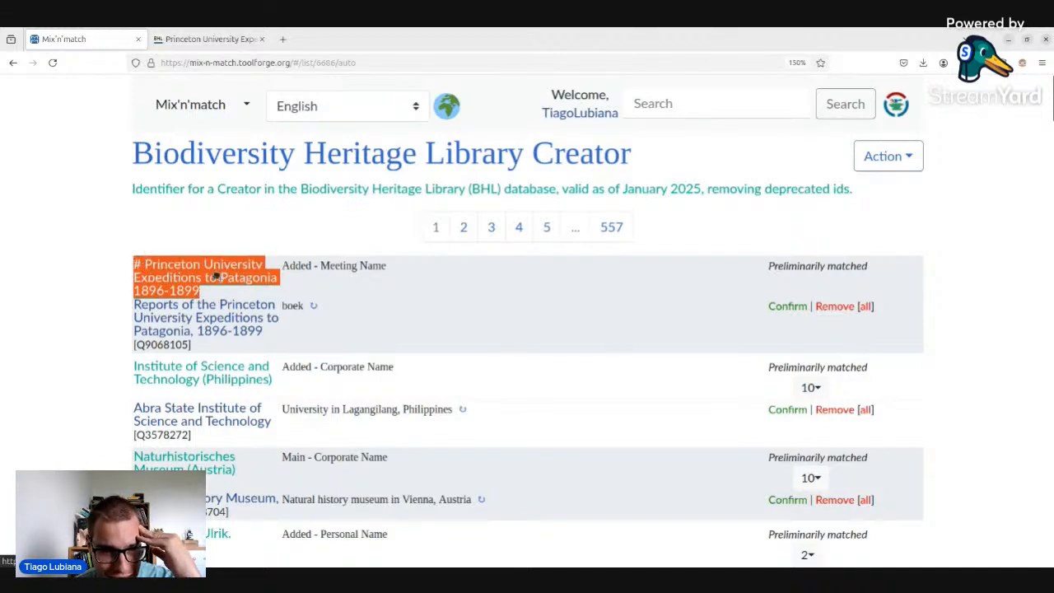
double_click(292, 305)
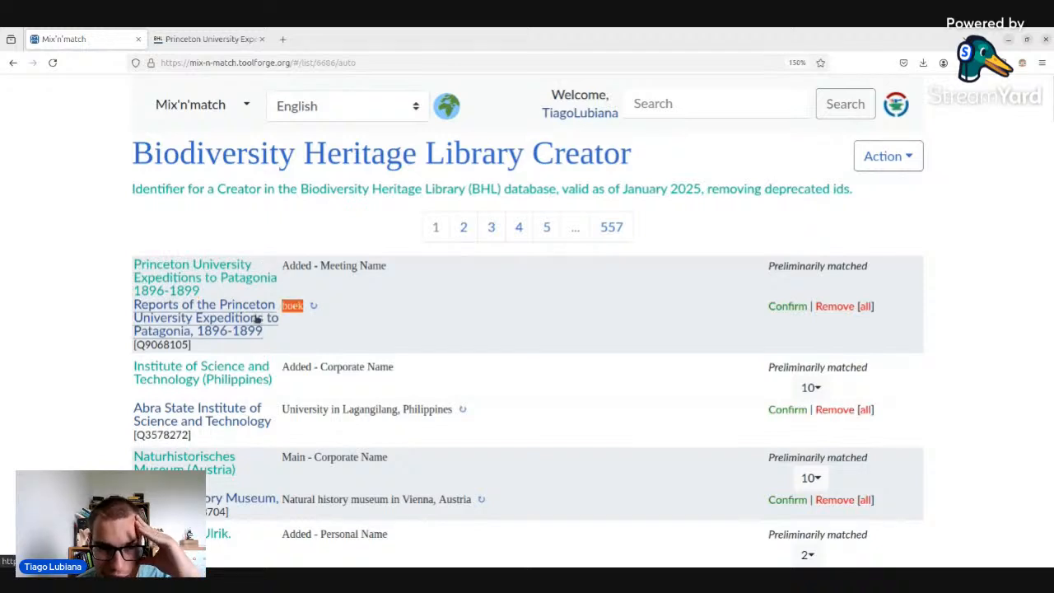
left_click(840, 306)
scroll(447, 388, "down", 2)
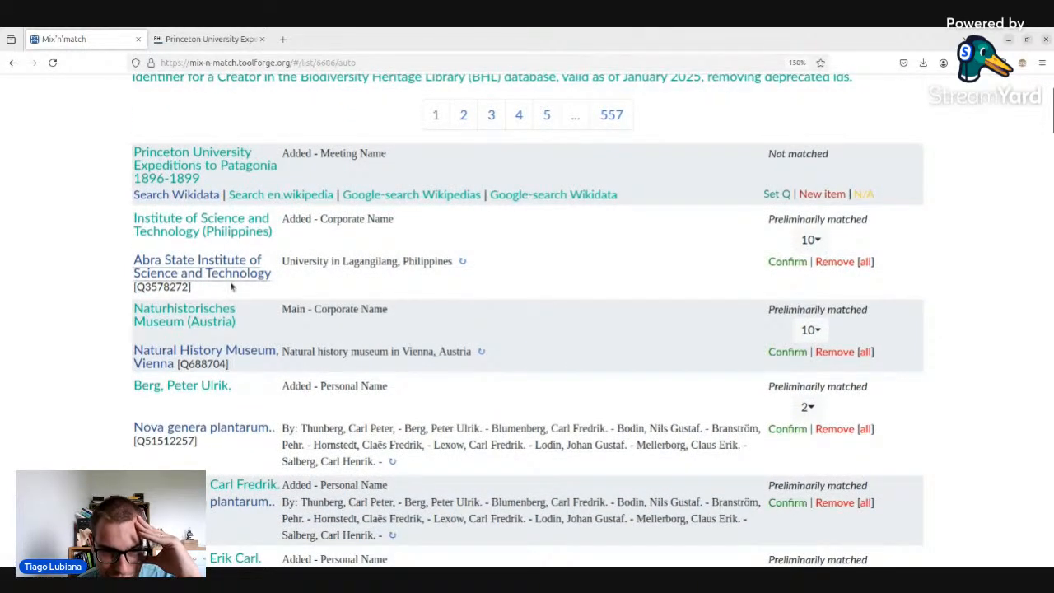
- Review the candidate Wikidata items for the Institute of Science and Technology (Philippines) entry, leaving its preliminary match undecided
left_click(811, 240)
scroll(564, 274, "up", 2)
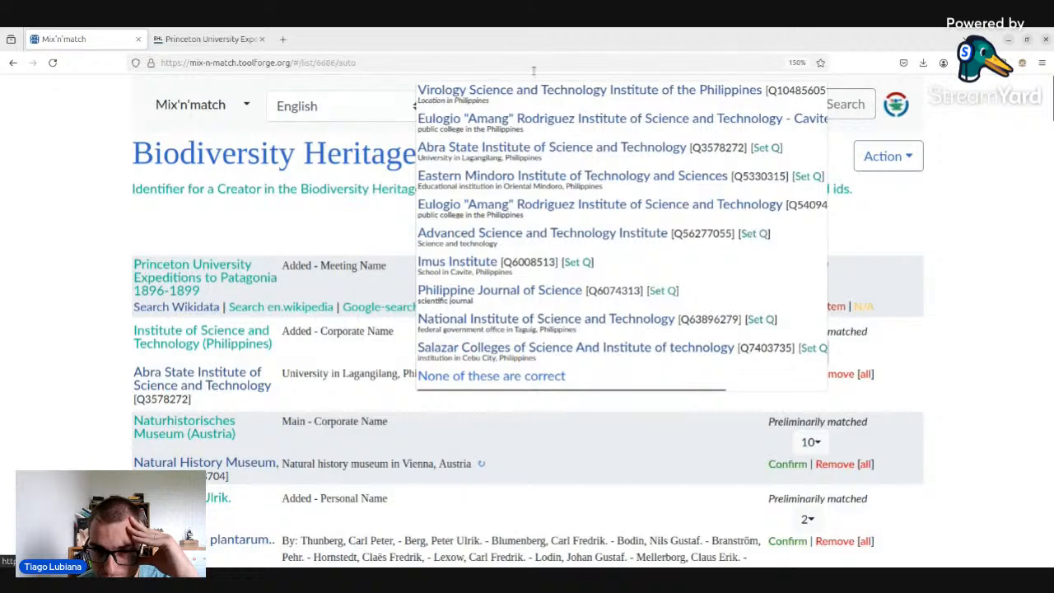
left_click(504, 428)
scroll(435, 335, "down", 2)
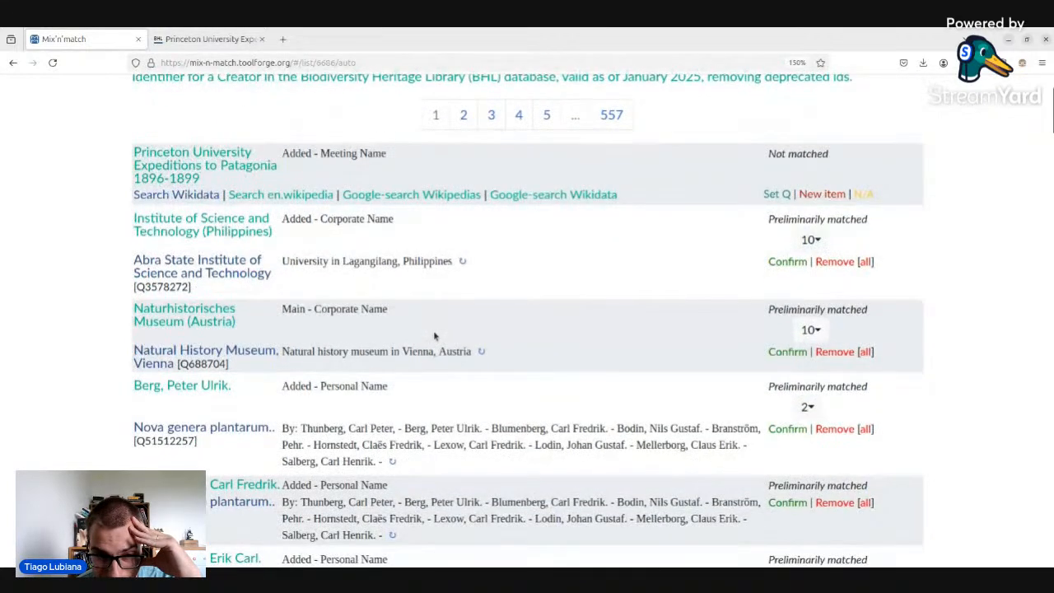
- Compare the BHL page of Naturhistorisches Museum (Austria) with Wikidata item Q688704, and close both pages
scroll(467, 272, "down", 2)
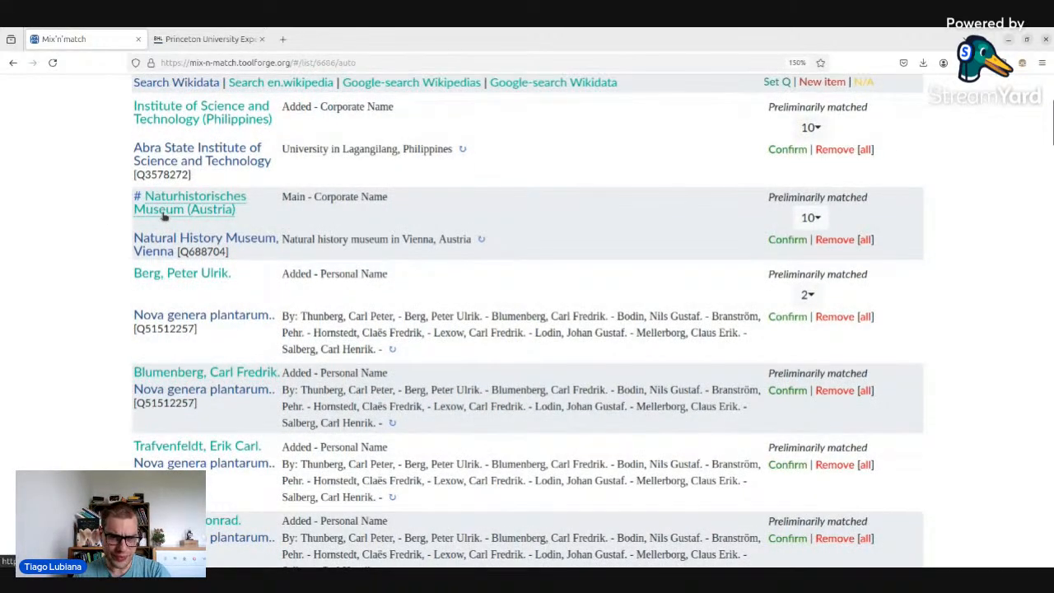
middle_click(220, 212)
middle_click(211, 239)
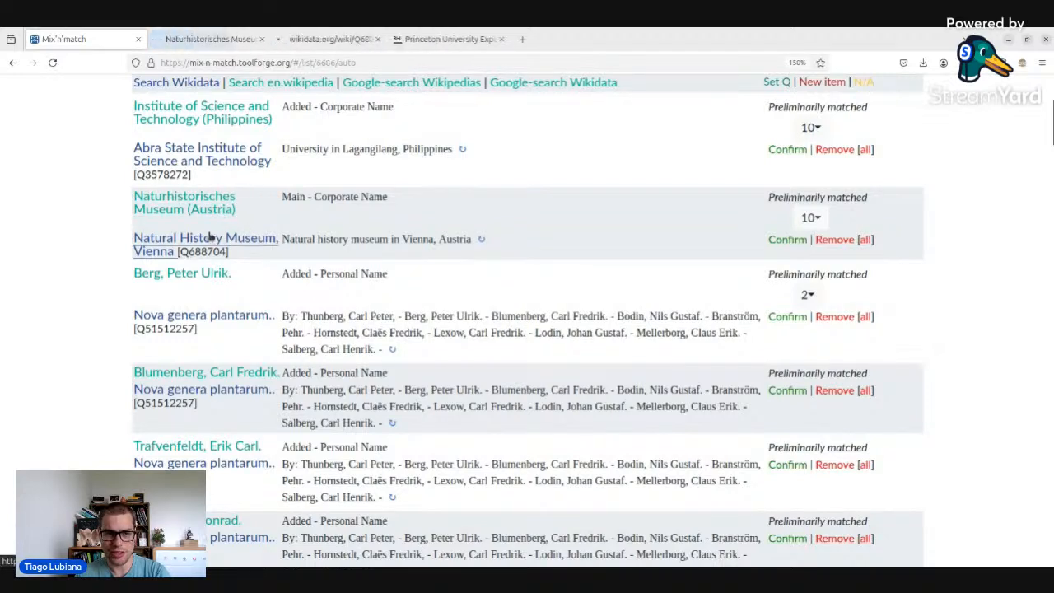
left_click(221, 44)
scroll(434, 236, "down", 3)
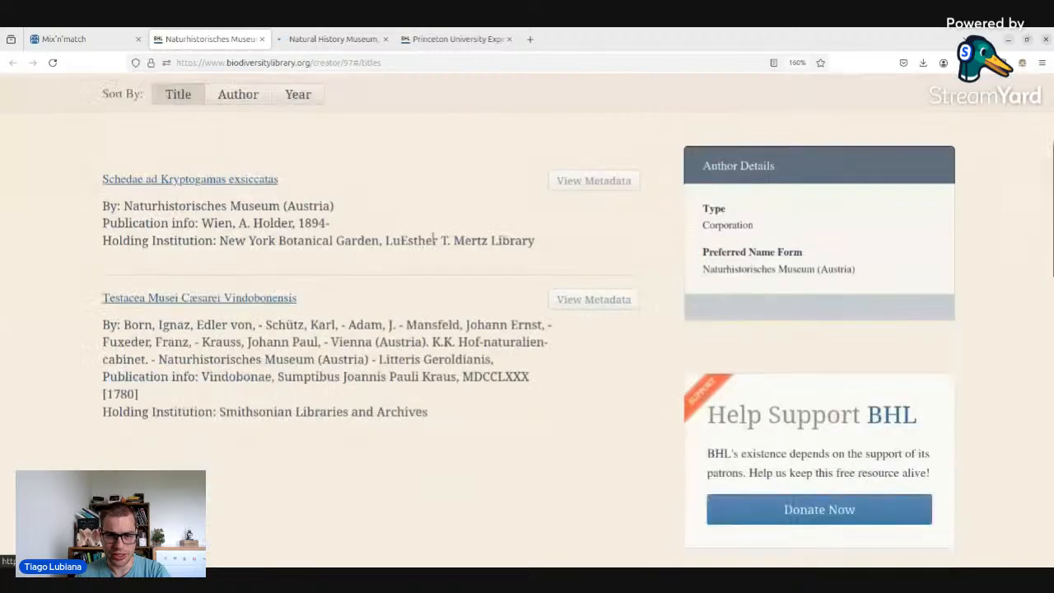
scroll(435, 242, "up", 2)
left_click(352, 36)
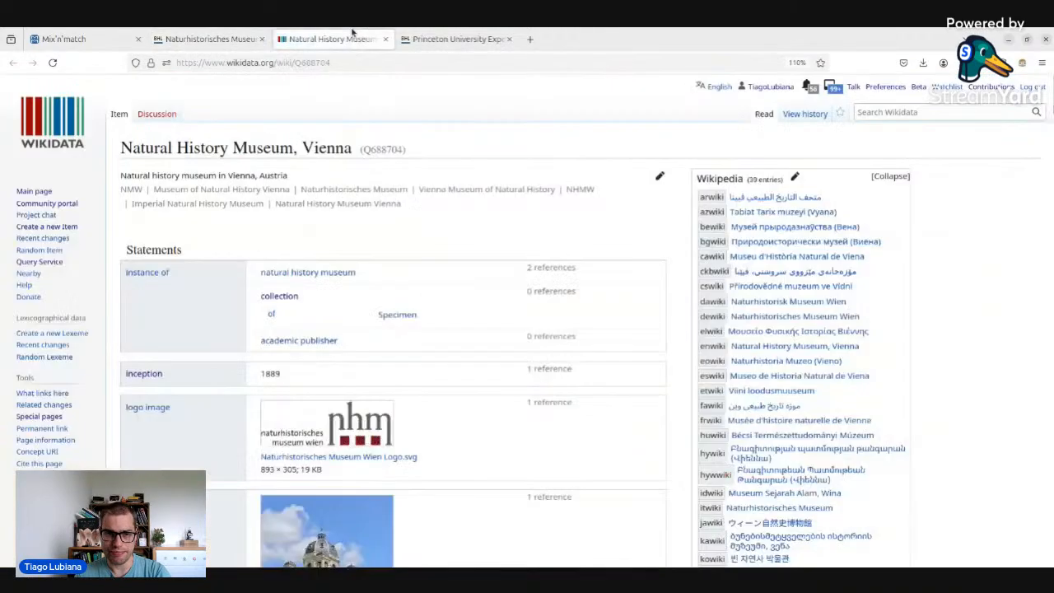
left_click(210, 39)
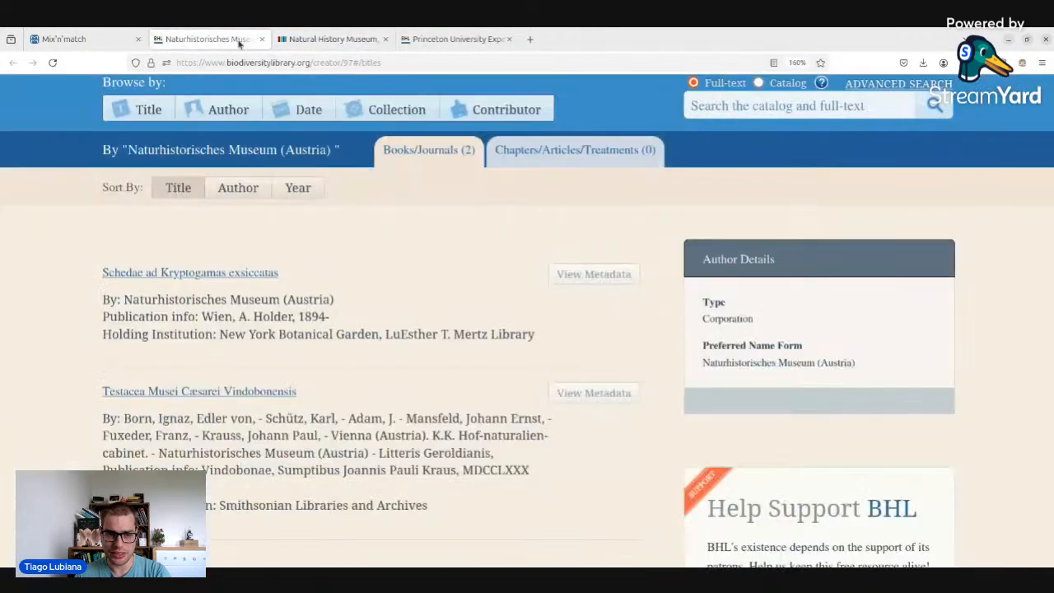
left_click(105, 38)
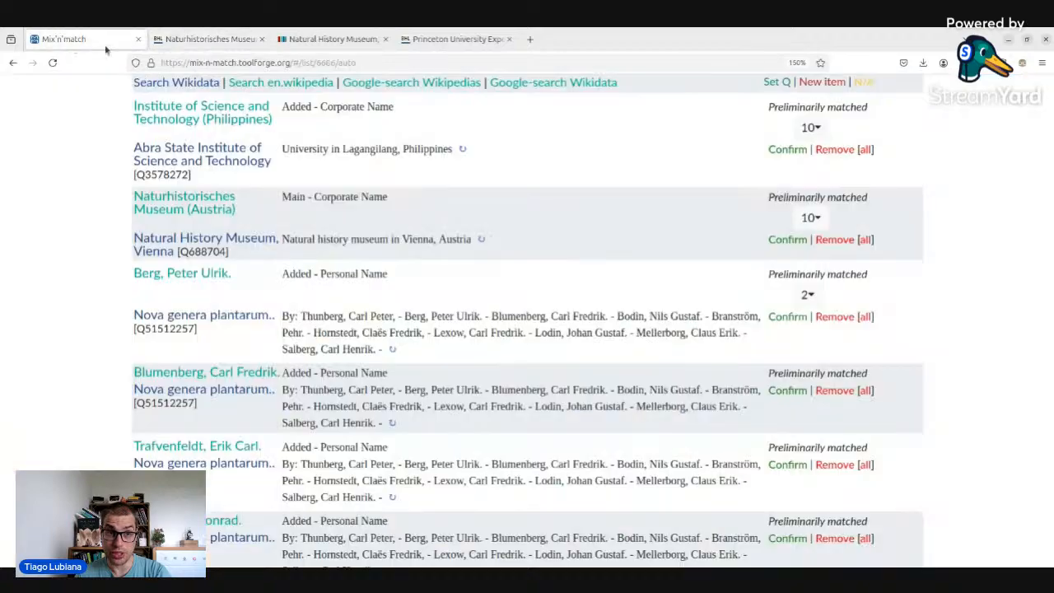
left_click(262, 39)
left_click(262, 38)
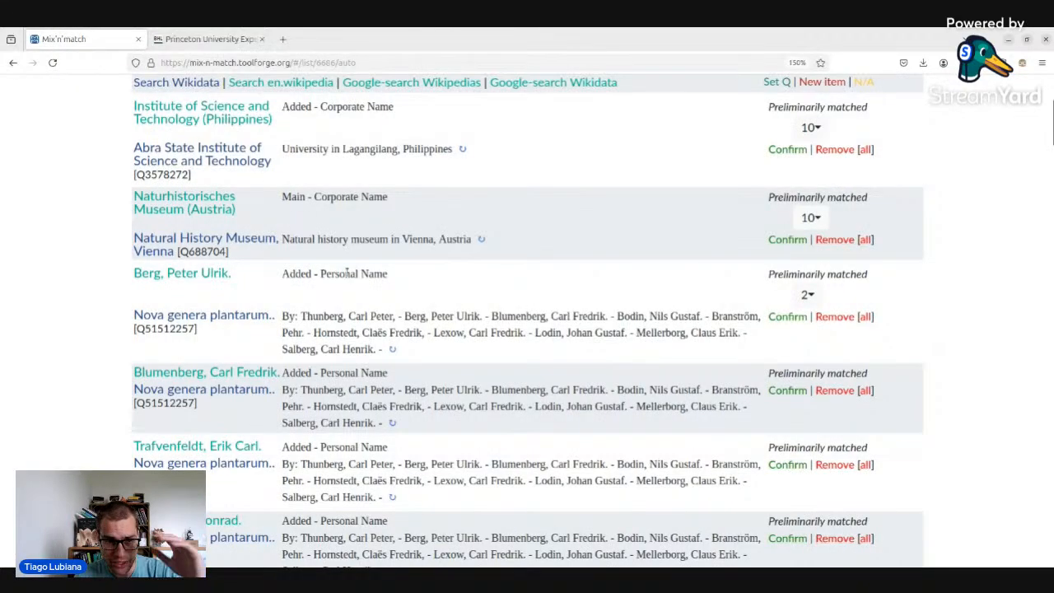
- Examine the personal-name entries matched to Nova genera plantarum (Q51512257), including the candidate items offered for the first of them
scroll(325, 299, "down", 10)
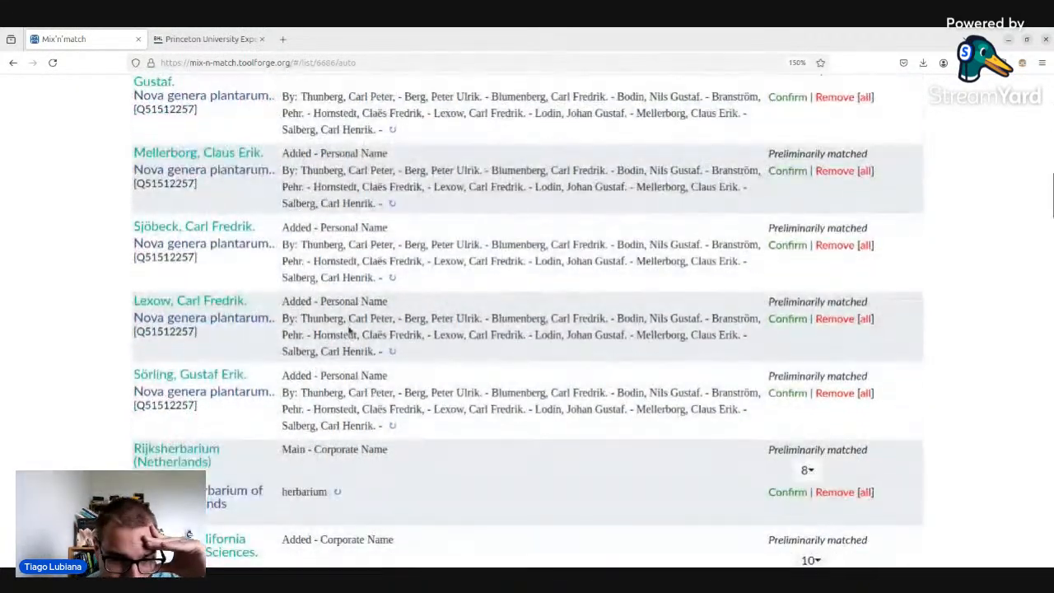
scroll(348, 330, "up", 10)
scroll(230, 371, "down", 2)
scroll(193, 380, "down", 2)
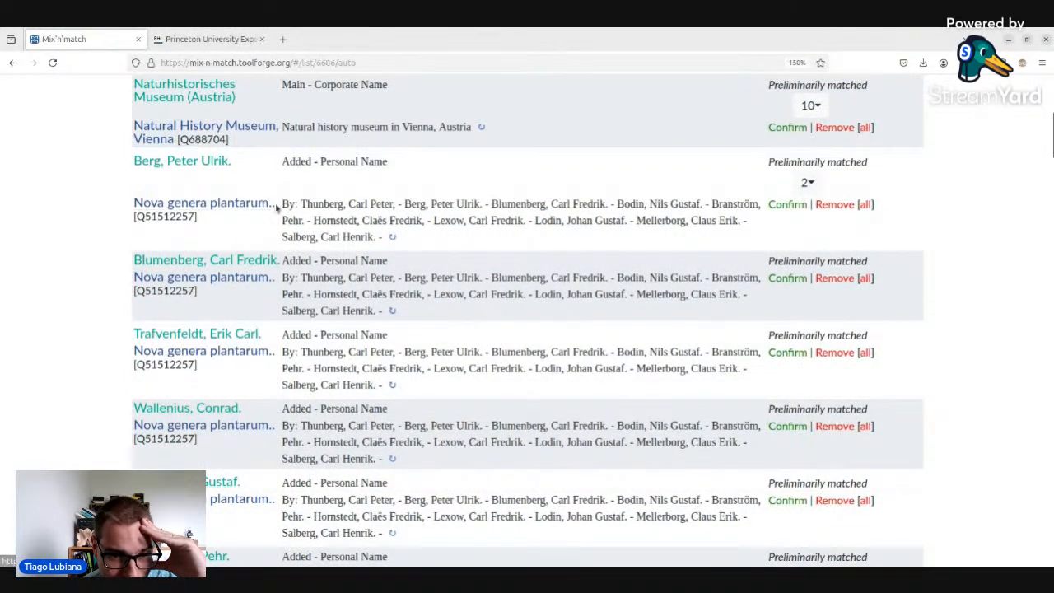
mouse_move(276, 208)
left_mouse_down()
mouse_move(113, 219)
mouse_move(118, 202)
mouse_move(365, 219)
mouse_move(278, 206)
left_mouse_up()
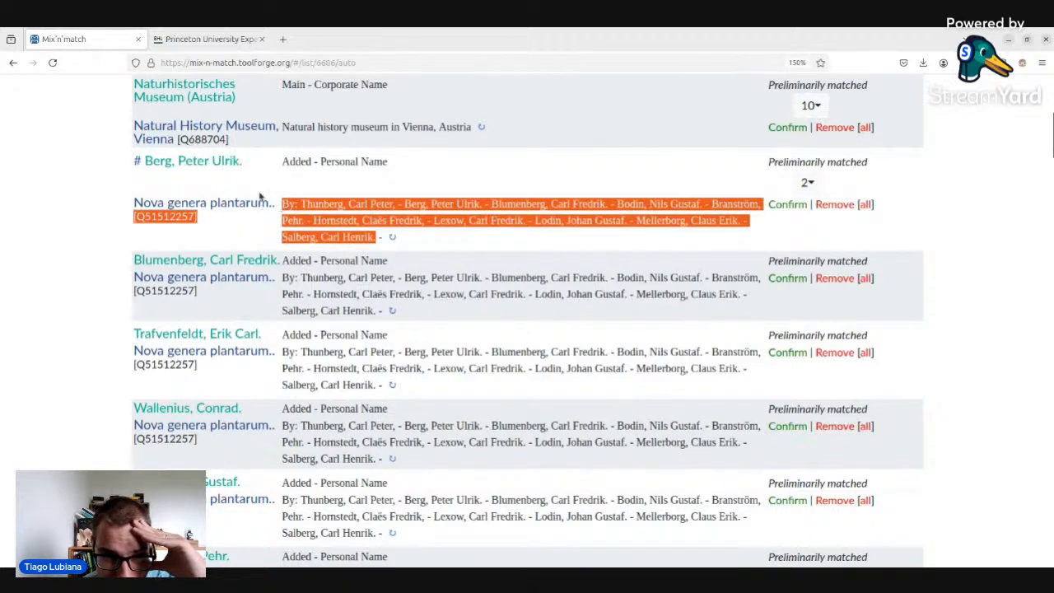
left_click(282, 186)
left_click(807, 183)
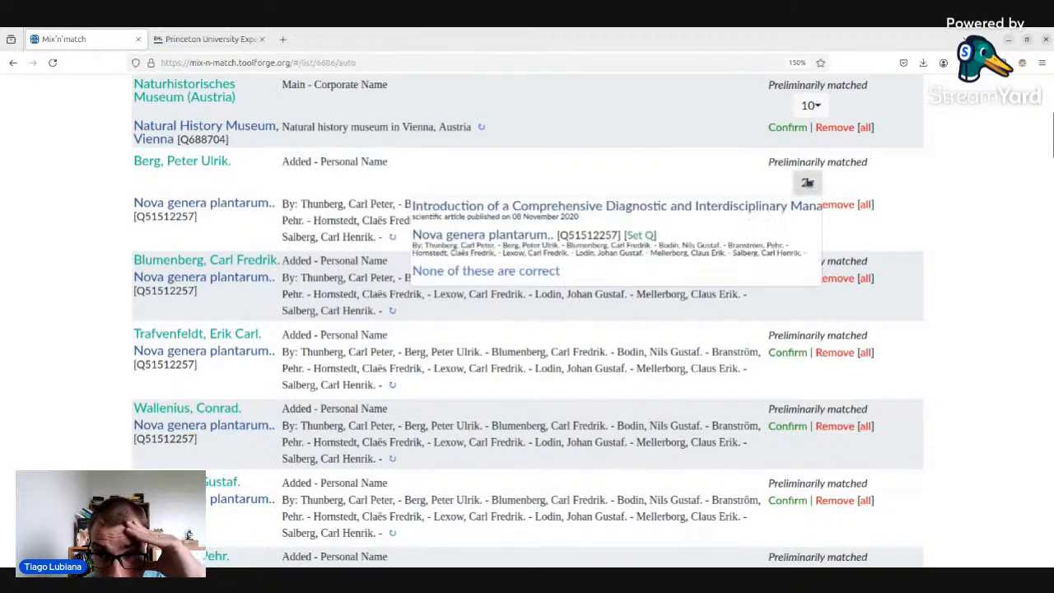
left_click(497, 180)
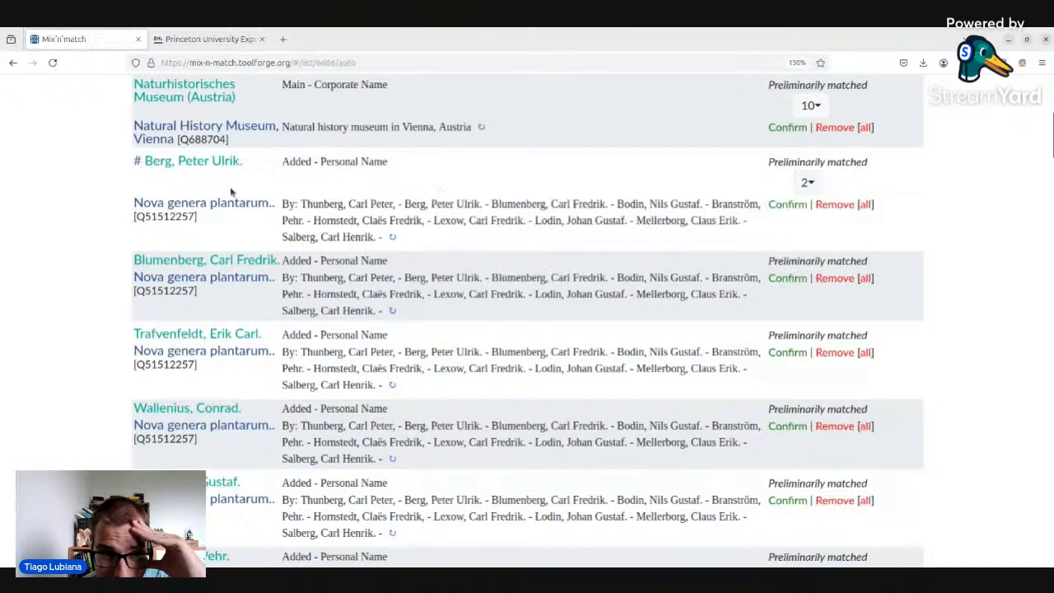
- Remove the preliminary match to Nova genera plantarum (Q51512257) from the first six personal-name entries
left_click(851, 205)
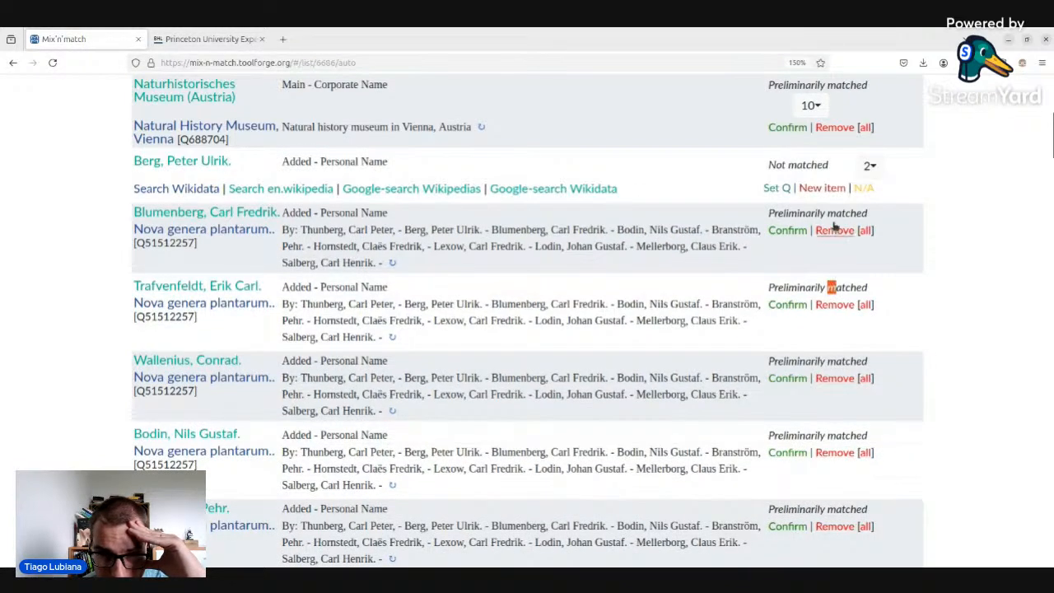
left_click(833, 229)
left_click(834, 273)
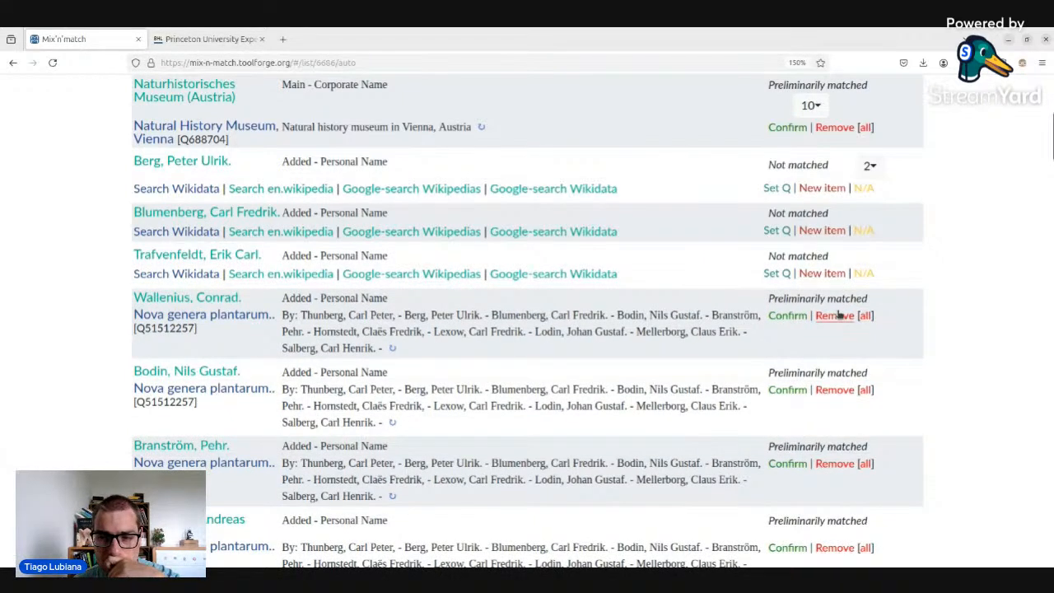
left_click(832, 315)
scroll(833, 296, "down", 2)
left_click(836, 247)
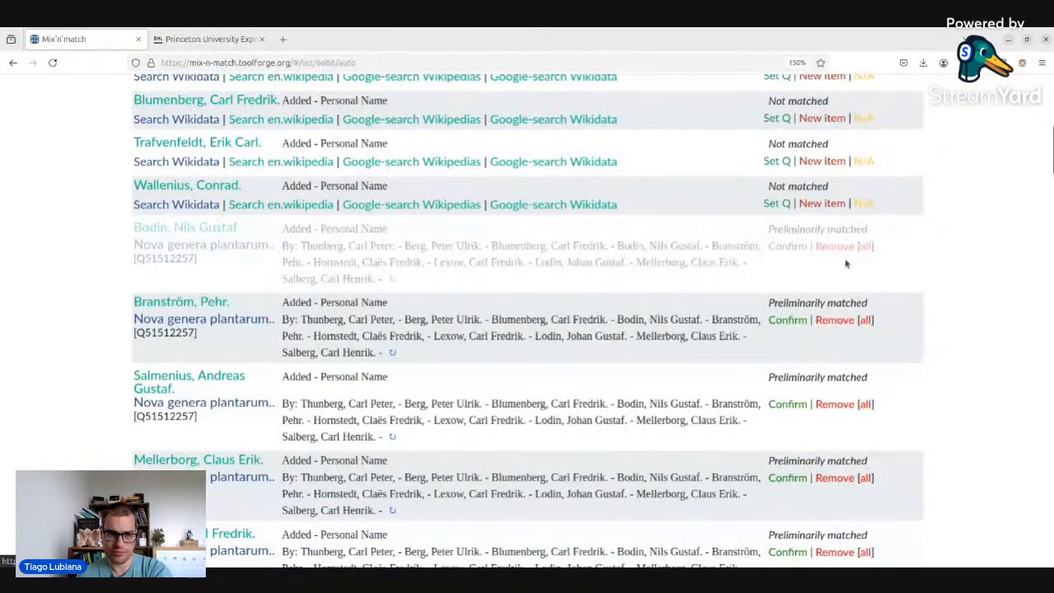
left_click(833, 289)
- Remove the Nova genera plantarum (Q51512257) match from the remaining five personal-name entries above Rijksherbarium (Netherlands)
scroll(823, 247, "down", 8)
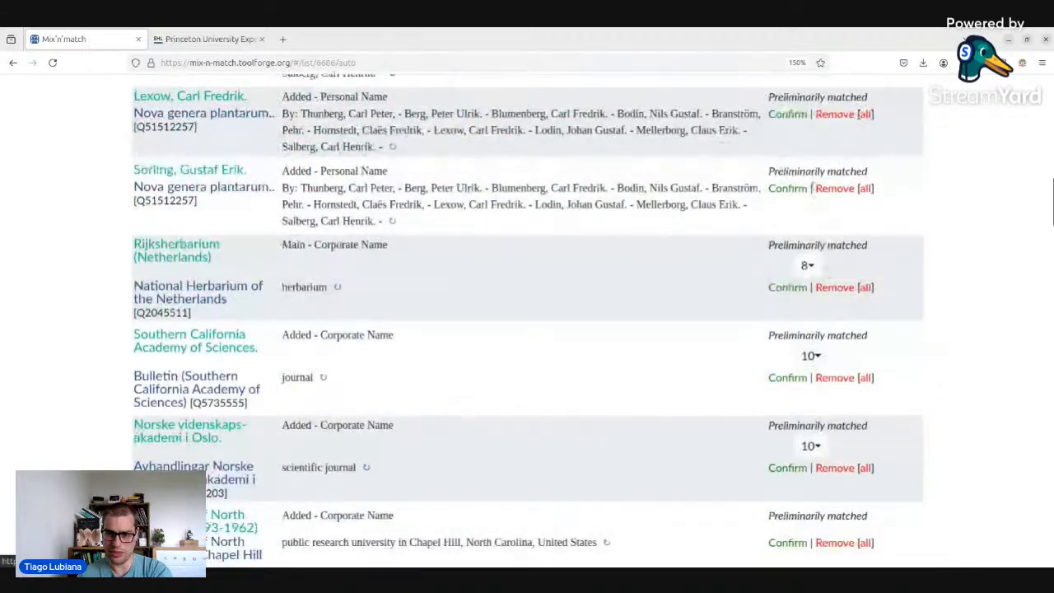
scroll(813, 207, "up", 2)
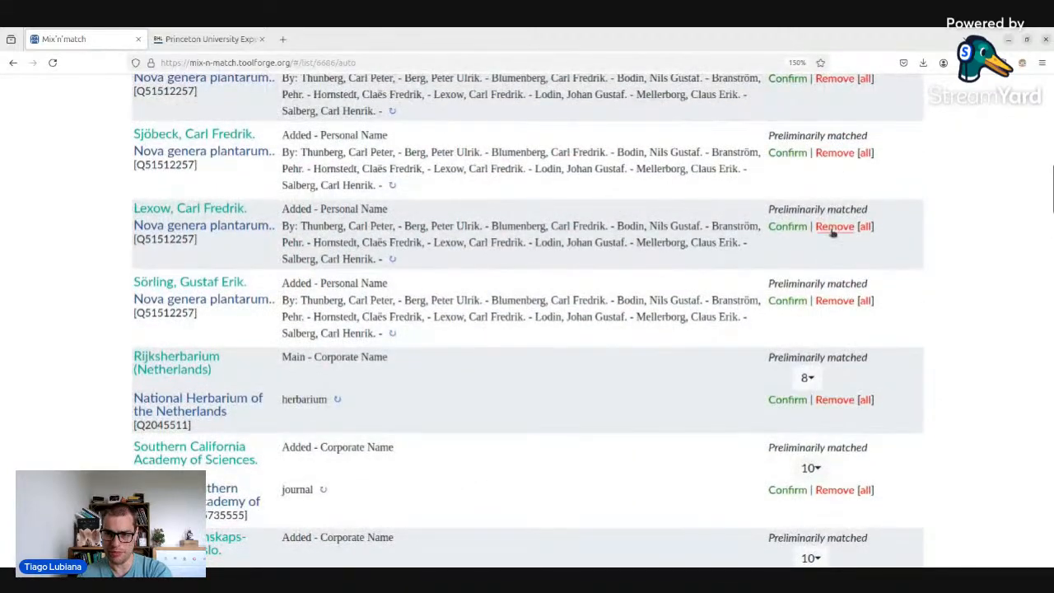
left_click(831, 233)
scroll(832, 232, "up", 2)
left_click(833, 266)
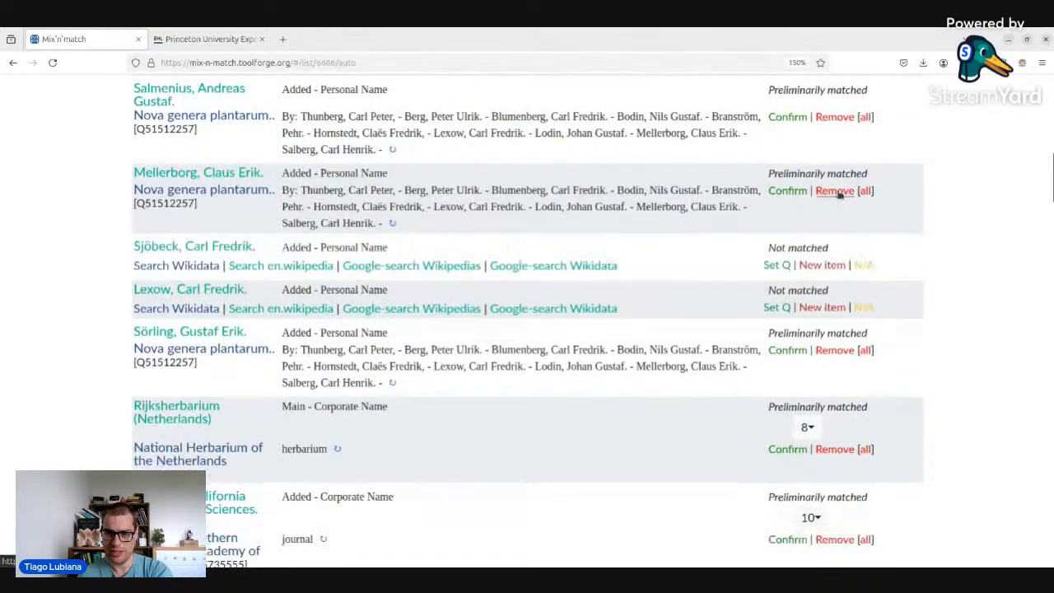
left_click(837, 191)
scroll(860, 148, "up", 4)
scroll(848, 198, "down", 3)
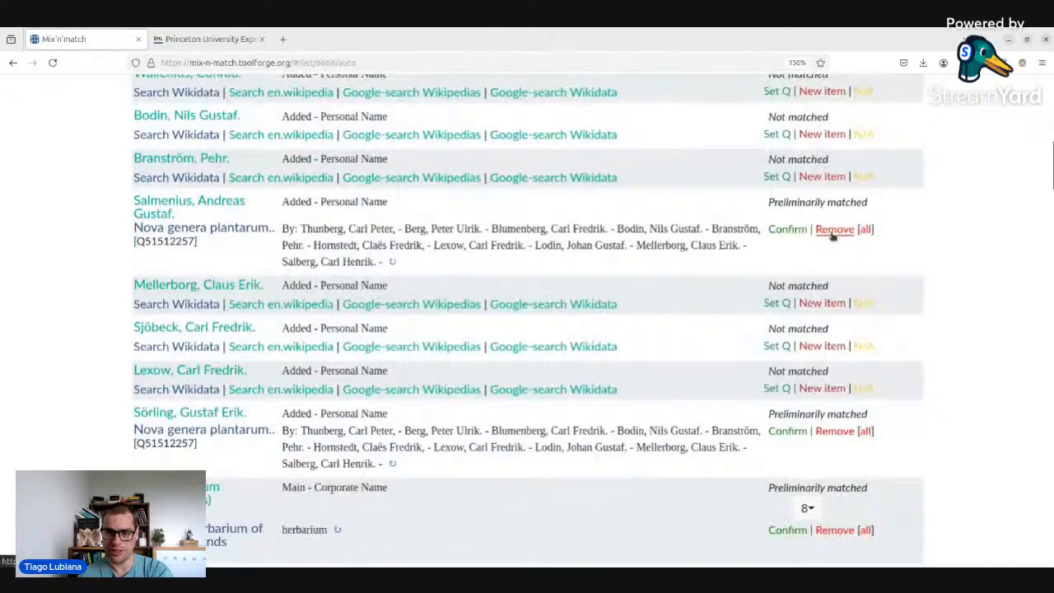
left_click(833, 231)
scroll(828, 238, "down", 3)
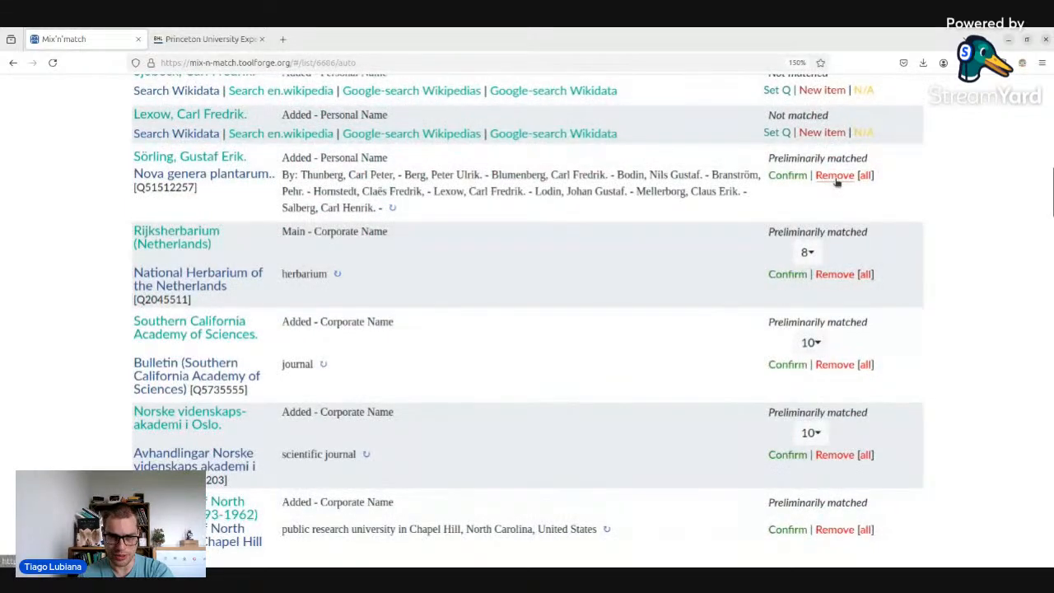
left_click(834, 177)
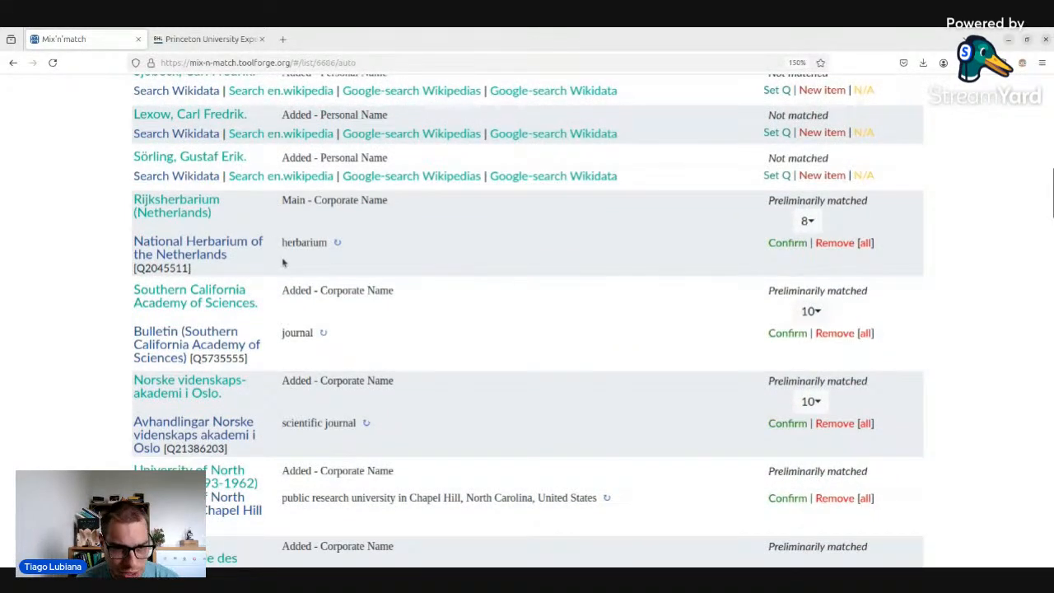
- For Rijksherbarium (Netherlands), open the BHL page, the matched item Q2045511 and the candidate item Rijksherbarium (Q2152927) in separate tabs
middle_click(168, 213)
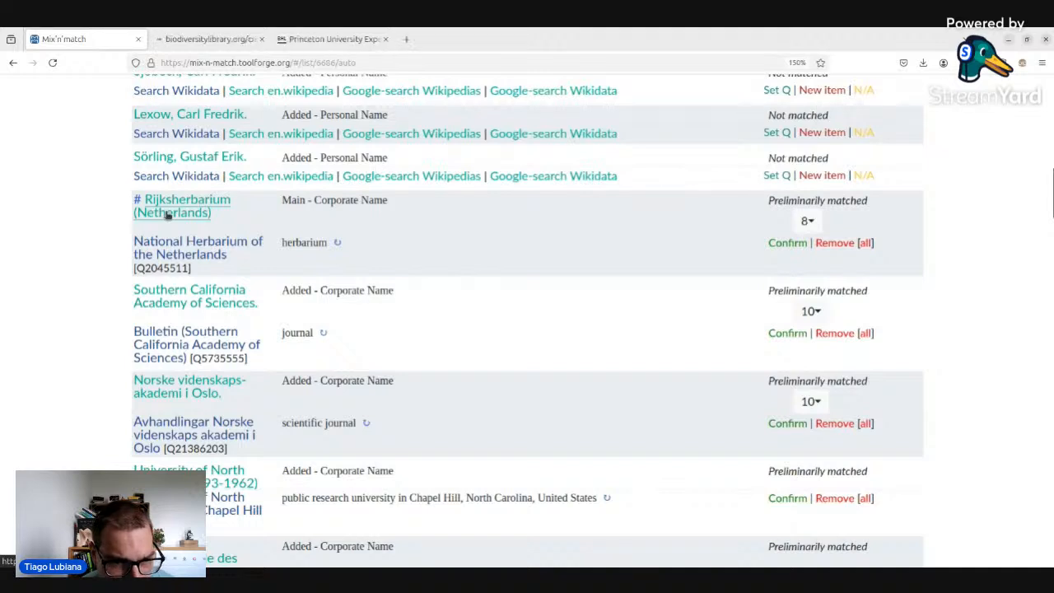
middle_click(186, 258)
left_click(806, 222)
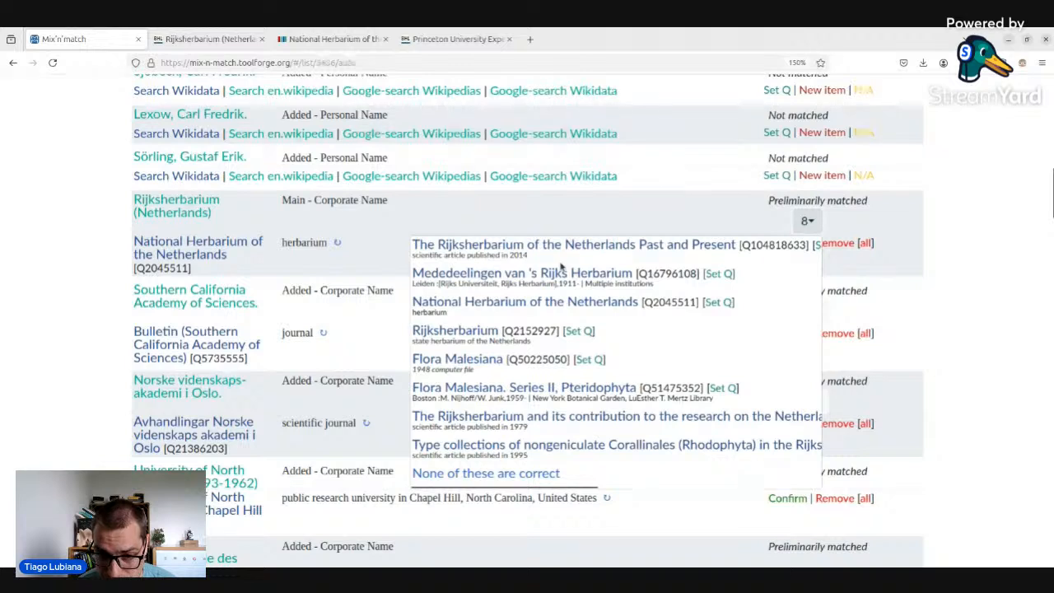
middle_click(475, 334)
- Inspect the publications and author details on the BHL page of Rijksherbarium (Netherlands)
left_click(197, 37)
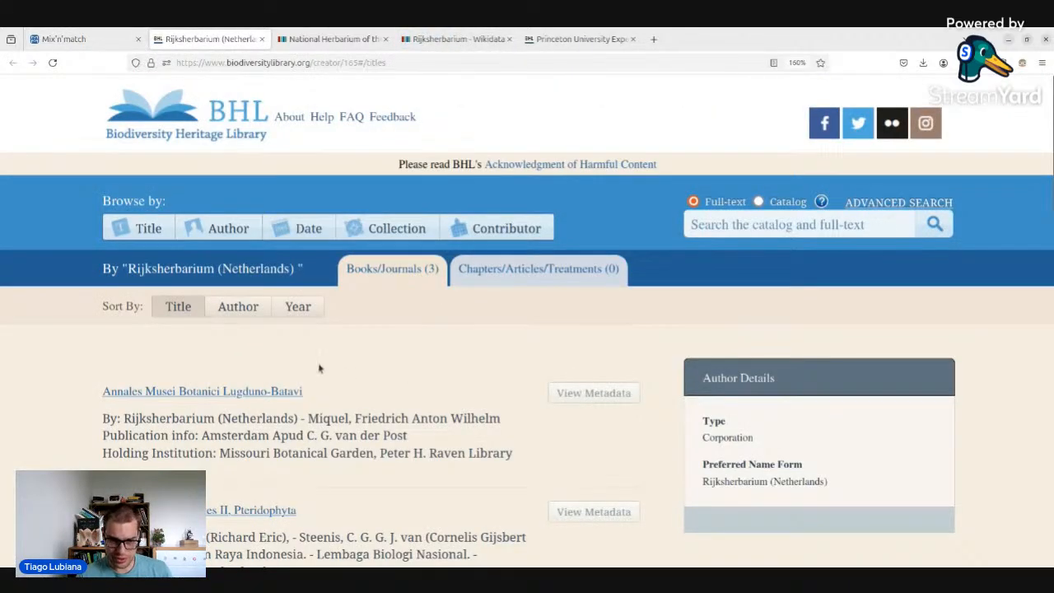
scroll(321, 357, "down", 5)
scroll(812, 362, "up", 3)
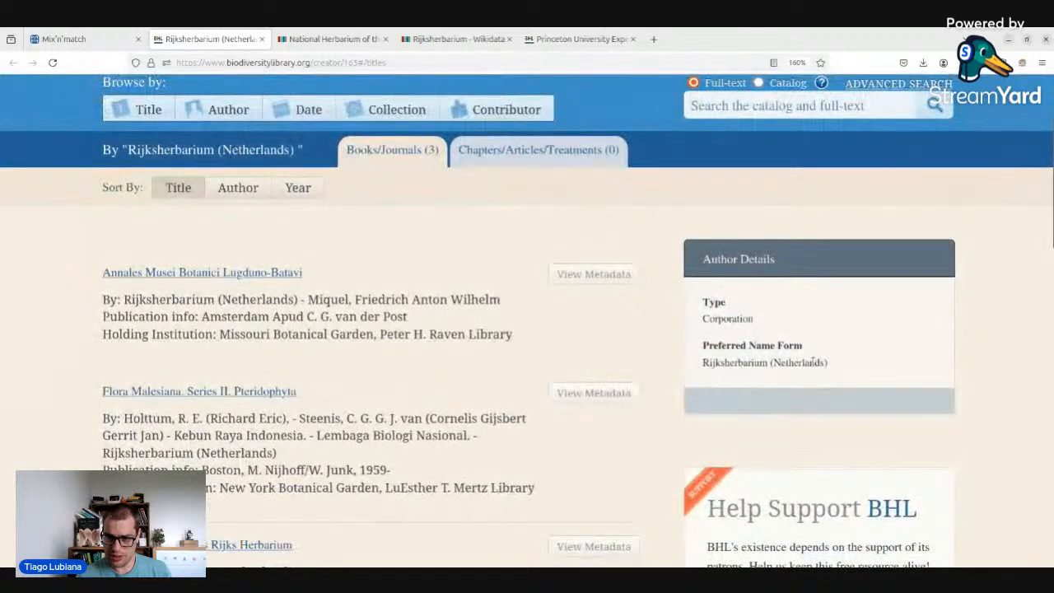
scroll(606, 266, "down", 2)
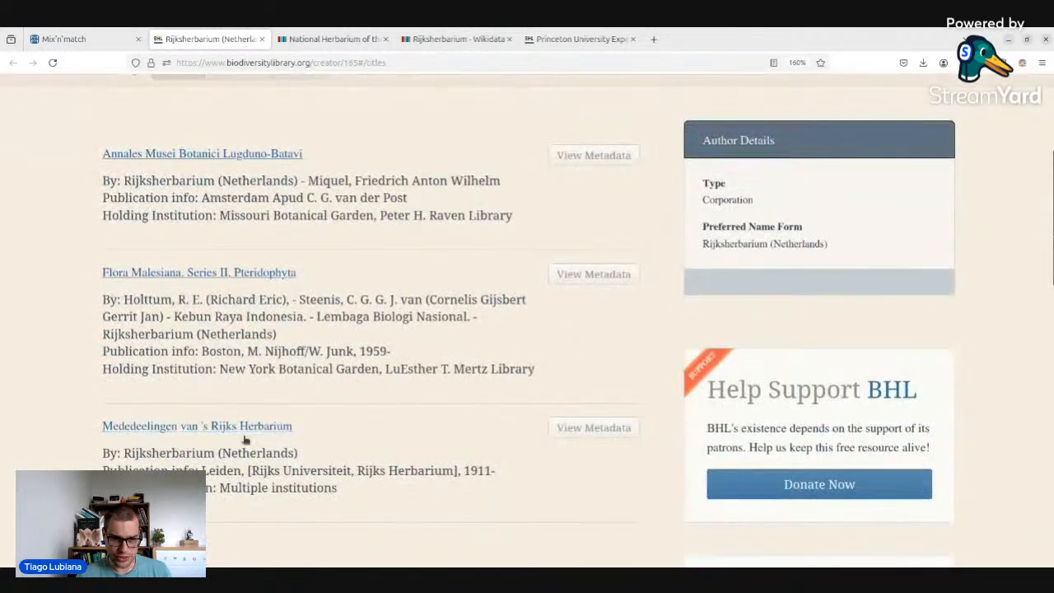
- From the two Wikidata items, open and compare the English Wikipedia article on National Herbarium of the Netherlands and the Dutch one on Rijksherbarium
left_click(325, 39)
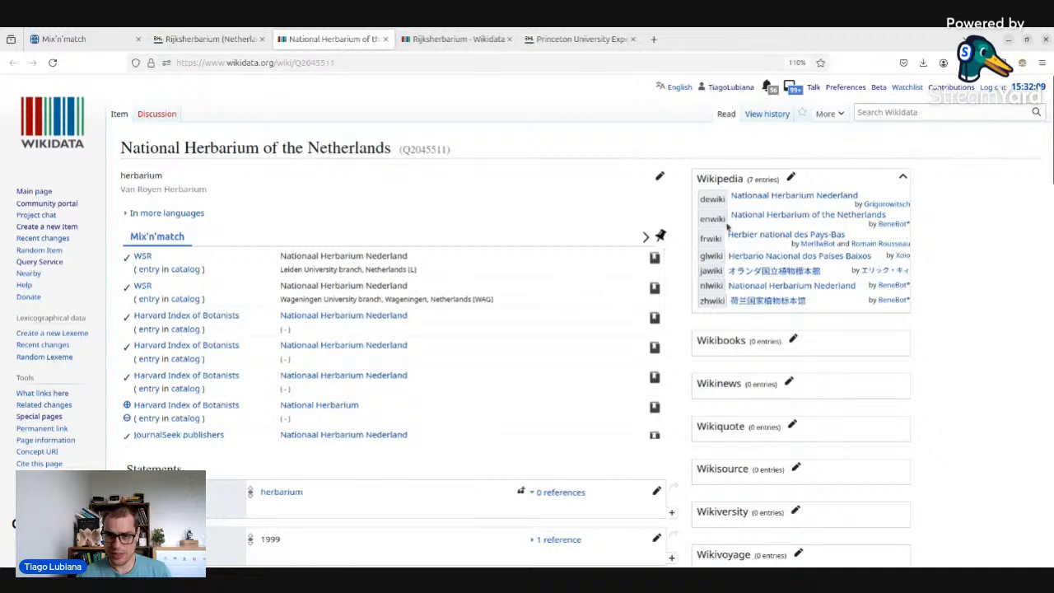
left_click(802, 214)
left_click(455, 39)
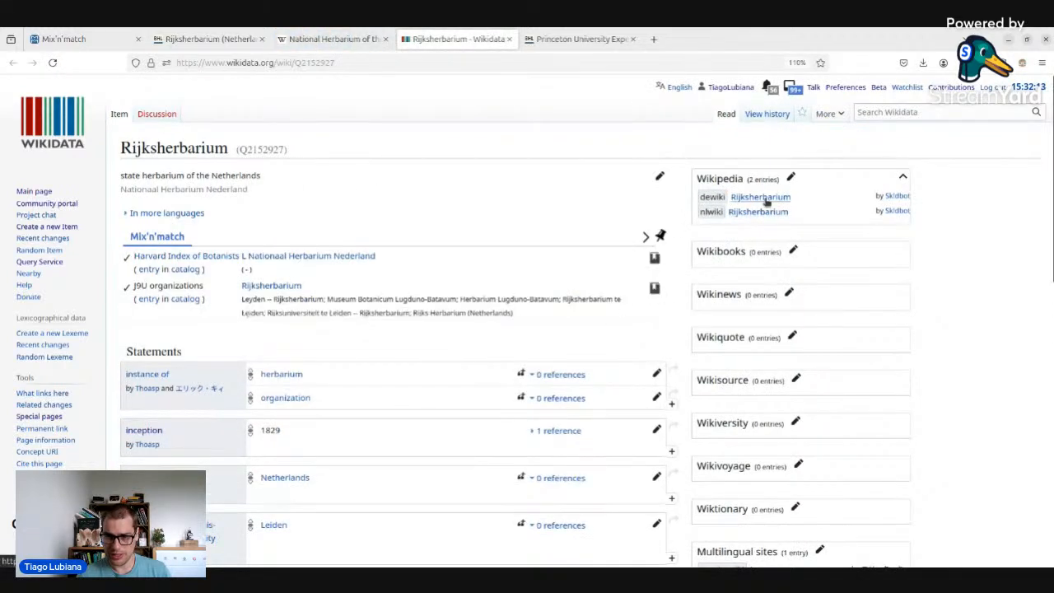
left_click(757, 212)
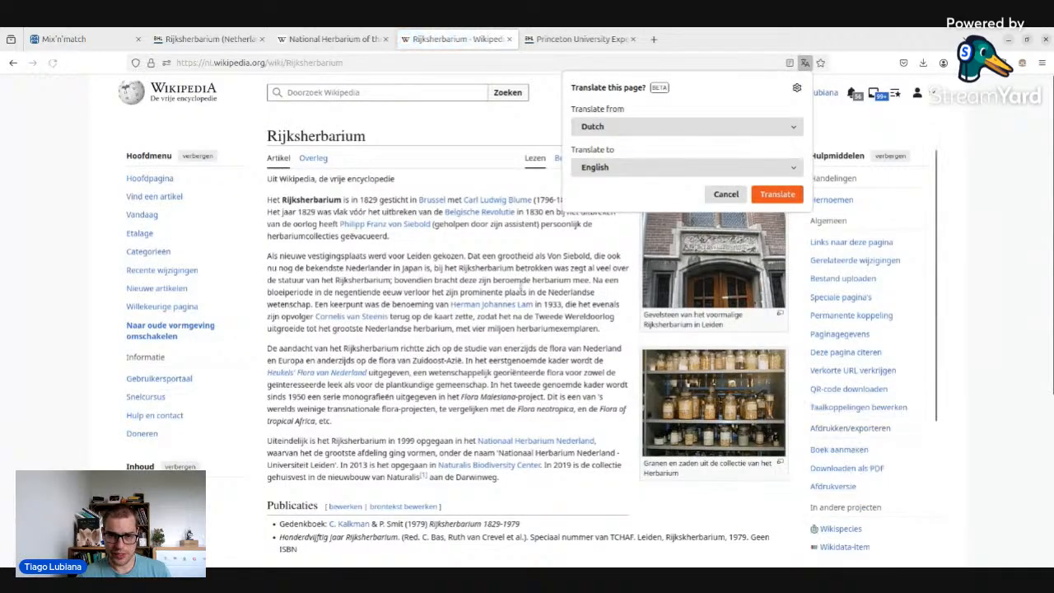
left_click(509, 249)
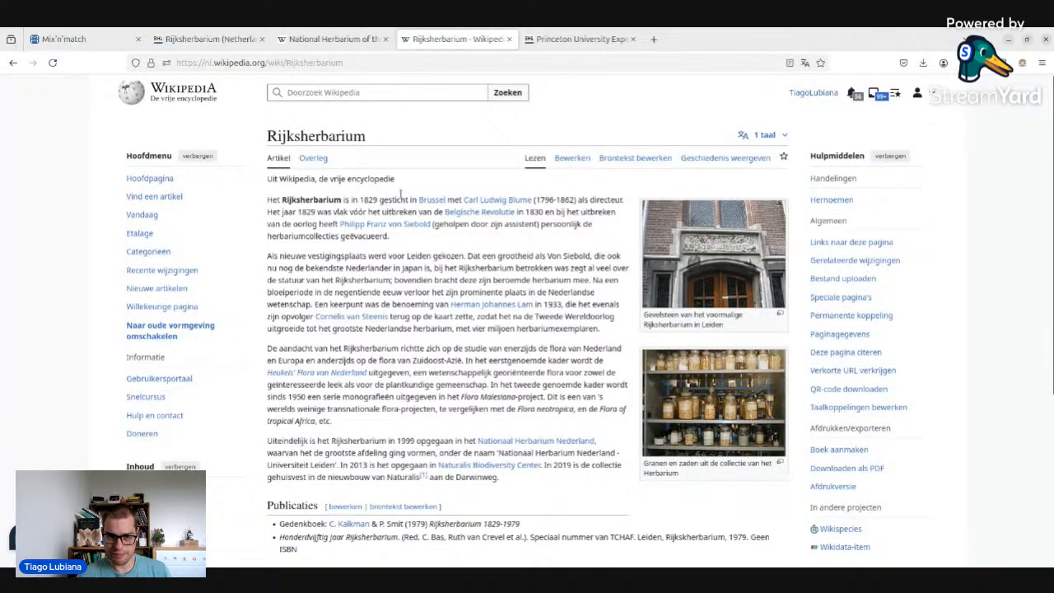
scroll(401, 194, "down", 5)
scroll(387, 149, "up", 5)
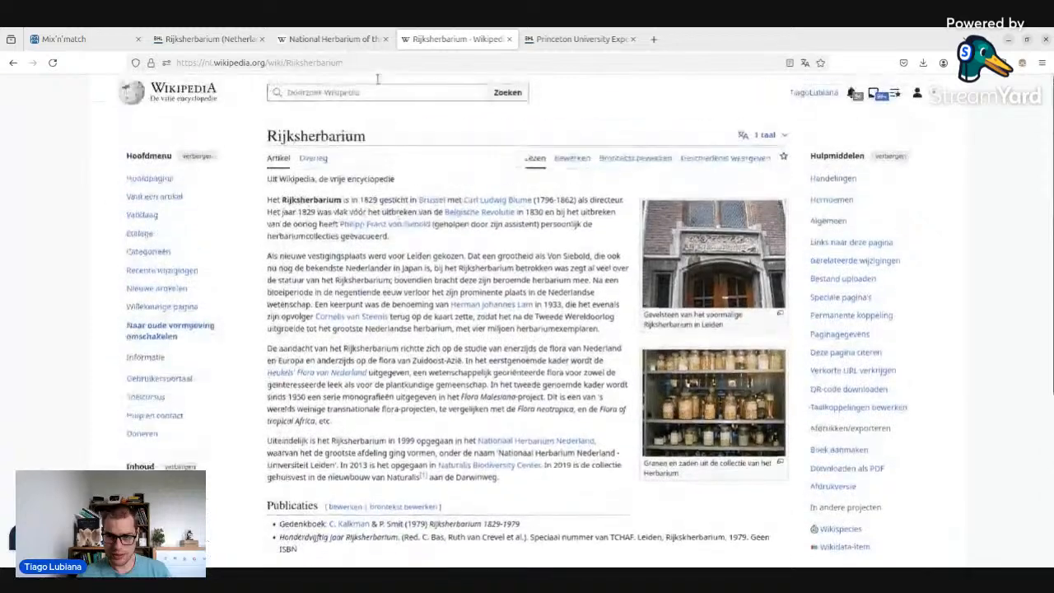
left_click(348, 40)
left_click(439, 38)
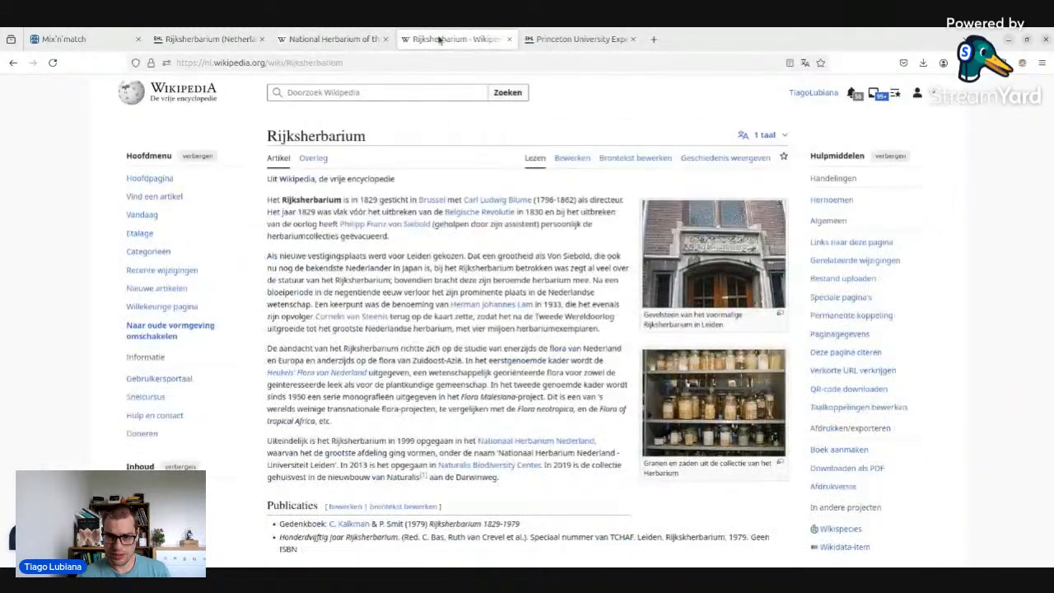
left_click(334, 39)
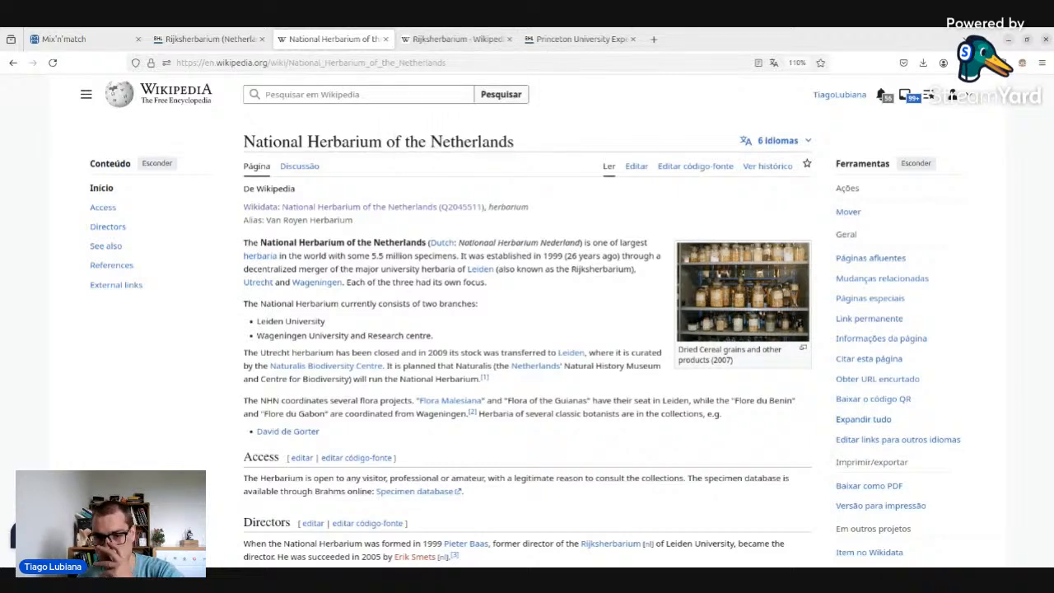
- From the Dutch Rijksherbarium article and the English National Herbarium of the Netherlands article, open their respective Wikidata items
left_click(463, 38)
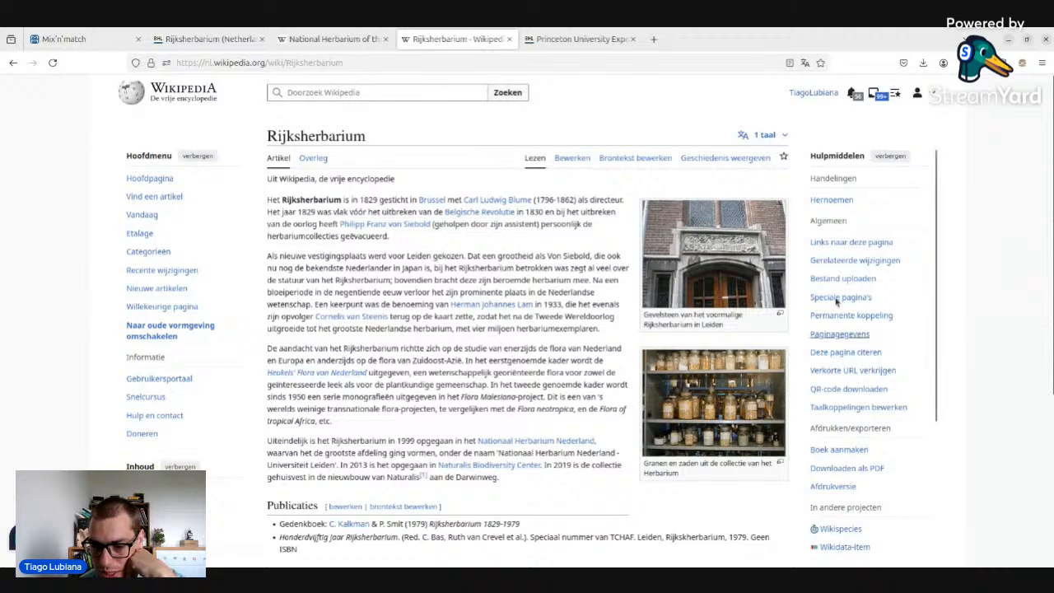
scroll(844, 260, "down", 3)
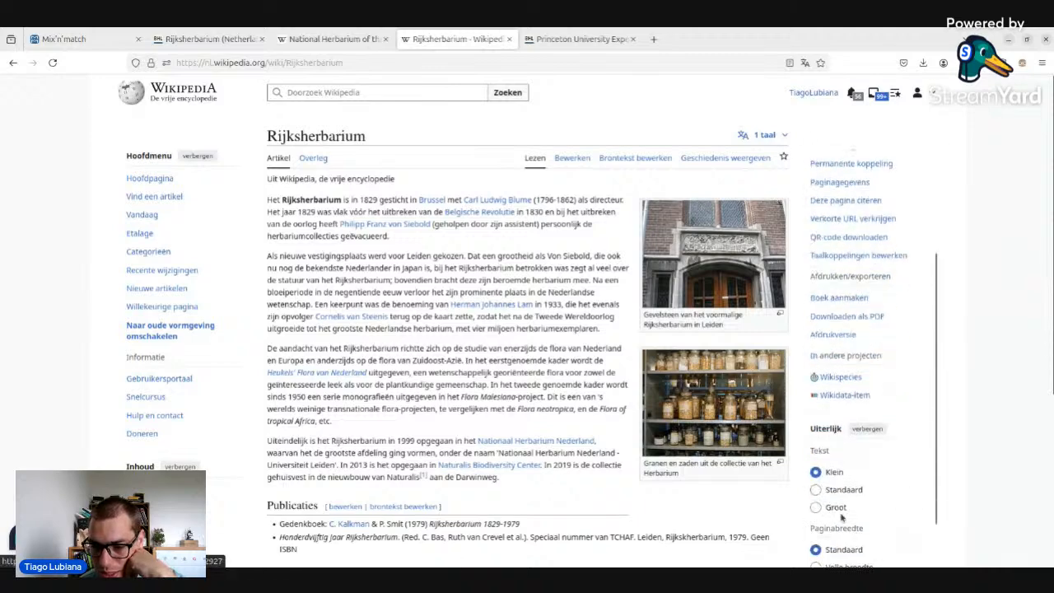
left_click(855, 395)
left_click(334, 40)
scroll(916, 353, "down", 3)
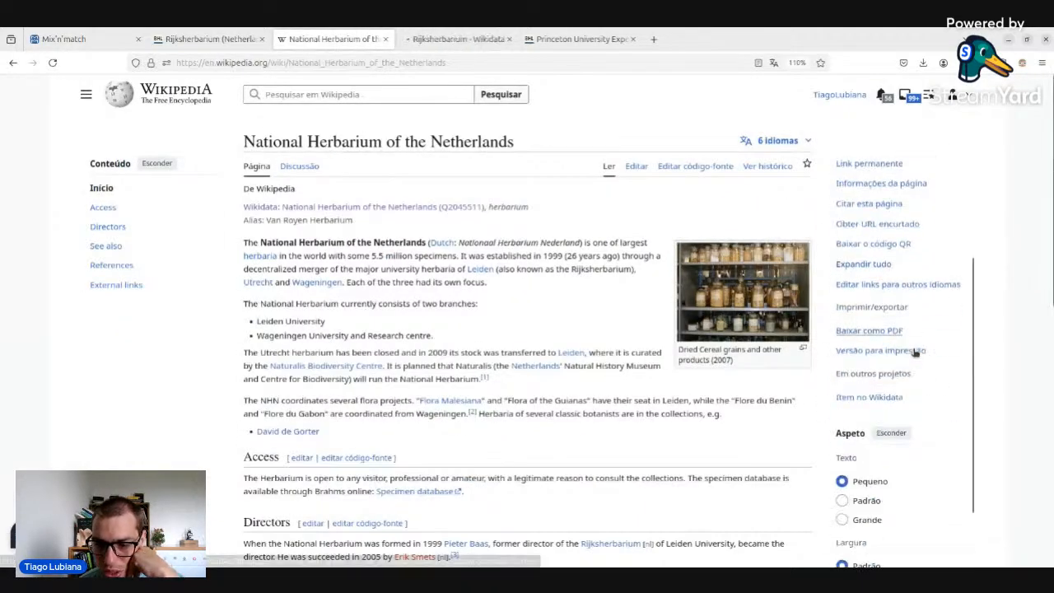
left_click(872, 388)
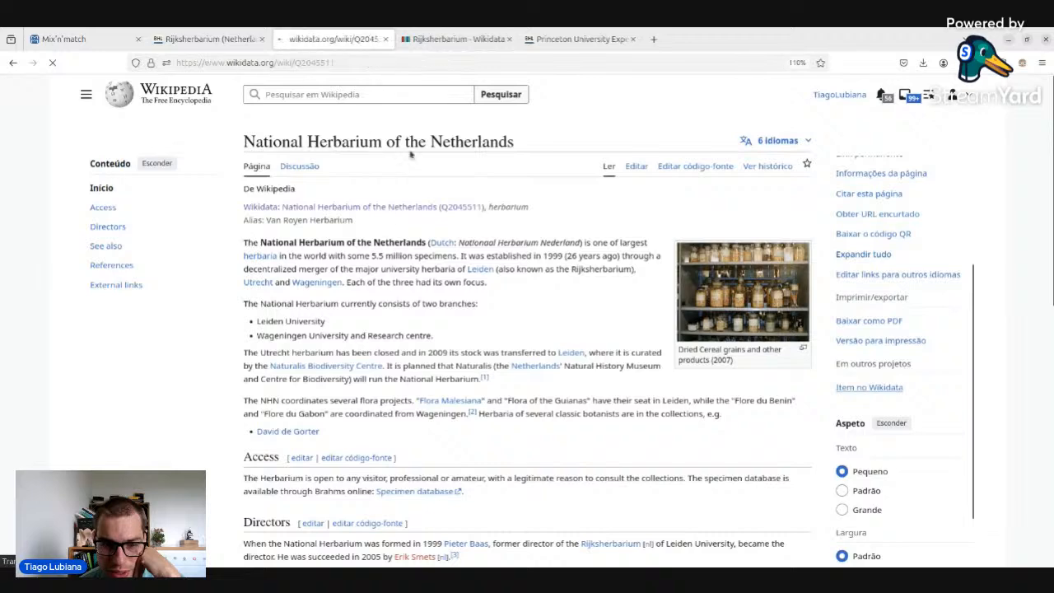
- Compare the inception, location, succession and identifier statements of Wikidata items National Herbarium of the Netherlands (Q2045511) and Rijksherbarium (Q2152927)
scroll(395, 267, "down", 3)
scroll(360, 282, "up", 2)
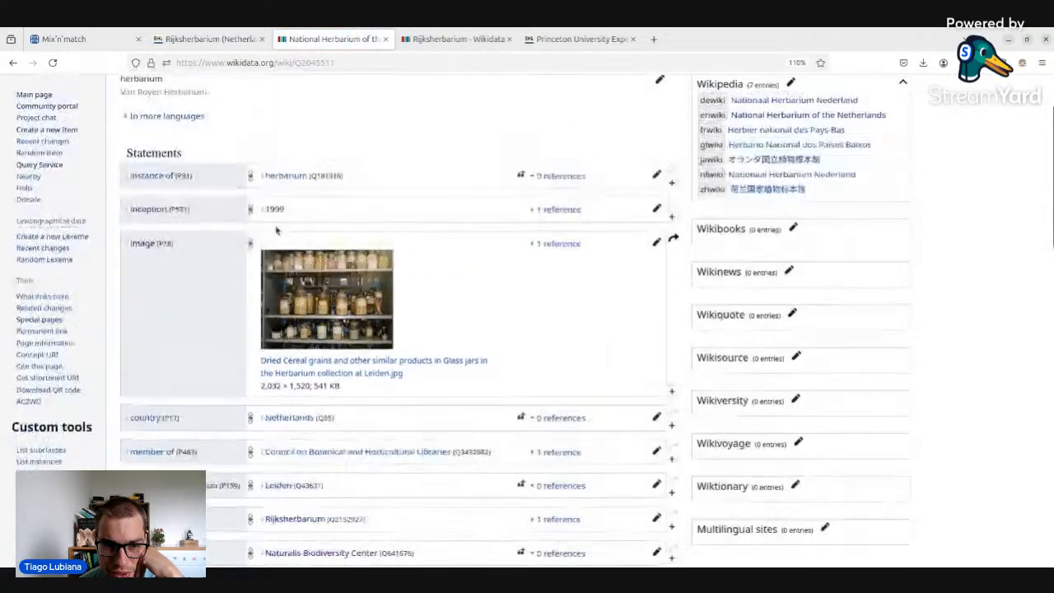
left_click(457, 39)
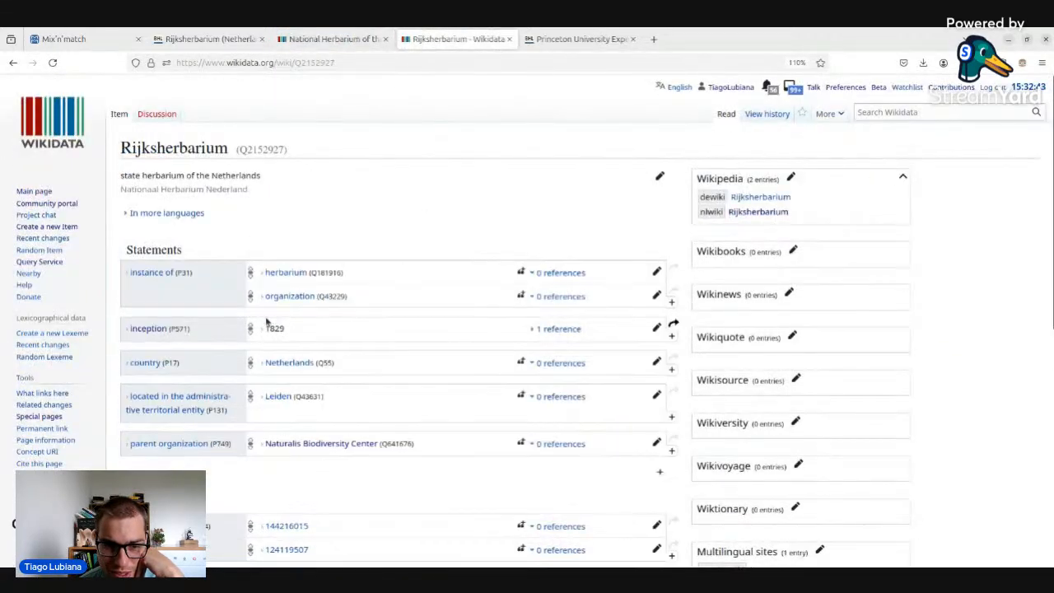
scroll(278, 329, "down", 2)
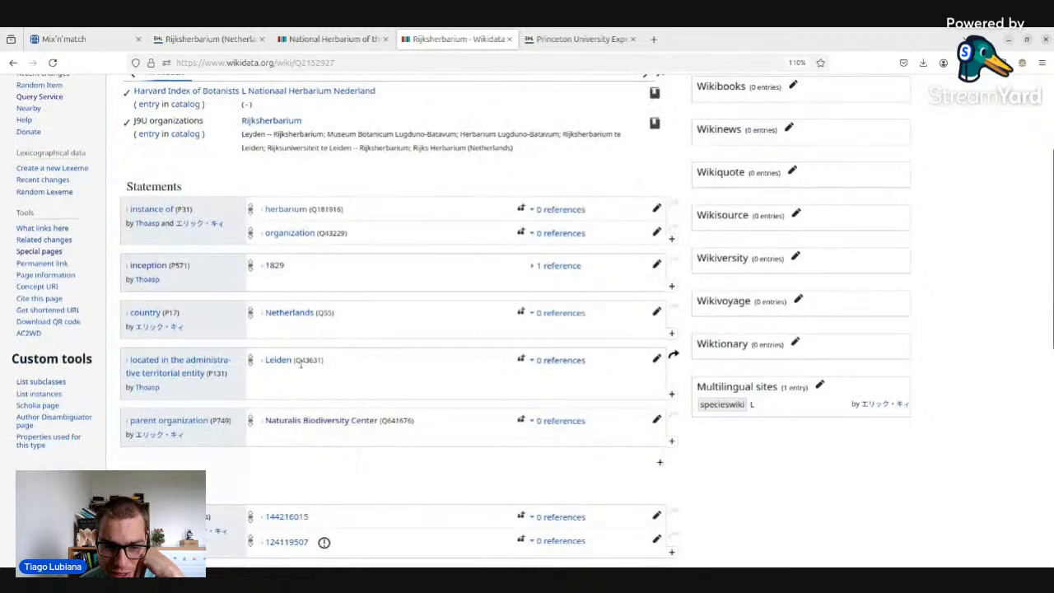
left_click(387, 39)
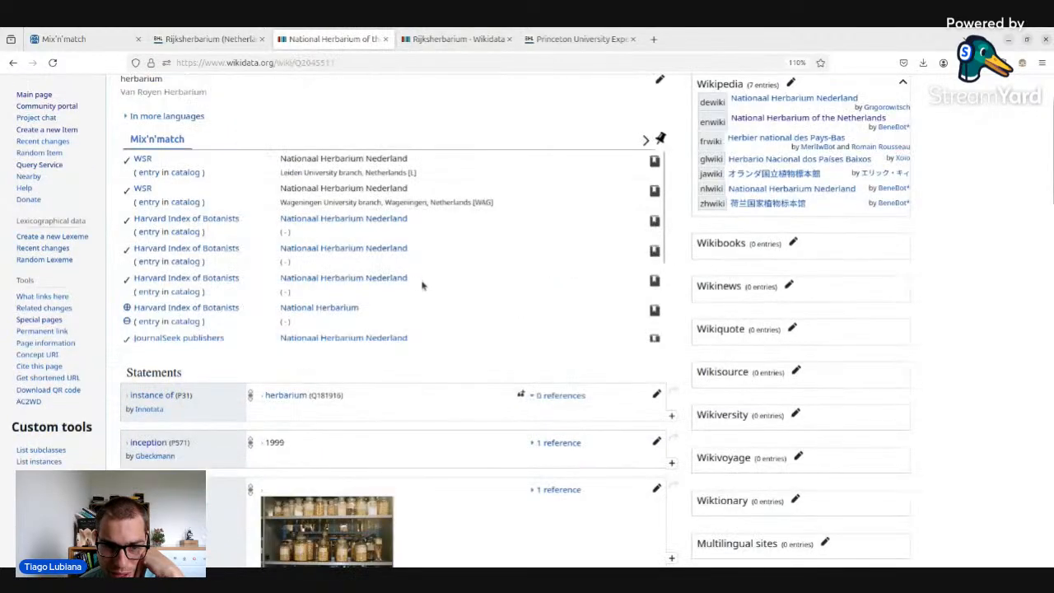
scroll(398, 394, "down", 5)
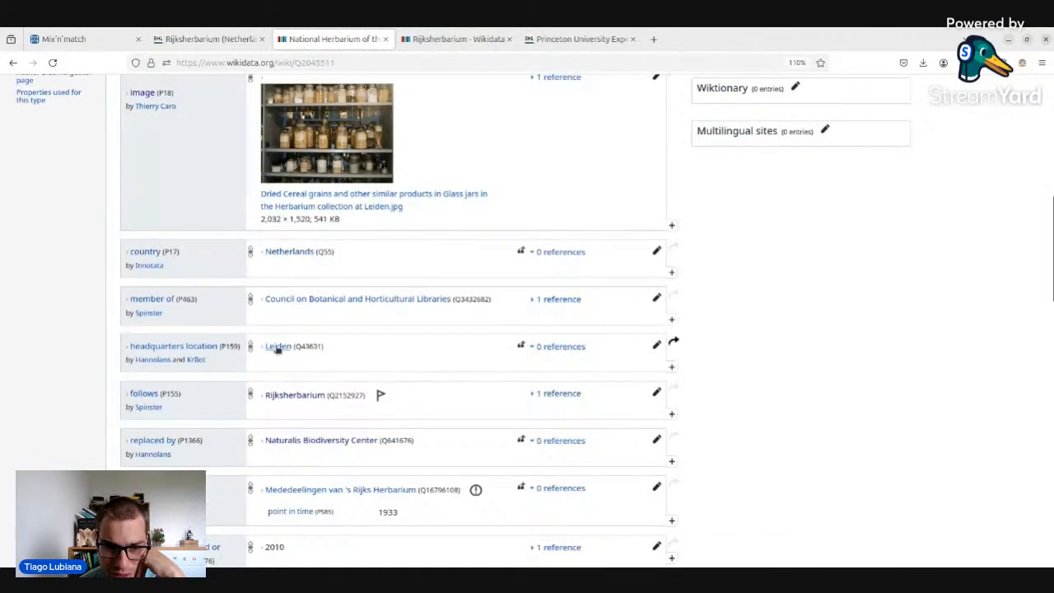
scroll(297, 345, "down", 2)
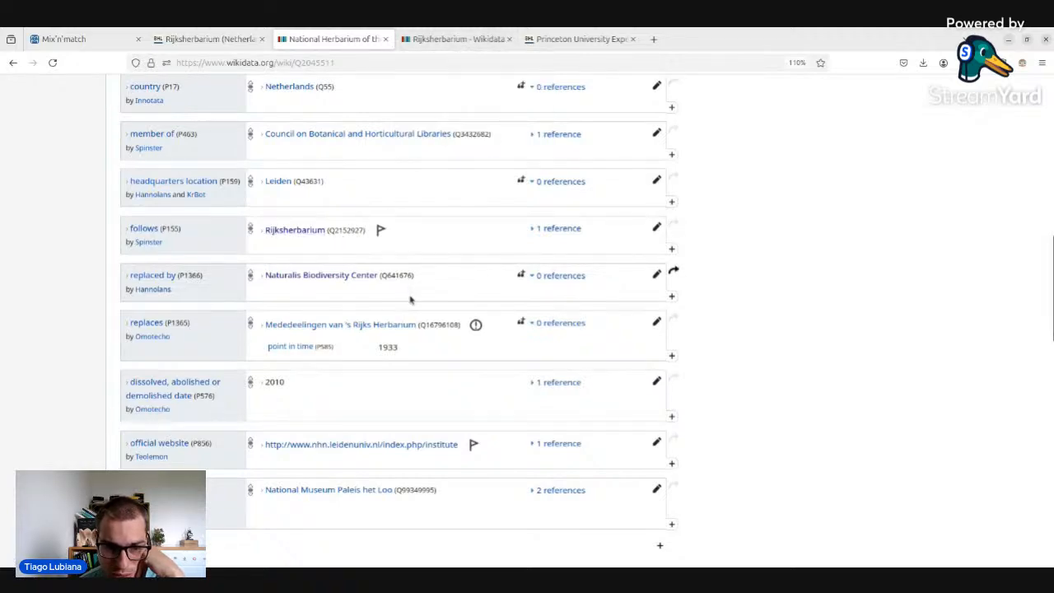
scroll(359, 364, "up", 10)
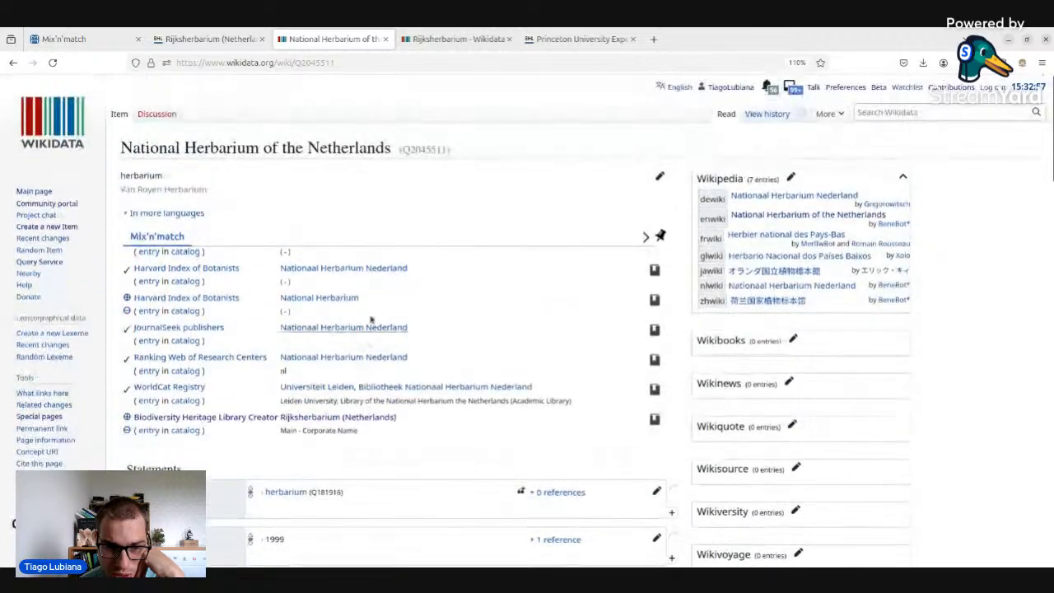
scroll(370, 320, "down", 8)
left_click(430, 39)
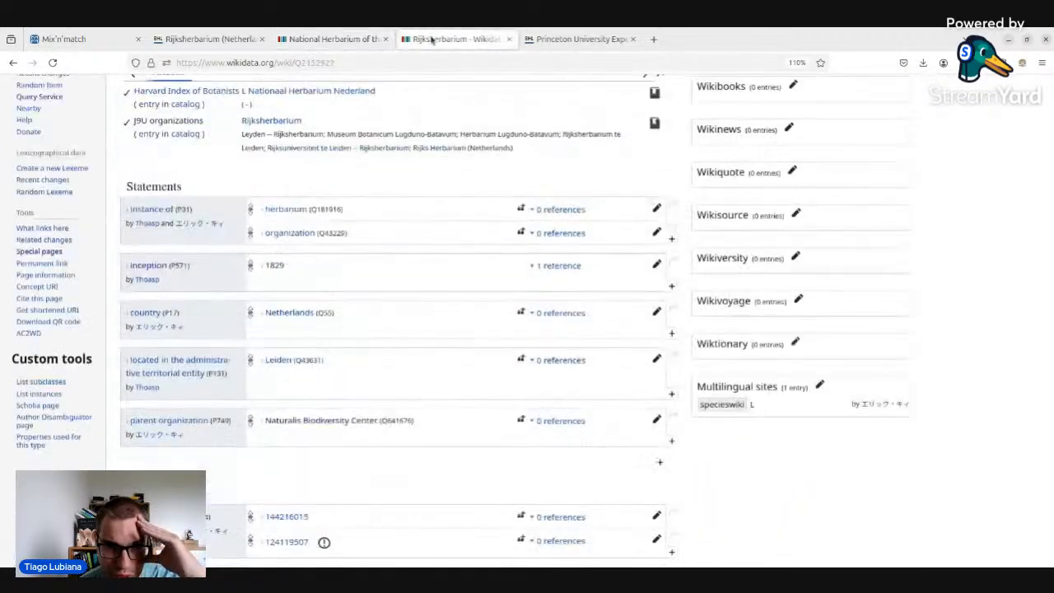
scroll(262, 196, "down", 2)
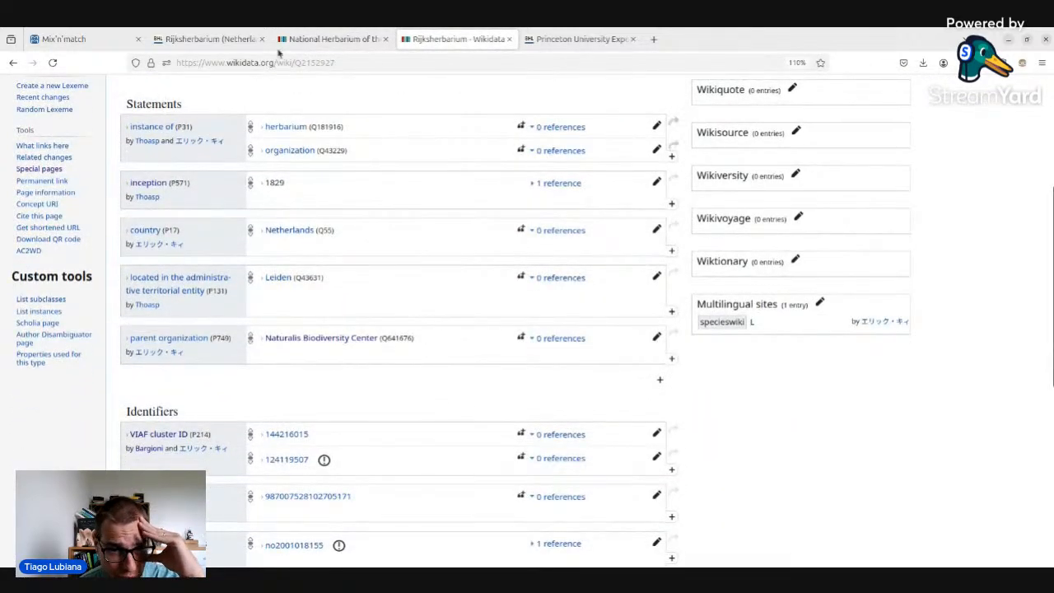
- Return to the Mix'n'match list, close the Rijksherbarium candidates and look through the preliminary matches below it for an entry to check
left_click(60, 39)
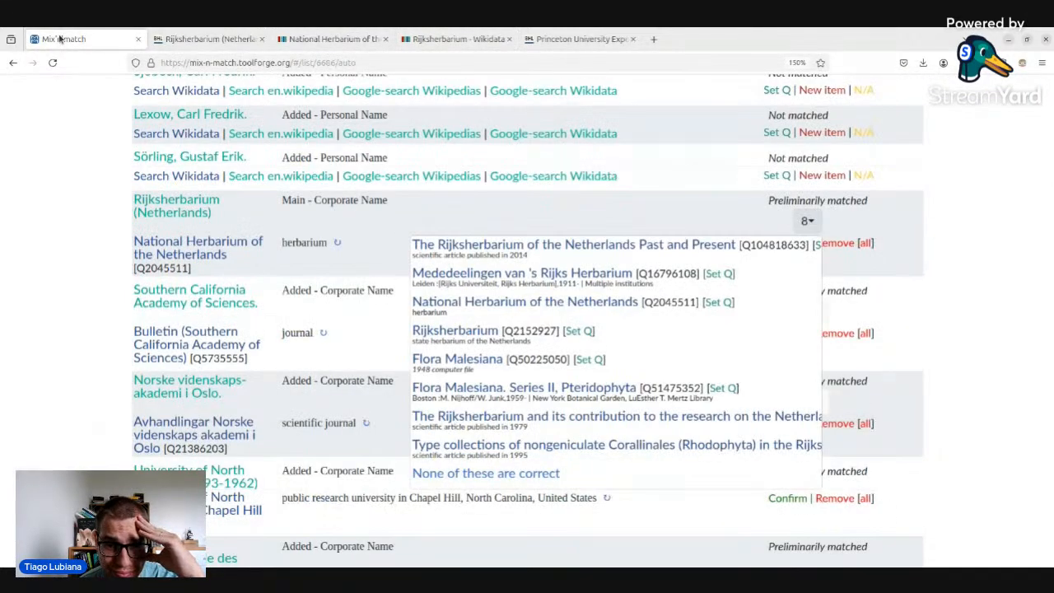
left_click(509, 219)
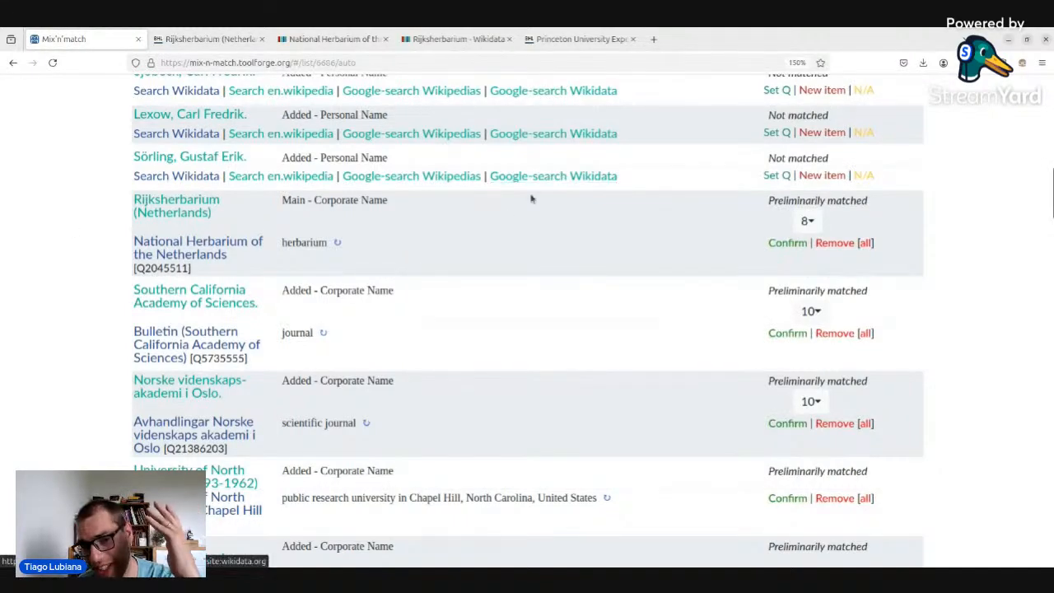
scroll(505, 227, "down", 1)
scroll(504, 227, "down", 3)
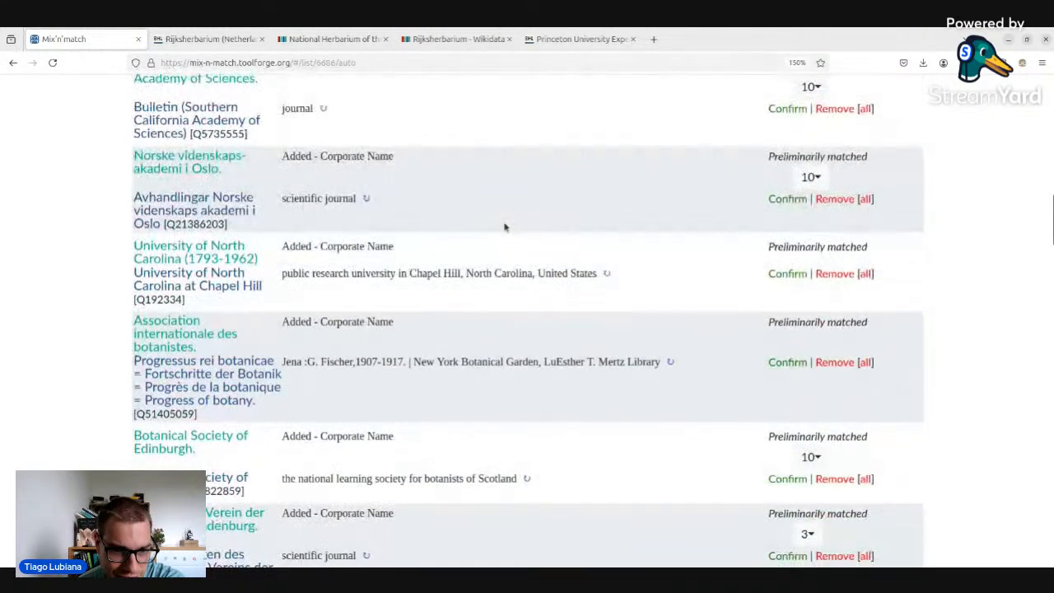
scroll(504, 226, "down", 2)
scroll(502, 224, "down", 2)
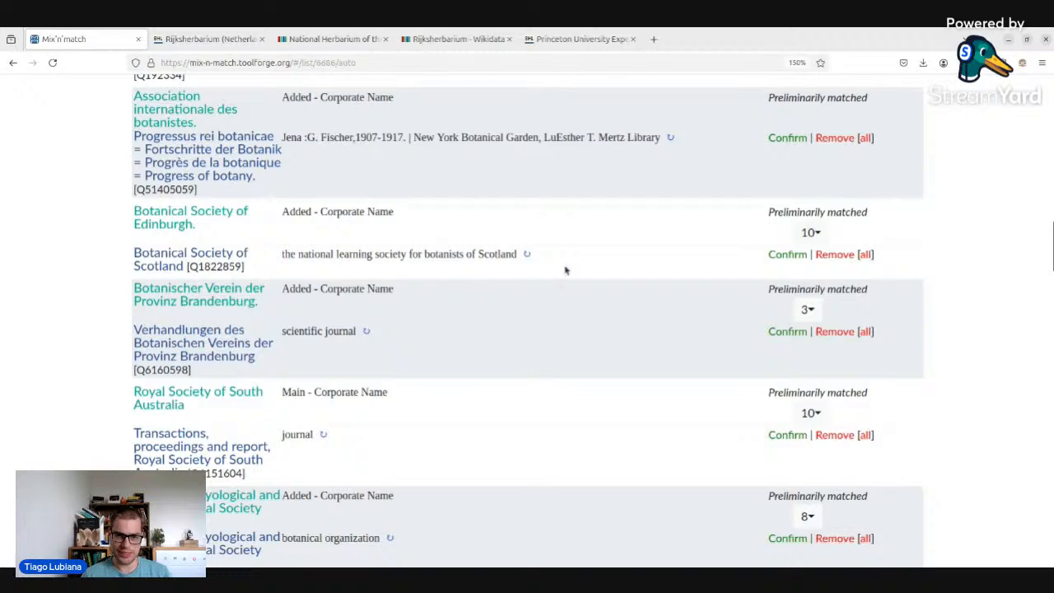
scroll(564, 270, "down", 4)
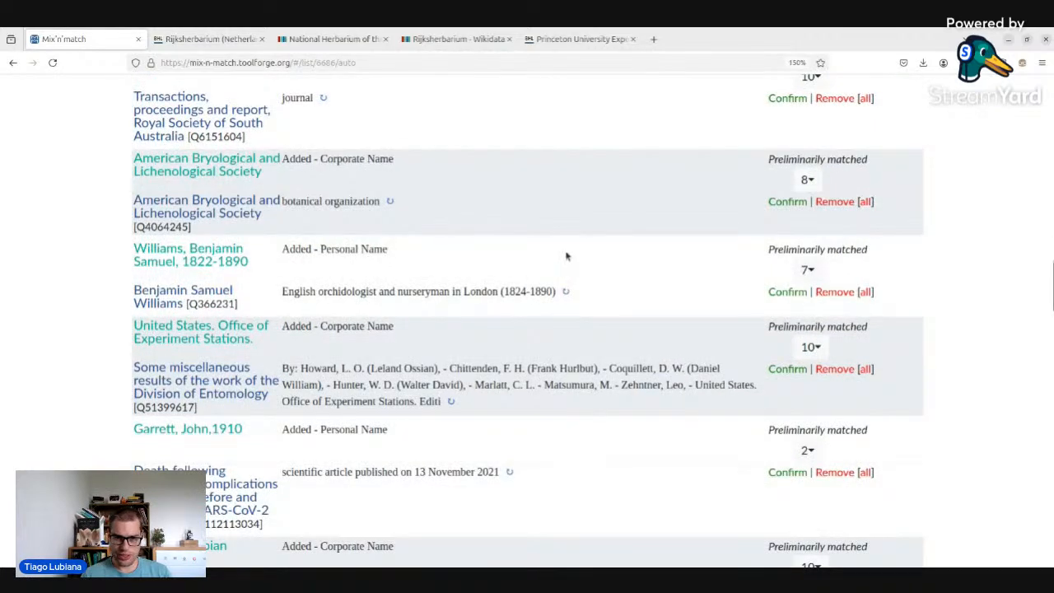
scroll(396, 242, "down", 2)
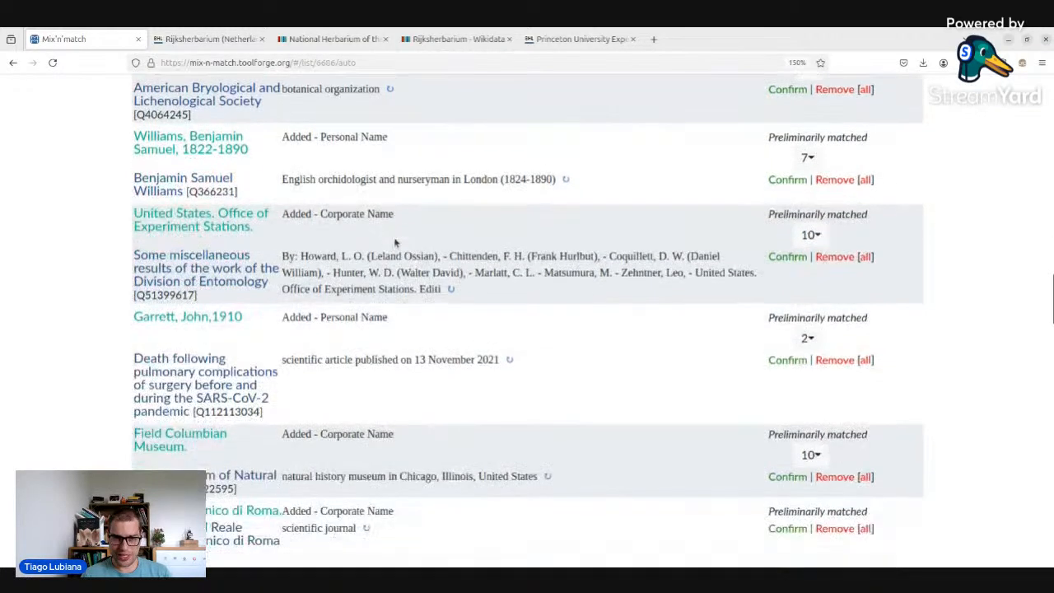
- For the personal-name entry matched to the English orchidologist Q366231, open the Wikidata item and the BHL creator page in separate tabs
scroll(477, 272, "up", 2)
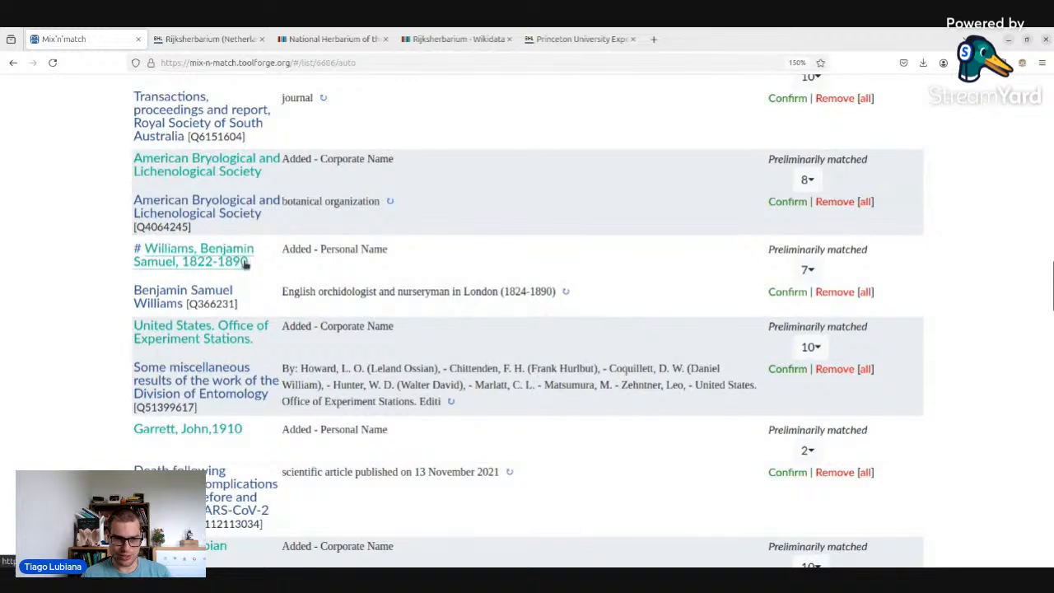
left_click_drag(248, 262, 190, 262)
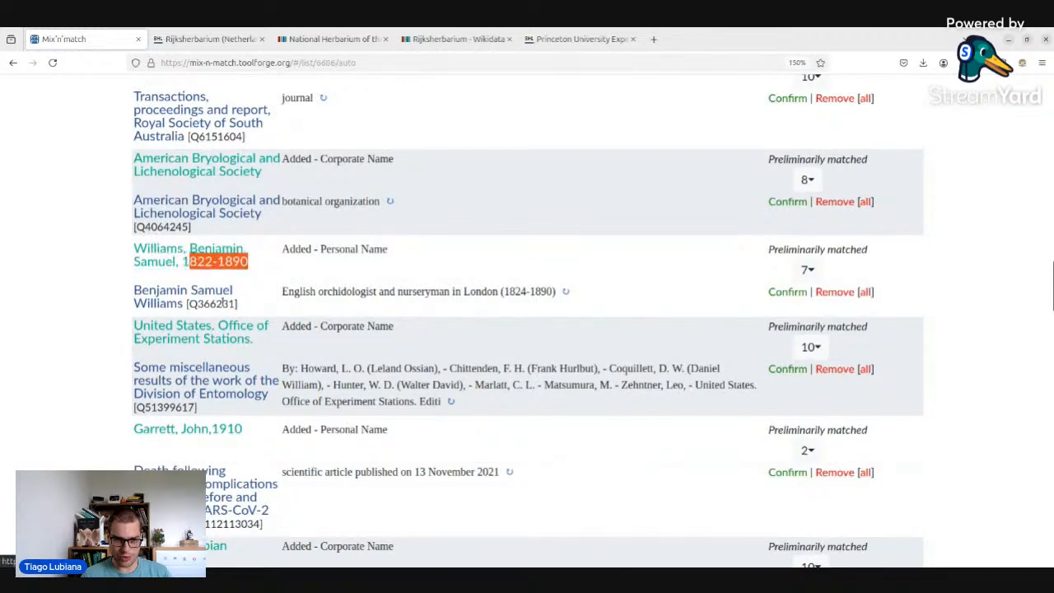
middle_click(181, 292)
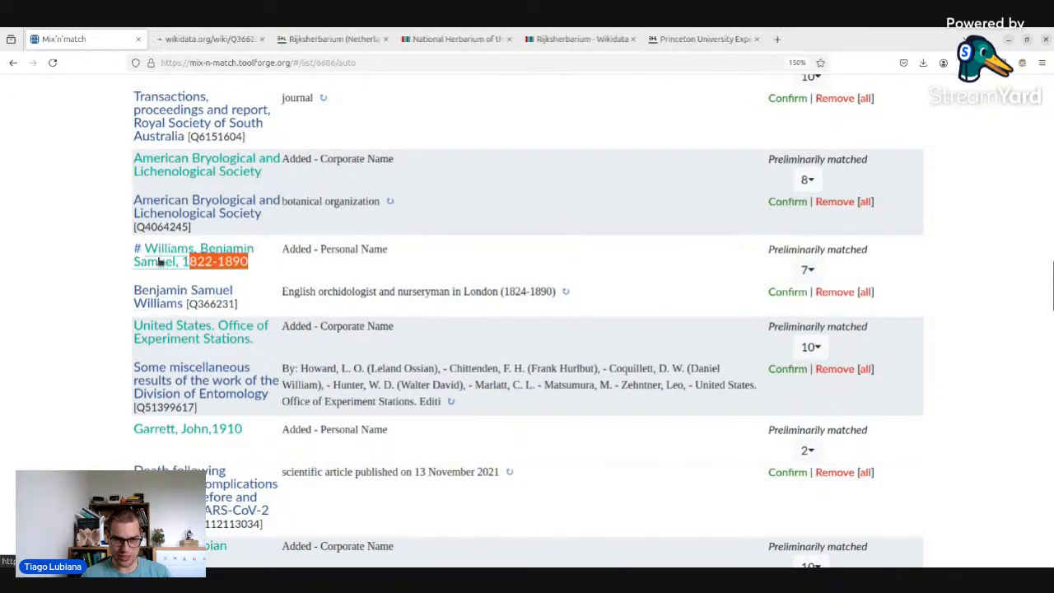
middle_click(161, 261)
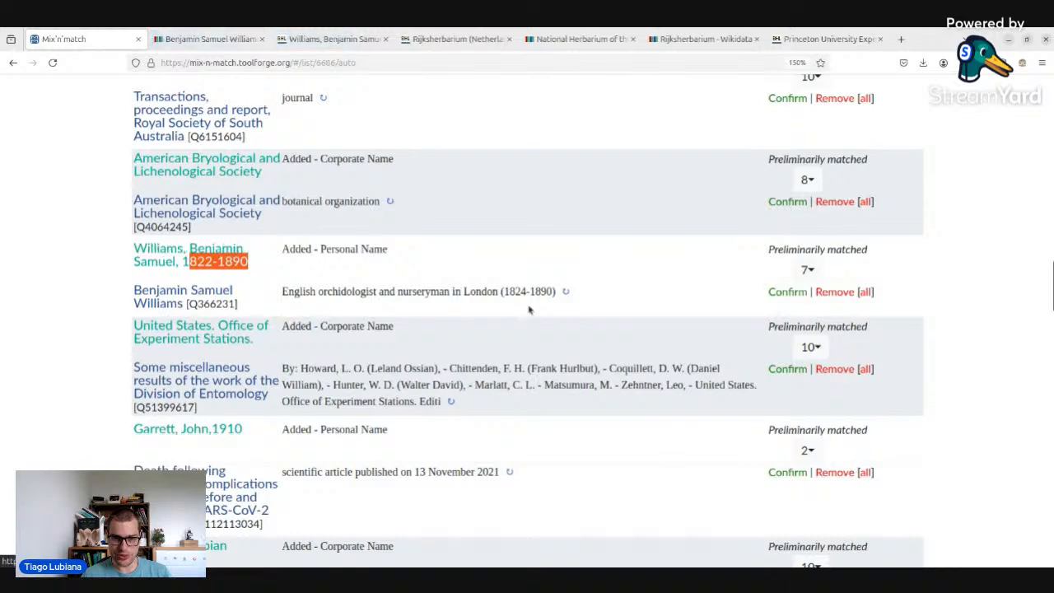
- Compare the names and description on Wikidata item Q366231 with the dates and orchid-related publications on the BHL creator page
left_click(207, 39)
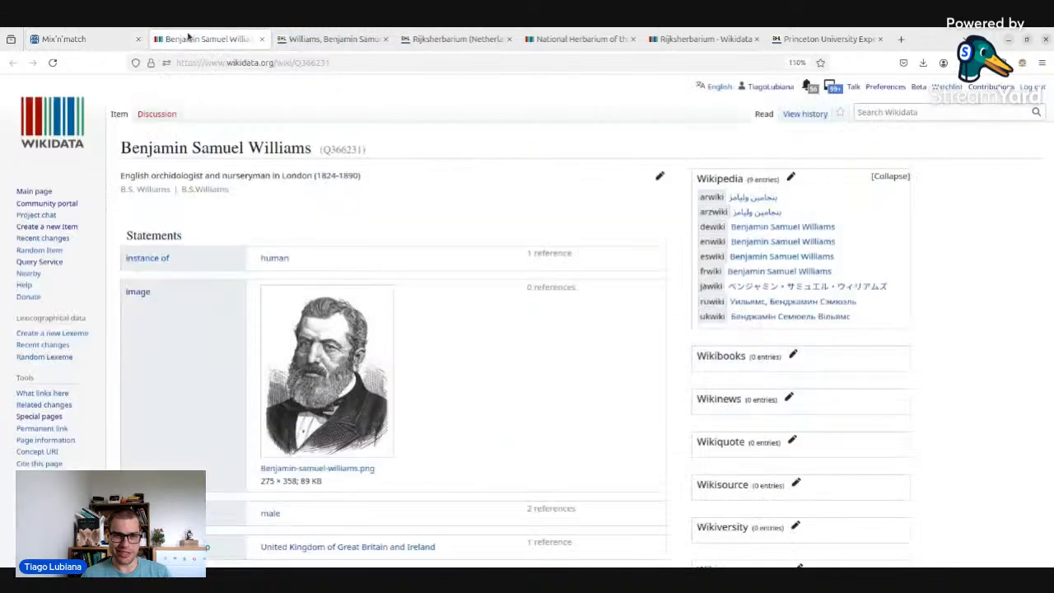
scroll(370, 206, "down", 2)
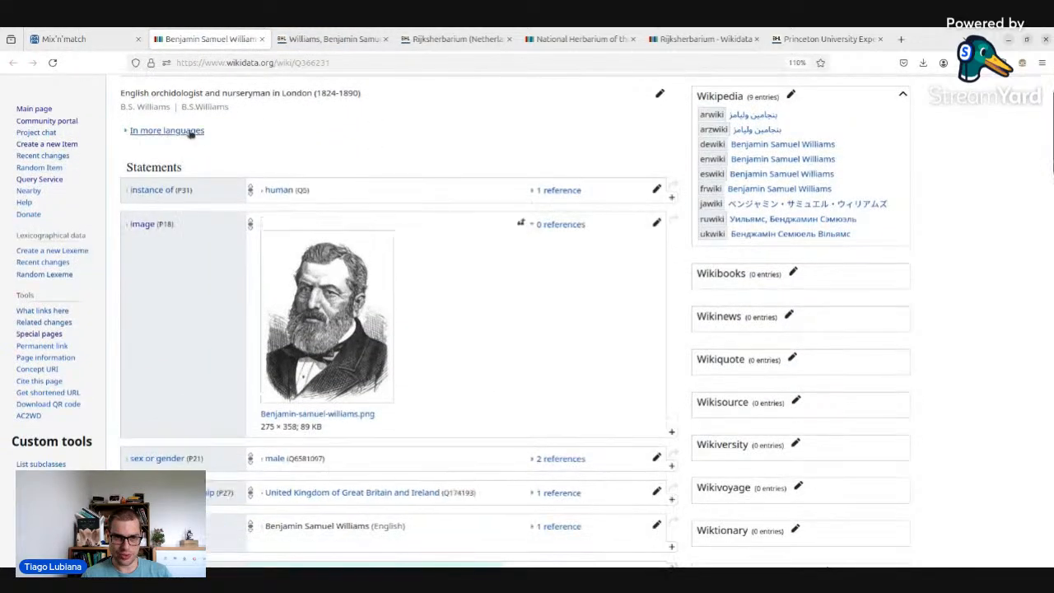
left_click_drag(149, 96, 206, 96)
key("ctrl+Tab")
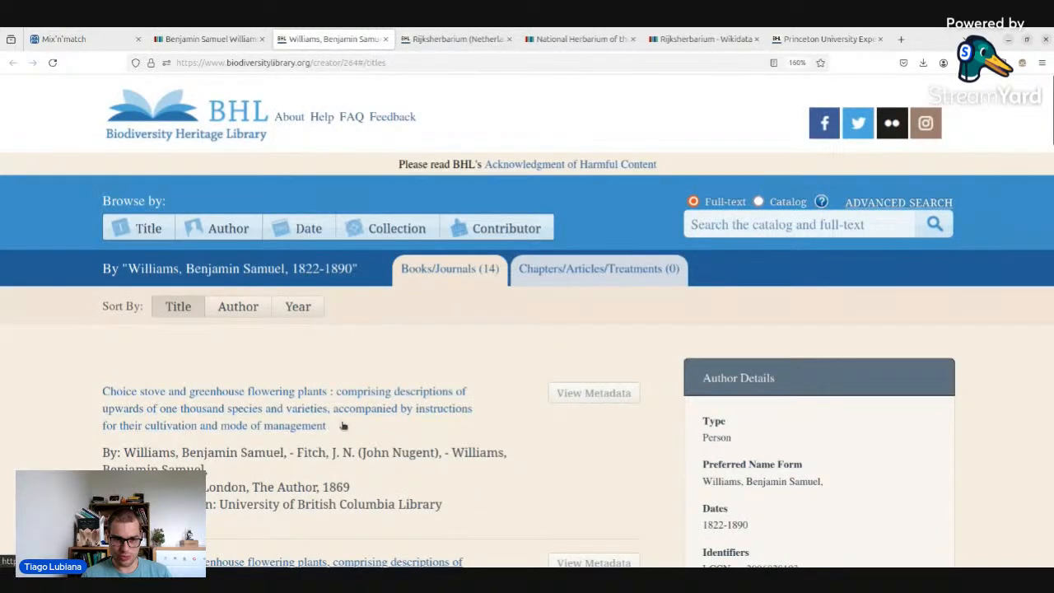
scroll(212, 391, "down", 5)
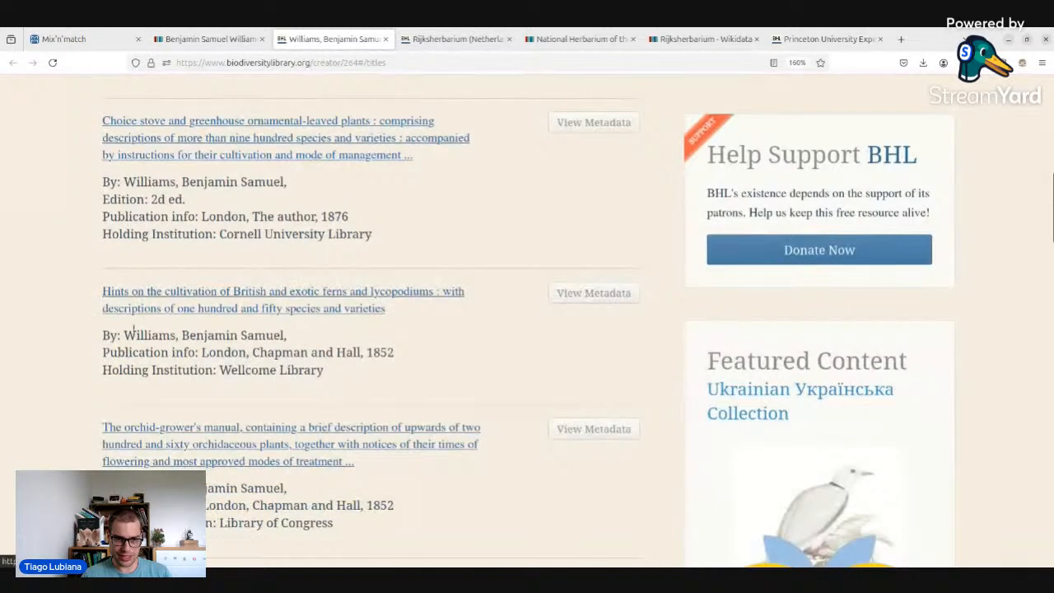
scroll(346, 321, "down", 4)
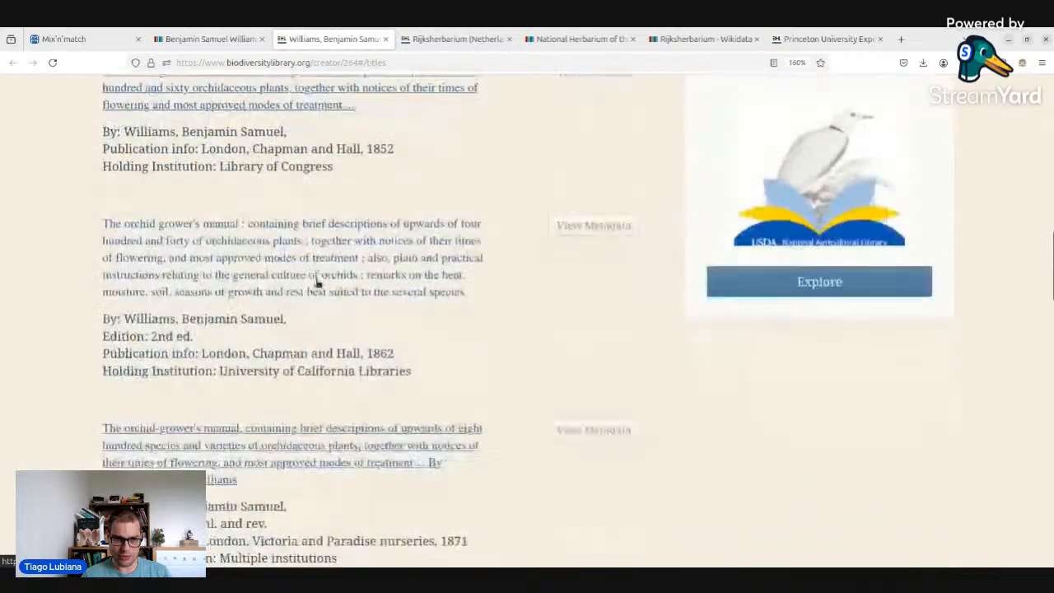
scroll(309, 289, "up", 10)
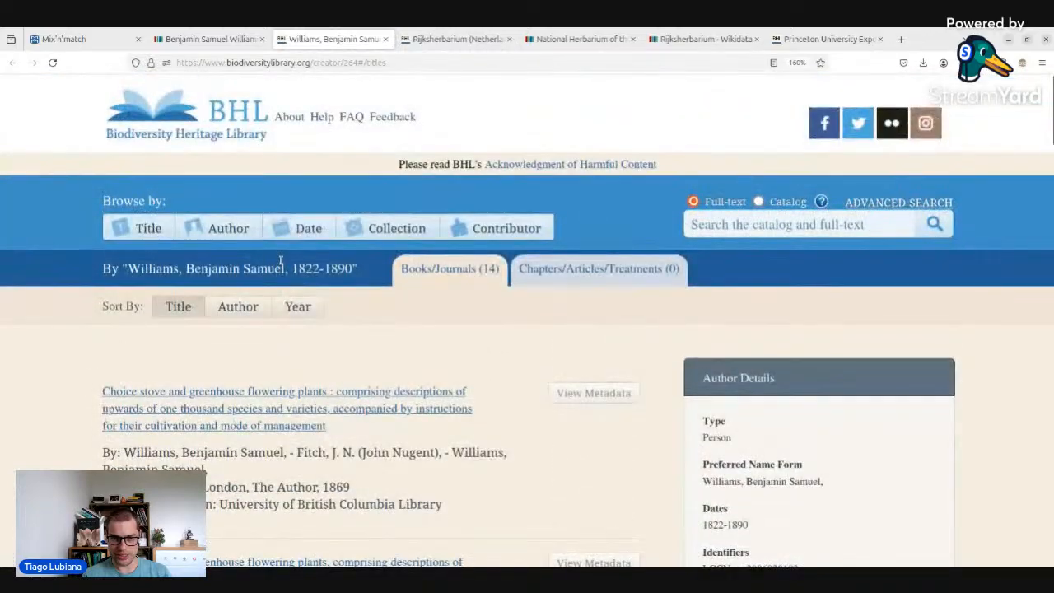
scroll(505, 334, "down", 10)
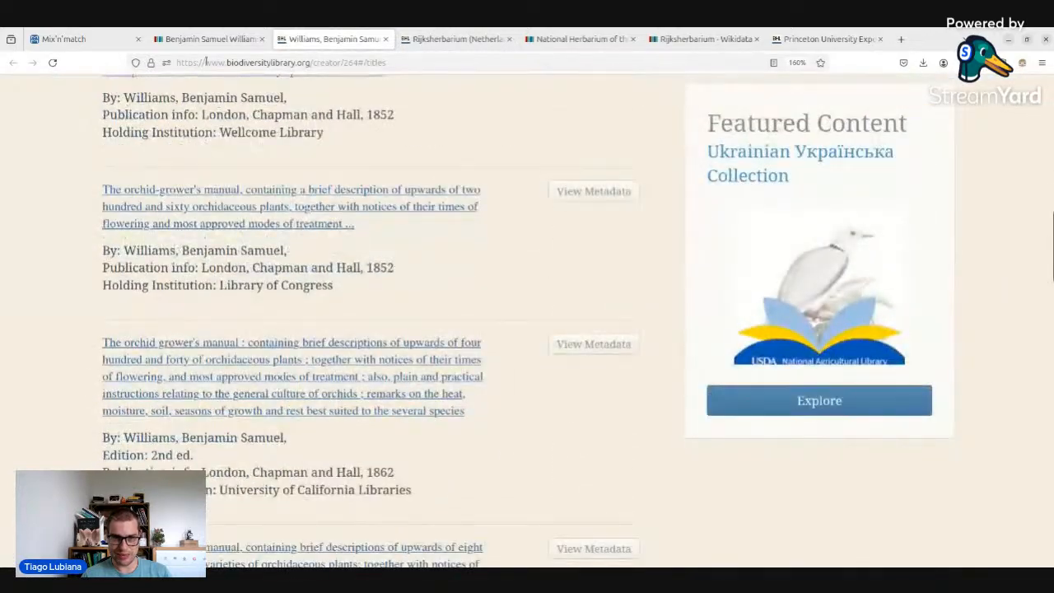
left_click(168, 43)
- Back in Mix'n'match, check the entry's alternative candidates and confirm its preliminary match to the English orchidologist Q366231
left_click(66, 39)
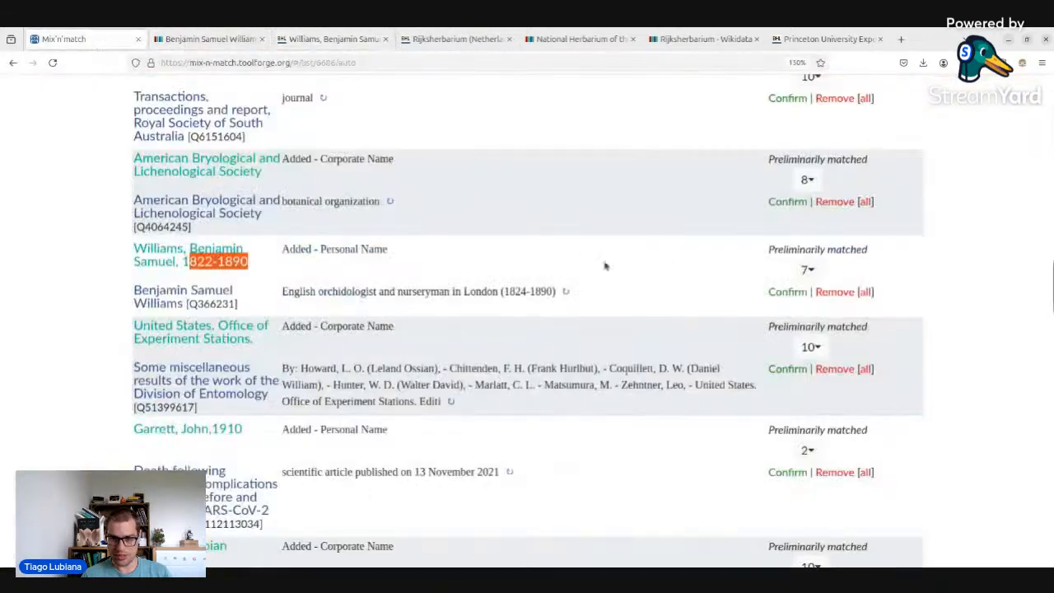
left_click(807, 269)
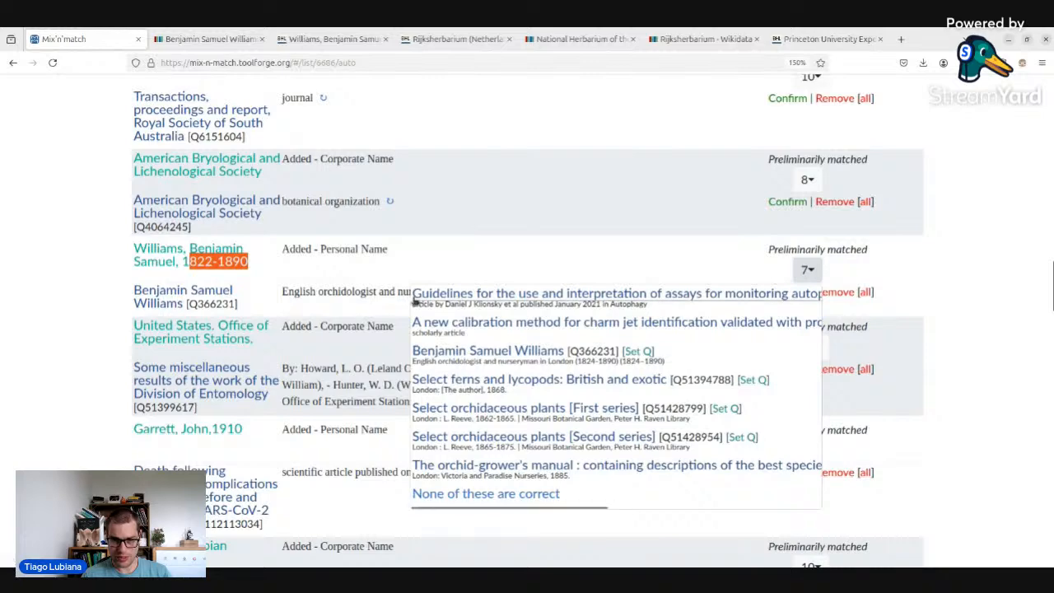
left_click(431, 262)
left_click(787, 293)
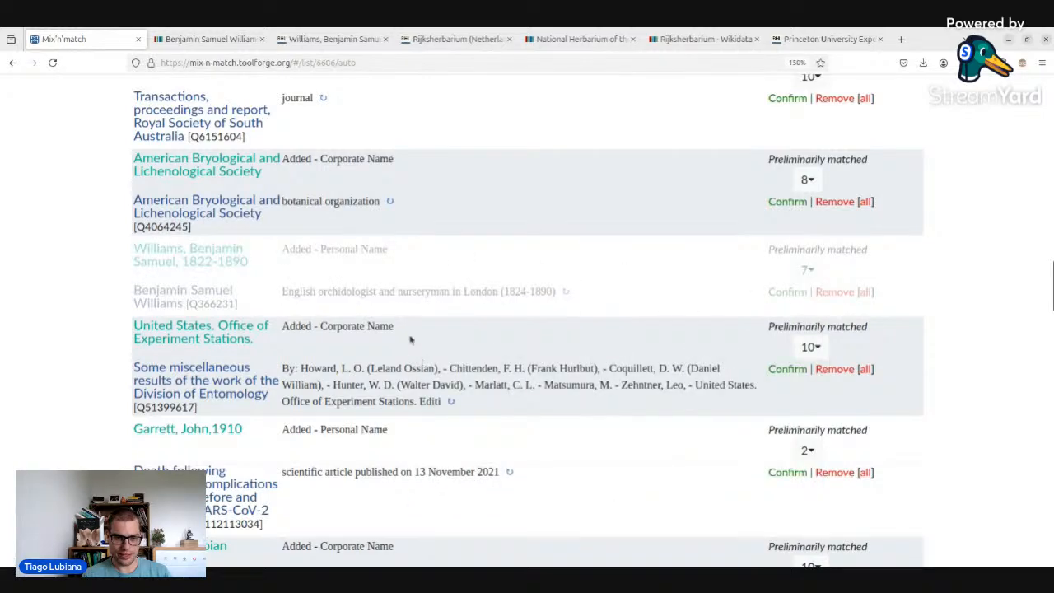
- Find the Naturwissenschaftlicher Verein zu Bremen entry in the preliminary matches and open its Wikidata item Q1971624 and BHL creator page in separate tabs
scroll(410, 339, "down", 3)
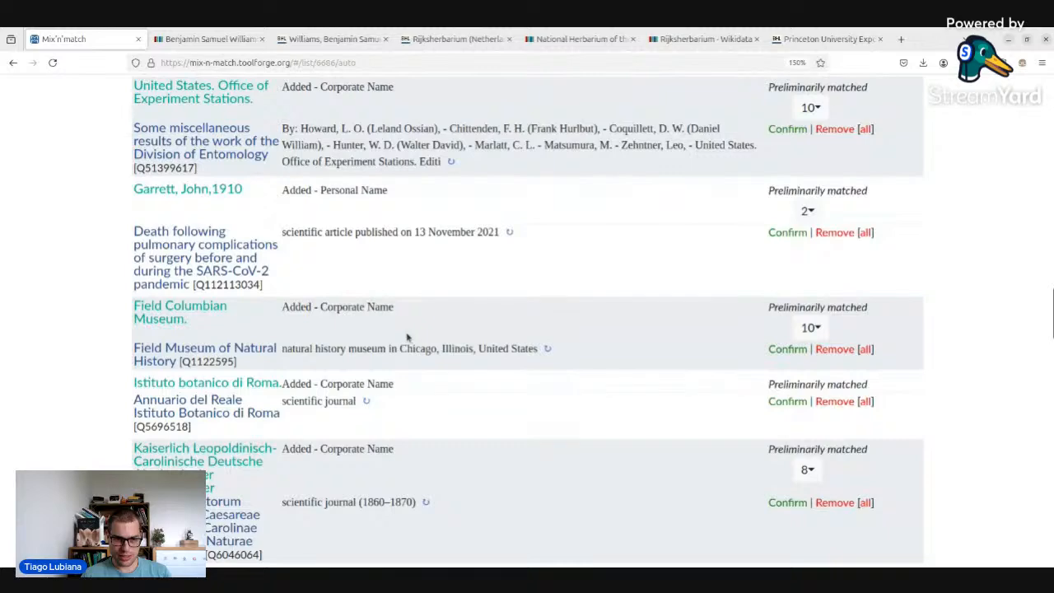
scroll(407, 337, "down", 10)
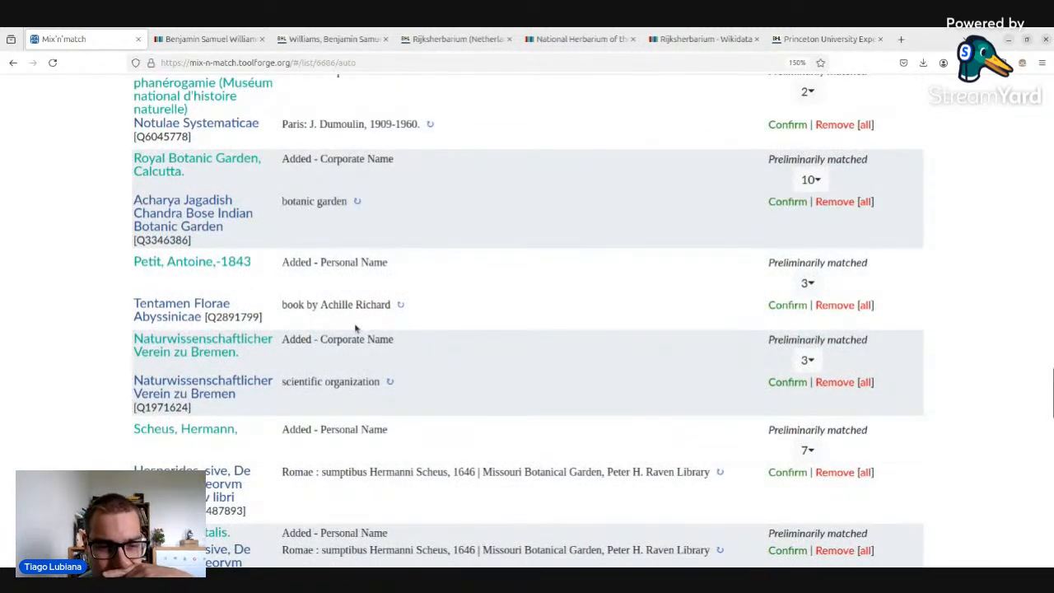
middle_click(214, 391)
middle_click(210, 346)
- Compare Wikidata item Q1971624 with the creator details and publications on the BHL page for Naturwissenschaftlicher Verein zu Bremen
left_click(173, 39)
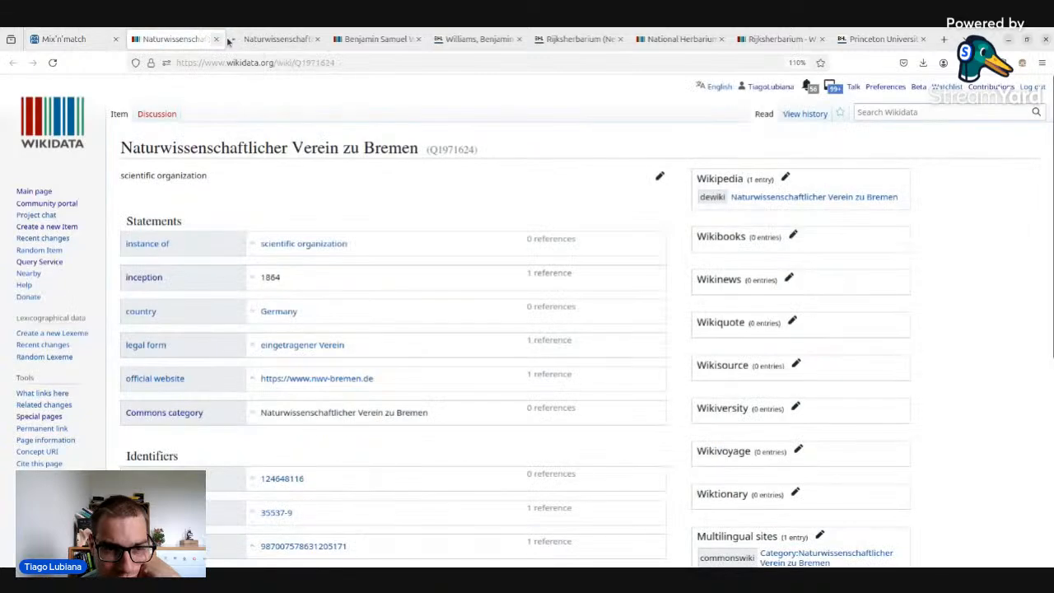
left_click(247, 38)
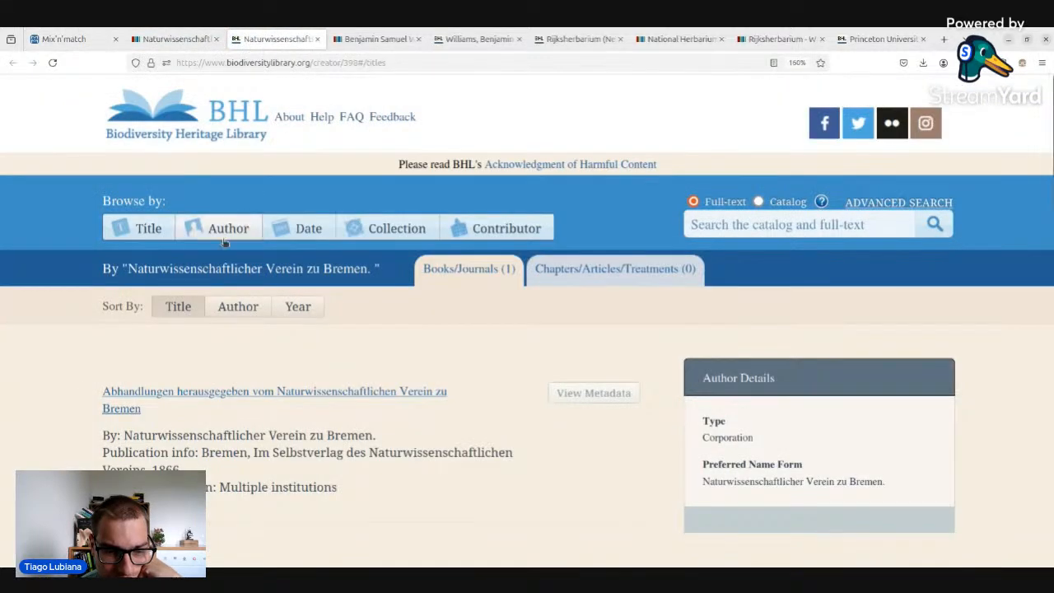
scroll(216, 250, "down", 5)
left_click(173, 39)
- Back in Mix'n'match, list the Bremen society's candidate matches and open candidates Q123605293 and Q1971624 in separate tabs
left_click(68, 39)
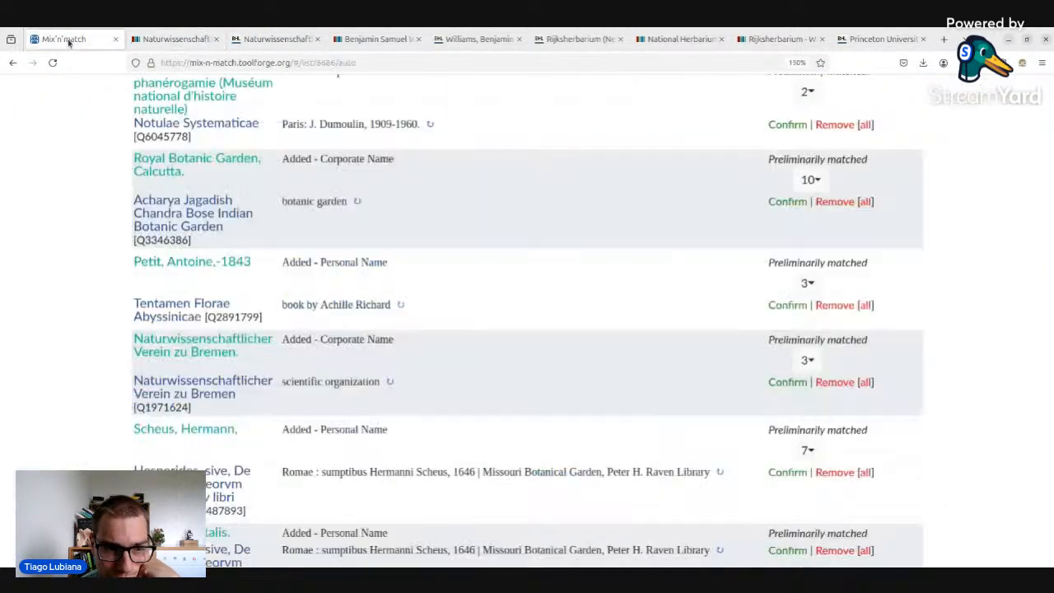
left_click(812, 370)
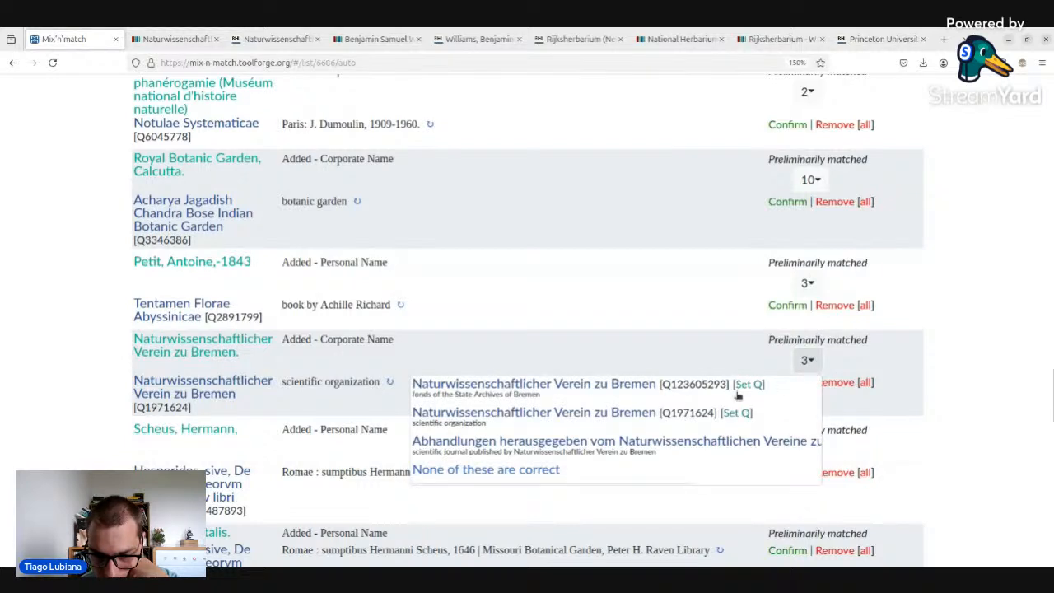
middle_click(590, 387)
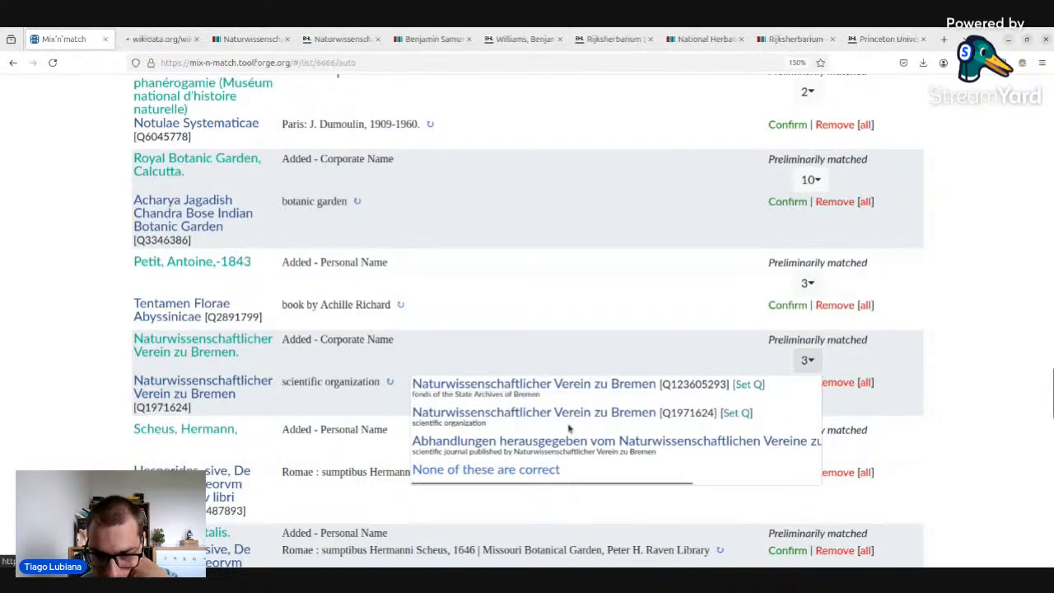
middle_click(425, 415)
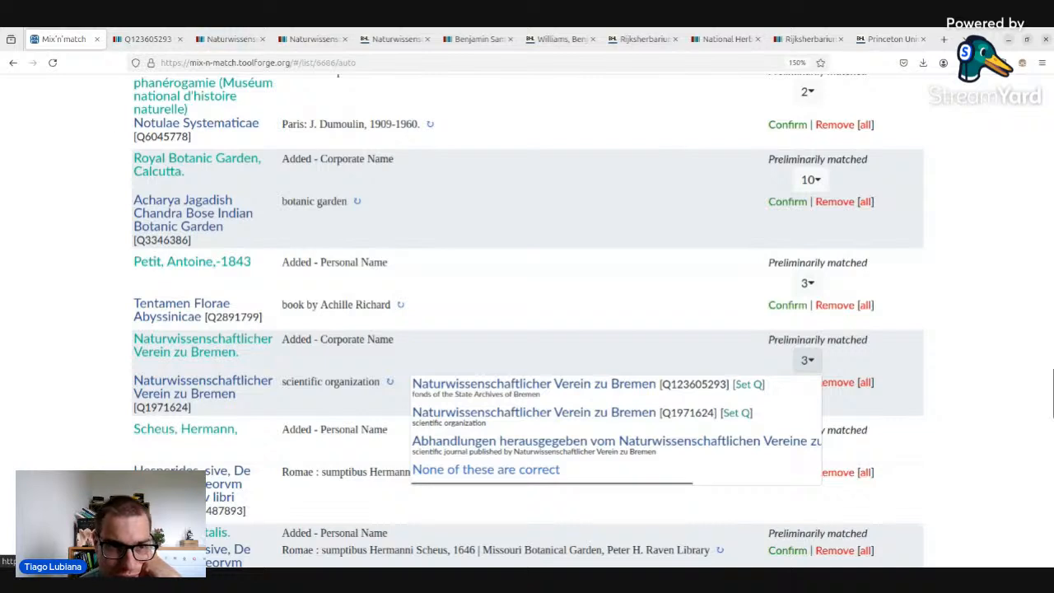
- Examine the statements of the archival item Q123605293, including its fonds class, against the scientific organization item Q1971624
key("ctrl+Tab")
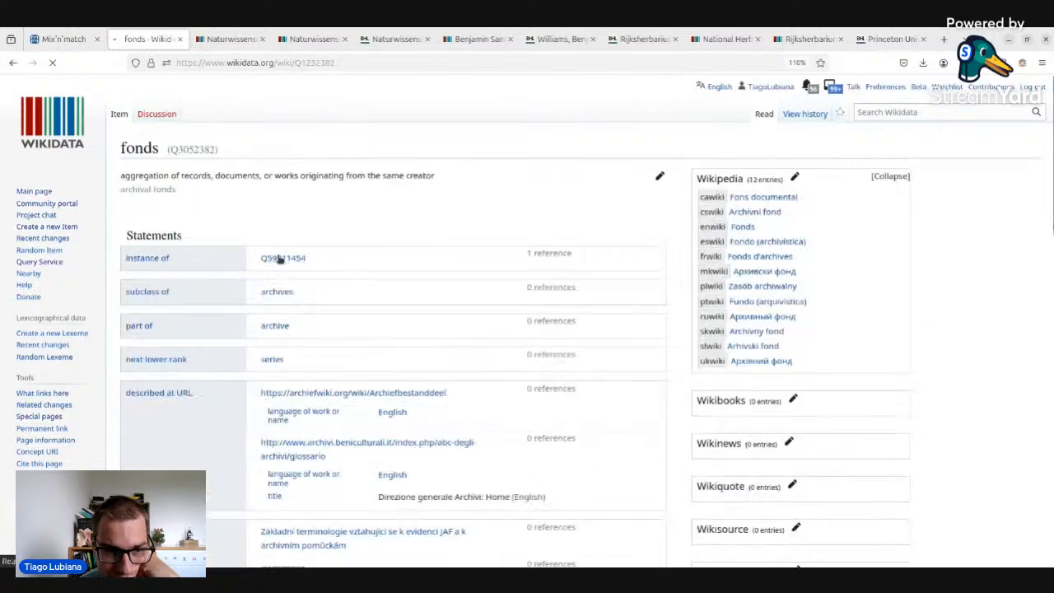
left_click(12, 64)
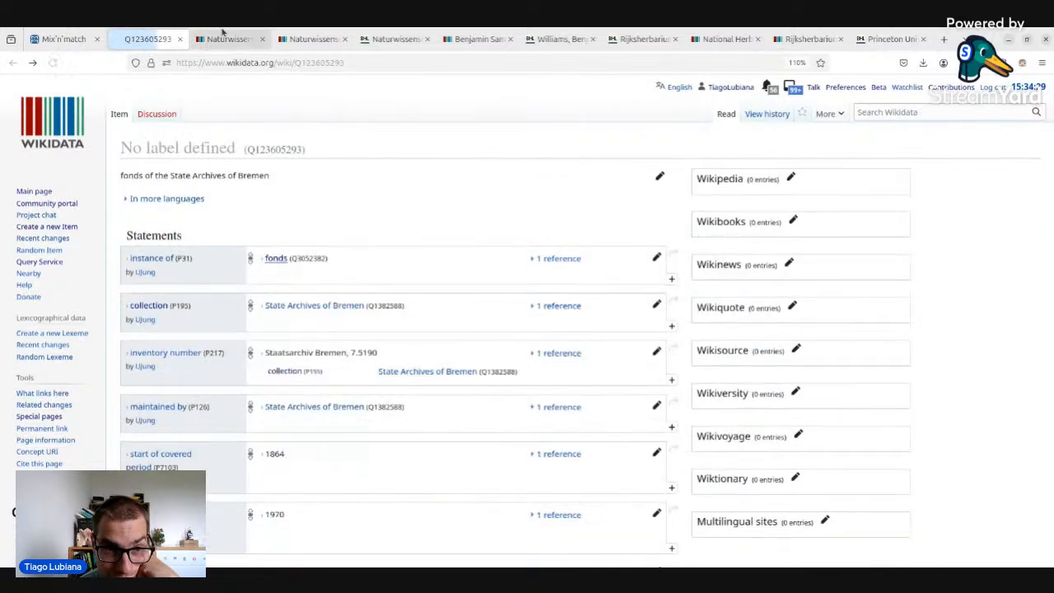
left_click(231, 39)
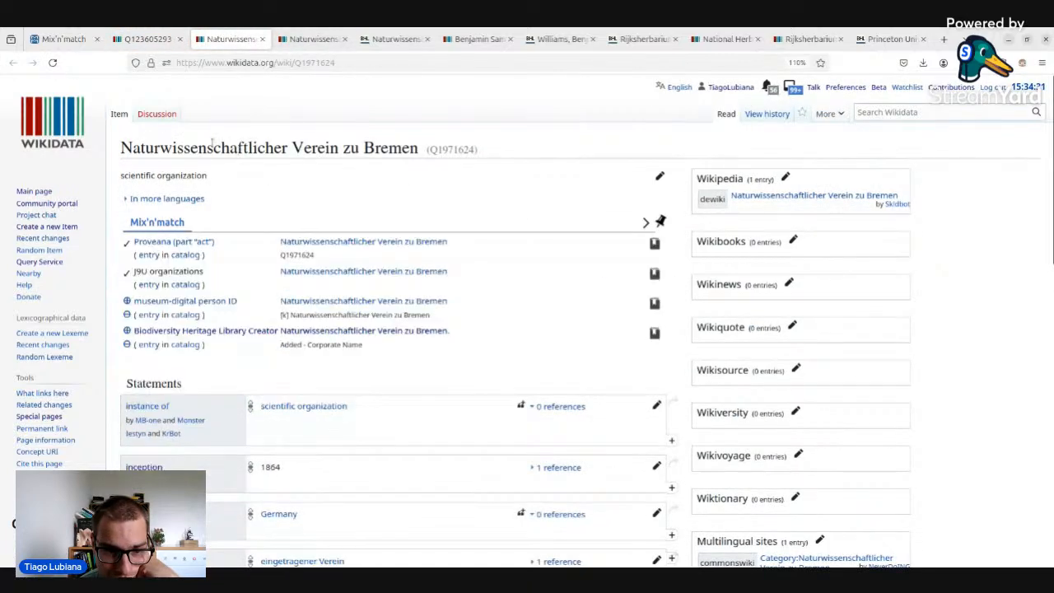
left_click(144, 39)
scroll(336, 237, "down", 2)
scroll(336, 238, "down", 1)
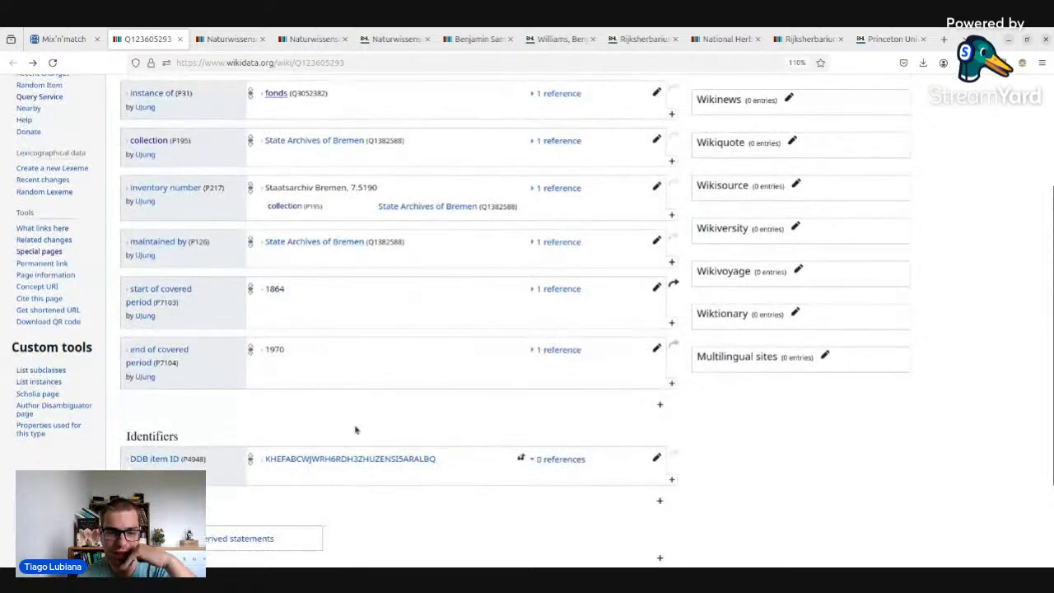
- Start a new statement on Wikidata item Q123605293 with the property main subject
type("am")
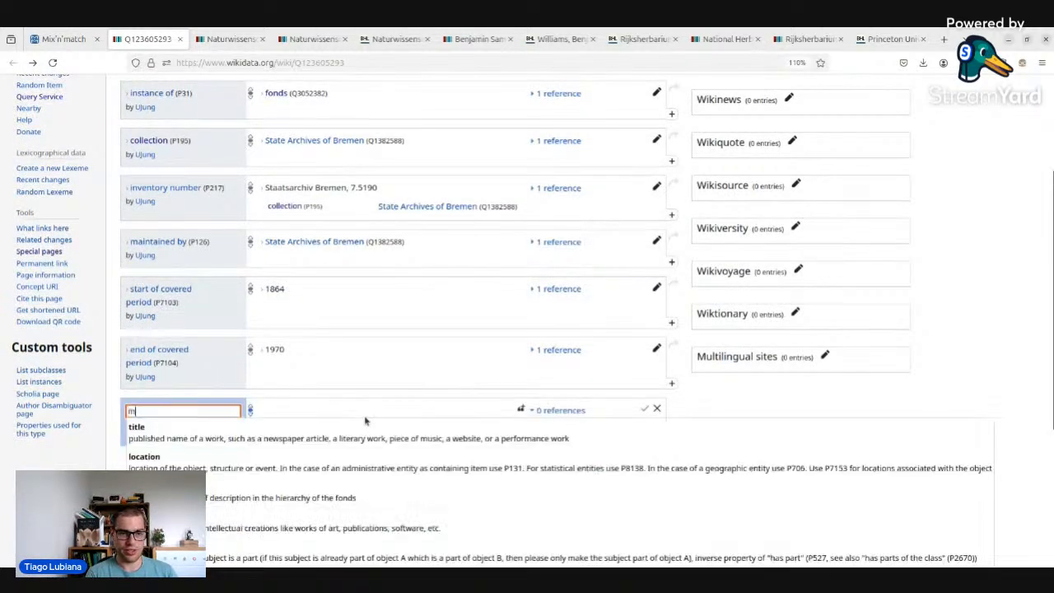
type("ain subje")
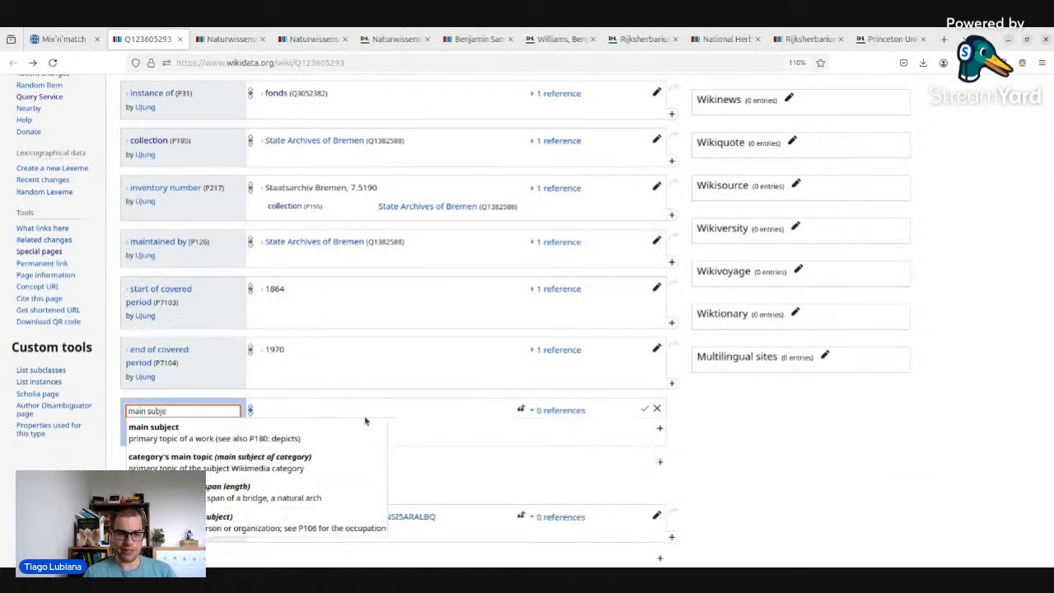
left_click(315, 429)
- Copy the ID Q1971624 from the scientific organization's Wikidata item, set it as the main subject value on Q123605293 and publish the statement
left_click(230, 39)
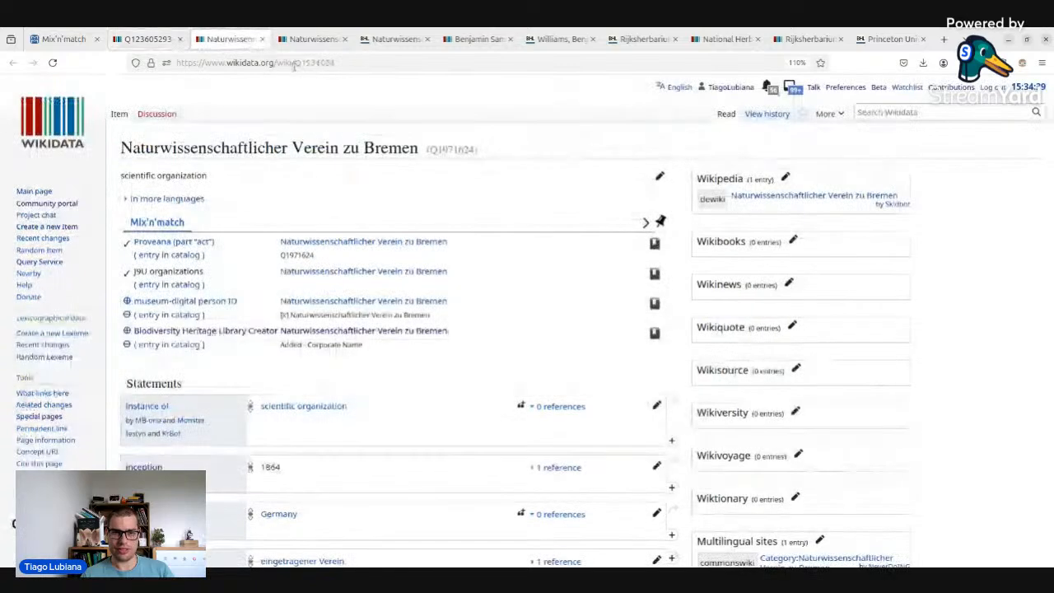
left_click(339, 70)
double_click(336, 64)
key("ctrl+c")
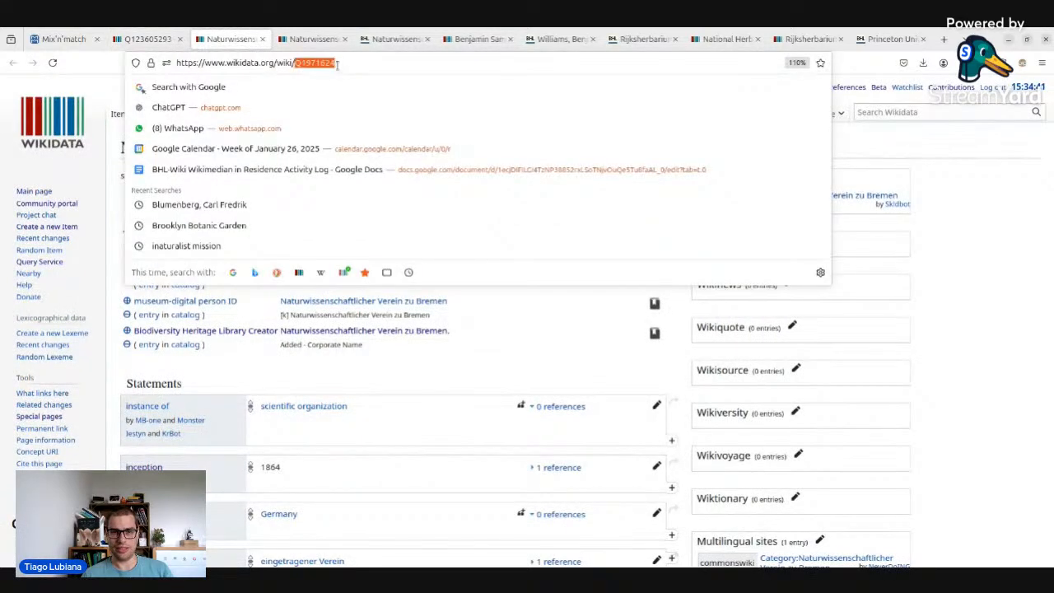
key("ctrl+w")
left_click(173, 39)
key("ctrl+v")
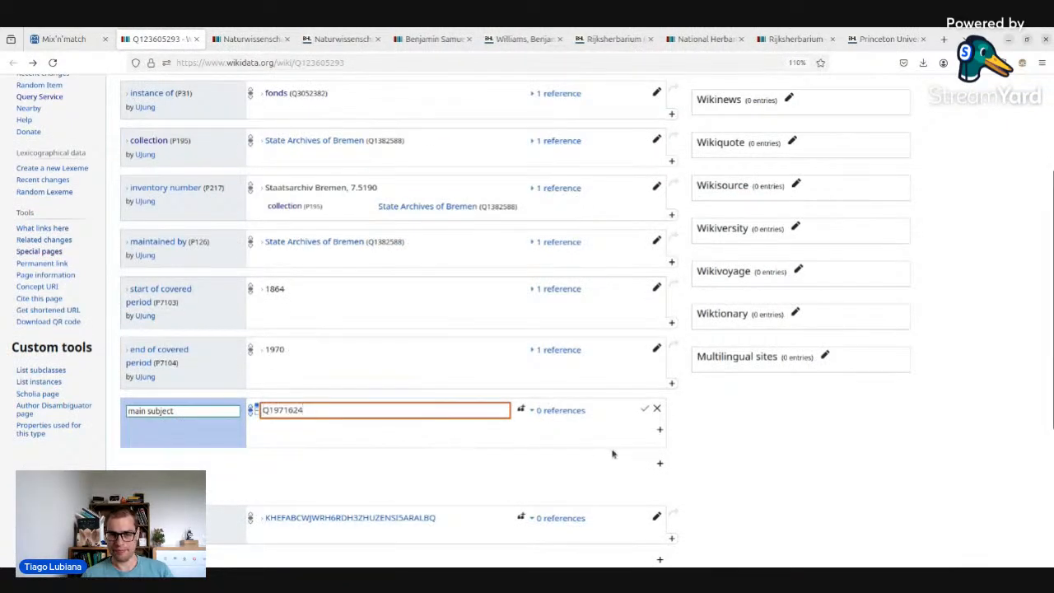
left_click(401, 443)
left_click(645, 408)
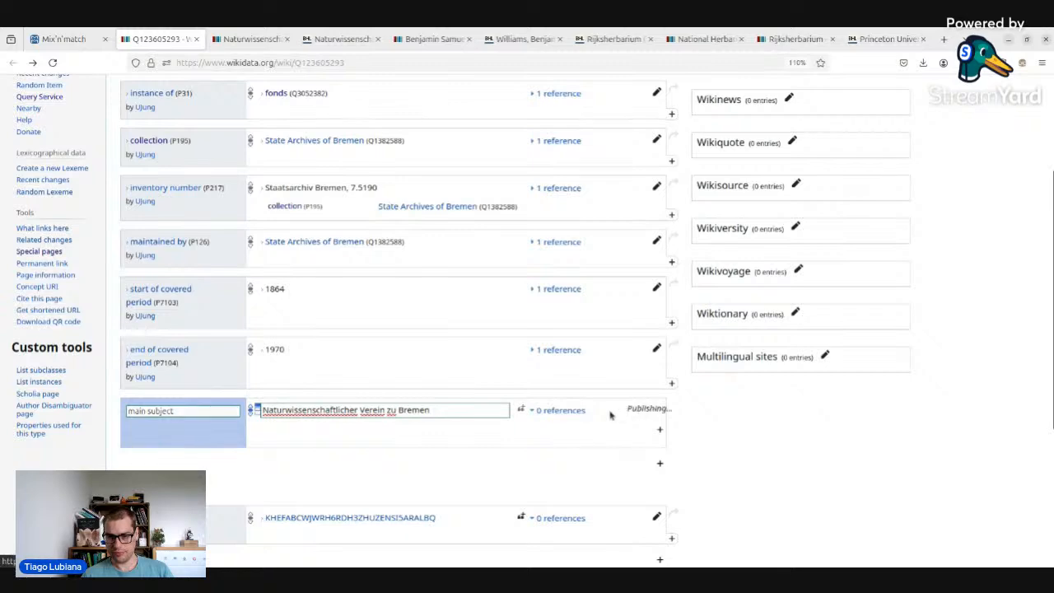
scroll(533, 419, "up", 2)
scroll(534, 420, "down", 10)
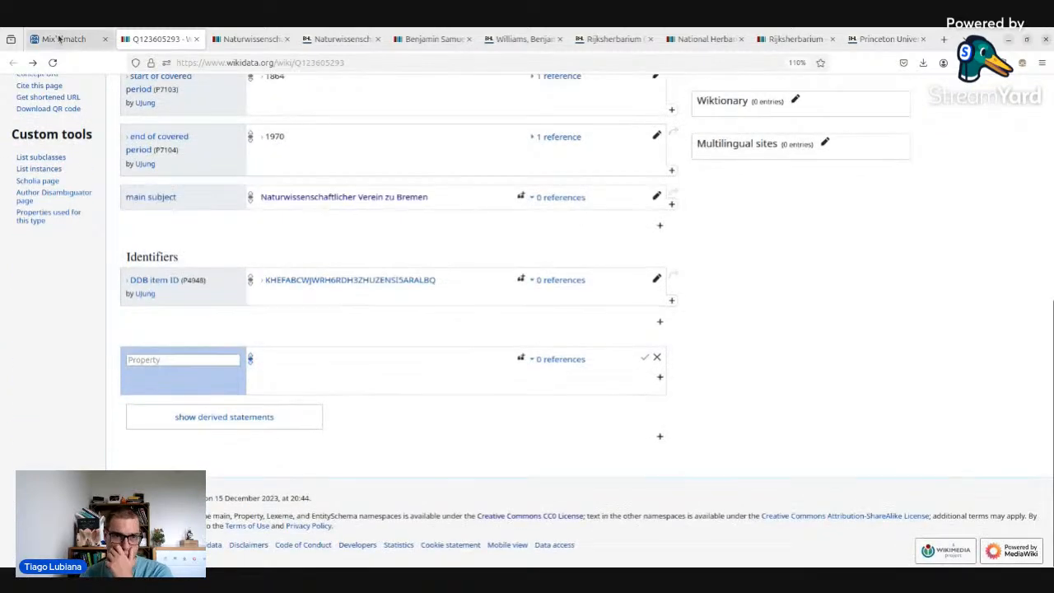
- Back in Mix'n'match, close the candidate list and confirm the Naturwissenschaftlicher Verein zu Bremen match to Q1971624
left_click(57, 38)
left_click(523, 360)
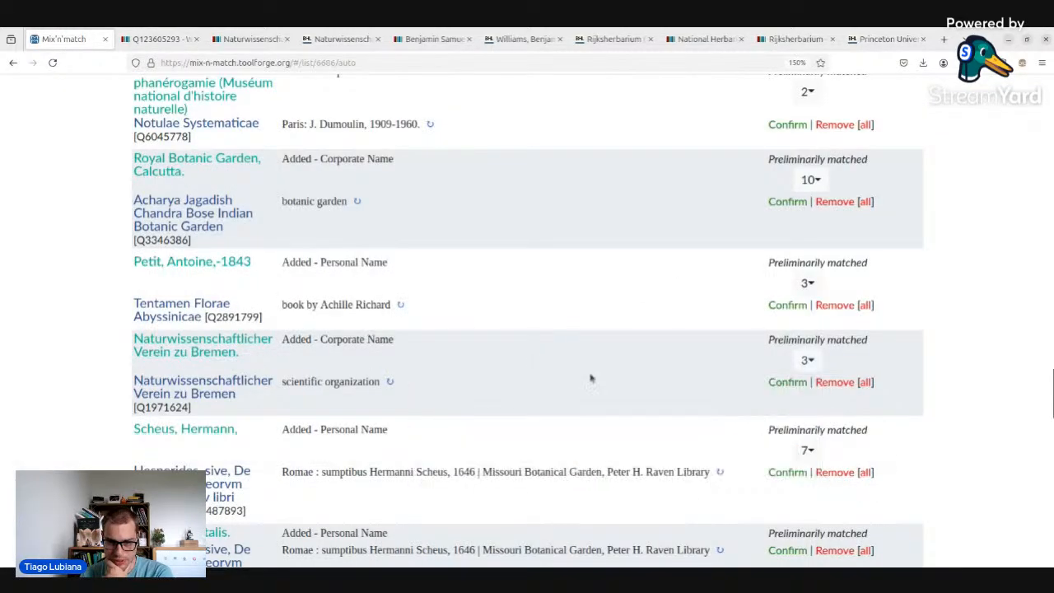
left_click(786, 382)
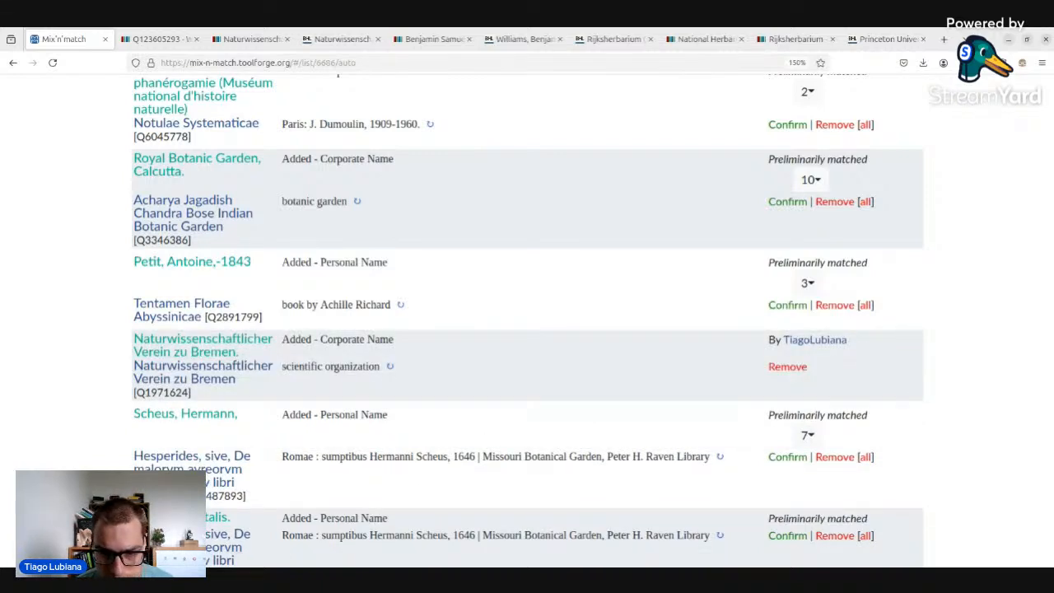
key("alt+Tab")
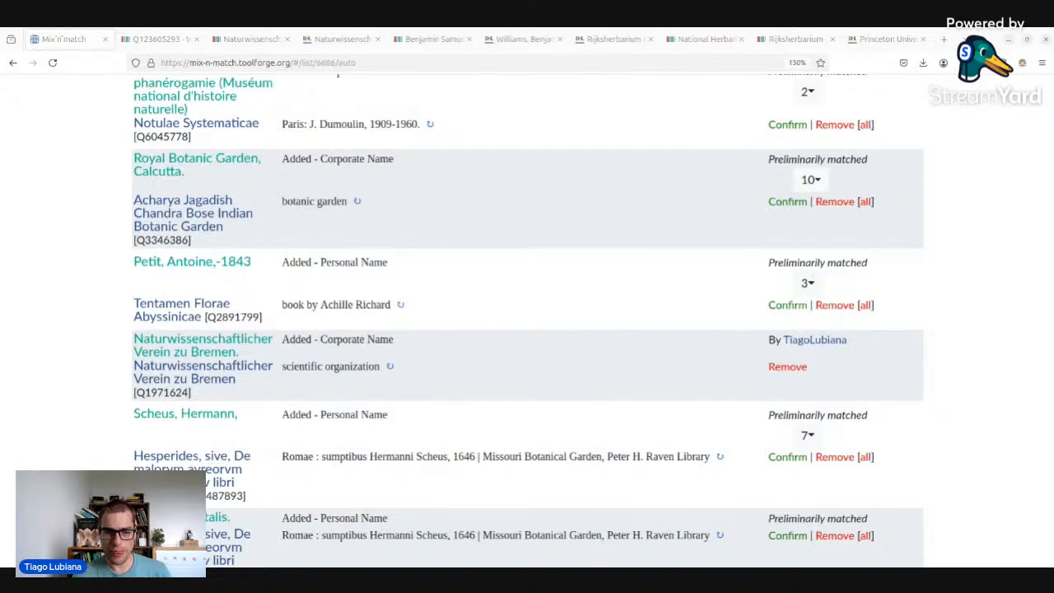
key("alt+Tab")
- Look through the preliminary matches further down and open the BHL creator page of the personal-name entry matched to the French businessman Q1368849
scroll(489, 376, "down", 4)
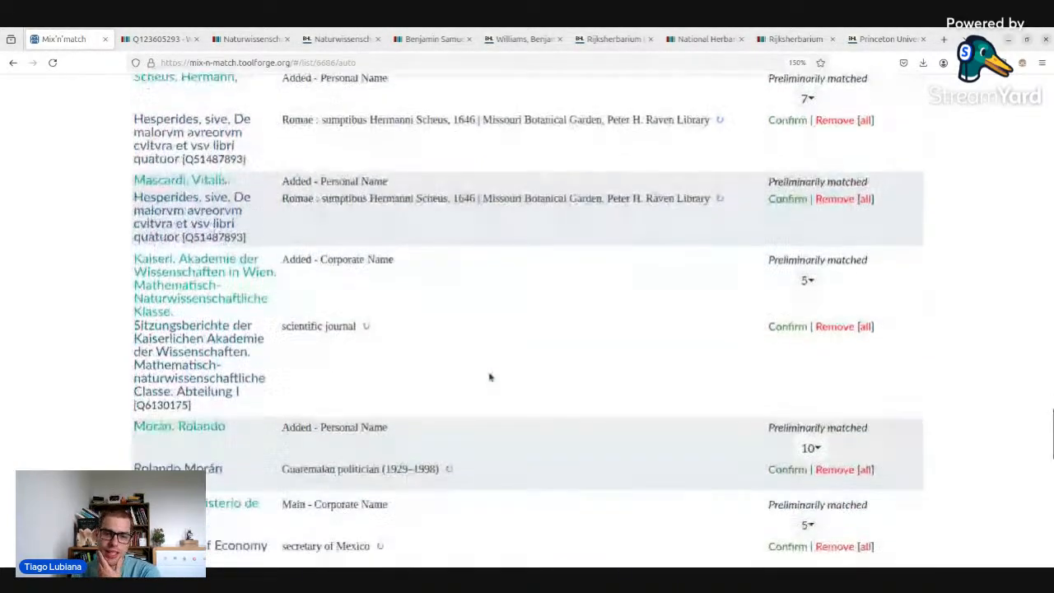
scroll(513, 296, "down", 4)
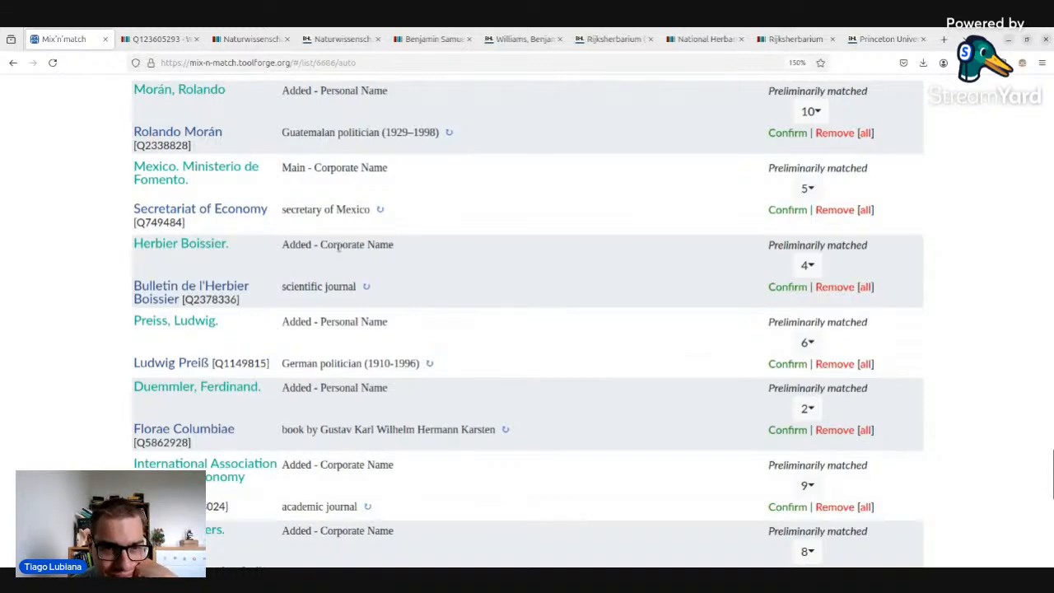
scroll(200, 124, "up", 1)
scroll(231, 165, "down", 4)
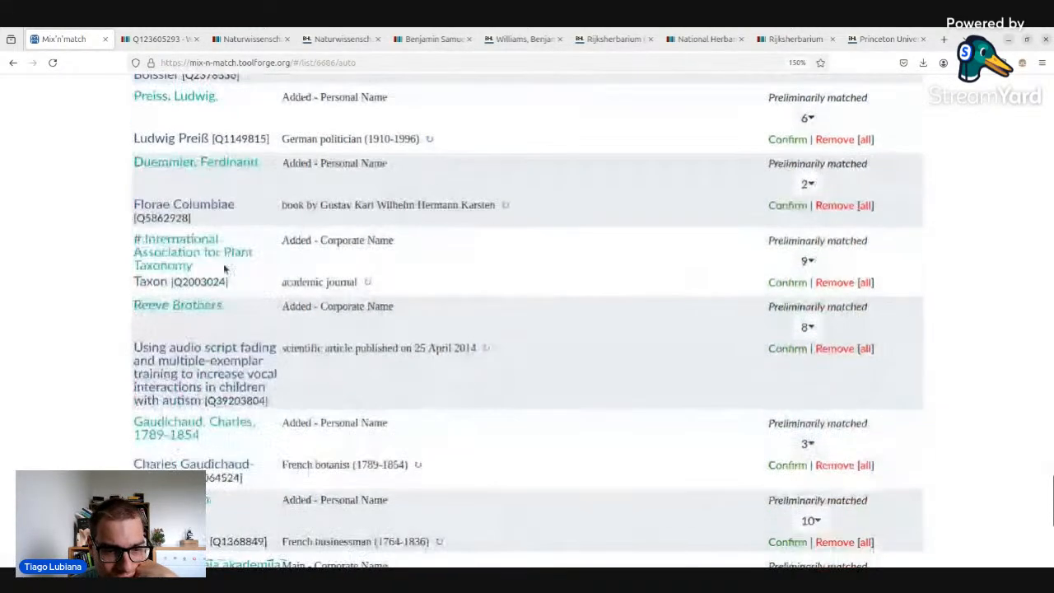
scroll(235, 161, "down", 3)
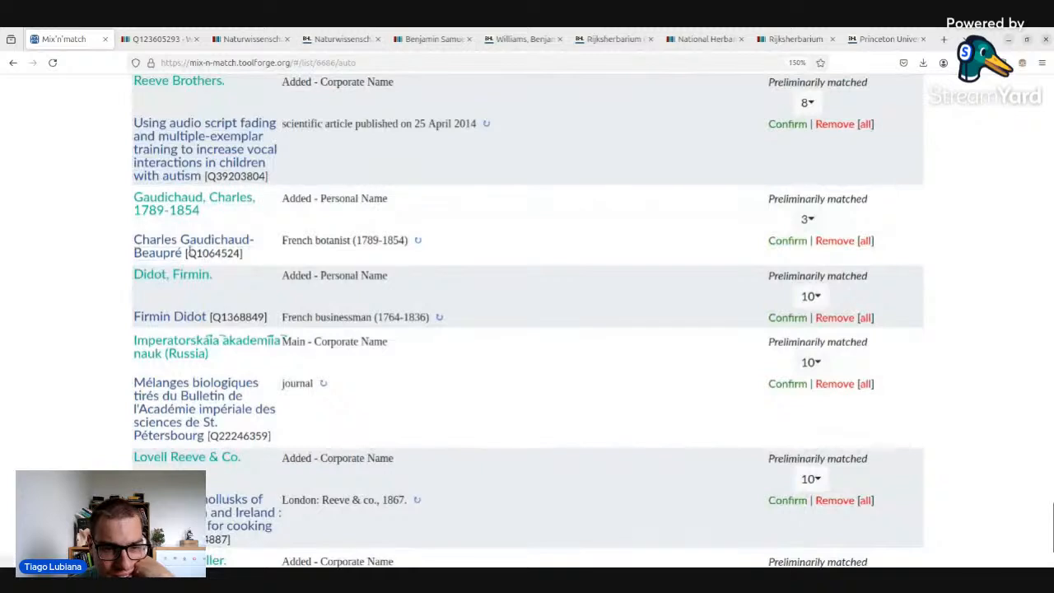
middle_click(182, 276)
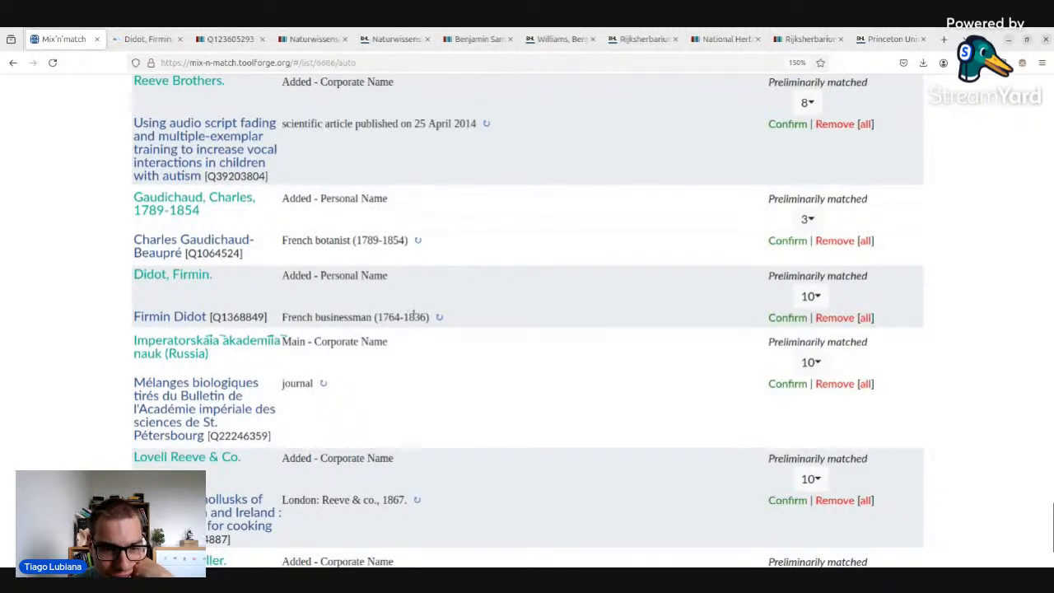
- Check the businessman's life dates in Mix'n'match against the titles and publication years on the entry's BHL creator page
left_click_drag(413, 316, 375, 316)
key("ctrl+Tab")
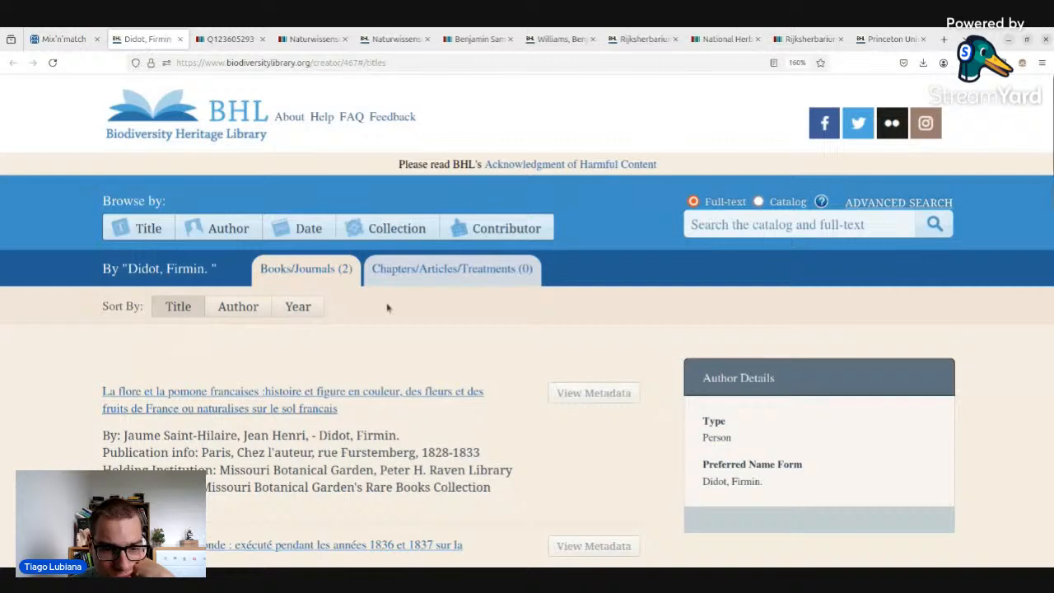
scroll(389, 305, "down", 3)
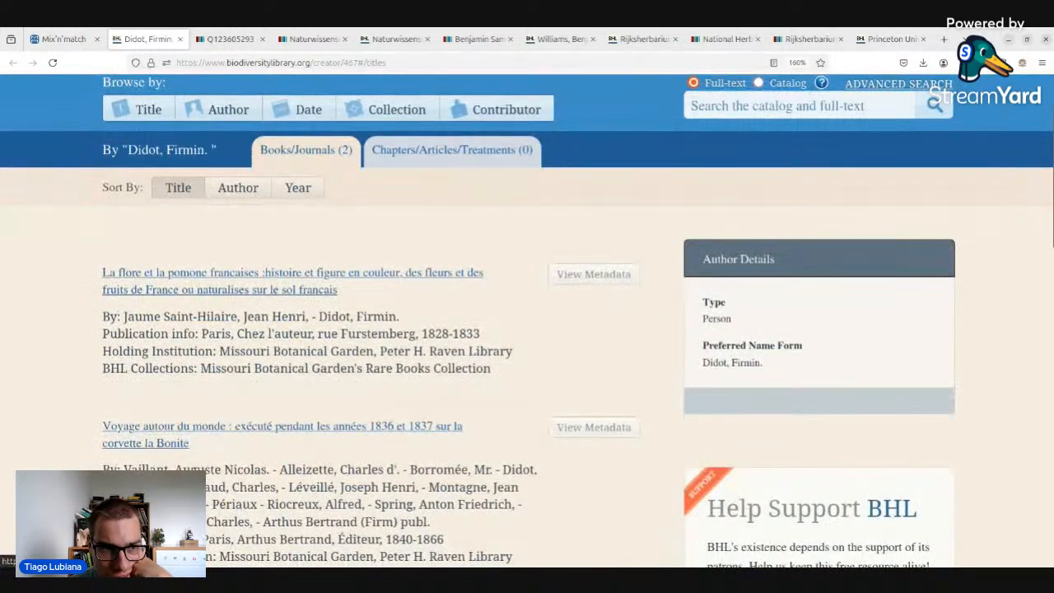
left_click(83, 41)
left_click(136, 40)
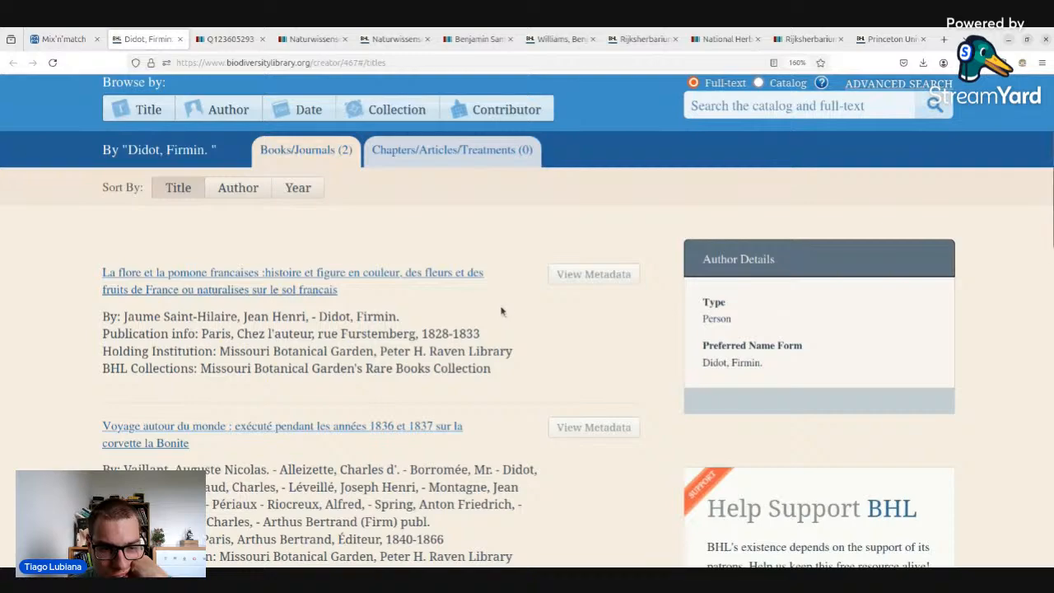
scroll(500, 310, "down", 3)
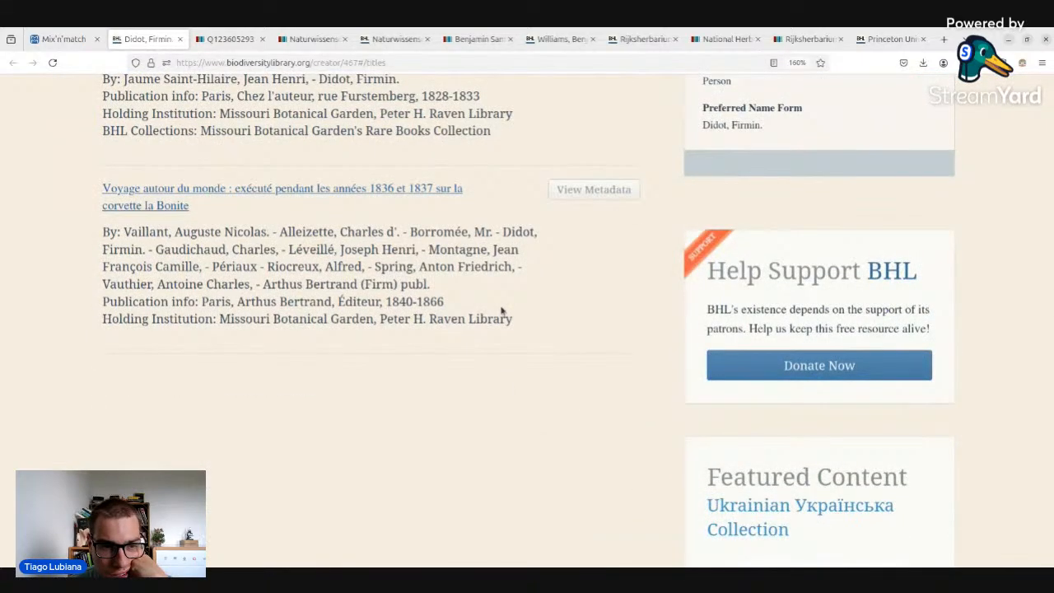
scroll(501, 310, "up", 5)
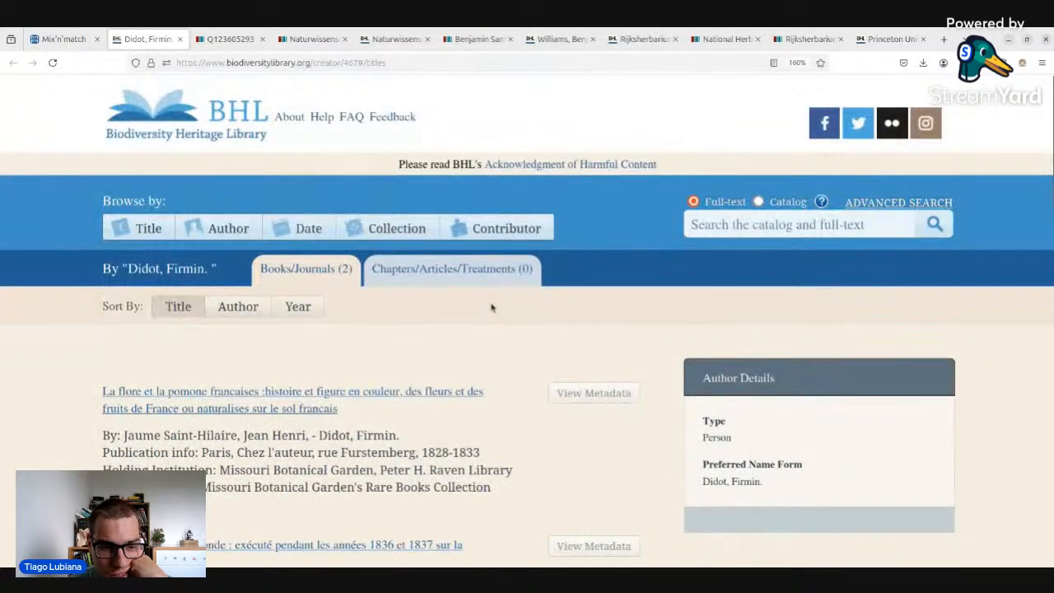
scroll(491, 307, "down", 3)
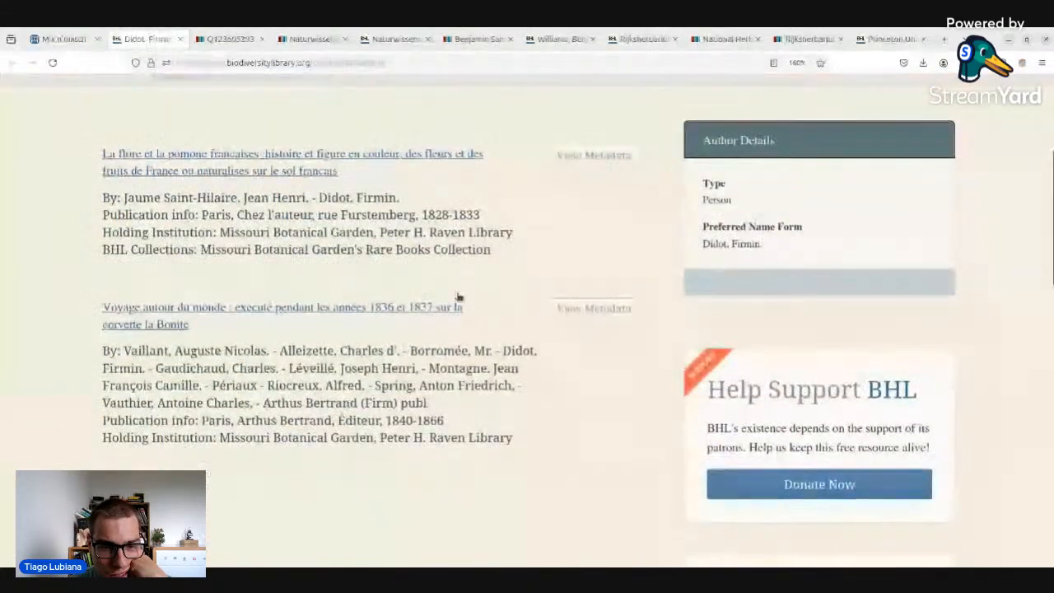
- From the Mix'n'match list, open the matched Wikidata item Q1368849 in a separate tab and view it
left_click(47, 40)
middle_click(183, 318)
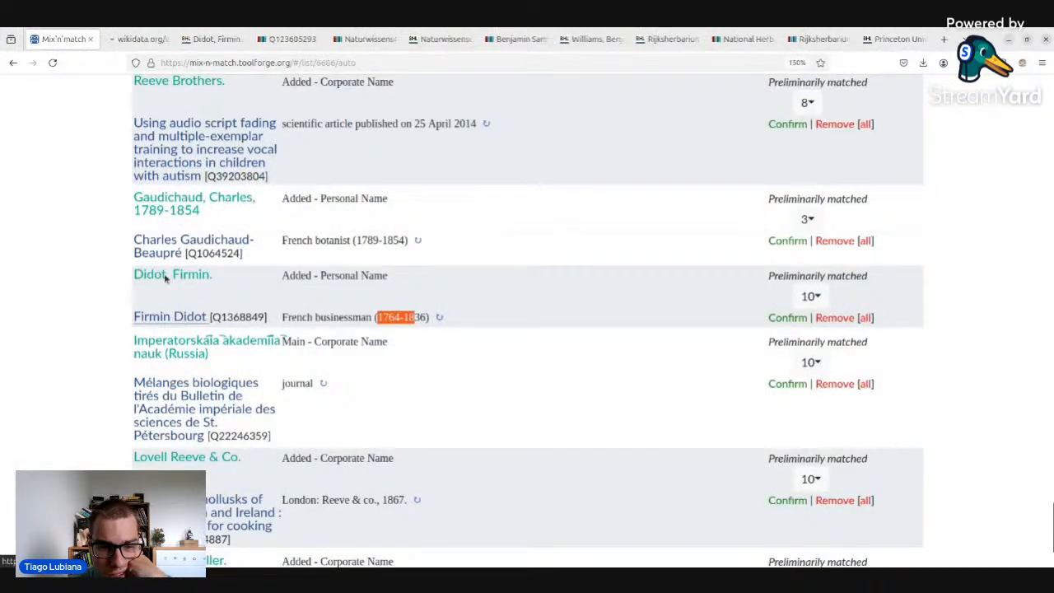
left_click(140, 39)
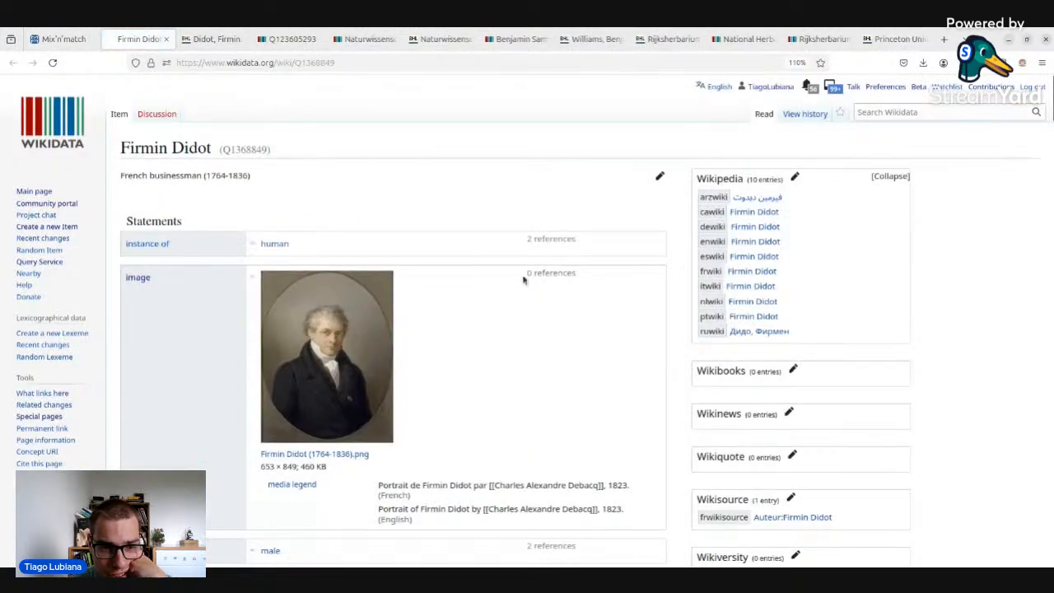
- Look through the statements and identifiers of Wikidata item Q1368849 down to its derived statements
scroll(535, 288, "down", 5)
scroll(542, 293, "down", 10)
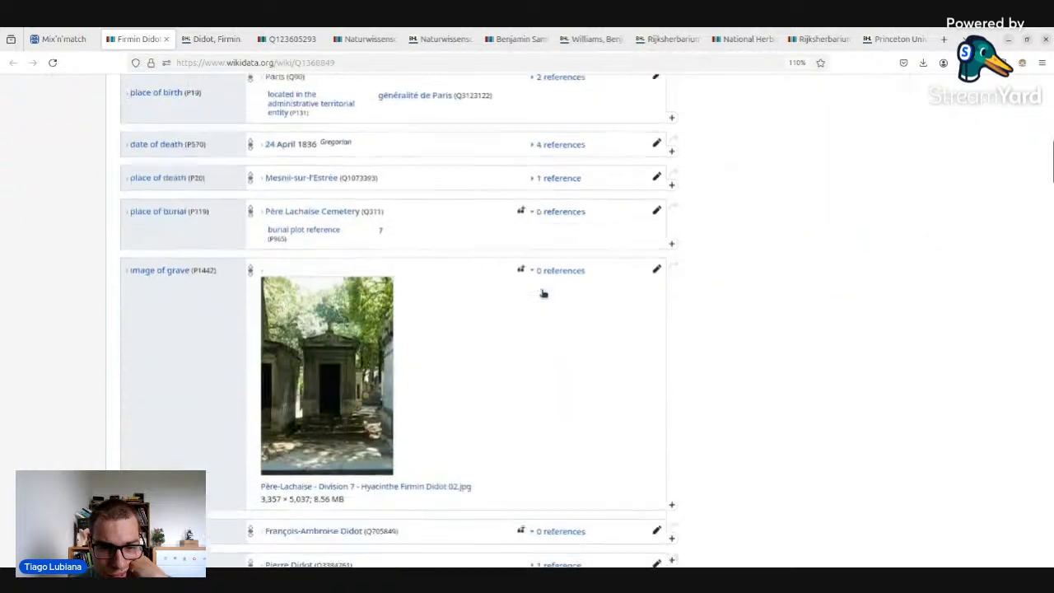
scroll(367, 352, "down", 15)
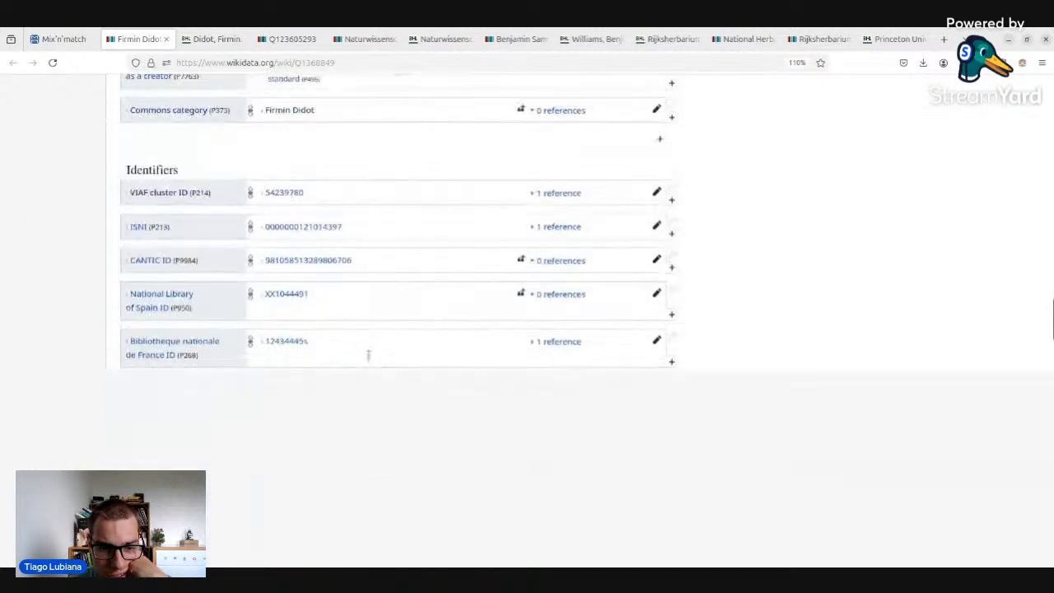
scroll(266, 198, "down", 4)
scroll(331, 329, "down", 15)
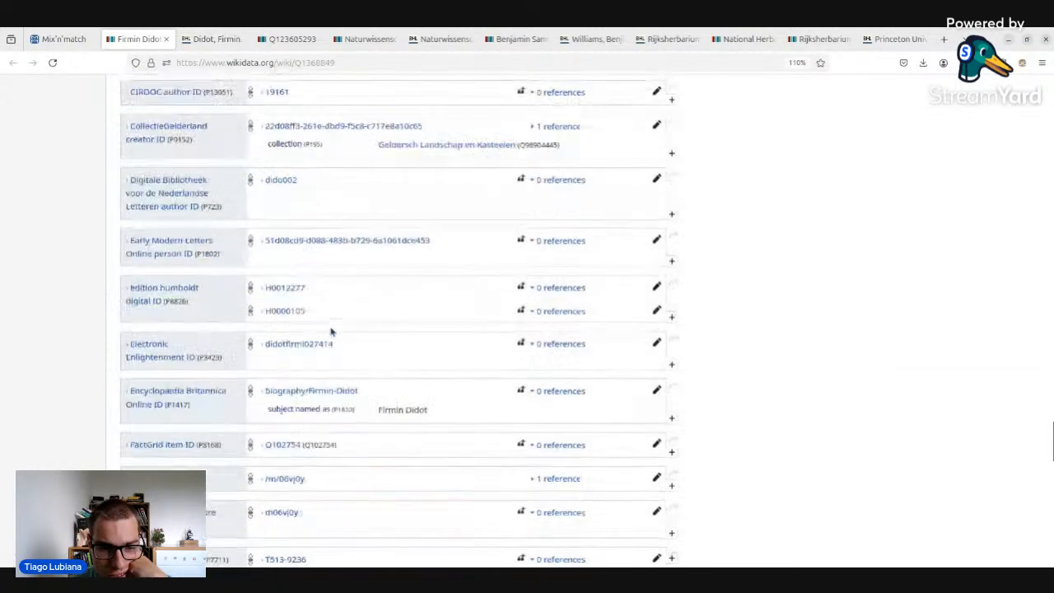
left_click(279, 405)
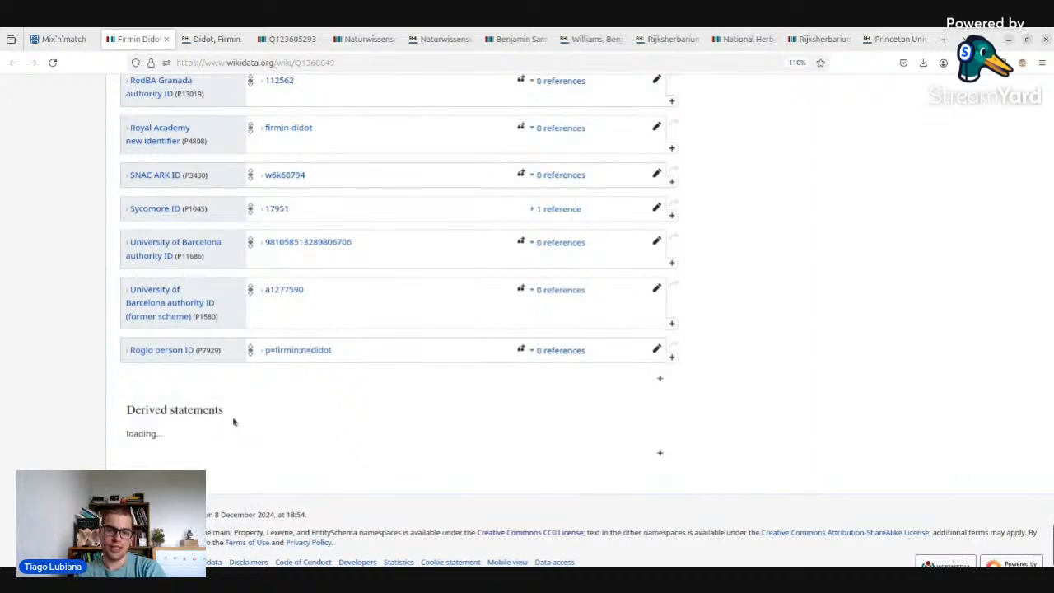
- Examine the derived statements of Q1368849, such as works published, relatives and printed works, and close the item
scroll(272, 280, "down", 6)
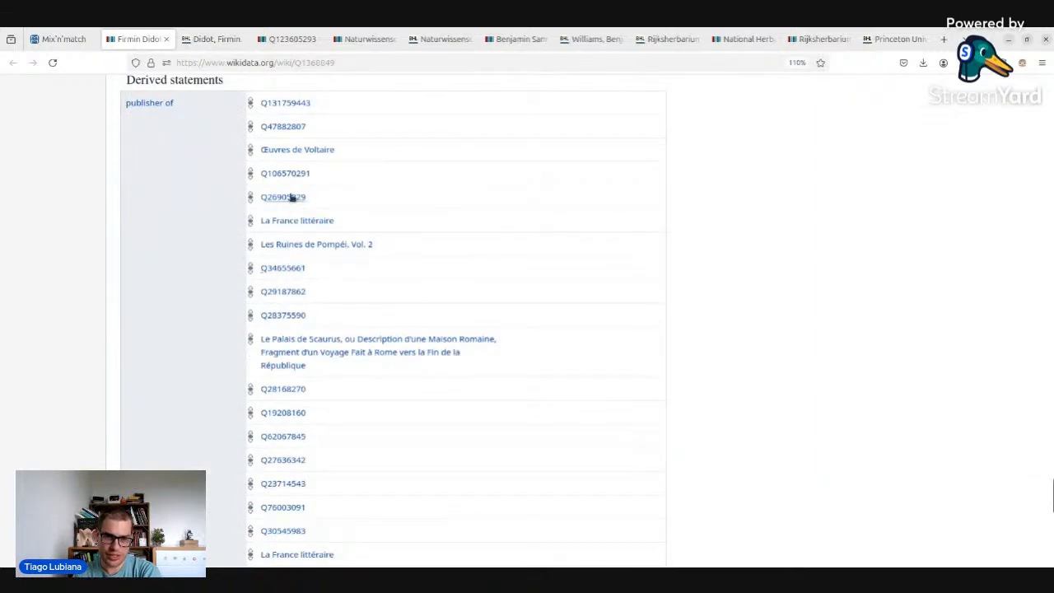
scroll(289, 197, "down", 8)
scroll(306, 205, "up", 5)
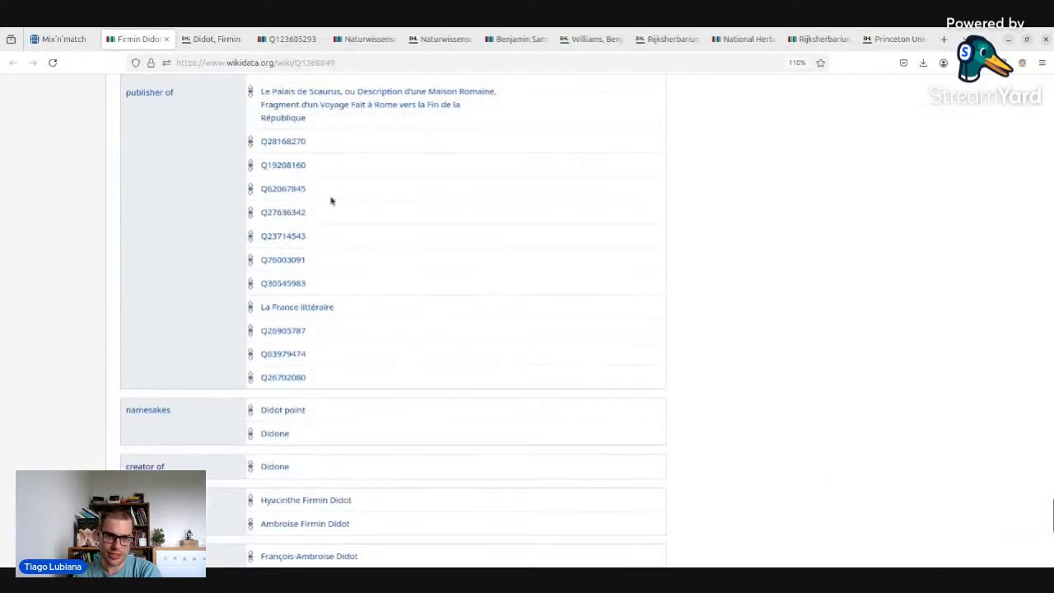
scroll(377, 107, "up", 4)
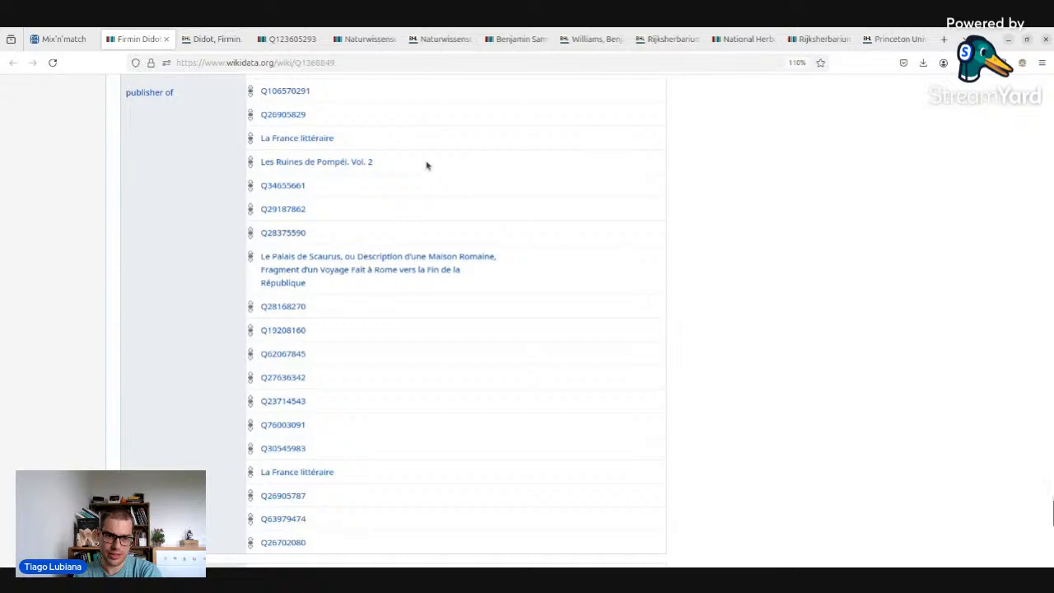
scroll(427, 152, "down", 6)
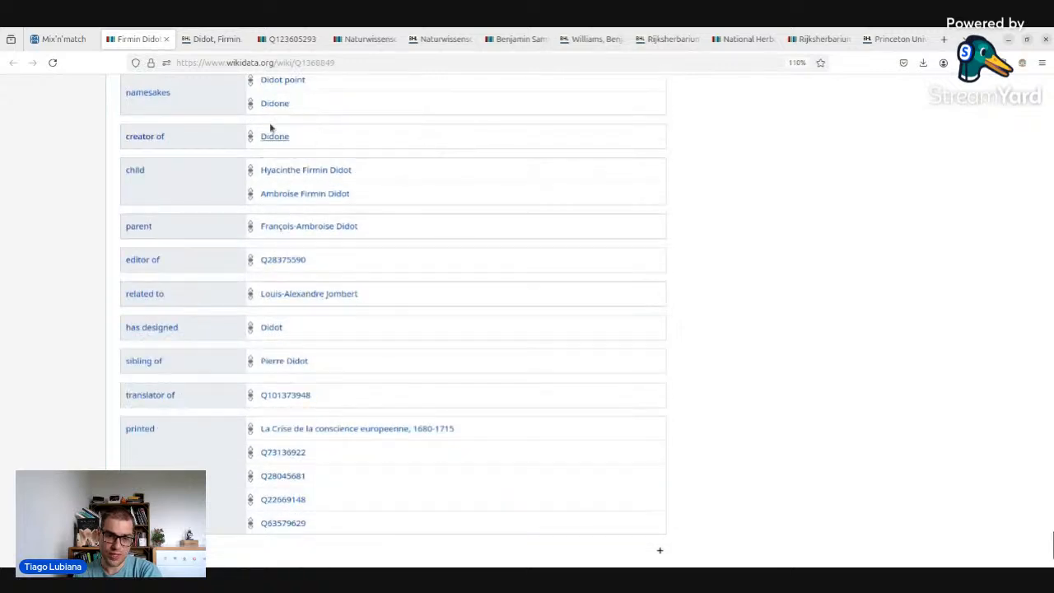
left_click(165, 40)
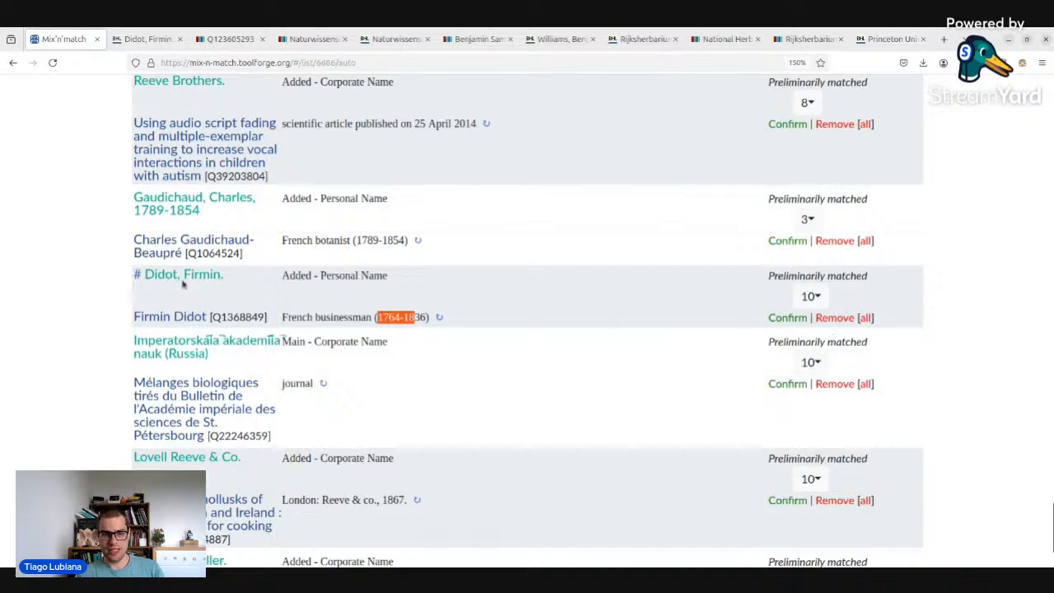
- Reopen the entry's BHL creator page and Wikidata item Q1368849 in separate tabs, and open the item's English Wikipedia article
middle_click(202, 277)
middle_click(189, 319)
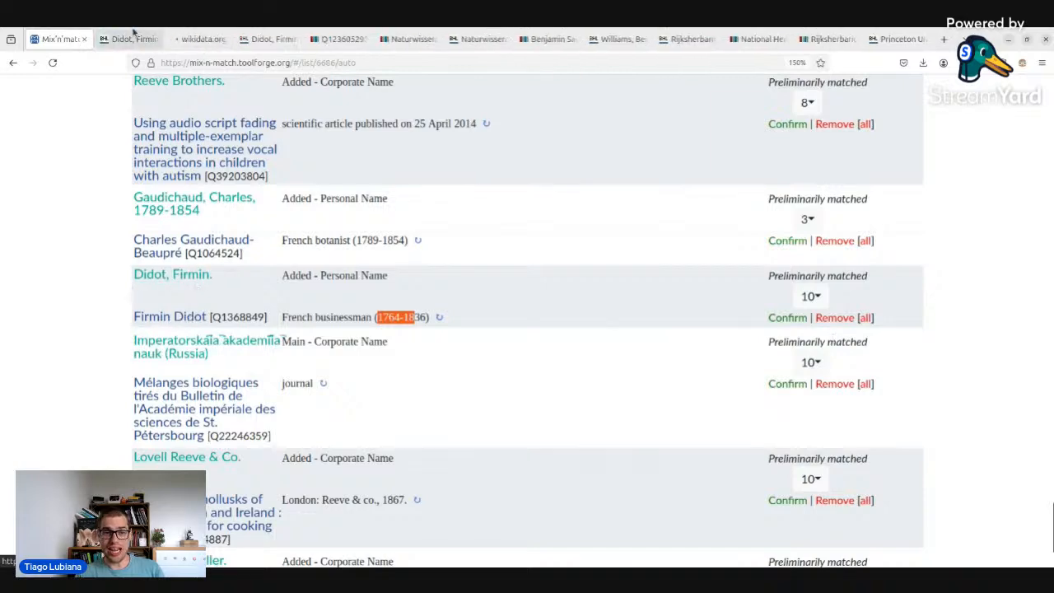
left_click(131, 39)
left_click(187, 38)
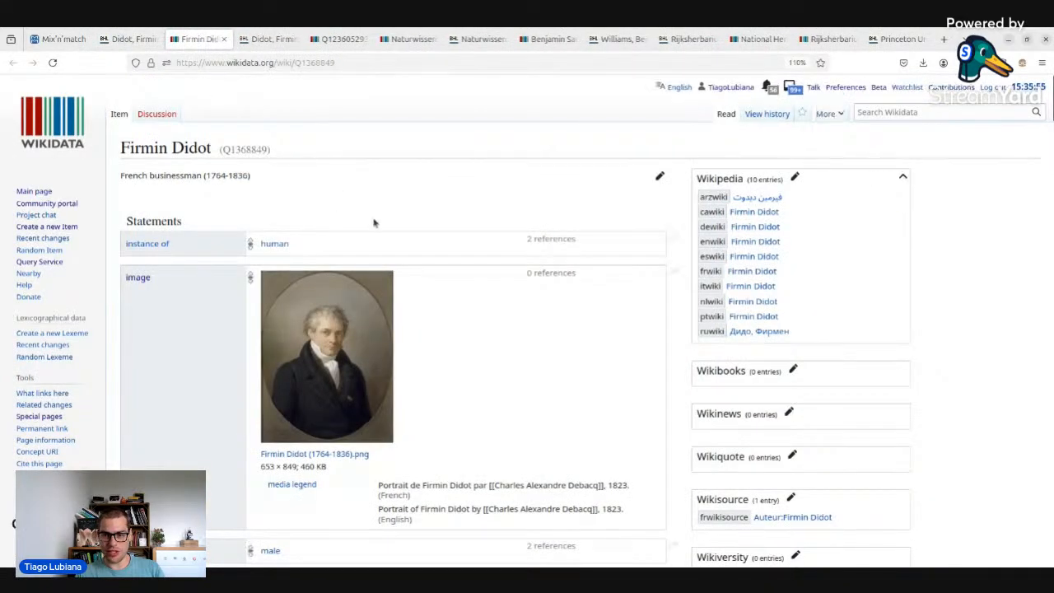
scroll(370, 230, "down", 5)
scroll(370, 231, "up", 5)
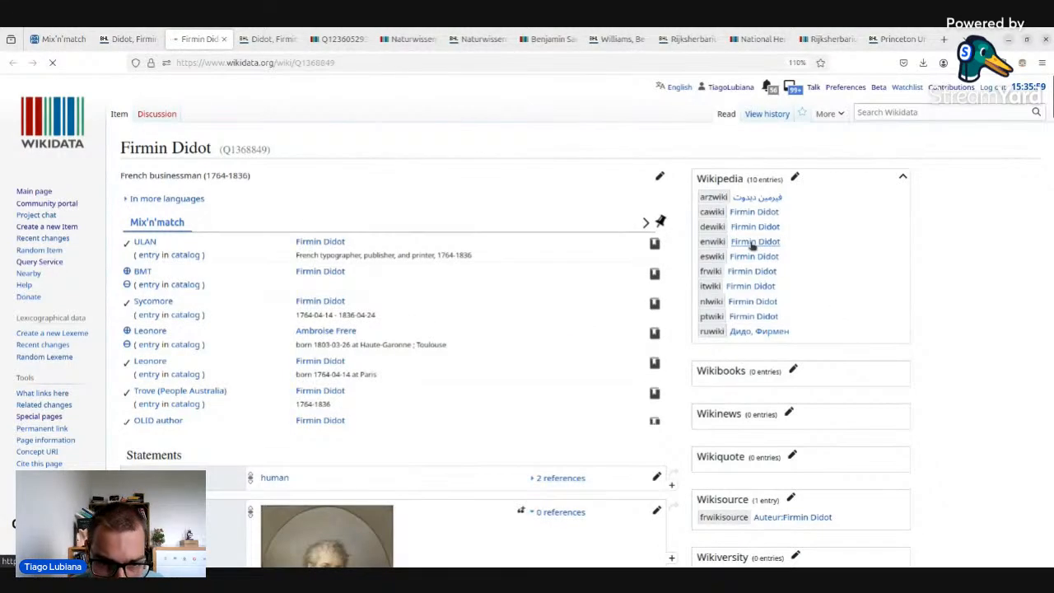
left_click(753, 242)
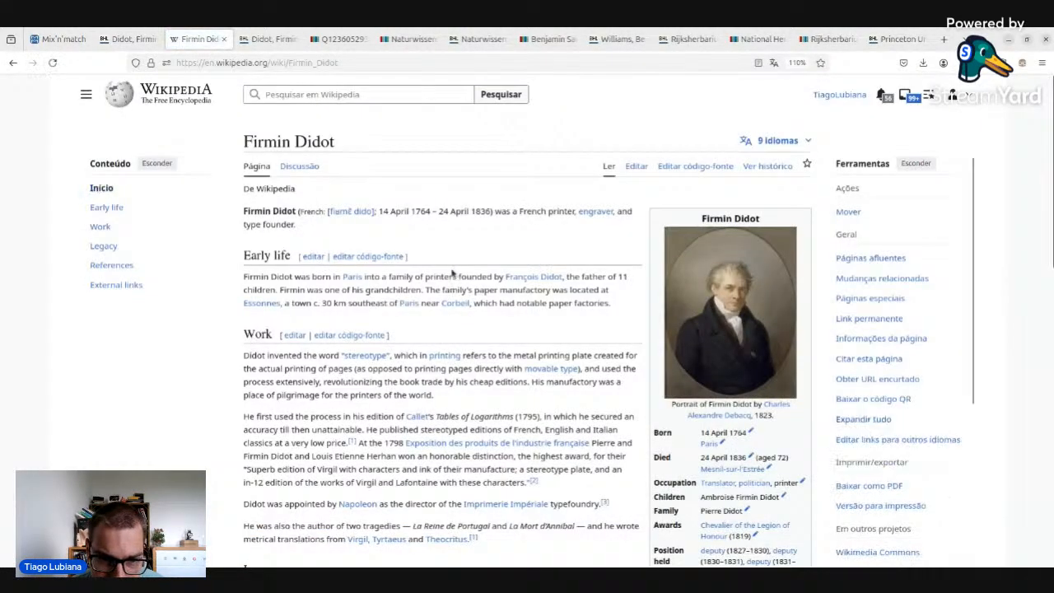
- Read the Wikipedia article's introduction, Work and Legacy sections and infobox to examine the businessman's occupation and publishing activity
left_click_drag(548, 242, 578, 260)
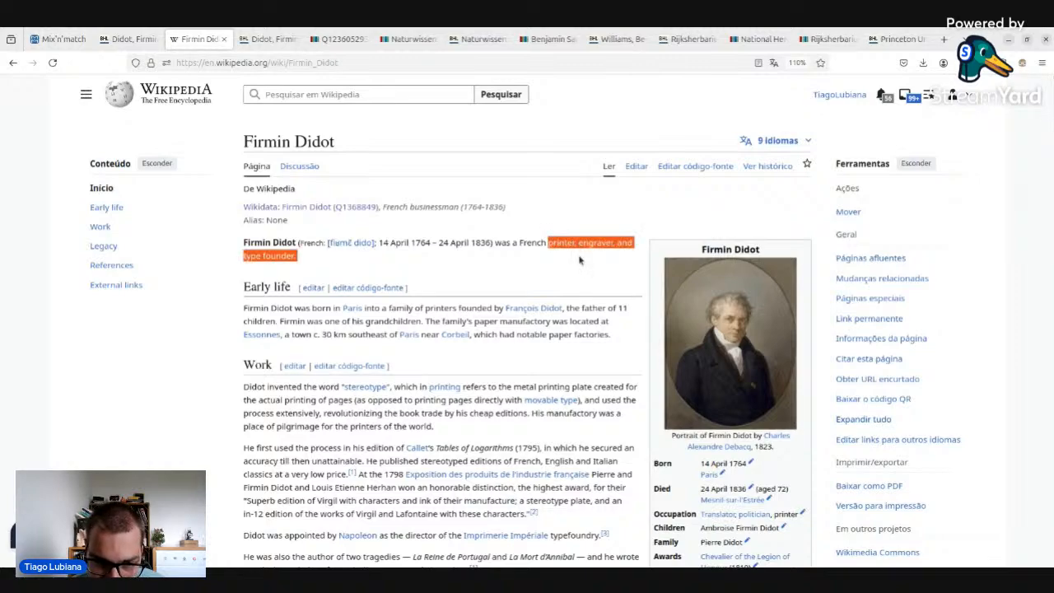
scroll(579, 261, "down", 5)
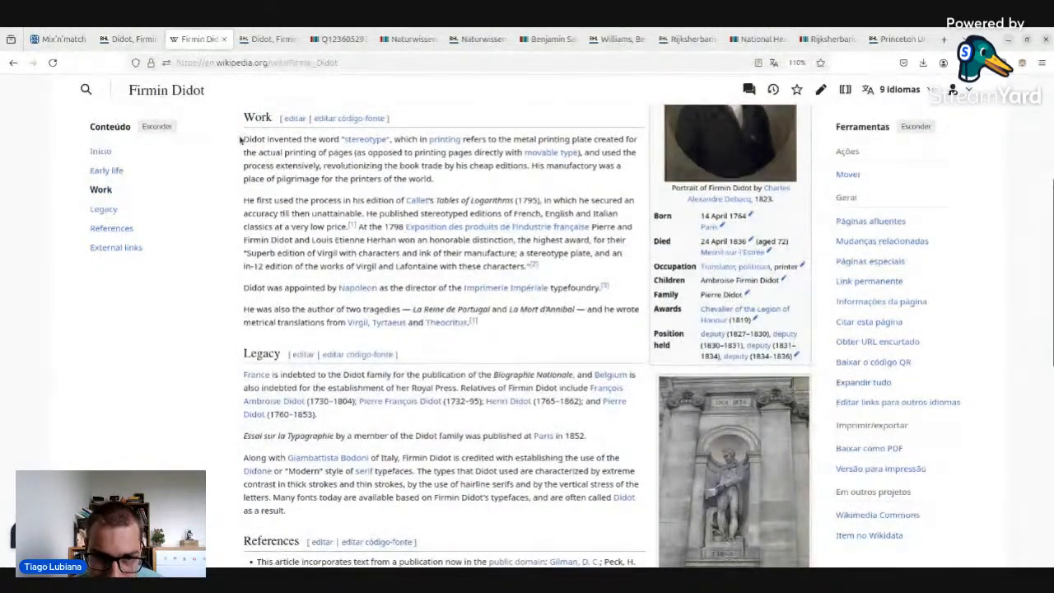
left_click_drag(240, 139, 317, 141)
scroll(318, 141, "up", 3)
left_click(333, 149)
scroll(490, 324, "down", 4)
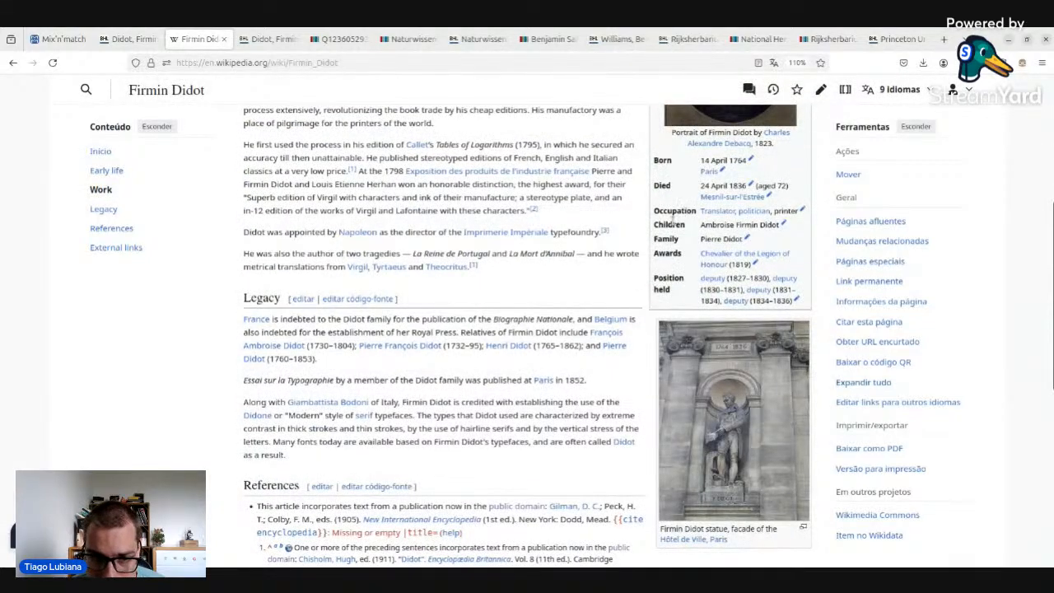
scroll(655, 225, "down", 3)
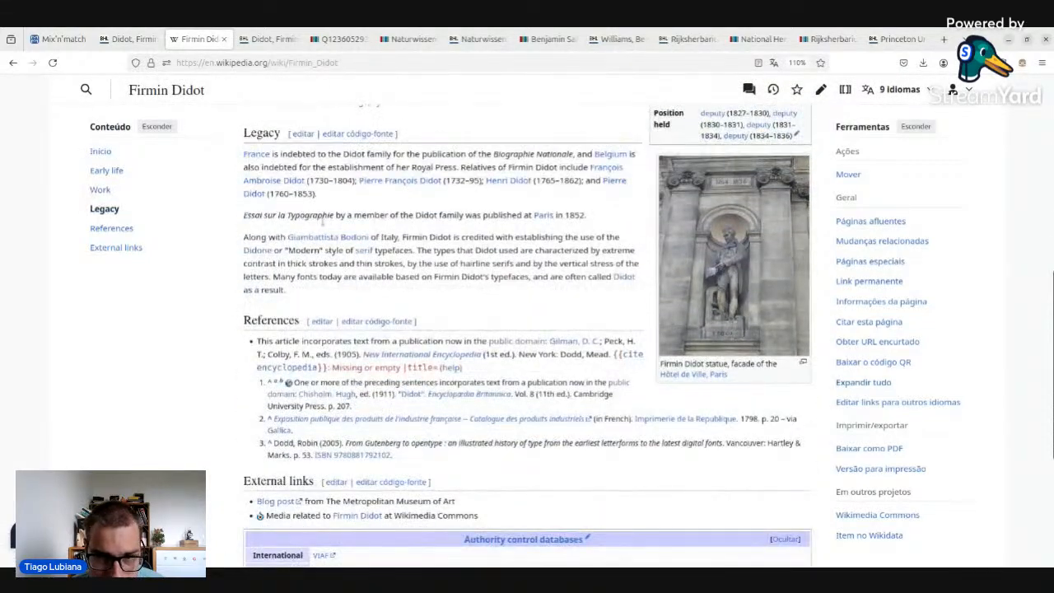
scroll(323, 219, "up", 7)
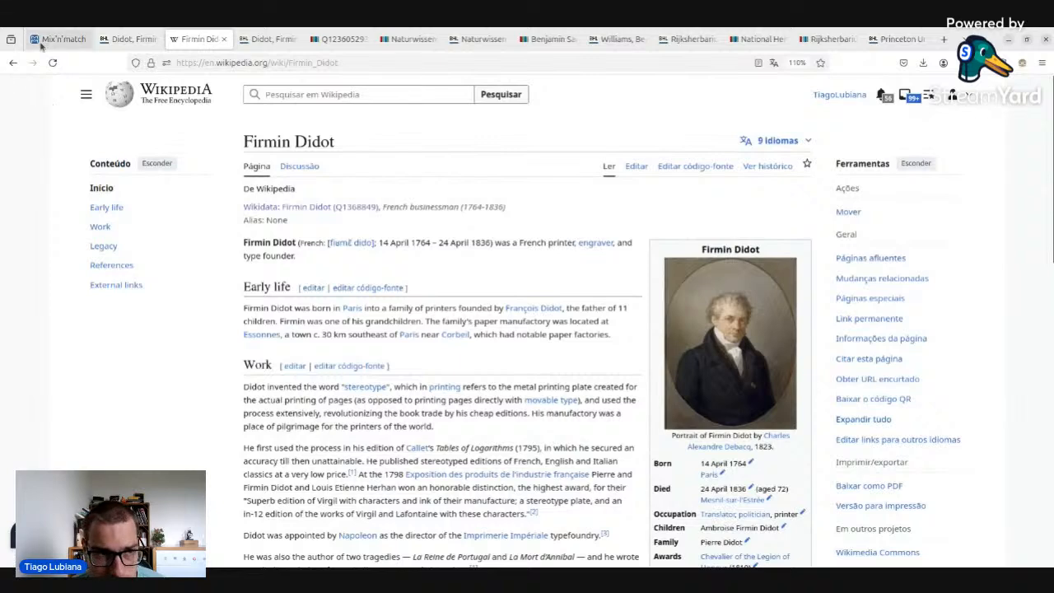
- Recheck the titles on the entry's BHL creator page and return to the Mix'n'match list
left_click(48, 40)
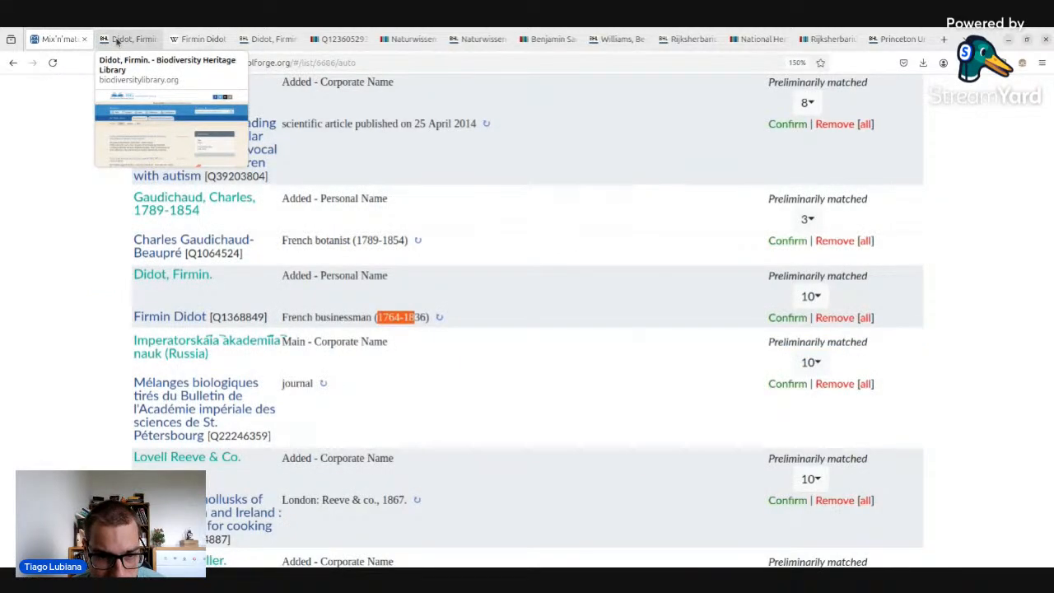
left_click(117, 39)
scroll(255, 376, "down", 5)
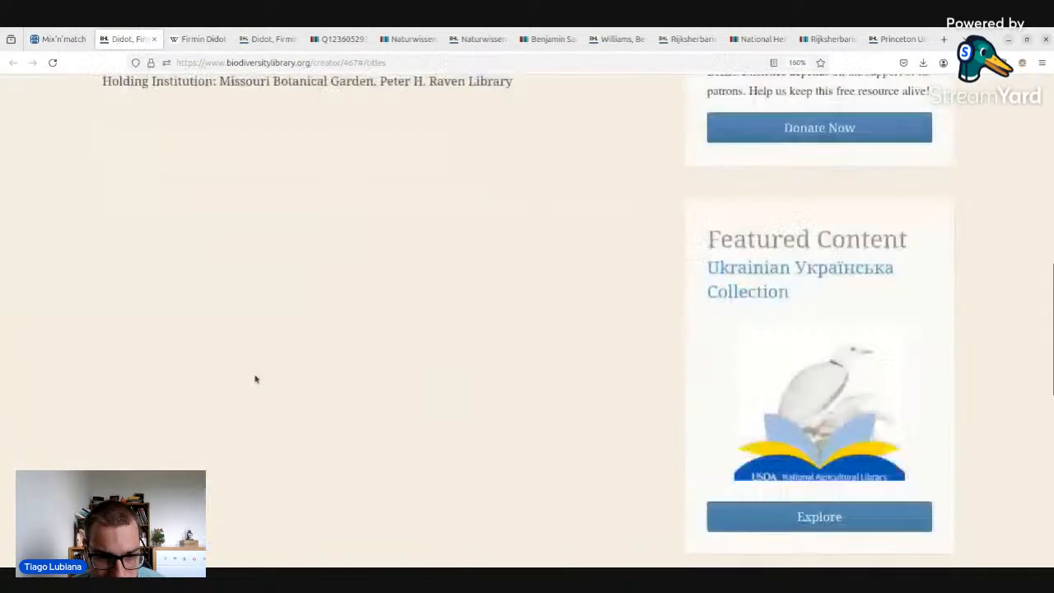
scroll(214, 299, "up", 4)
left_click(48, 40)
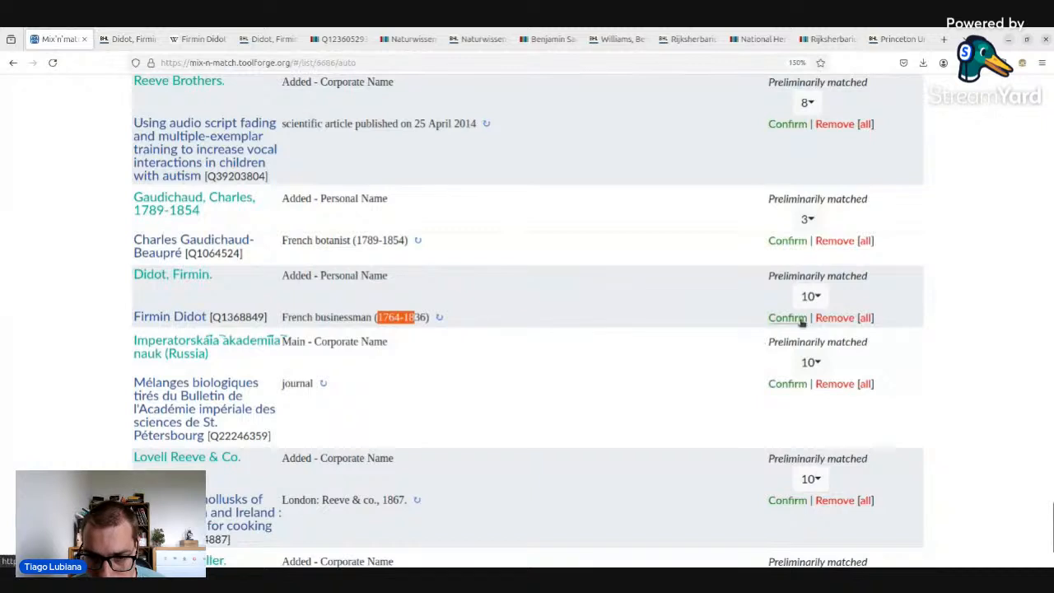
- Review the alternative Wikidata candidates for the entry matched to Q1368849 and close the candidate list without choosing one
left_click(812, 297)
scroll(747, 344, "up", 3)
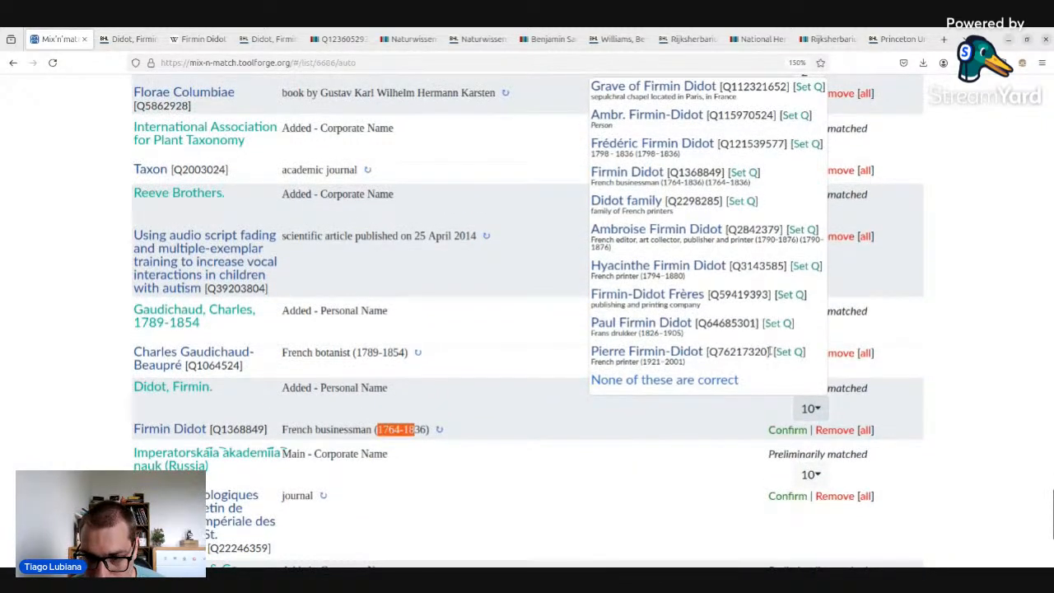
scroll(747, 363, "up", 3)
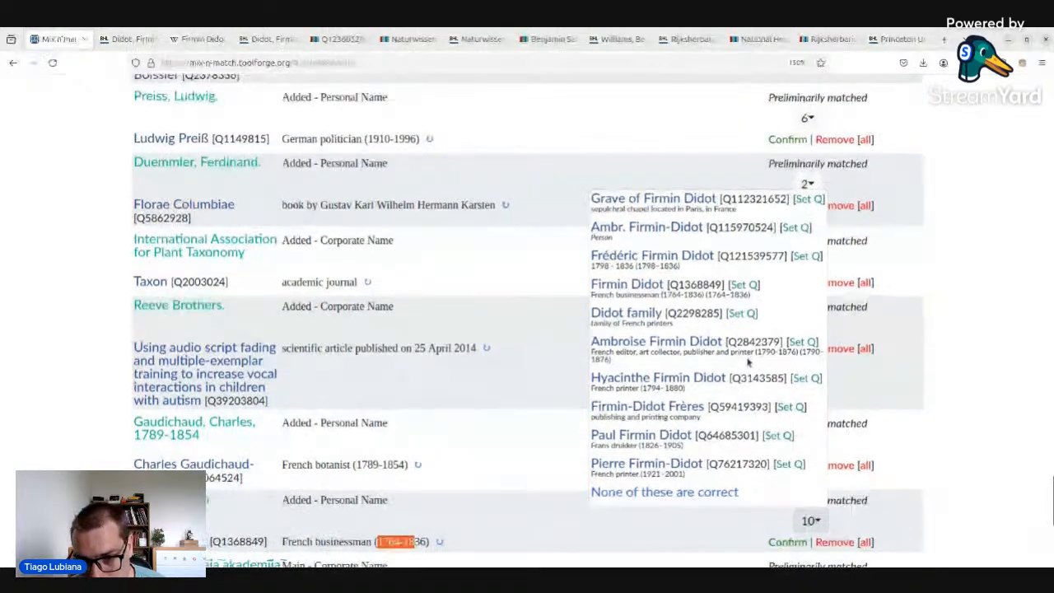
scroll(739, 369, "down", 3)
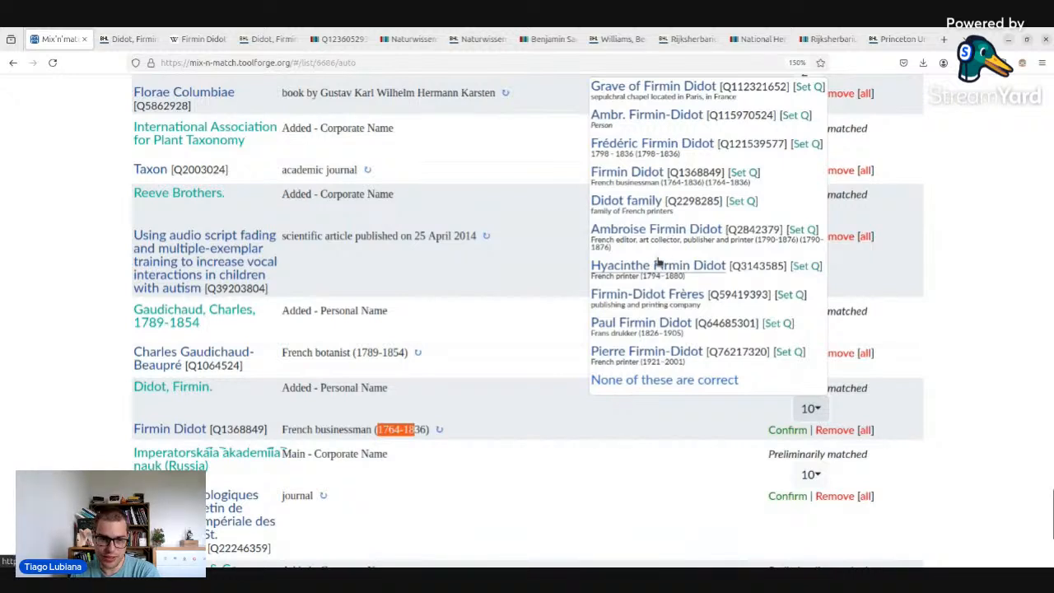
left_click(484, 346)
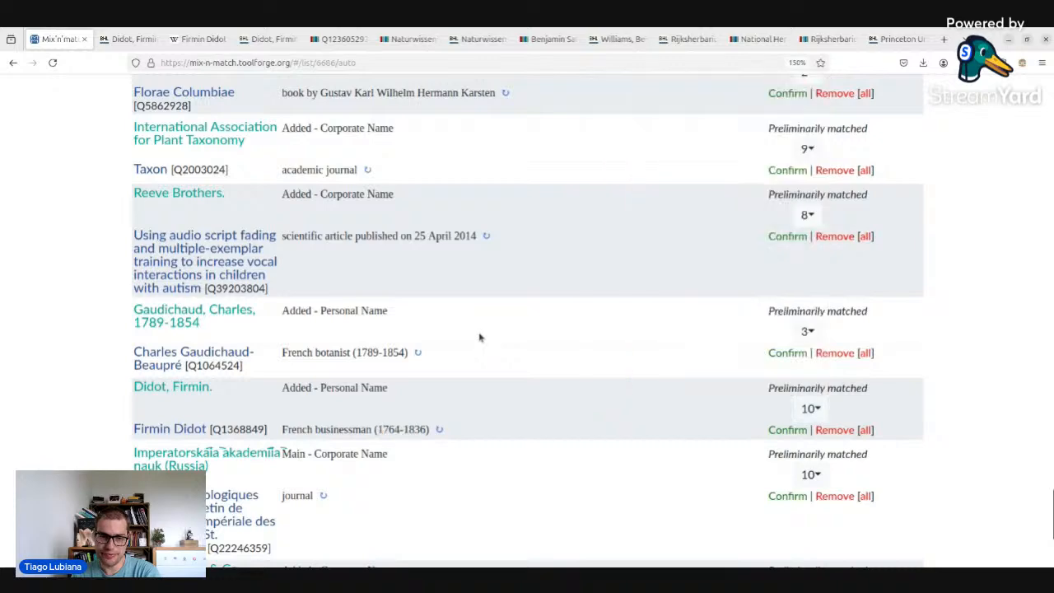
- Open page 2 of the preliminary matches and look down it to the entry matched to the German ophthalmologist Q97231
scroll(476, 333, "down", 3)
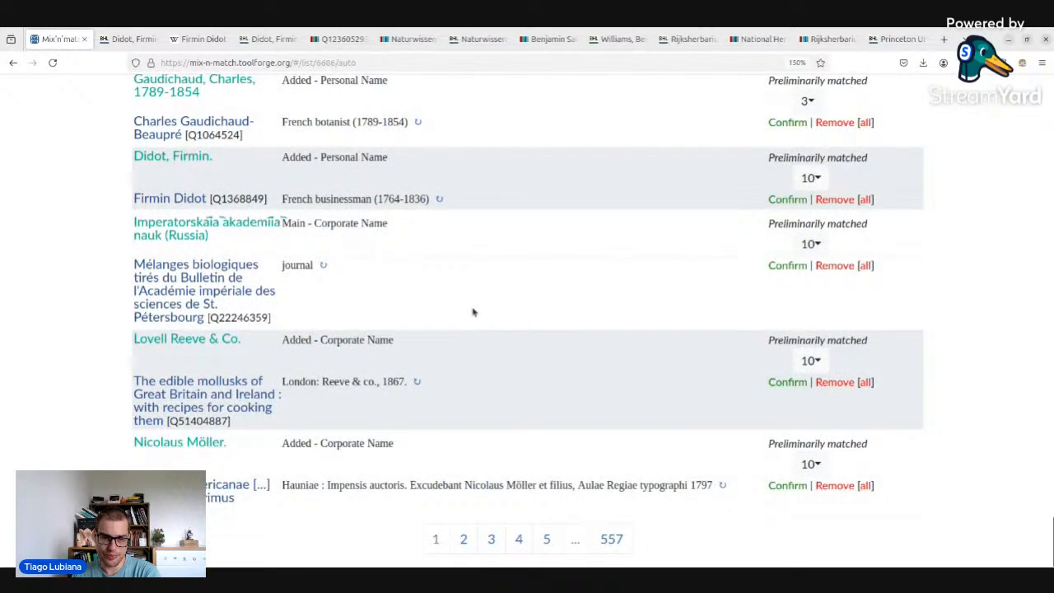
left_click(464, 540)
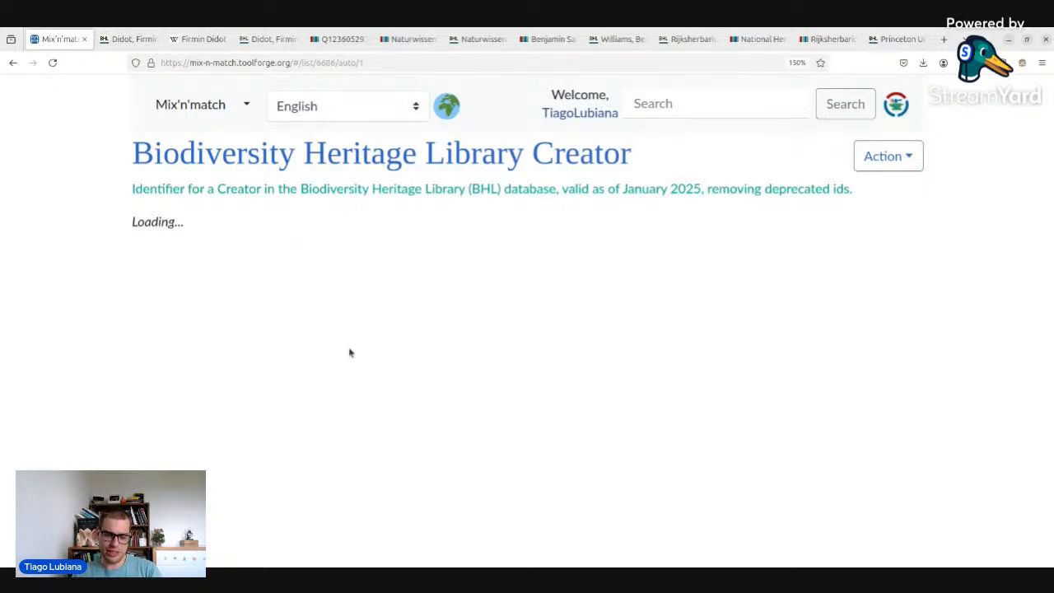
left_click(390, 61)
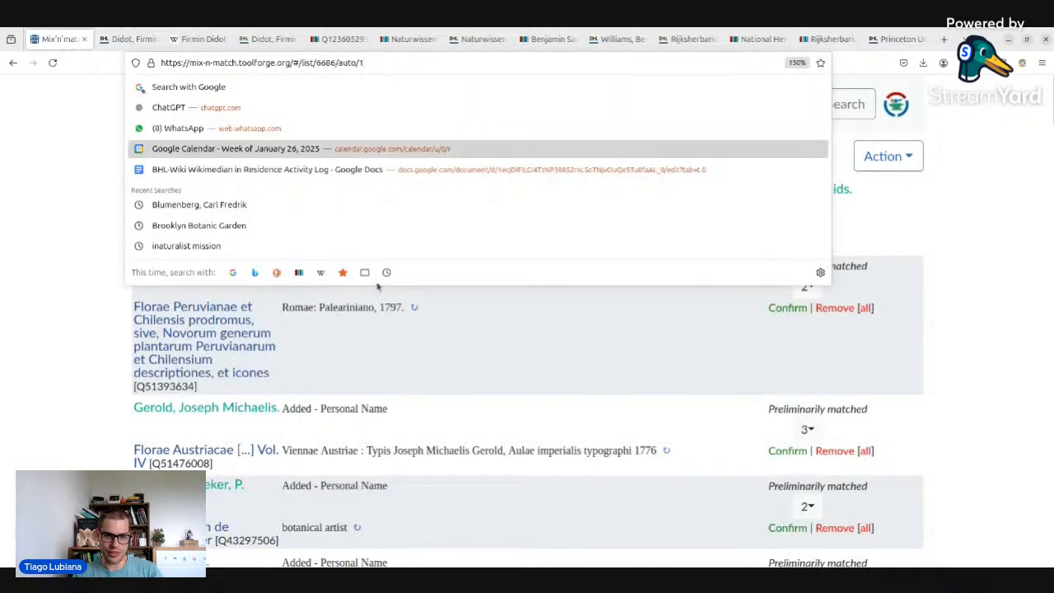
left_click(407, 431)
scroll(409, 407, "down", 10)
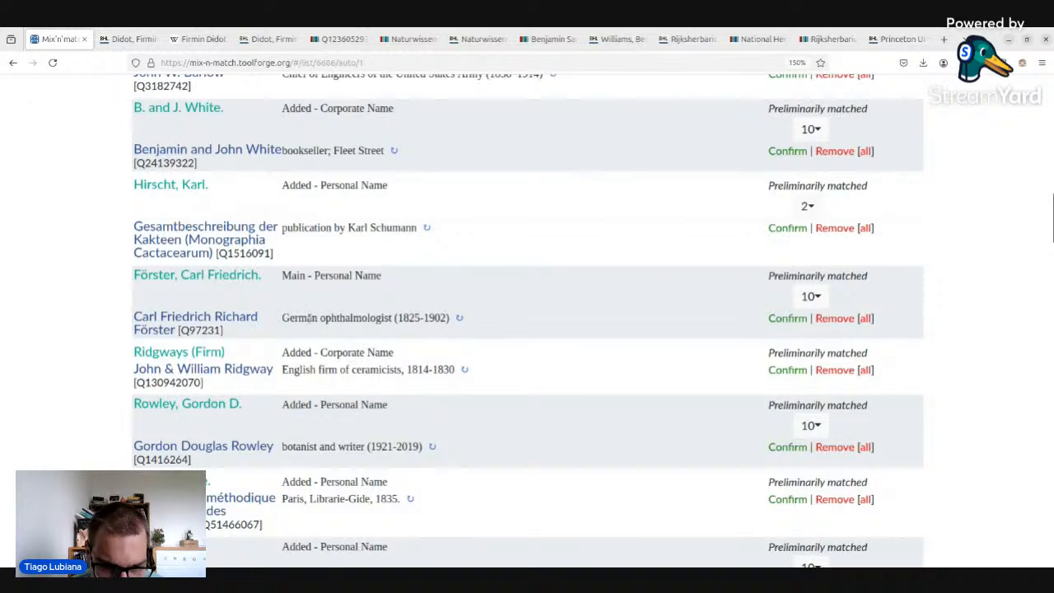
- Check the titles and publication years on the BHL creator page of the entry matched to Q97231, and continue down the Mix'n'match list
middle_click(234, 278)
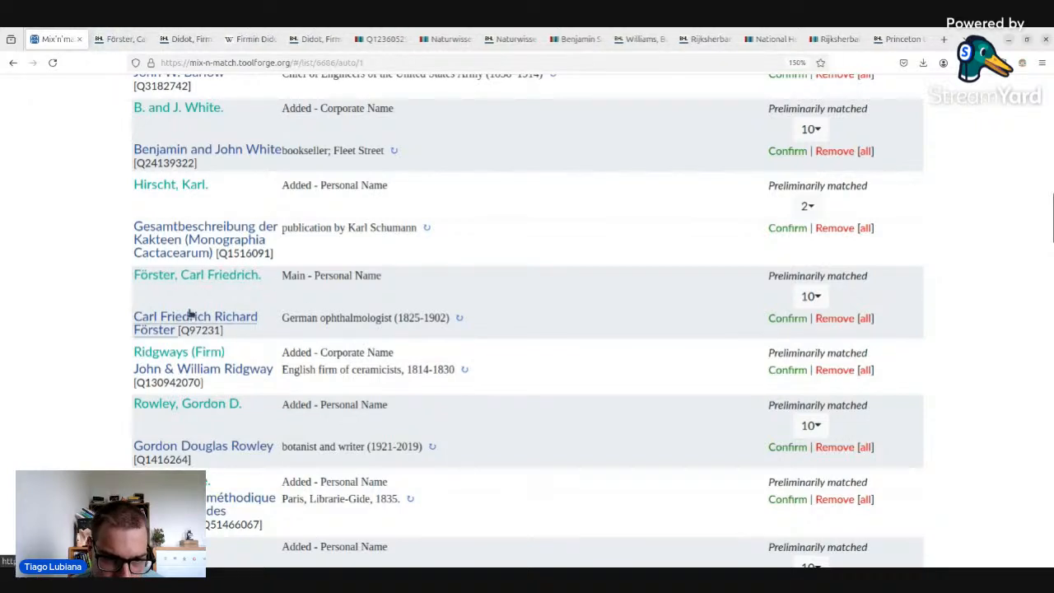
left_click(120, 39)
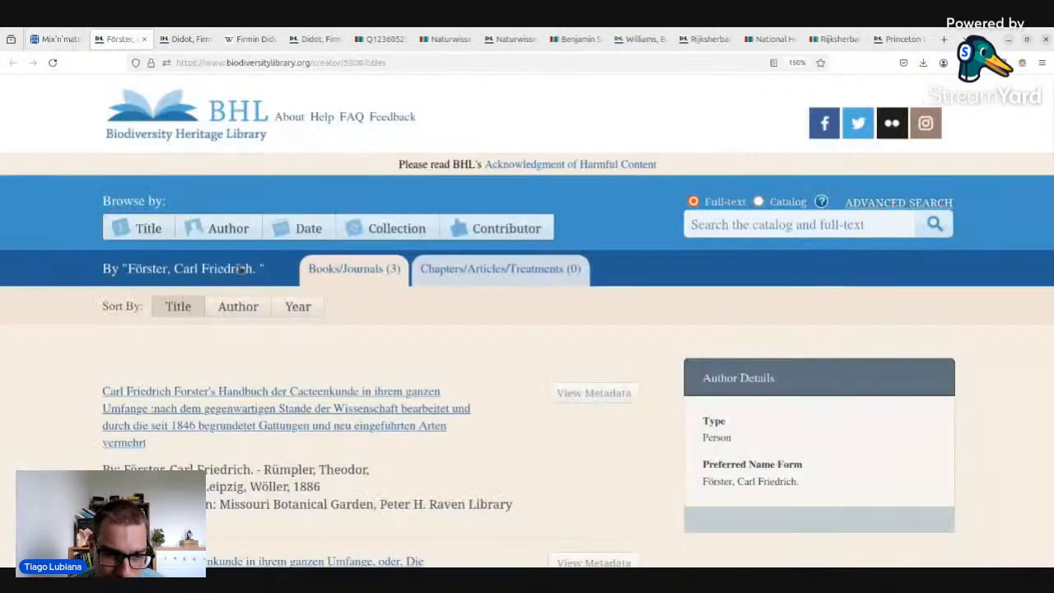
scroll(435, 355, "down", 3)
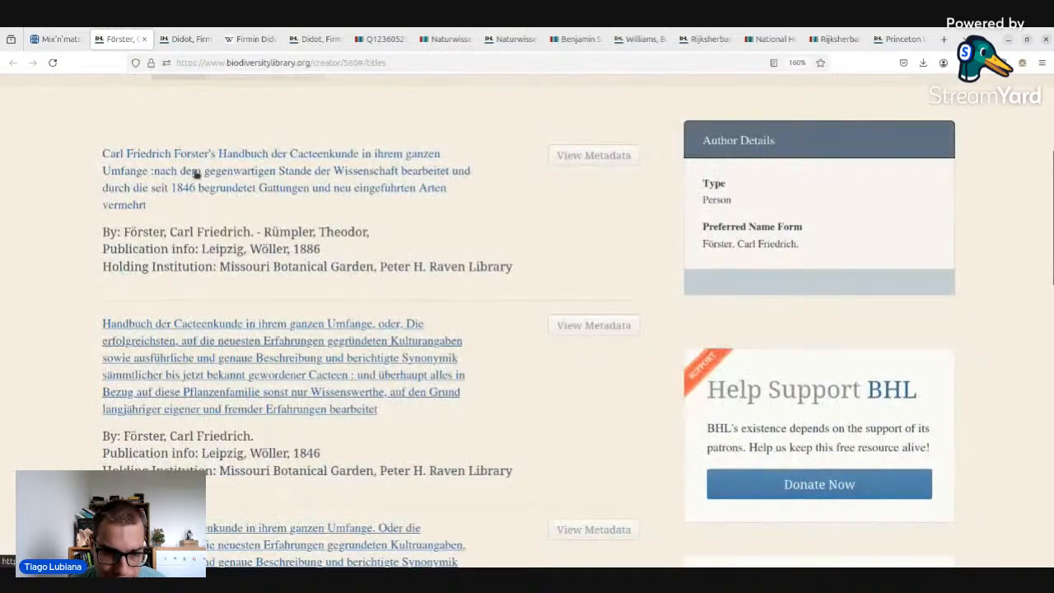
scroll(196, 173, "down", 3)
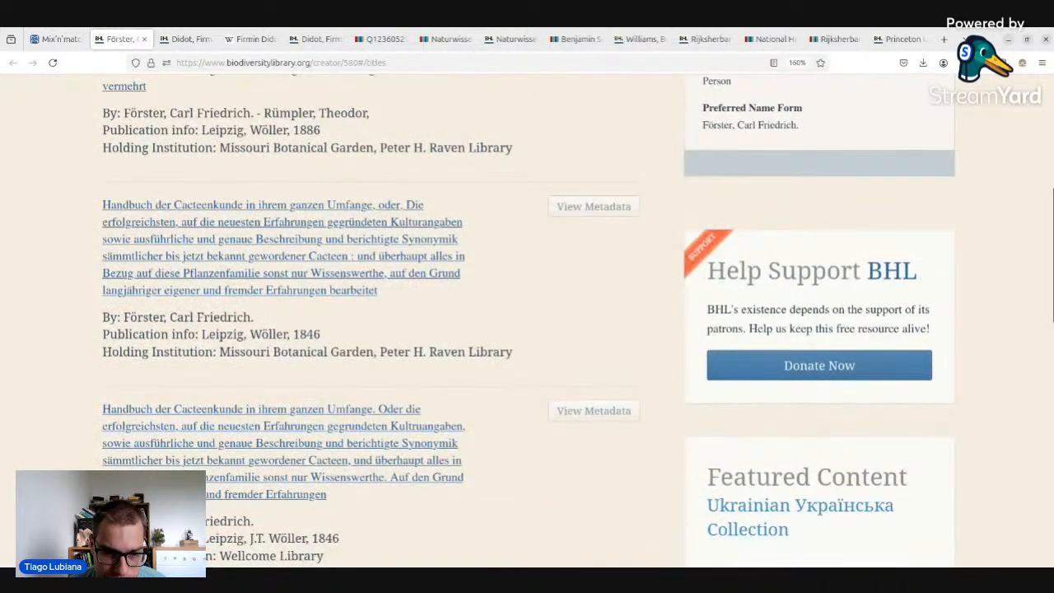
left_click(55, 38)
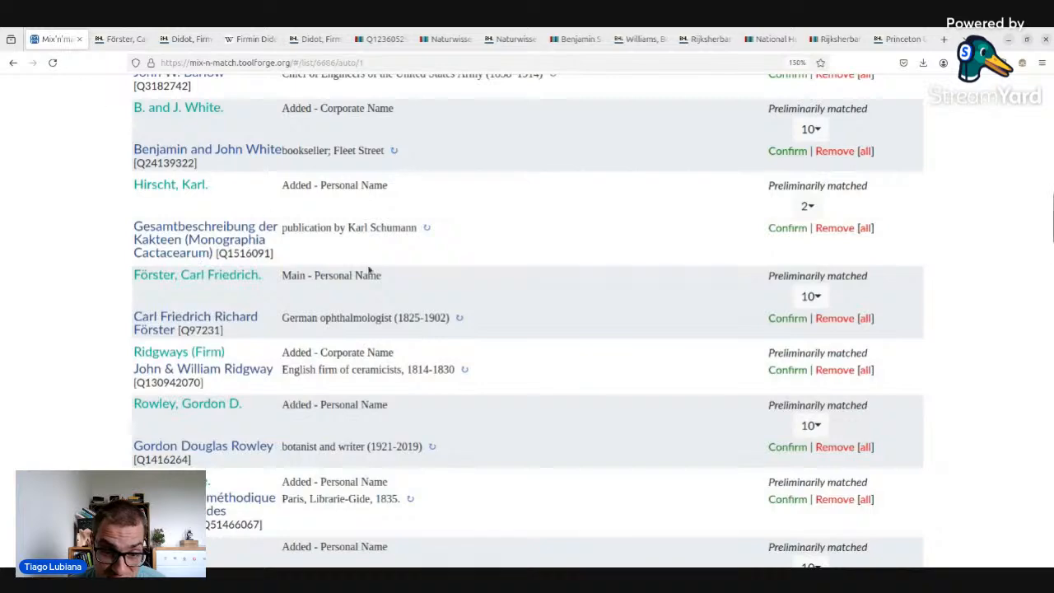
scroll(564, 295, "down", 10)
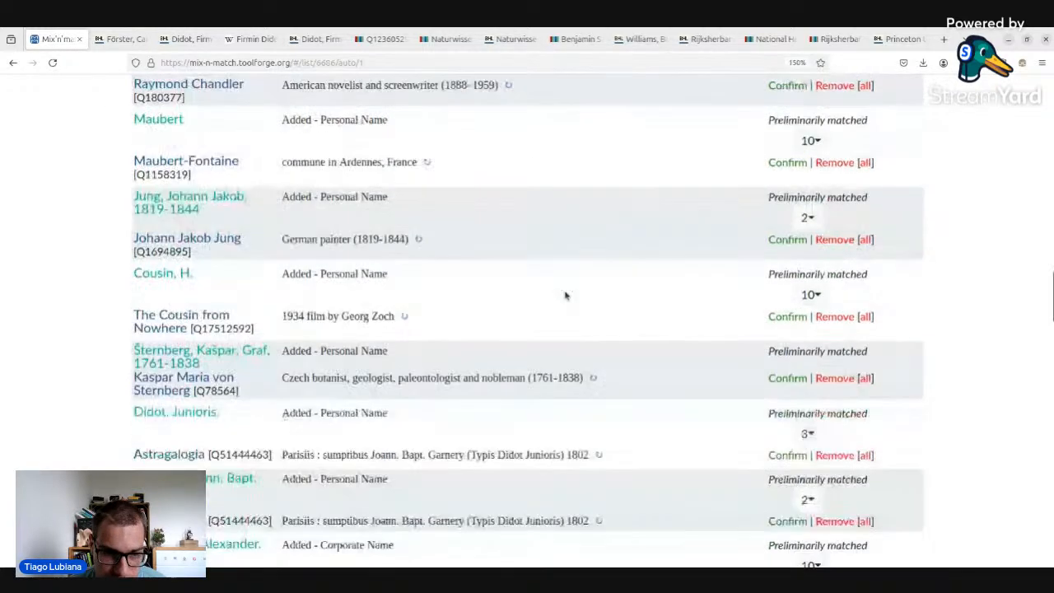
- Look through the rest of the current page of preliminary matches and open page 6 of the catalog
scroll(556, 305, "down", 10)
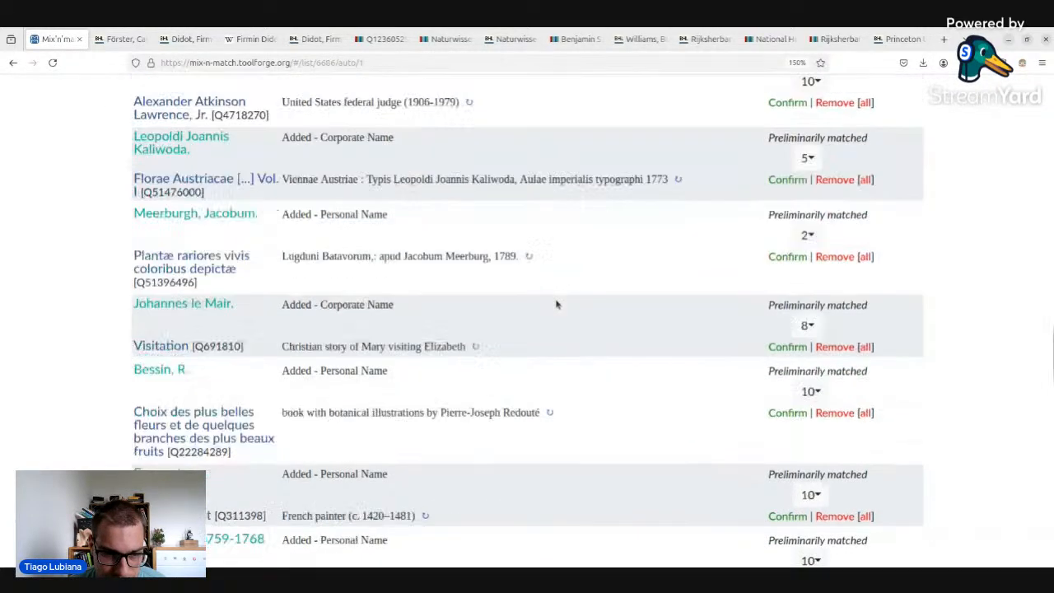
scroll(556, 305, "down", 10)
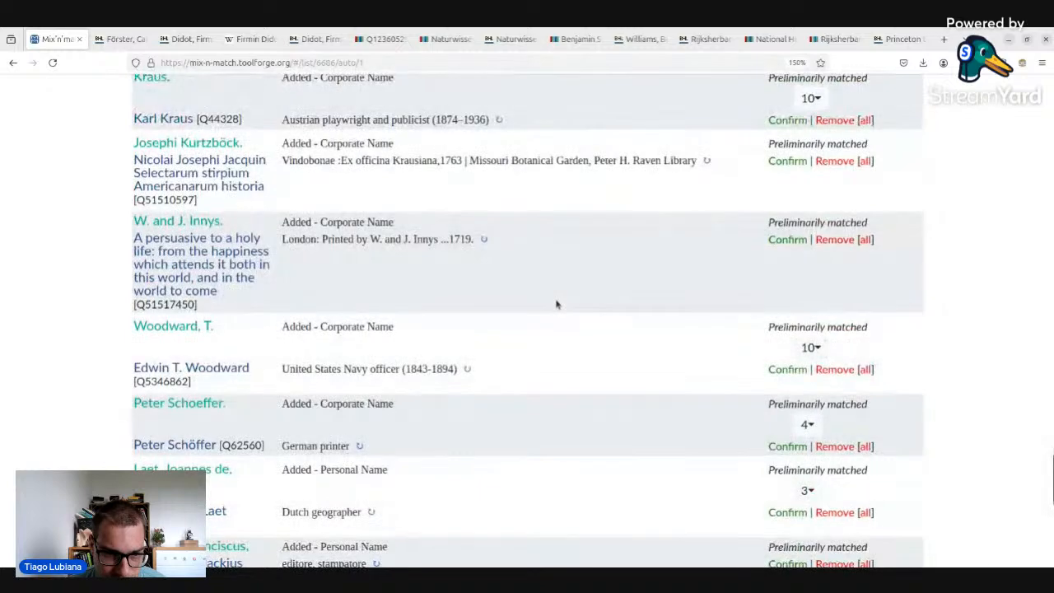
scroll(556, 305, "down", 10)
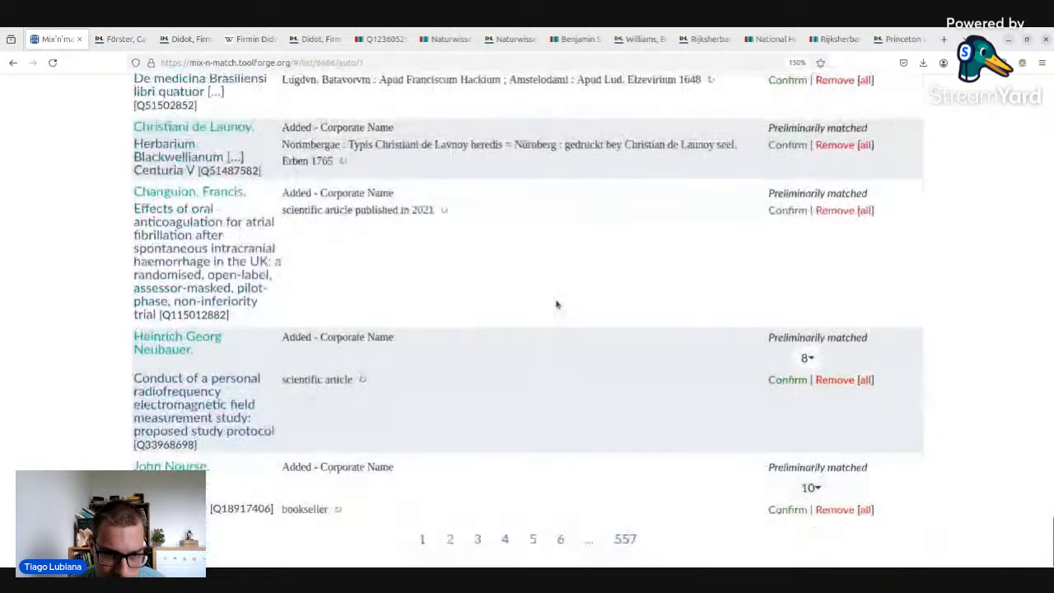
left_click(560, 538)
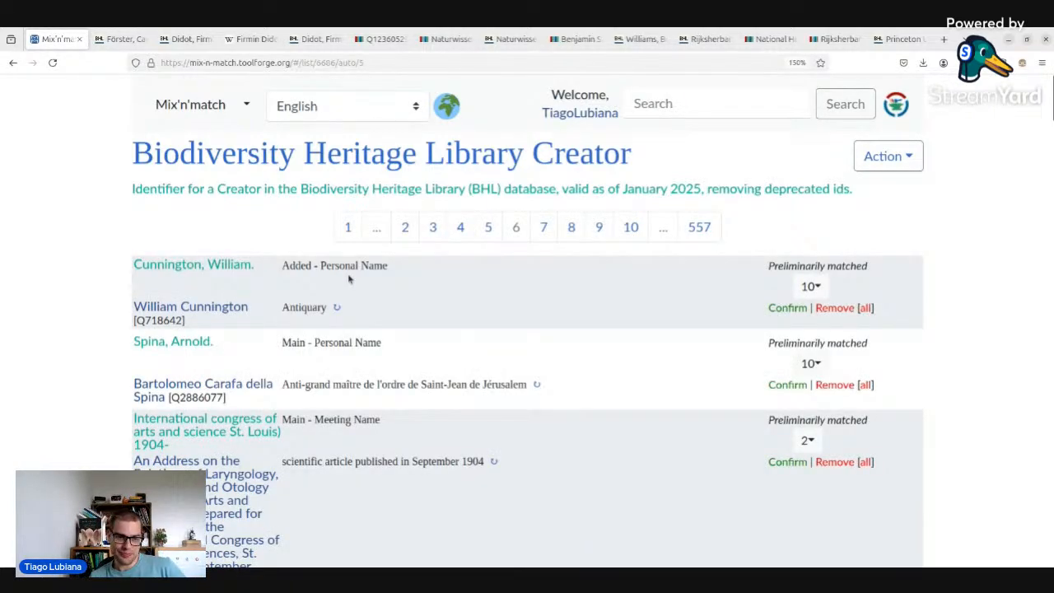
- Reject all candidates for the entry matched to the Ebola vaccine article Q24289295 and remove its preliminary match
scroll(348, 279, "down", 4)
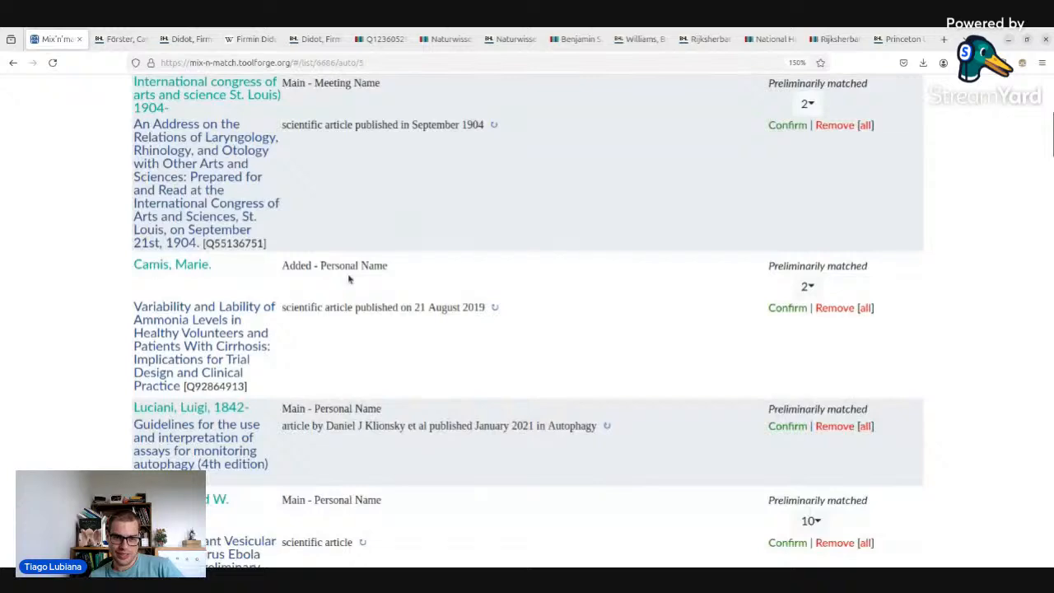
scroll(348, 279, "down", 1)
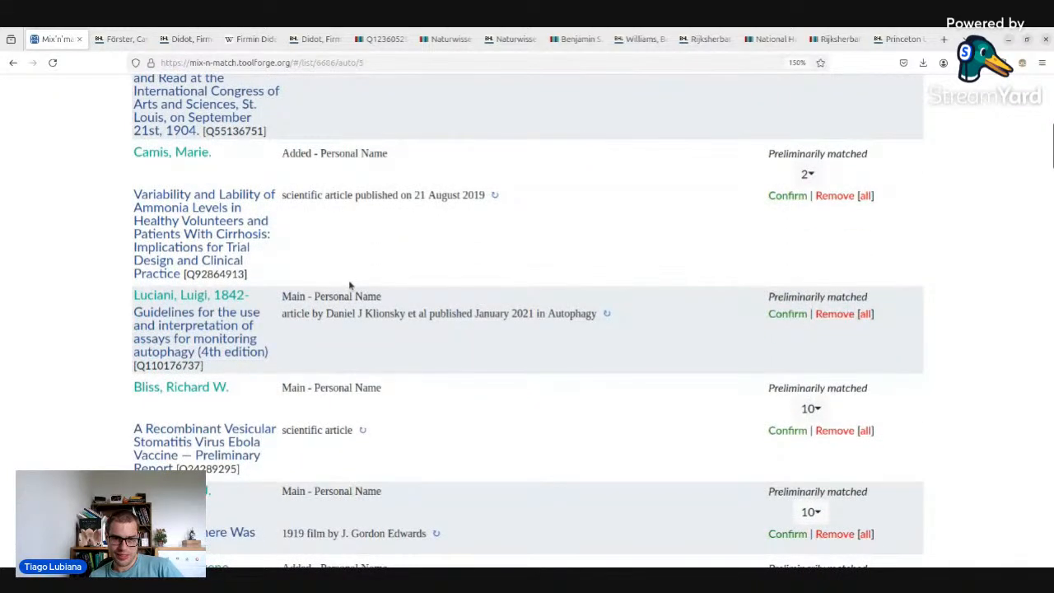
scroll(349, 285, "down", 2)
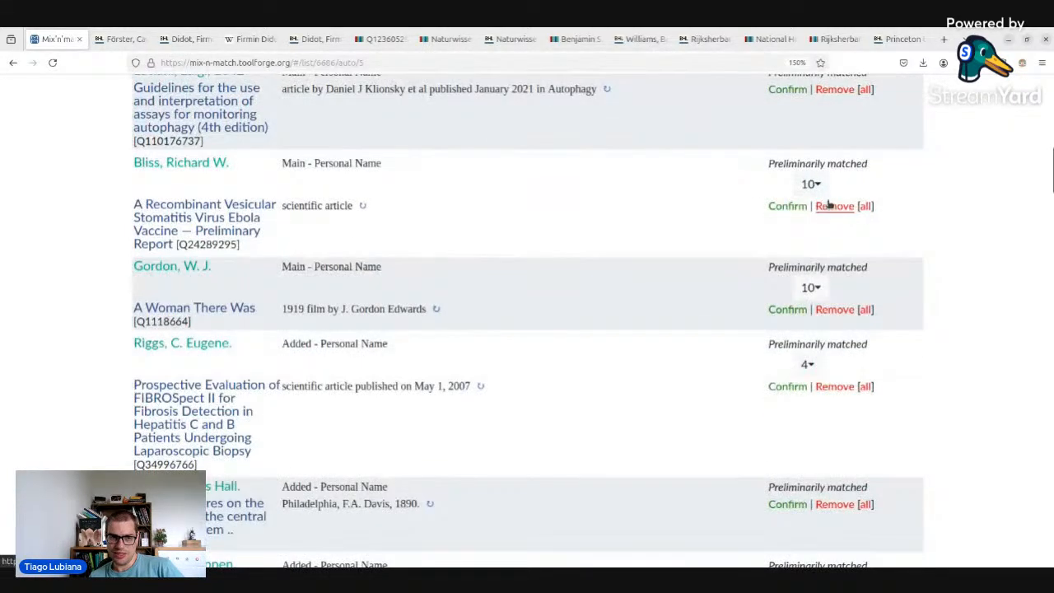
left_click(799, 177)
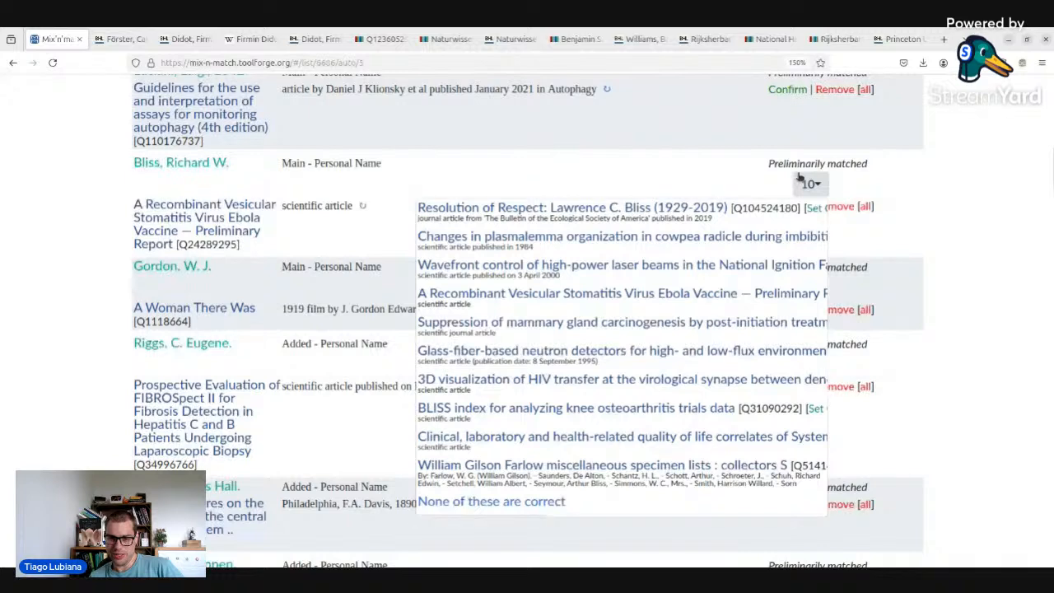
left_click(548, 501)
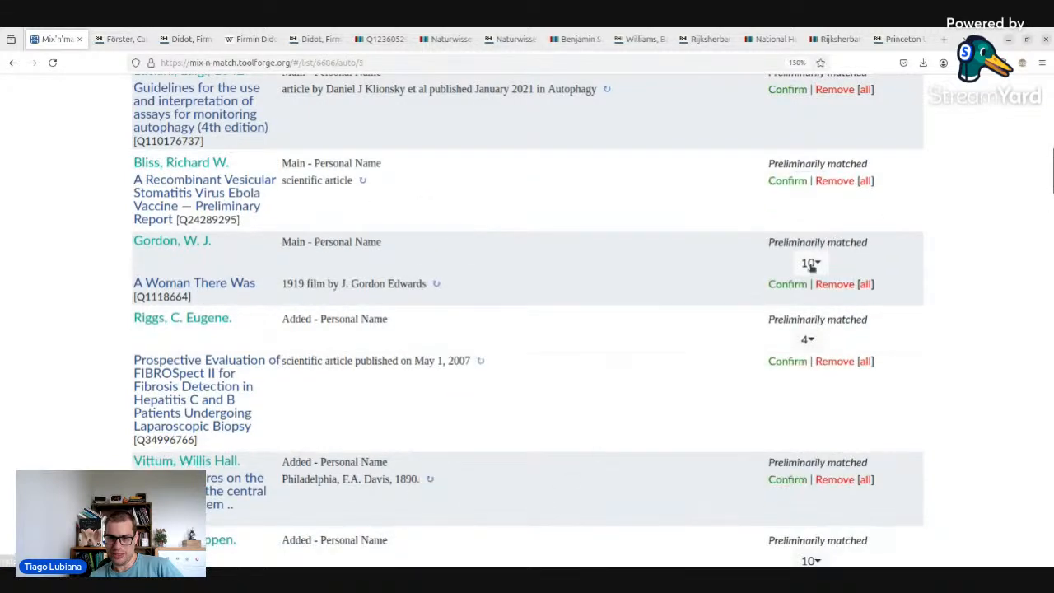
left_click(835, 181)
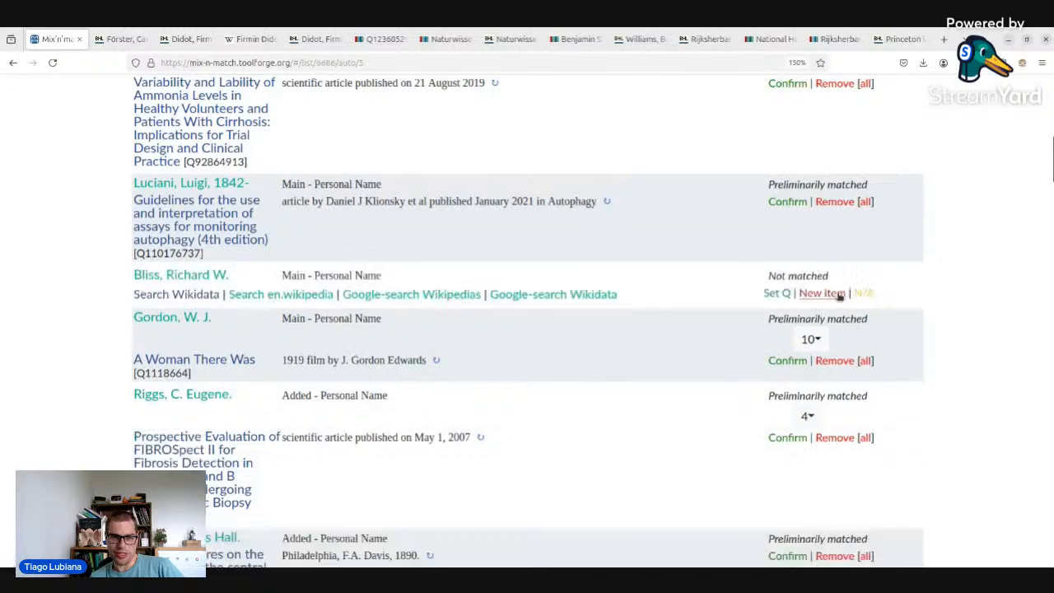
- Remove the preliminary matches to the autophagy guidelines article Q110176737 and the ammonia levels article Q92864913
left_click(834, 202)
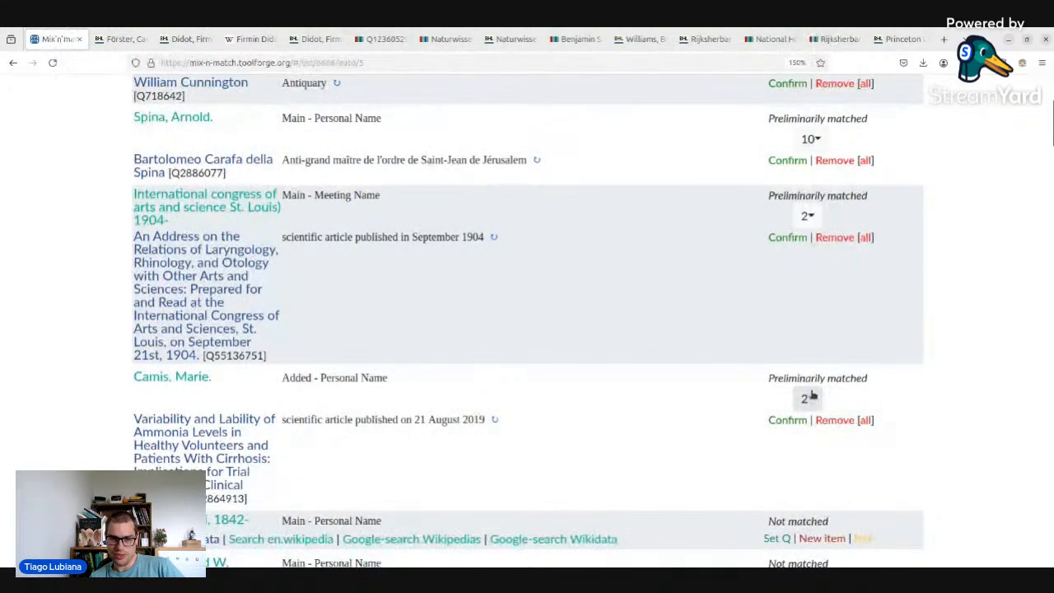
left_click(811, 396)
left_click(807, 396)
left_click(834, 420)
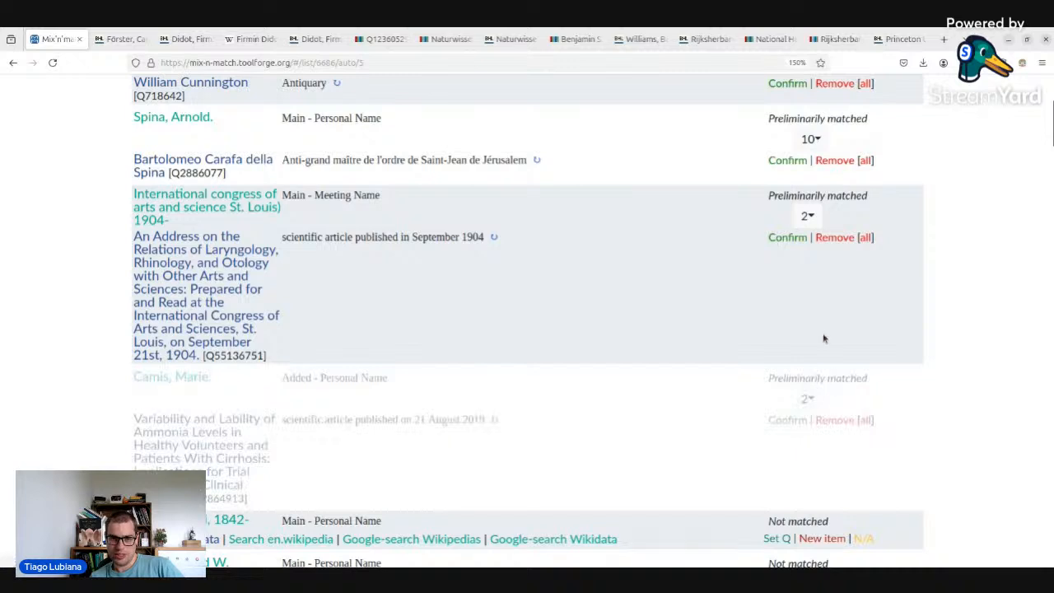
- Review the candidates for the International congress of arts and science entry and remove its match to Q55136751
left_click(805, 216)
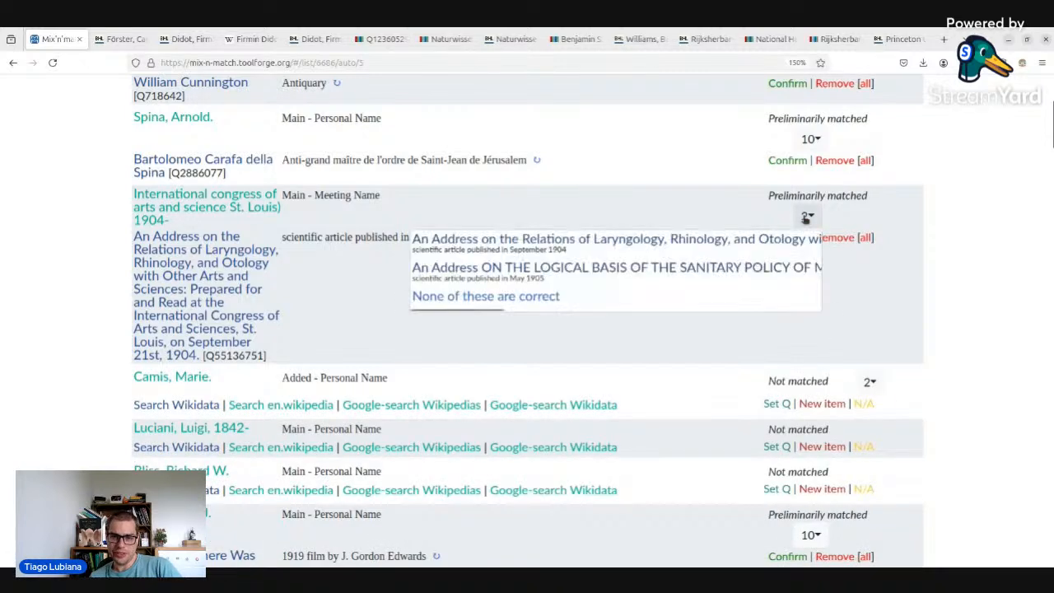
left_click(806, 217)
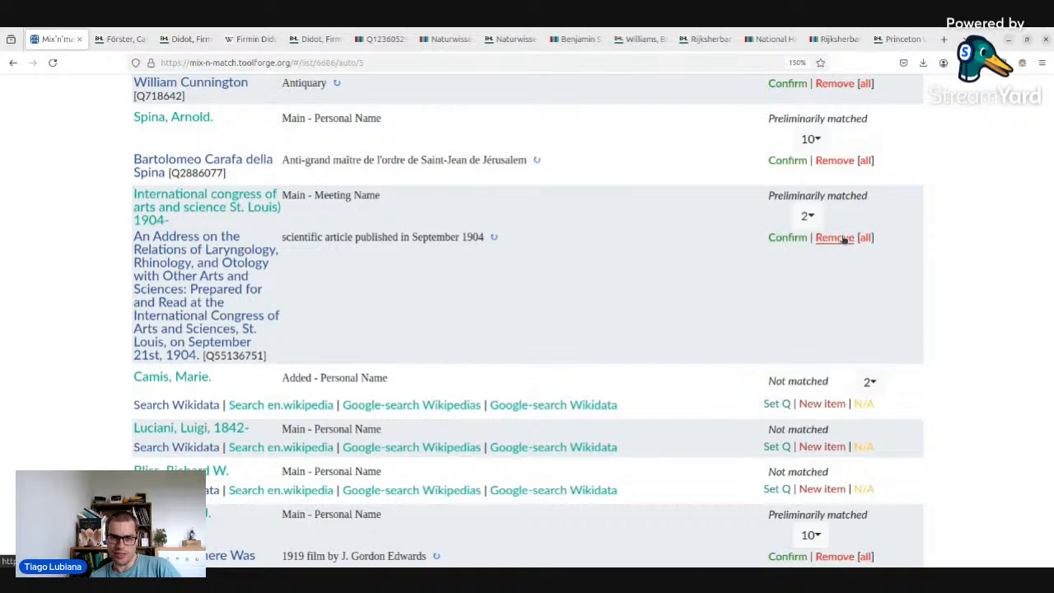
left_click(843, 239)
- Review the alternative Wikidata candidates for the Stazione zoologica di Napoli entry and close the list without choosing one
scroll(818, 260, "down", 5)
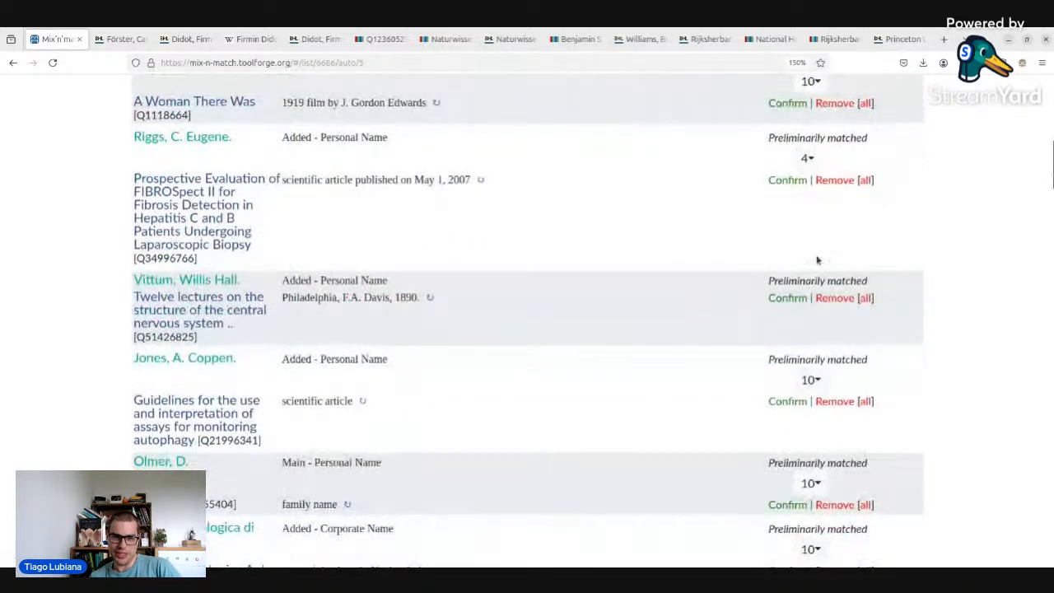
scroll(623, 348, "down", 3)
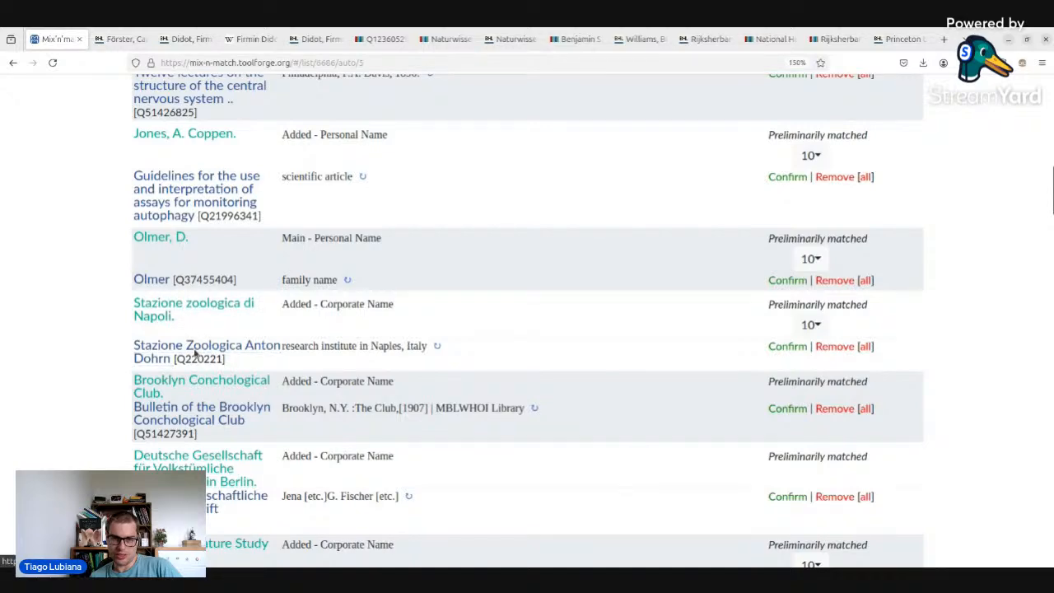
left_click(820, 330)
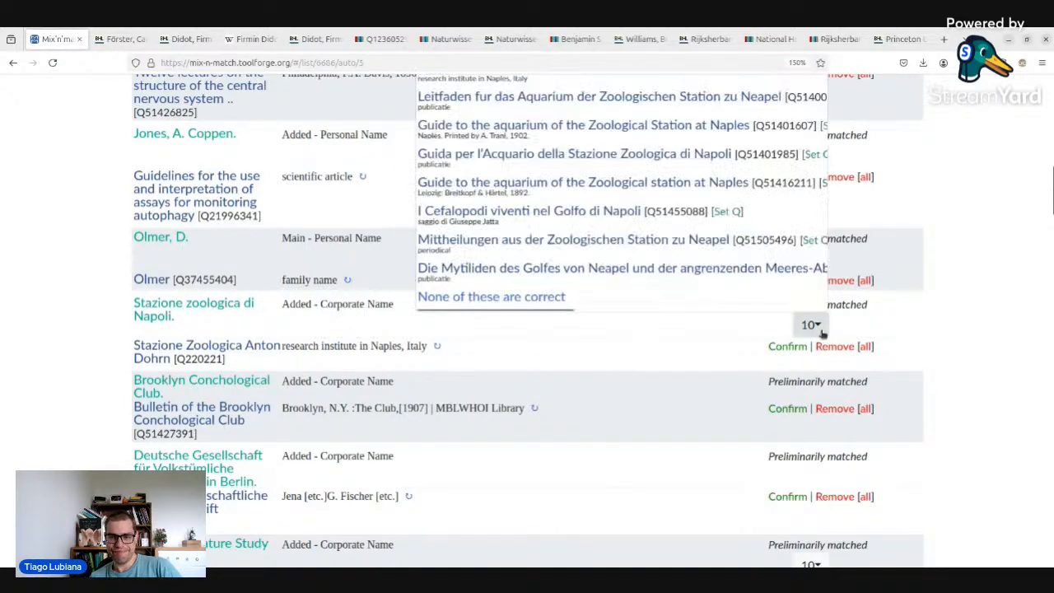
left_click(821, 330)
- Check the title and publication year on the BHL creator page of the entry matched to the Swiss pediatrician Q2172527, and return to the Mix'n'match list
scroll(506, 313, "down", 10)
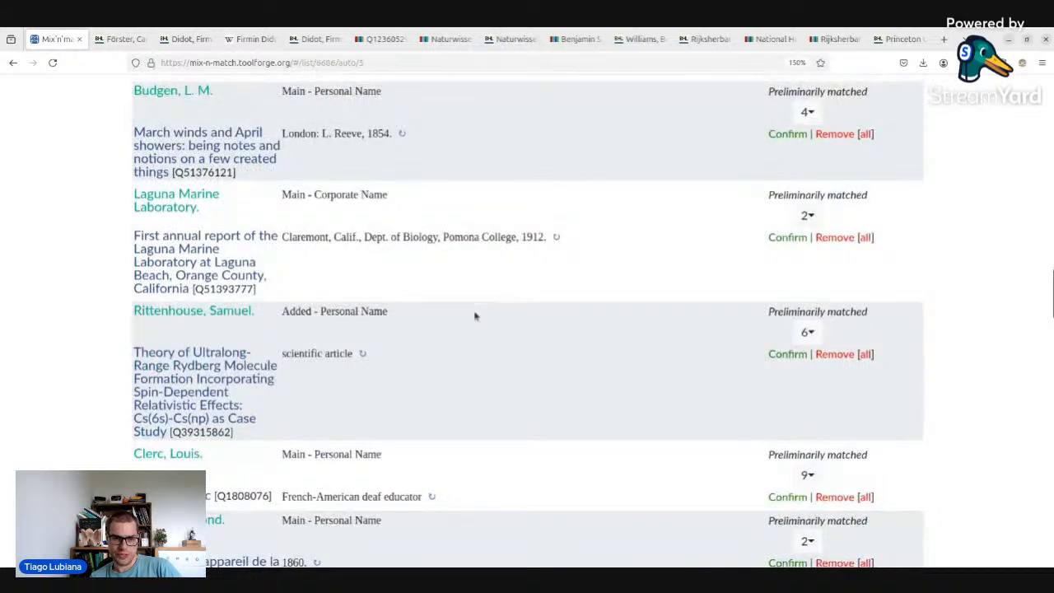
scroll(426, 359, "down", 3)
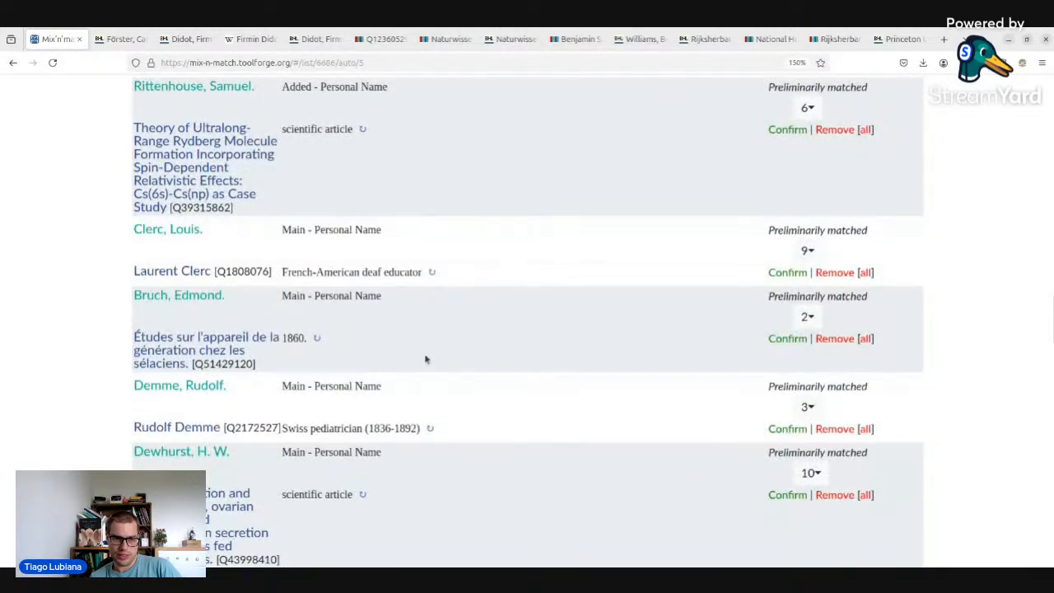
scroll(425, 359, "down", 2)
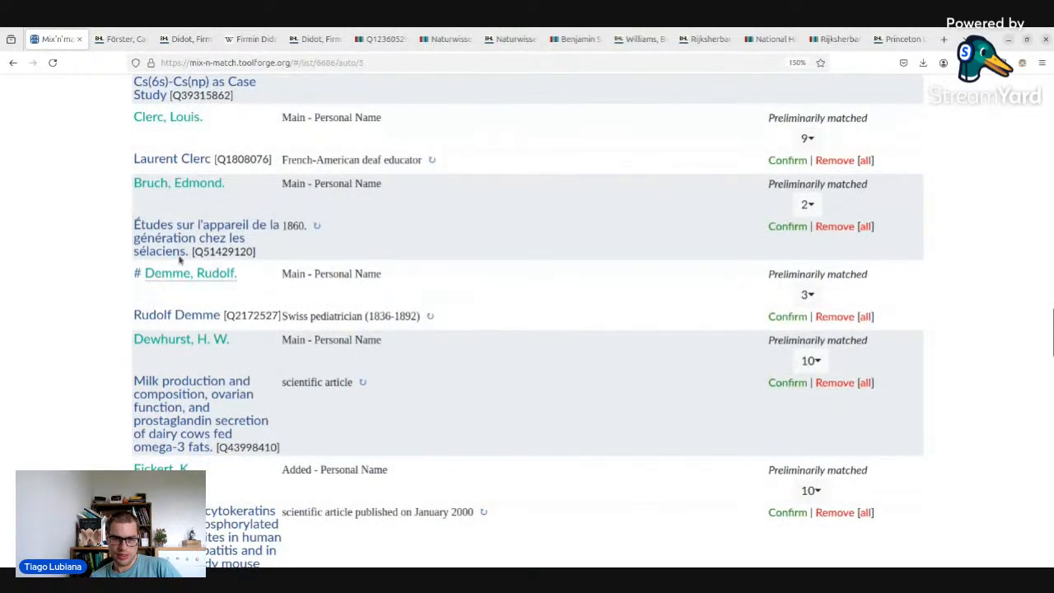
middle_click(216, 281)
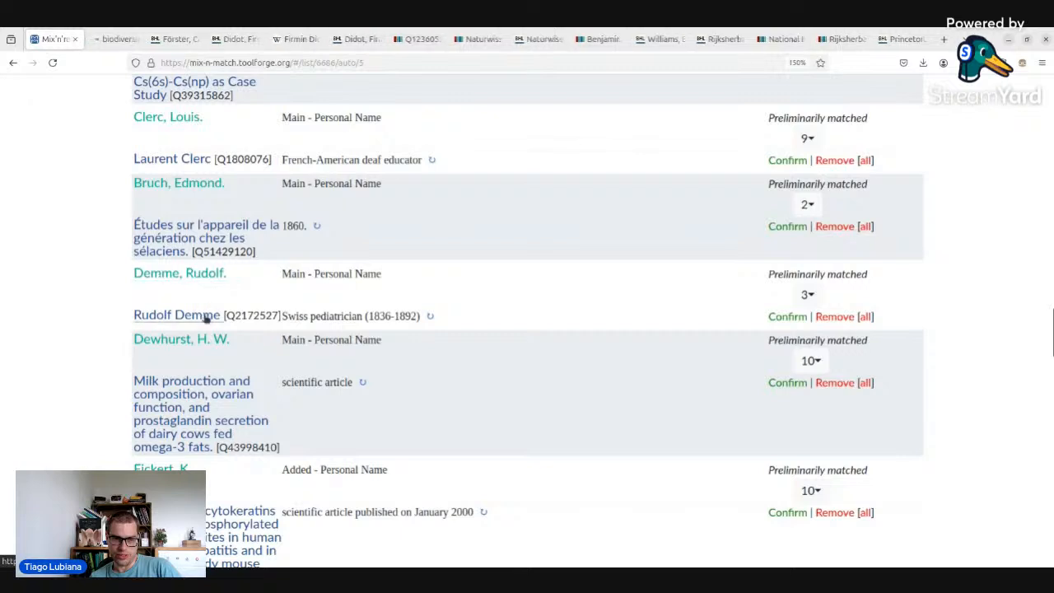
left_click(125, 43)
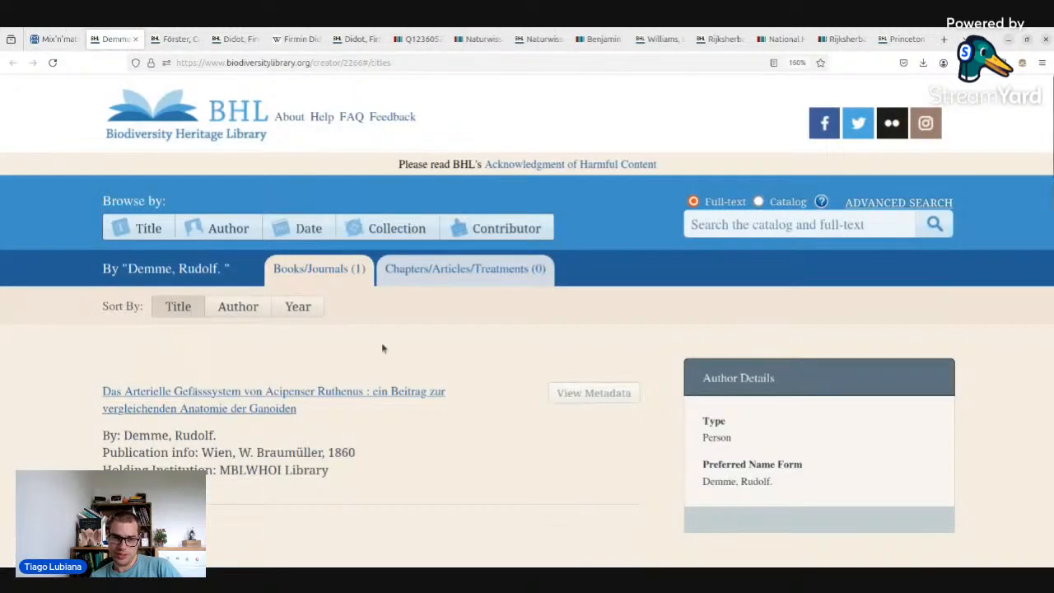
left_click_drag(76, 398, 341, 403)
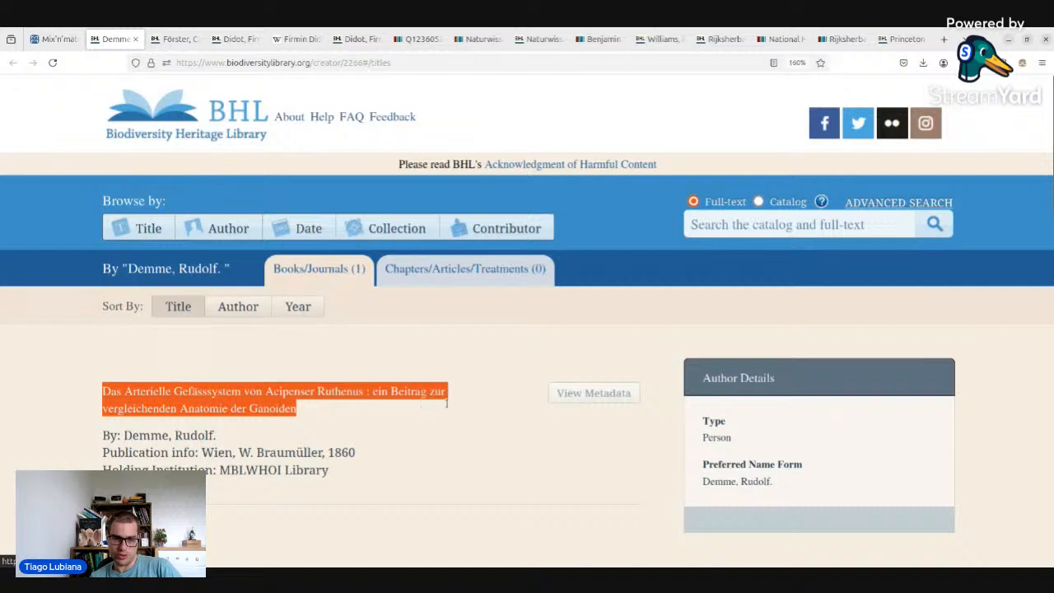
left_click(432, 426)
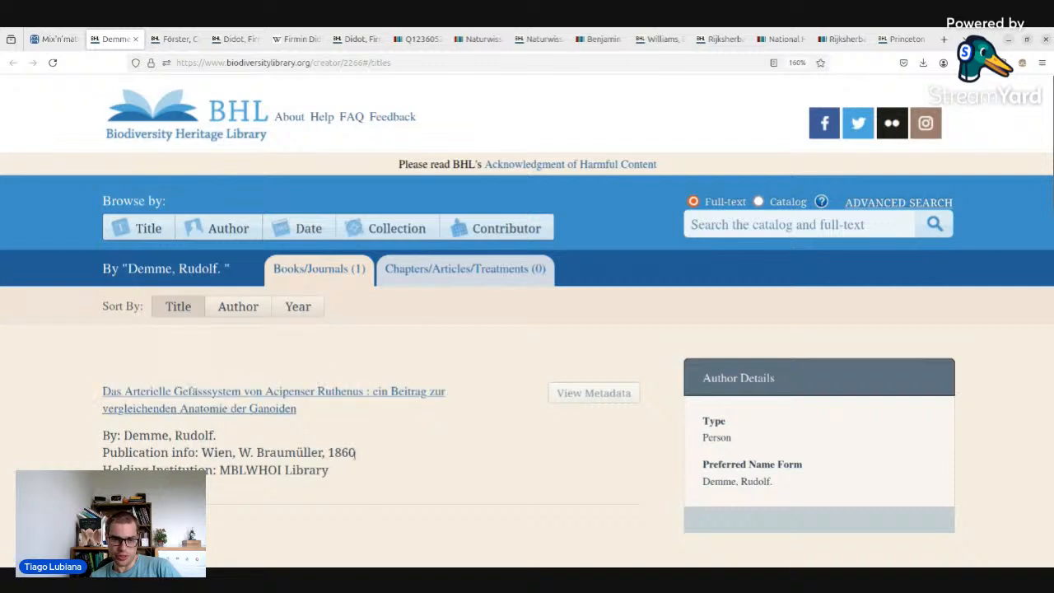
double_click(342, 452)
left_click(54, 38)
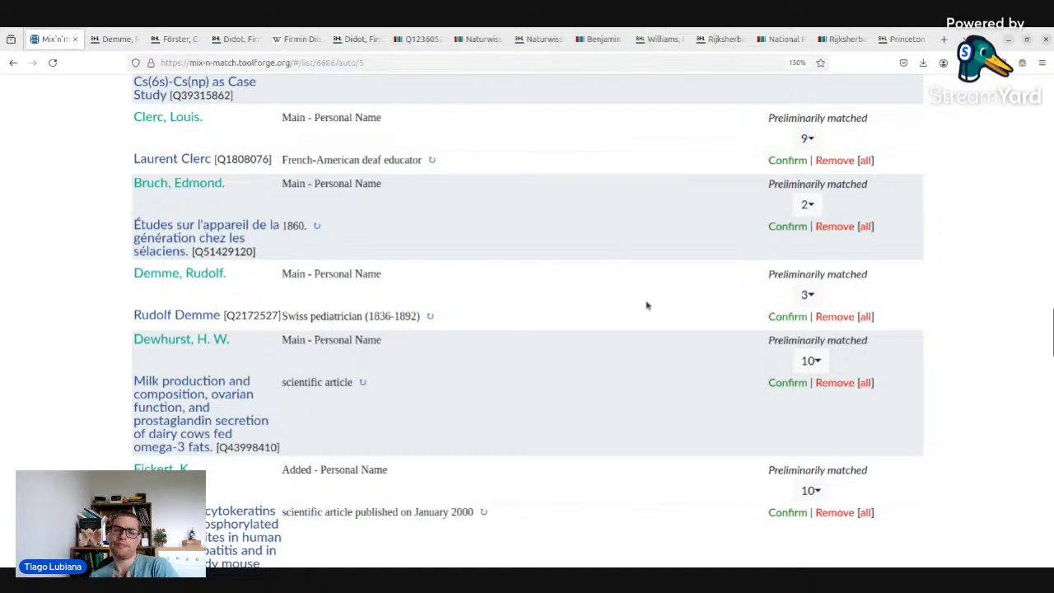
- Compare the entry's alternative candidates with its BHL creator page and confirm the match to the Swiss pediatrician Q2172527
left_click(111, 39)
left_click(60, 40)
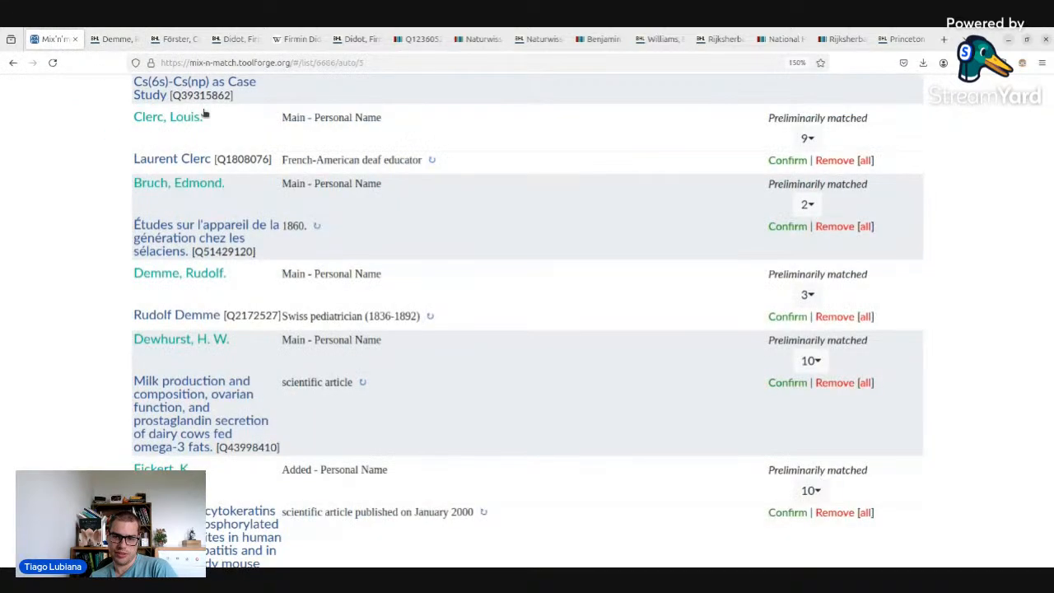
left_click(807, 295)
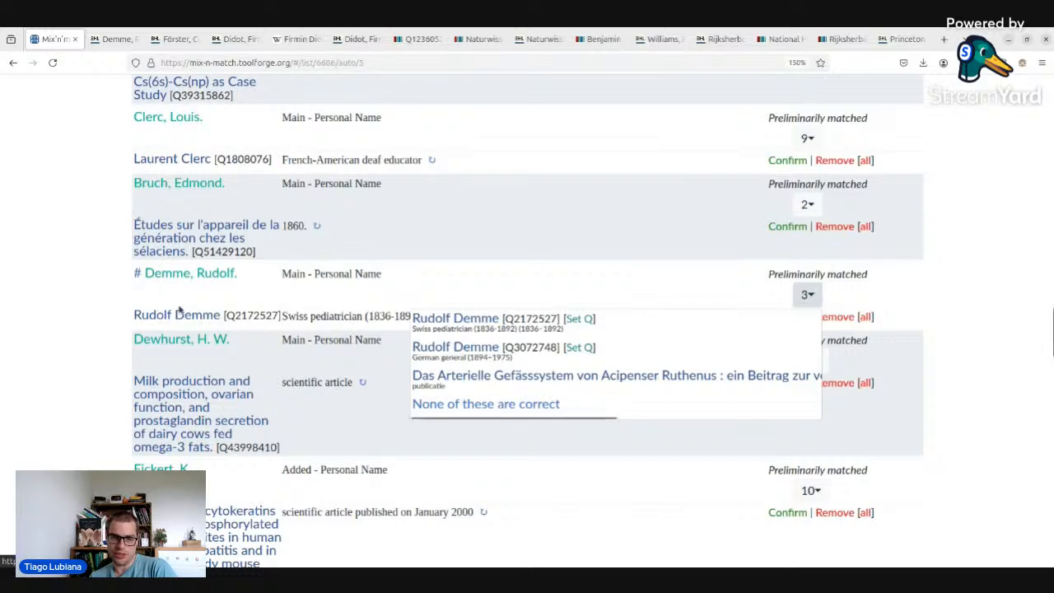
left_click(115, 38)
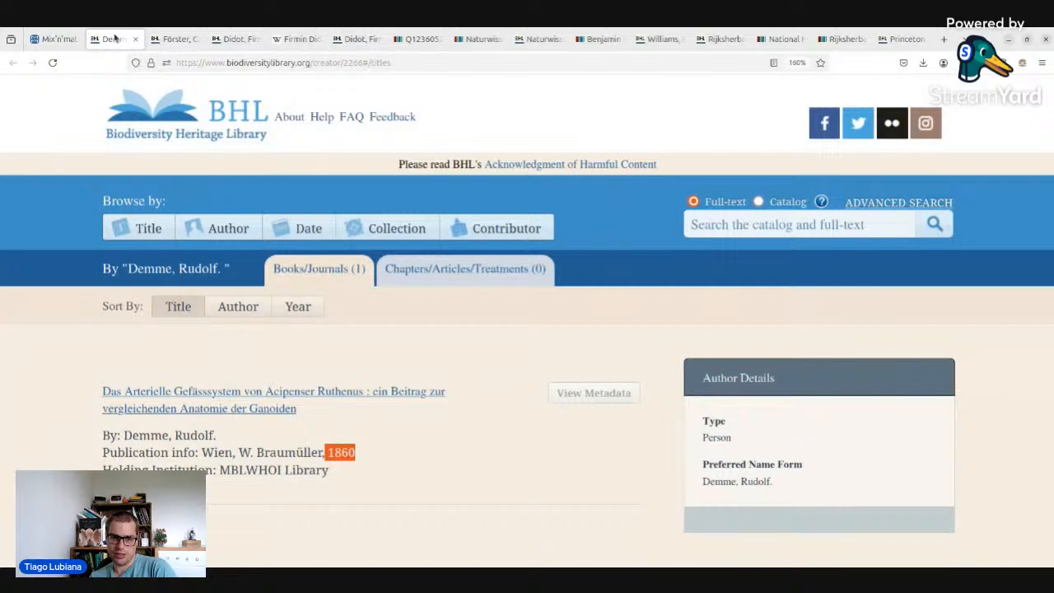
left_click(47, 38)
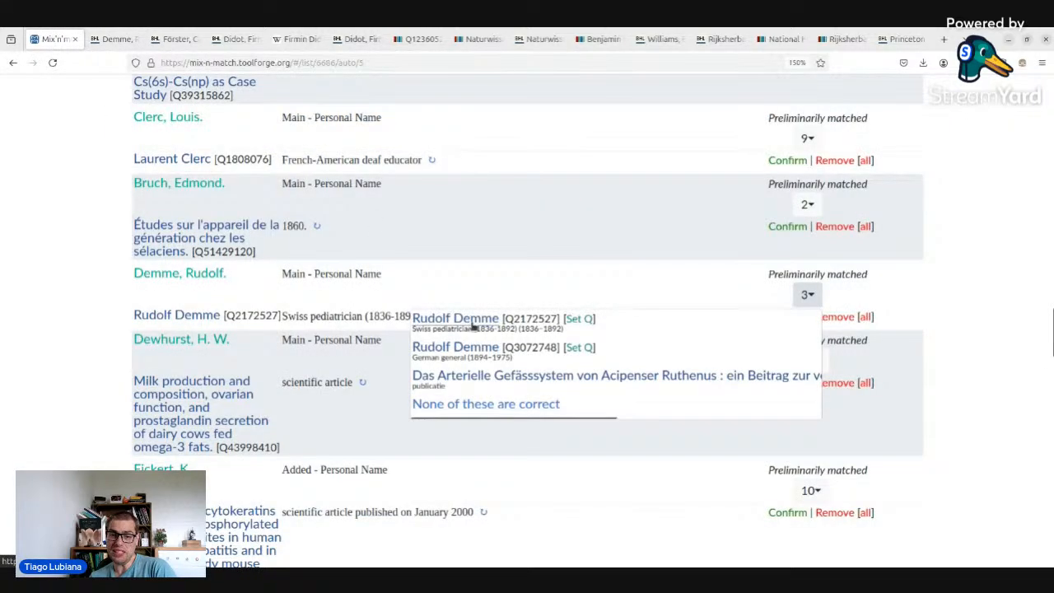
left_click(544, 277)
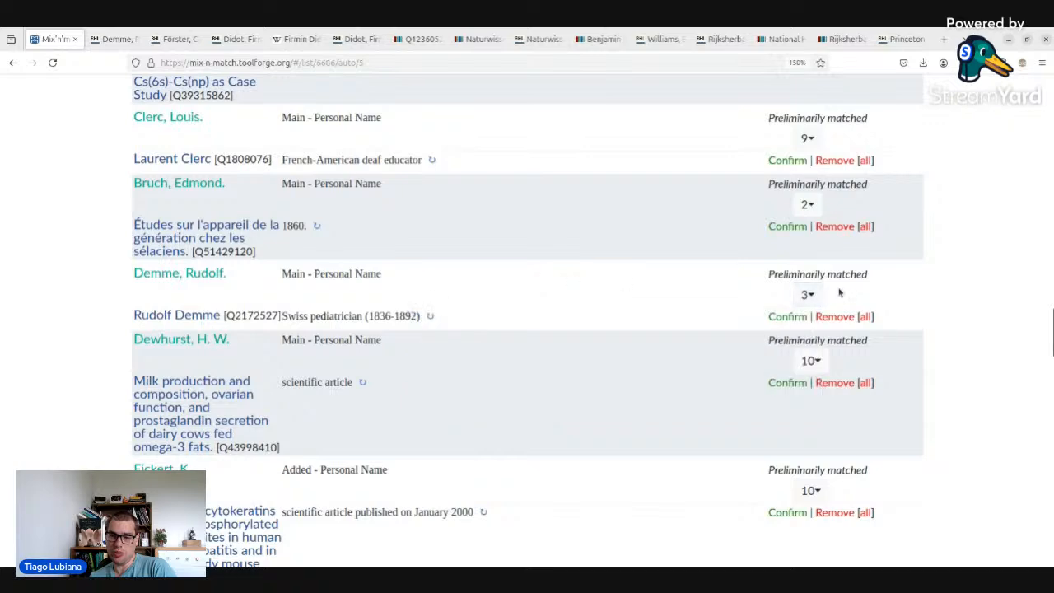
left_click(773, 318)
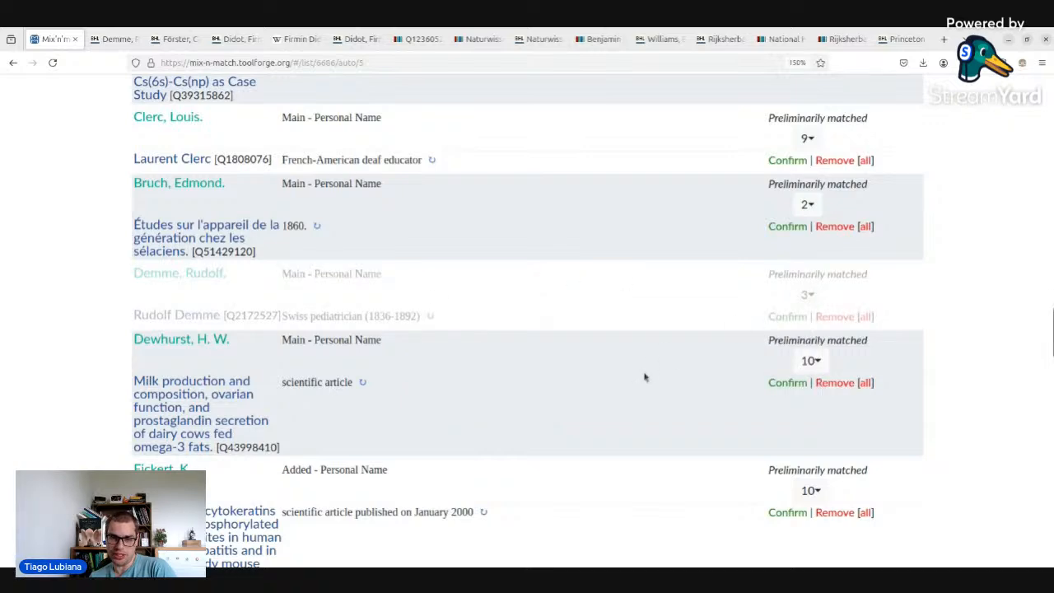
- Open the BHL creator page and the Wikidata item Q4201627 for the Siboga Expedition 1899-1900 entry, and view the Wikidata item
scroll(692, 267, "down", 3)
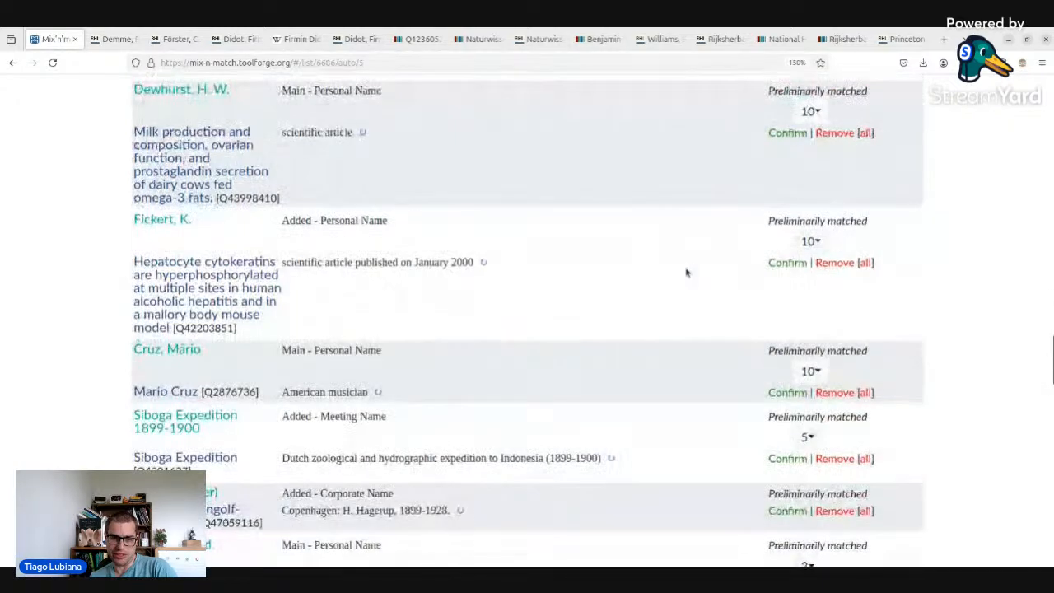
scroll(690, 259, "down", 3)
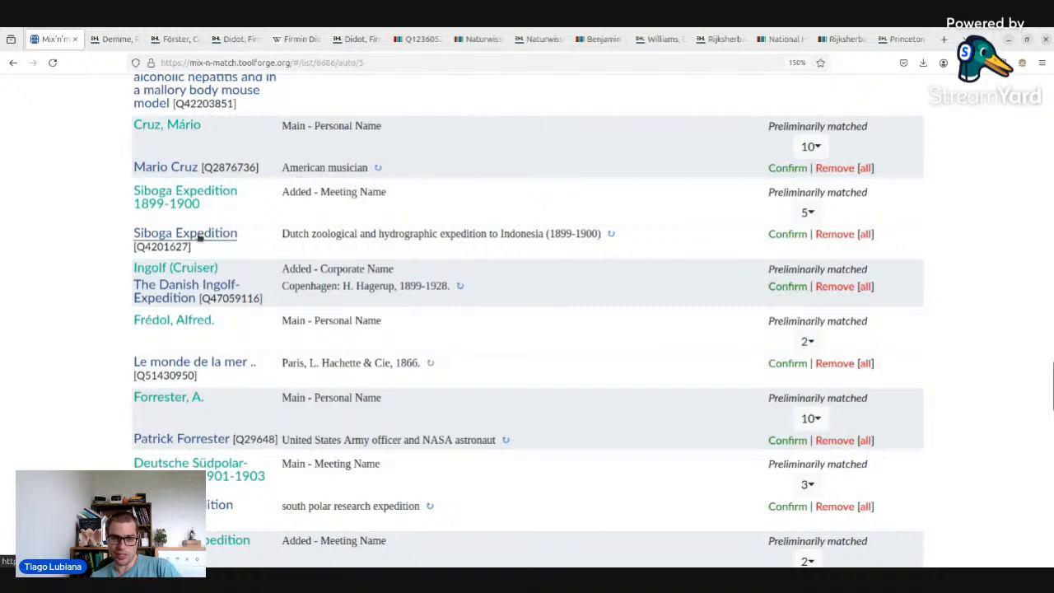
middle_click(181, 198)
middle_click(195, 234)
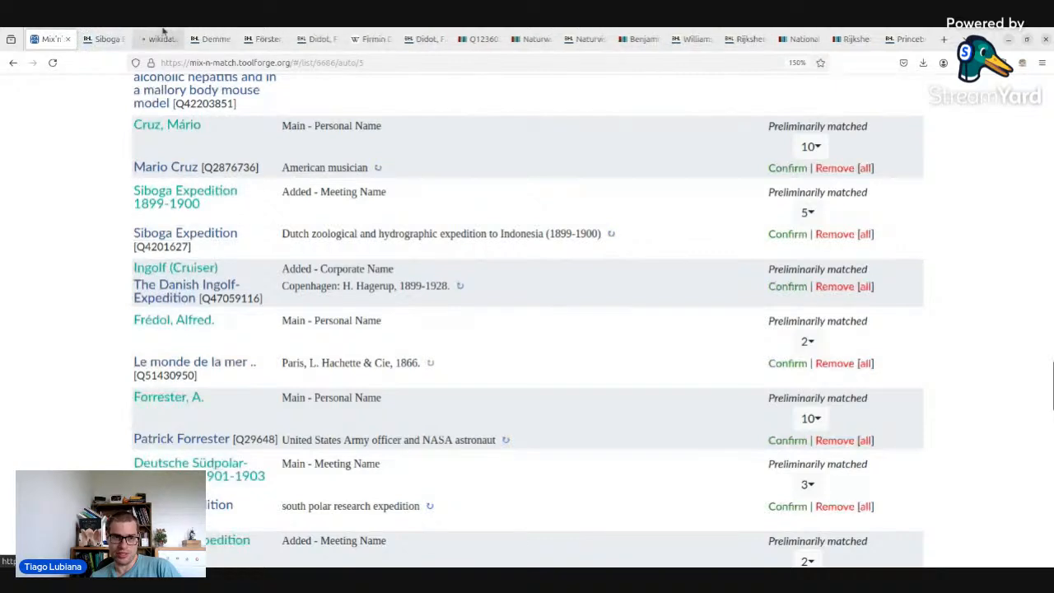
left_click(160, 39)
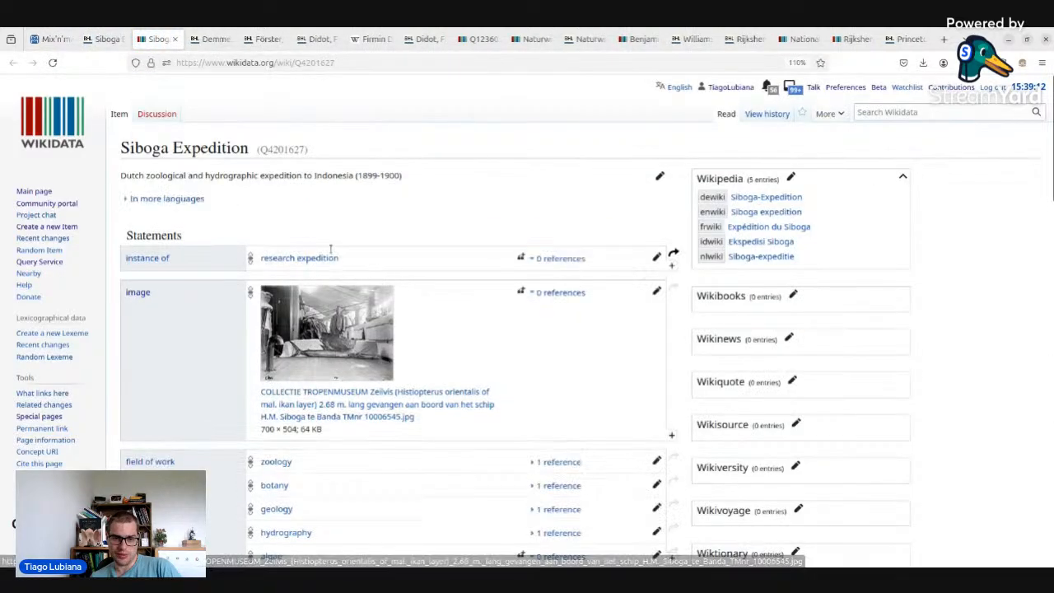
- Examine the statements, participants and identifiers of the Siboga Expedition item Q4201627
scroll(396, 171, "down", 3)
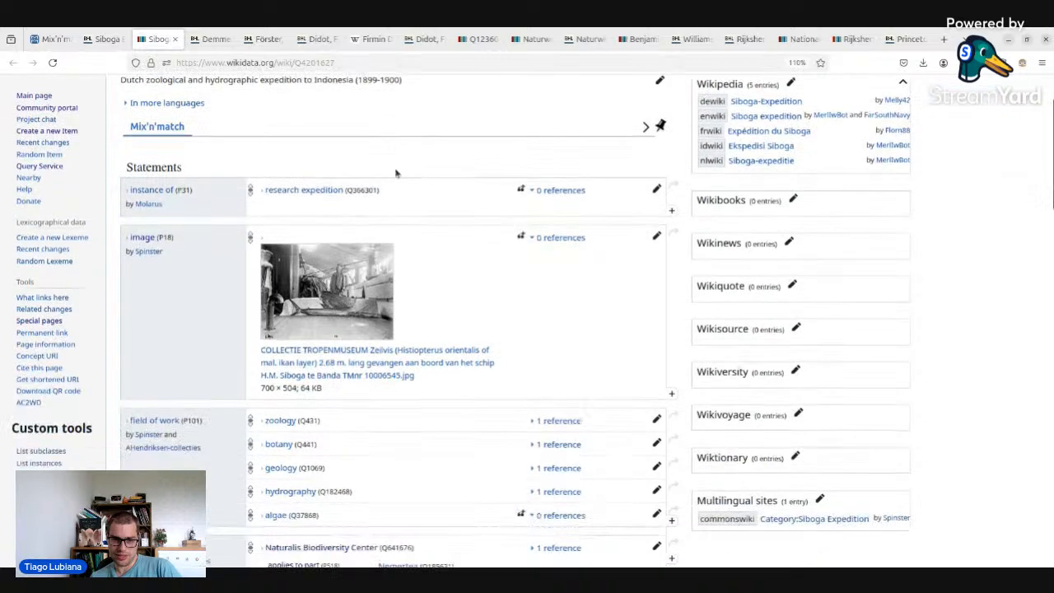
scroll(148, 254, "down", 15)
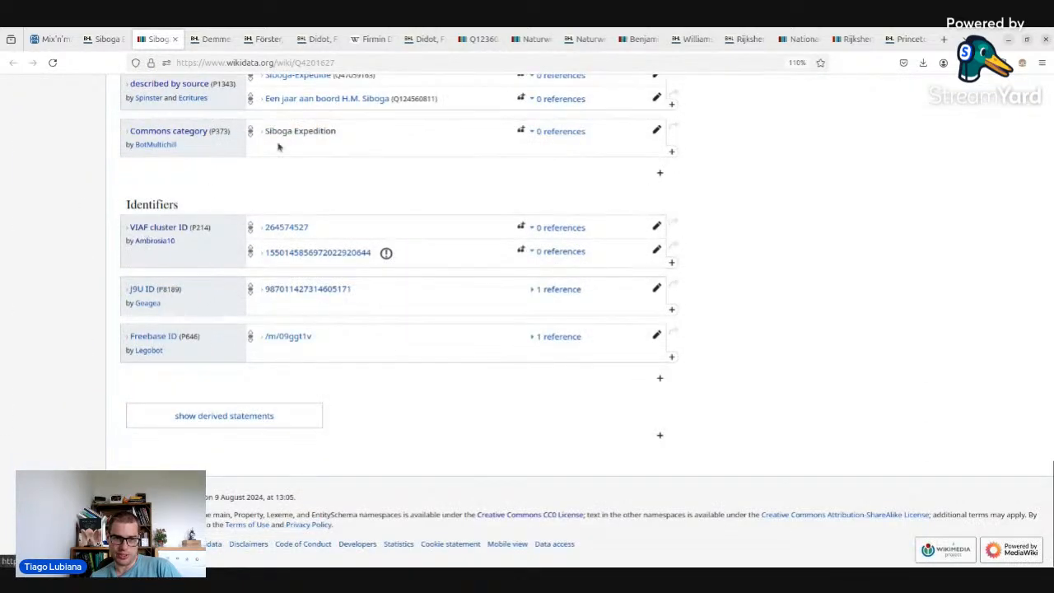
scroll(177, 238, "up", 7)
scroll(178, 238, "up", 8)
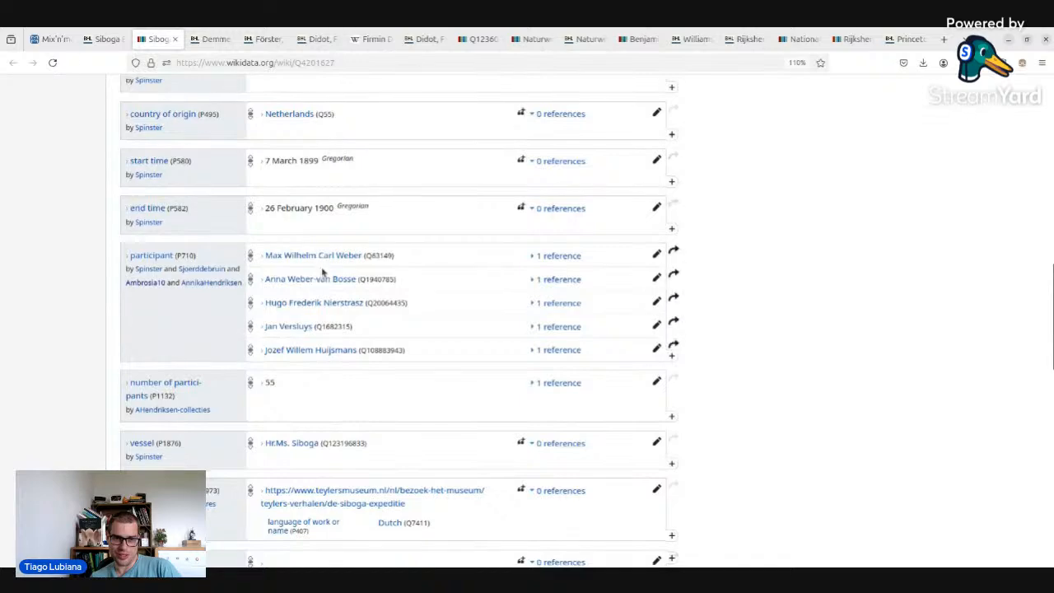
scroll(332, 296, "down", 15)
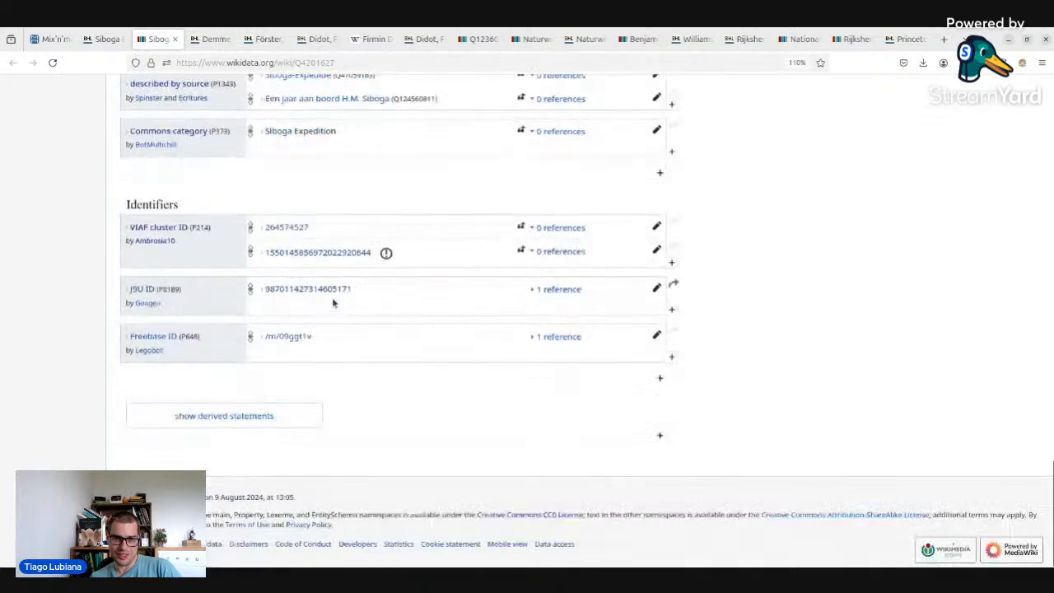
- In the Mix'n'match list, compare the Siboga Expedition 1899-1900 entry's alternative candidates and confirm its match to Q4201627
left_click(56, 39)
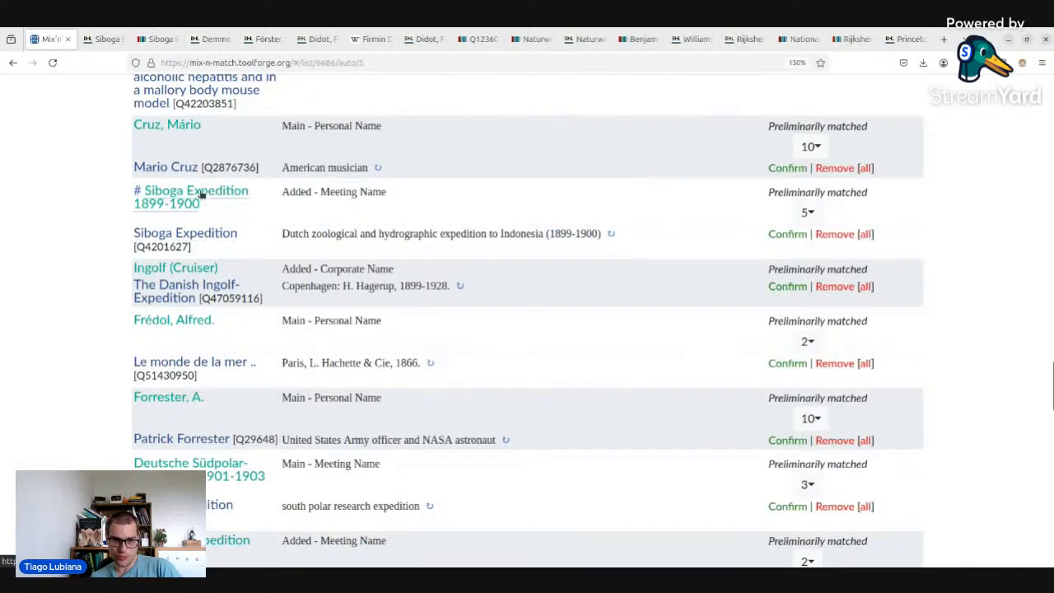
left_click(808, 212)
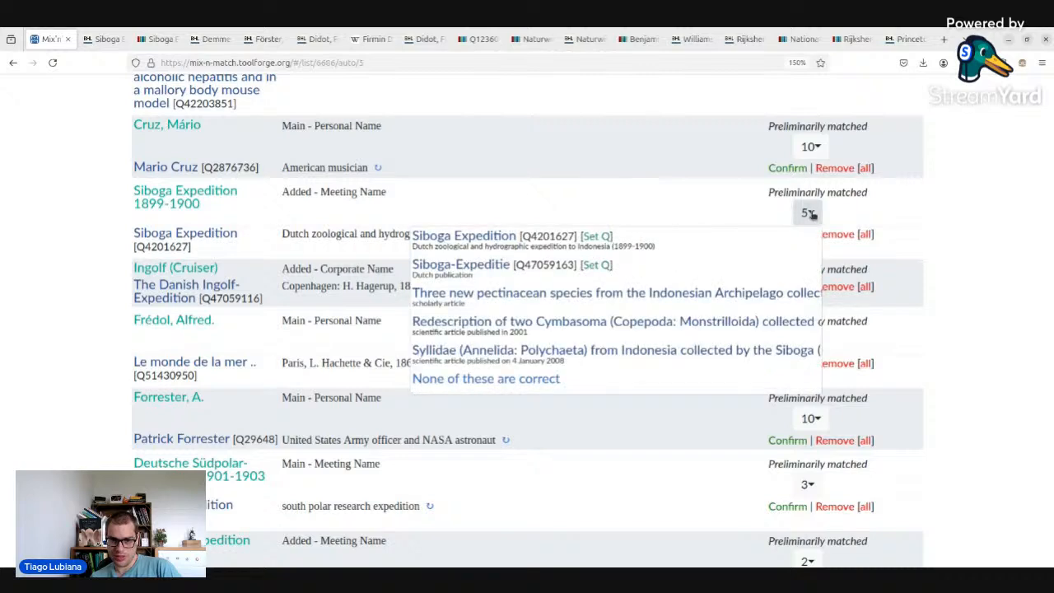
left_click(809, 213)
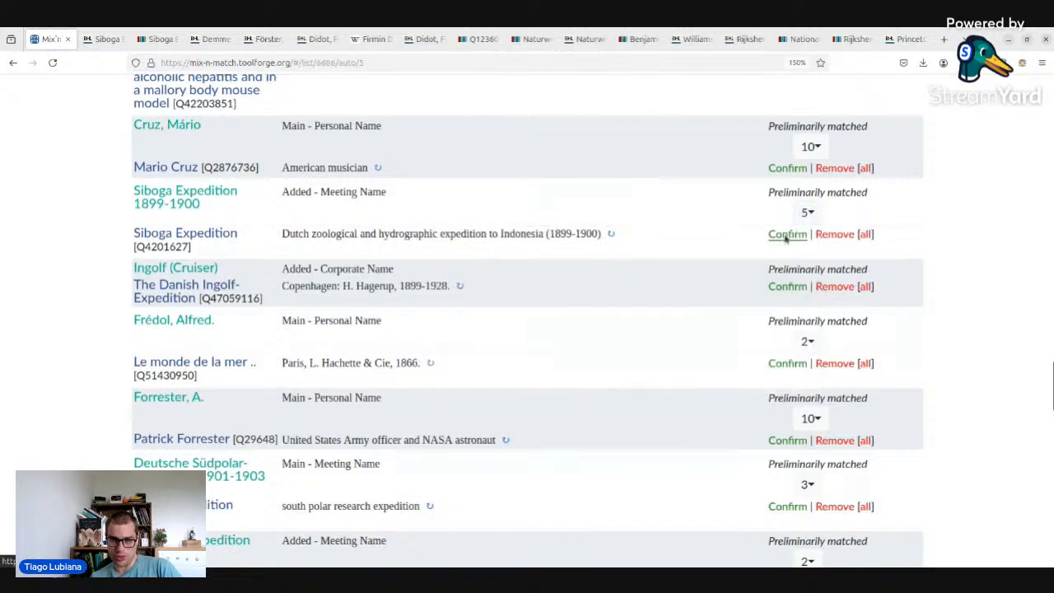
left_click(785, 235)
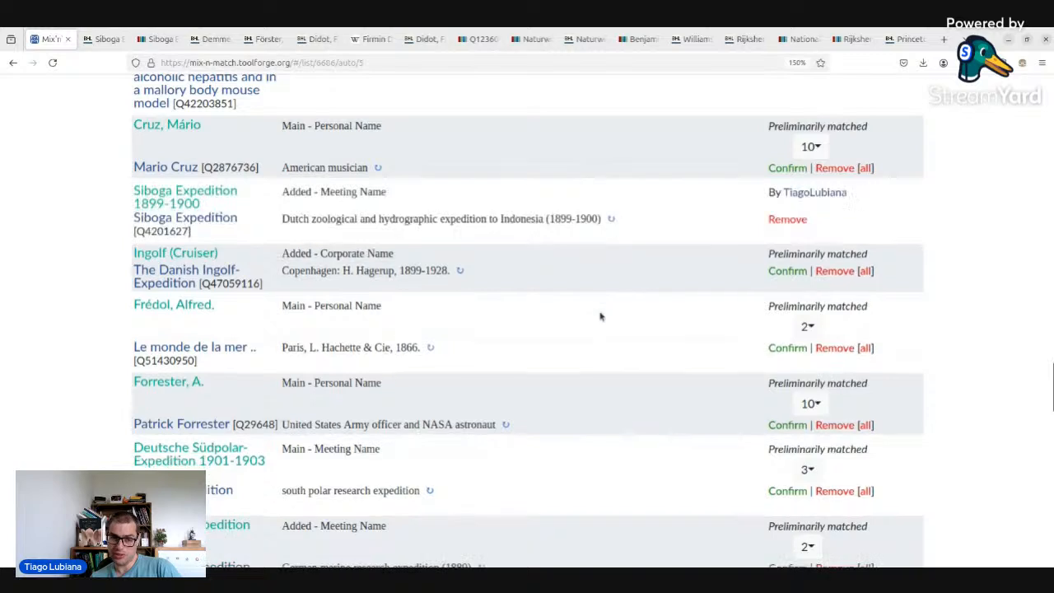
- Check the candidates for the Plankton Expedition 1889- entry and confirm its match to Q1383393
scroll(600, 316, "down", 2)
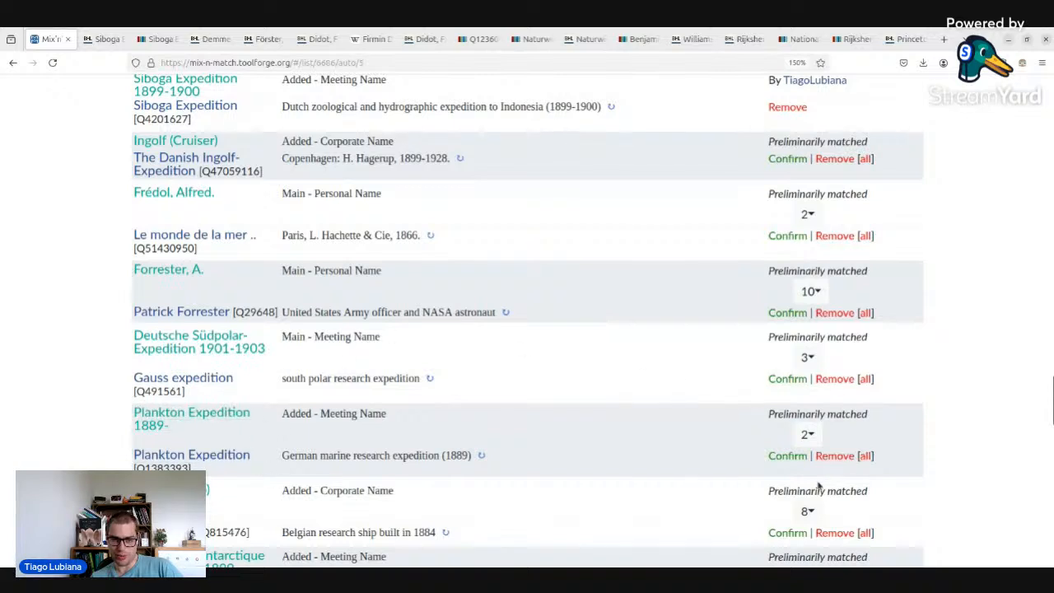
left_click(808, 432)
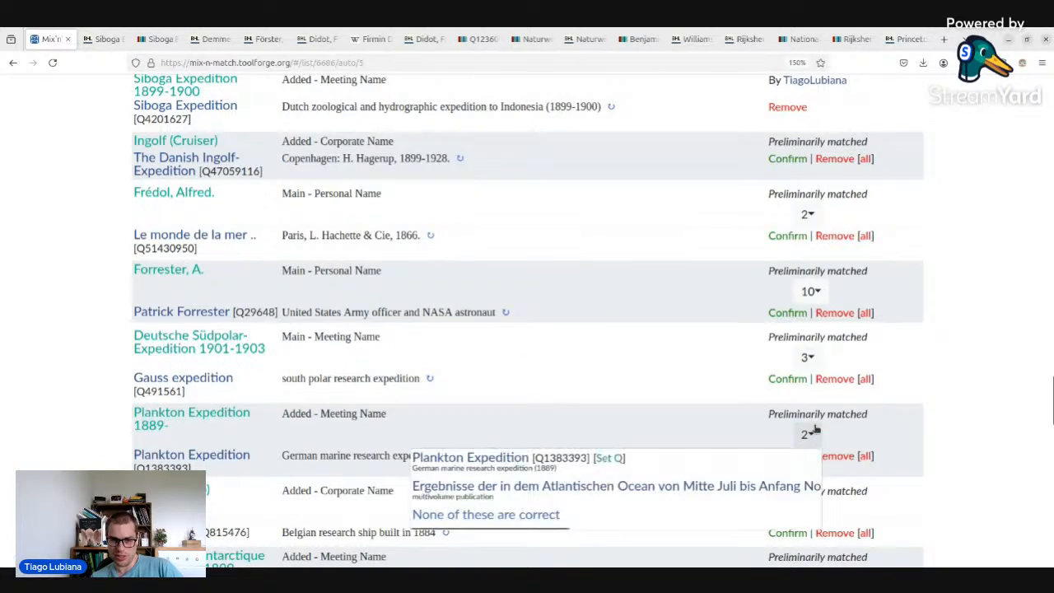
left_click(787, 455)
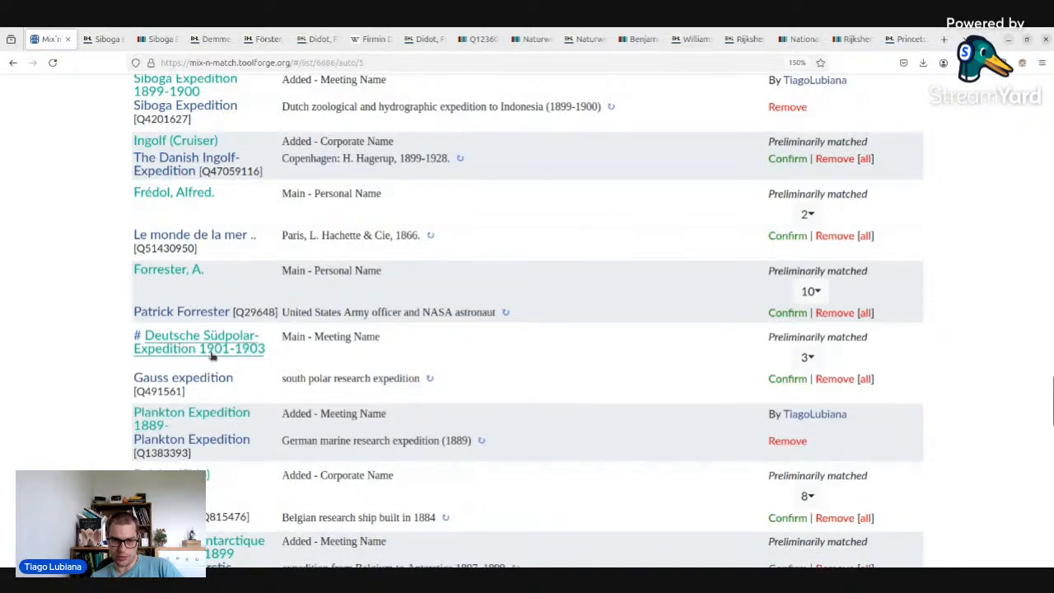
- Check the Gauss expedition item Q491561 against the Deutsche Südpolar-Expedition 1901-1903 entry and accept the BHL Creator match from the Wikidata page
middle_click(207, 352)
middle_click(207, 377)
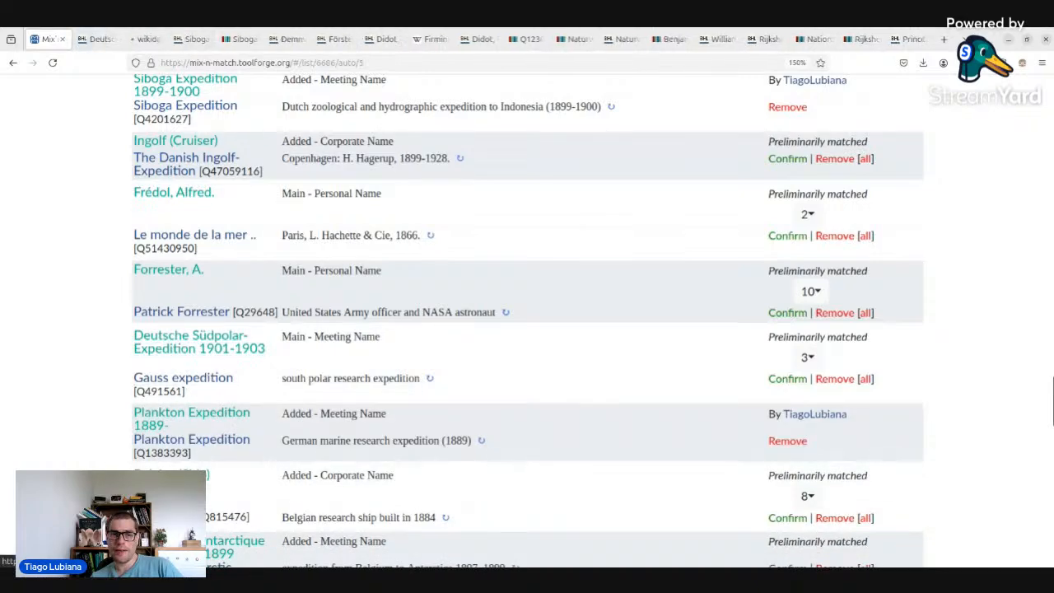
left_click(147, 40)
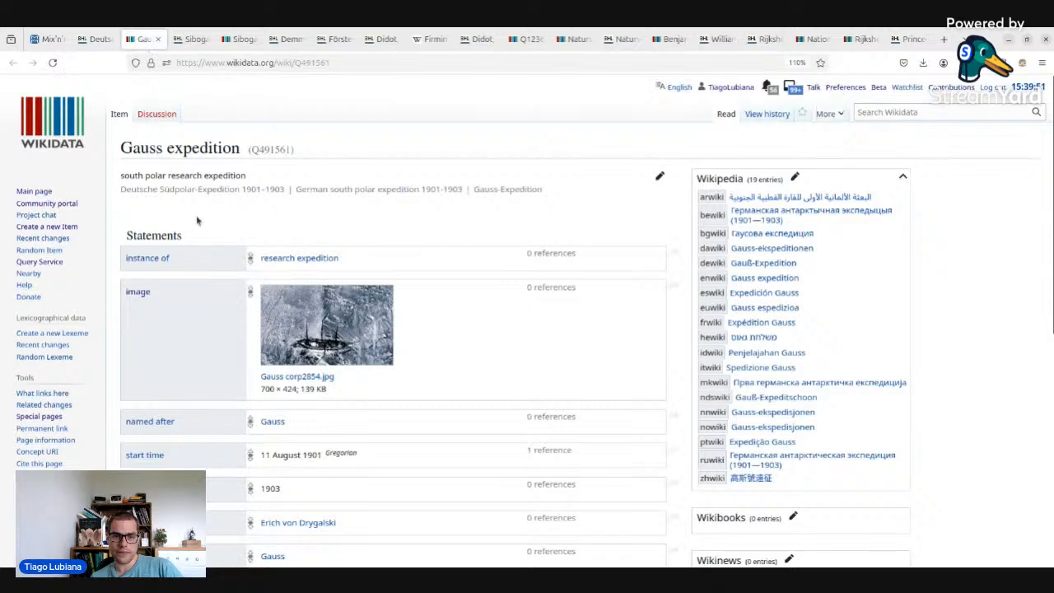
triple_click(152, 195)
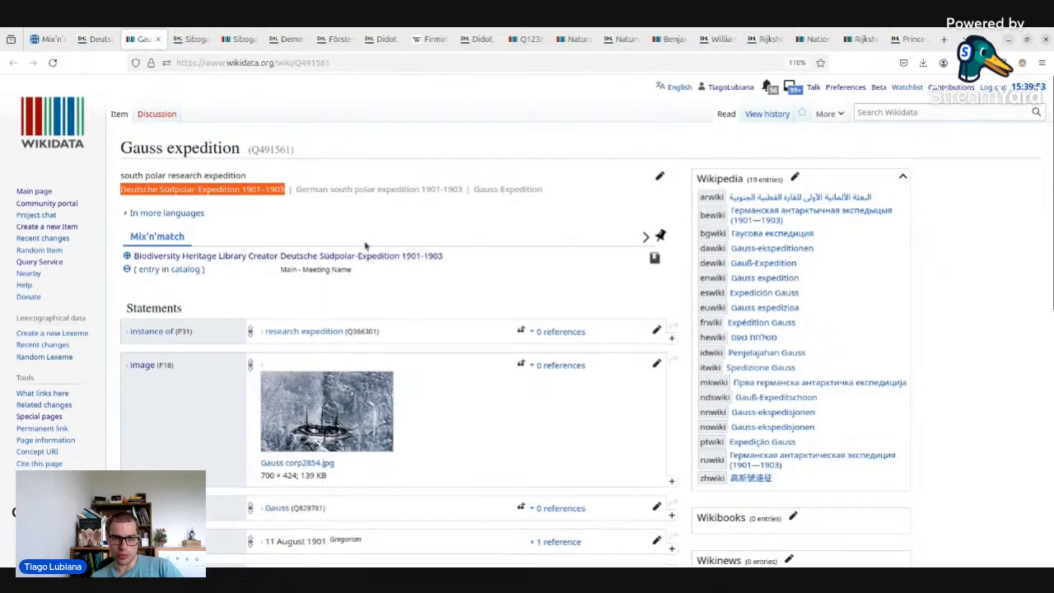
scroll(365, 245, "down", 5)
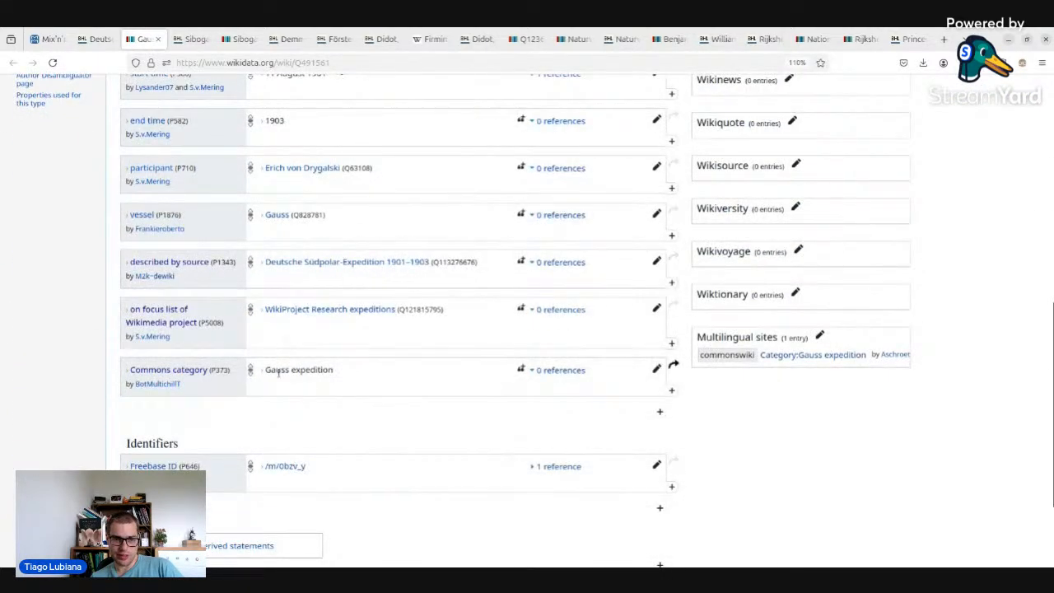
scroll(156, 208, "up", 8)
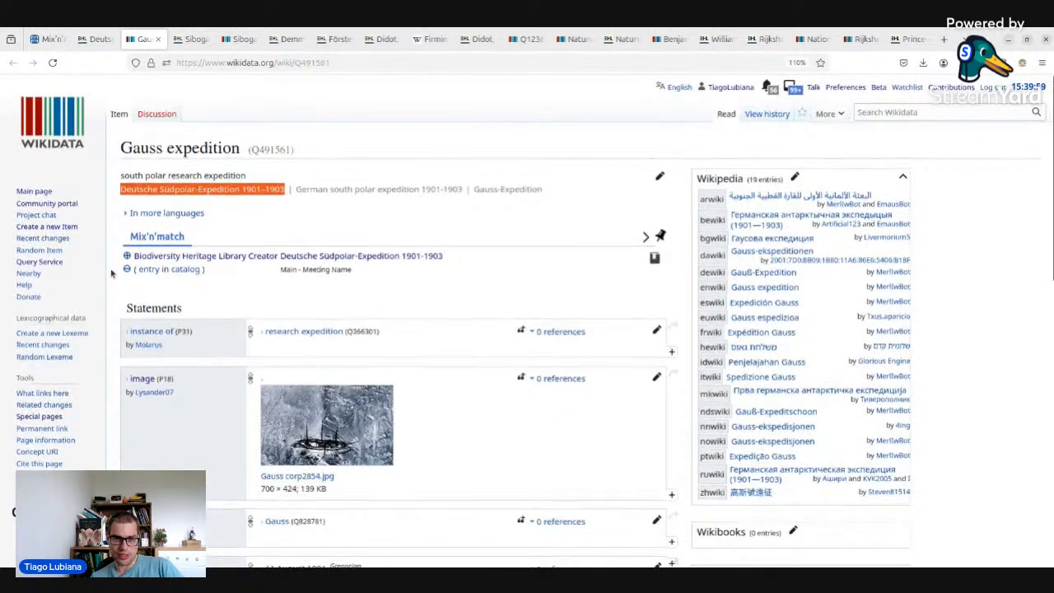
left_click(127, 256)
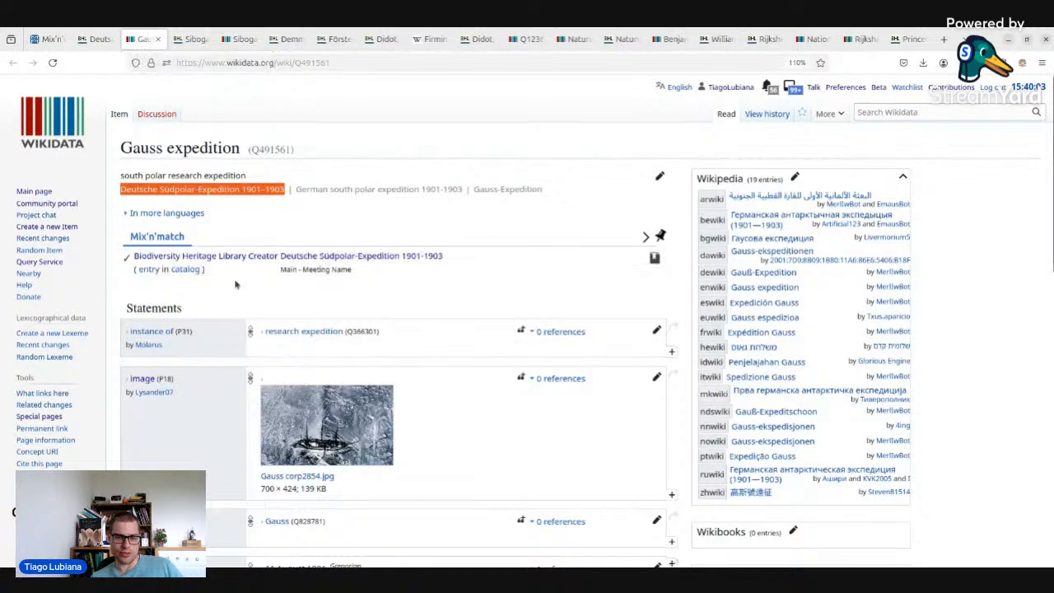
- Enlarge the Gauss expedition page to 130% to read its title, close the item and return to the Mix'n'match list
key("ctrl+plus")
key("ctrl+plus")
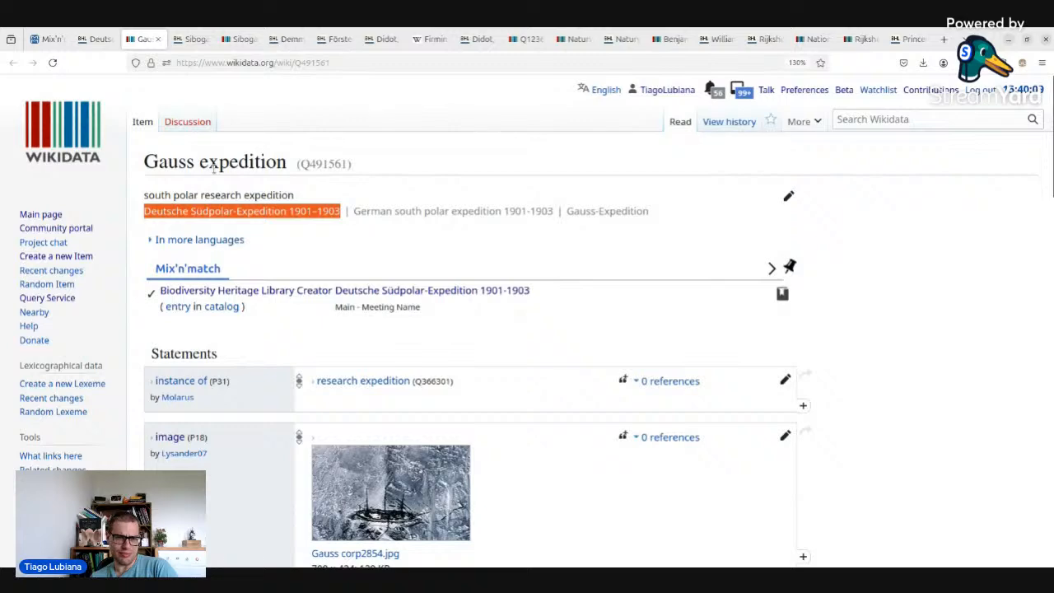
left_click_drag(145, 161, 277, 162)
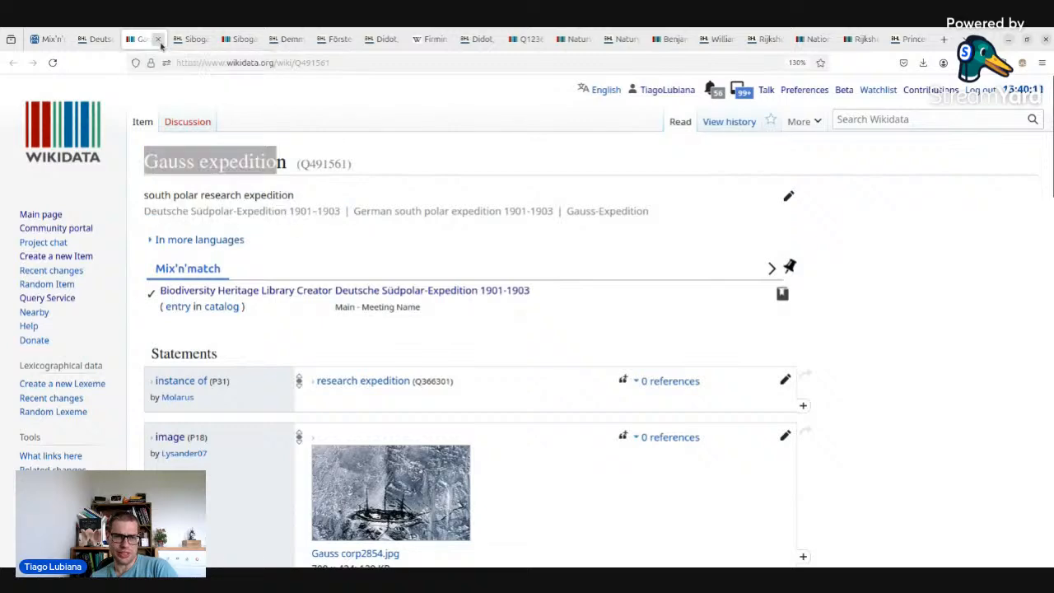
left_click(157, 39)
left_click(46, 39)
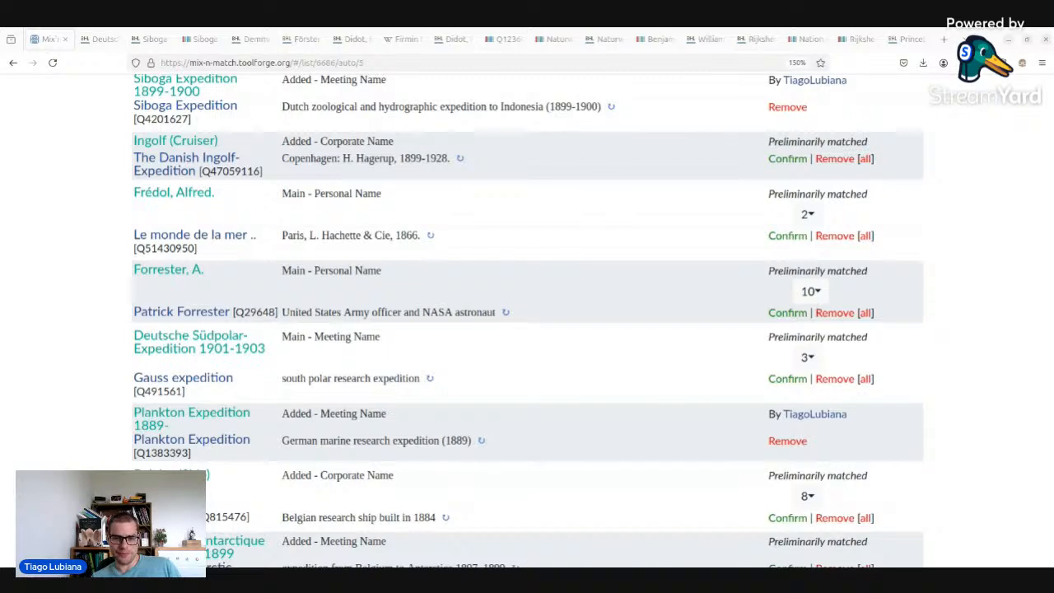
- Enlarge the Mix'n'match list to 160% and mark the National Shellfisheries Association entry's suggested candidates as none correct
scroll(293, 247, "down", 5)
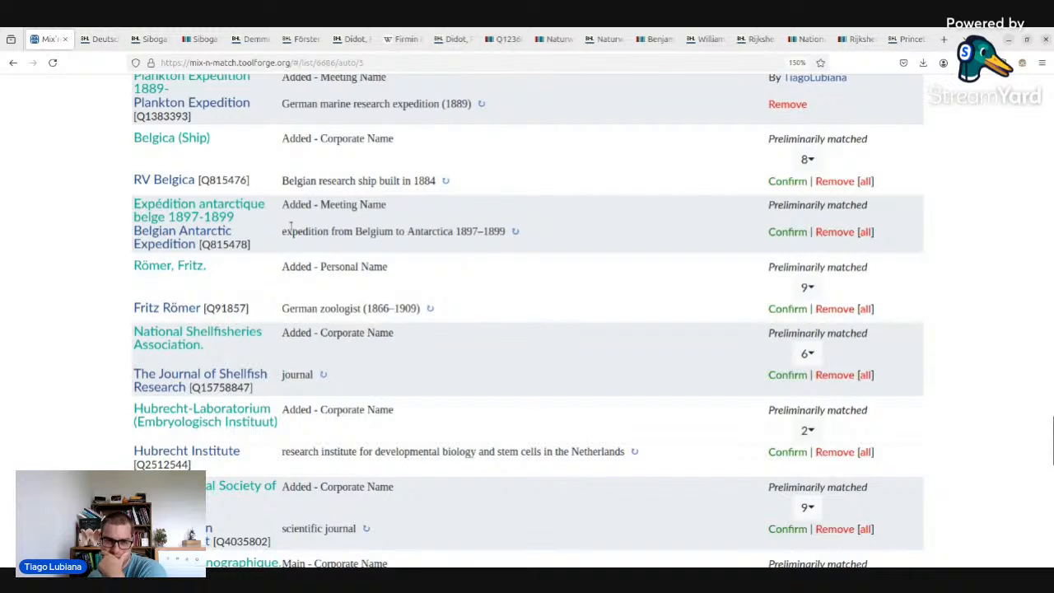
scroll(354, 278, "down", 2)
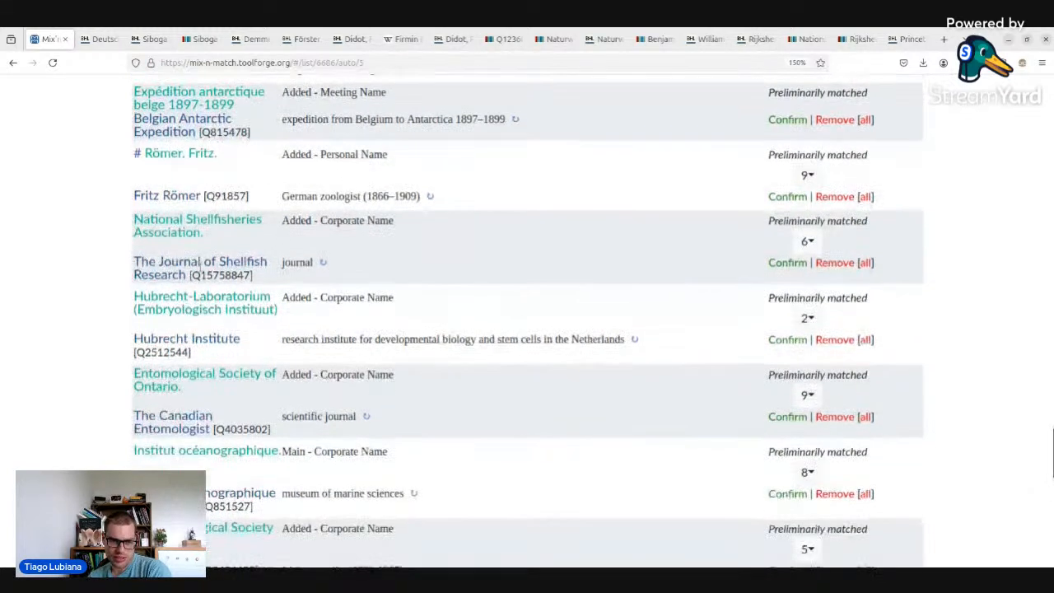
key("ctrl+plus")
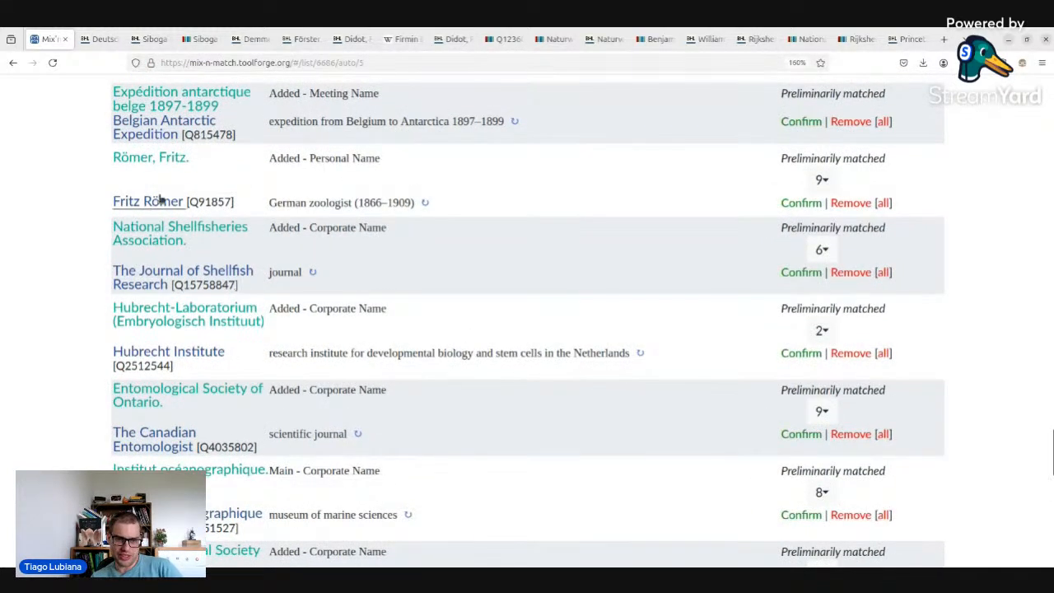
left_click(821, 248)
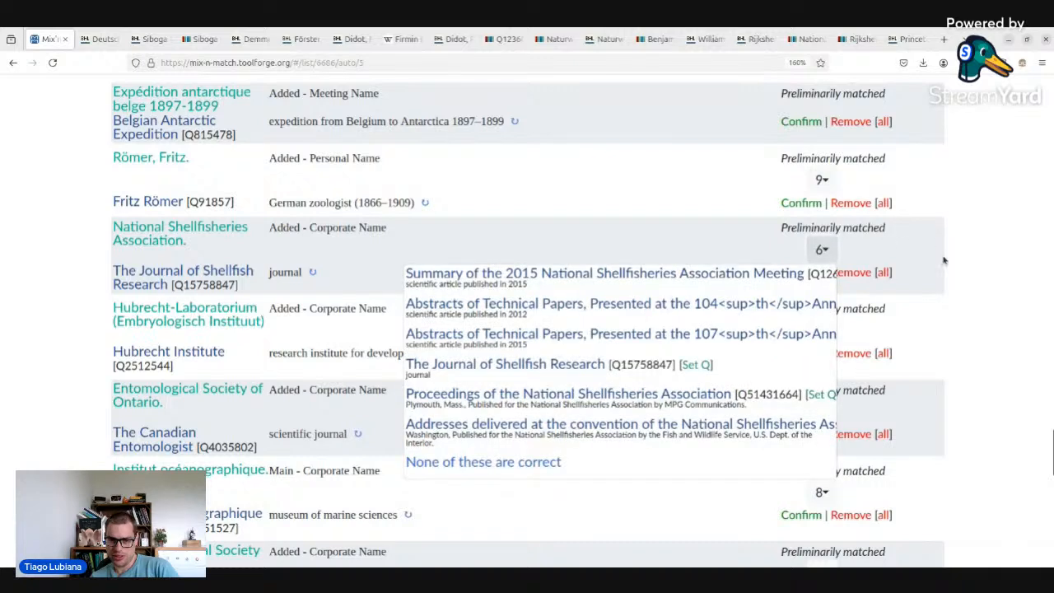
left_click_drag(944, 261, 520, 463)
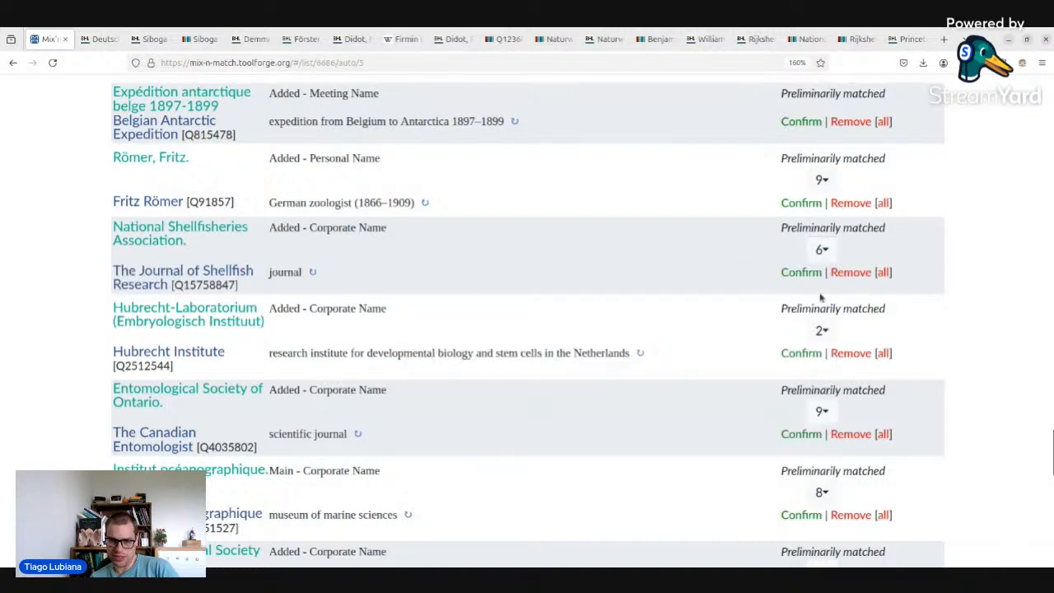
left_click(818, 249)
left_click(492, 466)
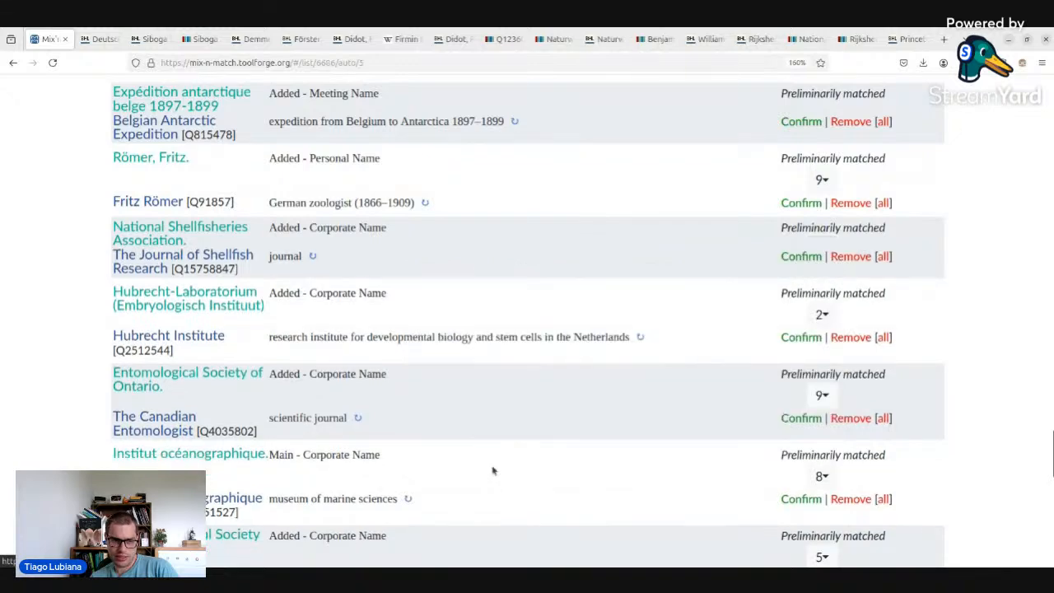
- Review the candidates for the Entomological Society of Ontario entry and mark none of them as correct
scroll(471, 391, "down", 3)
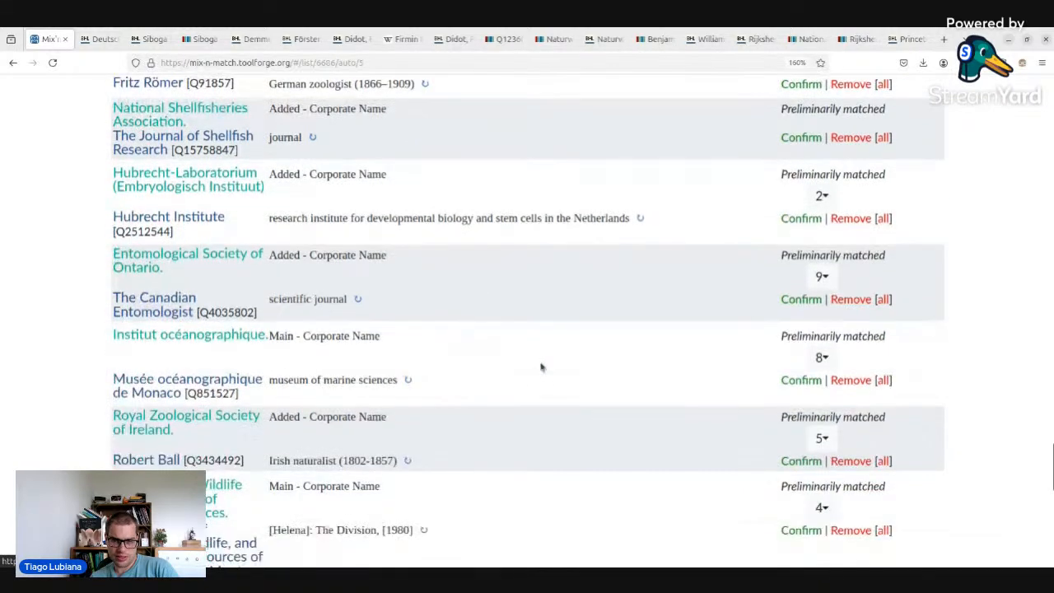
left_click(821, 278)
scroll(692, 309, "up", 3)
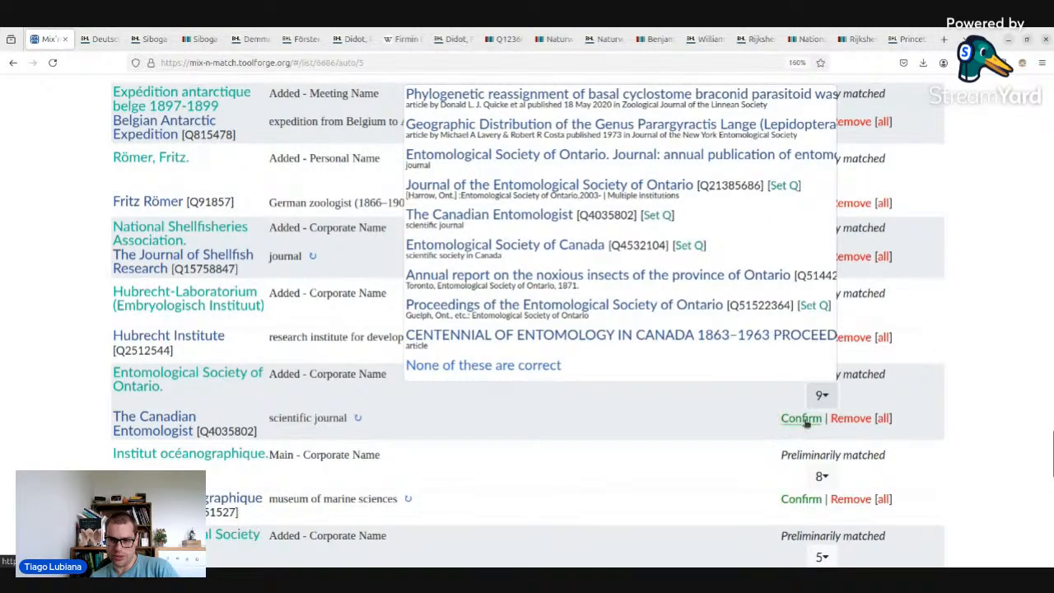
left_click(539, 369)
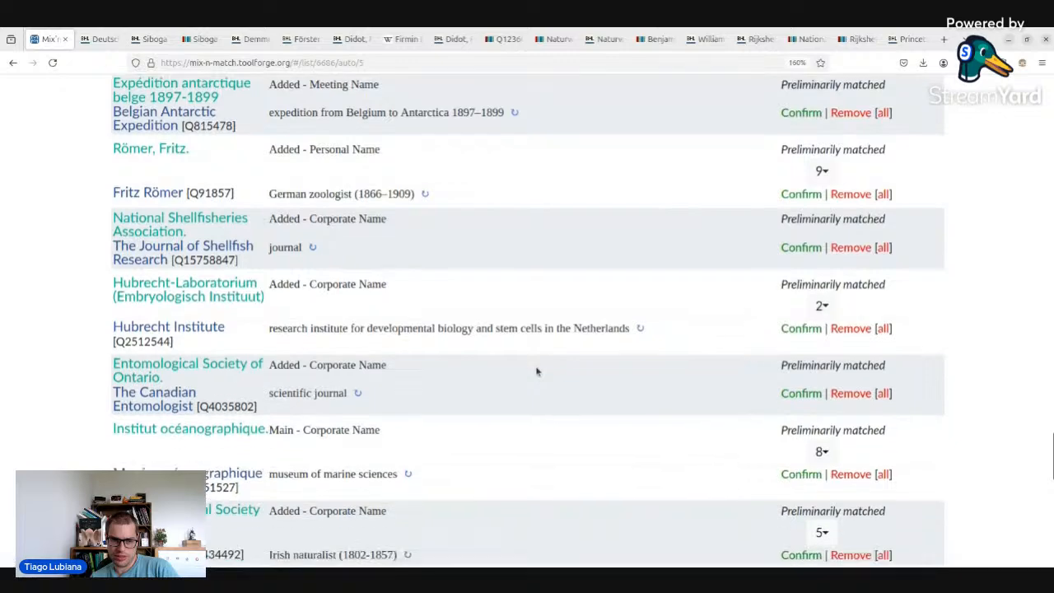
- Check the BHL creator page of the entry matched to the Swedish zoologist Q557375 and confirm that match in the list
scroll(534, 371, "down", 10)
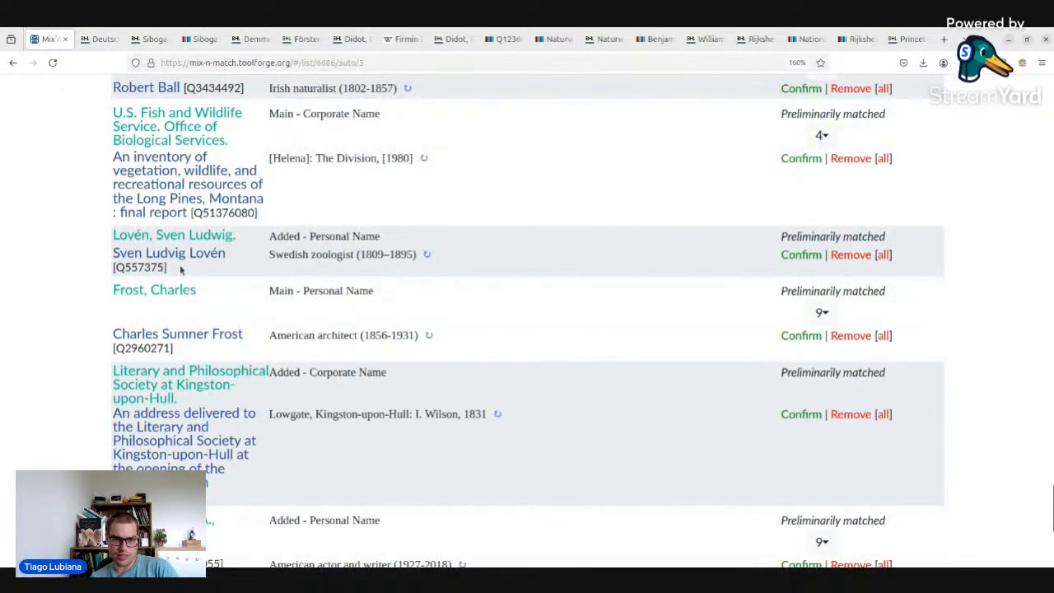
middle_click(176, 240)
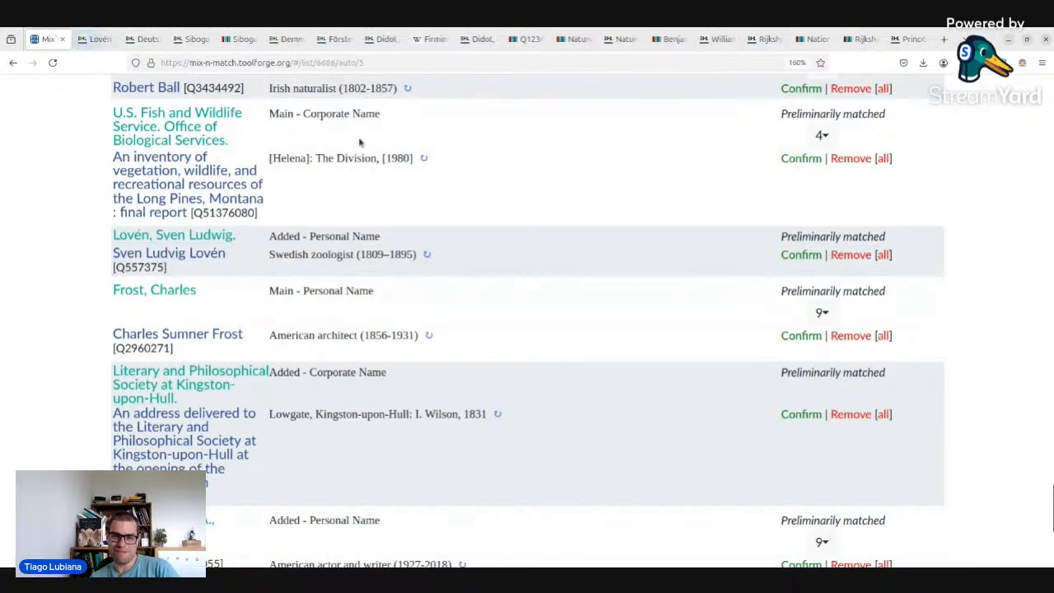
left_click(90, 43)
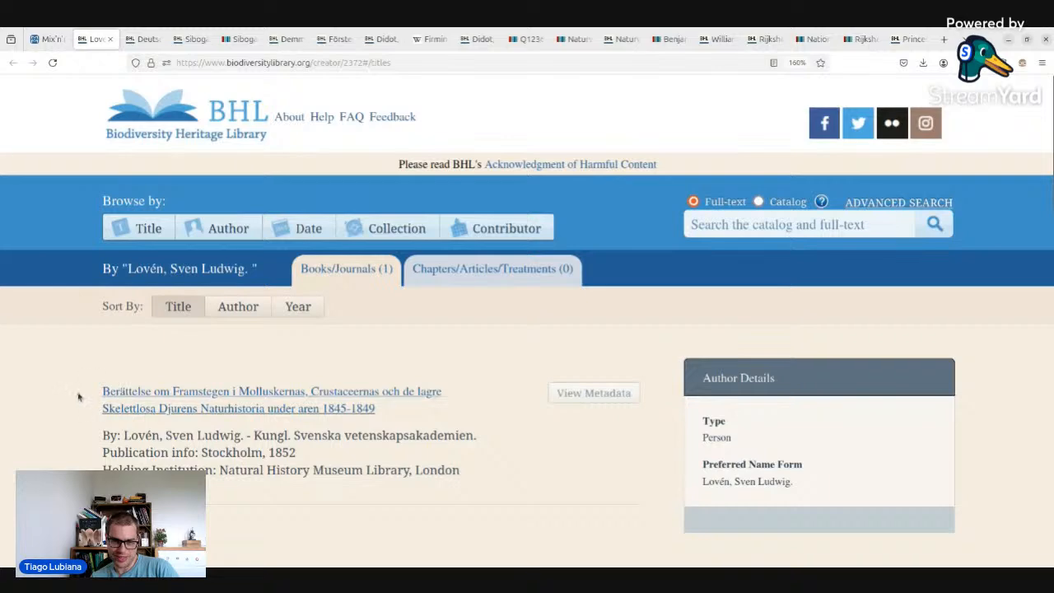
left_click(47, 38)
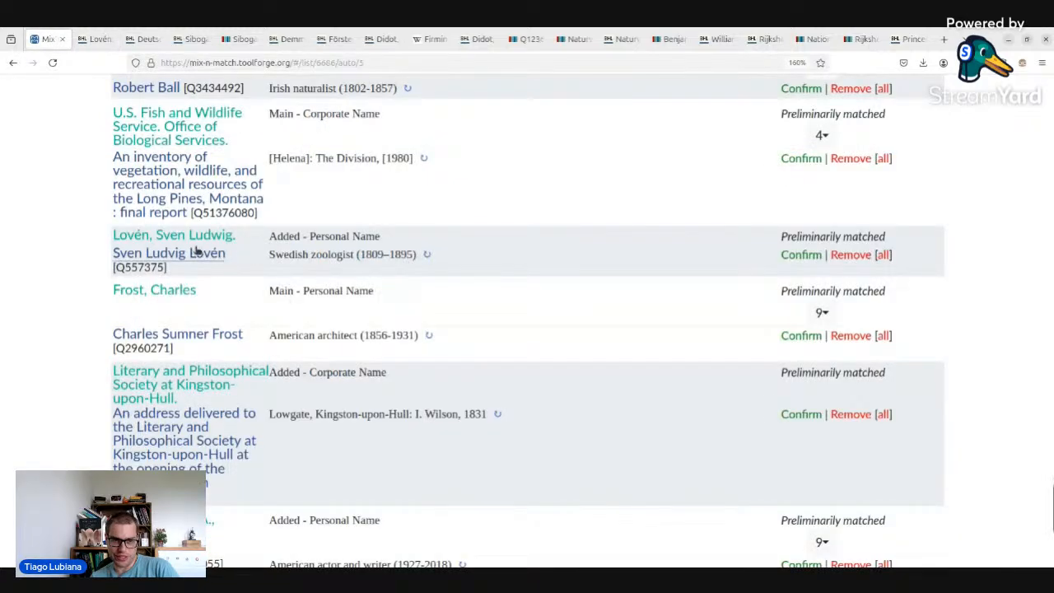
left_click(802, 254)
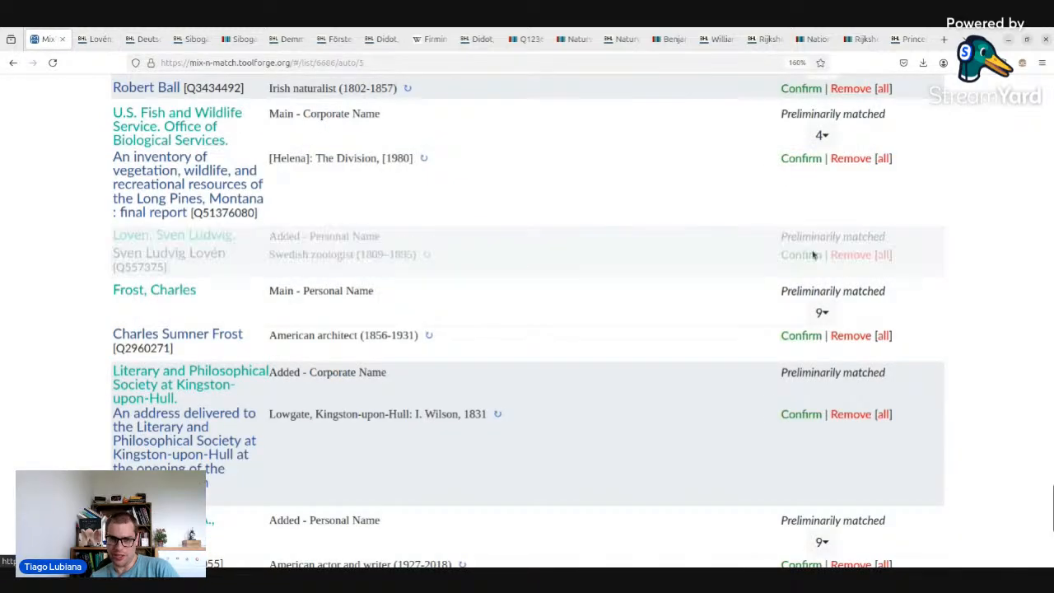
scroll(595, 273, "down", 1)
scroll(595, 273, "down", 3)
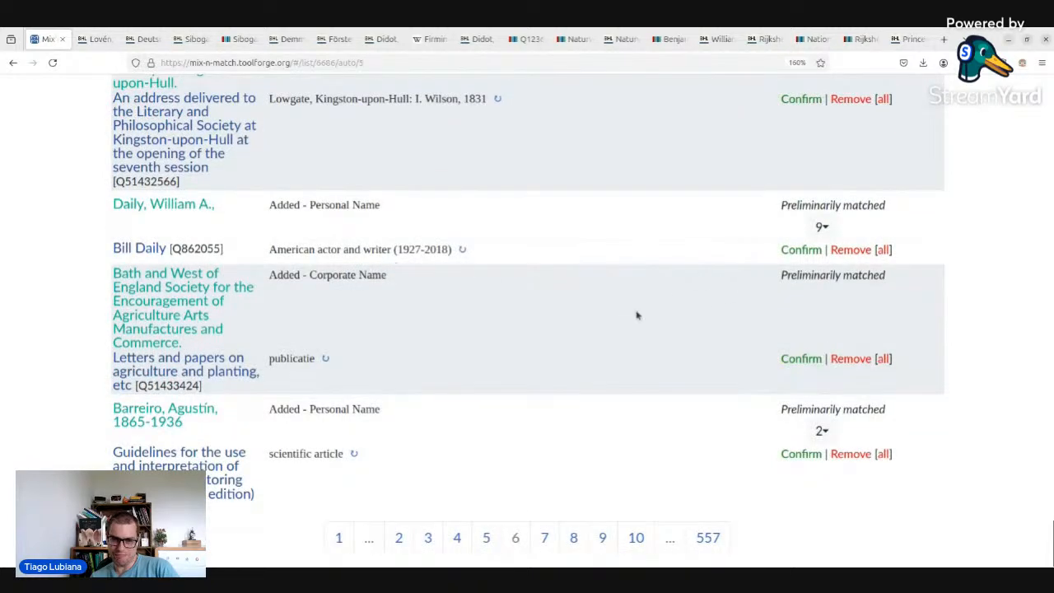
- Go to page 10 of the list and check the BHL creator page of the entry matched to the French paleontologist Q3168081
left_click(636, 539)
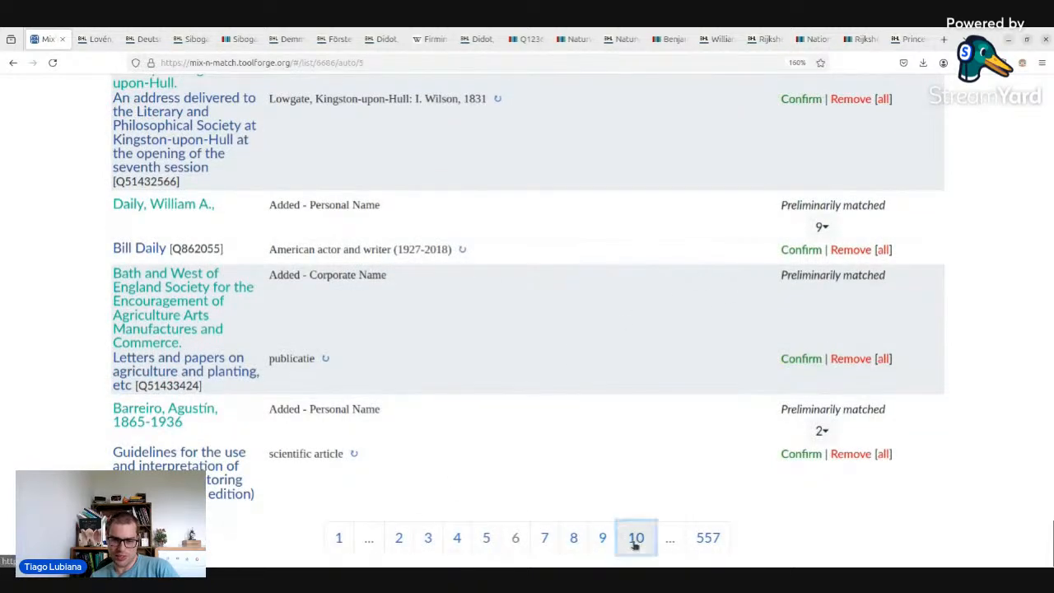
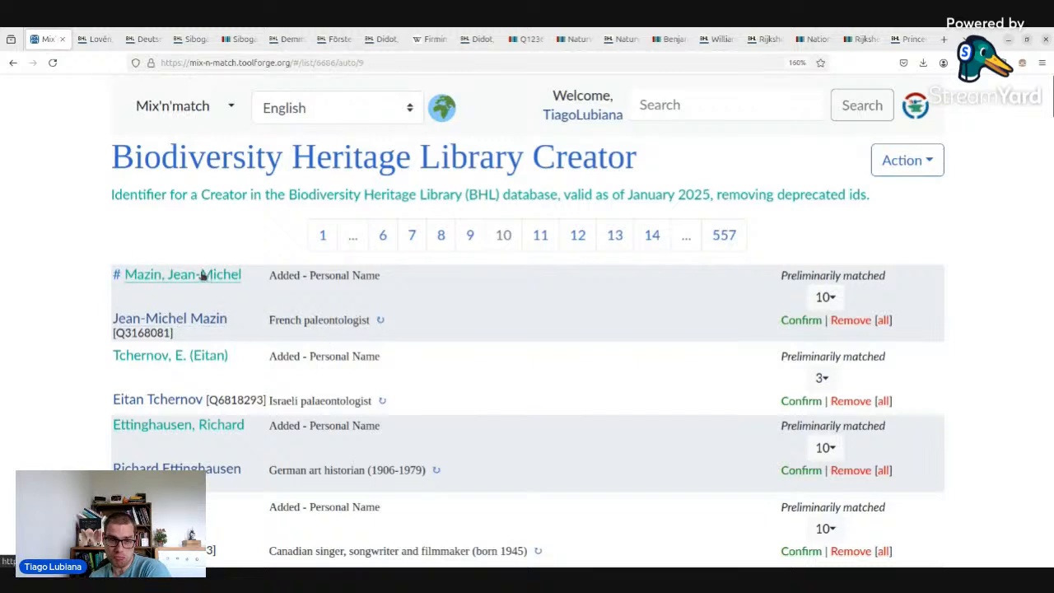
middle_click(202, 275)
left_click(90, 41)
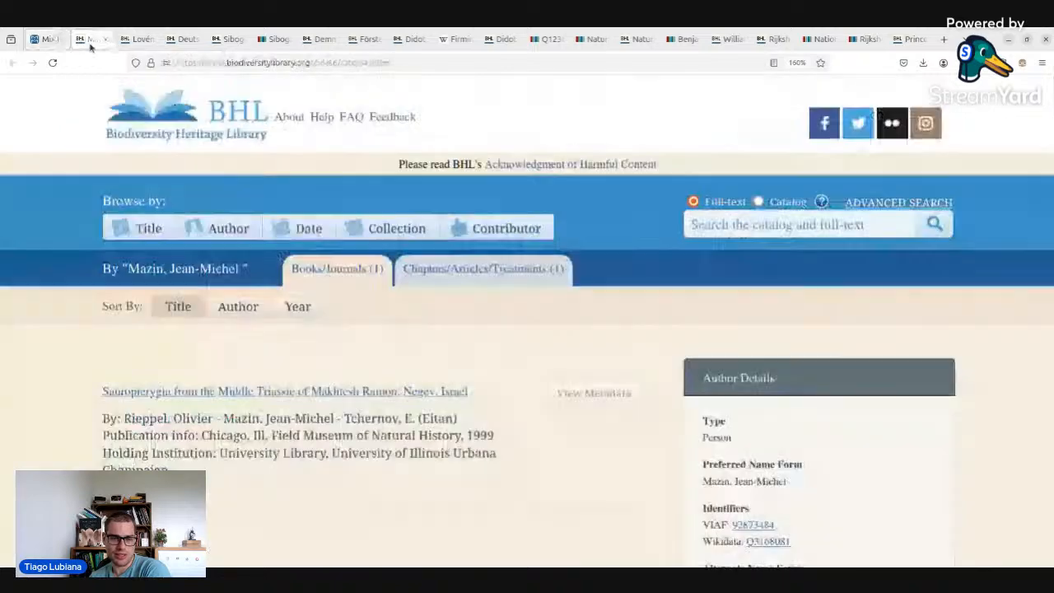
left_click_drag(85, 393, 436, 393)
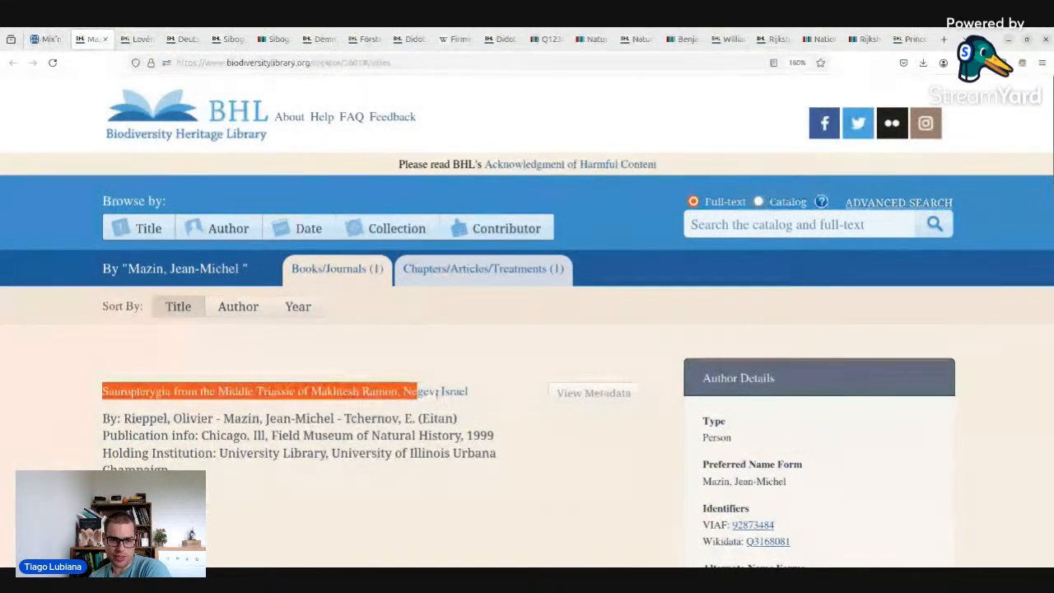
left_click(475, 397)
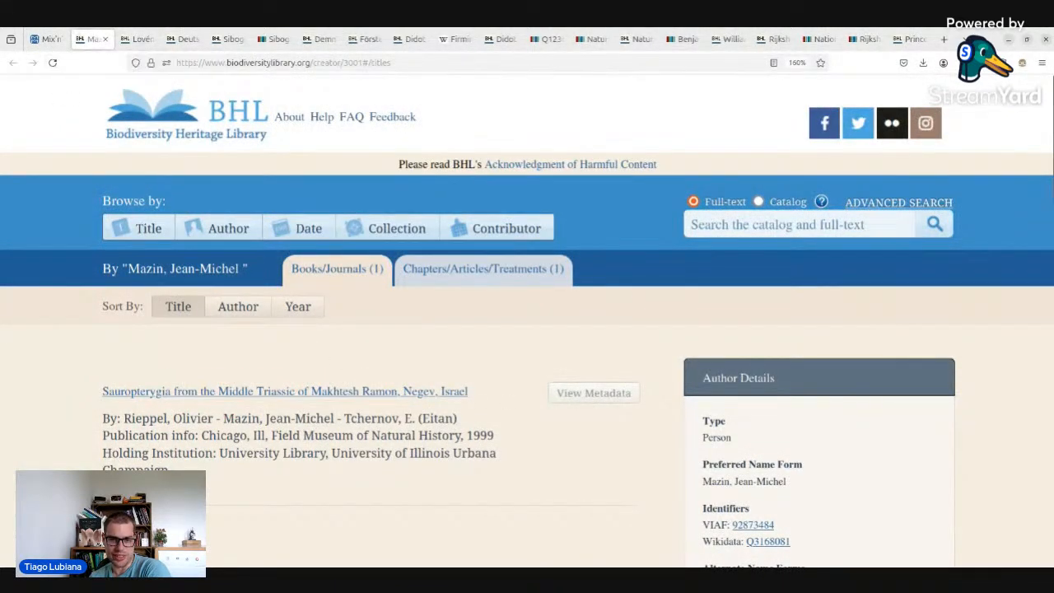
left_click(46, 39)
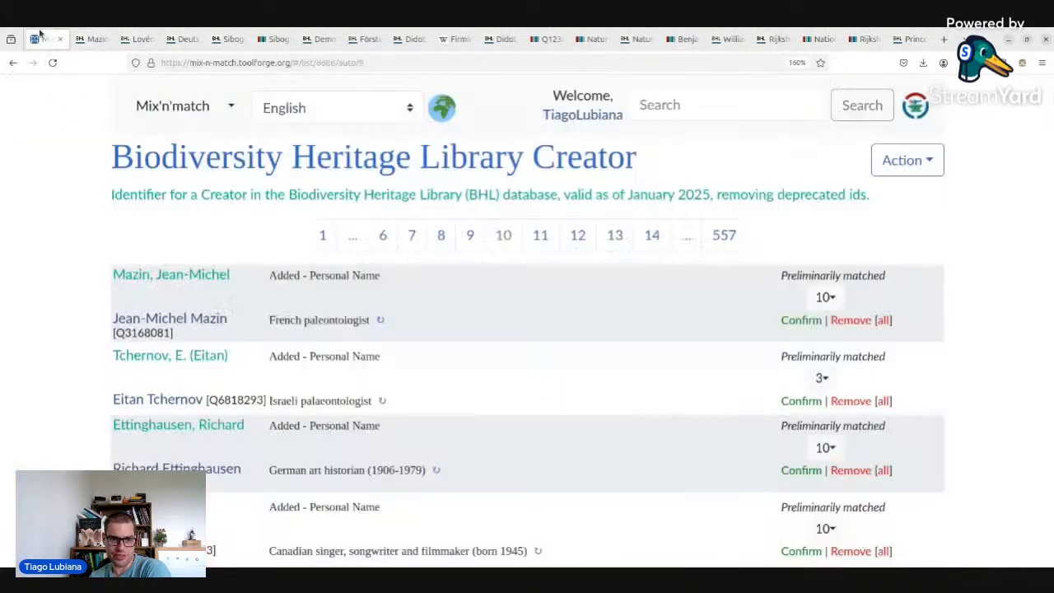
- Review the candidates for the entry matched to the French paleontologist Q3168081 and confirm that match
double_click(334, 319)
left_click(823, 297)
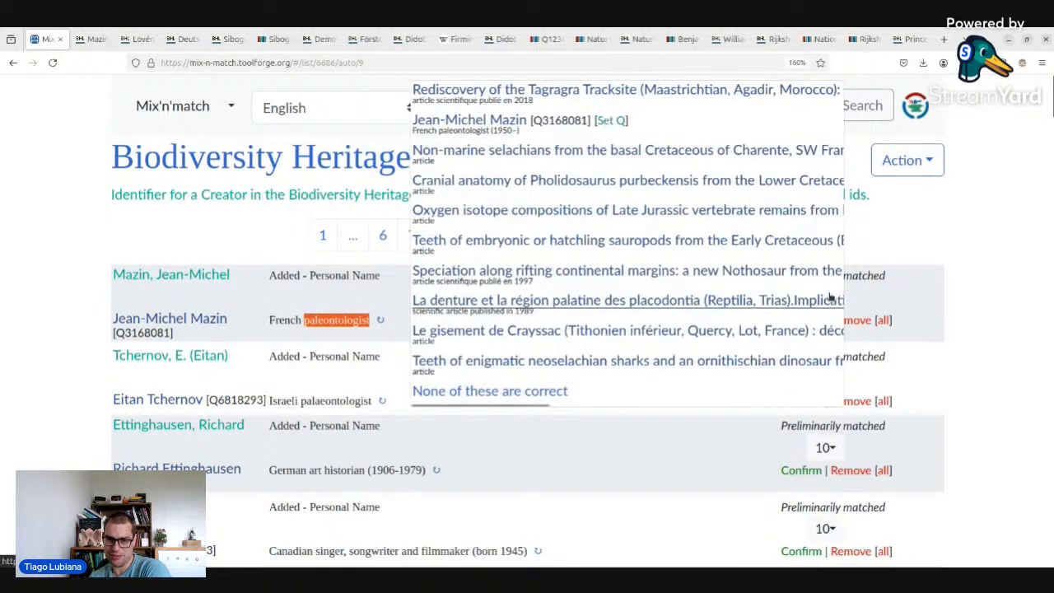
left_click(985, 290)
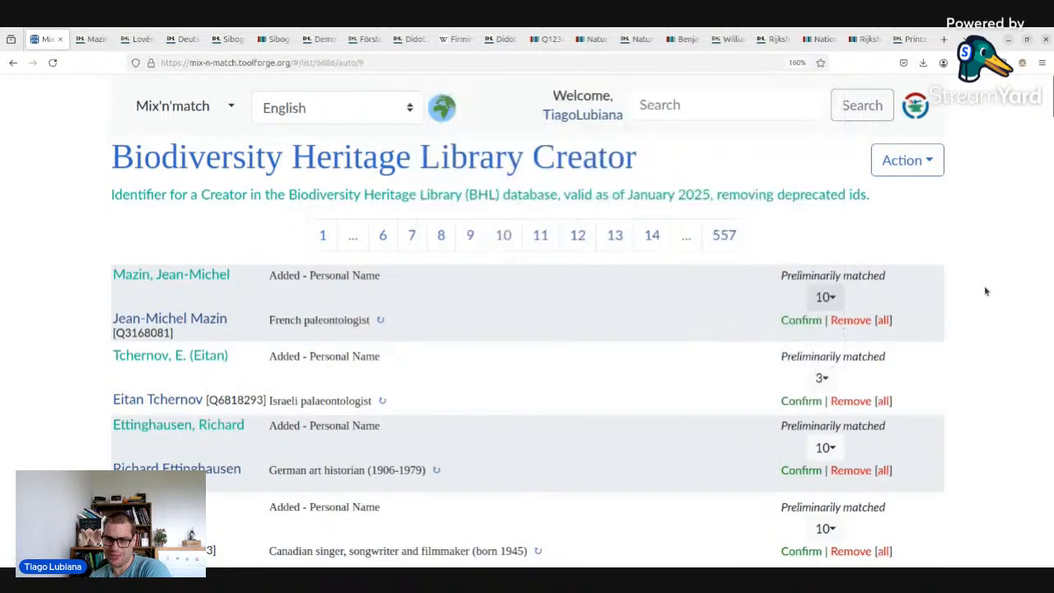
left_click(823, 297)
left_click(924, 252)
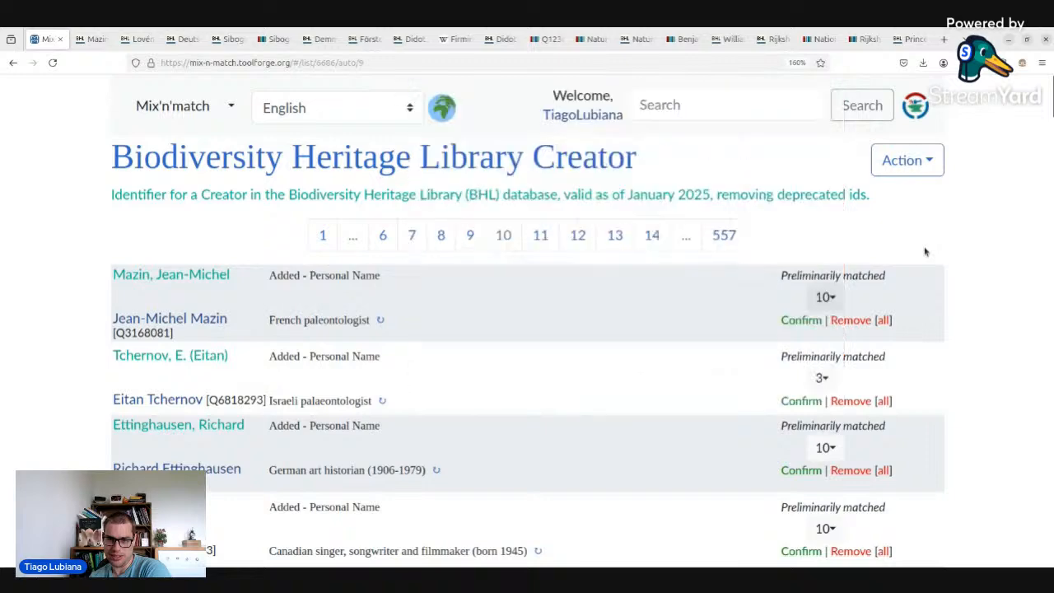
left_click(810, 322)
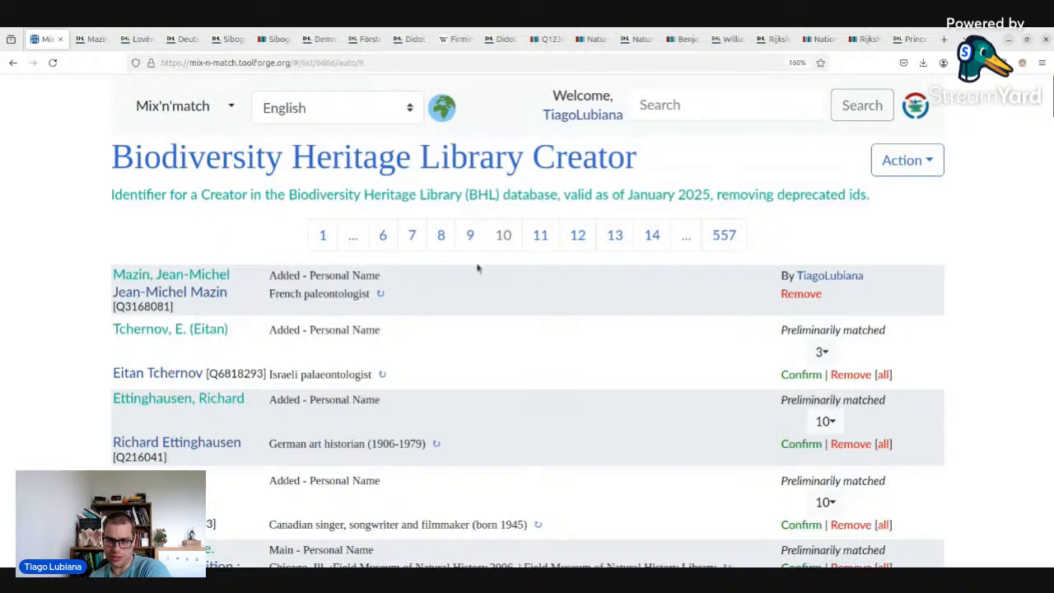
- Check the BHL creator page and candidates of the entry matched to the Israeli palaeontologist Q6818293 and confirm the match
left_click(190, 331)
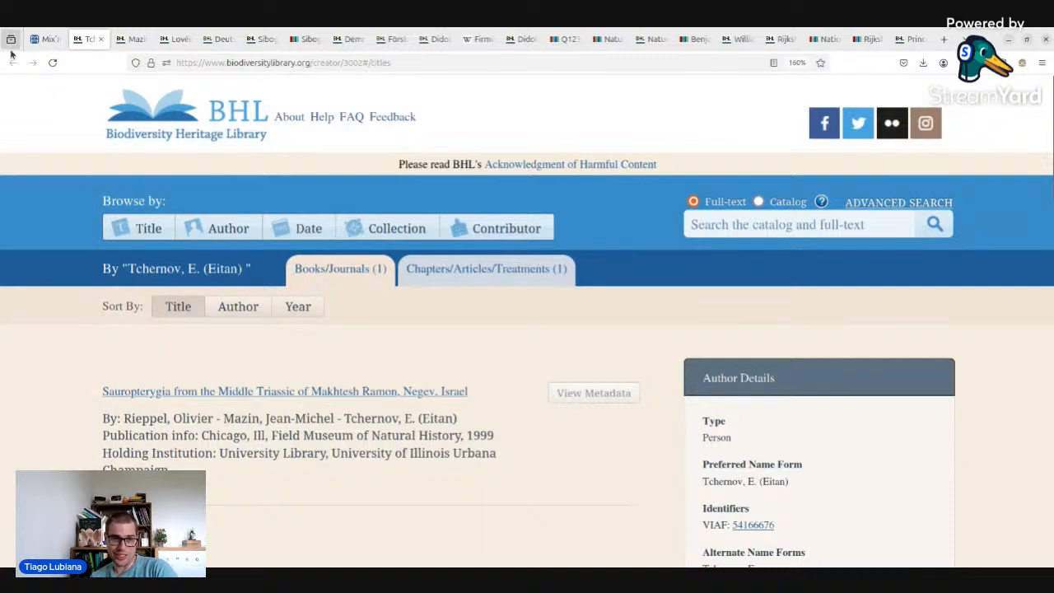
left_click(46, 39)
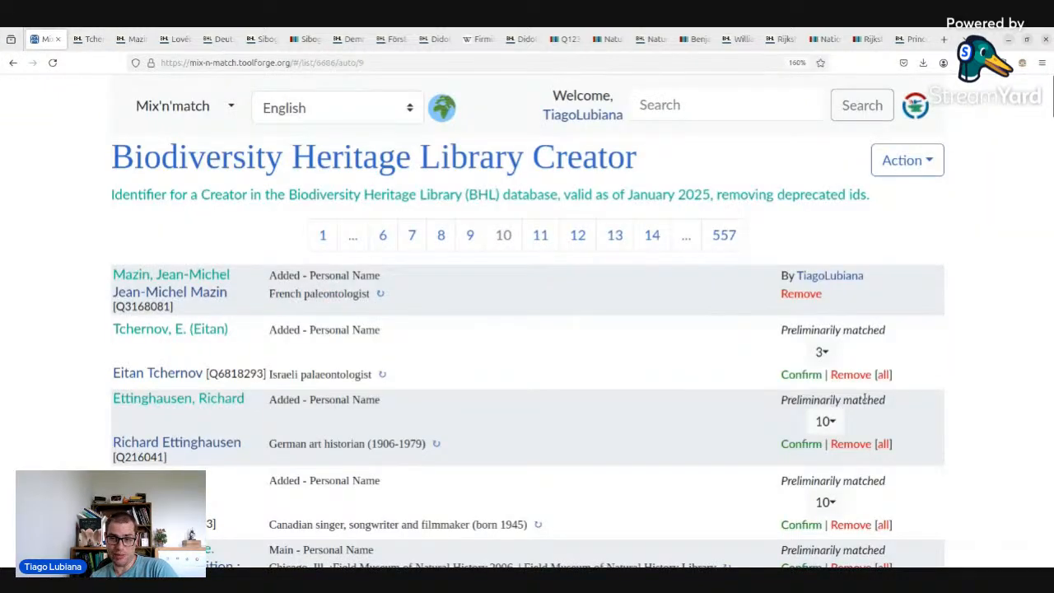
left_click(821, 352)
left_click(821, 352)
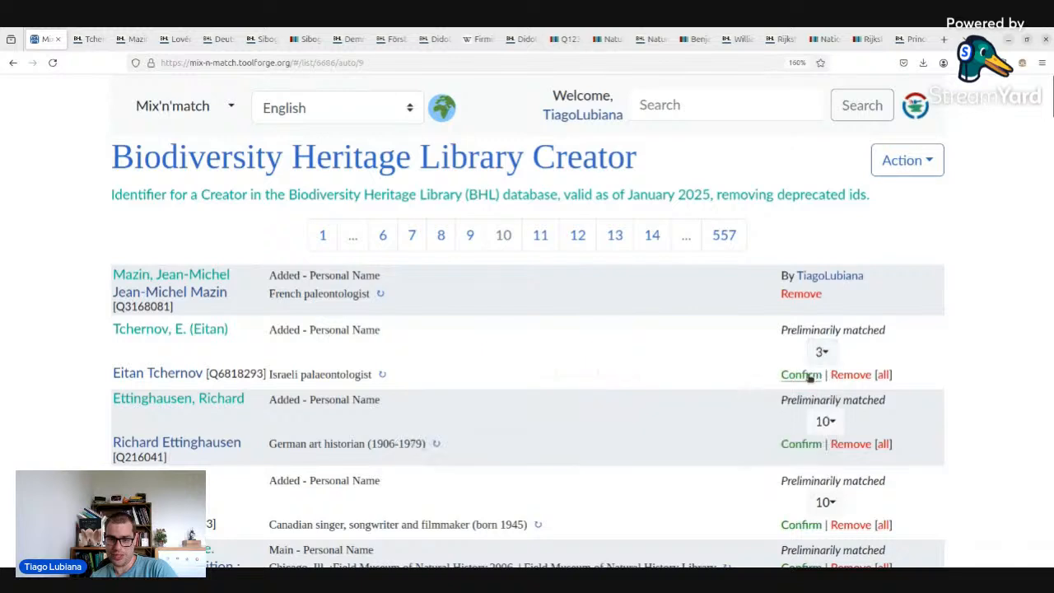
left_click(810, 376)
- Check the BHL creator page and candidates of the entry matched to the German art historian Q216041 and confirm the match
scroll(589, 367, "down", 1)
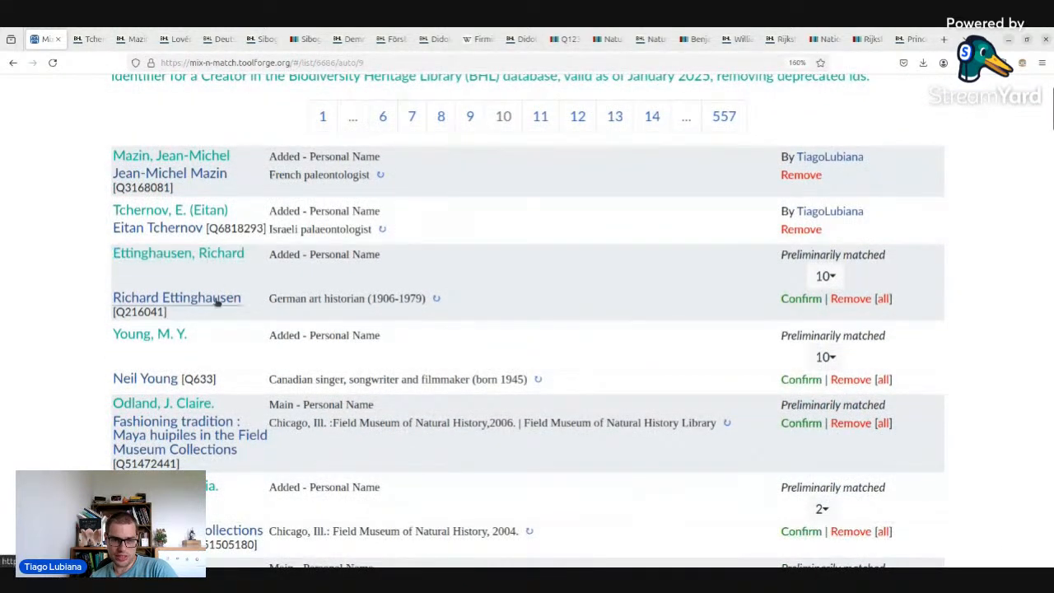
middle_click(183, 255)
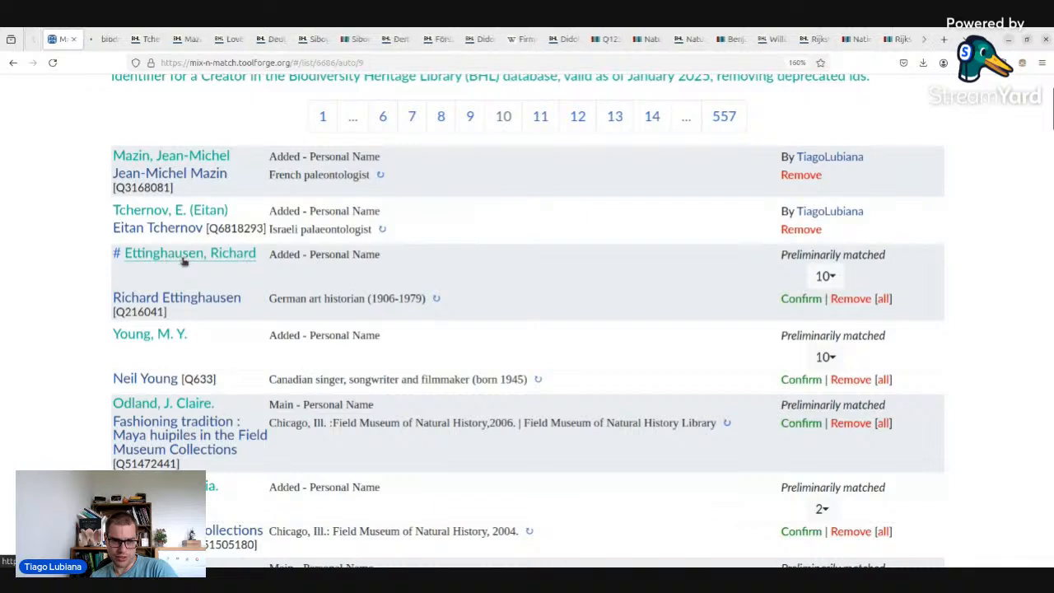
left_click(99, 43)
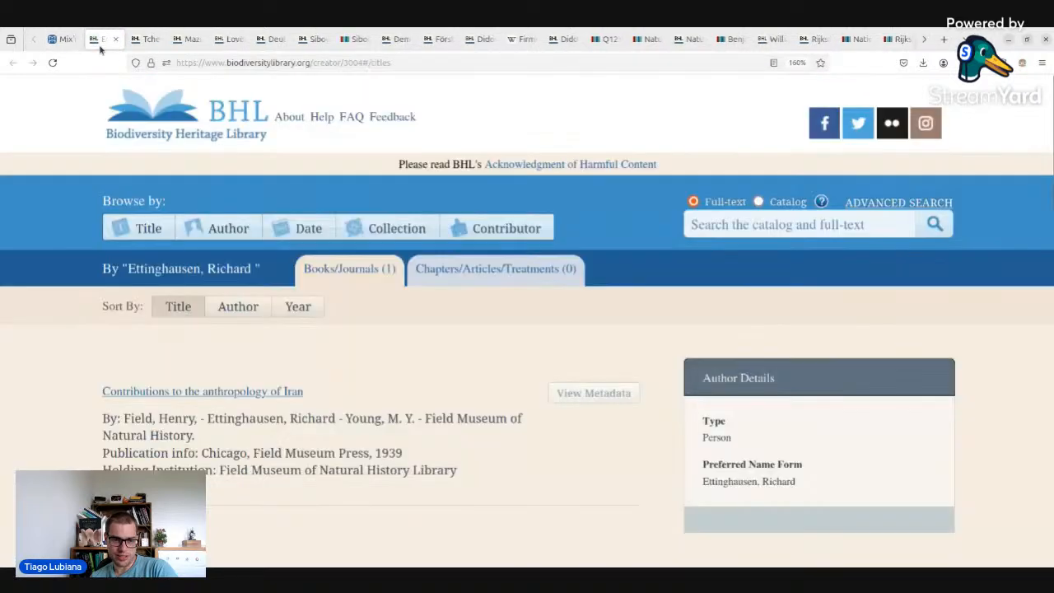
triple_click(145, 394)
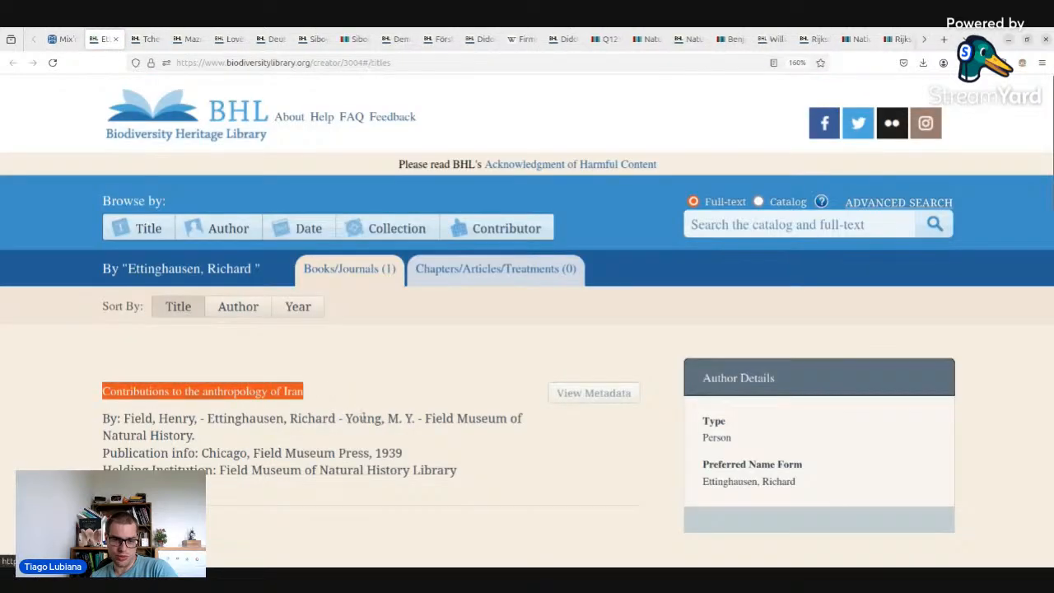
left_click(252, 418)
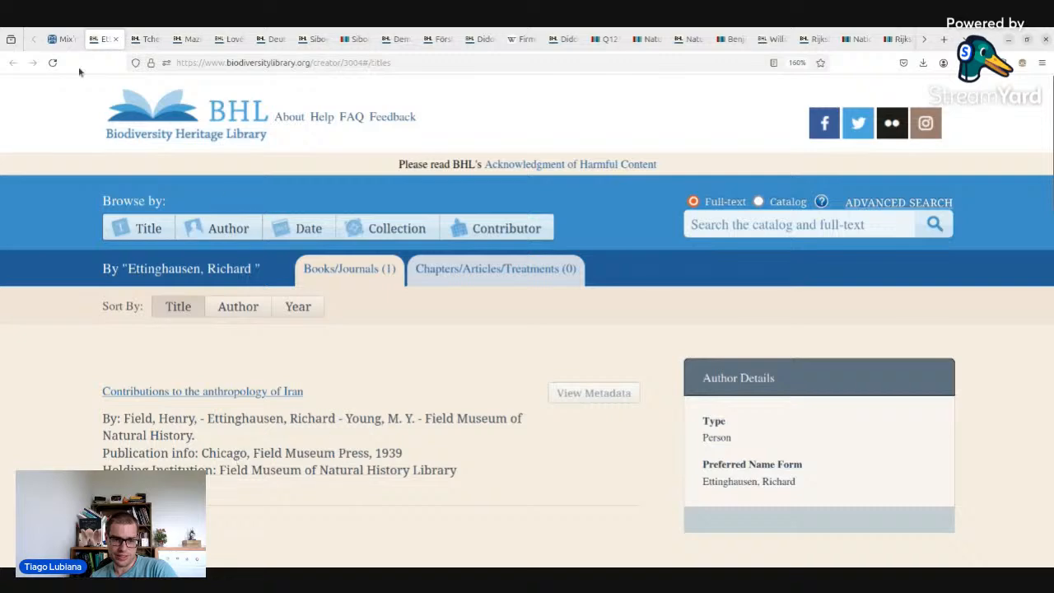
left_click(62, 39)
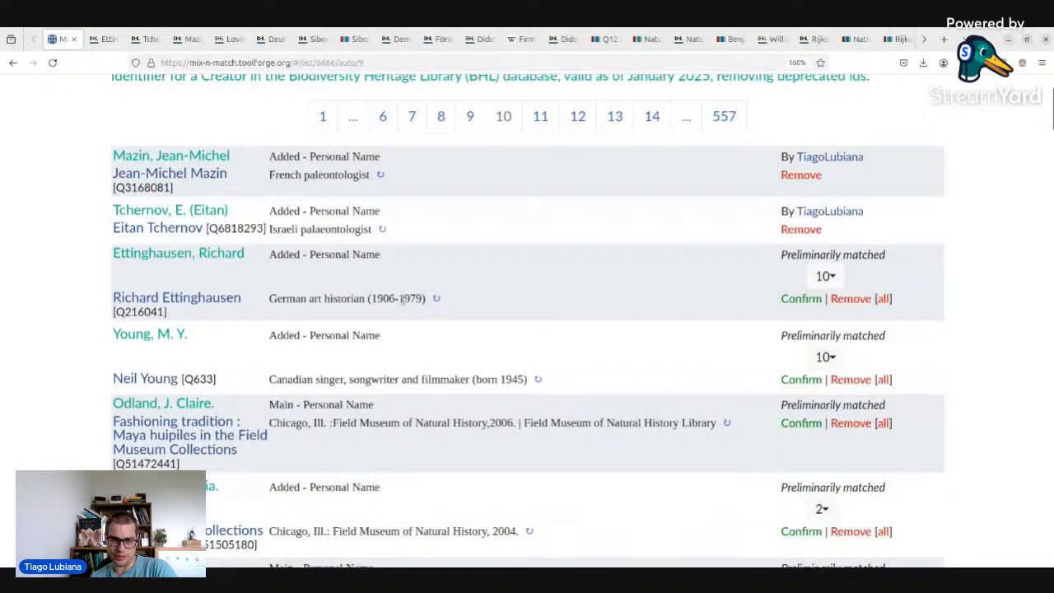
left_click(824, 276)
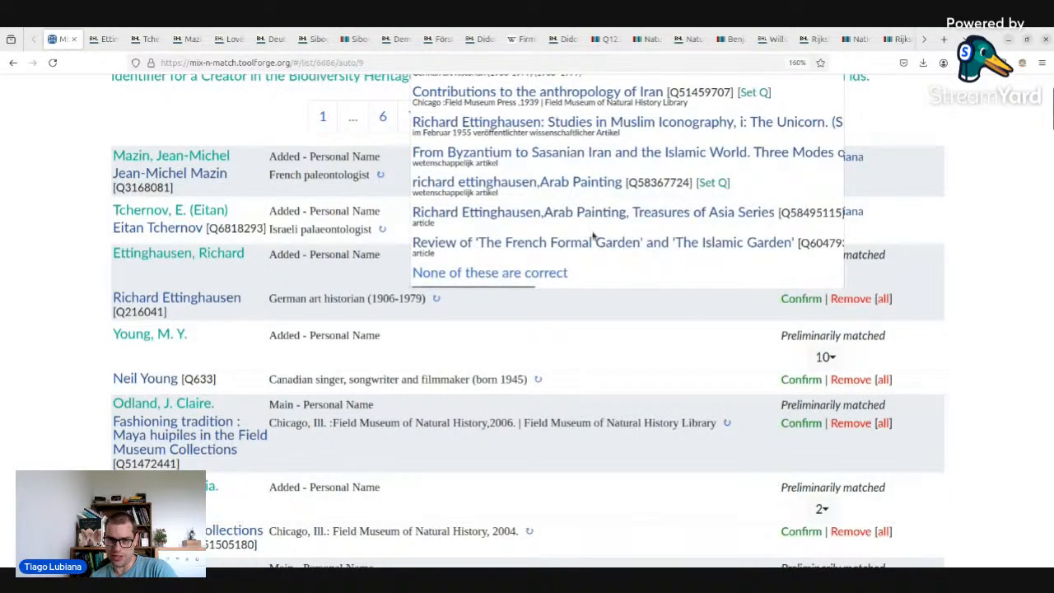
left_click(810, 303)
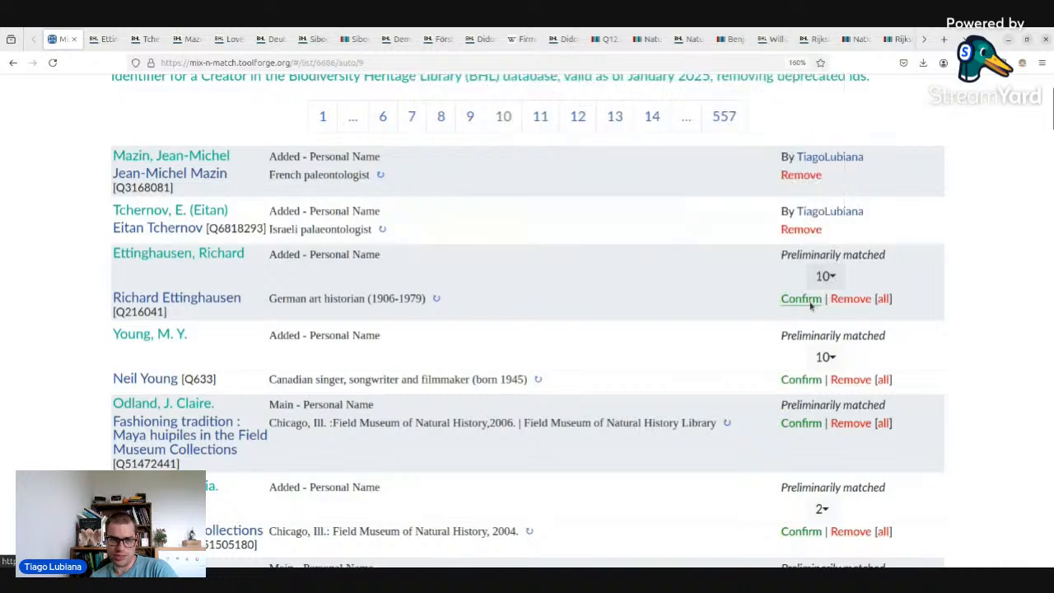
left_click(801, 298)
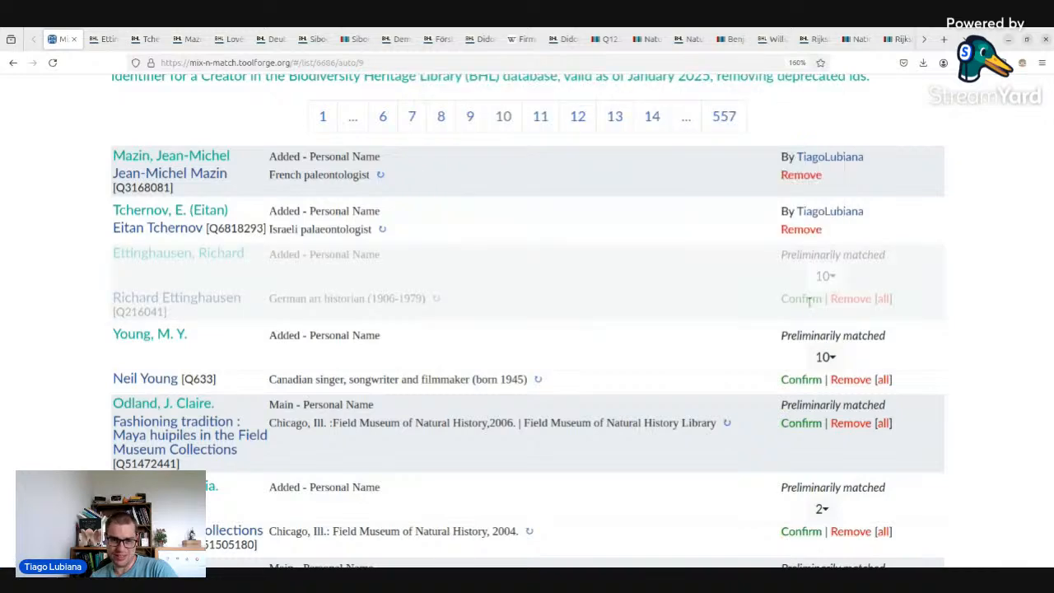
- Review the candidates for the entry matched to the Canadian singer Q633 and mark none of them as correct
left_click(821, 331)
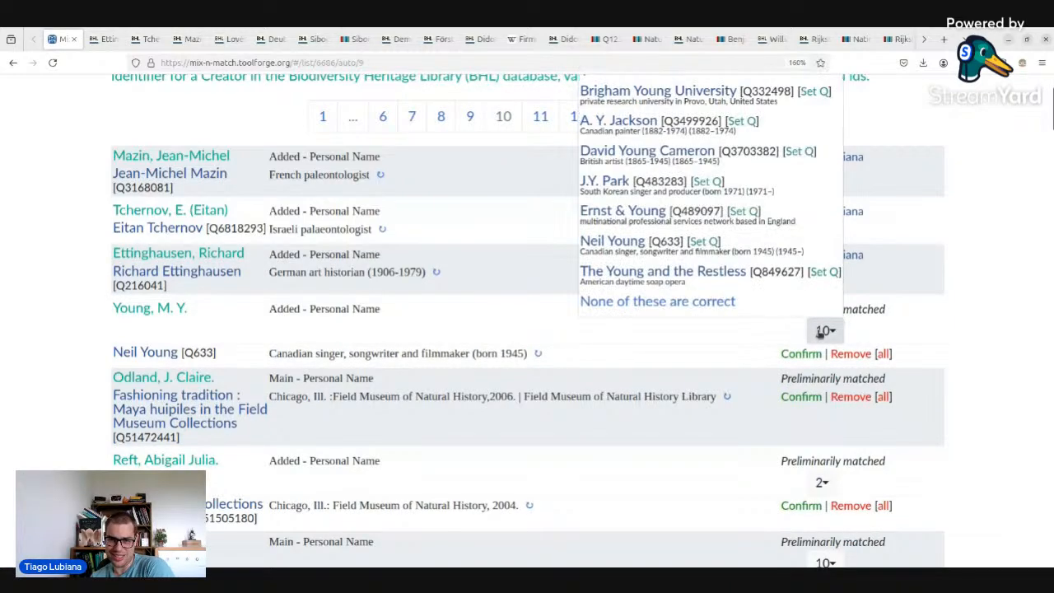
scroll(726, 255, "up", 3)
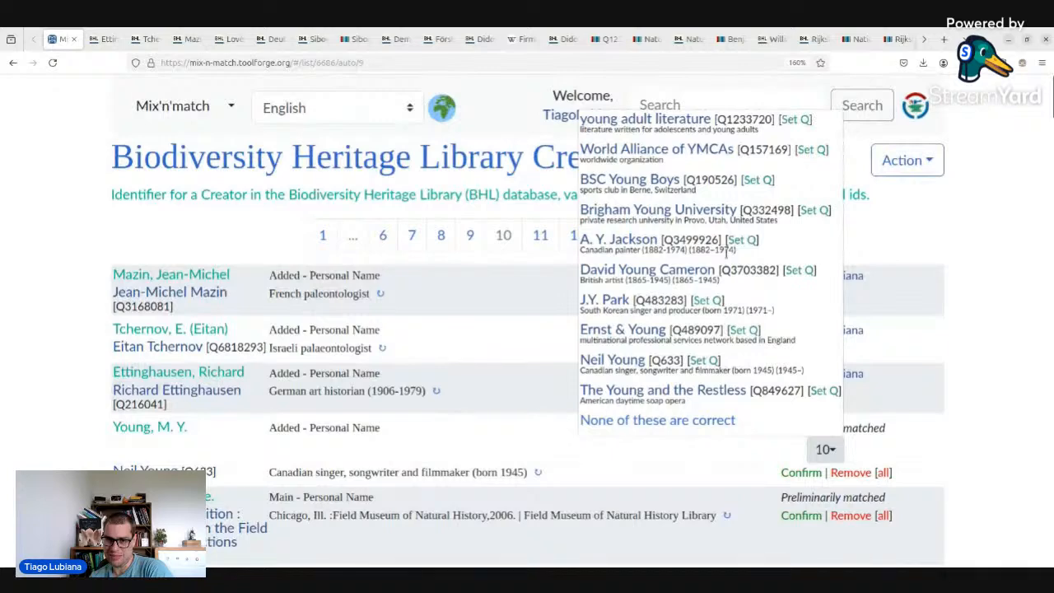
left_click(492, 434)
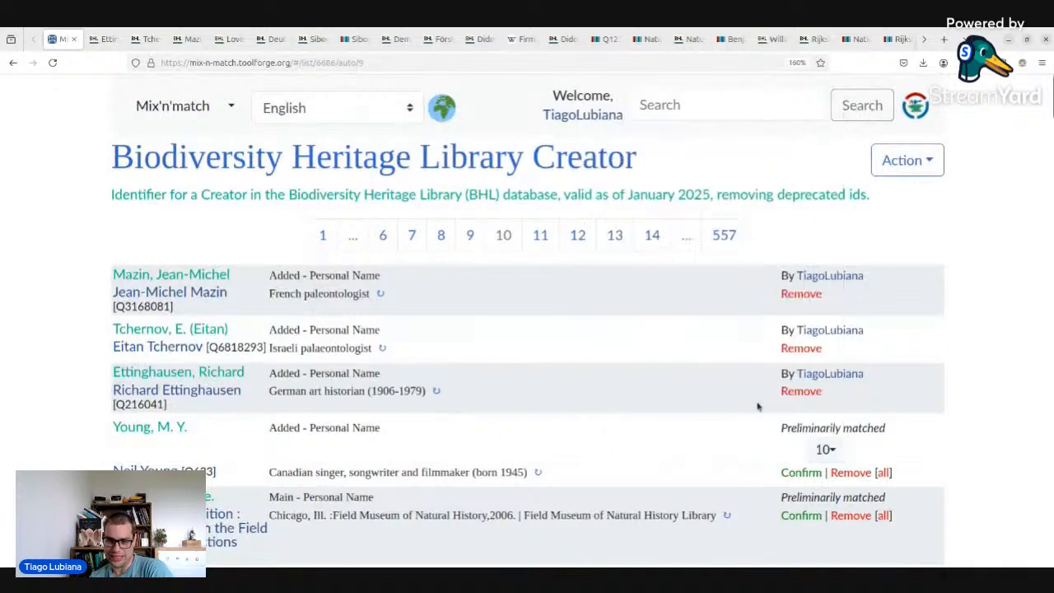
left_click(823, 448)
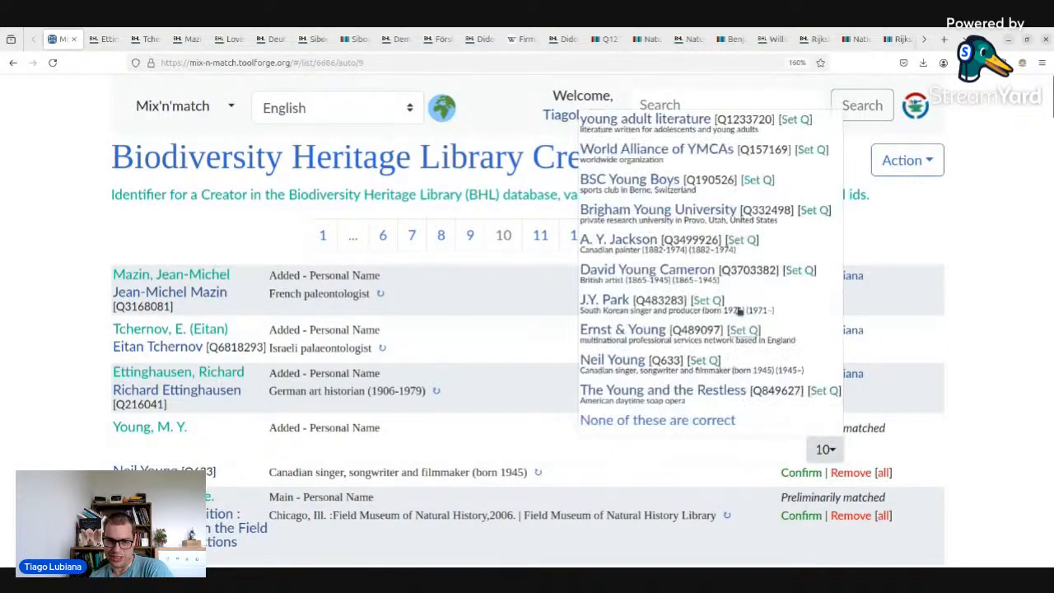
left_click(634, 421)
- Remove the preliminary matches to the Maya huipiles publication Q51472441 and to the Canadian singer Q633 from their entries
scroll(617, 409, "down", 3)
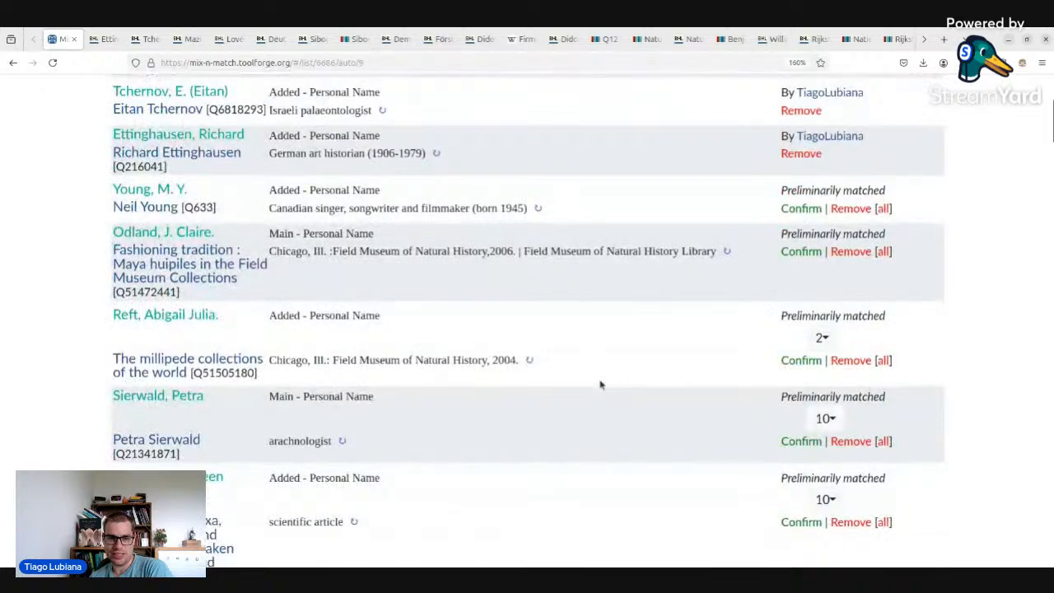
left_click(856, 253)
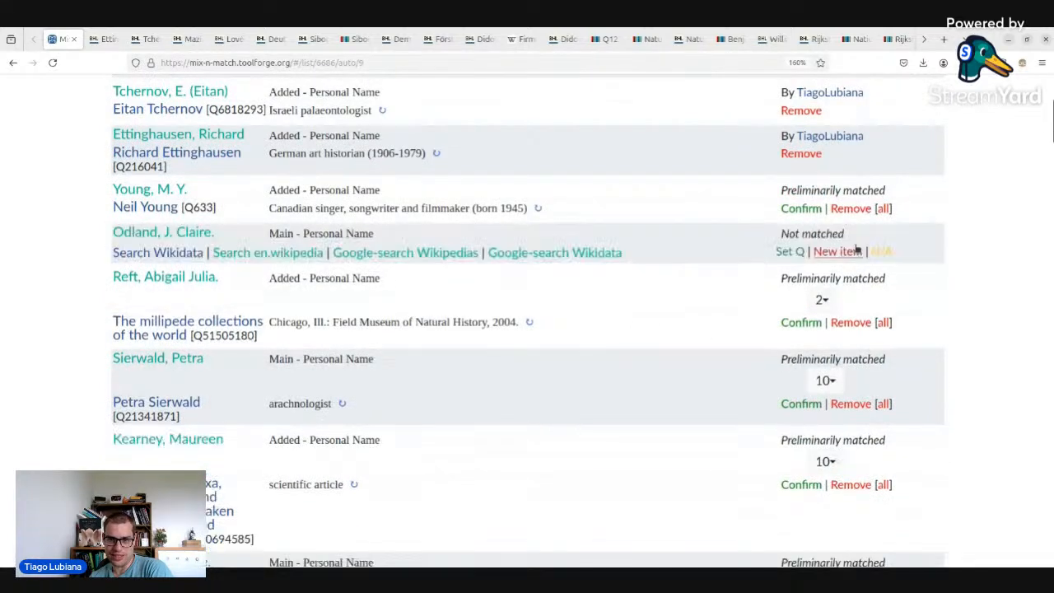
left_click(852, 208)
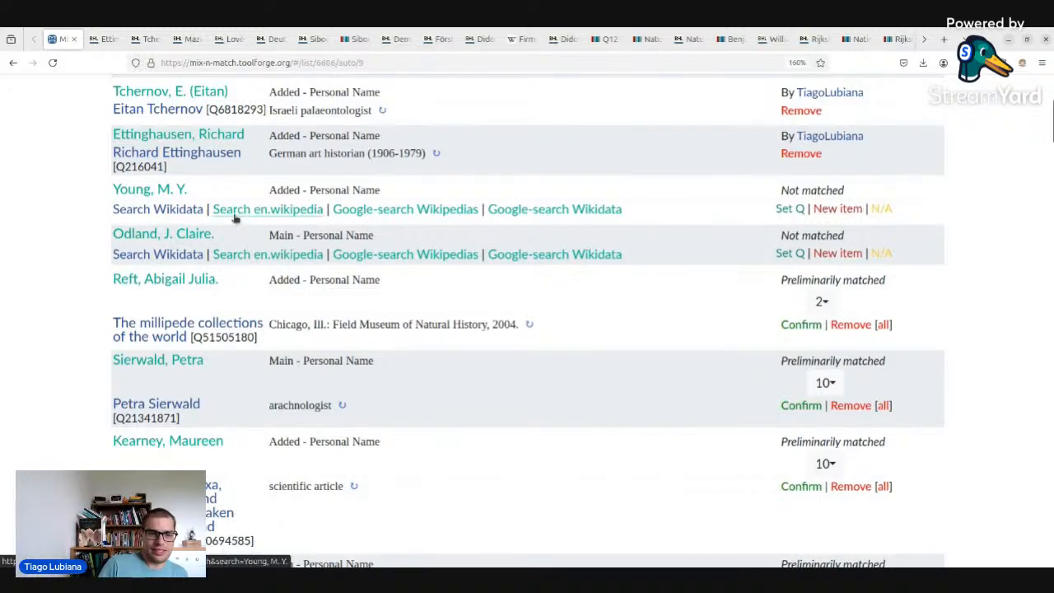
- Set the marine biologist candidate Q89679196 as the match for the entry preliminarily matched to "The millipede collections of the world"
left_click(820, 301)
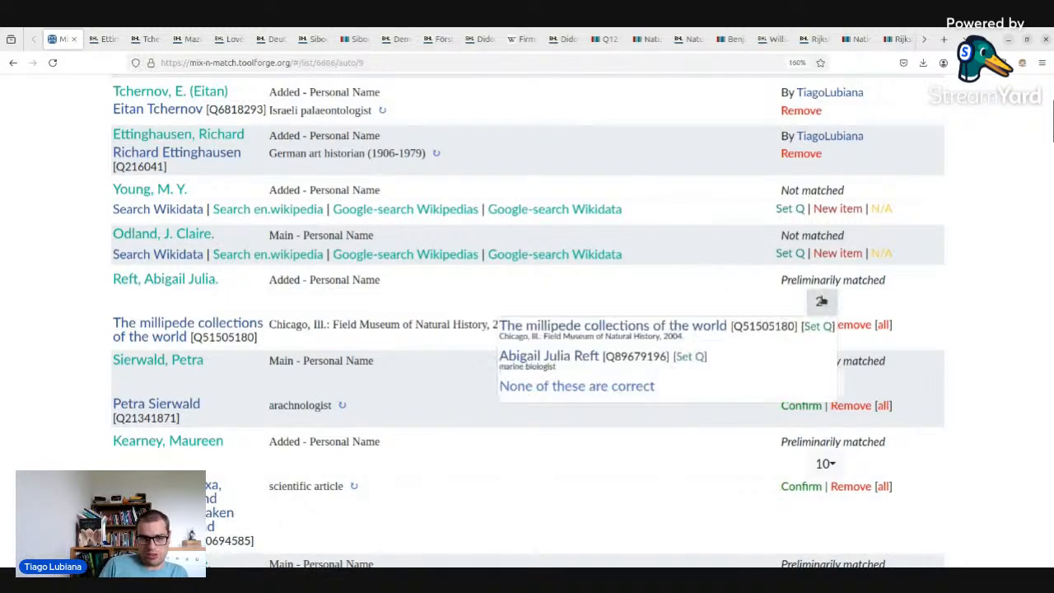
left_click(690, 356)
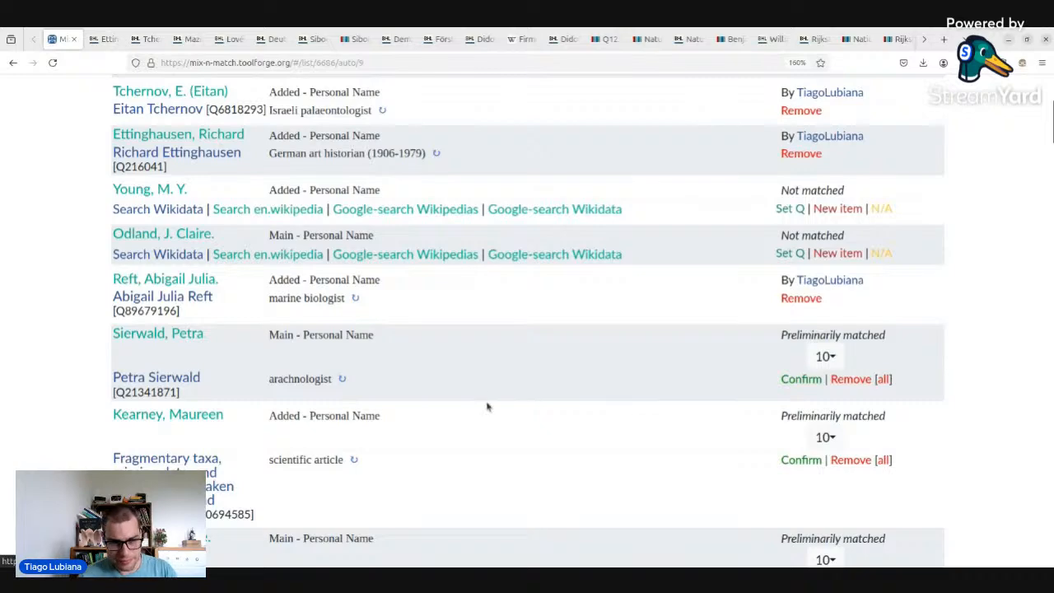
- Check the BHL creator page and candidates of the entry matched to the arachnologist Q21341871 and confirm the match
middle_click(198, 332)
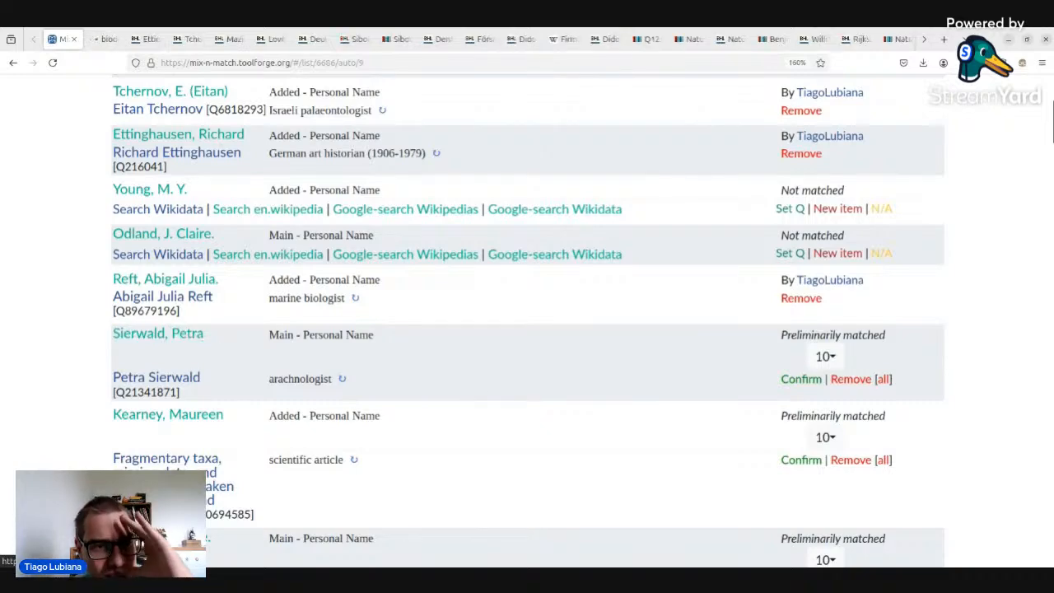
left_click(105, 40)
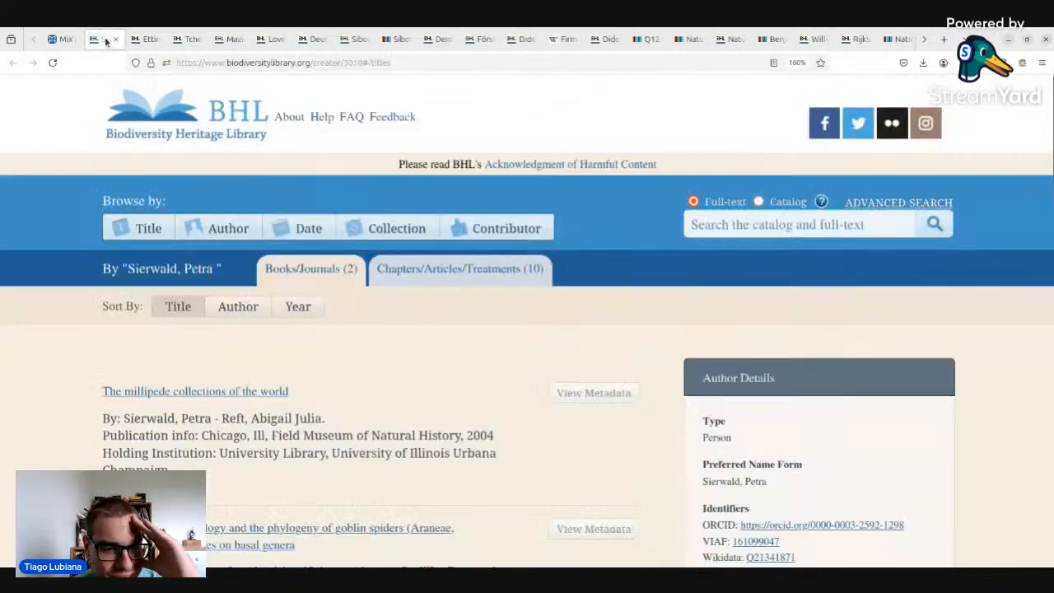
left_click(62, 39)
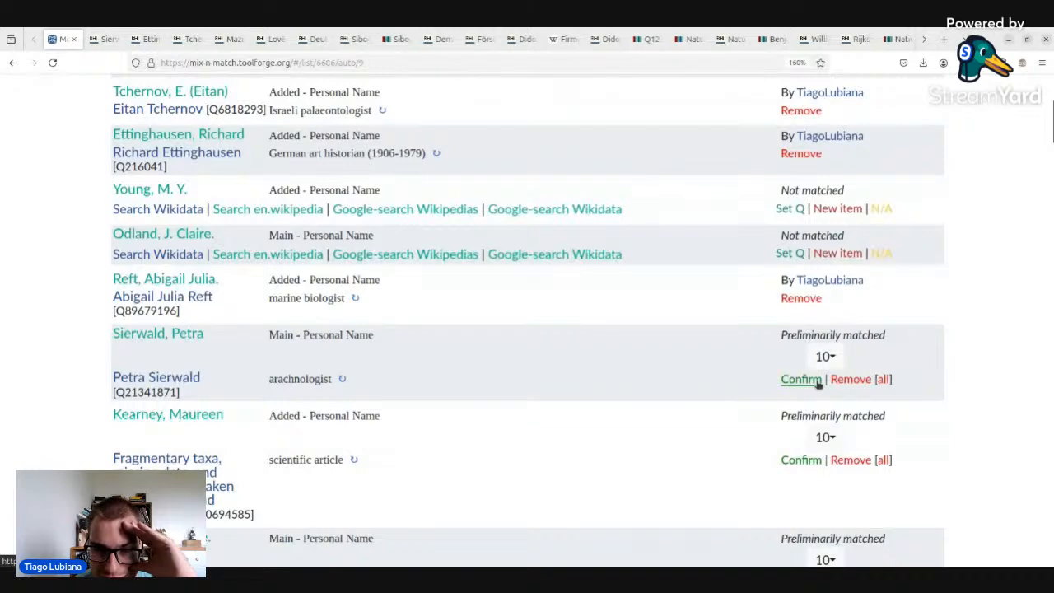
left_click(825, 356)
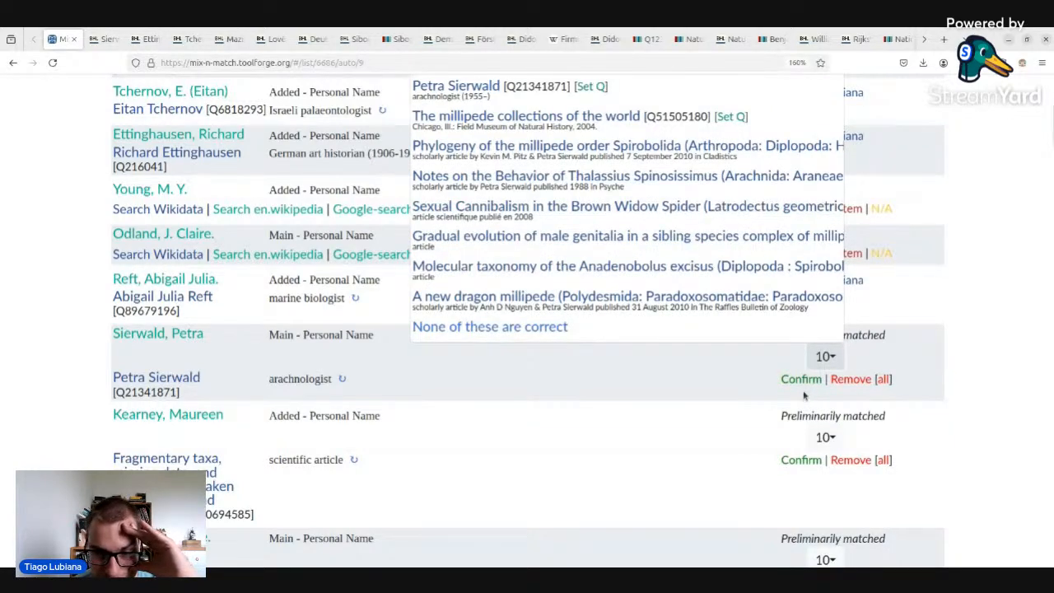
left_click(802, 379)
- Check the BHL page of the entry matched to the "Fragmentary taxa" article Q30694585 and set the American herpetologist Q116210005 as its match
scroll(752, 346, "down", 3)
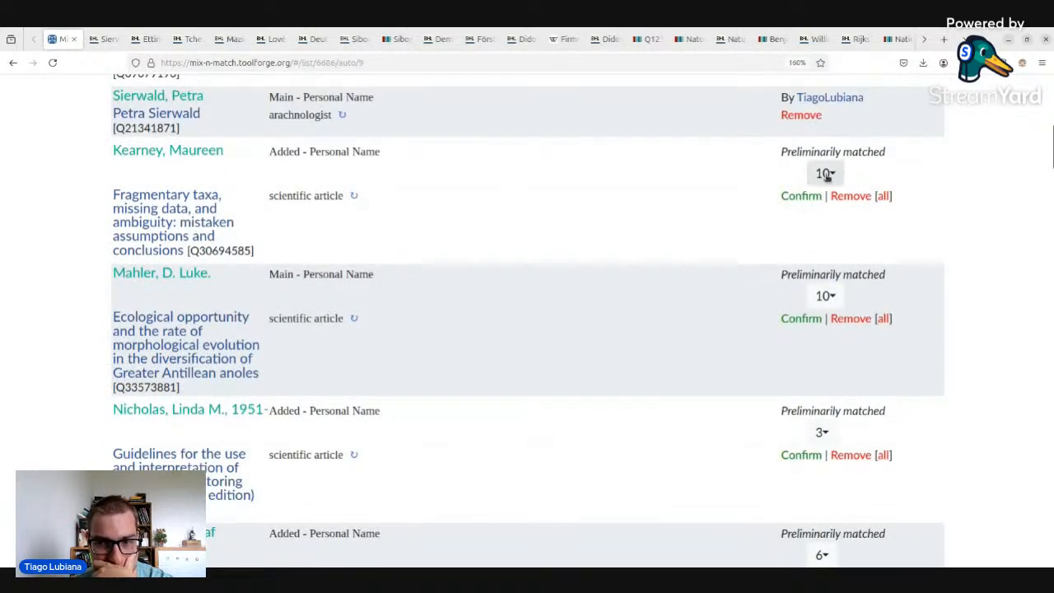
left_click(825, 172)
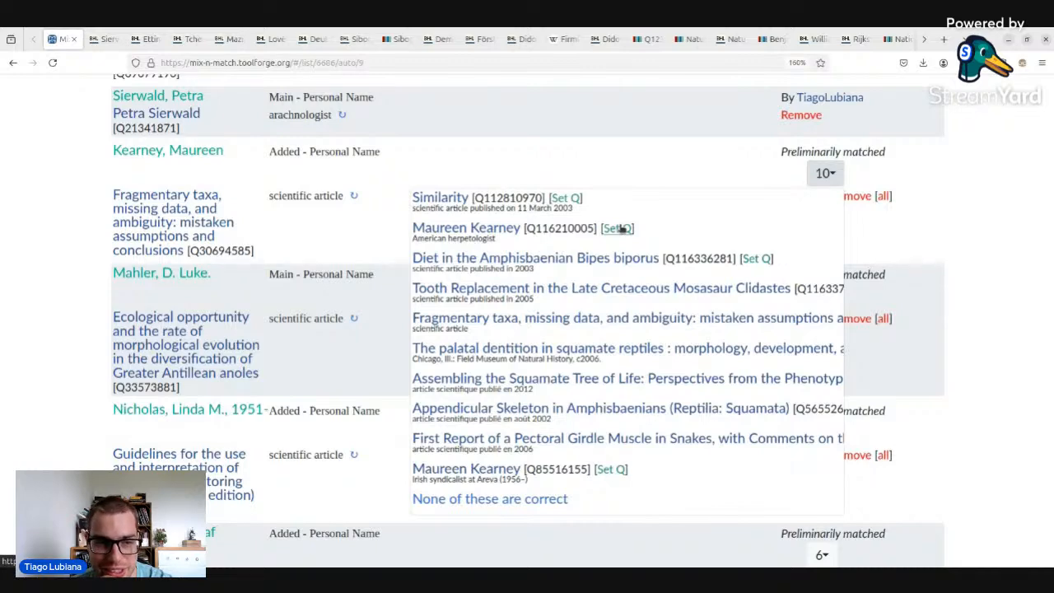
scroll(183, 152, "up", 3)
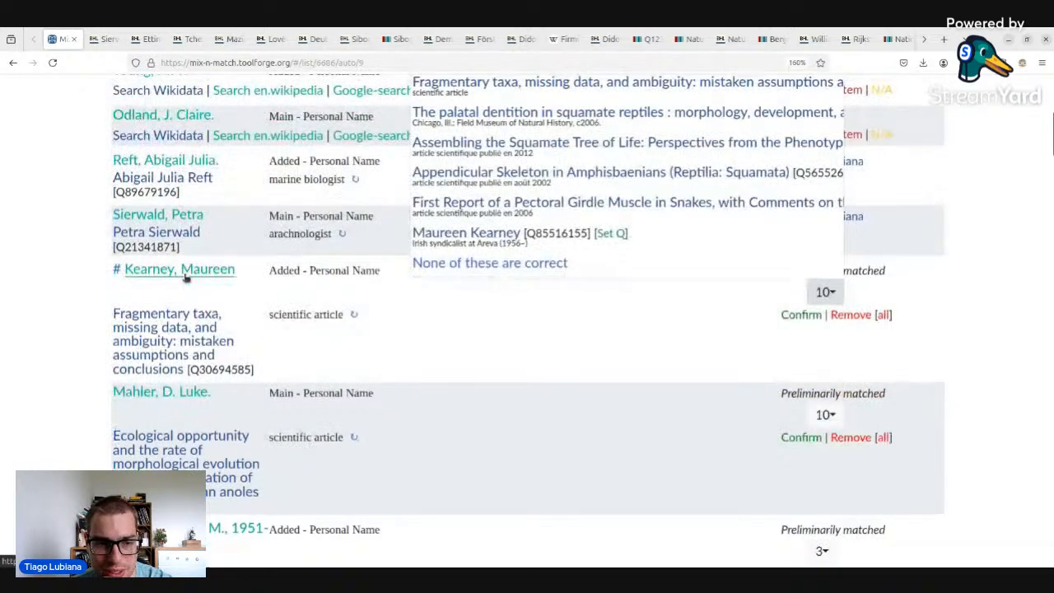
left_click(823, 292)
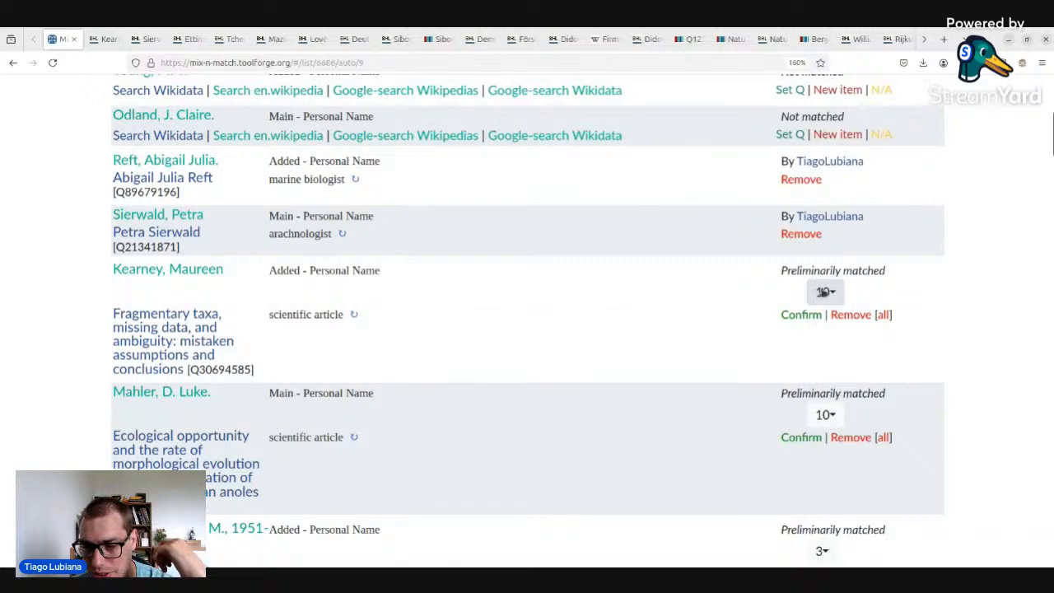
left_click(823, 291)
scroll(390, 216, "up", 9)
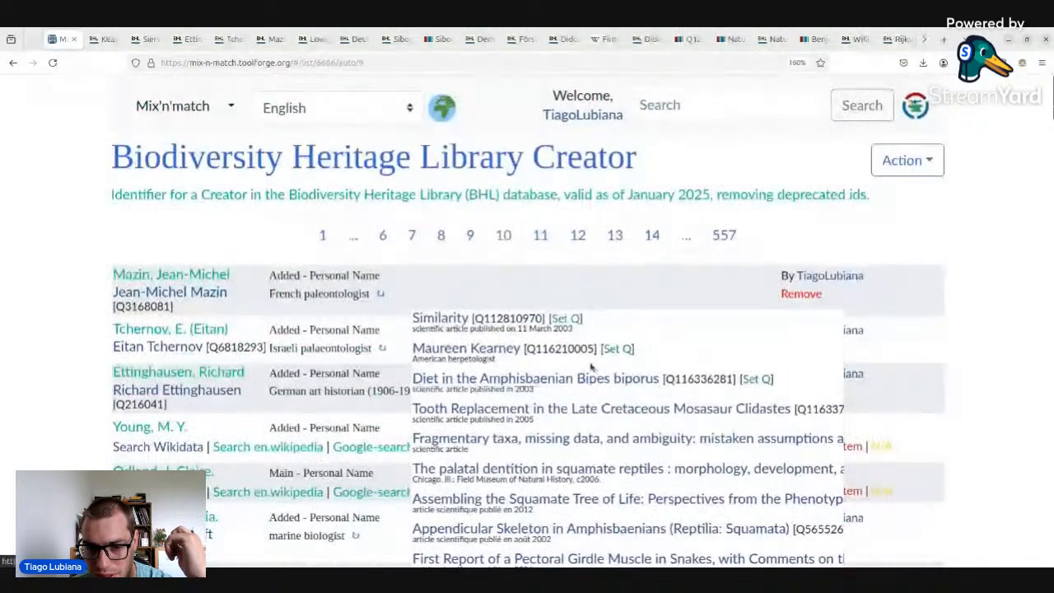
left_click(390, 216)
key("ctrl+Tab")
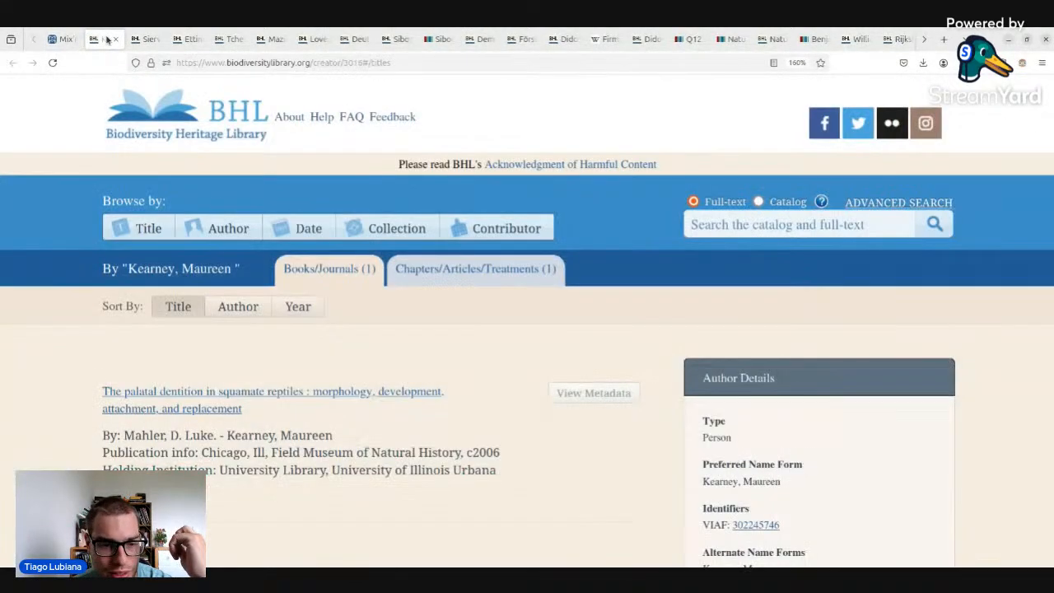
left_click(53, 40)
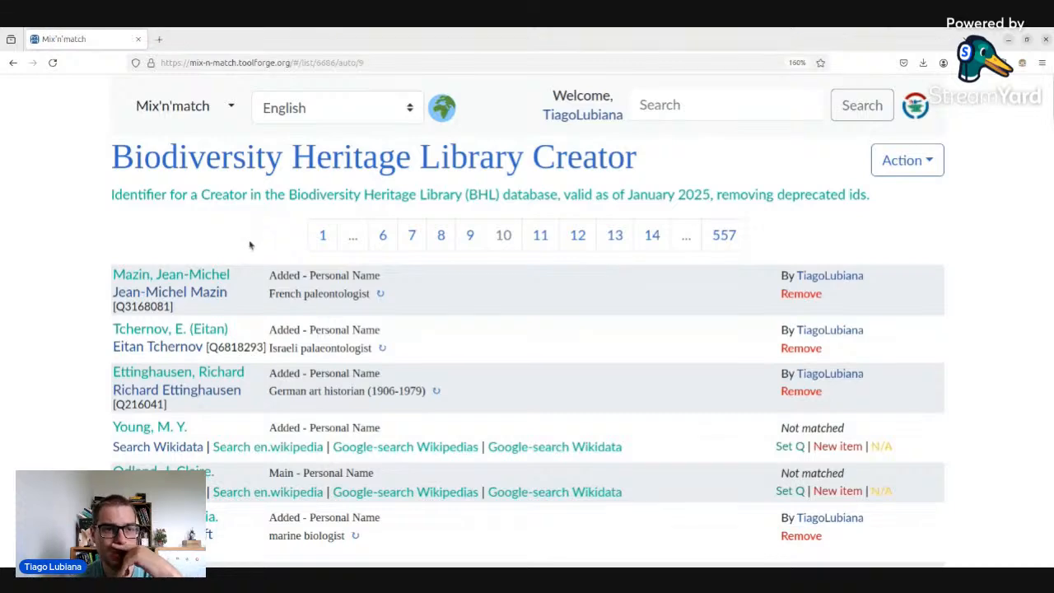
- Compare the researcher candidate Q90026628 on Wikidata with the BHL creator page of the entry matched to the Greater Antillean anoles article
scroll(343, 247, "down", 6)
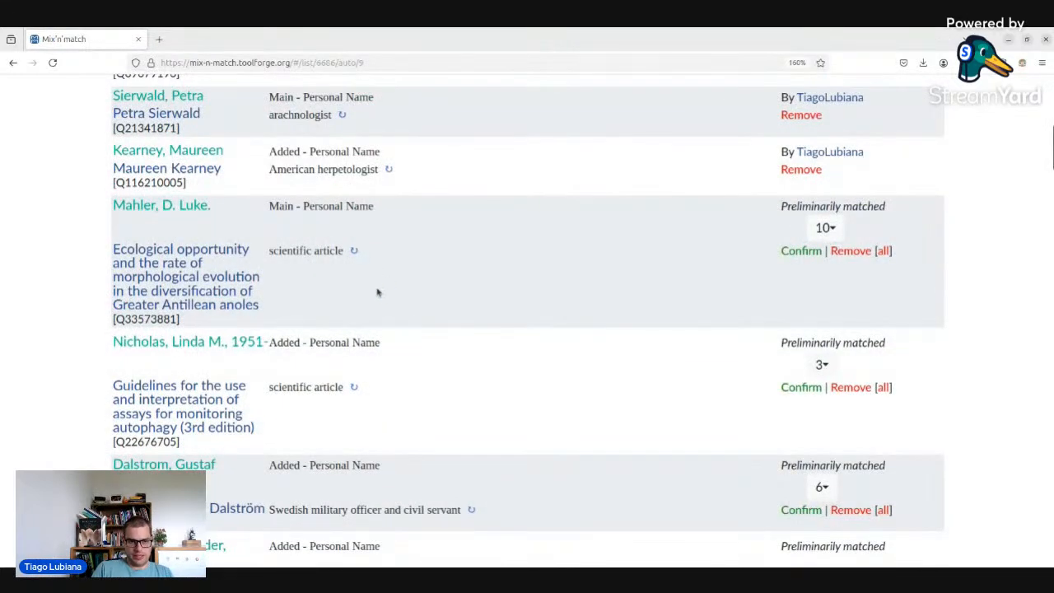
left_click(824, 228)
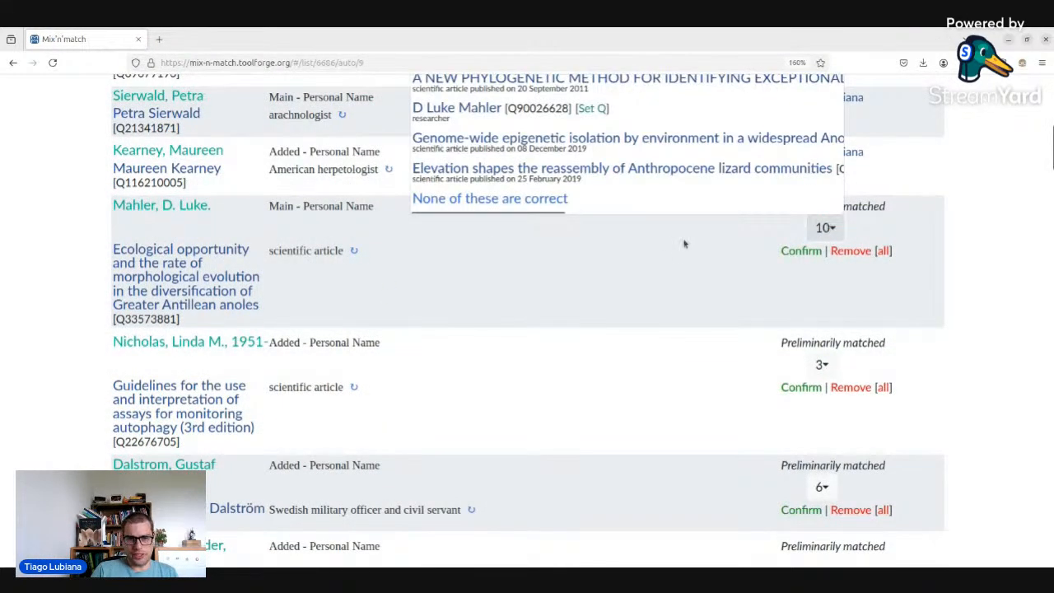
scroll(487, 254, "up", 3)
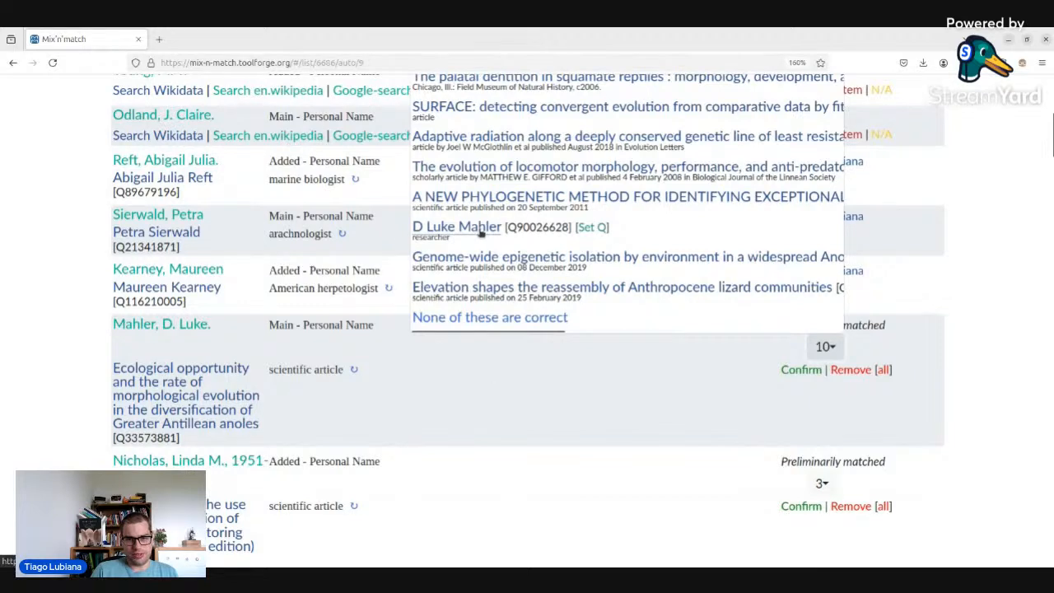
left_click(482, 227)
left_click(156, 323)
left_click(198, 40)
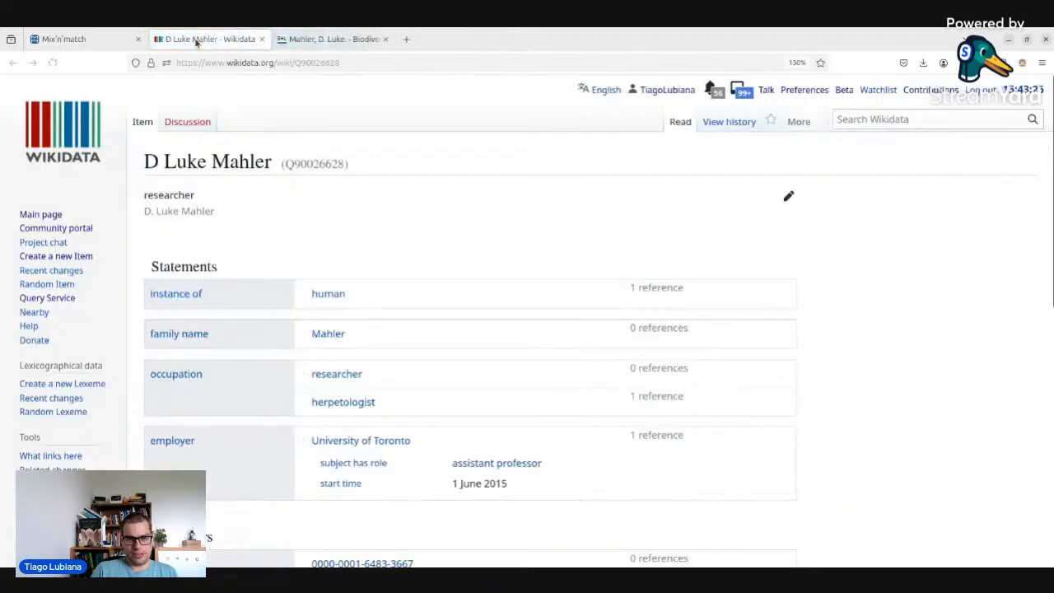
key("ctrl+w")
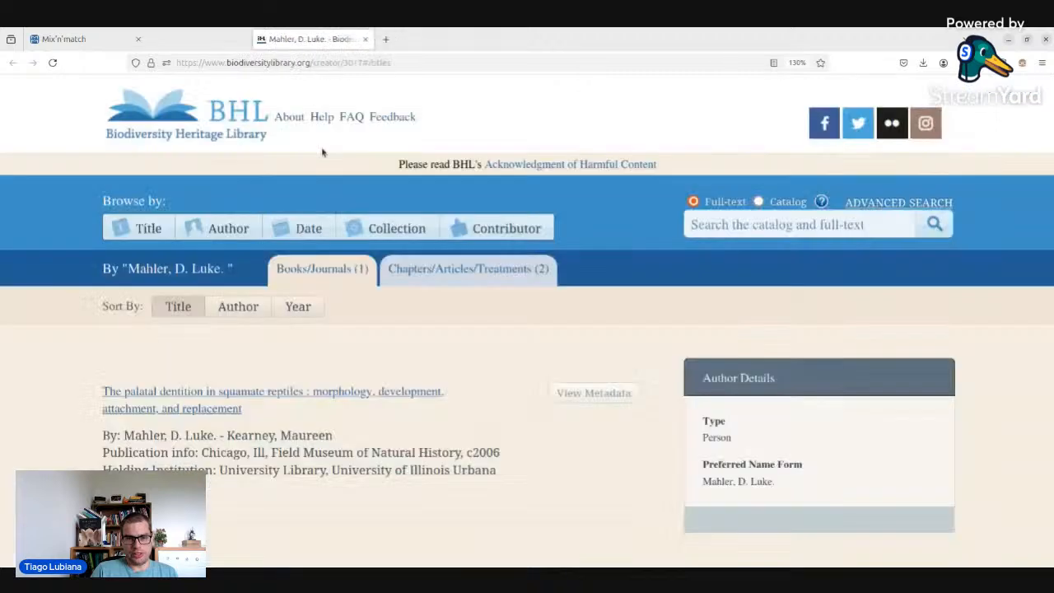
triple_click(386, 455)
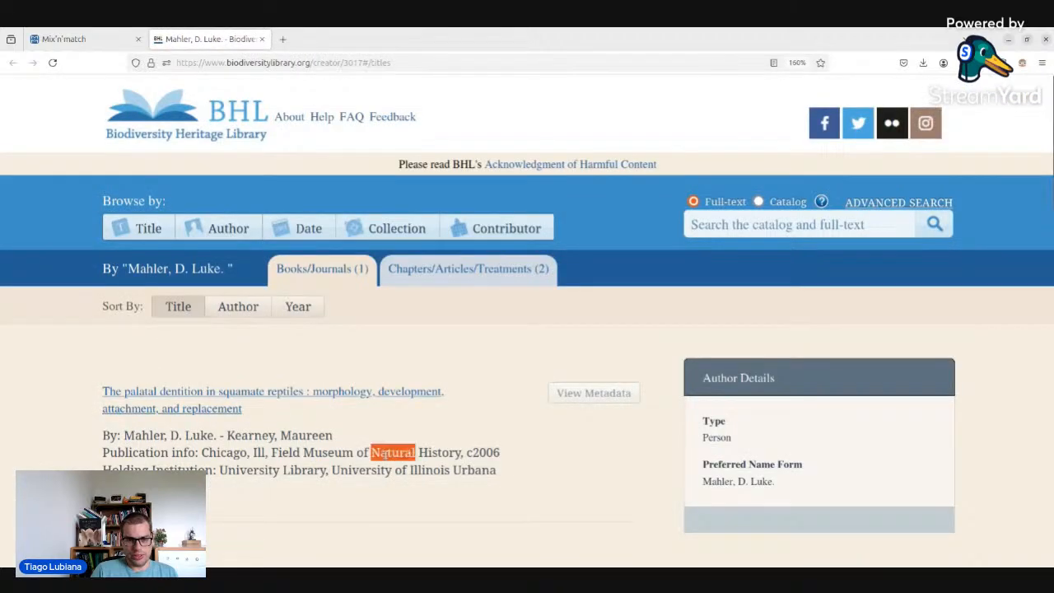
left_click(166, 437)
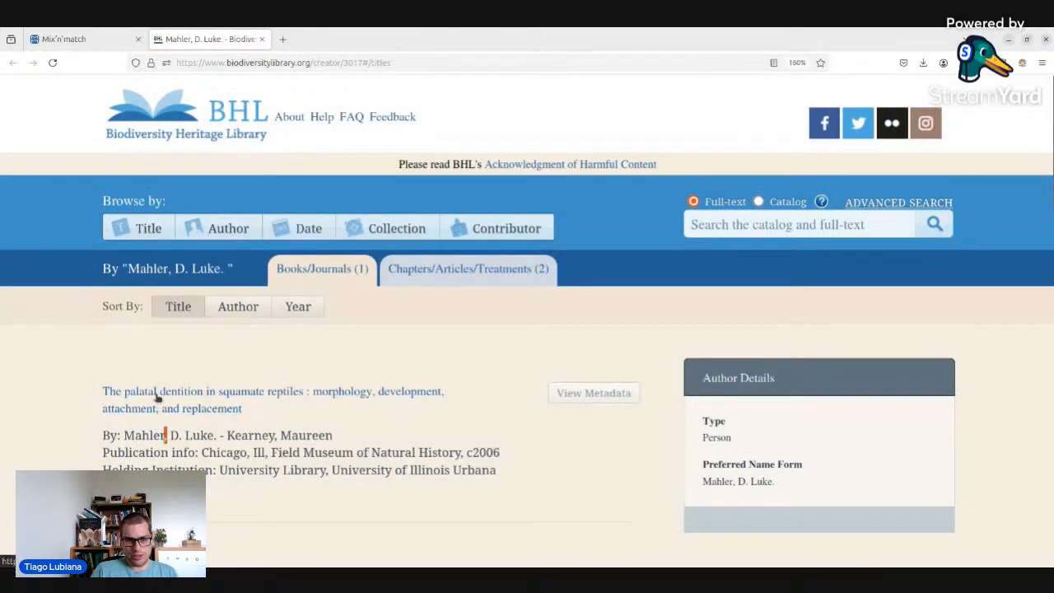
- Set the researcher Q90026628 as the match for the entry preliminarily matched to the Greater Antillean anoles article Q33573881
left_click(102, 46)
scroll(517, 317, "up", 2)
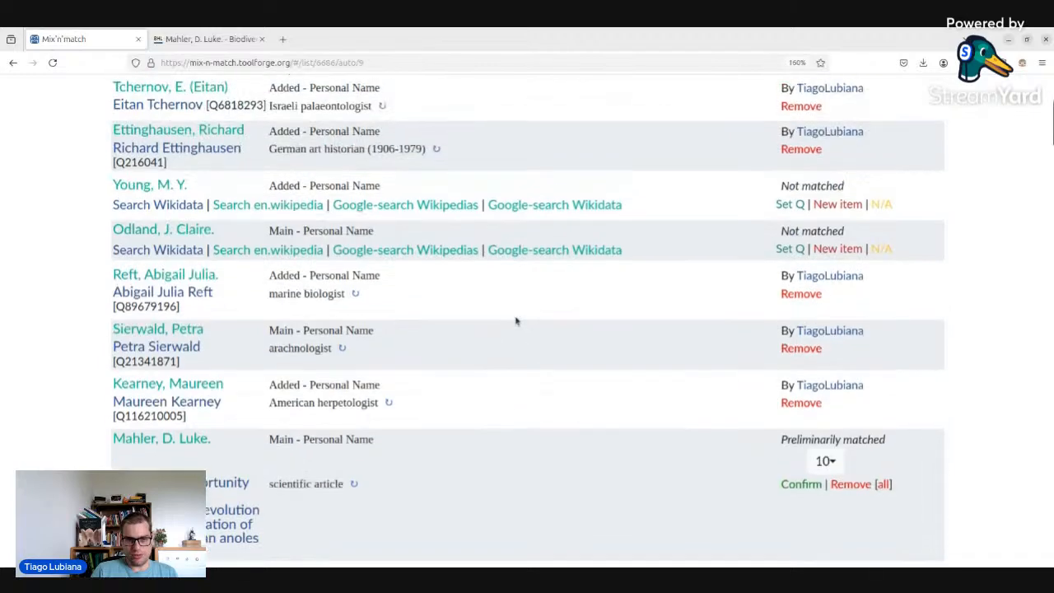
scroll(529, 357, "down", 3)
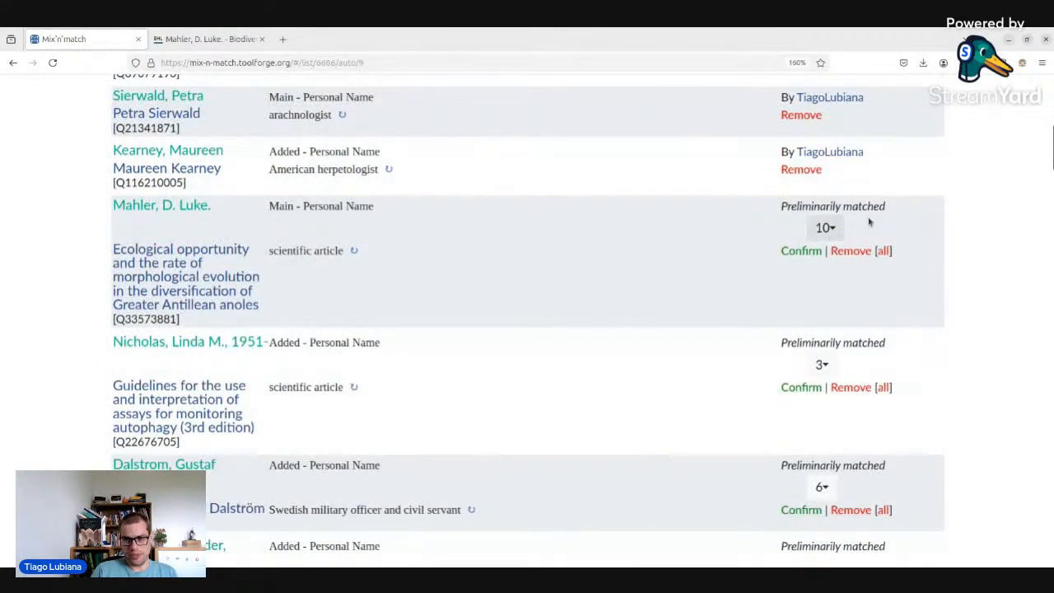
left_click(826, 229)
scroll(653, 288, "up", 2)
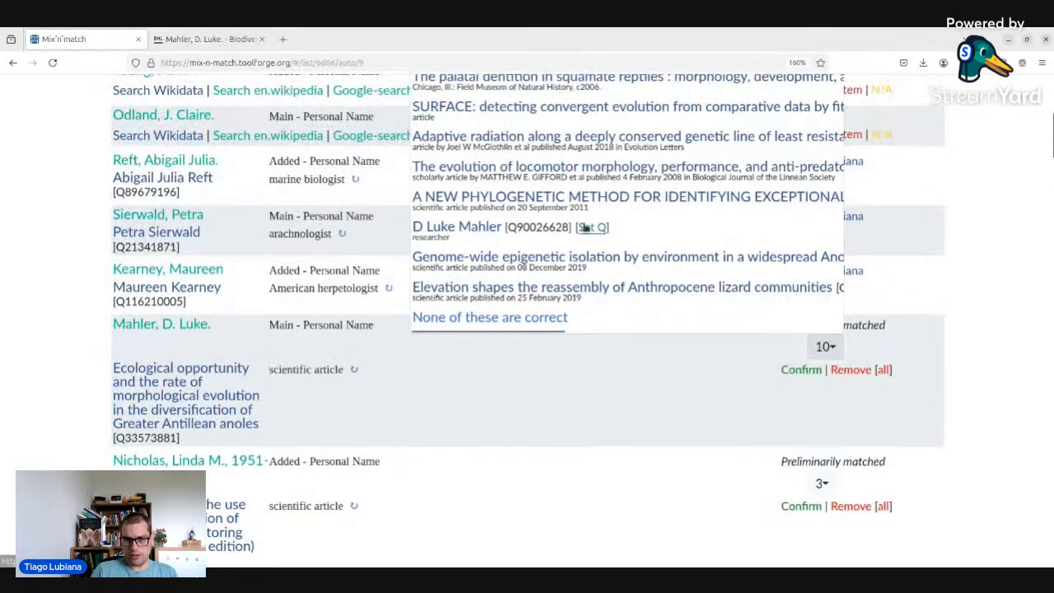
left_click(585, 227)
- Mark none of the candidates as correct for the entry matched to the autophagy guidelines article Q22676705 and remove its preliminary match
scroll(553, 344, "down", 3)
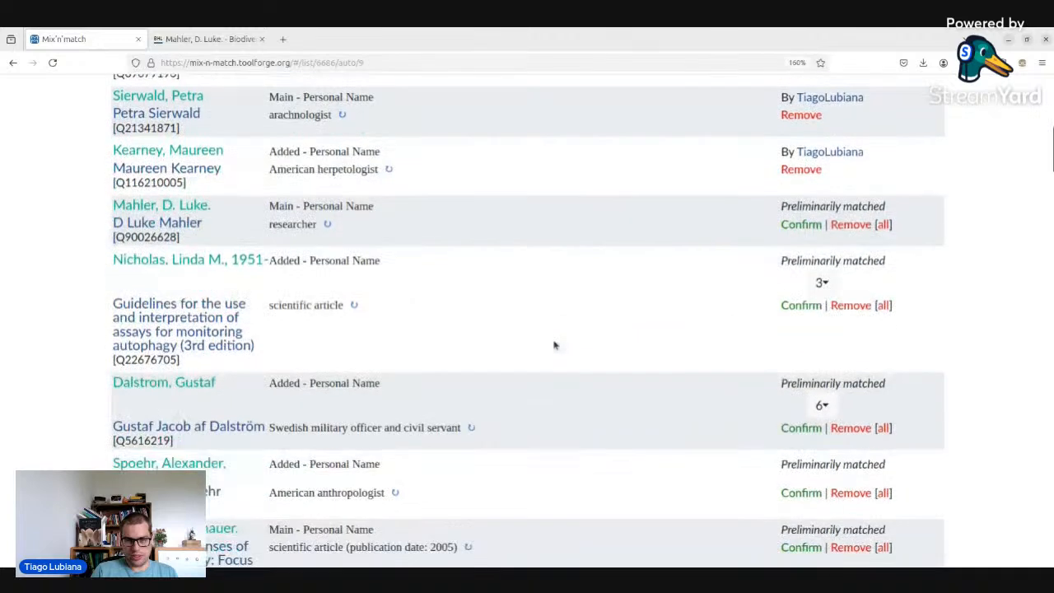
left_click(820, 284)
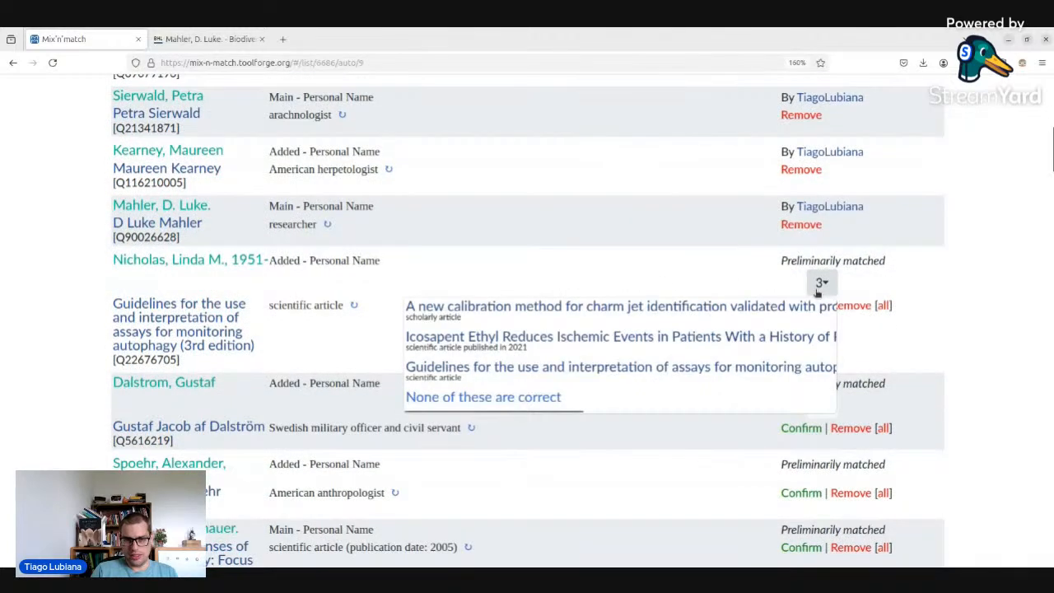
left_click(732, 258)
left_click(820, 283)
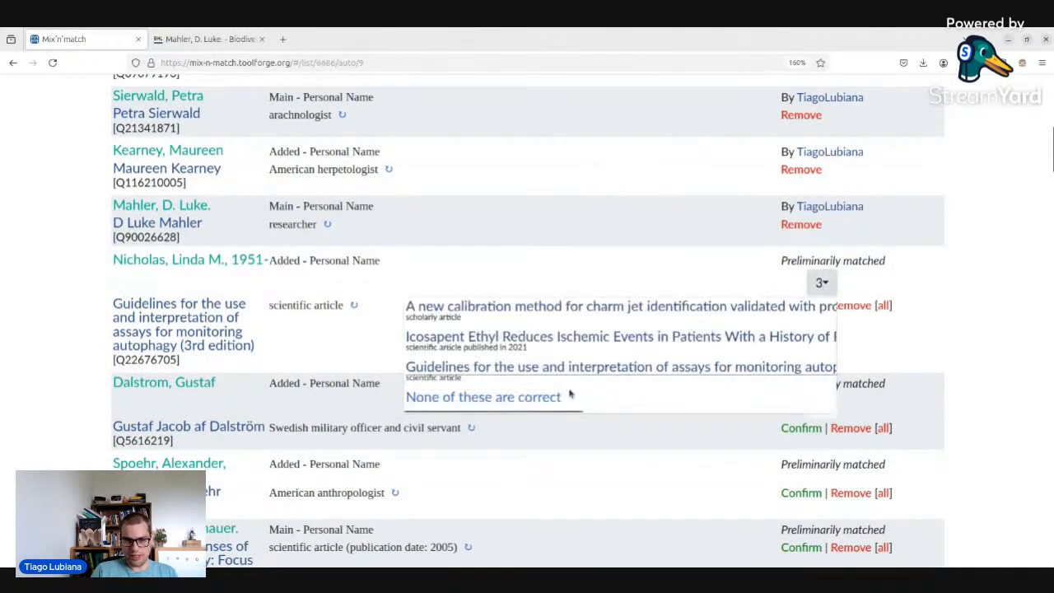
left_click(535, 399)
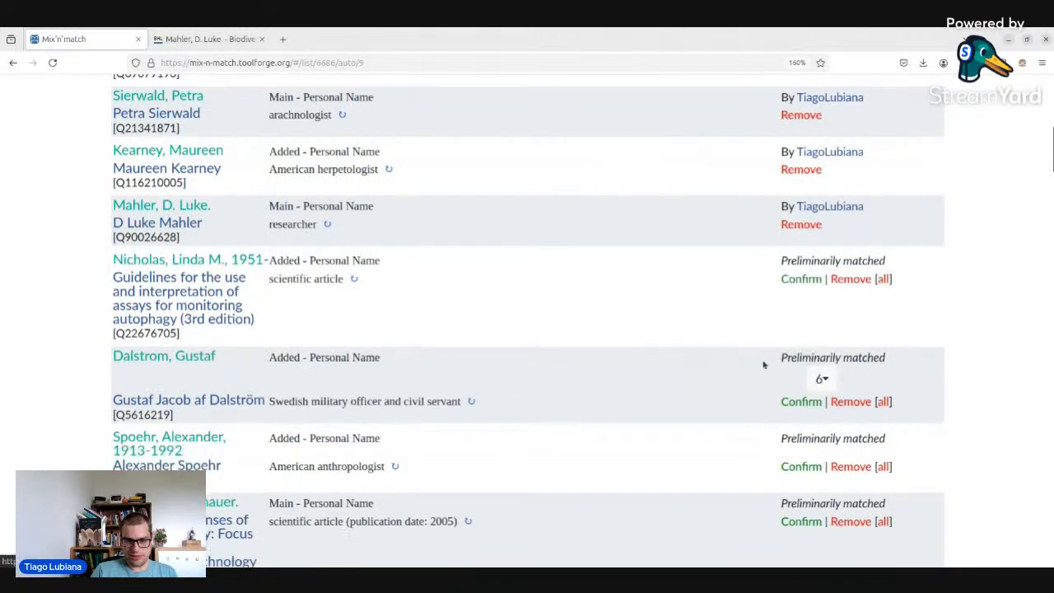
left_click(853, 279)
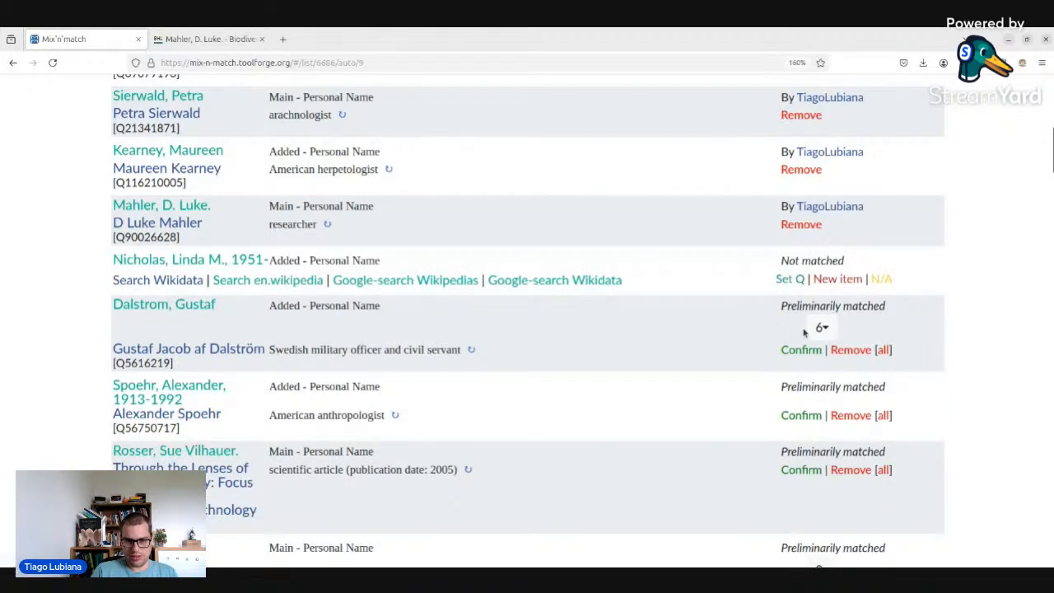
- Review the candidates for the entry preliminarily matched to the Swedish military officer and civil servant Q5616219
left_click(822, 327)
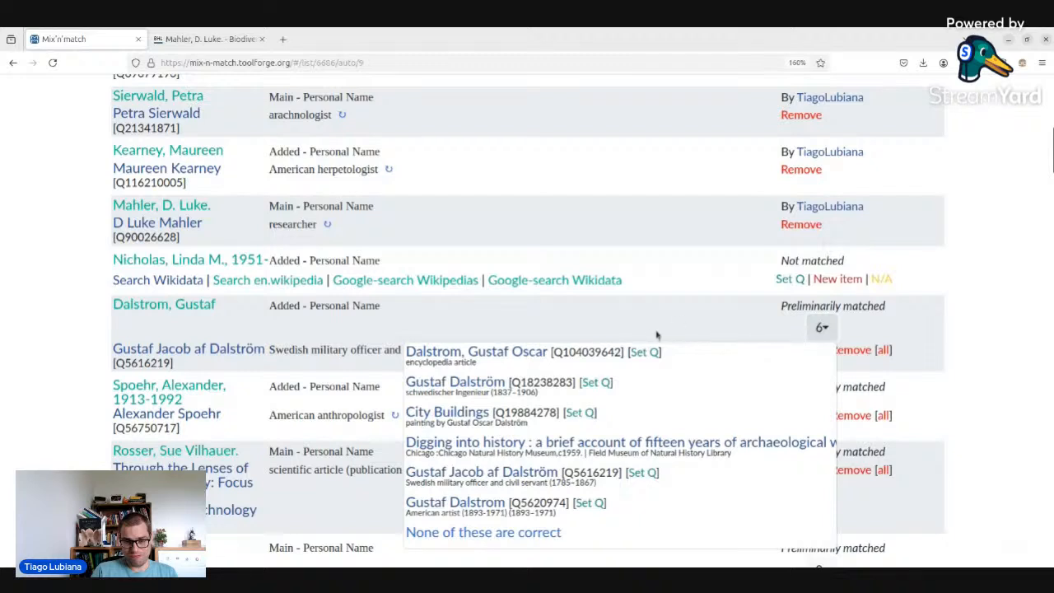
left_click(638, 246)
scroll(638, 246, "down", 2)
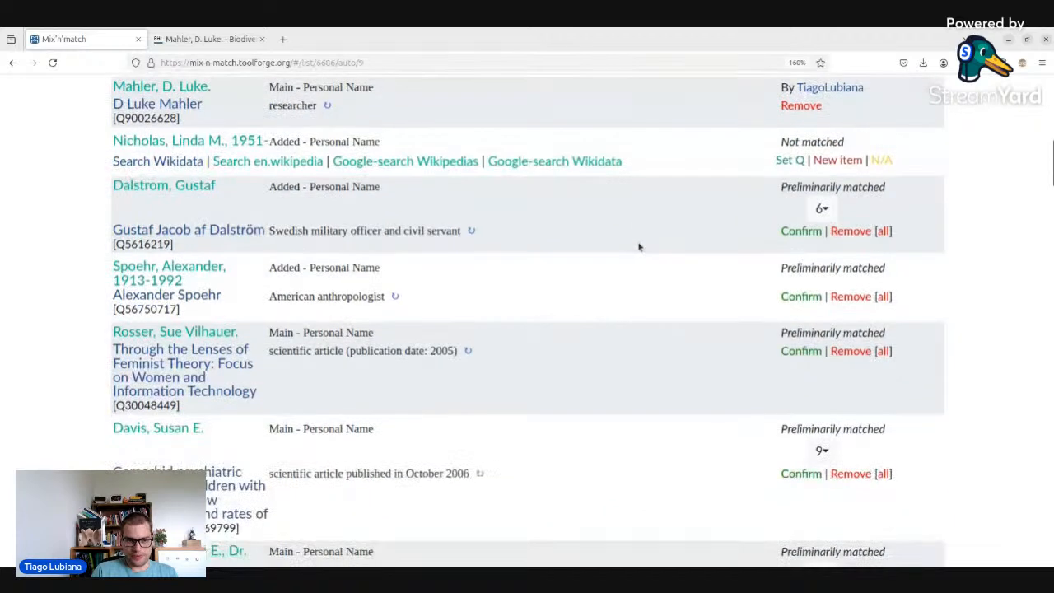
- Compare the BHL creator page and Wikidata item of the entry matched to the American anthropologist Q56750717 and confirm the match
middle_click(165, 273)
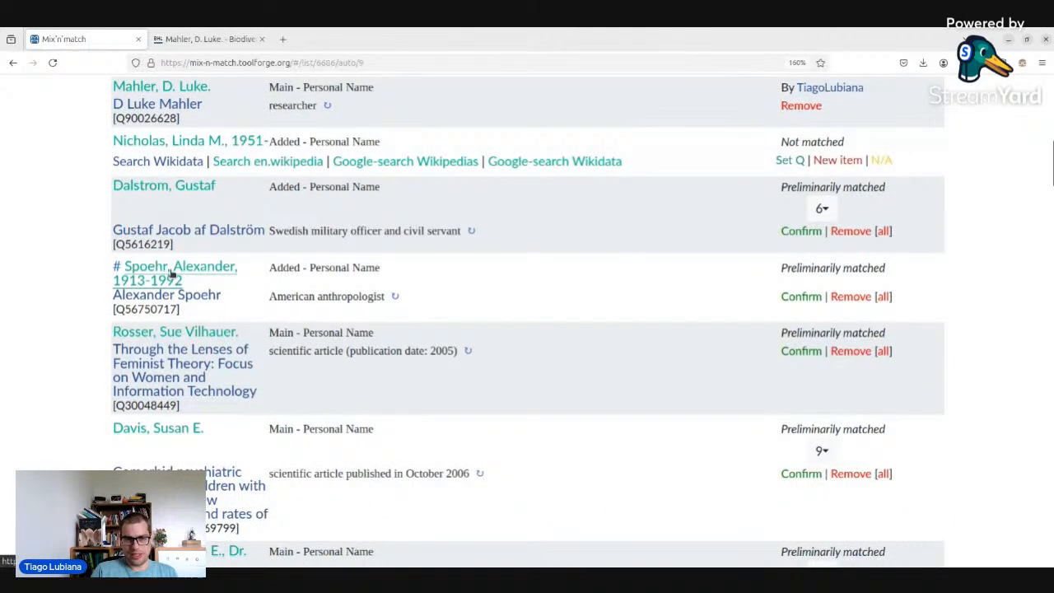
middle_click(186, 296)
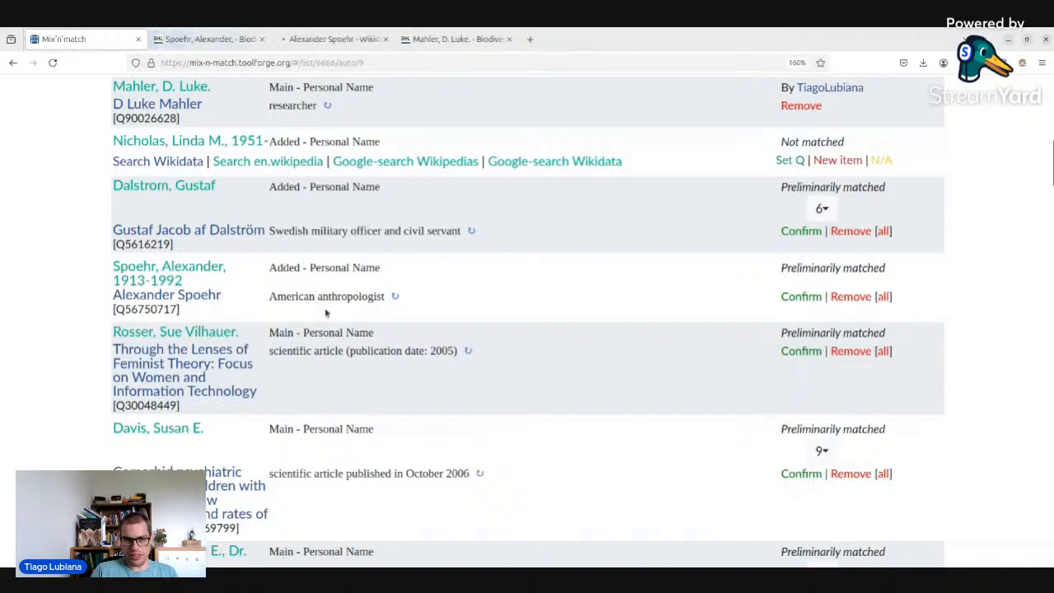
left_click(342, 38)
scroll(371, 186, "down", 5)
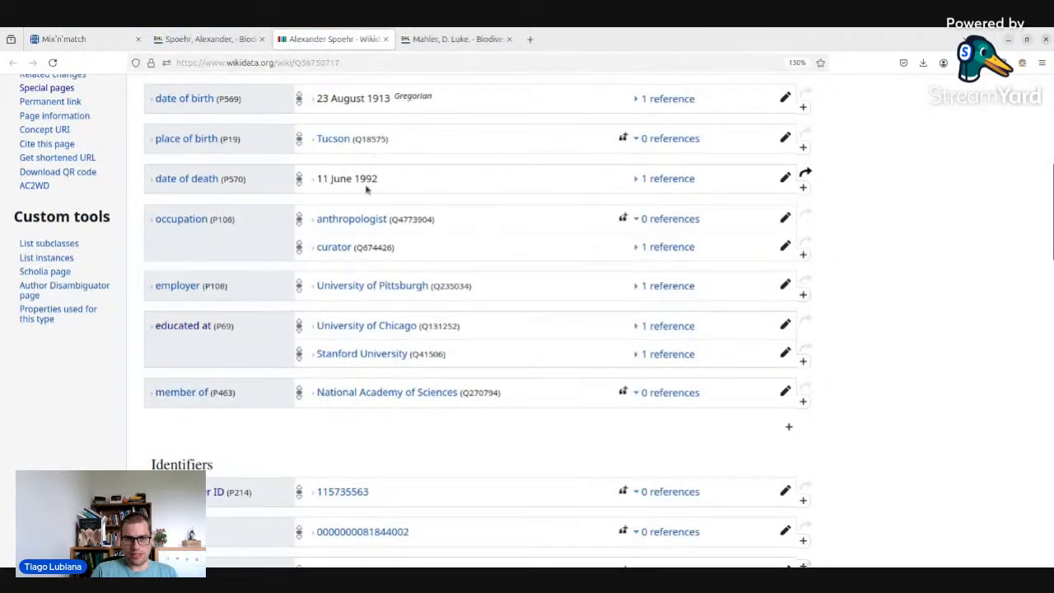
left_click(204, 40)
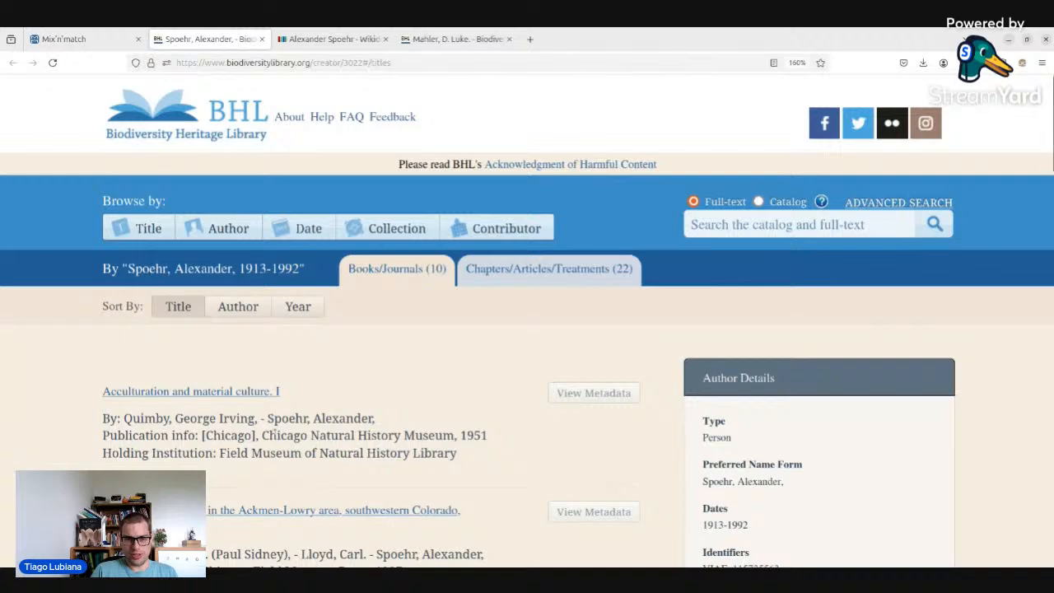
scroll(422, 301, "down", 3)
scroll(367, 157, "up", 3)
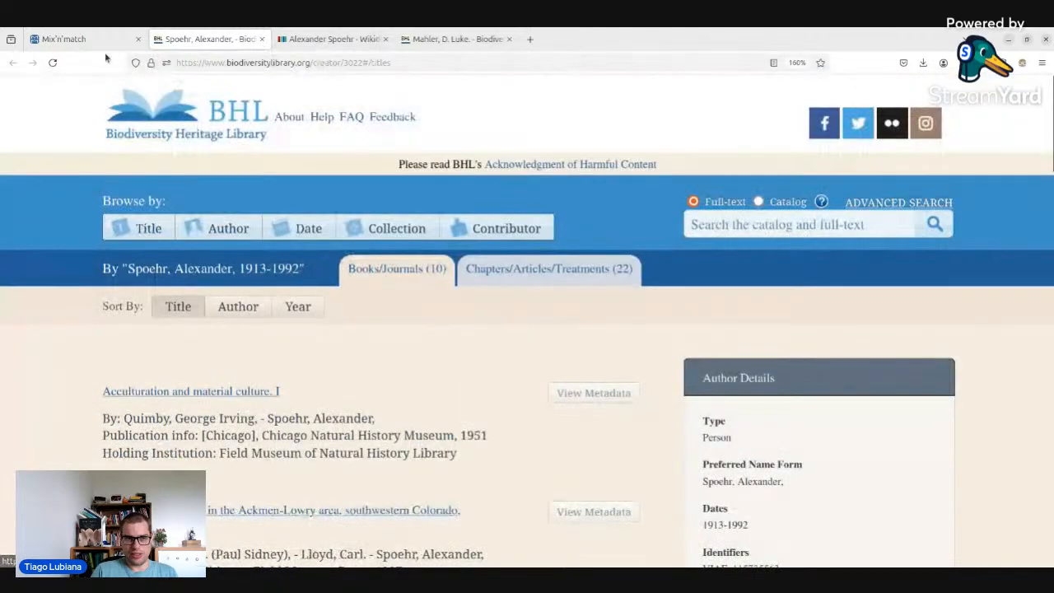
left_click(87, 41)
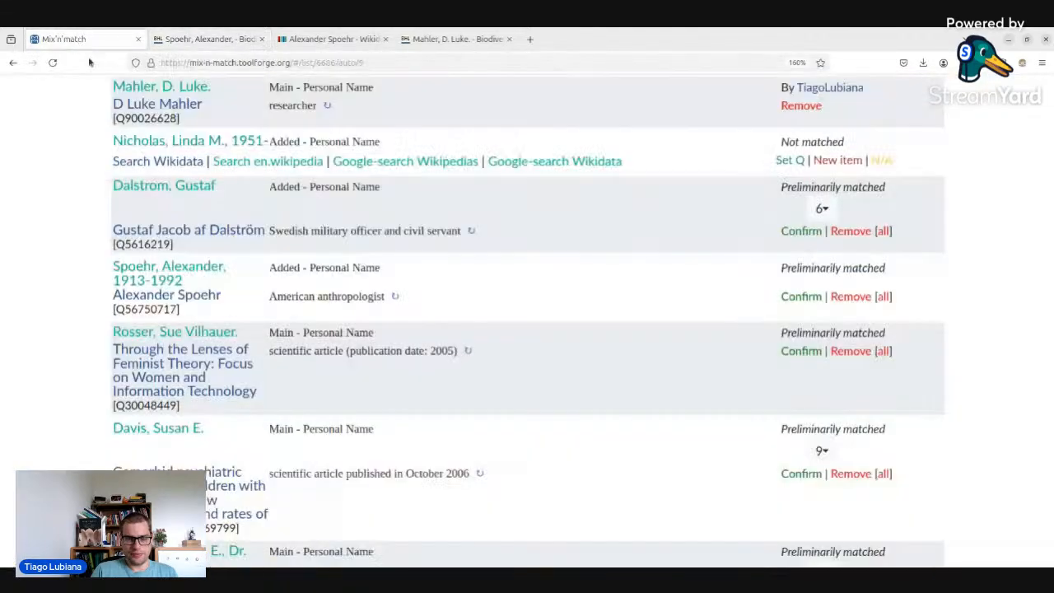
left_click(811, 299)
scroll(553, 369, "down", 3)
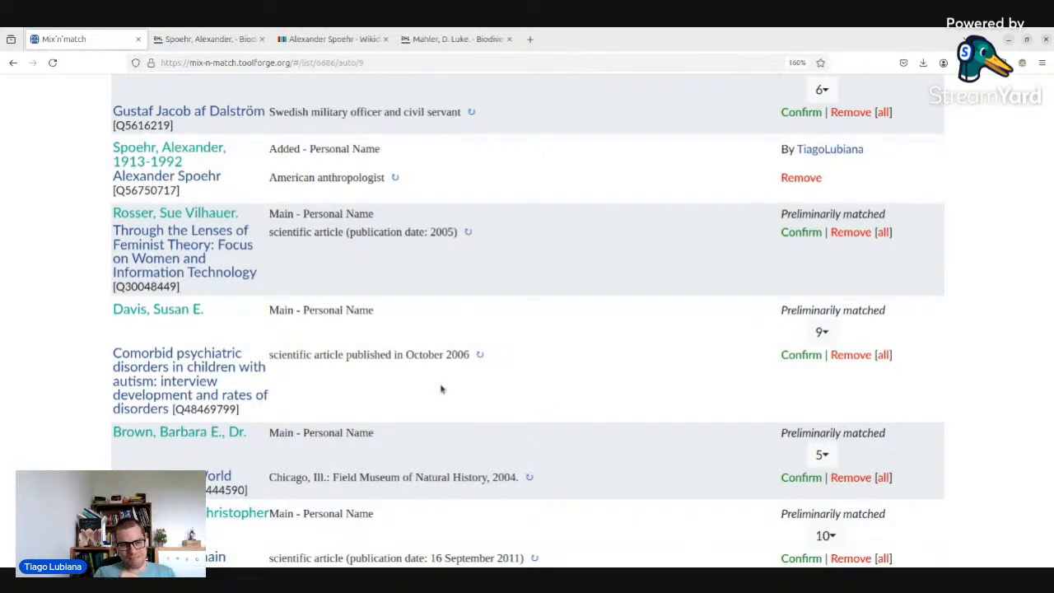
- Review the candidates for the entry preliminarily matched to Atlas of New World marsupials Q51444590 and remove its preliminary match
scroll(442, 390, "down", 3)
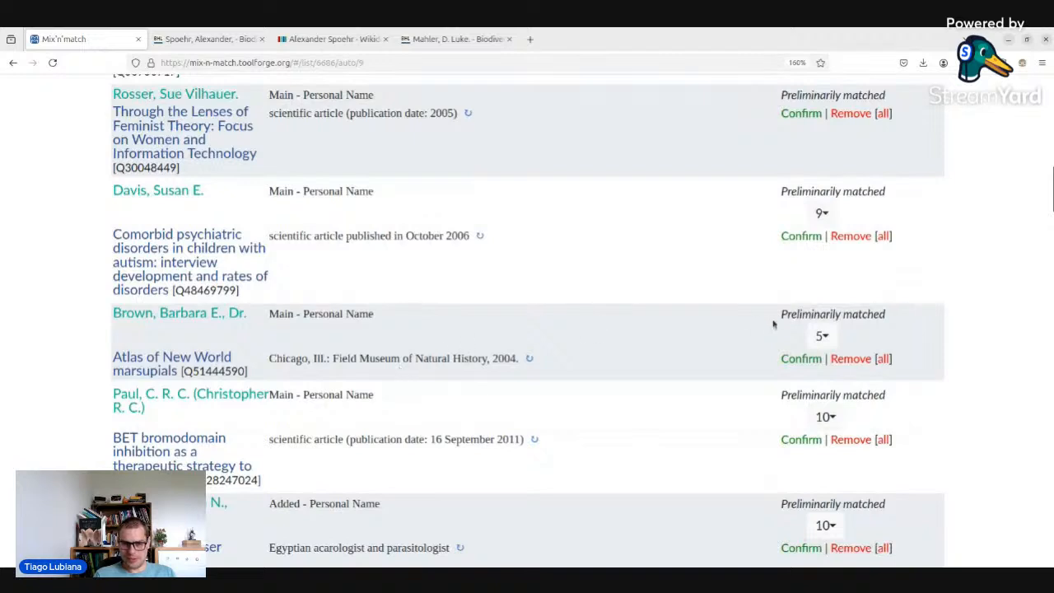
left_click(826, 335)
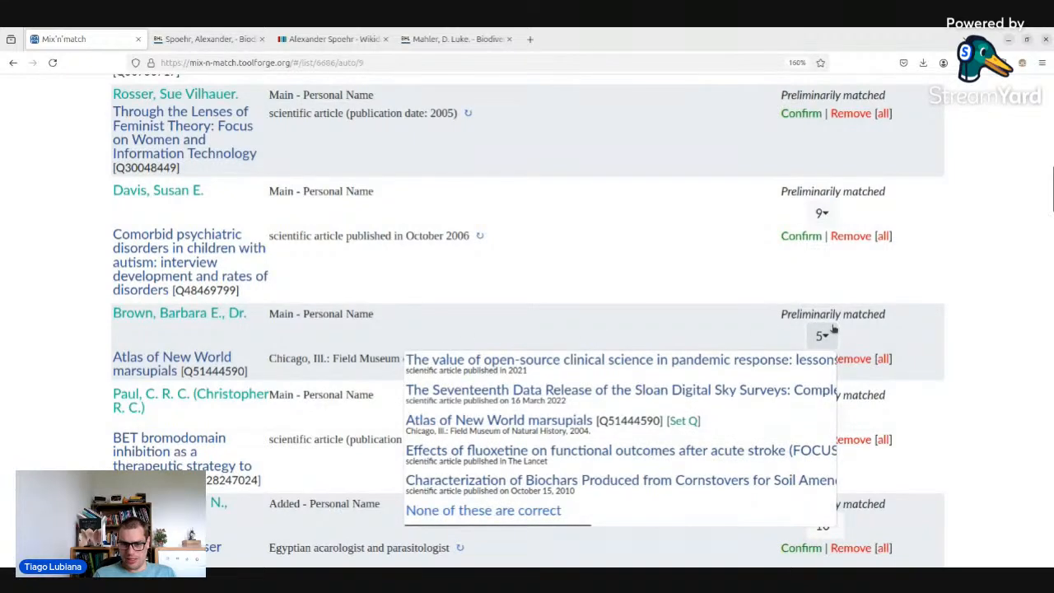
left_click(834, 329)
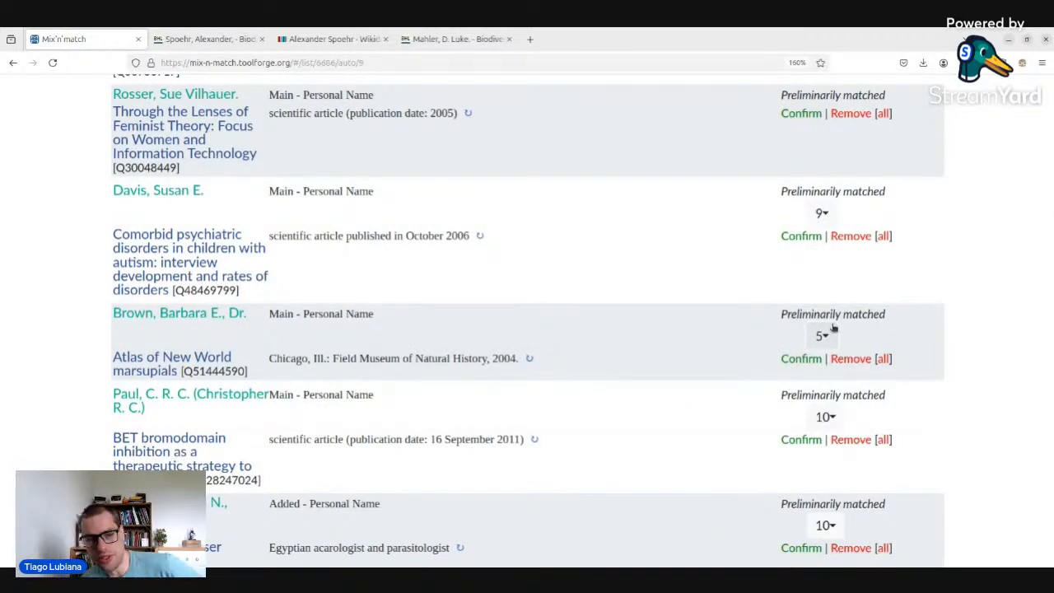
left_click(831, 336)
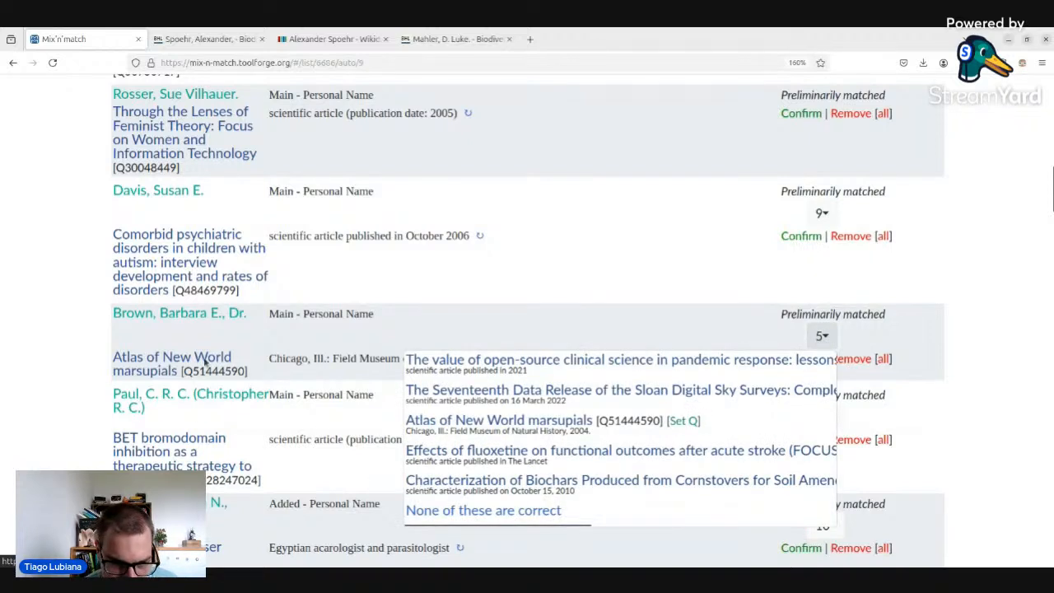
left_click(822, 335)
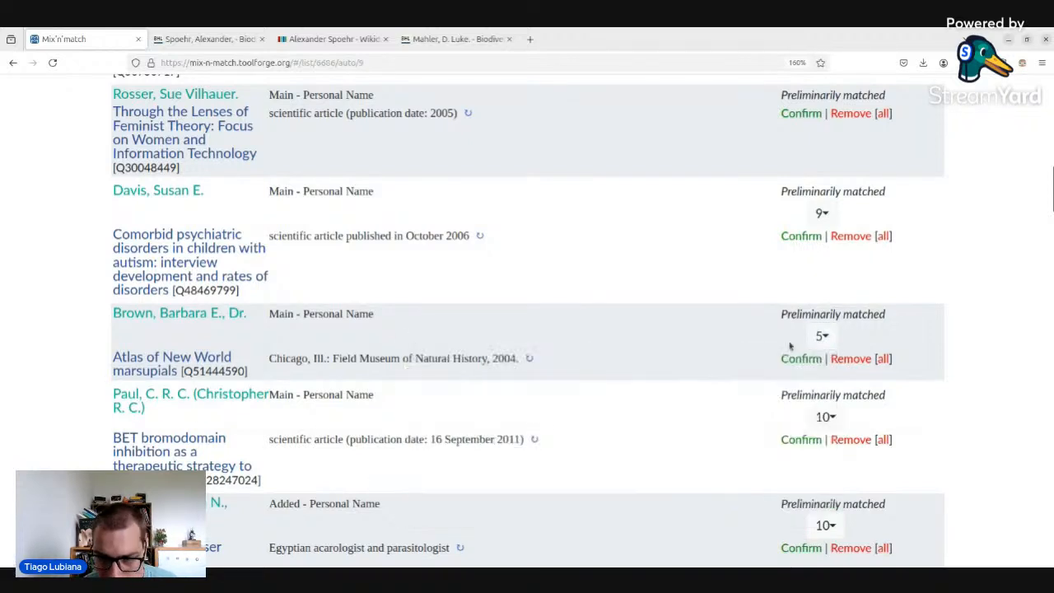
left_click(849, 359)
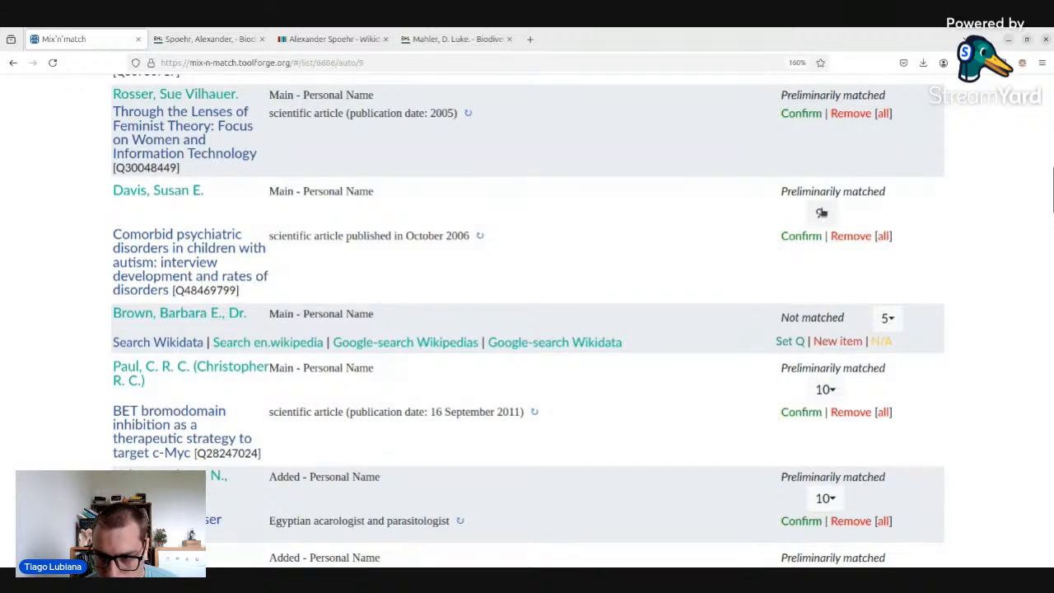
- Open the BHL creator page and the candidate items Q116908255 and Q75969955 for the entry preliminarily matched to the autism article Q48469799
left_click(821, 212)
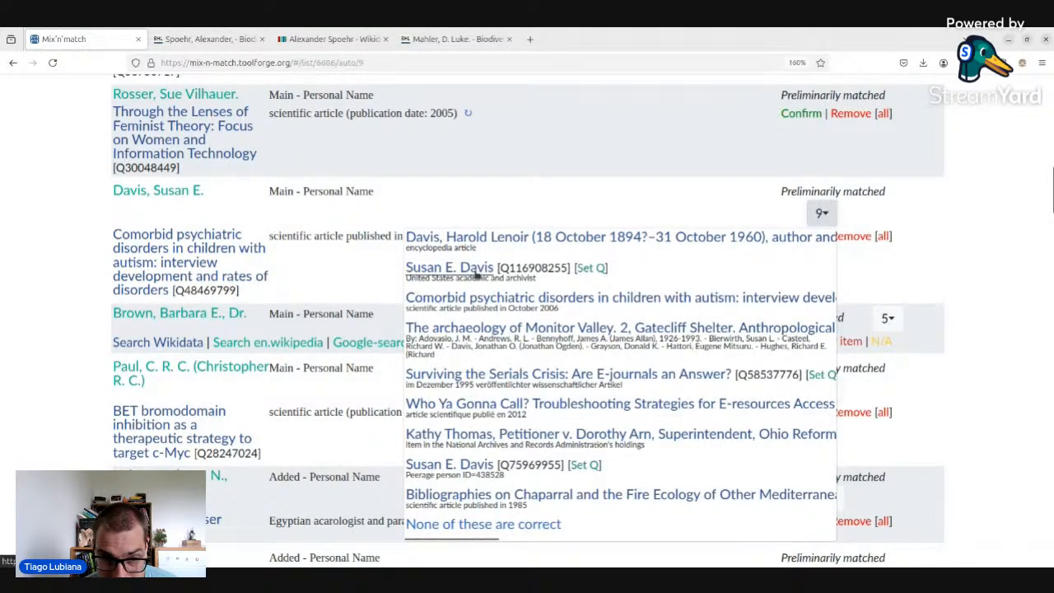
left_click(167, 198)
left_click(419, 268)
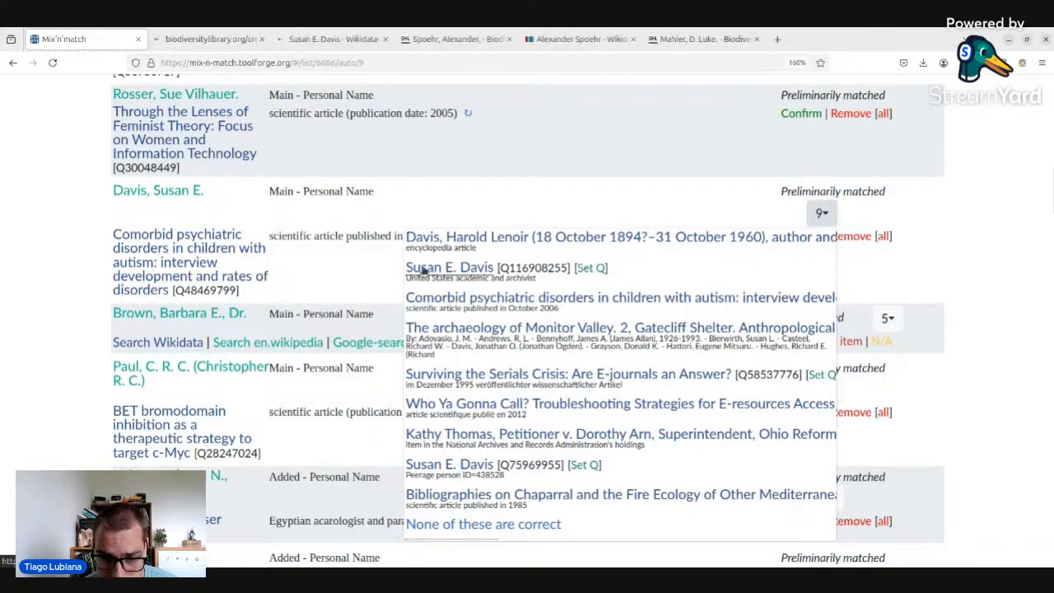
left_click(478, 465)
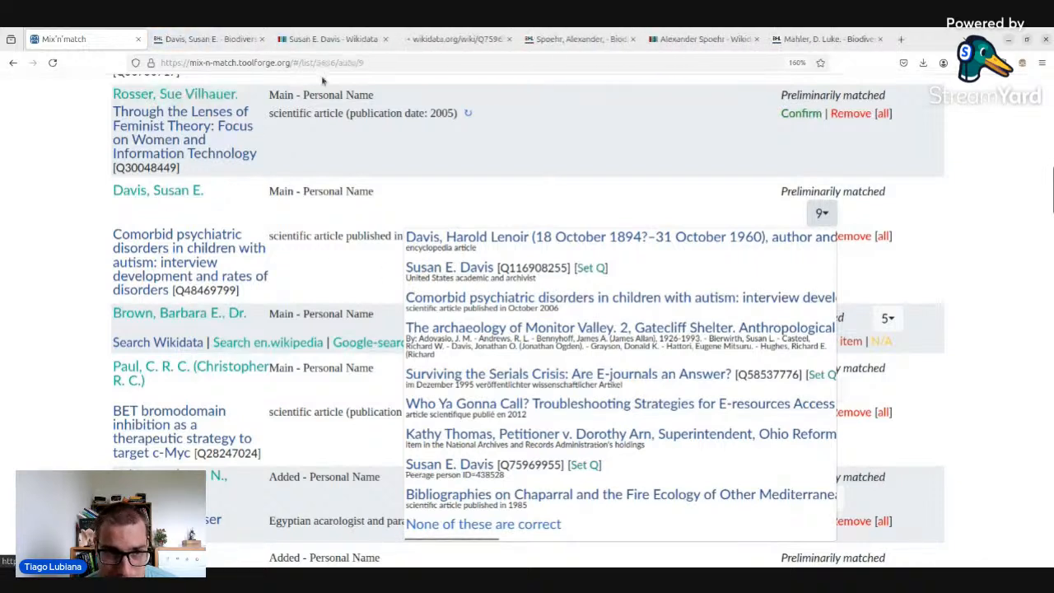
left_click(455, 39)
left_click(333, 39)
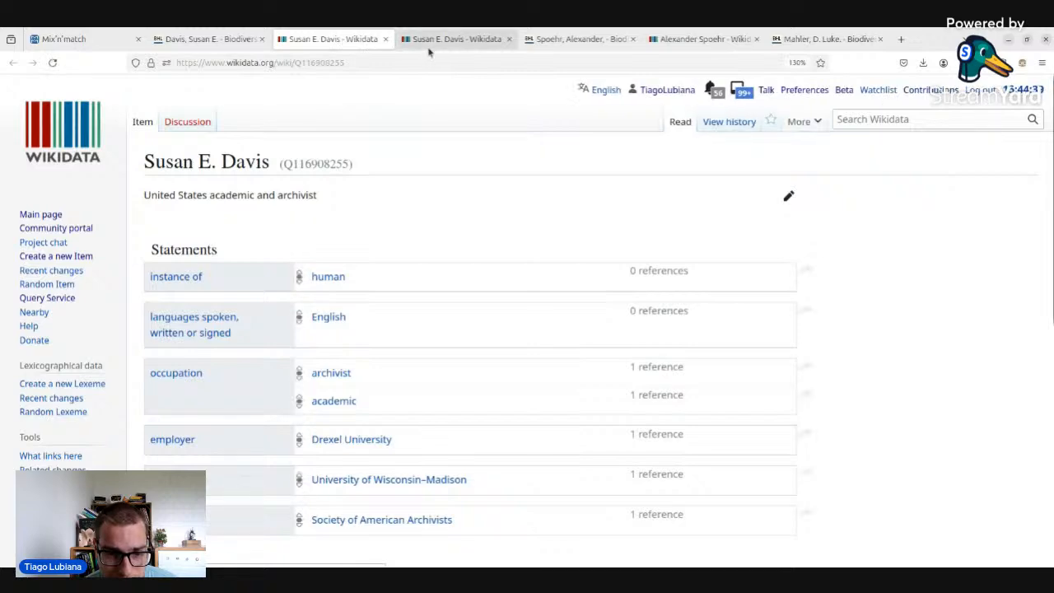
- Examine the personal and family statements and identifiers of the Wikidata candidate Q75969955
left_click(427, 45)
scroll(448, 251, "down", 5)
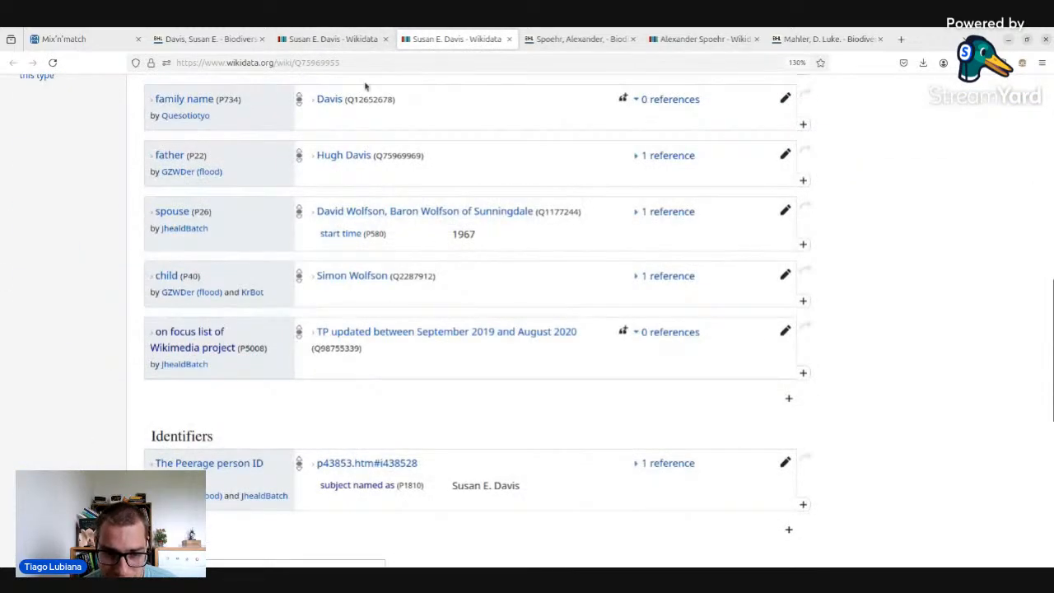
scroll(425, 275, "up", 4)
scroll(436, 271, "down", 1)
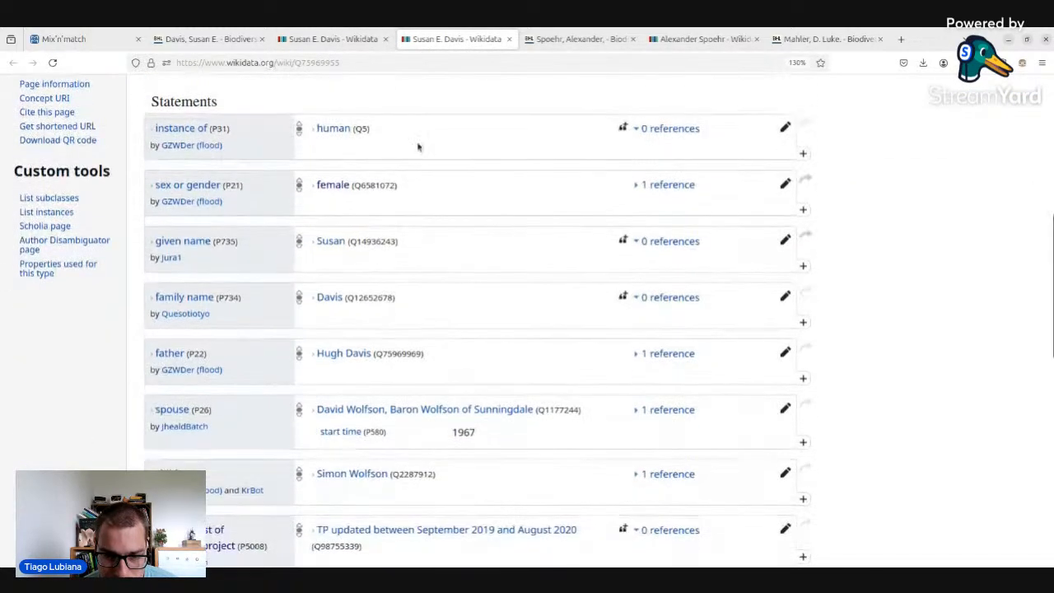
- Compare the statements of the archivist candidate Q116908255 with the publications on the BHL creator page, and return to the match list
left_click(334, 39)
scroll(470, 271, "down", 4)
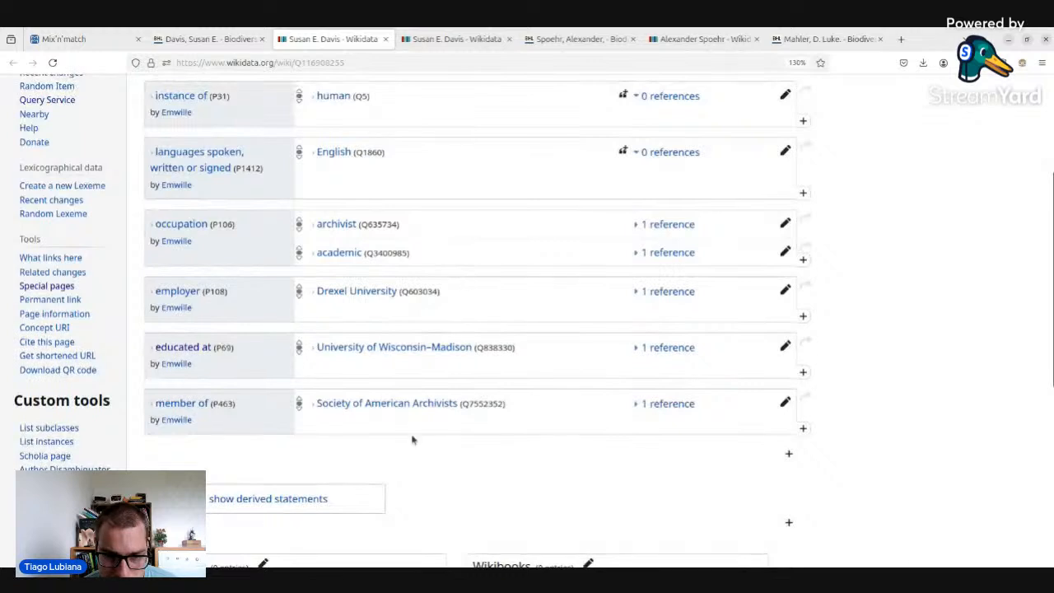
scroll(403, 396, "up", 2)
left_click(213, 39)
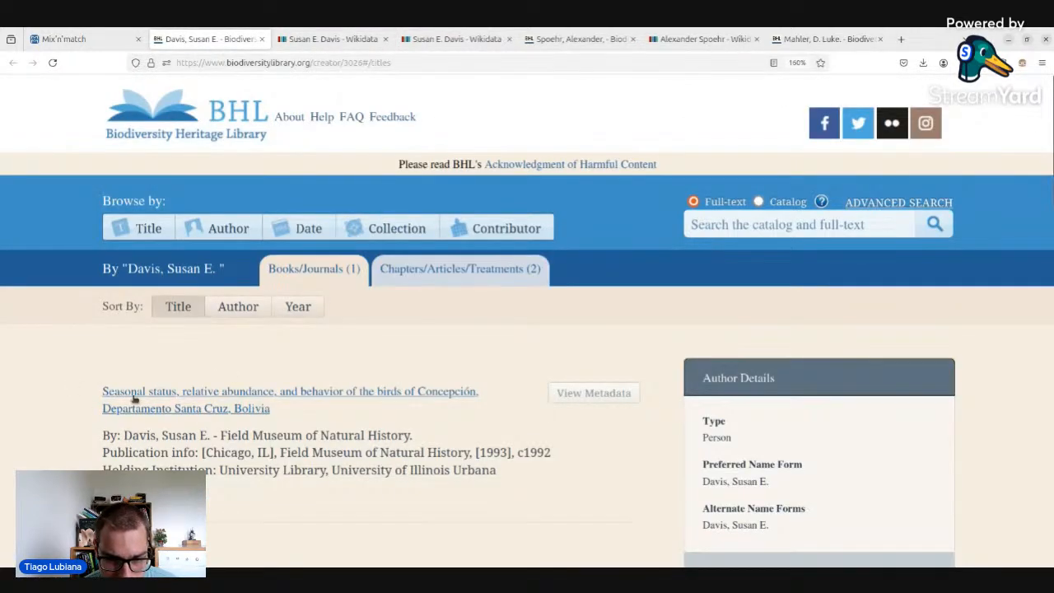
left_click(302, 39)
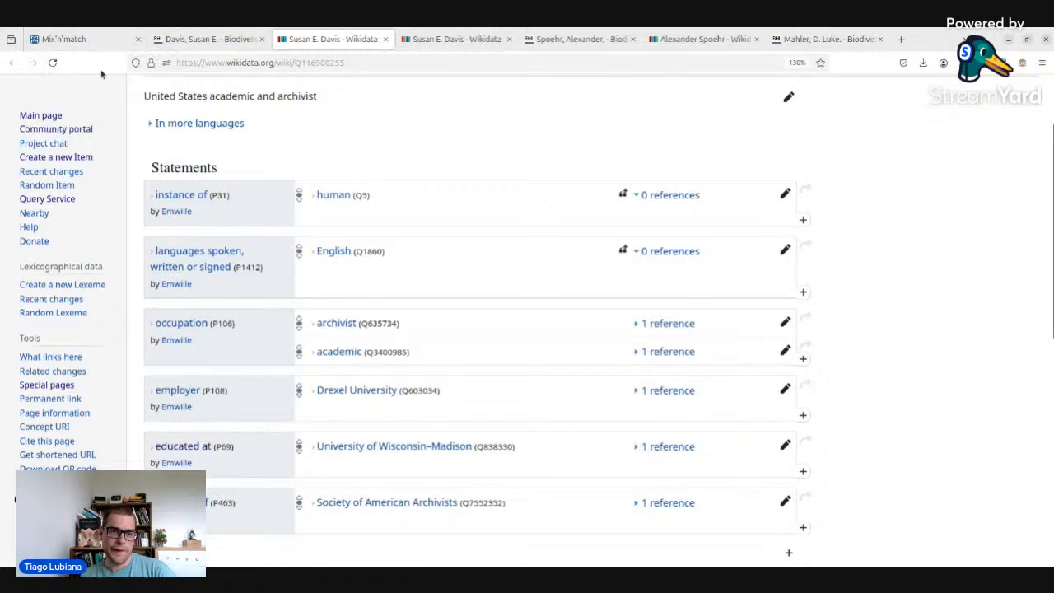
left_click(63, 38)
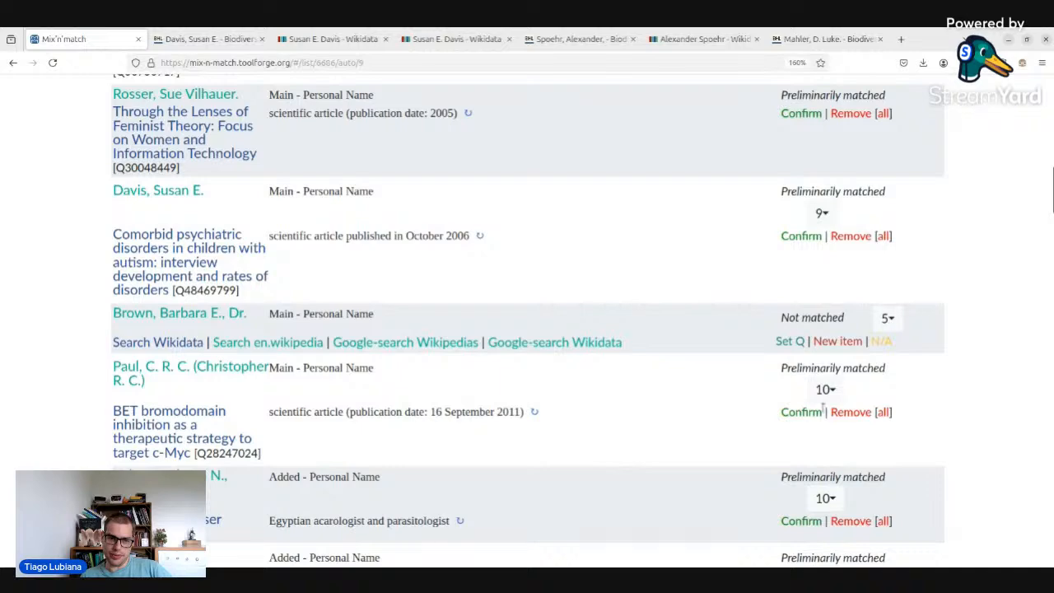
- Find the entry preliminarily matched to the paleontologist Q21341147 and check its candidates and BHL creator page
scroll(773, 379, "down", 6)
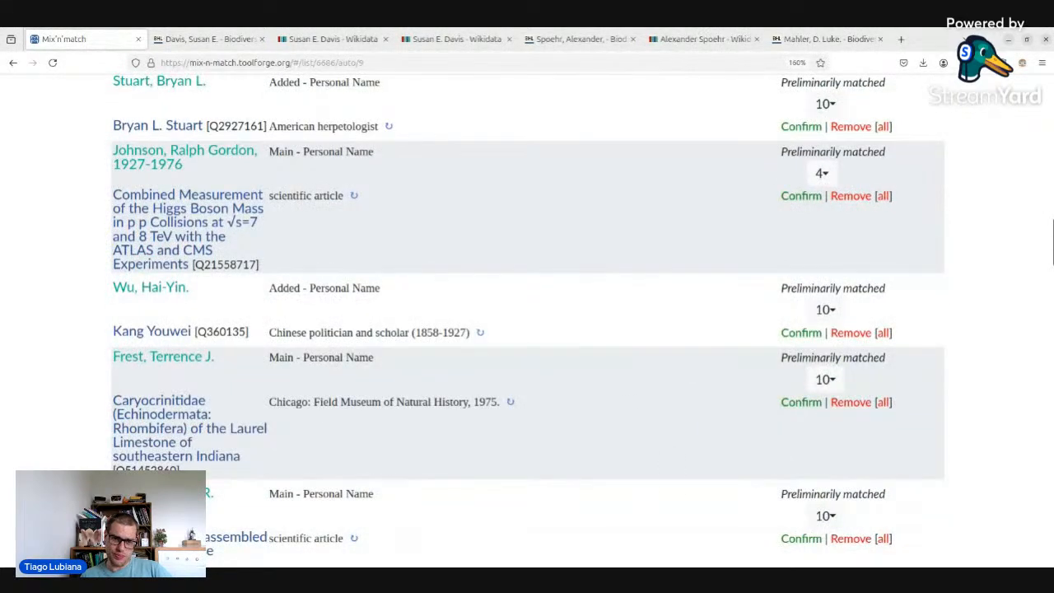
scroll(439, 468, "down", 3)
scroll(477, 289, "down", 4)
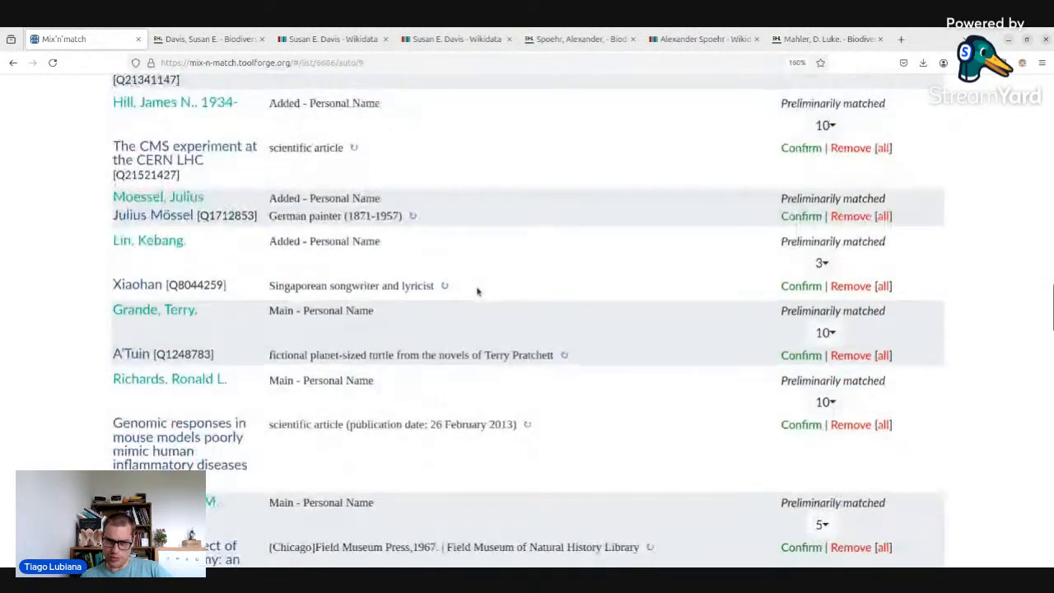
scroll(321, 235, "up", 1)
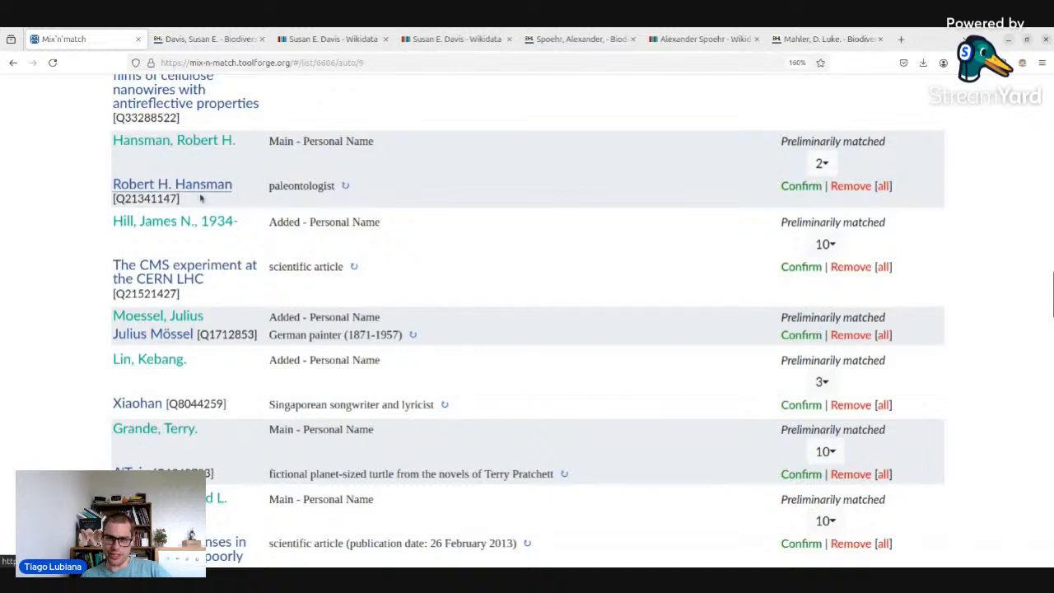
left_click(816, 164)
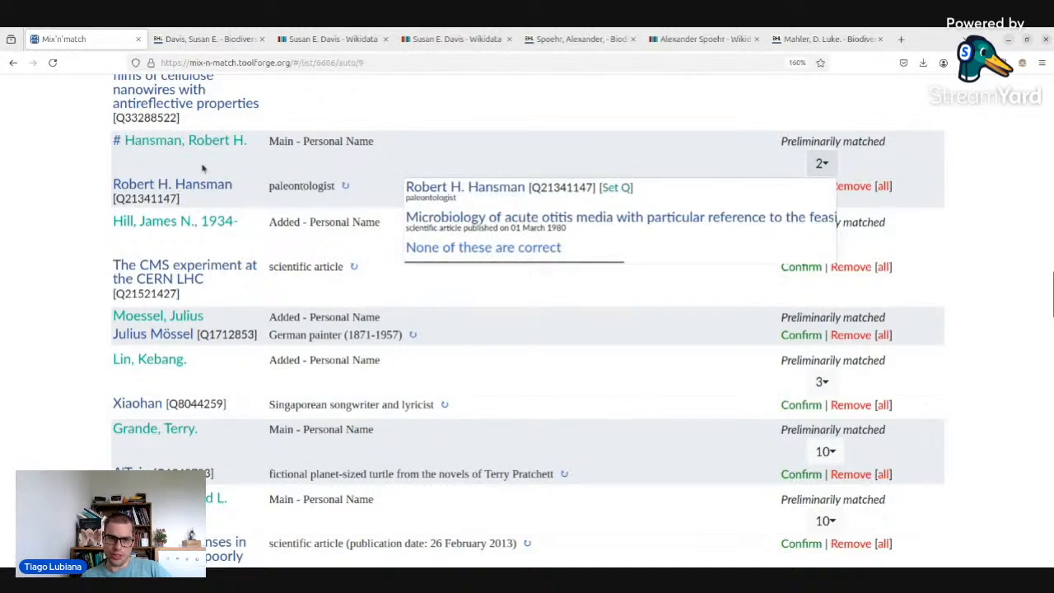
left_click(164, 142)
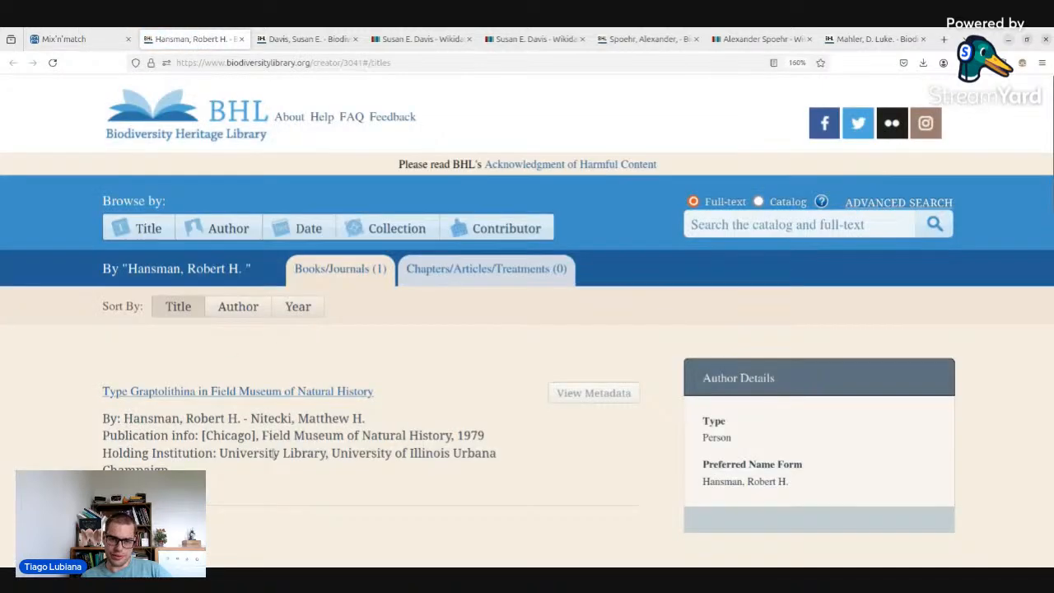
left_click_drag(272, 434, 287, 468)
left_click(287, 468)
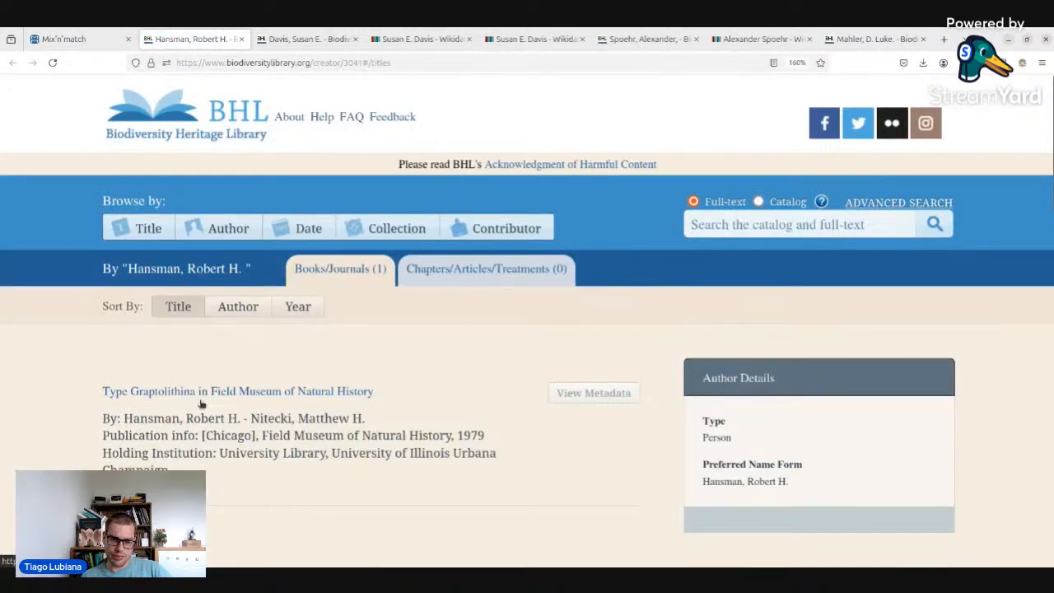
- Open the publication Type Graptolithina in Field Museum of Natural History and examine its pages for author information
left_click(199, 398)
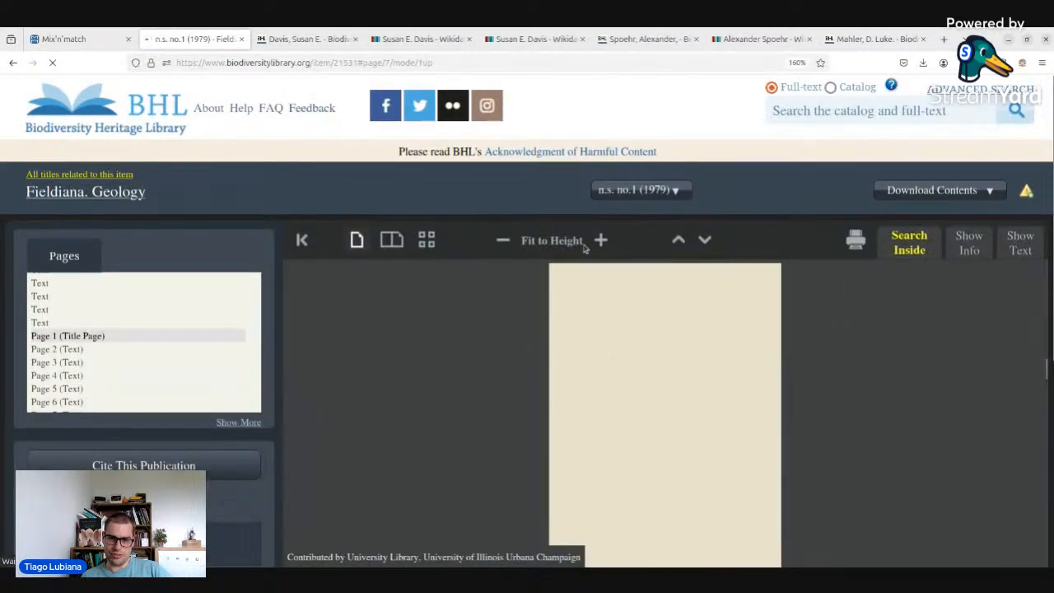
scroll(340, 250, "down", 2)
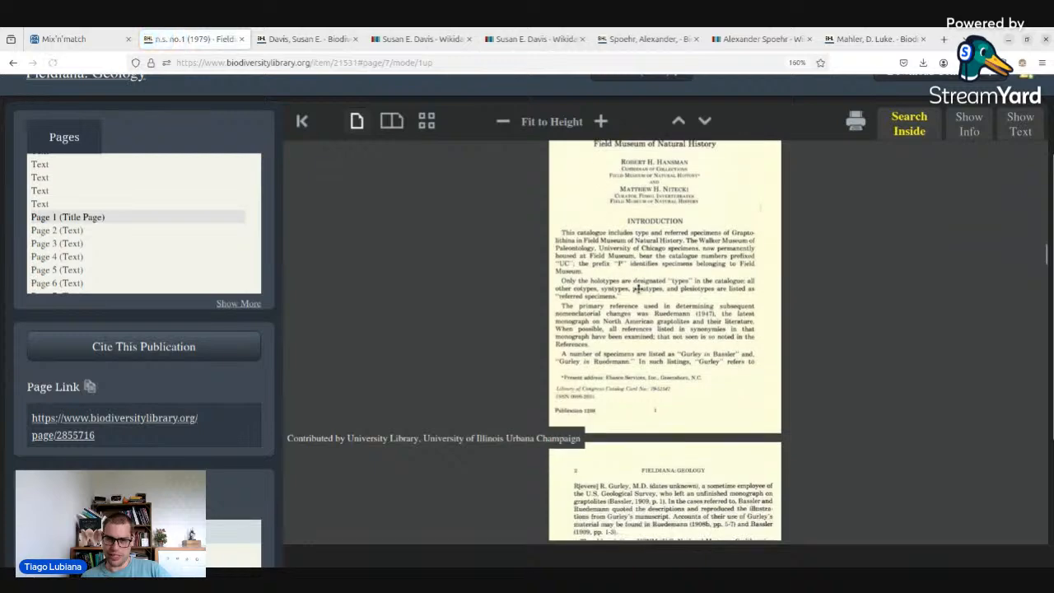
scroll(638, 288, "down", 5)
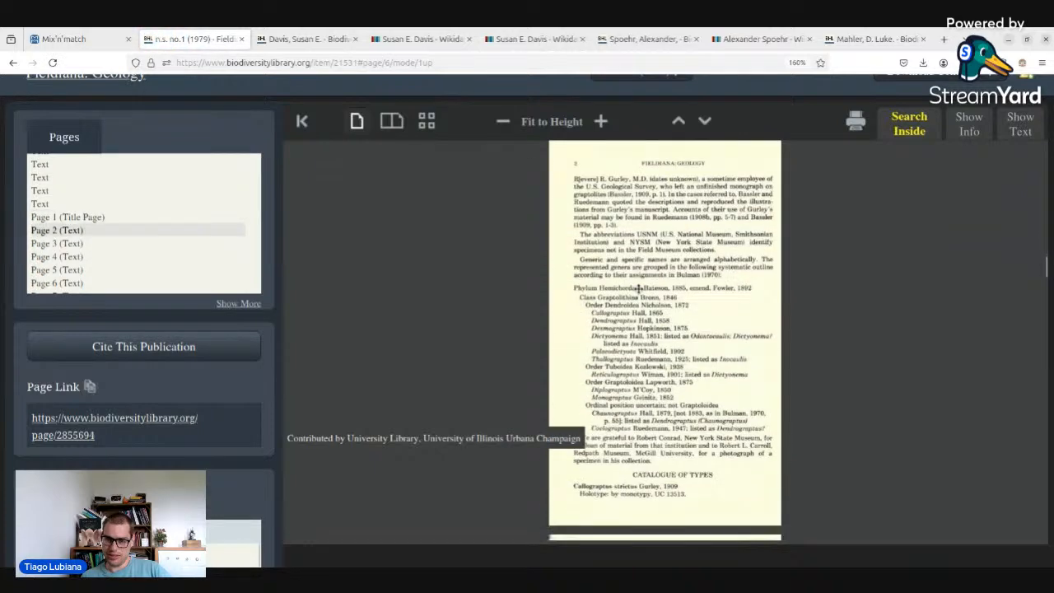
scroll(637, 289, "down", 10)
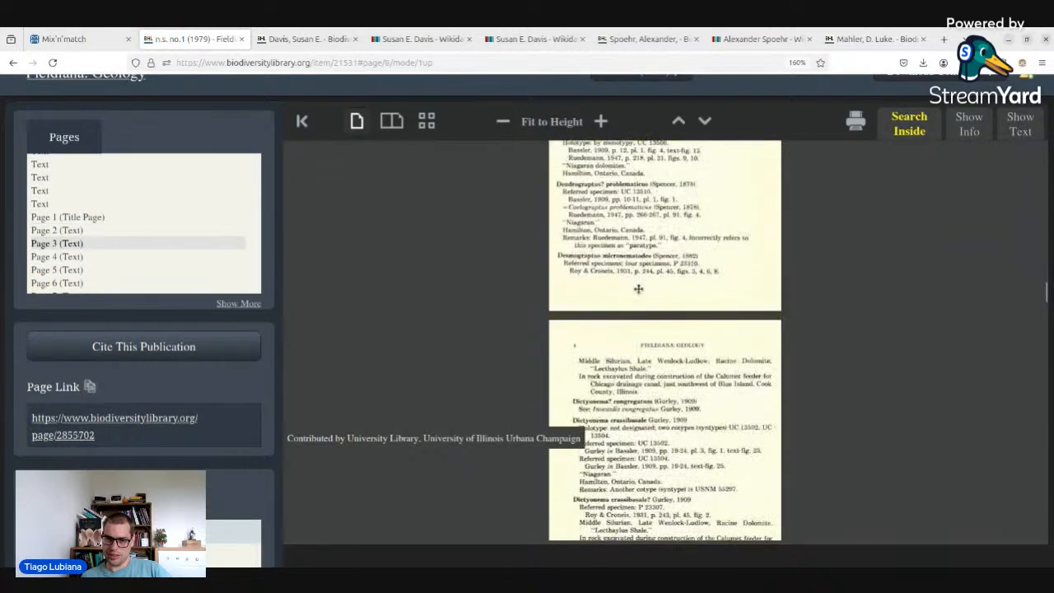
- Confirm the paleontologist match Q21341147 in Mix'n'match, and assign the archeologist and university professor Q106705857 to the entry pre-matched to a fishing publication
left_click(69, 38)
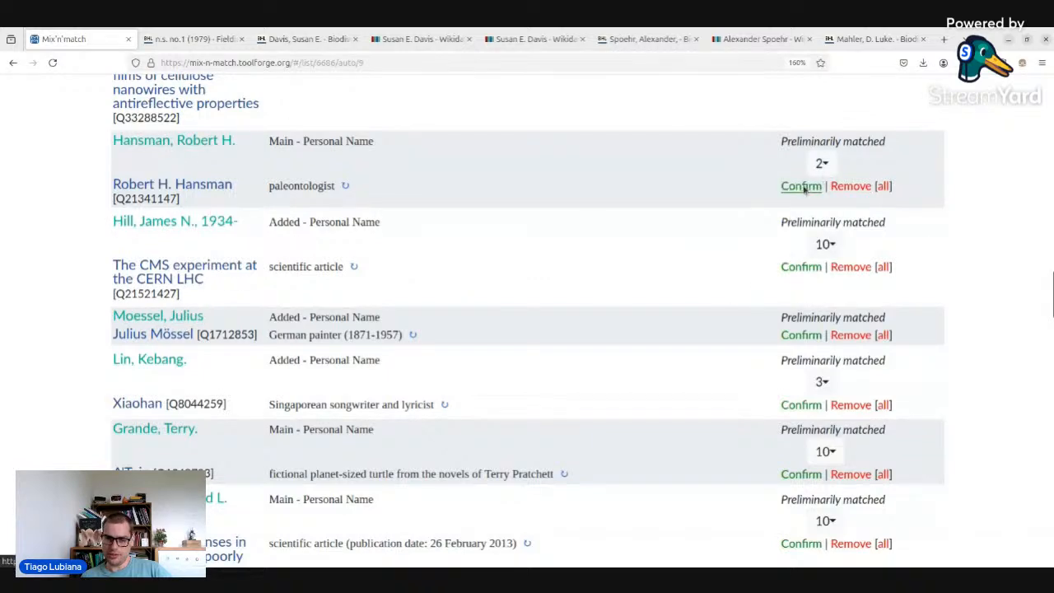
left_click(803, 186)
scroll(506, 343, "down", 3)
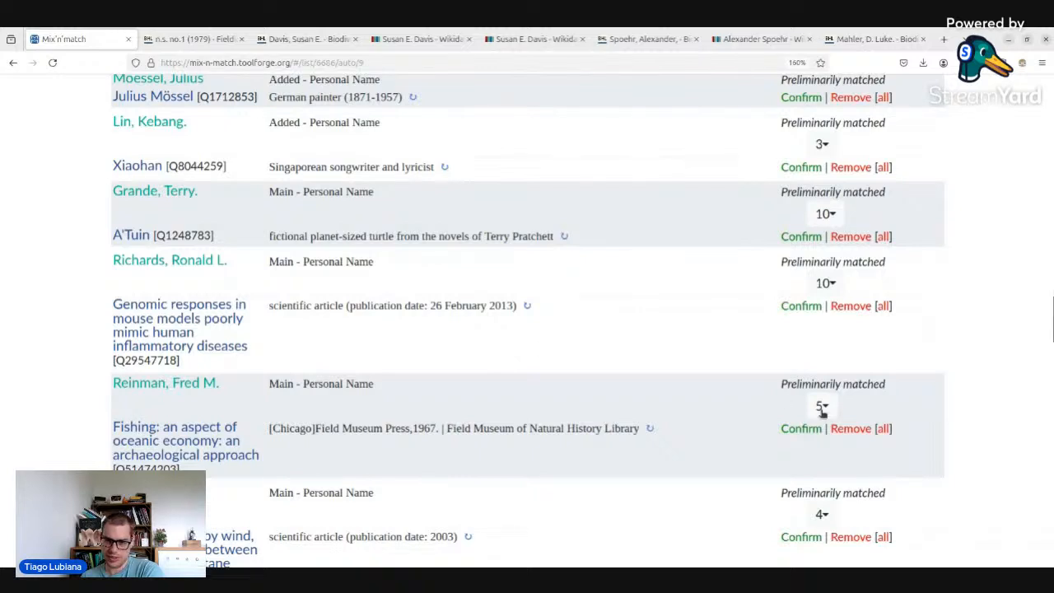
mouse_move(822, 409)
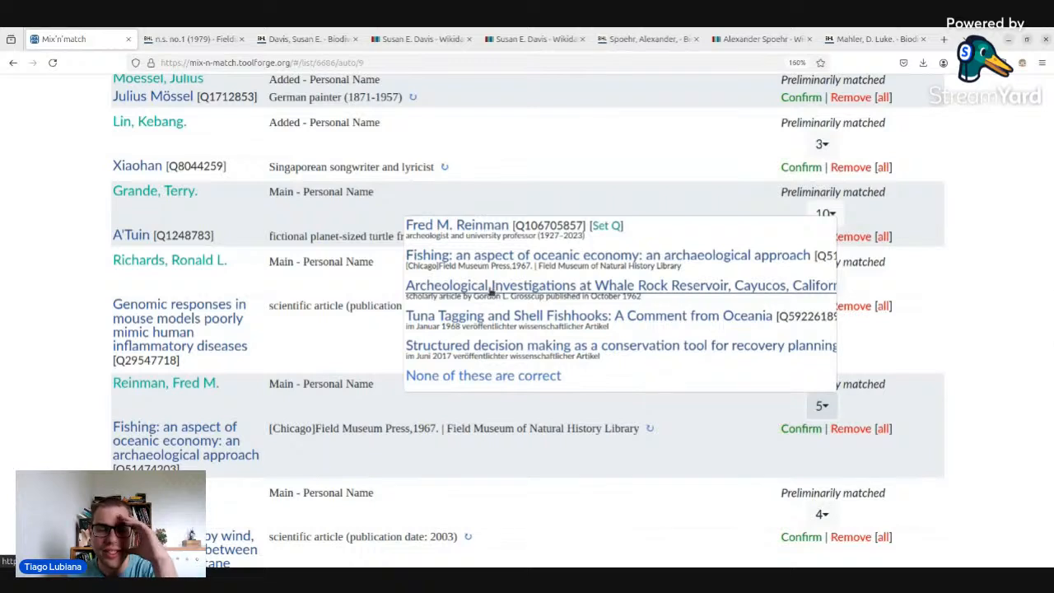
left_click(609, 228)
- Review the candidate items for the entry pre-matched to the mouse-model genomic responses article and mark none of them as correct
left_click(825, 282)
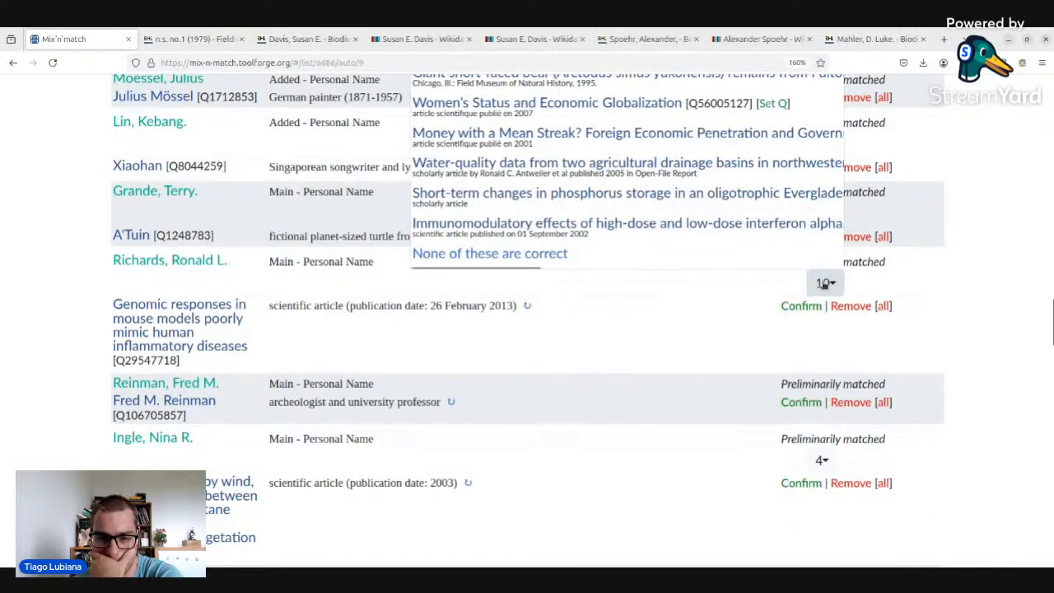
scroll(655, 317, "up", 1)
scroll(650, 329, "up", 3)
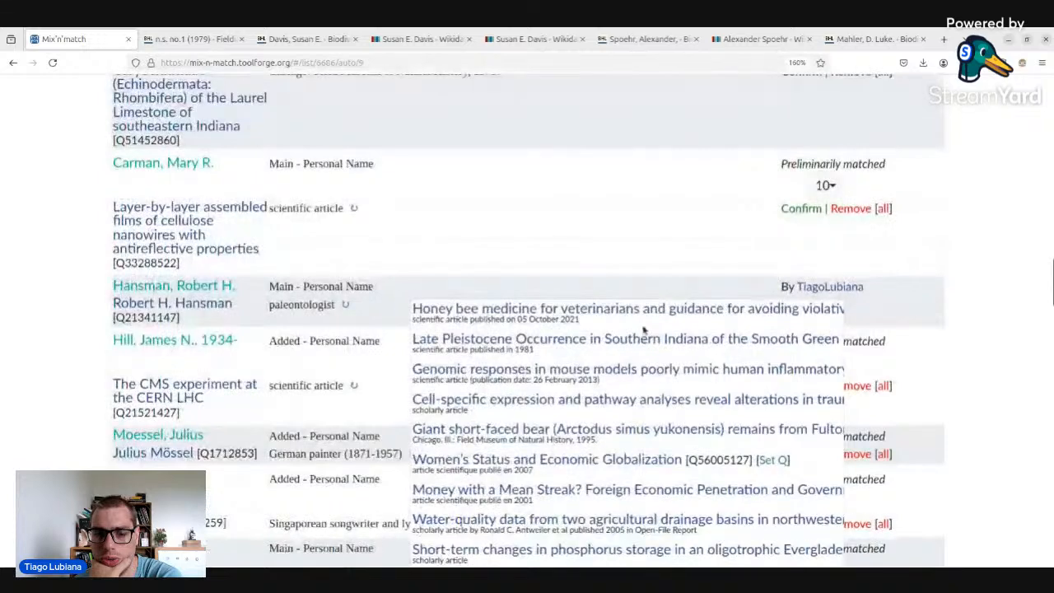
scroll(576, 350, "down", 4)
left_click(508, 345)
left_click(826, 282)
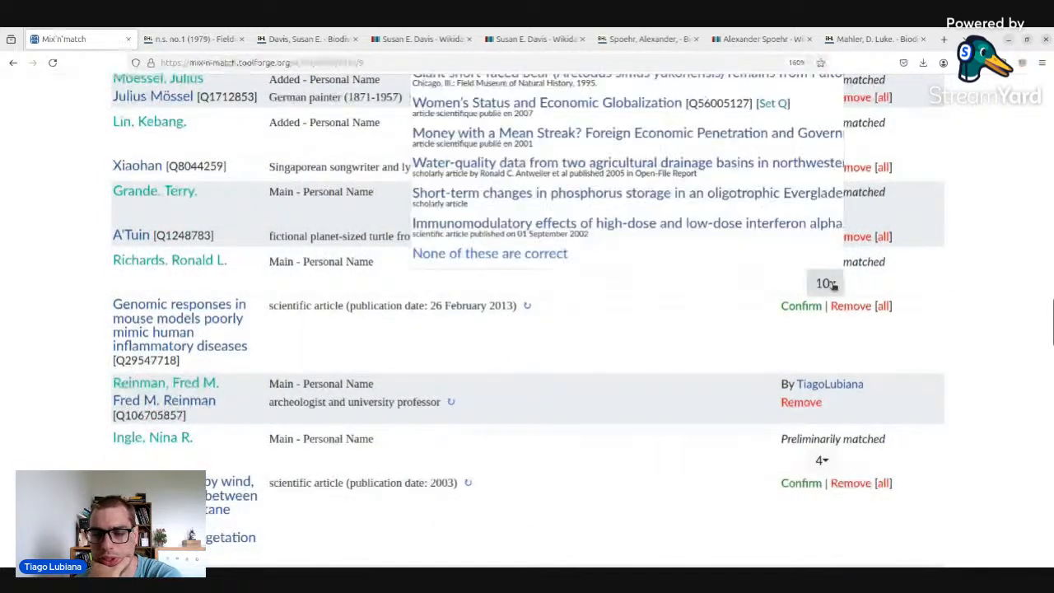
left_click(546, 255)
- Look further down the list of preliminary matches and enlarge the page to 170%
scroll(546, 254, "down", 3)
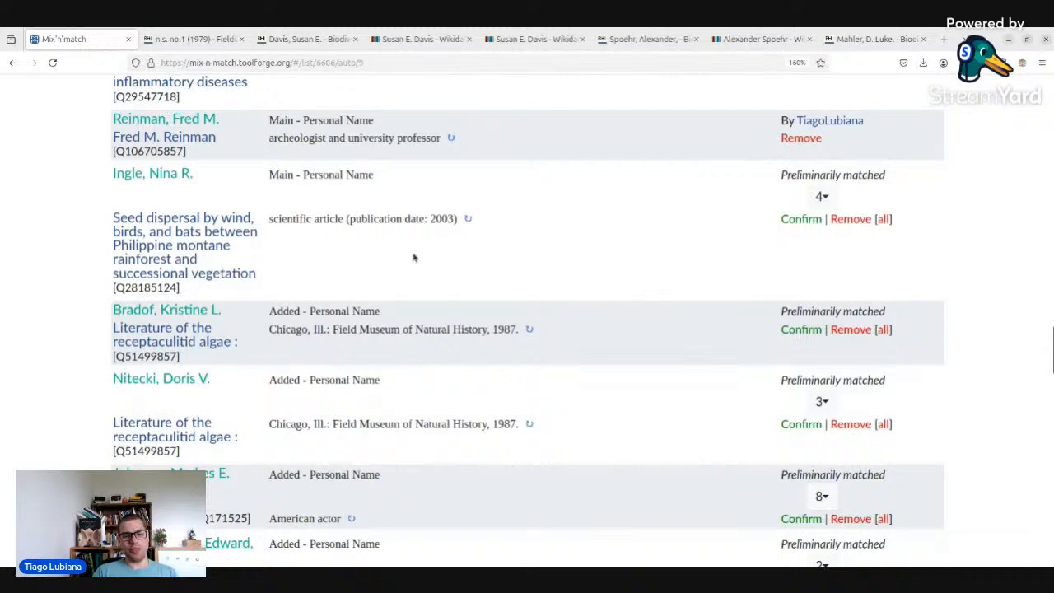
left_click(360, 63)
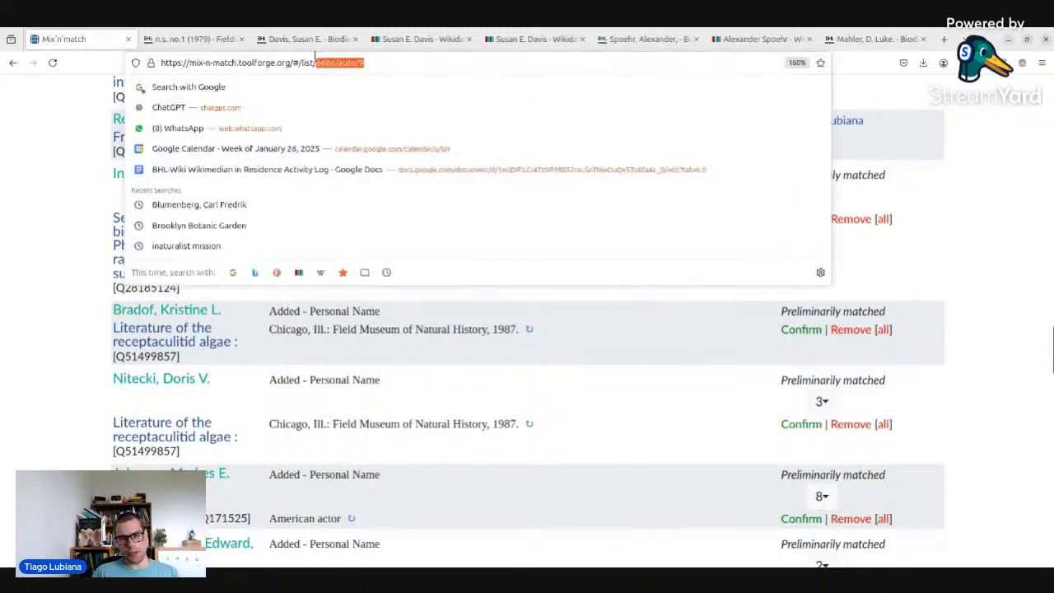
left_click(435, 404)
scroll(526, 312, "down", 5)
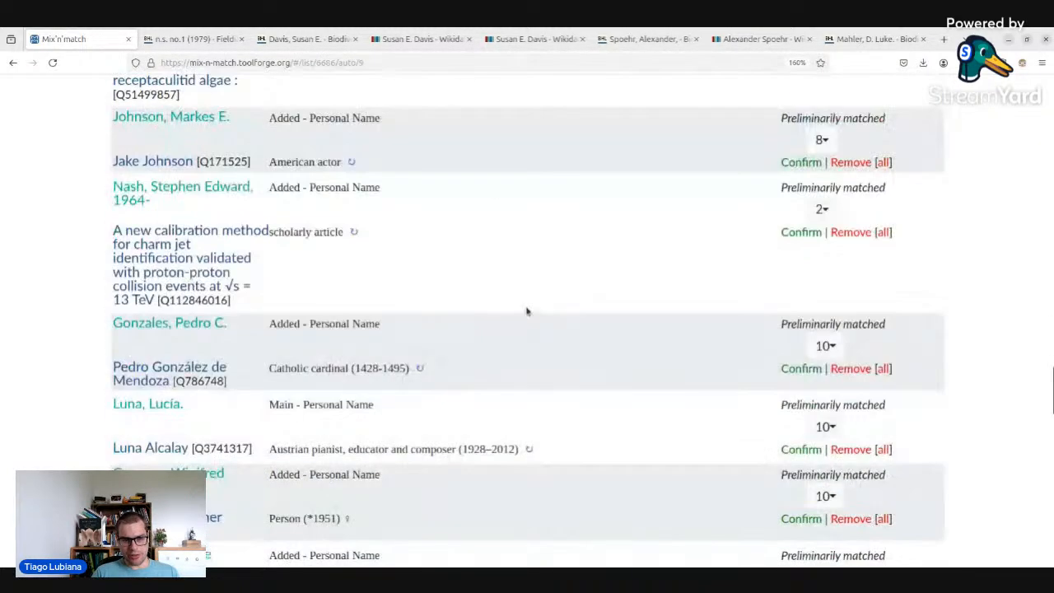
key("ctrl+plus")
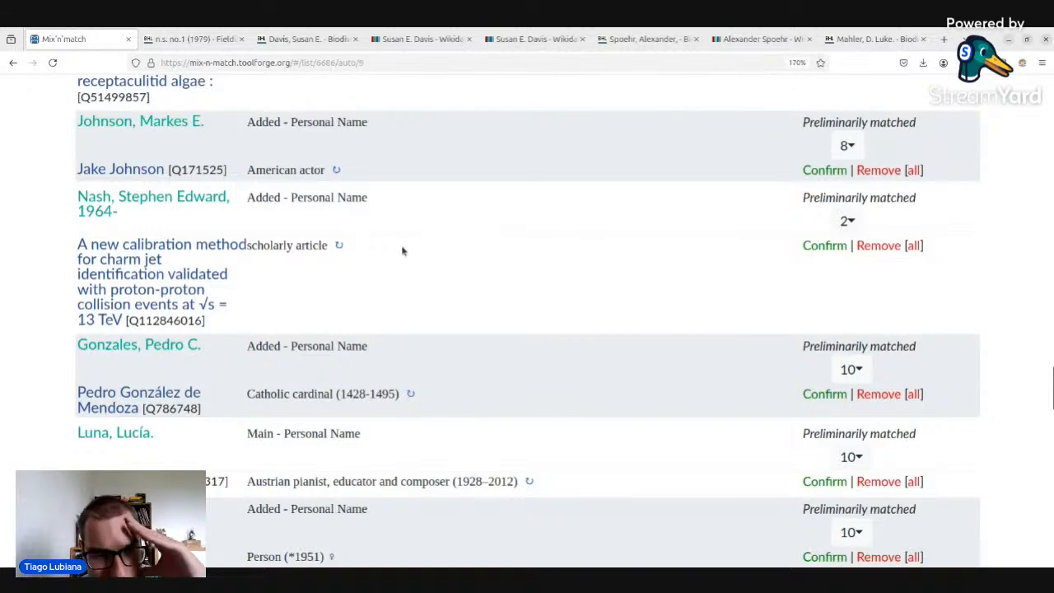
- Open the Biodiversity Heritage Library creator page of the entry pre-matched to Q55409510 and check the author's titles and identifiers
scroll(361, 264, "down", 3)
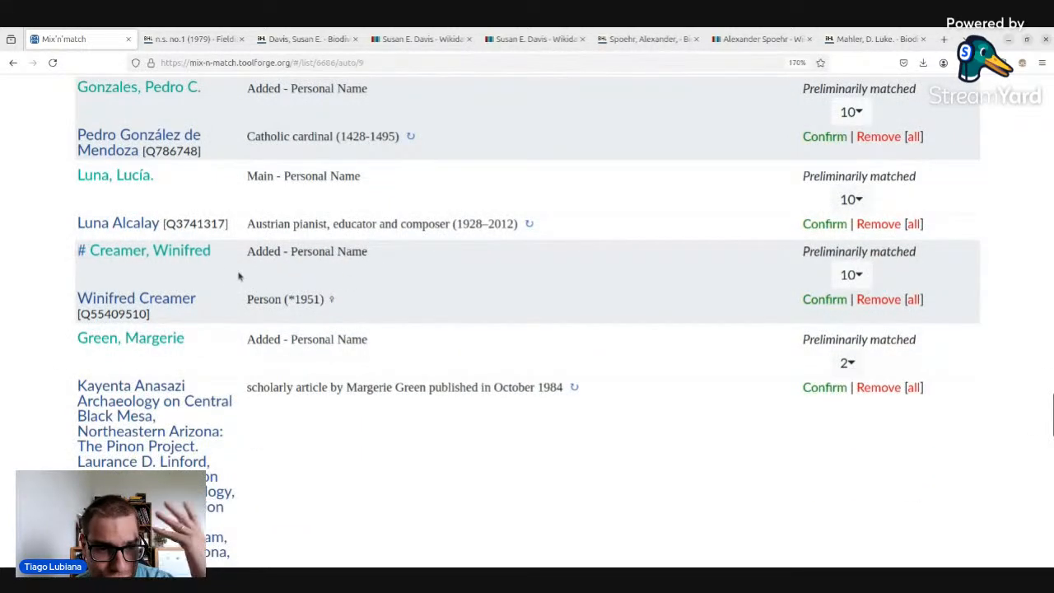
middle_click(156, 252)
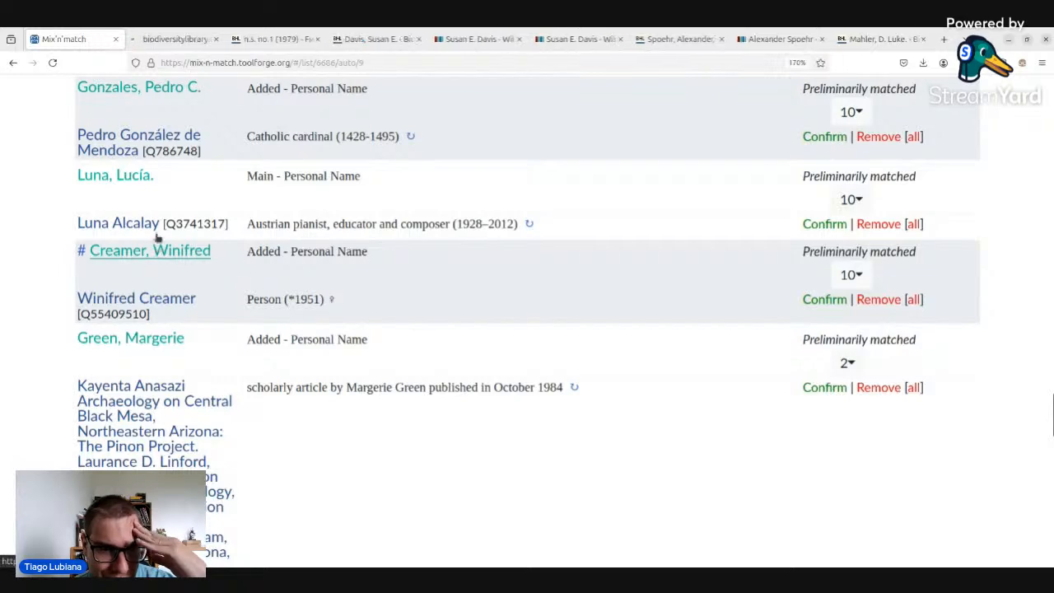
left_click(165, 38)
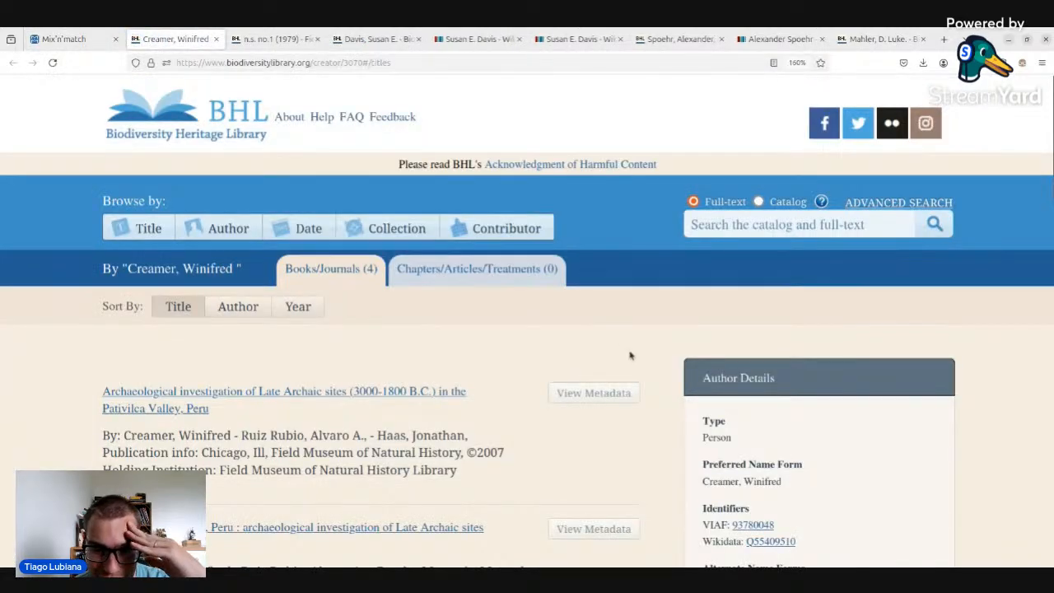
scroll(630, 356, "down", 3)
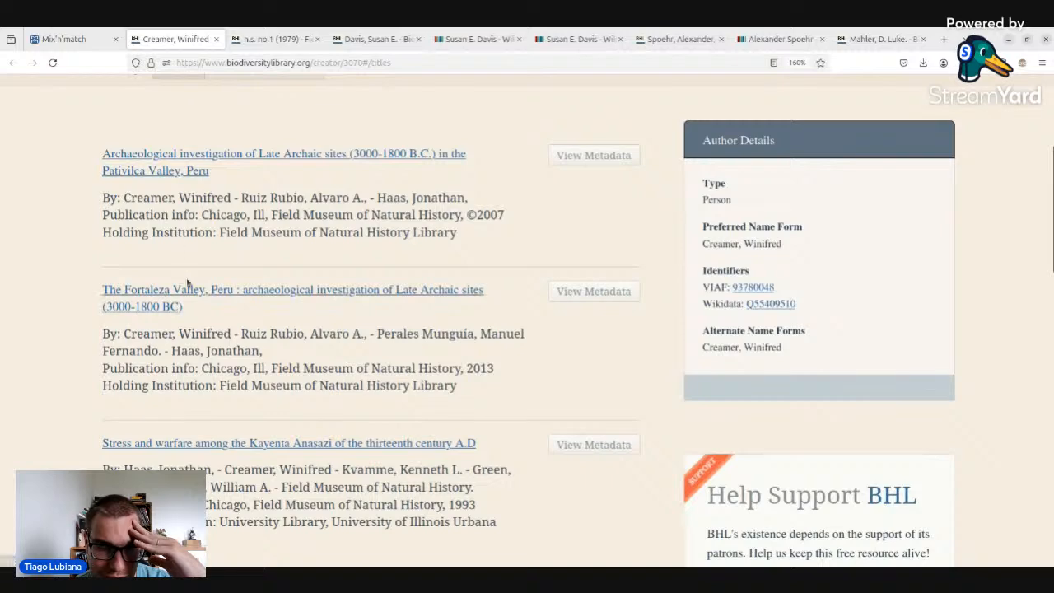
scroll(188, 283, "down", 10)
- Open the Wikidata item Q55409510 from the entry's candidate list in Mix'n'match and check its statements and identifiers
left_click(80, 38)
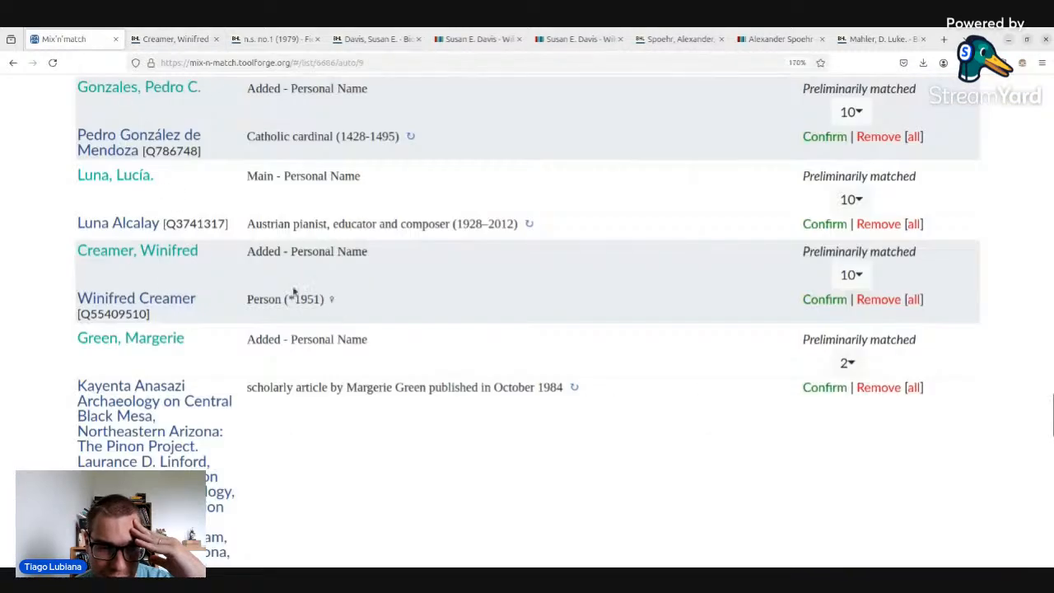
left_click(860, 275)
scroll(635, 336, "up", 5)
scroll(630, 372, "down", 3)
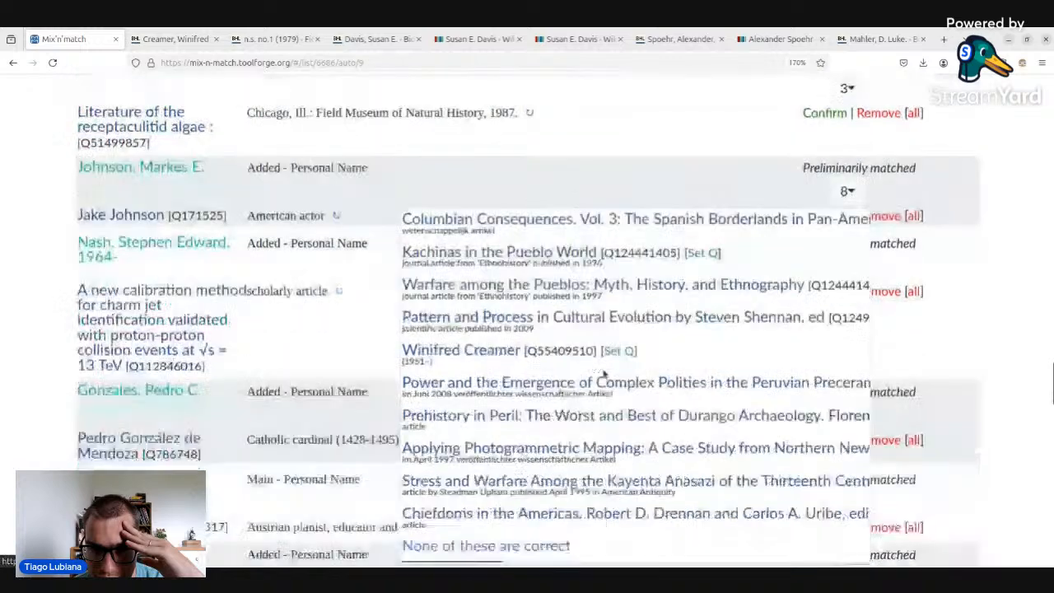
middle_click(433, 313)
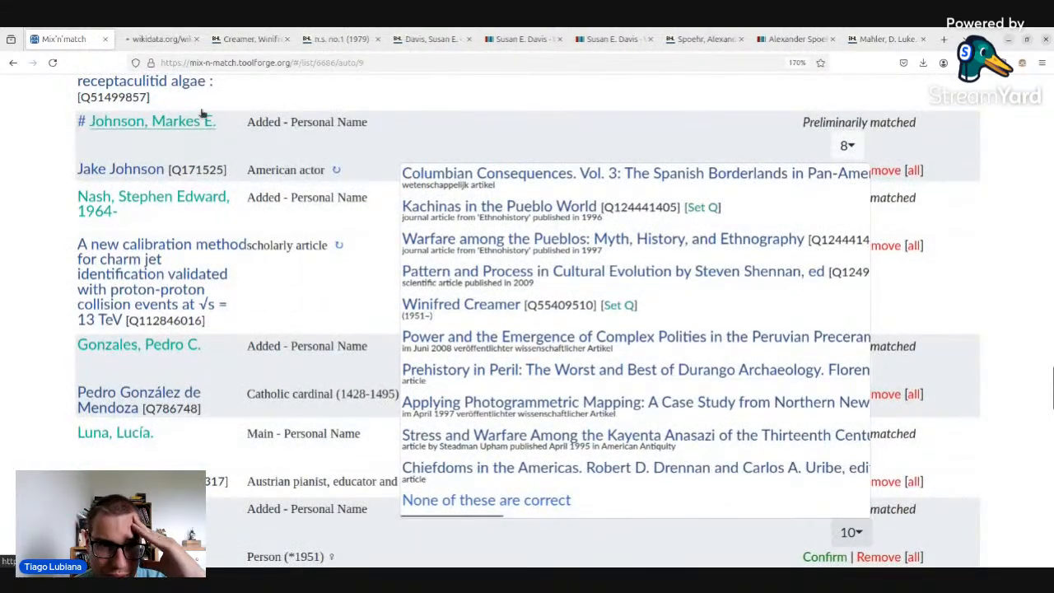
left_click(151, 41)
scroll(389, 232, "down", 5)
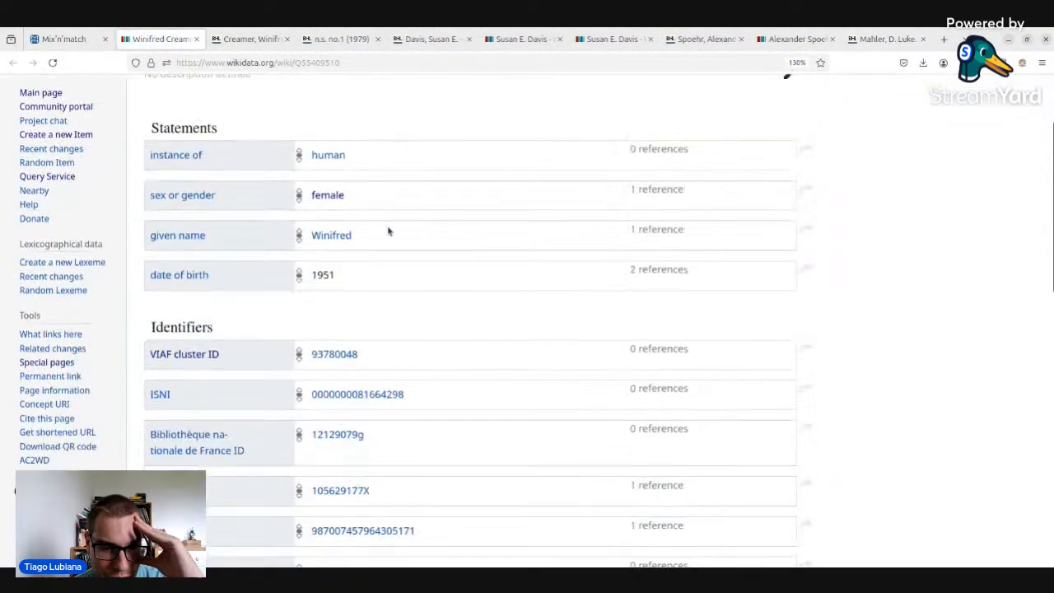
scroll(333, 217, "down", 10)
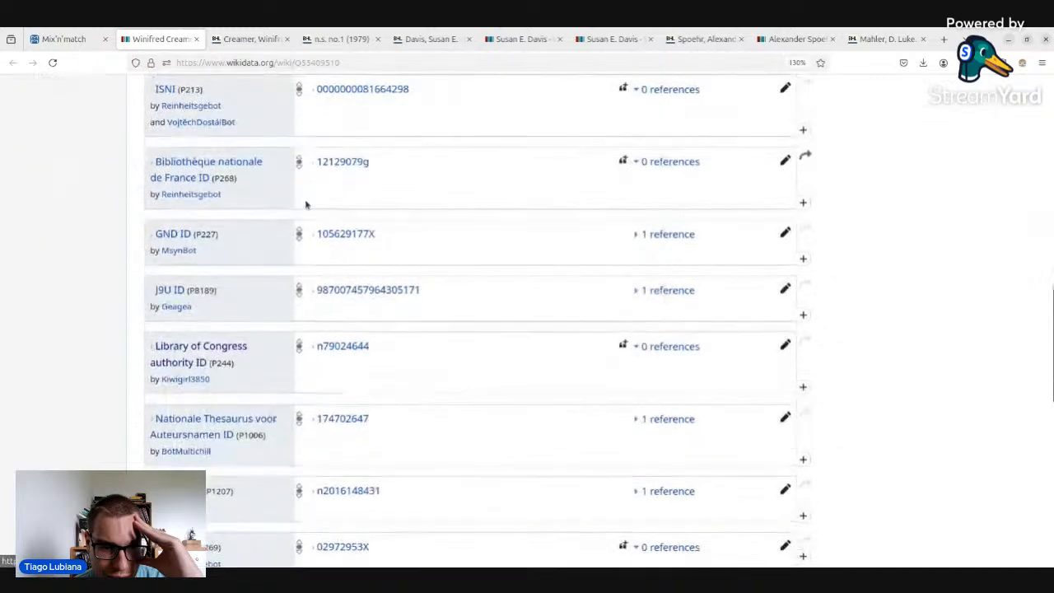
scroll(276, 171, "up", 5)
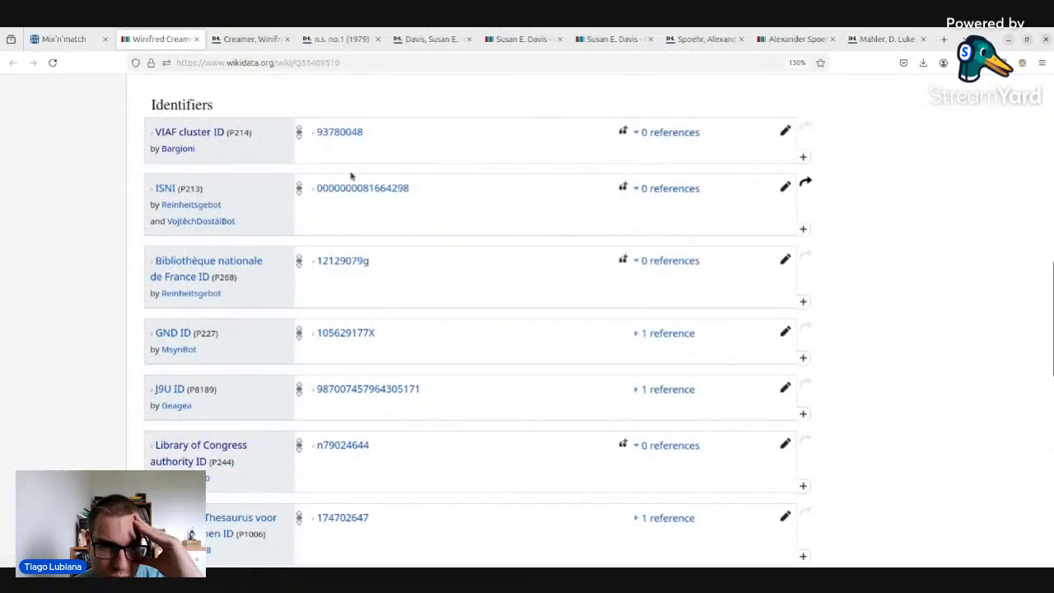
- Close the leftover Fieldiana n.s. no.1 (1979) page and recheck the titles on the author's Biodiversity Heritage Library creator page
left_click(255, 39)
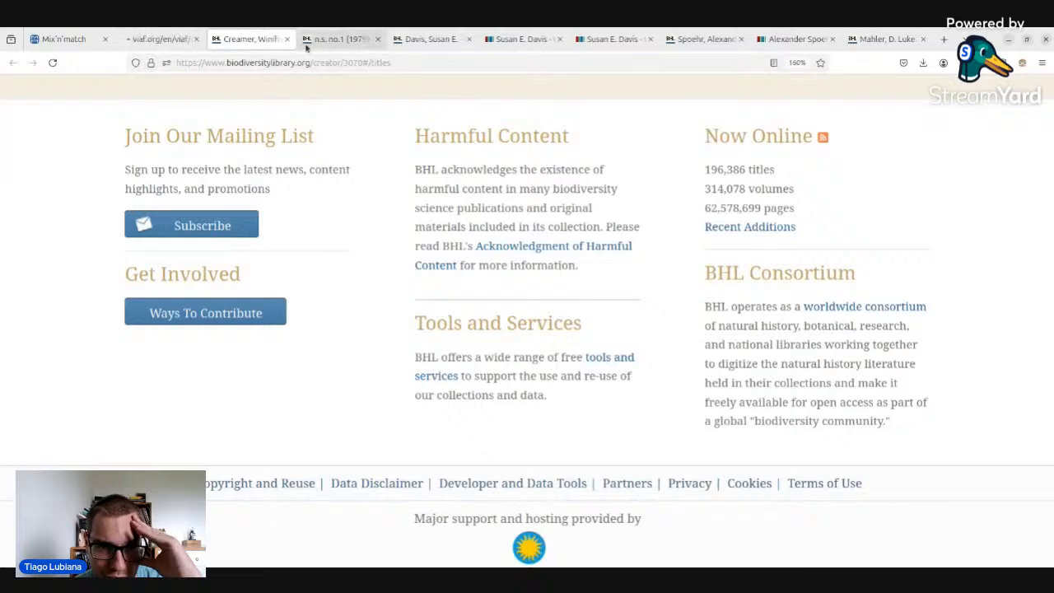
left_click(308, 43)
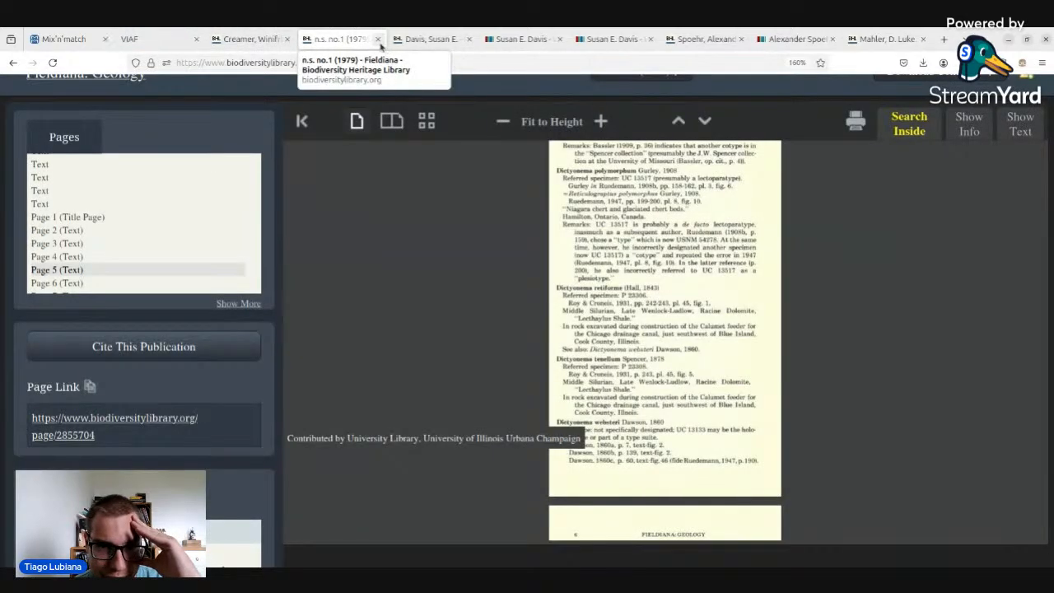
left_click(377, 39)
left_click(284, 39)
scroll(395, 198, "up", 5)
scroll(329, 247, "up", 4)
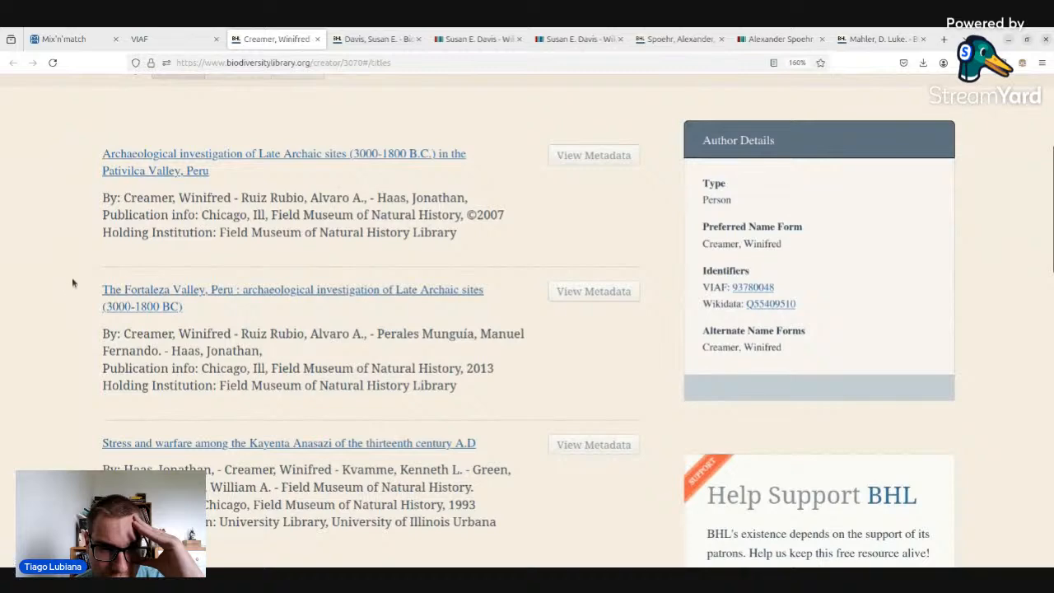
- Accept all cookies on the author's VIAF record and check its works for the Late Archaic sites investigation title
left_click(189, 37)
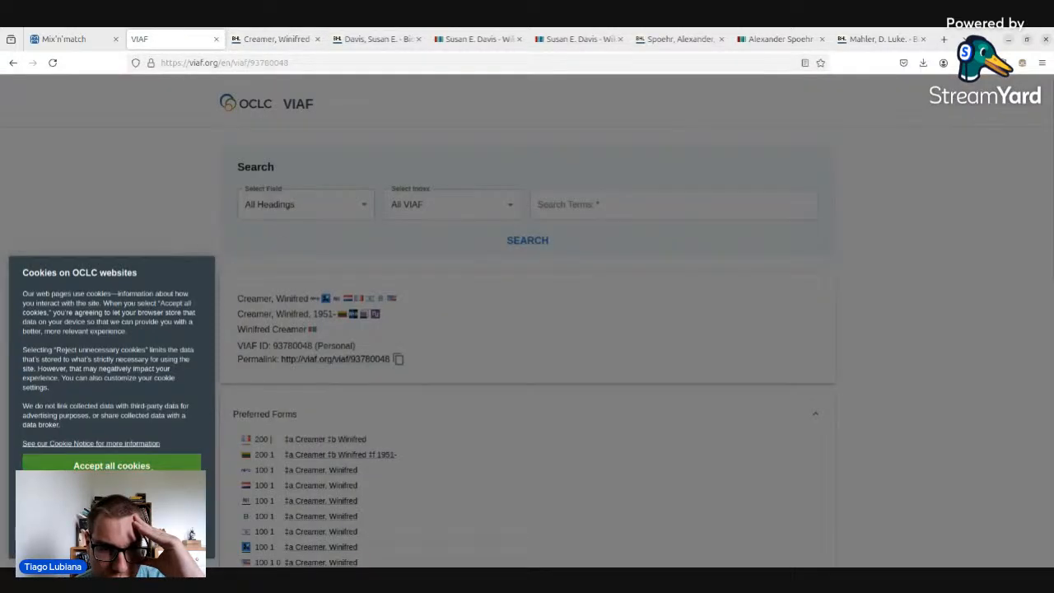
left_click(111, 465)
scroll(428, 328, "down", 3)
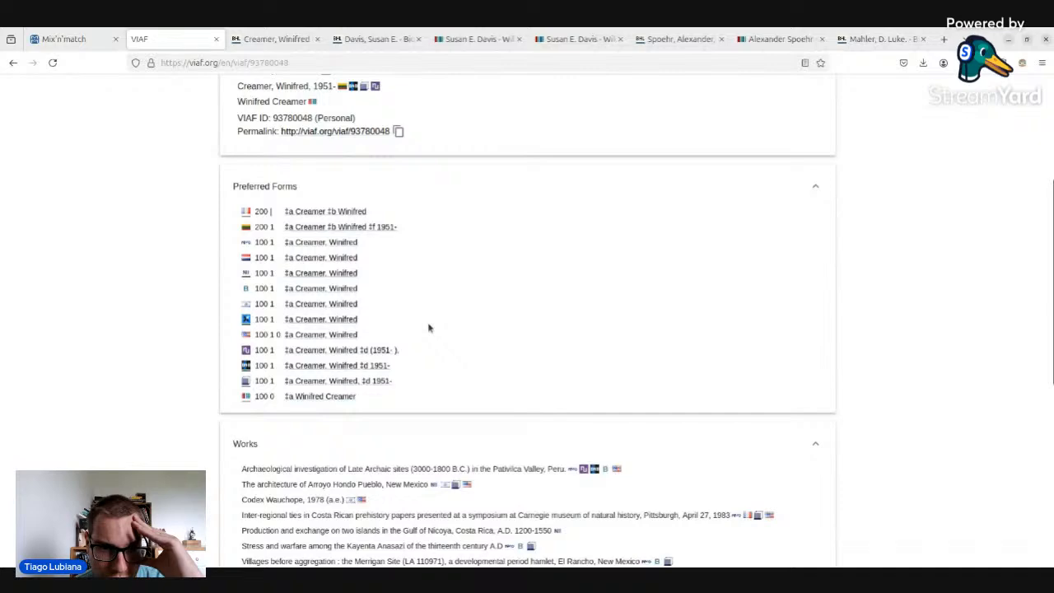
scroll(428, 328, "down", 3)
left_click_drag(241, 318, 382, 316)
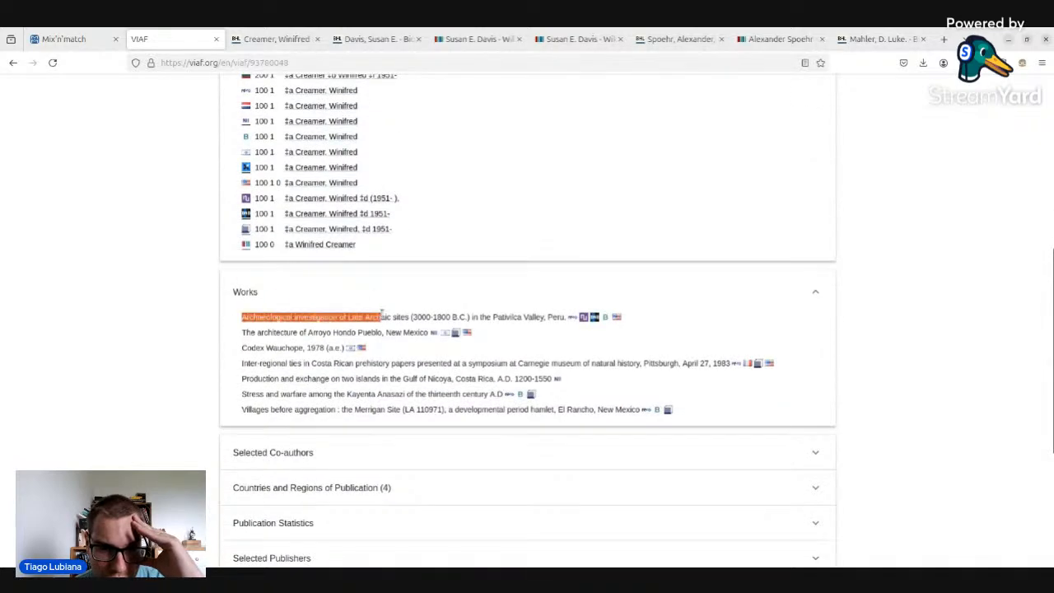
- Return to the Mix'n'match list and confirm the entry's preliminary match with Q55409510
left_click(63, 38)
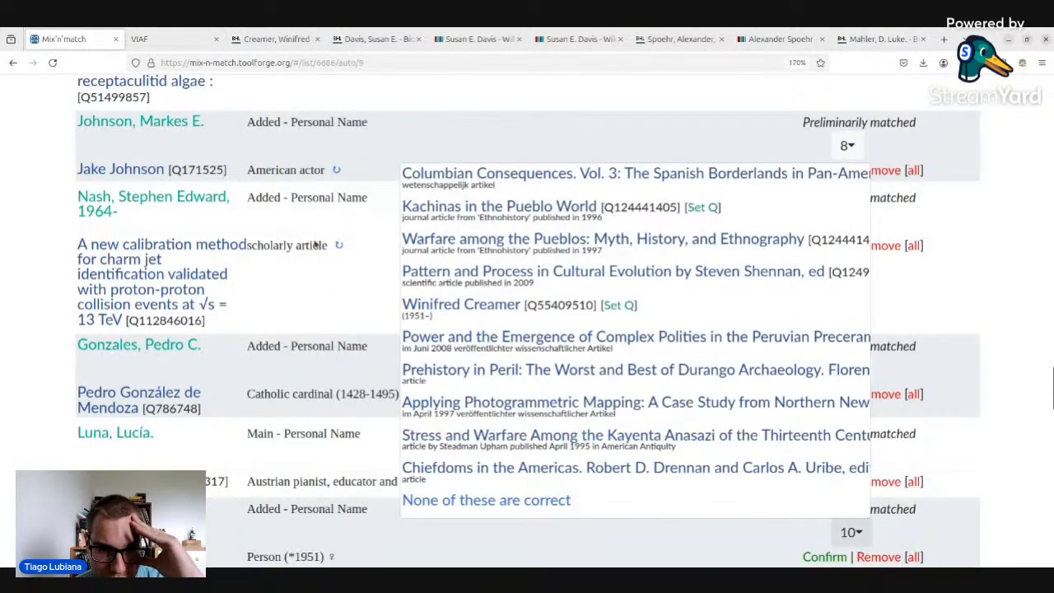
scroll(337, 395, "down", 5)
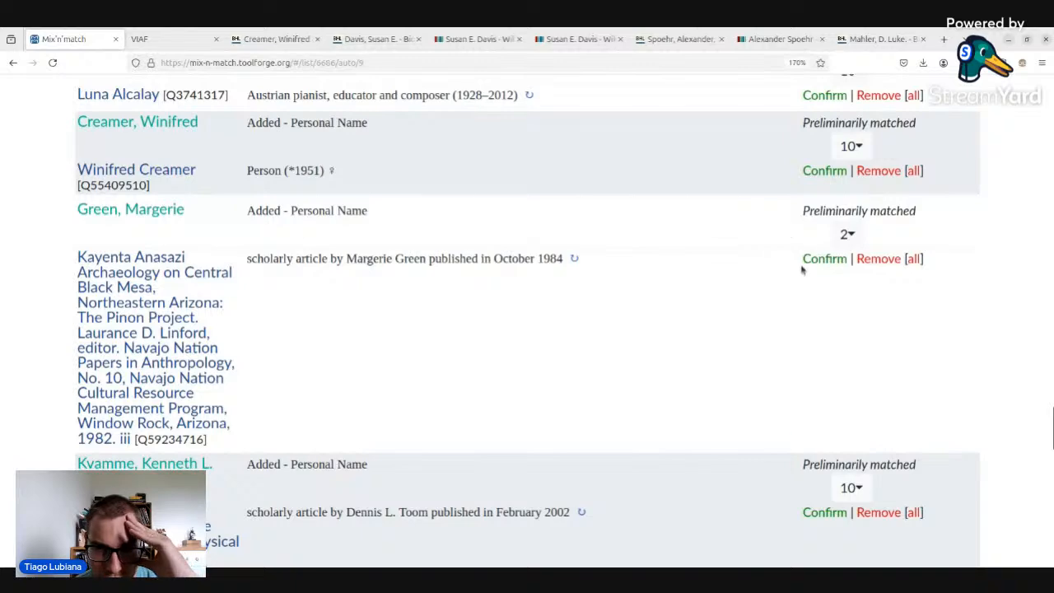
left_click(824, 170)
- Check the candidate matches for the entry pre-matched to the Kayenta Anasazi archaeology article
scroll(651, 203, "down", 3)
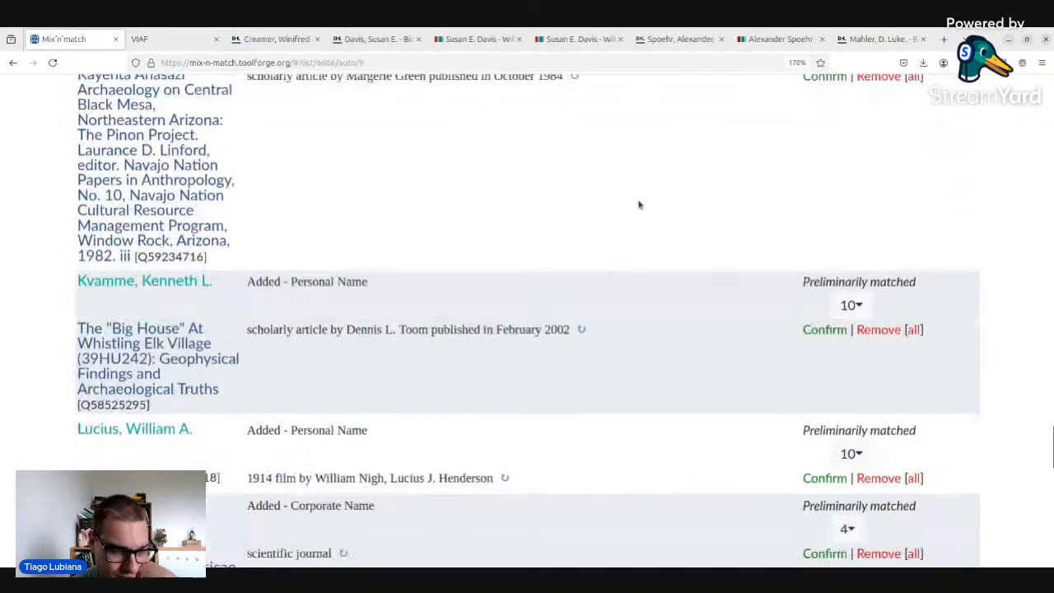
scroll(486, 293, "up", 3)
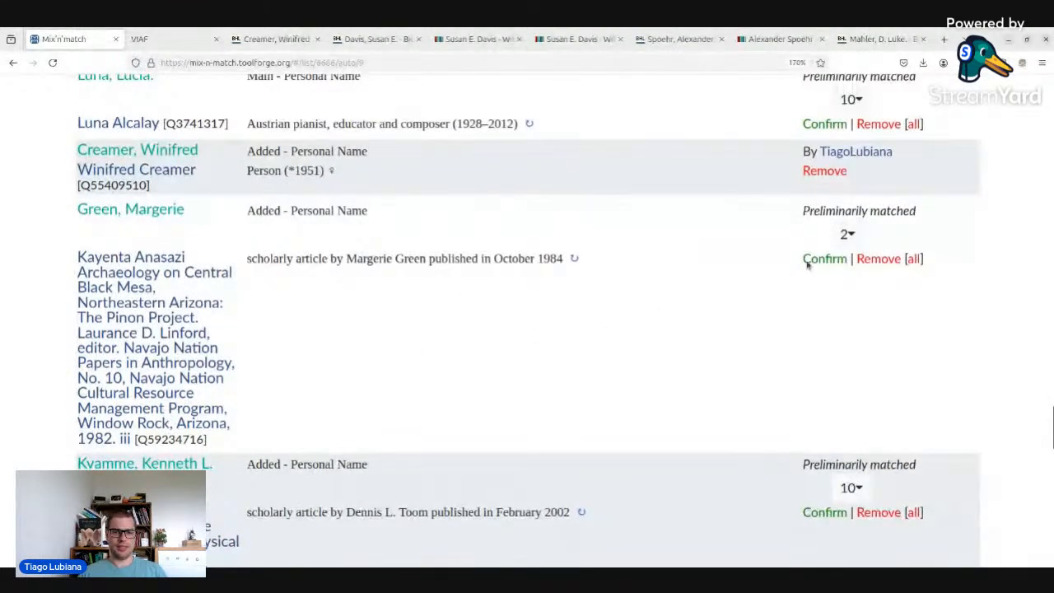
left_click(845, 236)
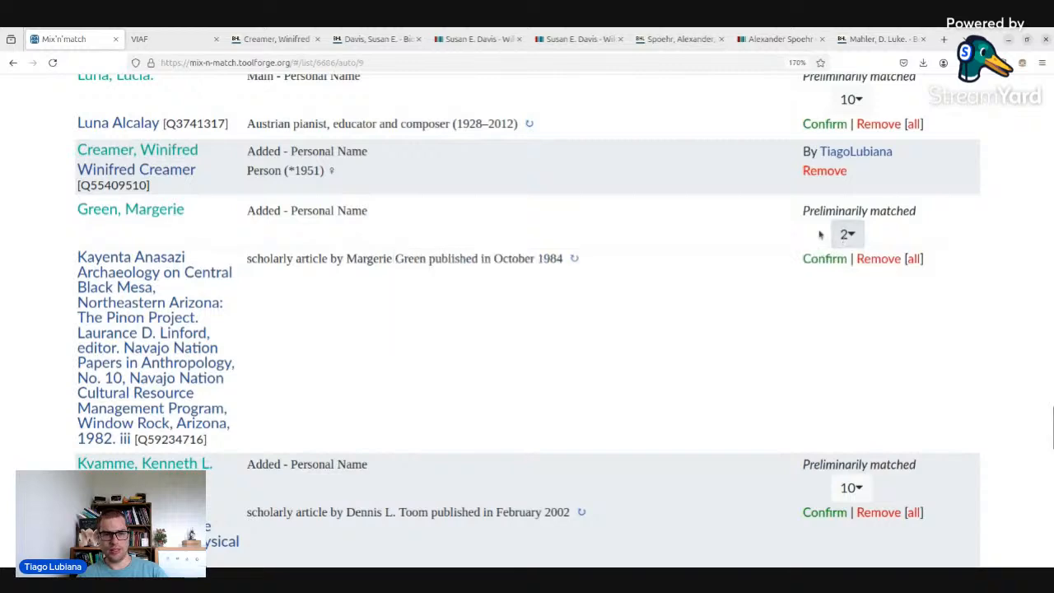
- Skim the remaining preliminary matches on page 10 and go on to page 11 of the creator list
scroll(584, 291, "down", 5)
scroll(599, 303, "down", 2)
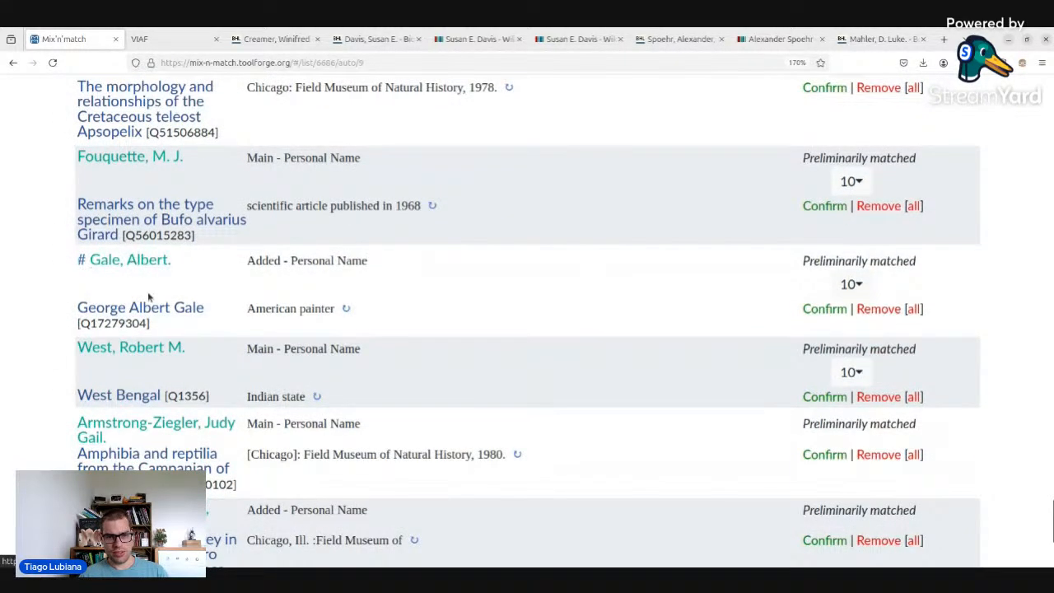
scroll(175, 260, "down", 3)
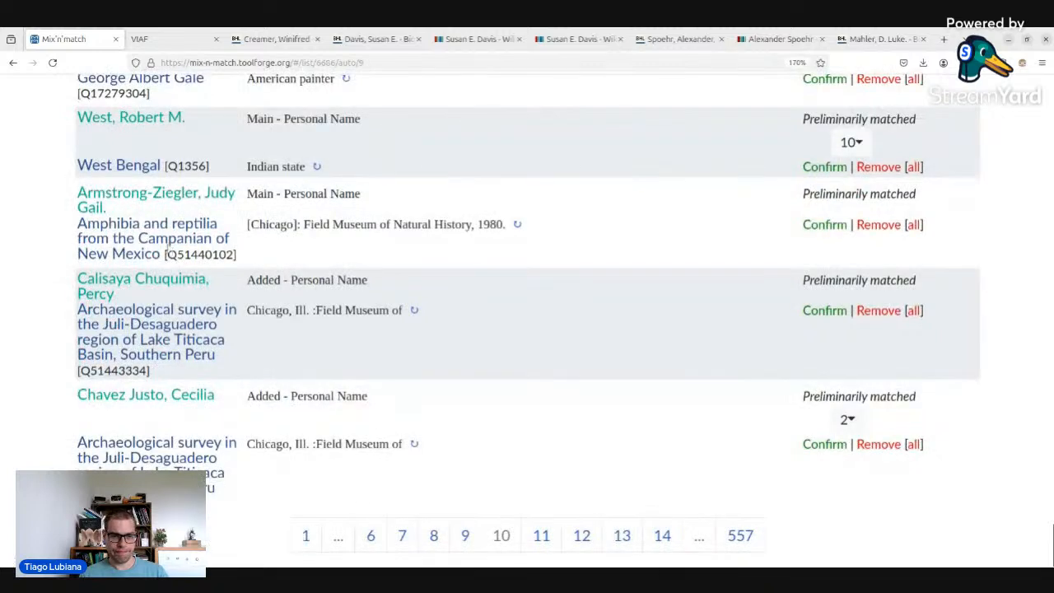
left_click(543, 536)
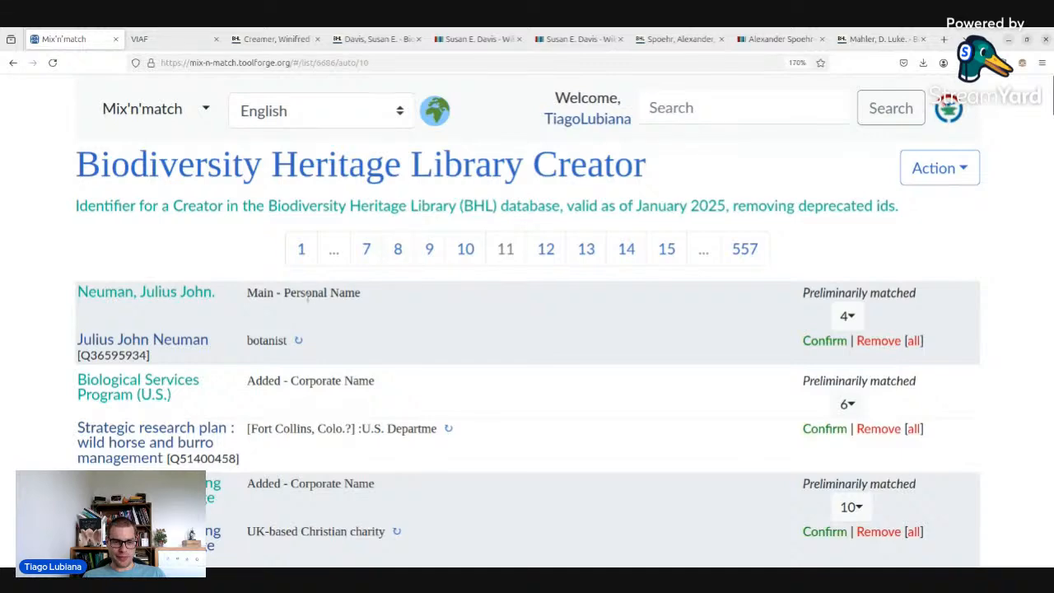
scroll(280, 370, "down", 3)
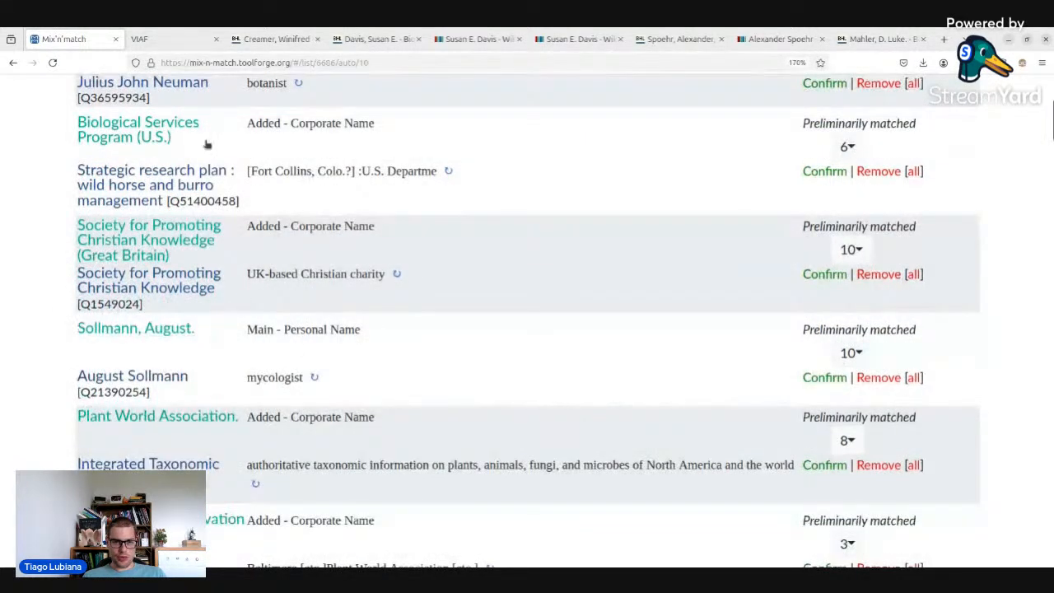
- Close all leftover VIAF, BHL and Wikidata pages, keeping only the Mix'n'match list open
left_click(216, 38)
left_click(215, 38)
left_click(216, 39)
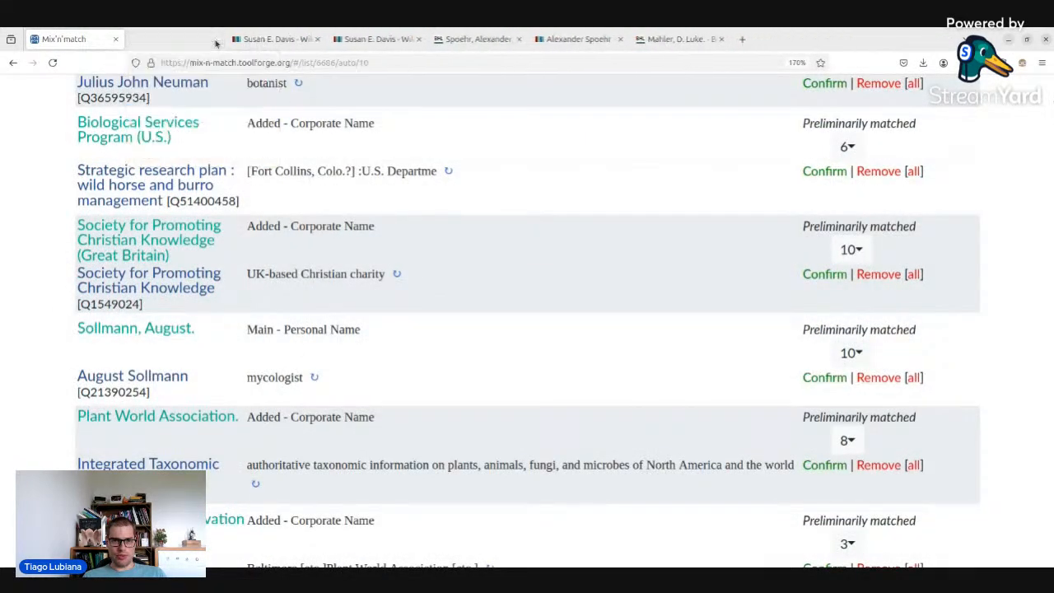
left_click(215, 38)
left_click(216, 38)
left_click(215, 39)
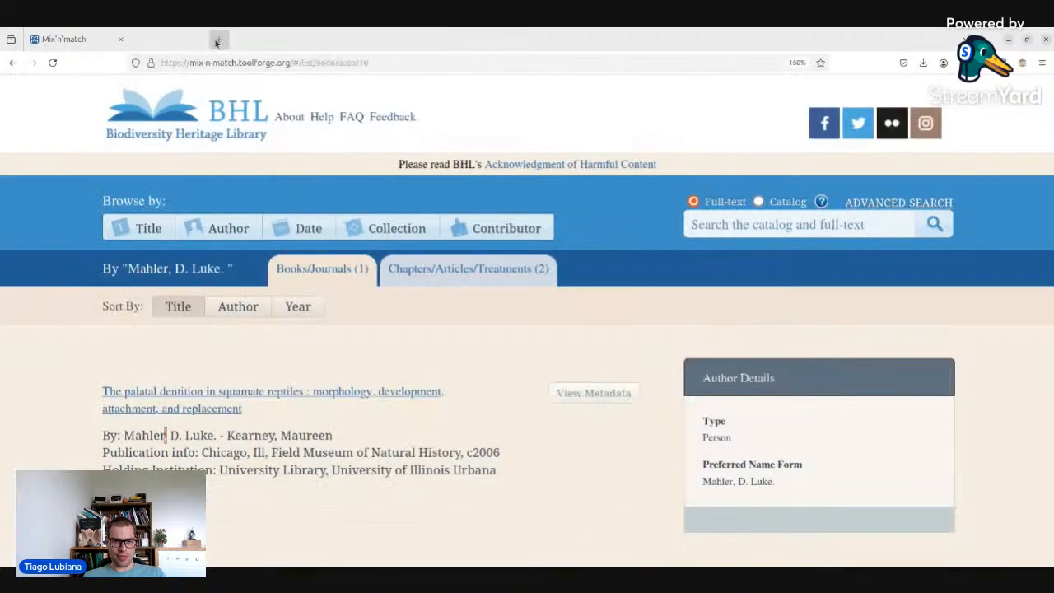
left_click(216, 39)
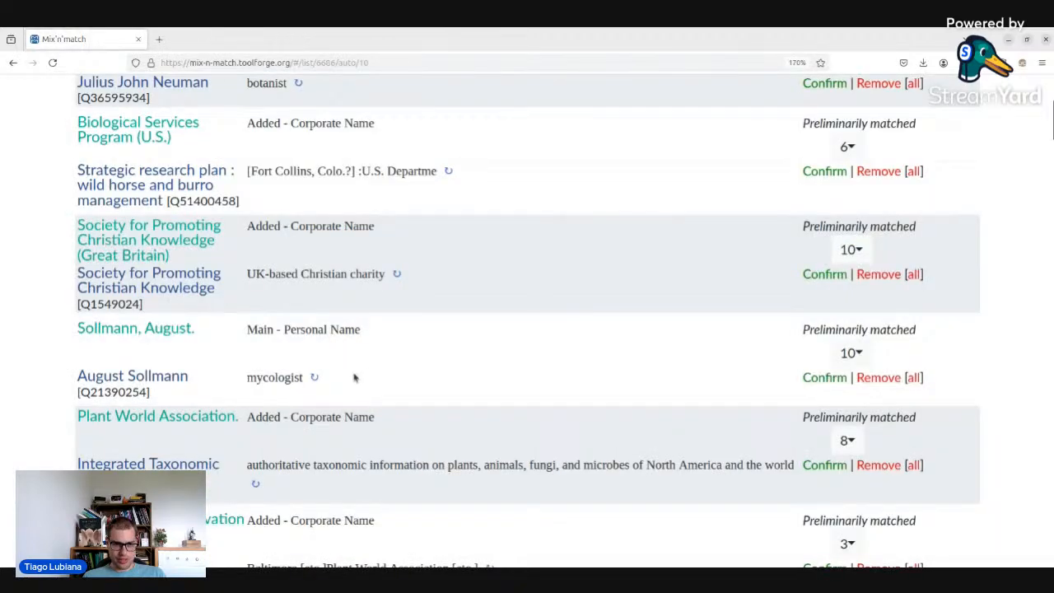
- Open the BHL and Wikidata pages of the mycologist entry pre-matched to Q21390254 and review the item's statements and identifiers
middle_click(164, 330)
middle_click(171, 377)
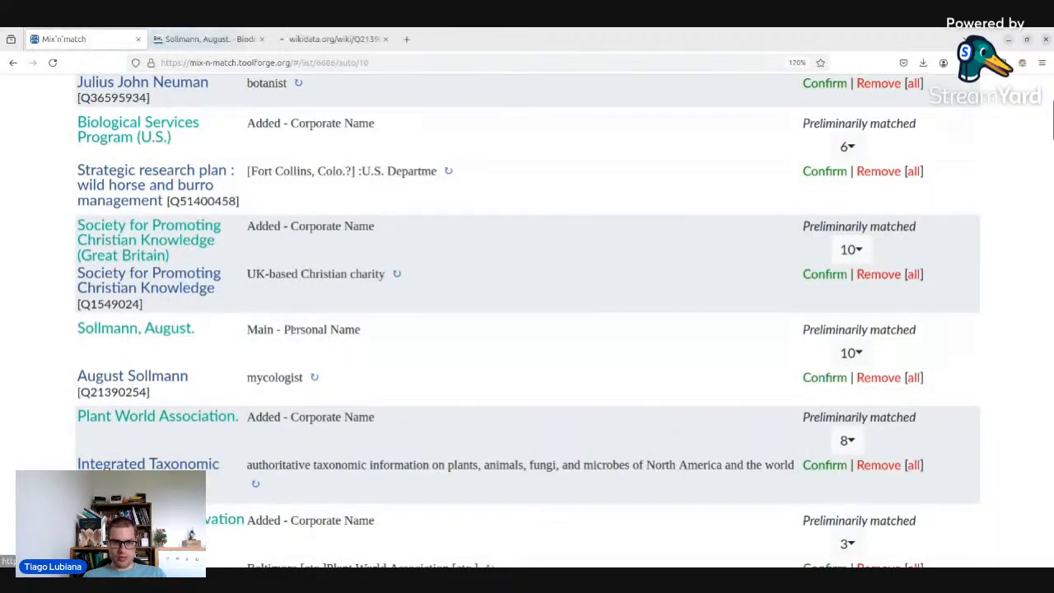
left_click(330, 38)
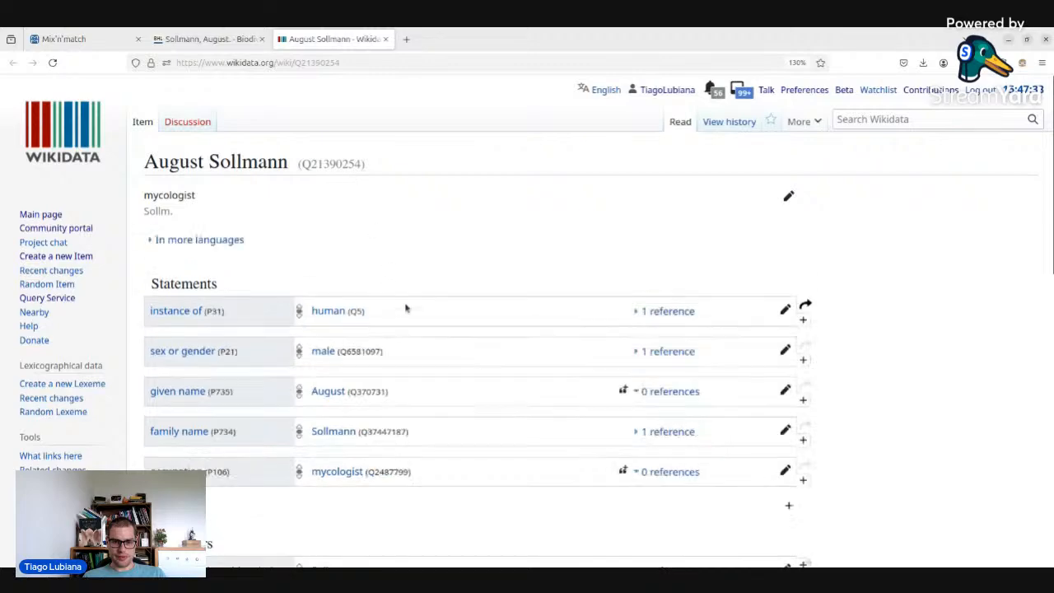
scroll(405, 308, "down", 4)
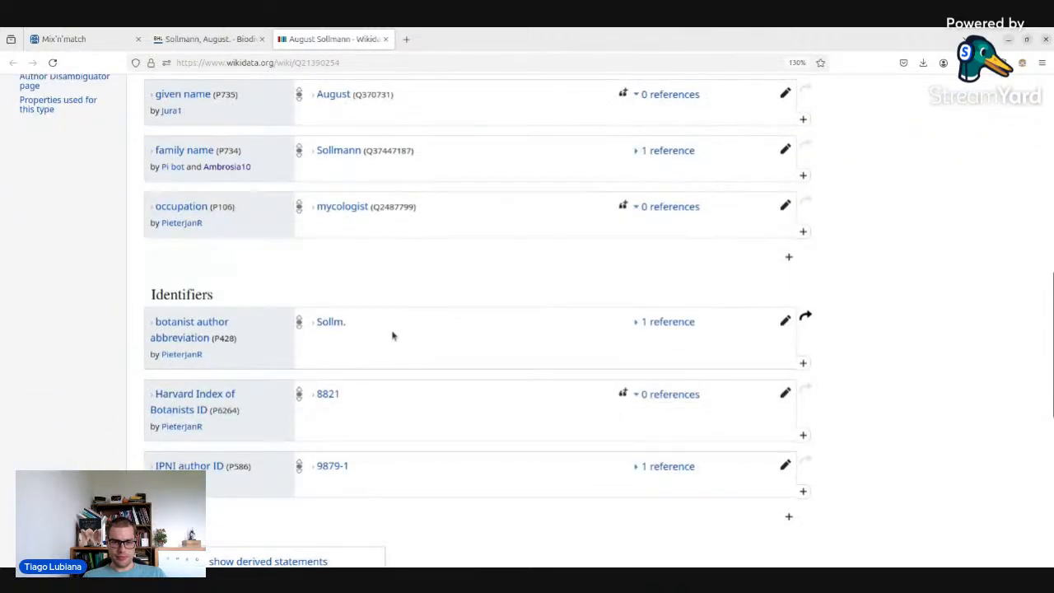
scroll(388, 333, "up", 6)
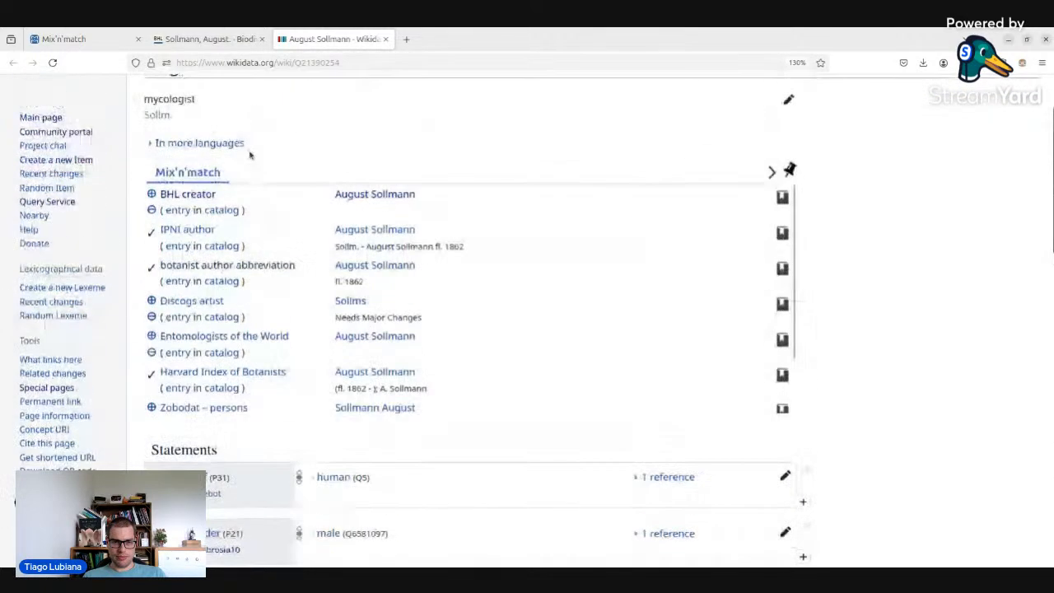
- Check the mycologist's BHL author page and open the 1862 book "Anleitung zum Bestimmen der vorzüglichsten essbaren Schwämme Deutschlands"
left_click(198, 38)
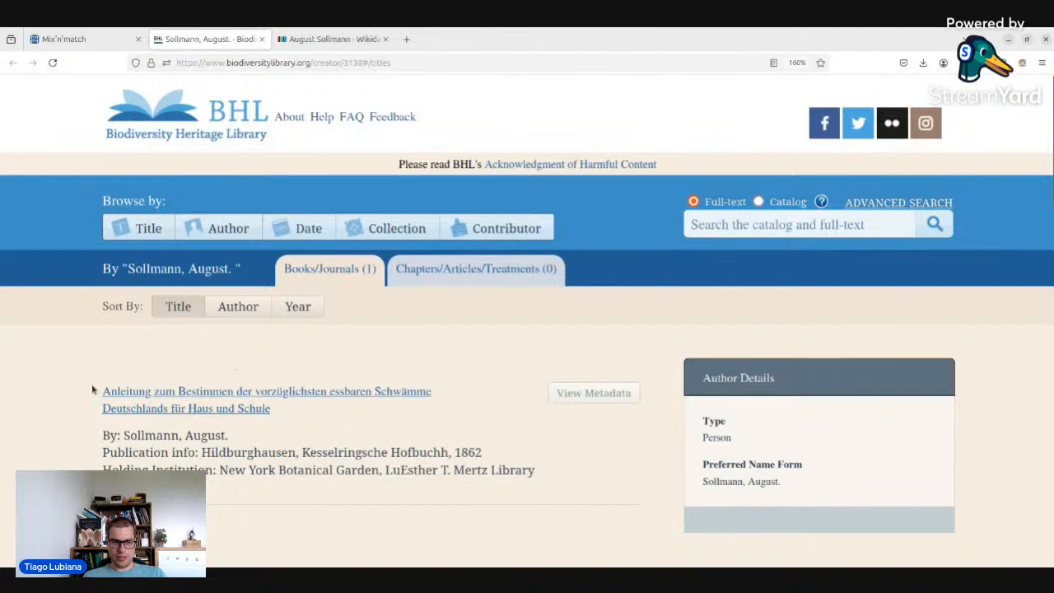
left_click_drag(92, 390, 386, 391)
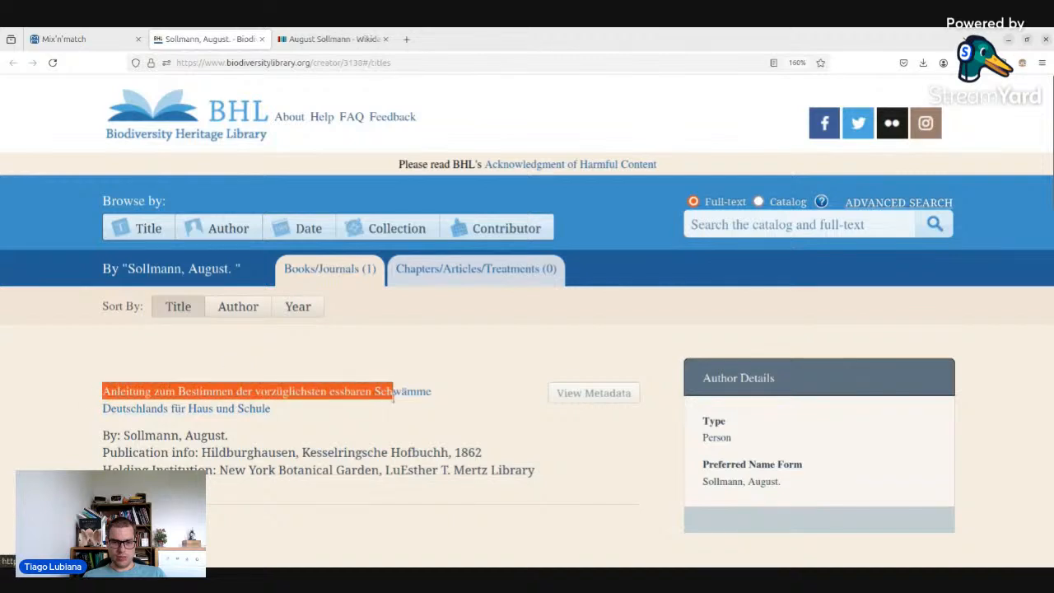
left_click(399, 412)
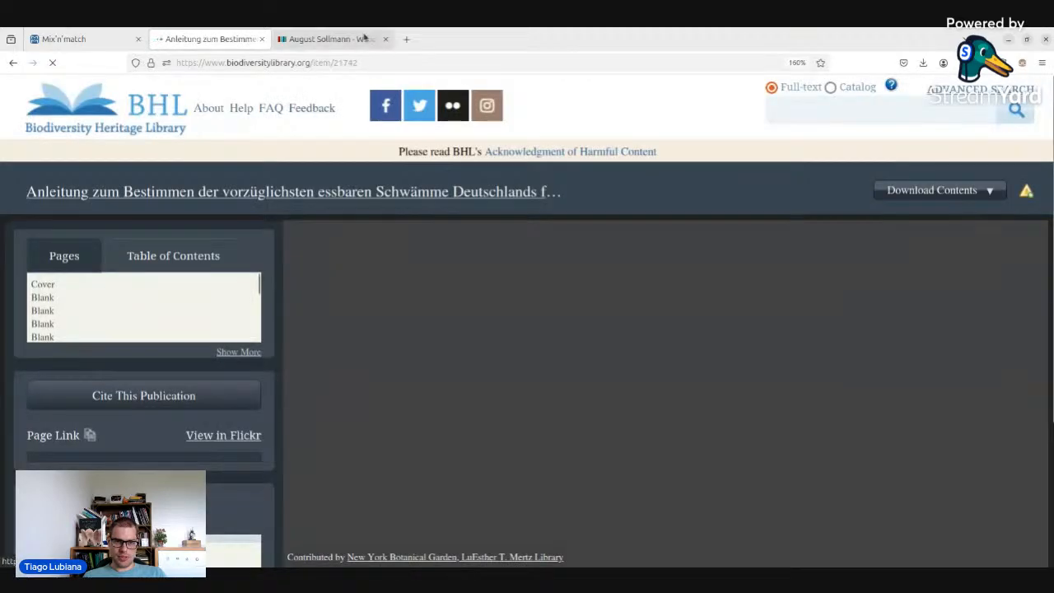
- Check the Mix'n'match entries on the mycologist's Wikidata item, follow the Zobodat – persons link, and close both pages
left_click(316, 39)
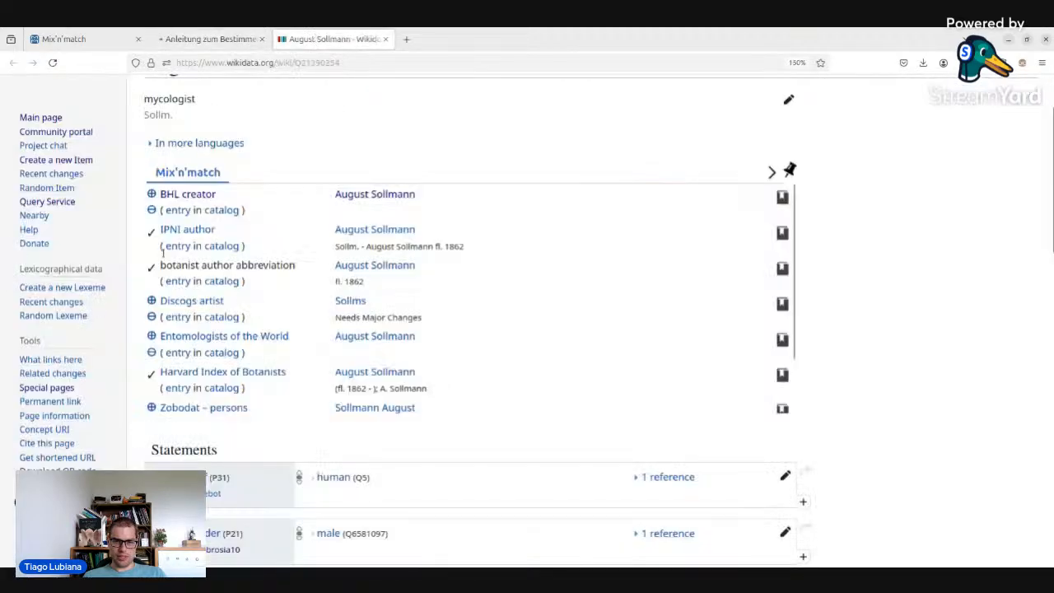
left_click(152, 194)
left_click(313, 40)
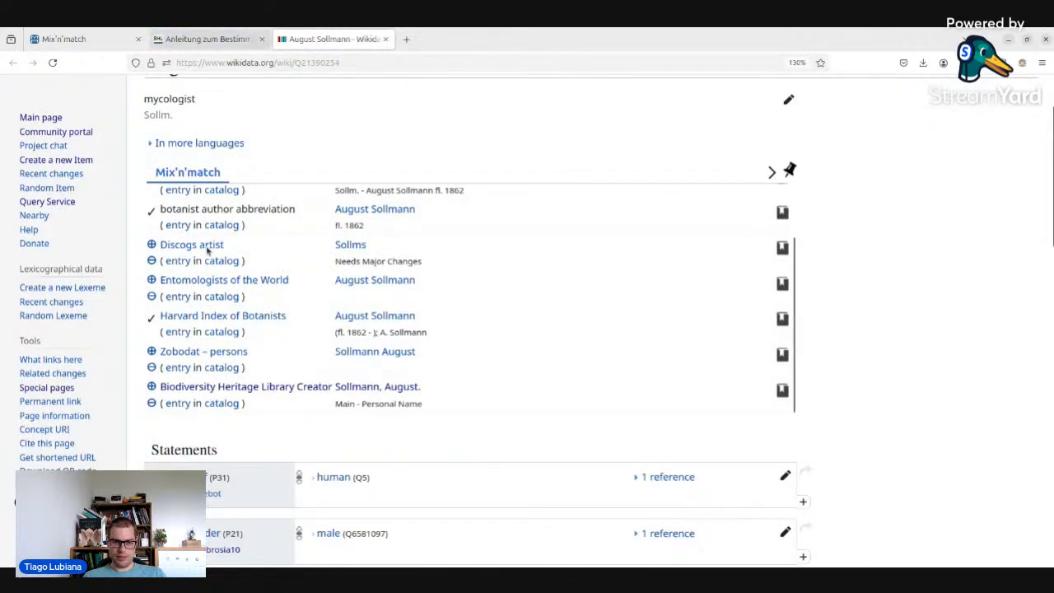
left_click(212, 354)
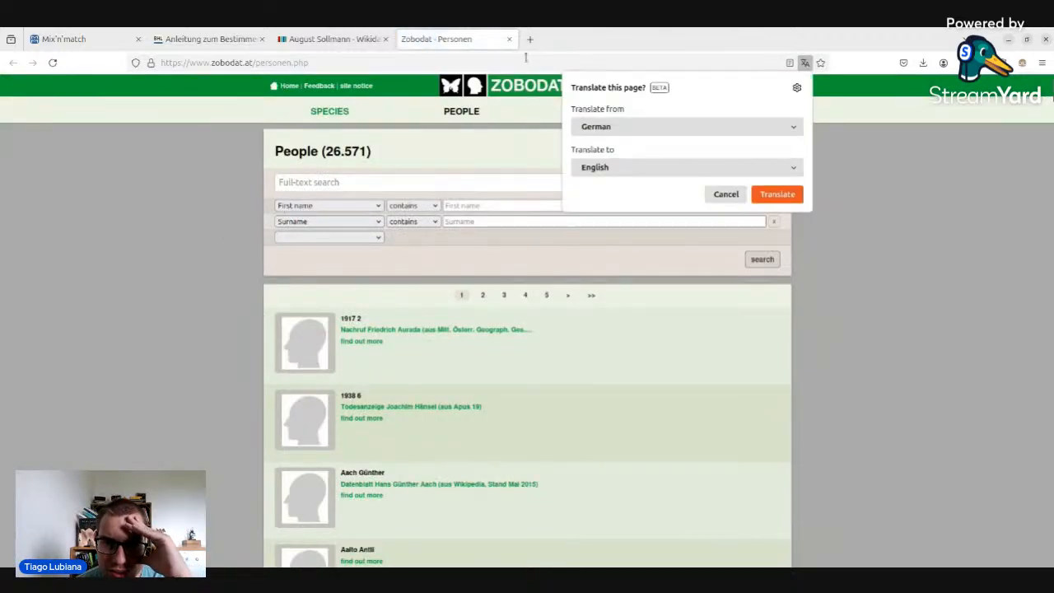
left_click(497, 85)
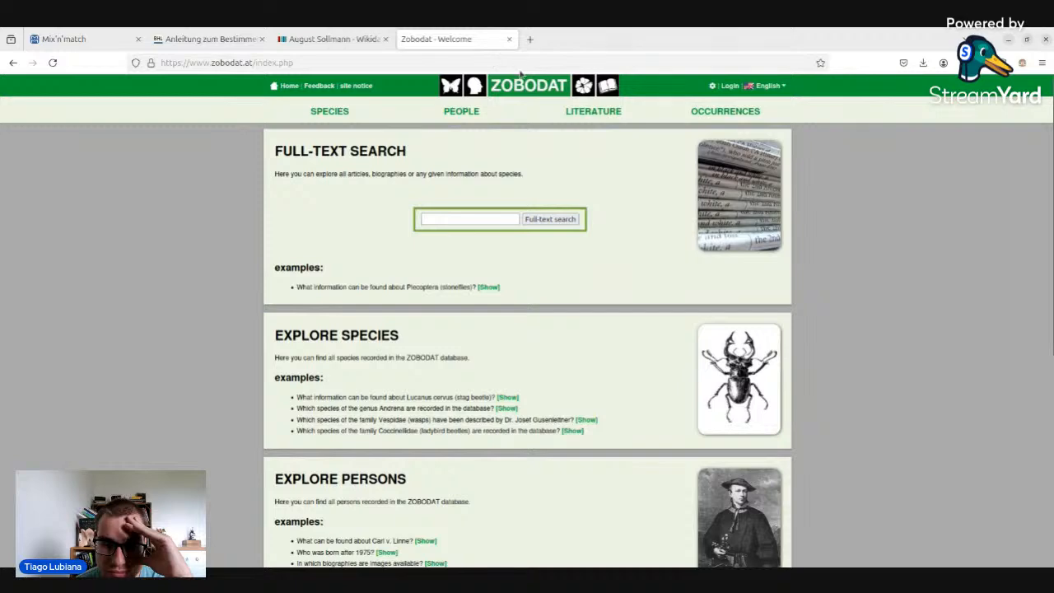
left_click(509, 39)
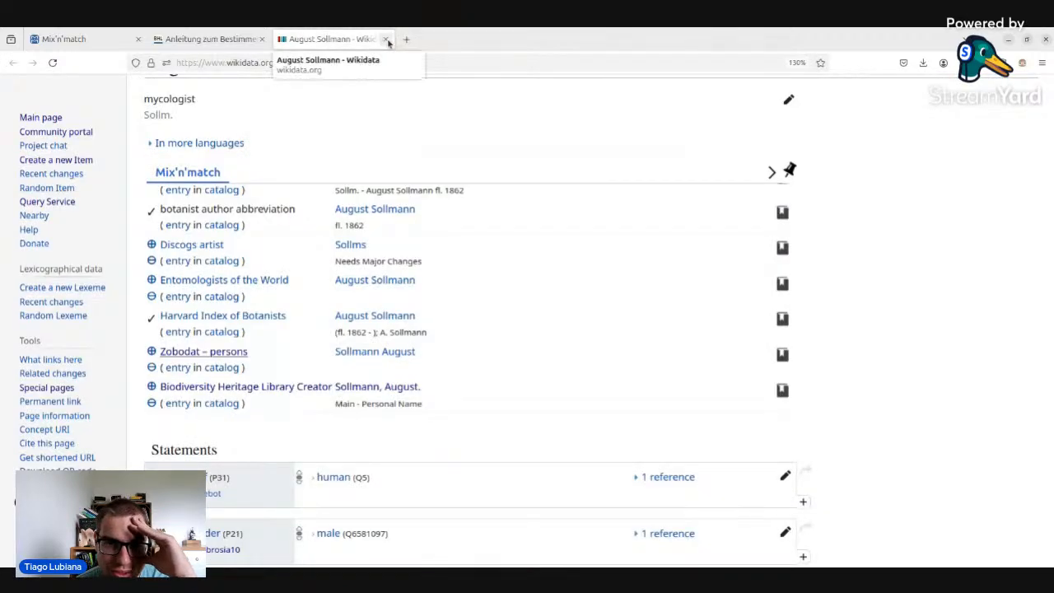
left_click(384, 40)
- Look through the scanned mushroom book, opening the Fig. 19 illustration and examining it along with the neighbouring pages
scroll(576, 103, "down", 2)
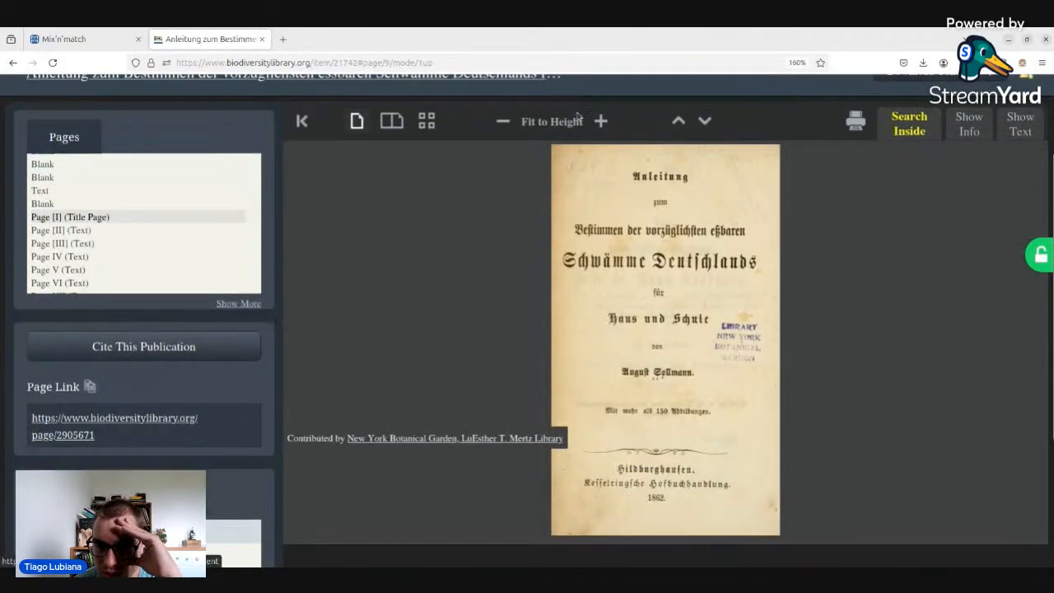
scroll(682, 245, "down", 3)
scroll(681, 245, "down", 2)
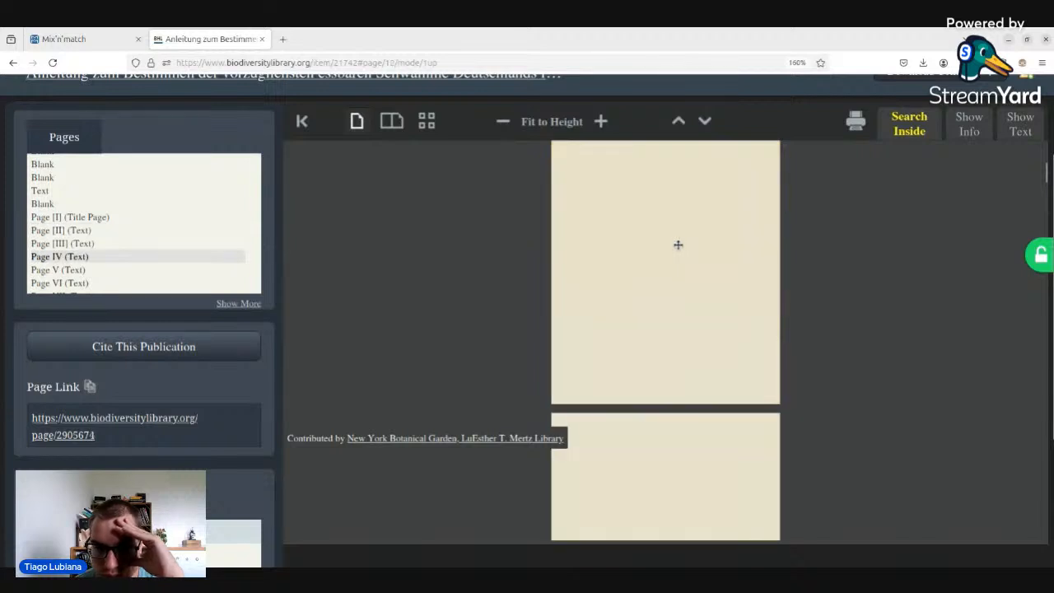
scroll(95, 228, "down", 10)
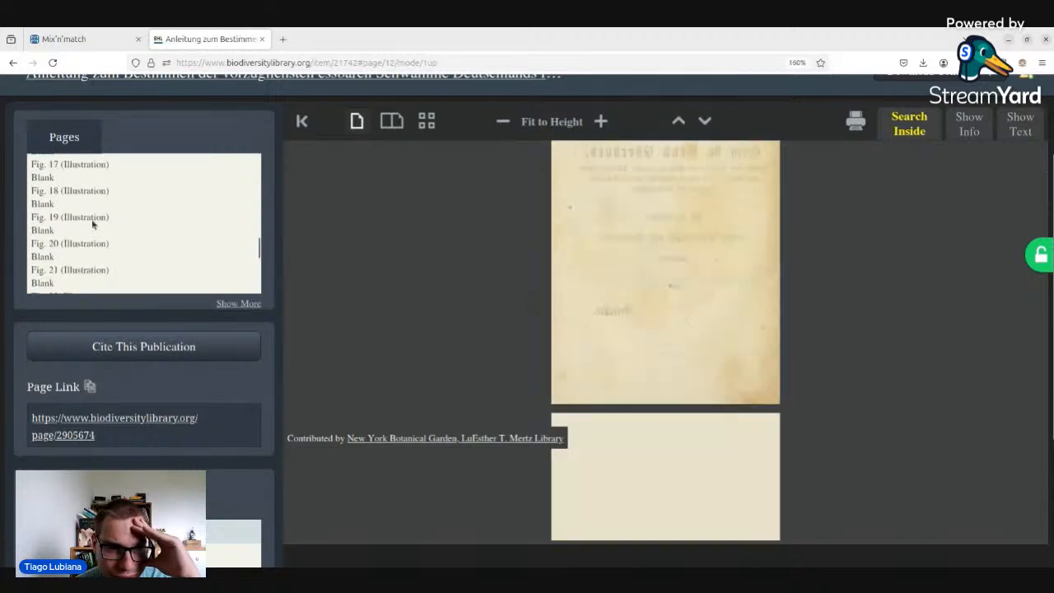
left_click(91, 219)
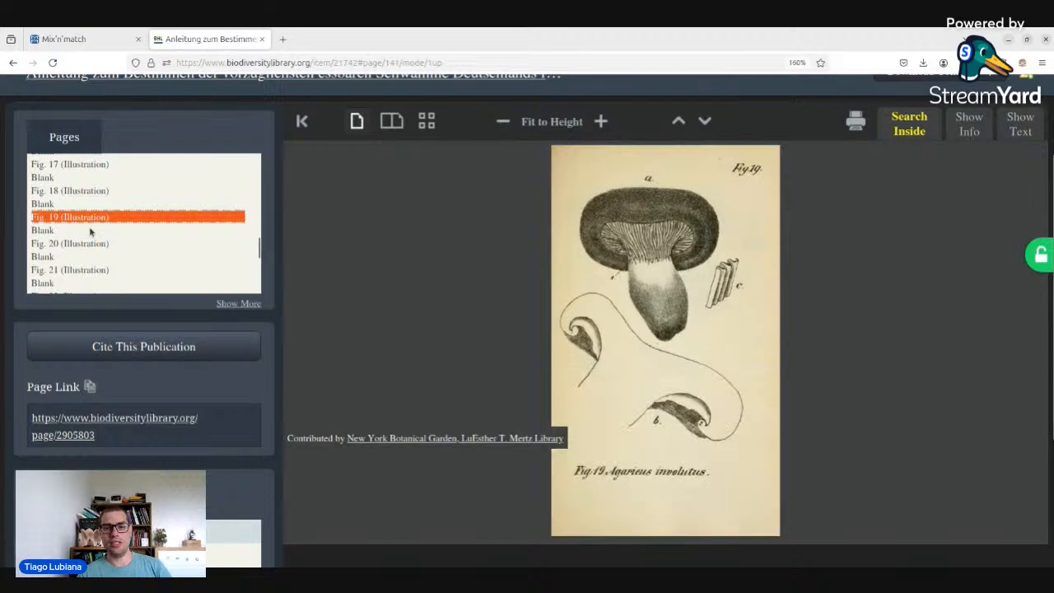
scroll(706, 247, "up", 2)
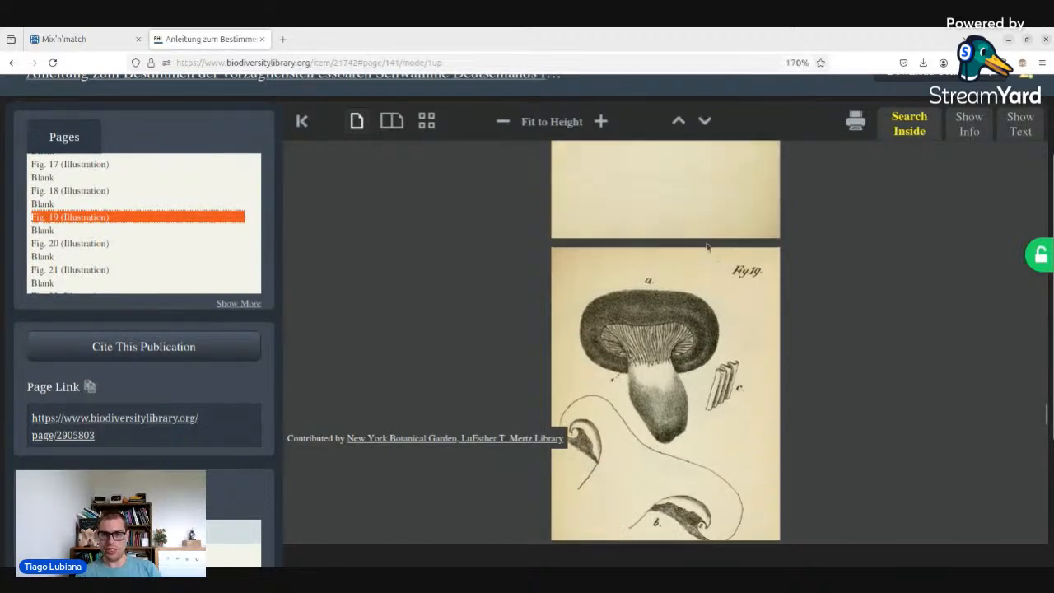
scroll(647, 284, "down", 2)
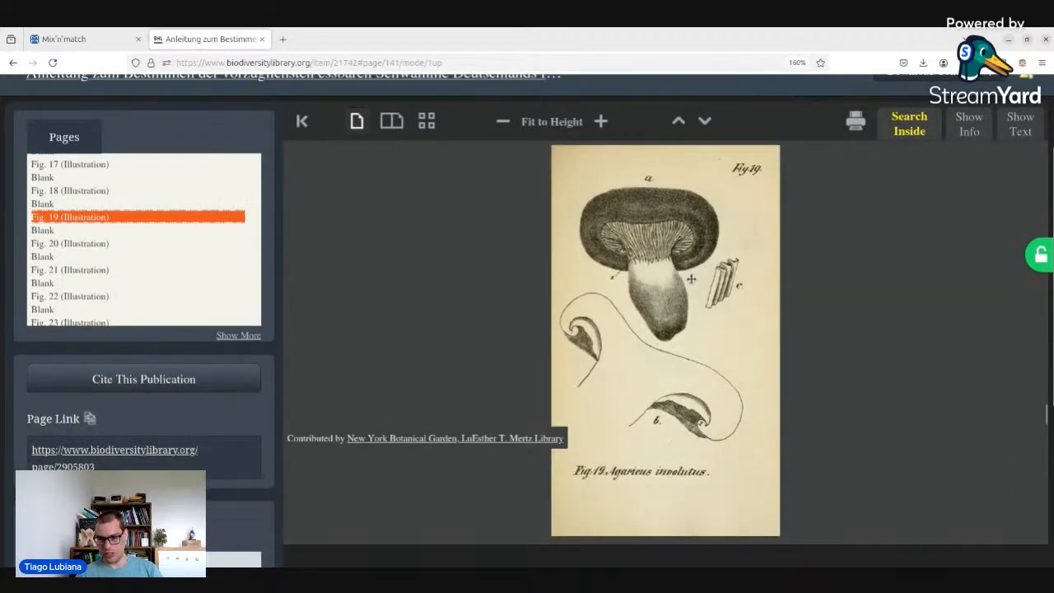
scroll(668, 278, "up", 6)
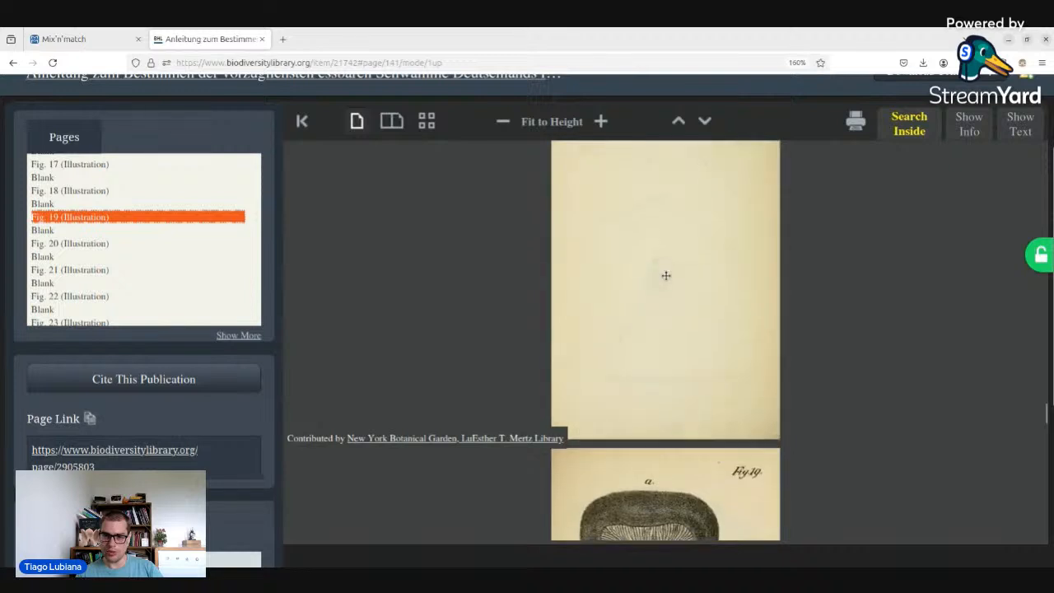
scroll(665, 275, "down", 8)
scroll(632, 301, "up", 2)
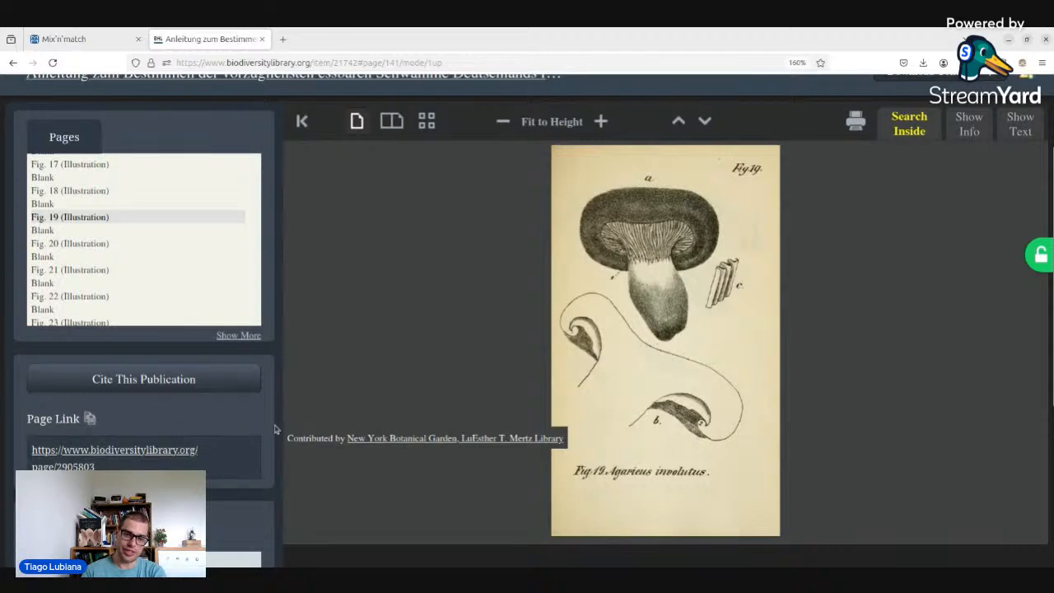
scroll(236, 430, "down", 3)
scroll(236, 430, "up", 3)
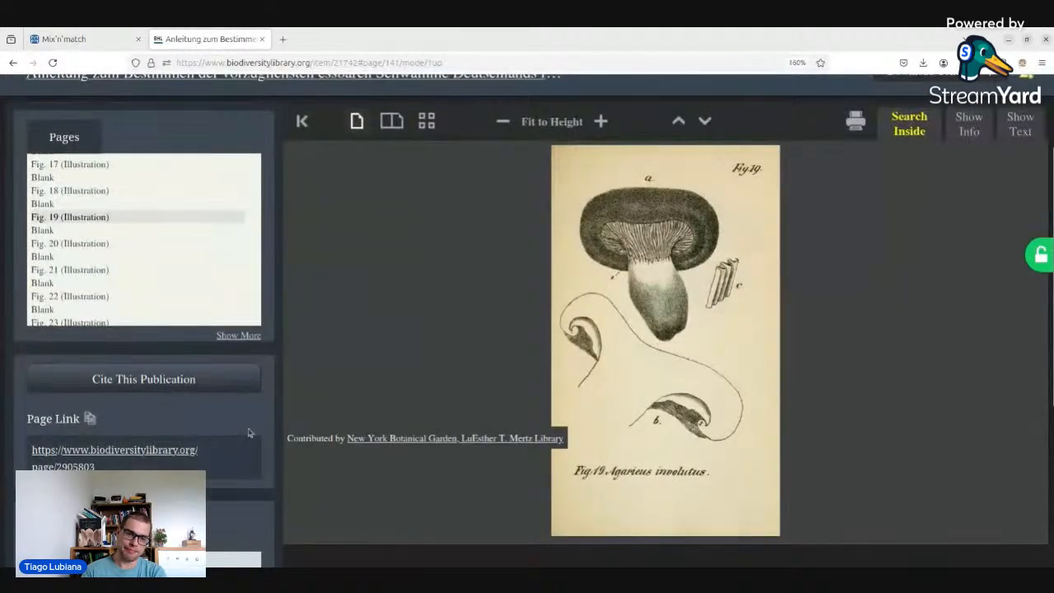
left_click(283, 39)
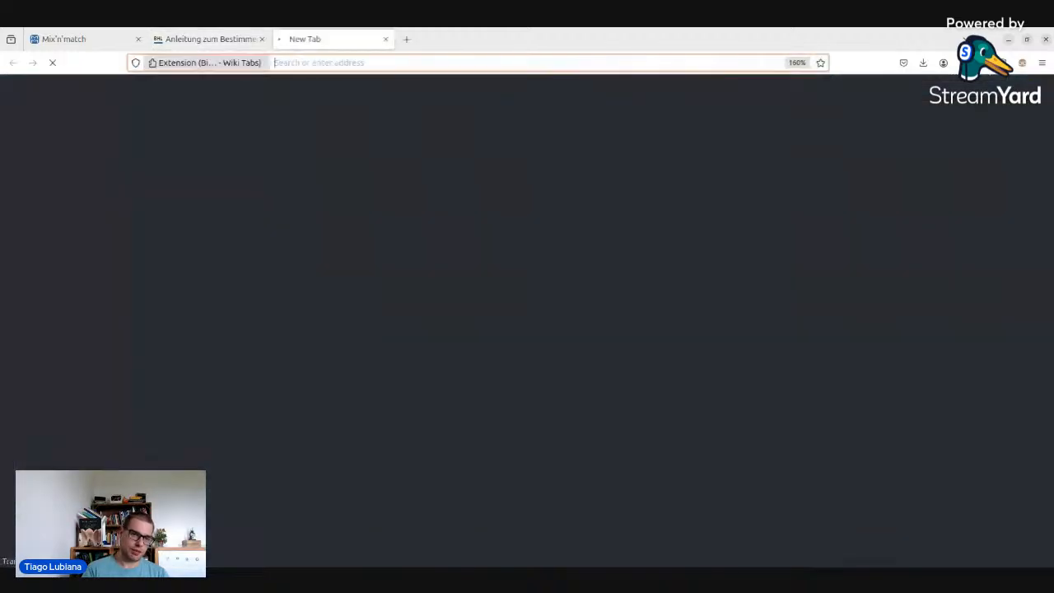
type("commons.wikimedia.org")
key("Return")
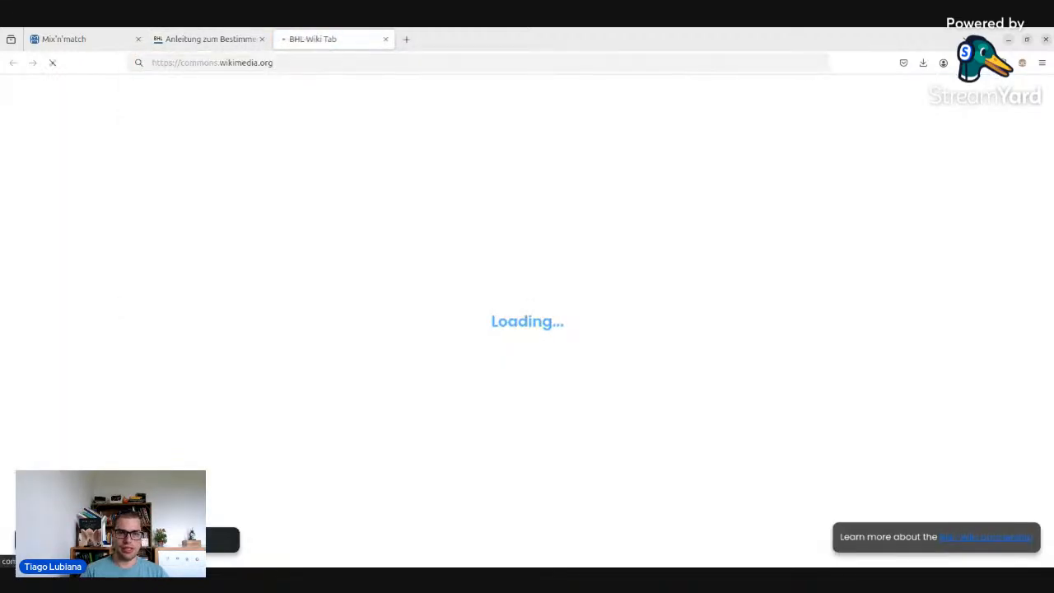
left_click(230, 39)
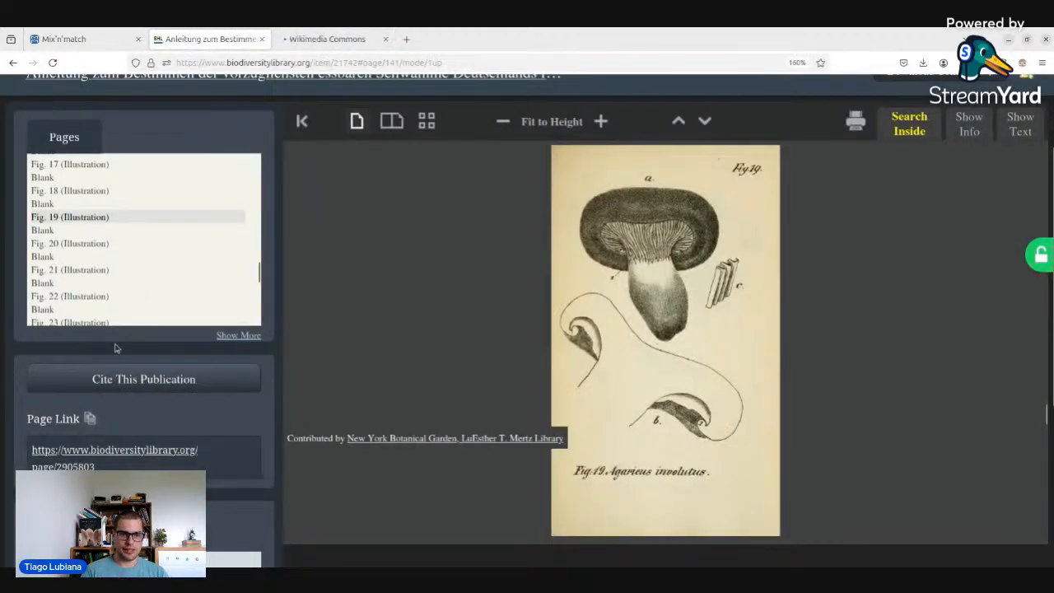
left_click_drag(134, 467, 28, 451)
key("ctrl+c")
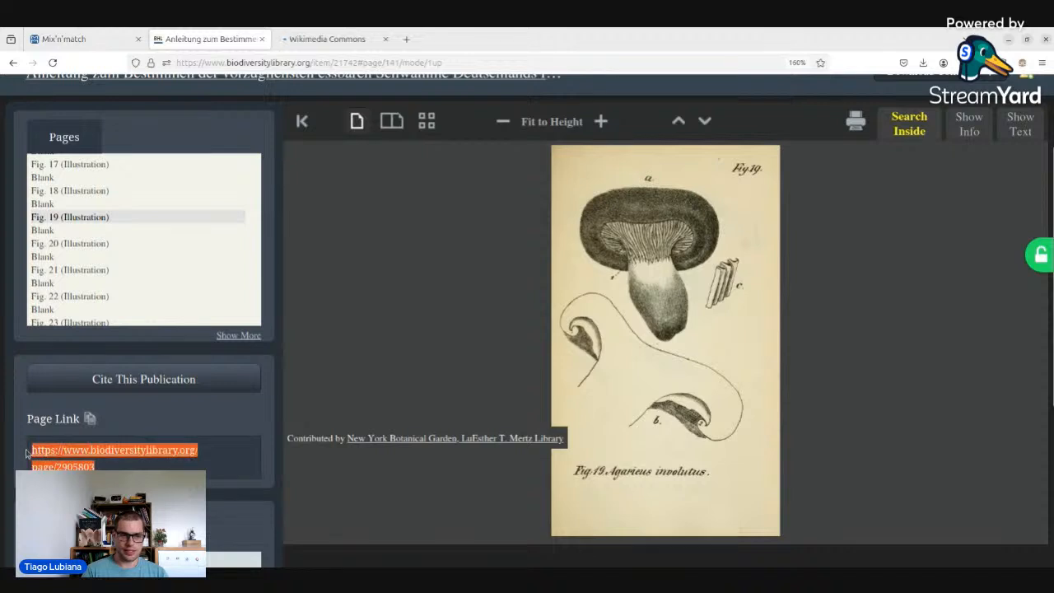
left_click(306, 38)
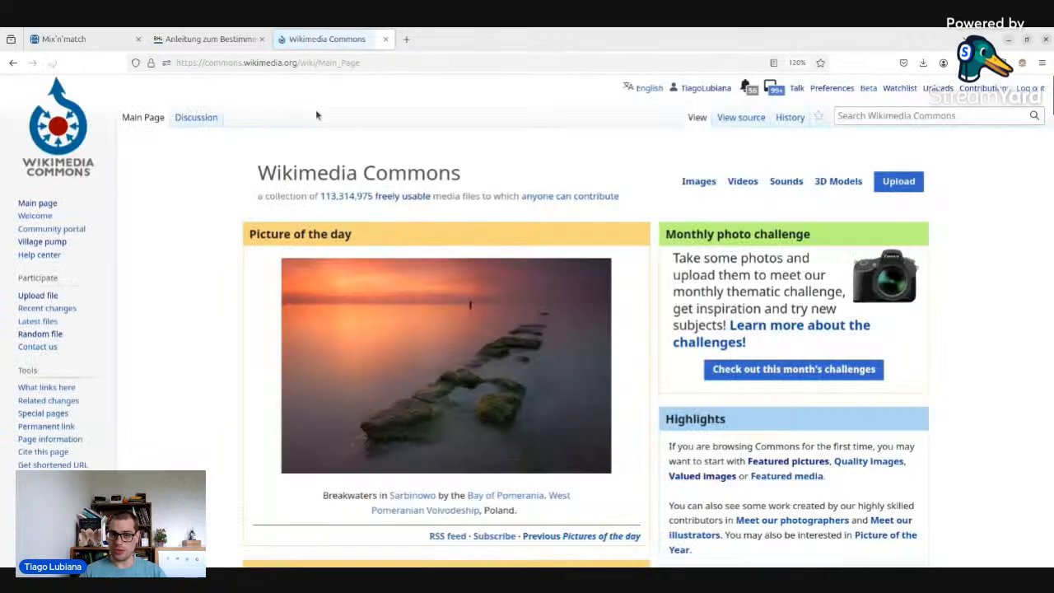
left_click(904, 116)
key("ctrl+v")
key("Return")
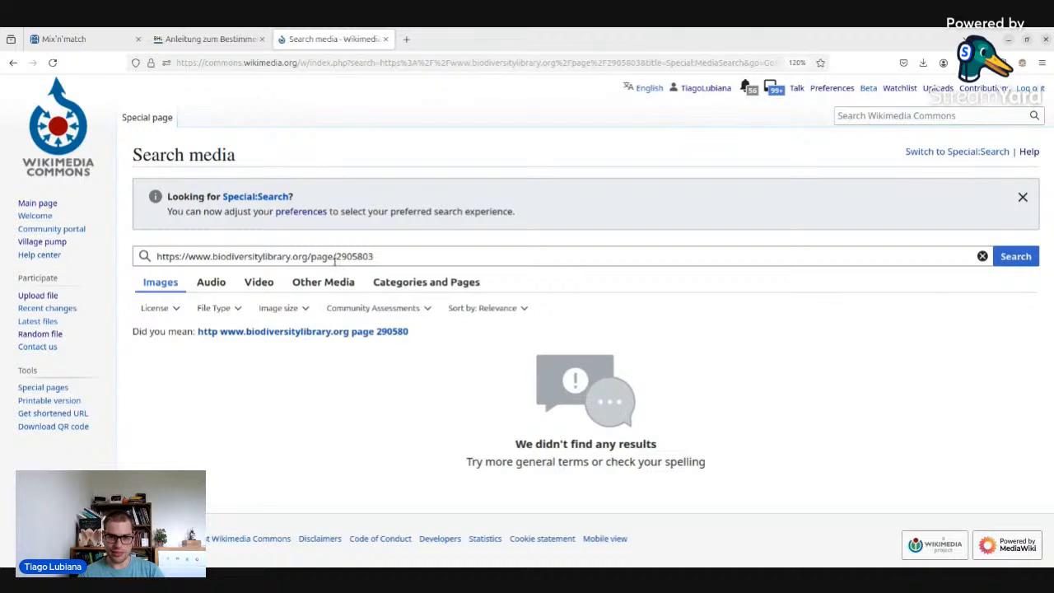
- Shorten the Commons media search to the BHL page ID 2905803 and check the image results
left_click_drag(336, 256, 99, 258)
key("BackSpace")
key("Return")
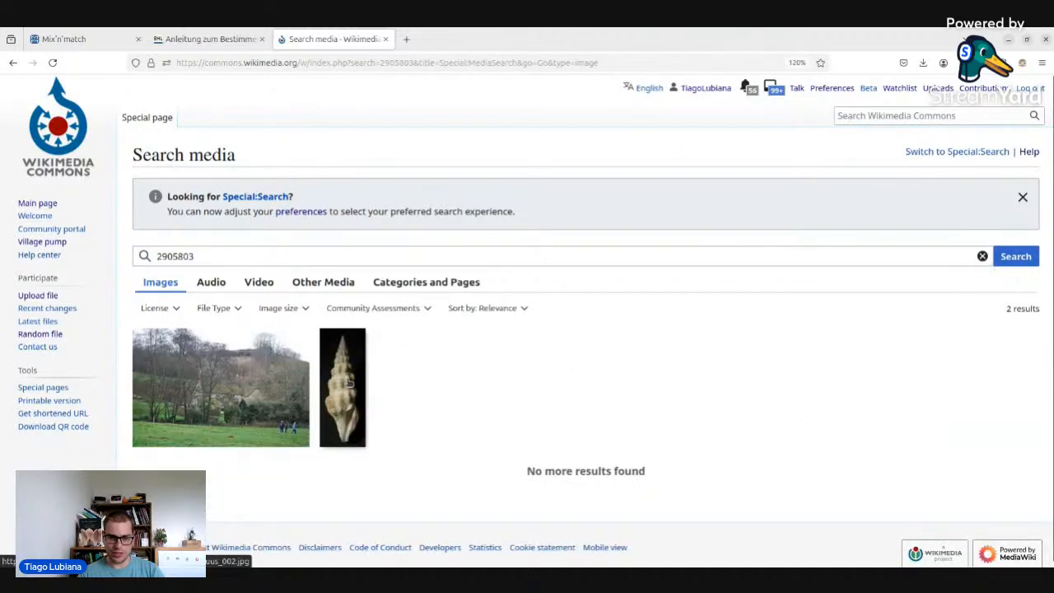
left_click(288, 286)
left_click(167, 281)
- Copy the full book title from BHL and search Commons for "Anleitung zum Bestimmen der vorzüglichsten essbaren Schwämme Deutschlands für Haus und Schule"
left_click(205, 38)
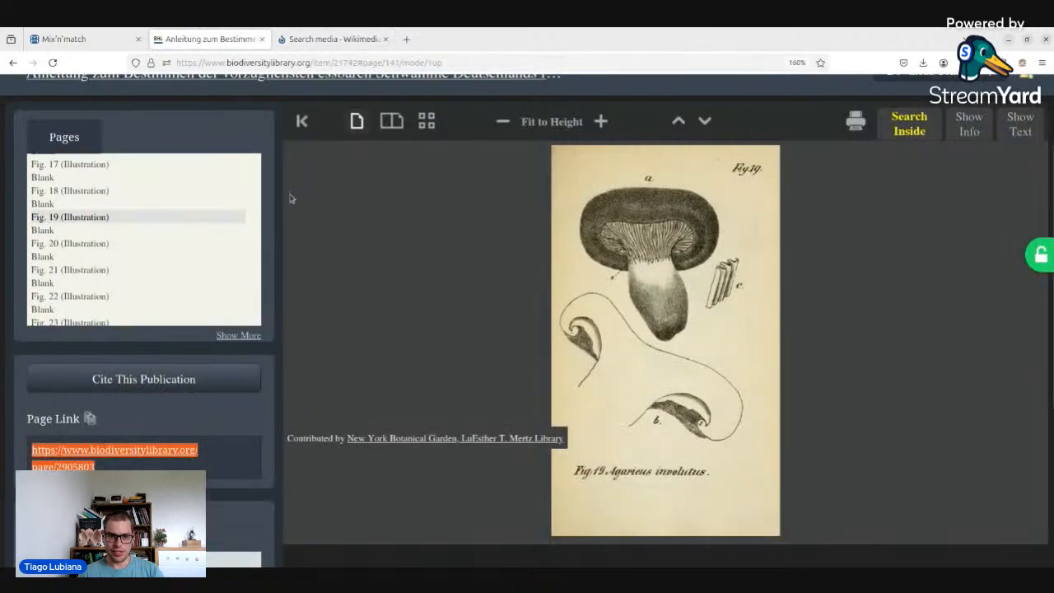
scroll(181, 164, "up", 2)
scroll(181, 141, "up", 3)
left_click_drag(13, 191, 350, 182)
mouse_move(13, 195)
left_mouse_down()
mouse_move(40, 194)
mouse_move(25, 195)
left_mouse_up()
left_click(329, 38)
double_click(287, 252)
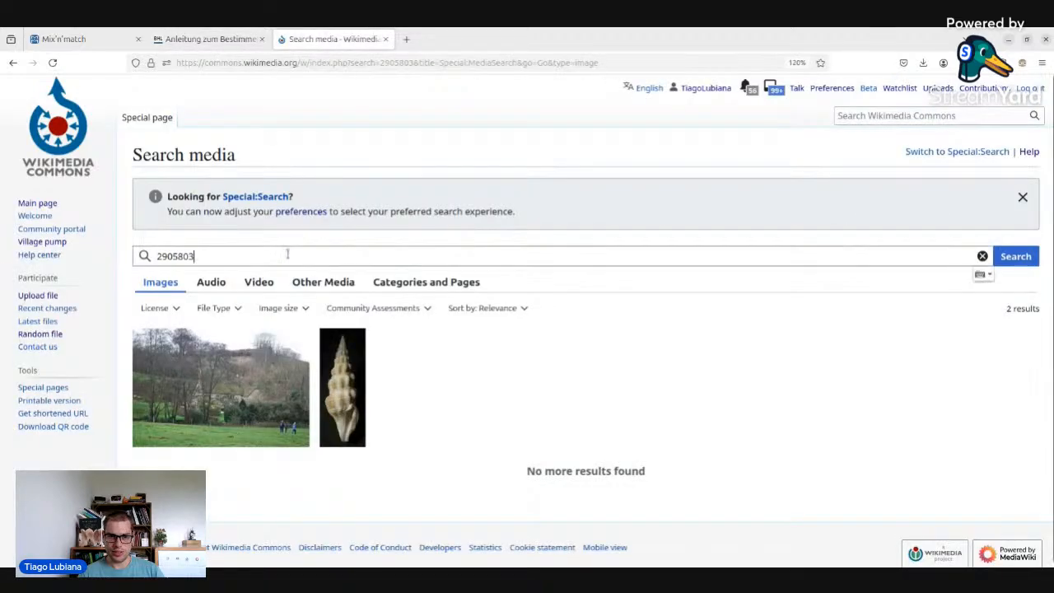
type("Anleitung zum Bestimmen der vorzüglichsten essbaren Schwämme Deutschlands für Haus und Schule")
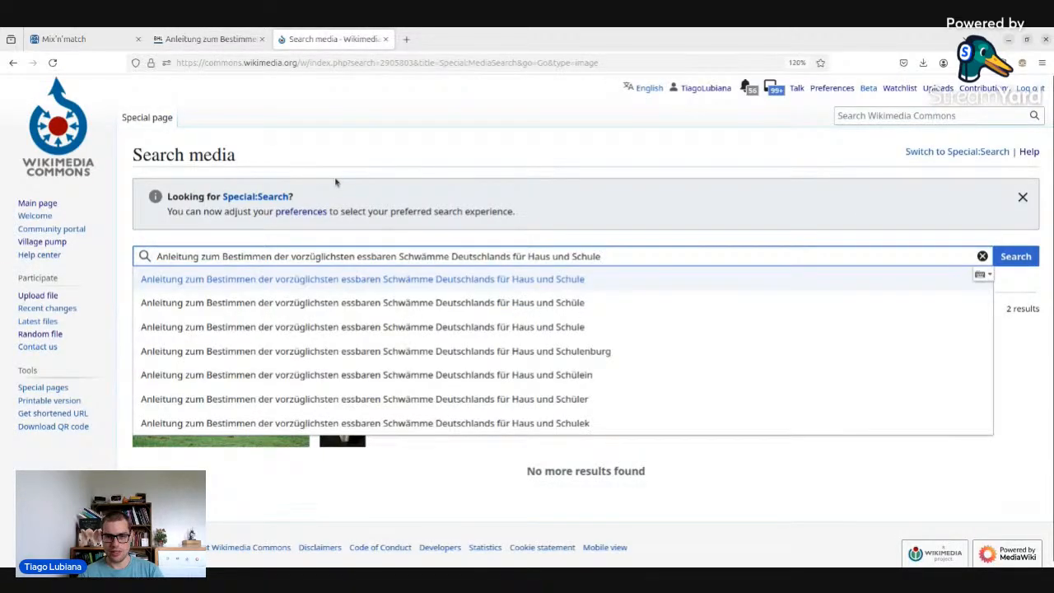
key("Return")
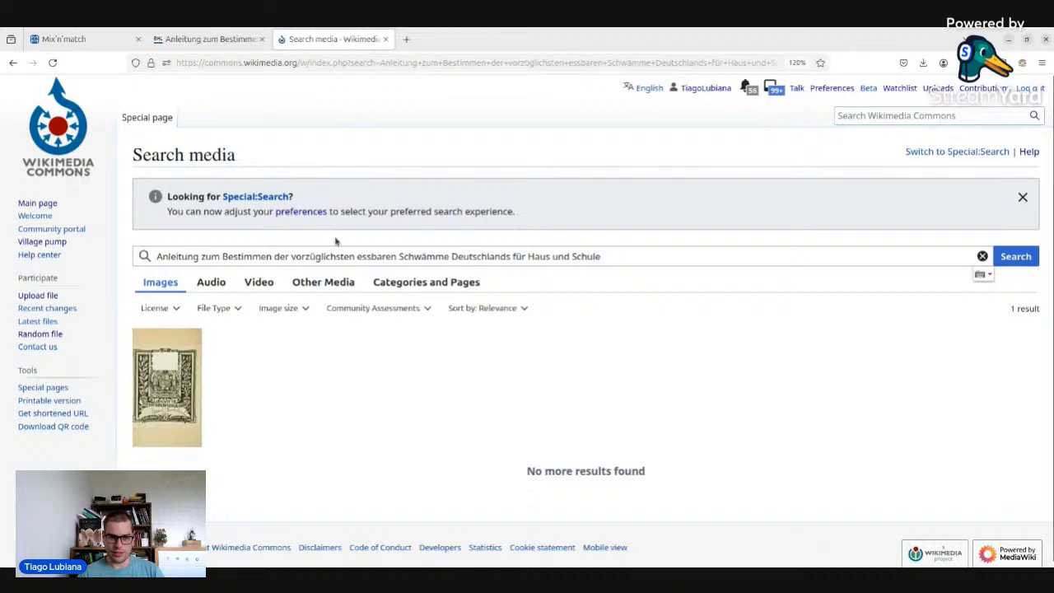
- Open the BHL2905664.jpg image result and the anleitungzumbest00soll PDF from the other media results in separate tabs
left_click(166, 387)
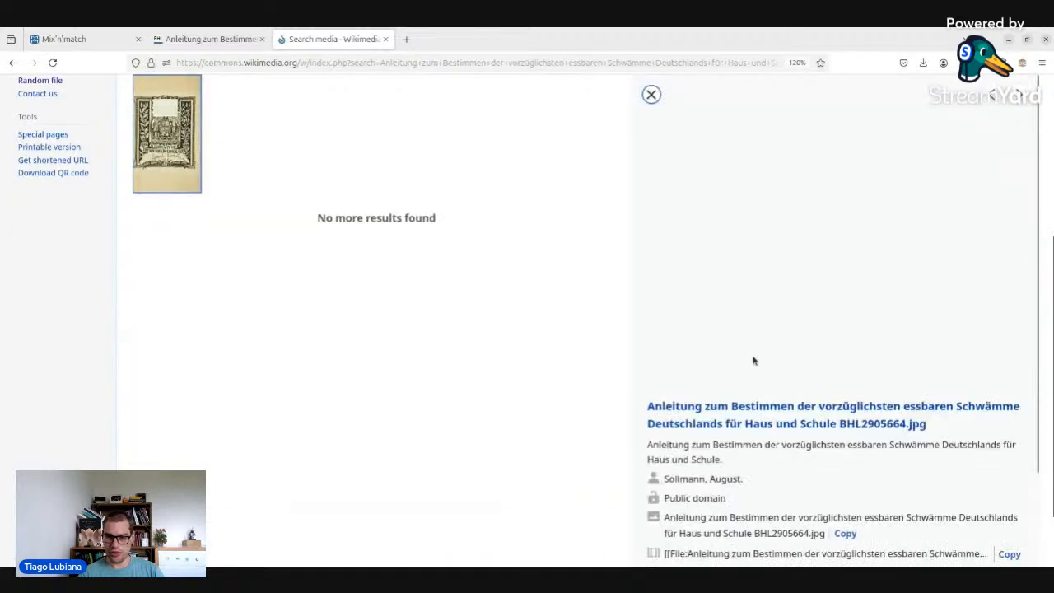
middle_click(773, 414)
scroll(402, 322, "up", 5)
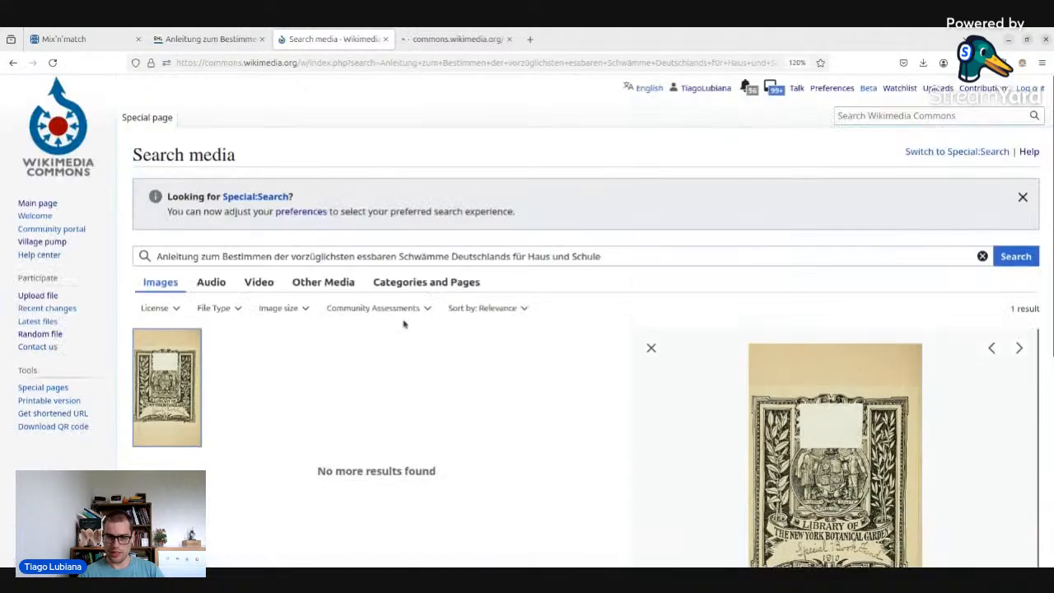
left_click(322, 284)
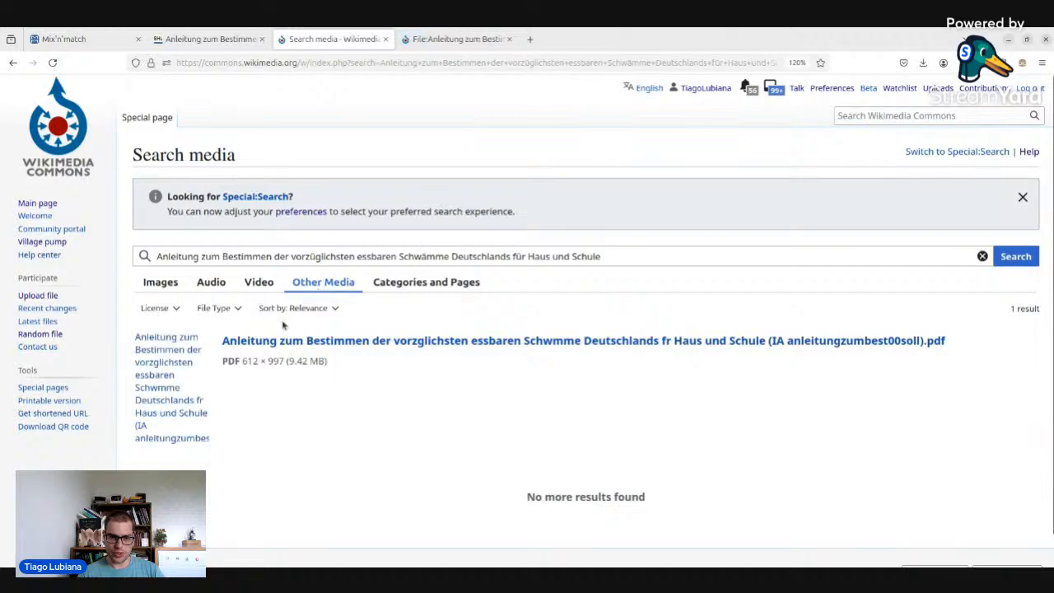
middle_click(280, 344)
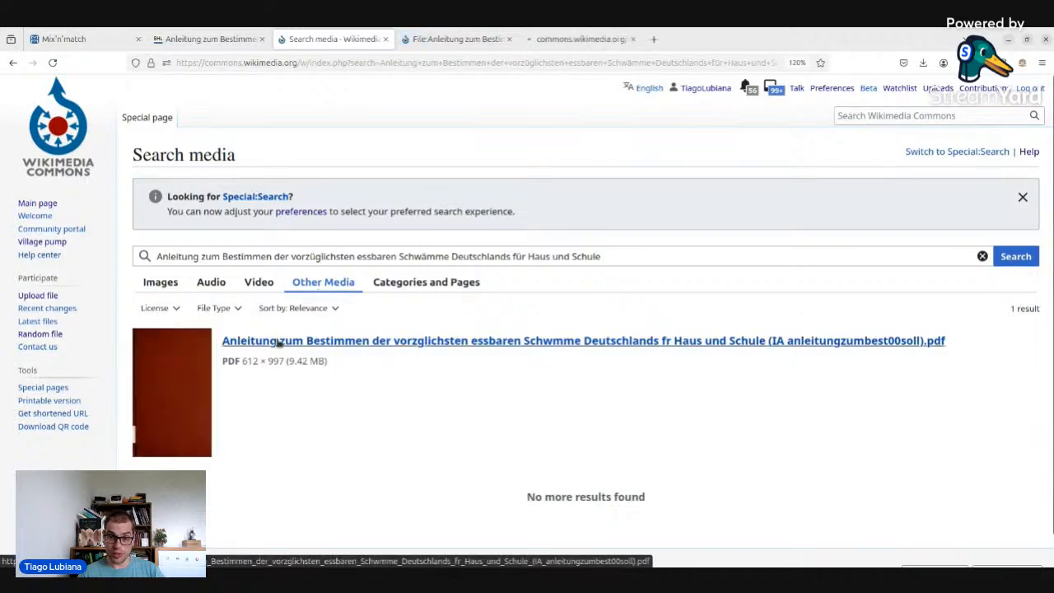
- Examine the BHL2905664.jpg file page, including its summary, licensing, file history and hidden categories
left_click(418, 59)
left_click(431, 39)
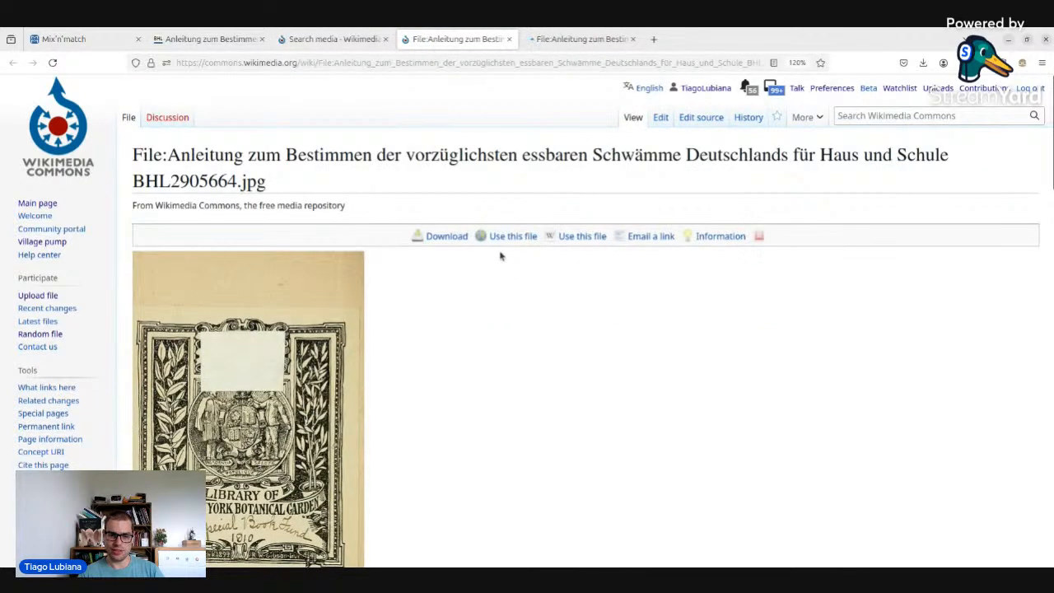
scroll(482, 254, "down", 4)
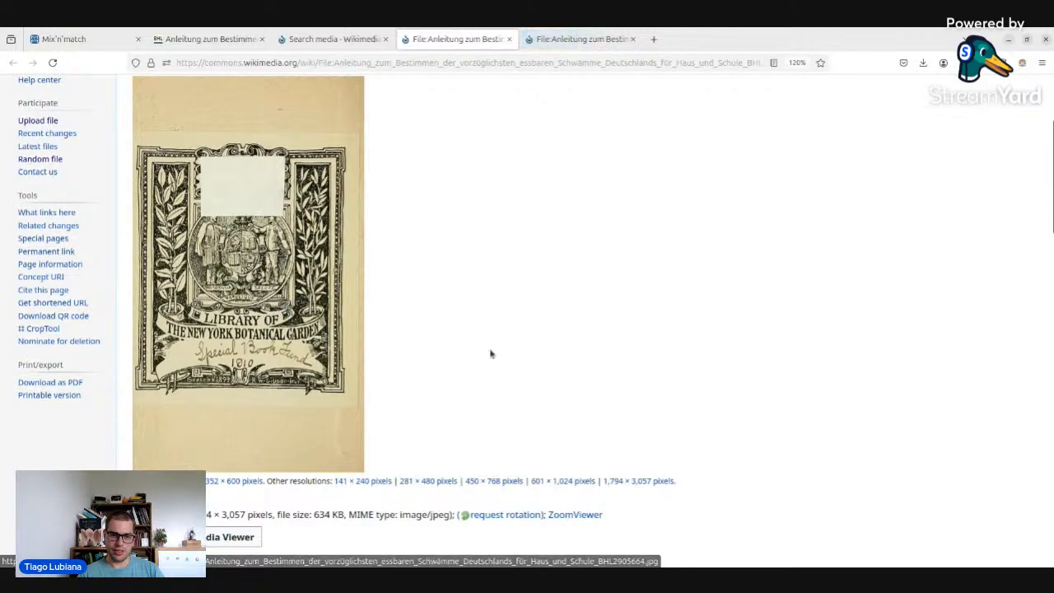
scroll(488, 353, "up", 2)
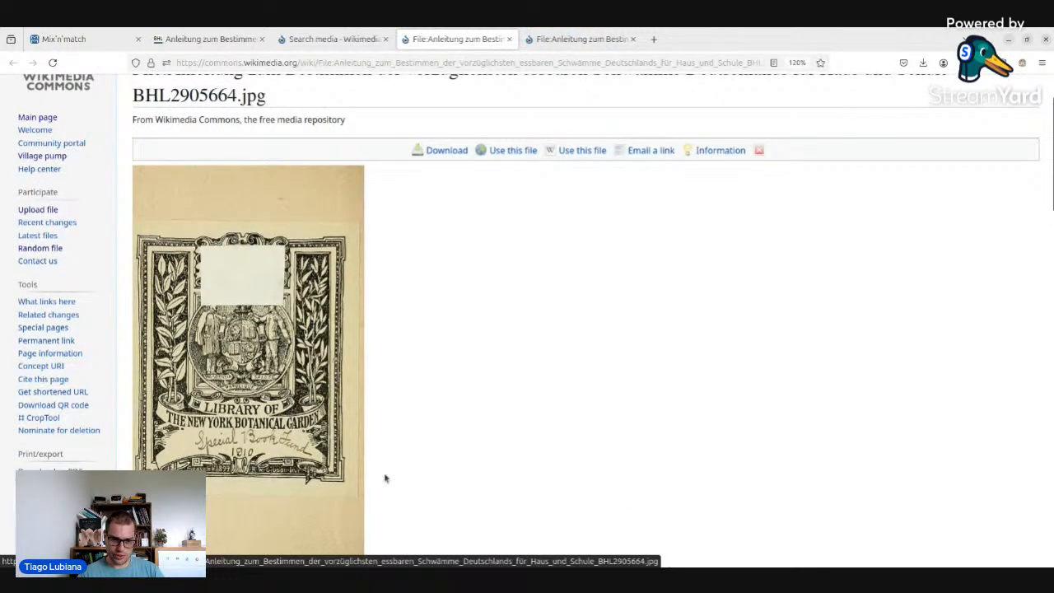
scroll(387, 266, "down", 7)
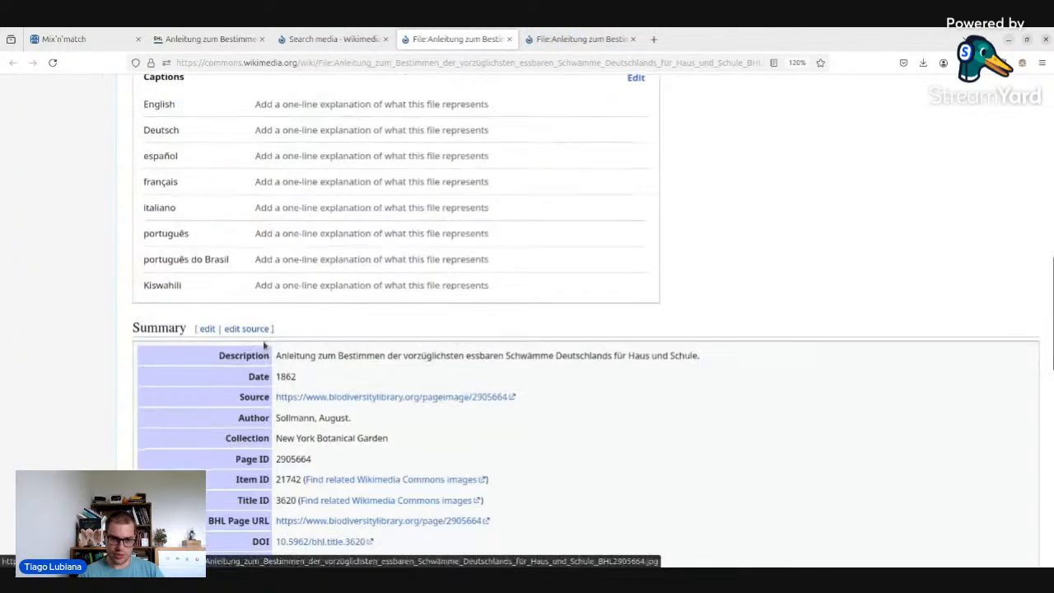
scroll(387, 266, "down", 3)
scroll(431, 366, "down", 2)
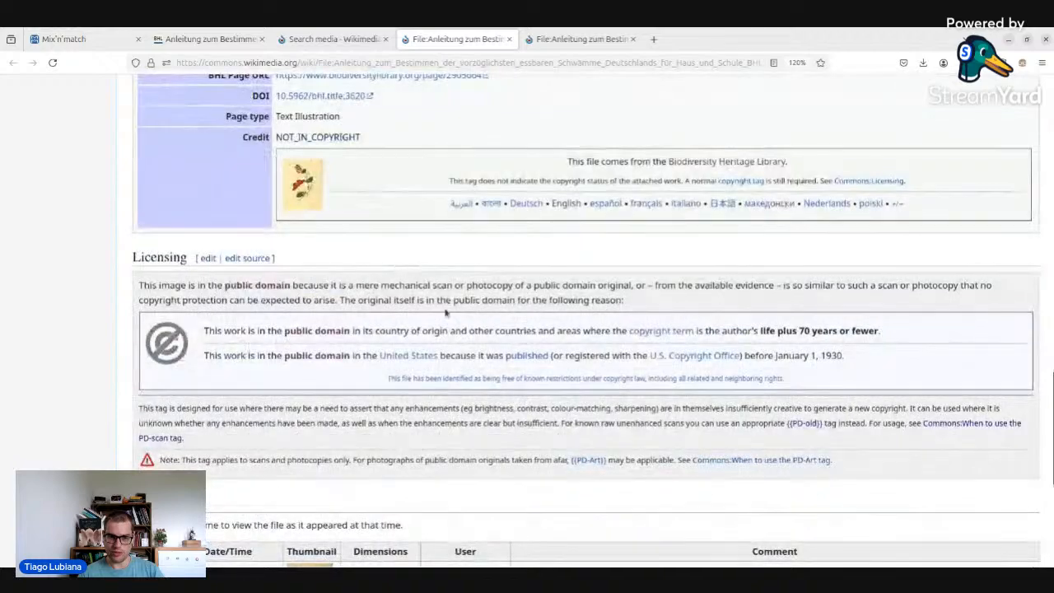
scroll(430, 366, "down", 1)
scroll(431, 368, "up", 6)
scroll(431, 368, "down", 3)
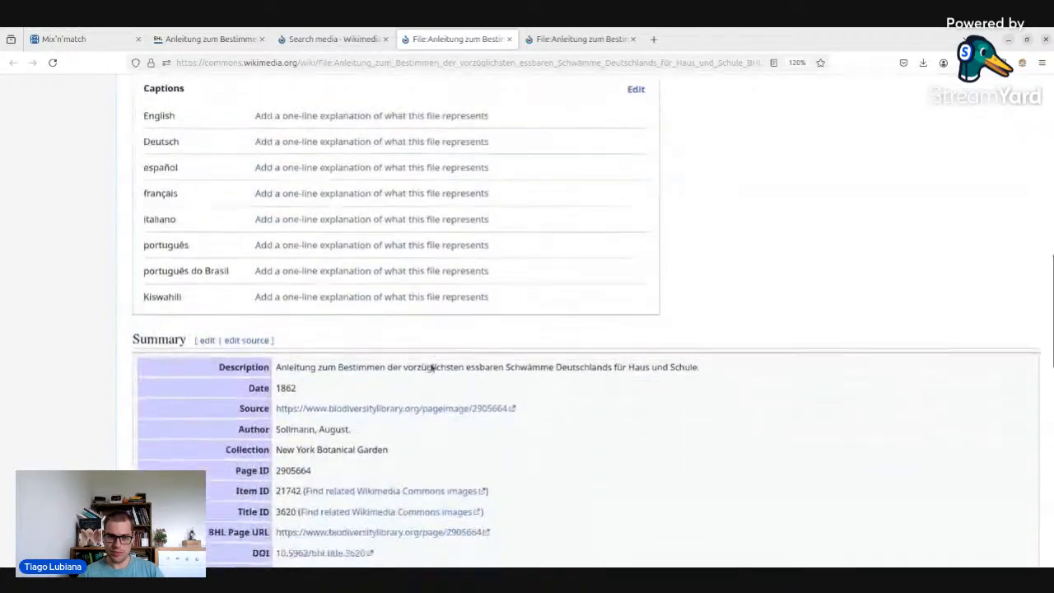
scroll(520, 372, "down", 12)
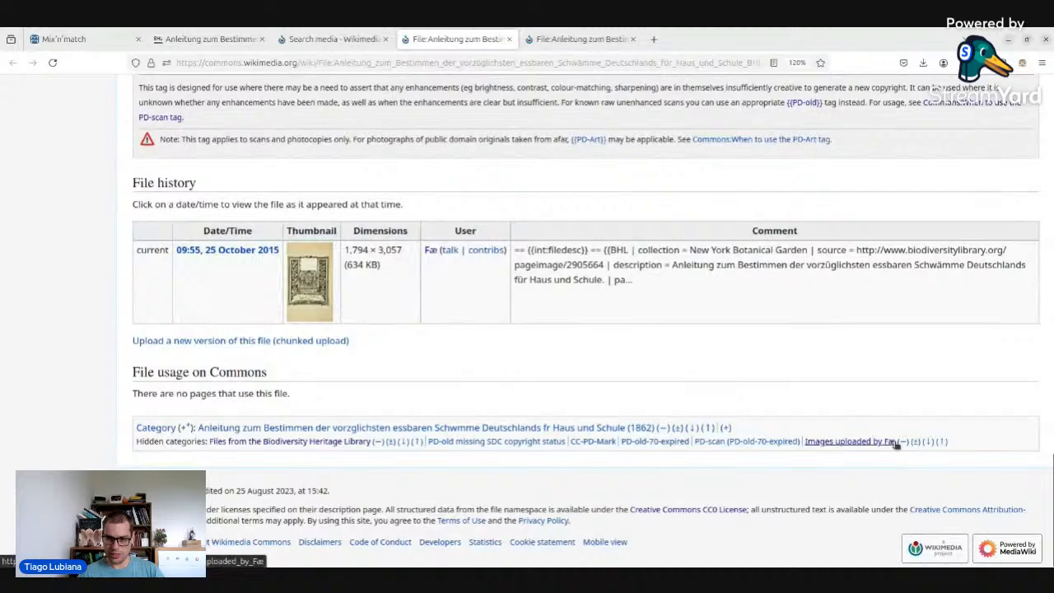
left_click_drag(966, 444, 819, 441)
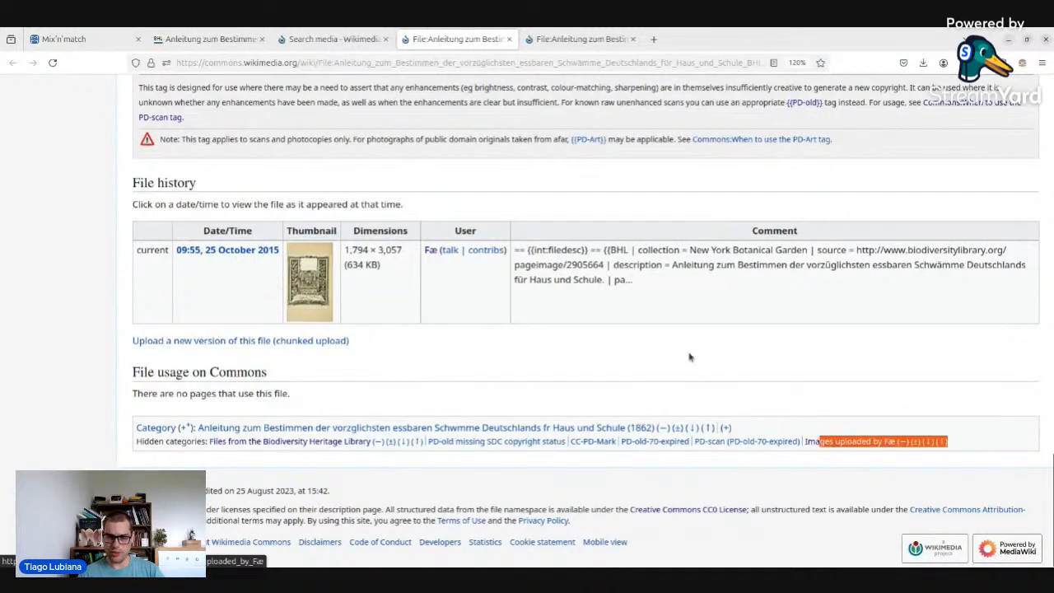
scroll(535, 222, "up", 15)
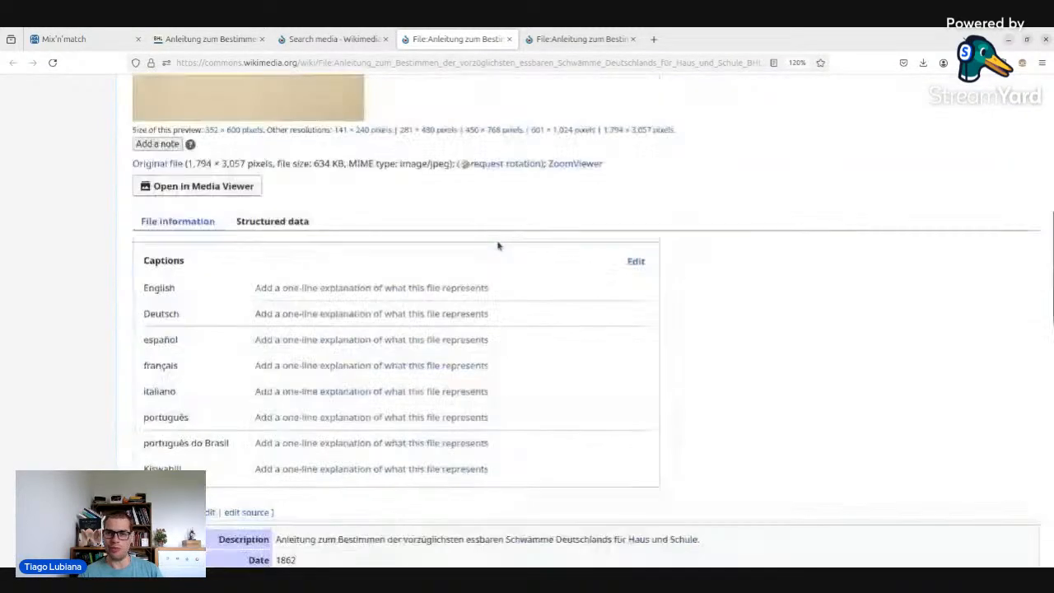
scroll(597, 238, "up", 2)
scroll(585, 206, "up", 6)
- On the PDF's file page, go to page 161 and examine the mushroom illustration there
key("ctrl+Tab")
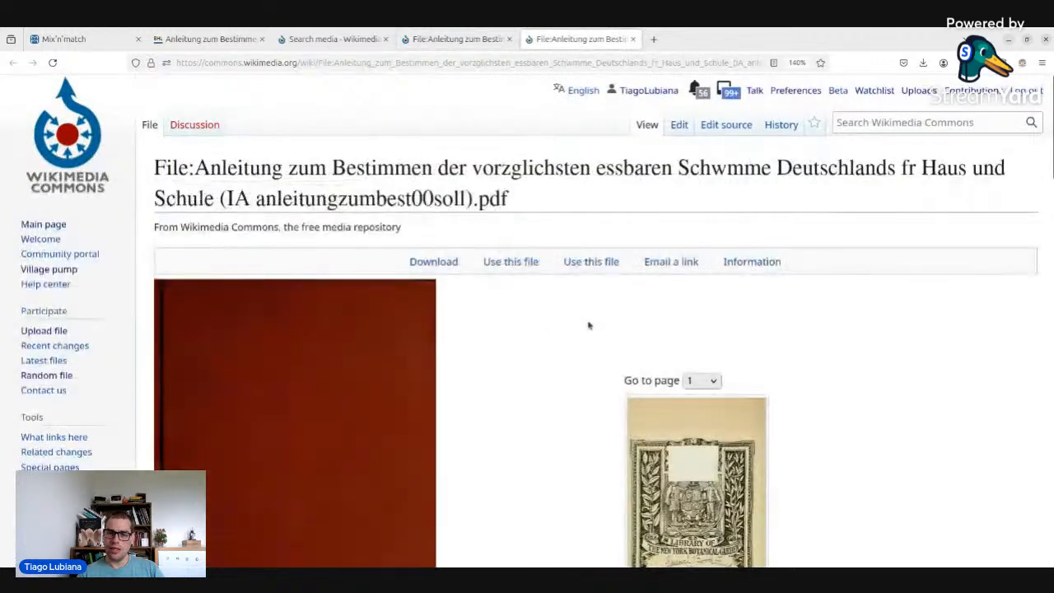
scroll(588, 321, "down", 6)
scroll(729, 313, "up", 4)
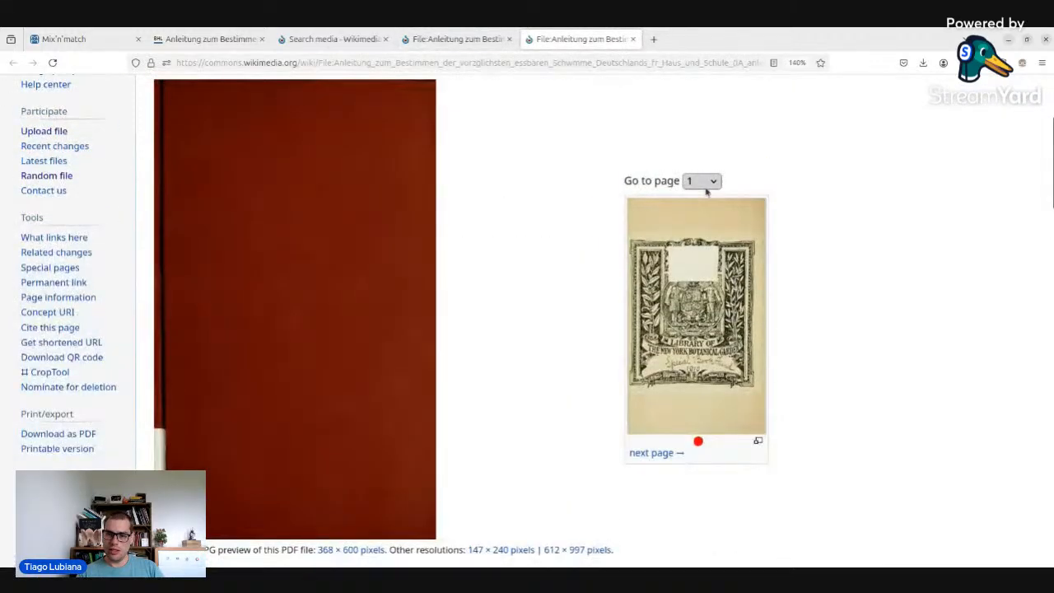
left_click(701, 180)
scroll(691, 272, "down", 15)
scroll(692, 288, "down", 20)
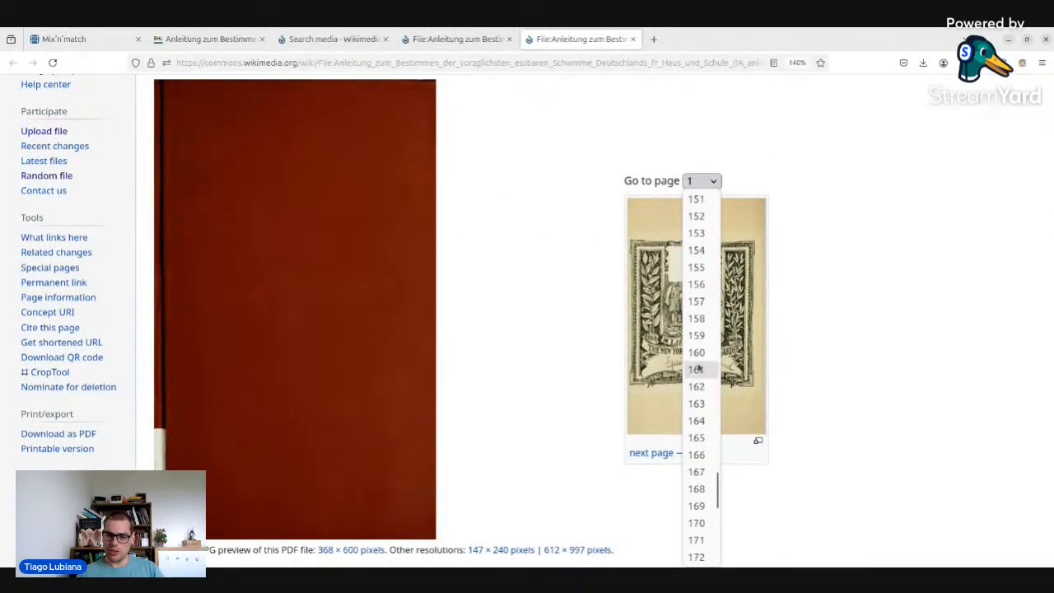
left_click(693, 371)
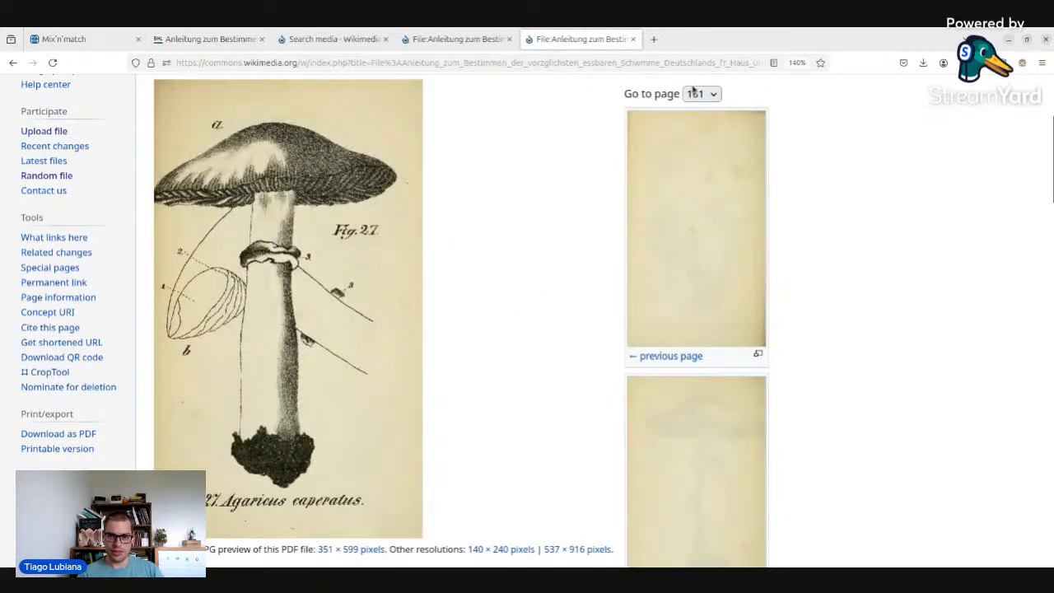
scroll(702, 151, "down", 2)
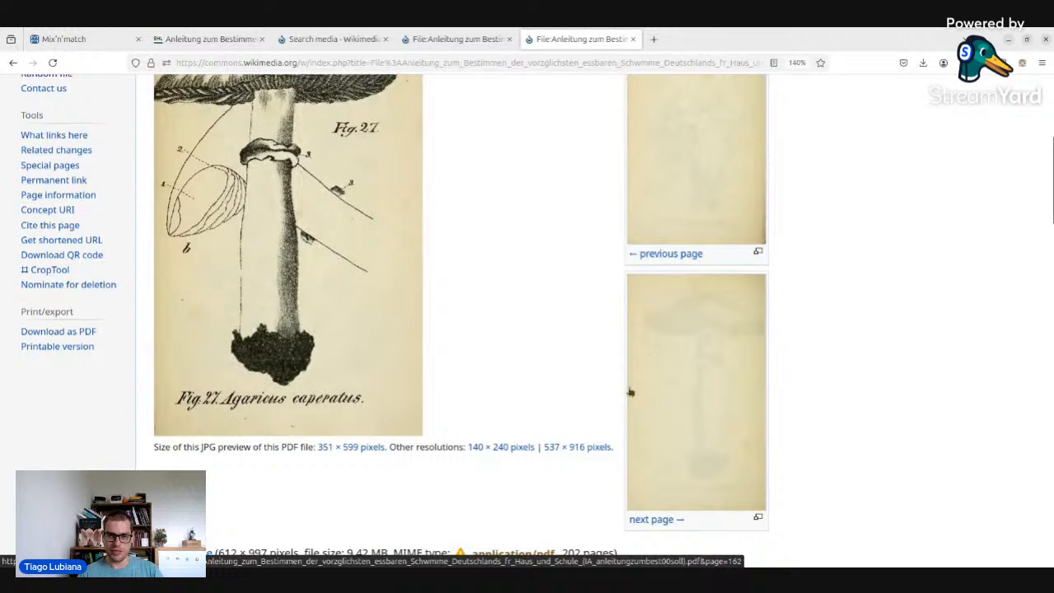
scroll(409, 237, "up", 2)
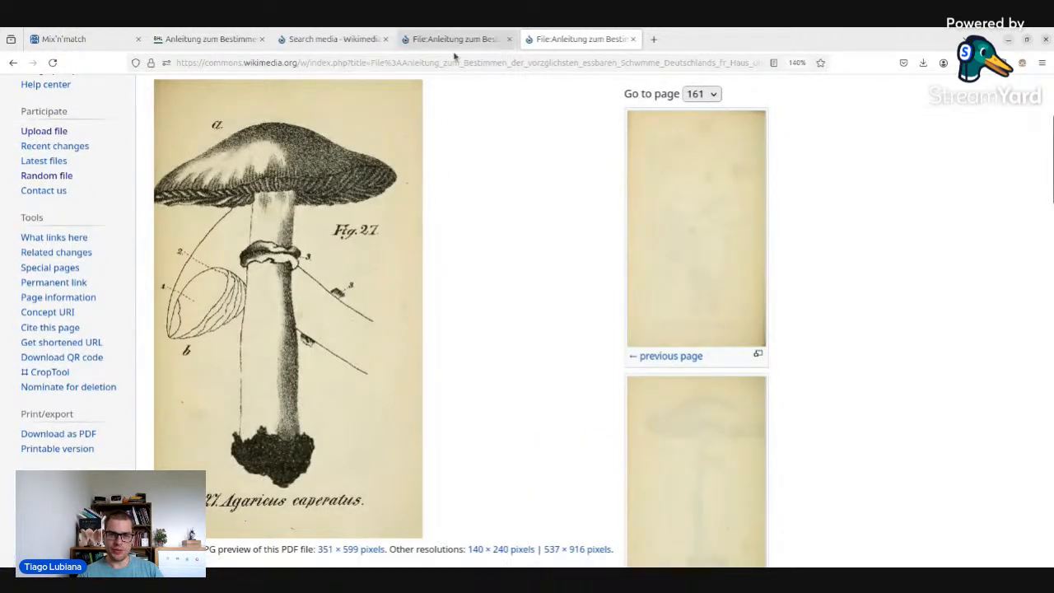
- Close the BHL book, the Commons search and both Commons file pages to return to the Mix'n'match list
left_click(234, 46)
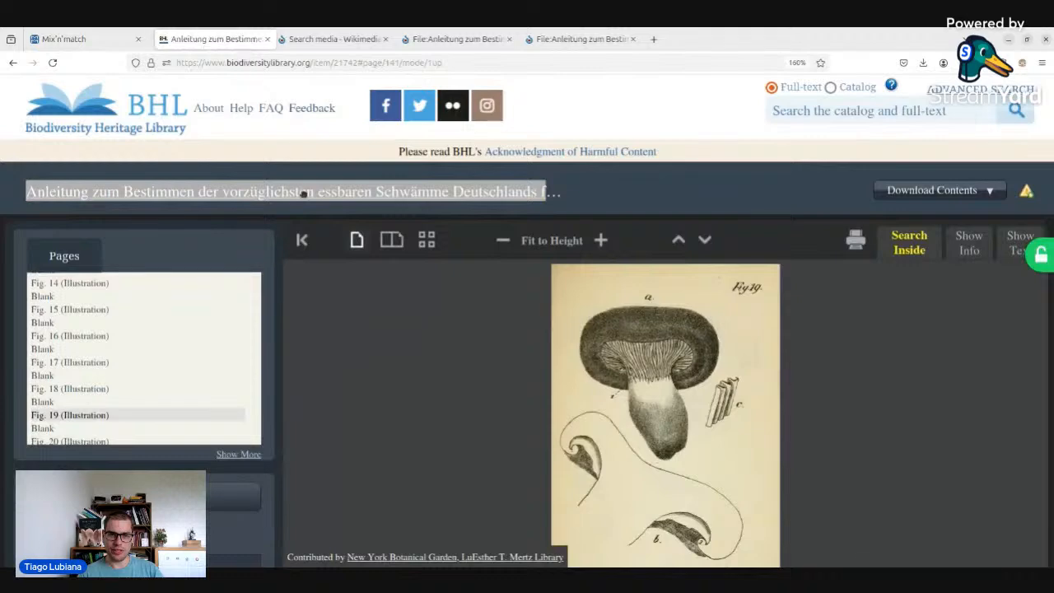
key("ctrl+w")
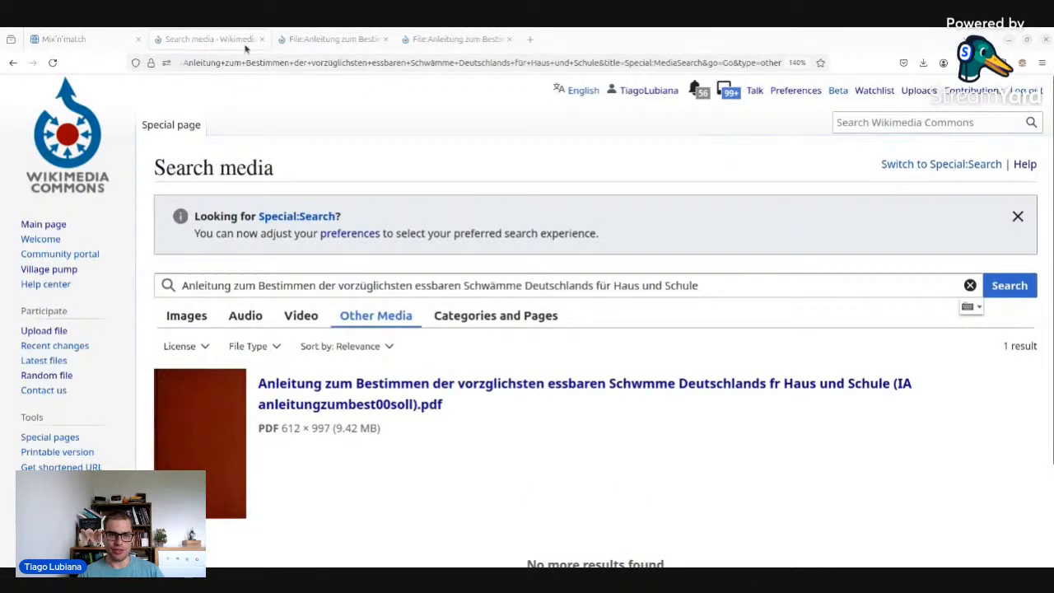
left_click(262, 38)
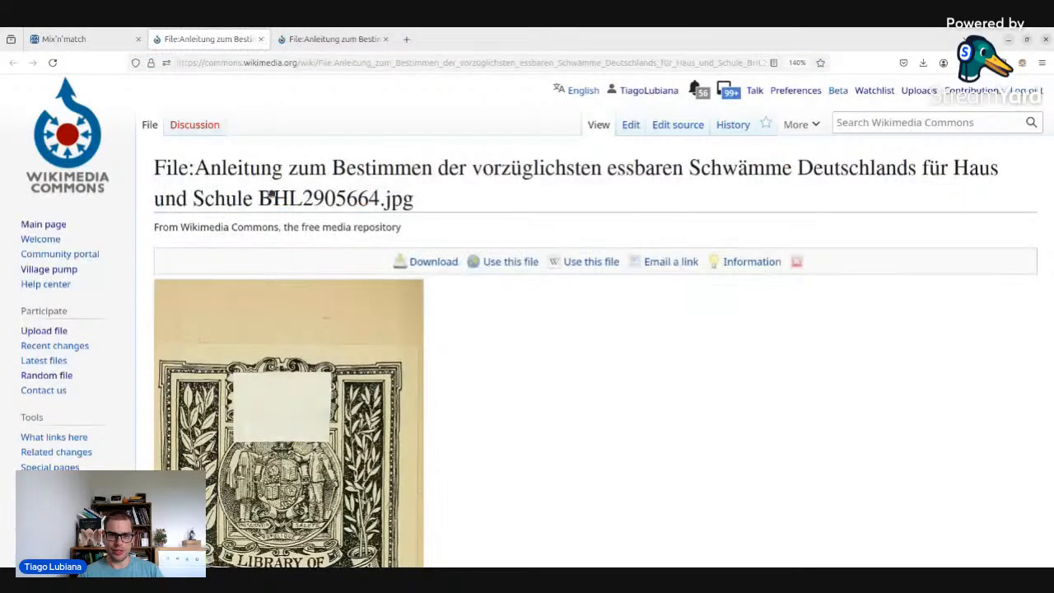
left_click(264, 39)
left_click(262, 39)
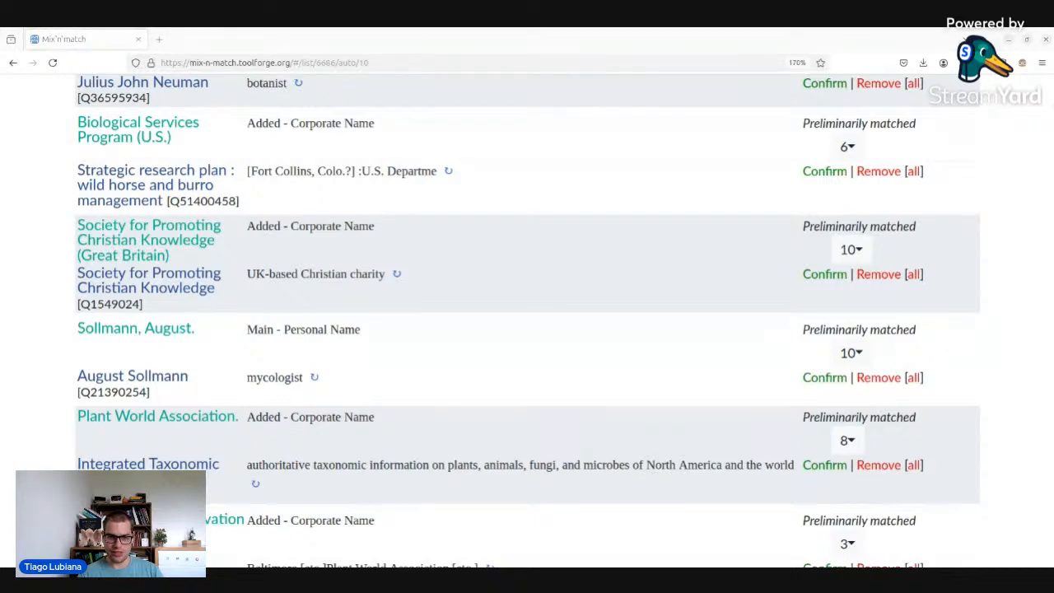
- View the BHL-Wiki artwork on a new tab, check the installed browser extensions, and close the tab
left_click(157, 37)
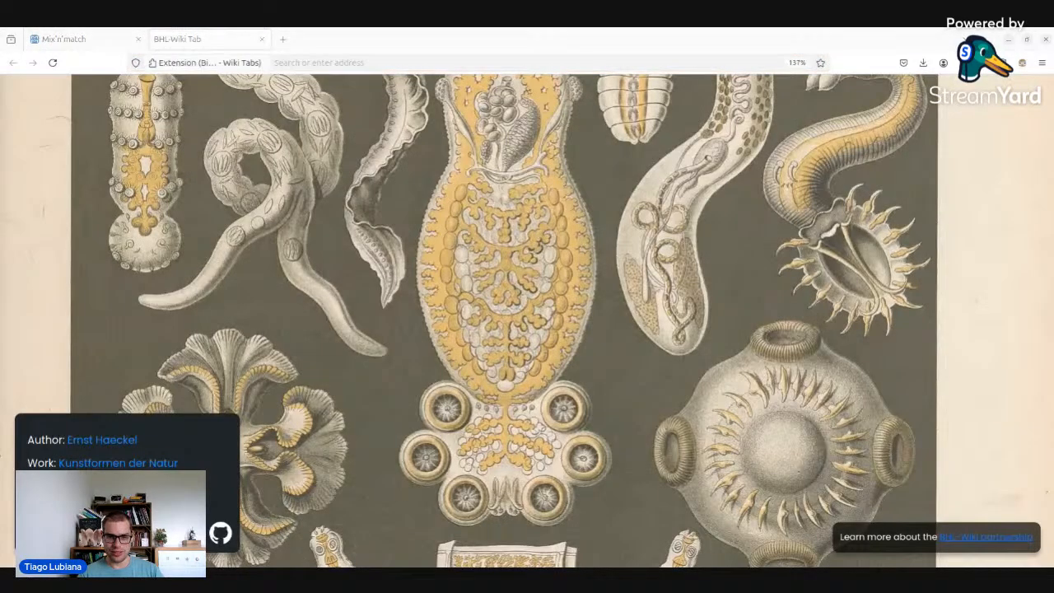
key("alt+Tab")
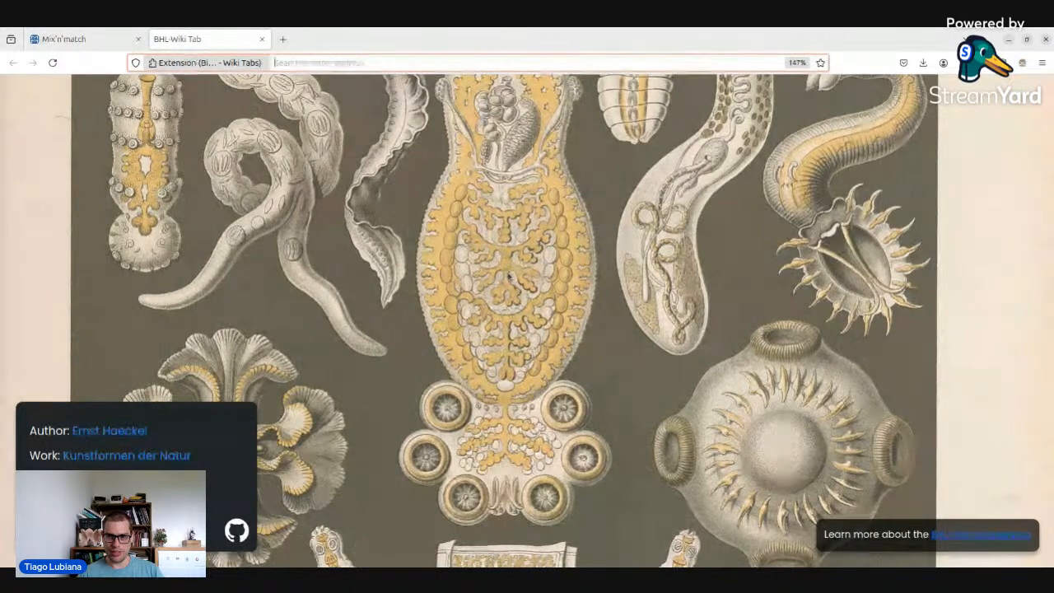
left_click(961, 62)
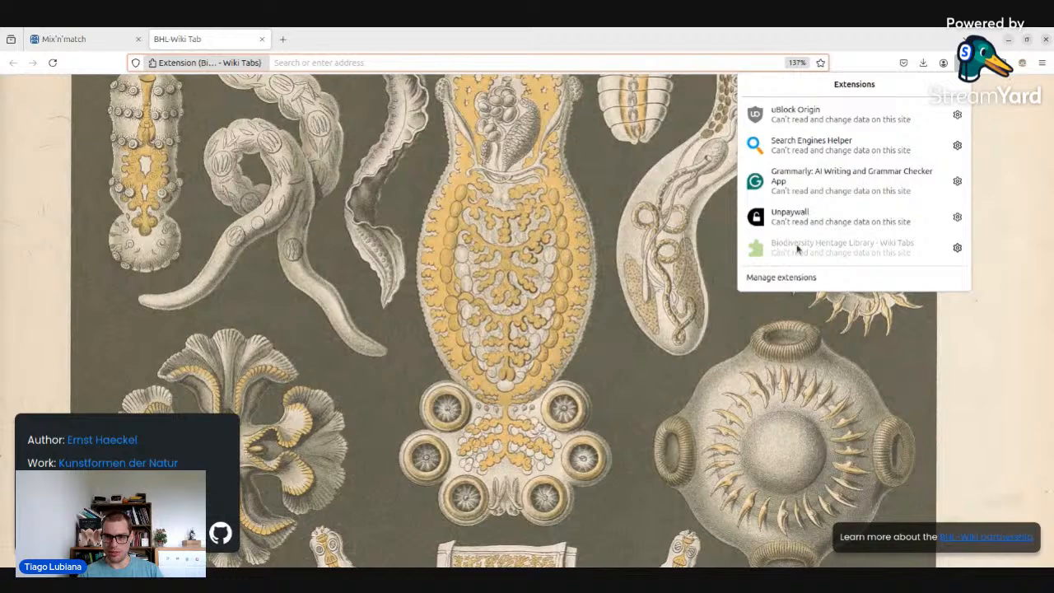
left_click(504, 228)
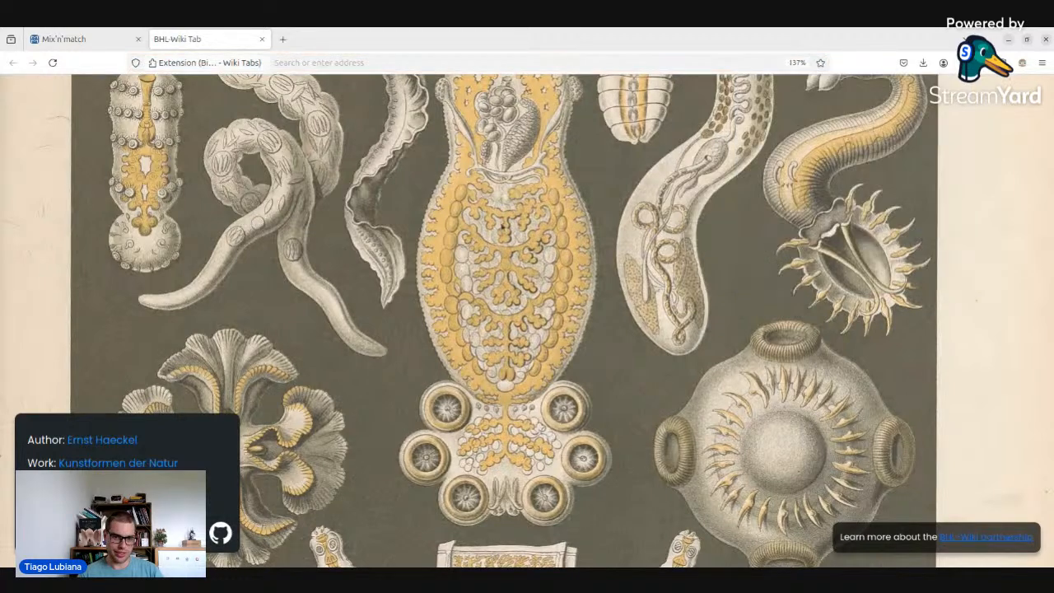
left_click(261, 40)
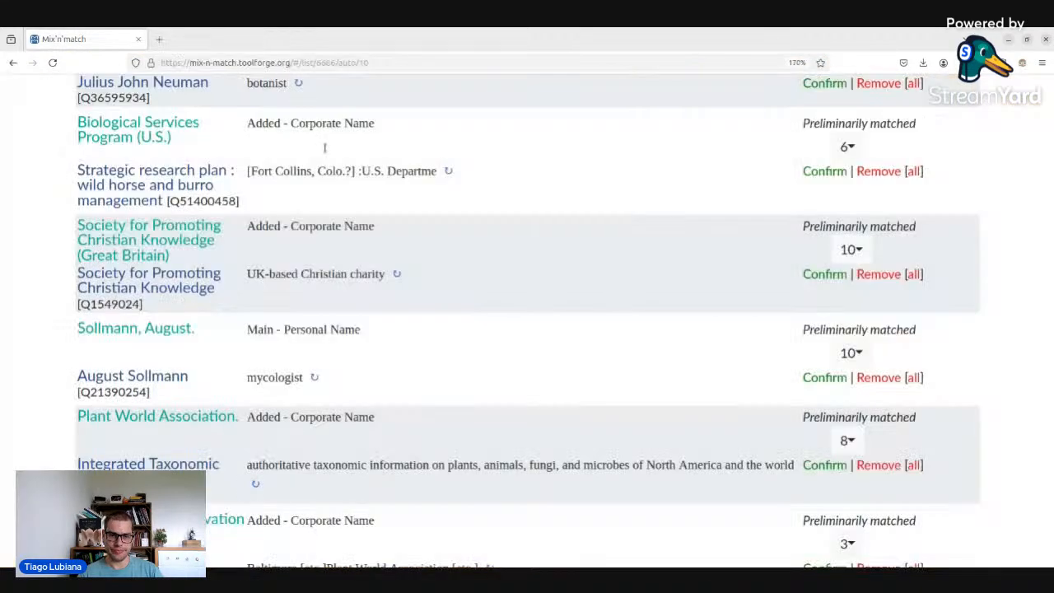
- Confirm the preliminary match of the "Sollmann, August." entry to the mycologist August Sollmann (Q21390254)
scroll(377, 223, "down", 2)
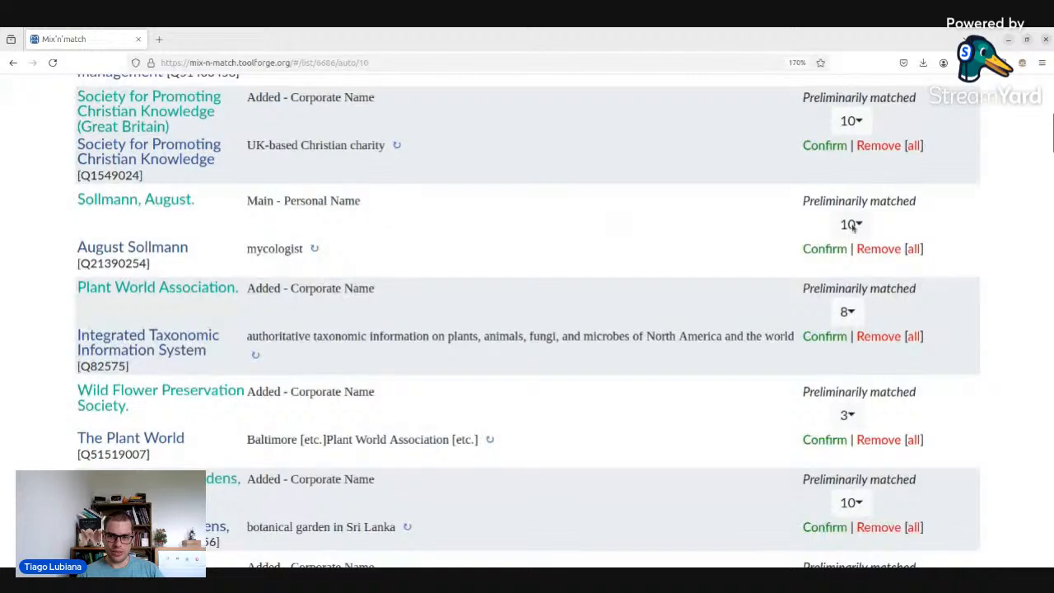
left_click(830, 252)
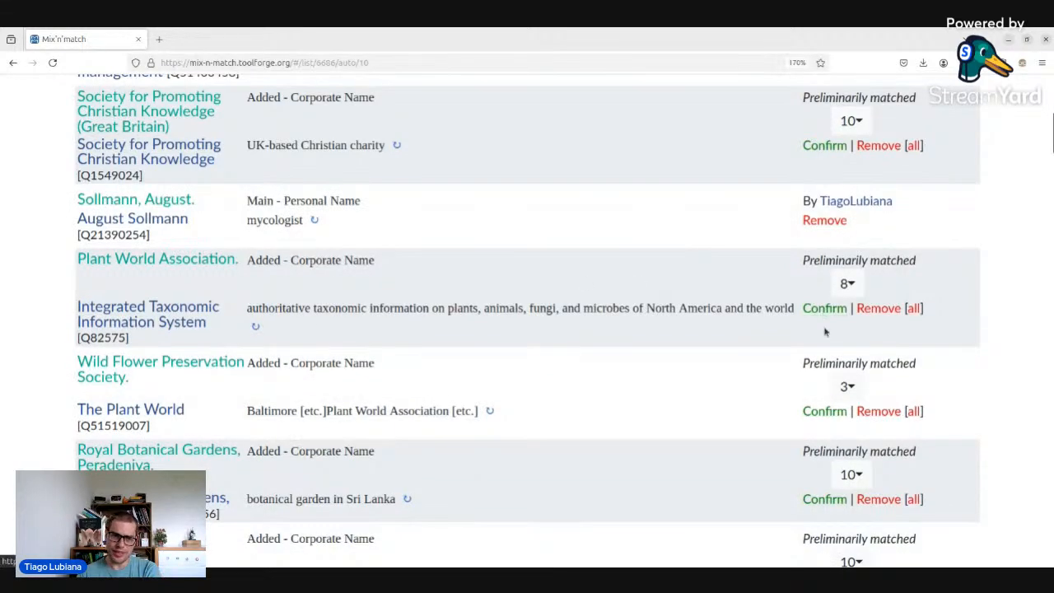
- Review the alternative candidates for Plant World Association and Illinois Dept. of Agriculture, and look through the further preliminary matches
left_click(851, 282)
scroll(705, 303, "up", 1)
scroll(705, 303, "up", 1)
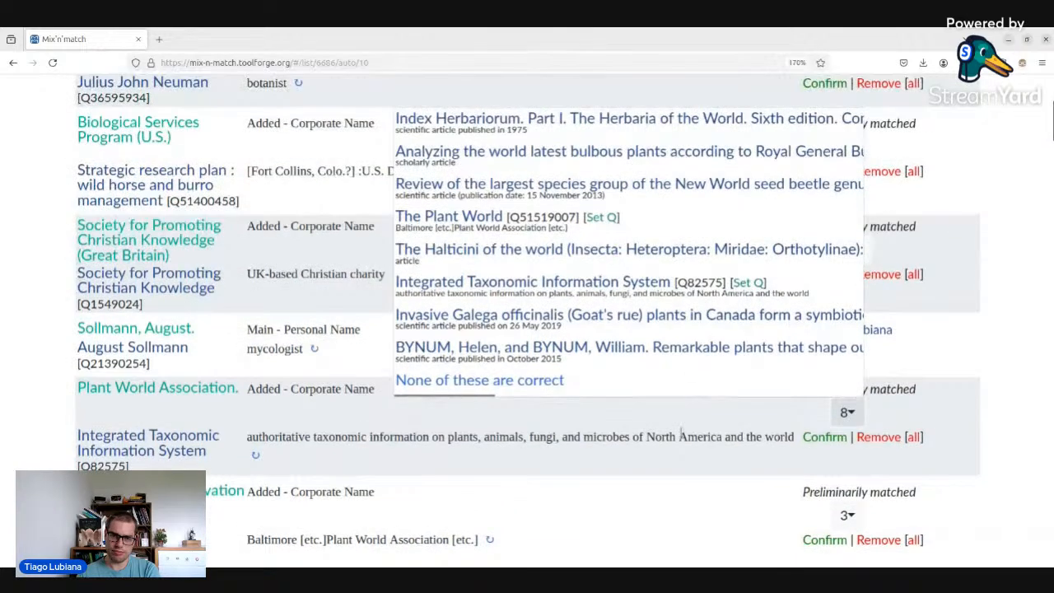
scroll(680, 431, "down", 8)
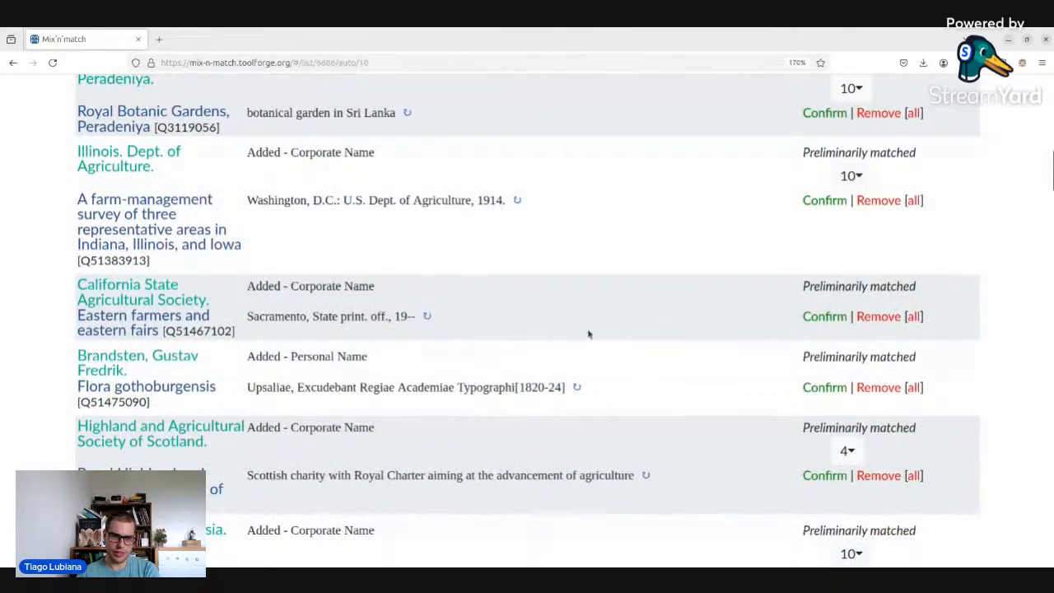
left_click(851, 175)
scroll(729, 247, "up", 5)
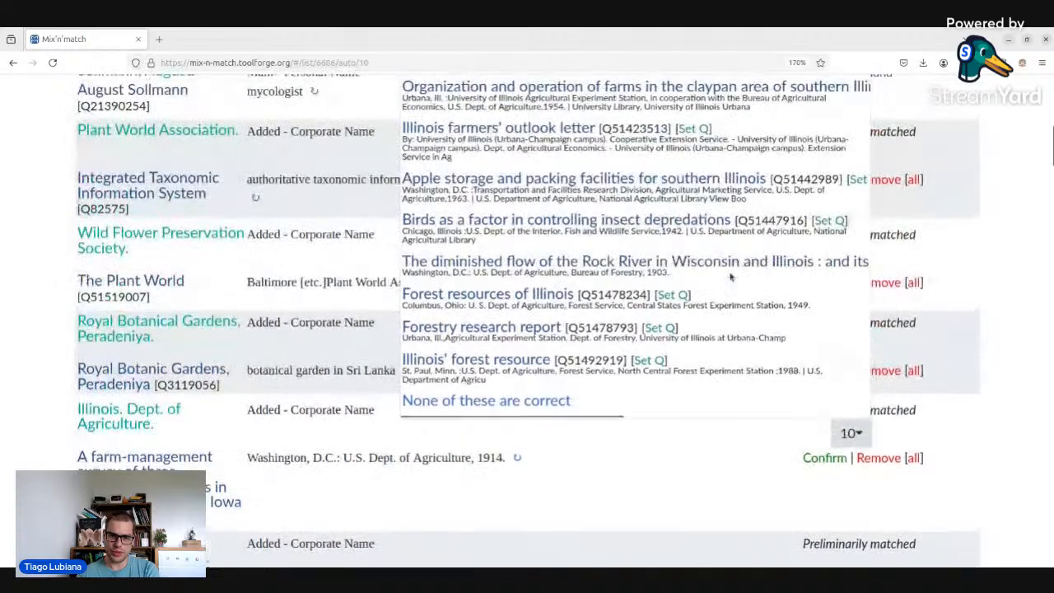
scroll(588, 506, "down", 10)
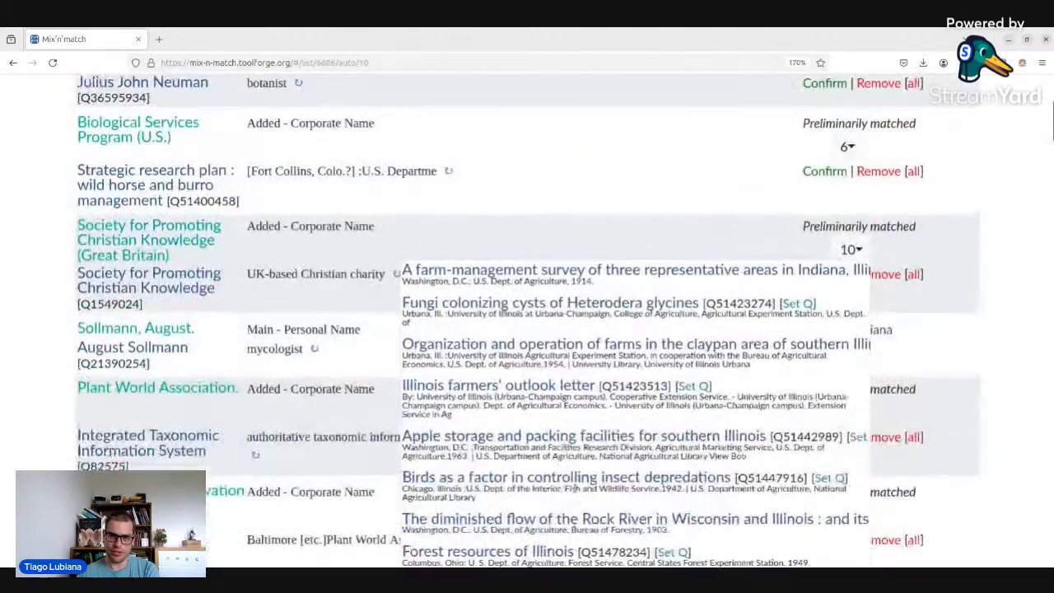
scroll(540, 357, "down", 5)
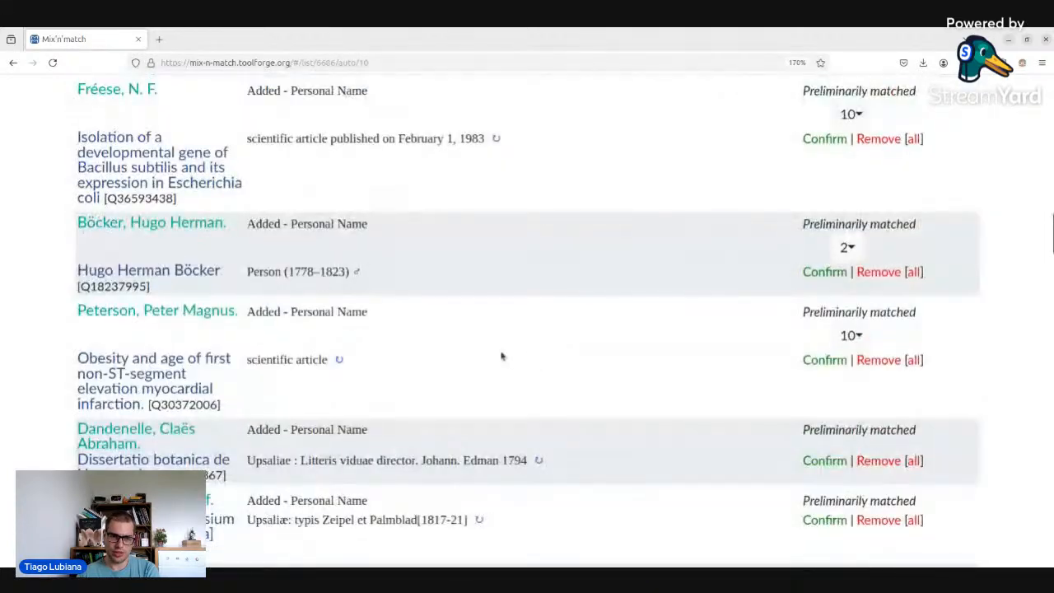
- Open the BHL creator page for "Böcker, Hugo Herman." and compare the listed title's dates with the candidate's birth year
middle_click(180, 222)
double_click(303, 271)
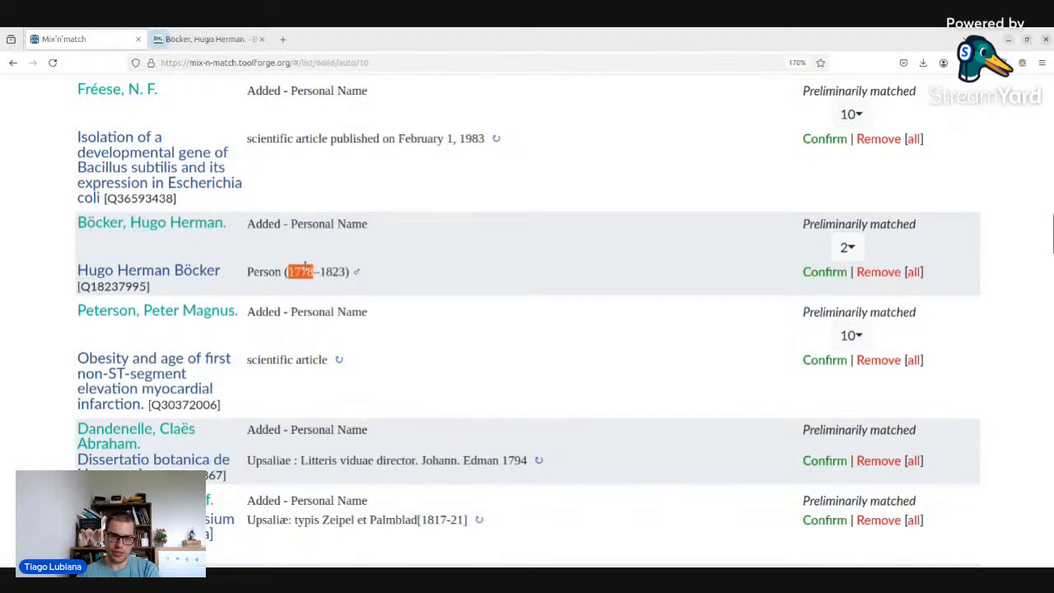
left_click(206, 39)
scroll(659, 281, "down", 3)
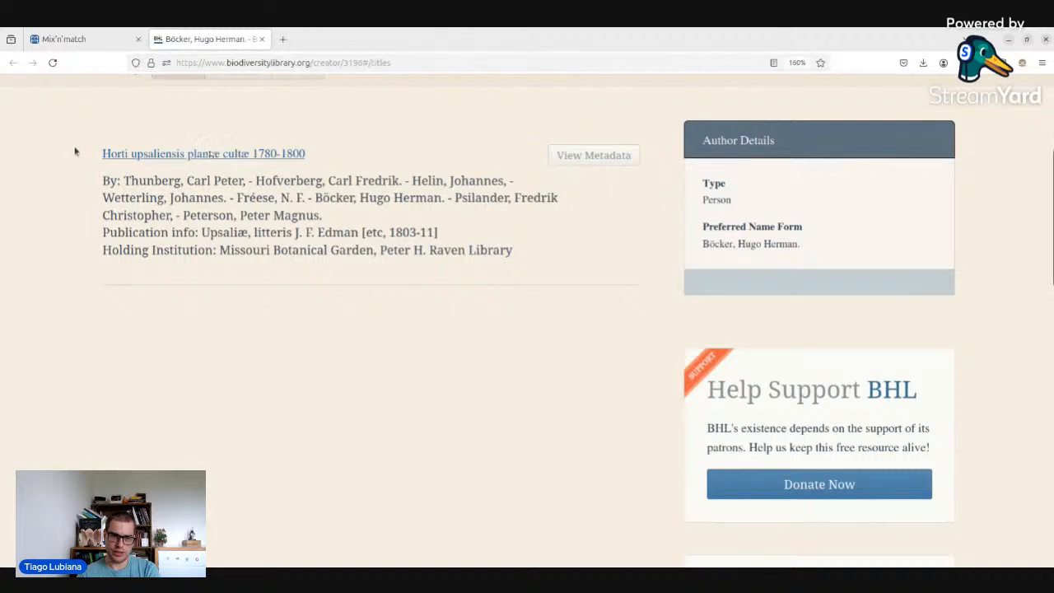
left_click_drag(79, 156, 324, 151)
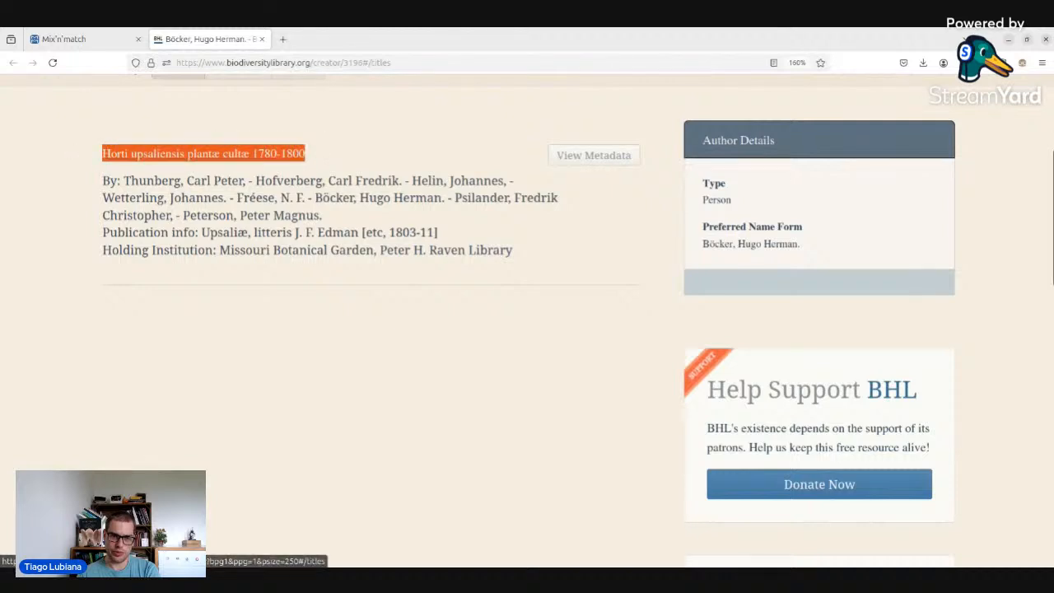
- Return to the Mix'n'match list and maximize the browser window
key("alt+Tab")
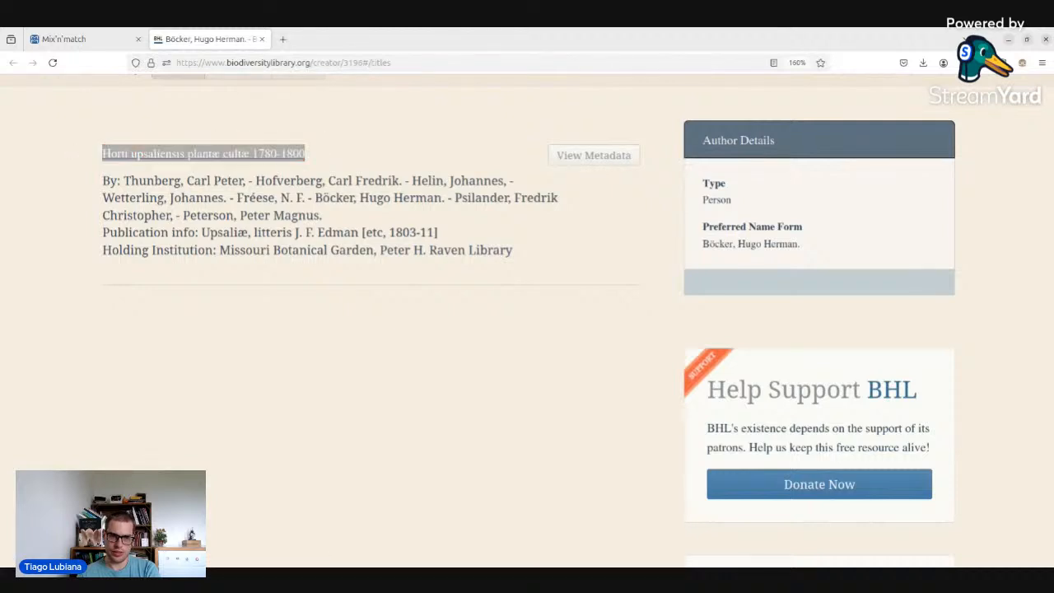
left_click(221, 46)
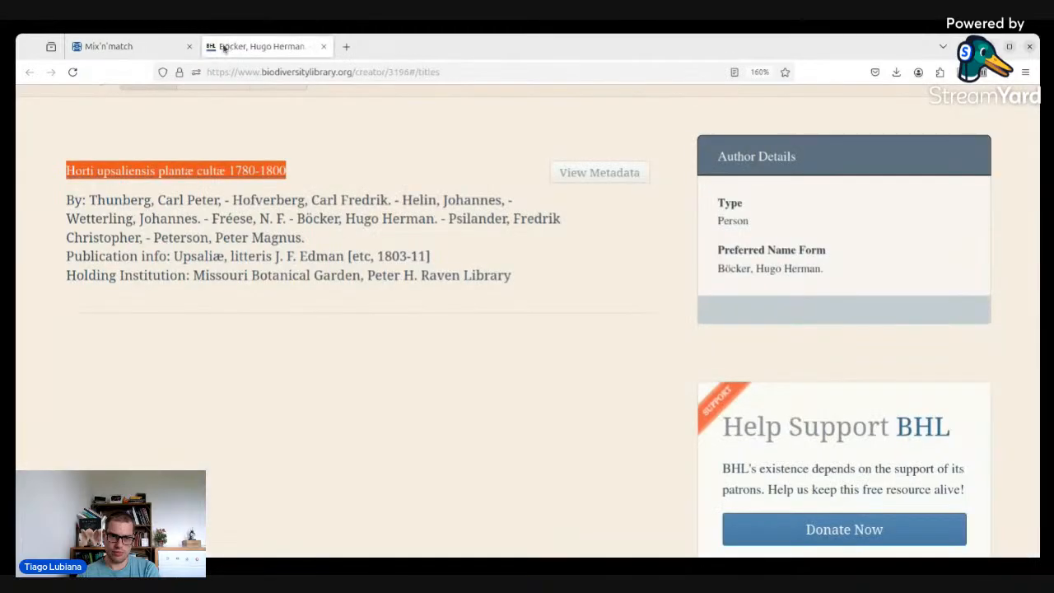
left_click(141, 46)
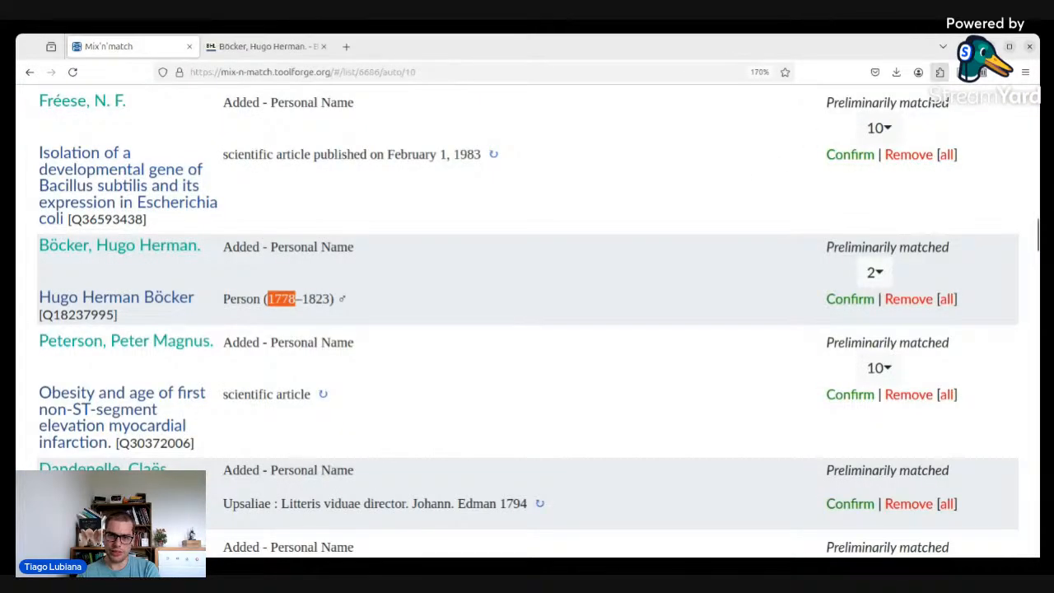
left_click(1011, 47)
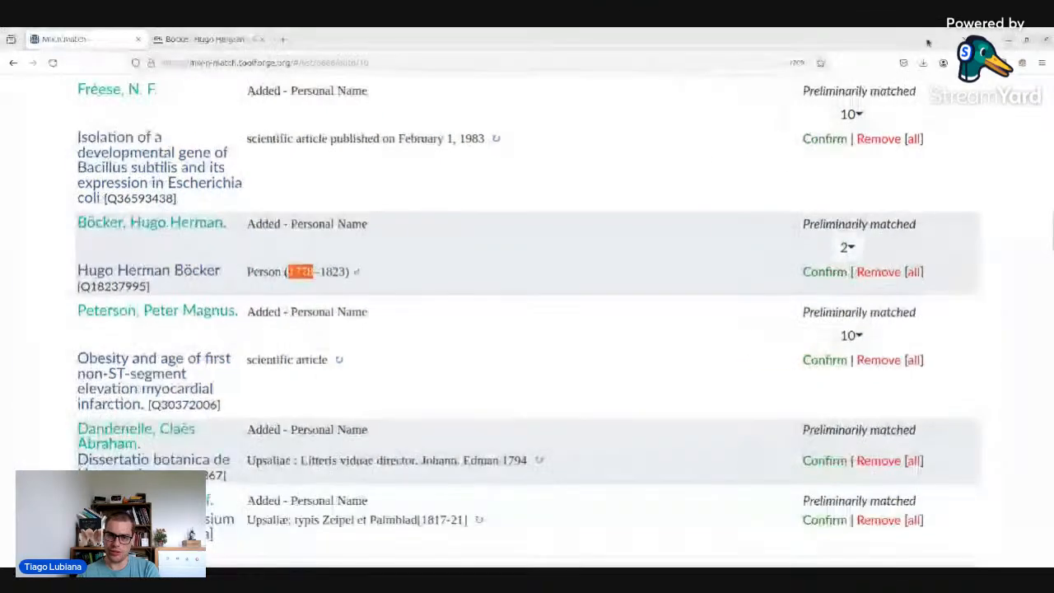
- Review the alternative candidates for the Böcker entry and open the Wikidata item Hugo Herman Böcker (Q18237995) in a new tab
left_click(846, 248)
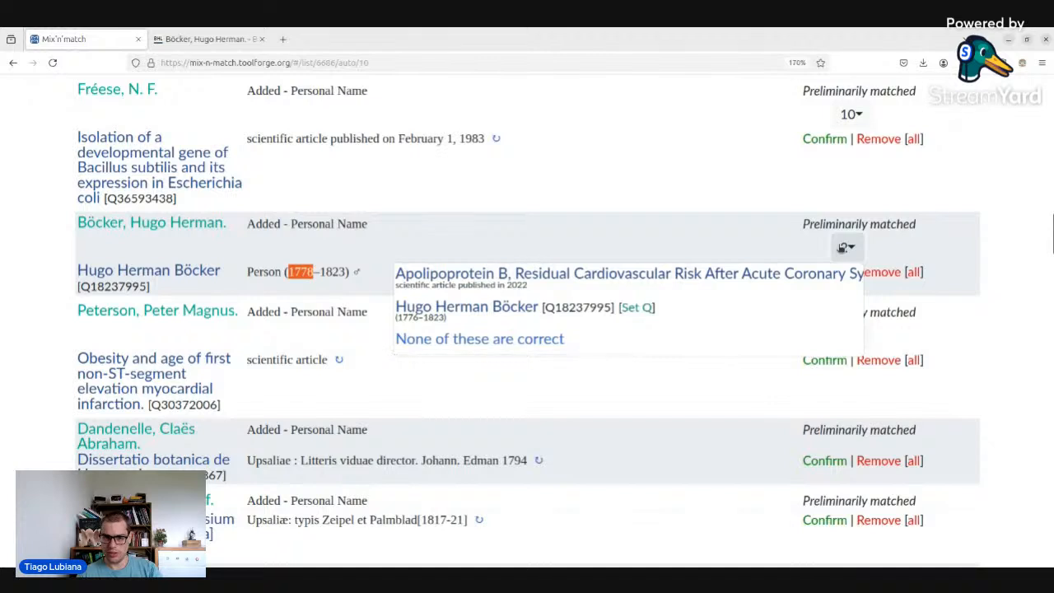
left_click(840, 247)
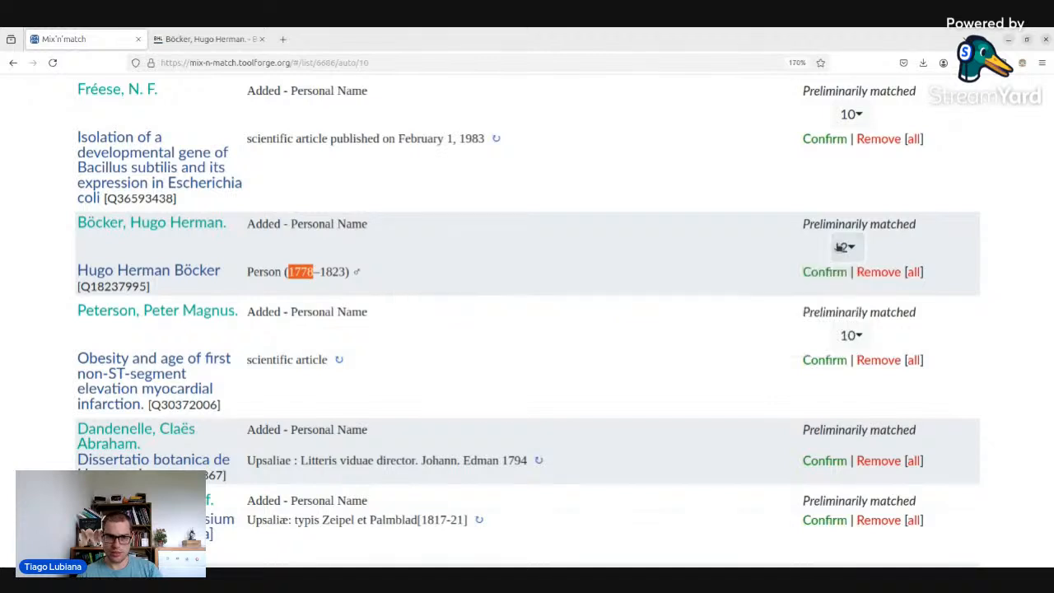
left_click(841, 247)
middle_click(179, 272)
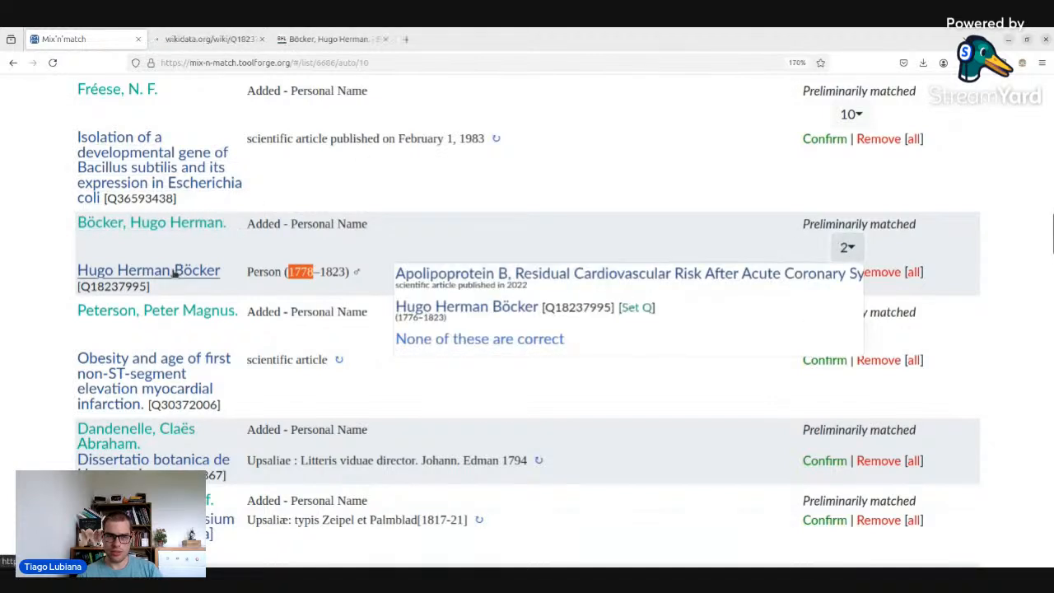
- Inspect the BHL book "Horti upsaliensis plantæ cultæ 1780-1800" and its metadata, and return to Böcker's creator page through the author list
left_click(311, 39)
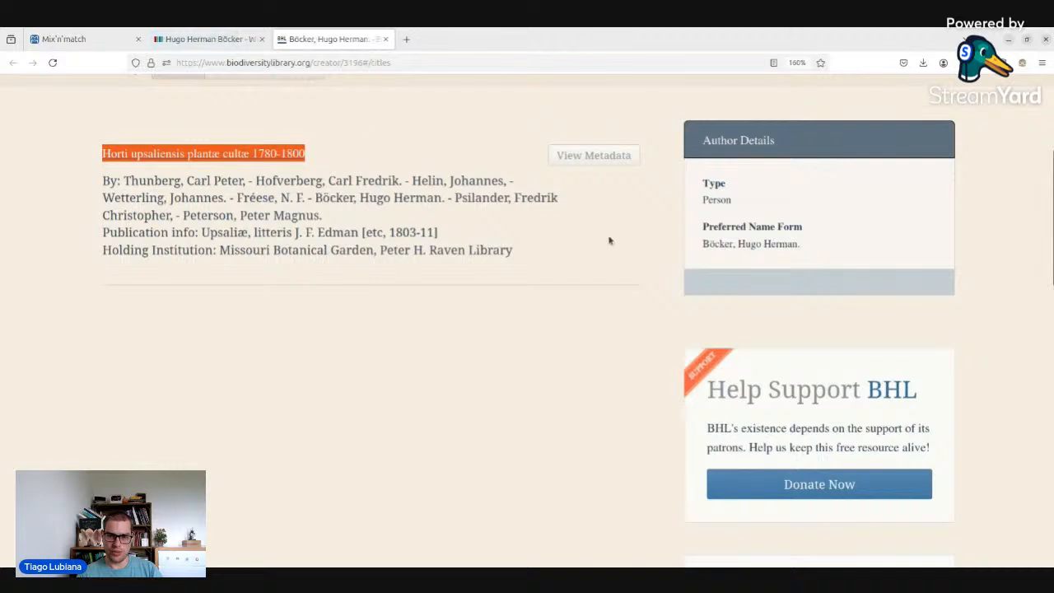
left_click(266, 153)
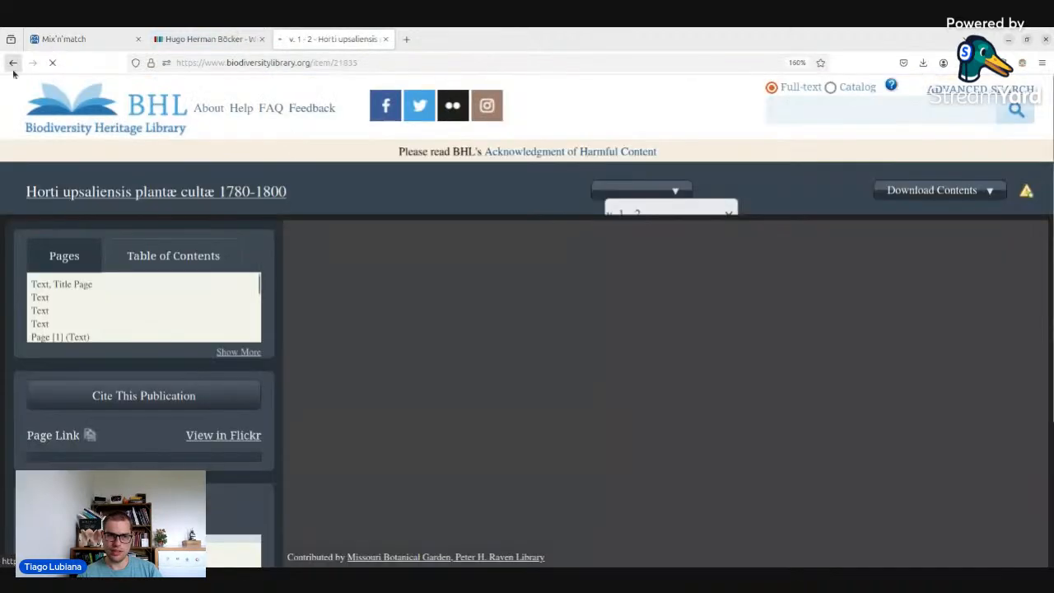
left_click(13, 71)
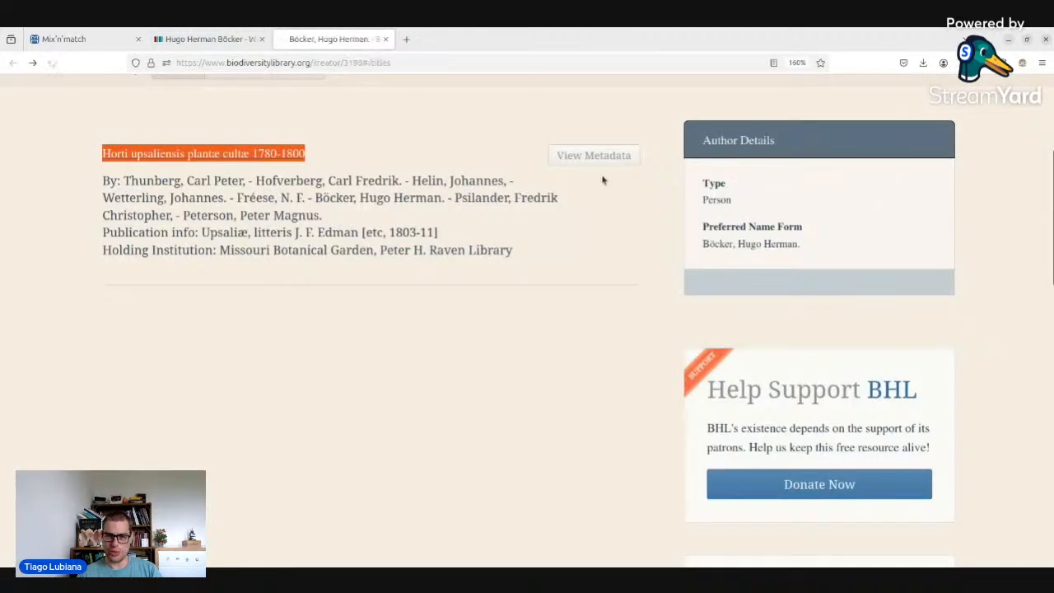
left_click(593, 153)
scroll(450, 183, "down", 4)
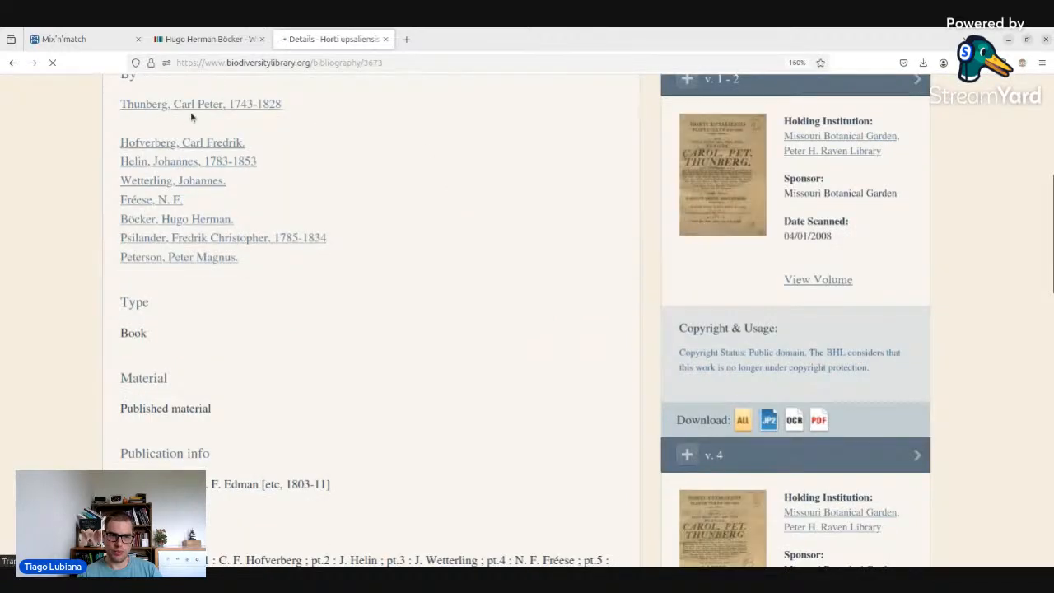
left_click(189, 226)
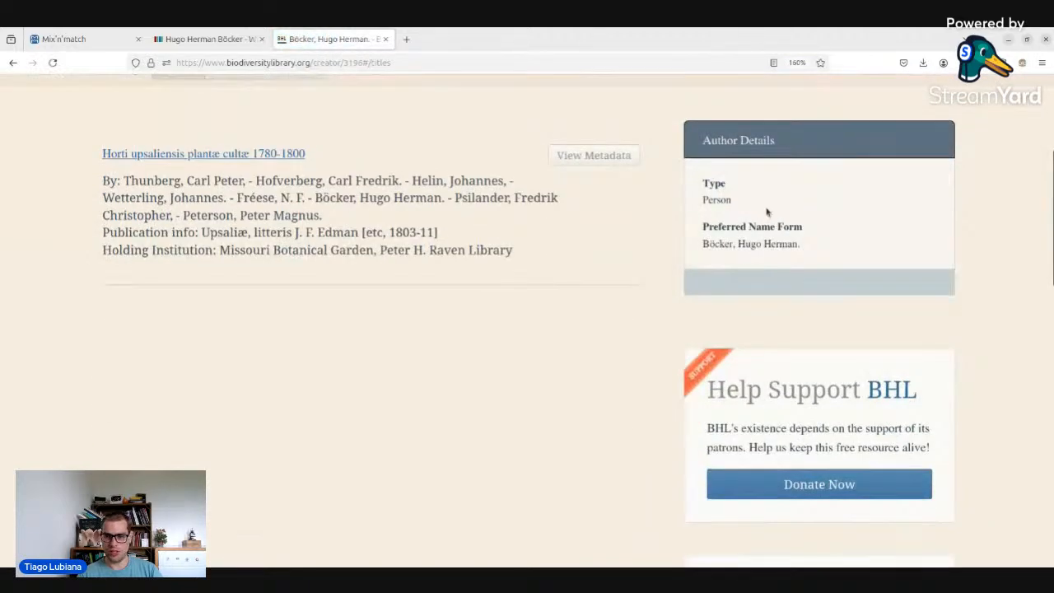
- Examine the life dates, places and education on Böcker's Wikidata item and compare them with the BHL title
left_click(206, 38)
scroll(426, 245, "down", 5)
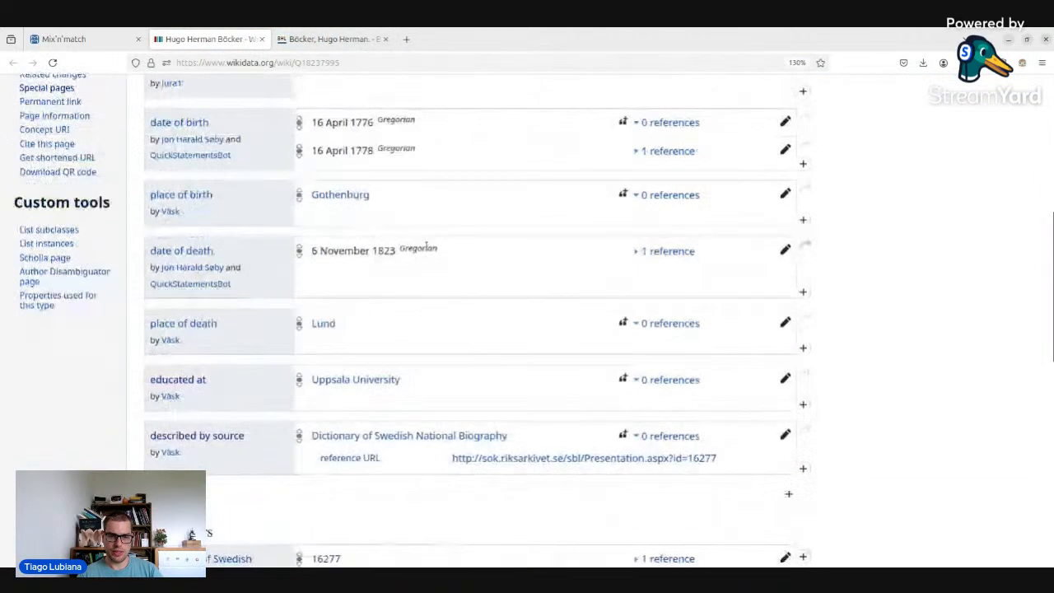
scroll(449, 202, "down", 3)
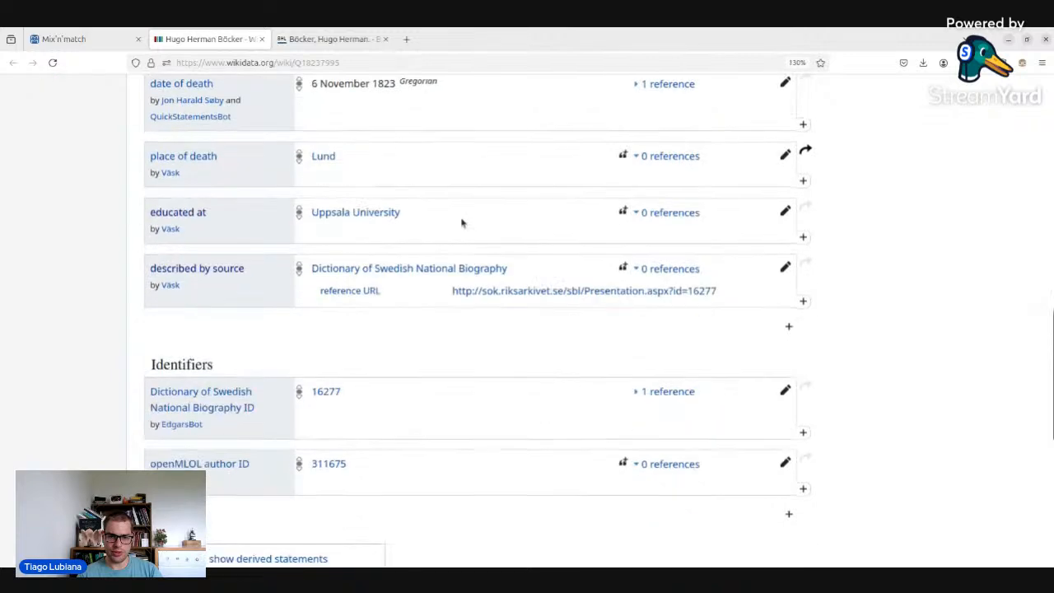
left_click(283, 43)
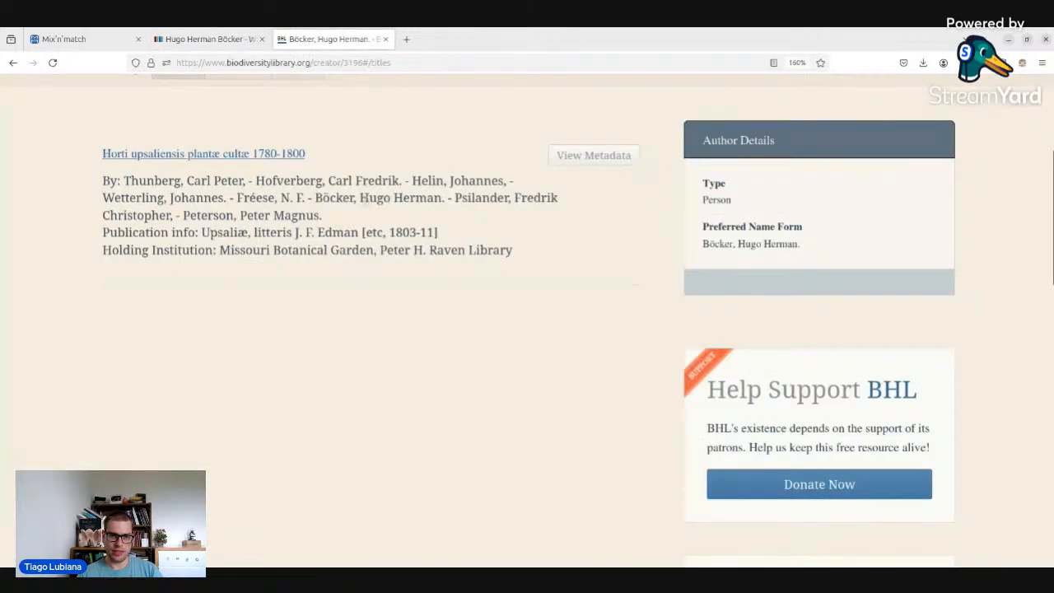
left_click_drag(85, 158, 188, 154)
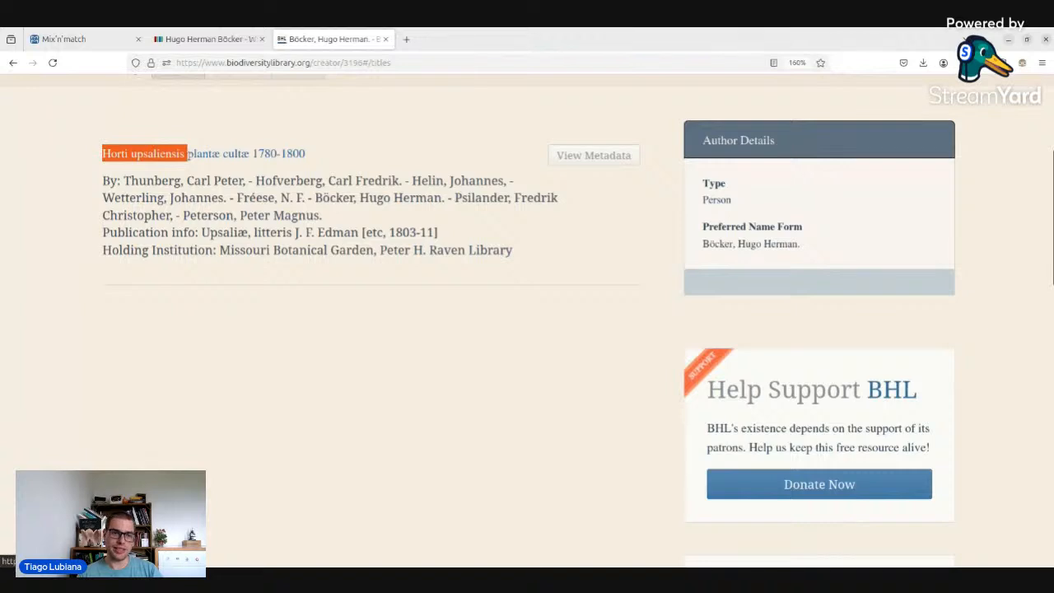
left_click(222, 217)
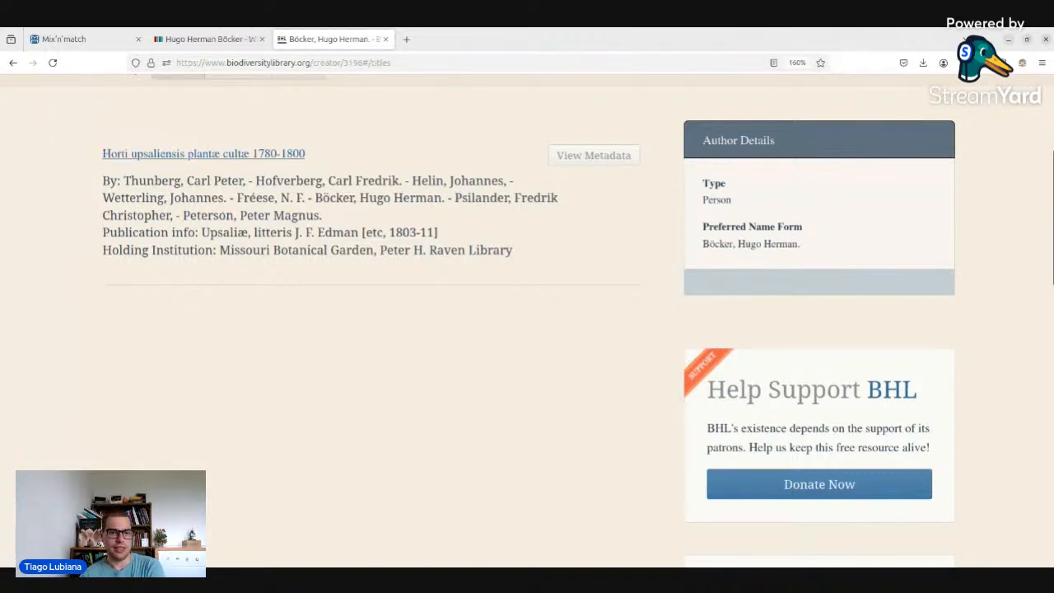
- Confirm the preliminary match of the "Böcker, Hugo Herman." entry to Hugo Herman Böcker (Q18237995) in Mix'n'match
left_click(68, 40)
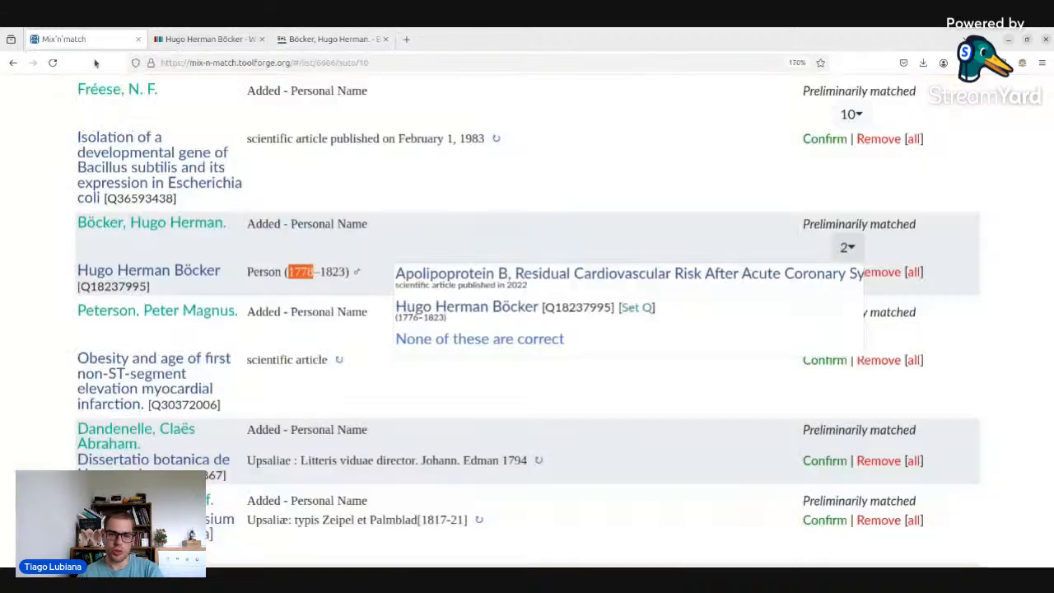
left_click(846, 244)
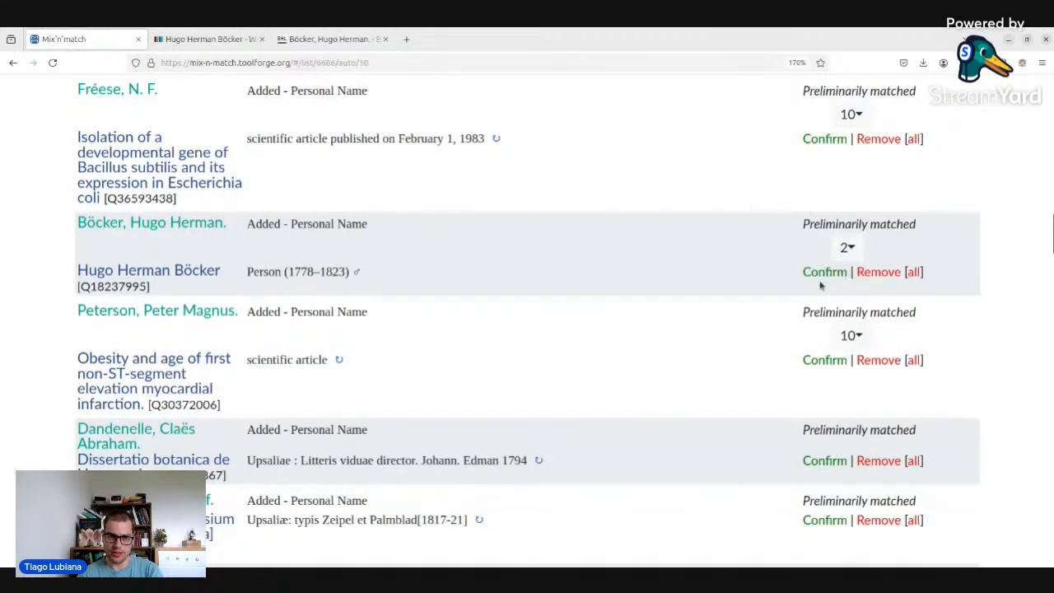
left_click(815, 273)
- Remove the preliminary matches to publications from the "Dandenelle, Claës Abraham." and "Ahlberg, Carl Gustaf." entries
scroll(749, 238, "down", 2)
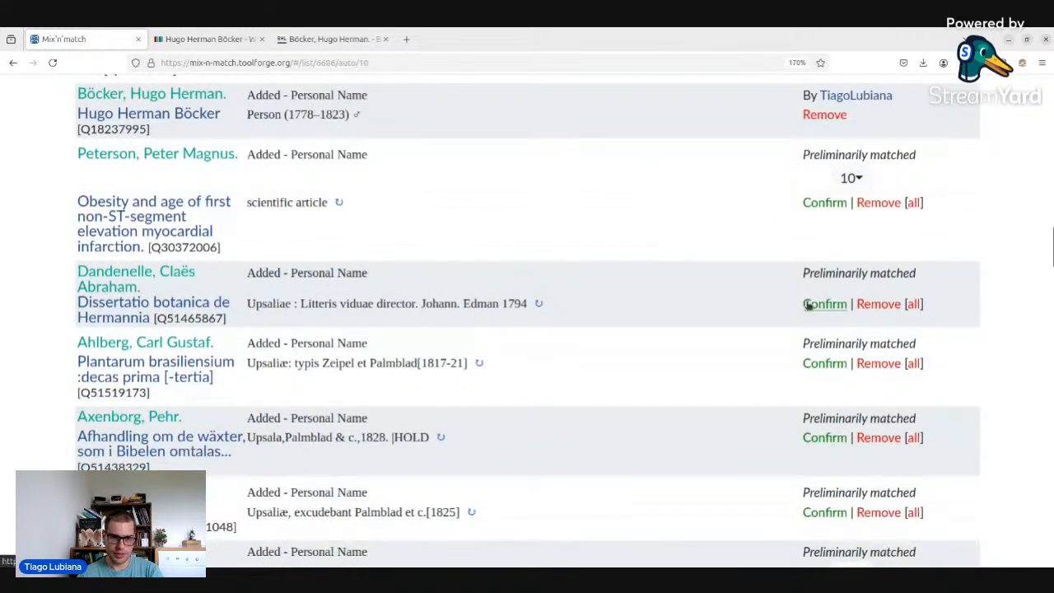
left_click(874, 304)
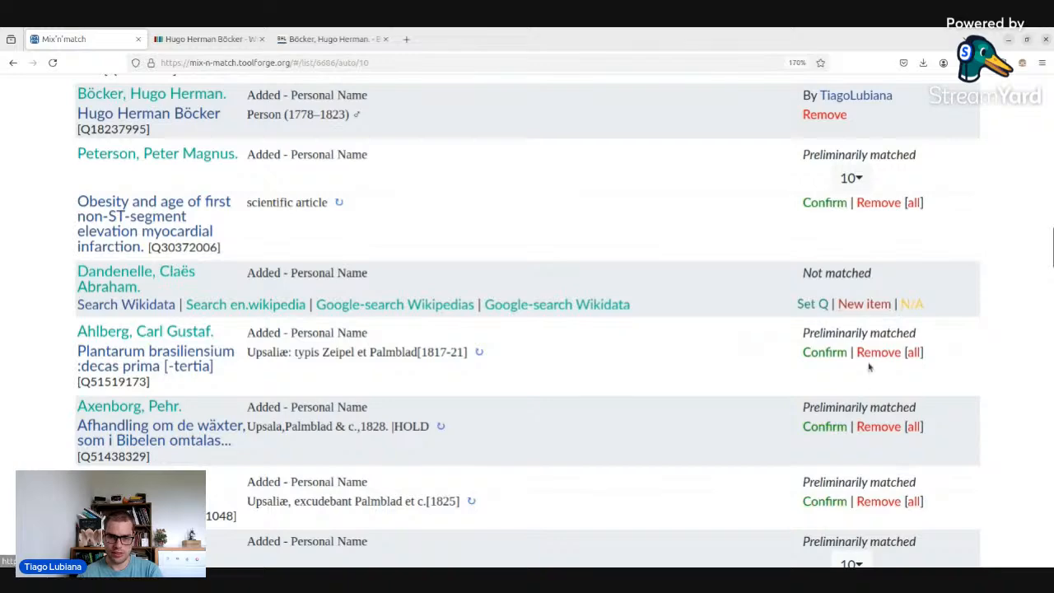
left_click(866, 356)
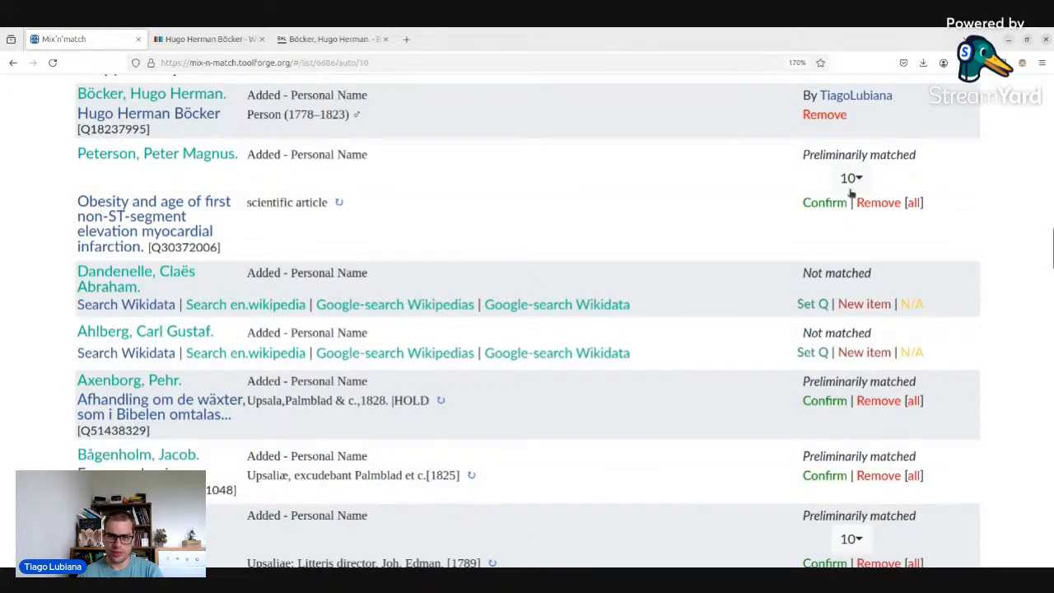
left_click(848, 180)
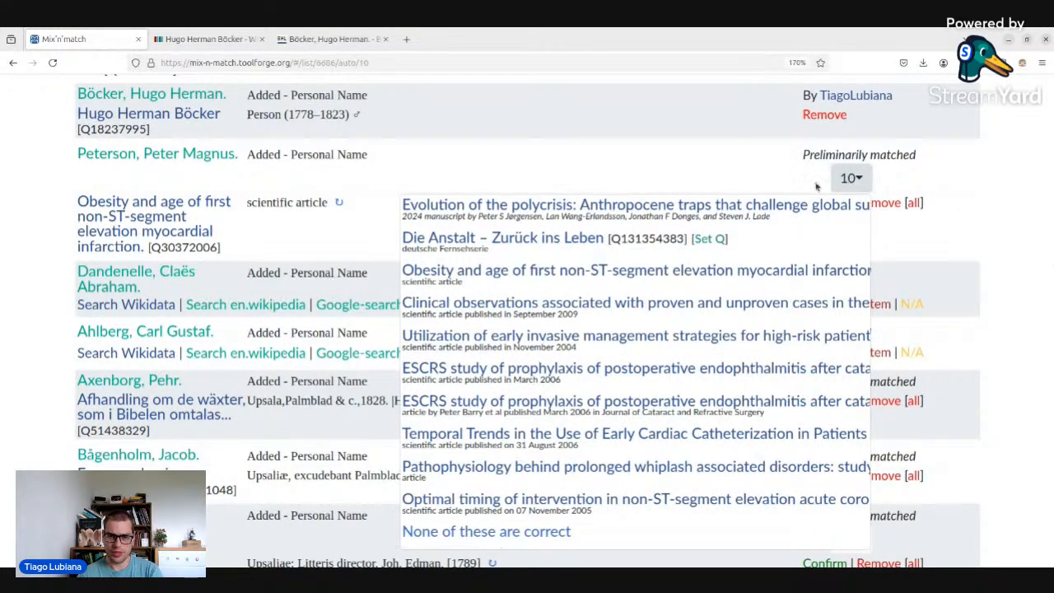
left_click(849, 179)
left_click(849, 180)
left_click(558, 531)
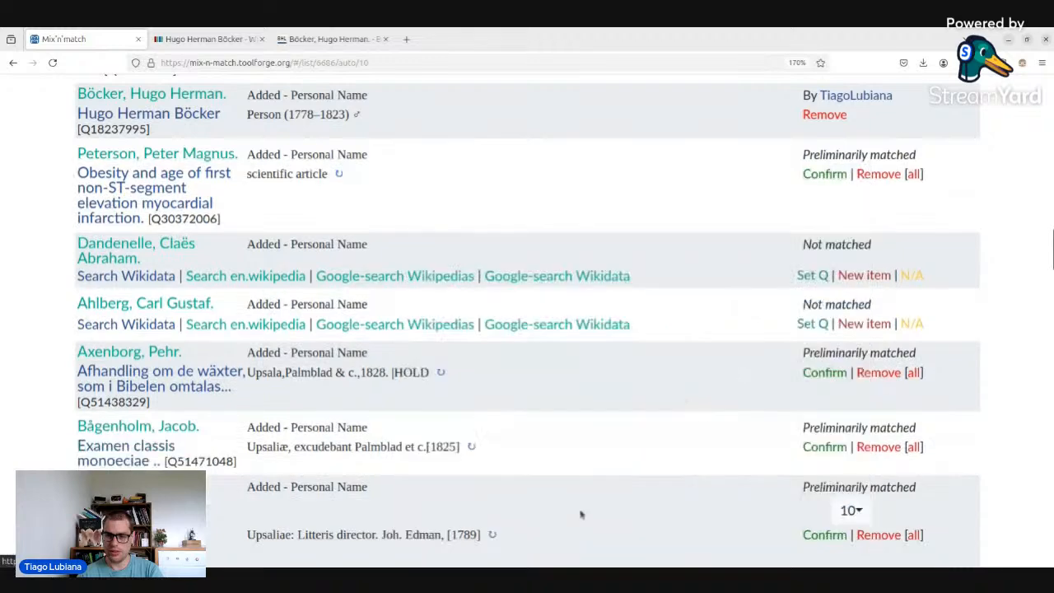
left_click(876, 175)
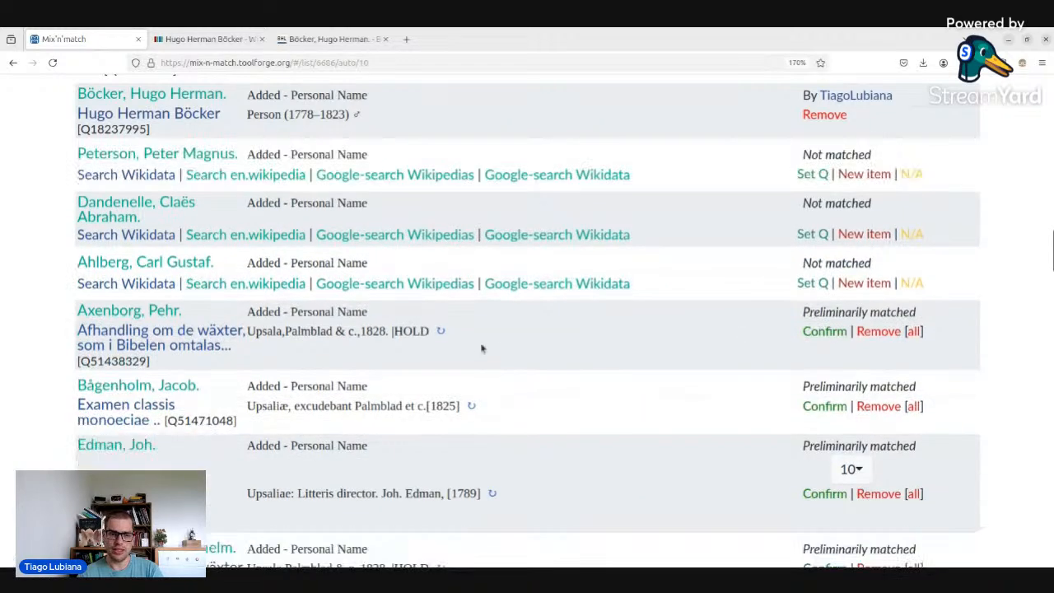
- Compare the tug of war competitor matched to "Johan. Edman." with the entry's BHL creator page, and return to the match list
scroll(494, 346, "down", 5)
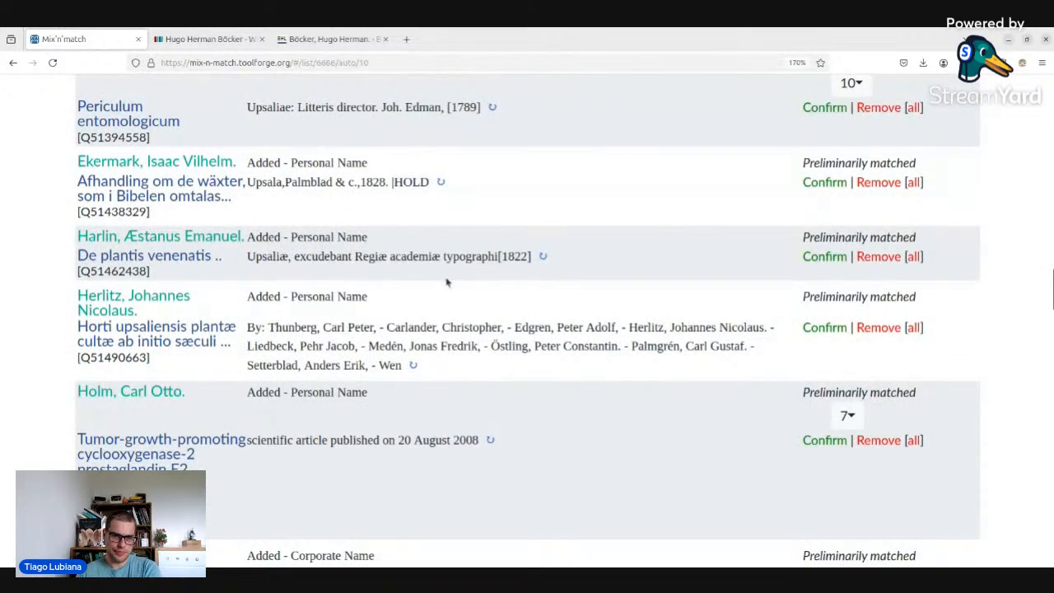
scroll(446, 282, "down", 5)
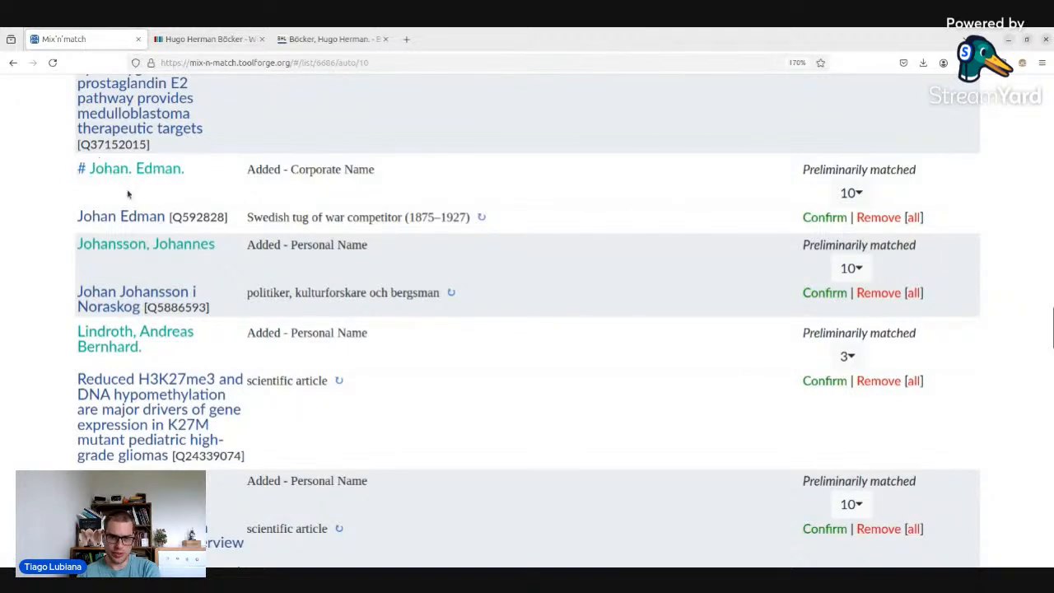
left_click_drag(245, 213, 506, 220)
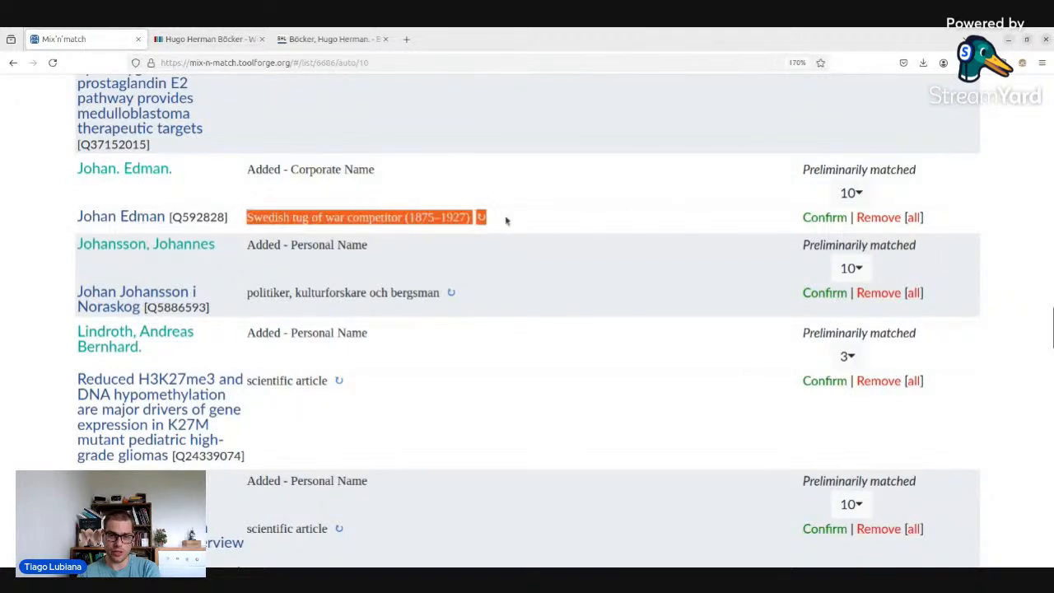
left_click(522, 202)
middle_click(136, 168)
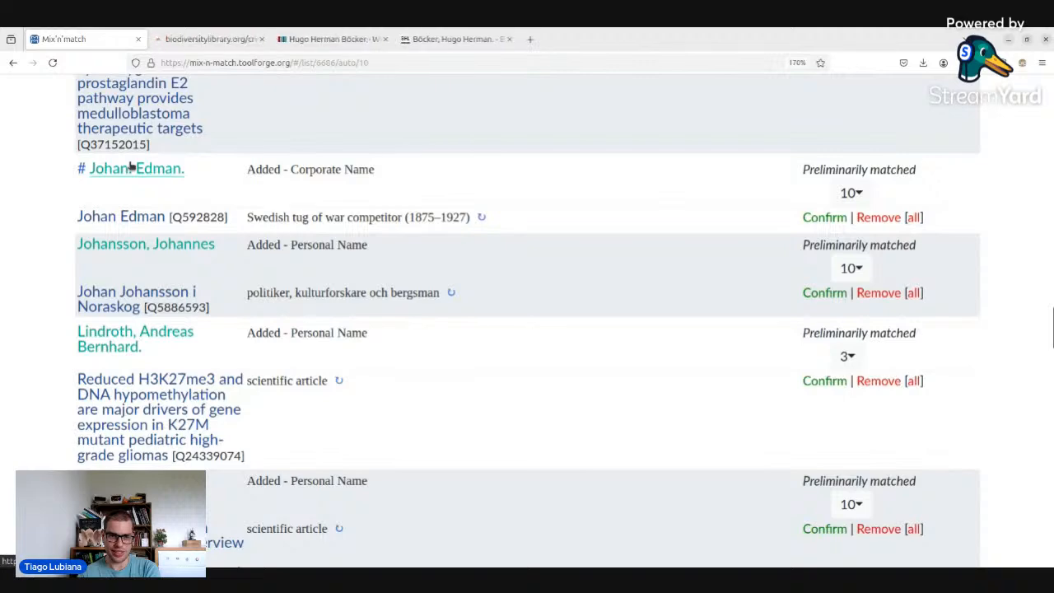
left_click(220, 46)
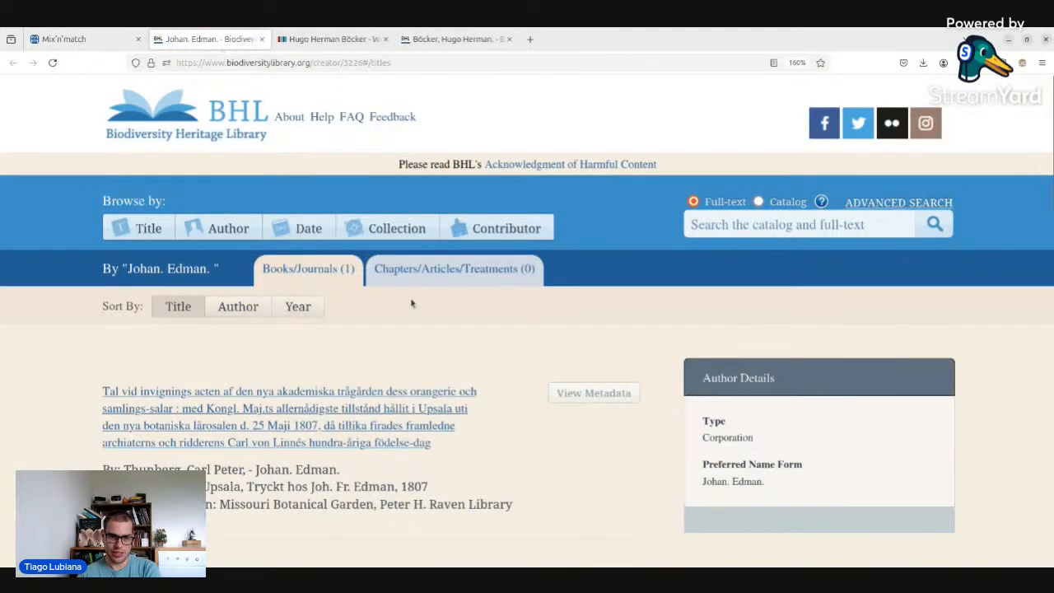
scroll(424, 347, "down", 3)
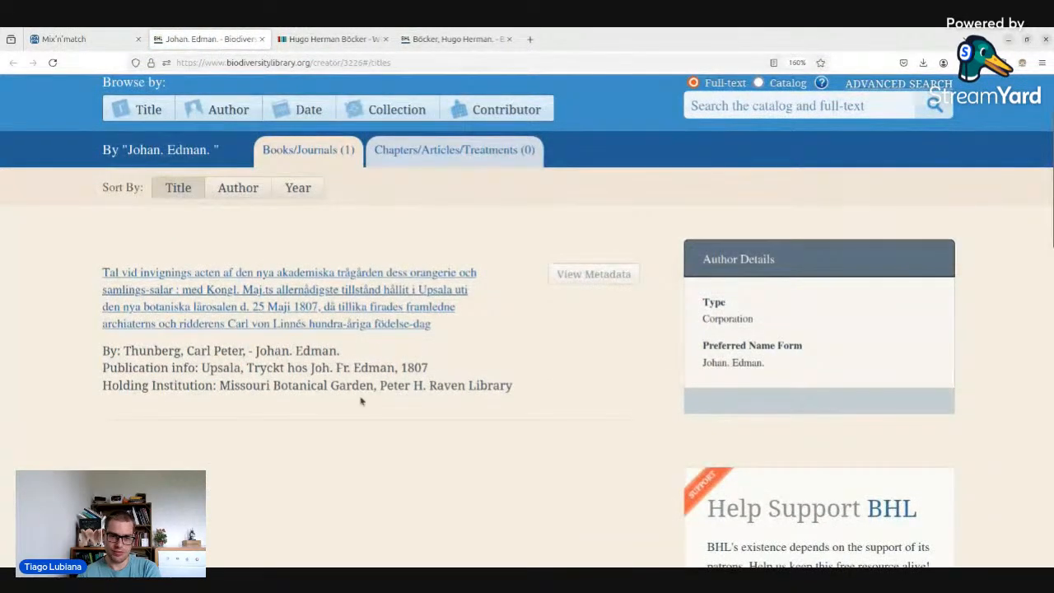
left_click(49, 39)
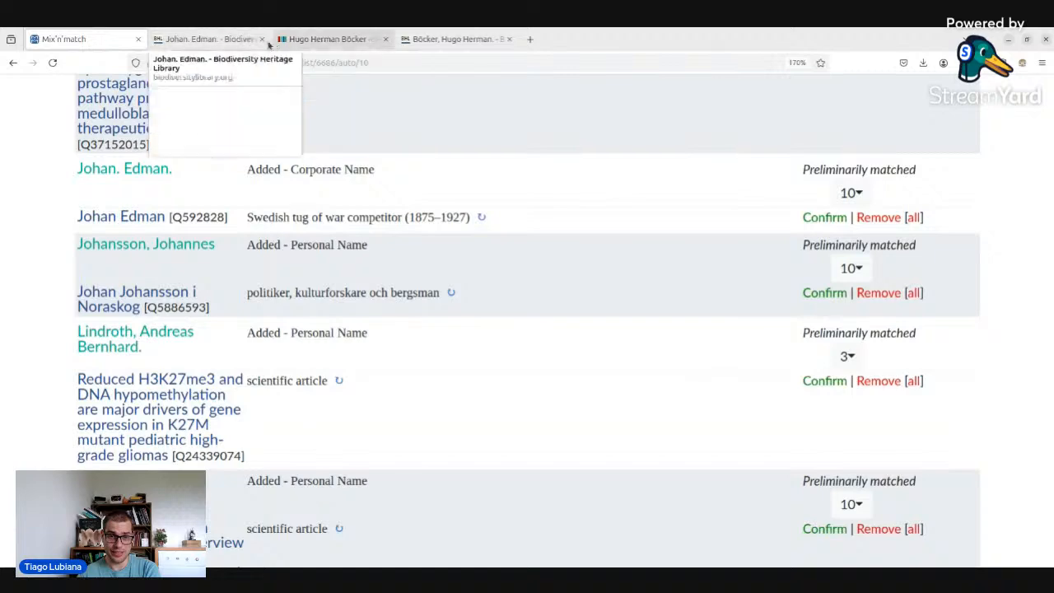
- Review the alternative candidates for "Harvard University. Museum of Comparative Zoology." and confirm its match to Museum of Comparative Zoology (Q1420782)
left_click(228, 47)
left_click(262, 39)
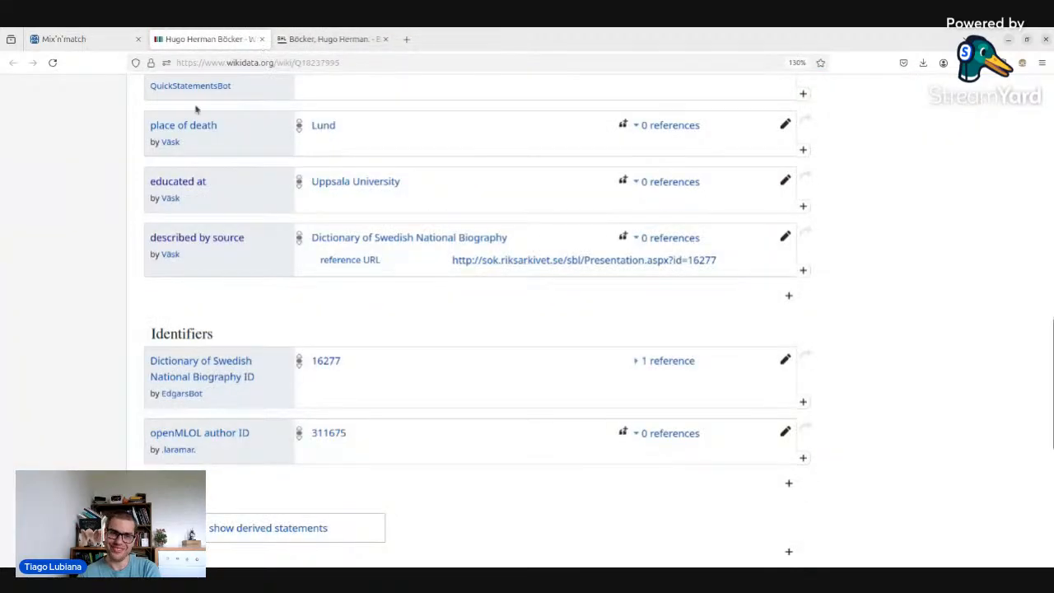
left_click(99, 40)
scroll(496, 324, "down", 5)
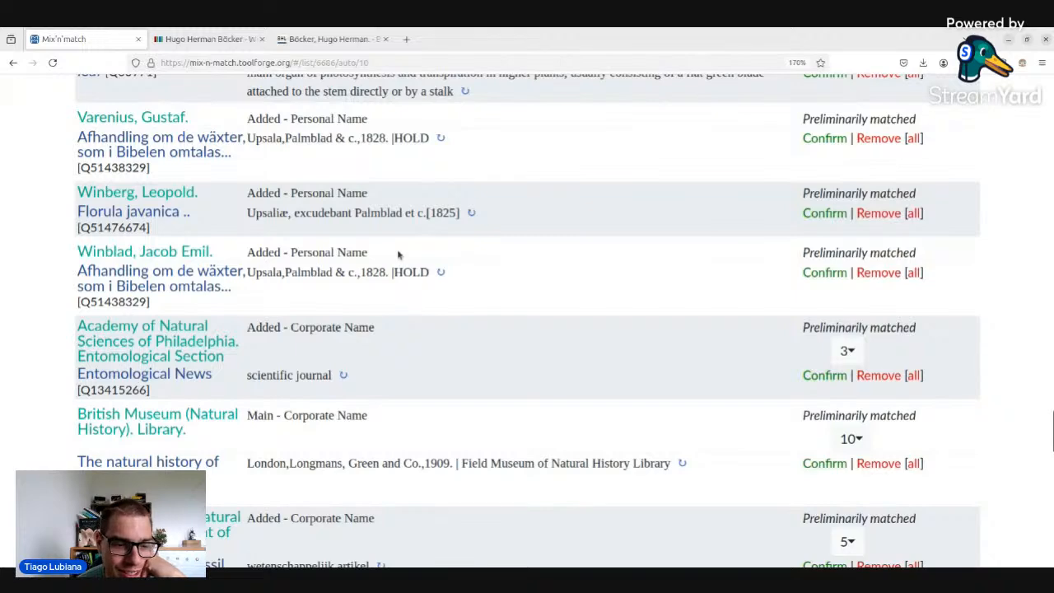
scroll(398, 255, "down", 10)
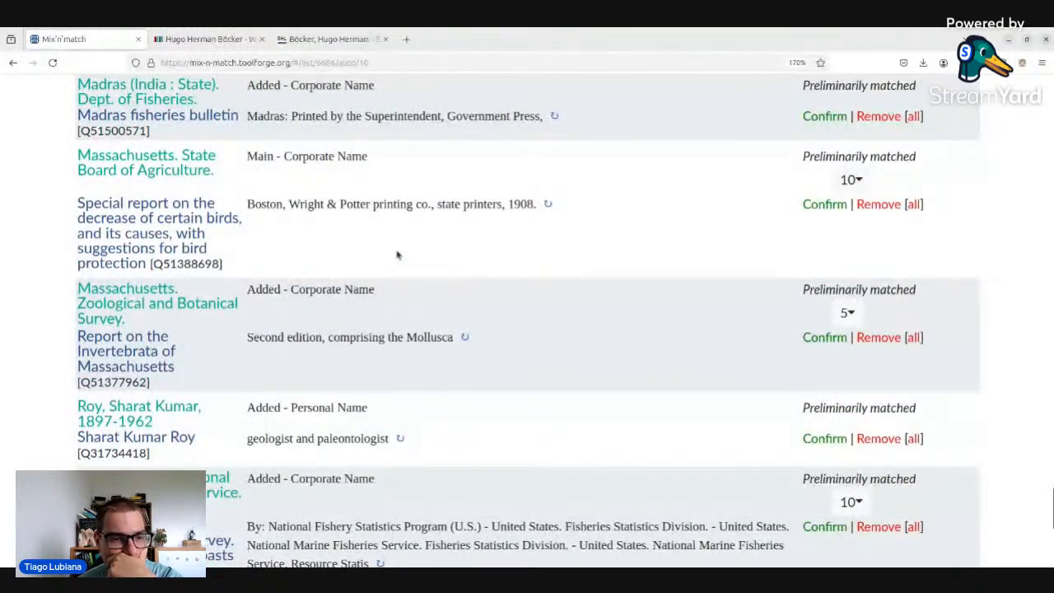
scroll(398, 255, "down", 5)
scroll(398, 255, "up", 2)
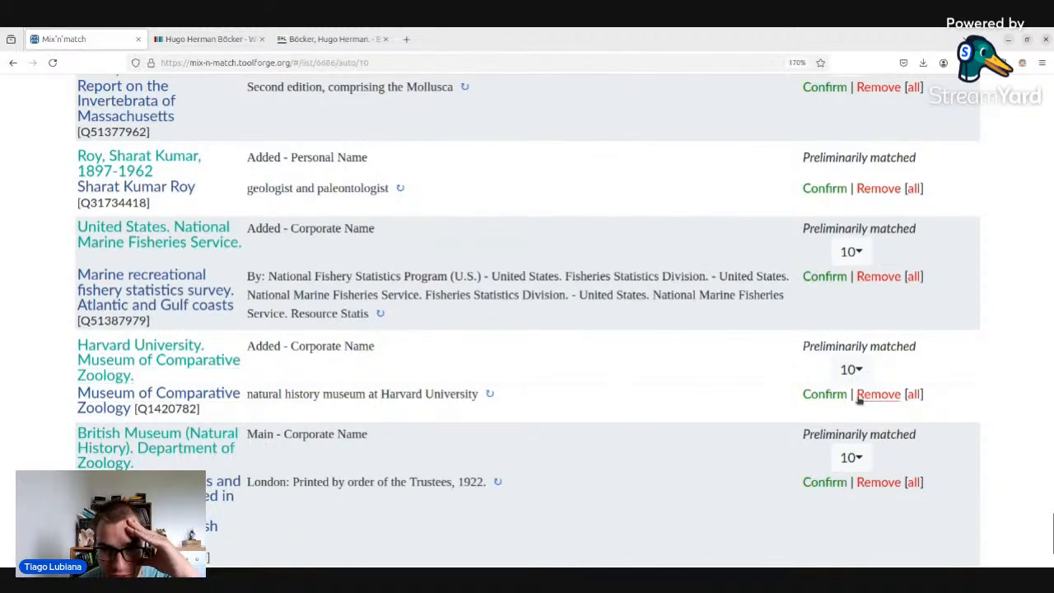
left_click(850, 368)
scroll(705, 392, "up", 3)
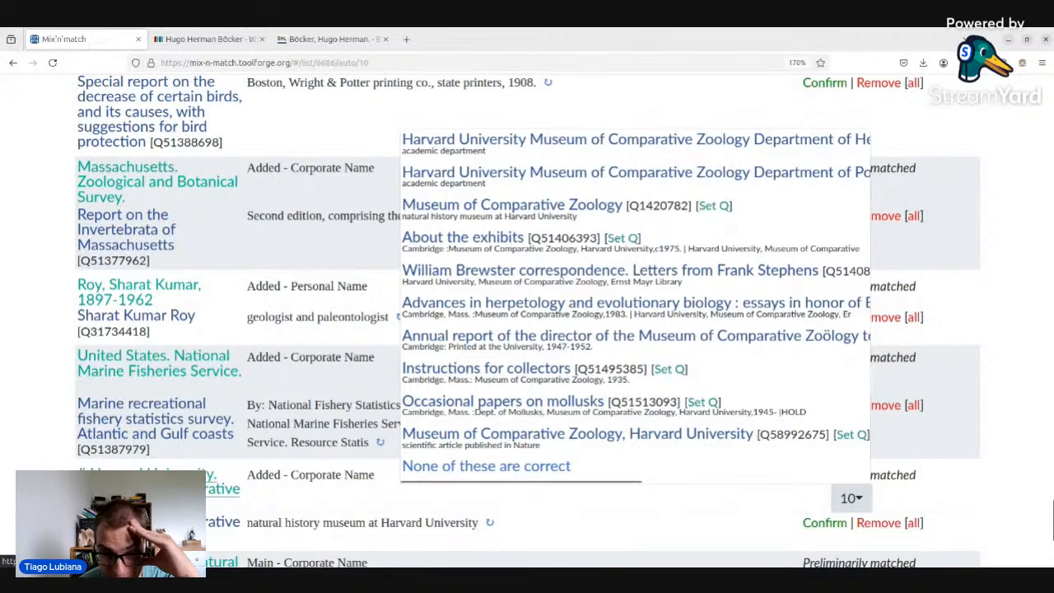
left_click(724, 477)
scroll(728, 475, "down", 2)
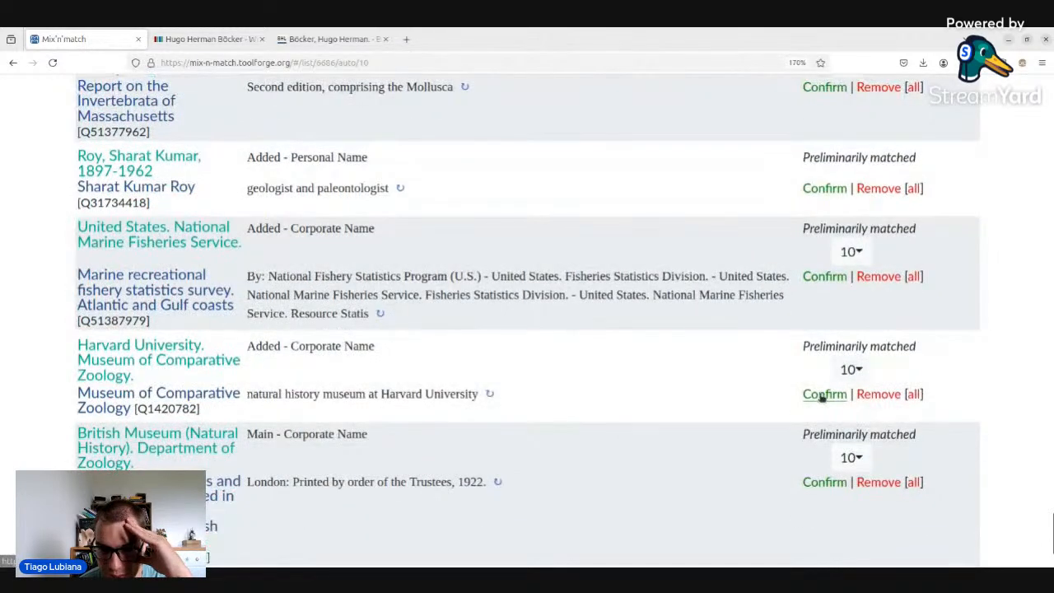
left_click(822, 394)
- Check the identifiers on the candidate item "British Museum (Natural History). Department of Zoology." (Q87222973) and return to the match list
scroll(321, 263, "down", 2)
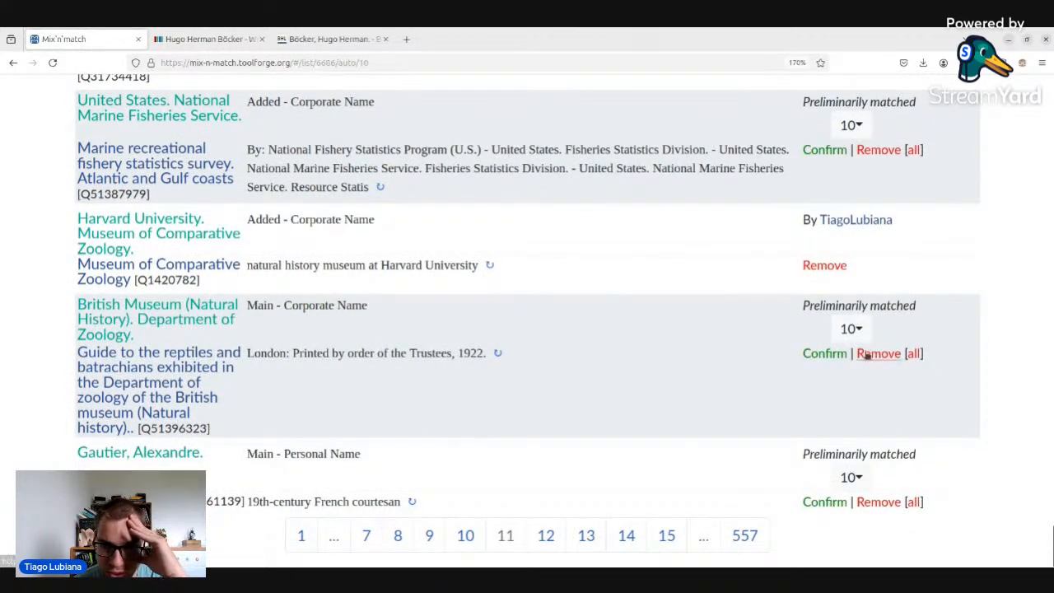
left_click(851, 329)
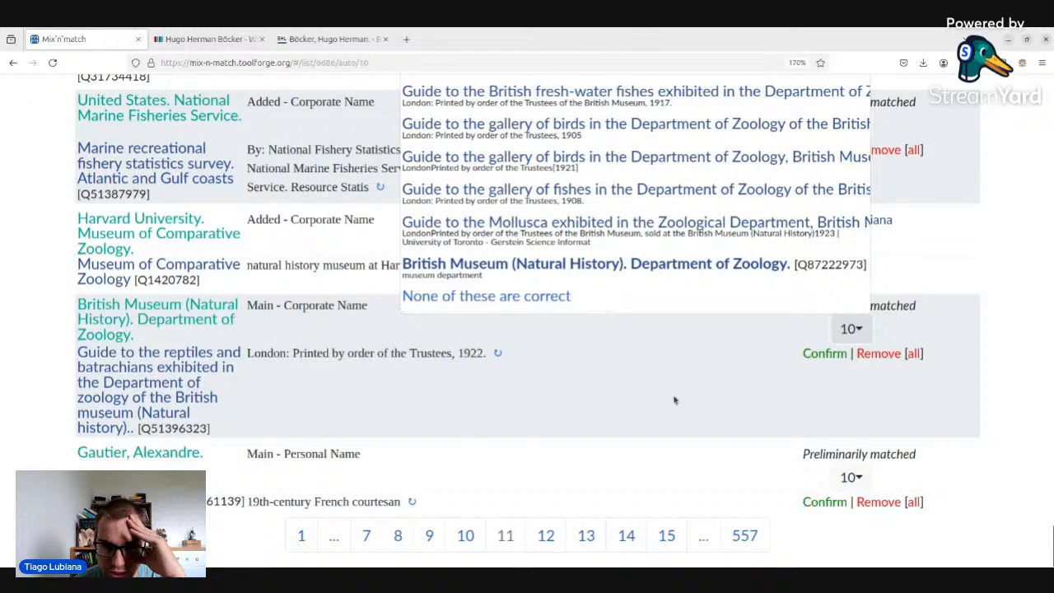
scroll(675, 401, "up", 2)
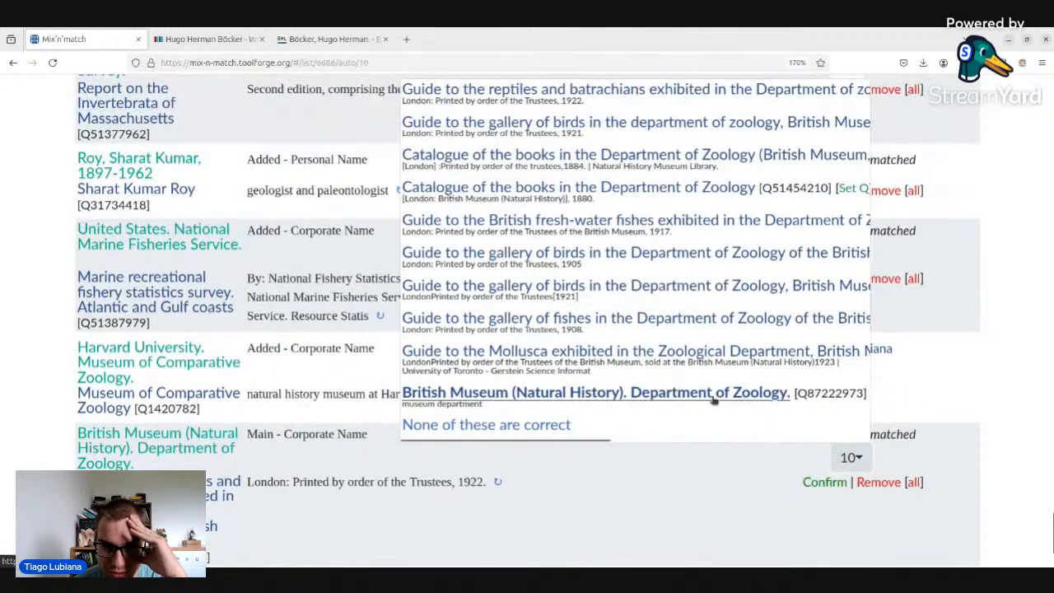
left_click(714, 400)
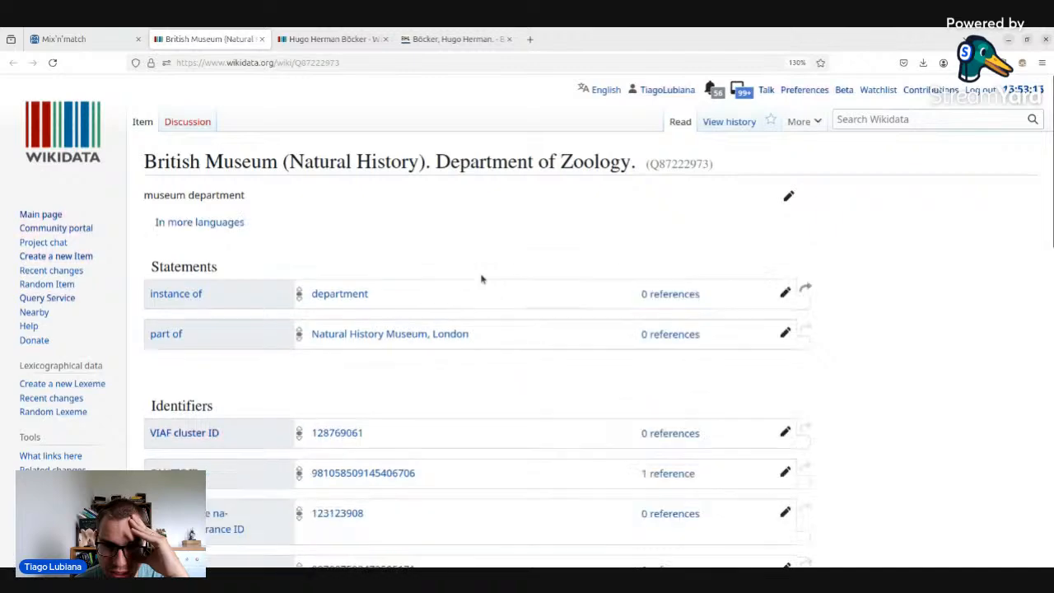
scroll(482, 279, "down", 10)
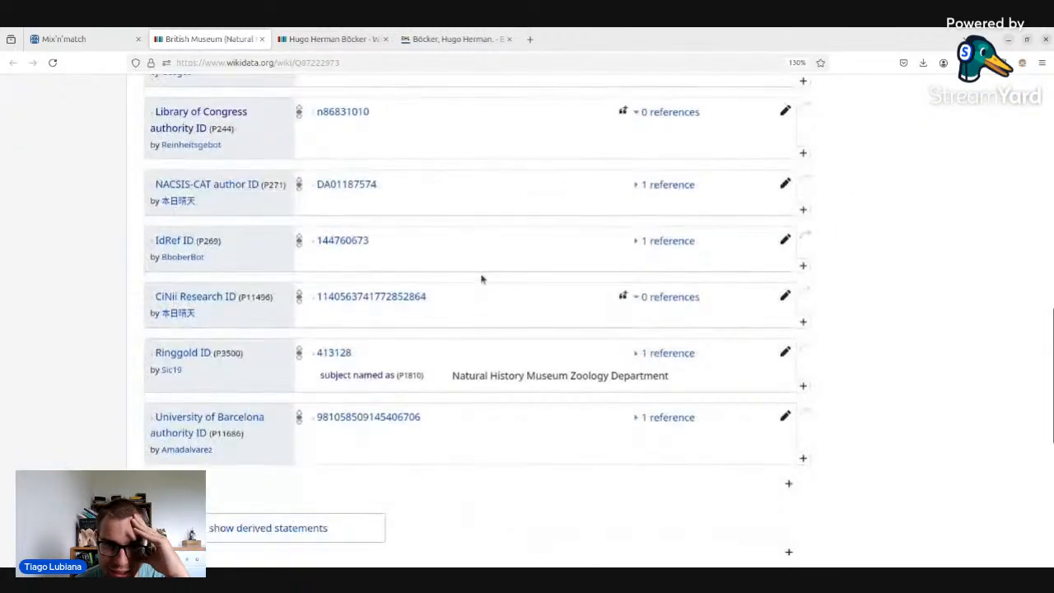
scroll(233, 121, "up", 10)
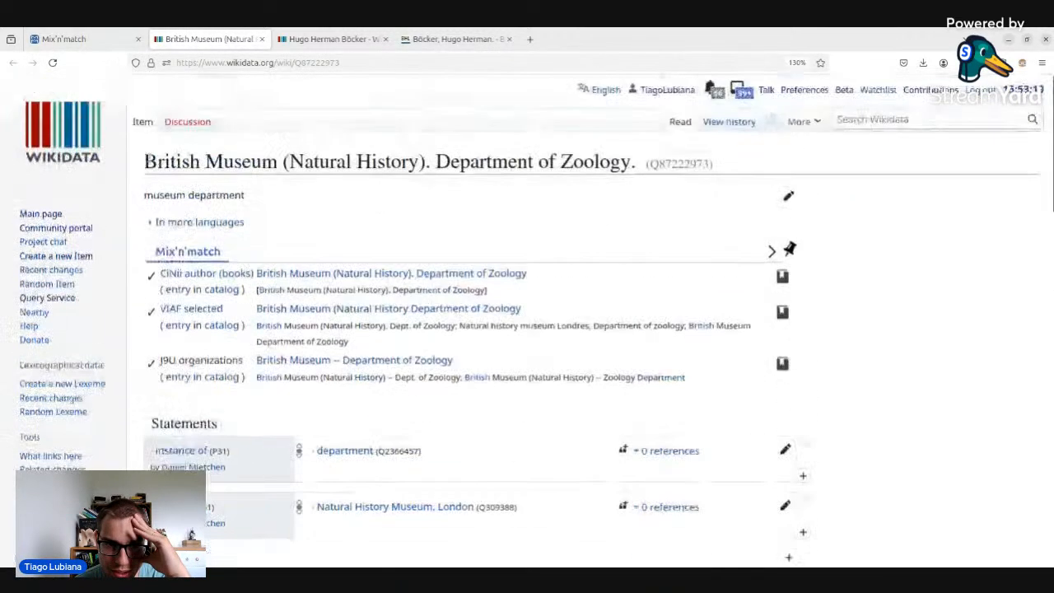
left_click(51, 39)
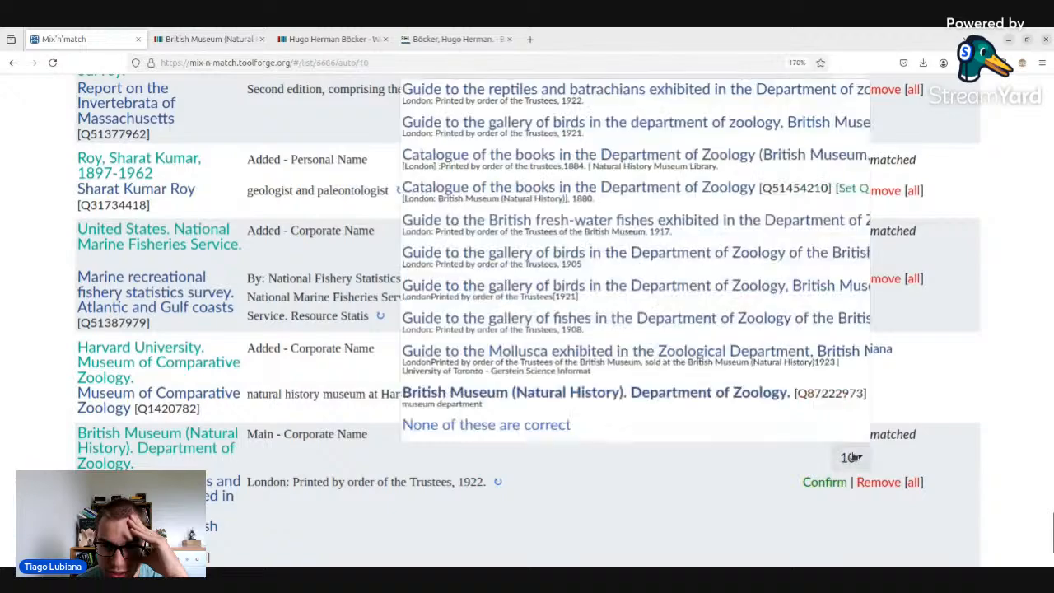
- Copy the creator ID from the BHL page of the "British Museum (Natural History). Department of Zoology." entry
scroll(740, 315, "down", 3)
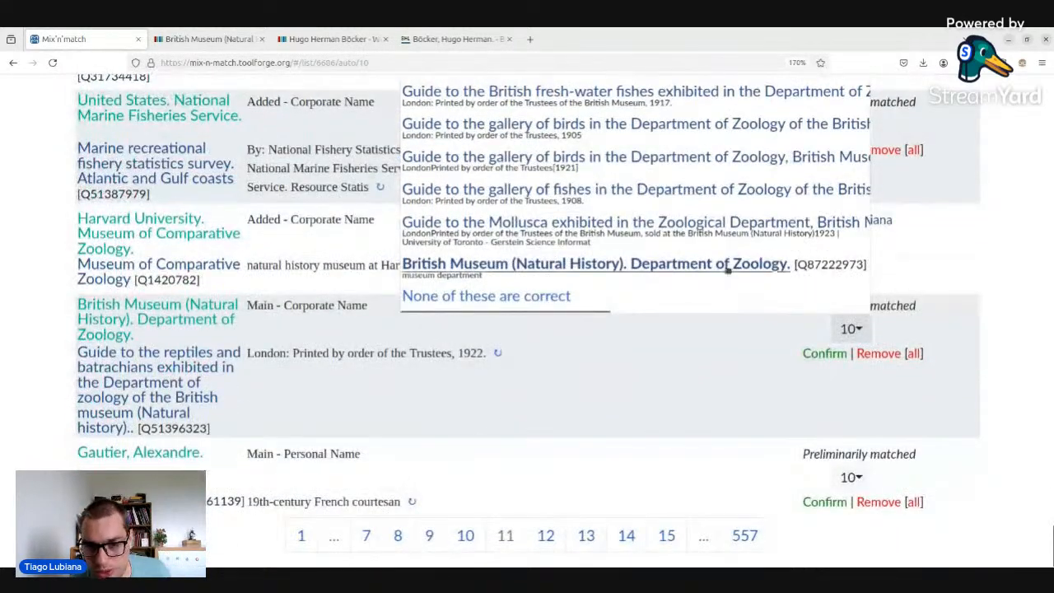
key("ctrl+minus")
scroll(740, 316, "up", 5)
scroll(330, 363, "down", 5)
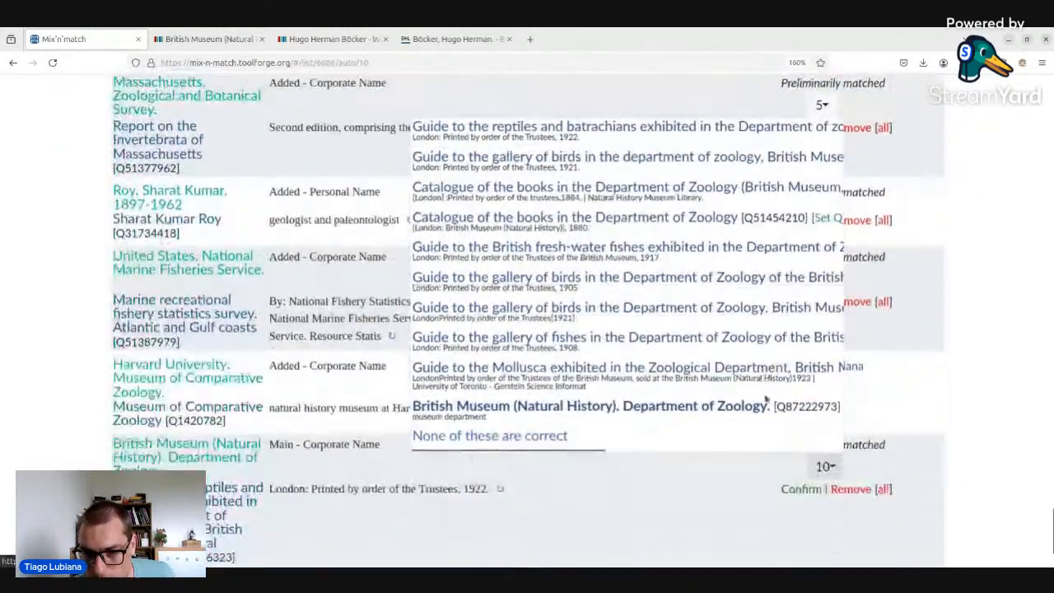
left_click(326, 349)
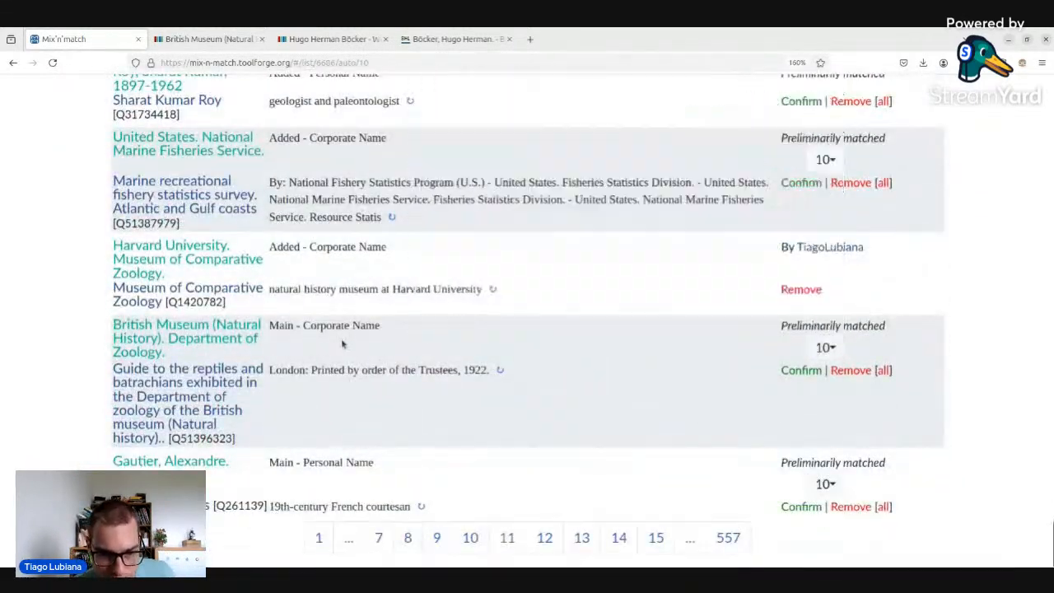
left_click(247, 342)
left_click(206, 39)
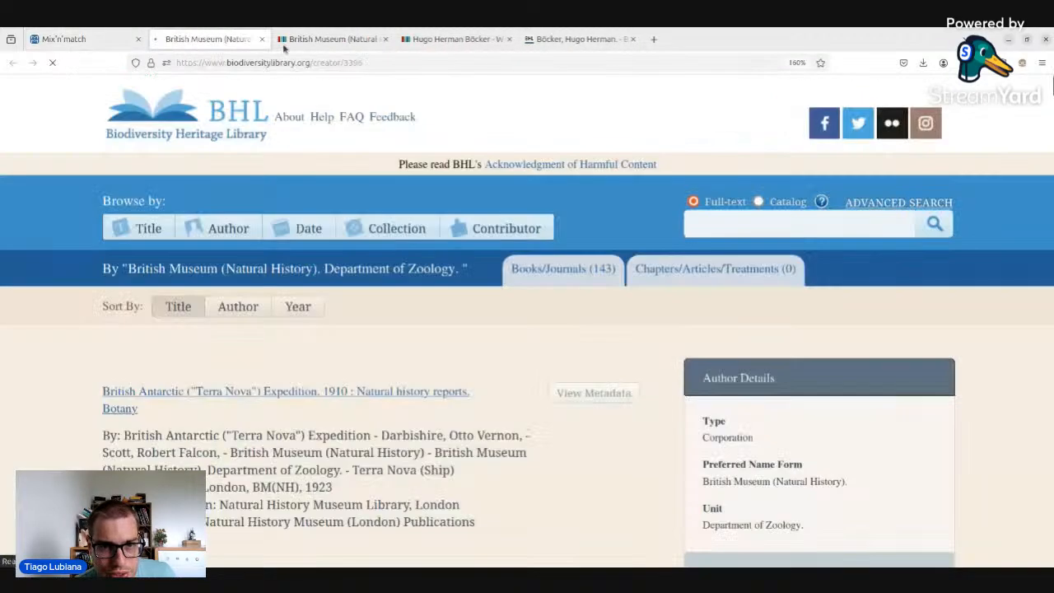
double_click(354, 62)
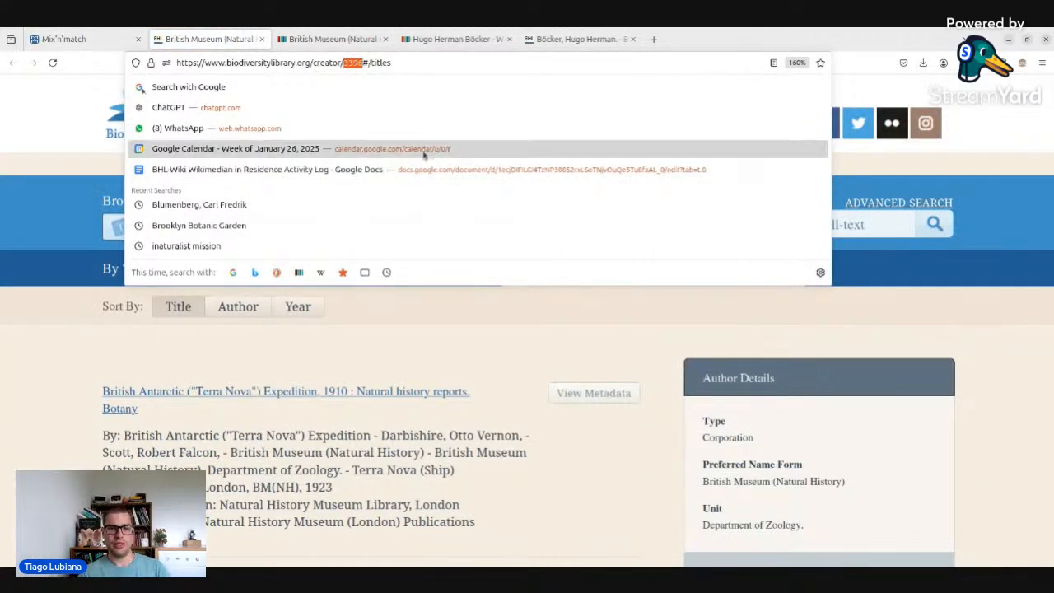
key("ctrl+w")
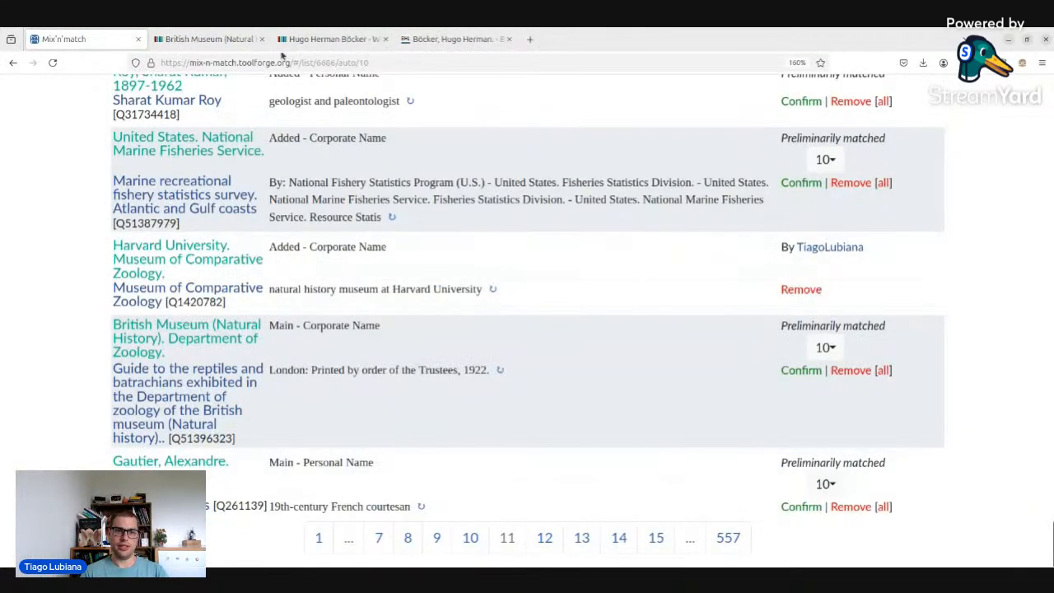
- Add the BHL creator ID 3396 to the Wikidata item Q87222973, close the item and return to the match list
left_click(210, 39)
type("ab")
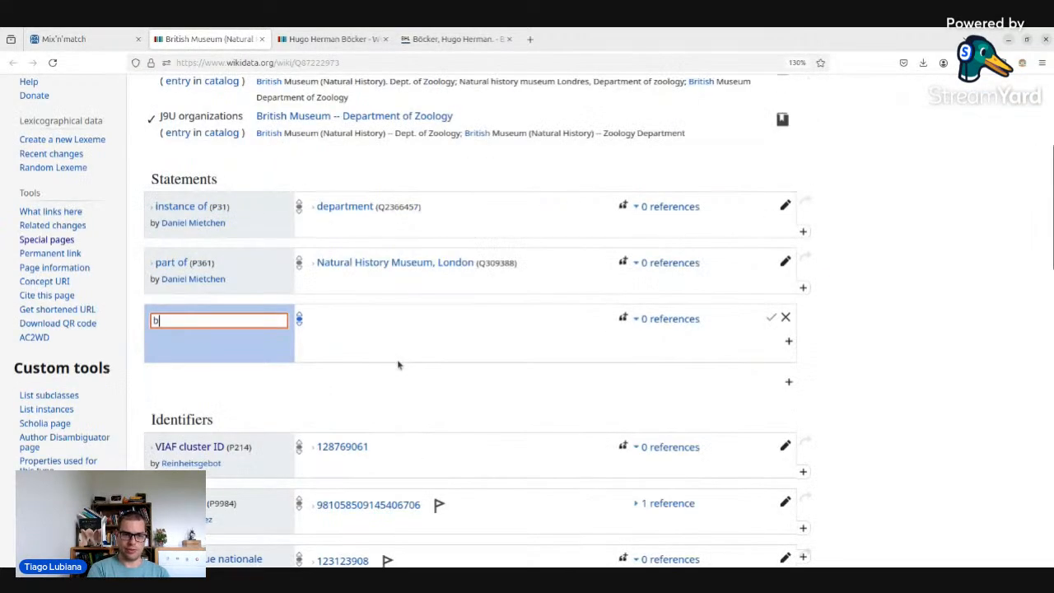
type("hl creator")
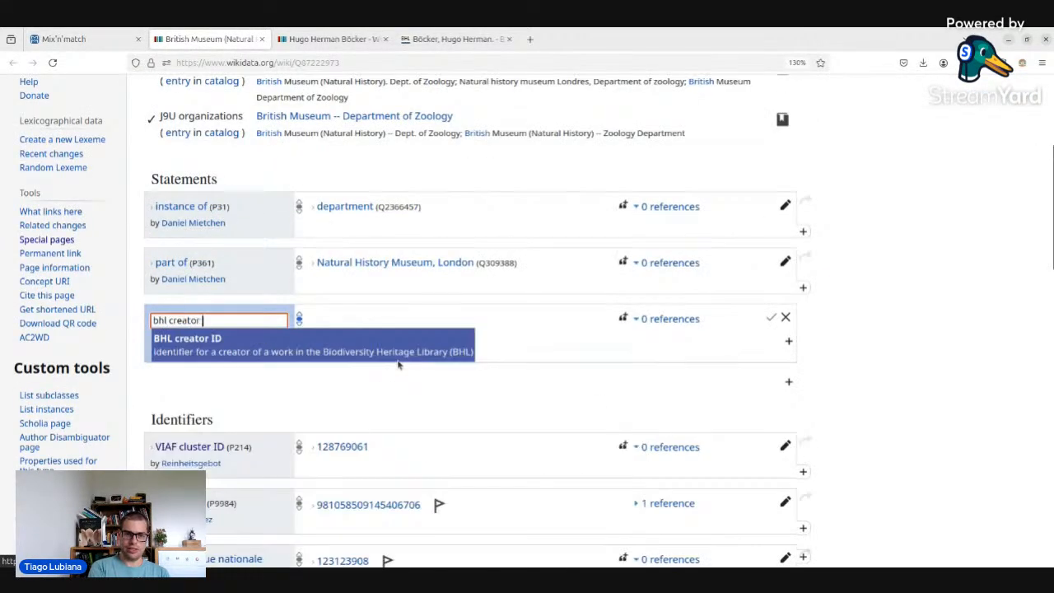
left_click(237, 335)
type("3396")
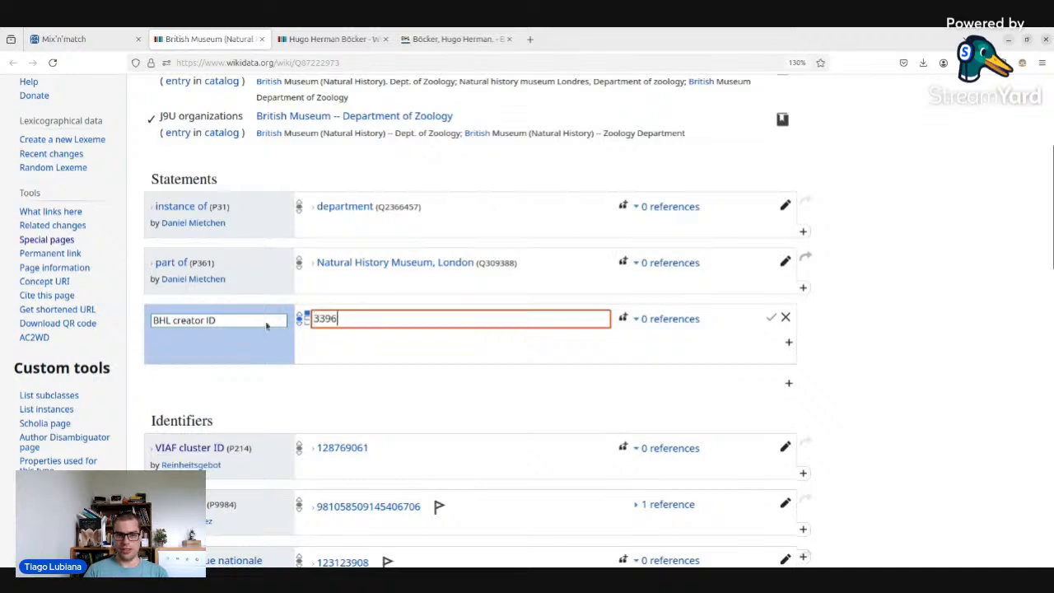
key("Return")
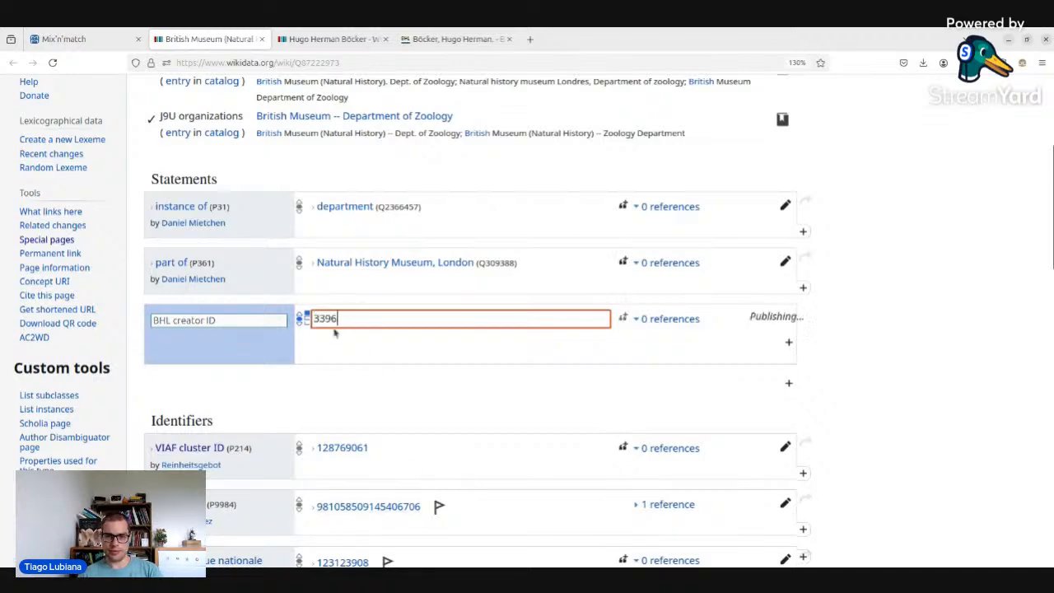
scroll(329, 342, "down", 5)
scroll(342, 321, "down", 10)
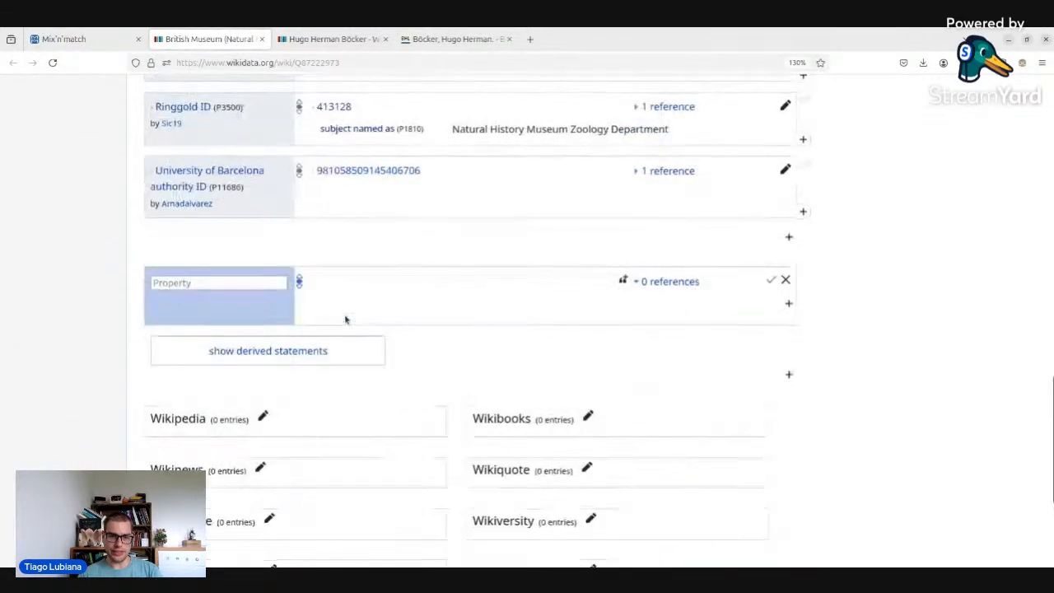
scroll(346, 320, "up", 10)
scroll(346, 319, "down", 6)
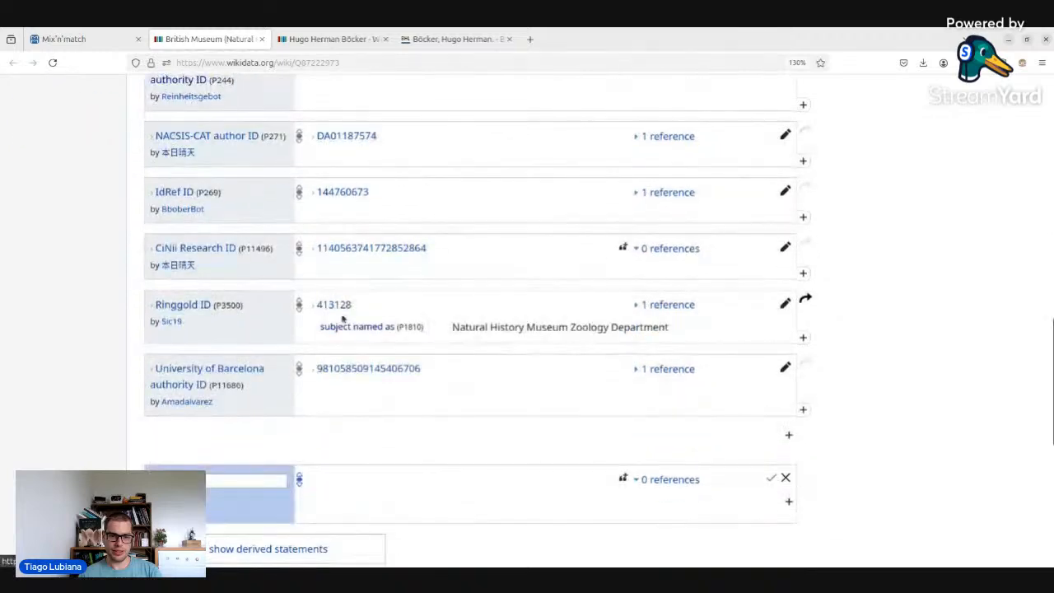
left_click(261, 38)
left_click(86, 38)
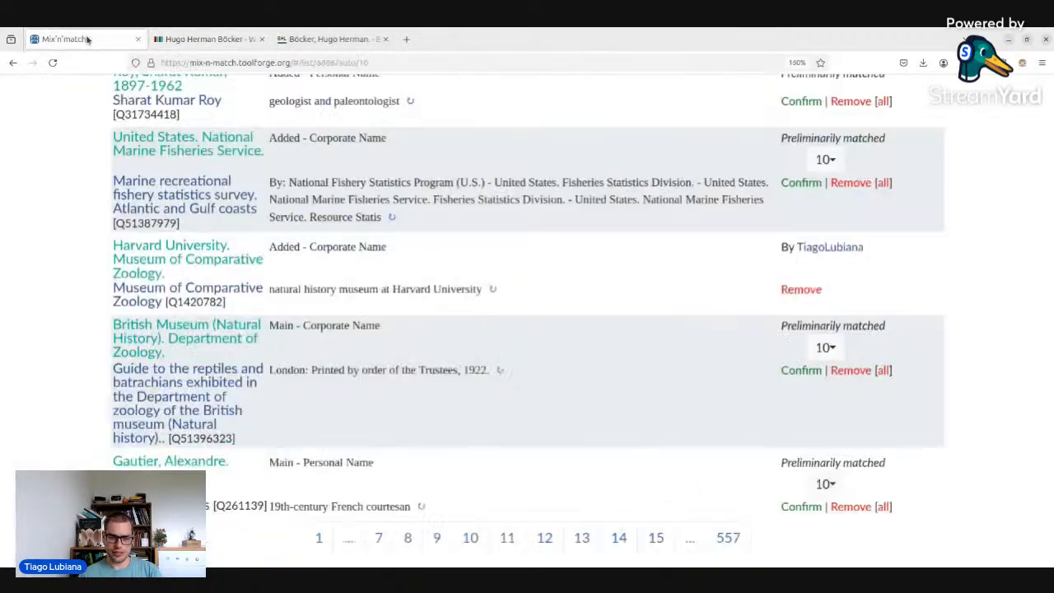
- Go to page 12 of the preliminary matches and open the BHL creator pages of the "Schmalfuss, Albin." and "Smalfuss, Albin." entries
left_click(539, 537)
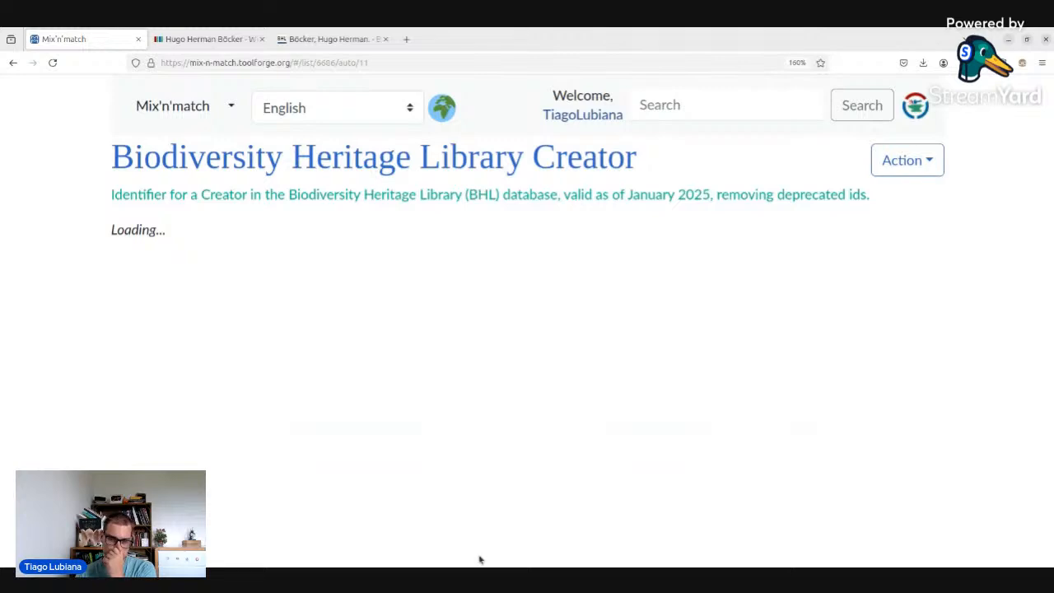
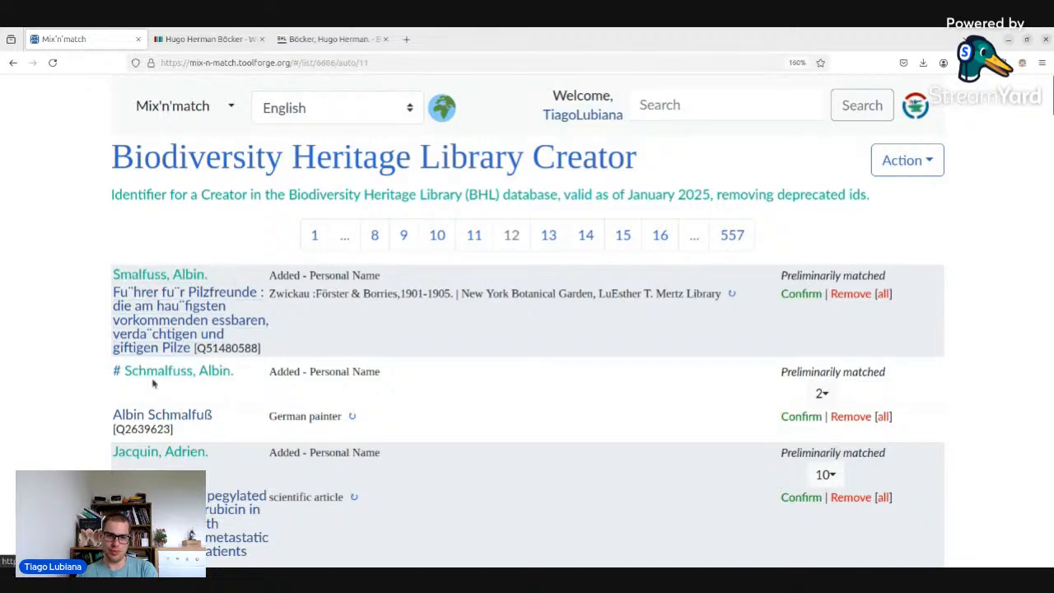
middle_click(176, 375)
middle_click(180, 278)
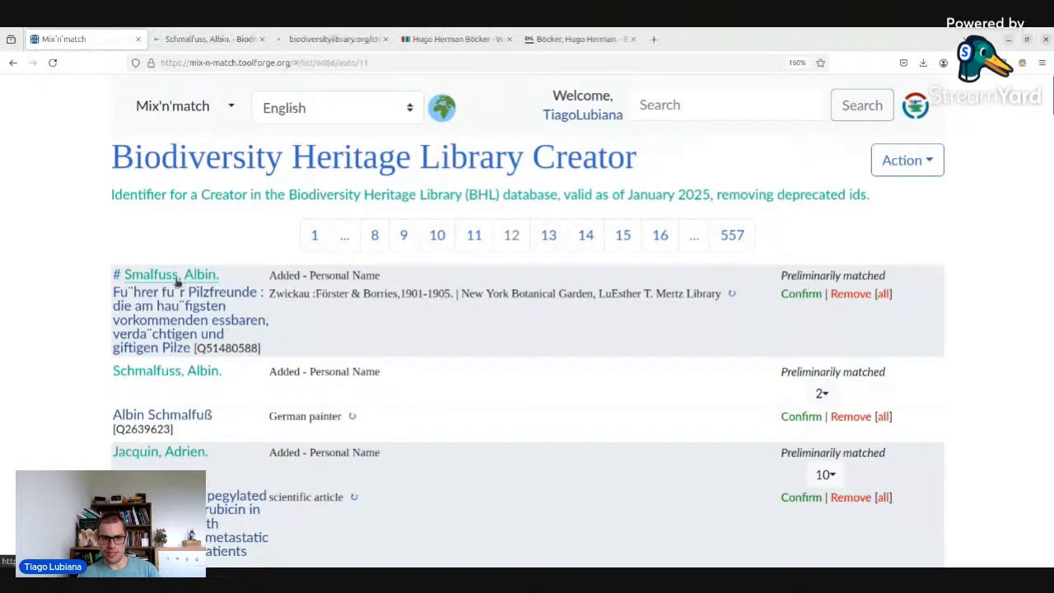
- Compare the listed titles, publication info and author details on the "Schmalfuss, Albin." and "Smalfuss, Albin." BHL creator pages
left_click(213, 38)
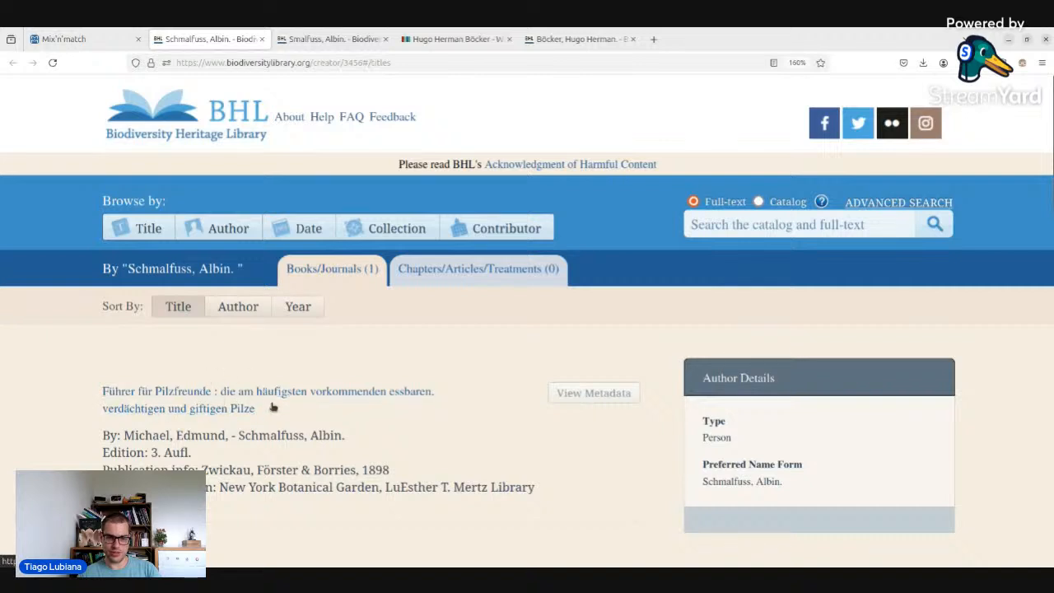
key("ctrl+Tab")
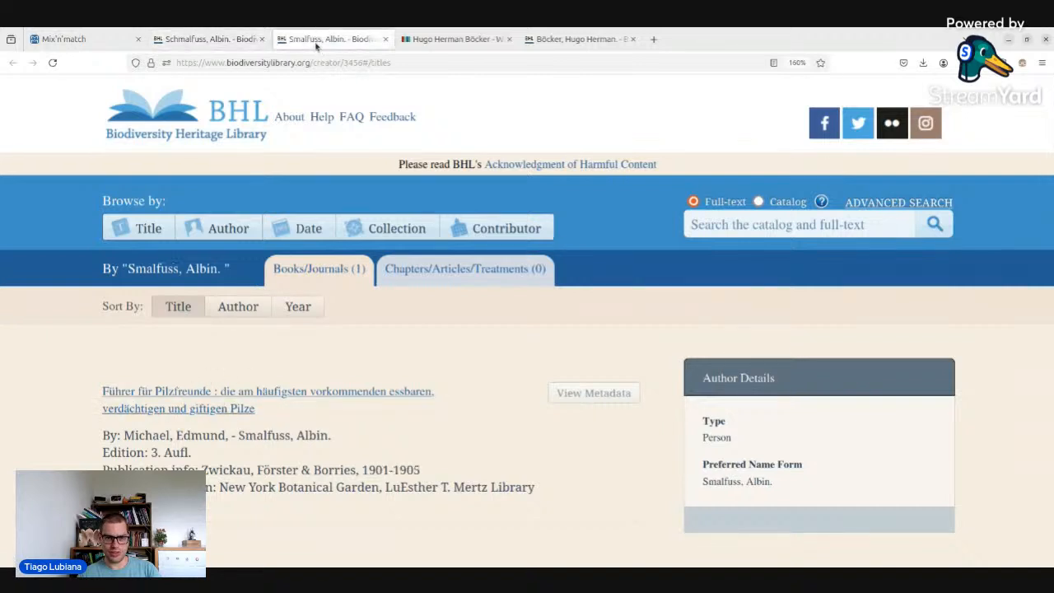
left_click(223, 41)
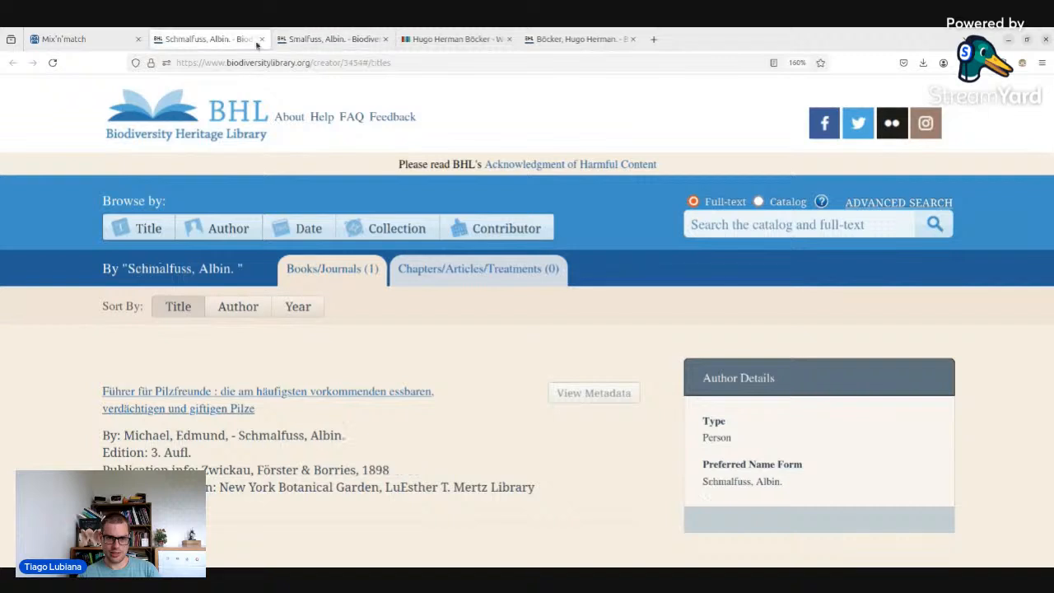
left_click(329, 39)
left_click(223, 41)
left_click(321, 40)
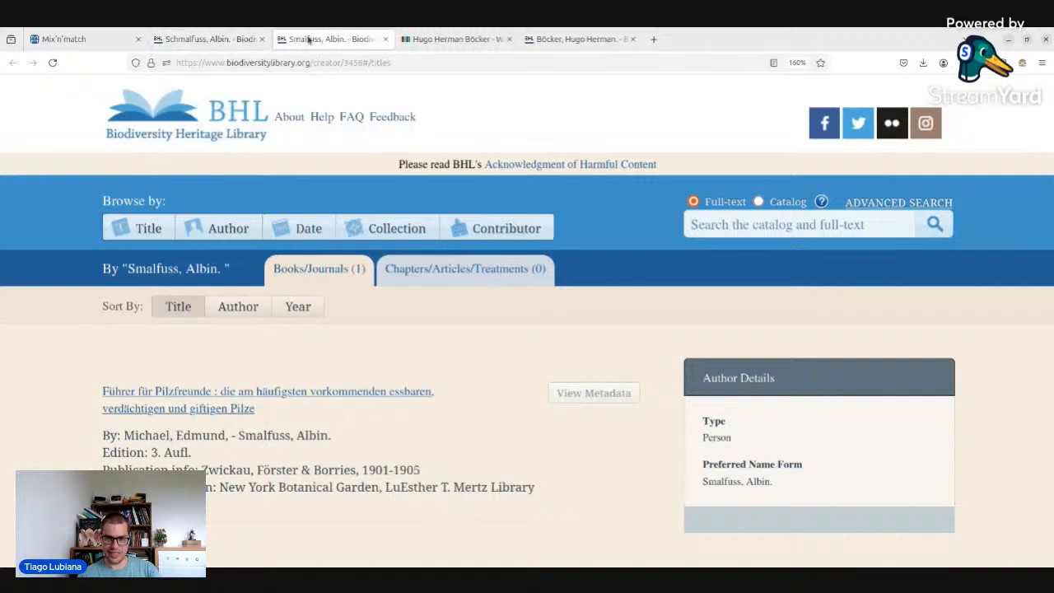
left_click(231, 41)
left_click(292, 39)
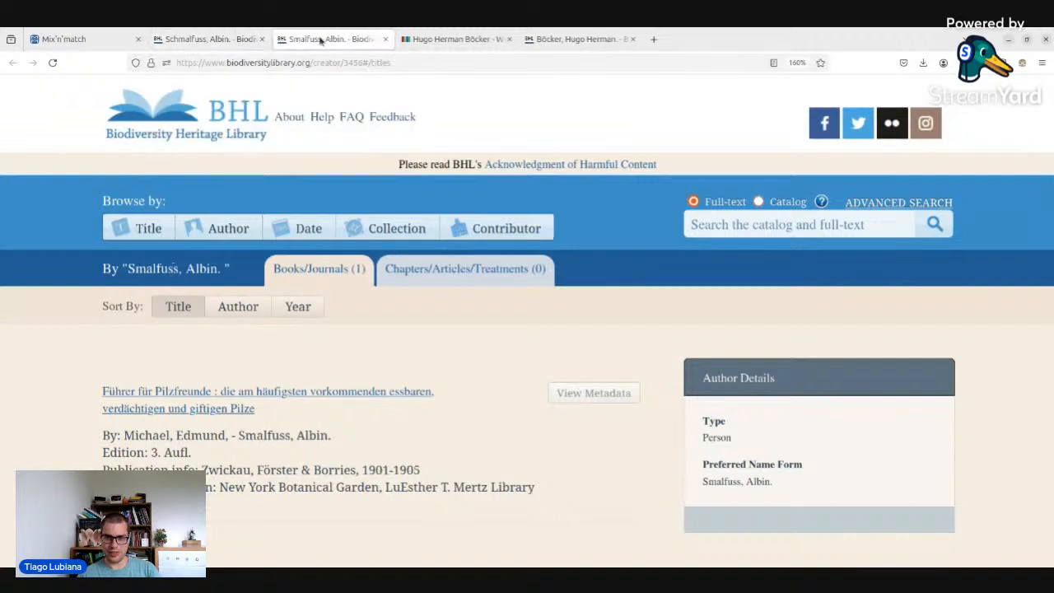
left_click(223, 40)
left_click(298, 43)
scroll(299, 171, "down", 3)
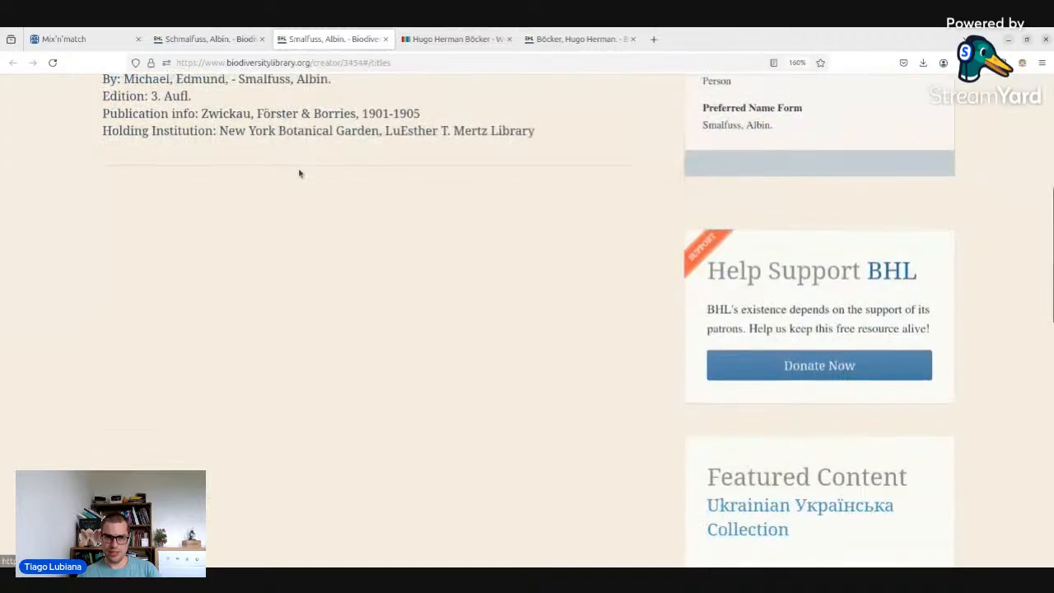
- Recheck the author spelling and publication years on the "Smalfuss, Albin." and "Schmalfuss, Albin." creator pages against each other
scroll(298, 177, "up", 3)
left_click(232, 39)
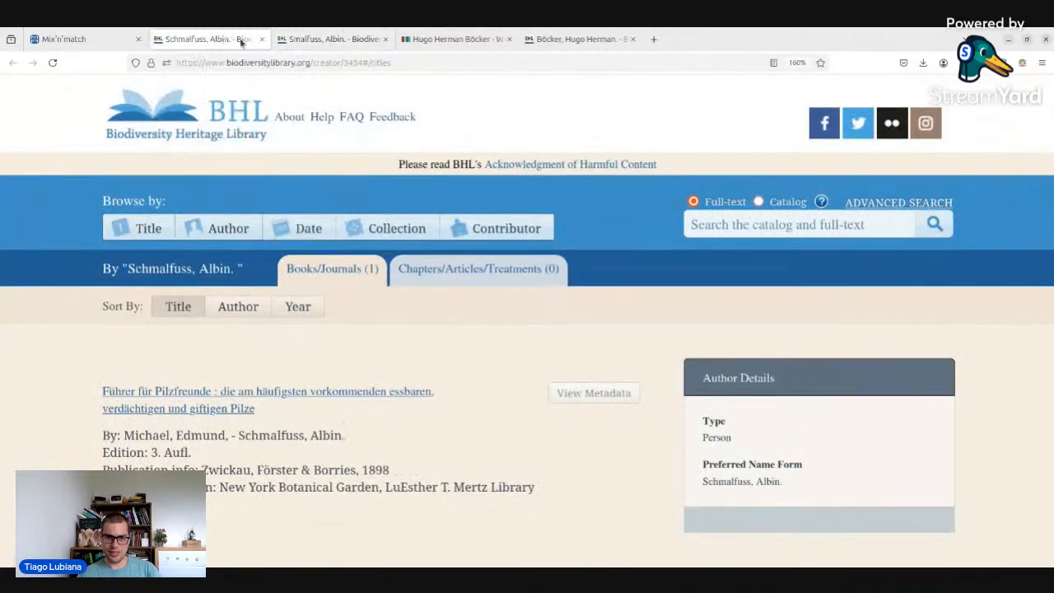
left_click(301, 39)
left_click(211, 36)
left_click(329, 39)
left_click(218, 39)
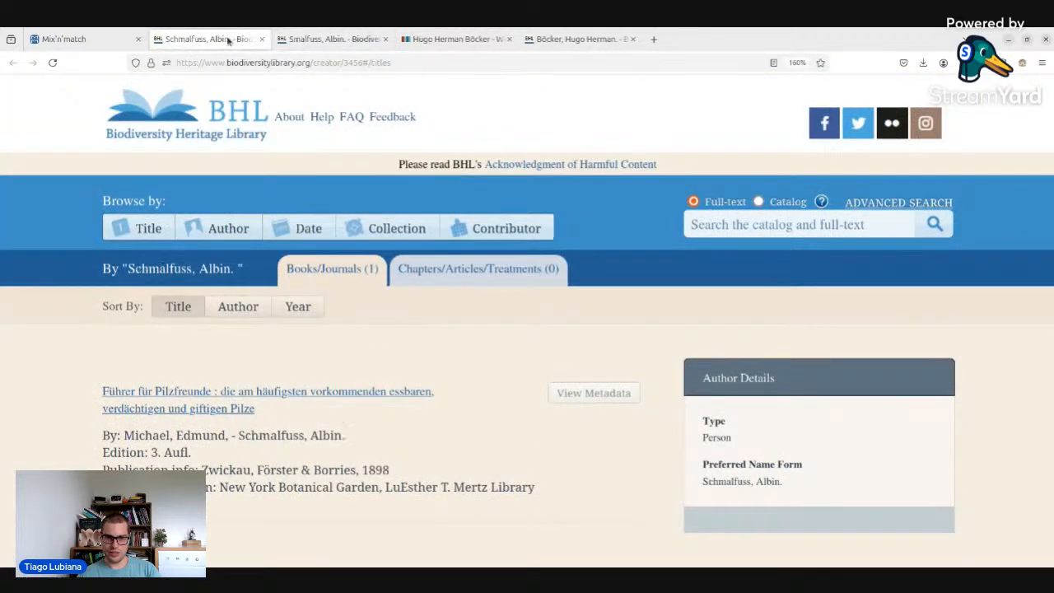
left_click(334, 39)
left_click(251, 38)
- Open the "Führer für Pilzfreunde" book from both creator pages, place the two side by side and compare their title pages
middle_click(272, 391)
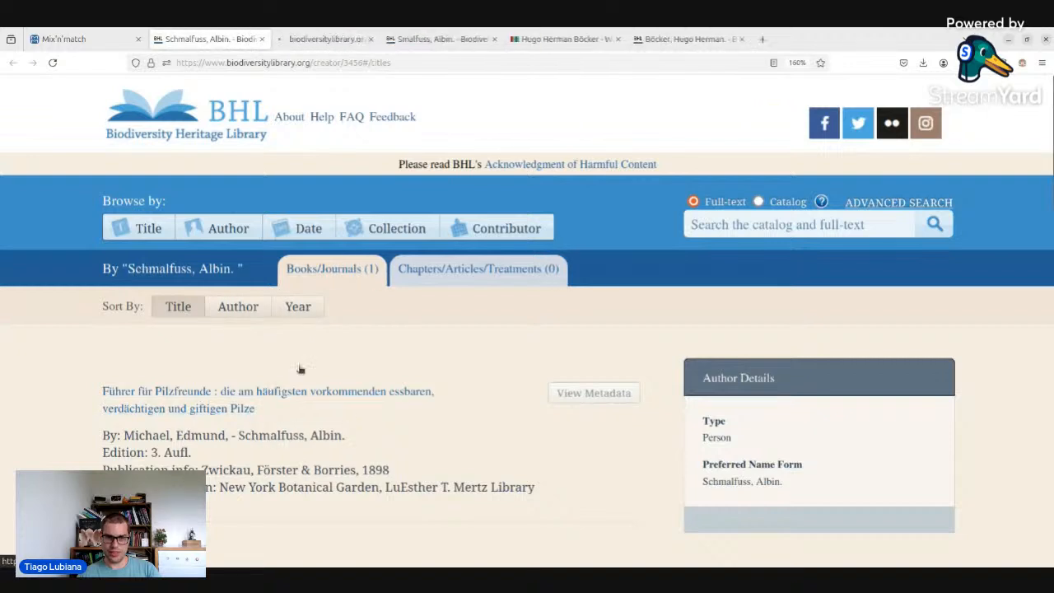
left_click(453, 39)
middle_click(297, 392)
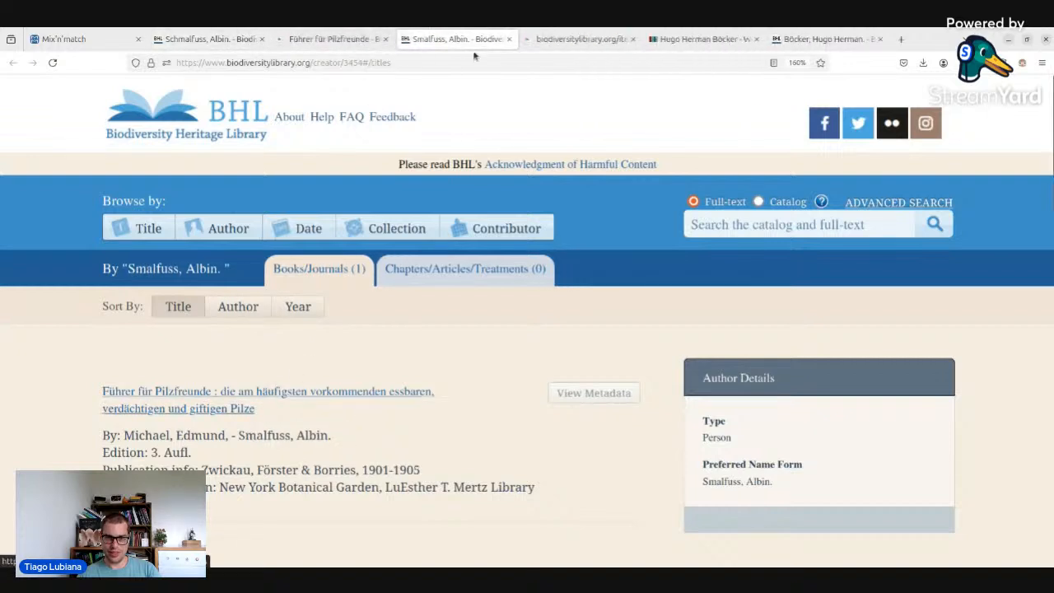
left_click_drag(580, 39, 461, 38)
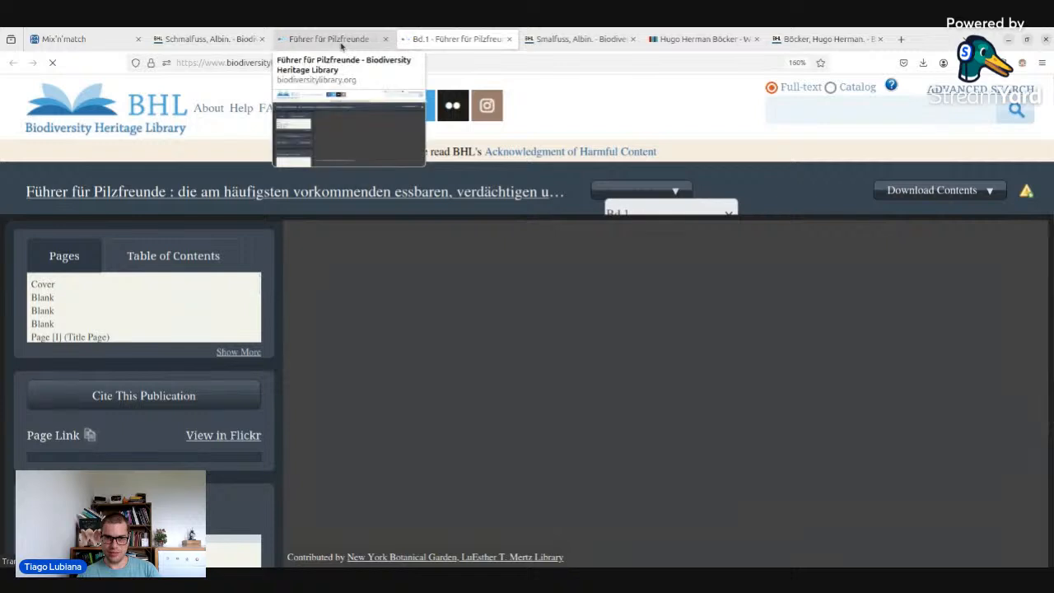
left_click(341, 41)
left_click(456, 39)
left_click(328, 40)
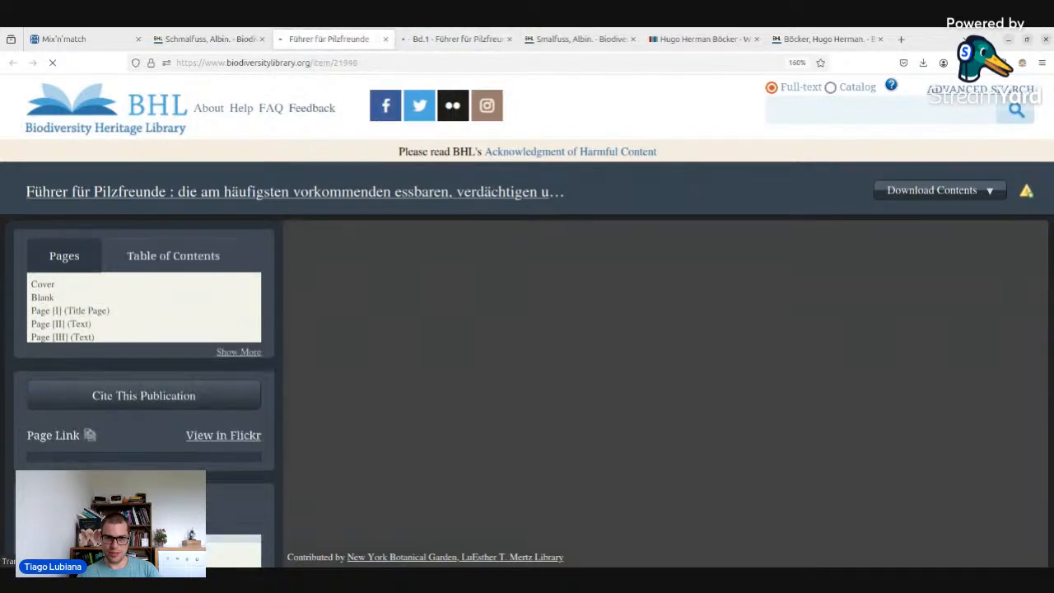
left_click(409, 36)
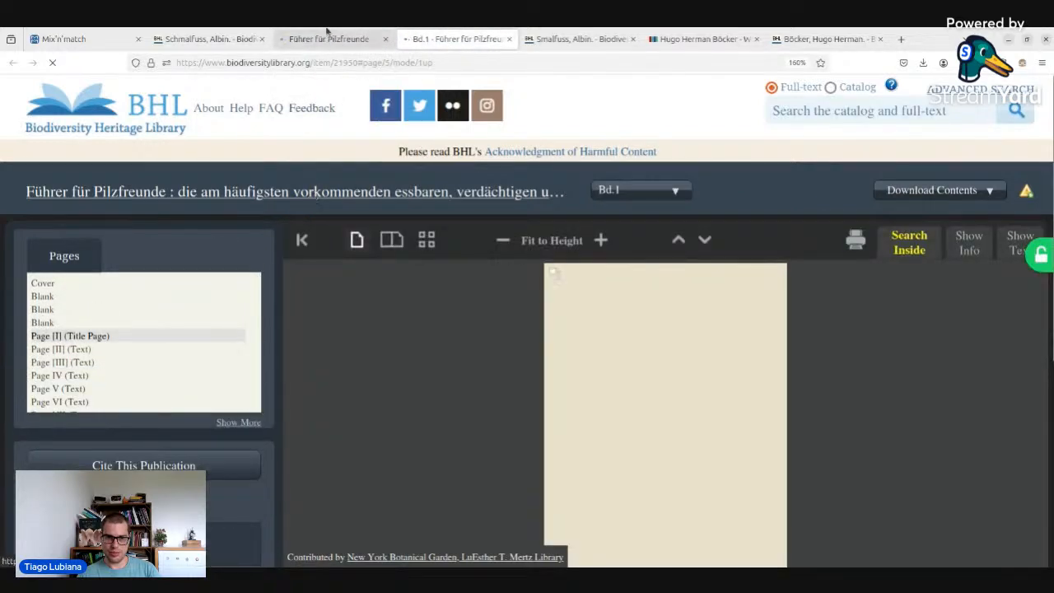
left_click(327, 37)
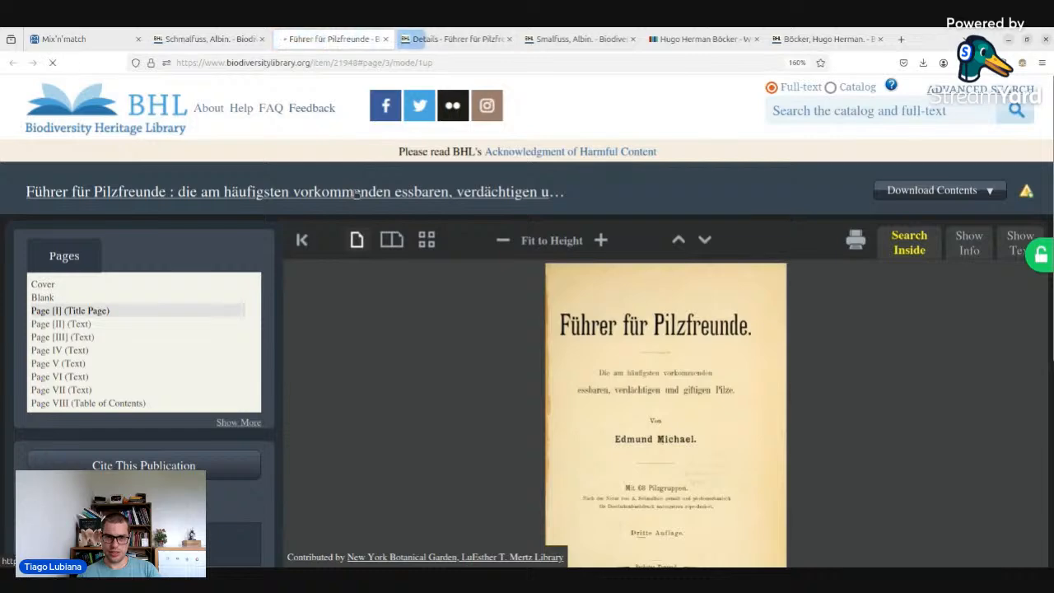
- Open the bibliographic details of both "Führer für Pilzfreunde" books and compare their listed authors and publication info
left_click(355, 192)
scroll(497, 315, "down", 3)
scroll(494, 317, "up", 1)
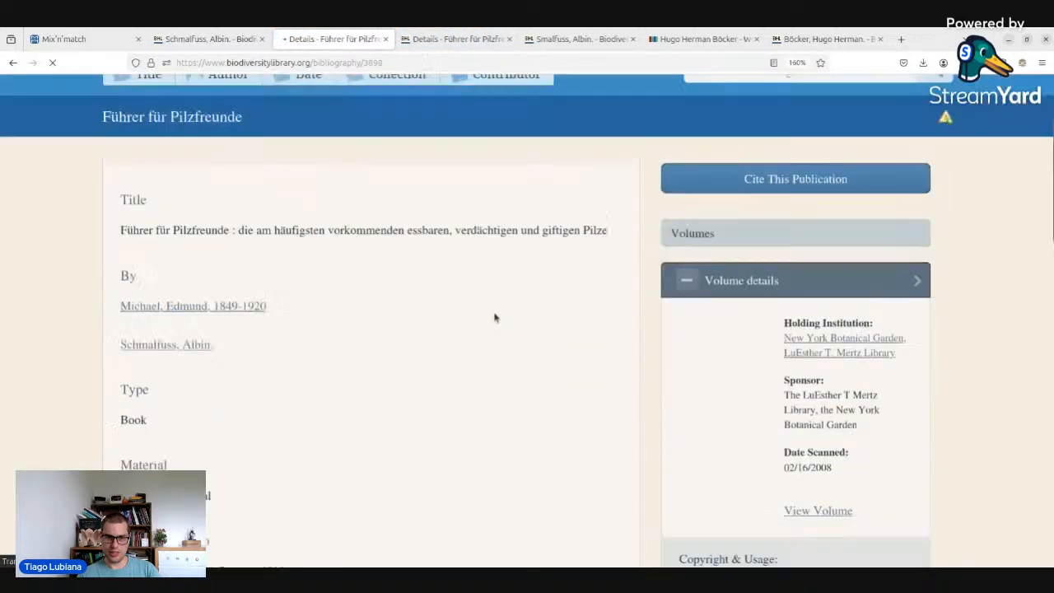
scroll(494, 318, "up", 2)
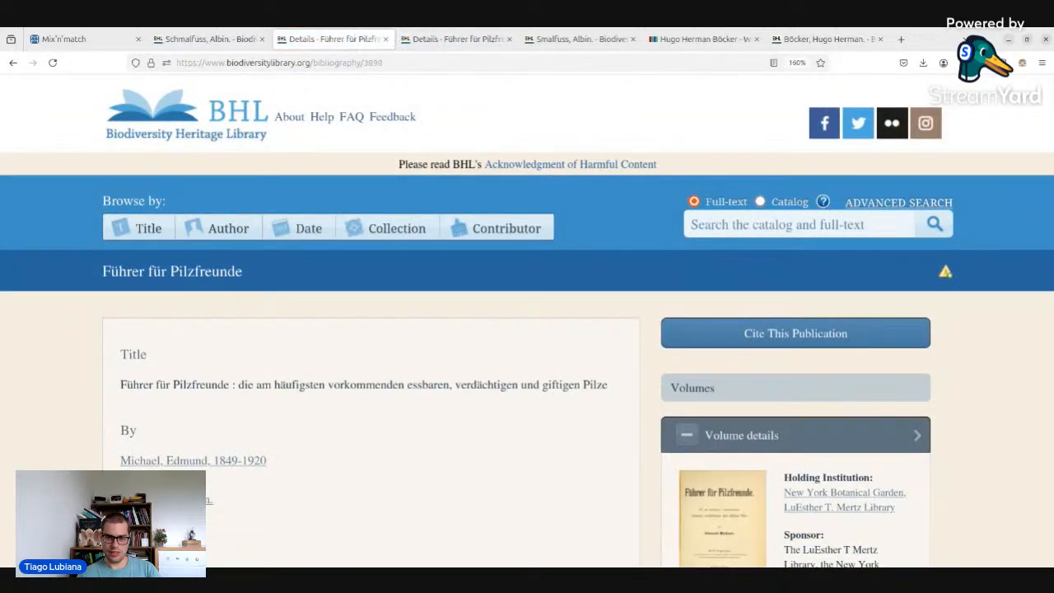
left_click(444, 38)
scroll(423, 101, "down", 3)
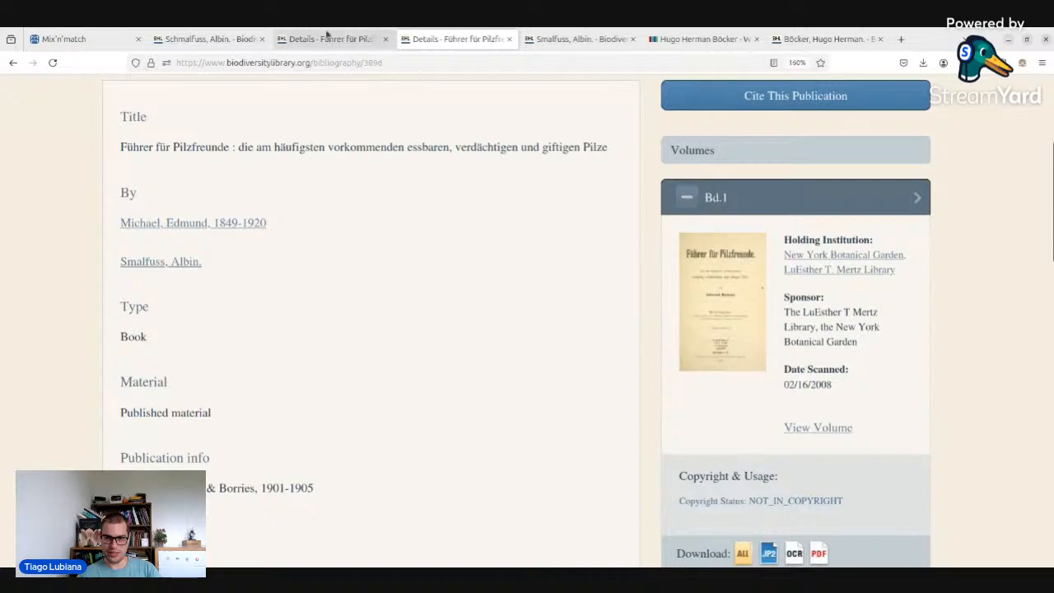
left_click(390, 37)
left_click(436, 39)
left_click(349, 41)
left_click(445, 40)
left_click(352, 41)
left_click(435, 39)
scroll(419, 157, "down", 3)
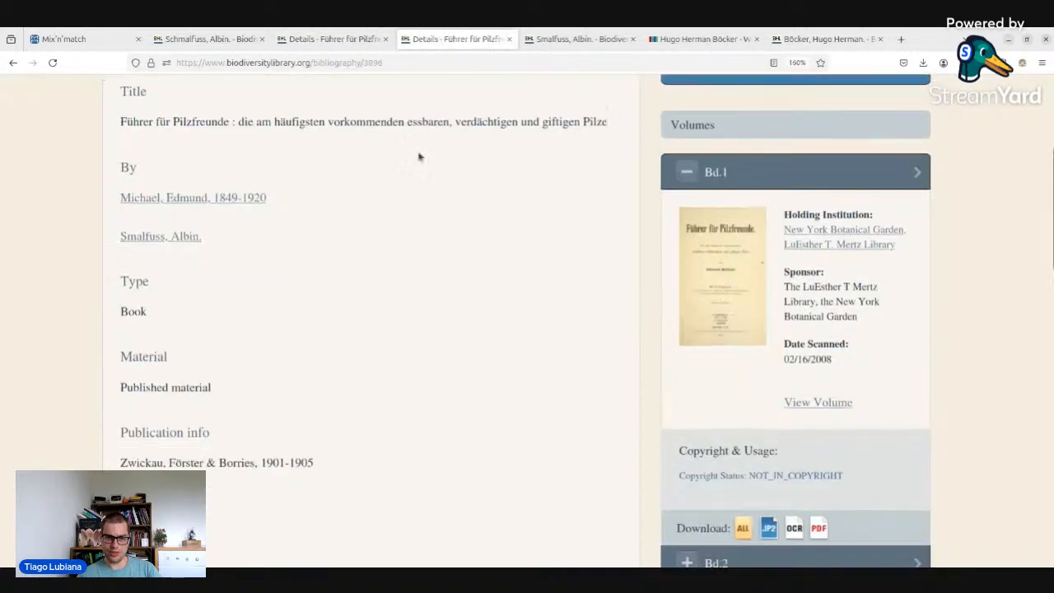
- Examine the edition, call number and identifiers in both "Führer für Pilzfreunde" bibliography records
left_click(339, 40)
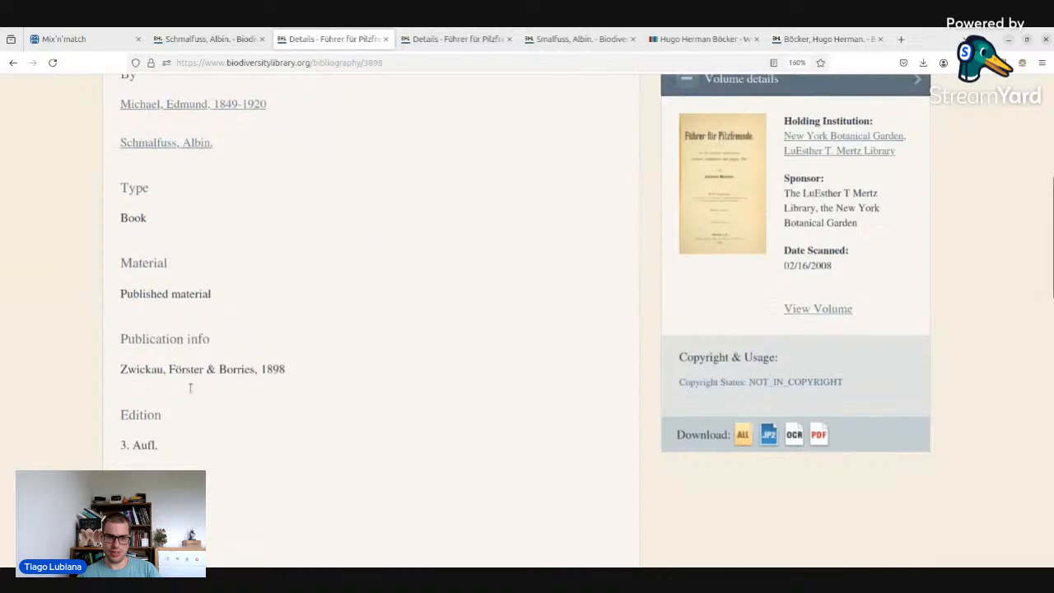
left_click_drag(179, 448, 90, 450)
left_click(174, 440)
scroll(174, 440, "down", 5)
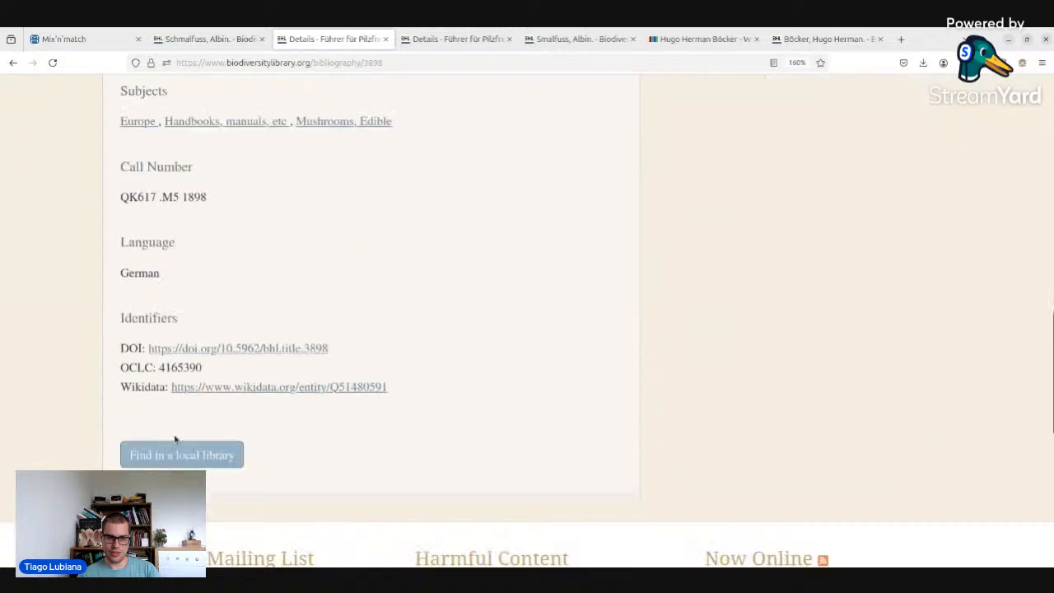
left_click(457, 40)
scroll(420, 272, "down", 1)
scroll(419, 271, "up", 7)
scroll(420, 271, "down", 3)
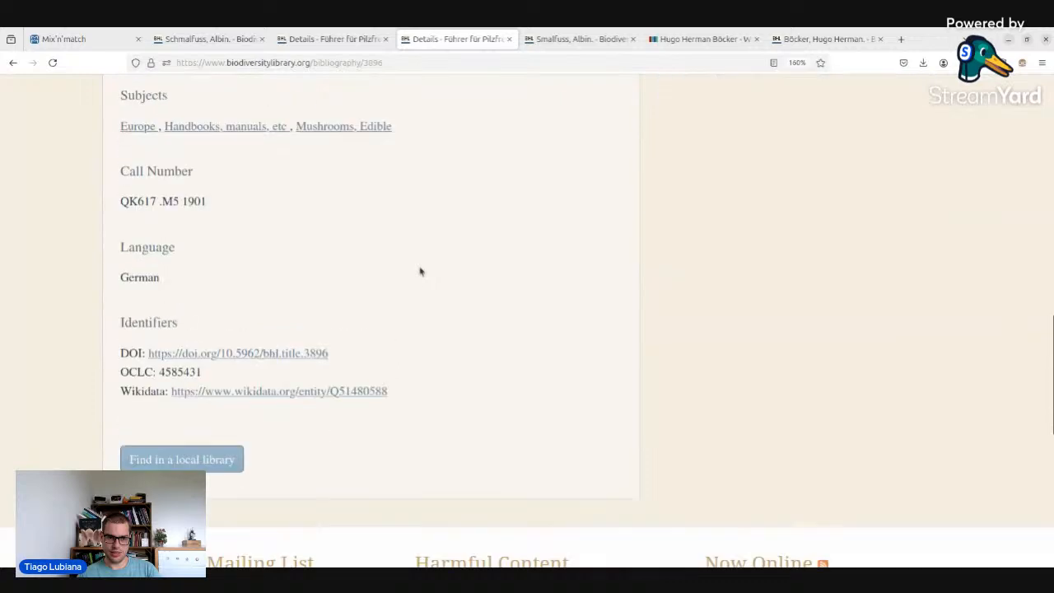
- Open the linked Wikidata items Q51480588 and Q51480591 from the two bibliography records and arrange them side by side
middle_click(301, 392)
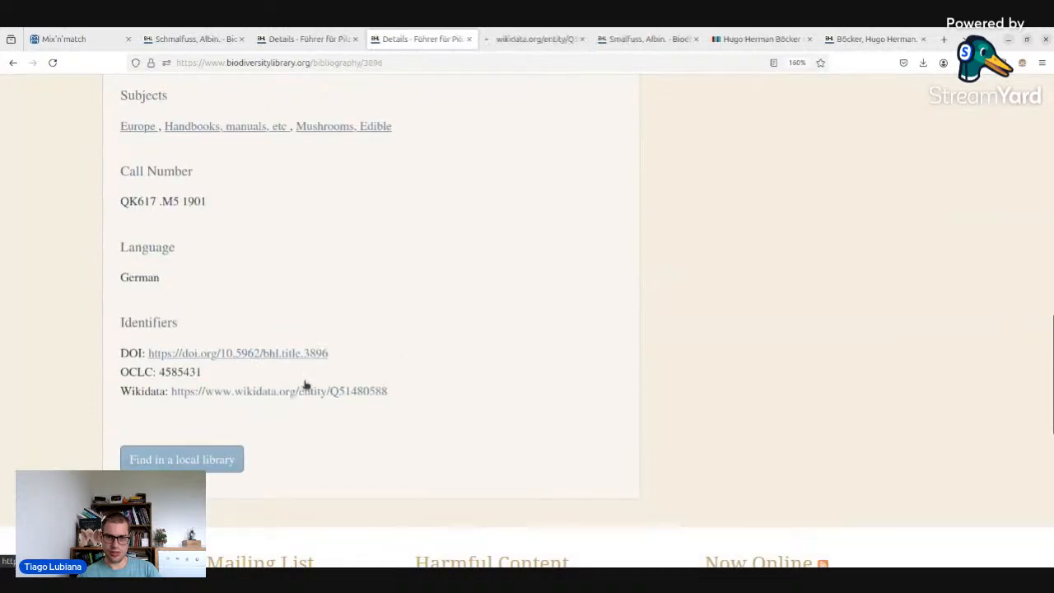
left_click(322, 39)
scroll(327, 185, "down", 3)
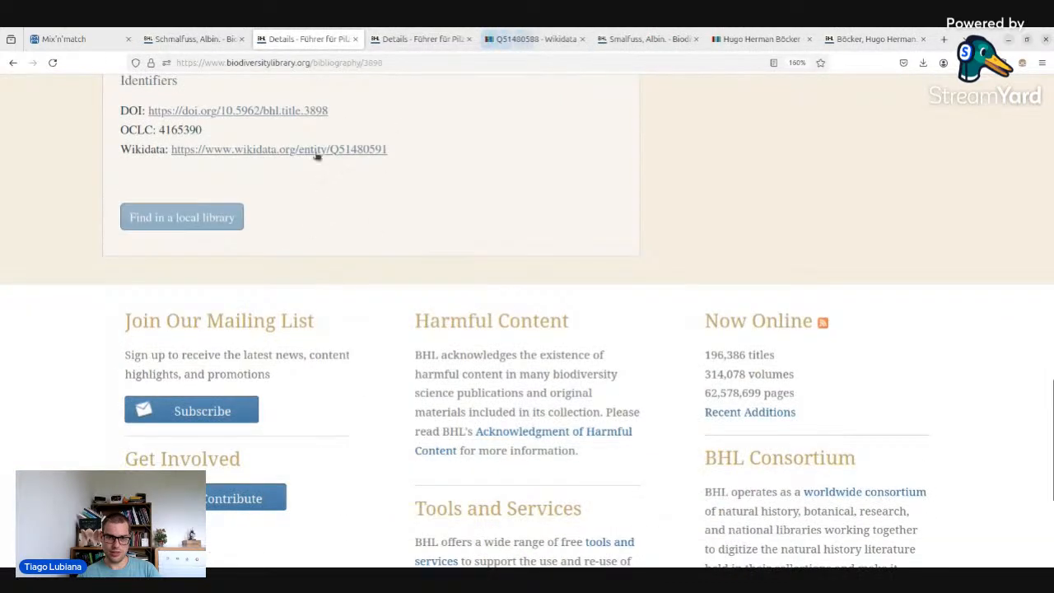
middle_click(315, 149)
left_click(574, 39)
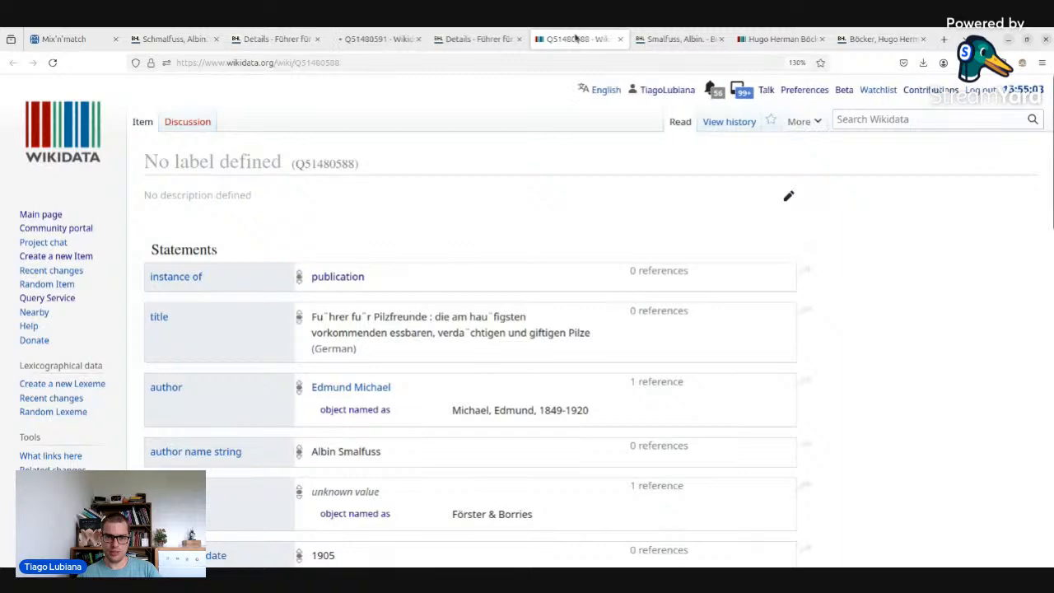
scroll(559, 220, "down", 2)
left_click(485, 41)
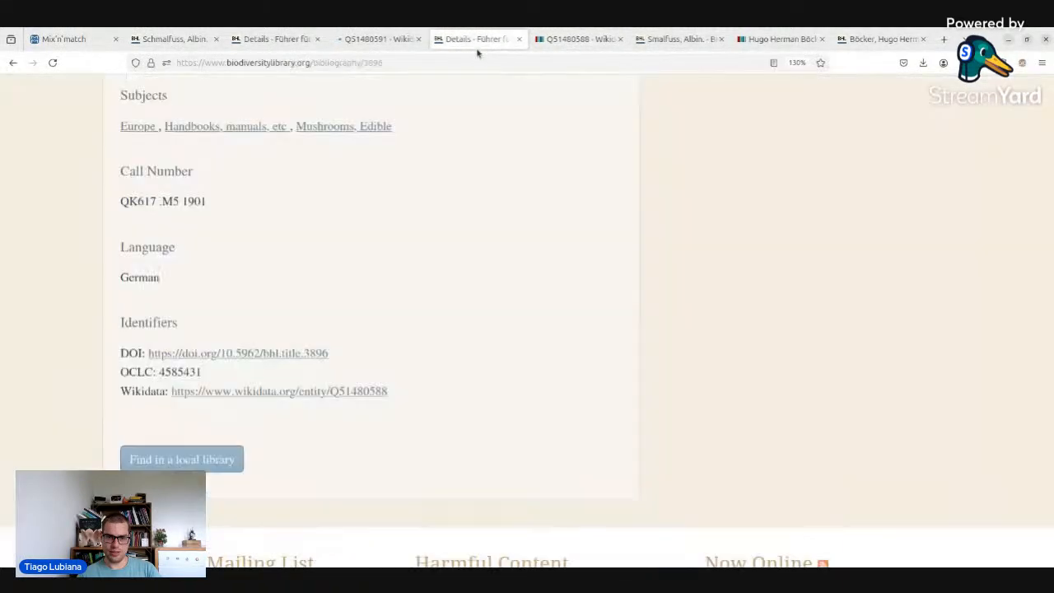
scroll(532, 186, "up", 5)
left_click(377, 39)
left_click_drag(551, 39, 419, 43)
left_click(381, 40)
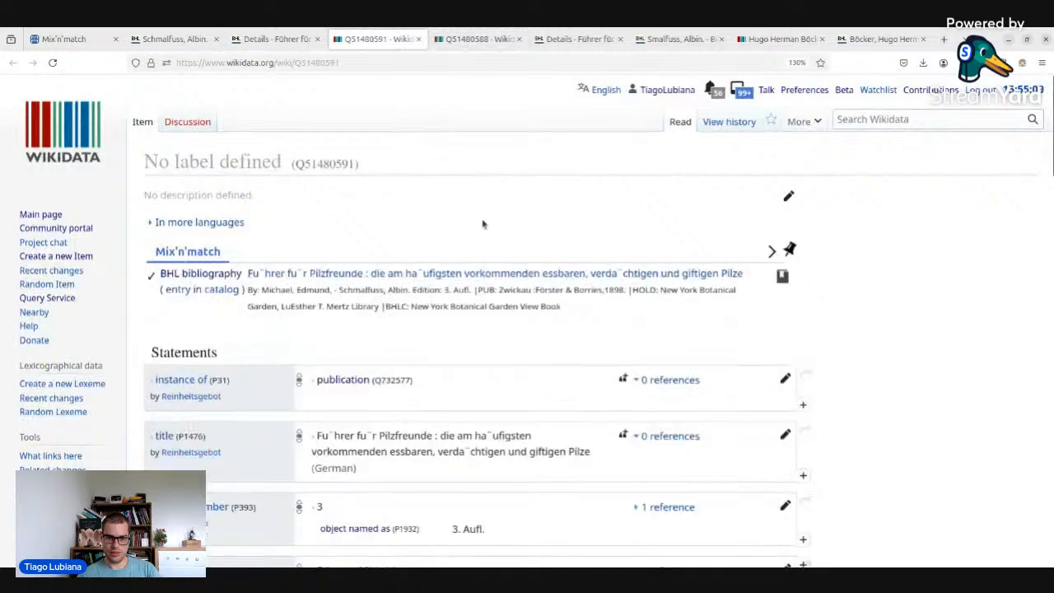
- Compare the author name strings, publication dates and other statements of Wikidata items Q51480591 and Q51480588
scroll(482, 223, "down", 5)
left_click(478, 39)
scroll(472, 141, "down", 5)
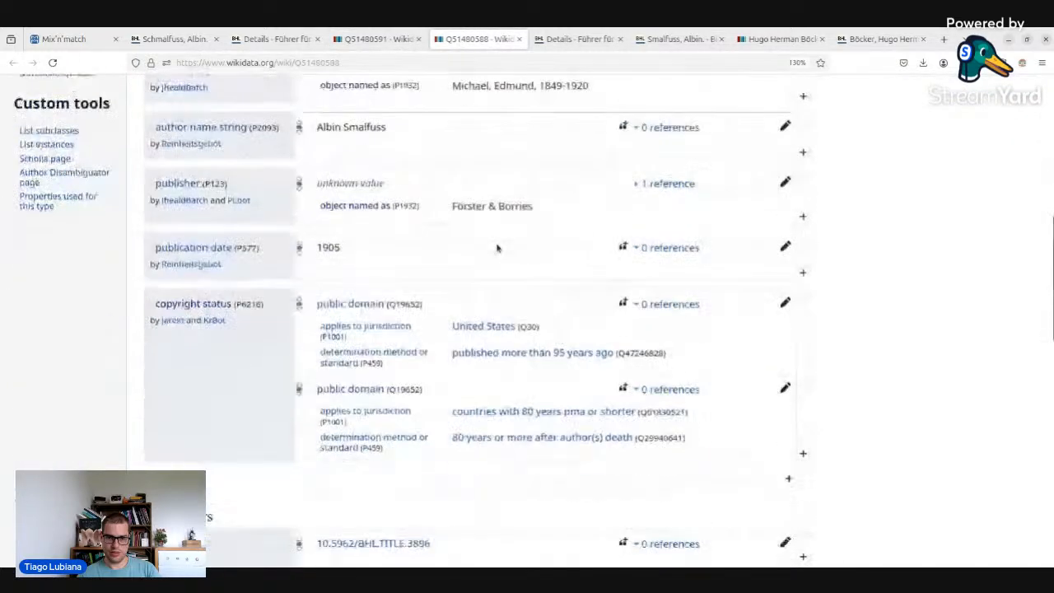
left_click(381, 39)
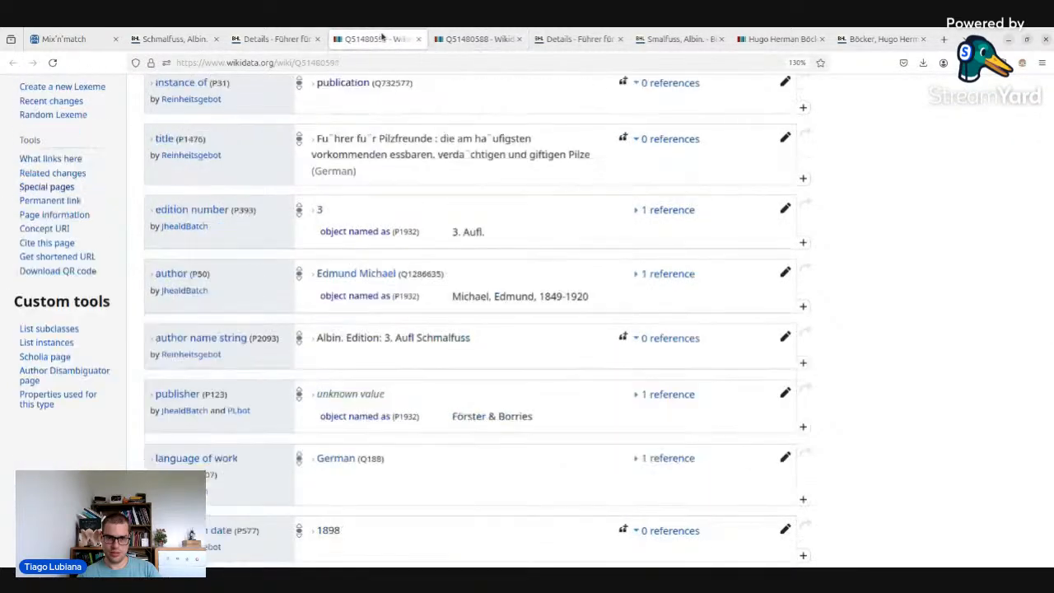
scroll(481, 271, "down", 3)
scroll(482, 272, "down", 3)
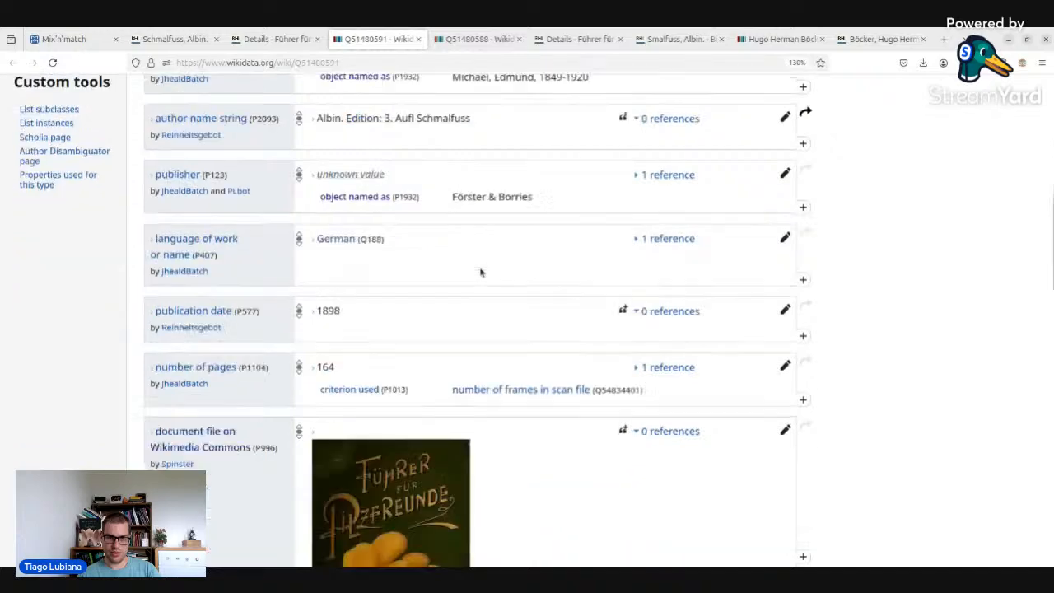
left_click_drag(339, 234, 318, 234)
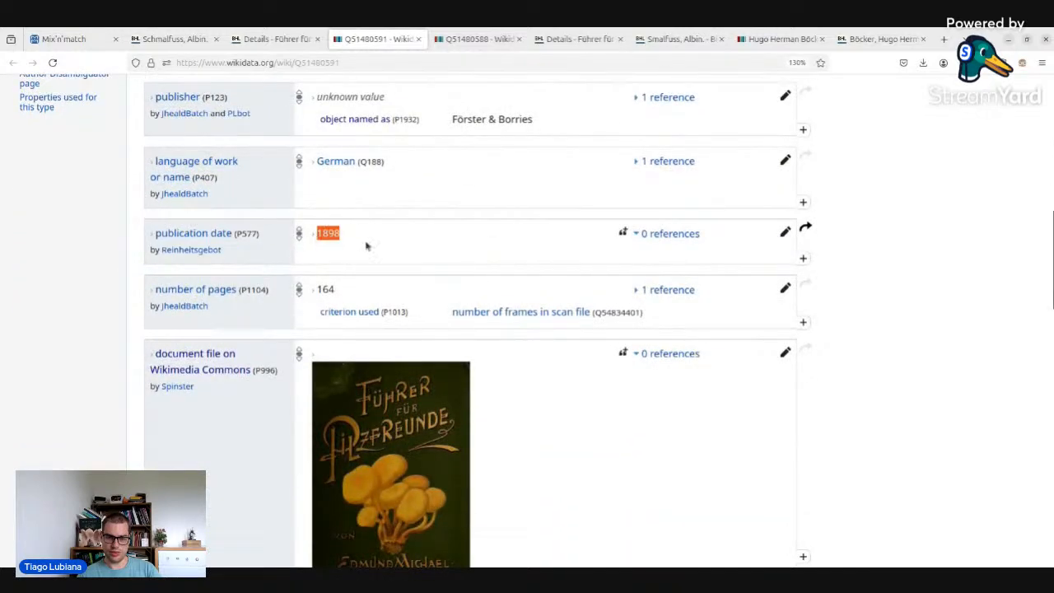
scroll(366, 245, "down", 3)
scroll(425, 247, "down", 5)
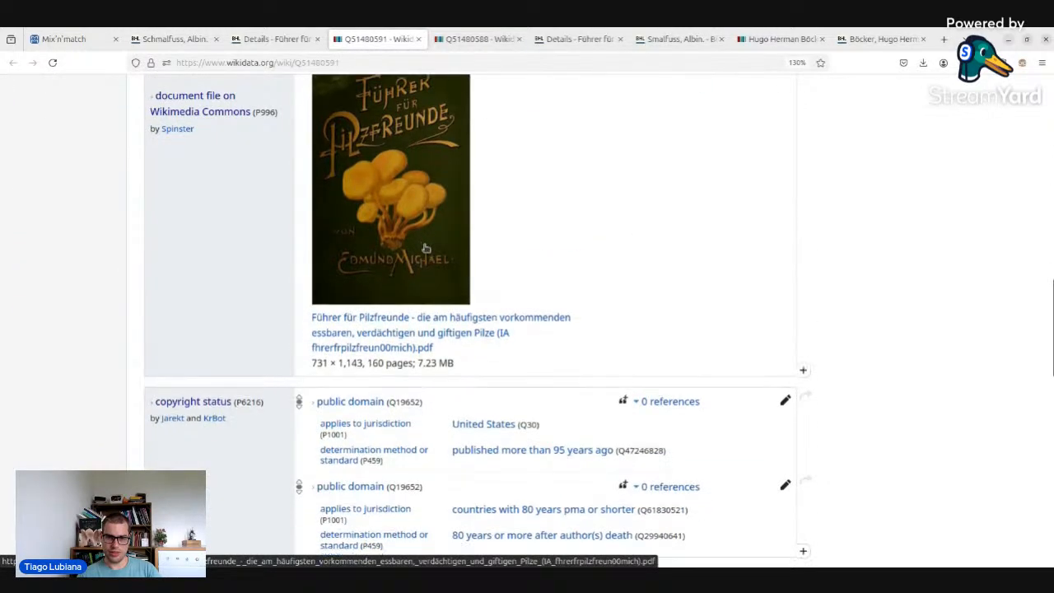
scroll(423, 247, "up", 15)
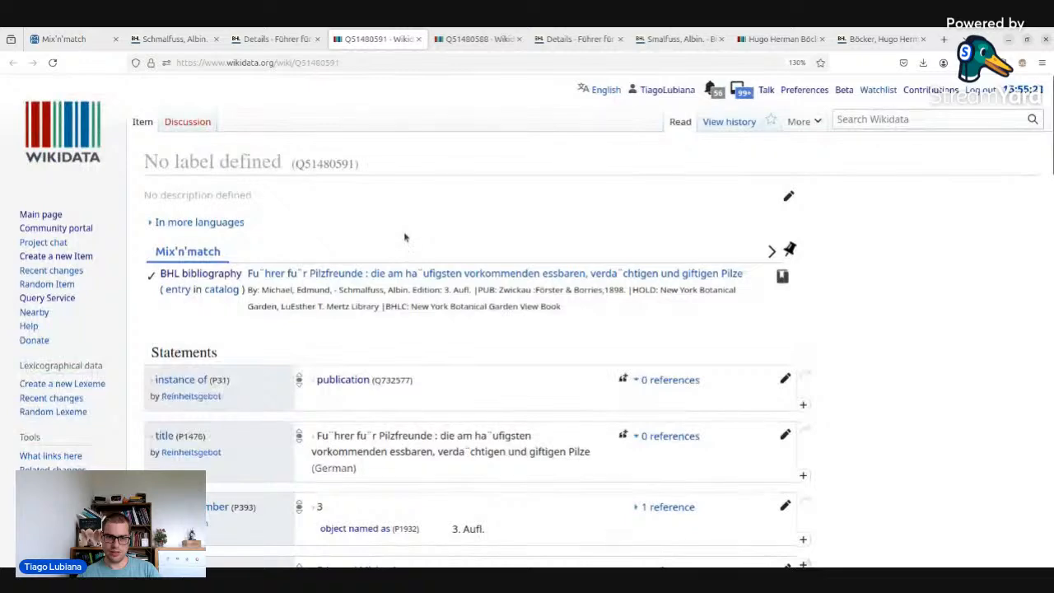
left_click(477, 39)
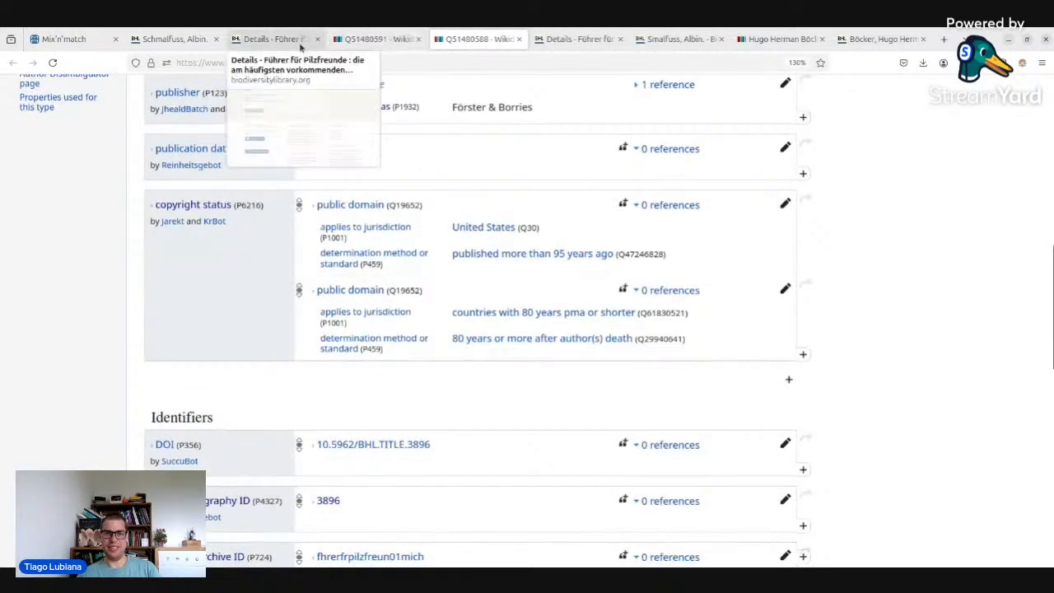
- Close all BHL and Wikidata pages and check the candidate matches of the "Schmalfuss, Albin." entry in the match list
left_click(301, 47)
left_click(317, 39)
left_click(317, 39)
left_click(317, 38)
left_click(317, 39)
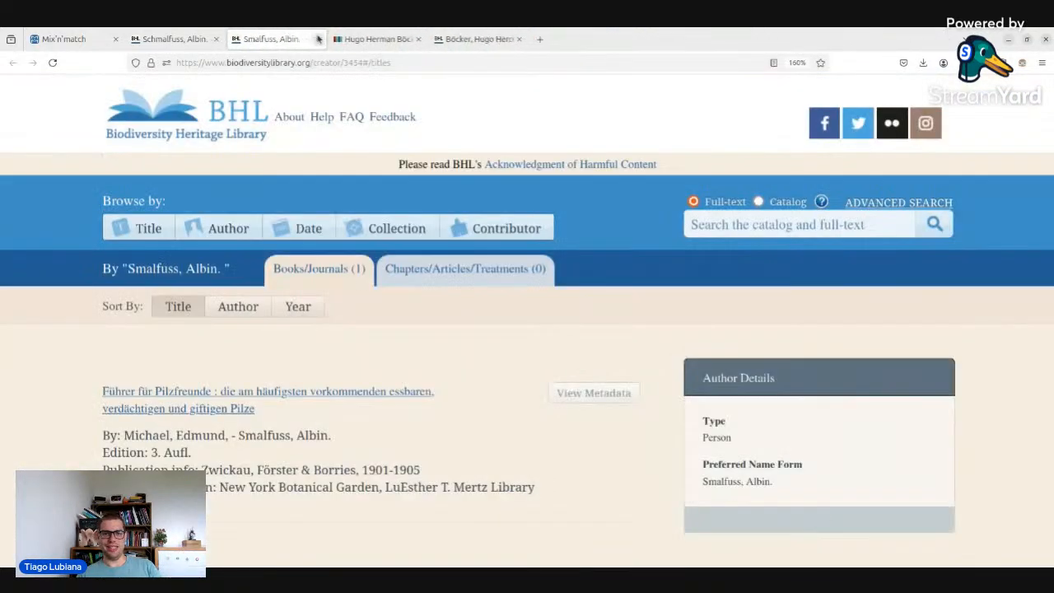
left_click(317, 39)
left_click(317, 39)
left_click(317, 38)
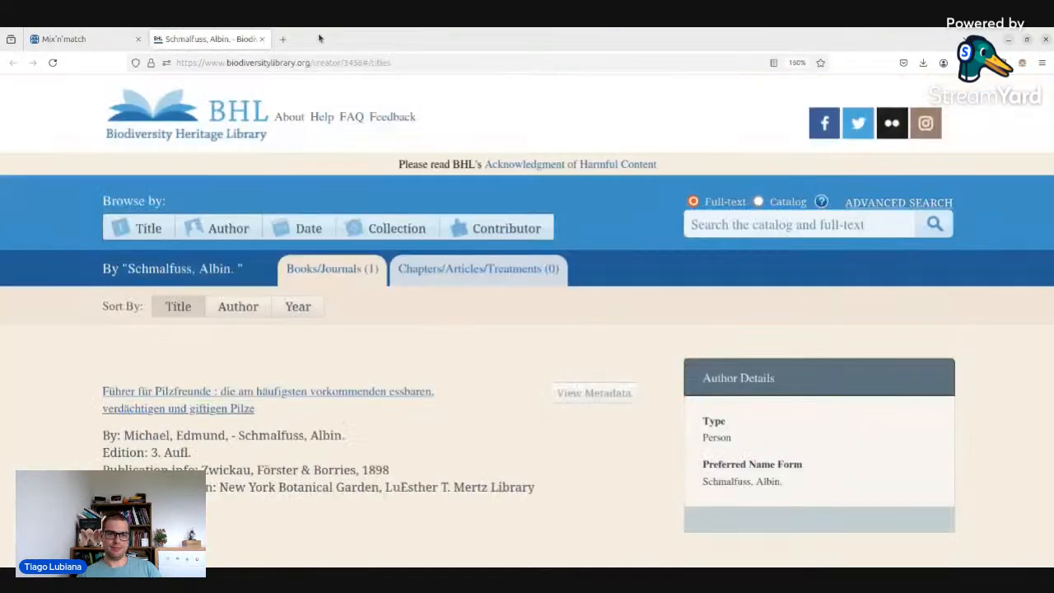
left_click(261, 39)
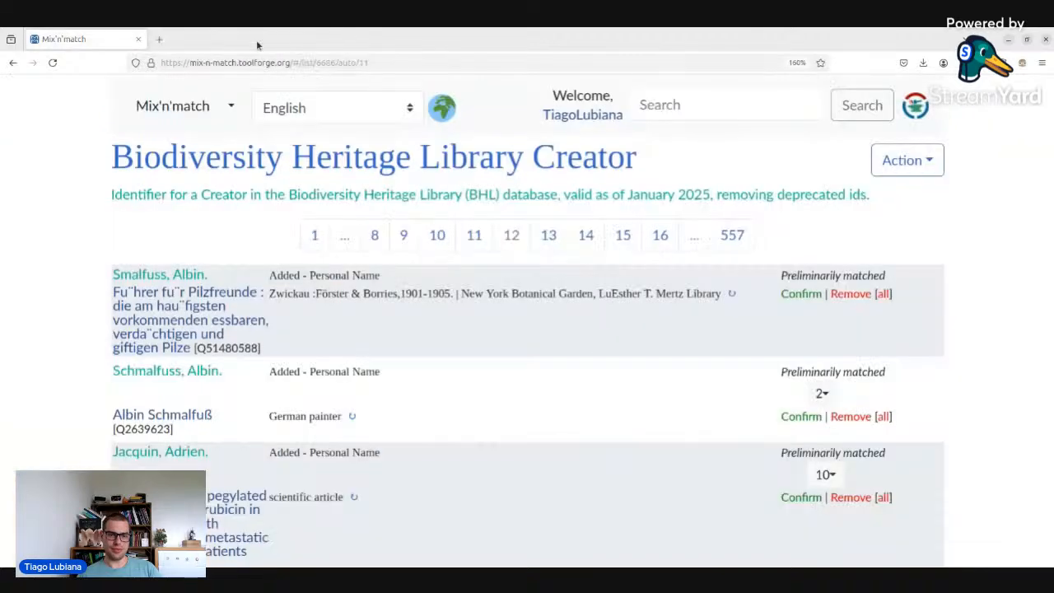
left_click(827, 394)
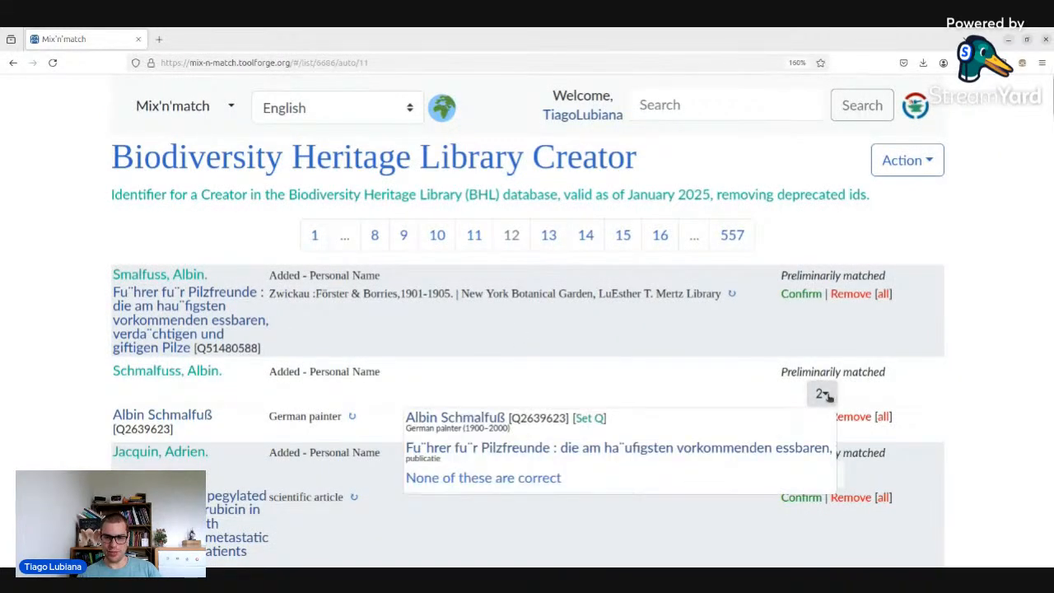
left_click(381, 367)
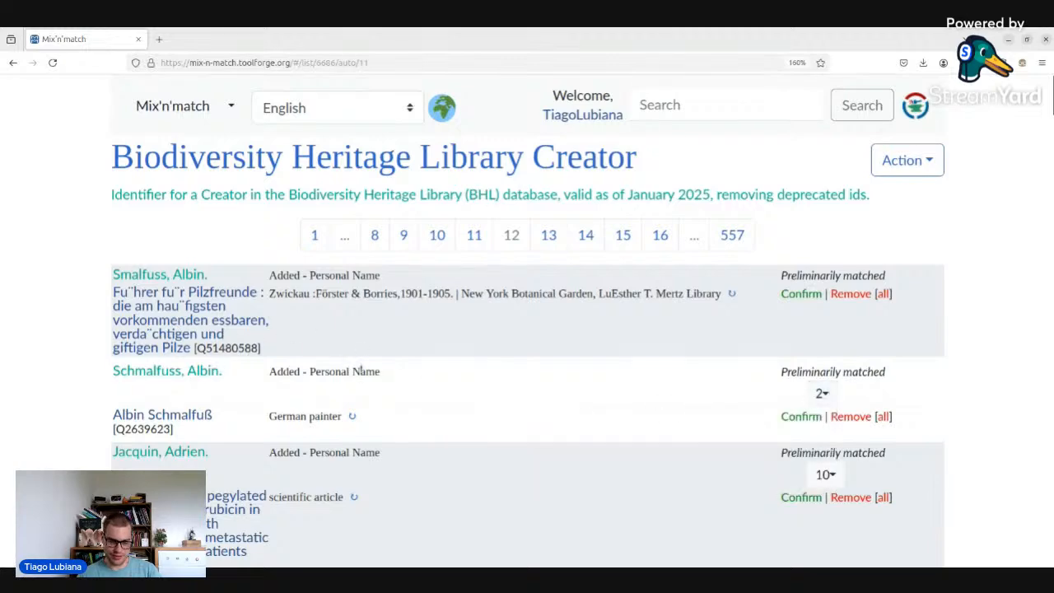
scroll(357, 401, "down", 3)
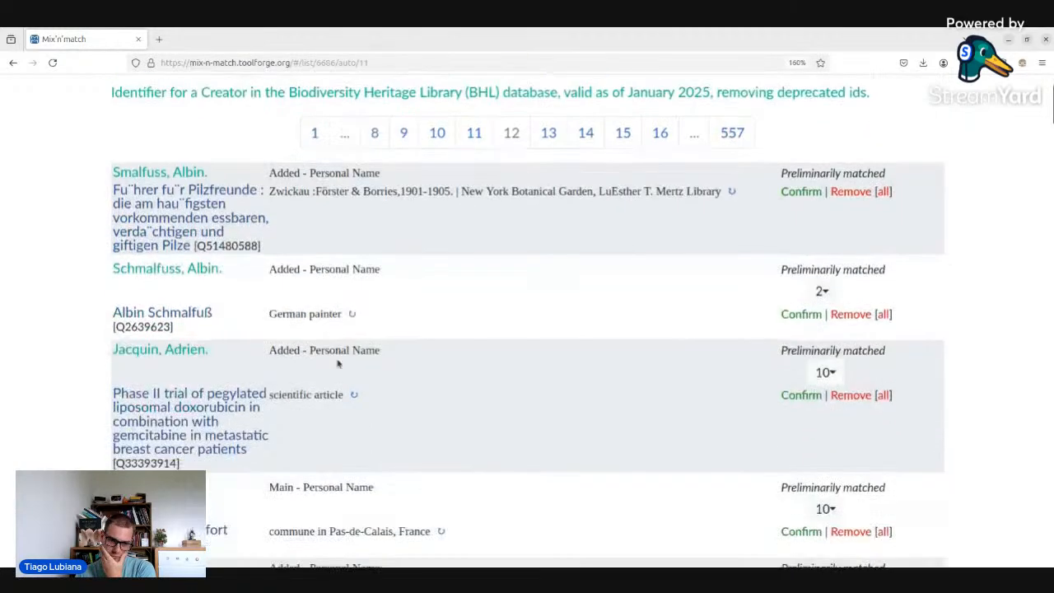
scroll(374, 317, "down", 3)
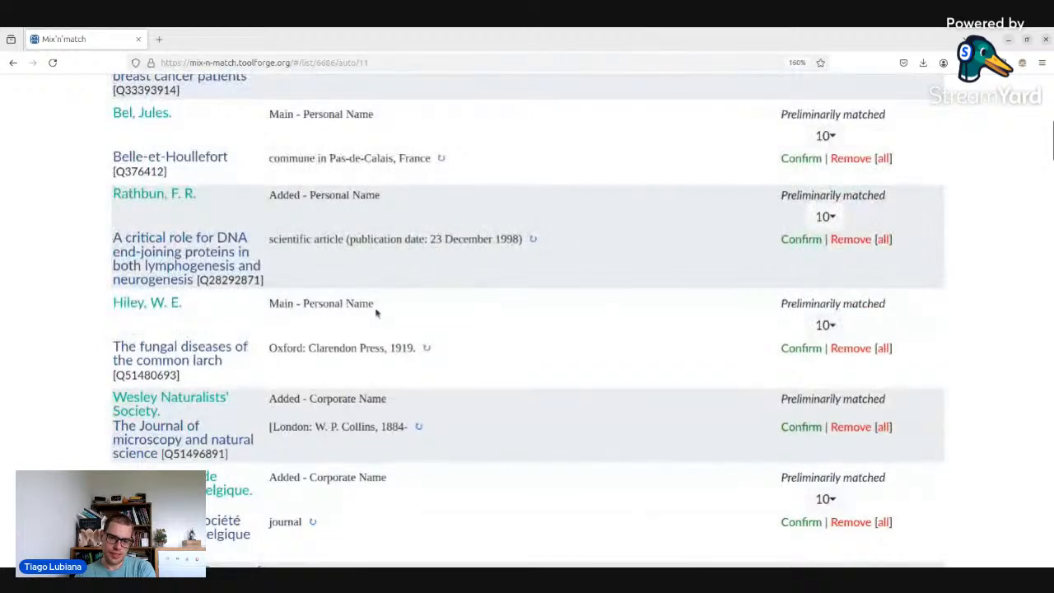
scroll(377, 312, "down", 3)
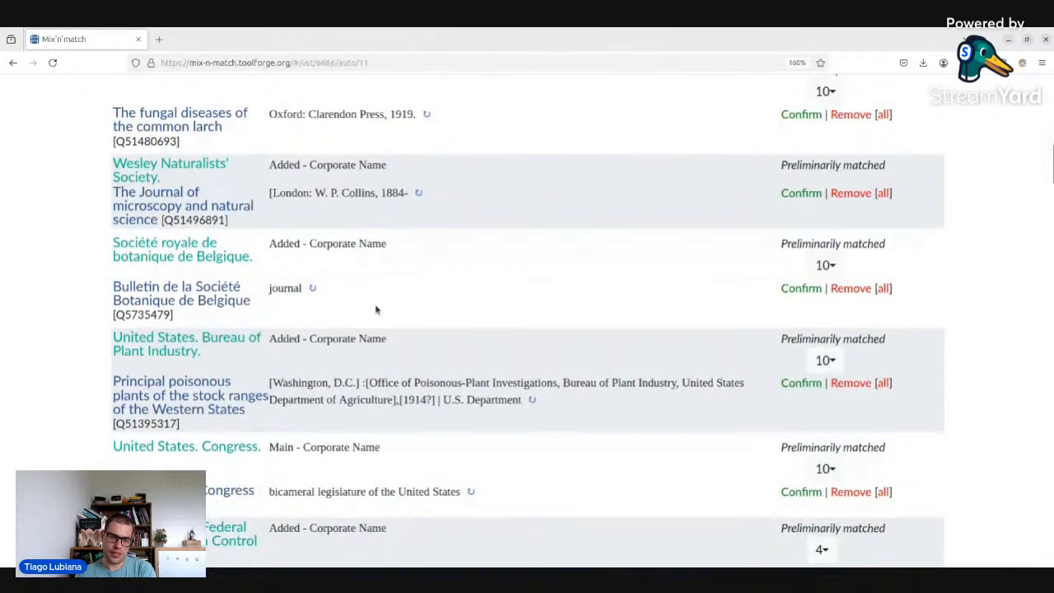
scroll(337, 330, "up", 9)
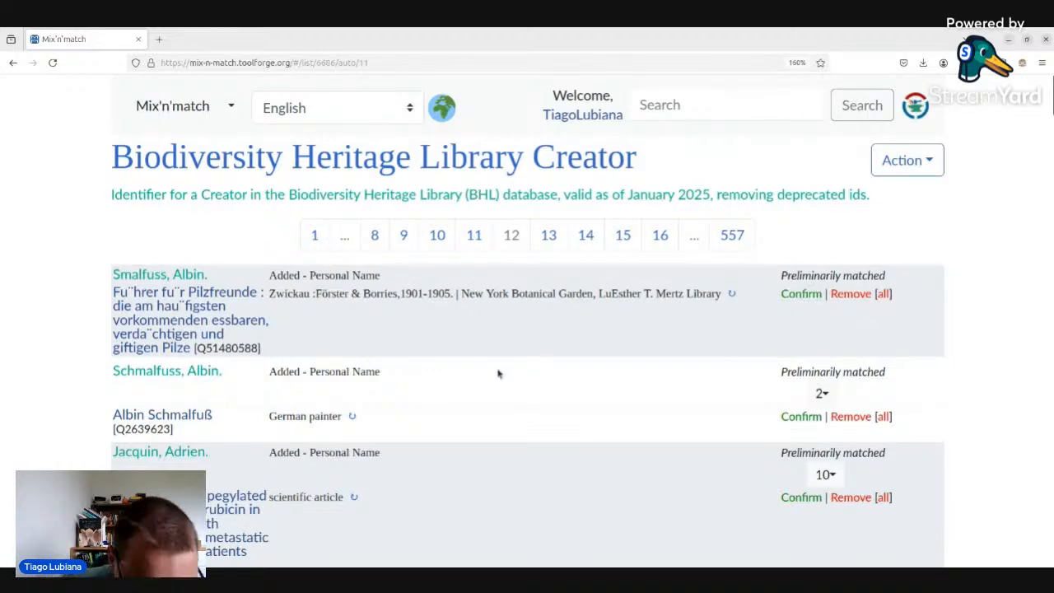
scroll(466, 335, "down", 10)
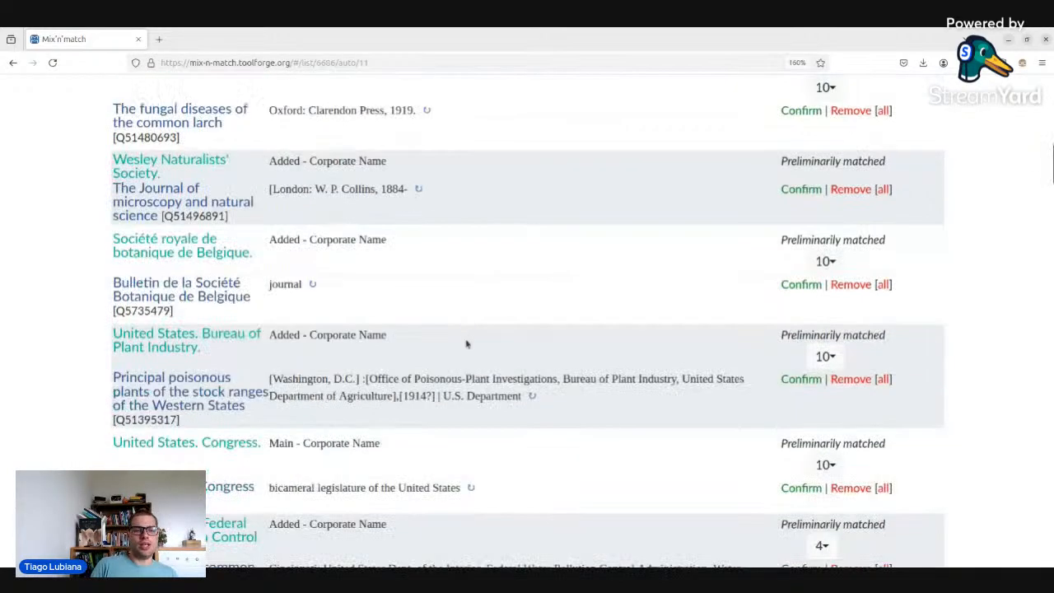
scroll(467, 336, "up", 10)
- Open Wikidata item Q51480588 from the "Smalfuss, Albin." match and copy its author name string
middle_click(178, 301)
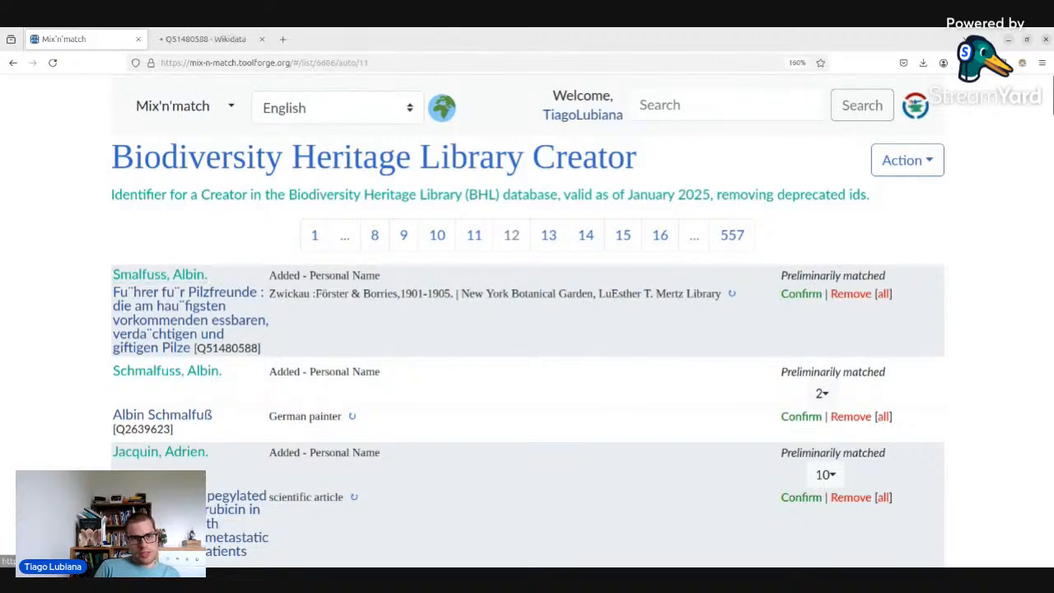
left_click(206, 39)
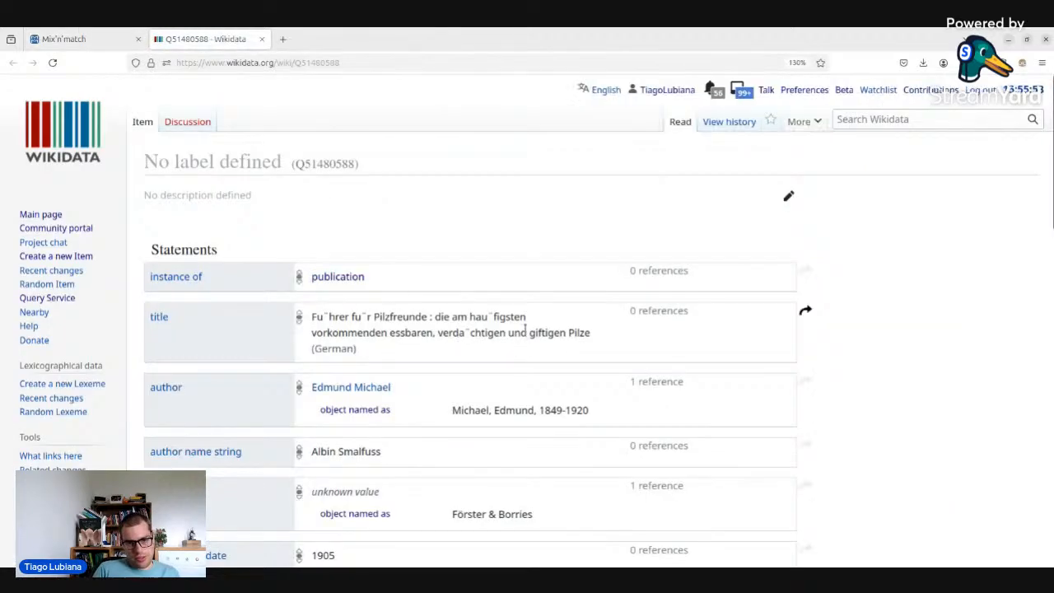
scroll(392, 350, "down", 4)
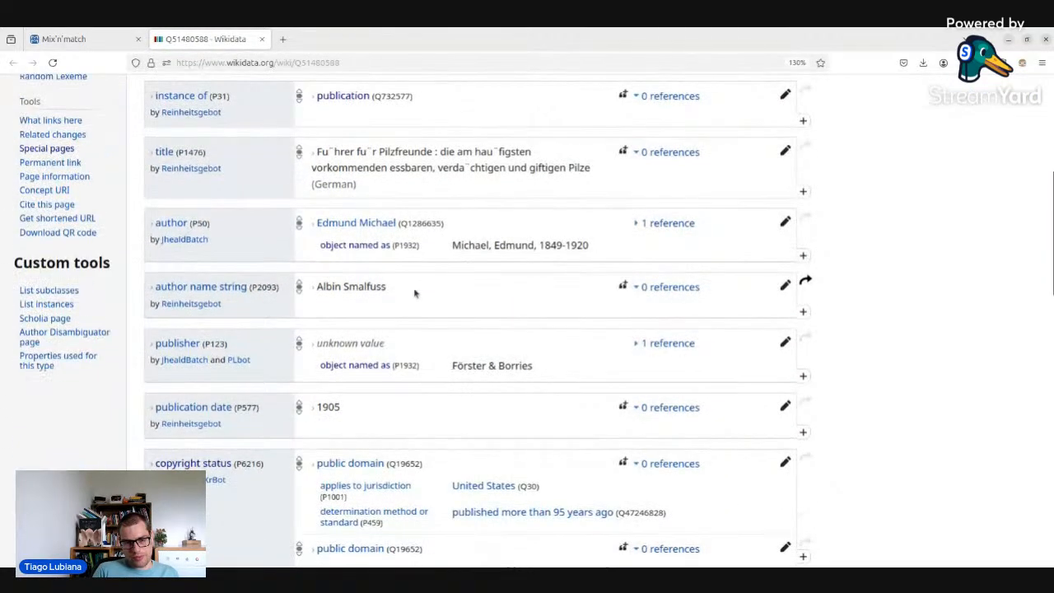
left_click_drag(403, 294, 314, 290)
key("ctrl+c")
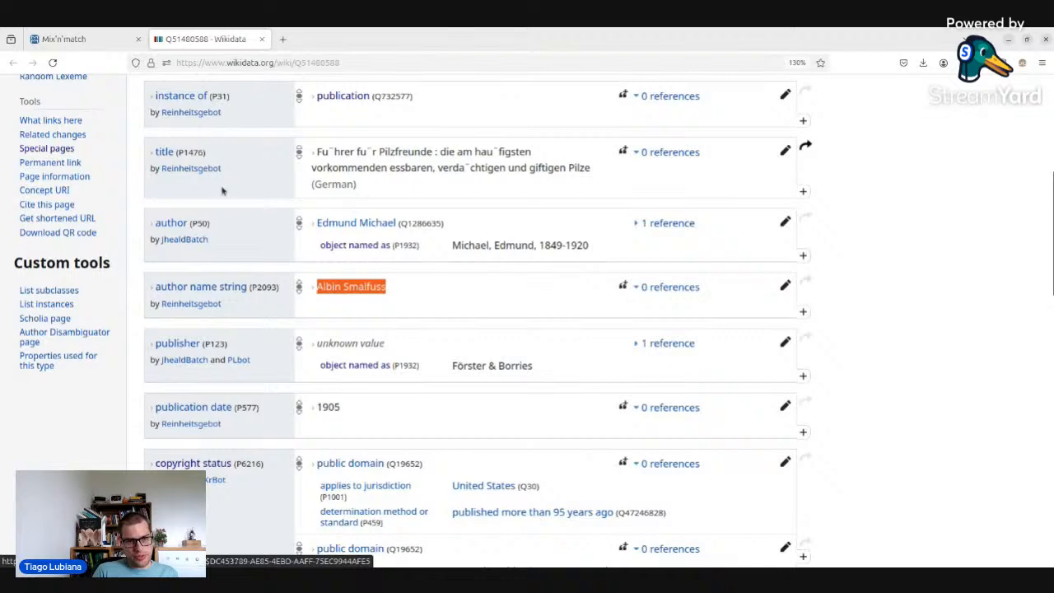
- Create a new Wikidata item with the English label "Albin Smalfuss" and the description "person"
scroll(222, 190, "up", 5)
middle_click(56, 256)
left_click(316, 39)
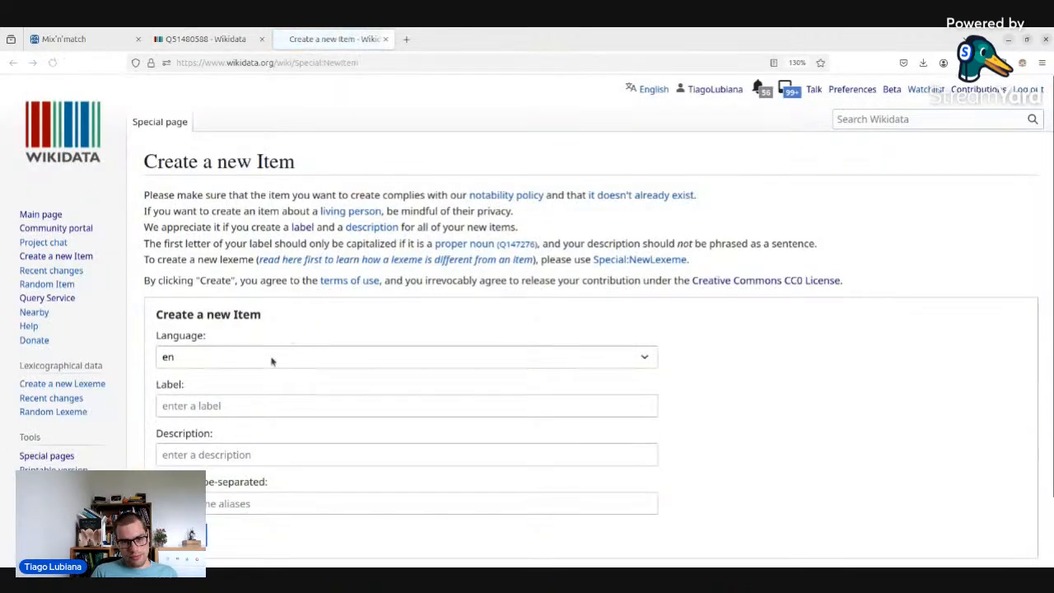
left_click(239, 405)
key("ctrl+v")
key("Tab")
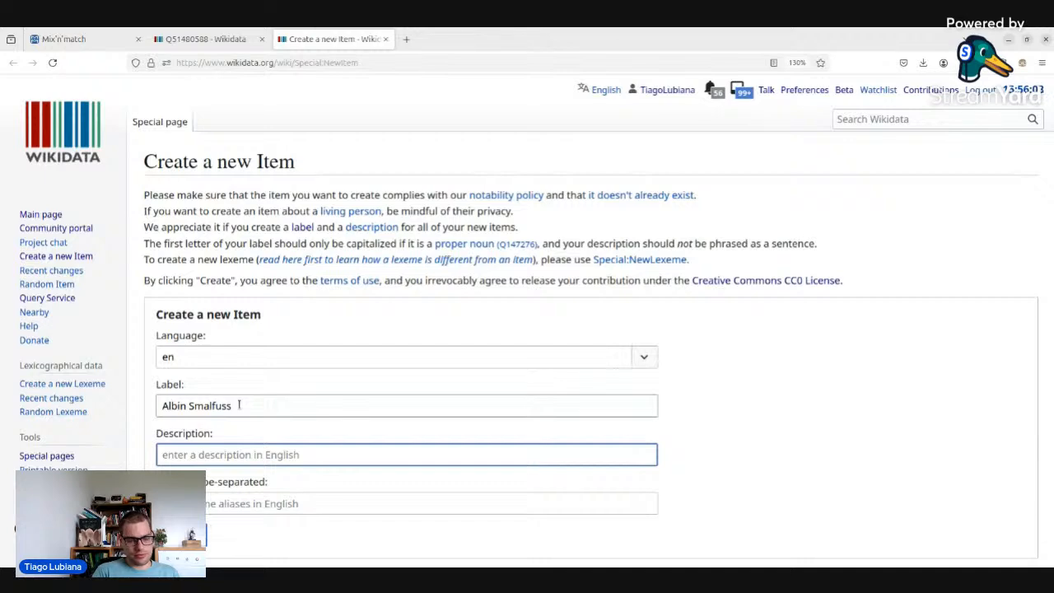
scroll(239, 405, "down", 2)
type("person")
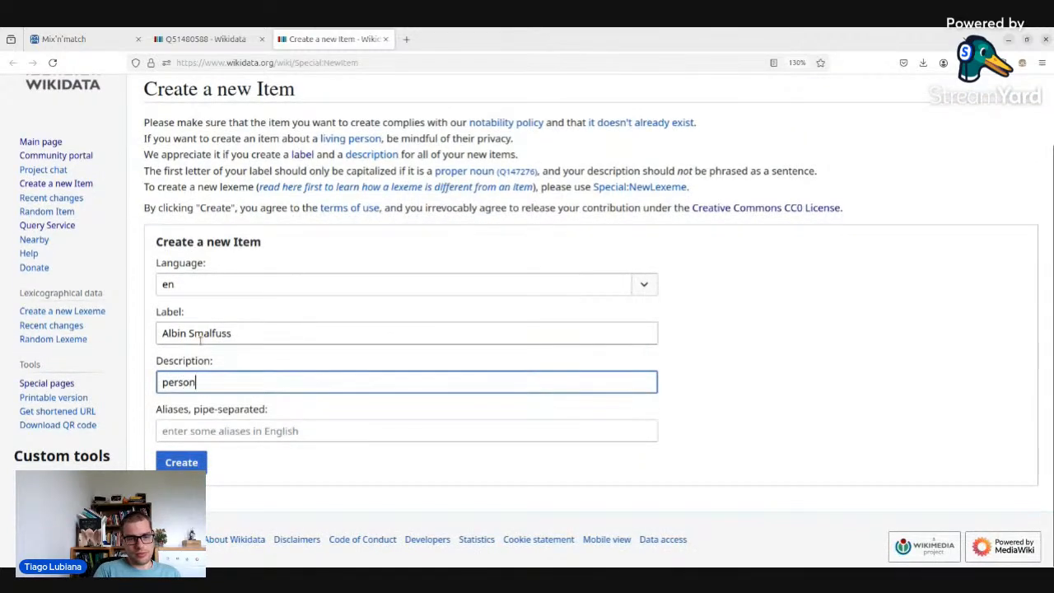
key("Return")
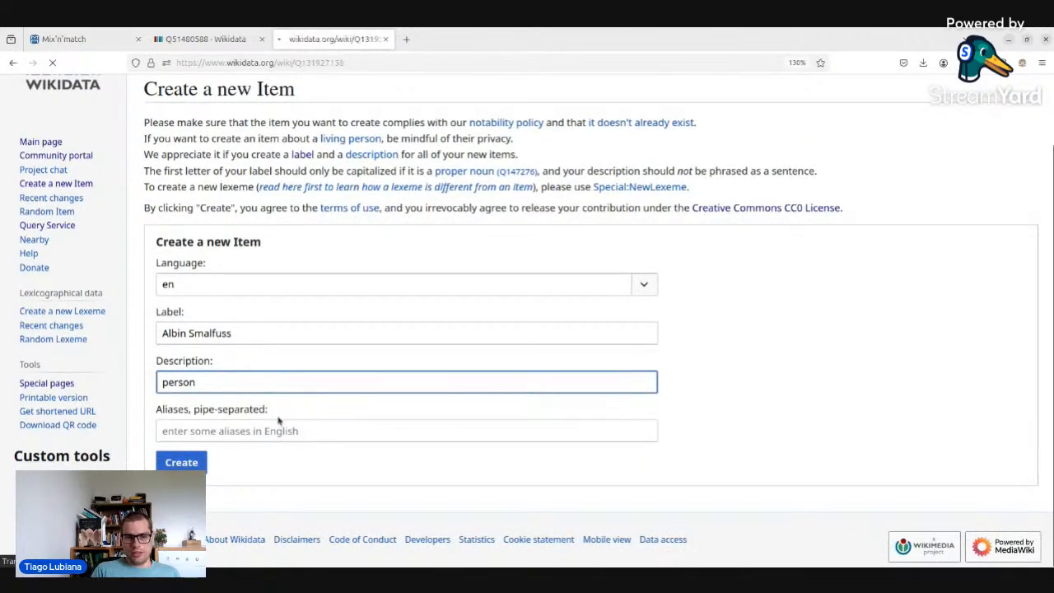
scroll(272, 410, "down", 3)
scroll(426, 324, "up", 3)
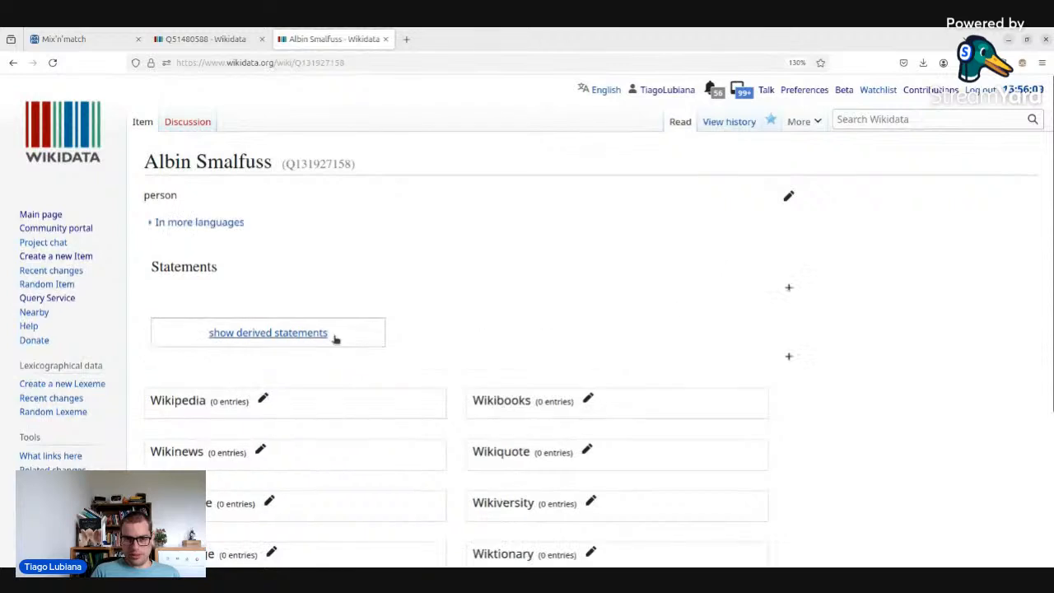
left_click(333, 339)
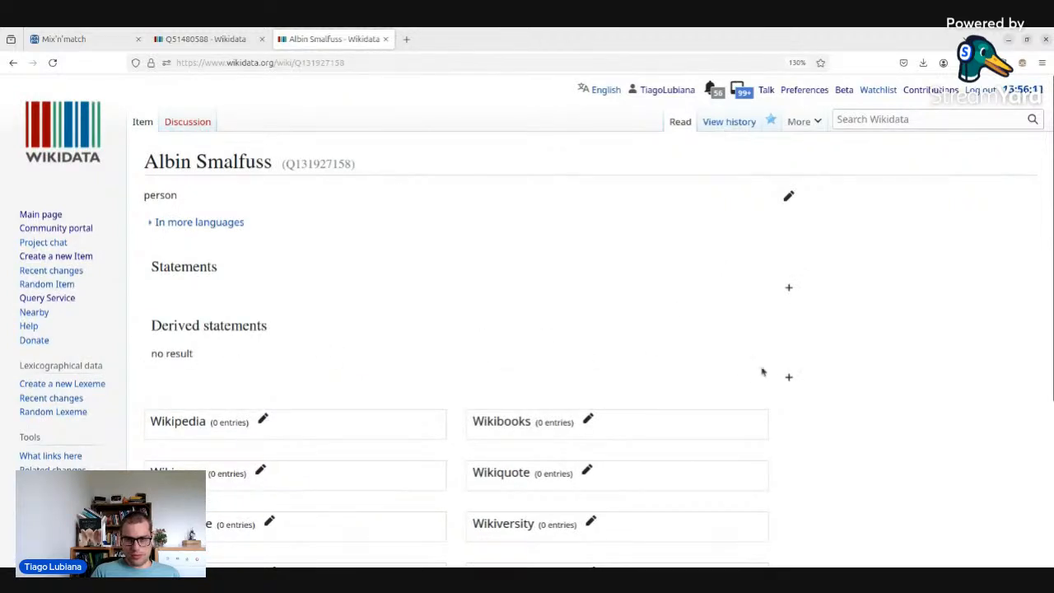
left_click(789, 377)
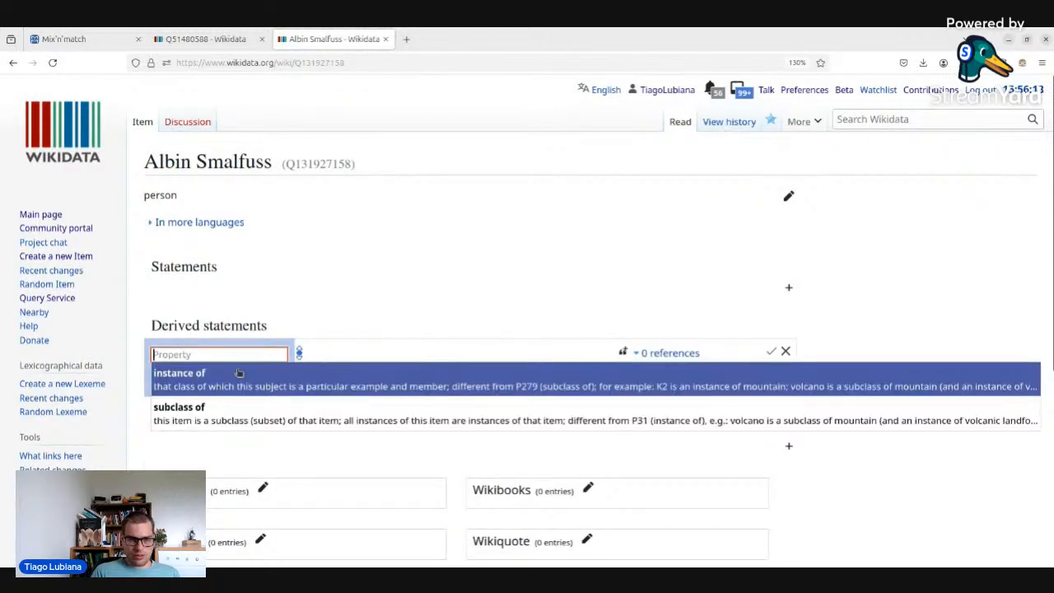
left_click(239, 372)
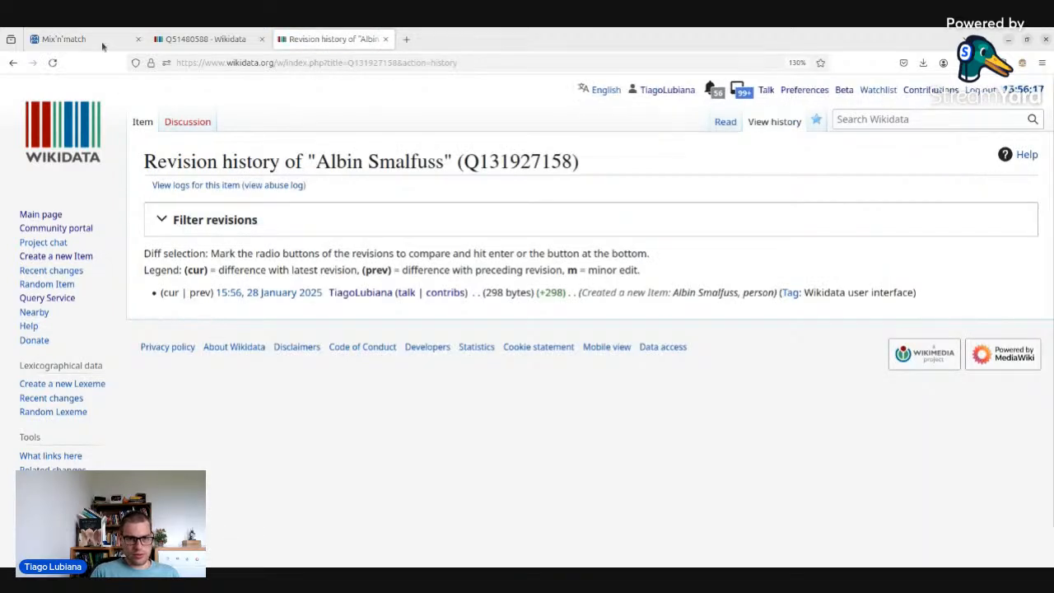
left_click(13, 63)
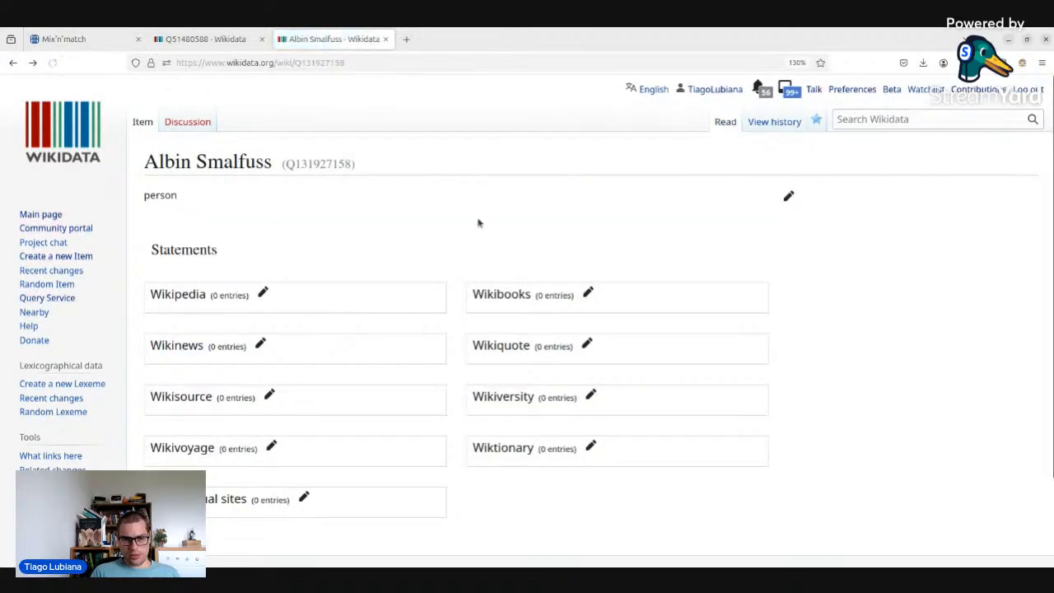
- Add an "instance of" statement with the value "human" to the Albin Smalfuss item and publish it
left_click(788, 289)
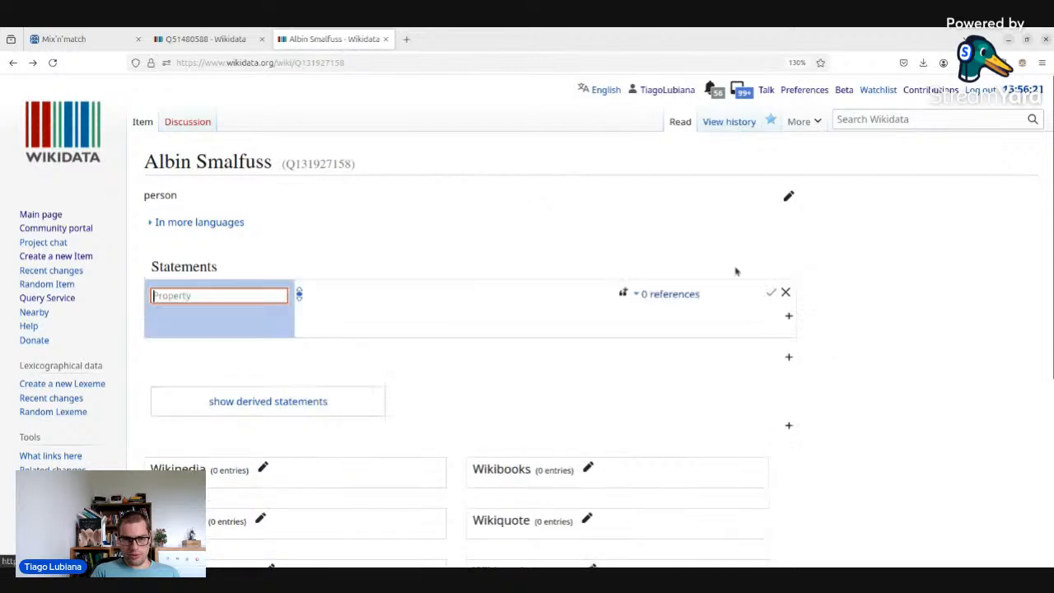
key("Down")
key("Return")
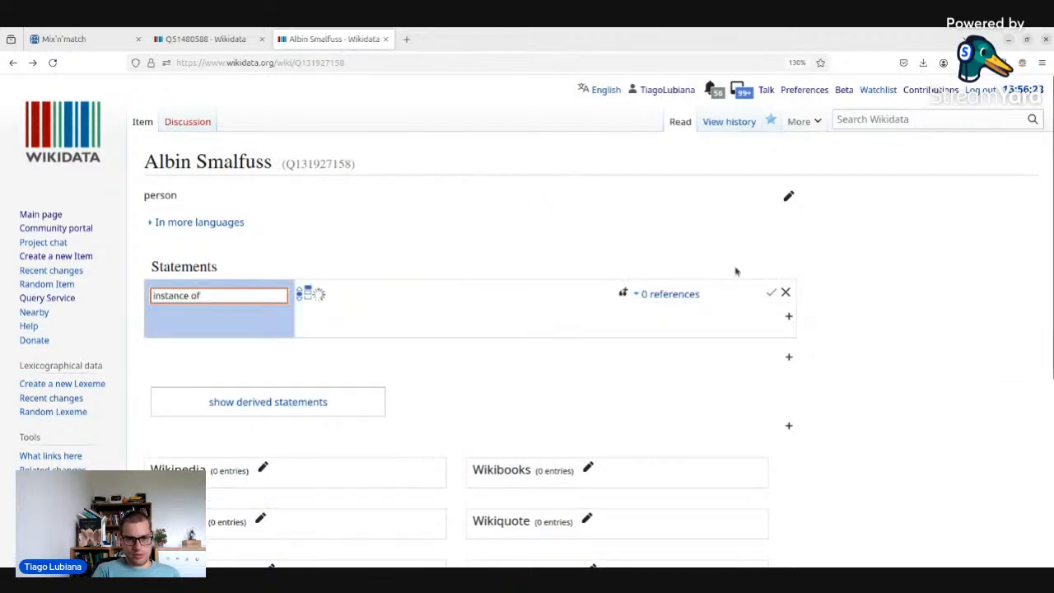
type("human")
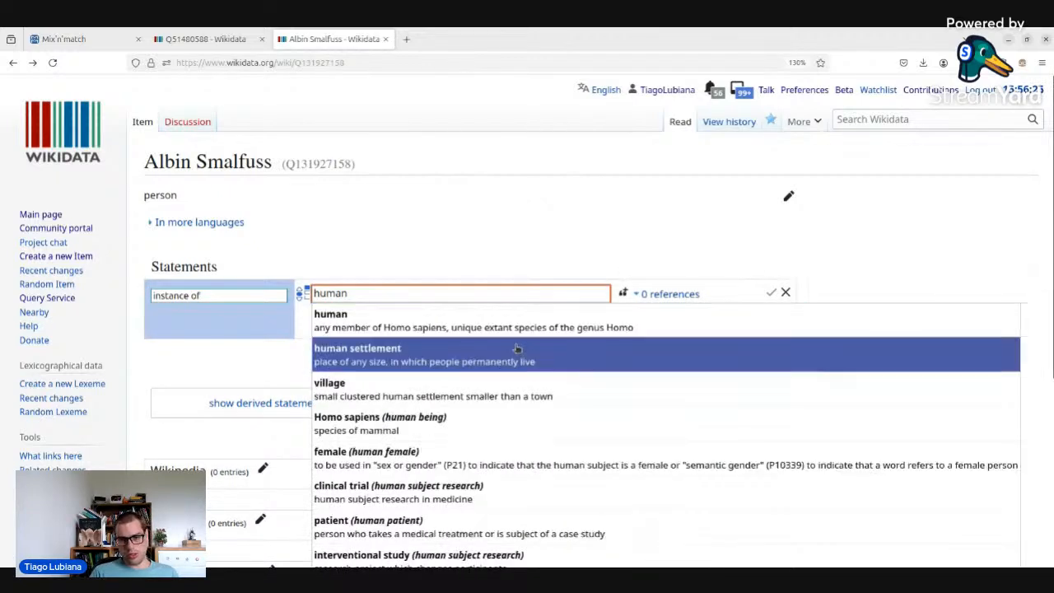
left_click(737, 306)
left_click(771, 293)
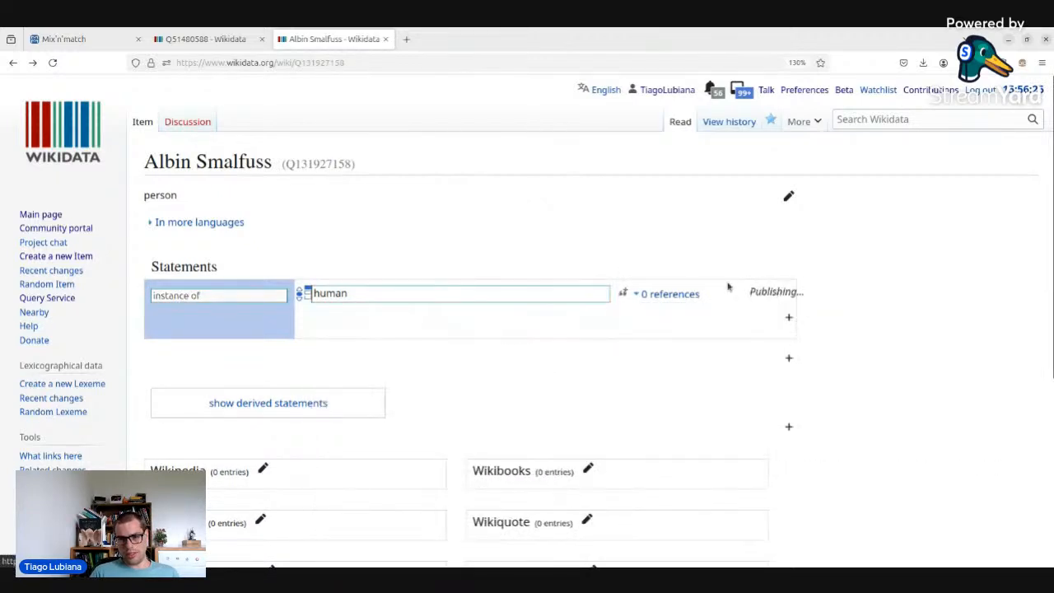
- Open the BHL creator pages of "Smalfuss, Albin." and "Schmalfuss, Albin." from Mix'n'match, copy the first one's creator ID and close that page
left_click(82, 40)
left_click(189, 274)
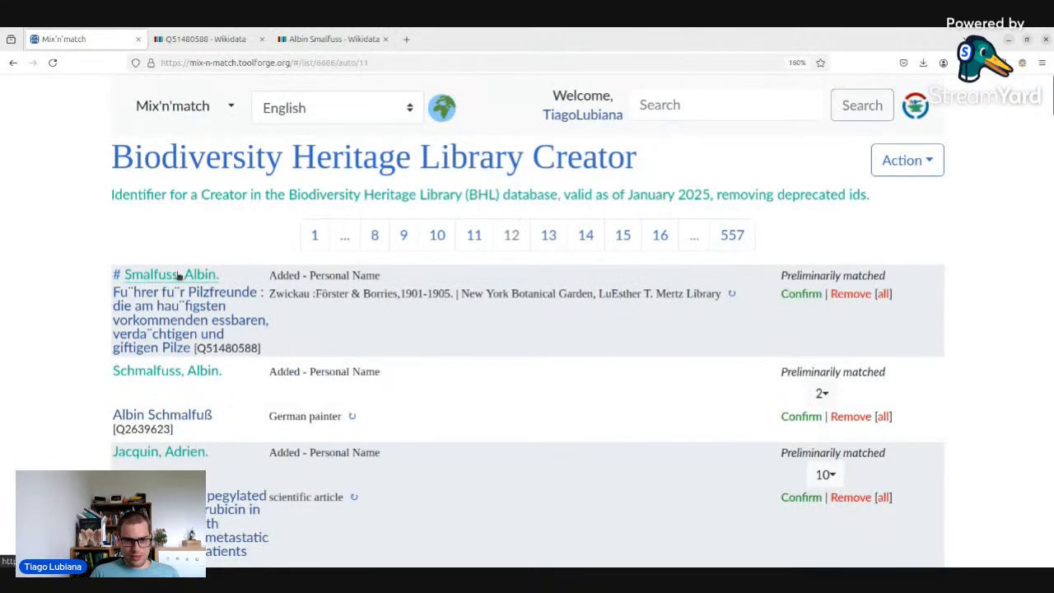
left_click(178, 369)
left_click(208, 41)
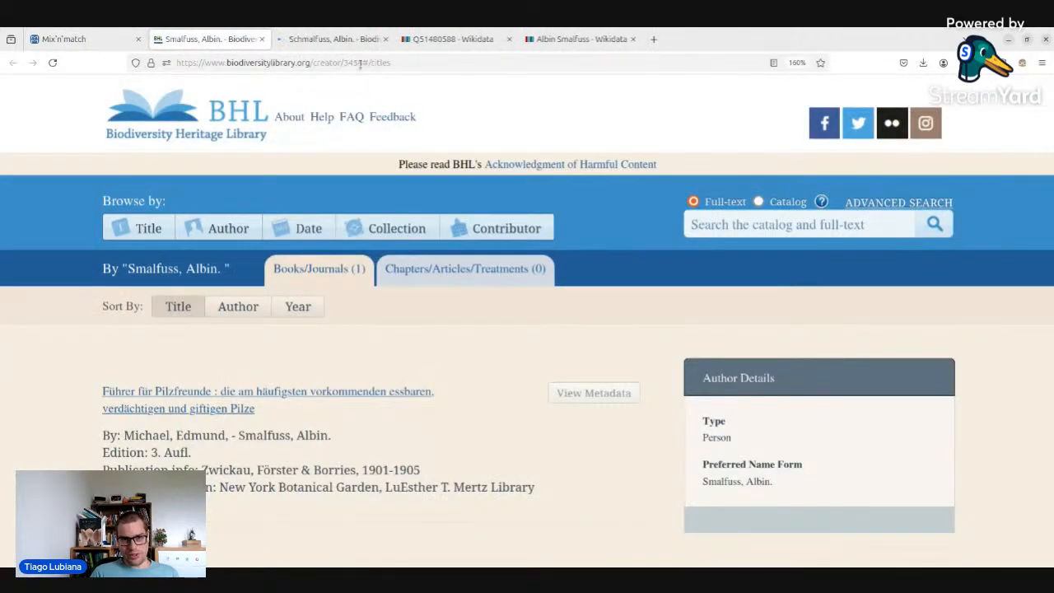
left_click(360, 64)
key("ctrl+w")
- Add a "BHL creator ID" statement with the value 3454 to the Albin Smalfuss item and publish it
left_click(473, 41)
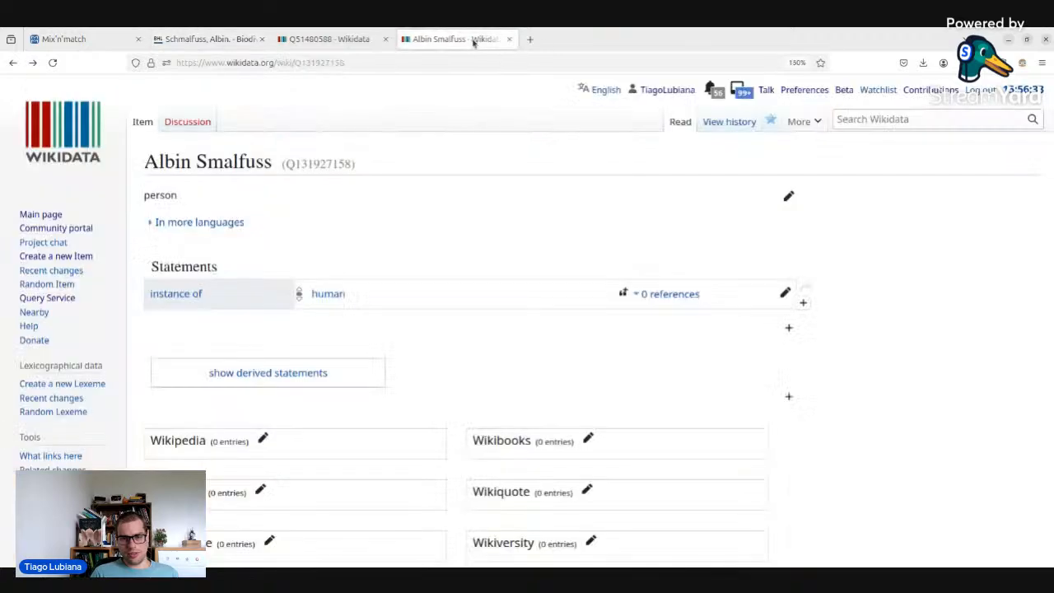
left_click(791, 326)
type("bhl creator")
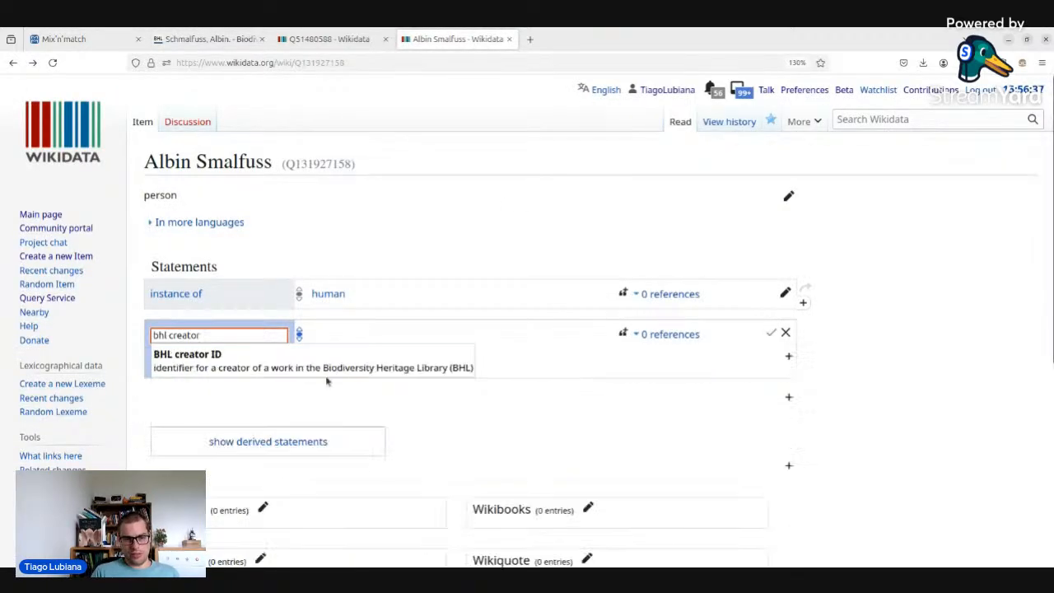
left_click(333, 361)
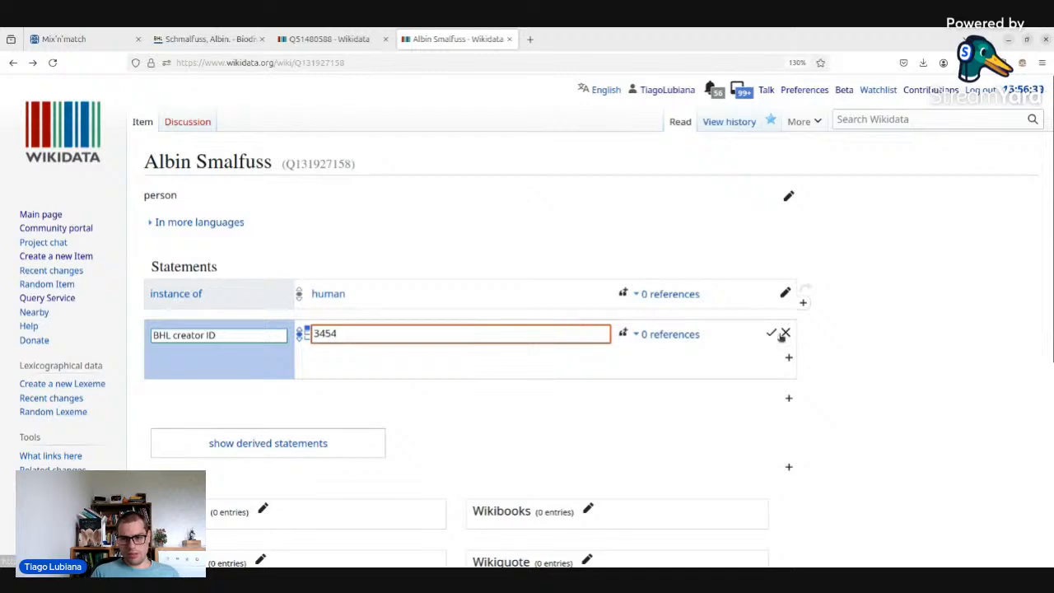
left_click(771, 333)
- Copy the creator ID from the "Schmalfuss, Albin." BHL page and publish 3456 as a second BHL creator ID on the Albin Smalfuss item
left_click(247, 42)
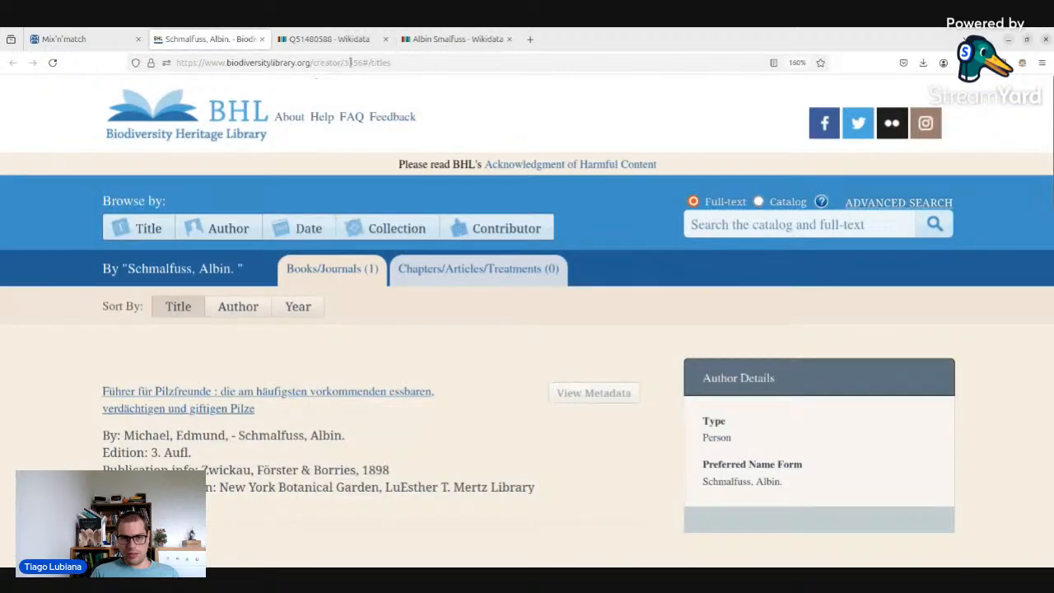
double_click(349, 62)
left_click(262, 39)
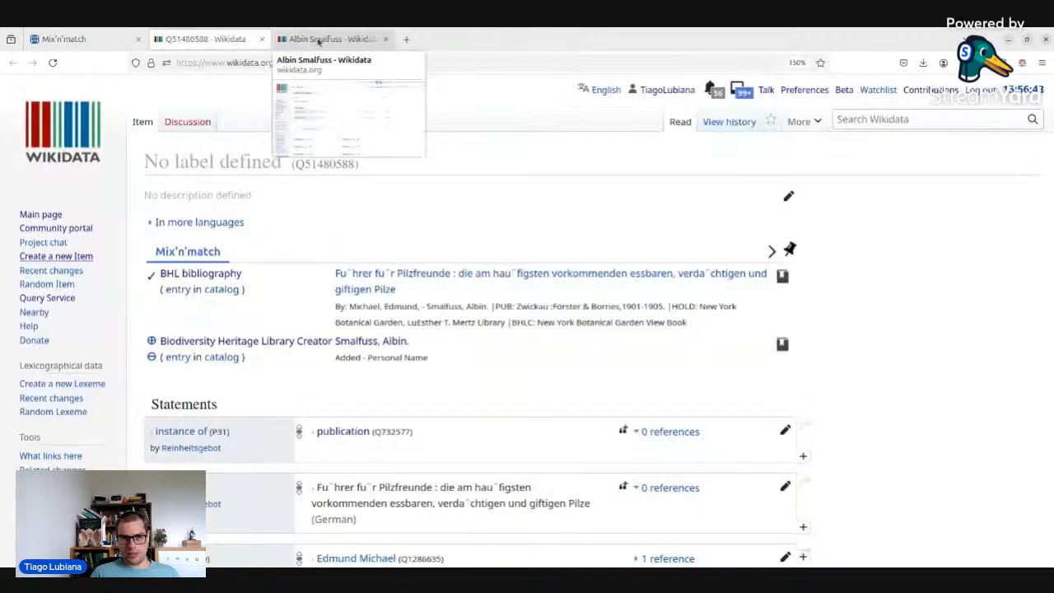
left_click(317, 41)
left_click(805, 343)
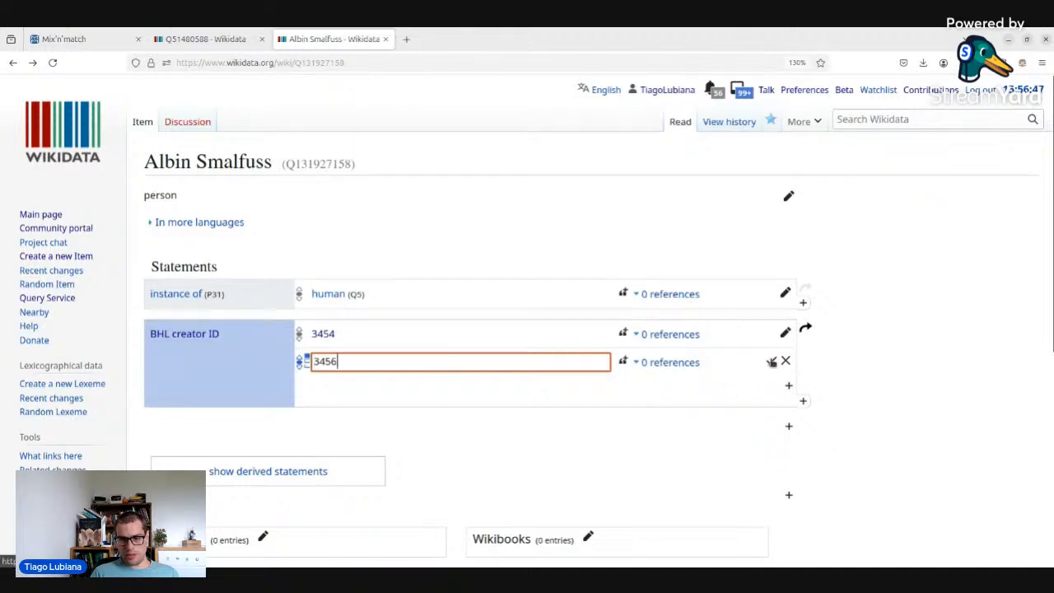
left_click(771, 362)
- Remove the author name string statement "Albin Smalfuss" from publication item Q51480588
left_click(229, 41)
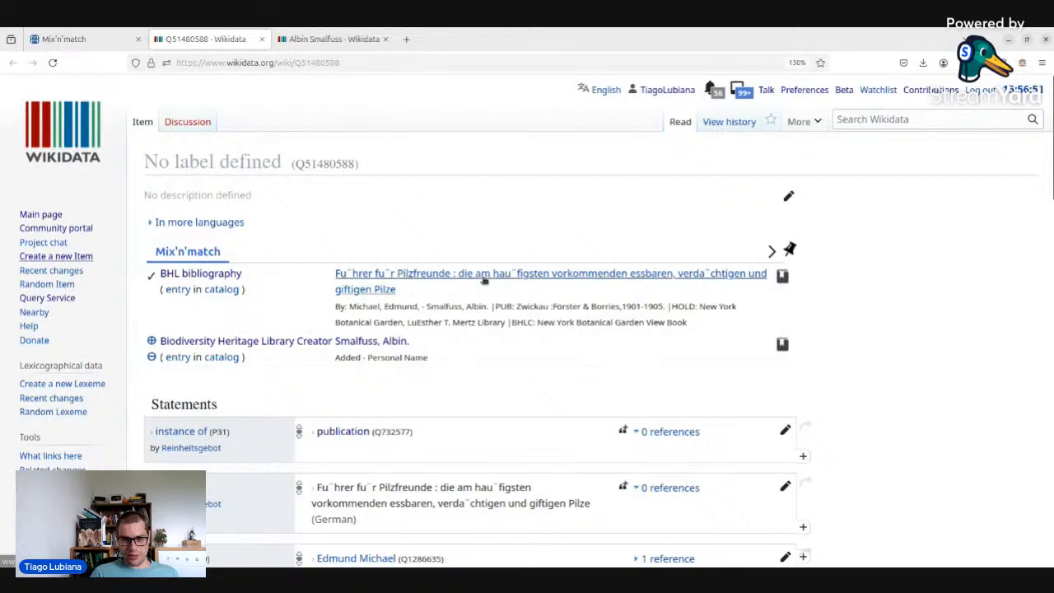
scroll(774, 303, "down", 4)
scroll(750, 214, "down", 1)
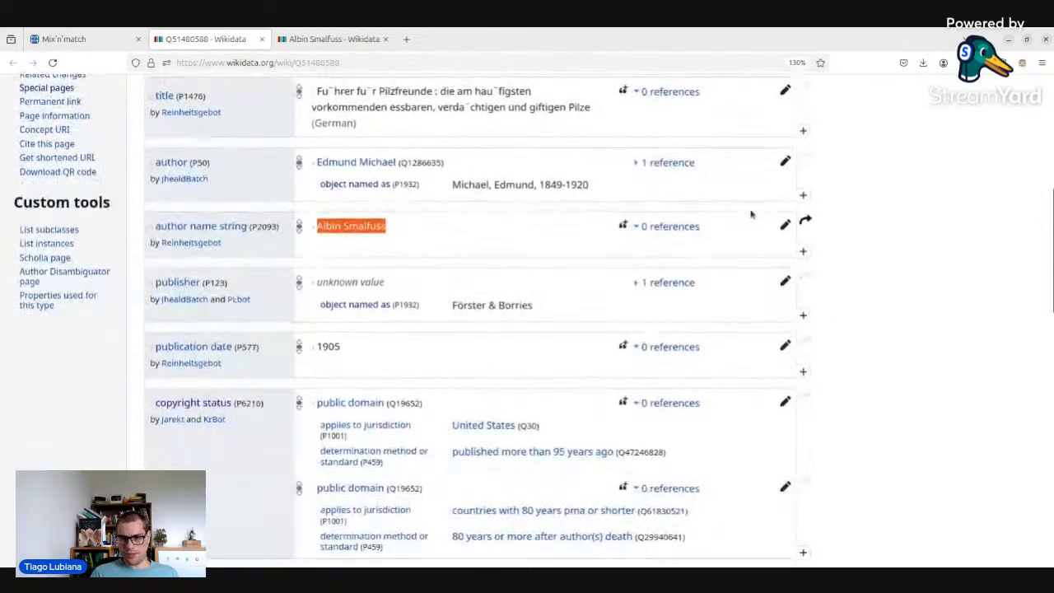
left_click(784, 223)
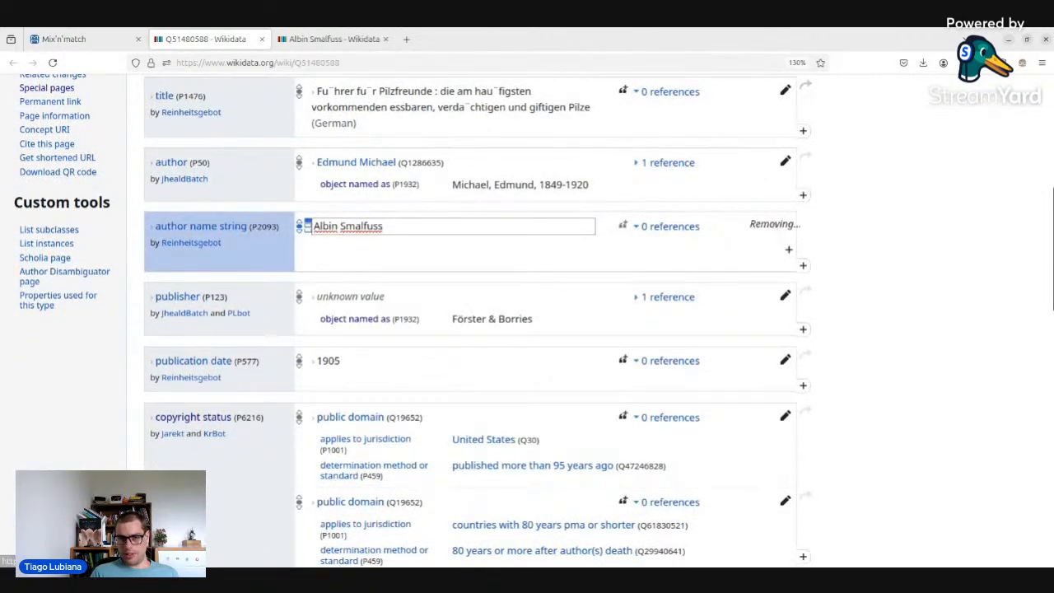
- Add the Albin Smalfuss item as a second author value on publication item Q51480588 and publish it
left_click(353, 38)
double_click(336, 62)
left_click(214, 43)
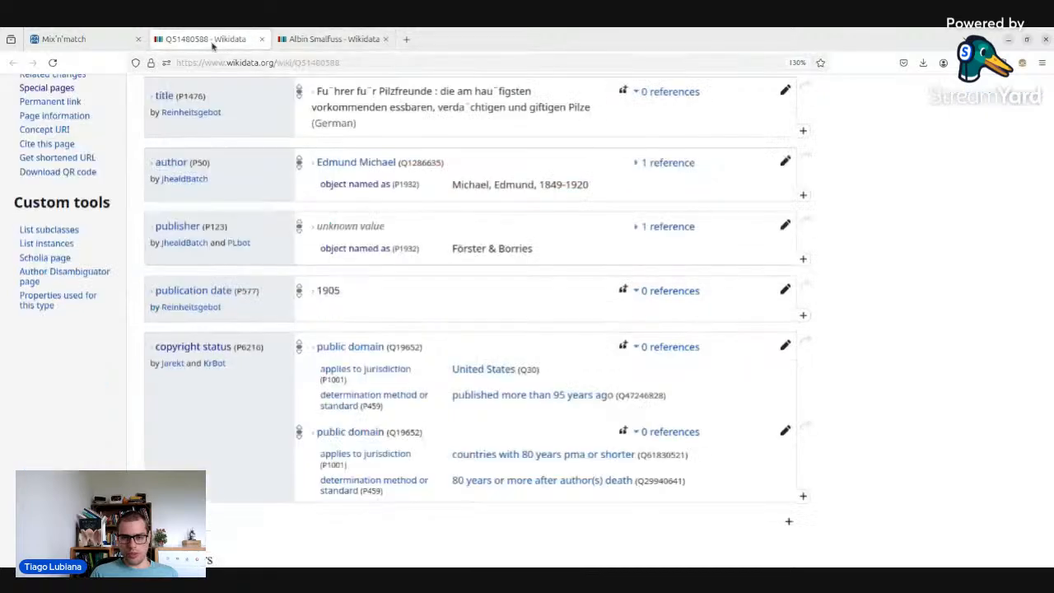
scroll(672, 255, "up", 1)
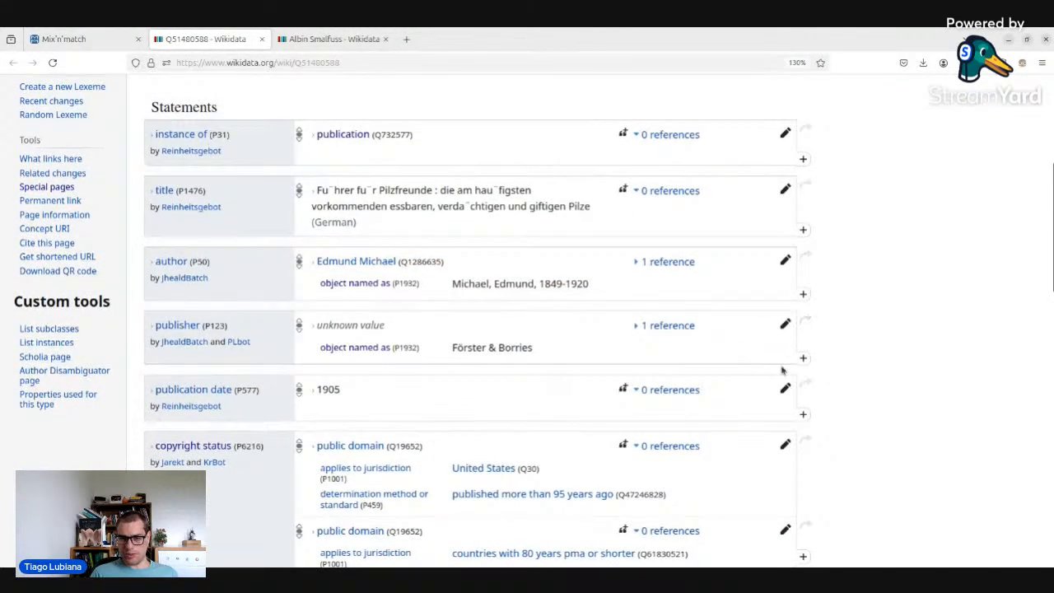
left_click(800, 294)
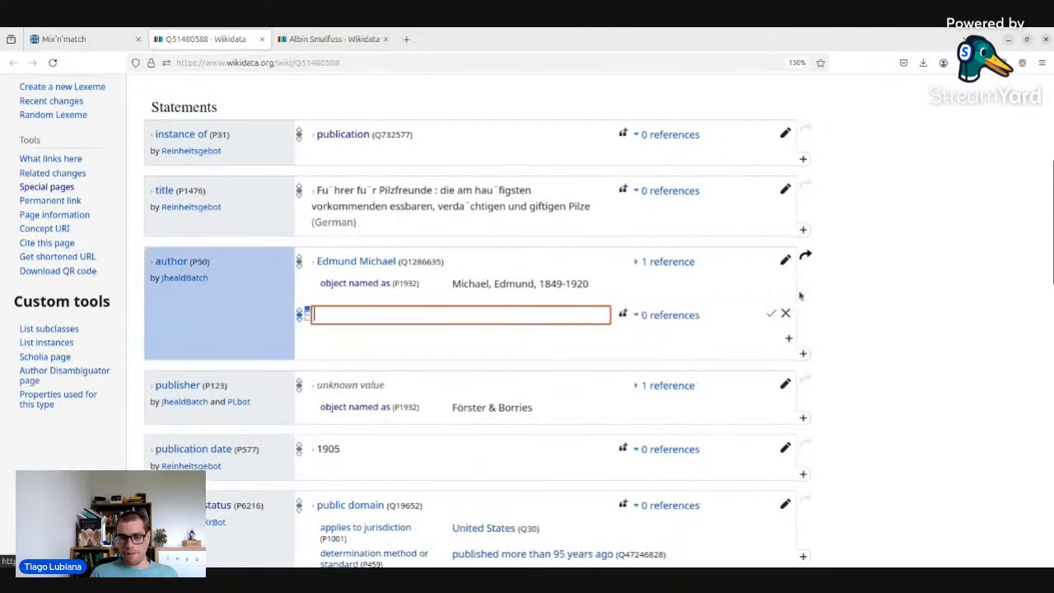
type("Q13927156")
key("Return")
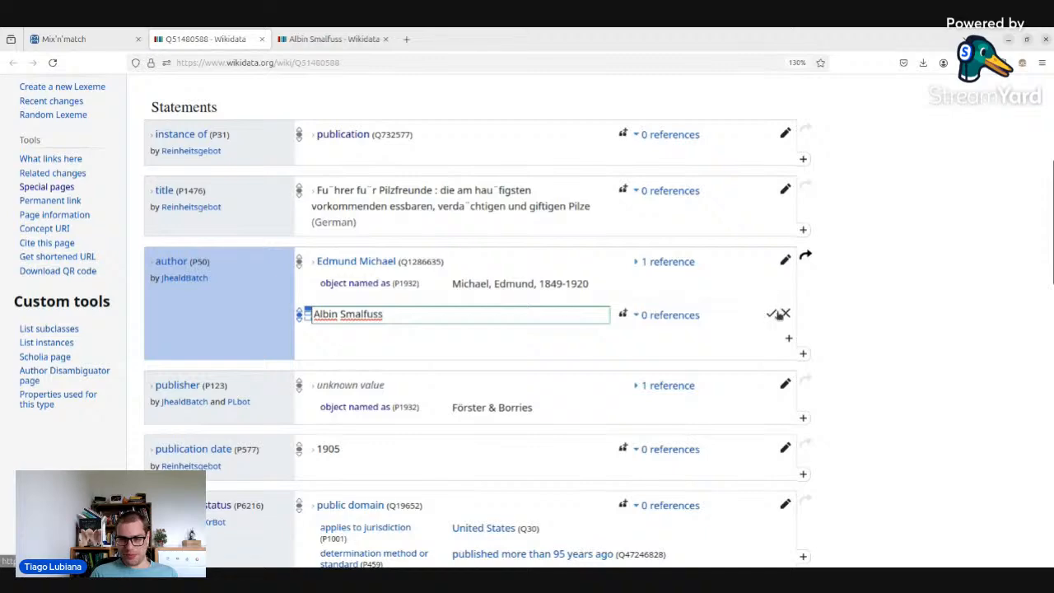
- Review the publication's statements, open the Albin Smalfuss author item and look up "Albin Smalfuss" in the Wikidata search
scroll(403, 325, "down", 10)
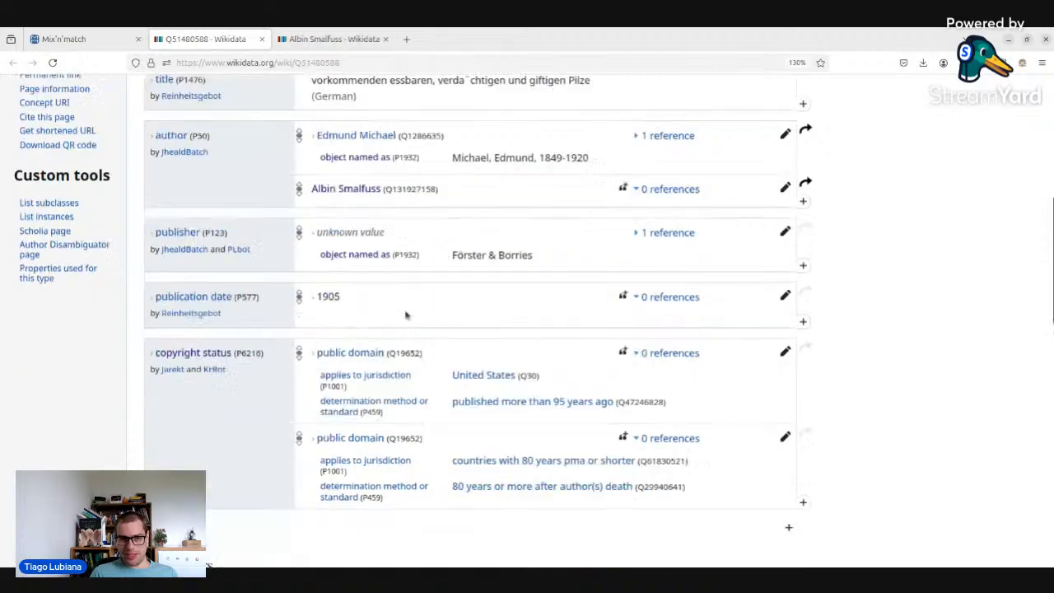
scroll(375, 272, "up", 1)
scroll(375, 272, "up", 10)
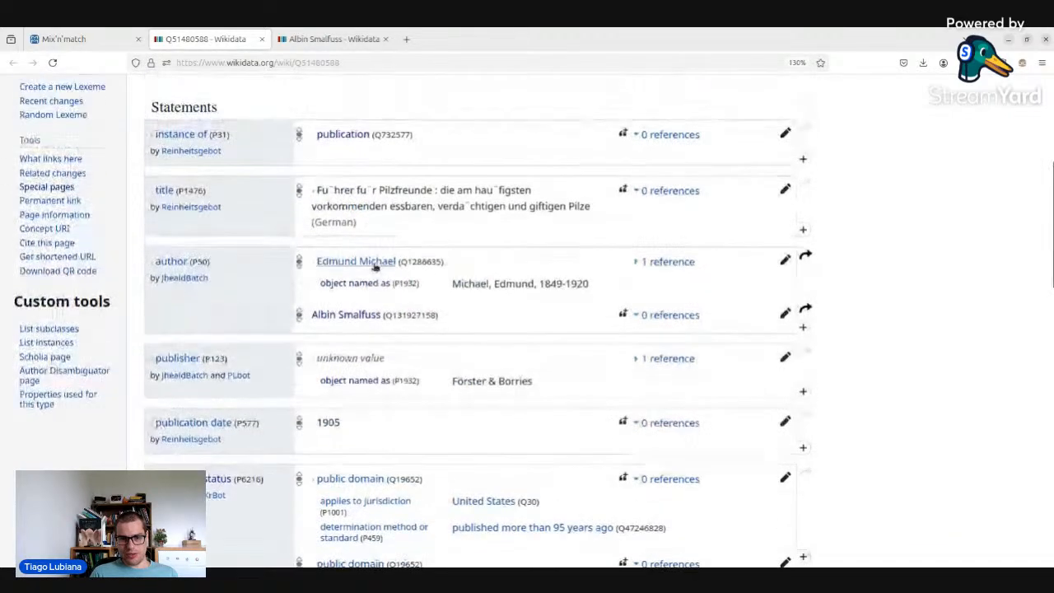
scroll(375, 271, "down", 8)
scroll(380, 366, "up", 6)
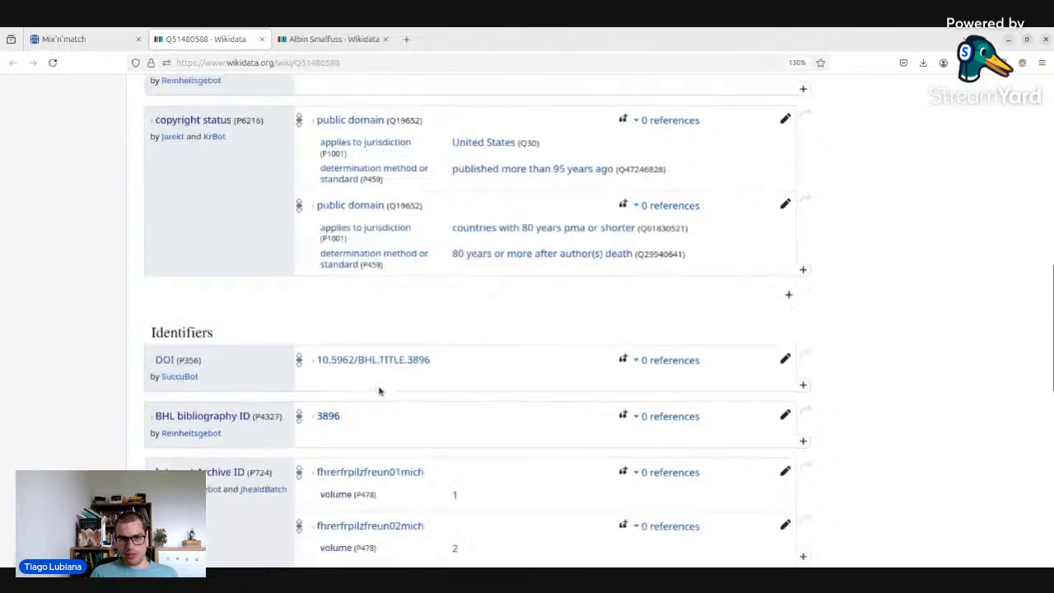
left_click(345, 217)
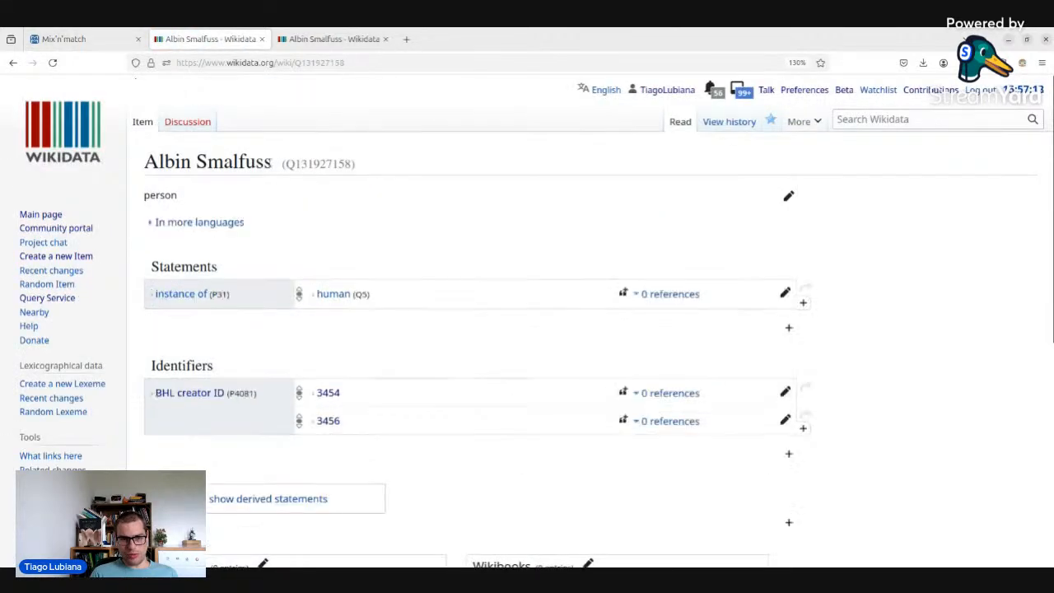
left_click_drag(275, 161, 147, 161)
left_click(839, 118)
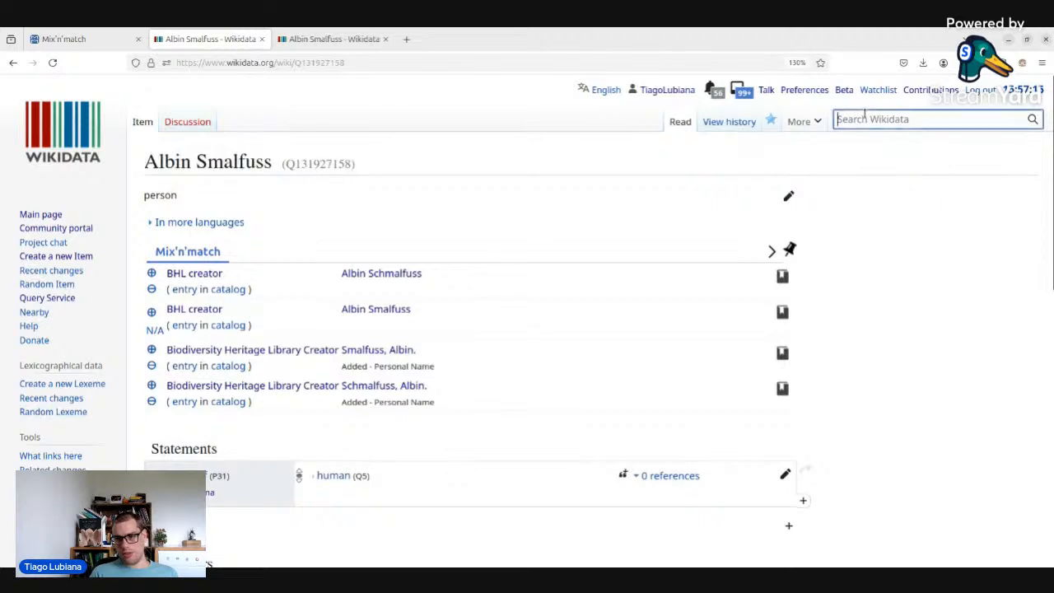
type("Albin Smalfuss")
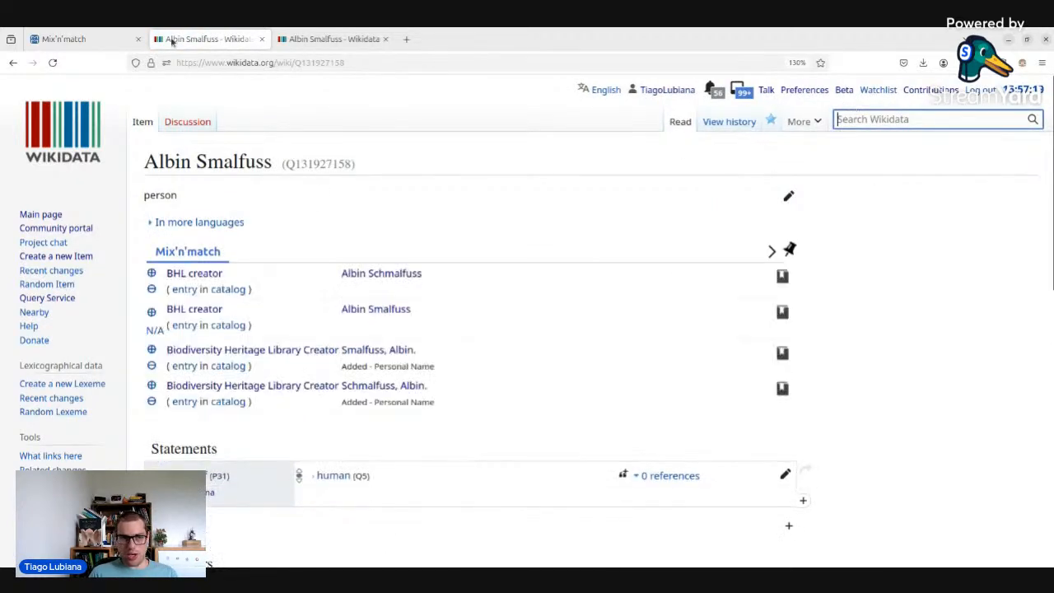
- Check the Mix'n'match candidates for "Schmalfuss, Albin.", then open item Q2639623 and review its statements and identifiers
left_click(116, 39)
left_click(821, 393)
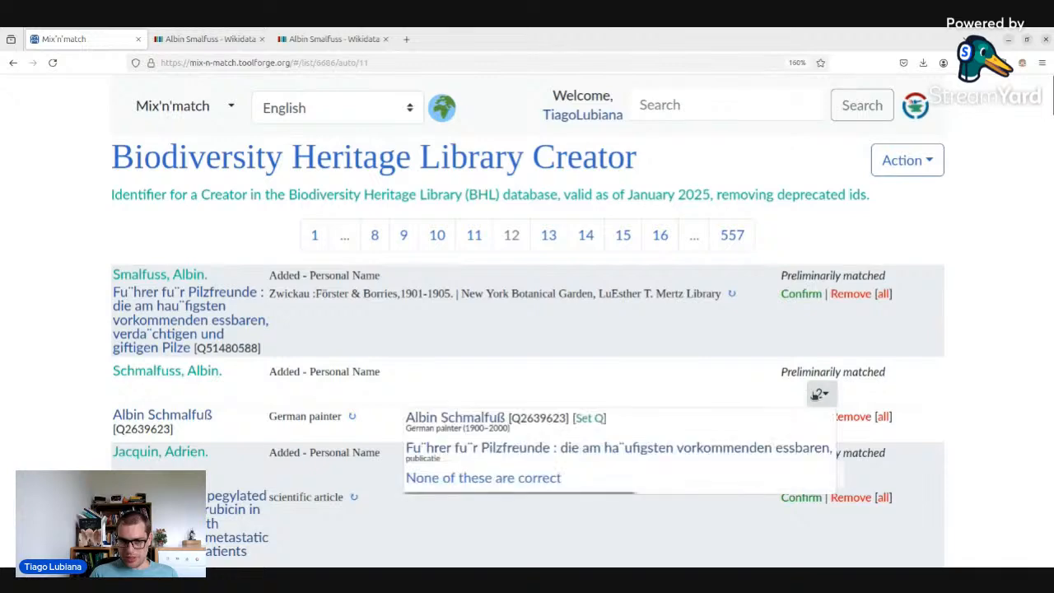
middle_click(162, 416)
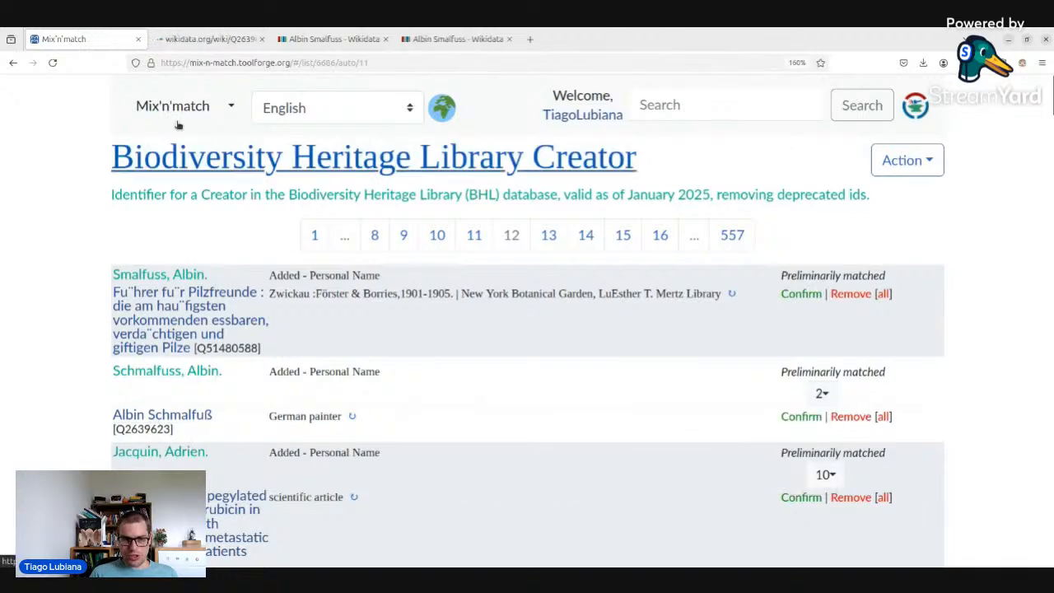
left_click(200, 41)
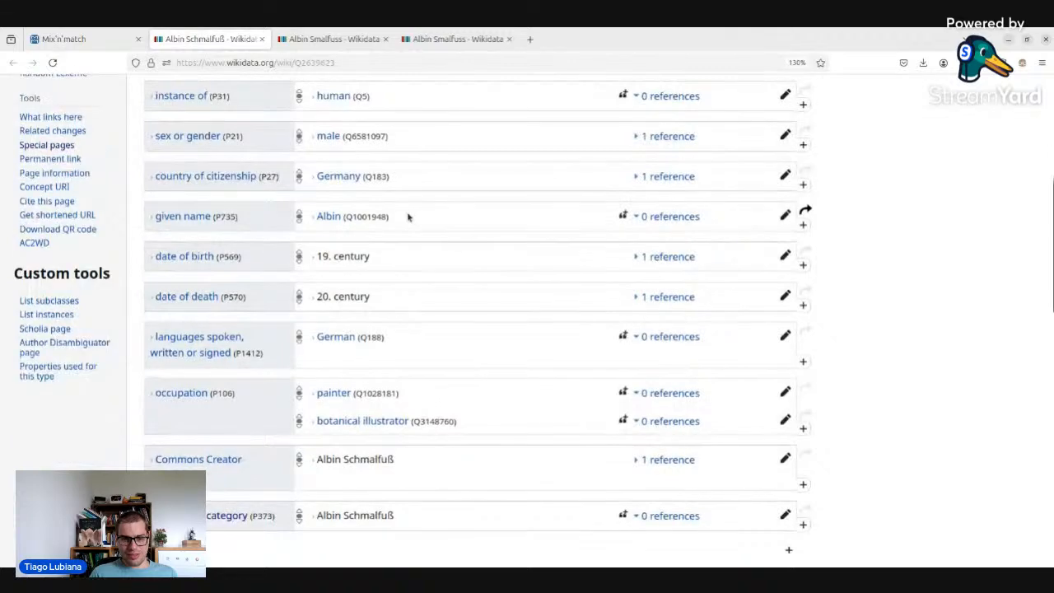
scroll(407, 272, "down", 5)
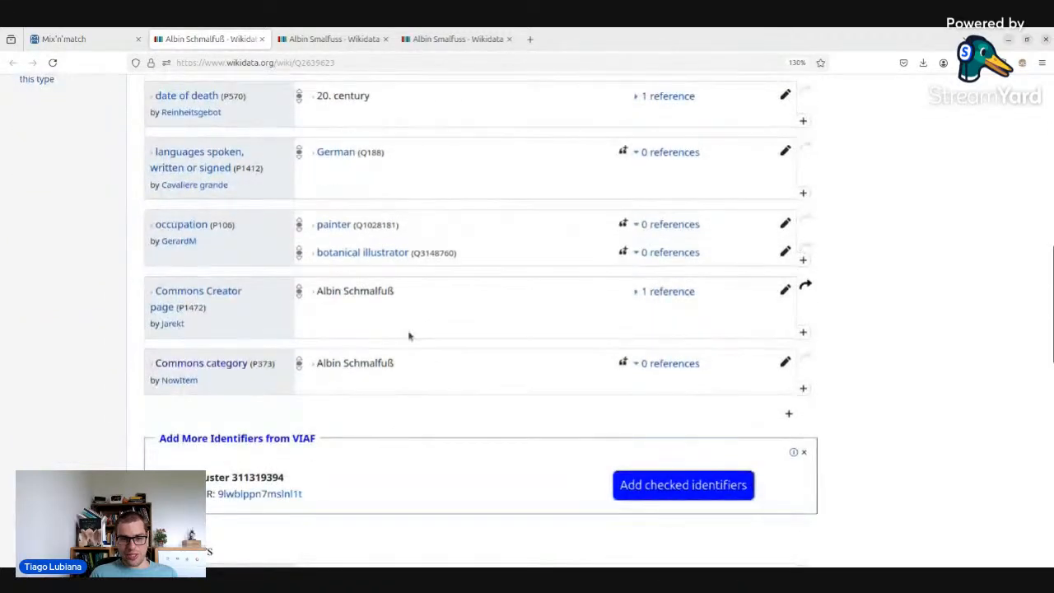
scroll(409, 335, "down", 2)
scroll(290, 288, "down", 2)
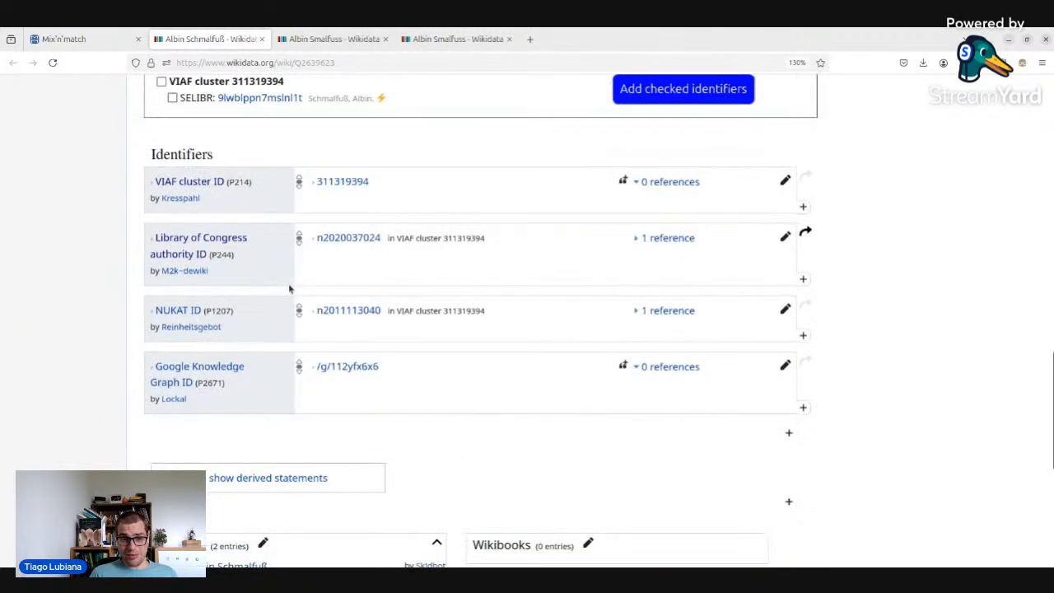
scroll(285, 302, "up", 10)
scroll(288, 230, "up", 3)
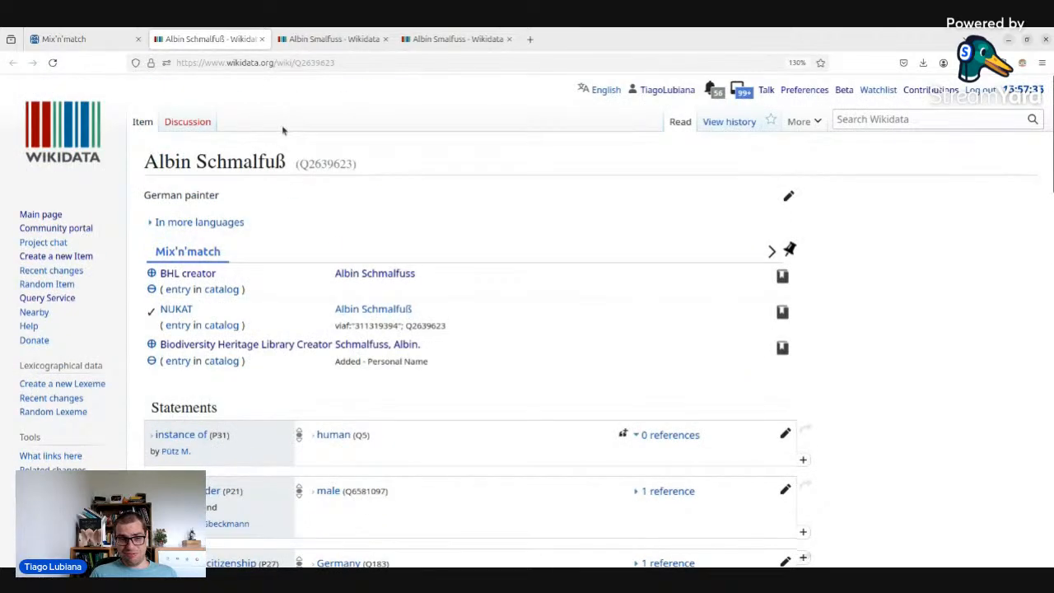
- Merge the Albin Smalfuss item with the older Albin Schmalfuß item, Q2639623
left_click_drag(425, 45, 334, 44)
mouse_move(794, 123)
left_click(804, 150)
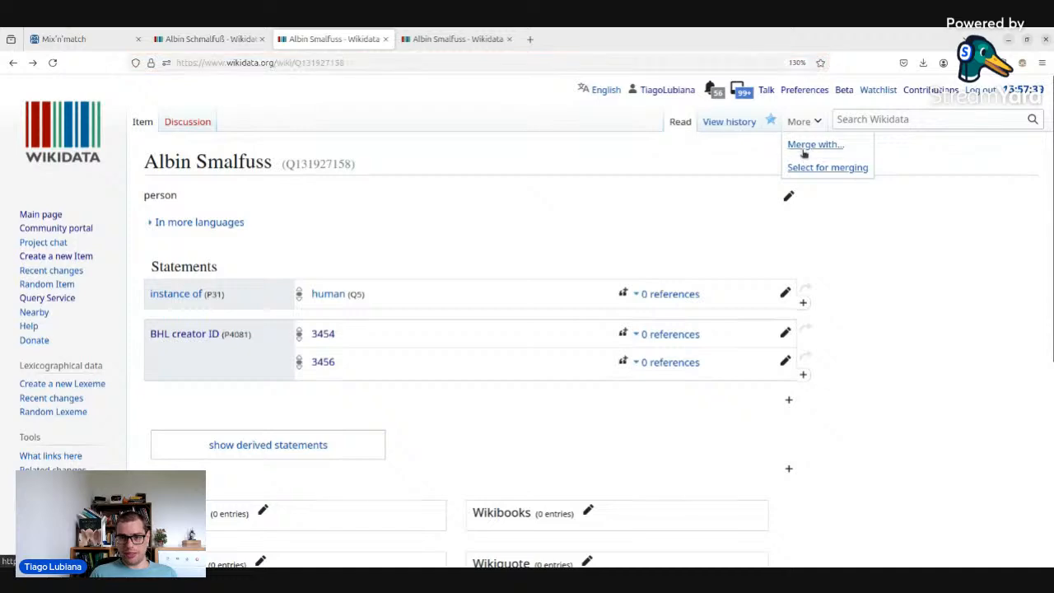
left_click(807, 141)
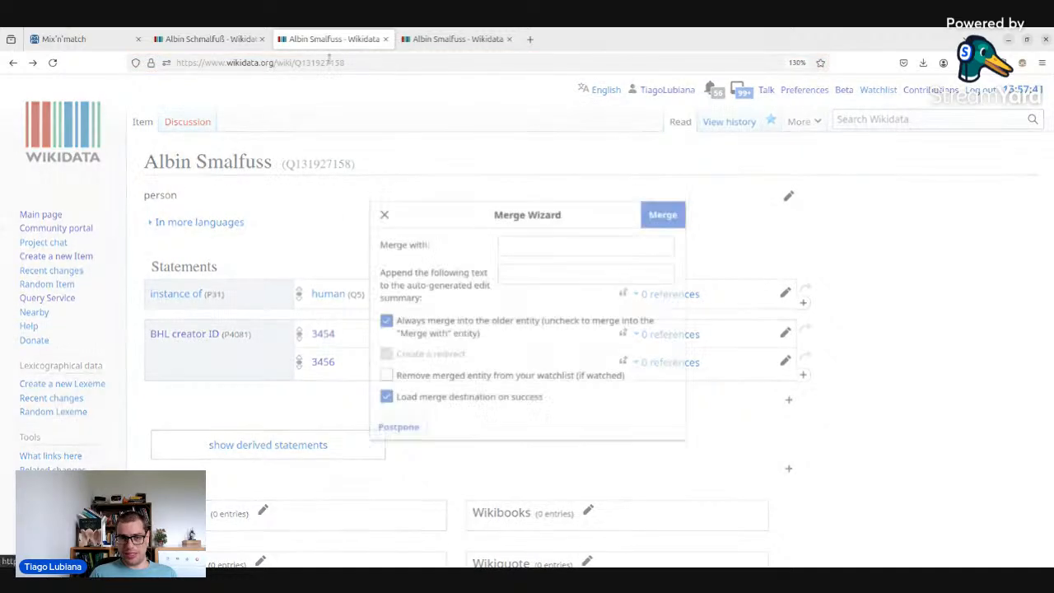
left_click(212, 38)
left_click(246, 63)
double_click(308, 62)
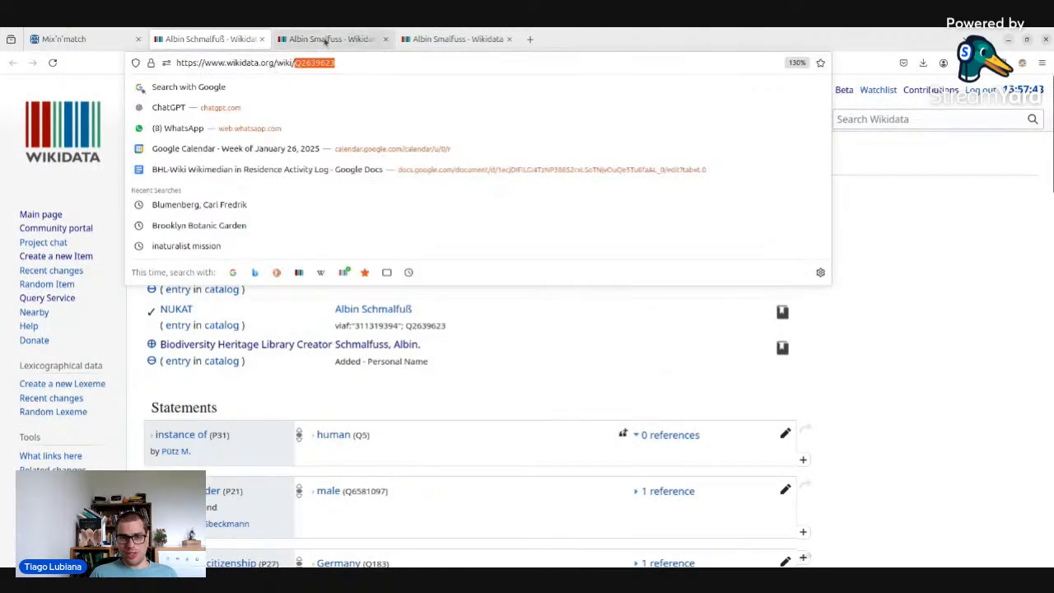
left_click(327, 39)
type("Q2639623")
left_click(687, 202)
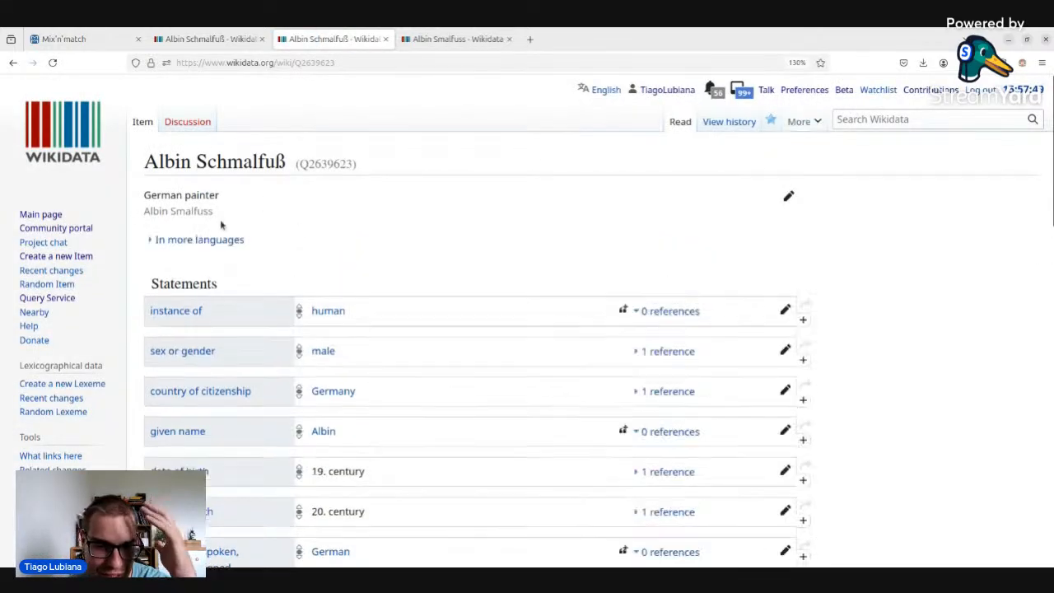
- Review the statements, BHL creator IDs and Wikipedia links on the merged Albin Schmalfuß item
scroll(354, 221, "down", 3)
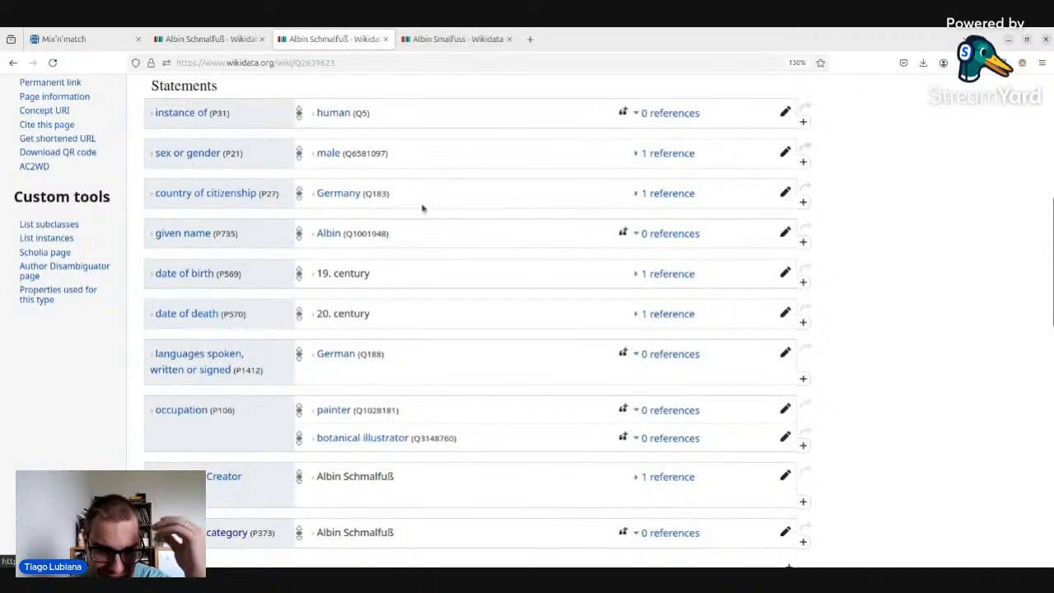
scroll(494, 247, "down", 2)
scroll(563, 280, "down", 3)
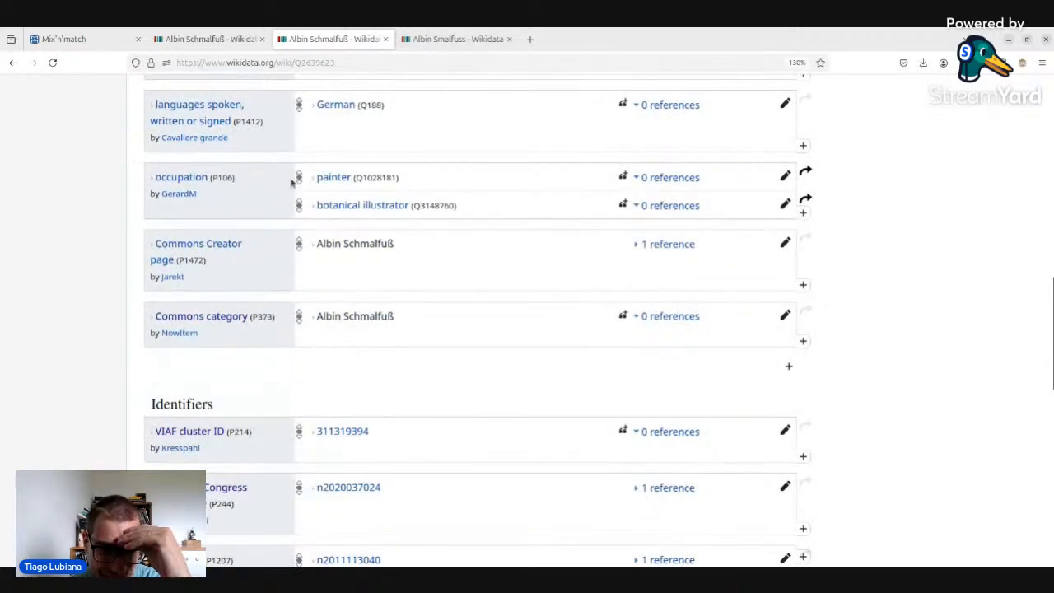
scroll(437, 245, "down", 5)
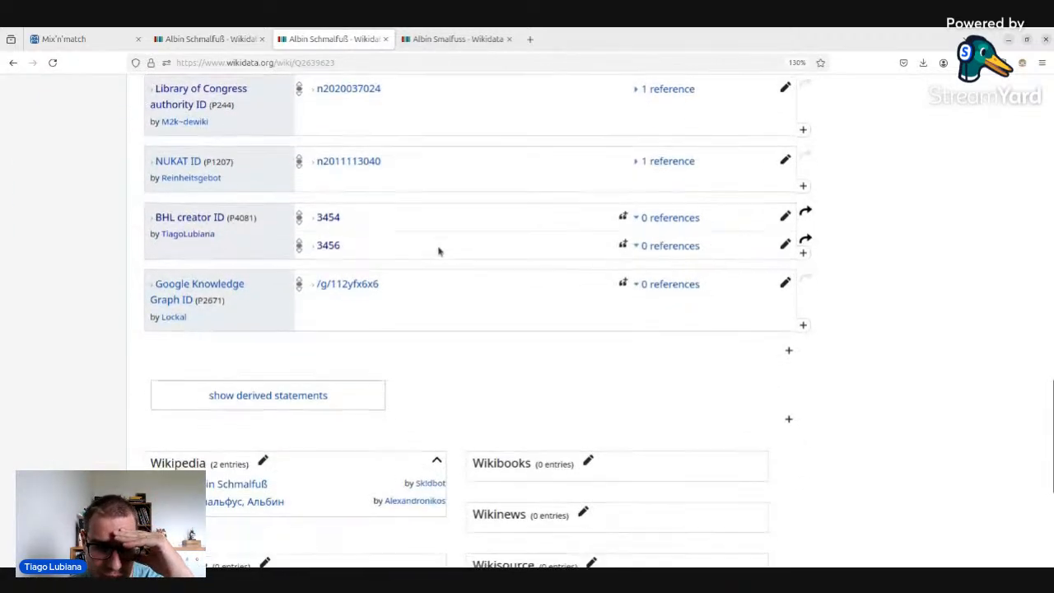
scroll(439, 251, "down", 2)
- Read the German Wikipedia article on Albin Schmalfuß, view its mushroom illustration, and close all pages except Mix'n'match
left_click(245, 388)
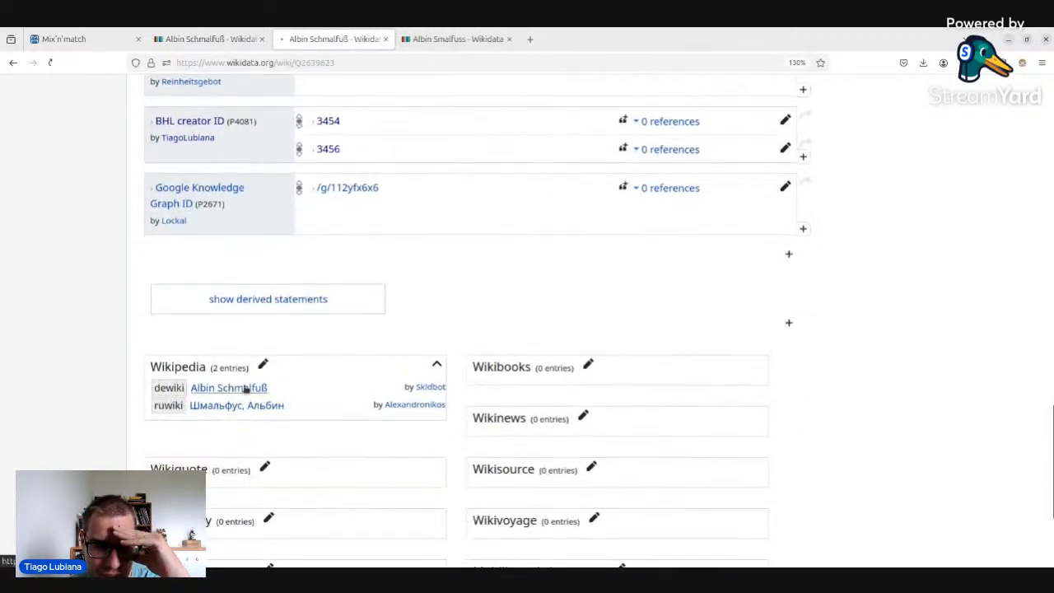
left_click(262, 39)
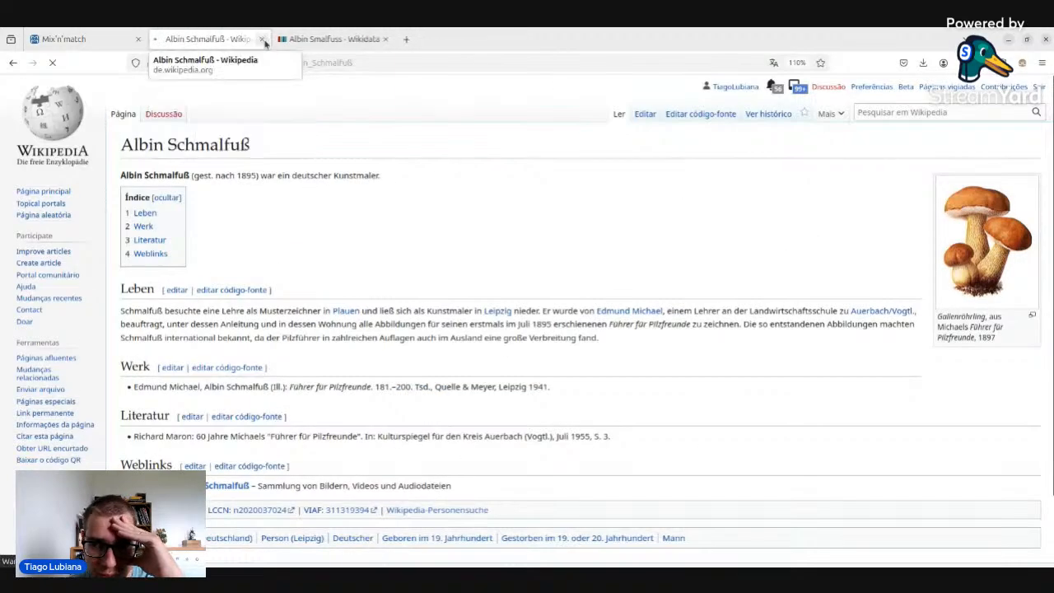
left_click(991, 270)
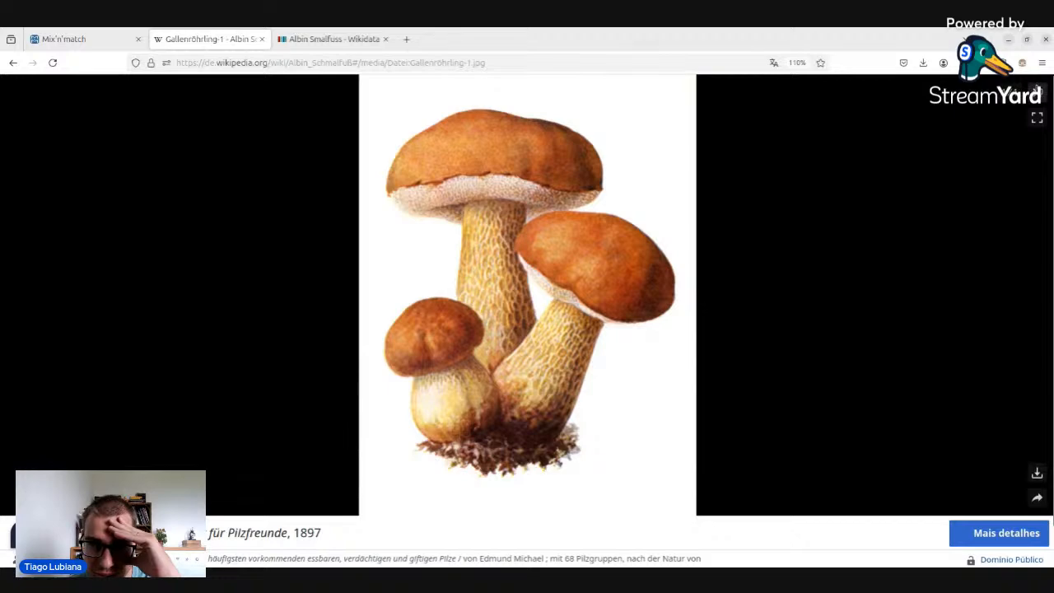
left_click(1036, 92)
scroll(425, 236, "down", 1)
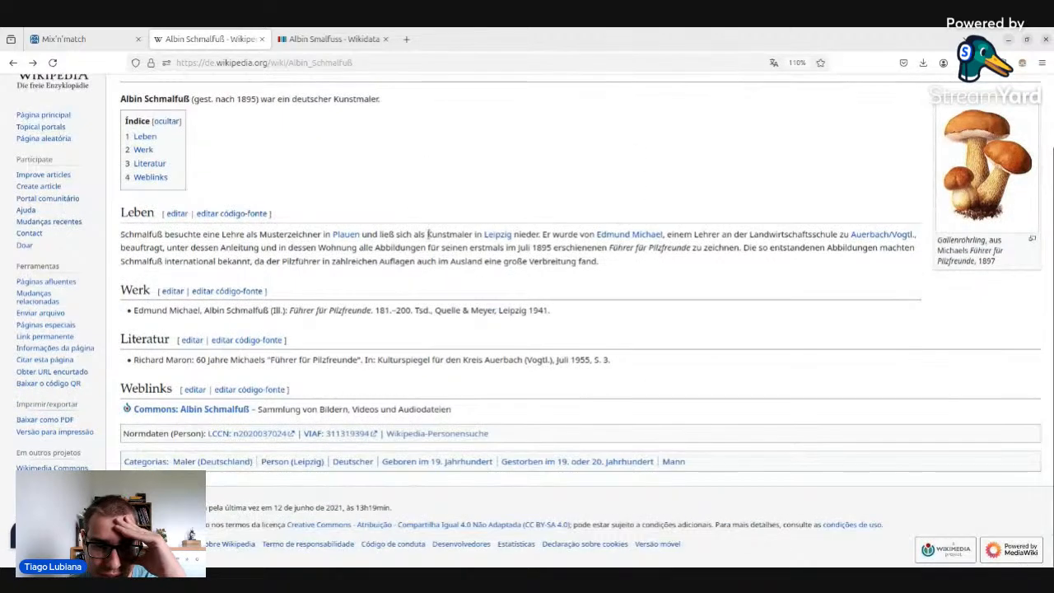
scroll(427, 233, "up", 2)
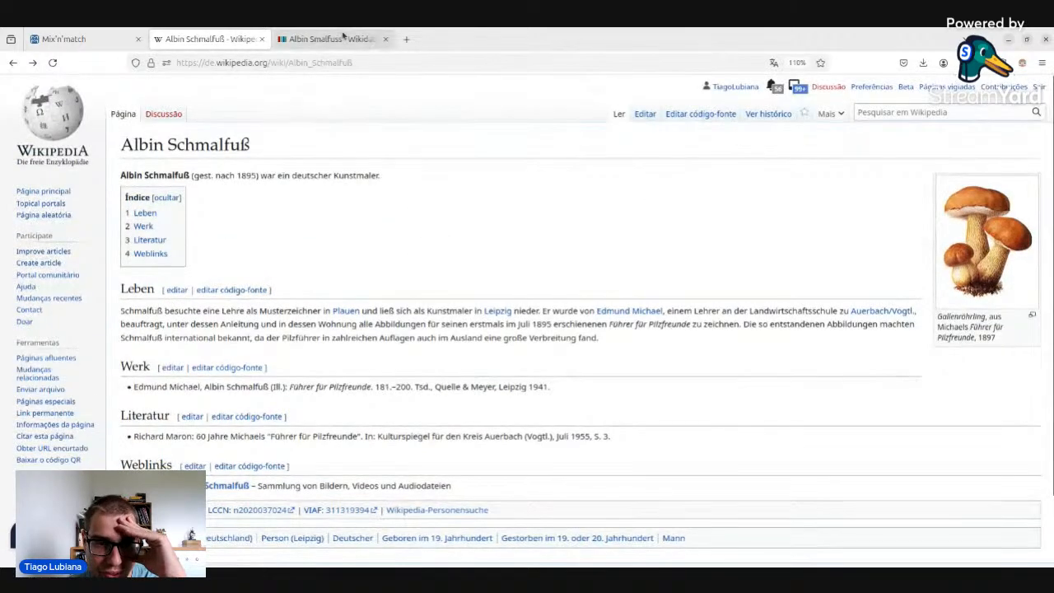
left_click(261, 39)
left_click(262, 39)
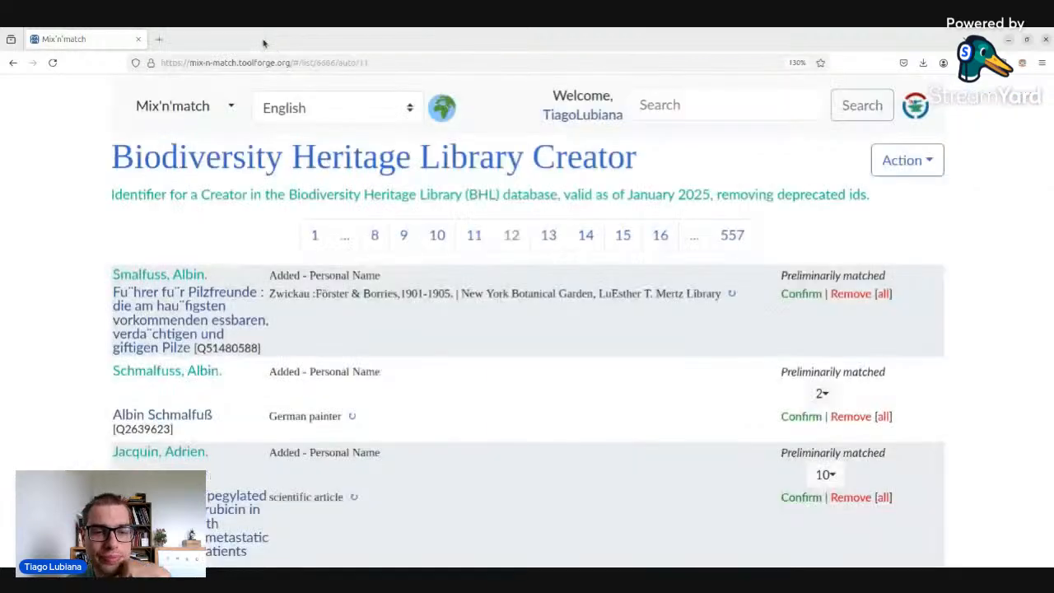
- Check the list of candidate matches for the creator "Hiley, W. E." in Mix'n'match and close it
scroll(465, 290, "down", 3)
scroll(465, 289, "down", 3)
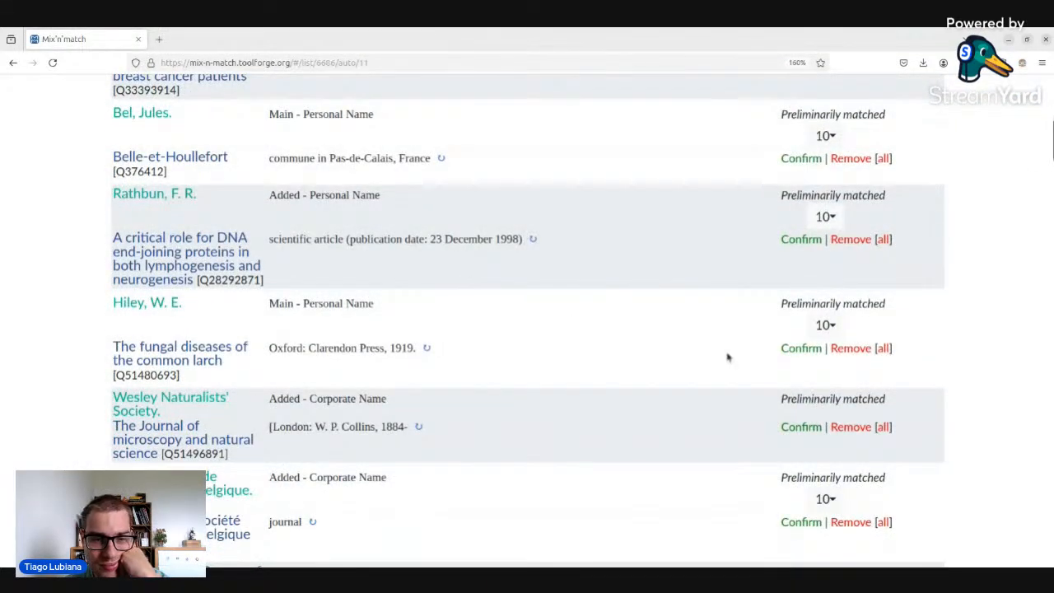
left_click(828, 326)
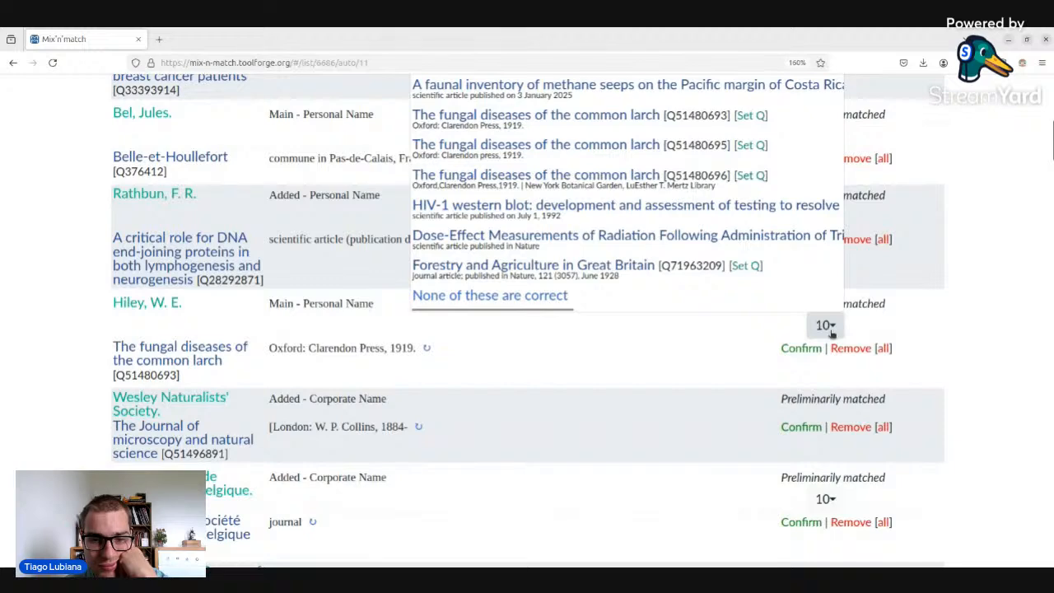
left_click(689, 332)
- Match "Société royale de botanique de Belgique." to the candidate Royal Botanical Society of Belgium (Q13745043)
scroll(688, 331, "down", 4)
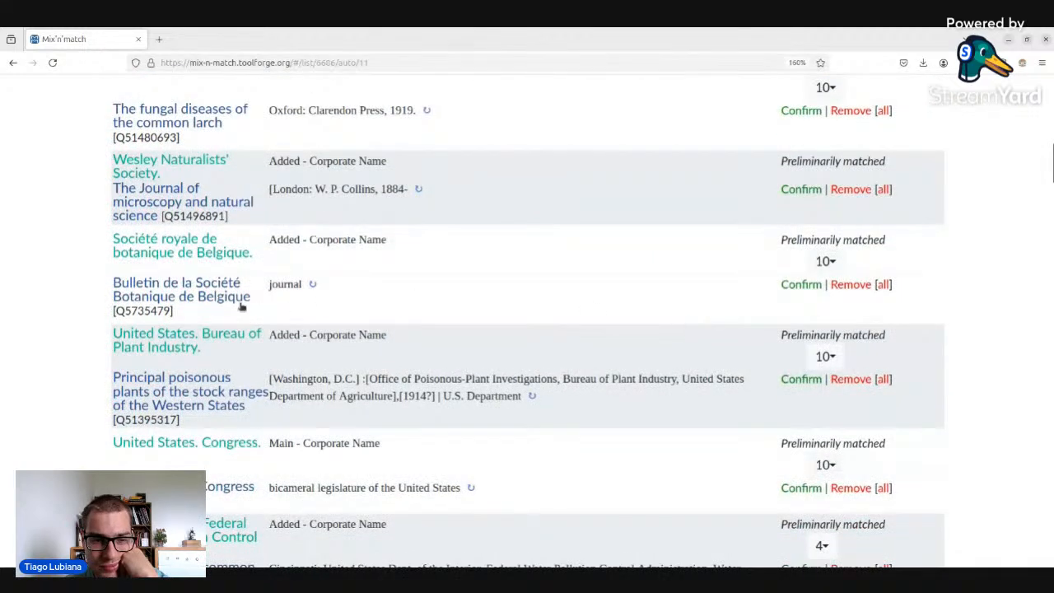
left_click(824, 262)
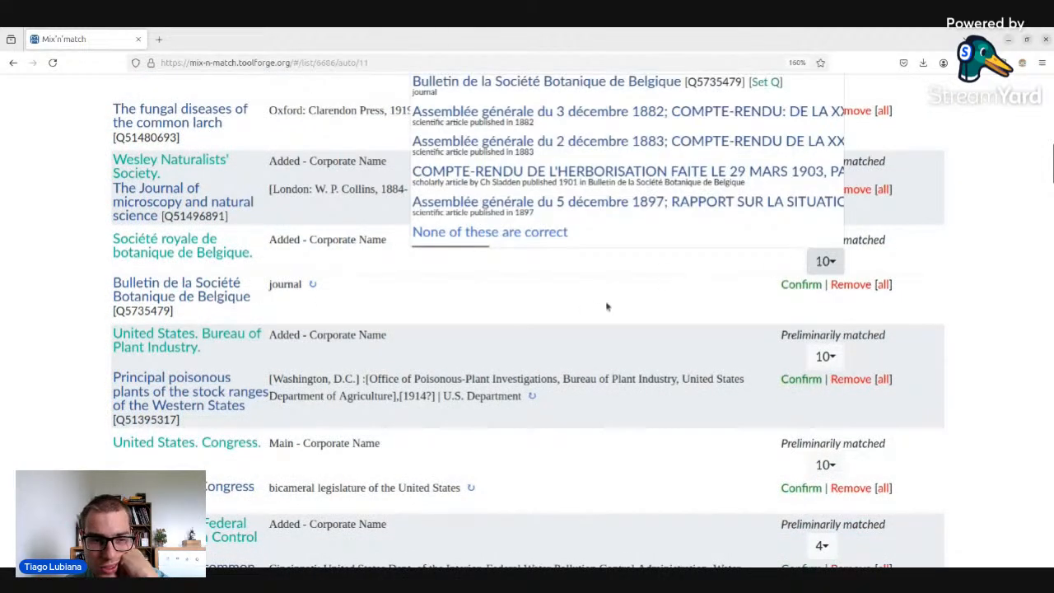
scroll(606, 306, "up", 4)
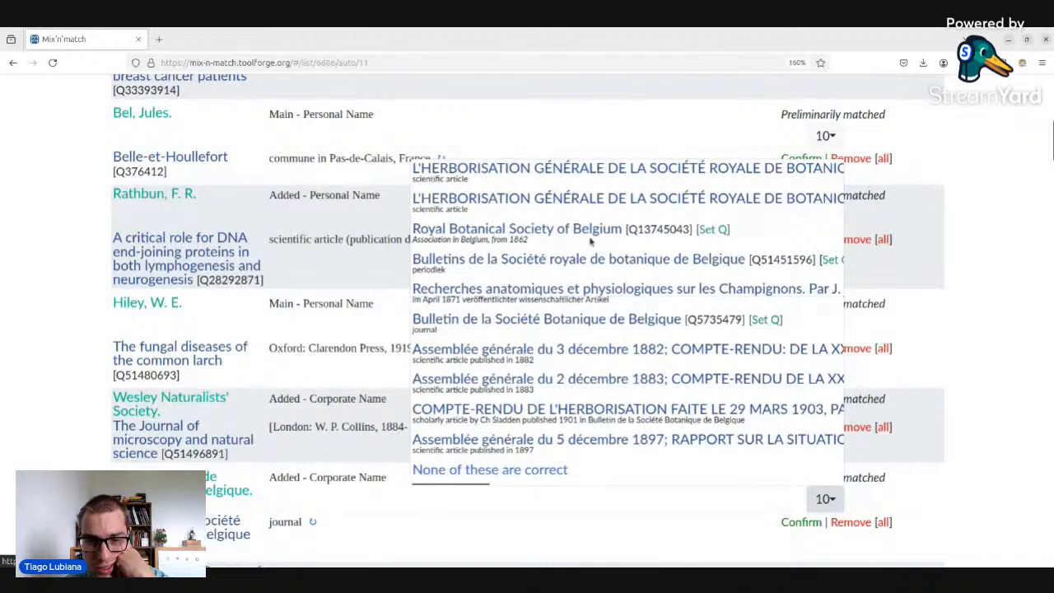
left_click(712, 230)
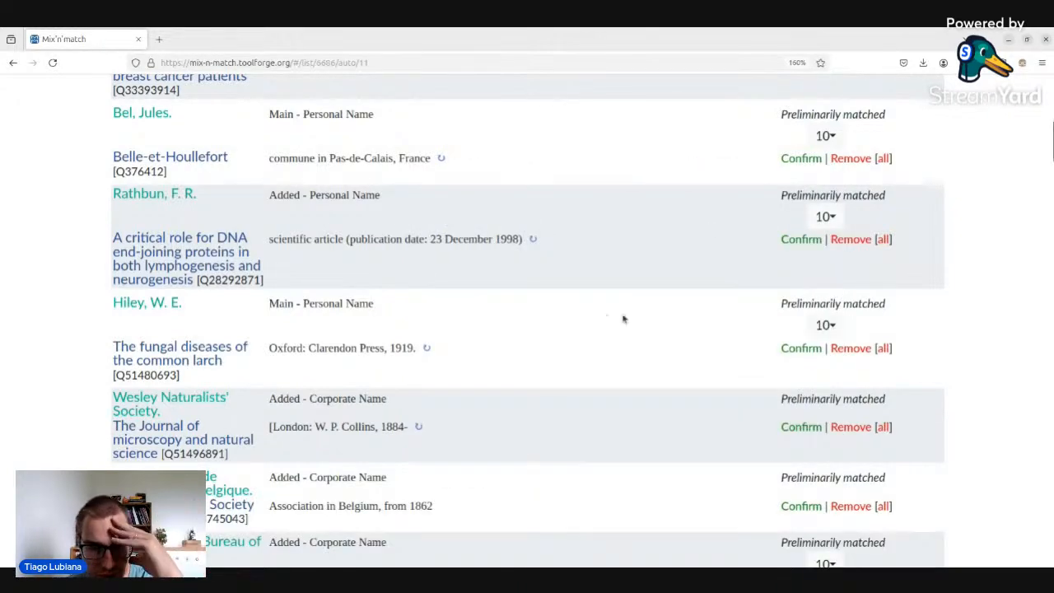
- Check the BHL page of the creator "United States. Congress." for its titles and author details, and close it
scroll(555, 326, "down", 3)
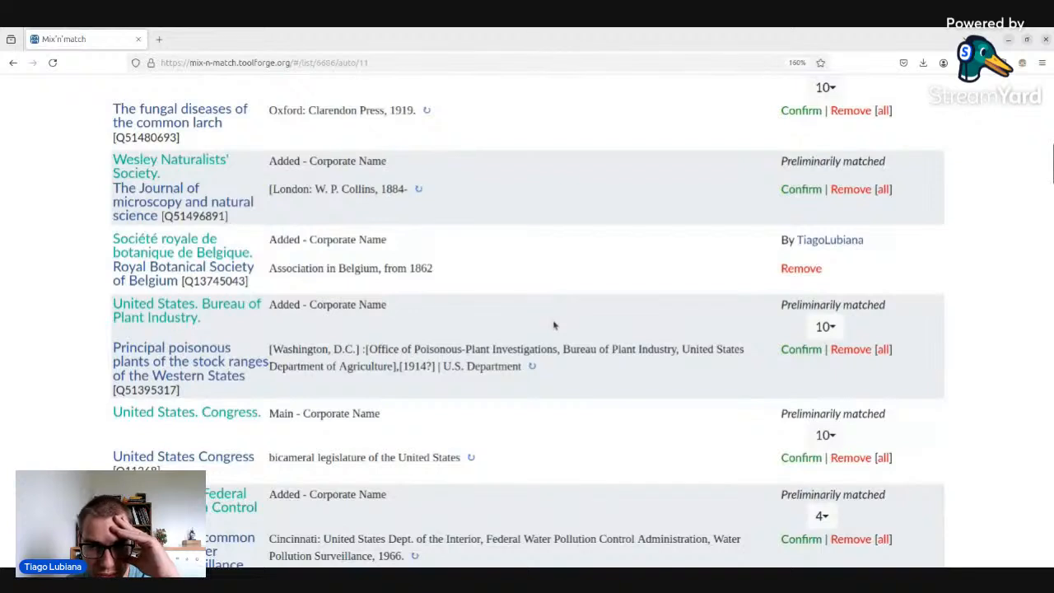
scroll(511, 325, "down", 2)
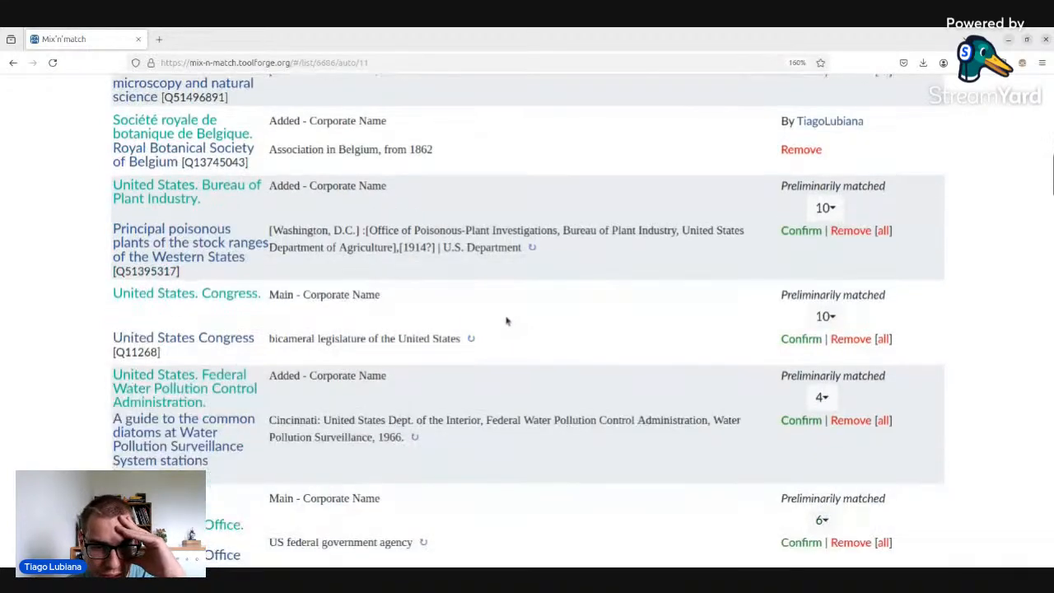
middle_click(195, 299)
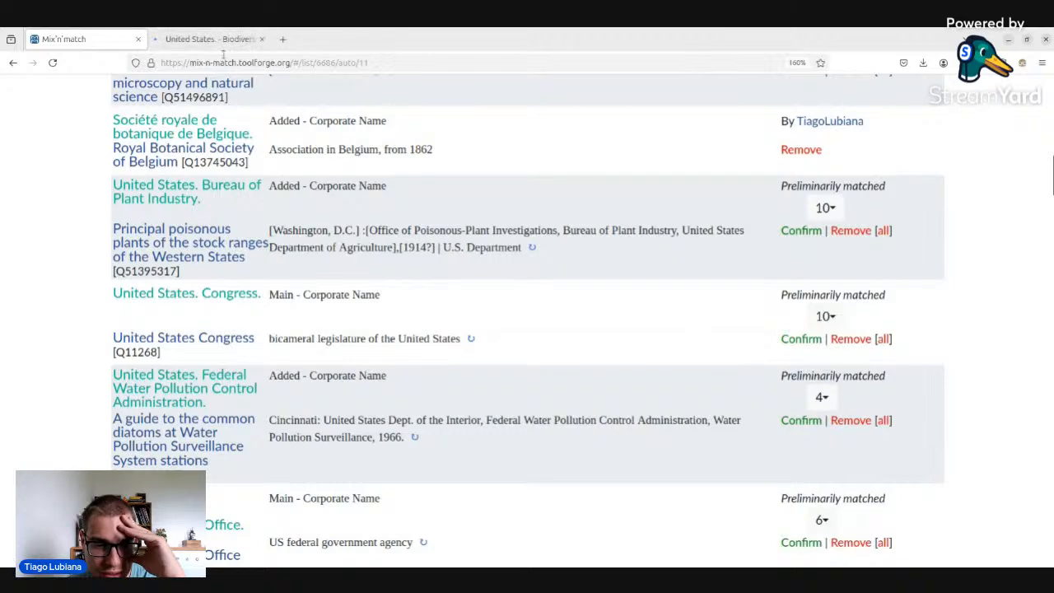
left_click(235, 40)
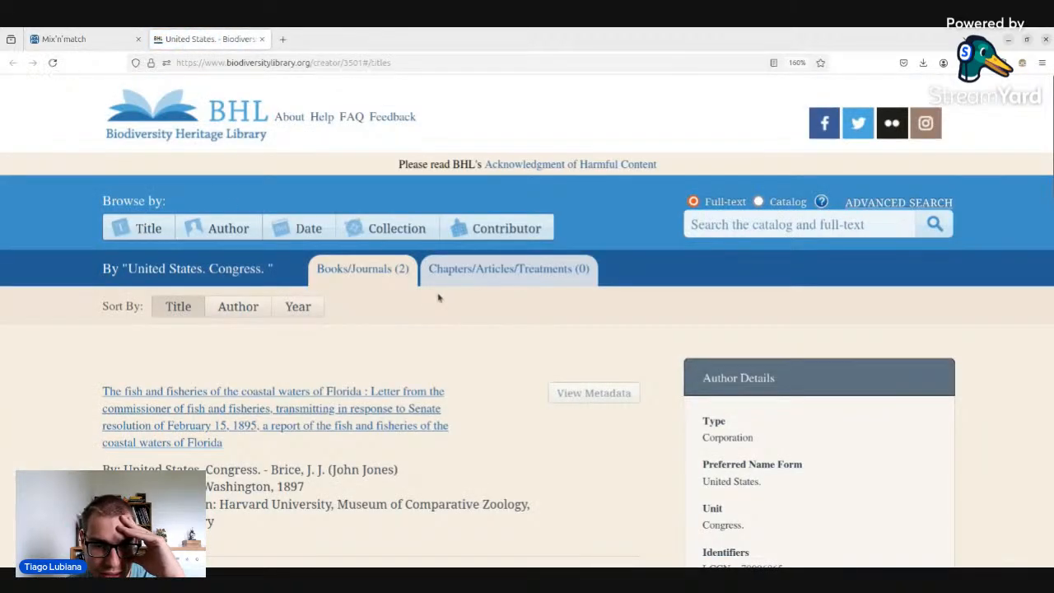
scroll(438, 297, "down", 4)
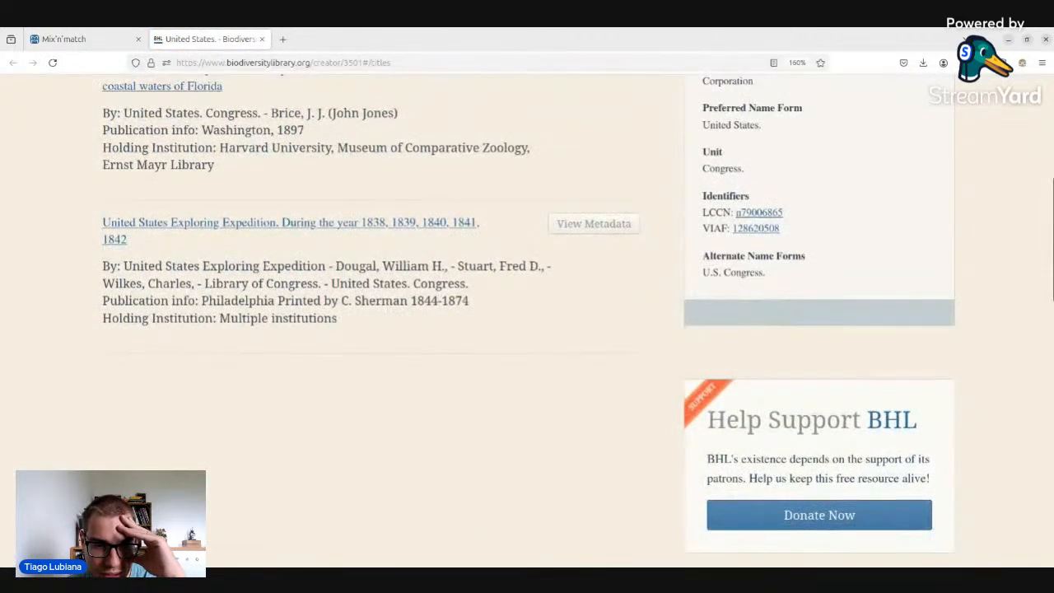
left_click(262, 38)
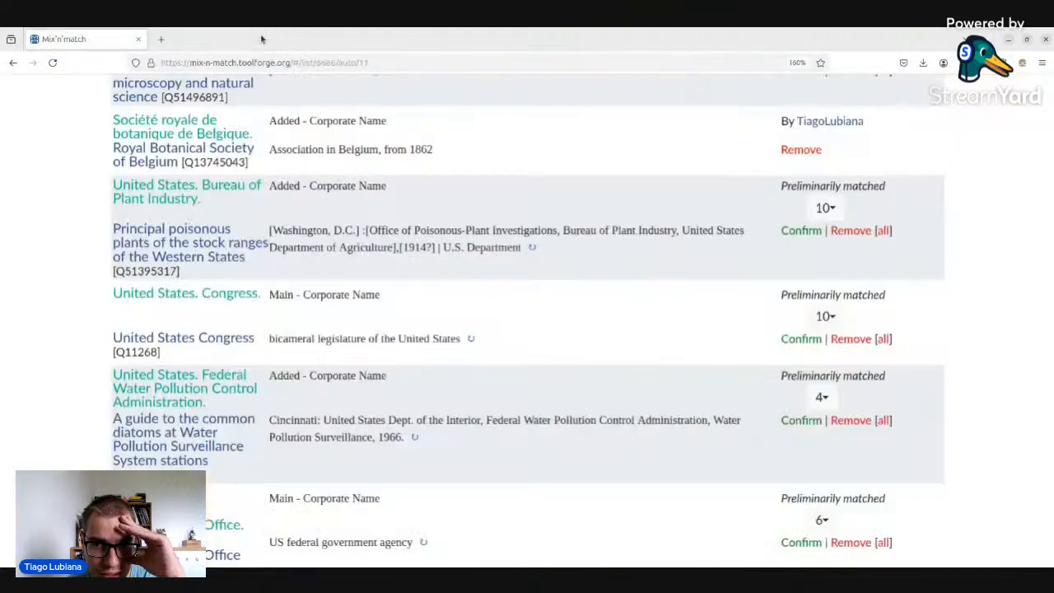
- Review the candidates for "United States. Congress." and confirm its match to United States Congress (Q11268)
left_click(825, 316)
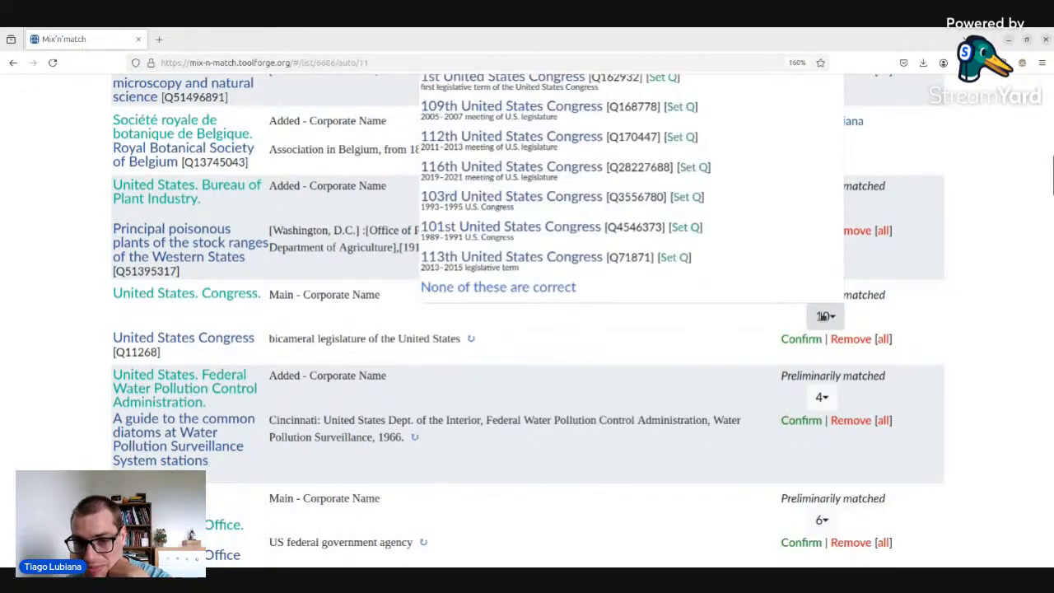
scroll(711, 338, "up", 2)
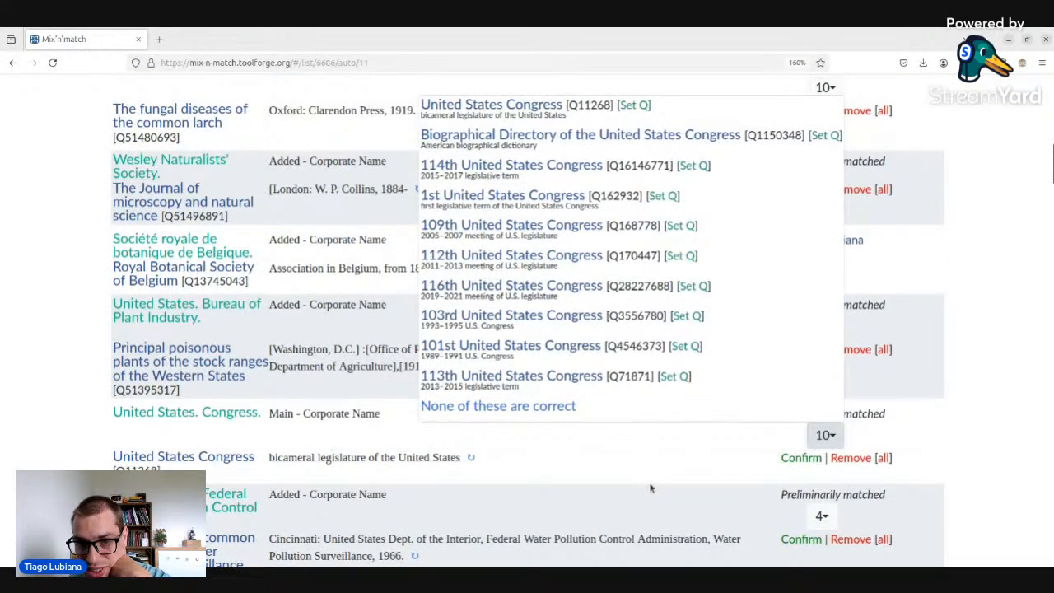
left_click(800, 459)
- Review the candidates for "United States. Government Accountability Office." and confirm its match to Government Accountability Office (Q749118)
scroll(527, 352, "down", 4)
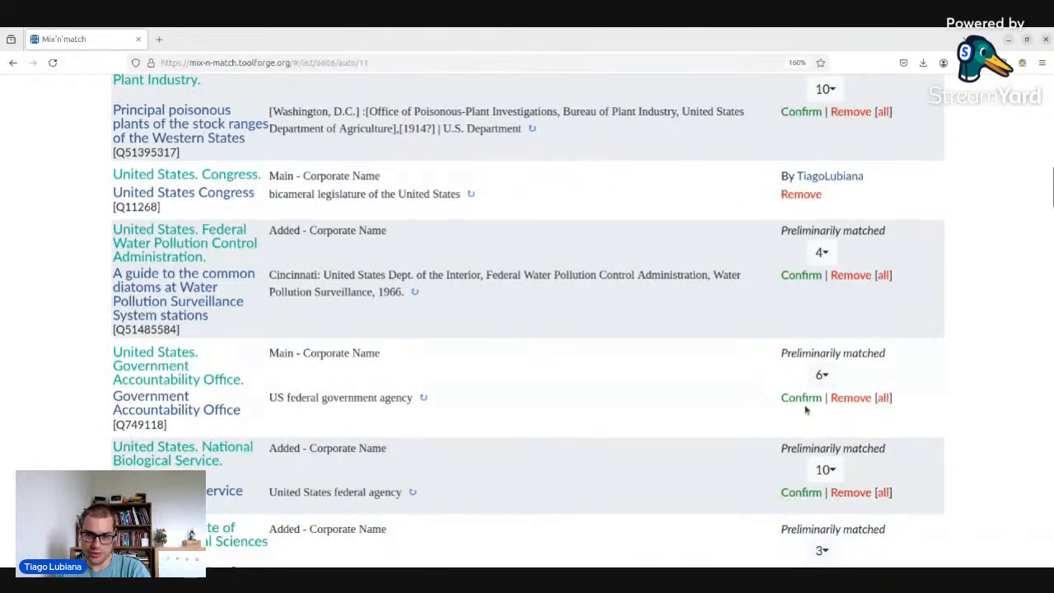
left_click(820, 374)
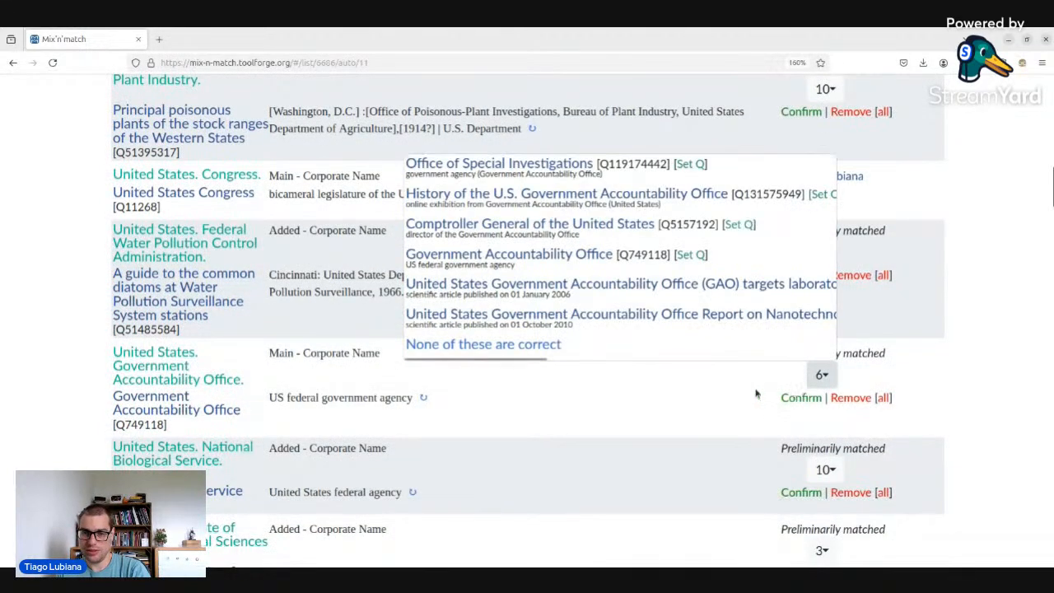
left_click(801, 398)
- Review the candidates for "National Institute of General Medical Sciences (U.S.)" and confirm its match to Q6973666
scroll(786, 393, "down", 3)
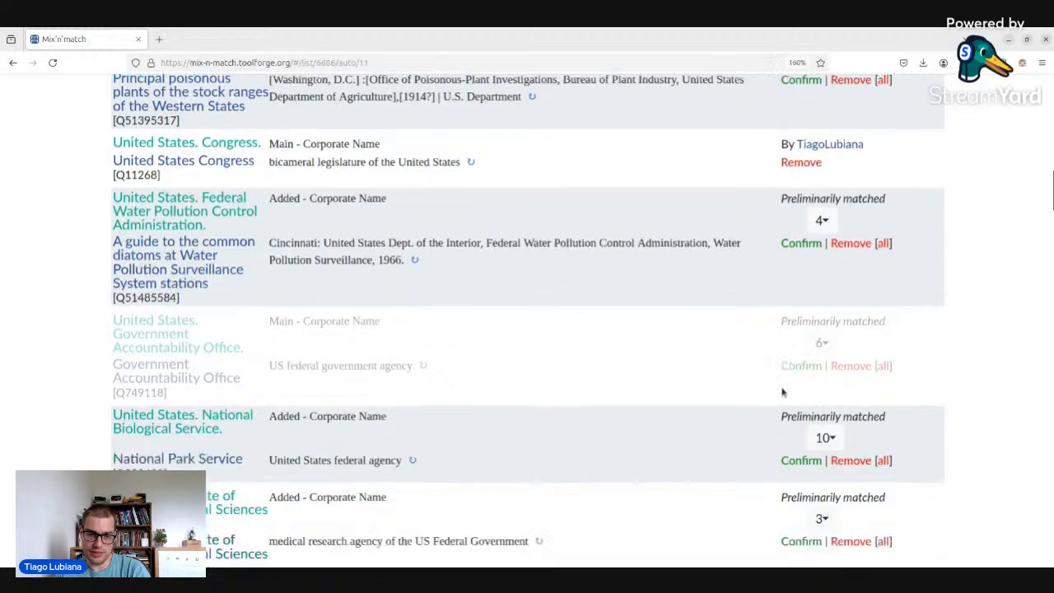
scroll(765, 404, "down", 3)
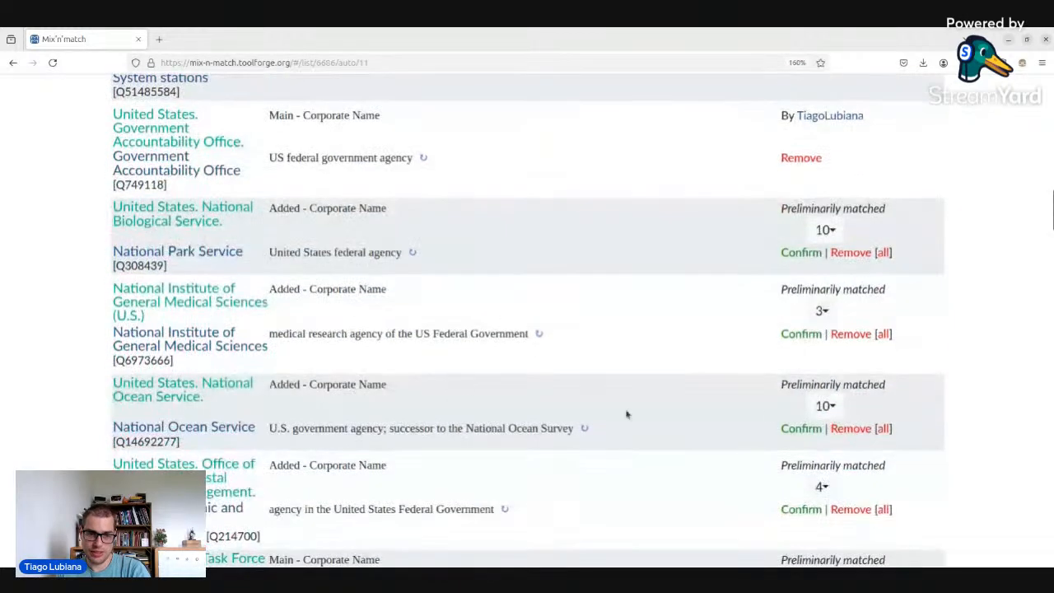
left_click(820, 311)
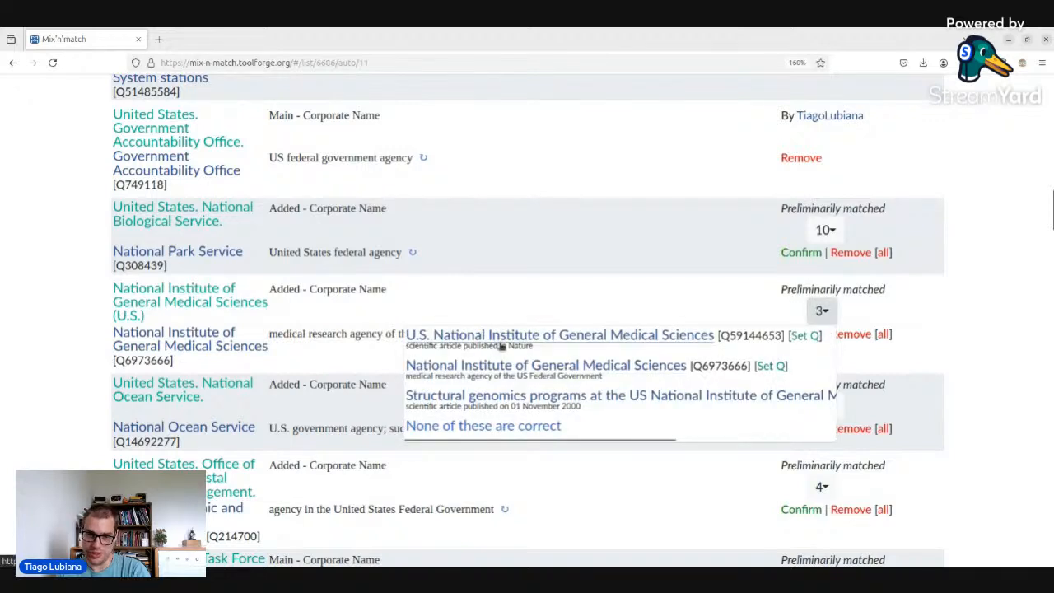
left_click(821, 312)
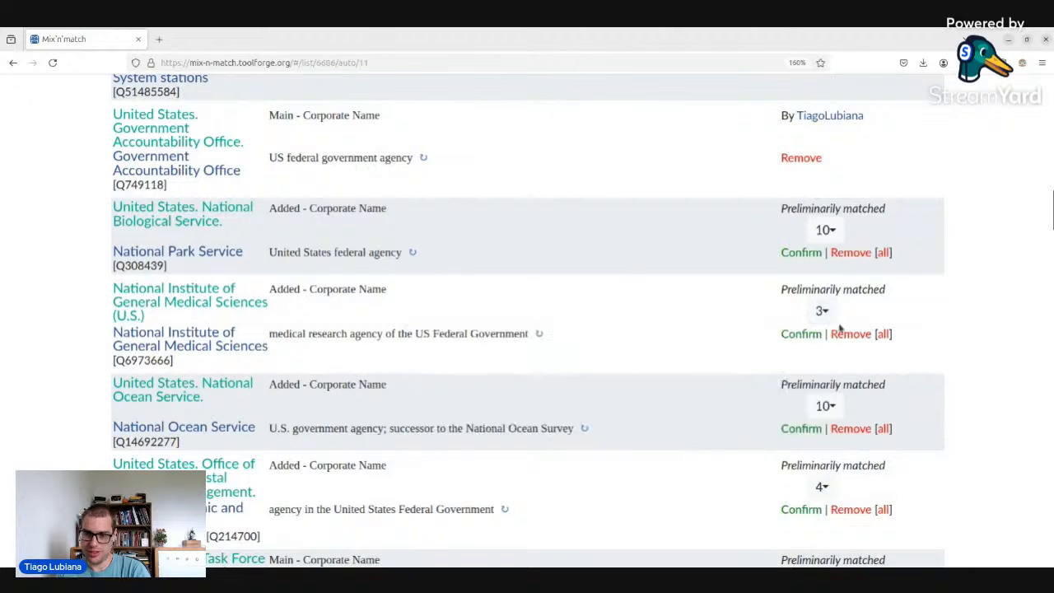
left_click(793, 338)
- Review the candidates for "United States. National Ocean Service." and confirm its match to National Ocean Service (Q14692277)
scroll(597, 339, "down", 5)
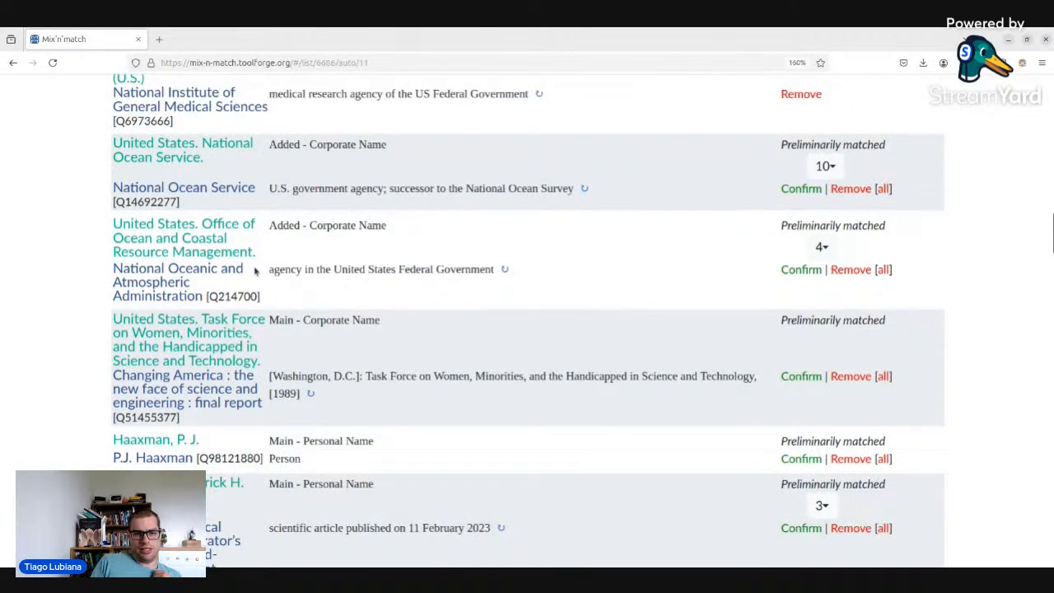
left_click(827, 166)
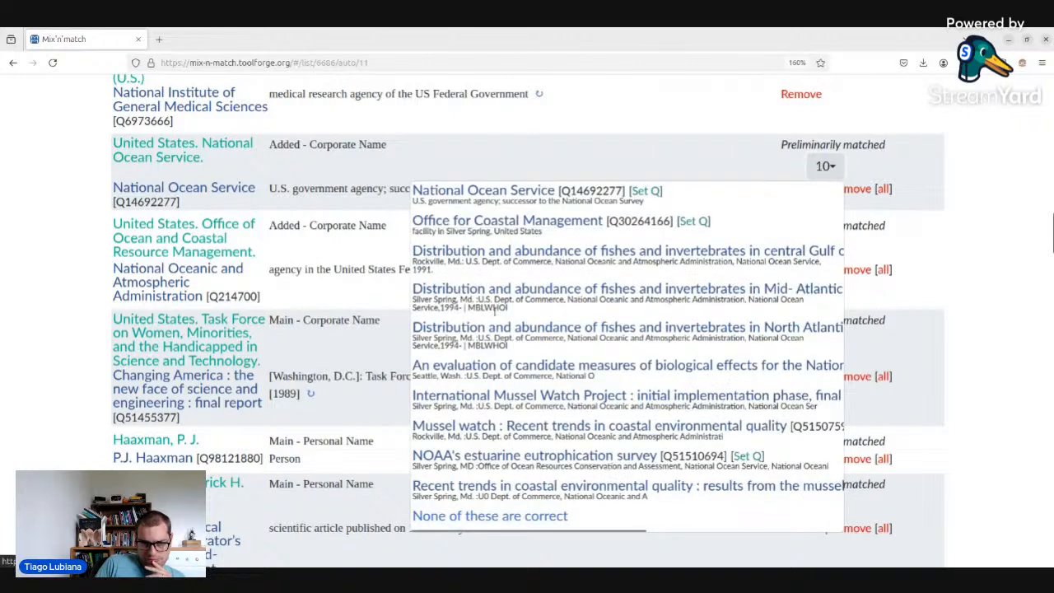
left_click(608, 143)
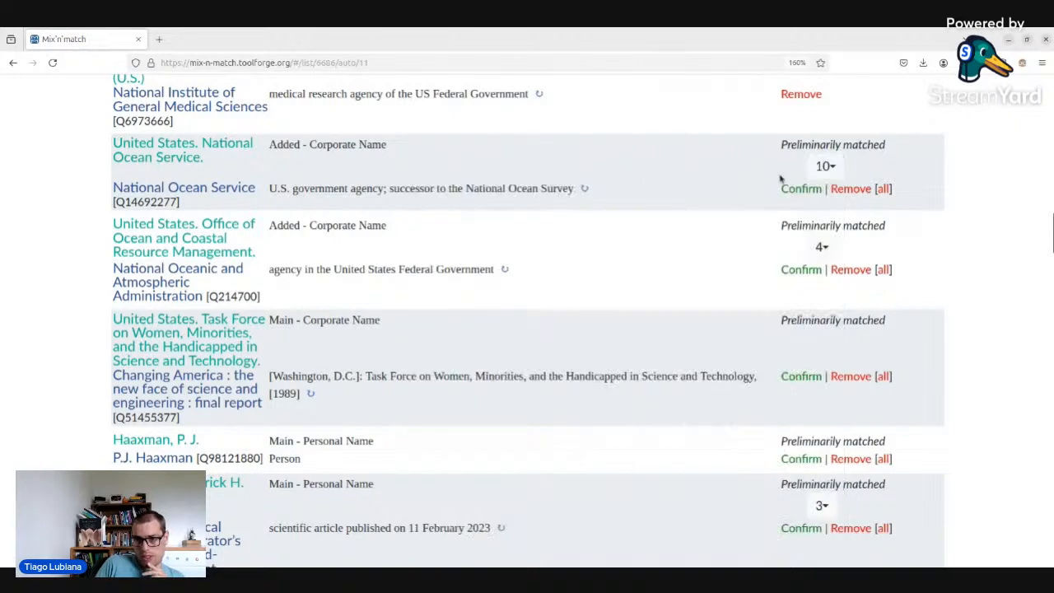
left_click(795, 189)
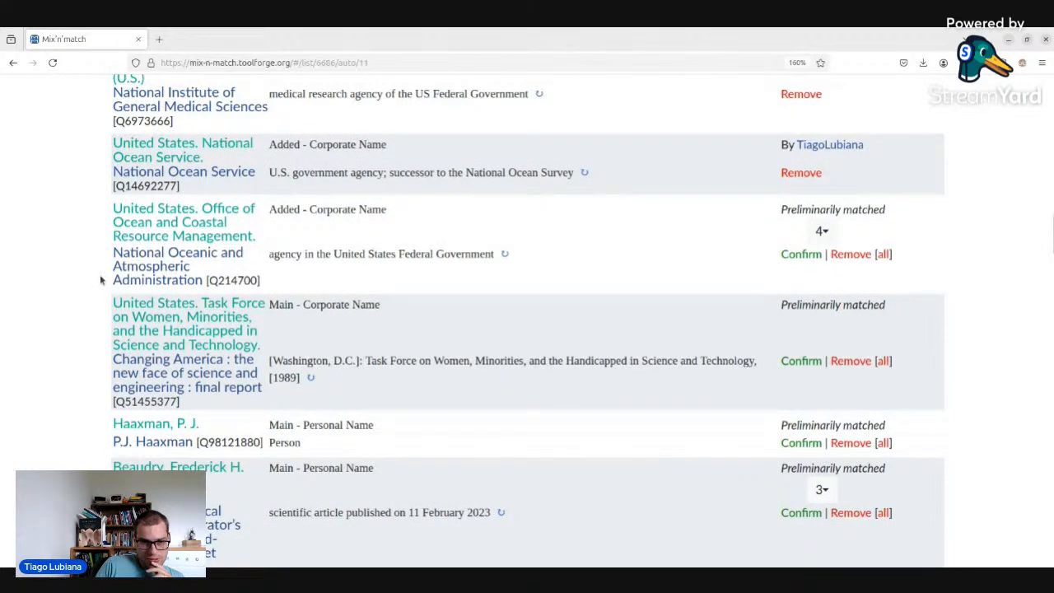
- Check the list of candidate matches for "United States. Office of Ocean and Coastal Resource Management." and close it
left_click(823, 232)
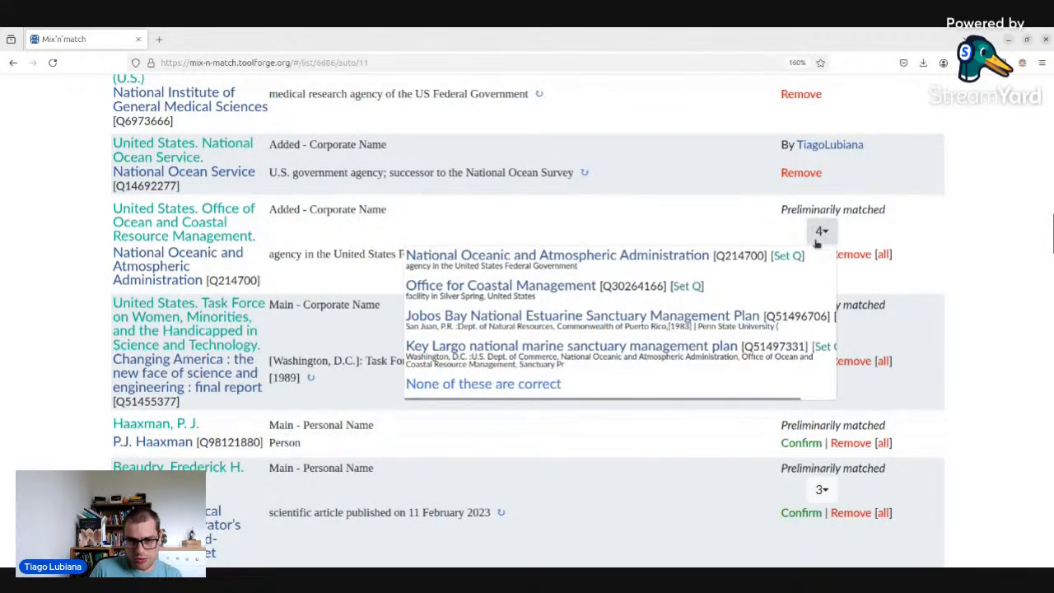
left_click(365, 234)
scroll(366, 237, "down", 3)
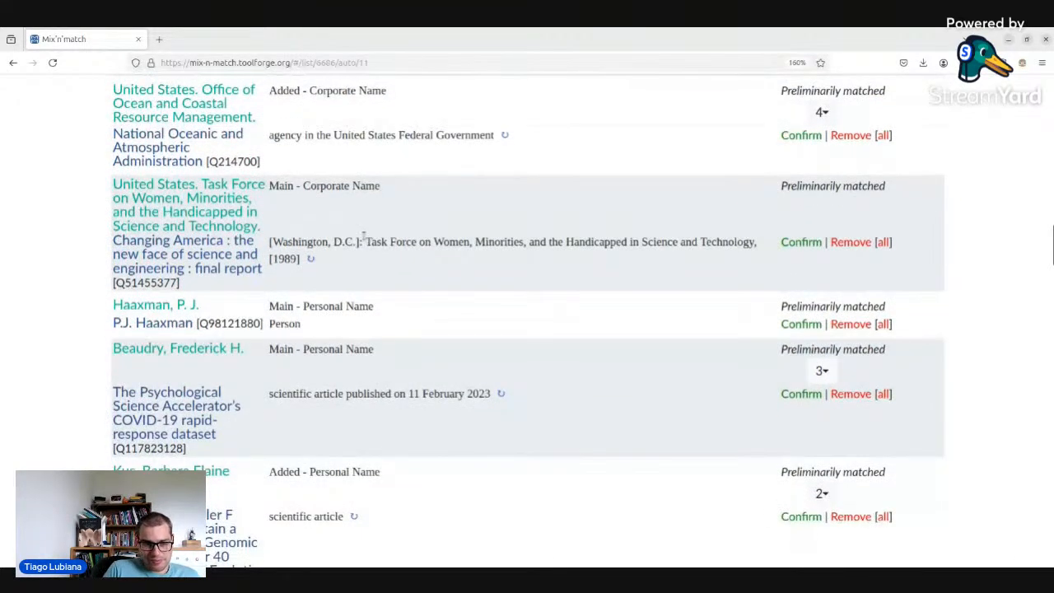
- Review the candidates for "National Toxicology Program (U.S.)" and confirm its match to National Toxicology Program (Q3268182)
scroll(364, 237, "down", 12)
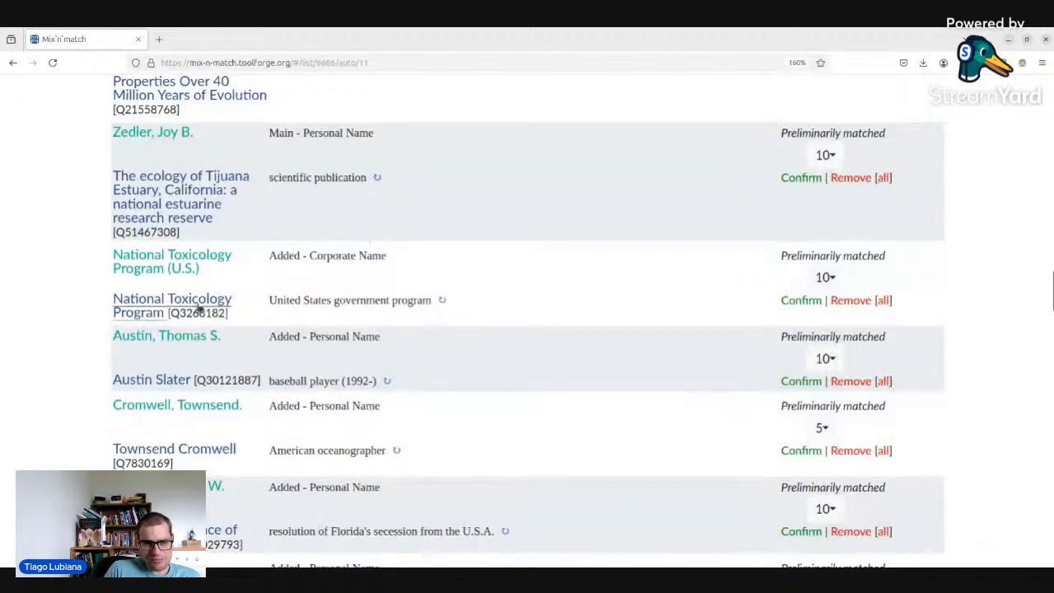
left_click(822, 276)
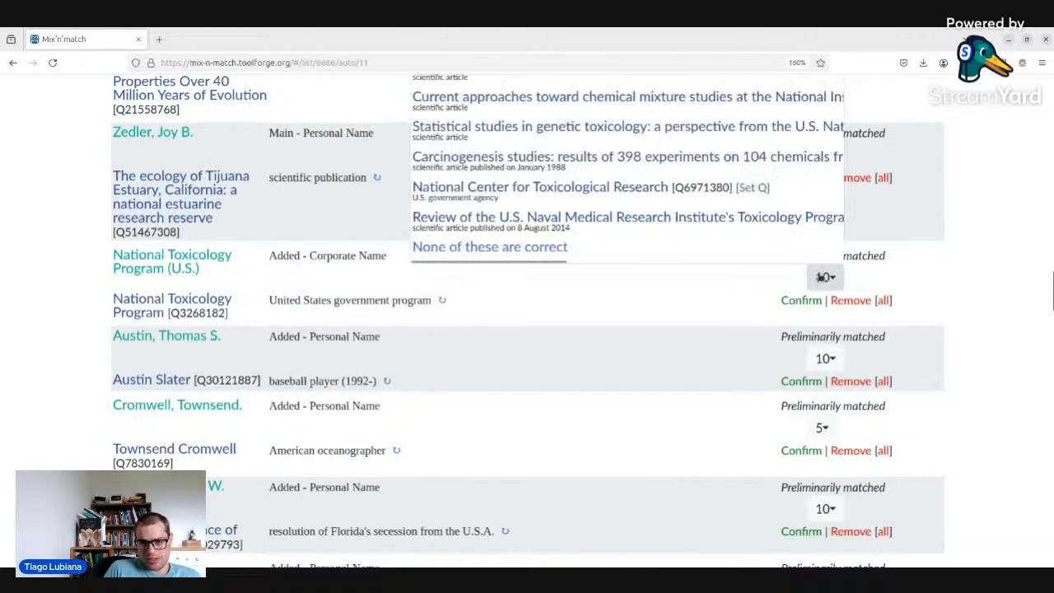
scroll(703, 330, "up", 6)
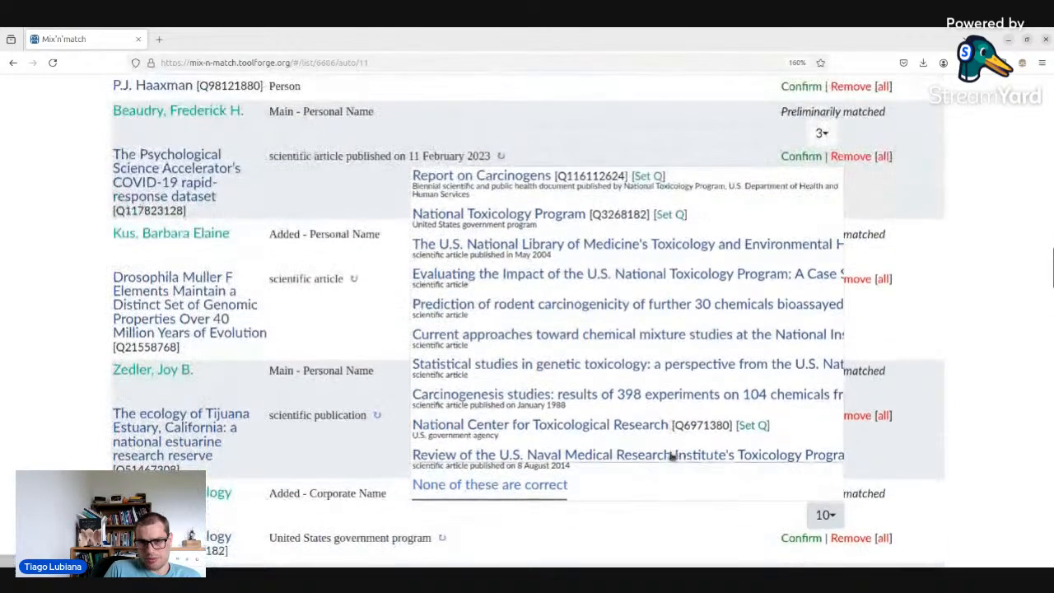
scroll(673, 456, "down", 6)
left_click(808, 300)
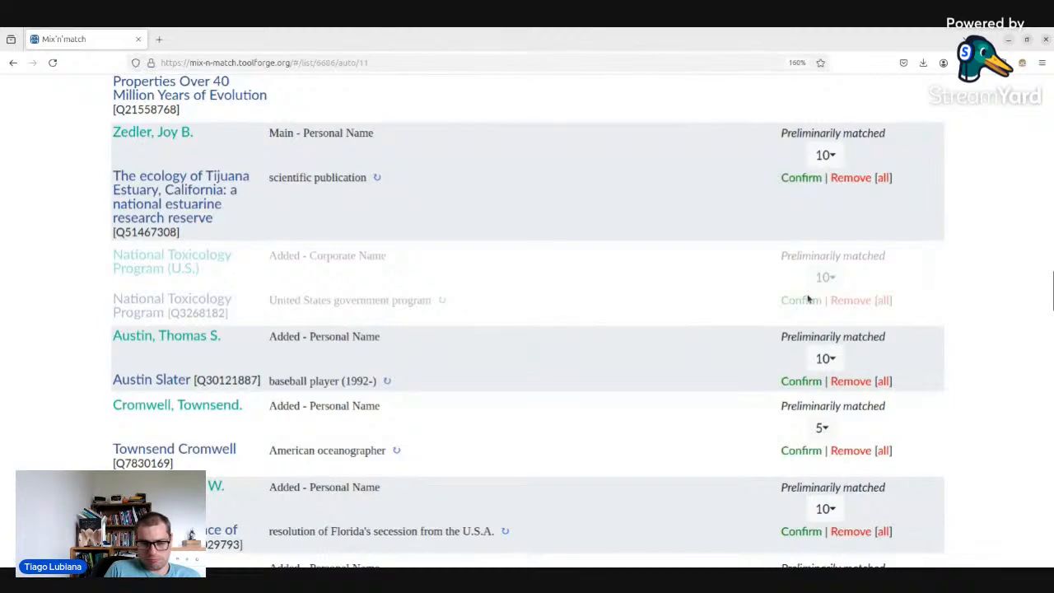
- Check the BHL page of the creator "Cromwell, Townsend." for titles and author details, and return to Mix'n'match
scroll(711, 346, "down", 6)
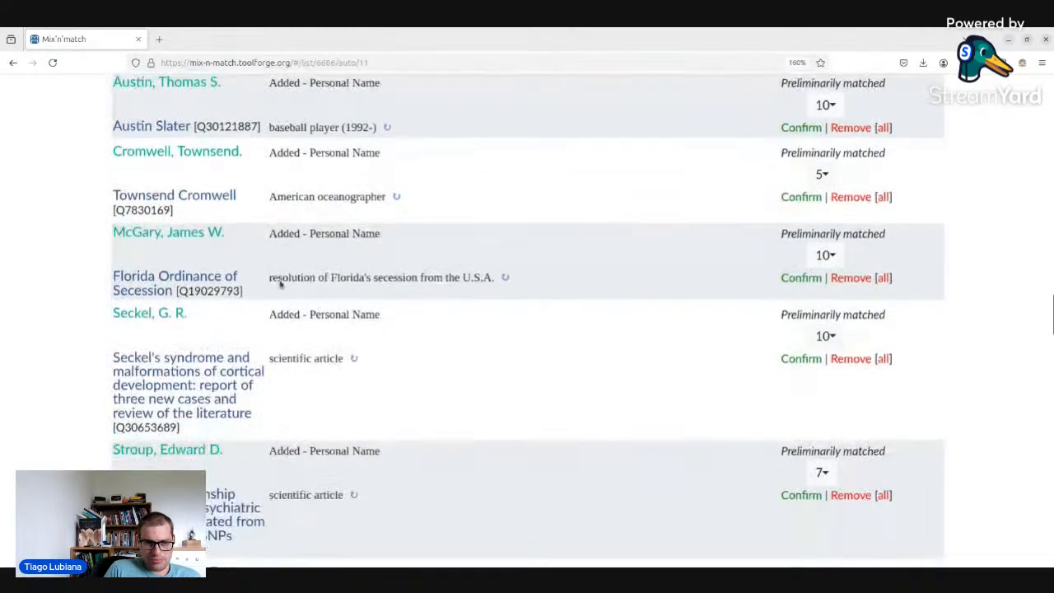
left_click(216, 155)
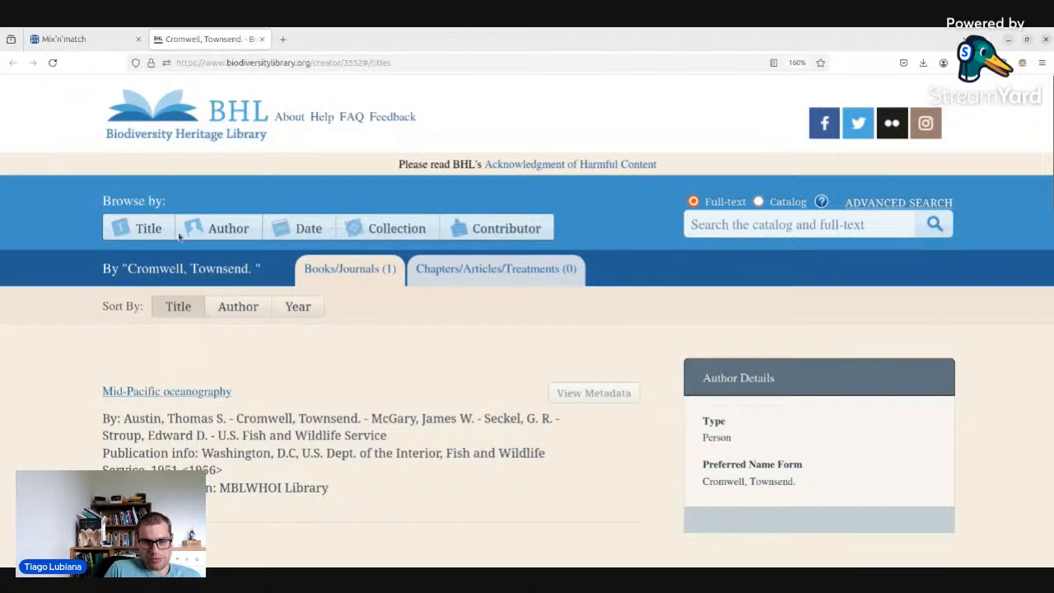
left_click(86, 43)
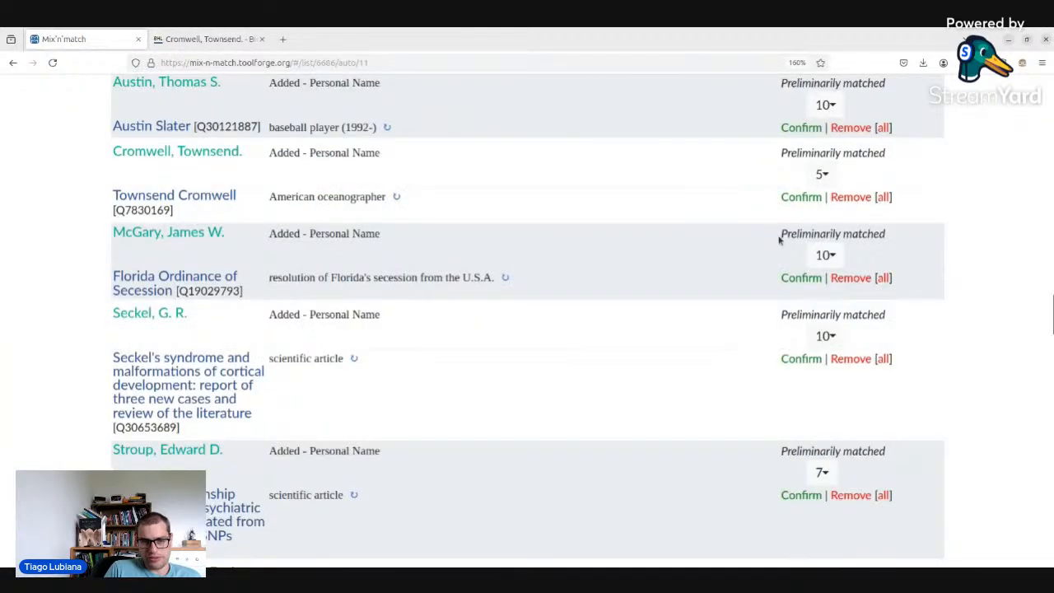
- Open the candidate NOAAS Townsend Cromwell (Q17184021) separately and confirm the creator's match to Townsend Cromwell (Q7830169)
left_click(821, 174)
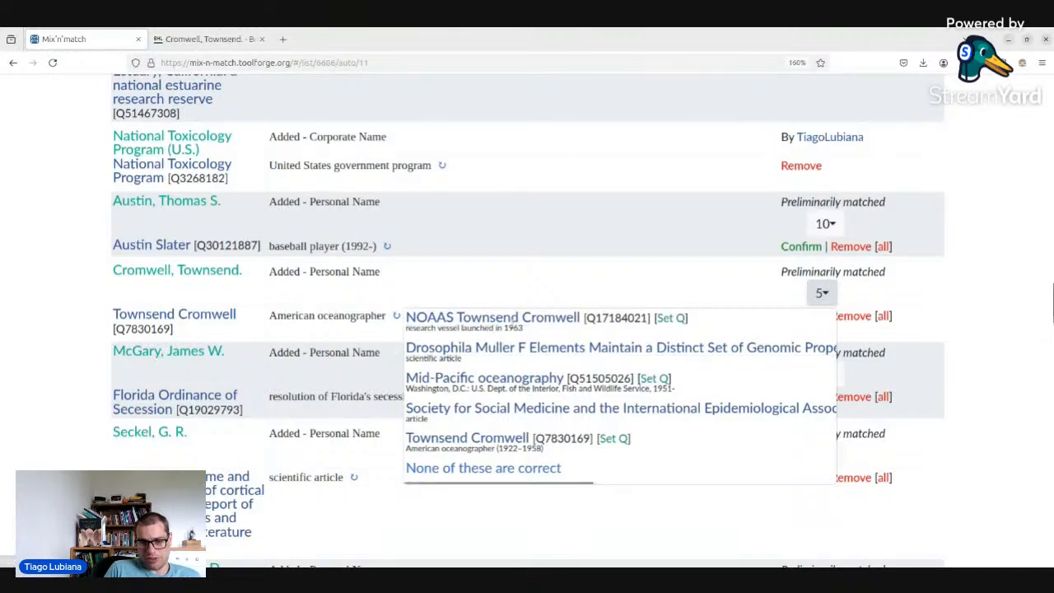
middle_click(507, 321)
left_click(545, 264)
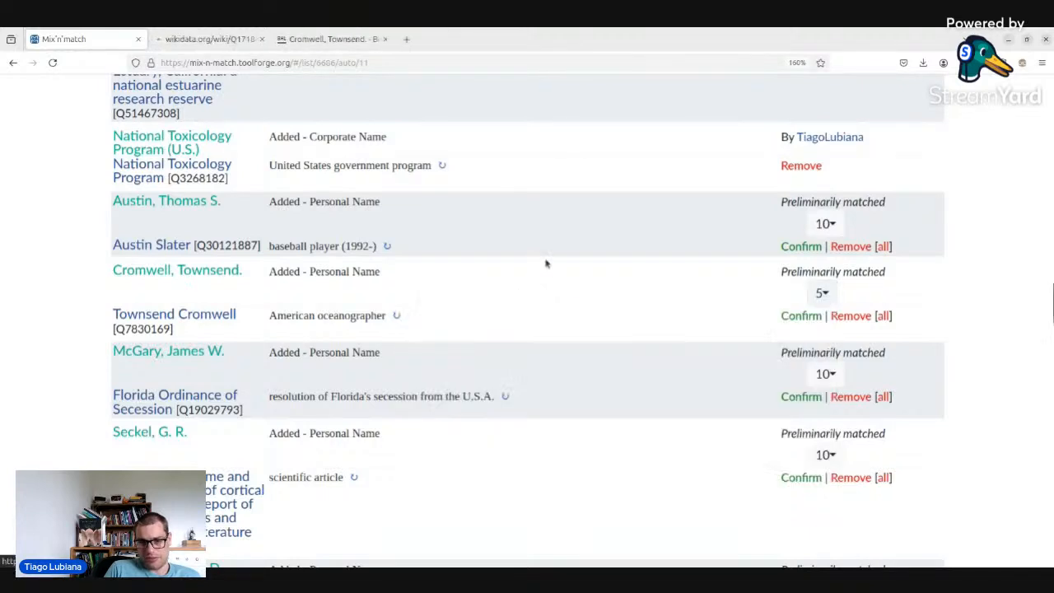
left_click(795, 315)
- Review the NOAAS Townsend Cromwell item, close the creator's BHL page, and copy "Townsend Cromwell" from the item's title
left_click(205, 42)
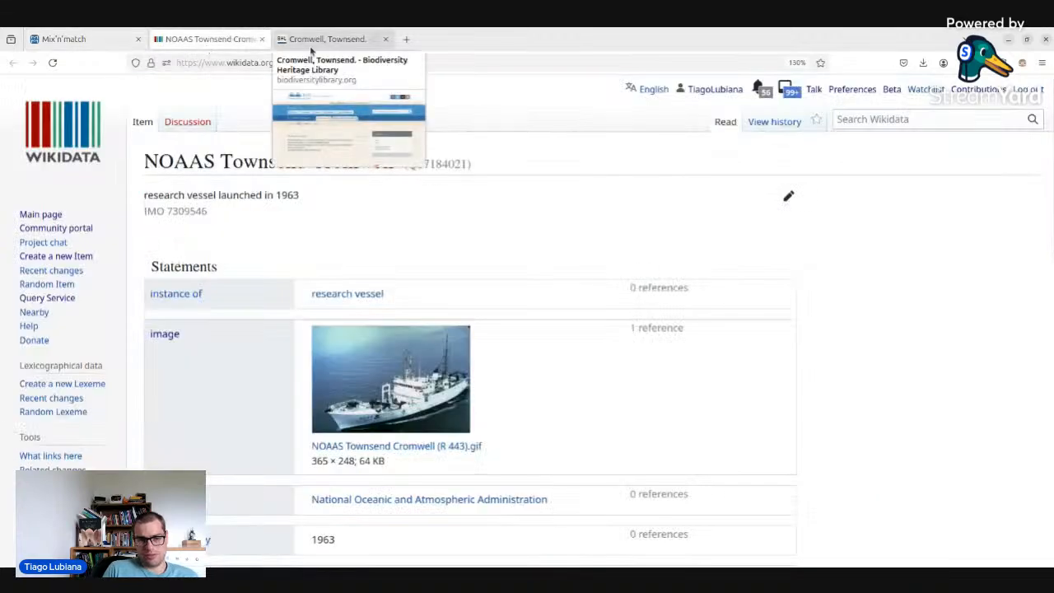
scroll(321, 117, "down", 6)
left_click(338, 39)
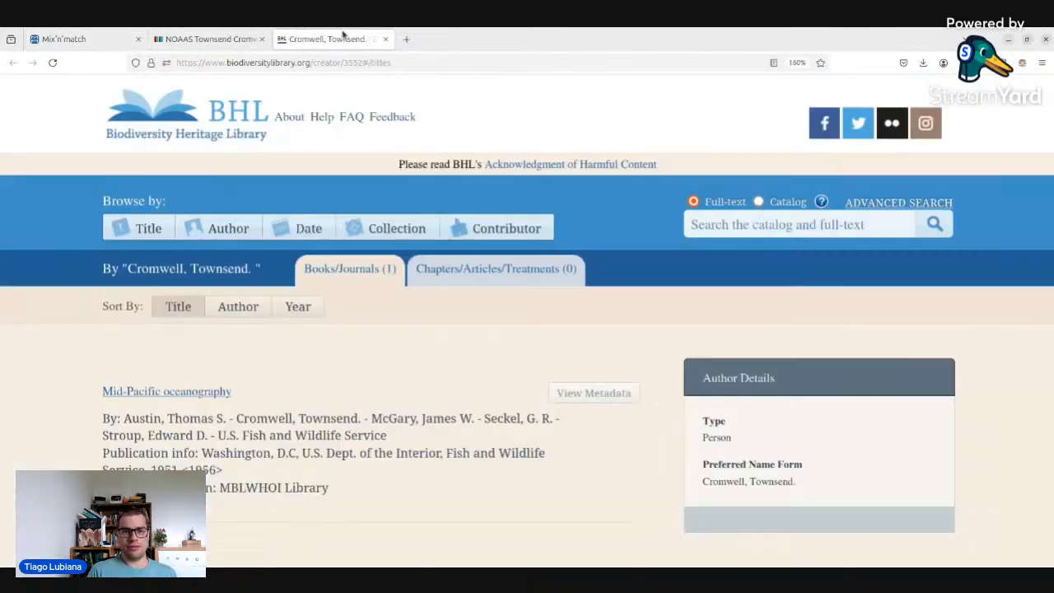
left_click(386, 39)
left_click_drag(393, 163, 217, 165)
key("ctrl+c")
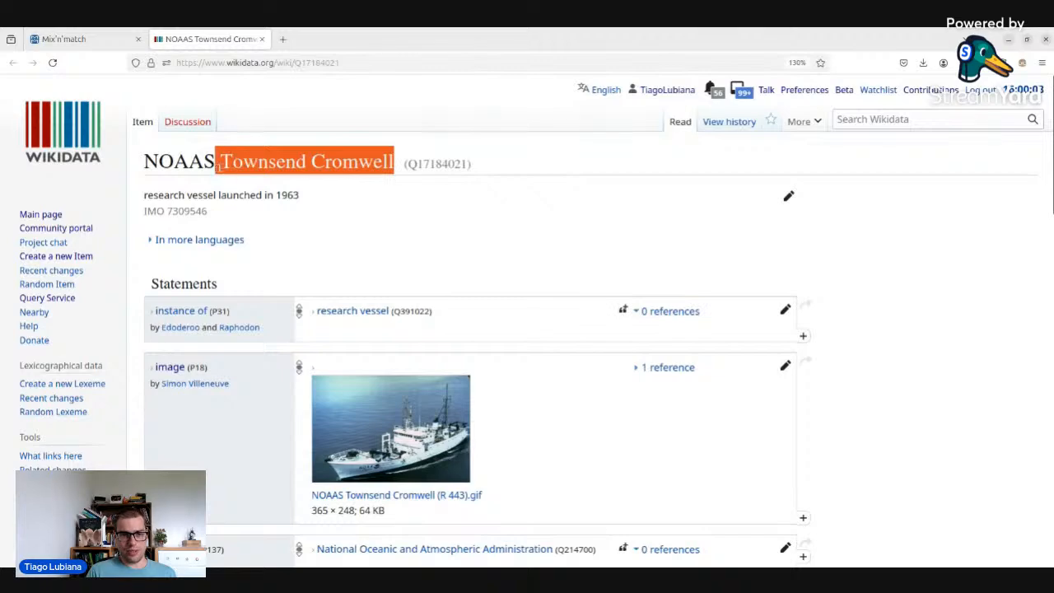
- Add a "named after" statement with the value Townsend Cromwell to the NOAAS Townsend Cromwell item, publish it, and return to Mix'n'match
left_click(393, 272)
scroll(393, 273, "down", 5)
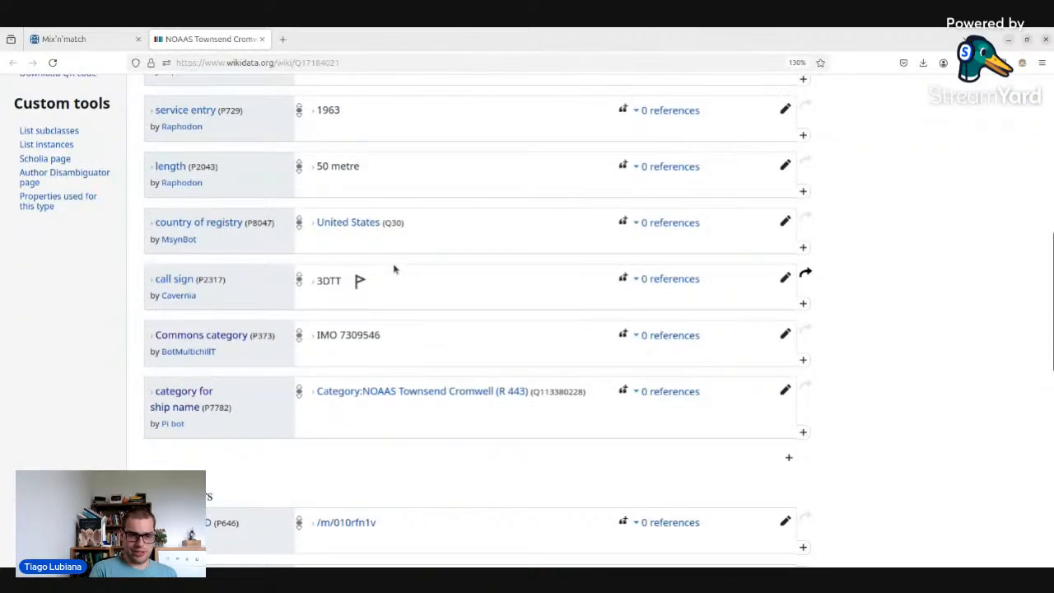
key("a")
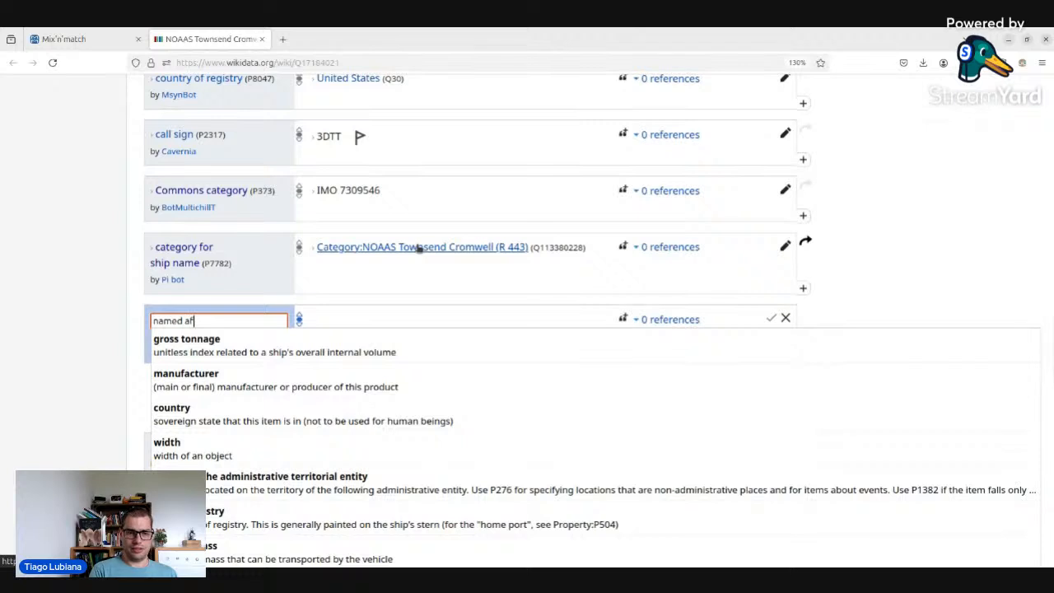
type("named after")
left_click(312, 344)
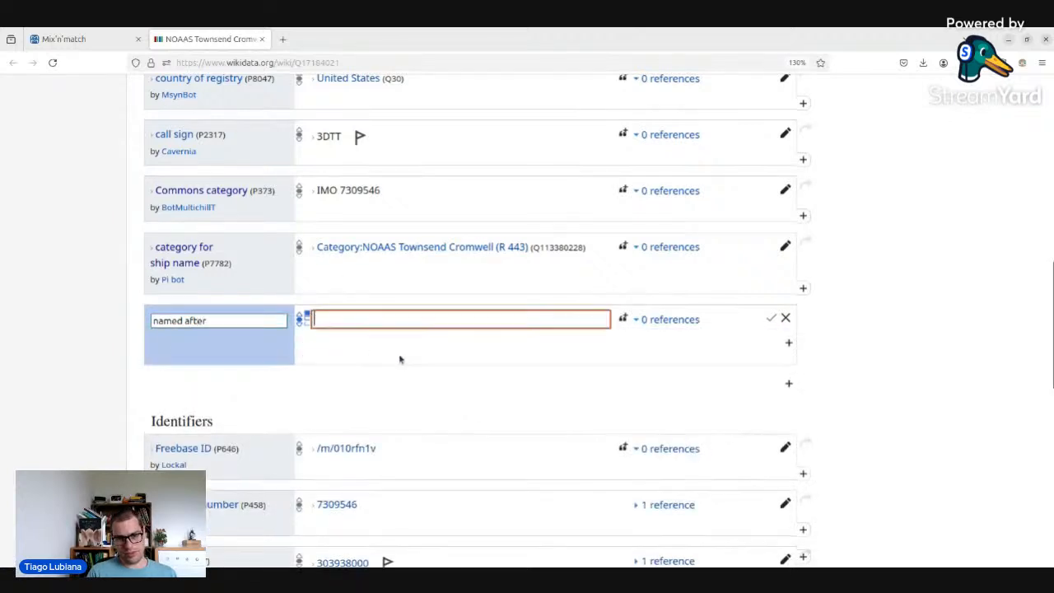
key("ctrl+v")
left_click(416, 353)
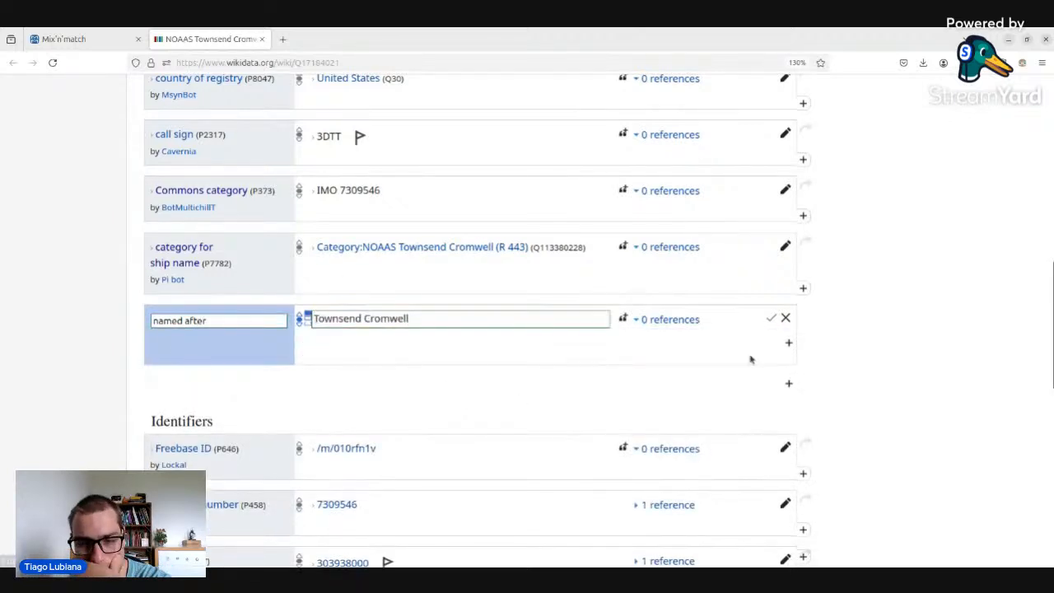
left_click(771, 319)
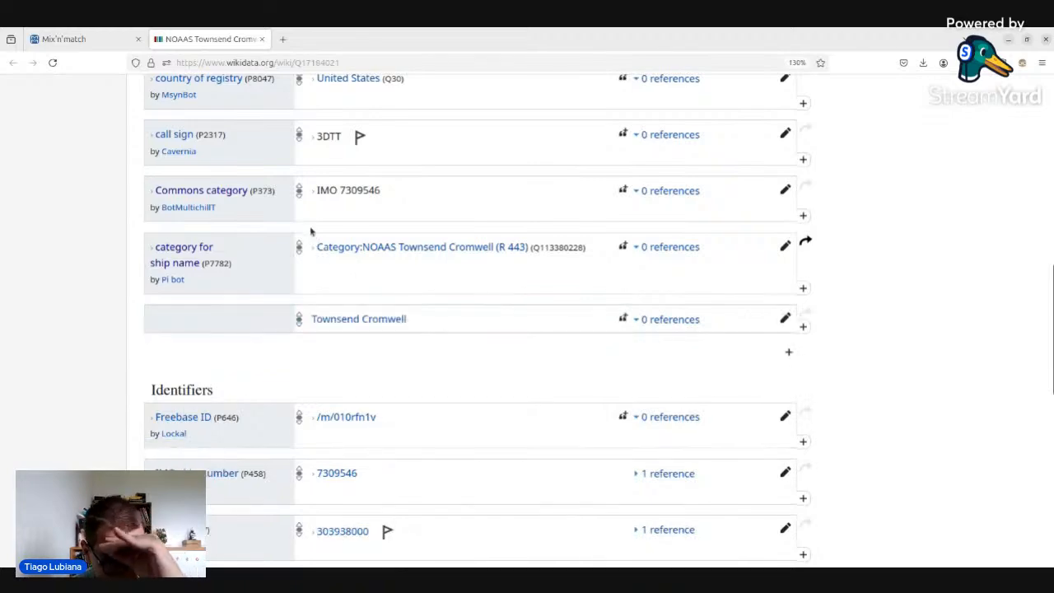
scroll(307, 229, "up", 10)
left_click(262, 39)
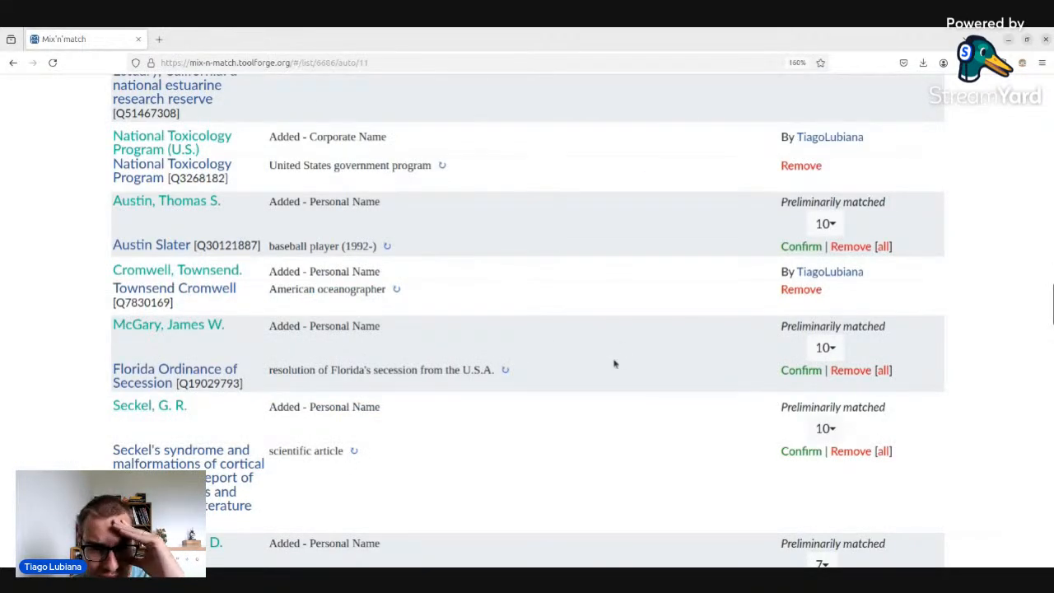
- Find the creator "Savannah River Ecology Laboratory." further down the list and confirm its match to Savannah River Ecology Laboratory (Q7427871)
scroll(613, 363, "down", 5)
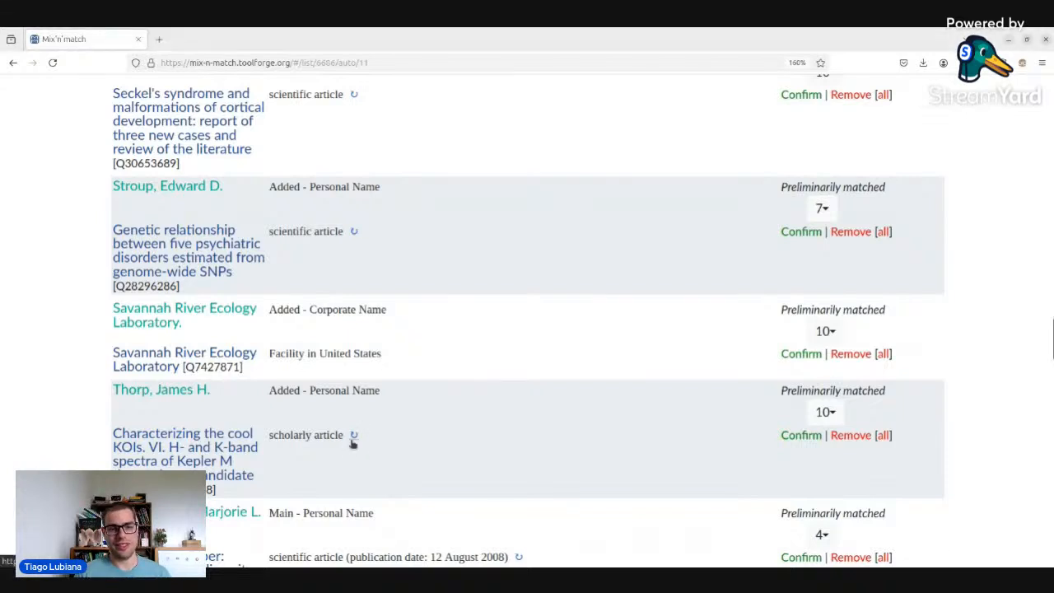
scroll(289, 341, "down", 3)
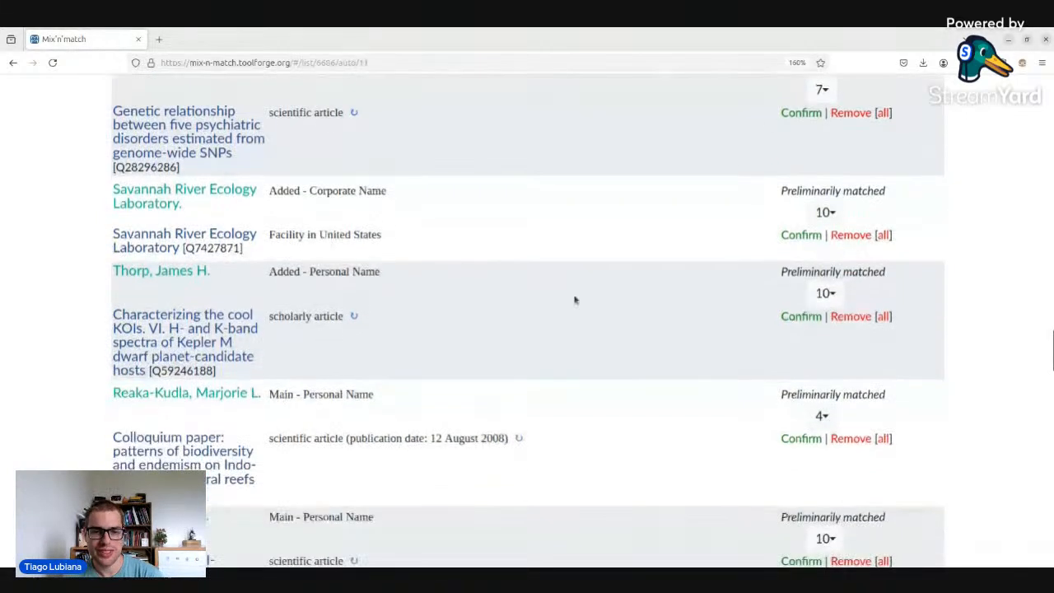
left_click(800, 235)
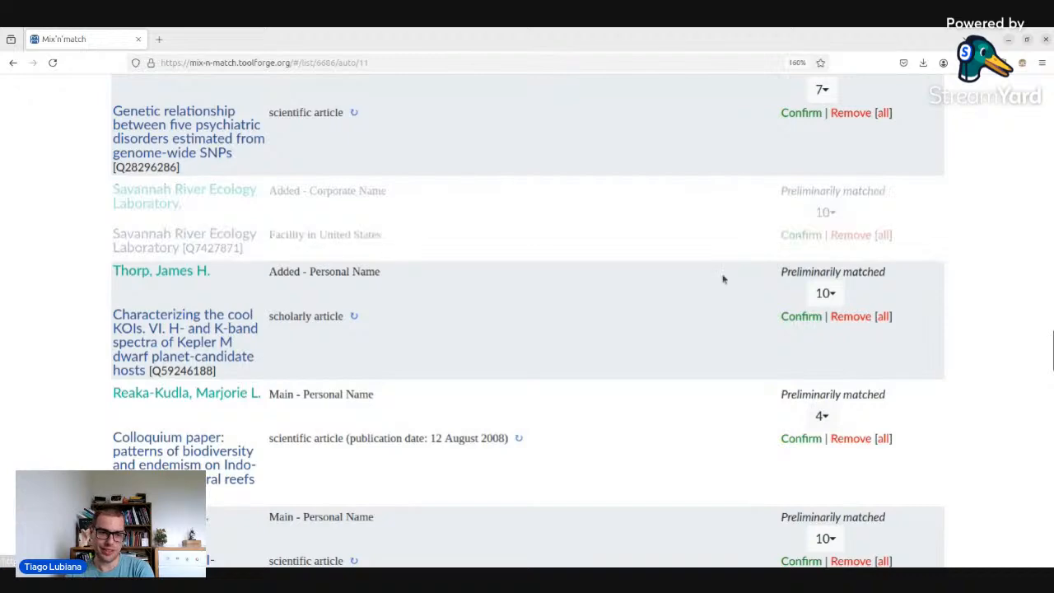
- Check the BHL page of the creator "Wisner, Robert L." and confirm the match to Robert L. Wisner (Q21393380)
scroll(722, 277, "down", 12)
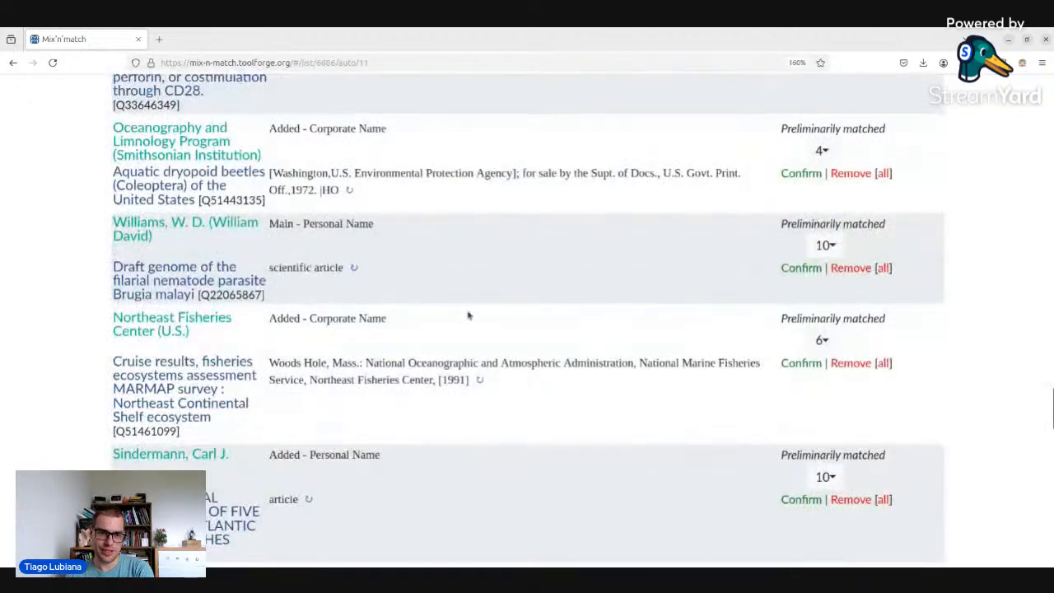
scroll(280, 327, "down", 6)
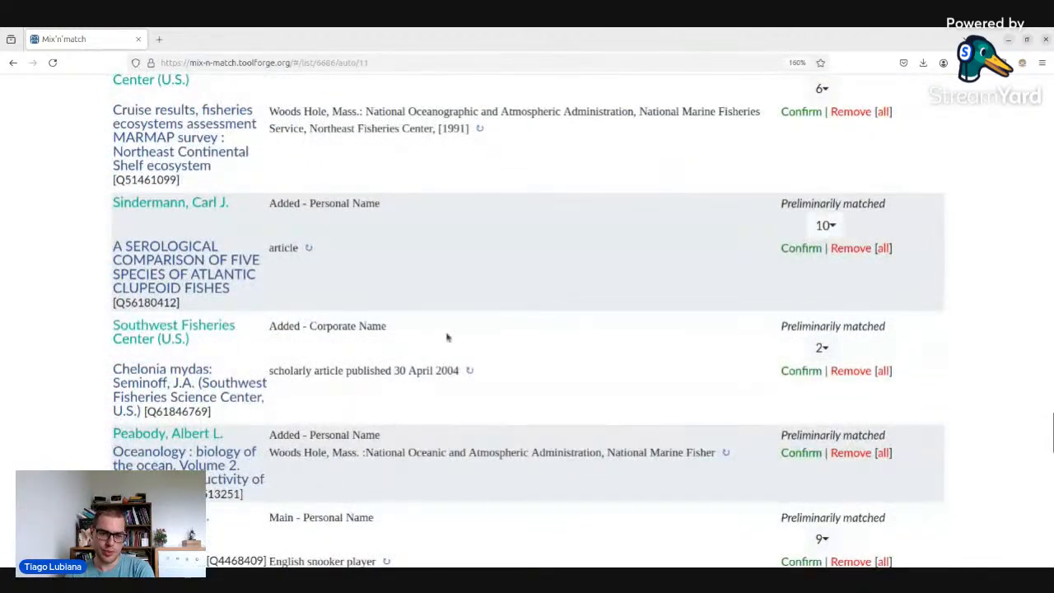
scroll(447, 337, "down", 11)
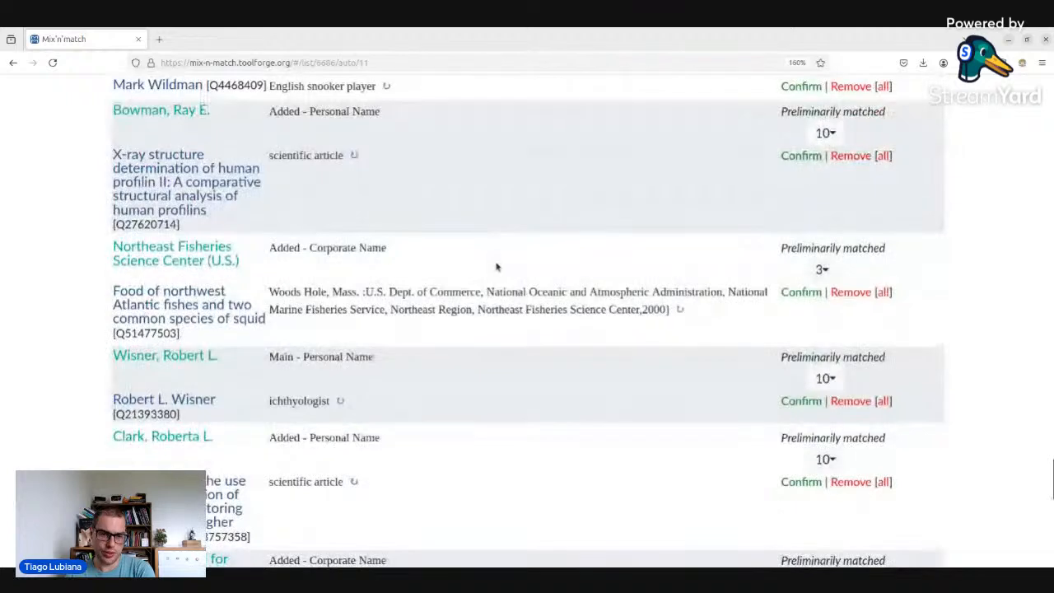
middle_click(212, 357)
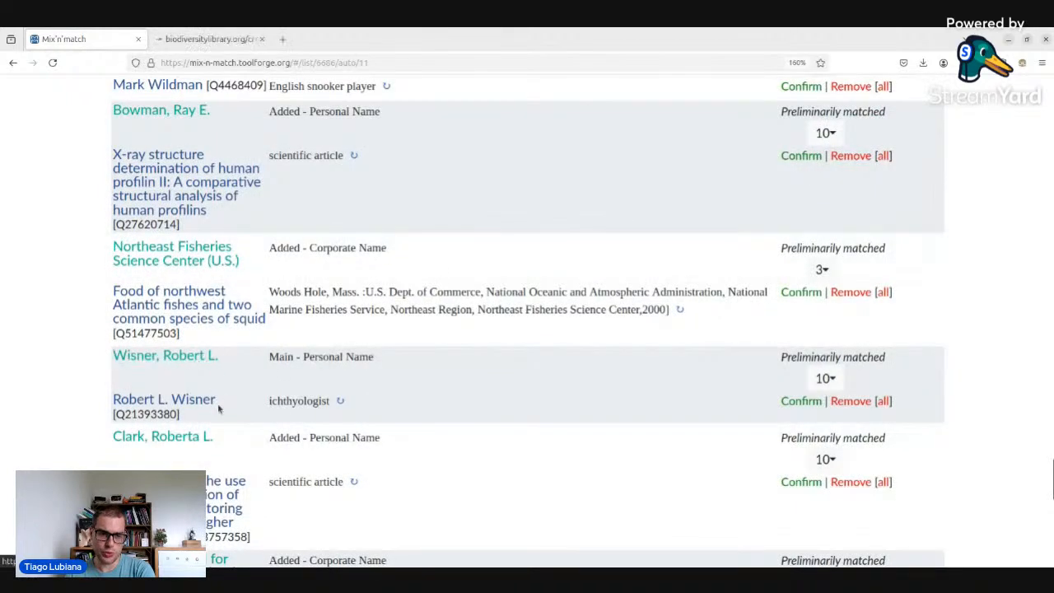
left_click(208, 39)
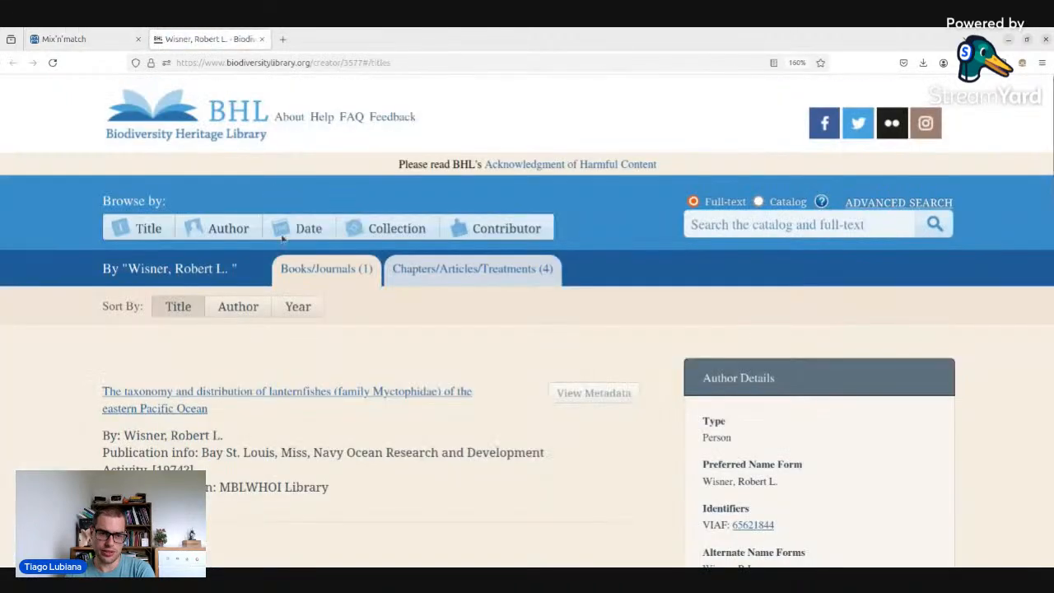
left_click(262, 39)
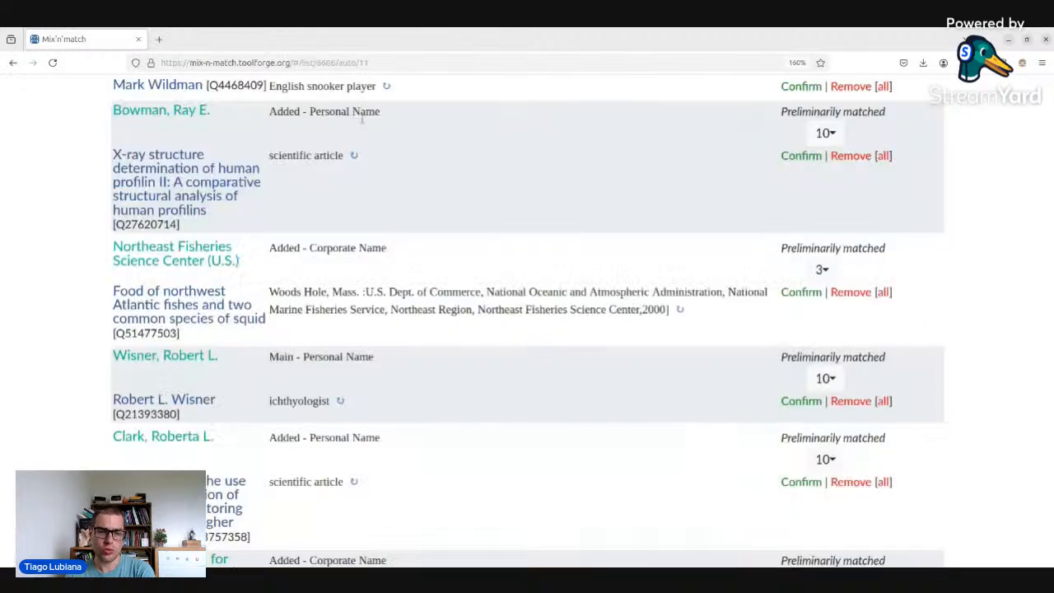
left_click(793, 403)
- Review the candidates for "Waterways Experiment Station (U.S.)" and confirm its match to Waterways Experiment Station (Q7974570)
scroll(617, 346, "down", 3)
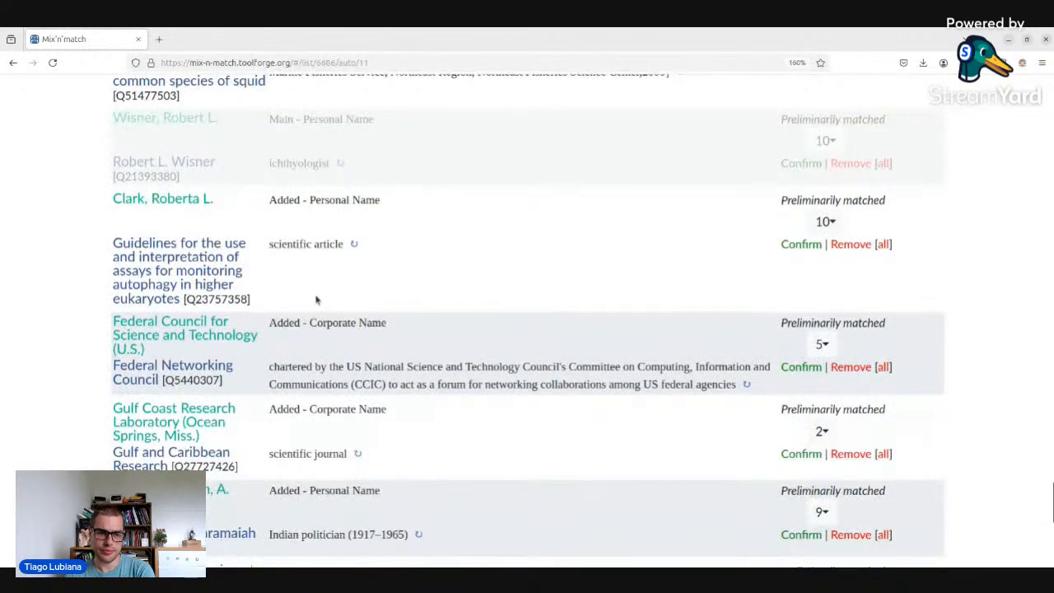
scroll(292, 276, "down", 3)
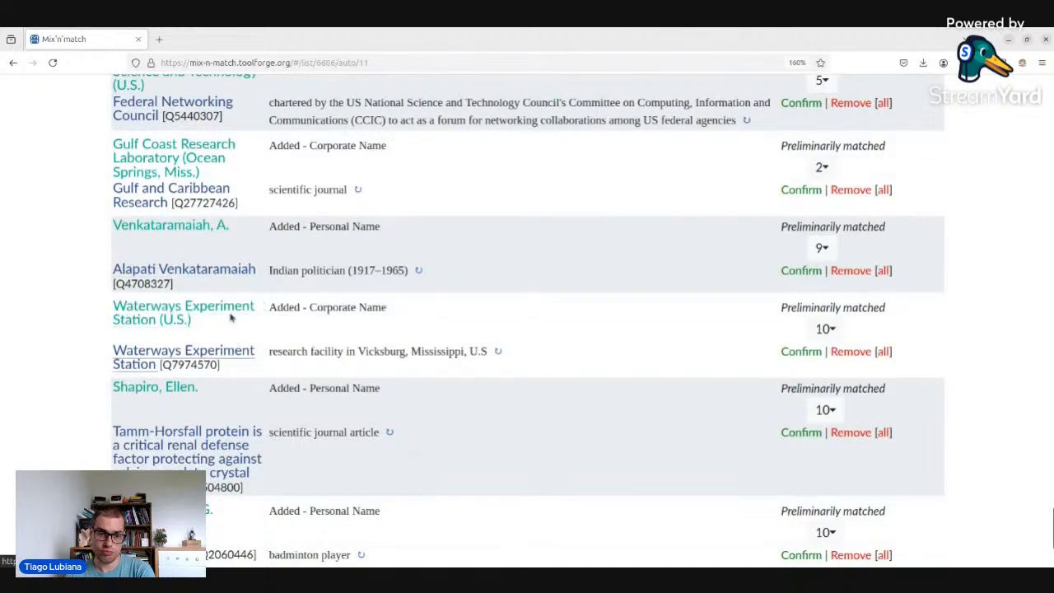
left_click(823, 328)
scroll(716, 353, "up", 5)
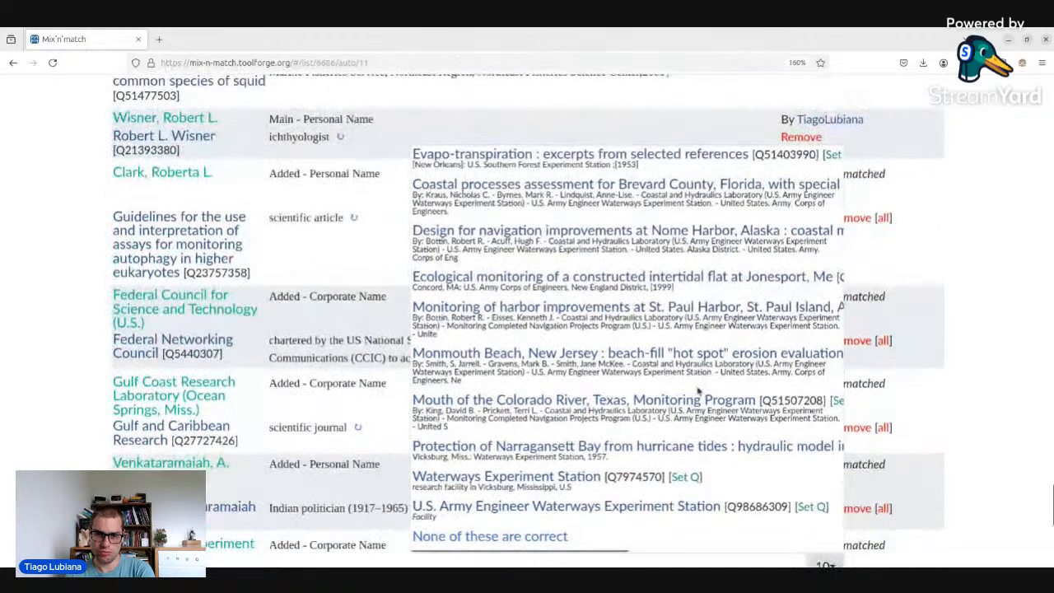
scroll(702, 400, "down", 5)
left_click(806, 355)
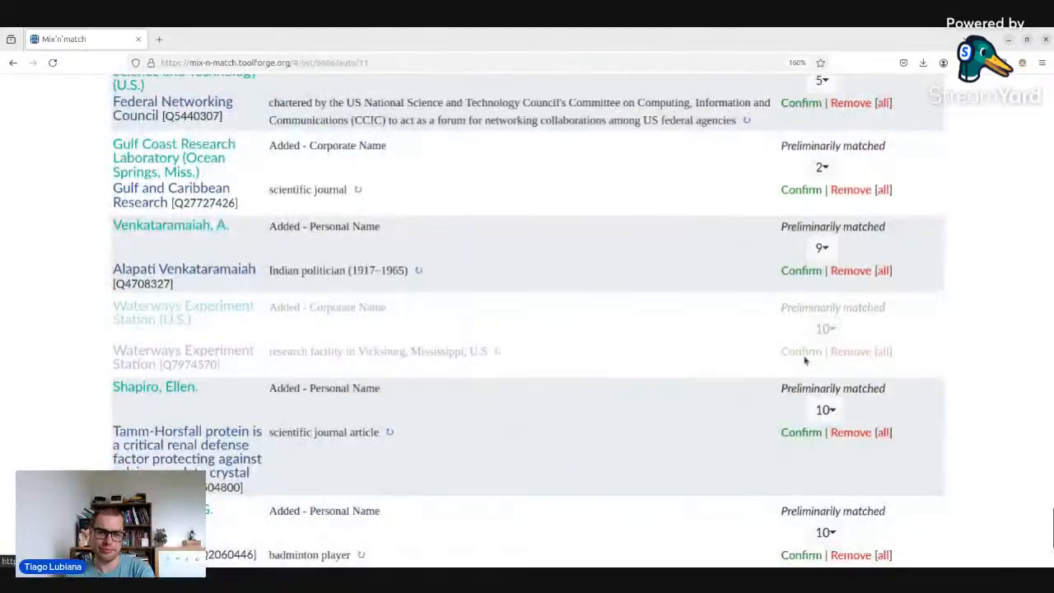
- Finish the current page of preliminary matches and open page 14 of the Biodiversity Heritage Library Creator list
scroll(804, 360, "down", 3)
scroll(804, 360, "down", 2)
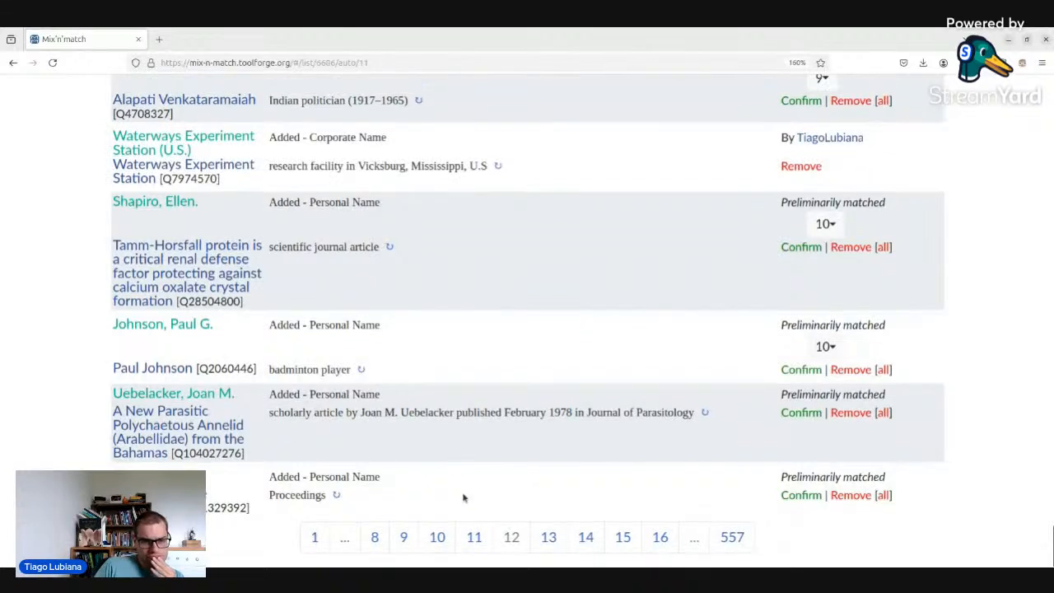
left_click(583, 541)
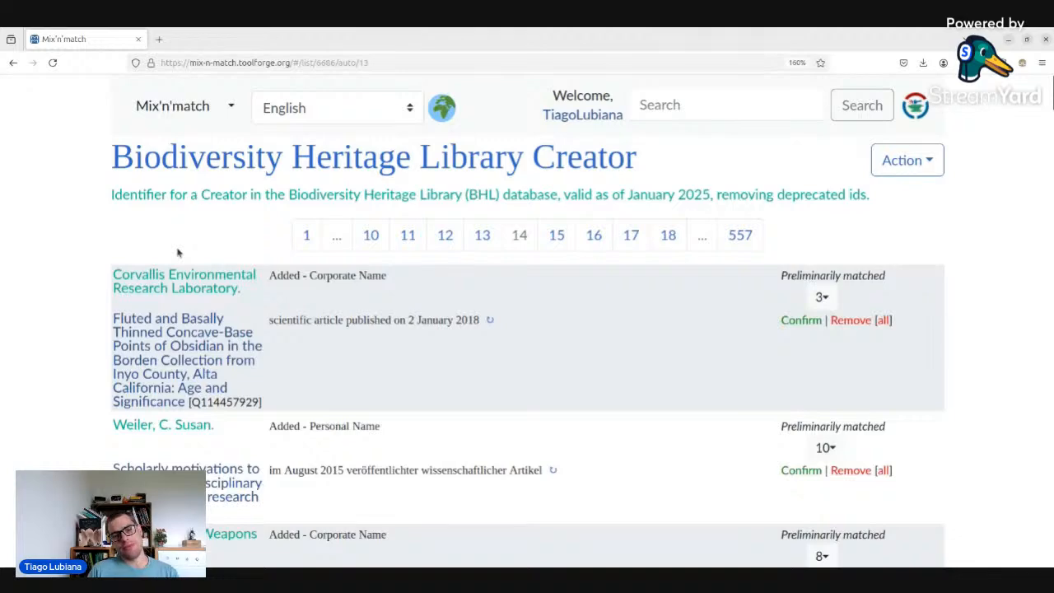
- Examine the preliminary matches on page 14, comparing each BHL creator with its suggested Wikidata item for plausible matches
scroll(245, 235, "down", 5)
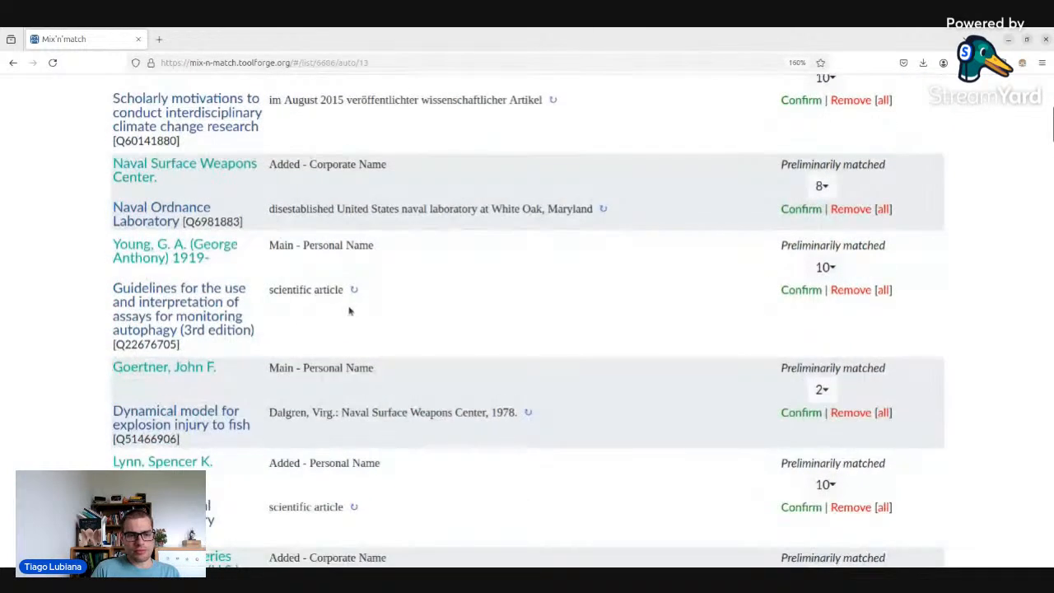
scroll(554, 306, "down", 3)
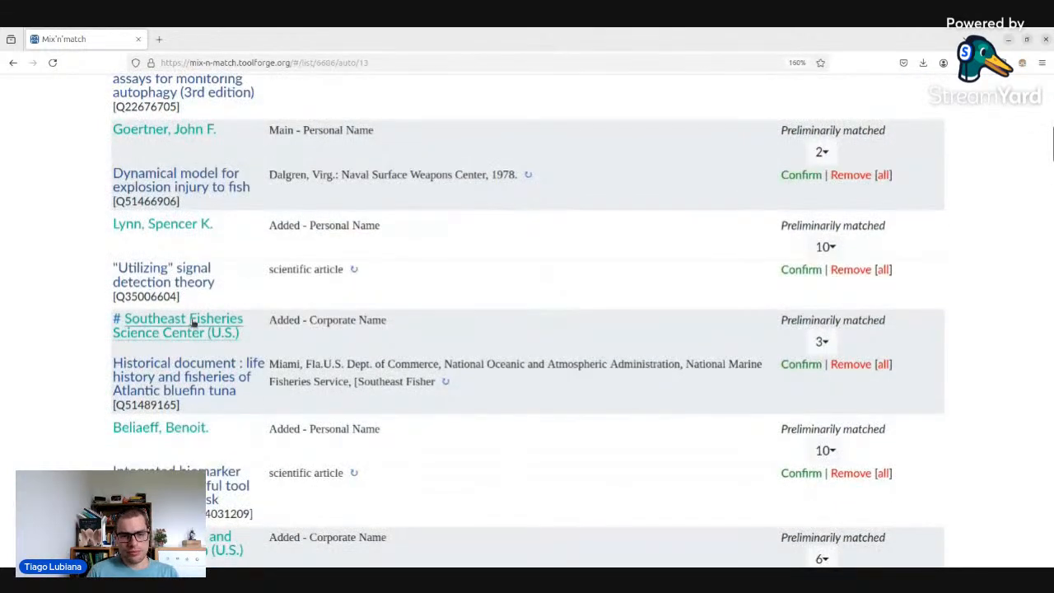
scroll(247, 296, "down", 3)
scroll(181, 391, "down", 2)
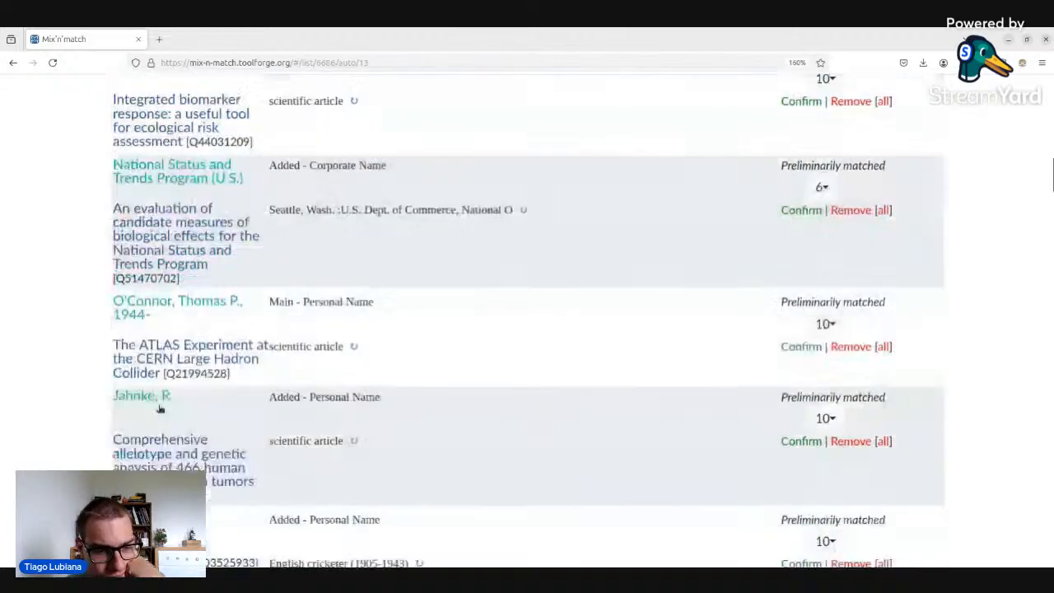
scroll(141, 313, "down", 4)
scroll(404, 349, "down", 3)
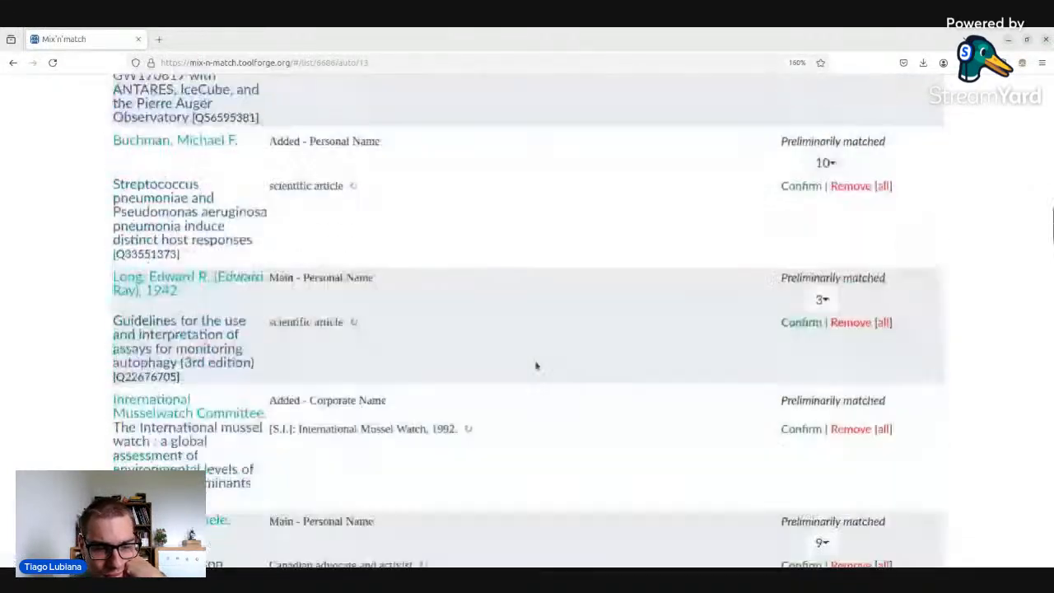
scroll(551, 409, "down", 4)
scroll(551, 409, "down", 4)
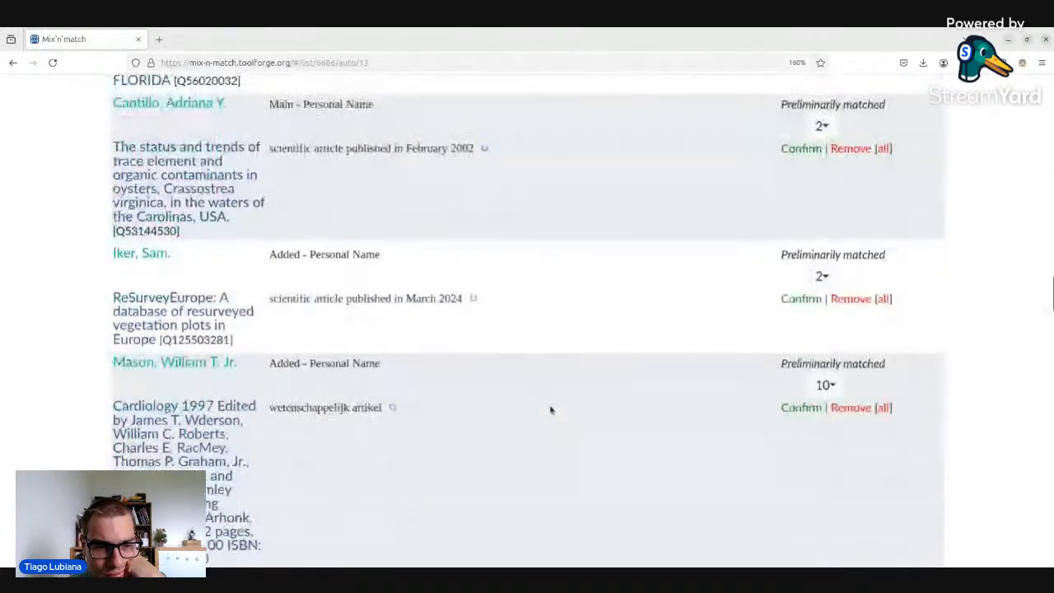
scroll(551, 409, "down", 3)
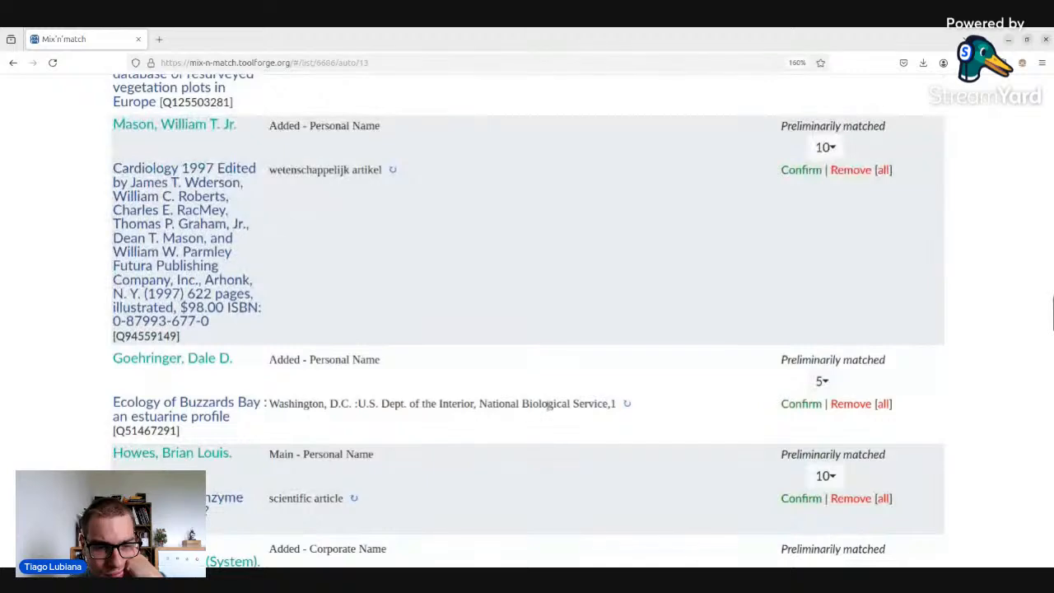
scroll(547, 403, "down", 2)
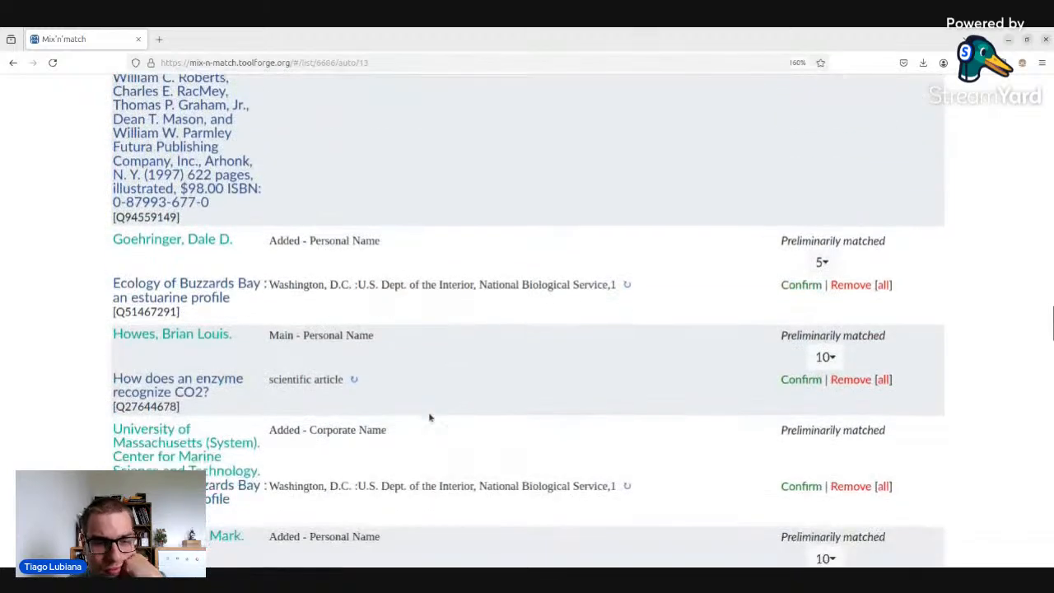
- Review the remaining preliminary matches on this page of the Biodiversity Heritage Library Creator catalogue and go to page 17
left_click(825, 356)
scroll(651, 389, "up", 2)
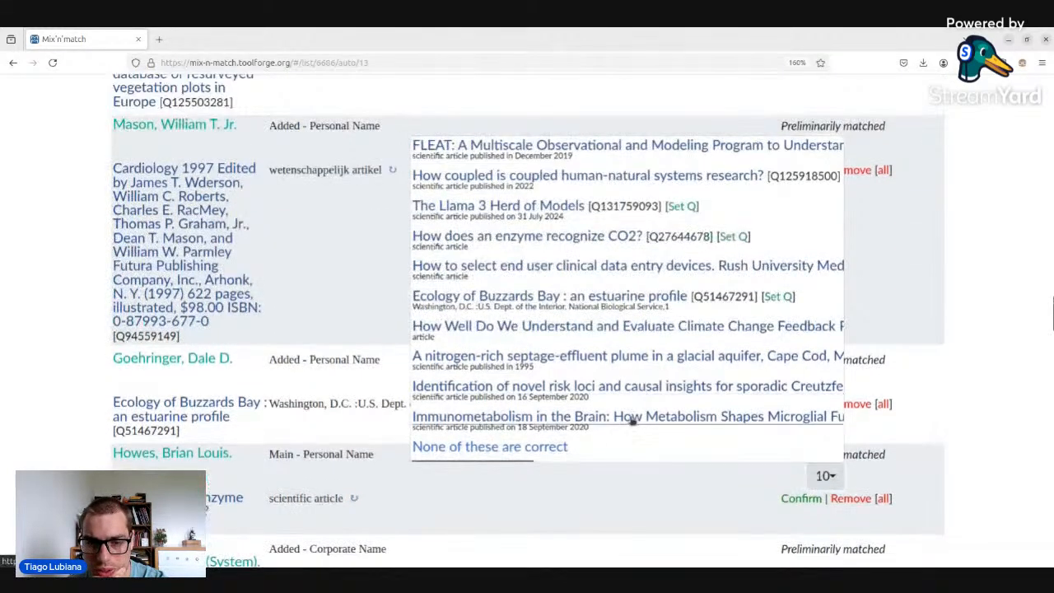
scroll(630, 418, "down", 10)
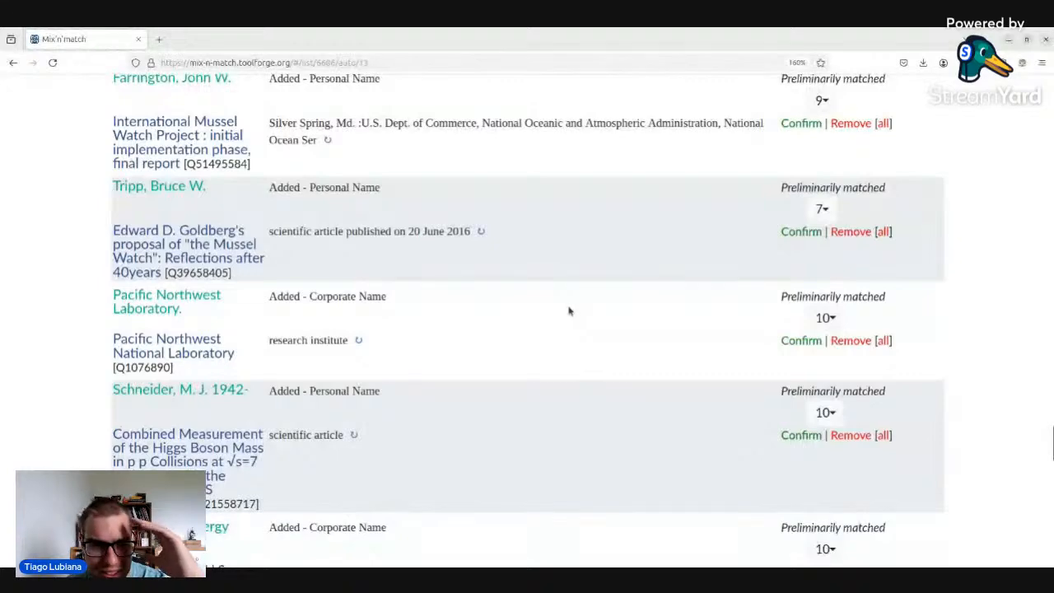
scroll(526, 214, "down", 10)
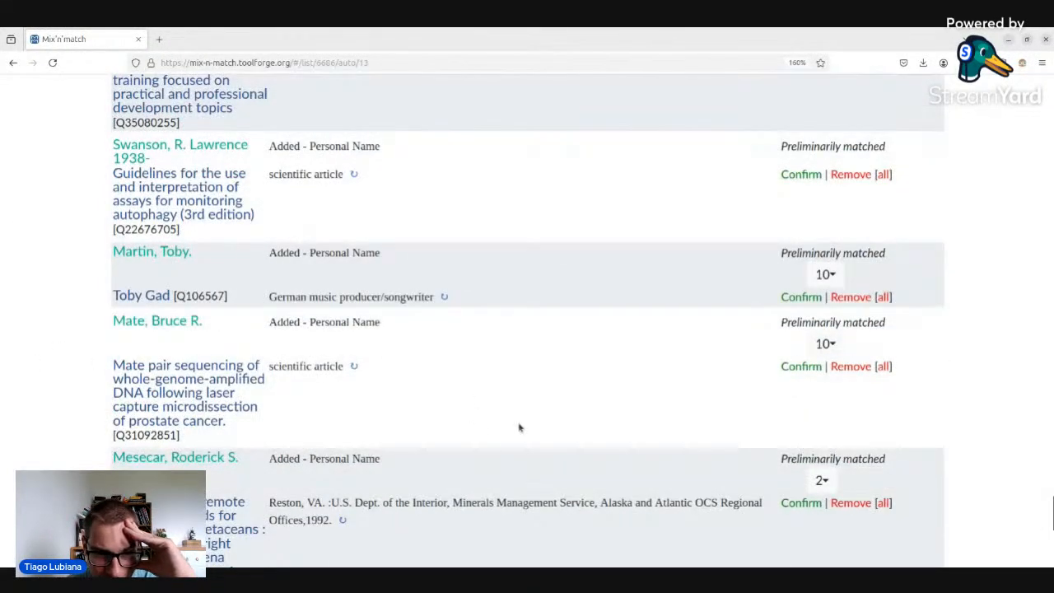
scroll(573, 292, "up", 3)
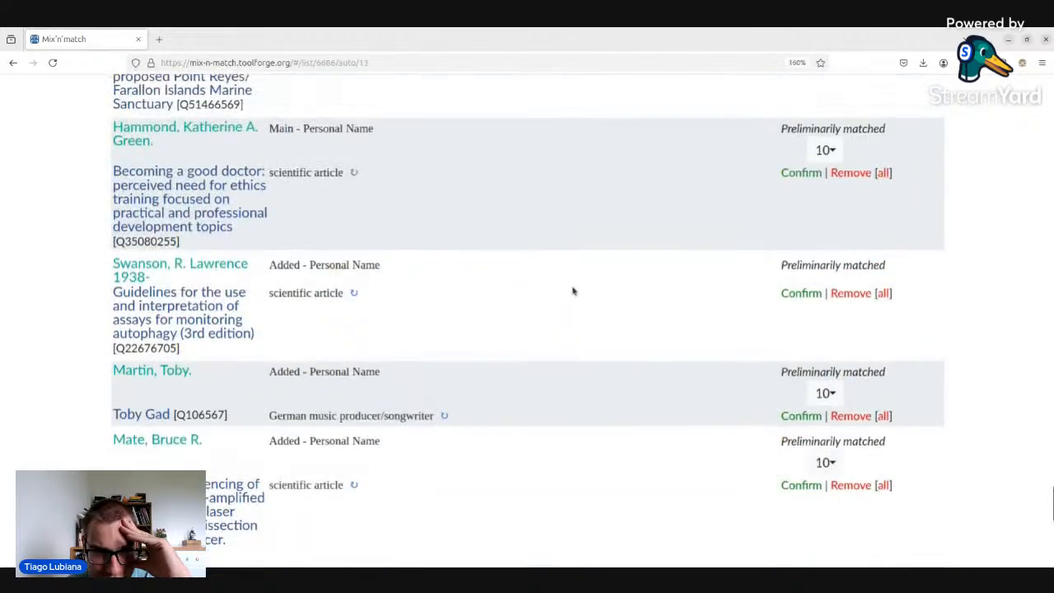
scroll(574, 291, "down", 8)
left_click(597, 537)
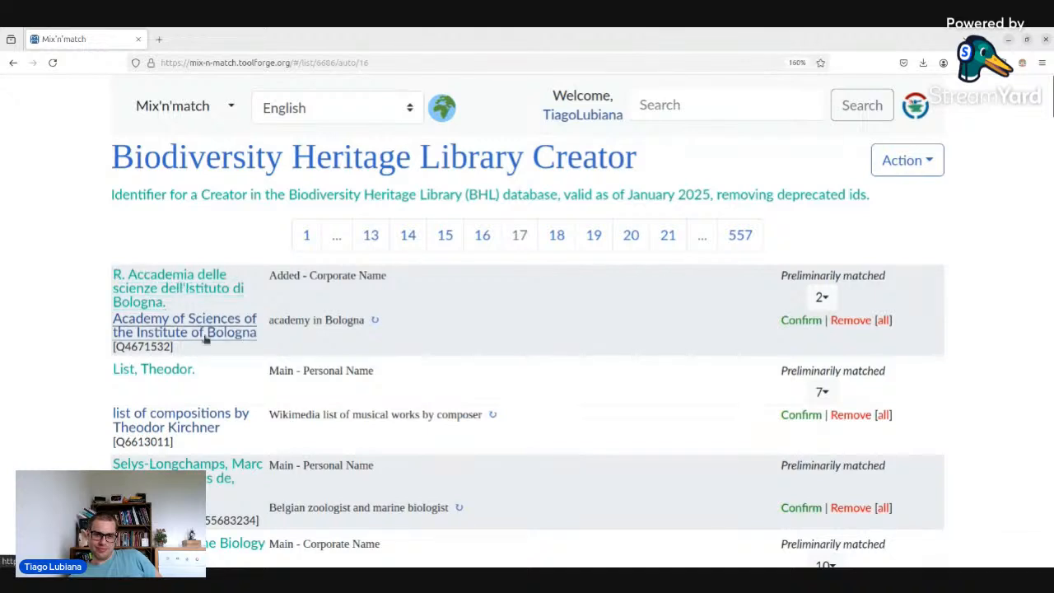
- Check the candidates for R. Accademia delle scienze dell'Istituto di Bologna and confirm Academy of Sciences of the Institute of Bologna (Q4671532)
left_click(822, 300)
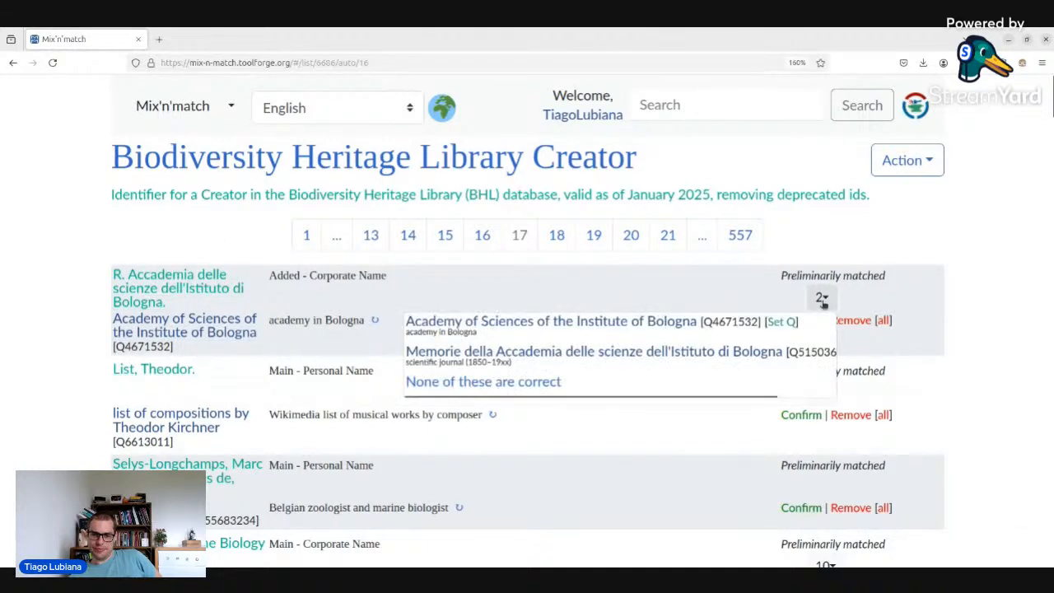
left_click(819, 298)
left_click(803, 324)
- Compare the BHL creator page of the Belgian zoologist and marine biologist with Wikidata item Q55683234, and confirm the match
scroll(752, 313, "down", 3)
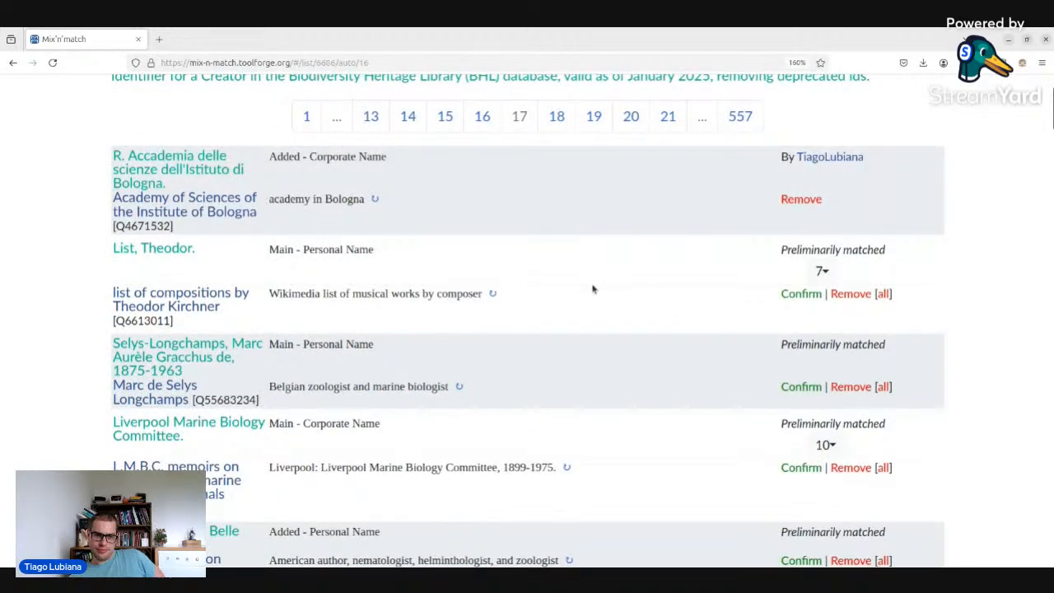
scroll(592, 289, "down", 3)
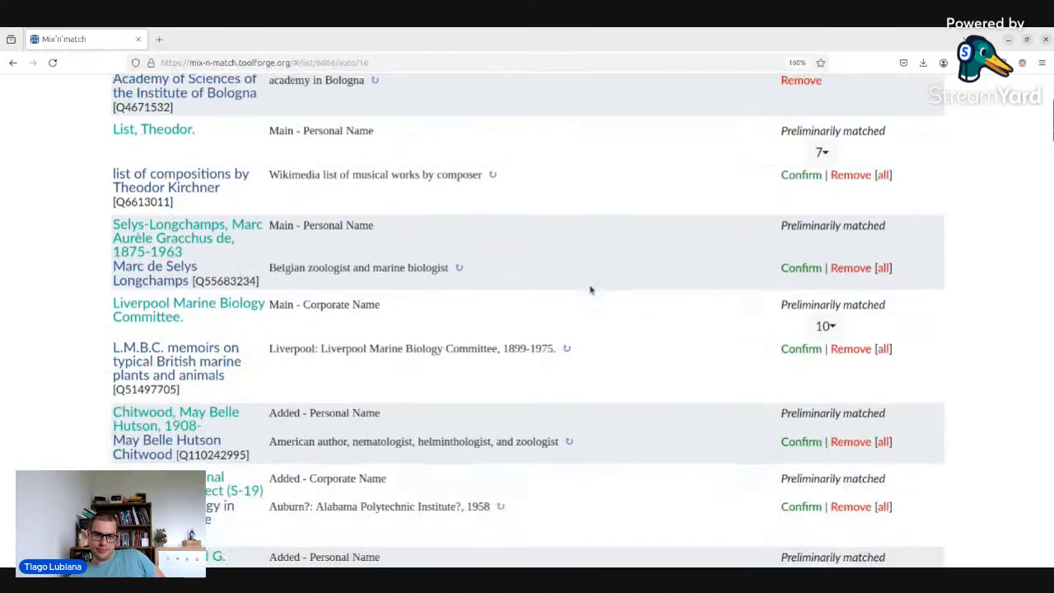
middle_click(168, 249)
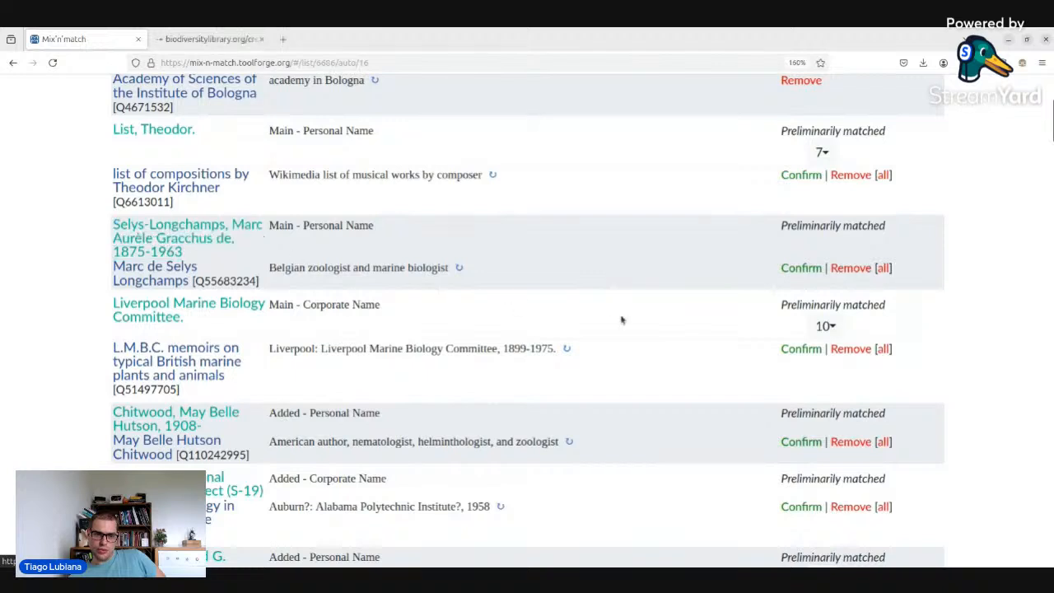
middle_click(181, 271)
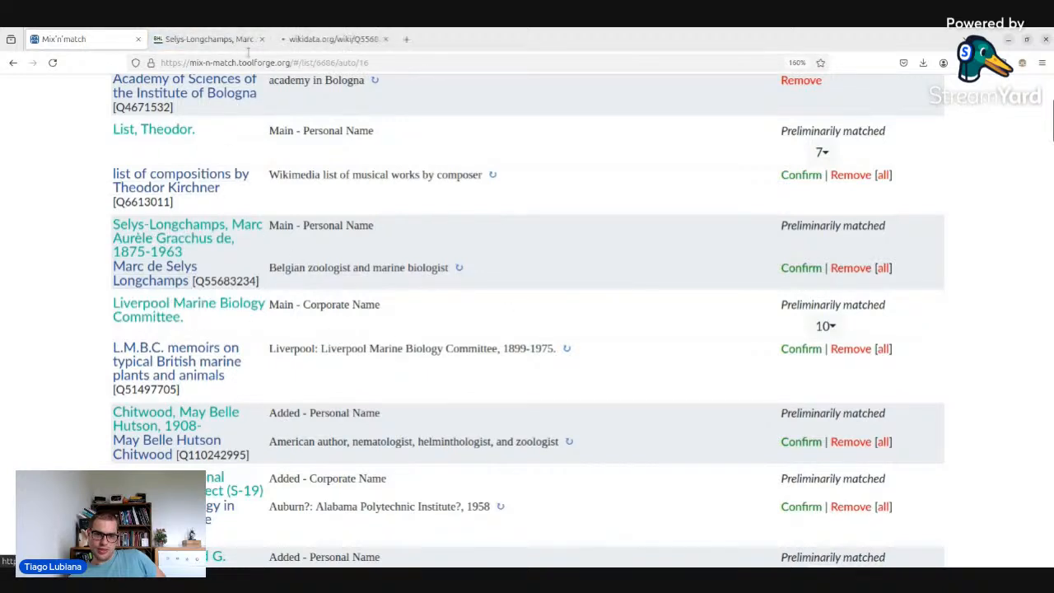
left_click(239, 40)
left_click(329, 39)
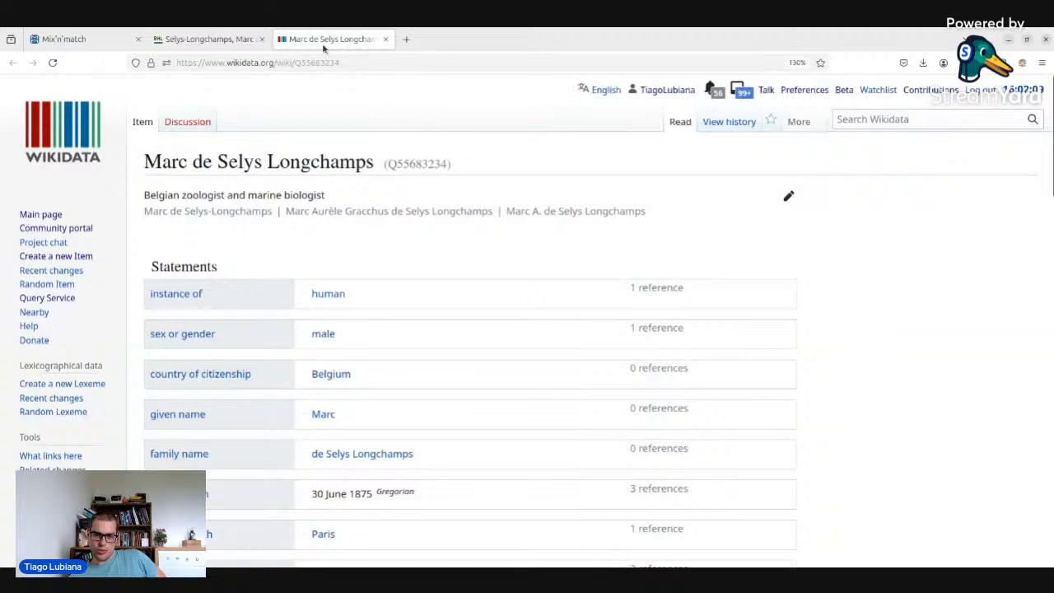
scroll(407, 288, "down", 3)
scroll(408, 287, "down", 1)
left_click(72, 40)
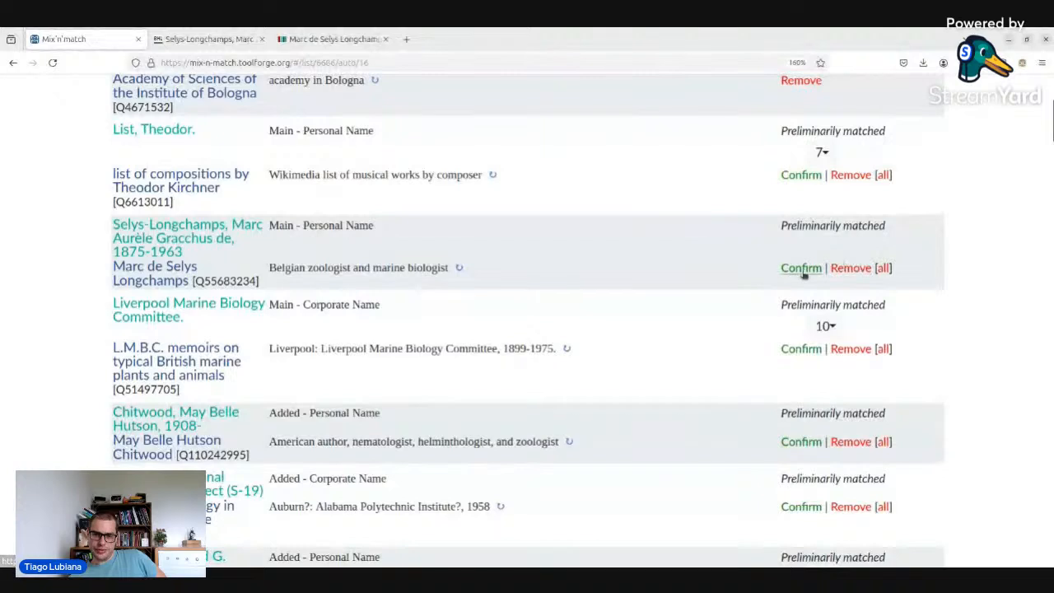
left_click(825, 298)
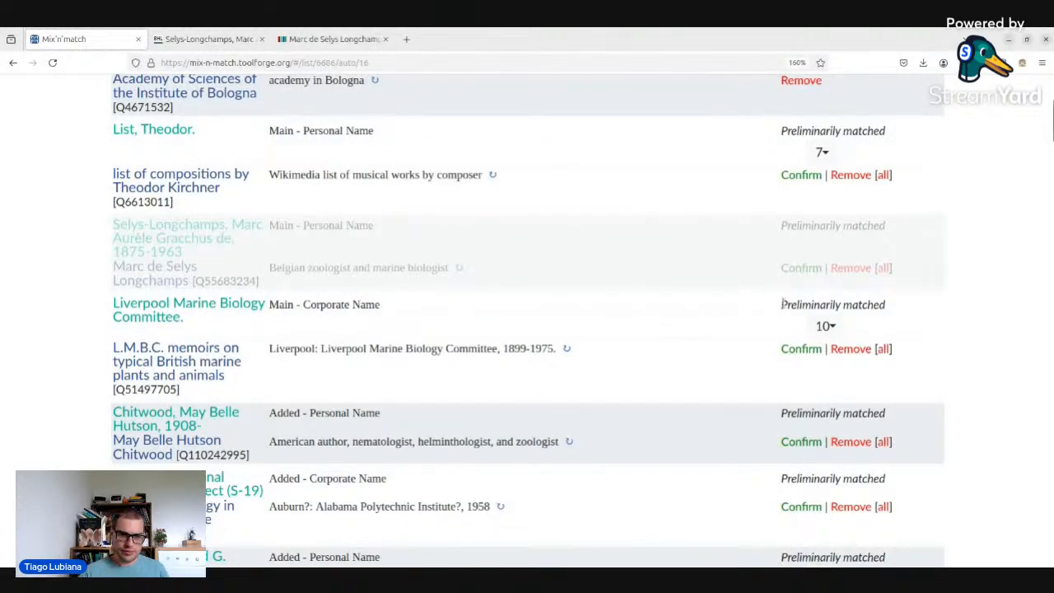
- Look through the candidate matches for Liverpool Marine Biology Committee and dismiss the list
left_click(825, 325)
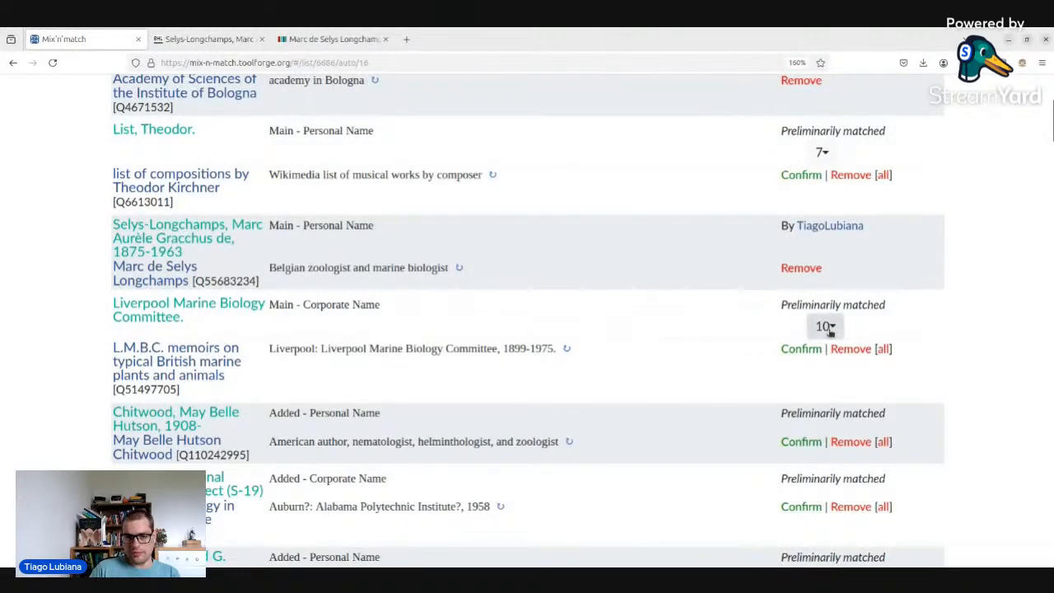
scroll(671, 304, "up", 5)
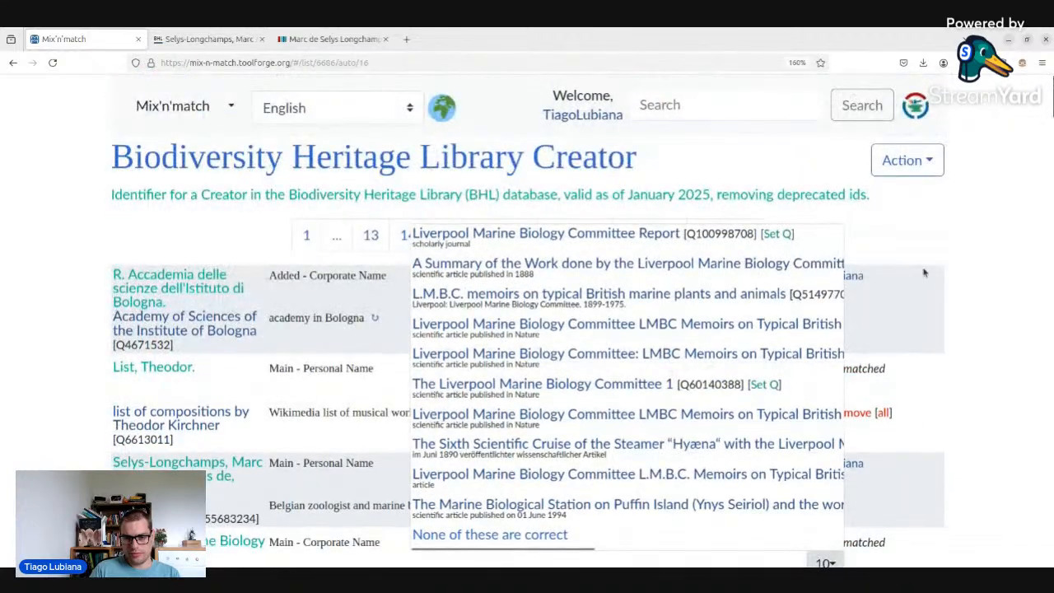
left_click(924, 273)
- Examine the candidate matches for Erebus (Ship) and the BHL records of Terror (Ship), then return to the match list
scroll(856, 276, "down", 10)
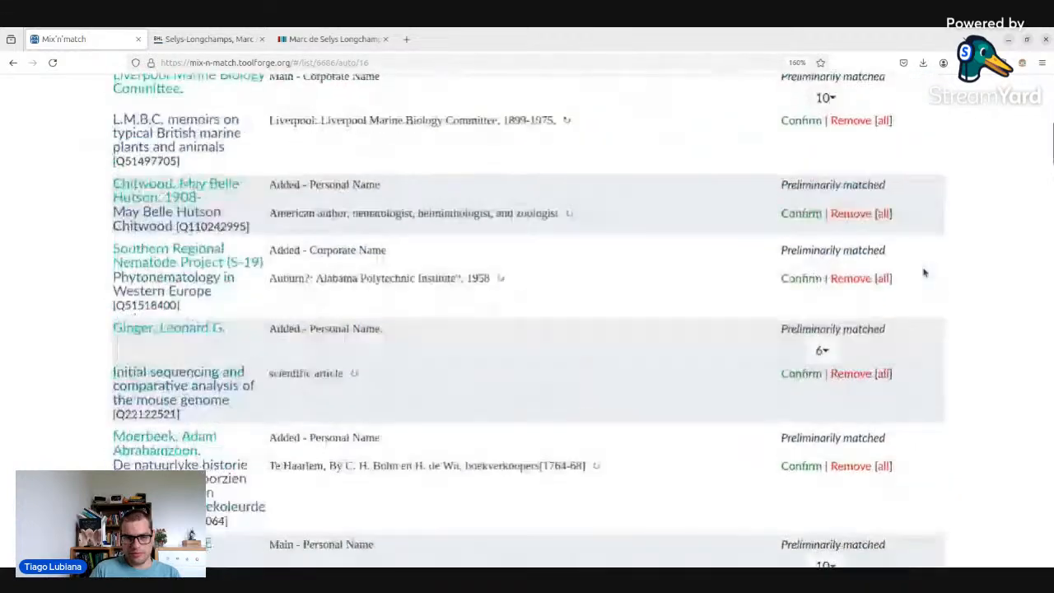
scroll(752, 321, "down", 3)
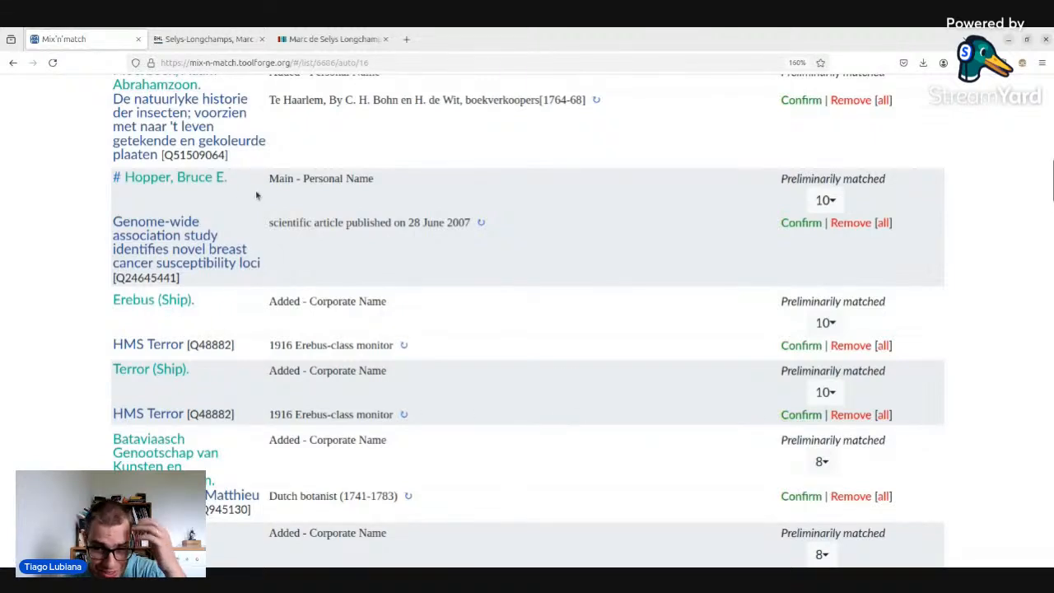
middle_click(162, 372)
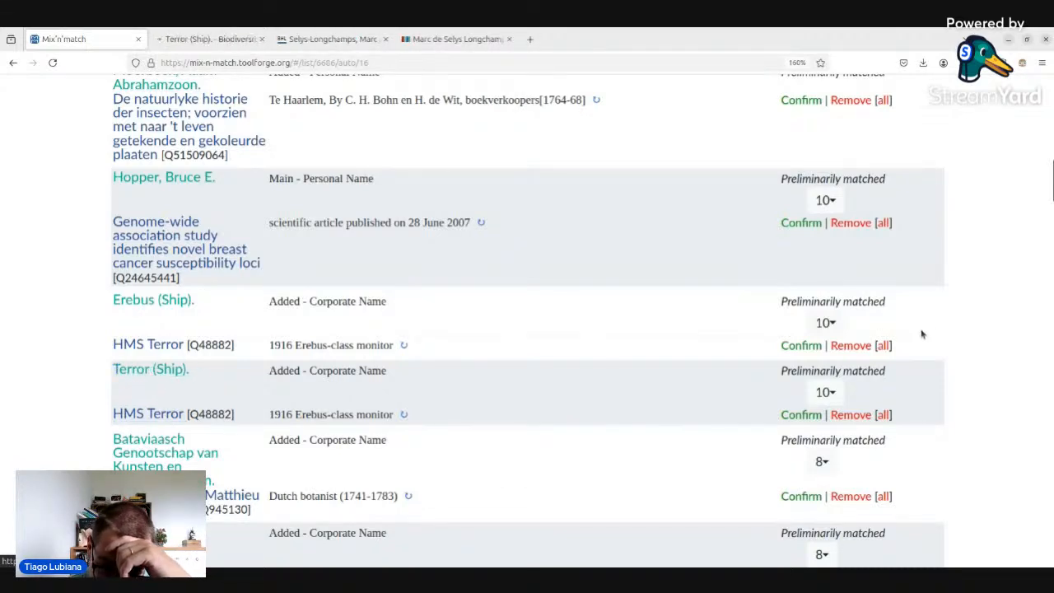
left_click(813, 316)
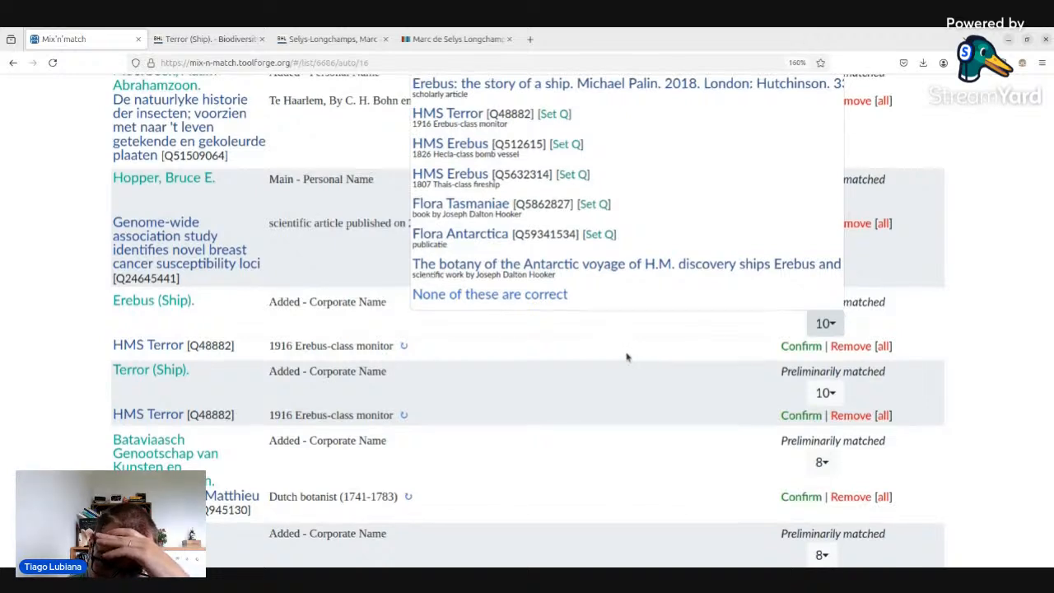
scroll(628, 357, "up", 2)
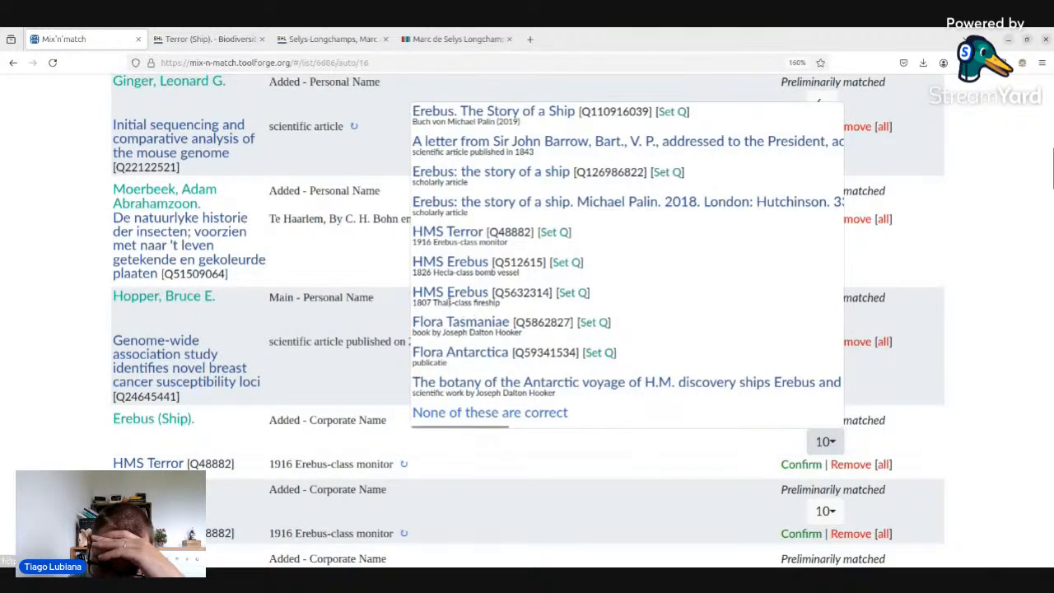
left_click(208, 38)
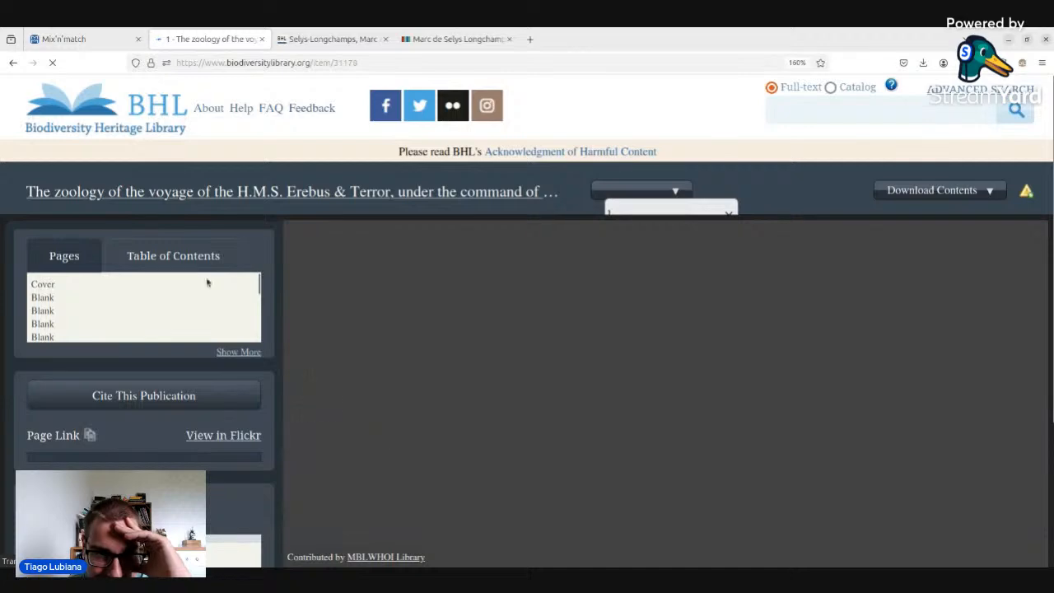
left_click(262, 40)
left_click(349, 370)
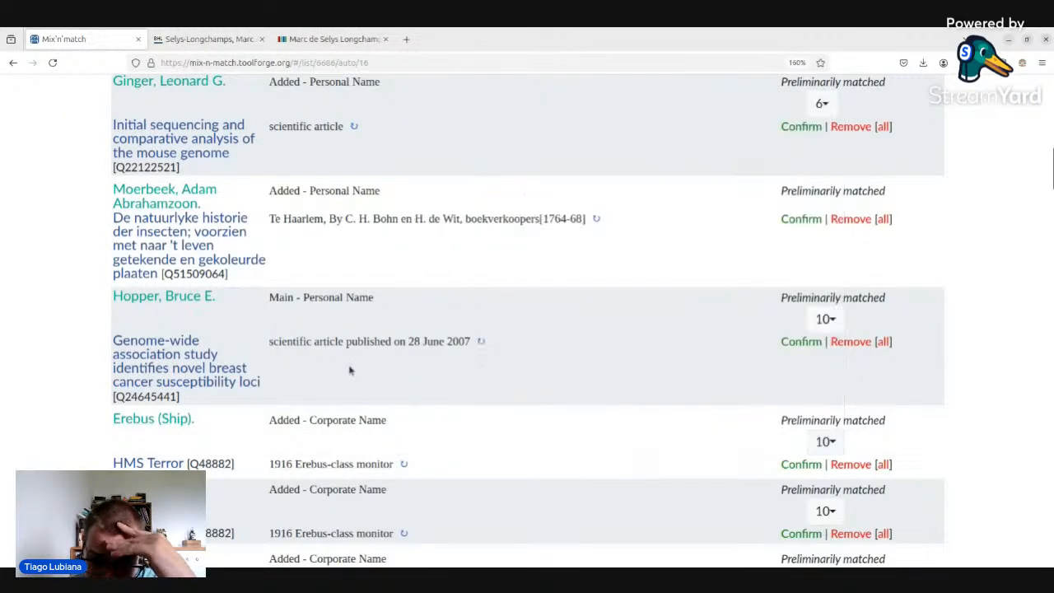
- Open the suggested Wikidata item HMS Terror (Q48882) for Terror (Ship), examine its statements, and return to the match list
scroll(349, 371, "down", 3)
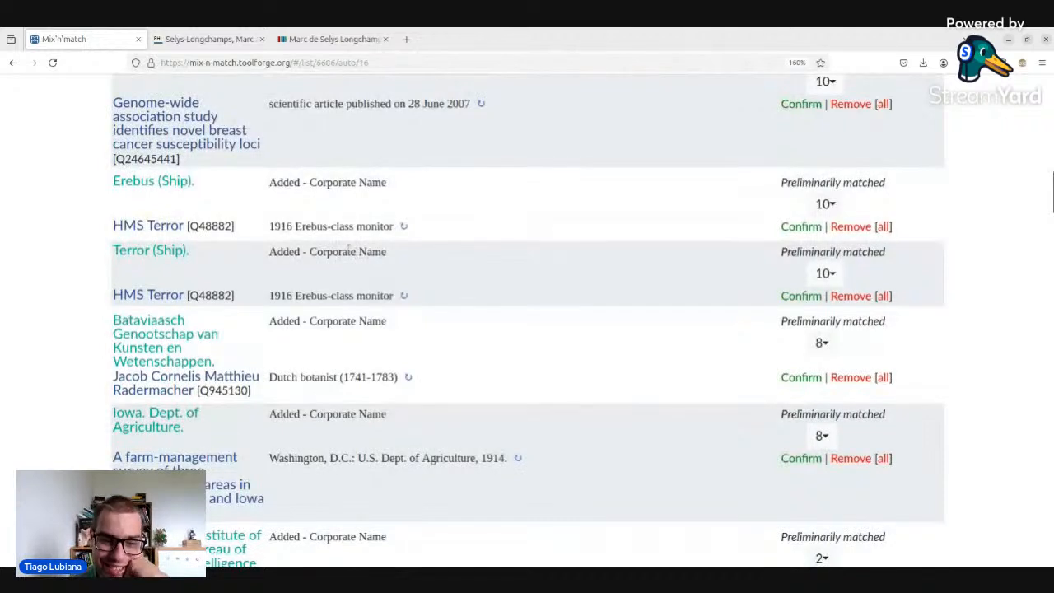
middle_click(163, 301)
left_click(230, 33)
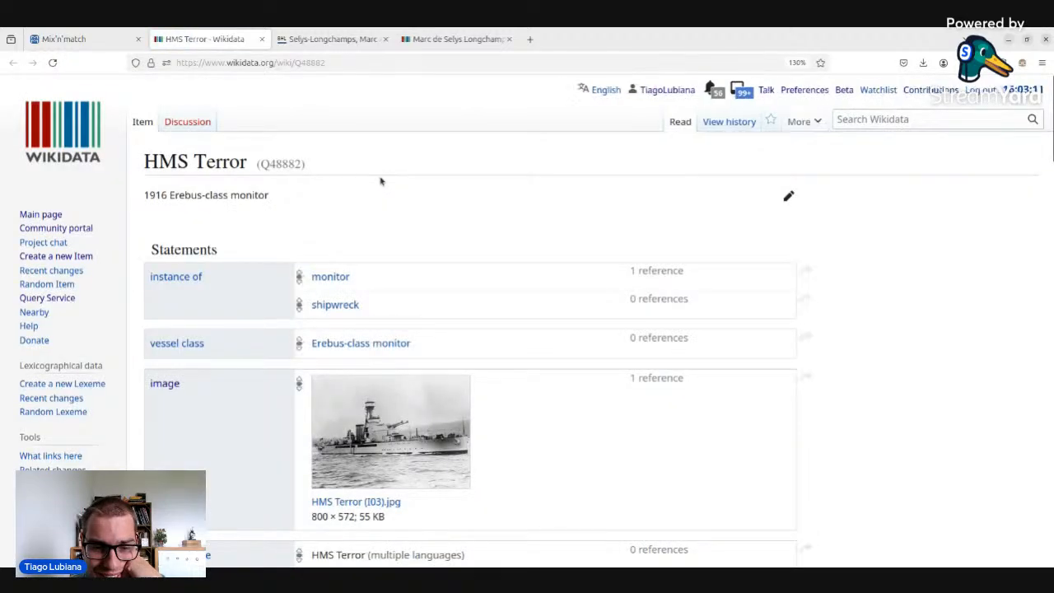
scroll(380, 181, "down", 1)
scroll(356, 262, "down", 2)
scroll(356, 262, "down", 4)
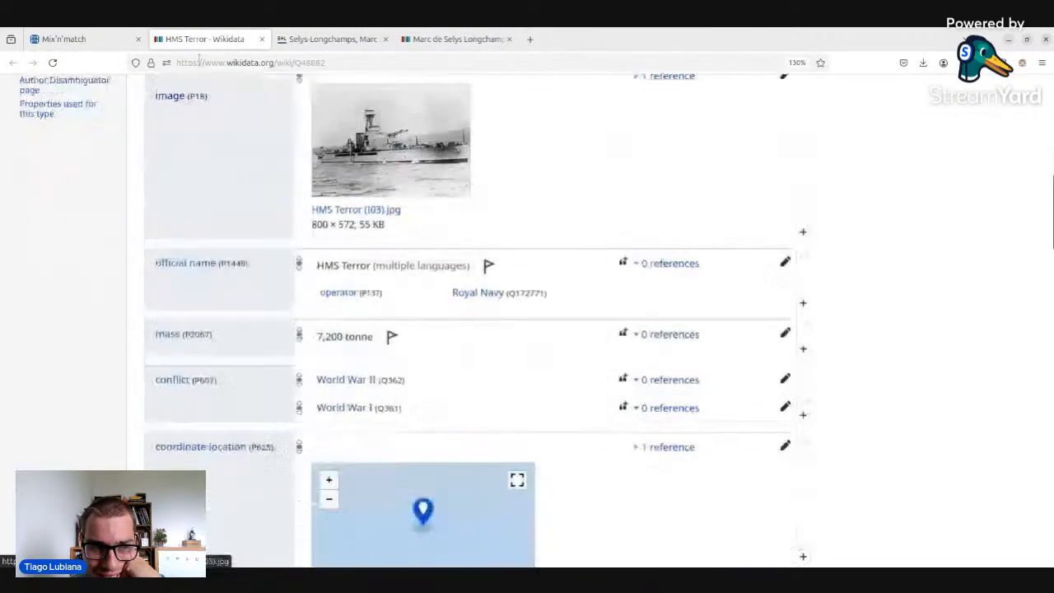
left_click(62, 38)
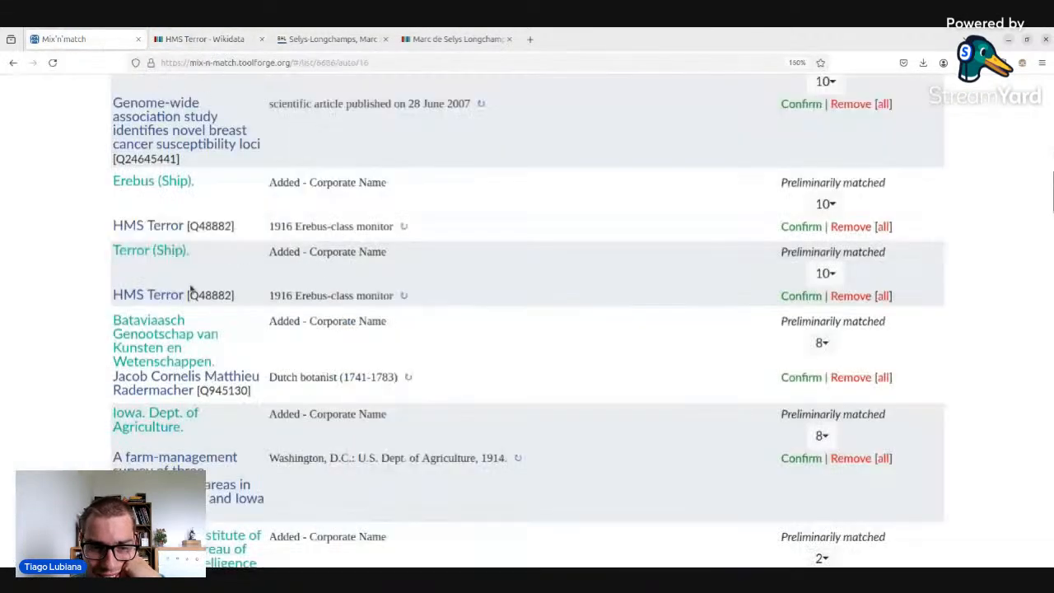
- Compare the publication title and years on the Terror (Ship) BHL creator page with the Wikidata item HMS Terror (Q48882)
left_click(169, 249)
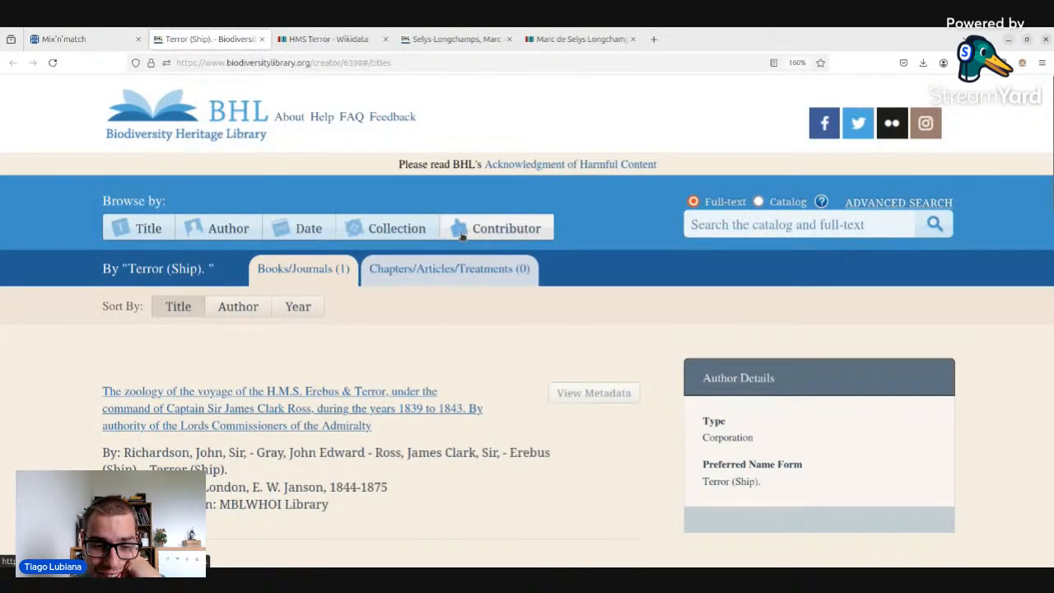
scroll(461, 235, "down", 3)
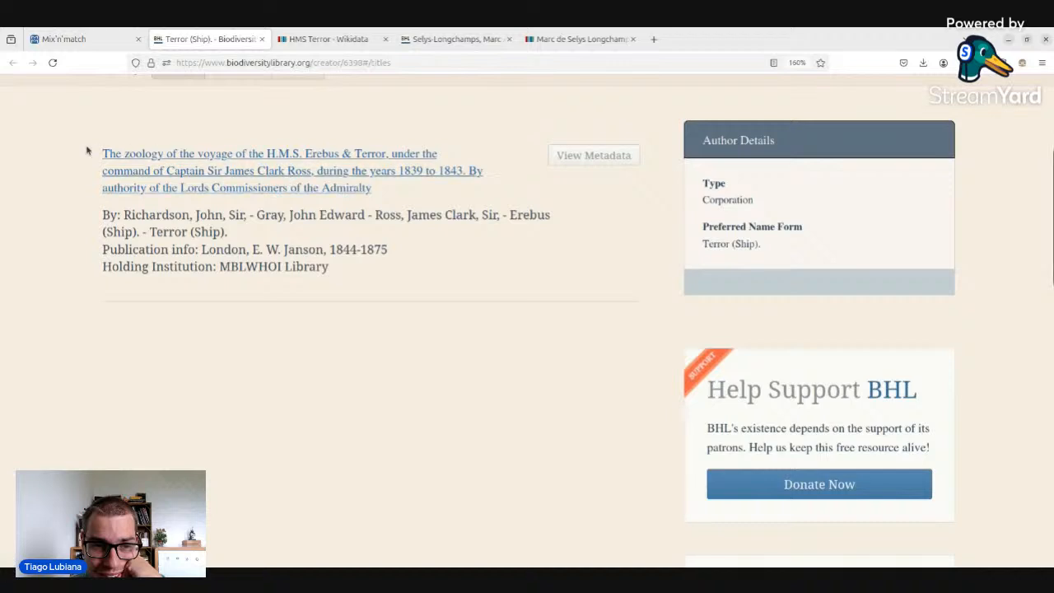
left_click_drag(84, 140, 396, 187)
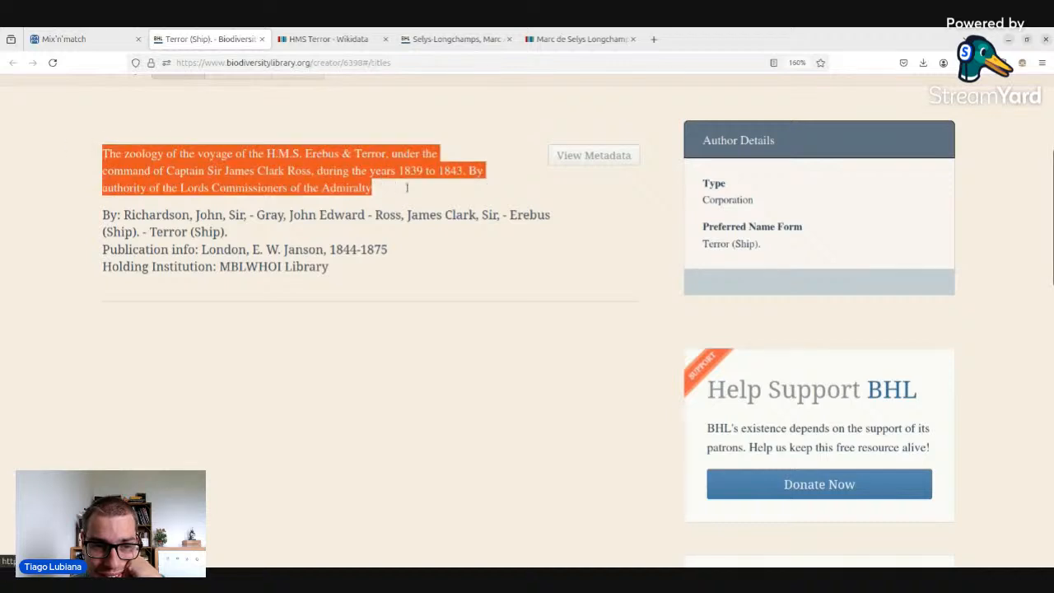
left_click(331, 43)
scroll(537, 265, "down", 5)
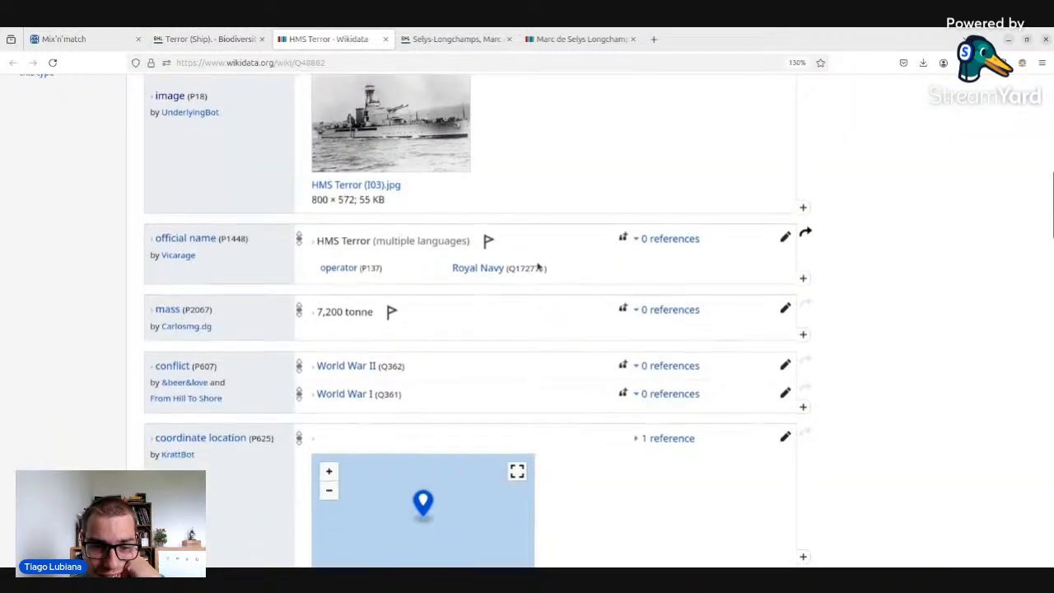
scroll(536, 262, "up", 15)
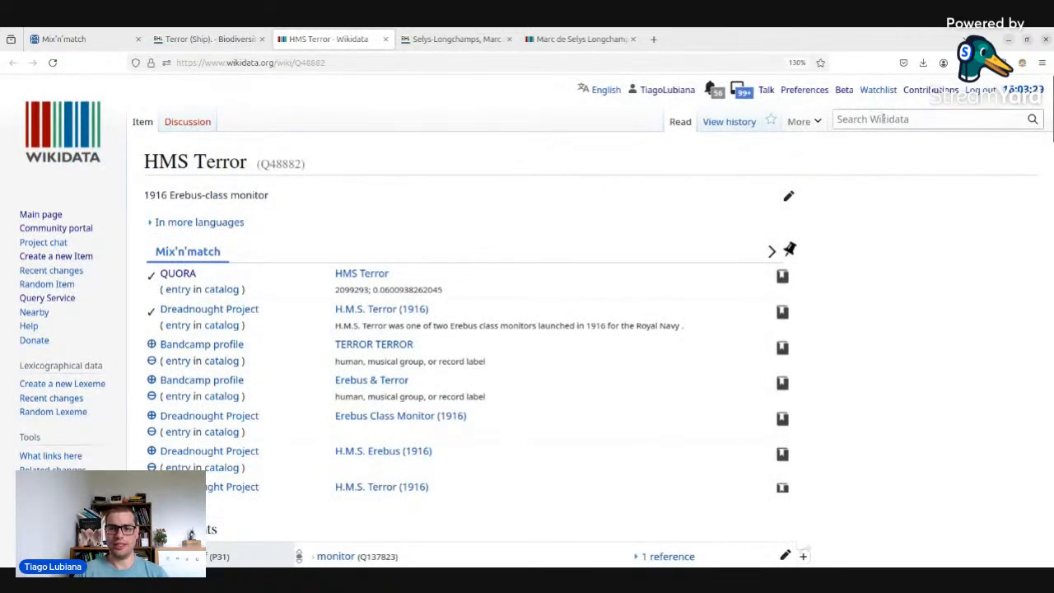
- Search Wikidata for "Terror (ship)" and open HMS Terror (Q141667), the 1813 Vesuvius-class bomb vessel
left_click(863, 120)
type("Terror 9")
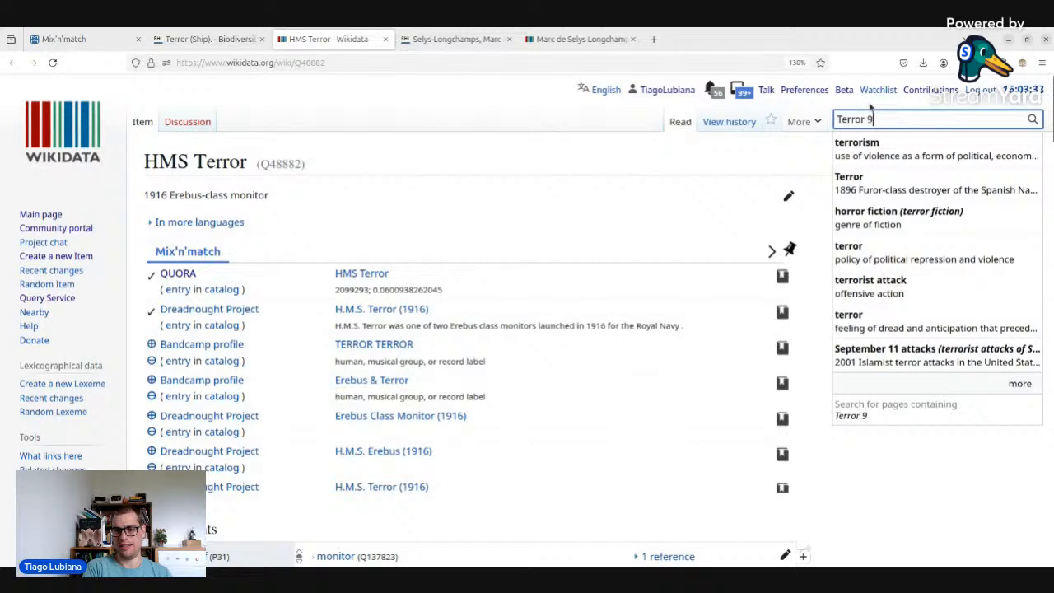
type("s")
key("BackSpace")
key("BackSpace")
type("(ship)")
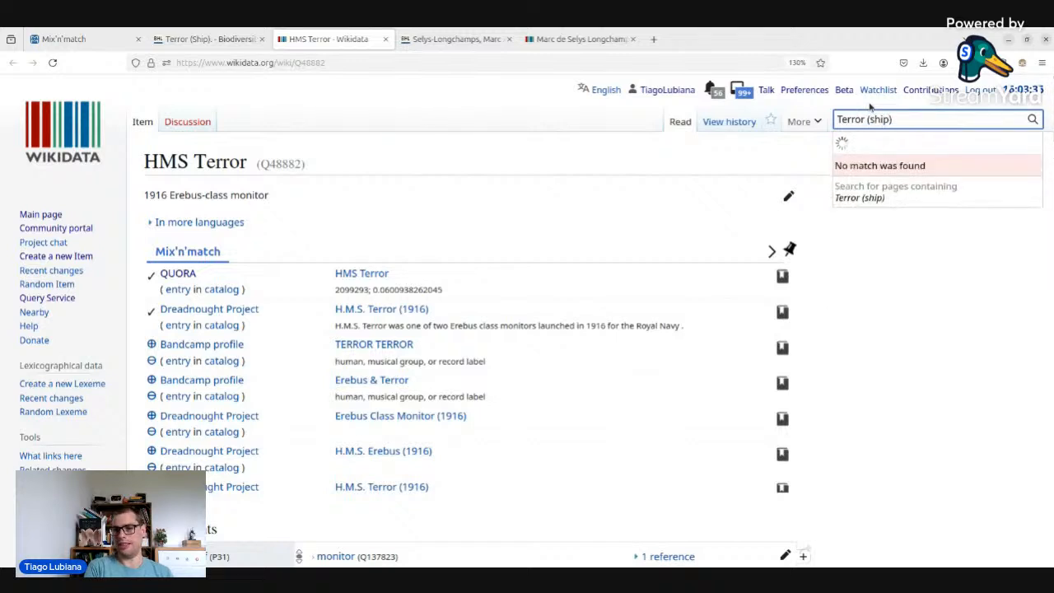
key("Return")
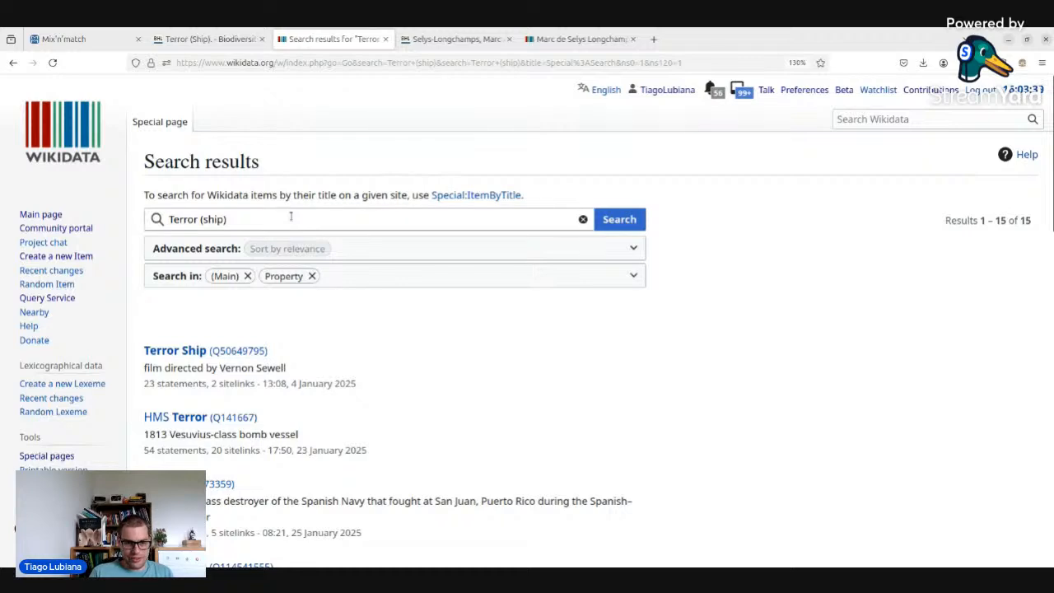
scroll(247, 272, "down", 3)
left_click(199, 321)
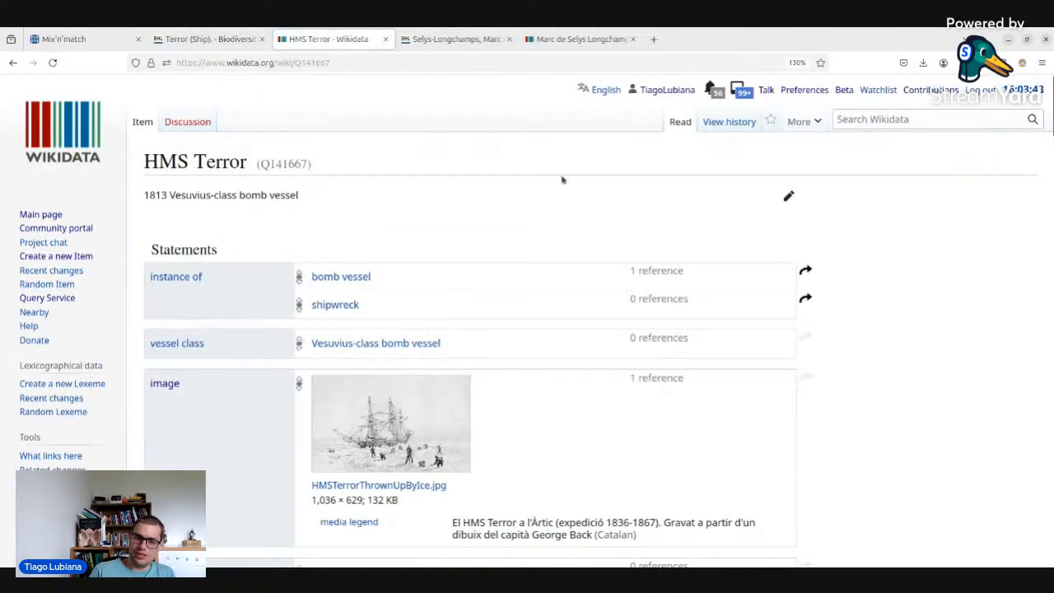
- Compare the image's media legend on HMS Terror (Q141667) with the publication title on the Terror (Ship) BHL creator page
scroll(581, 312, "down", 2)
left_click_drag(518, 452, 622, 454)
left_click(749, 458)
left_click_drag(732, 447, 643, 442)
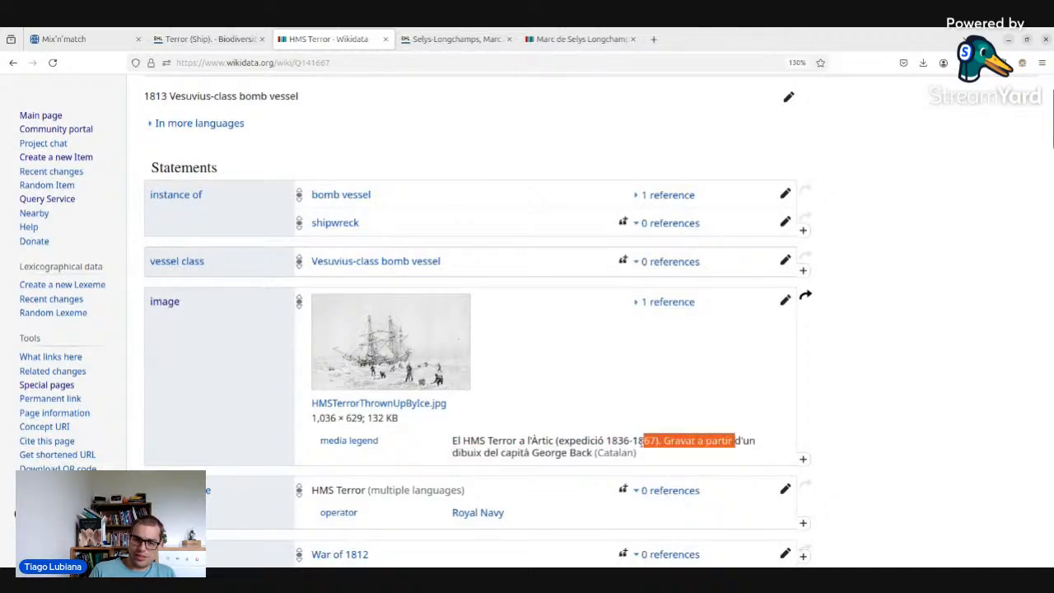
left_click_drag(421, 440, 583, 452)
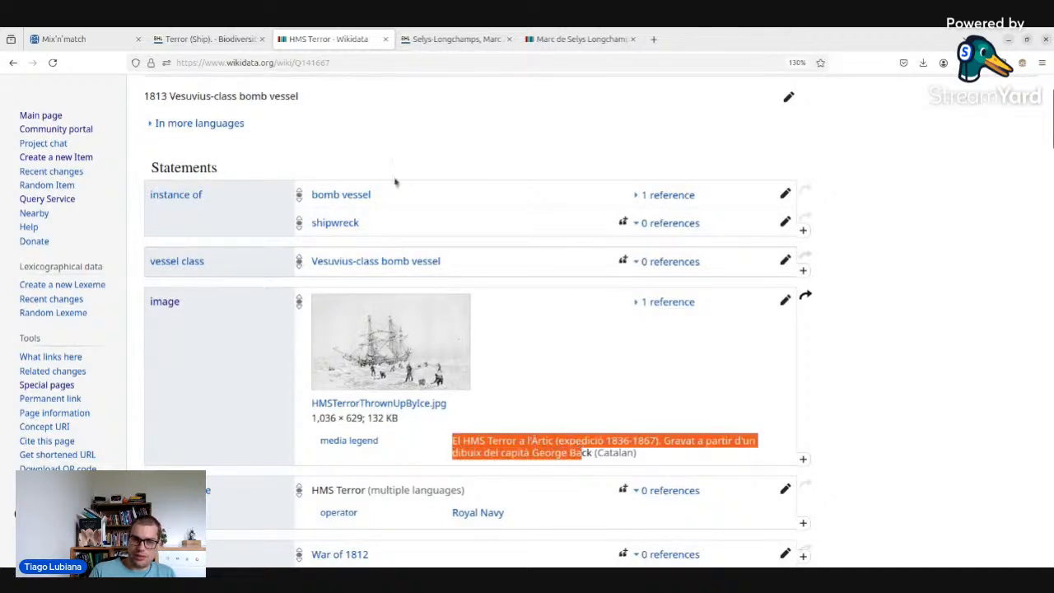
left_click(193, 37)
left_click(402, 206)
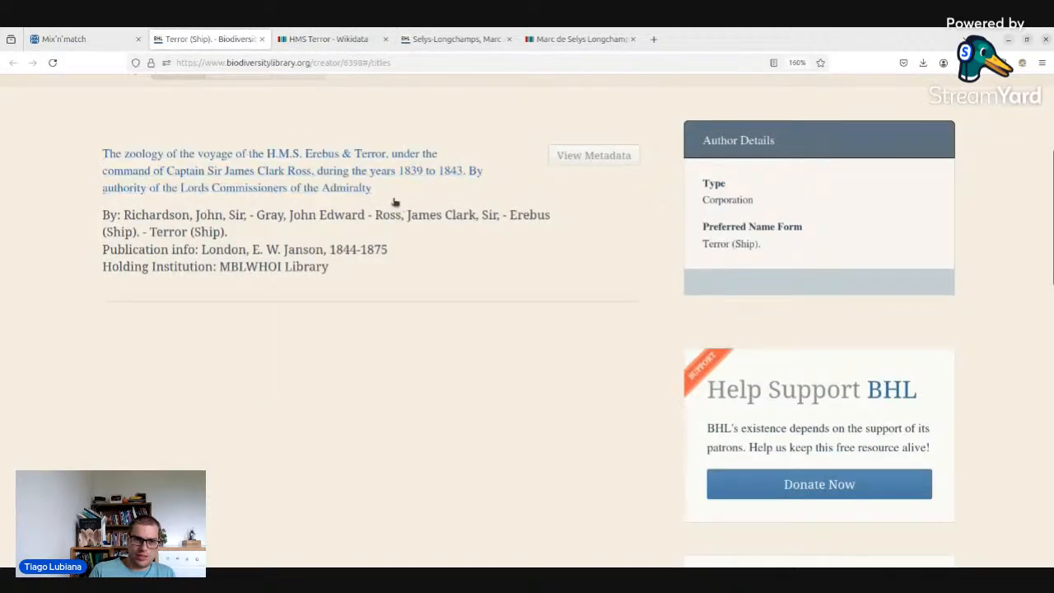
left_click_drag(80, 149, 164, 170)
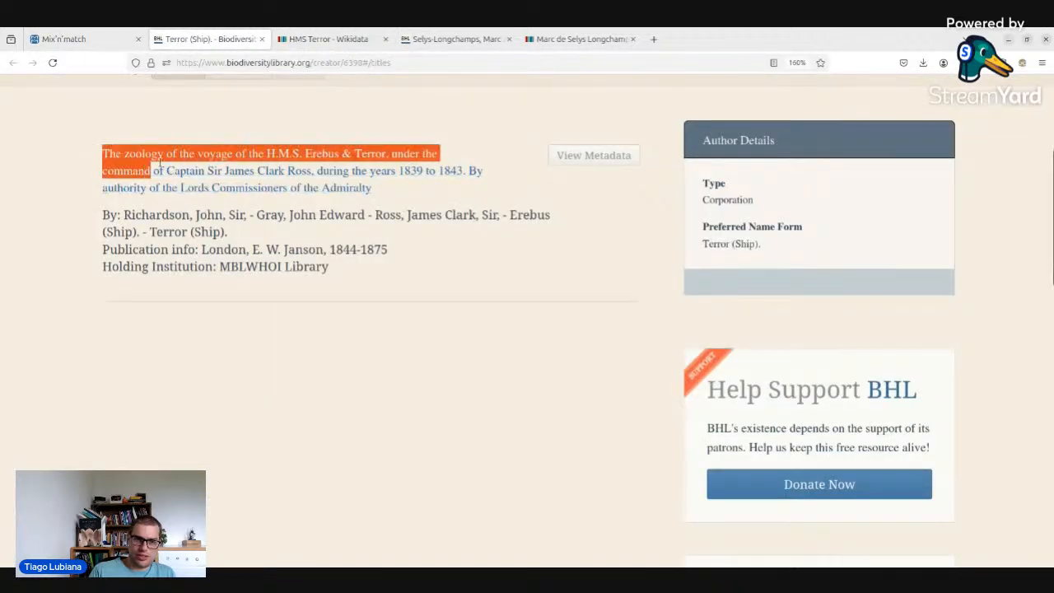
- Examine the significant events of HMS Terror (Q141667) and open its linked wrecks of HMS Erebus and HMS Terror item in a separate tab
left_click(315, 41)
scroll(766, 344, "down", 4)
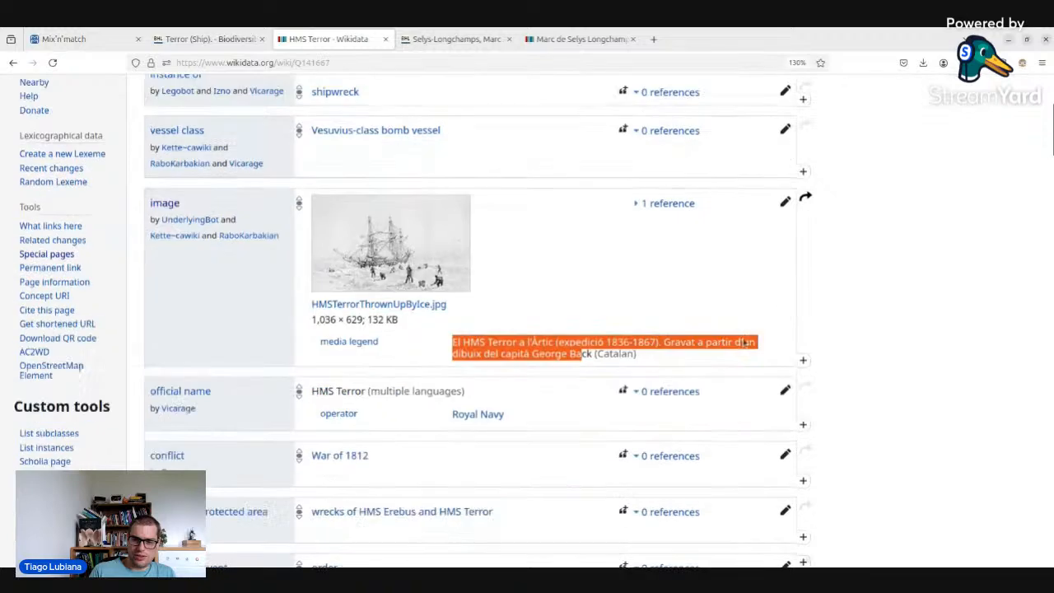
scroll(647, 294, "down", 5)
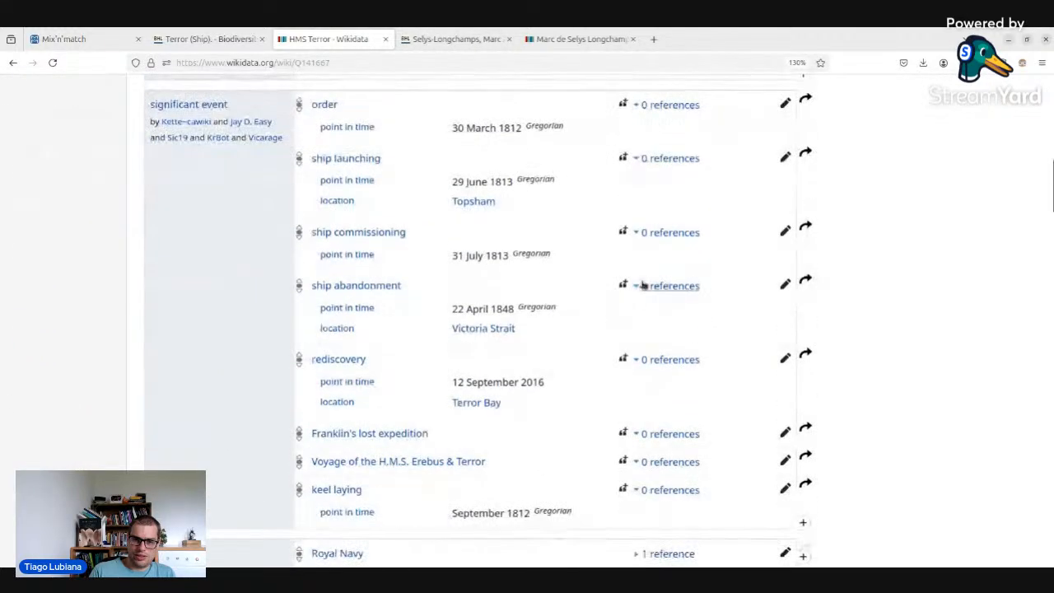
scroll(642, 285, "up", 3)
middle_click(408, 245)
scroll(460, 260, "up", 7)
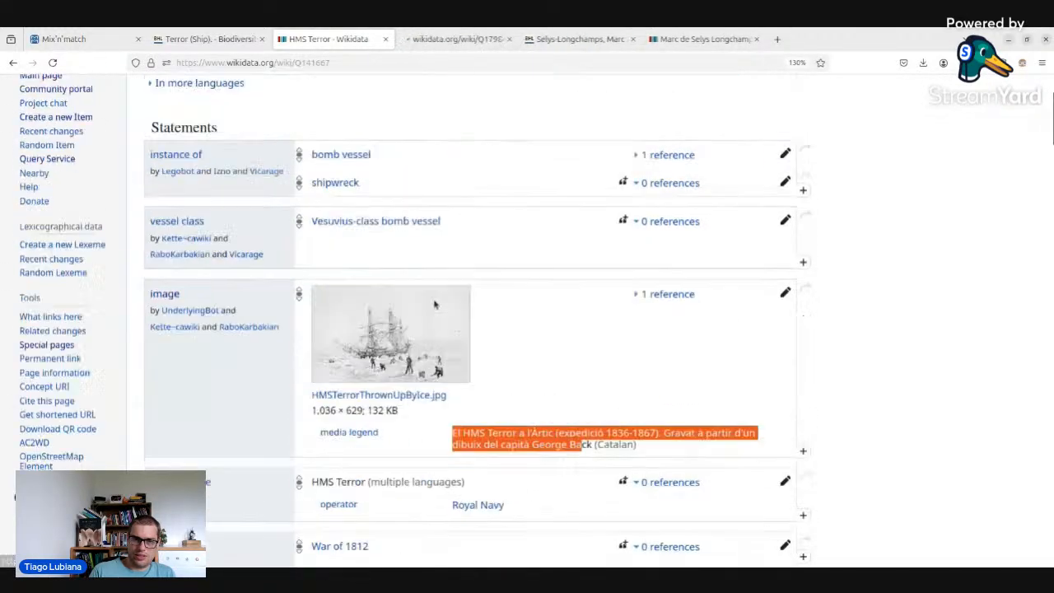
scroll(490, 255, "down", 3)
scroll(490, 253, "down", 5)
- Check the item wrecks of HMS Erebus and HMS Terror (Q17984217), close it, and return to HMS Terror (Q141667)
left_click(206, 39)
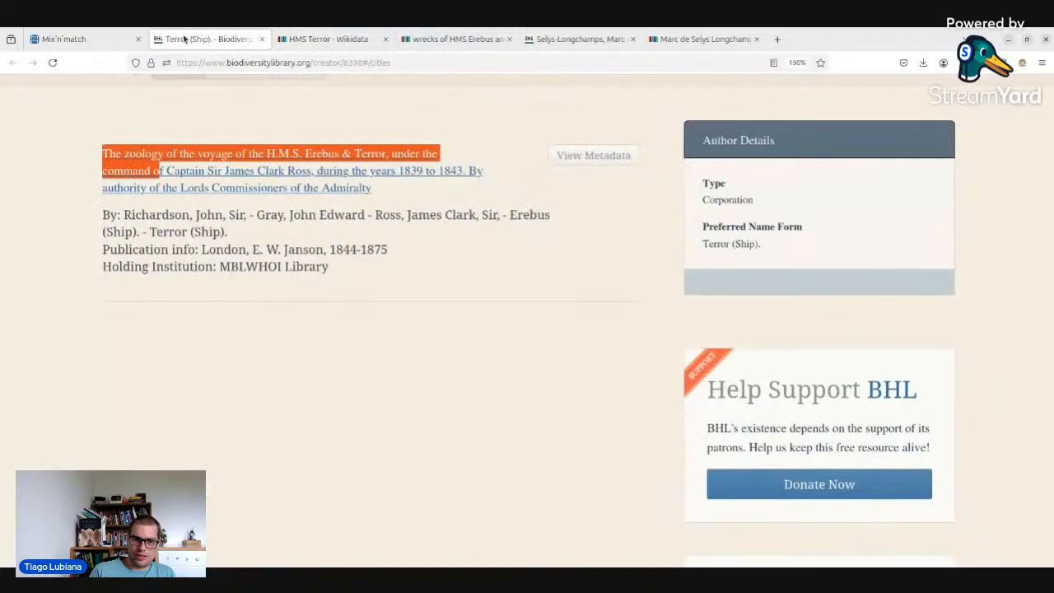
left_click(74, 39)
left_click(324, 39)
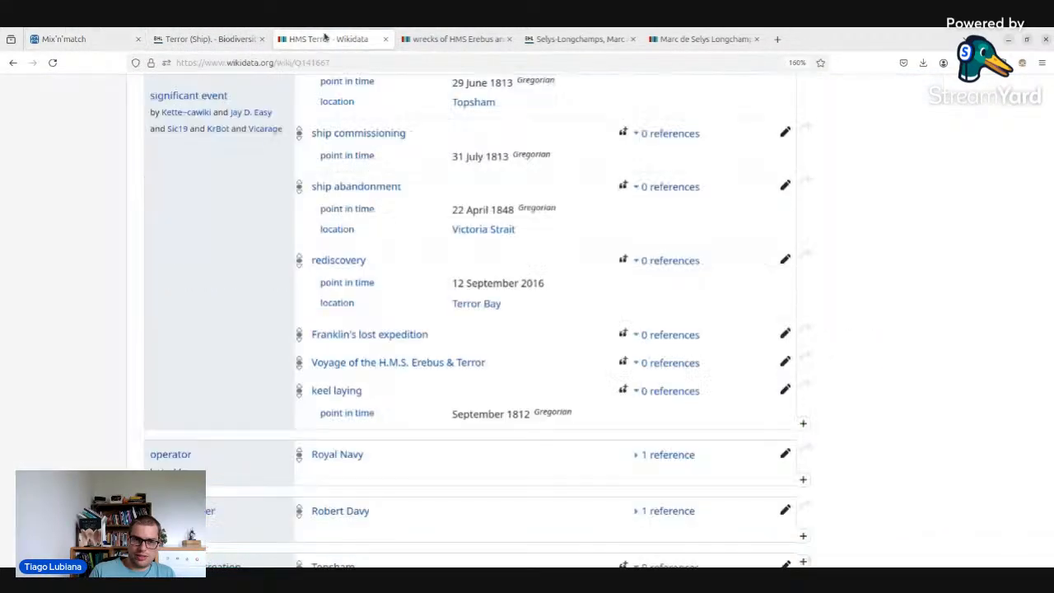
scroll(558, 259, "down", 15)
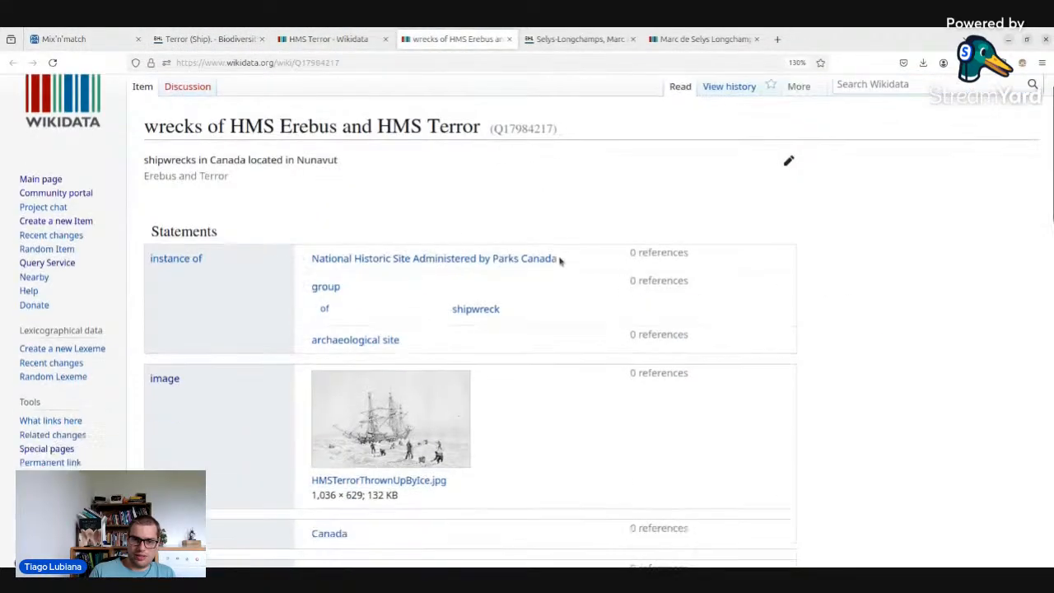
key("ctrl+w")
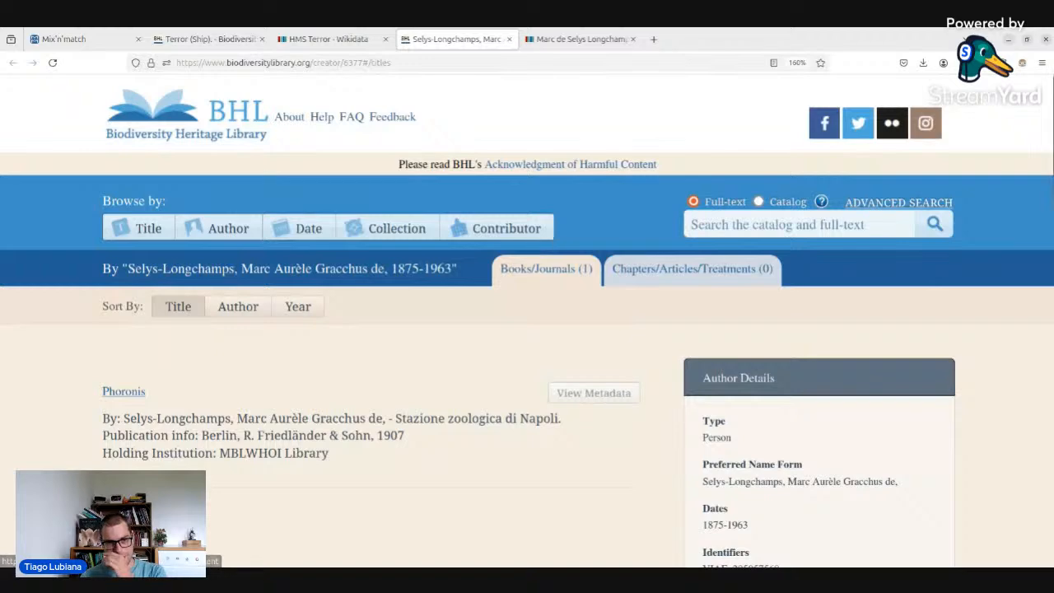
key("ctrl+shift+Tab")
- Compare the service entry and retirement dates of HMS Terror (Q141667) with the voyage years on the Terror (Ship) BHL page
scroll(475, 322, "down", 5)
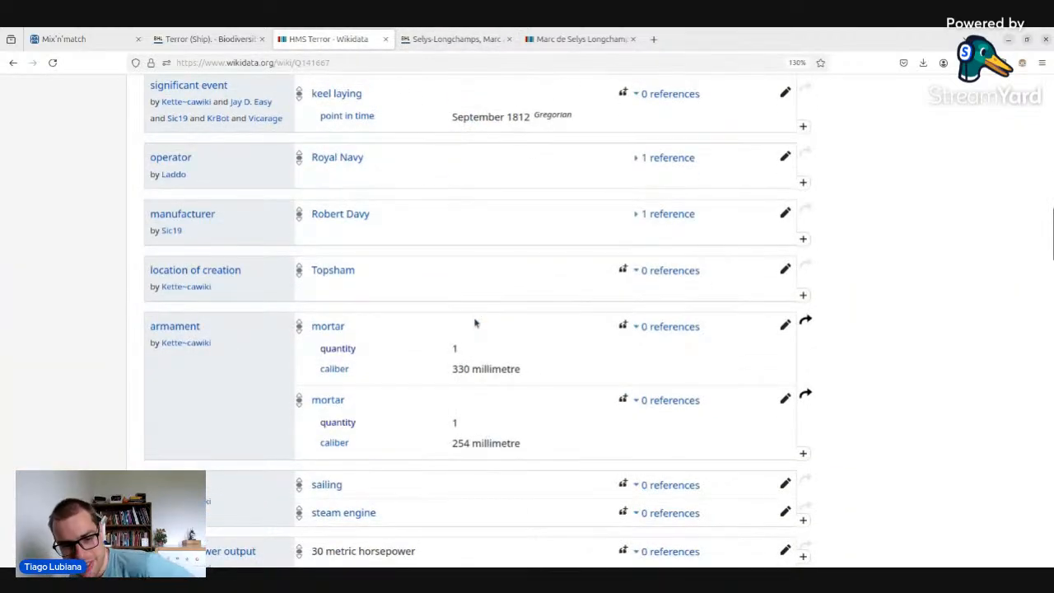
scroll(473, 325, "down", 3)
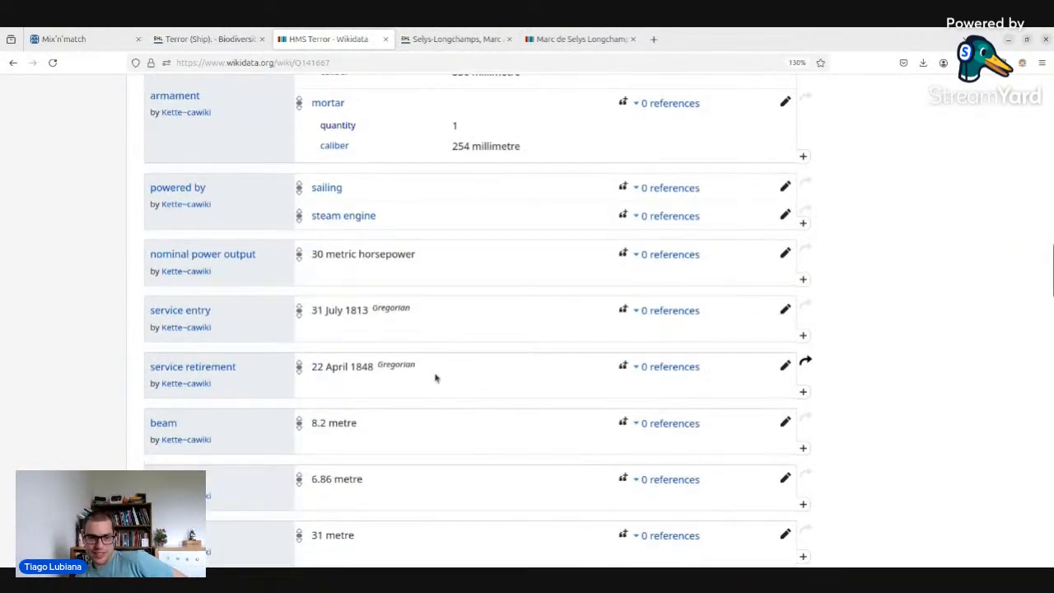
left_click_drag(343, 301, 411, 311)
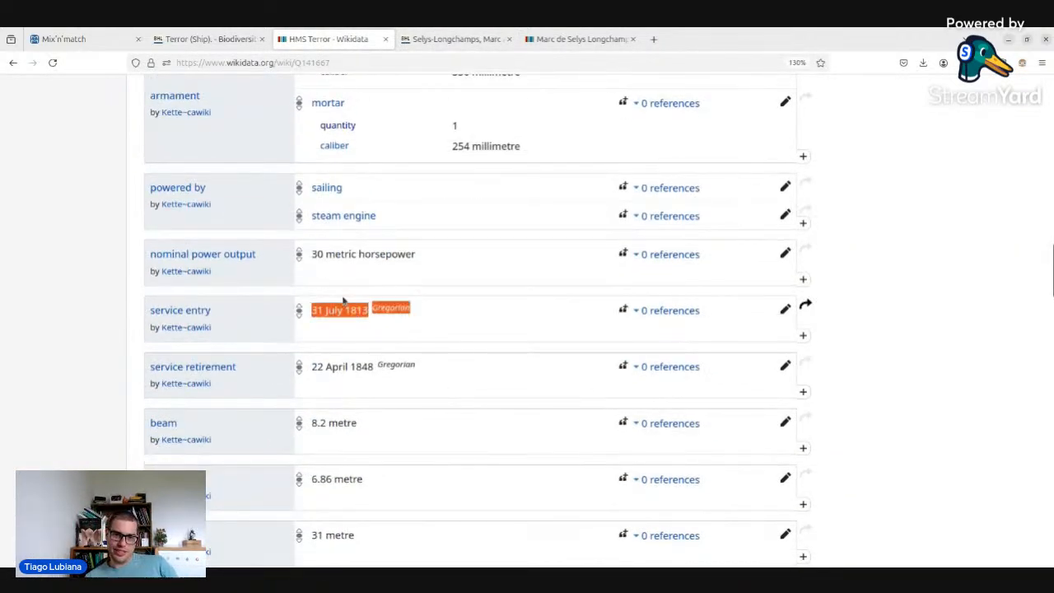
left_click(216, 50)
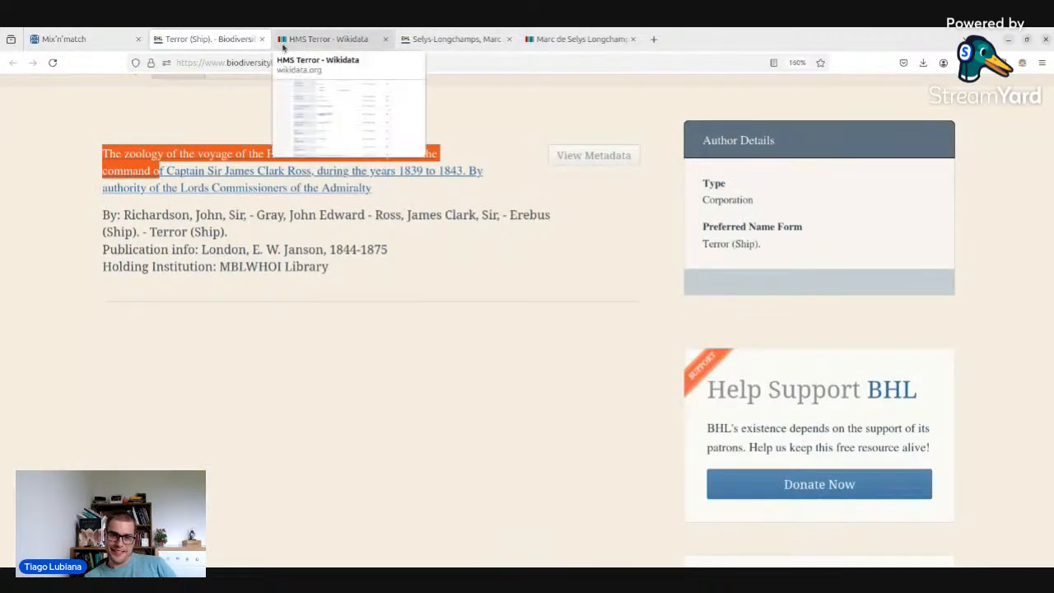
left_click(306, 39)
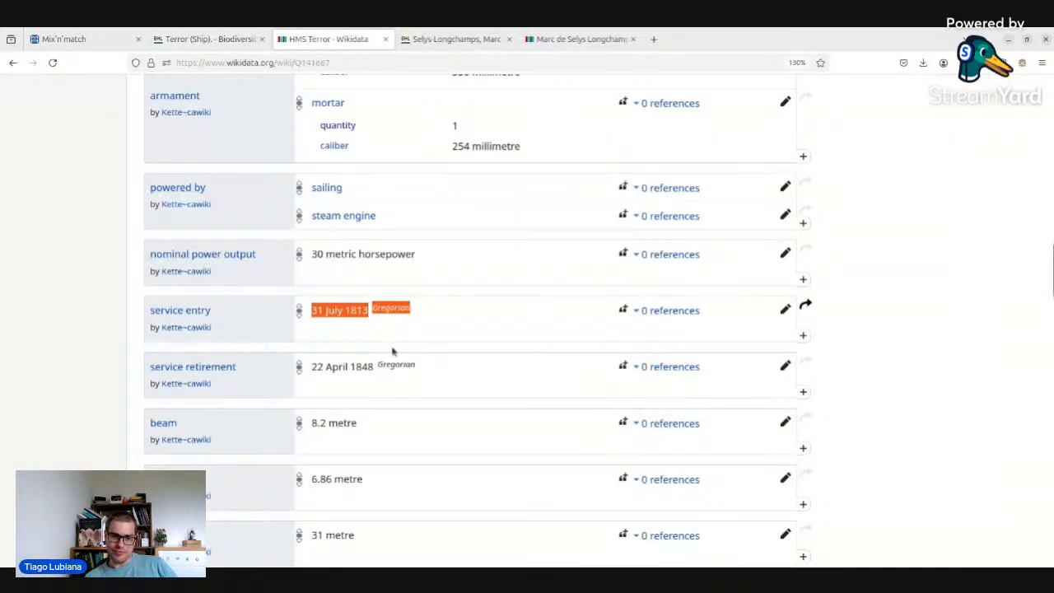
left_click(209, 38)
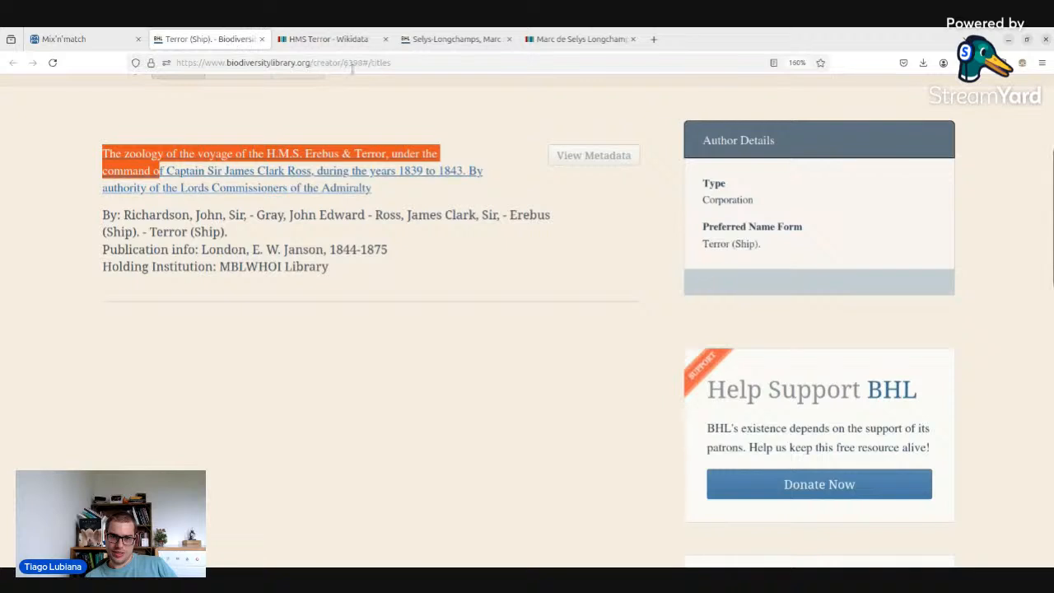
left_click(303, 41)
- Open three HMS Terror items listed under "different from", examine the 1759 Infernal-class bomb vessel (Q96380140), and close it
scroll(494, 379, "down", 5)
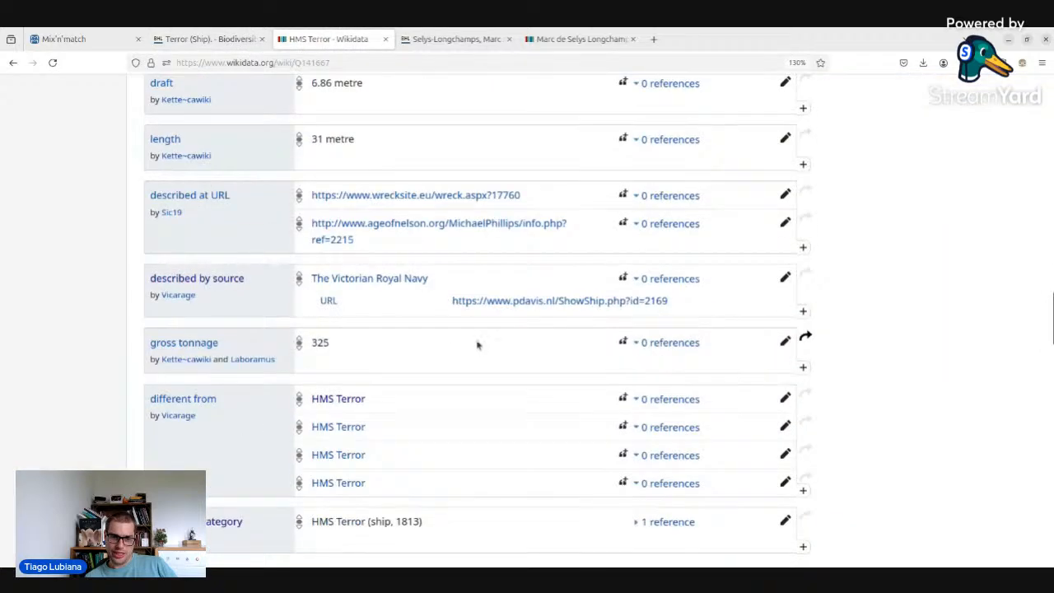
middle_click(340, 428)
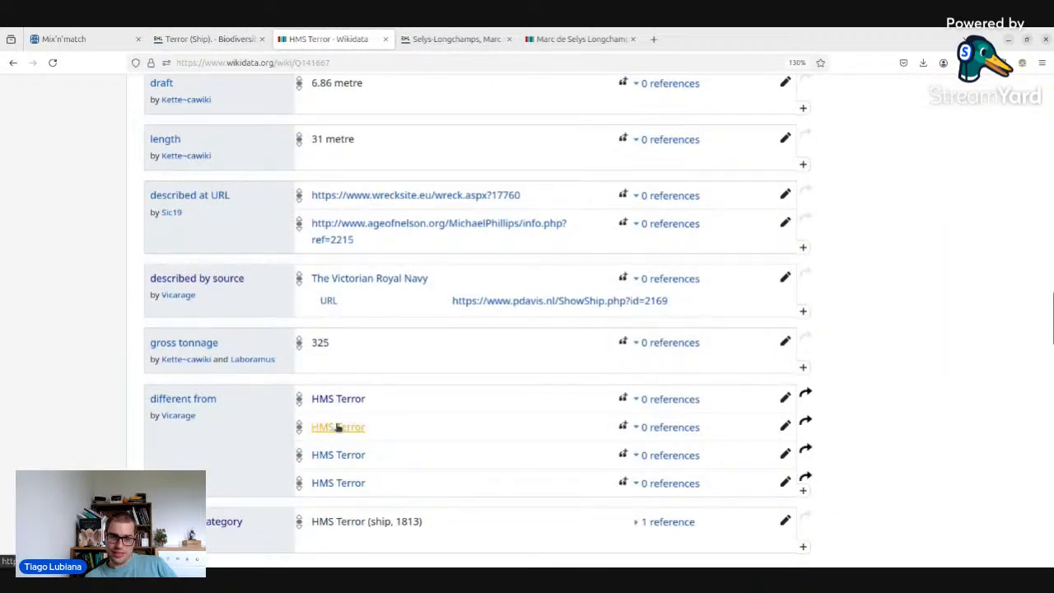
middle_click(338, 455)
middle_click(338, 483)
left_click(420, 39)
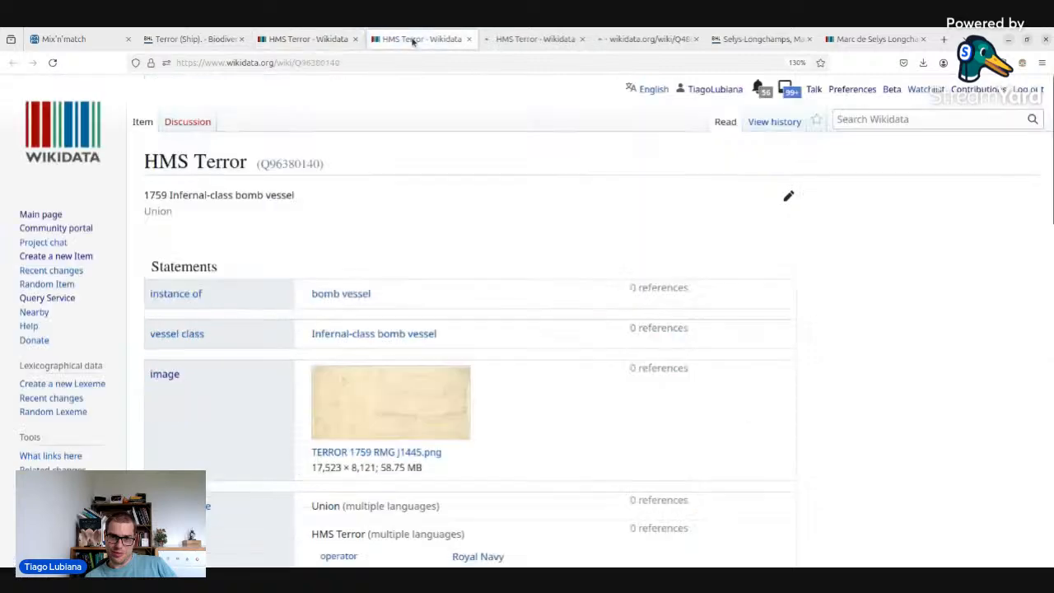
scroll(456, 241, "down", 5)
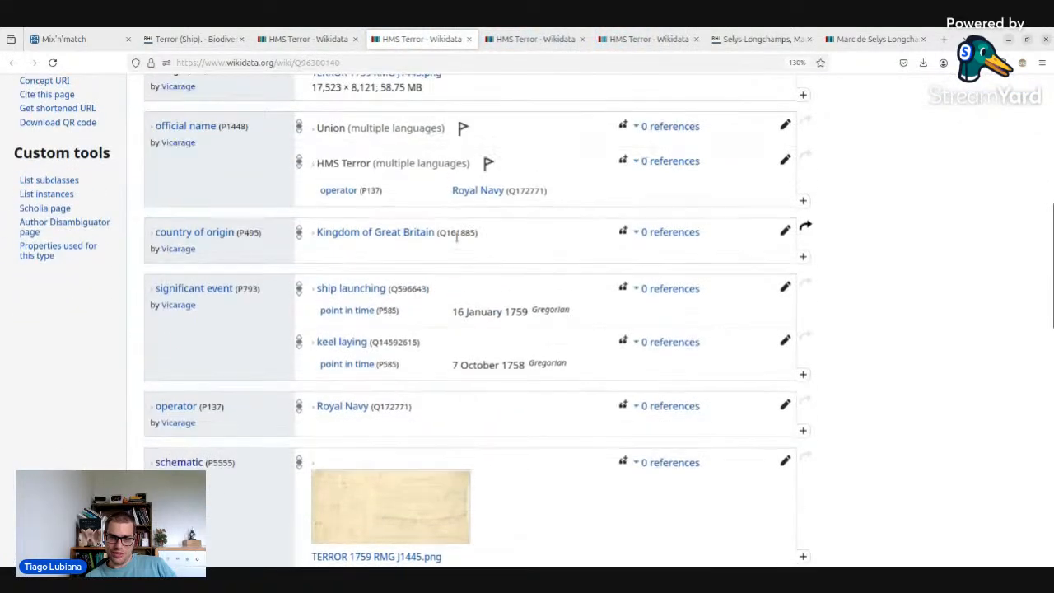
scroll(457, 239, "down", 10)
key("ctrl+w")
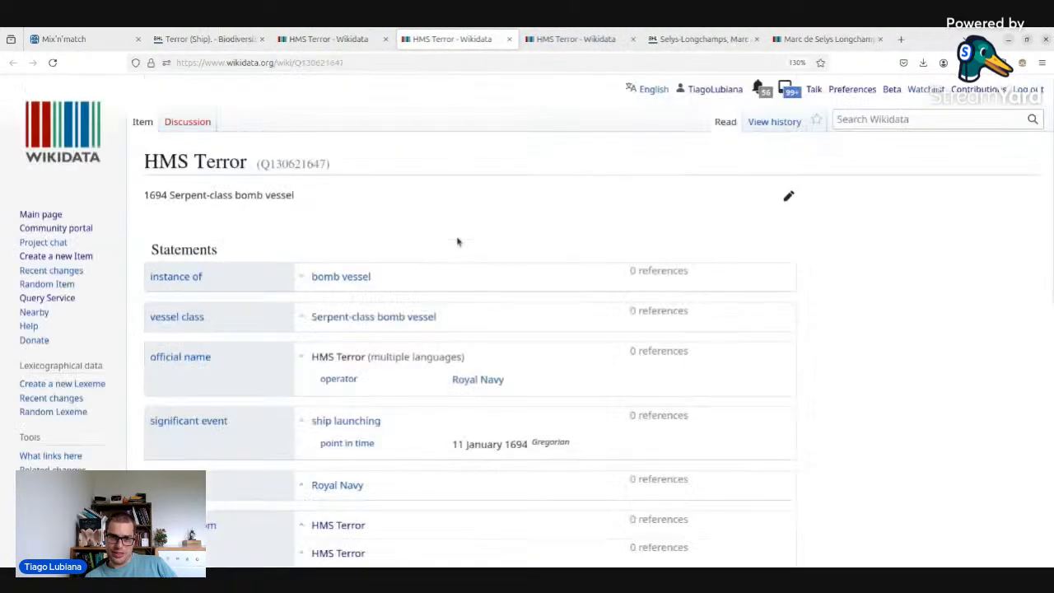
- Examine the HMS Terror items Q130621647 and Q48699933, close both, and return to HMS Terror (Q141667)
scroll(457, 239, "down", 5)
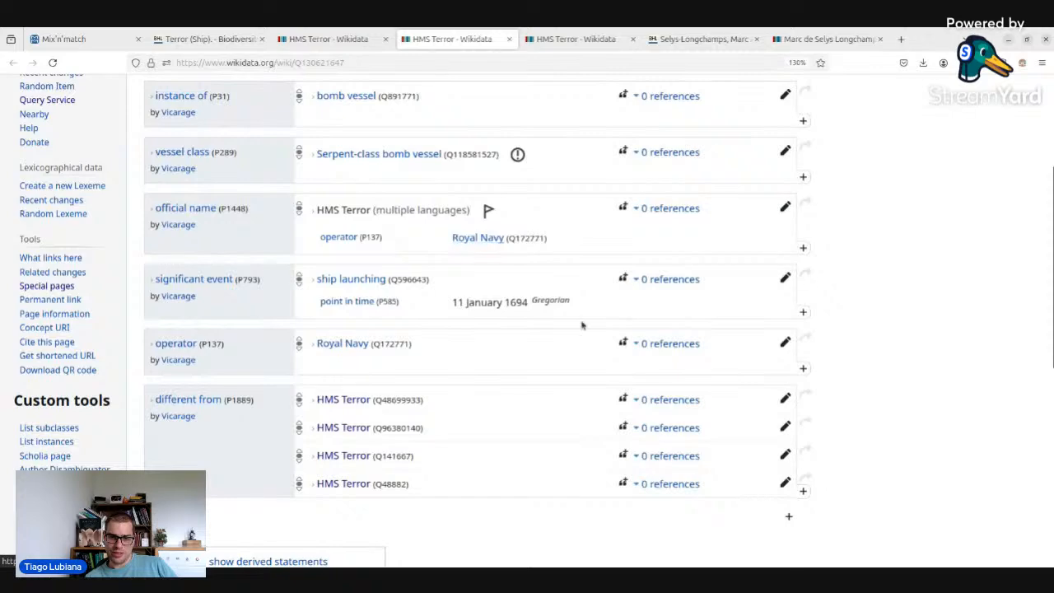
scroll(581, 325, "up", 5)
key("ctrl+w")
scroll(549, 280, "down", 10)
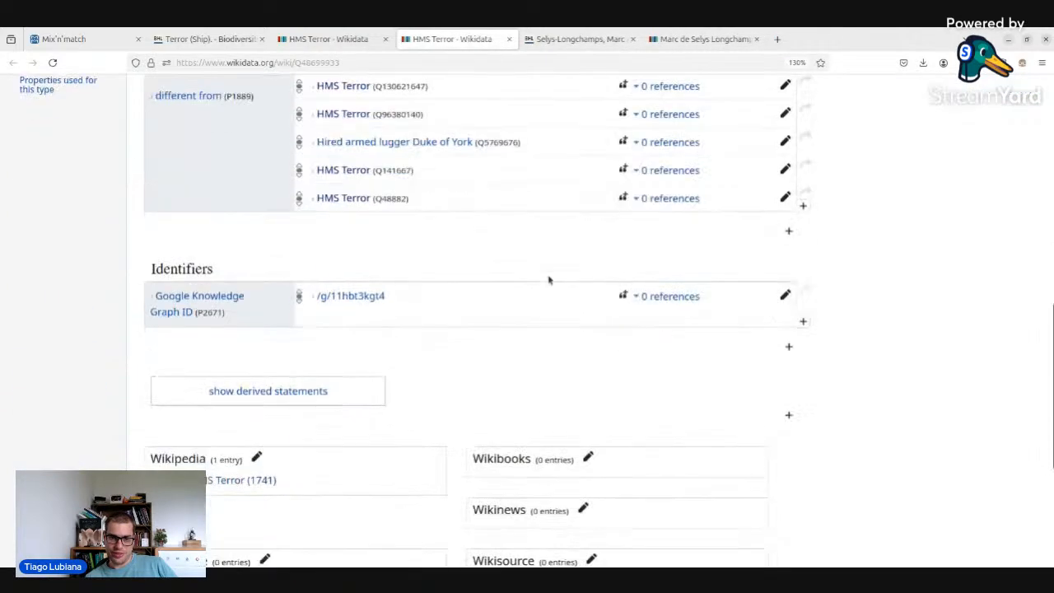
key("ctrl+w")
key("ctrl+Page_Up")
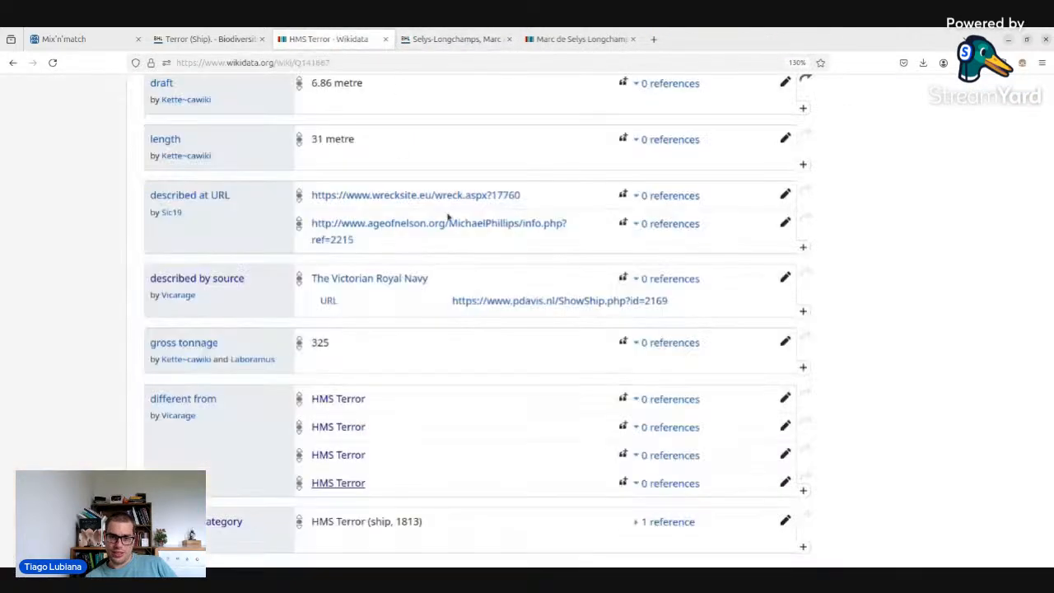
- Check the identifiers of HMS Terror (Q141667) and return to the Mix'n'match list
scroll(494, 276, "down", 15)
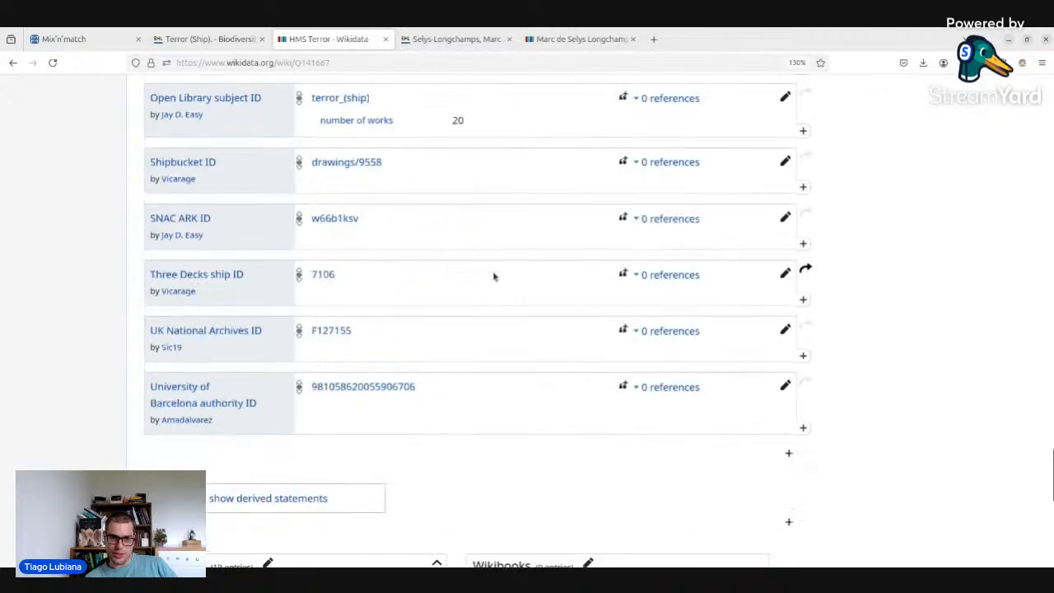
scroll(494, 276, "down", 3)
left_click(101, 41)
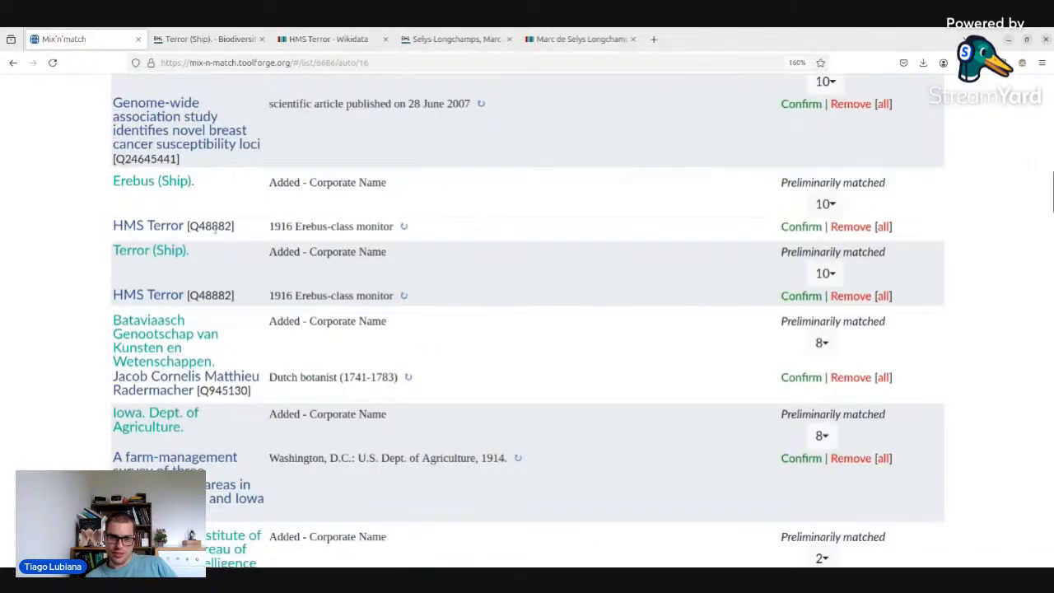
- Copy the creator ID from the address of the Terror (Ship) BHL page and close that page
double_click(210, 295)
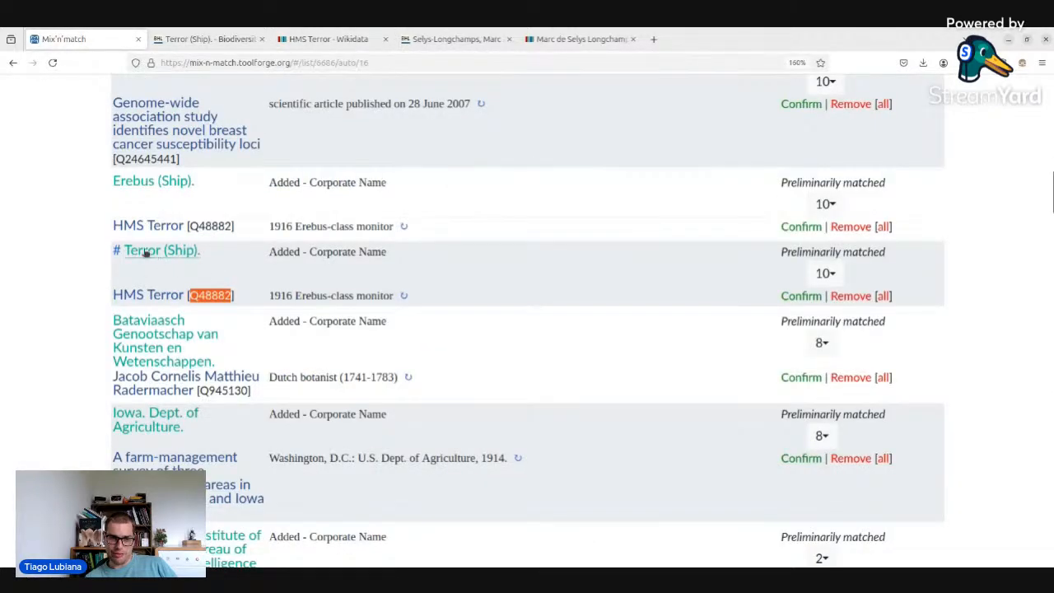
middle_click(146, 252)
left_click(241, 40)
key("ctrl+w")
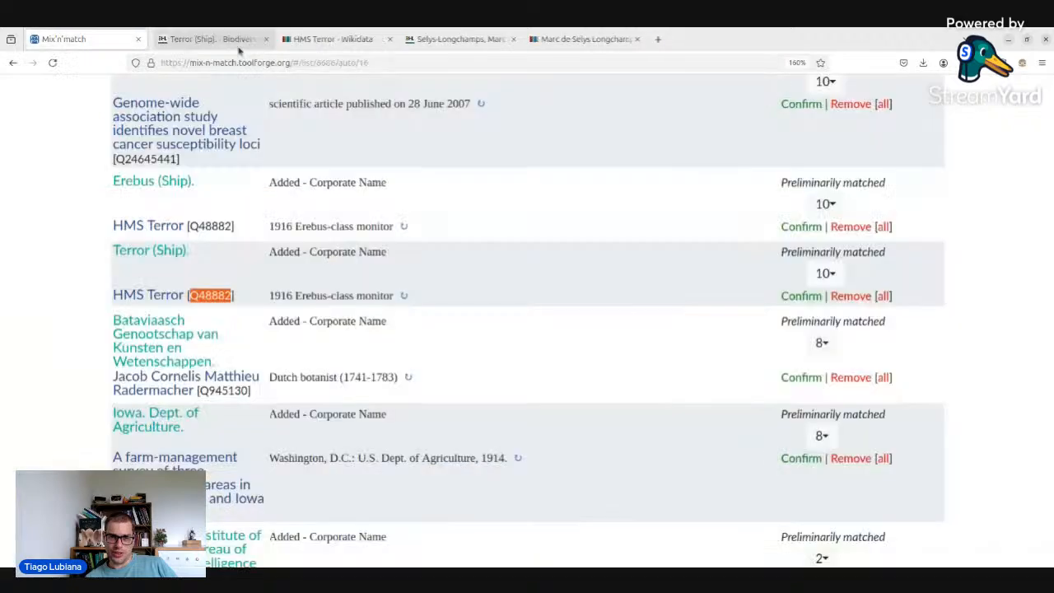
left_click(232, 40)
double_click(357, 64)
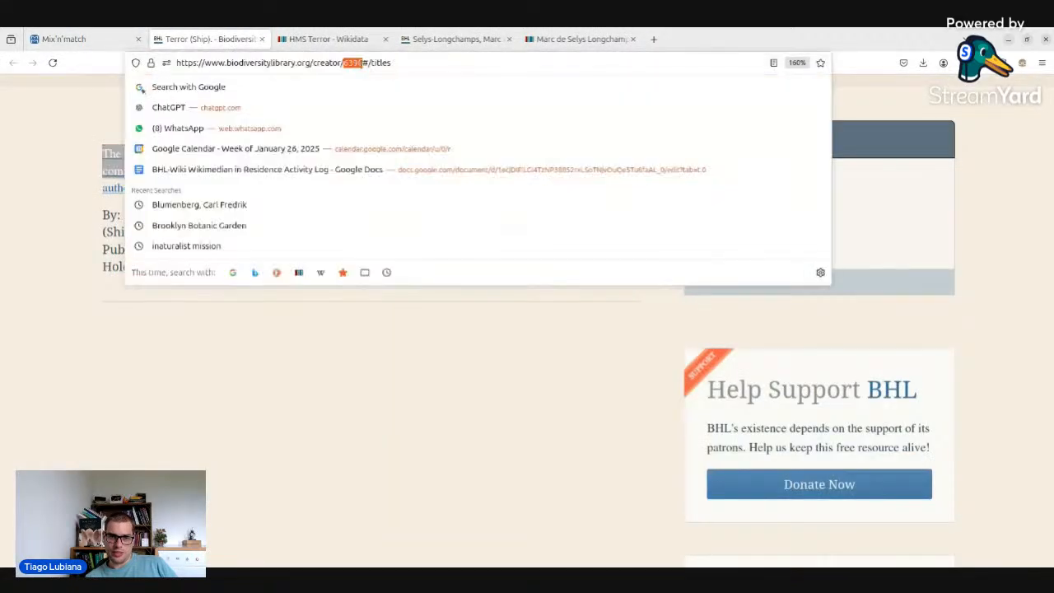
key("ctrl+x")
key("ctrl+w")
- Add the statement BHL creator ID 6398 to HMS Terror (Q141667), save it, and return to the Mix'n'match list
type("a")
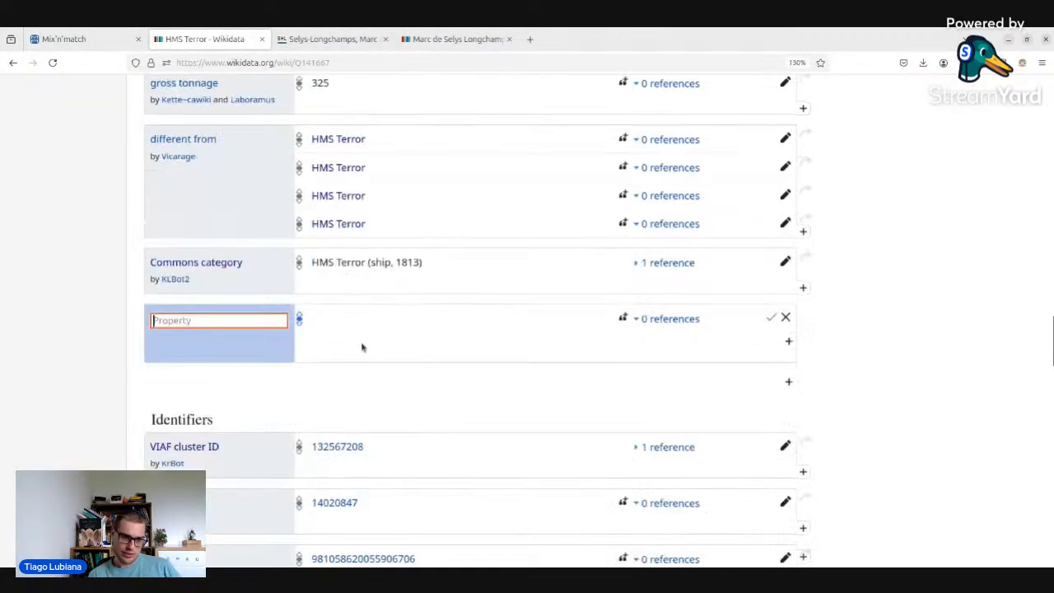
type("bhl creator i")
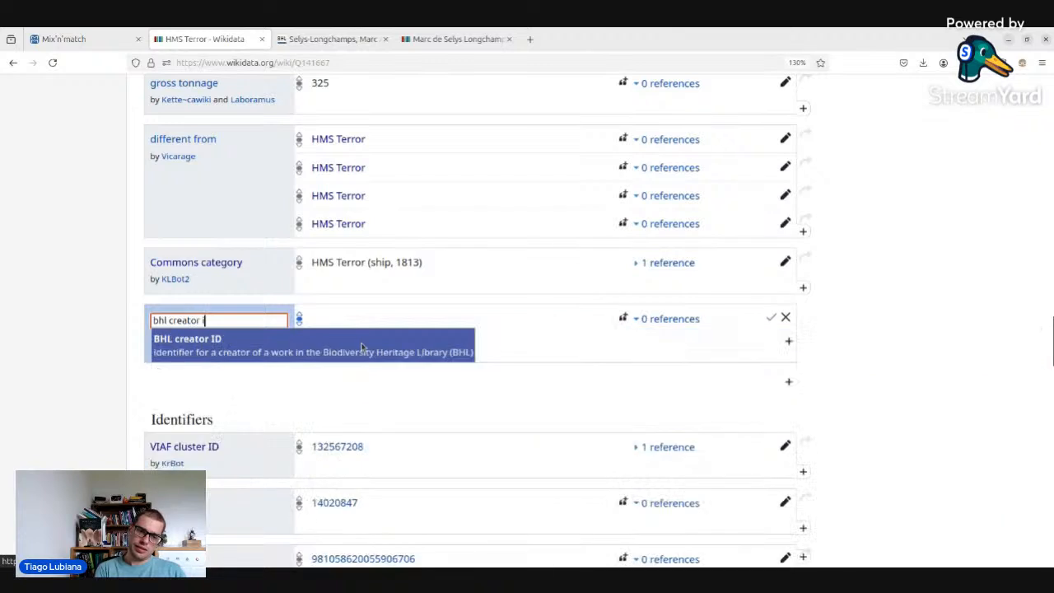
left_click(266, 359)
key("ctrl+v")
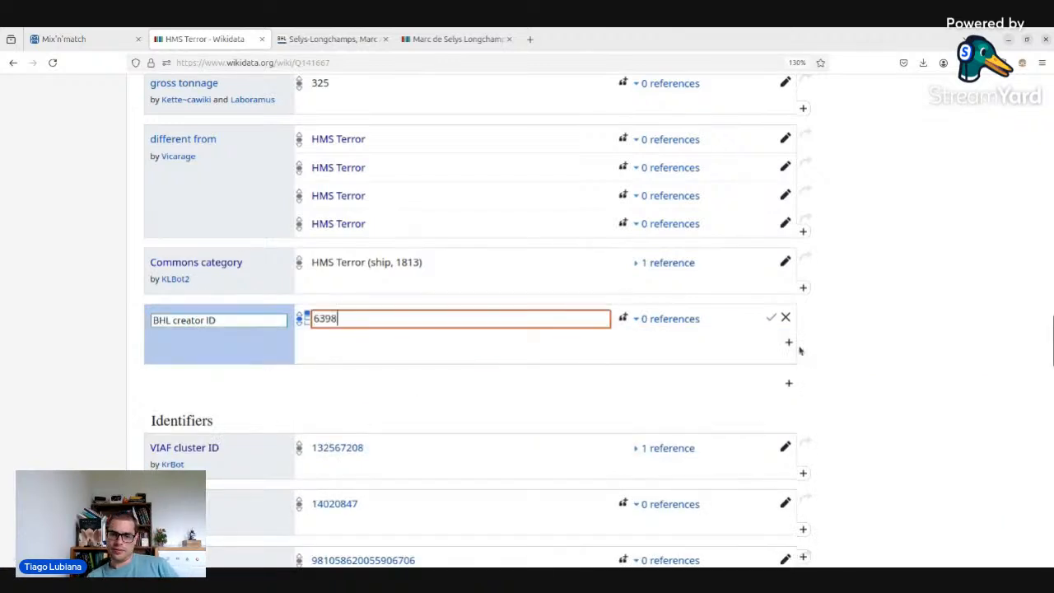
left_click(770, 316)
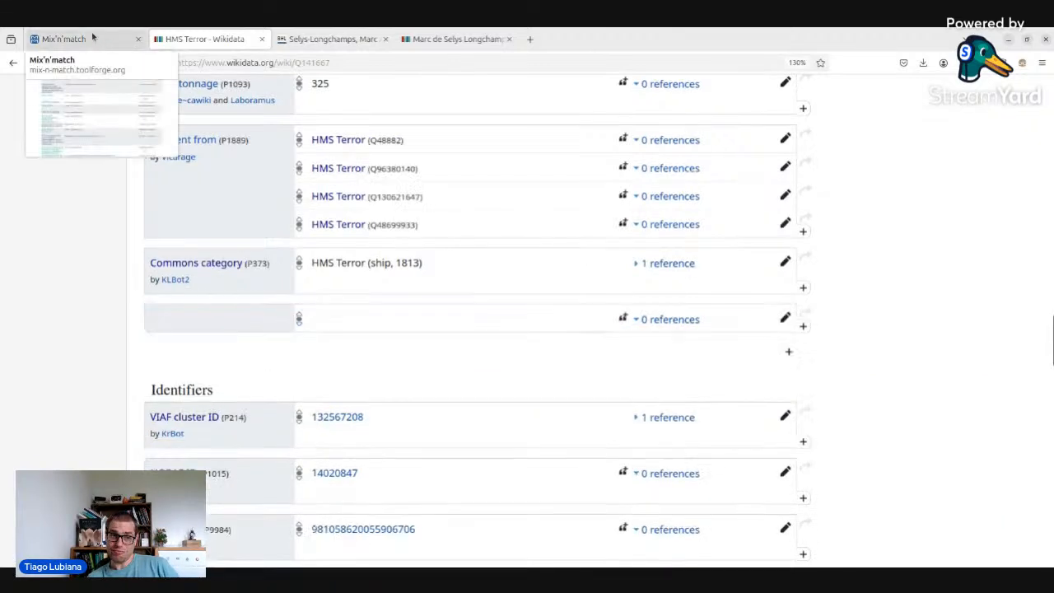
left_click(63, 39)
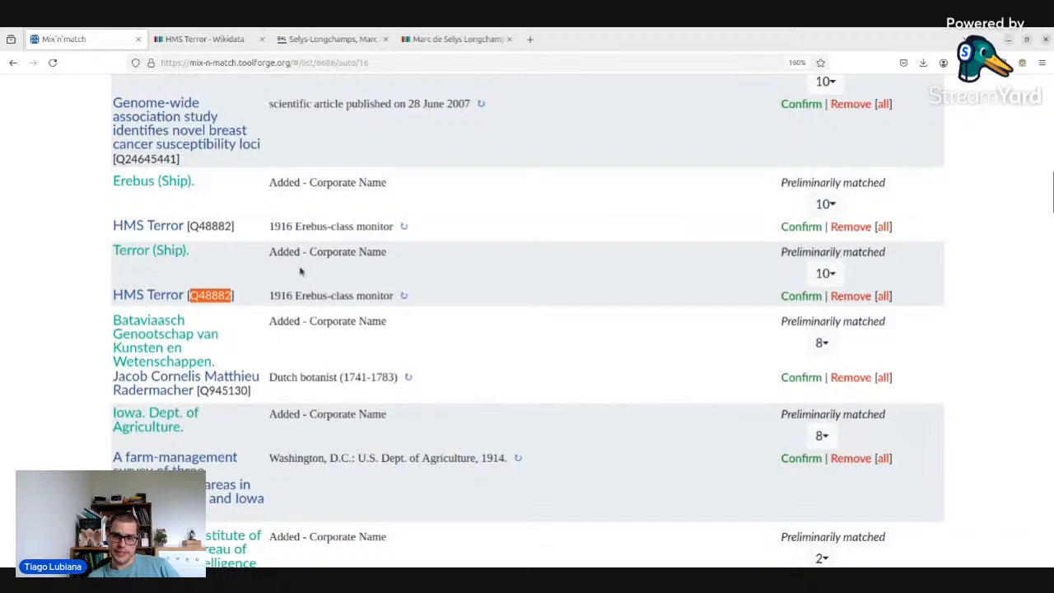
- Review the preliminary matches below Terror (Ship) and check the alternative candidates for South African Biological Society, leaving its match as is
scroll(638, 303, "down", 3)
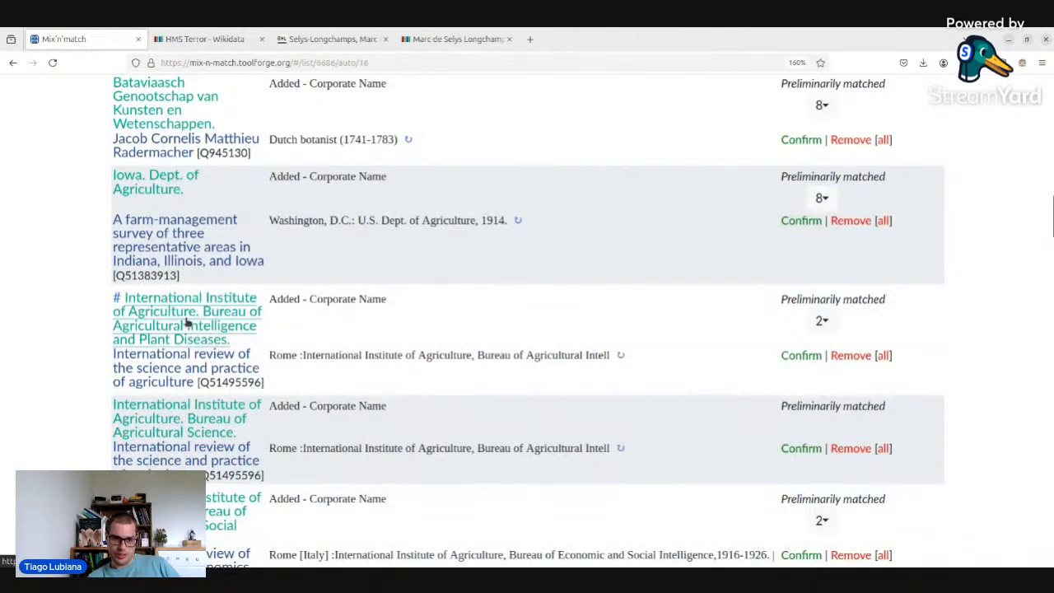
scroll(187, 323, "down", 2)
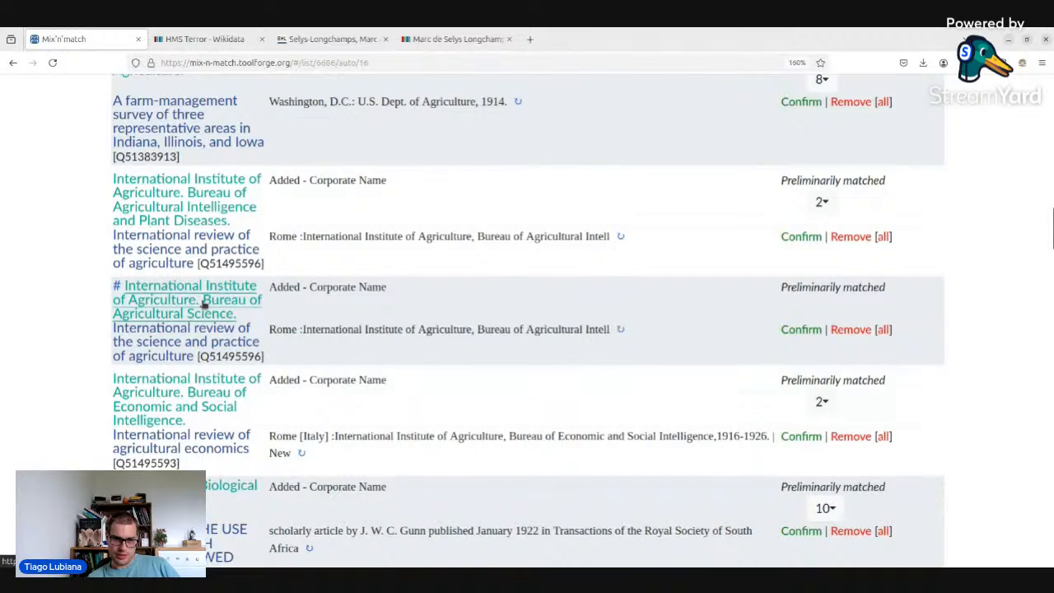
scroll(204, 303, "down", 2)
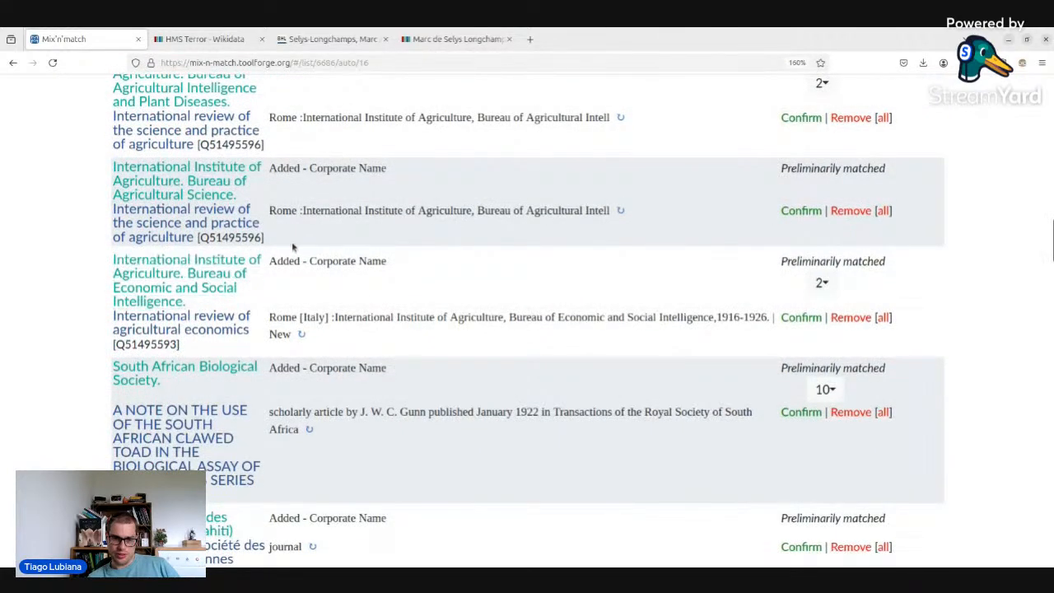
scroll(294, 247, "down", 3)
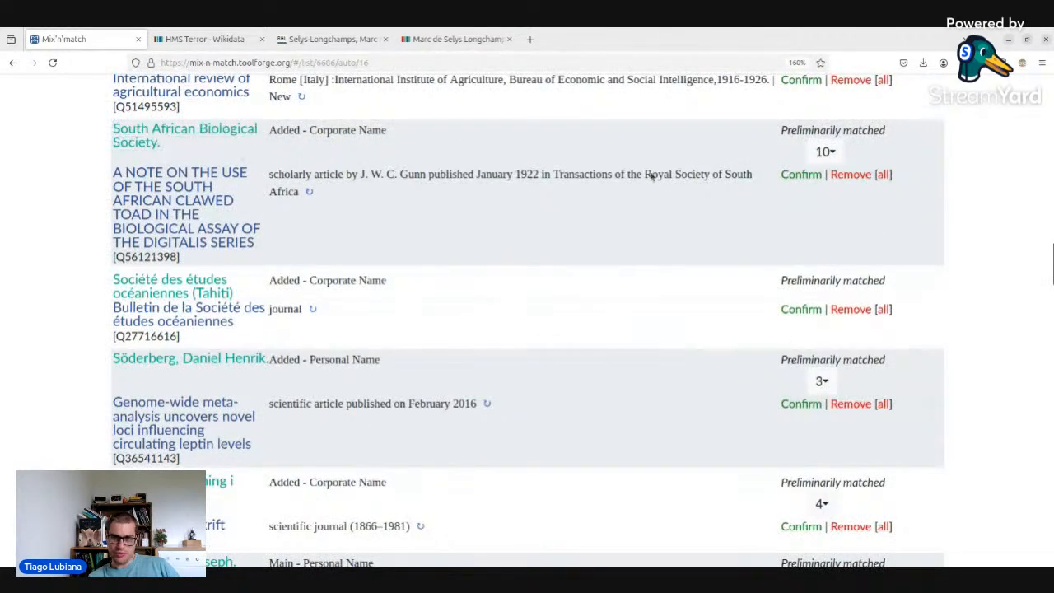
left_click(827, 152)
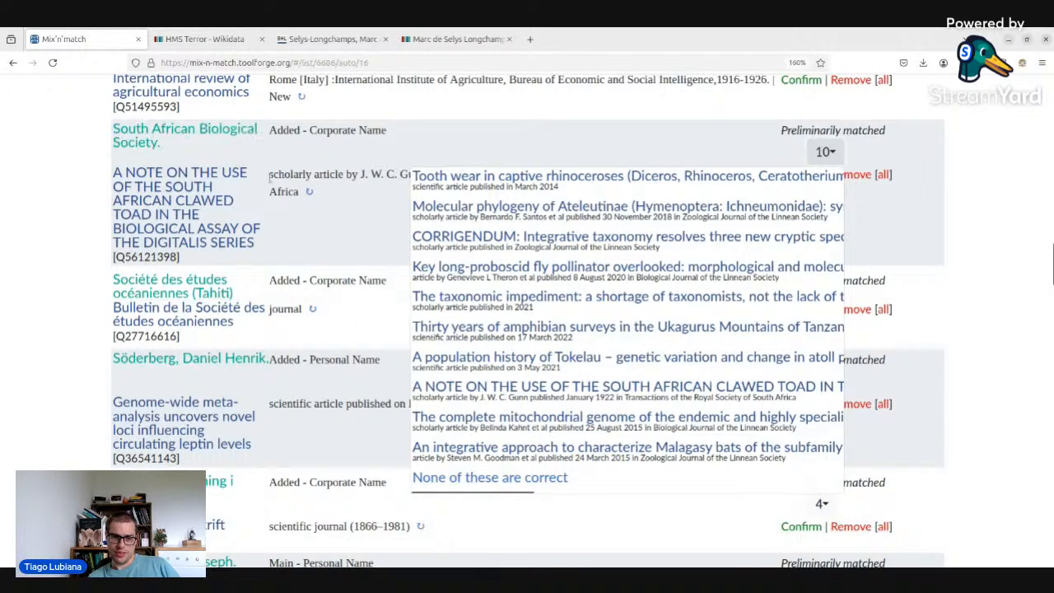
left_click(279, 175)
- Confirm the preliminary match of Northrop, John I., 1861-1891 to the Wikidata item John Isaiah Northrop (Q16062489)
scroll(280, 176, "down", 3)
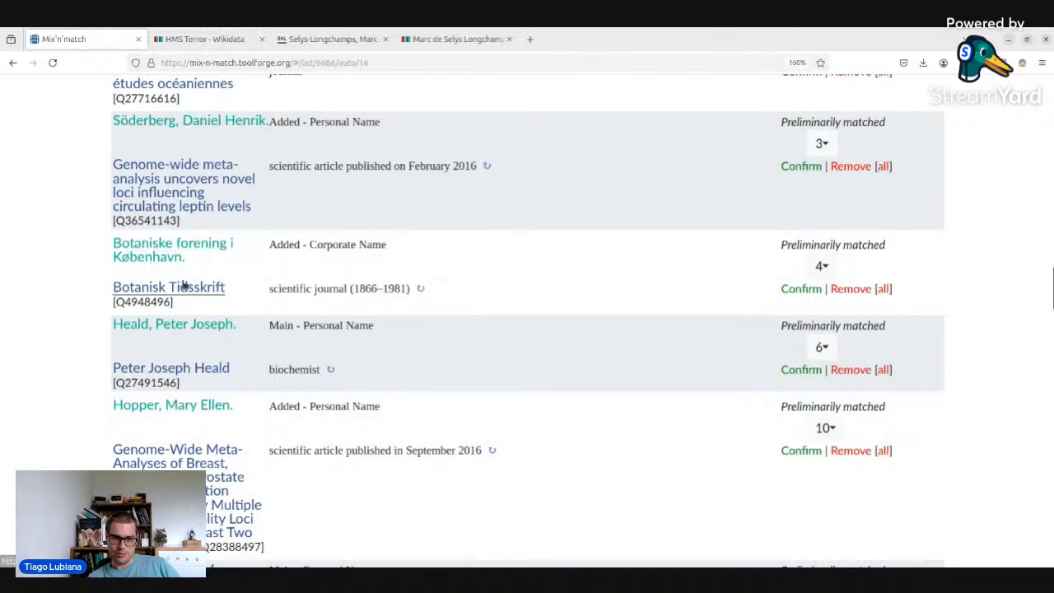
scroll(210, 296, "down", 2)
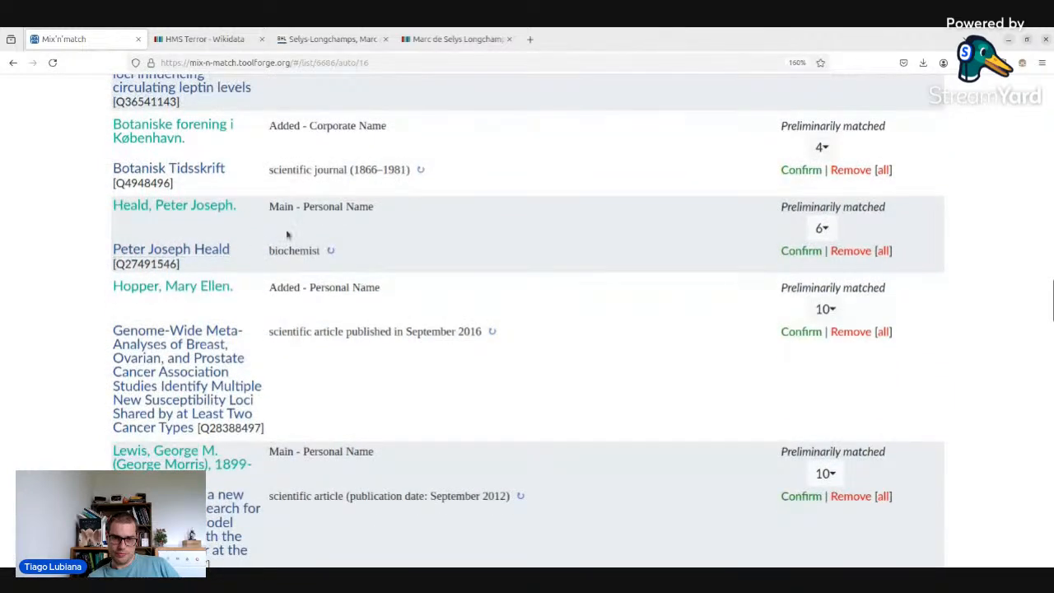
scroll(267, 274, "down", 5)
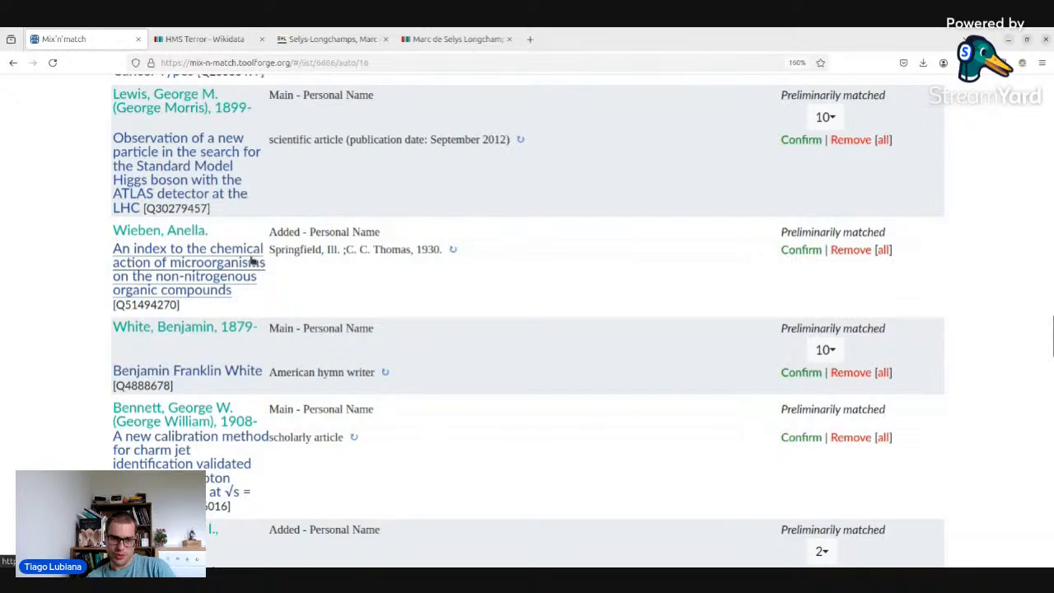
scroll(499, 226, "down", 2)
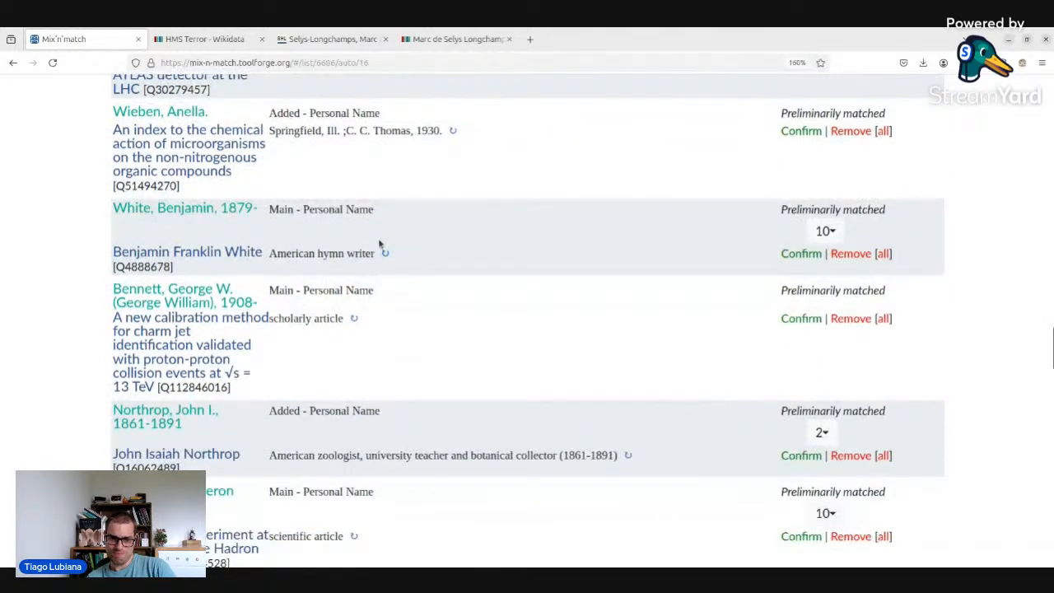
scroll(379, 243, "down", 2)
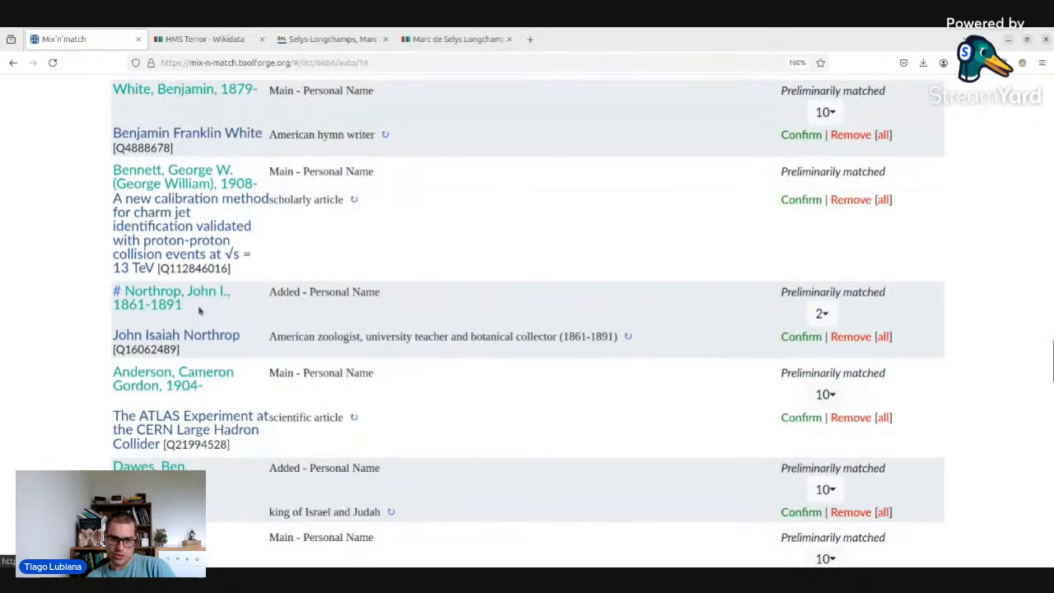
left_click(802, 337)
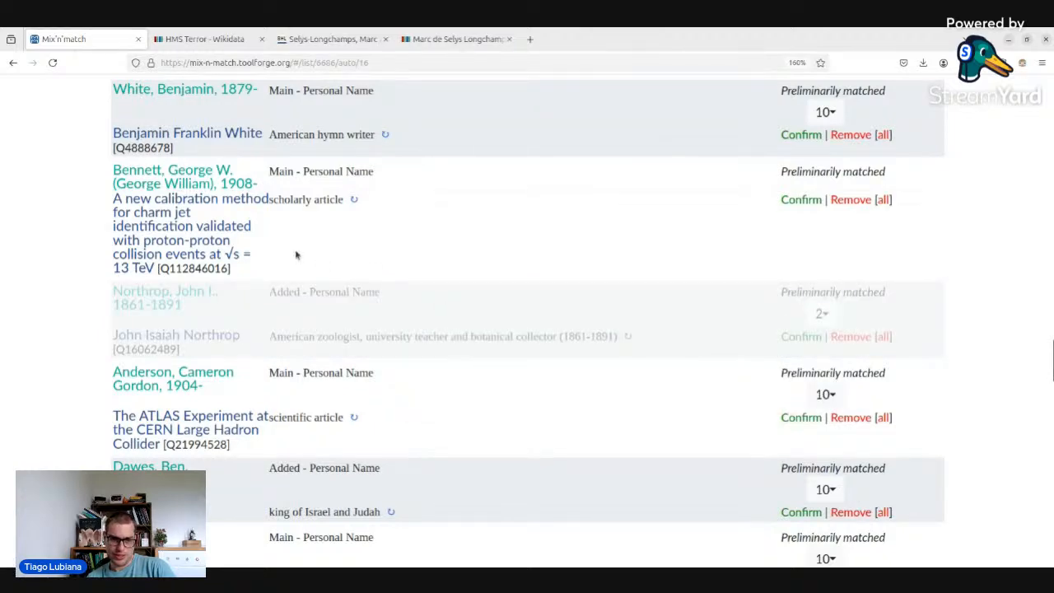
- Compare the birth and death years on Northrop's Wikidata item and BHL creator page, and return to the Mix'n'match list
scroll(383, 278, "down", 5)
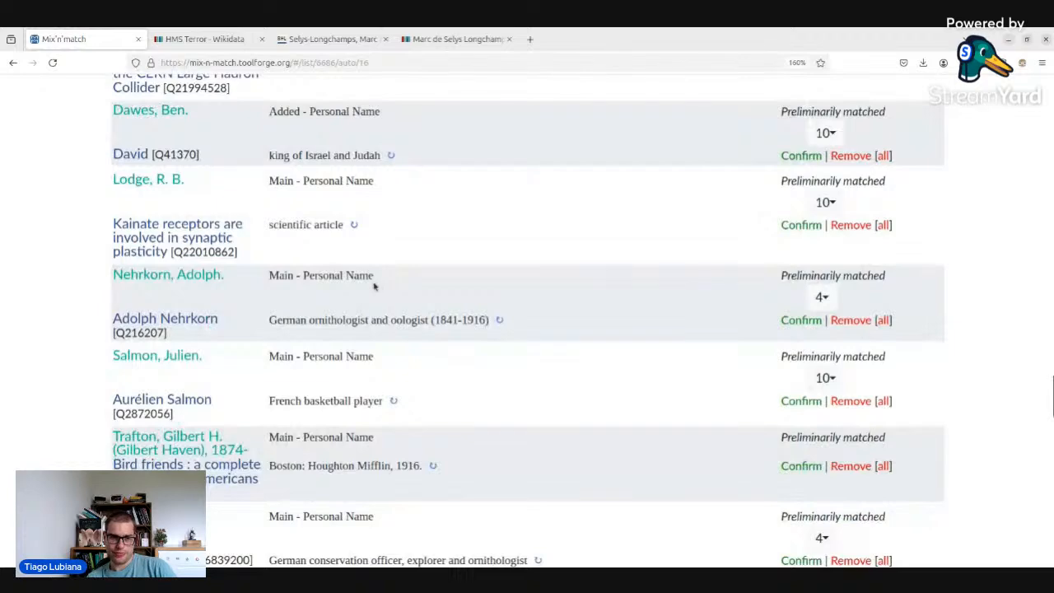
scroll(373, 286, "up", 3)
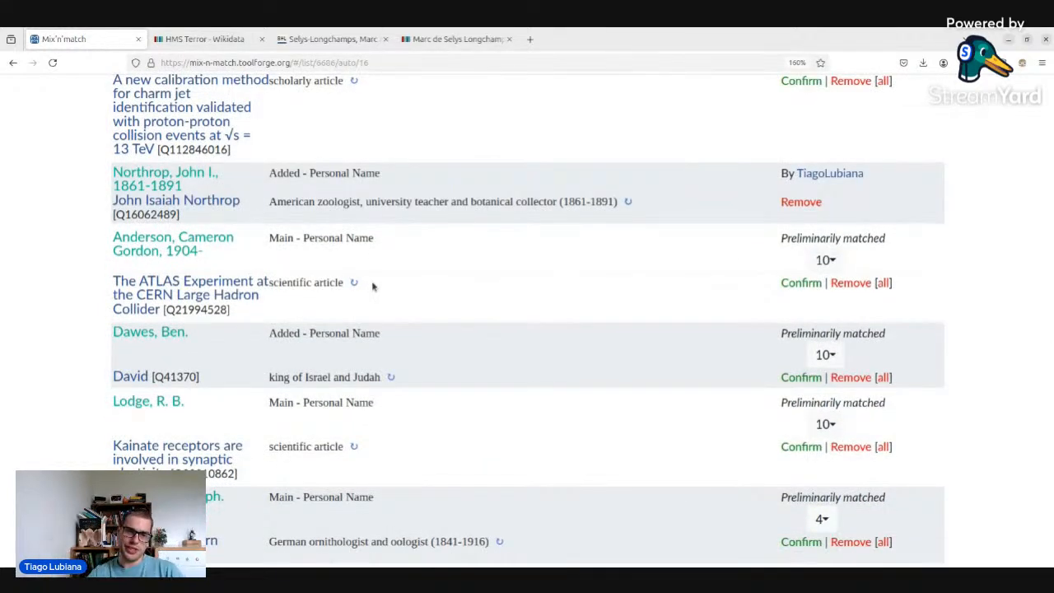
scroll(304, 329, "up", 3)
scroll(160, 306, "down", 2)
middle_click(159, 318)
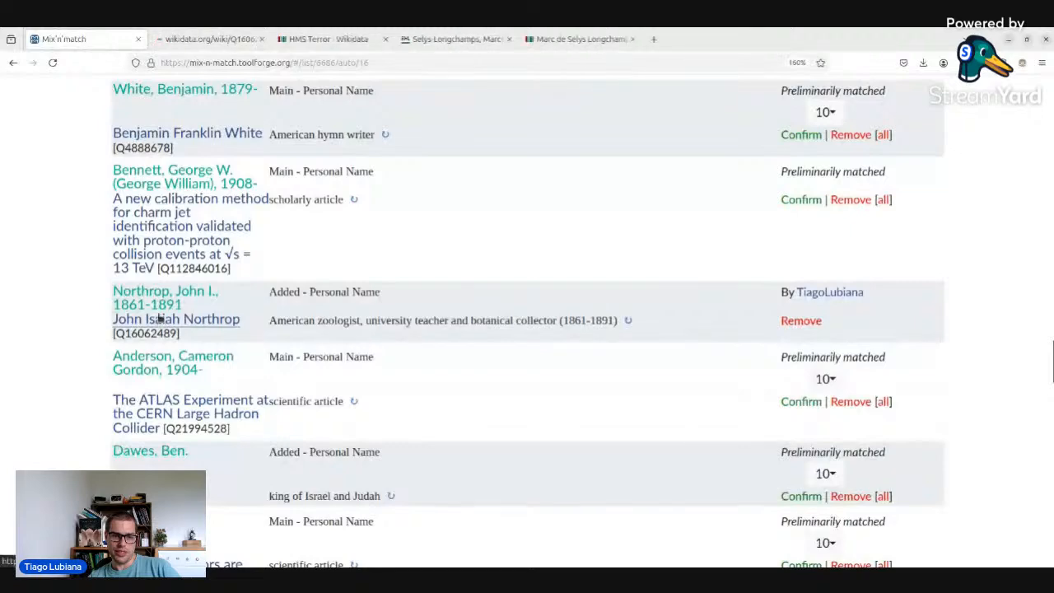
middle_click(153, 298)
left_click(220, 39)
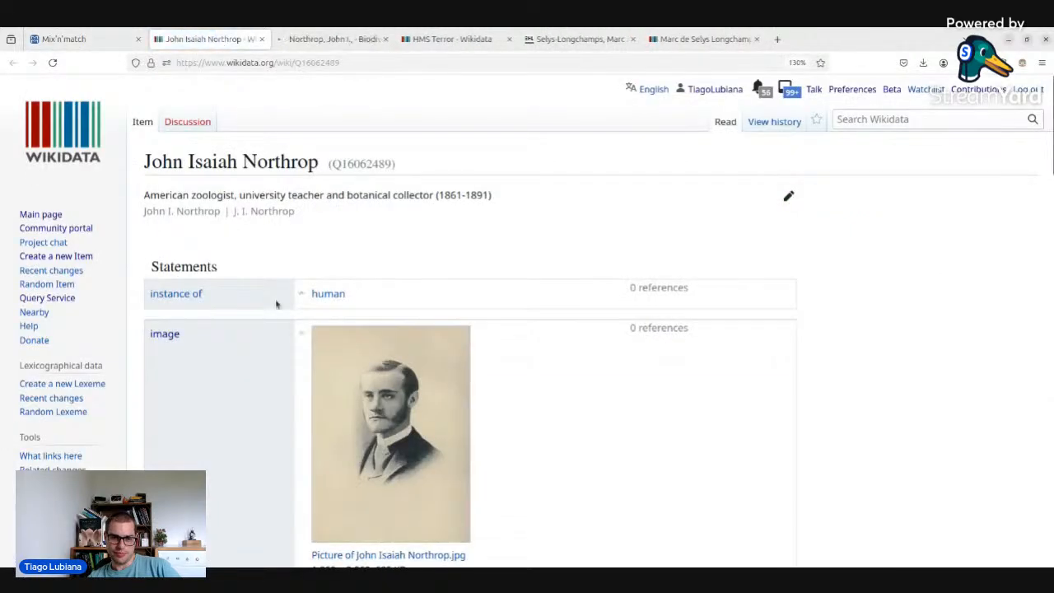
scroll(276, 305, "down", 5)
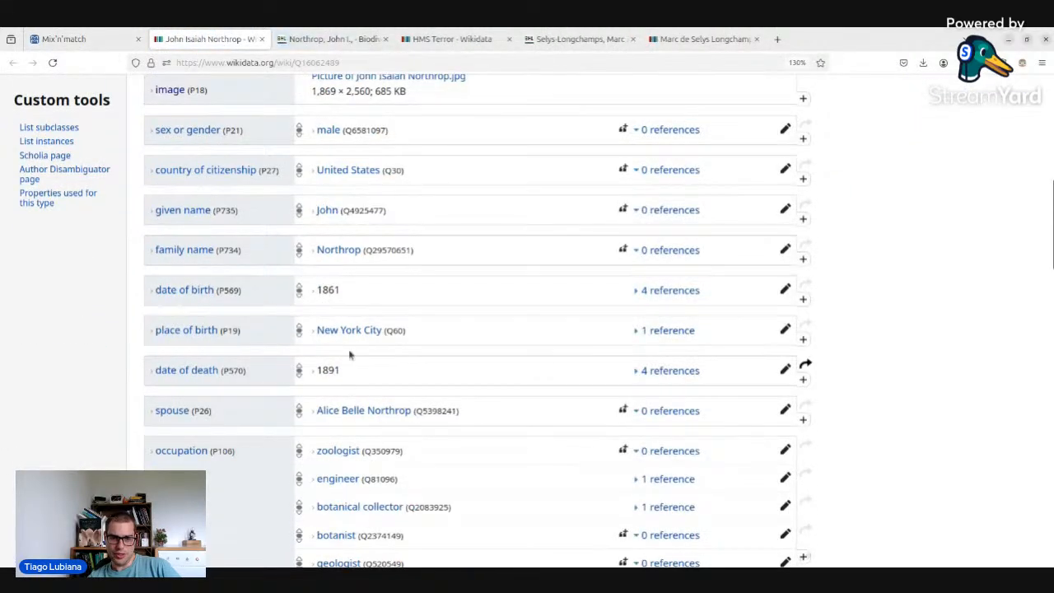
left_click(329, 39)
scroll(710, 322, "down", 3)
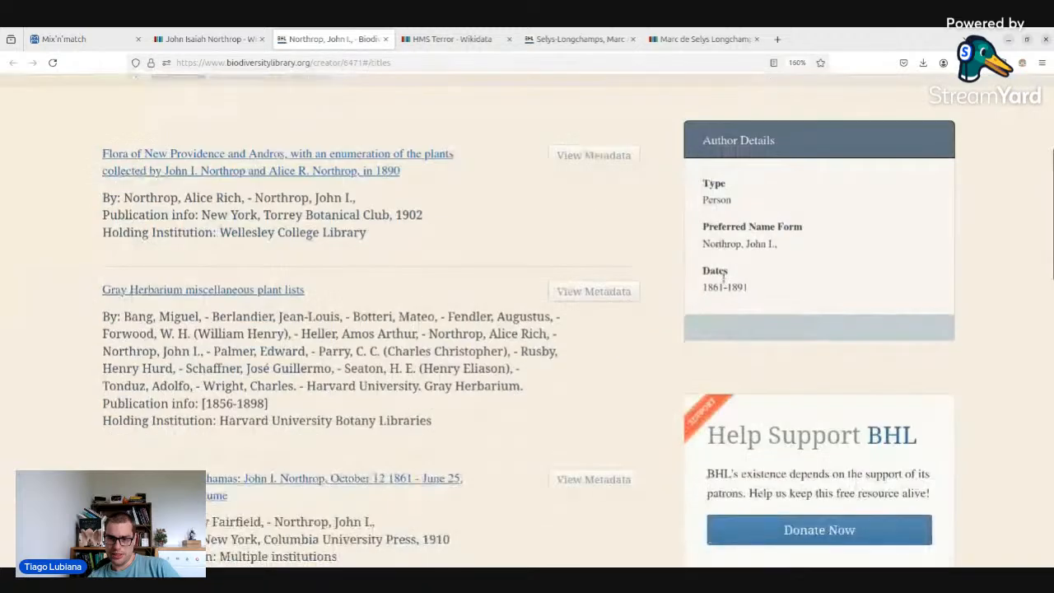
left_click_drag(752, 285, 702, 284)
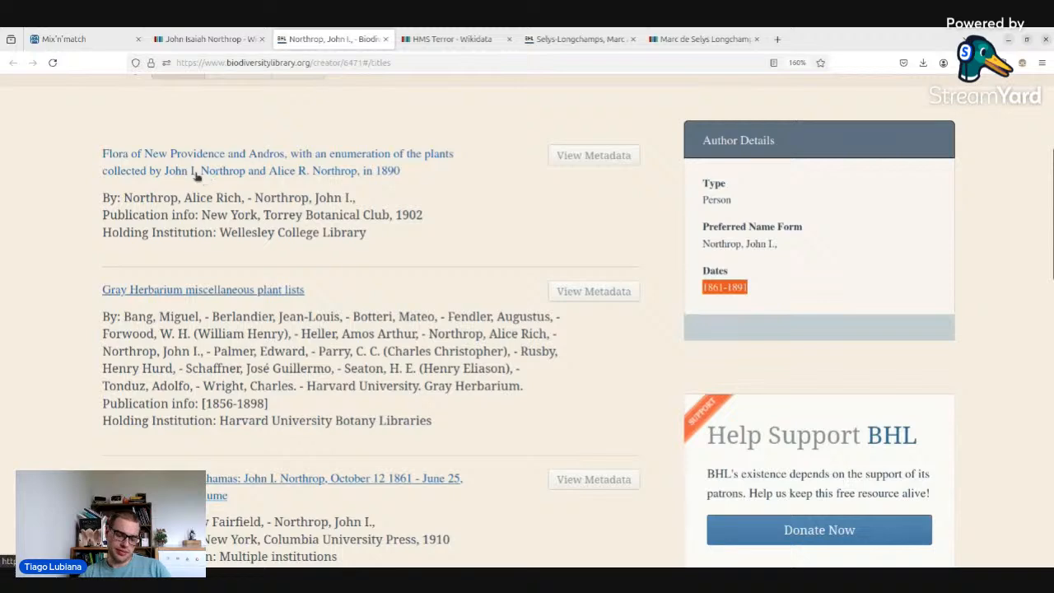
left_click(64, 38)
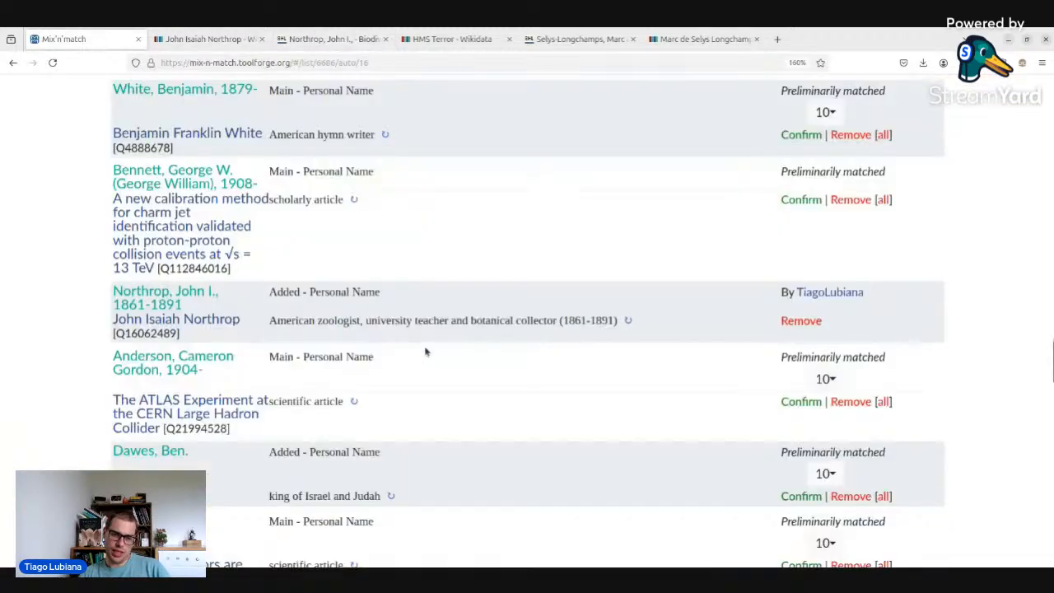
- Check the candidates and BHL creator page for Hilgert, Carl, and confirm the match to Carl Hilgert (Q46839200)
scroll(363, 344, "down", 10)
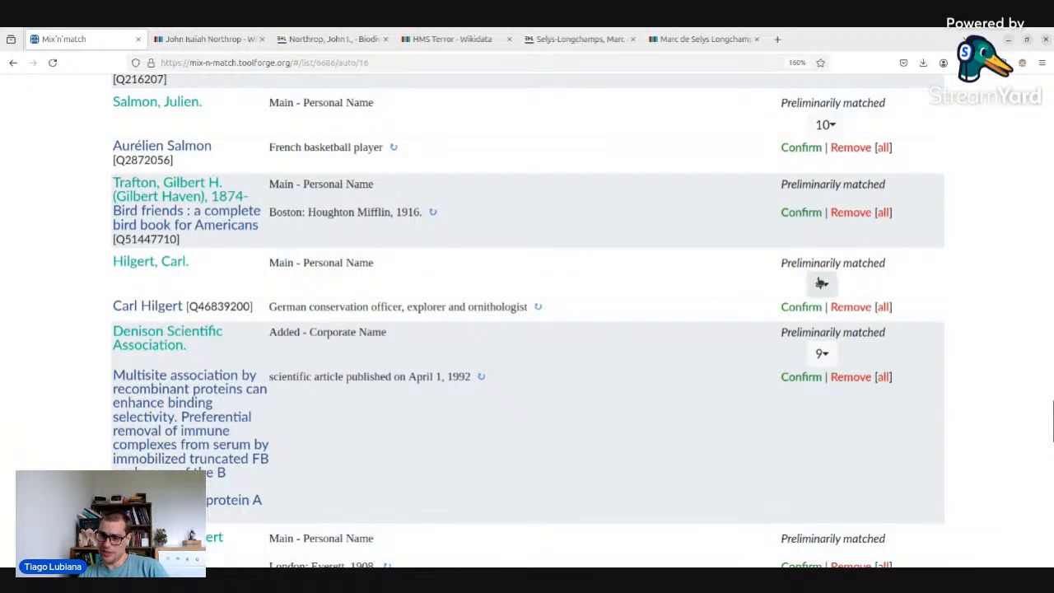
left_click(821, 284)
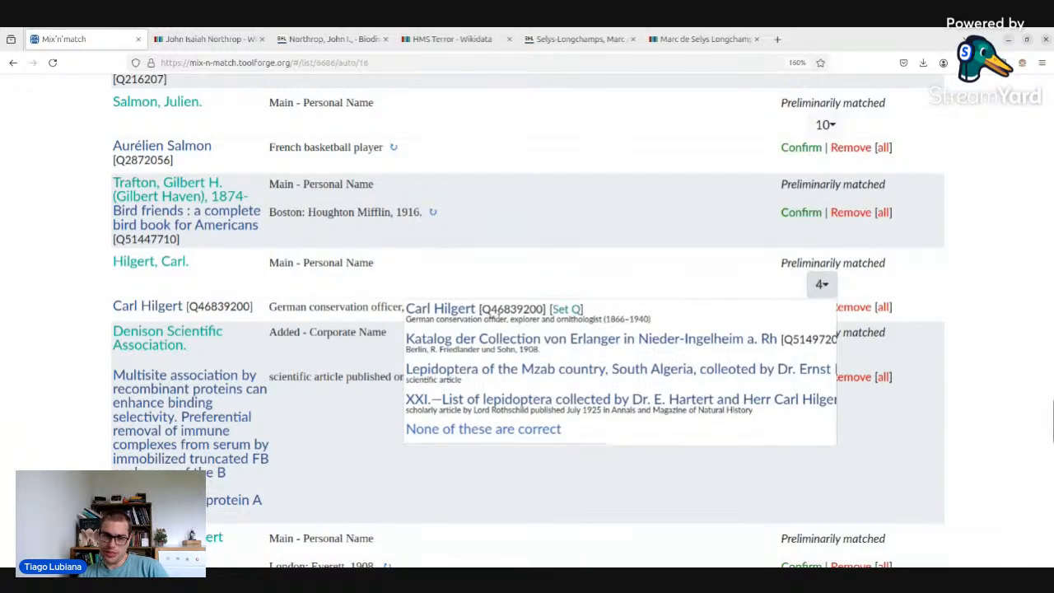
left_click(621, 321)
middle_click(135, 261)
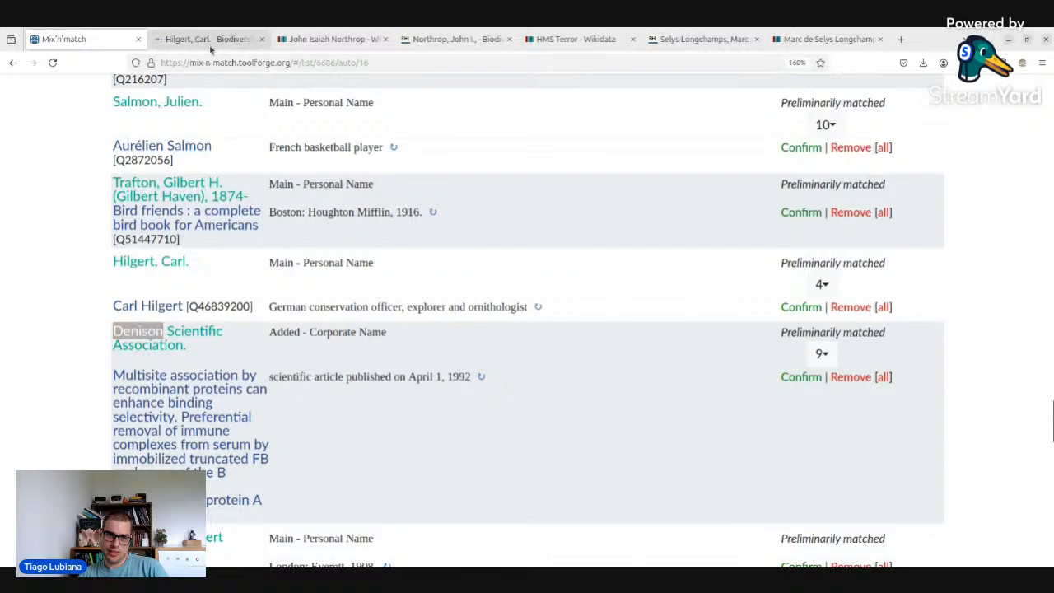
left_click(210, 41)
scroll(510, 351, "down", 3)
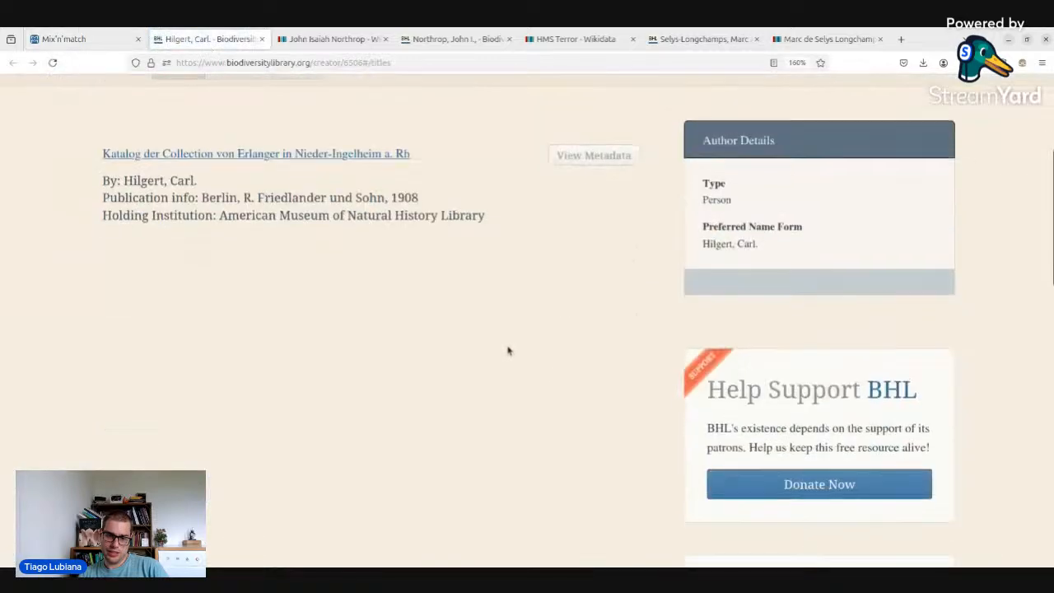
left_click(82, 39)
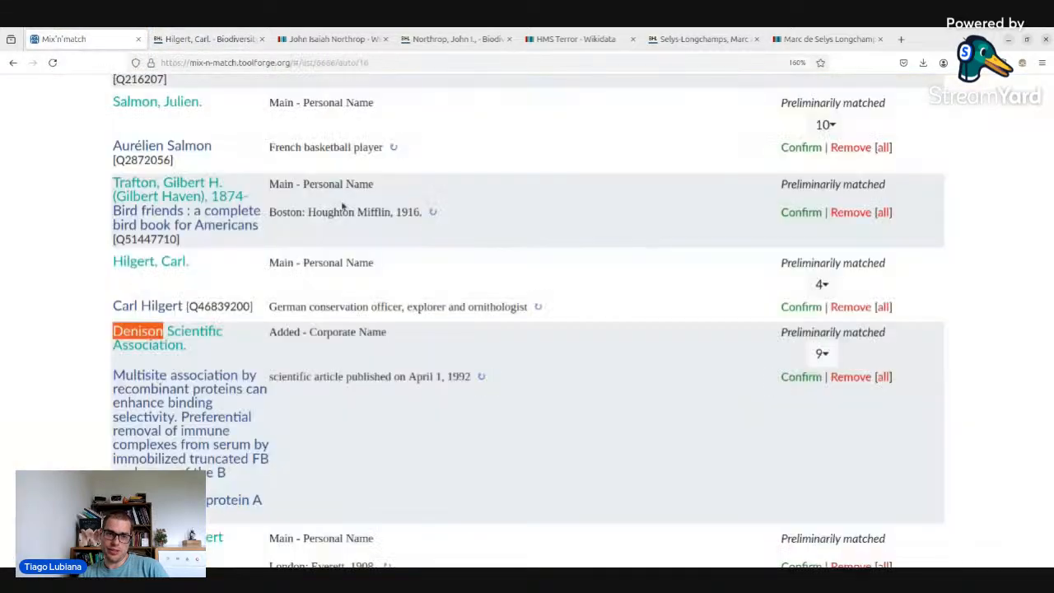
left_click(801, 307)
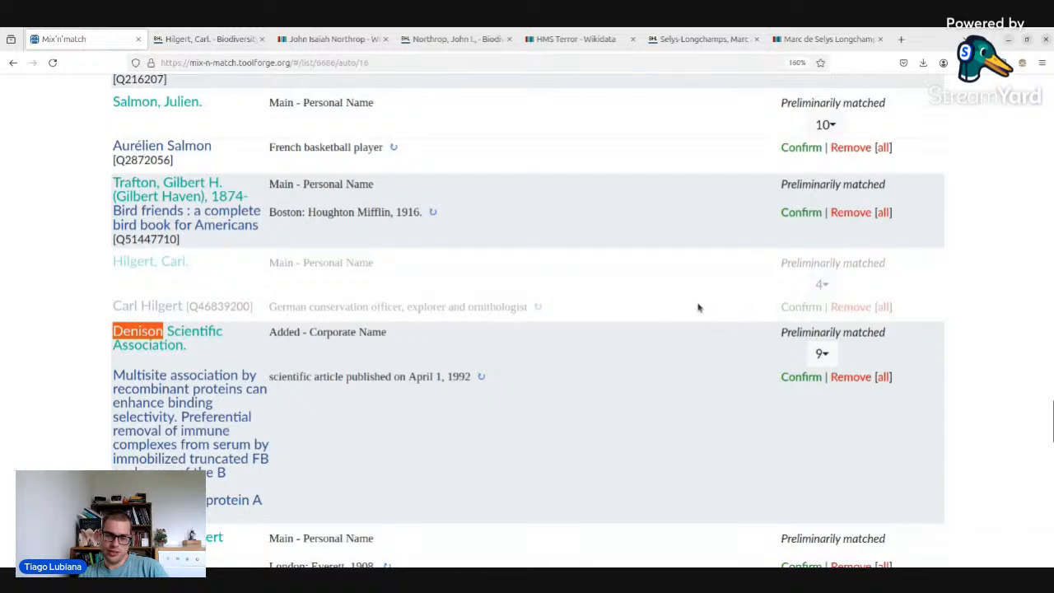
- Match the Cincinnati Society of Natural History entry to the natural history club item Q77912234 from its alternative candidates
scroll(695, 306, "down", 3)
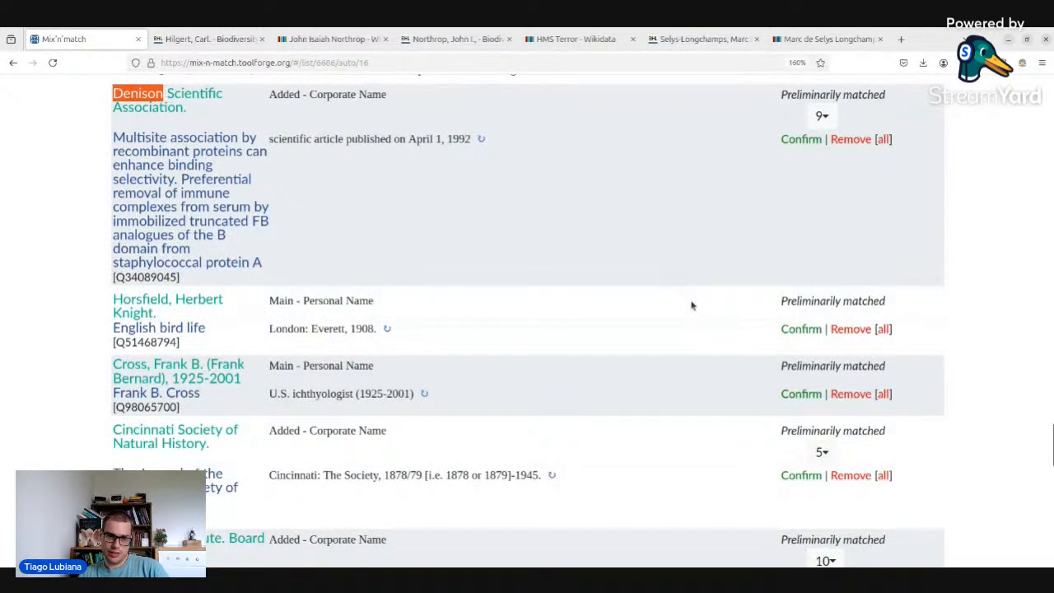
scroll(692, 305, "down", 2)
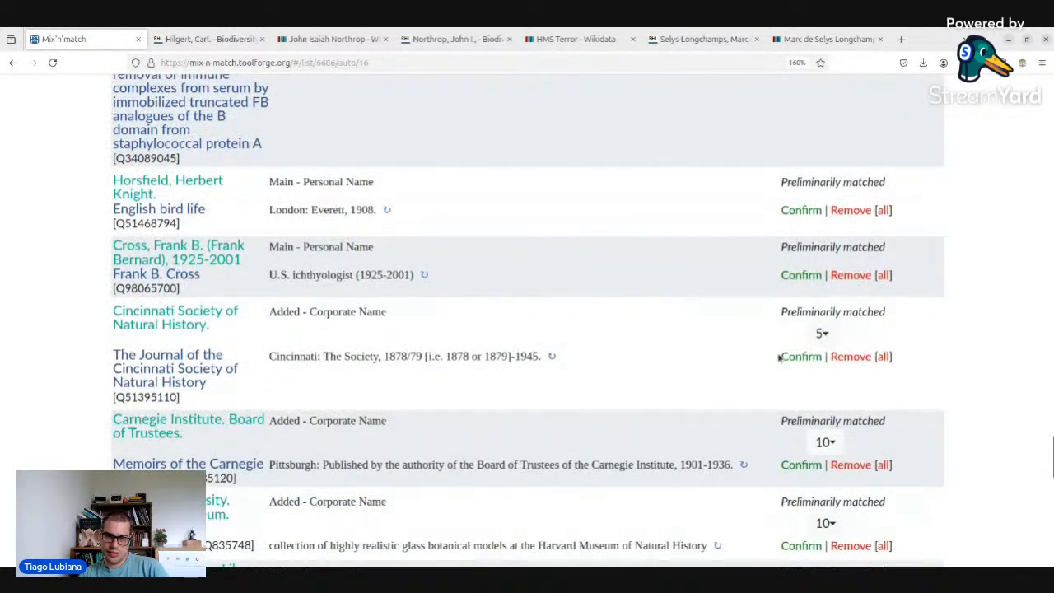
left_click(819, 334)
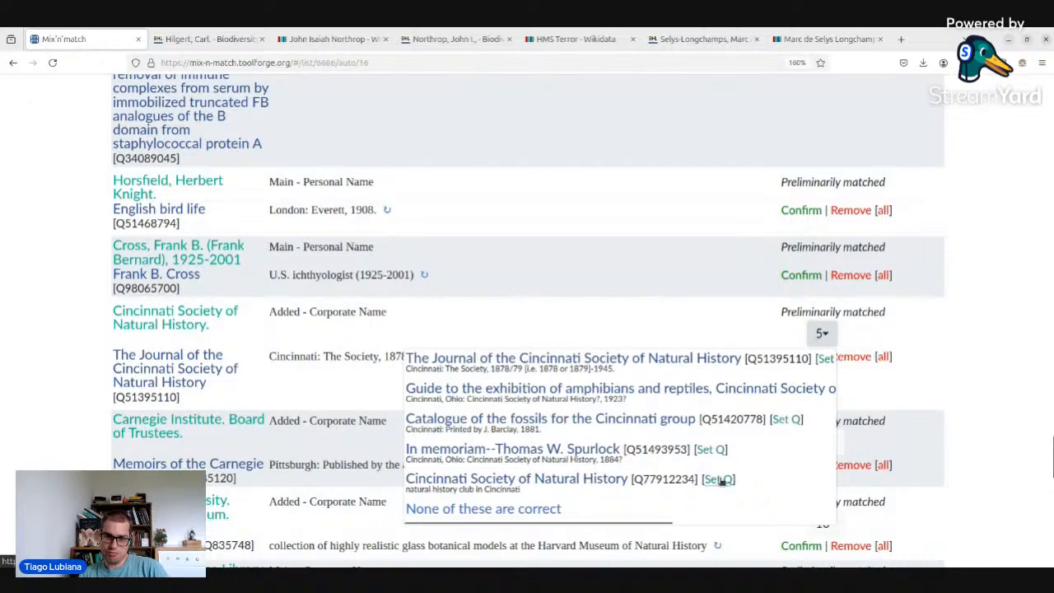
left_click(718, 479)
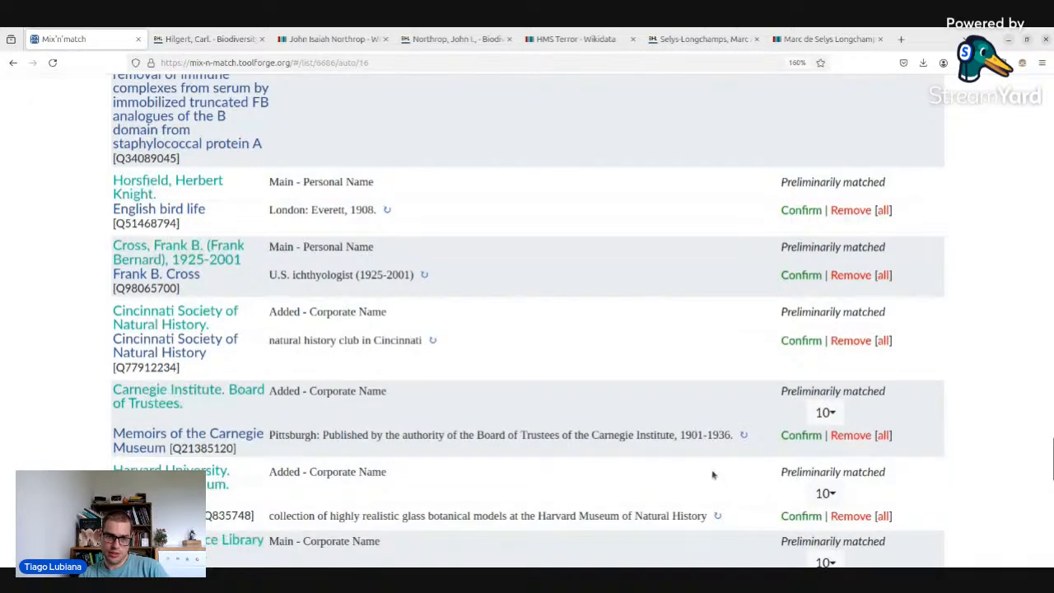
- Examine the alternative Wikidata candidates for the Harvard University. Botanical Museum entry
scroll(692, 428, "down", 3)
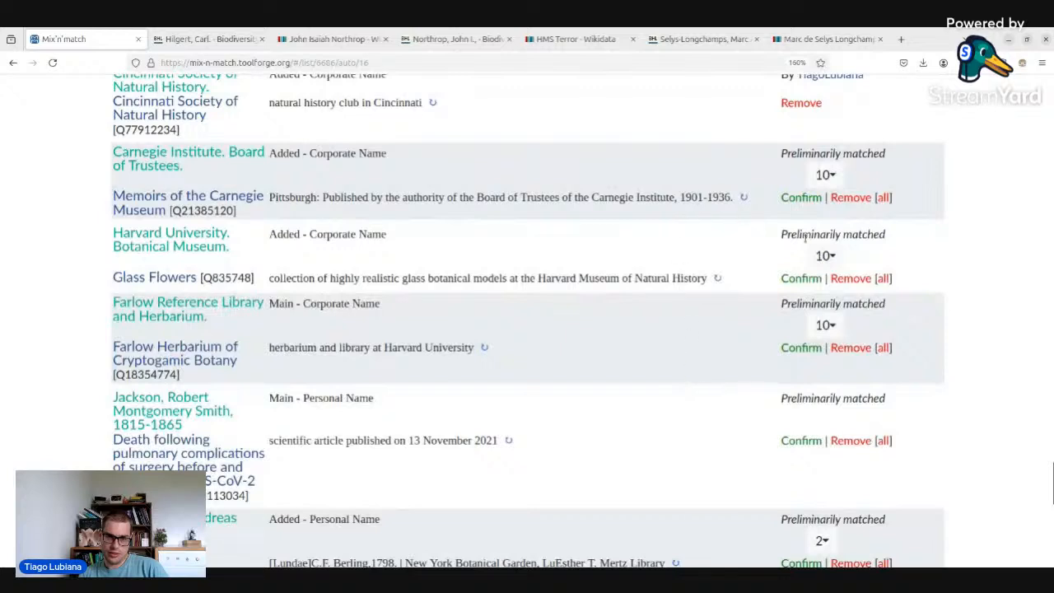
left_click(826, 256)
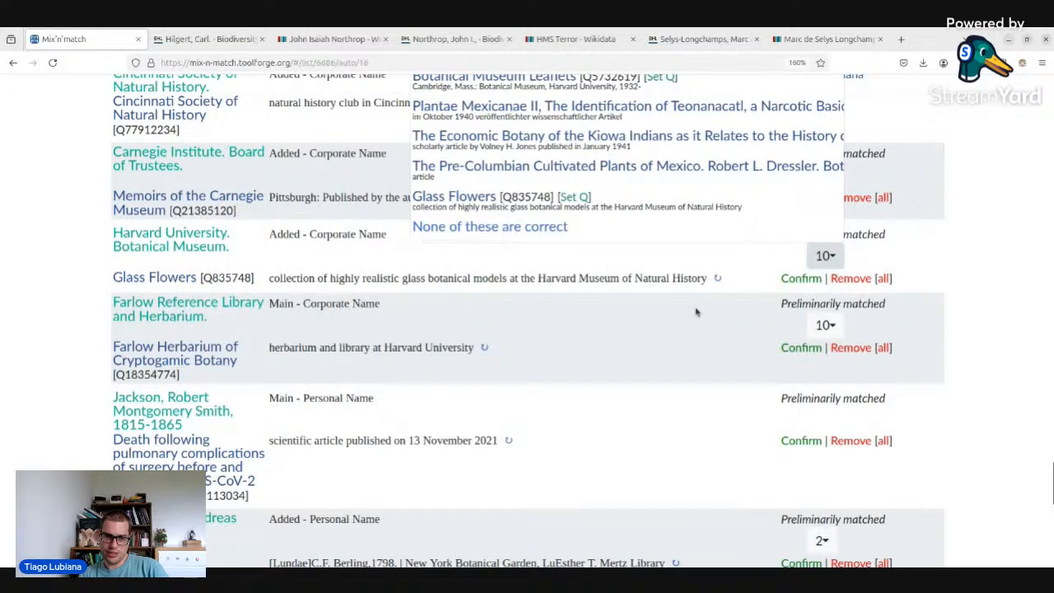
scroll(695, 311, "up", 2)
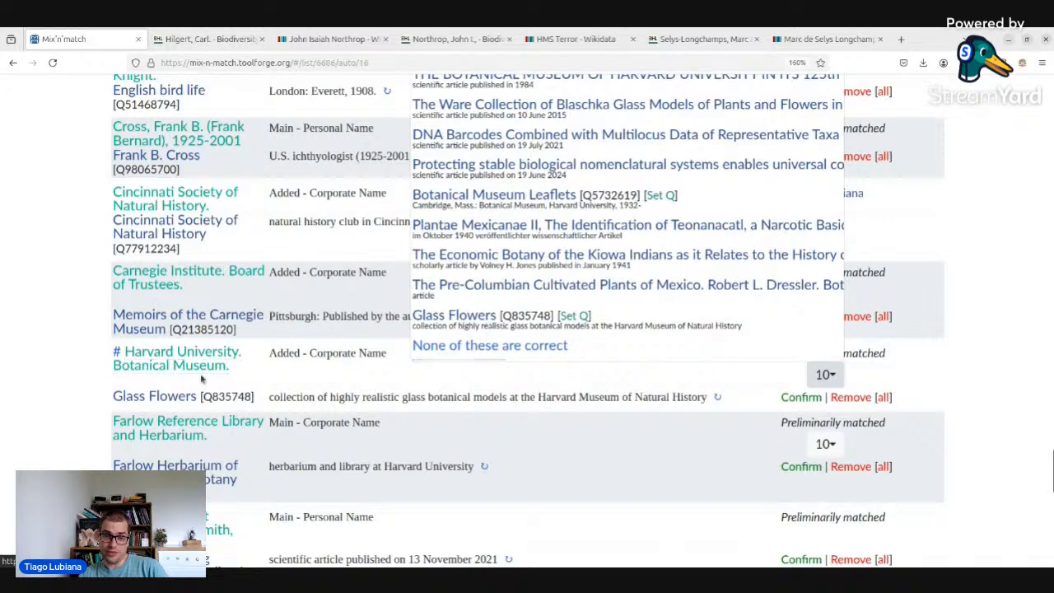
scroll(341, 401, "up", 5)
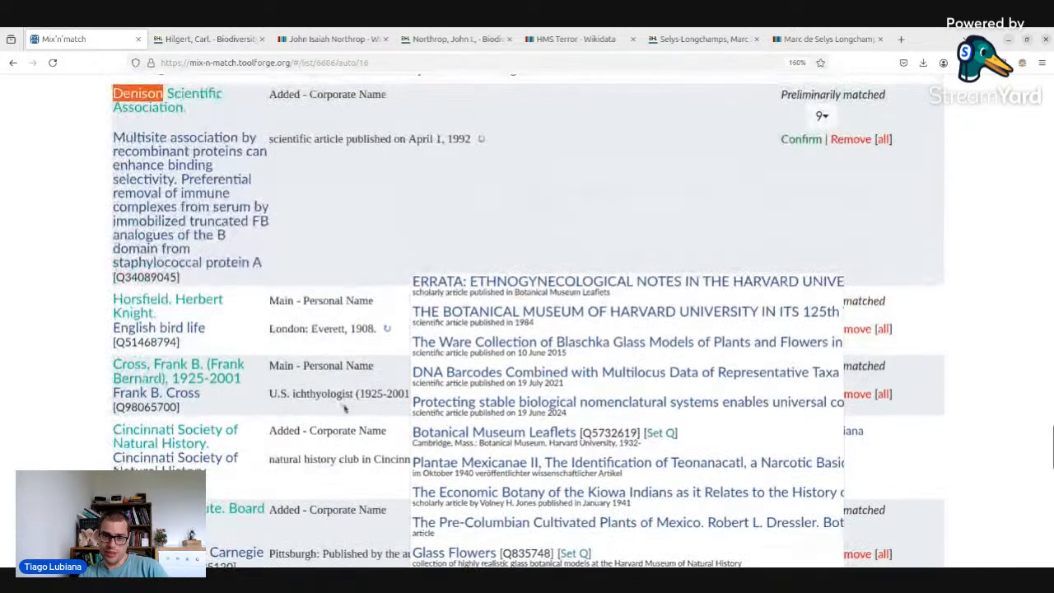
scroll(347, 404, "down", 3)
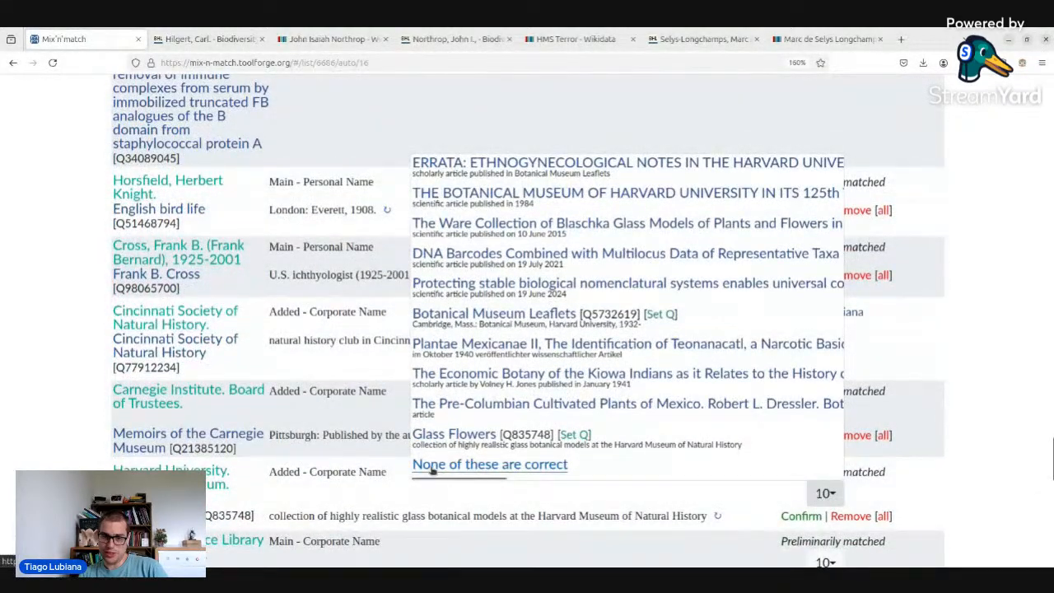
scroll(294, 515, "down", 3)
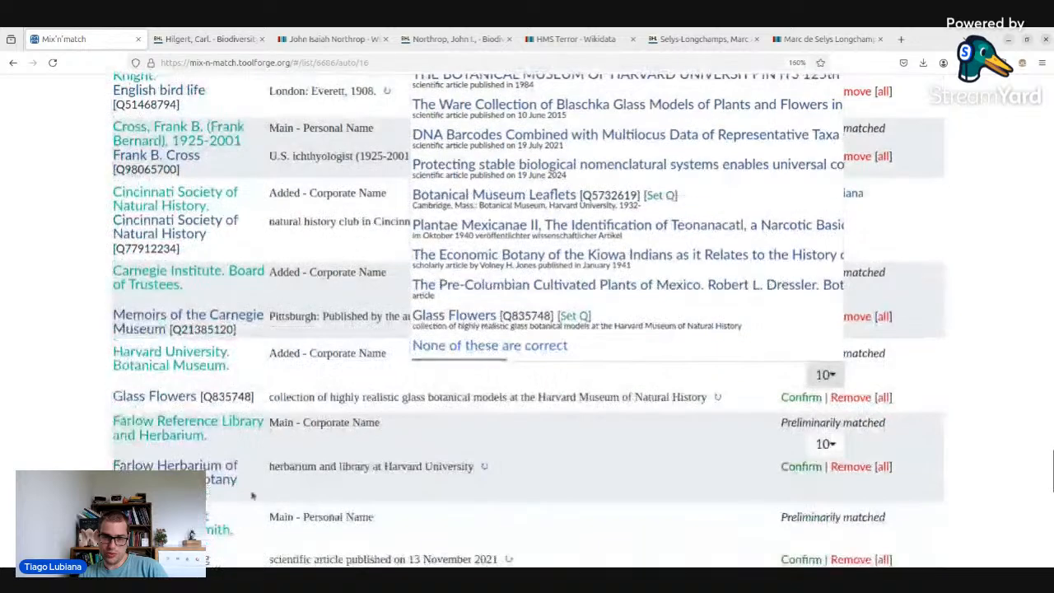
- Open the Glass Flowers Wikidata item (Q835748) and inspect its image at full size
middle_click(161, 396)
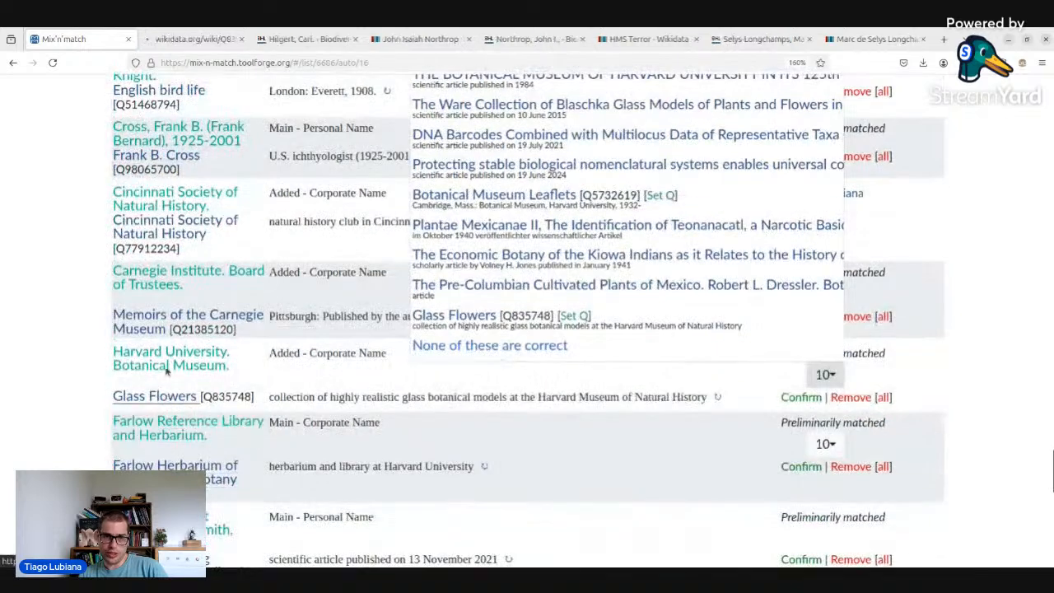
left_click(196, 39)
scroll(461, 348, "down", 2)
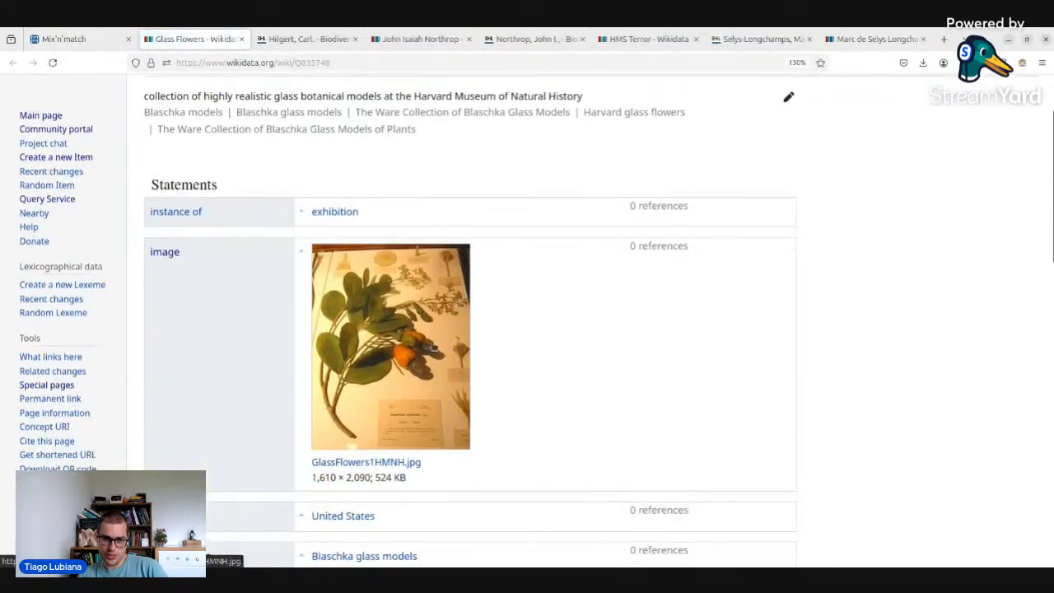
left_click(463, 391)
left_click(604, 330)
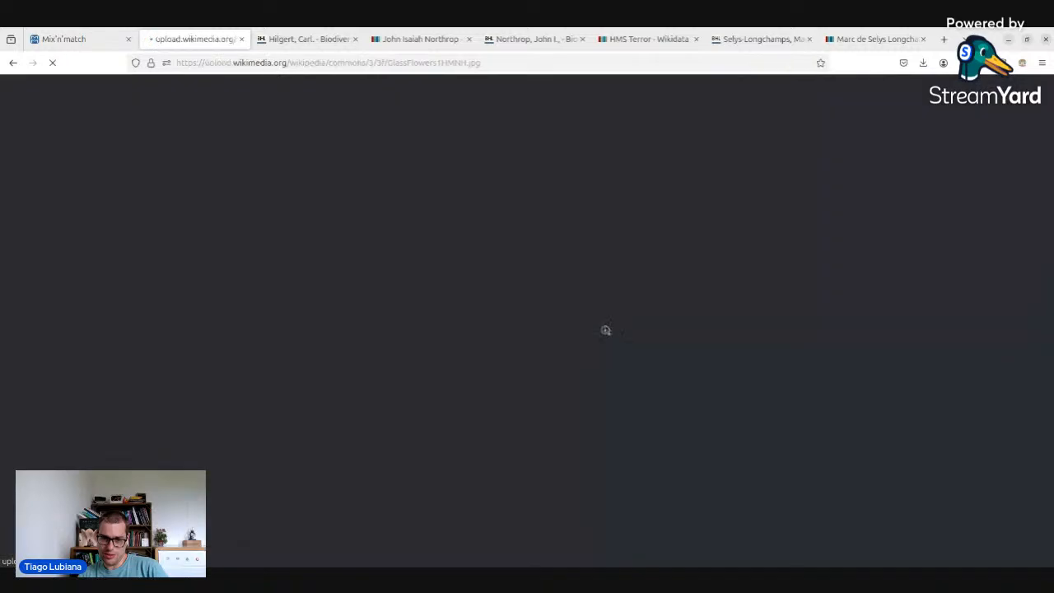
left_click(604, 329)
left_click(603, 329)
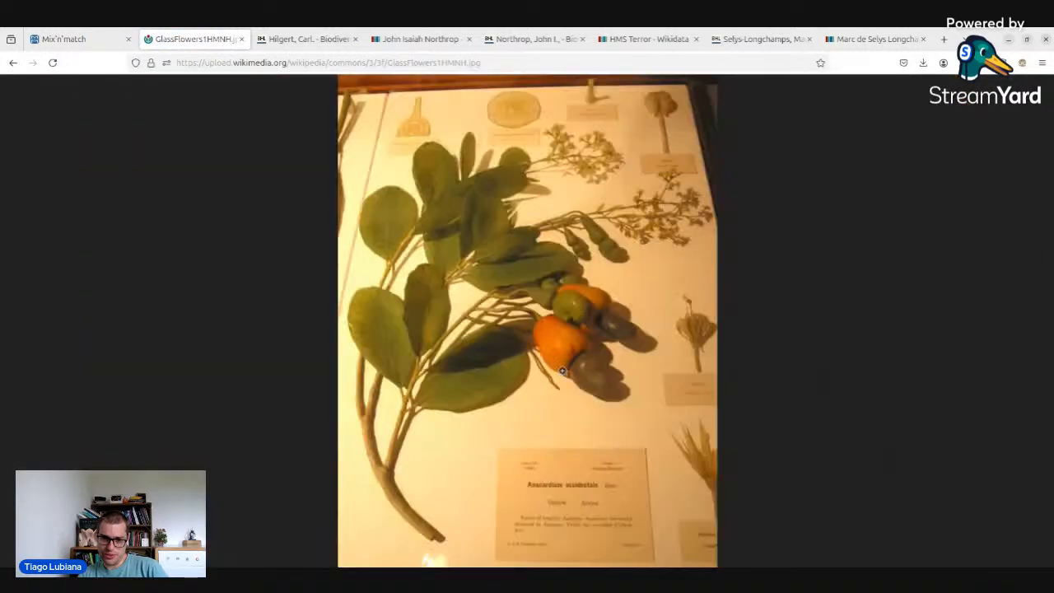
left_click(539, 491)
scroll(519, 363, "up", 5)
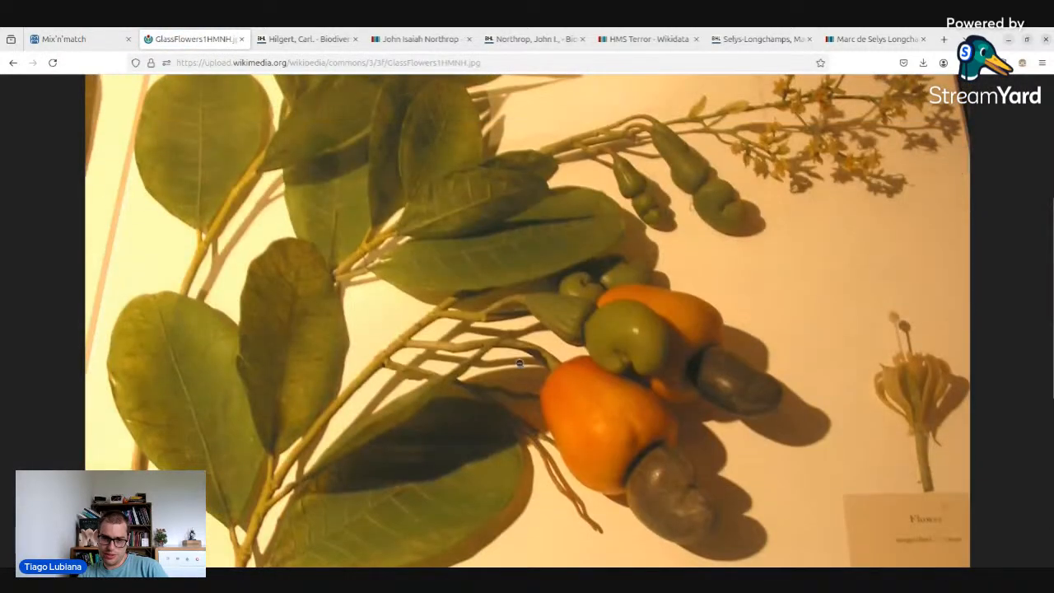
left_click(596, 364)
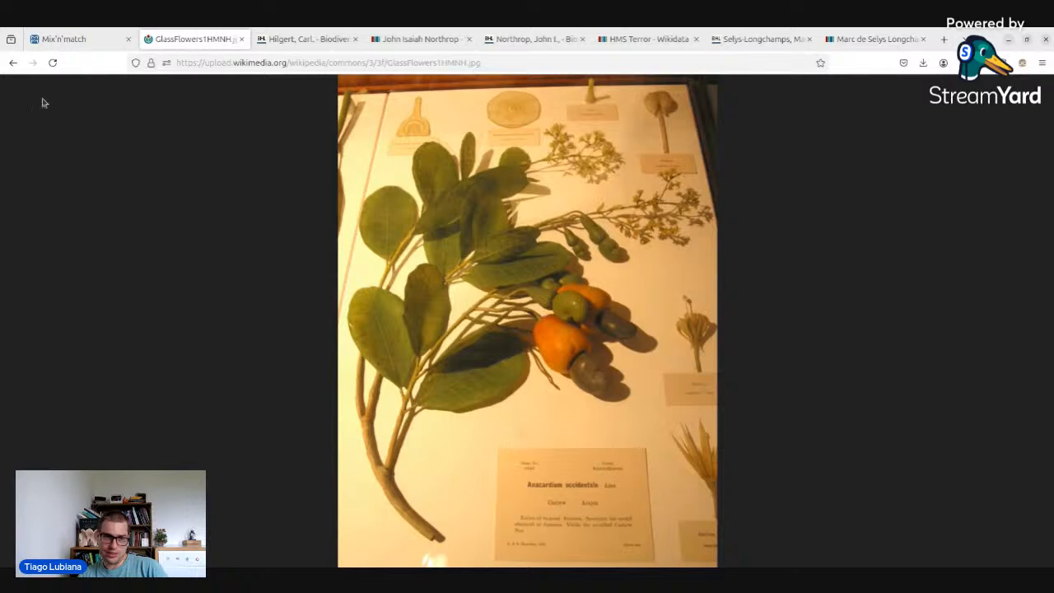
left_click(12, 62)
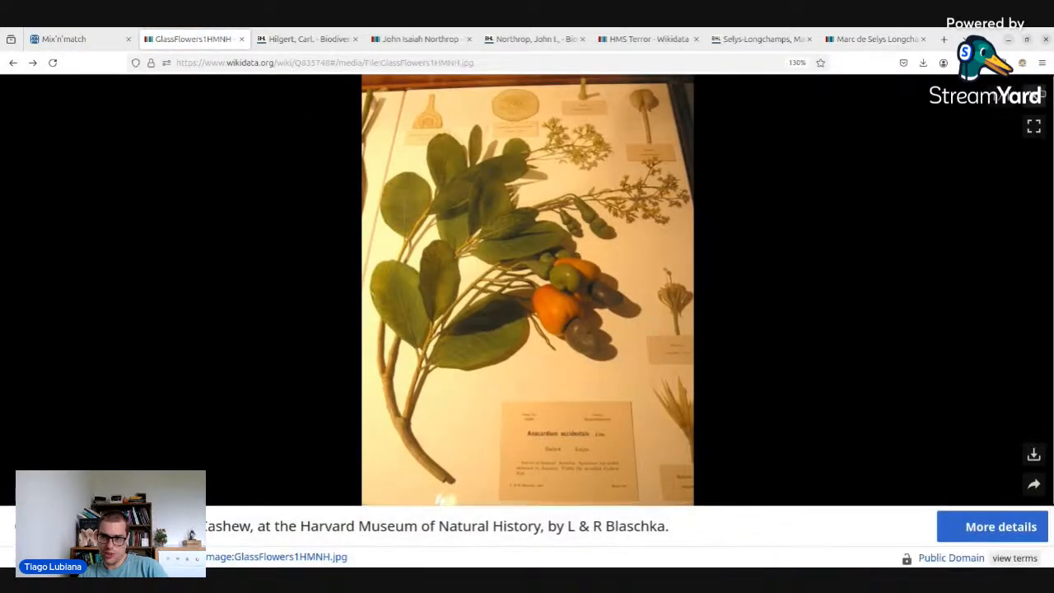
key("Escape")
- Review the statements and identifiers of the Glass Flowers item, and return to the Mix'n'match list
scroll(527, 292, "down", 5)
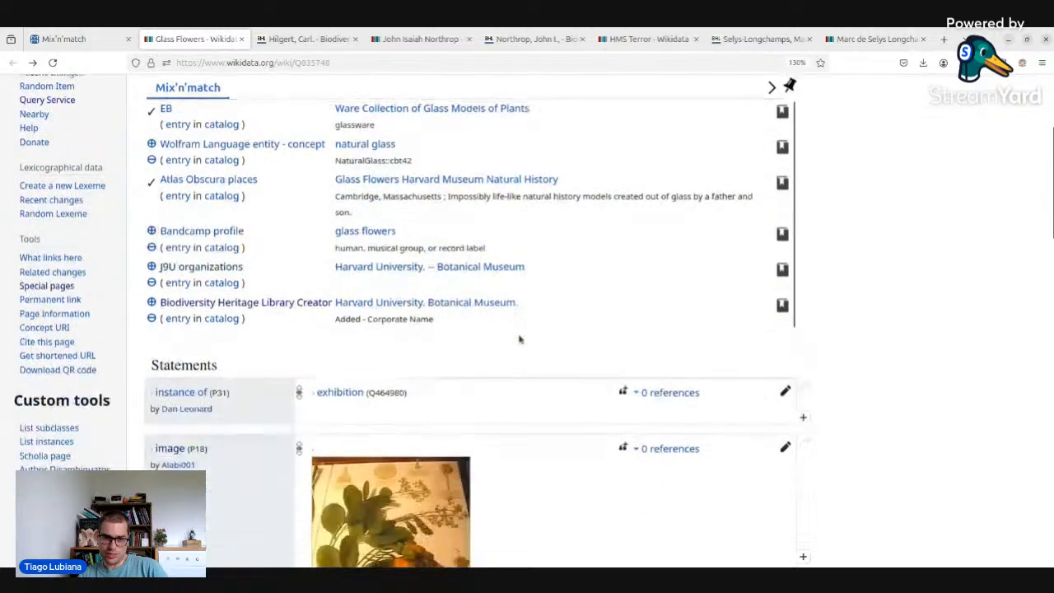
scroll(517, 342, "down", 2)
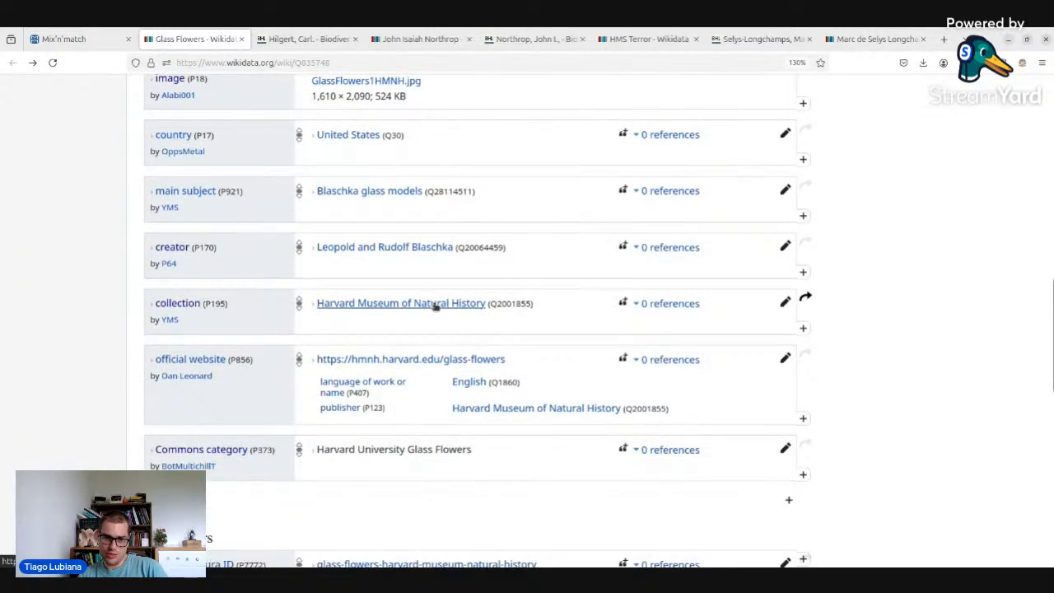
scroll(434, 305, "down", 10)
scroll(420, 326, "up", 8)
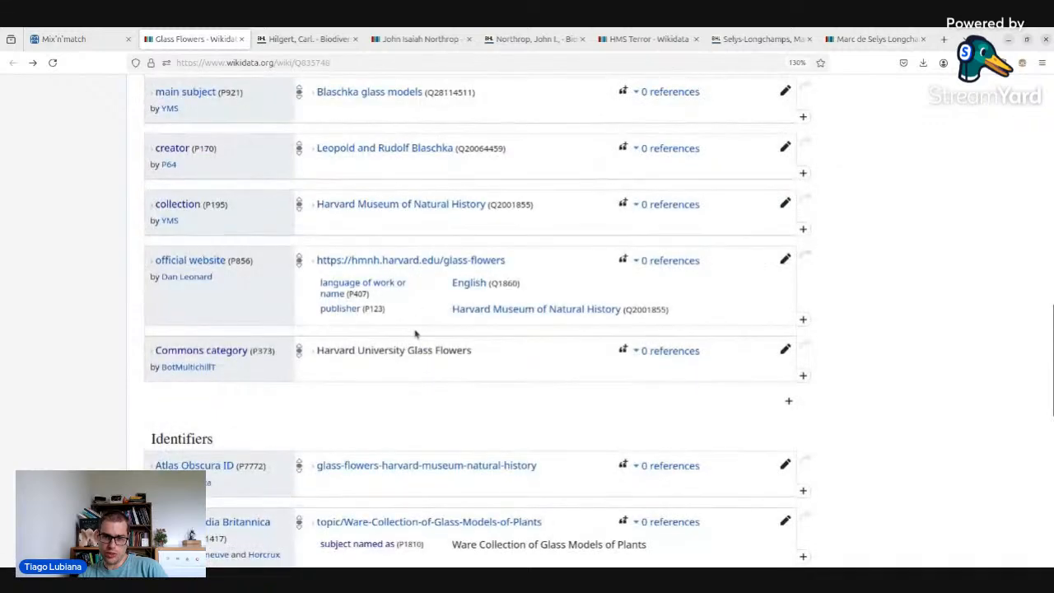
scroll(416, 334, "up", 8)
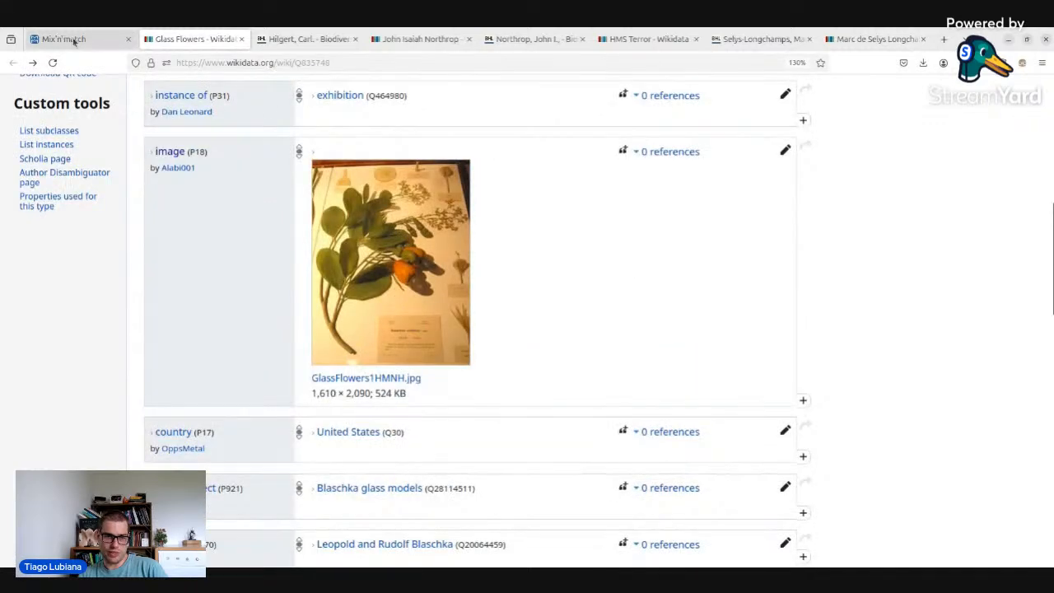
left_click(74, 40)
left_click(533, 402)
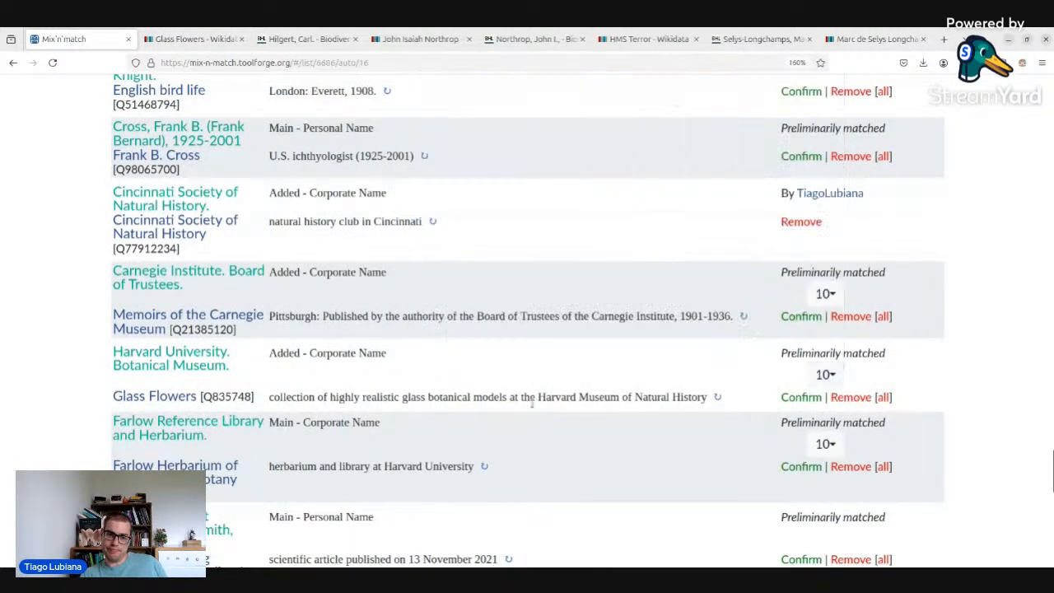
- Check the works and author details on the BHL creator page for Farlow Reference Library and Herbarium
scroll(370, 297, "down", 2)
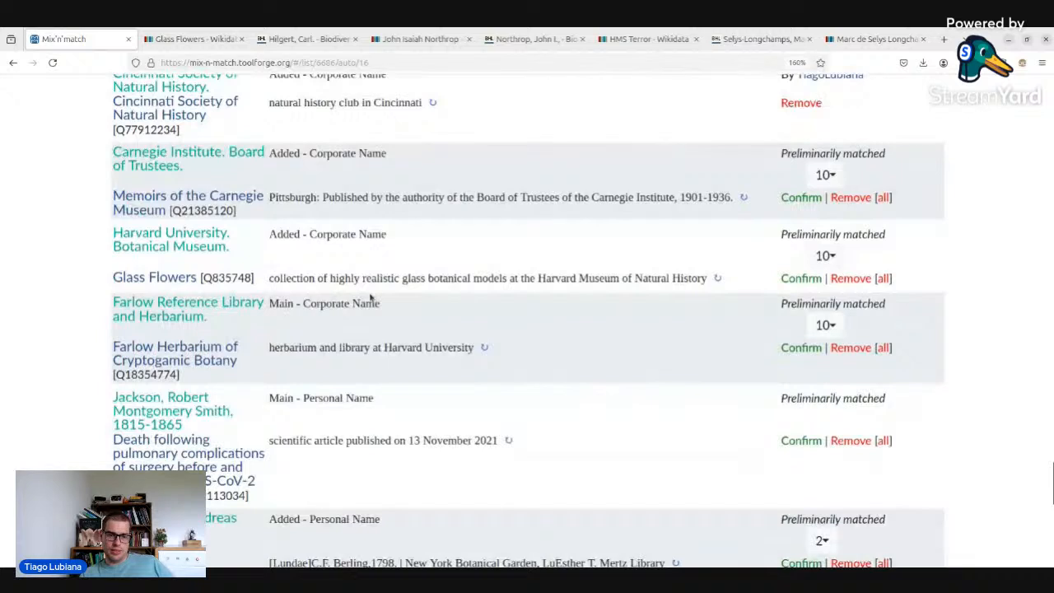
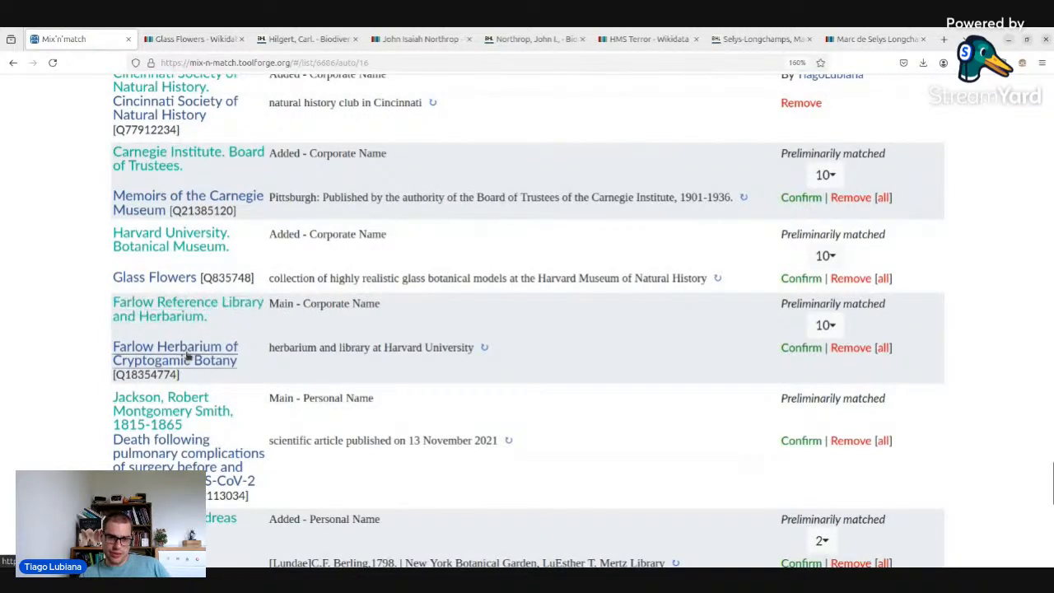
middle_click(174, 315)
left_click(169, 38)
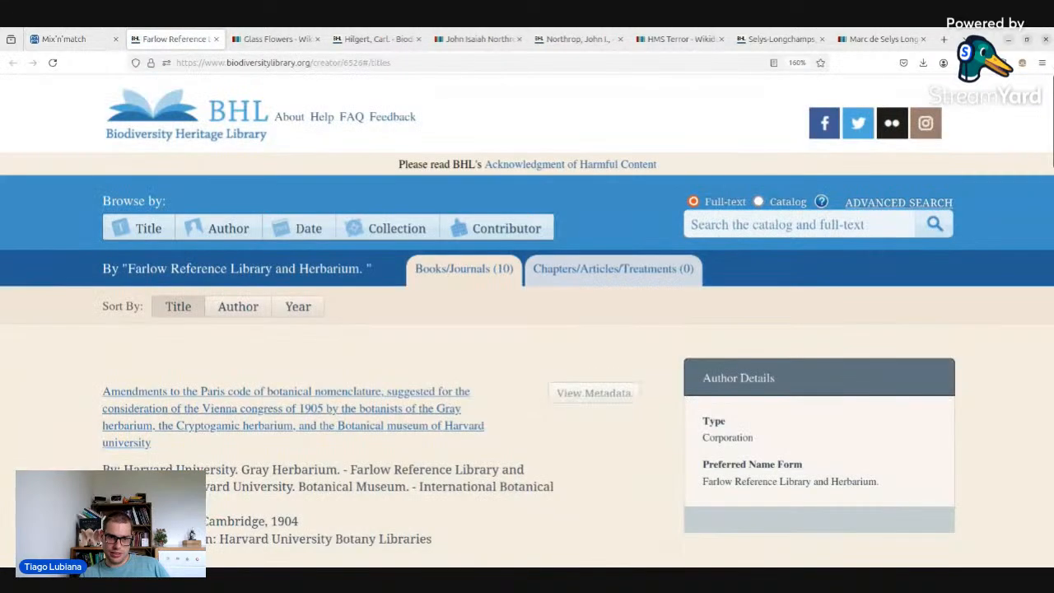
scroll(283, 310, "down", 2)
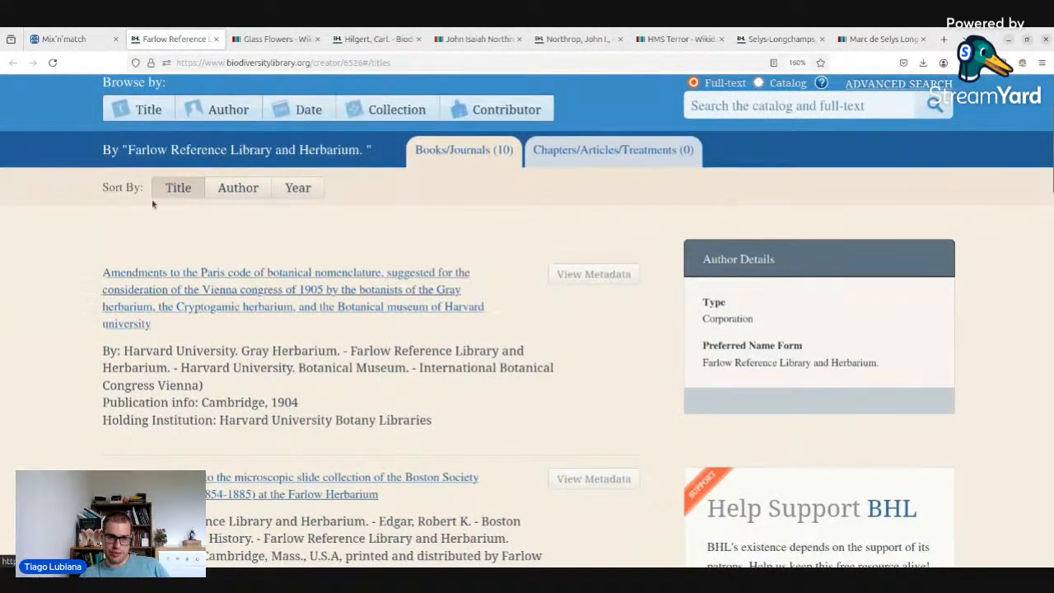
left_click(66, 39)
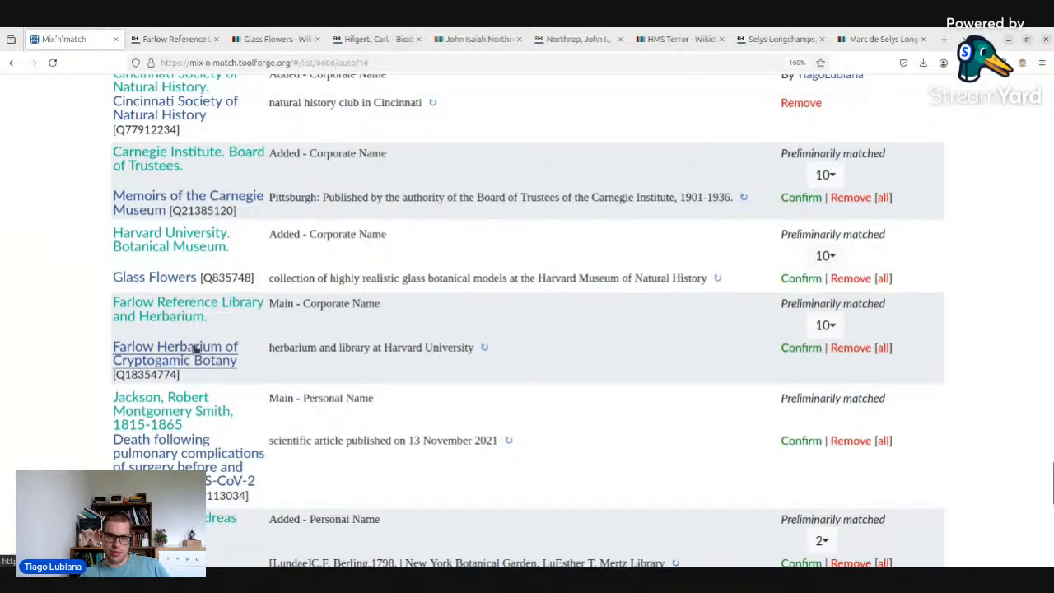
- Compare the Wikidata item Farlow Herbarium of Cryptogamic Botany (Q18354774) with the BHL creator page
left_click(195, 349)
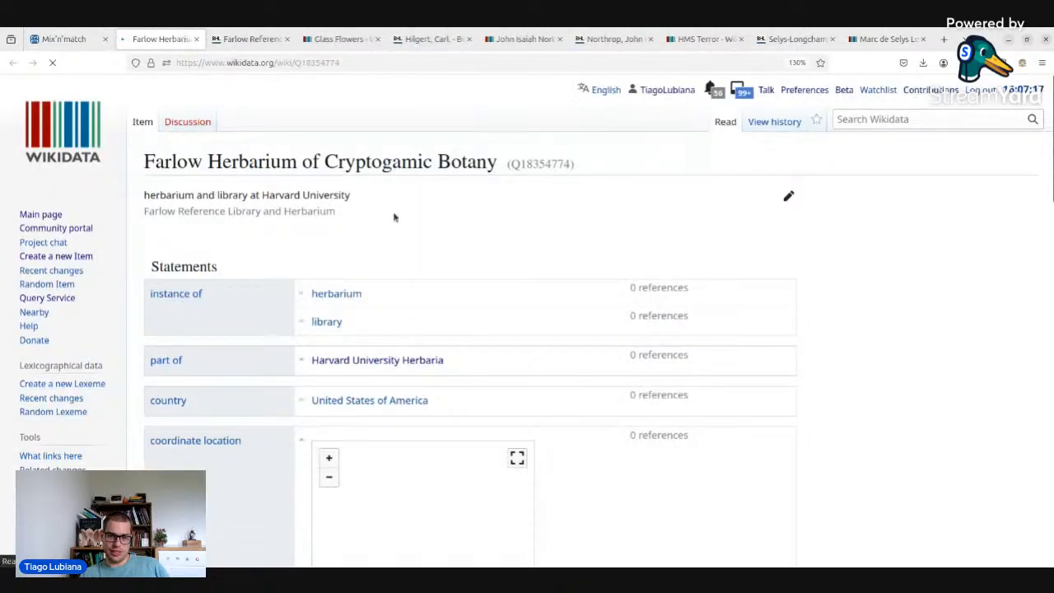
scroll(394, 217, "down", 5)
scroll(394, 216, "up", 5)
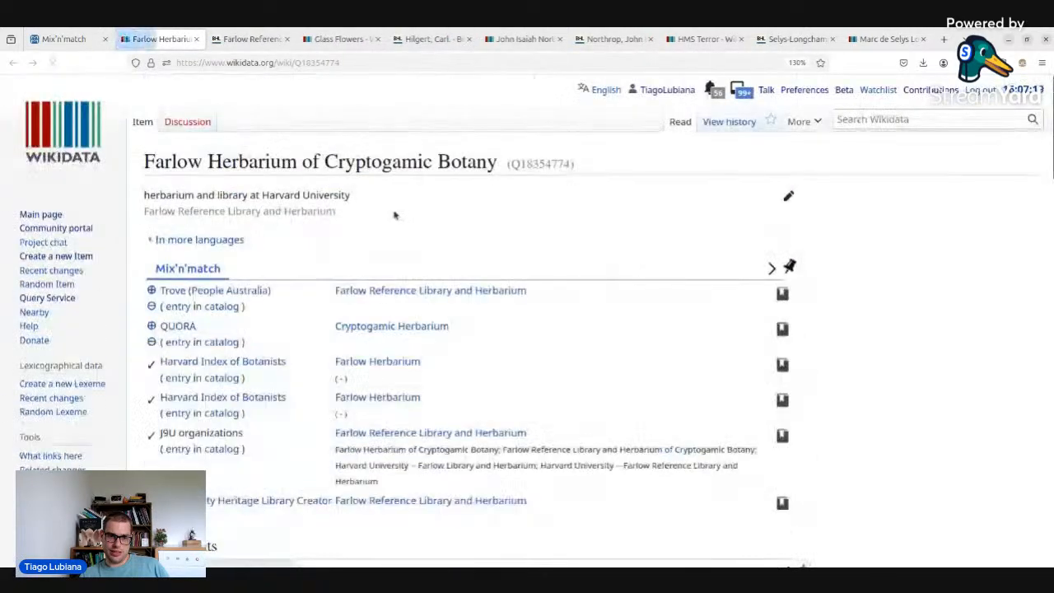
left_click(247, 39)
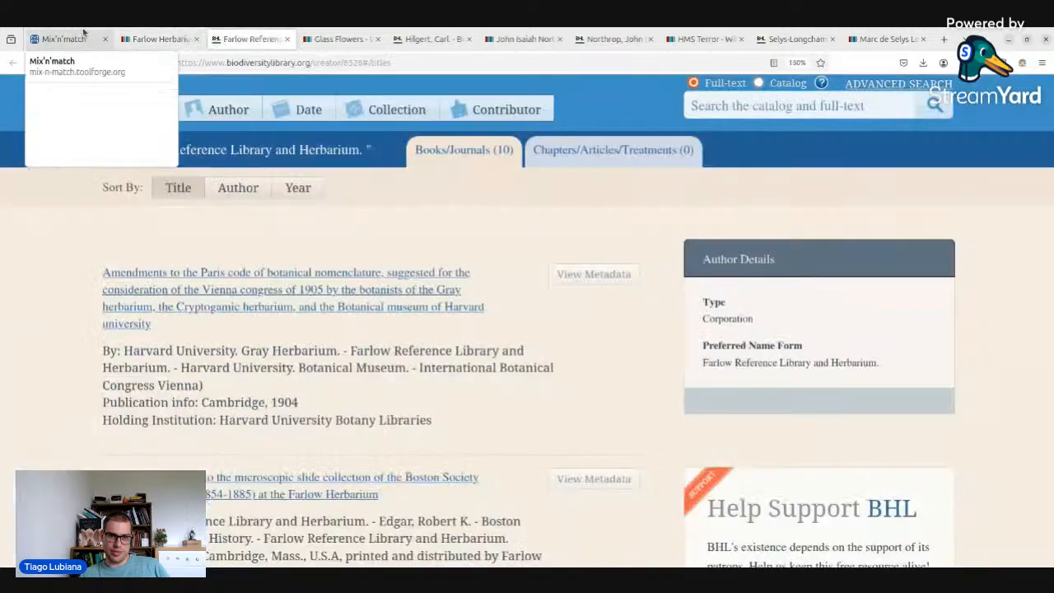
left_click(82, 38)
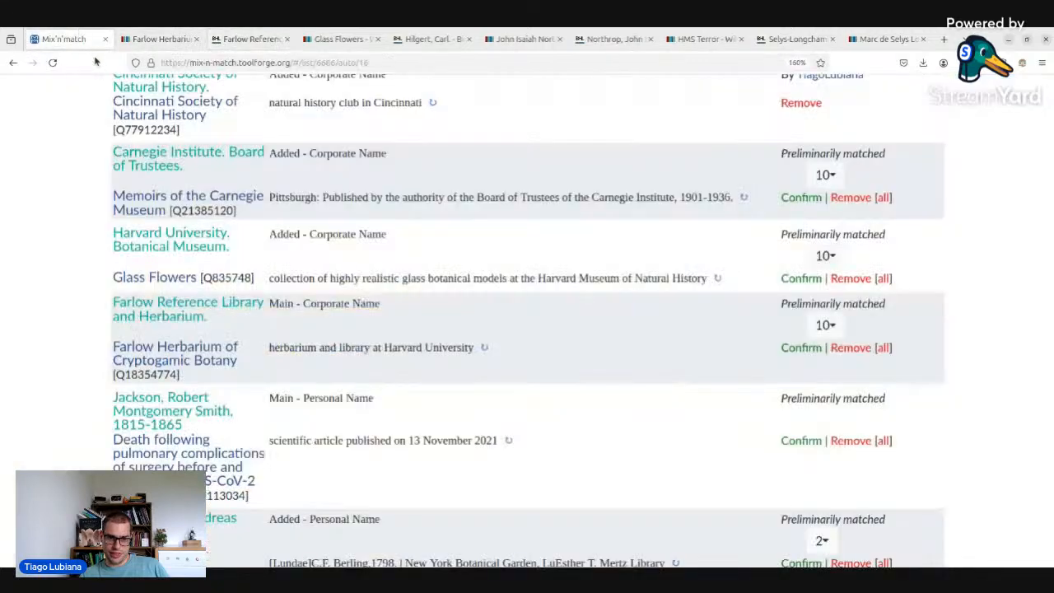
- Check the alternative candidates for Farlow Reference Library and Herbarium, and confirm the match to Q18354774
left_click(824, 325)
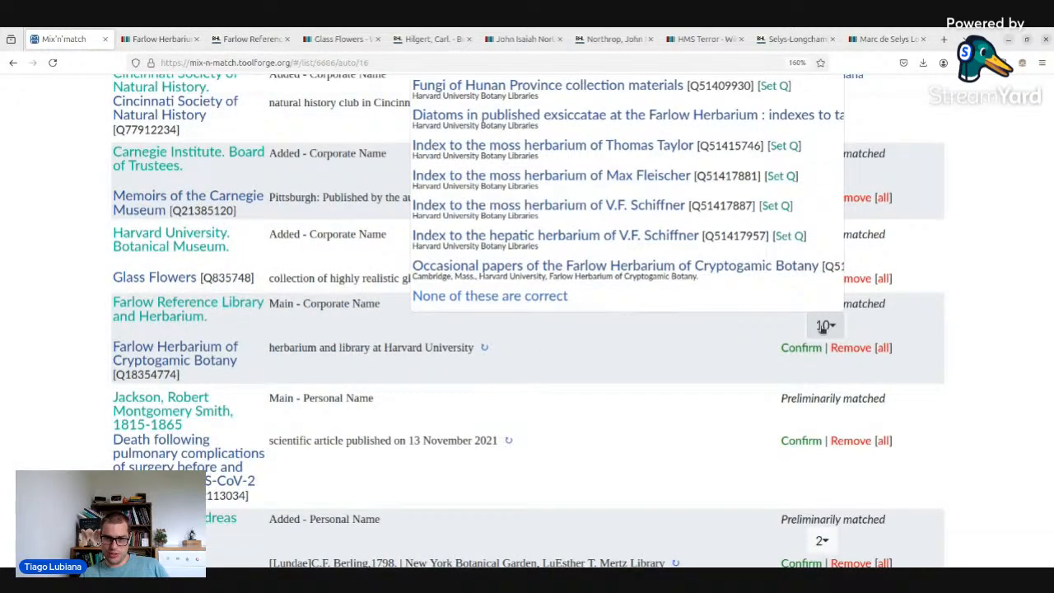
left_click(822, 326)
left_click(800, 348)
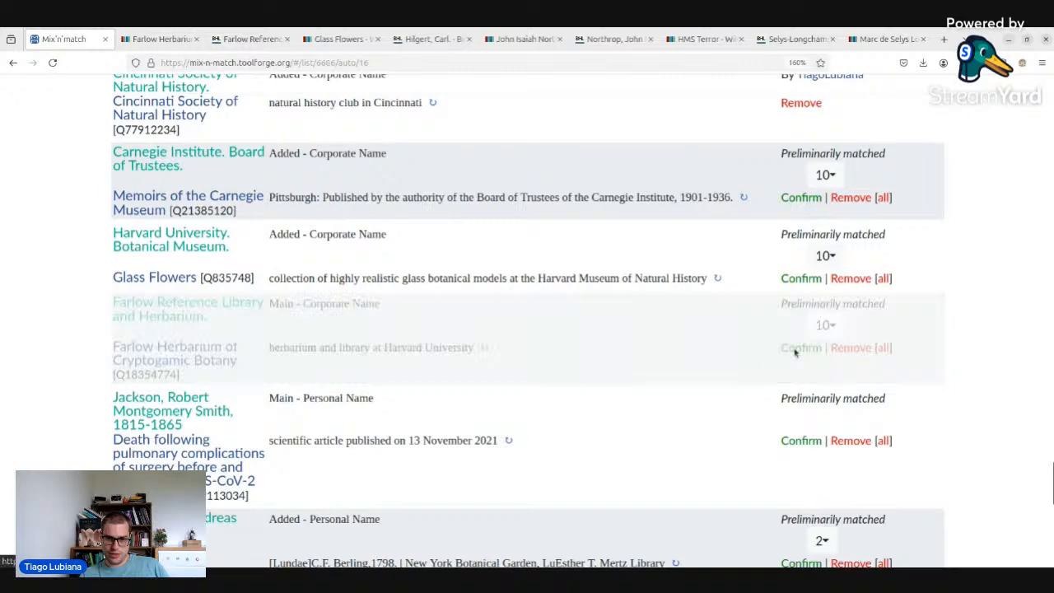
- Examine the alternative Wikidata candidates for the Schaffranek, A. entry near the end of the list
scroll(650, 349, "down", 3)
scroll(607, 346, "down", 6)
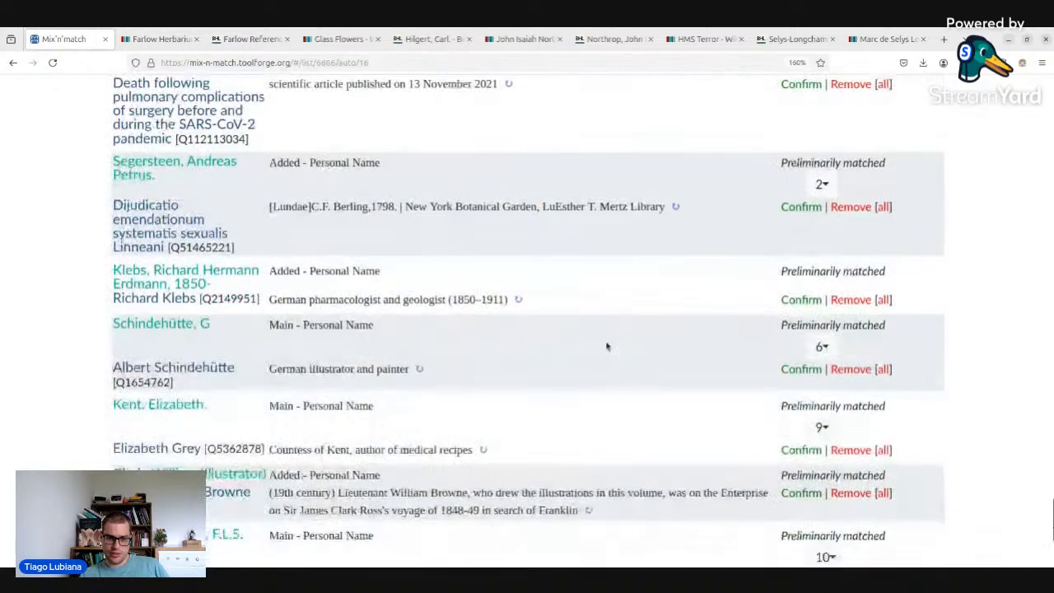
scroll(580, 279, "down", 6)
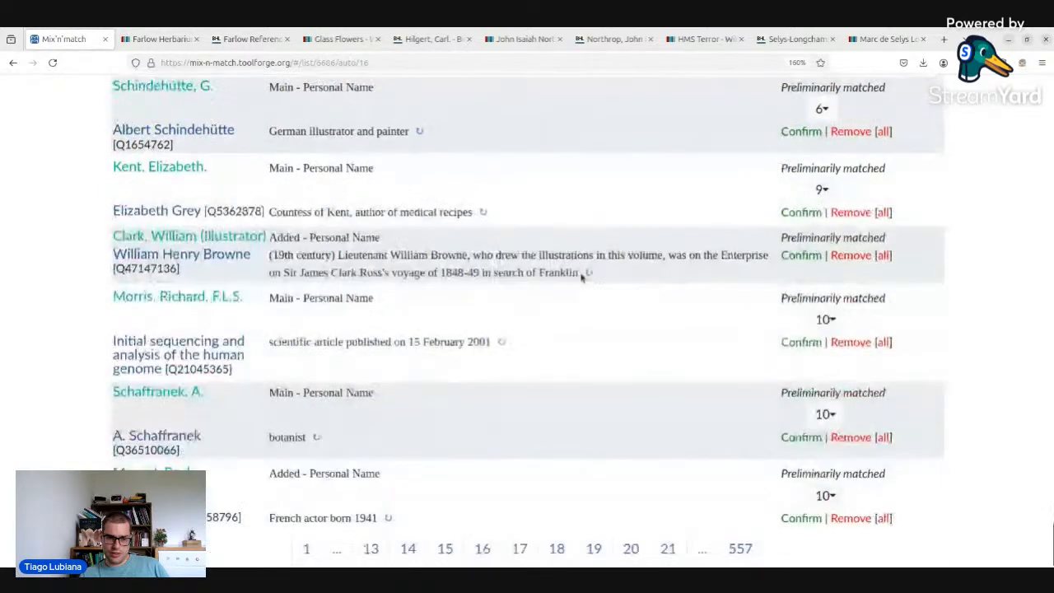
left_click(824, 415)
scroll(695, 446, "up", 3)
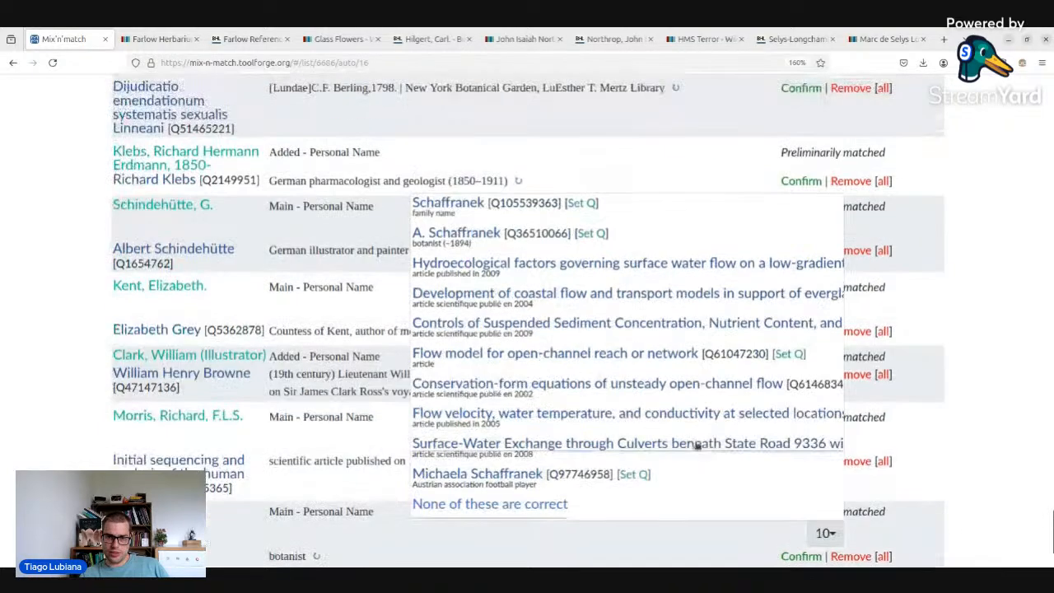
scroll(438, 251, "down", 3)
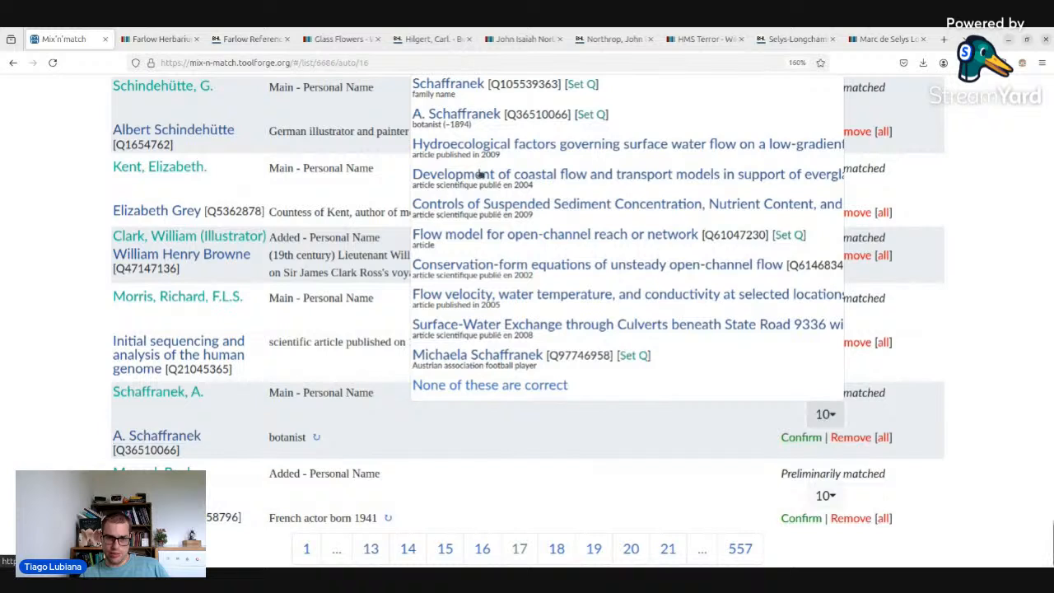
- Compare the publication year on Schaffranek's BHL creator page with the death date on Wikidata item Q36510066, and close both pages
middle_click(444, 114)
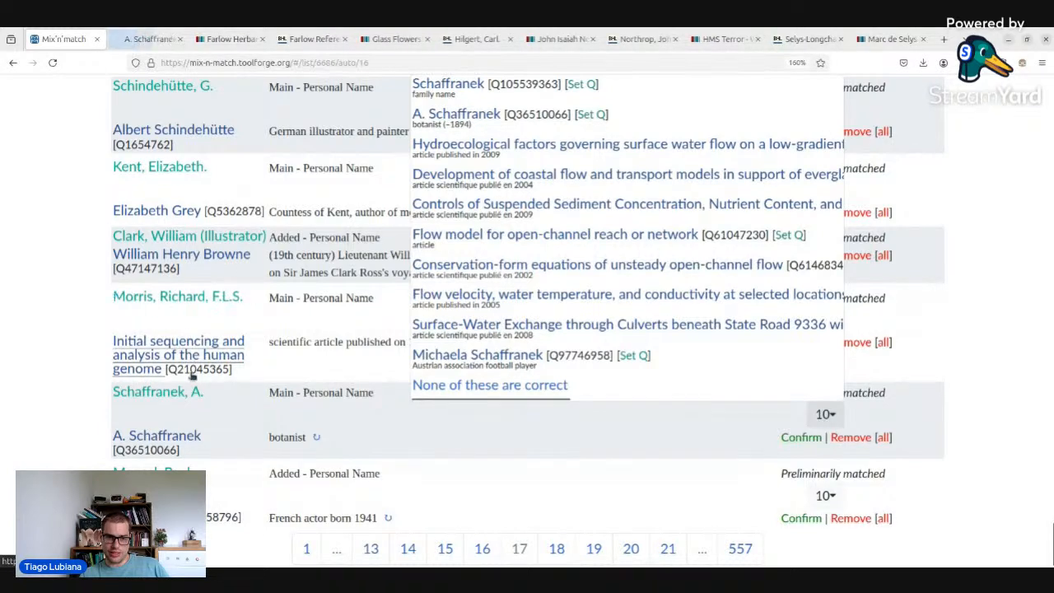
middle_click(185, 392)
left_click(217, 38)
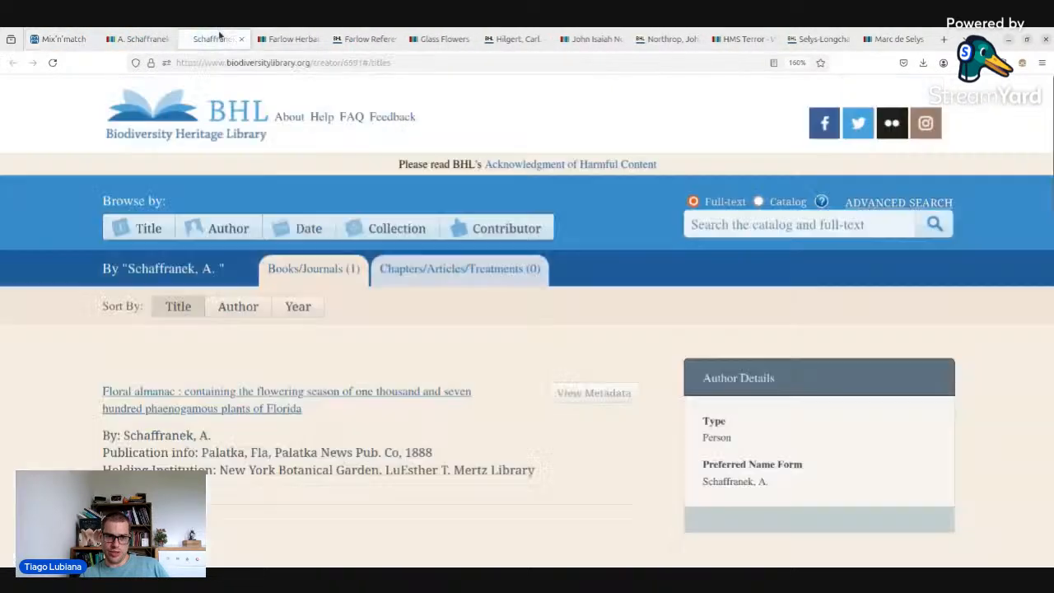
triple_click(420, 451)
double_click(419, 452)
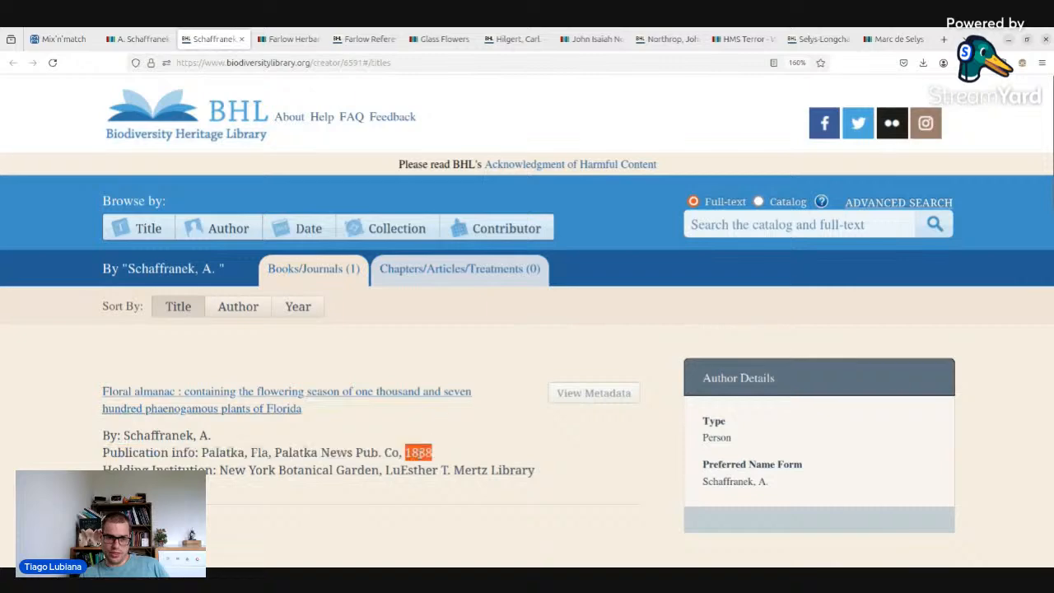
left_click(240, 40)
left_click(142, 39)
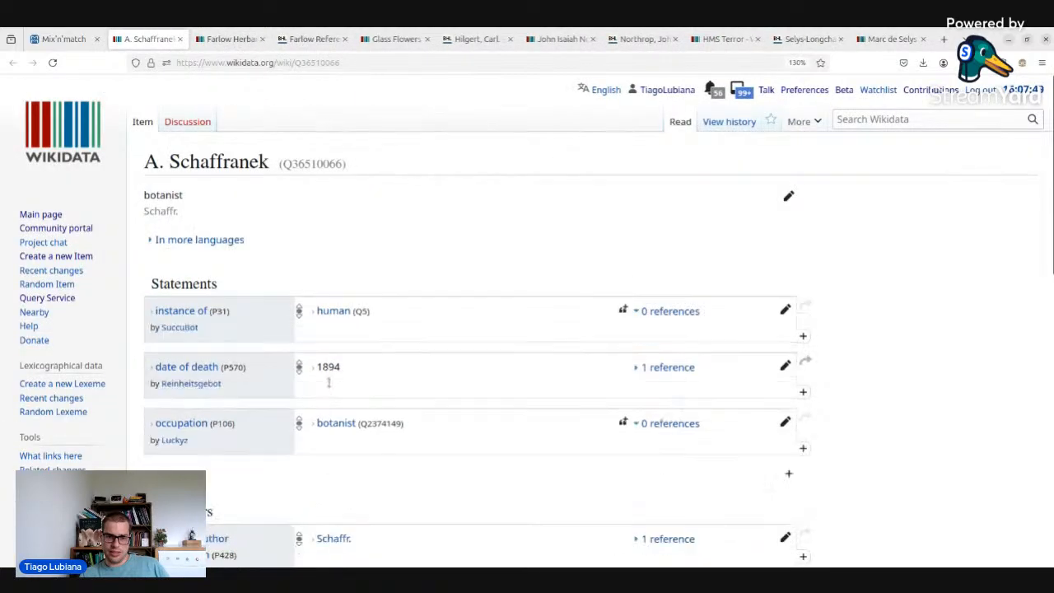
scroll(328, 382, "down", 5)
left_click(179, 39)
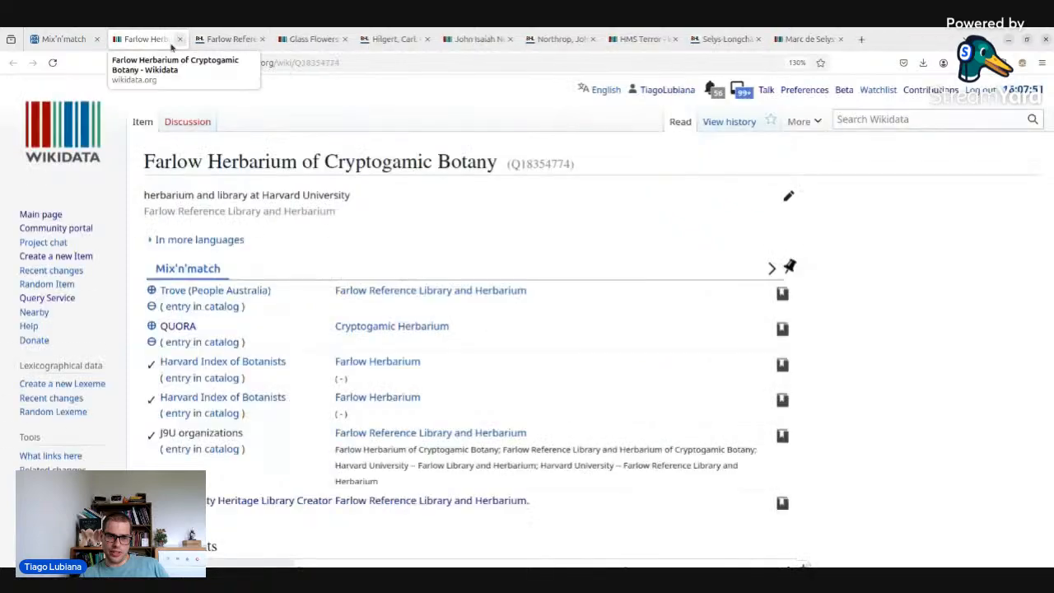
- Confirm the match of Schaffranek, A. to the botanist A. Schaffranek (Q36510066) in the Mix'n'match list
left_click(64, 38)
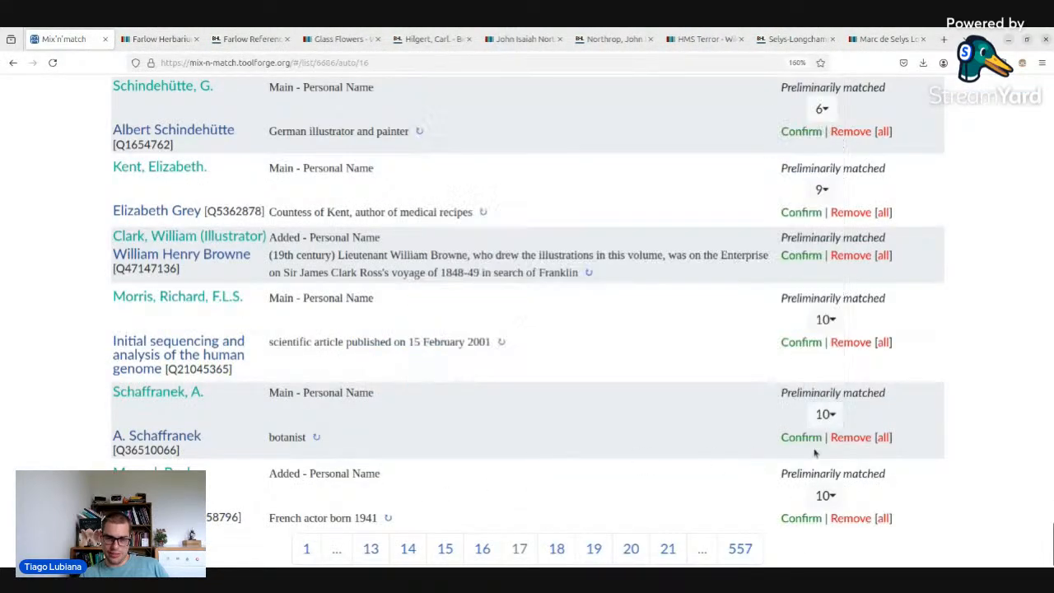
left_click(803, 437)
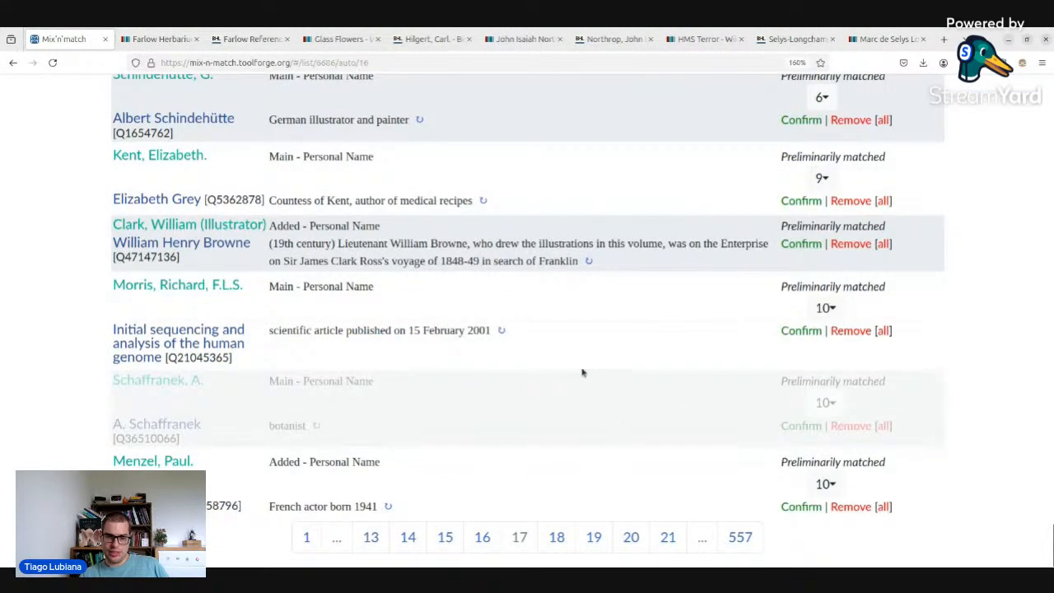
scroll(582, 373, "up", 20)
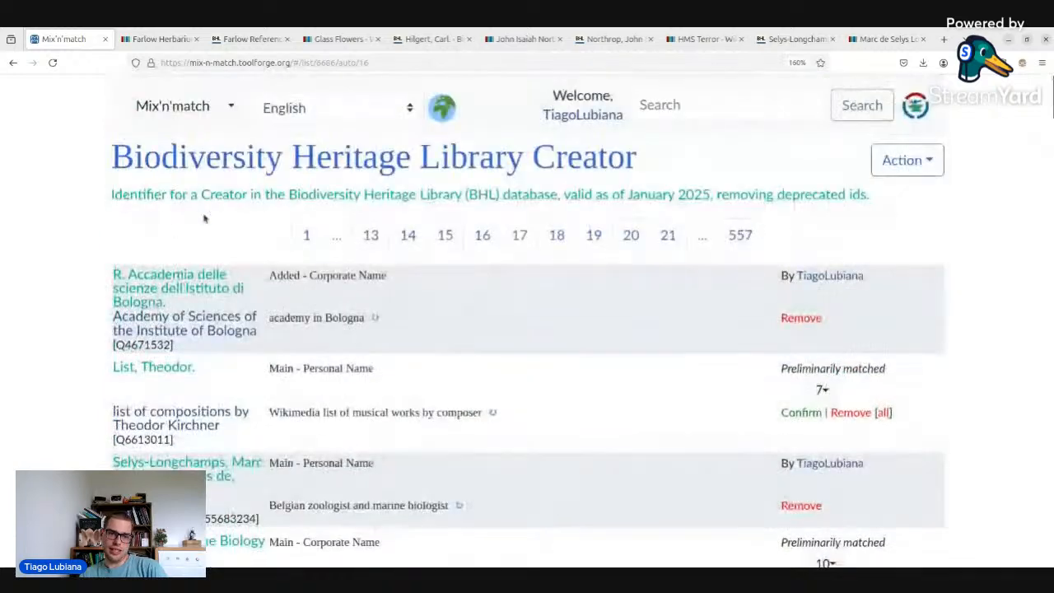
- Open the Biodiversity Heritage Library Creator catalog overview and examine its entry totals, matches over time and per-user match counts
left_click(273, 160)
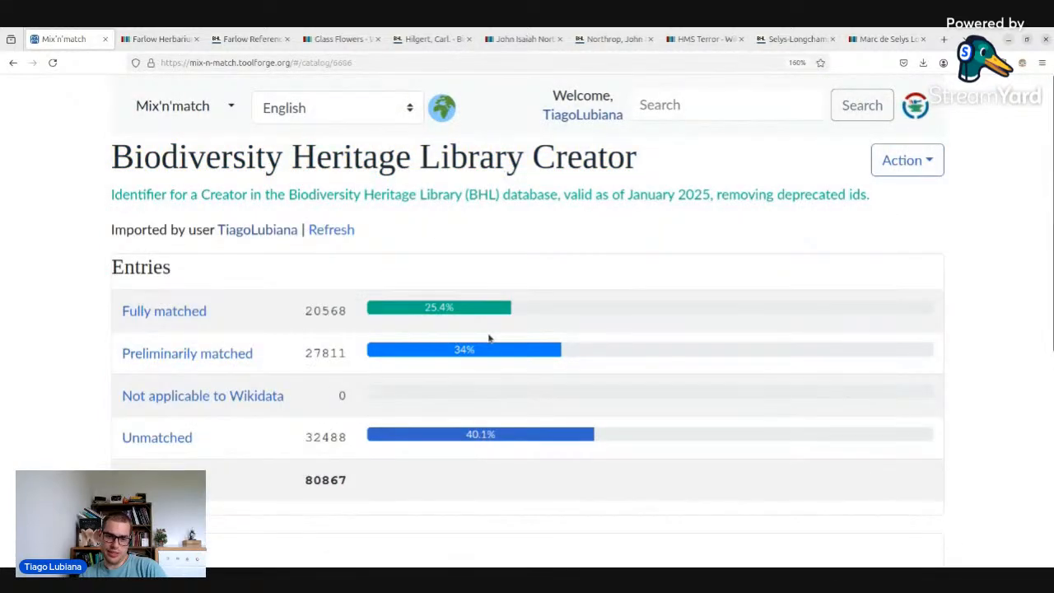
scroll(489, 338, "down", 5)
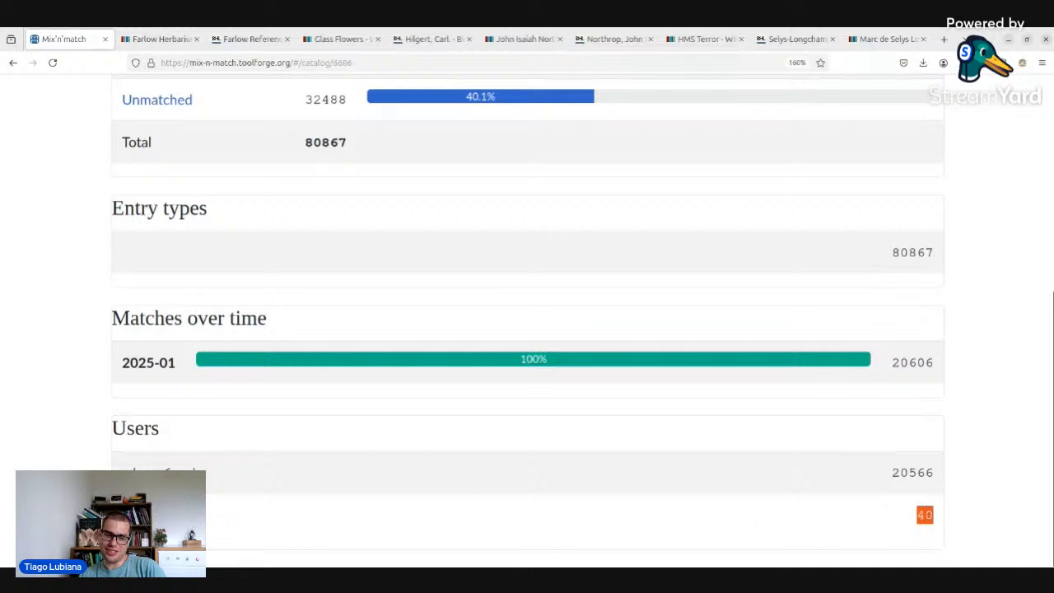
key("ctrl+plus")
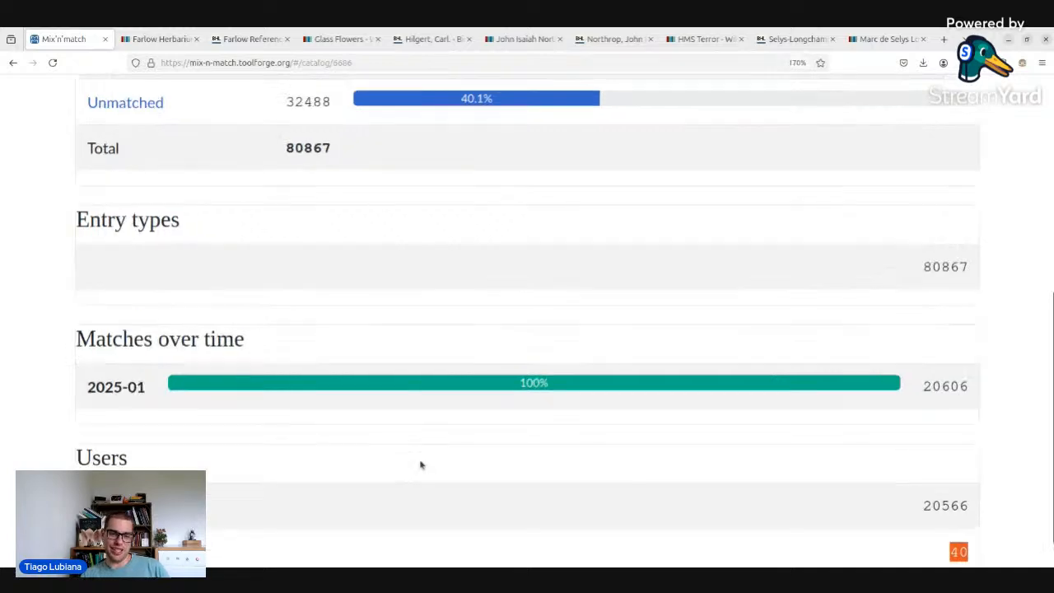
scroll(382, 465, "down", 1)
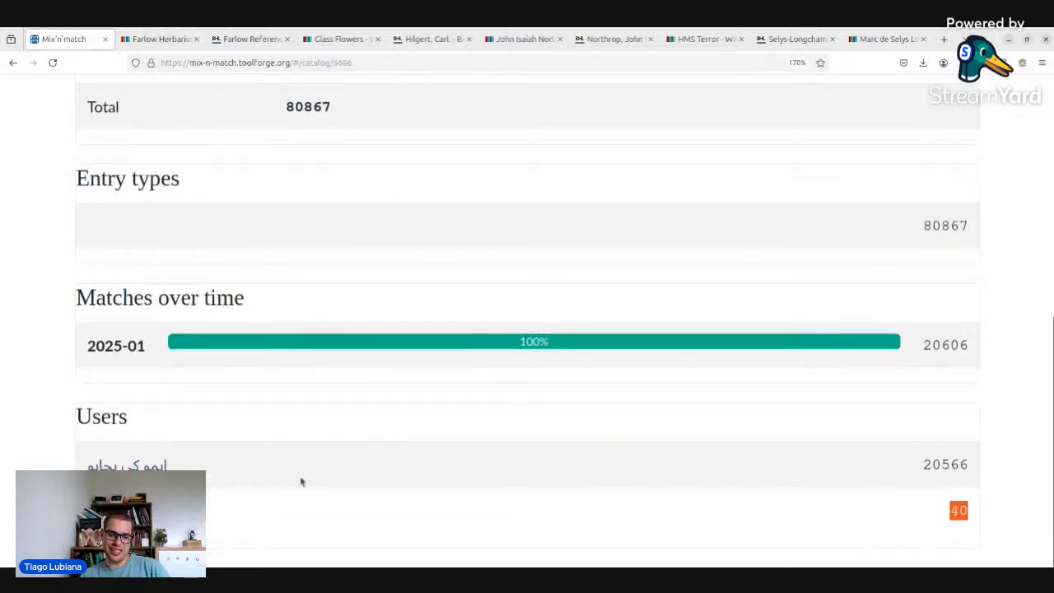
key("alt+Tab")
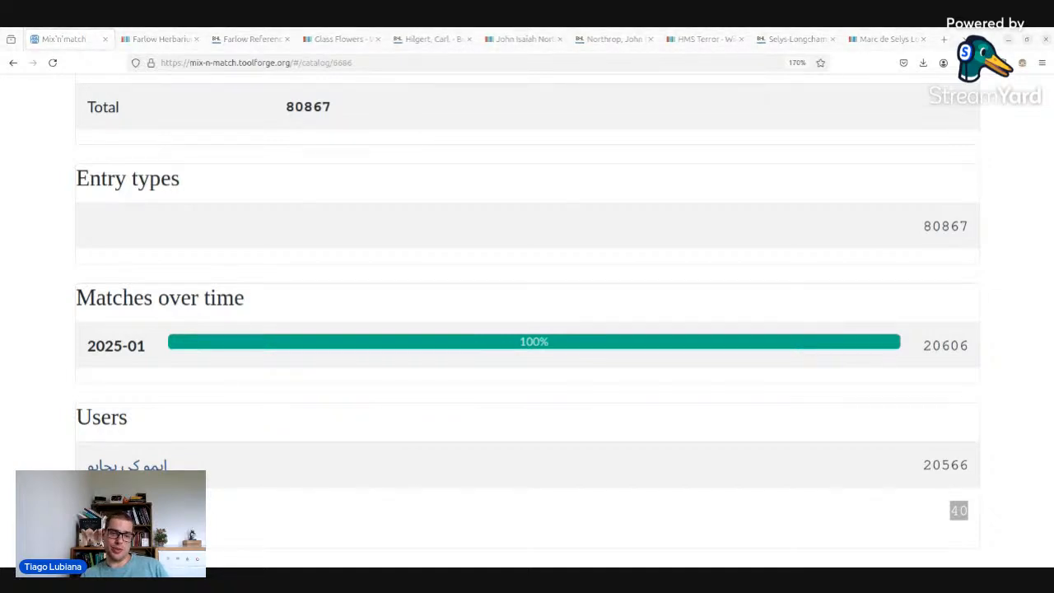
key("alt+Tab")
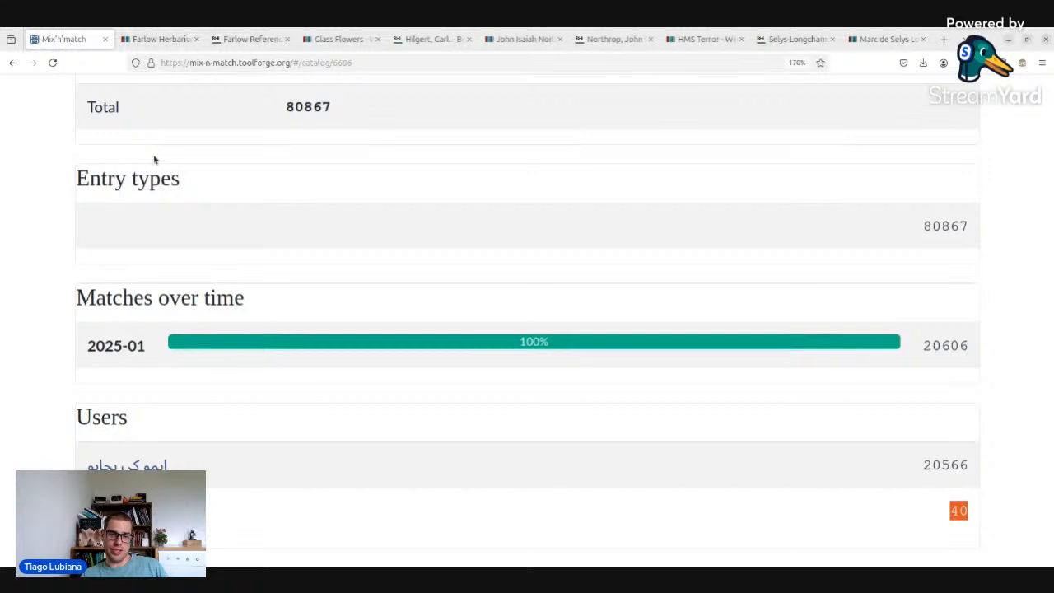
- Open the catalog's preliminarily matched entries and jump far ahead in the list by changing the address to list/6686/auto/400
scroll(297, 323, "up", 5)
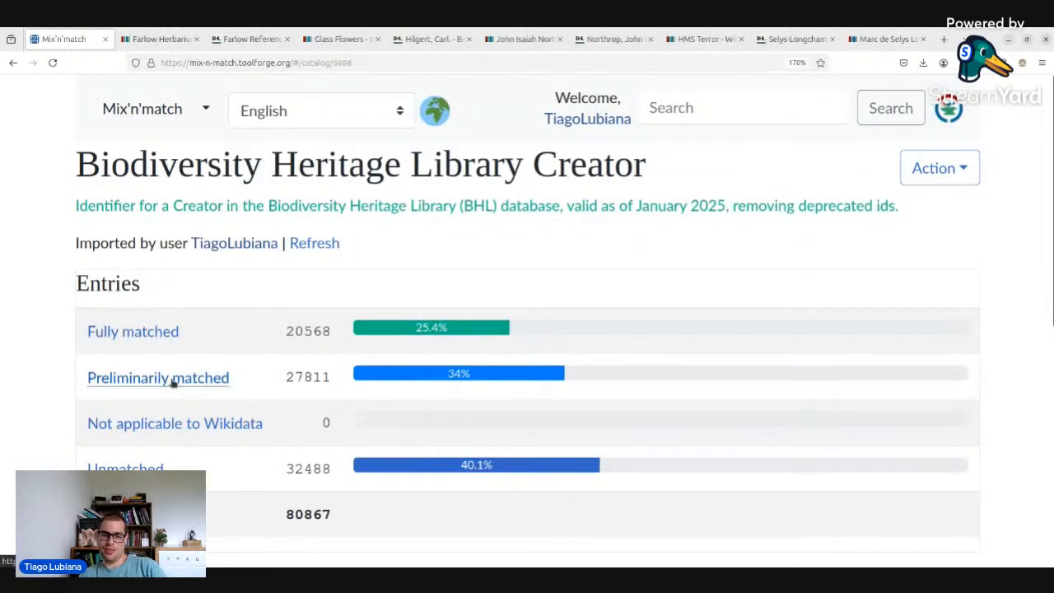
left_click(213, 384)
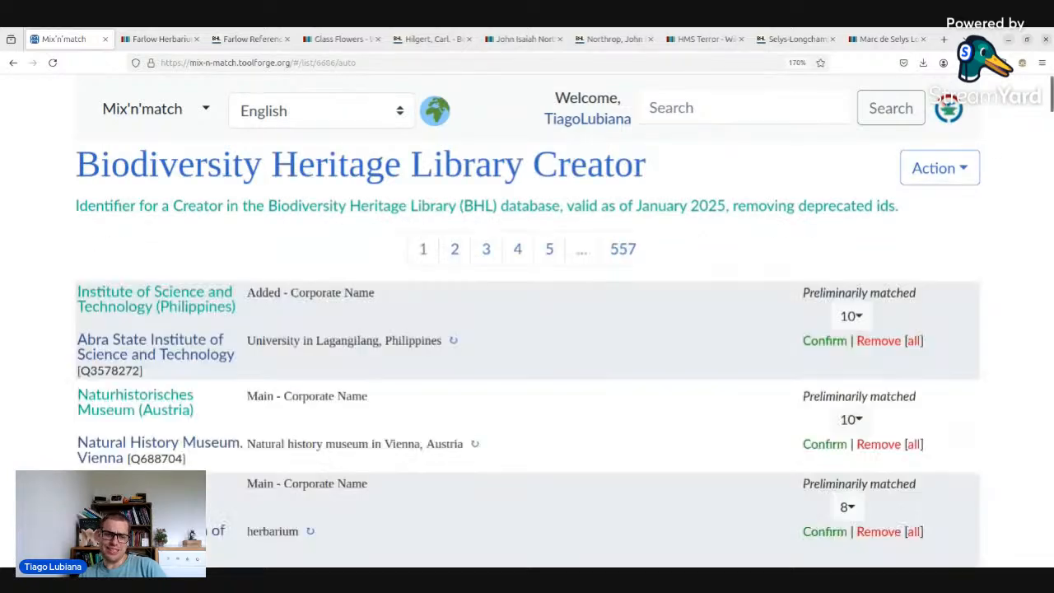
scroll(1050, 197, "down", 10)
left_click_drag(1050, 197, 905, 530)
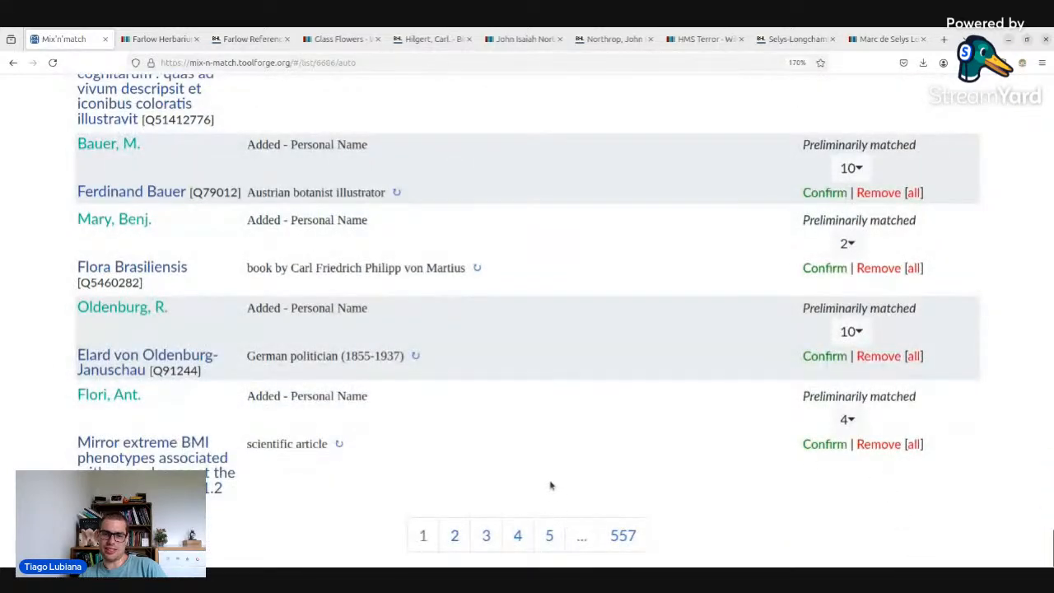
left_click(551, 539)
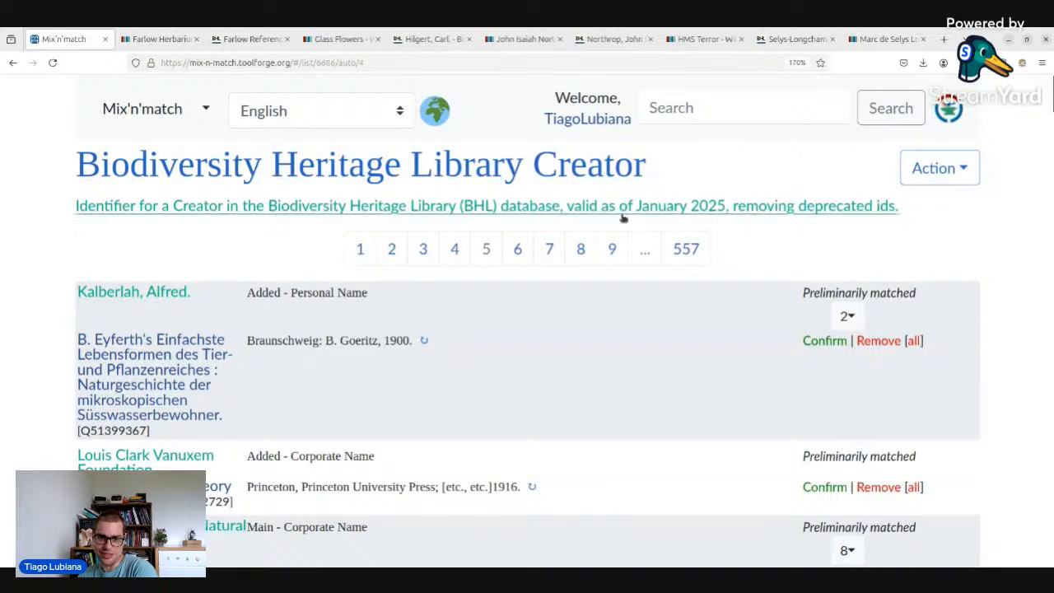
left_click(434, 62)
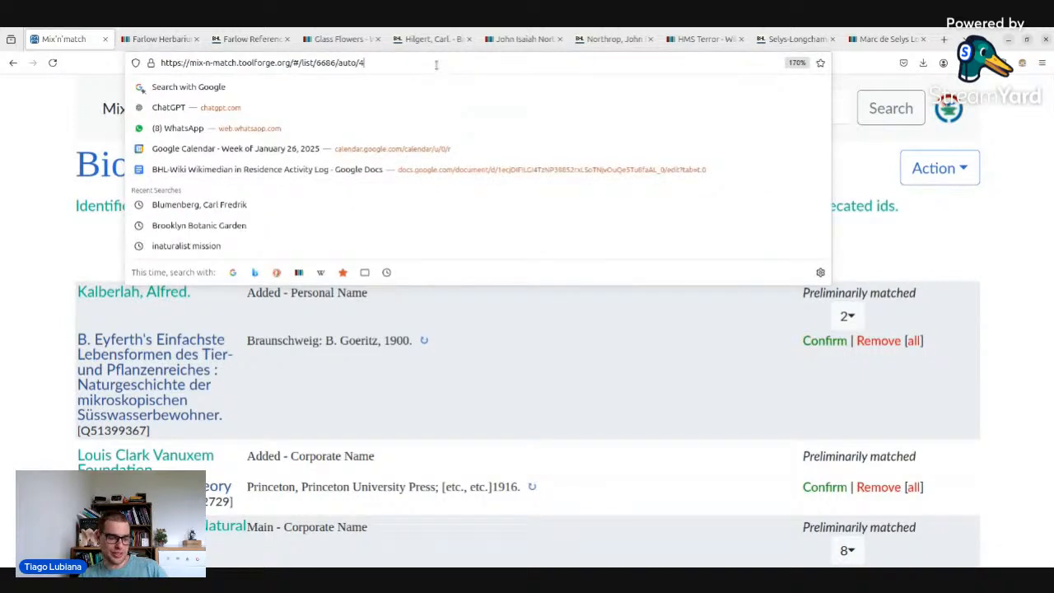
type("00")
key("Return")
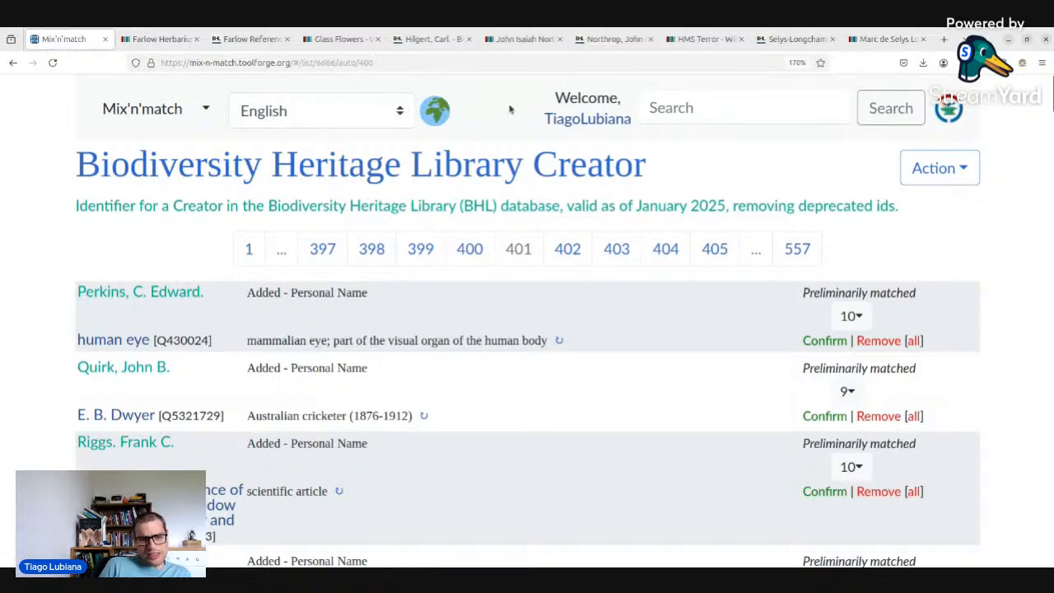
- Check the alternative Wikidata candidates for the Accademia della Crusca entry
scroll(538, 255, "down", 5)
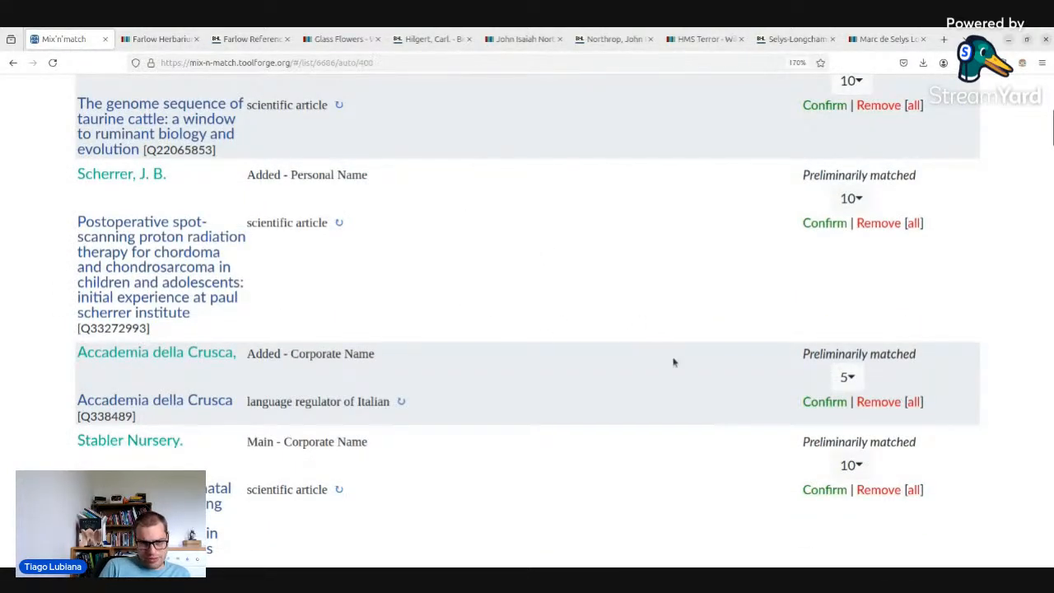
scroll(663, 367, "down", 3)
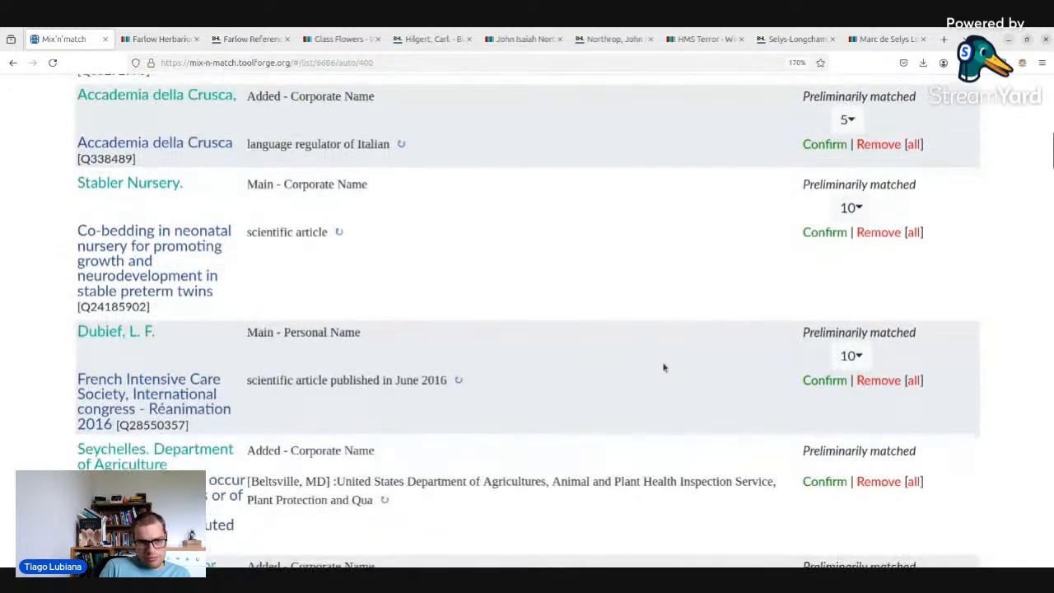
left_click(842, 120)
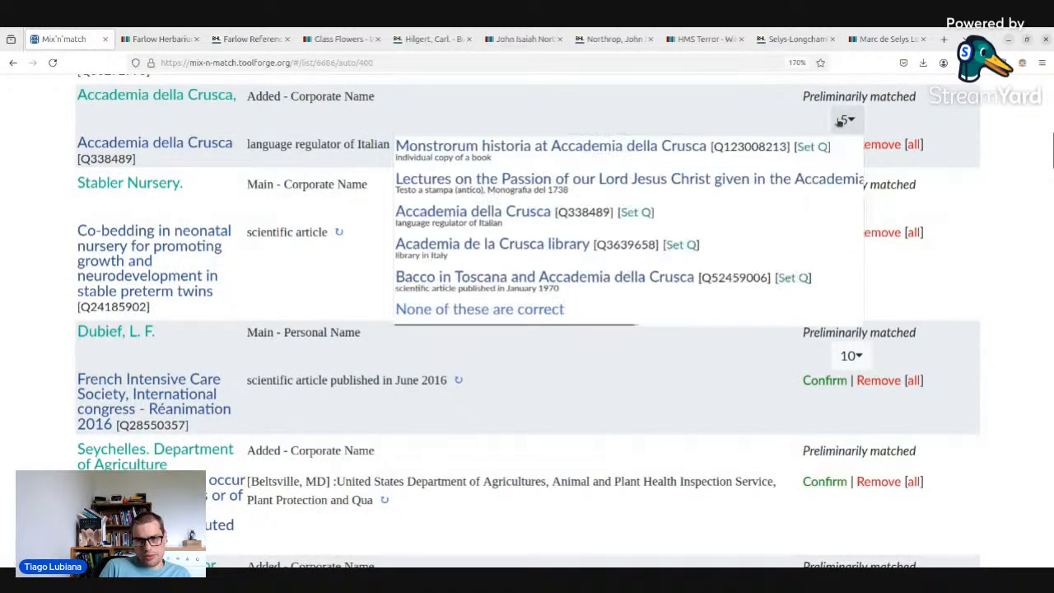
left_click(841, 120)
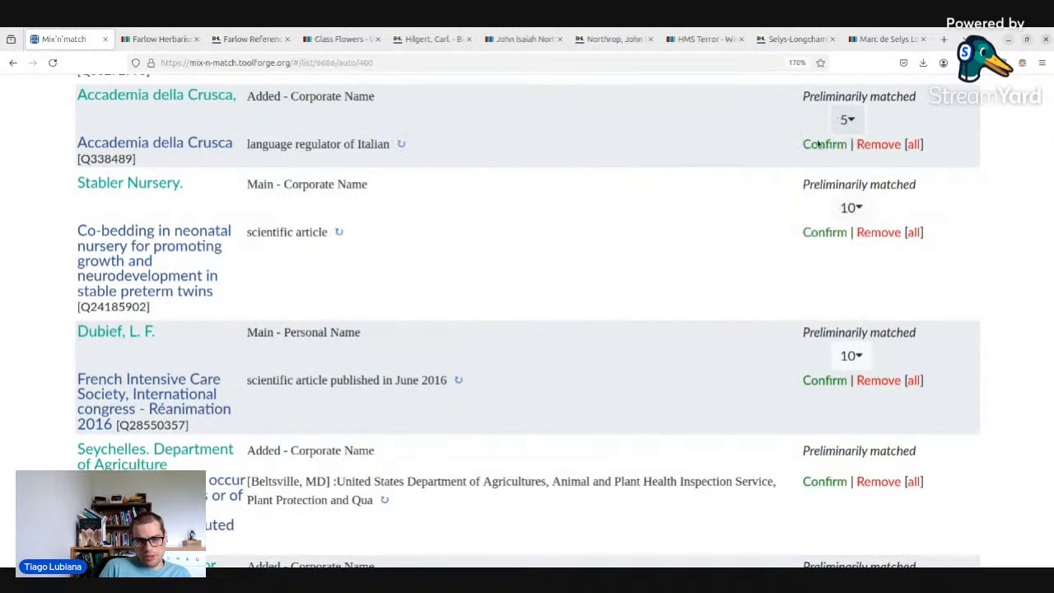
- Check the candidates for University of Alberta. Department of Philosophy further down the list, and confirm its match to Q101008972
scroll(716, 264, "down", 5)
scroll(535, 326, "down", 5)
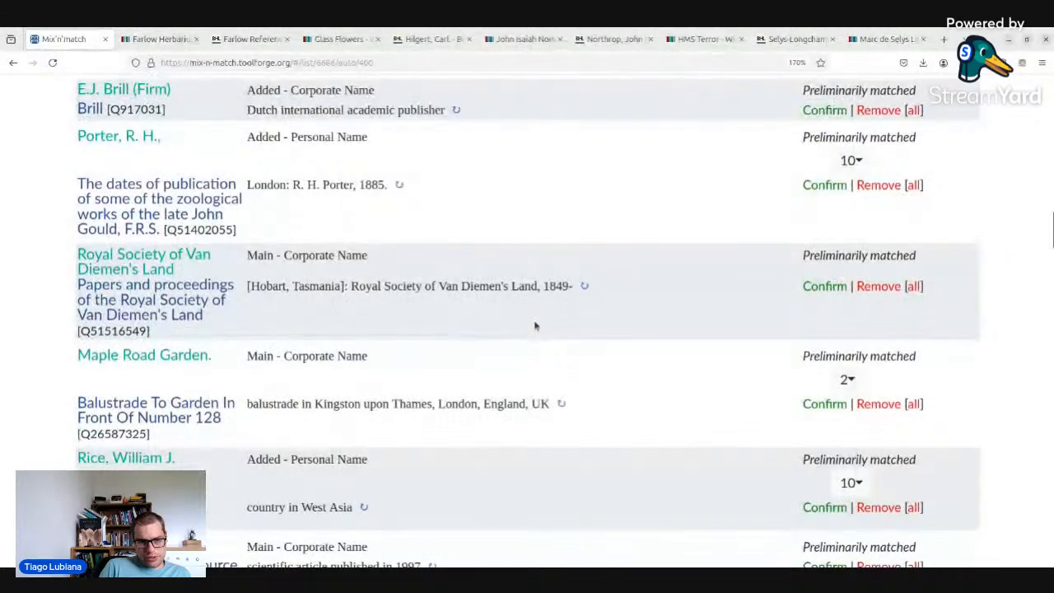
scroll(535, 326, "down", 3)
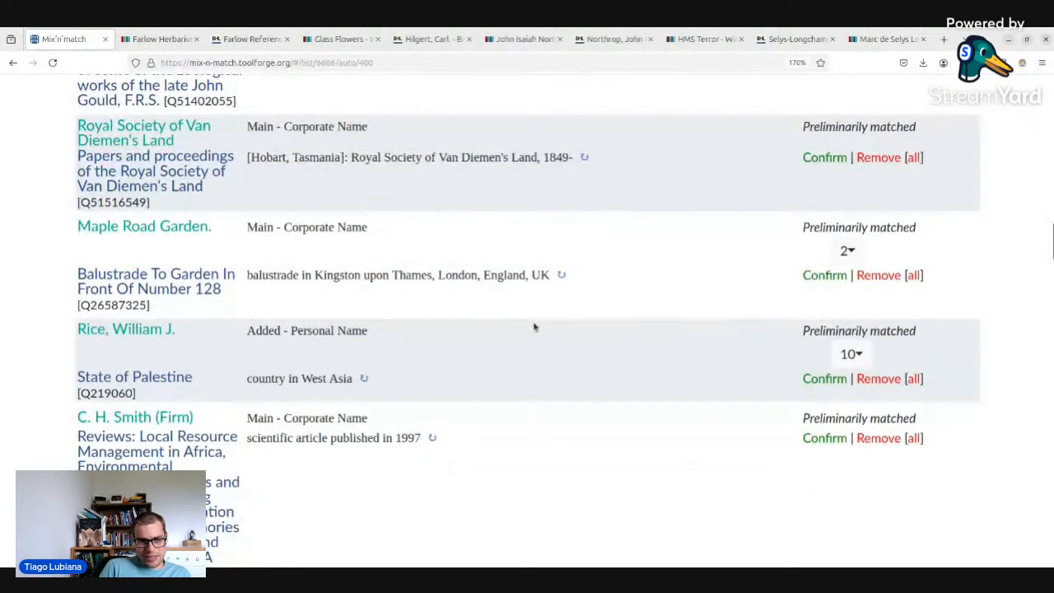
scroll(533, 327, "down", 12)
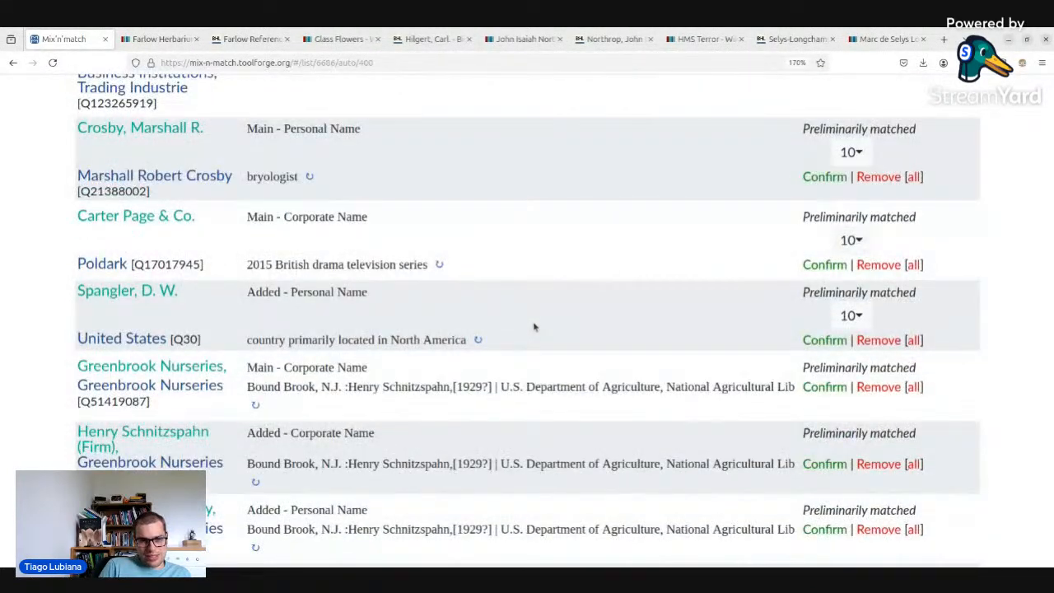
scroll(508, 254, "down", 6)
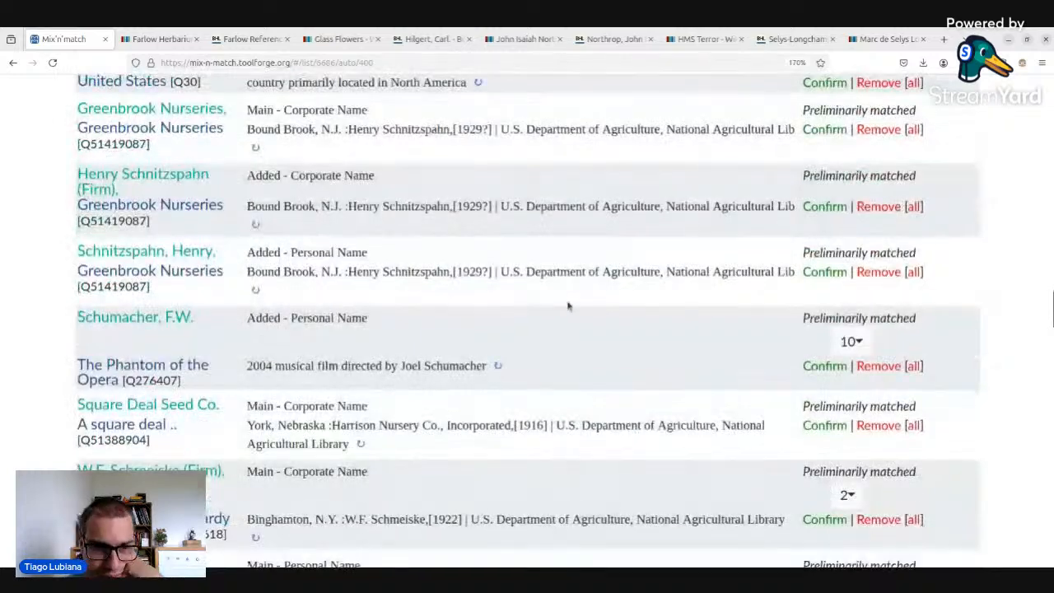
scroll(244, 301, "up", 3)
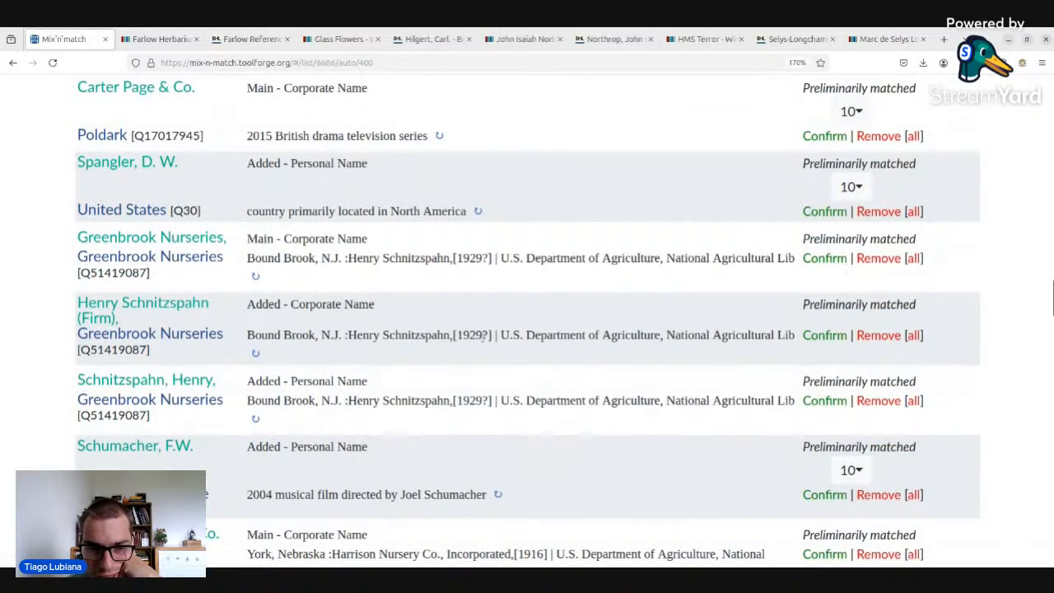
scroll(483, 340, "down", 10)
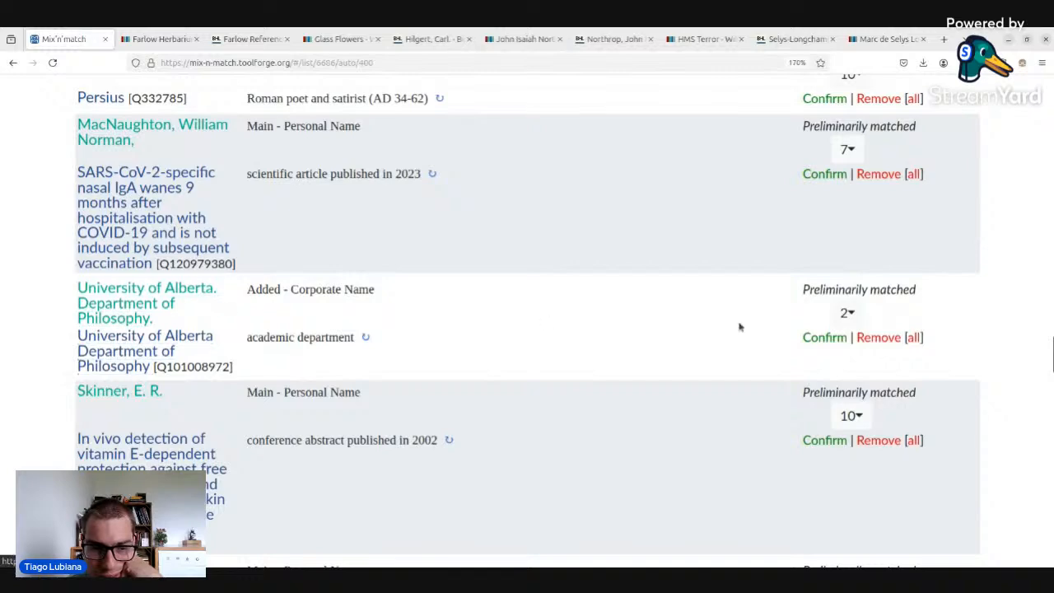
left_click(848, 313)
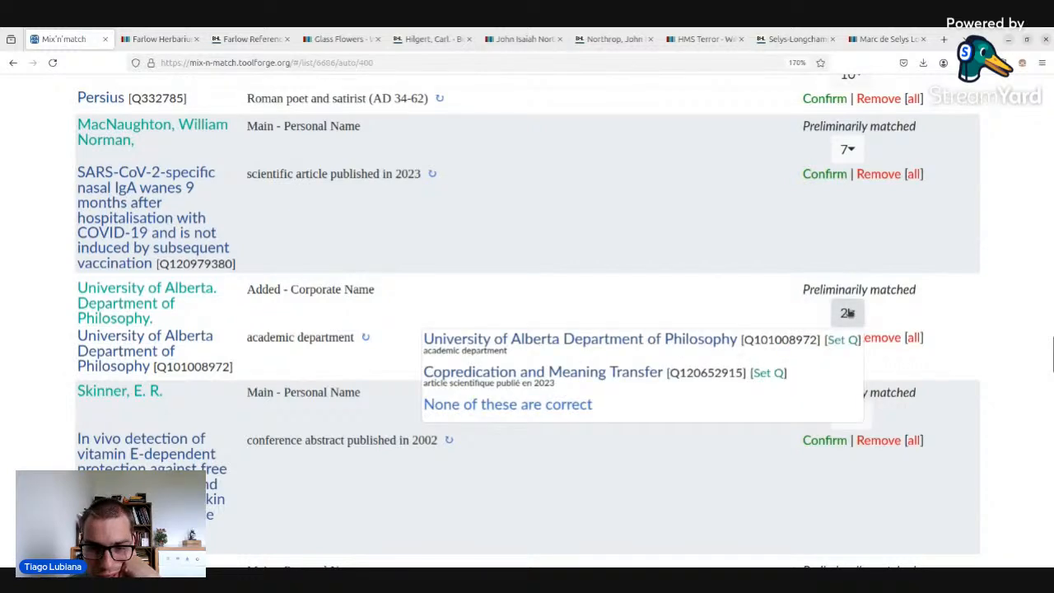
left_click(849, 313)
left_click(830, 336)
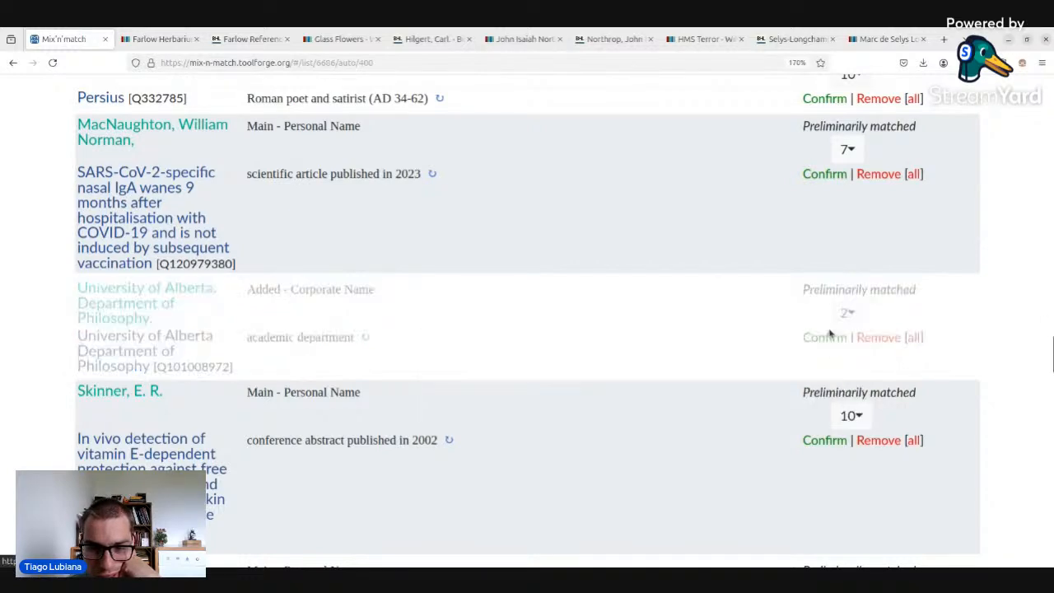
- Return to the catalog overview and start match mode for the Biodiversity Heritage Library Creator catalog
scroll(680, 353, "up", 15)
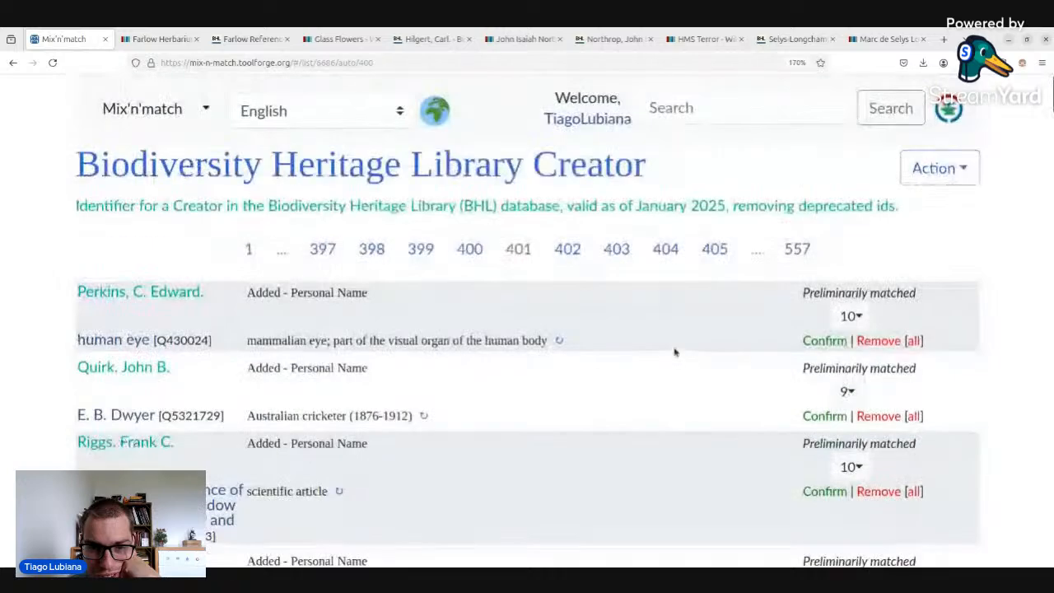
left_click(953, 173)
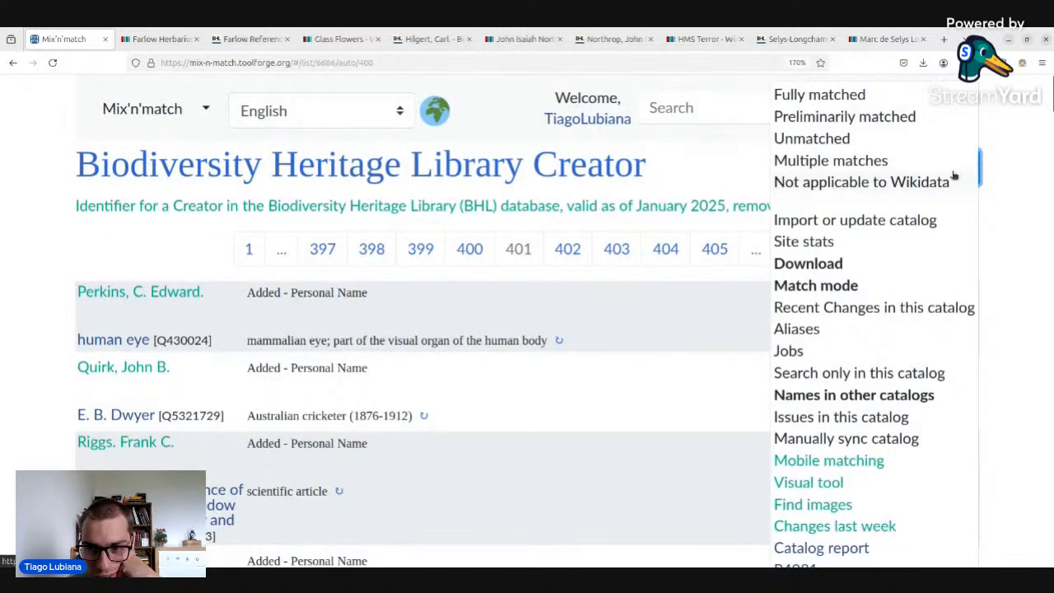
left_click(605, 167)
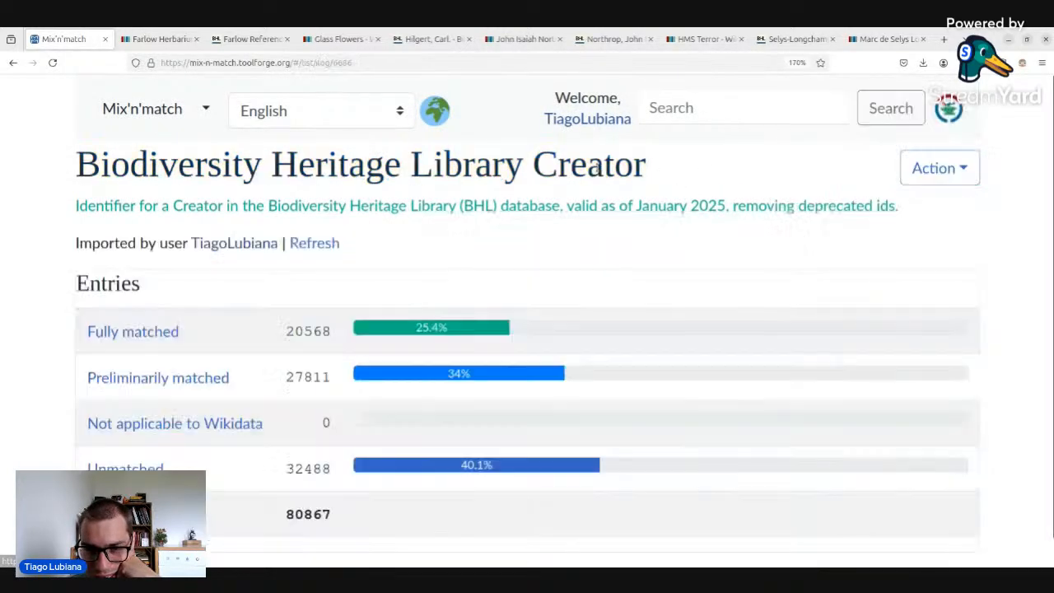
scroll(626, 230, "down", 5)
scroll(611, 231, "up", 5)
left_click(945, 168)
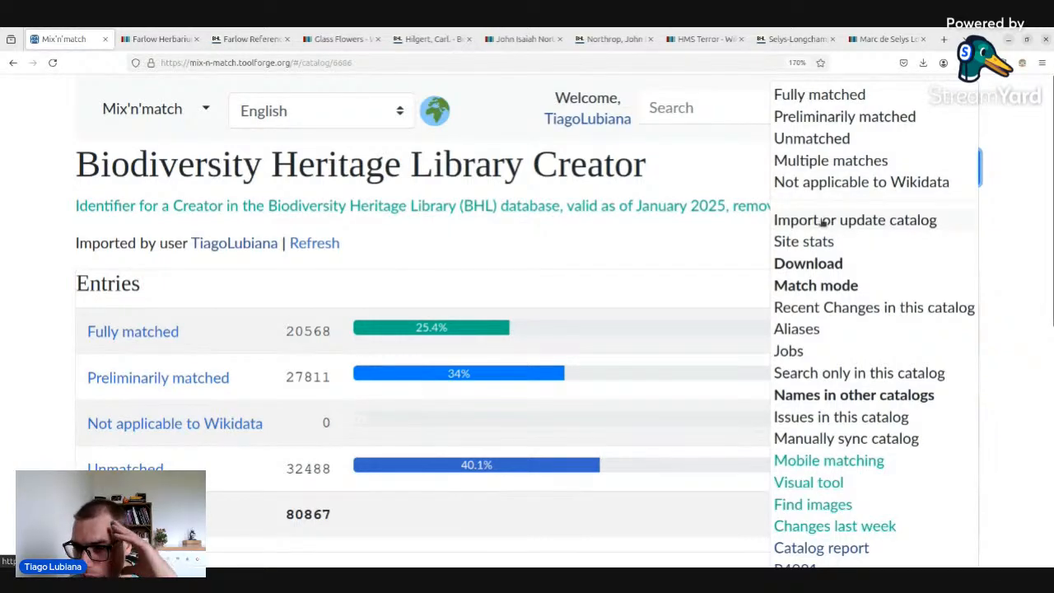
left_click(805, 286)
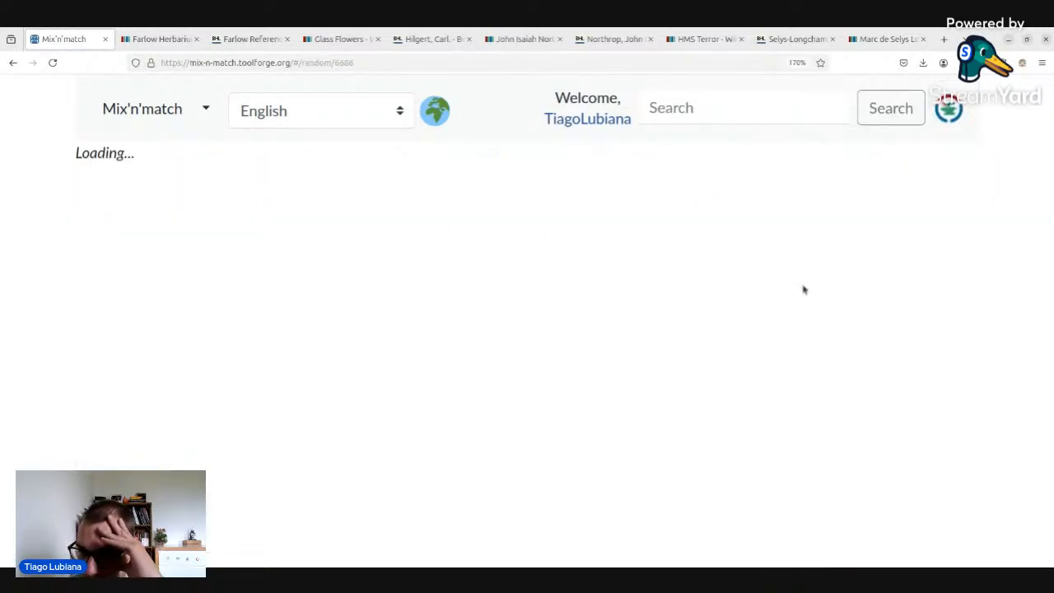
- Examine the details and the Wikidata, Wikipedia and other-catalog search results for the Mears & Dusenbery entry
scroll(609, 291, "down", 3)
scroll(609, 291, "up", 3)
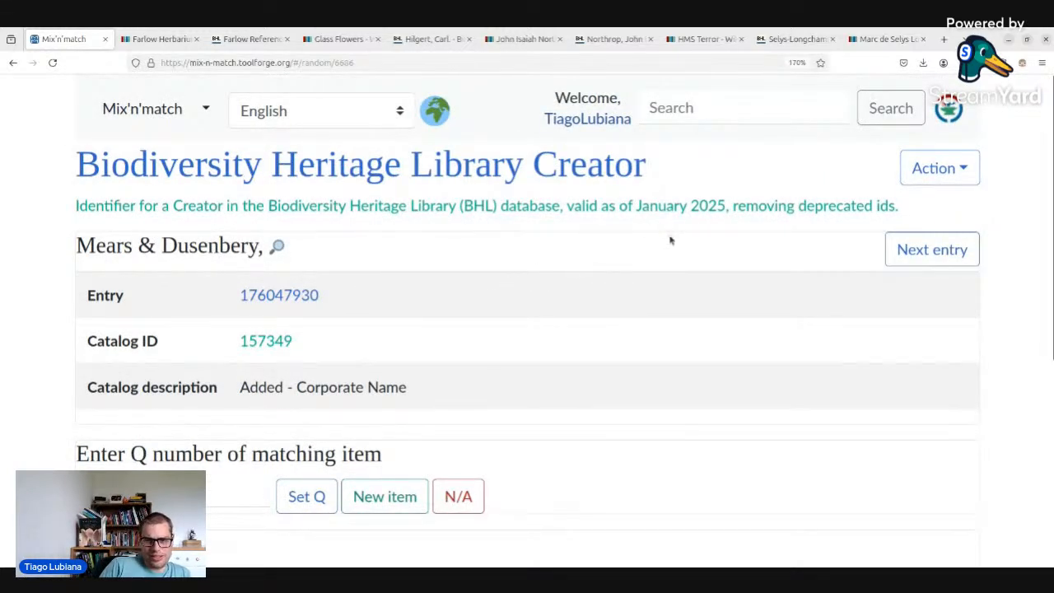
scroll(670, 241, "down", 4)
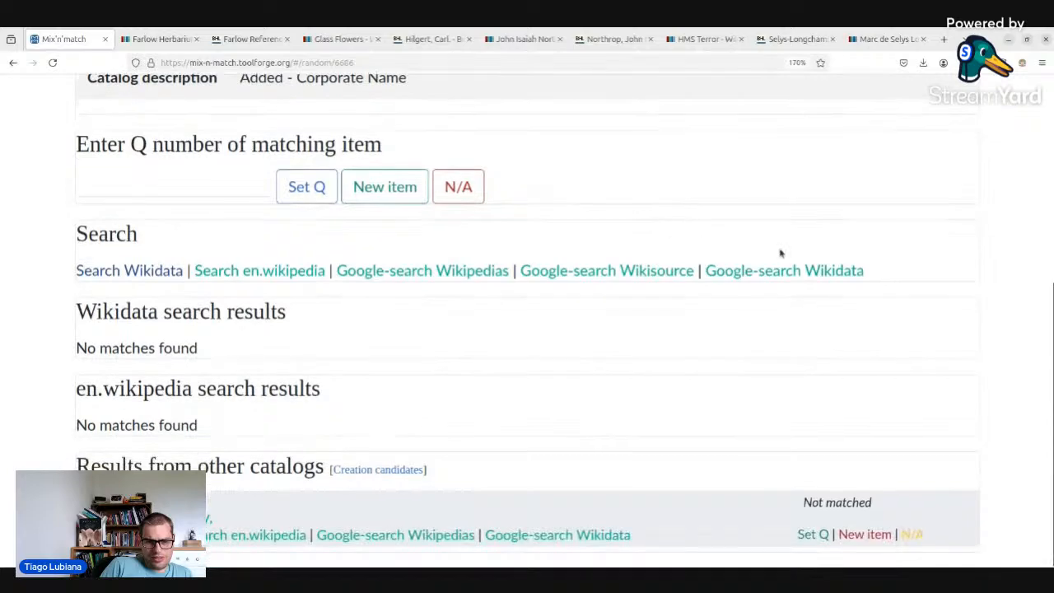
scroll(895, 257, "up", 4)
scroll(895, 262, "down", 4)
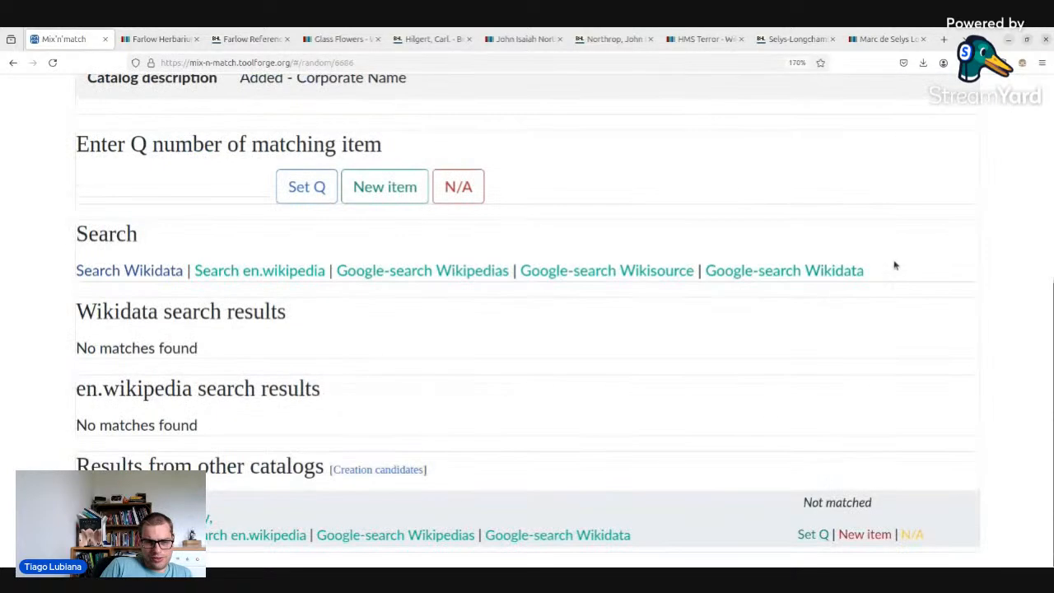
scroll(774, 343, "up", 4)
- Skip to the next random entry and examine its Wikipedia and other-catalog search results
left_click(925, 251)
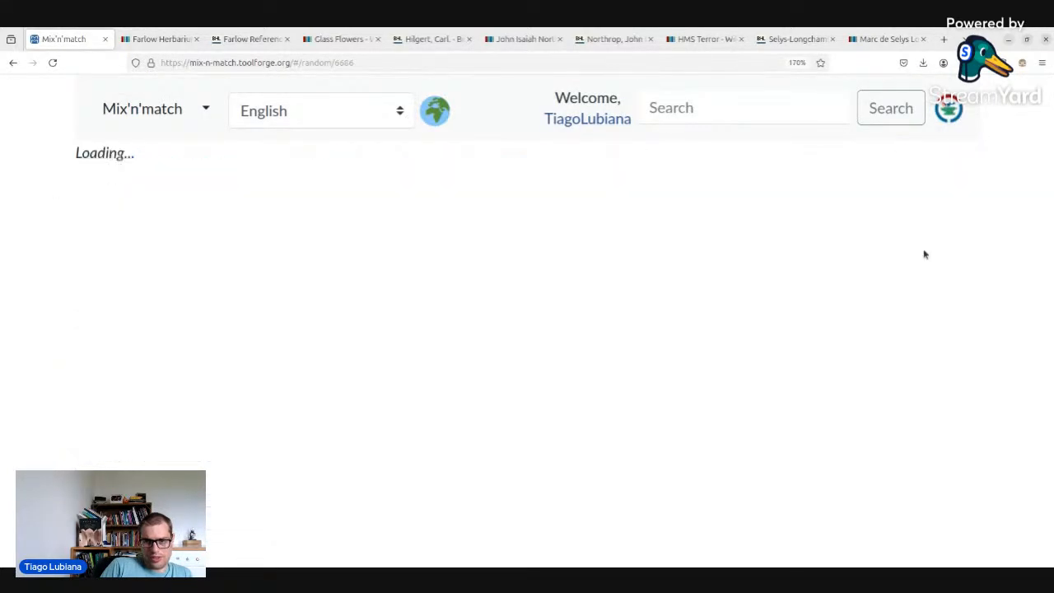
scroll(882, 266, "down", 7)
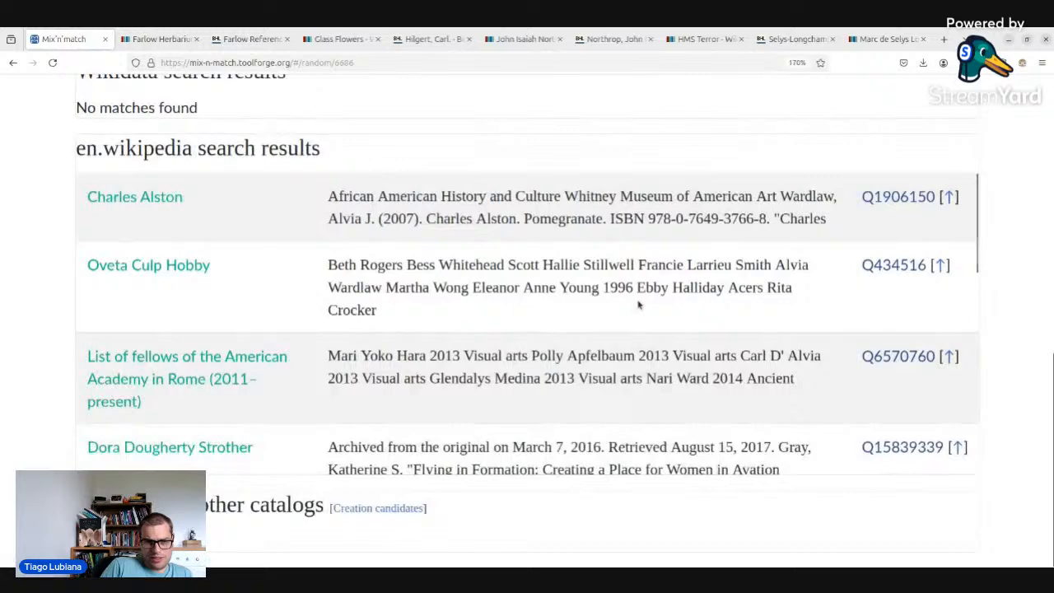
scroll(638, 304, "up", 4)
scroll(643, 301, "down", 4)
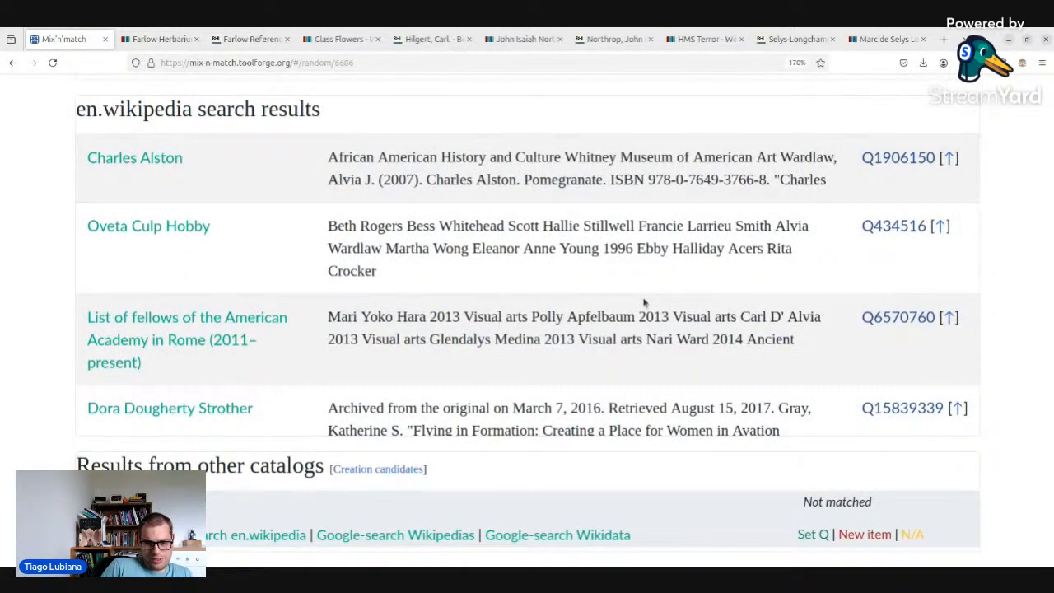
- Skip past the Gipsy-moth Parasite Laboratory entry and examine the Wikidata and Wikipedia search results for the entry with catalog ID 146548
scroll(644, 302, "up", 7)
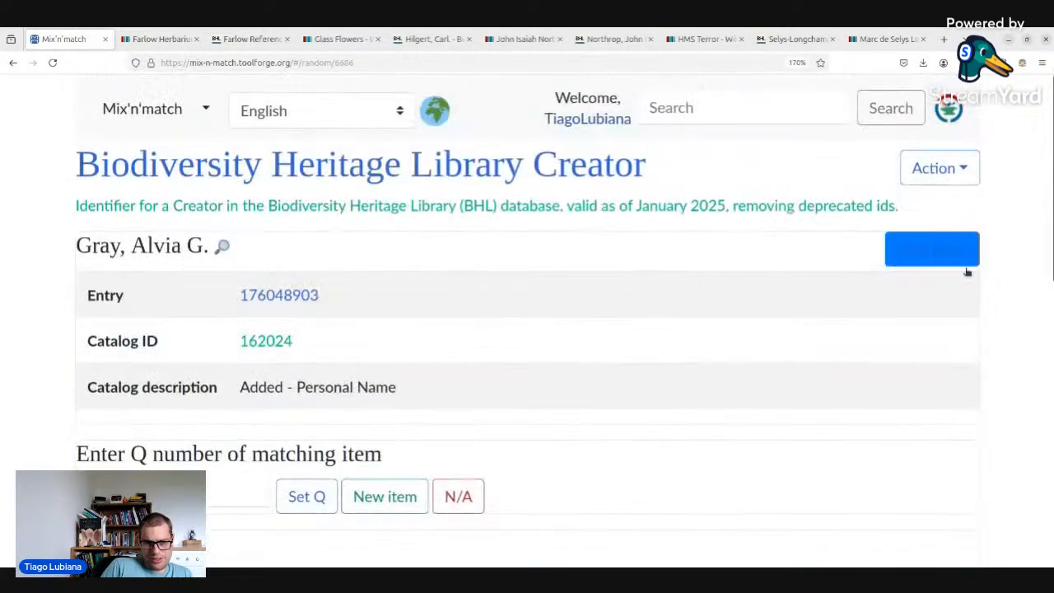
left_click(913, 256)
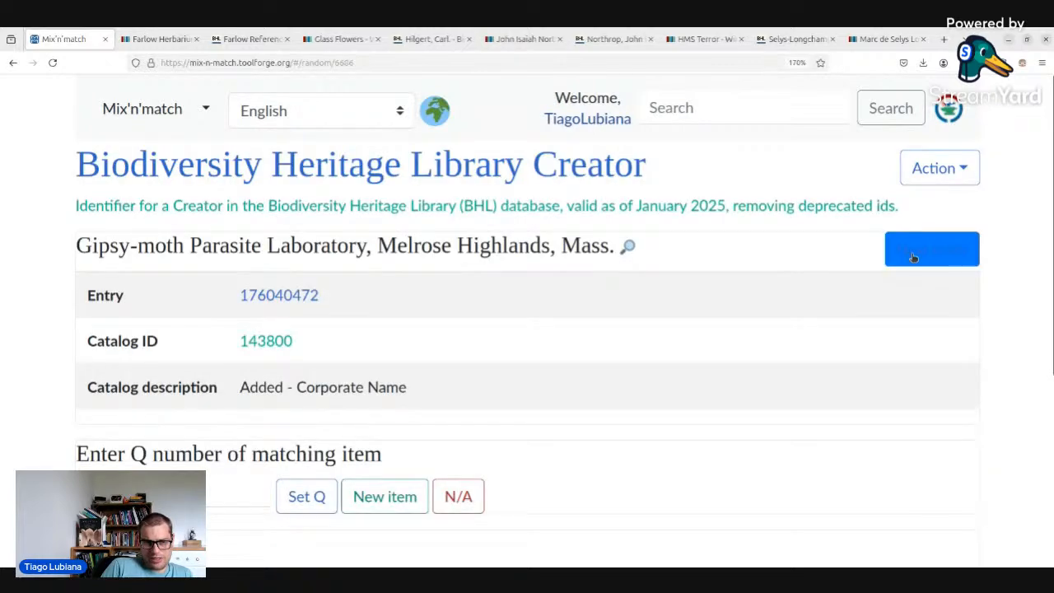
left_click(913, 256)
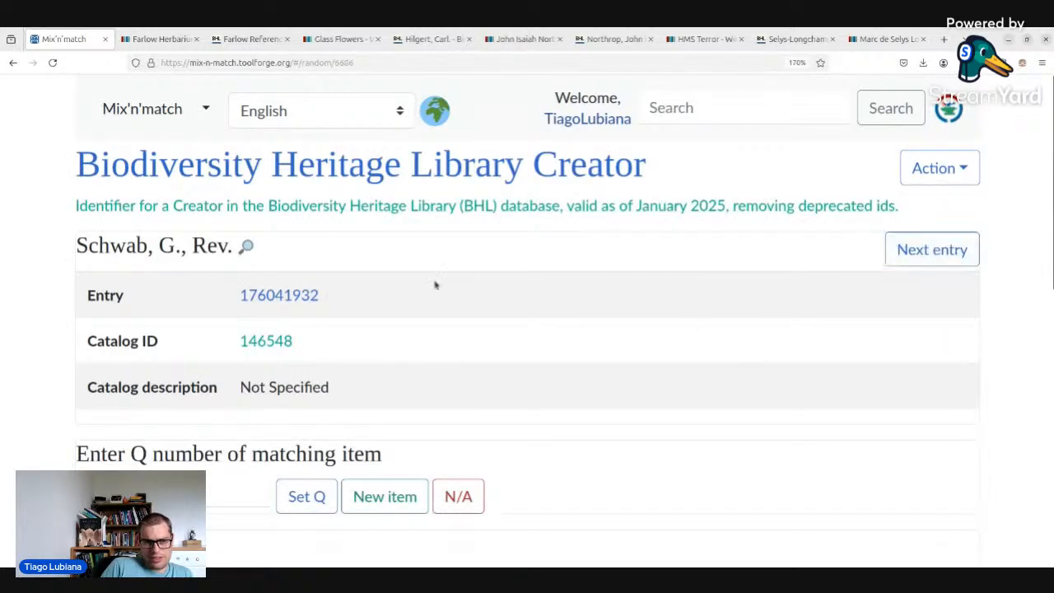
scroll(585, 261, "down", 7)
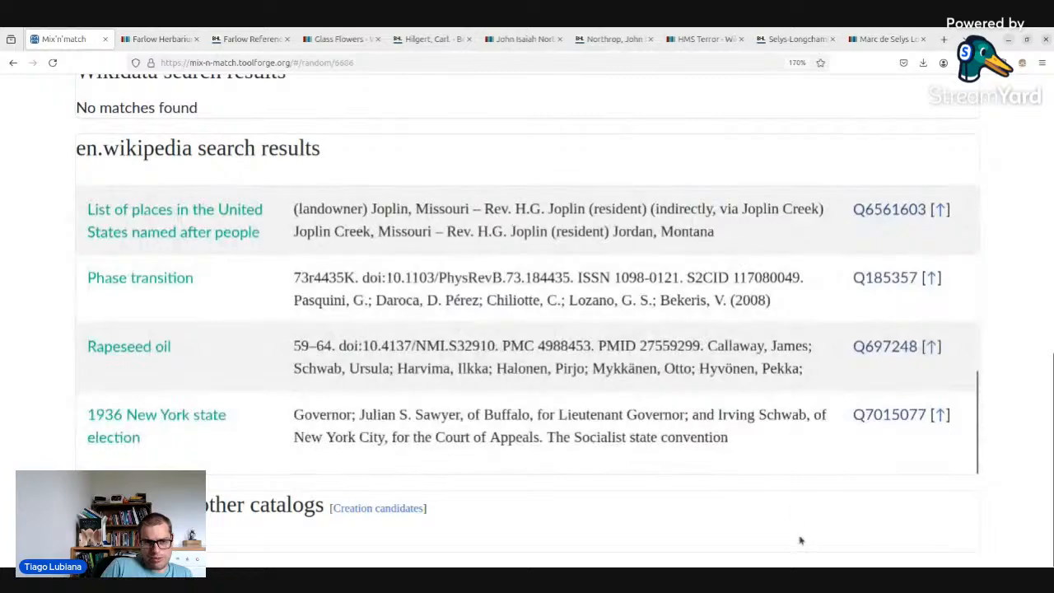
scroll(778, 247, "up", 8)
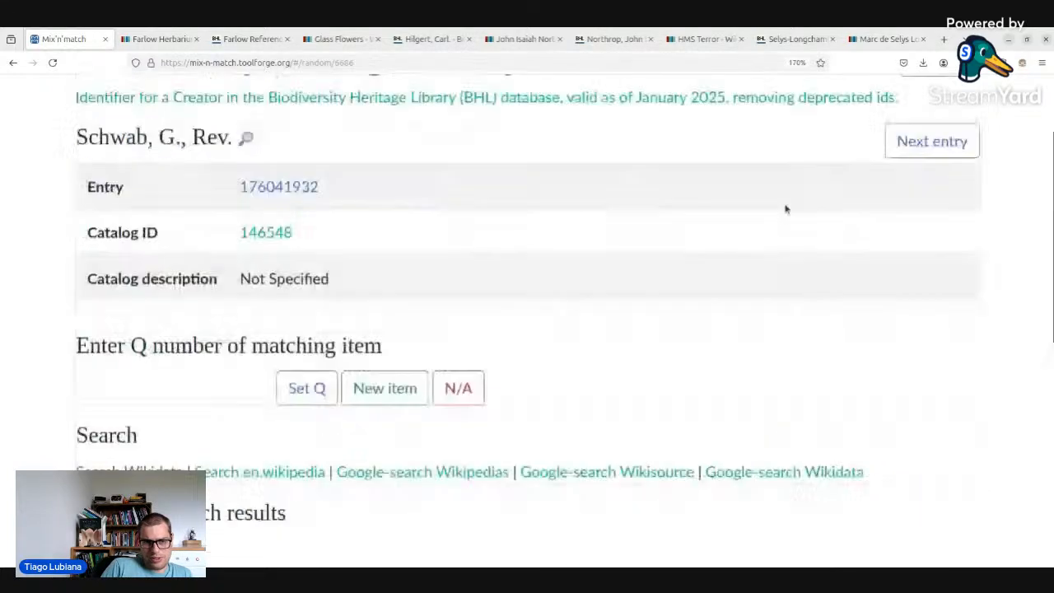
scroll(775, 285, "down", 5)
scroll(818, 264, "up", 3)
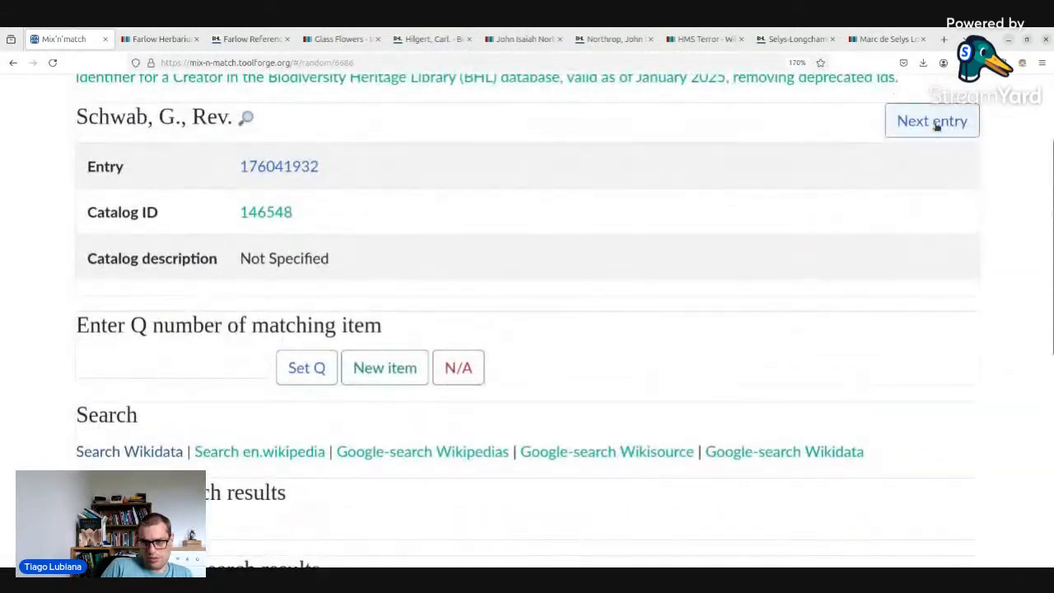
- Go through the next two random entries, ending with catalog ID 29677, and examine each one's Wikidata and Wikipedia search results
left_click(933, 123)
scroll(491, 318, "down", 5)
scroll(435, 313, "up", 5)
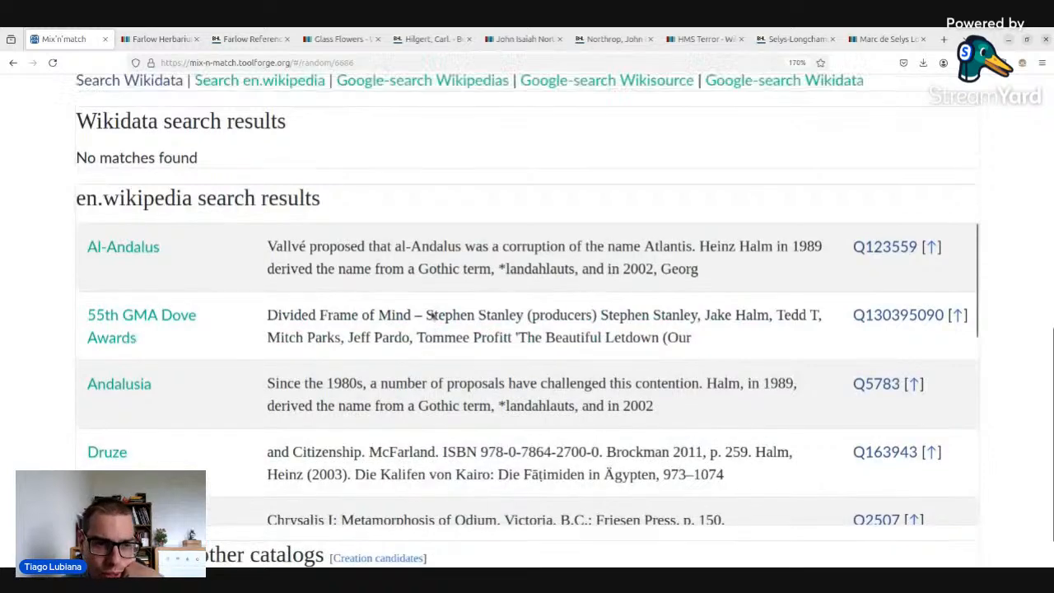
left_click(918, 242)
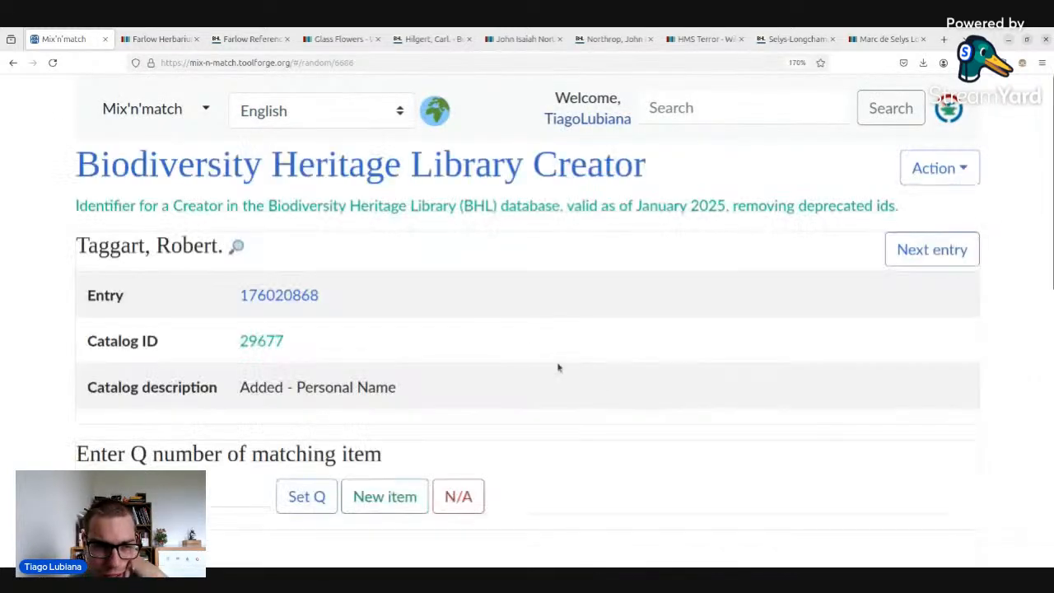
scroll(557, 365, "down", 5)
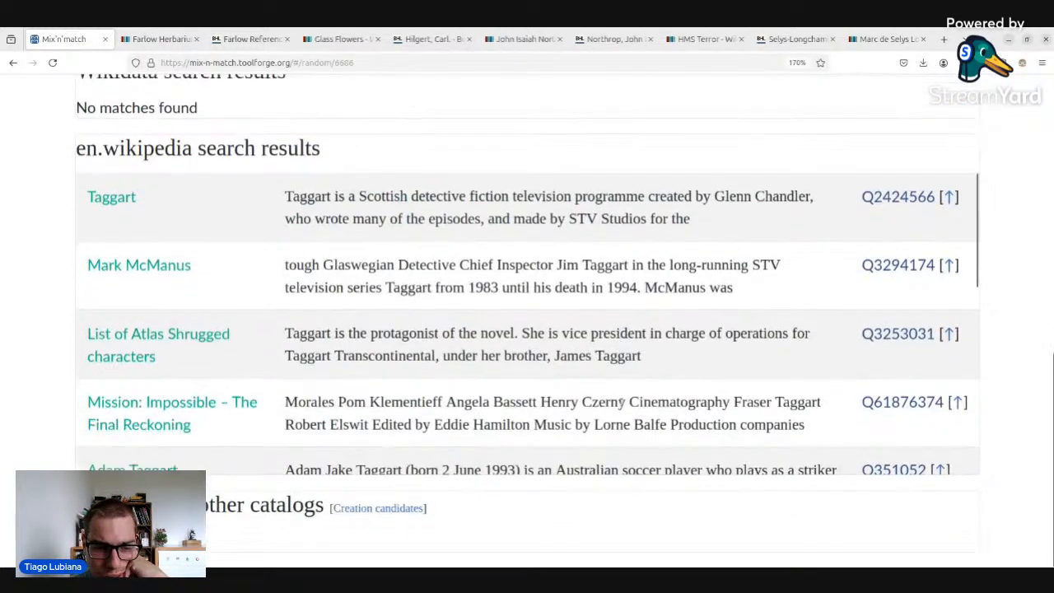
scroll(622, 403, "up", 5)
- Move on to the Kungl. Vetenskaps-societeten i Uppsala entry and examine its Wikidata and Wikipedia search results
left_click(922, 251)
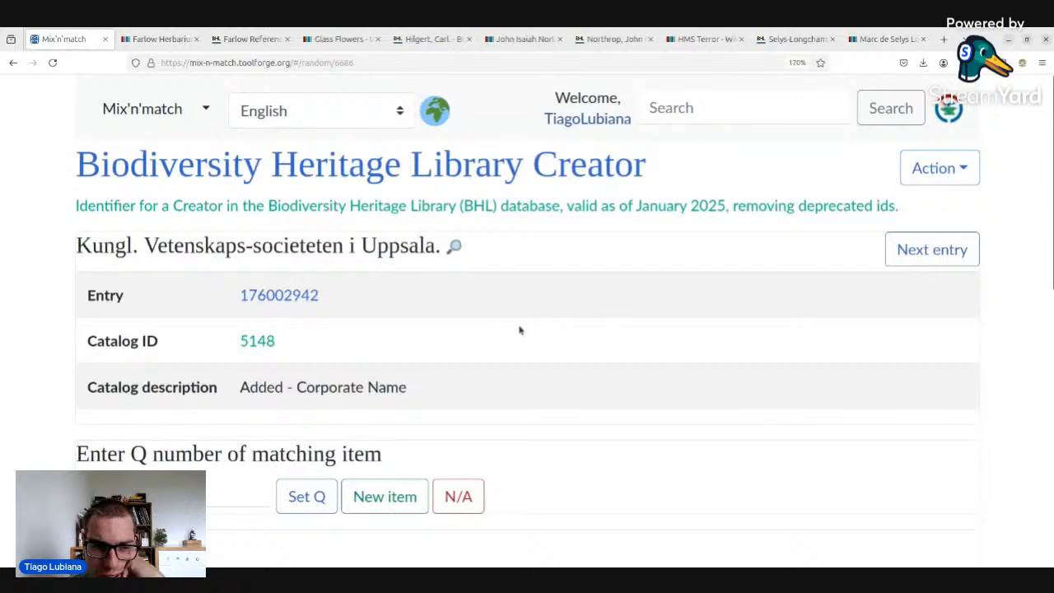
scroll(437, 275, "down", 3)
scroll(567, 222, "down", 10)
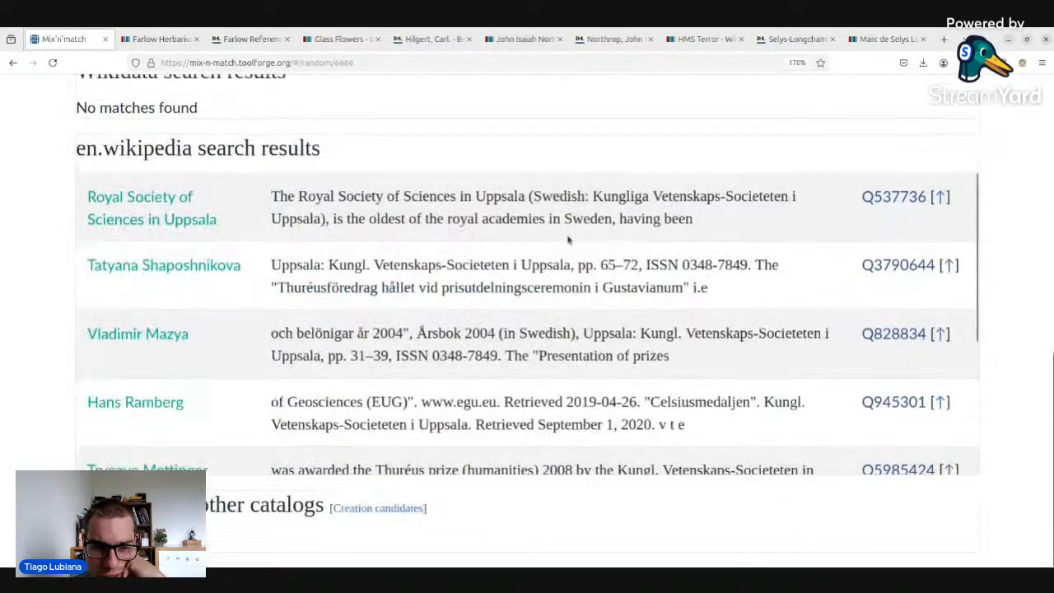
scroll(576, 222, "up", 13)
- Skip to the personal-name entry with catalog ID 36646 and examine its Wikidata and Wikipedia search results
left_click(930, 248)
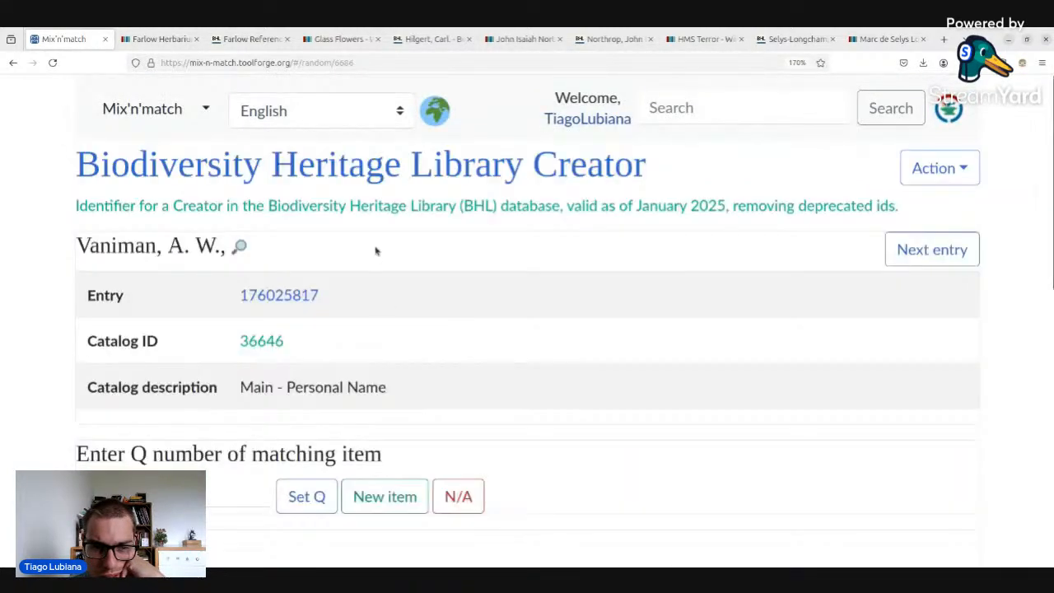
scroll(375, 249, "down", 10)
scroll(370, 245, "down", 1)
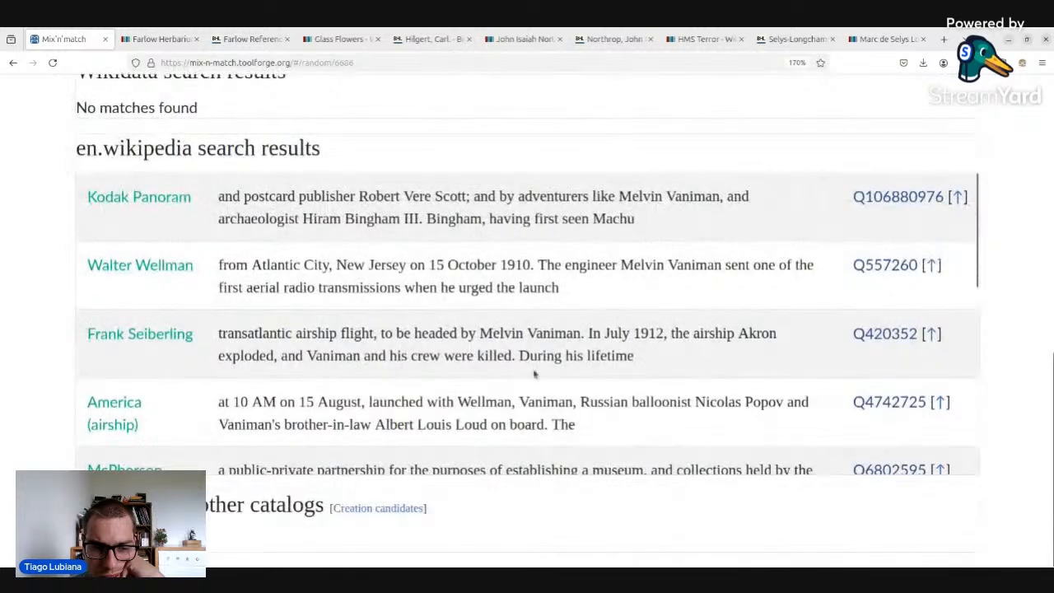
scroll(535, 371, "up", 12)
- Check the search results for the Canoy Nurseries entry and for the Esmond Yankton Evergreen Nurseries entry
left_click(933, 243)
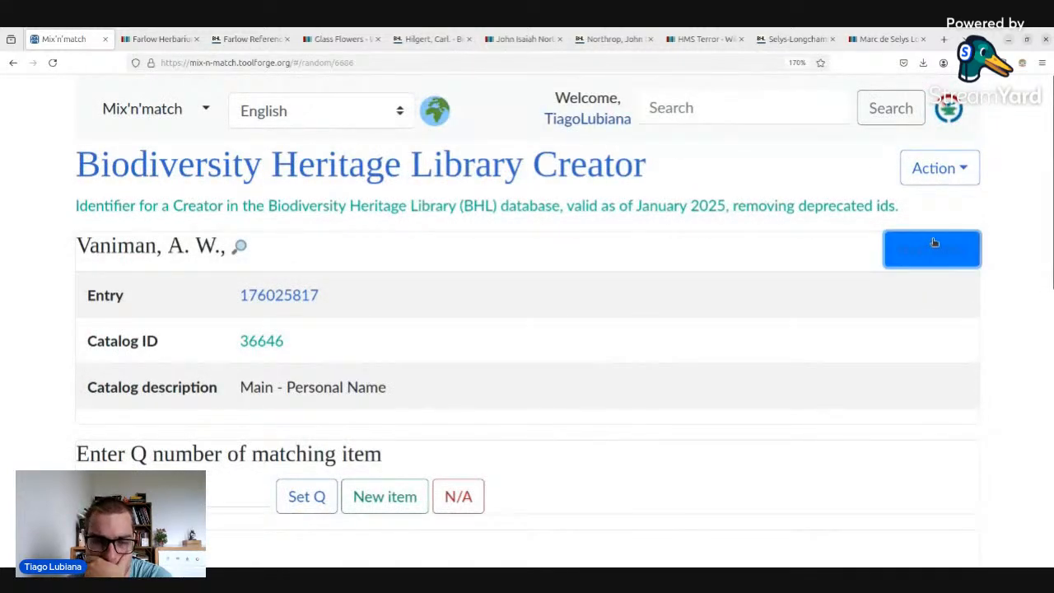
scroll(323, 259, "down", 5)
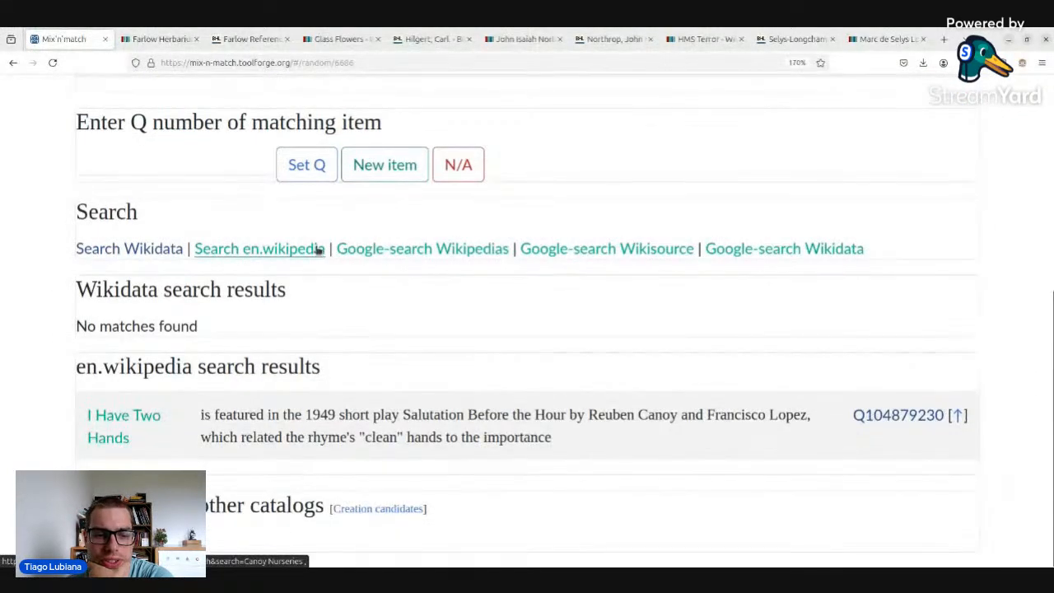
scroll(576, 272, "up", 5)
left_click(951, 249)
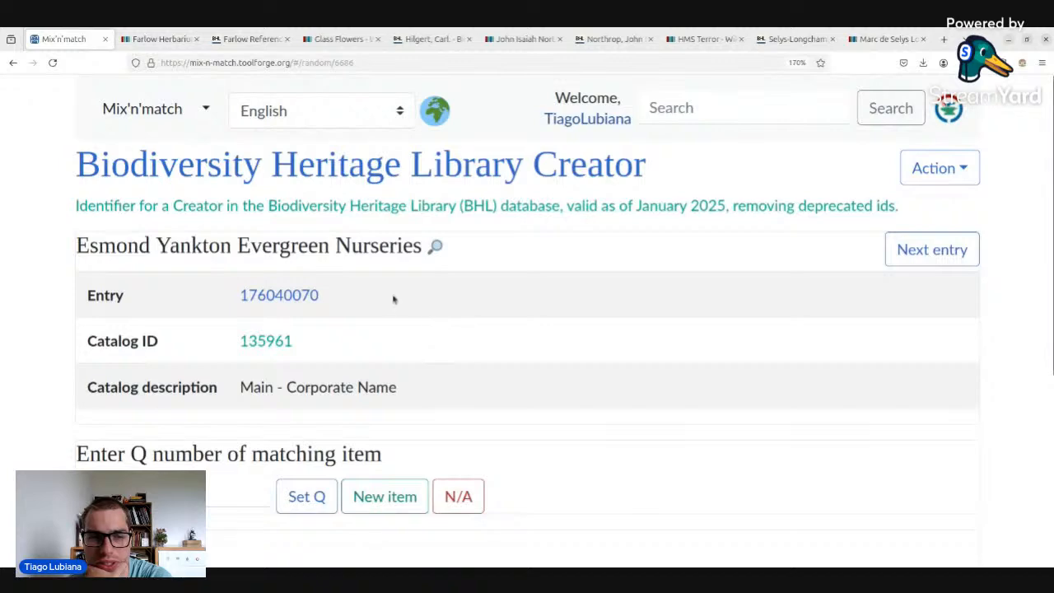
scroll(389, 291, "down", 3)
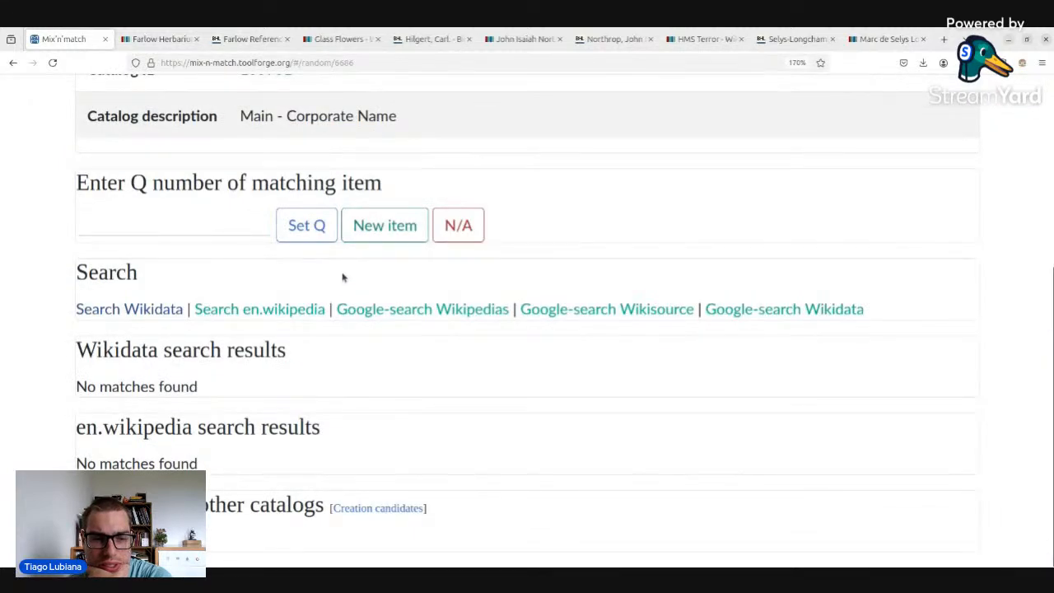
scroll(436, 286, "up", 3)
- Move on to the Victor O. B. Slater (Firm) entry and examine its Wikidata, Wikipedia and other-catalog search results
left_click(936, 250)
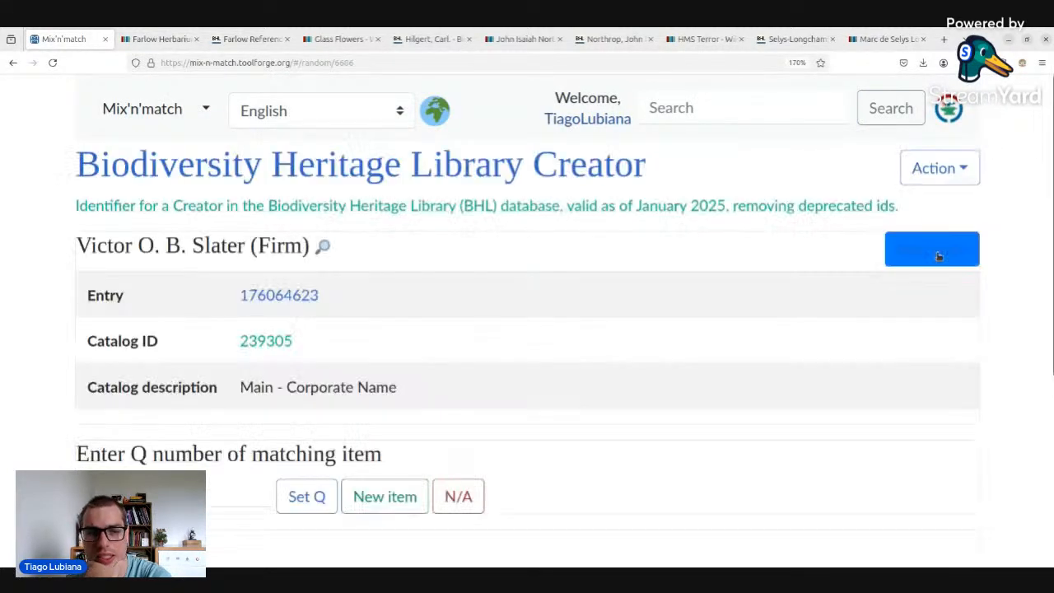
scroll(782, 271, "down", 2)
scroll(764, 274, "down", 6)
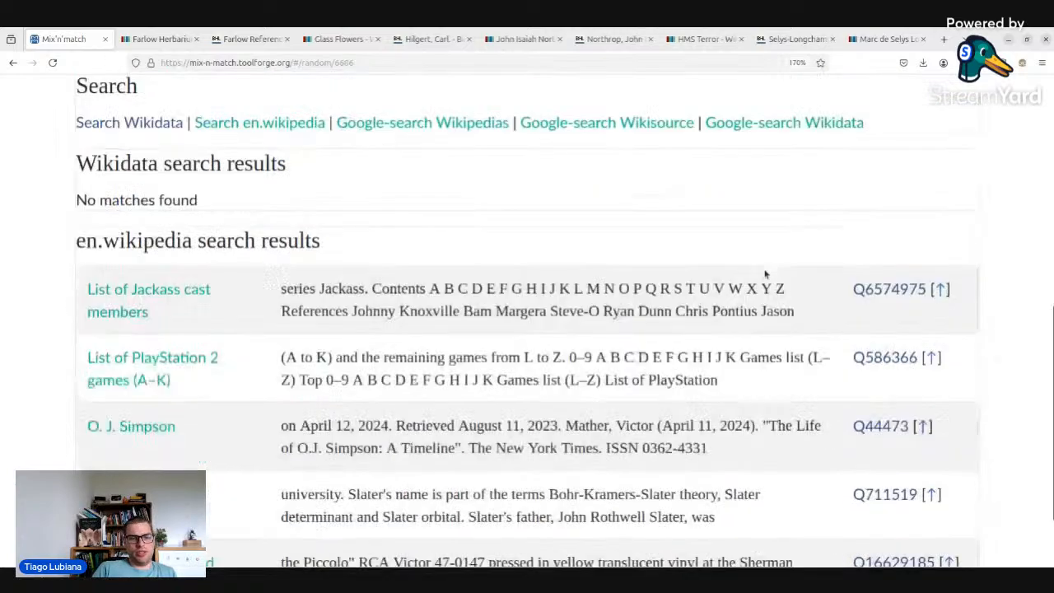
scroll(765, 206, "down", 5)
scroll(815, 558, "down", 2)
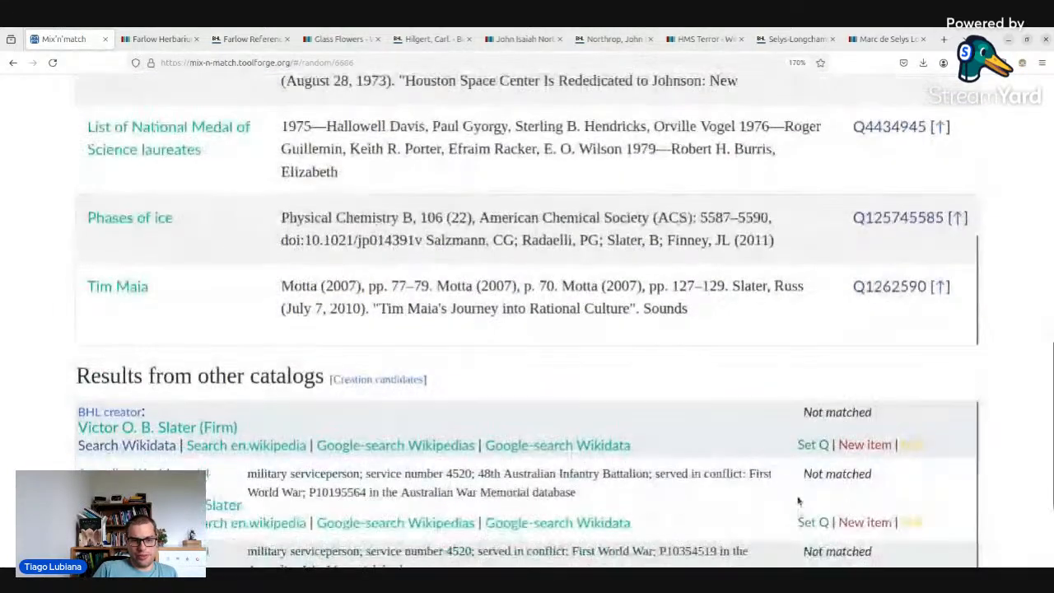
scroll(795, 489, "down", 3)
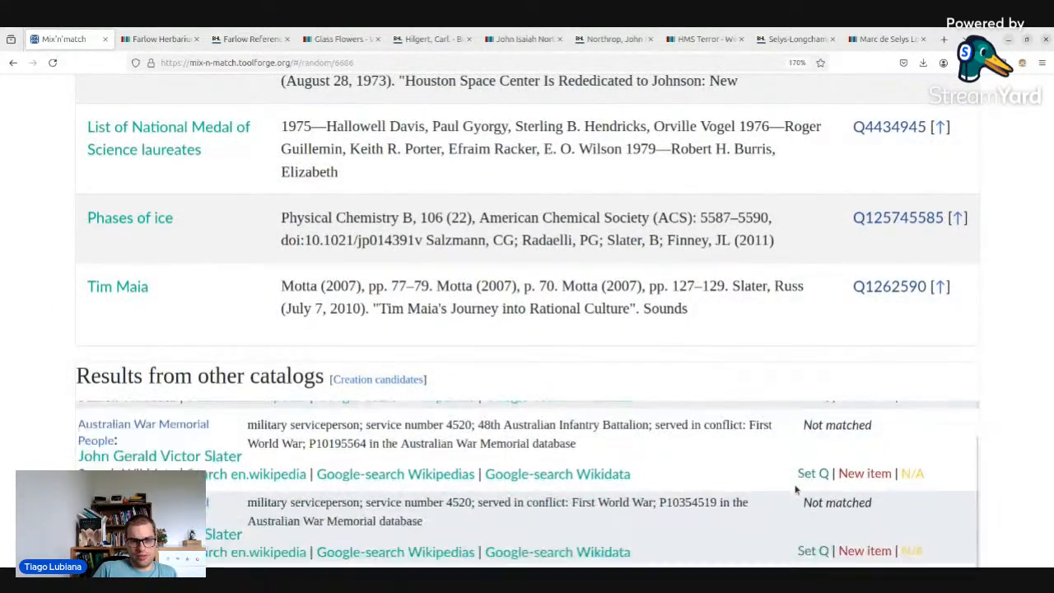
scroll(795, 489, "up", 3)
scroll(778, 250, "up", 5)
scroll(777, 251, "up", 10)
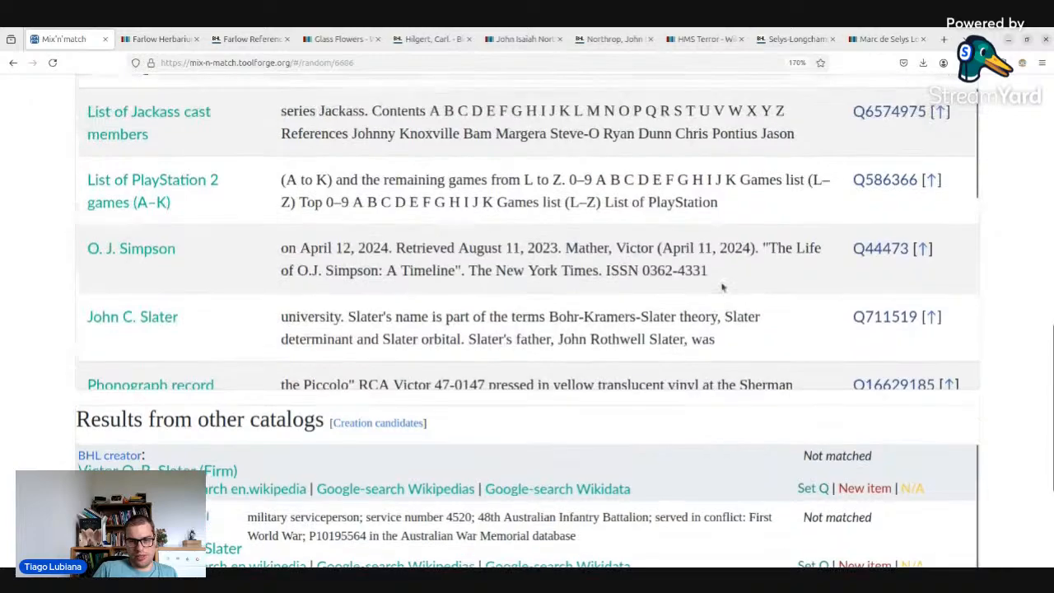
- Skip to the personal-name entry with catalog ID 80464 and examine its Wikipedia and other-catalog search results
left_click(950, 245)
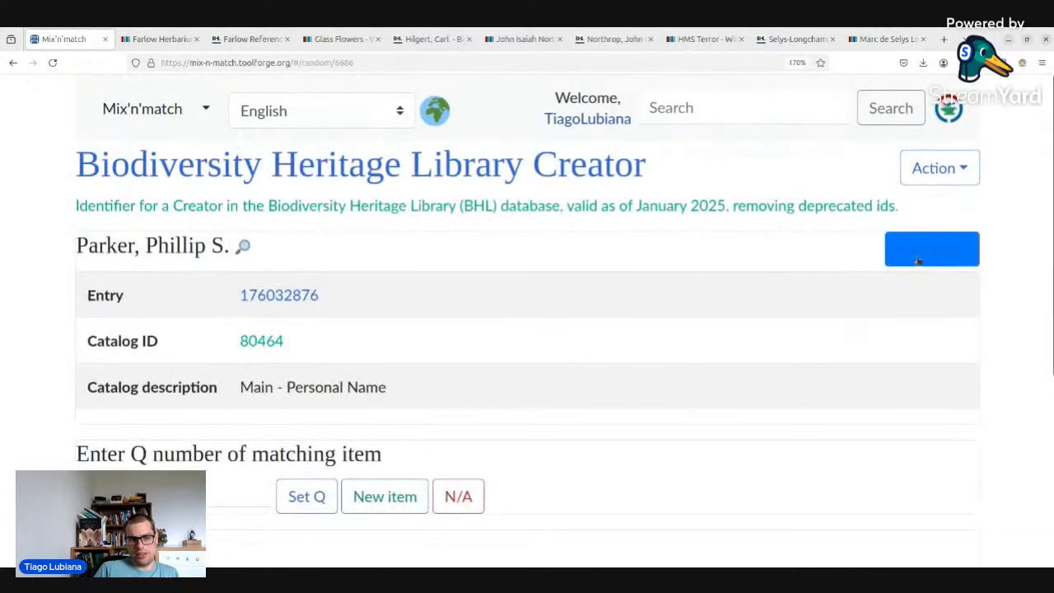
scroll(536, 376, "down", 5)
scroll(555, 301, "down", 5)
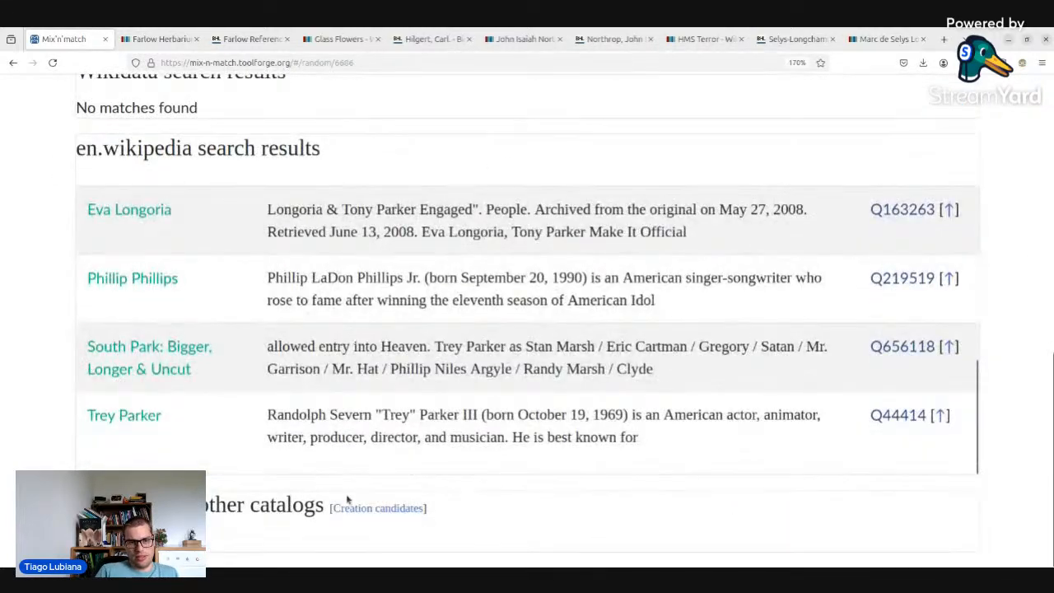
scroll(345, 498, "up", 6)
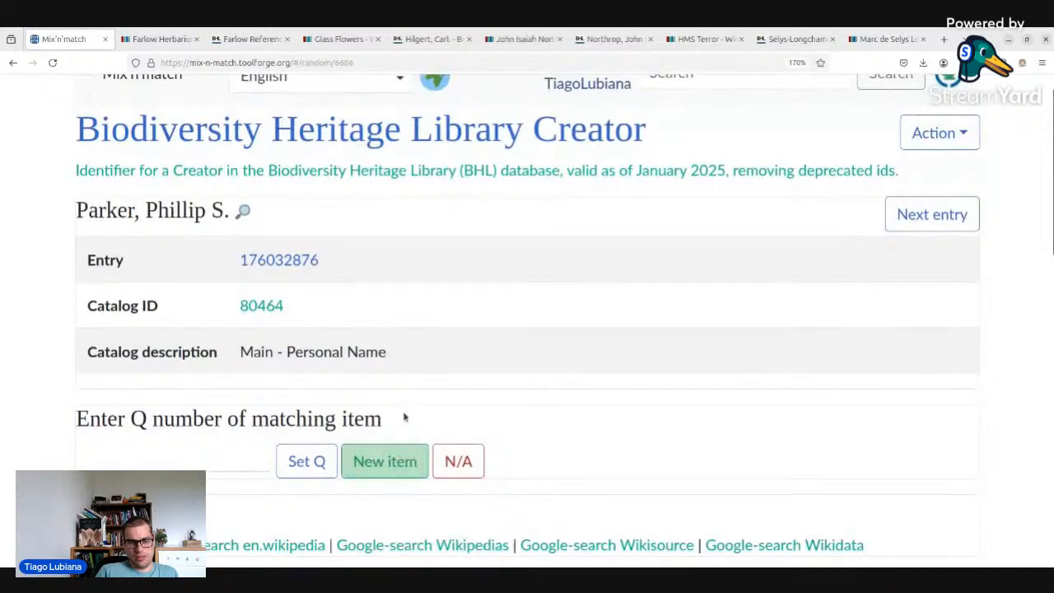
scroll(486, 369, "down", 7)
scroll(477, 371, "up", 5)
scroll(469, 373, "down", 5)
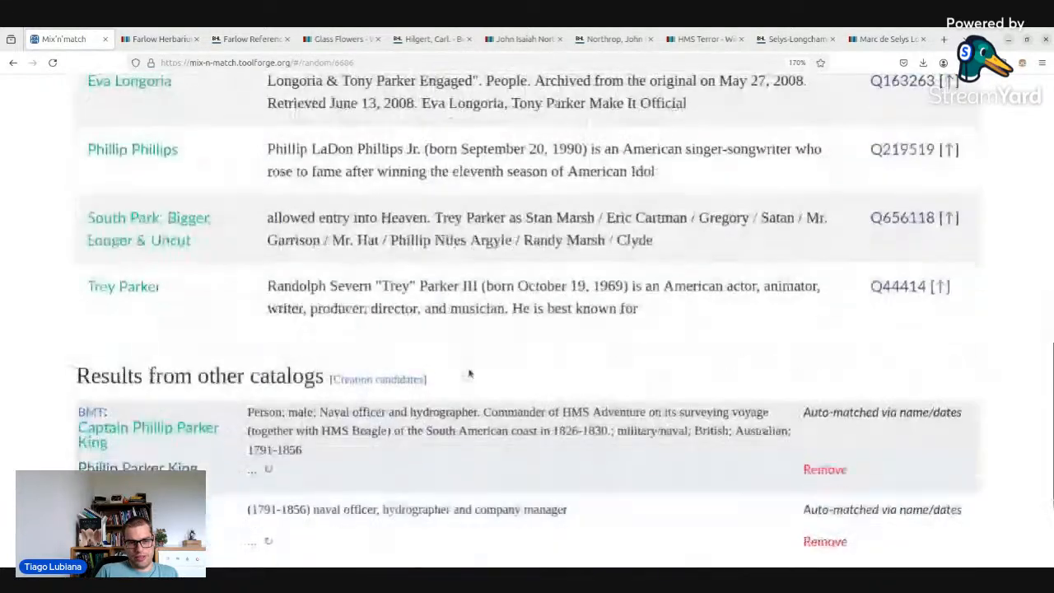
scroll(557, 470, "up", 9)
- Skip ahead to the Golden West Gladiolus Growers entry and examine its Wikidata and Wikipedia search results
left_click(949, 248)
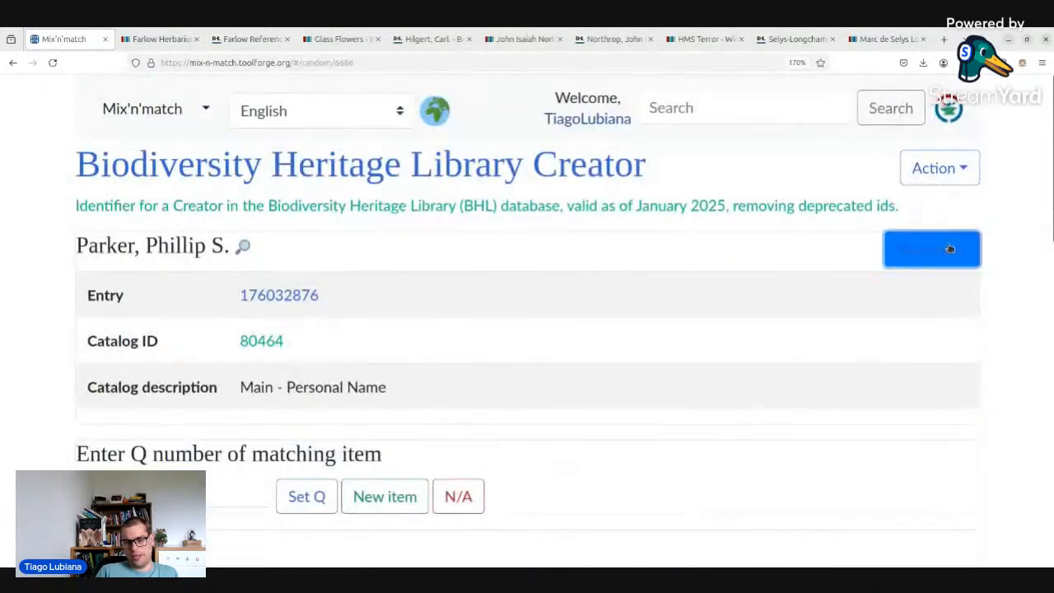
left_click(948, 248)
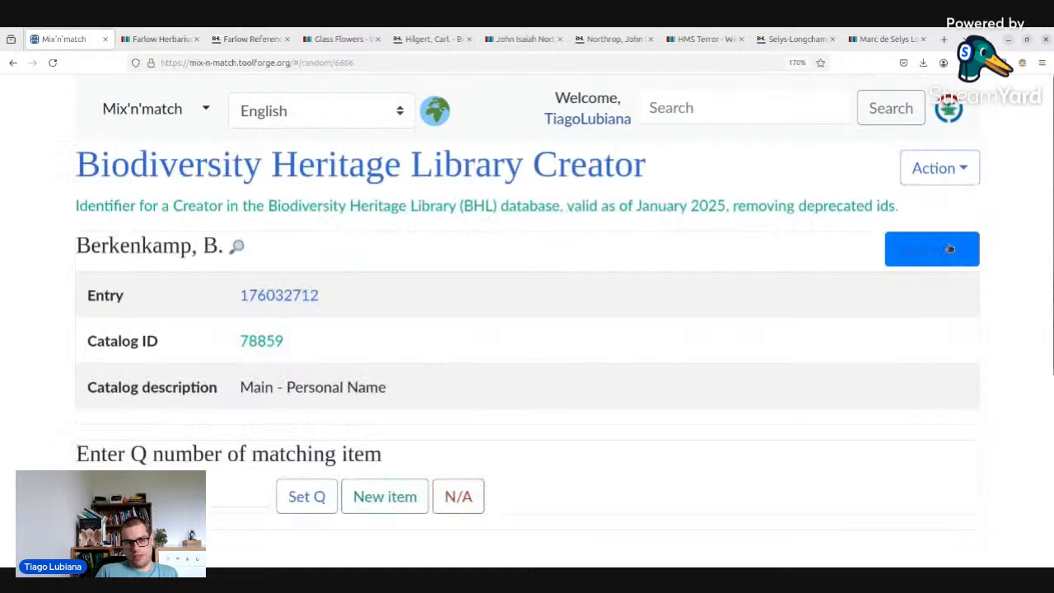
left_click(924, 240)
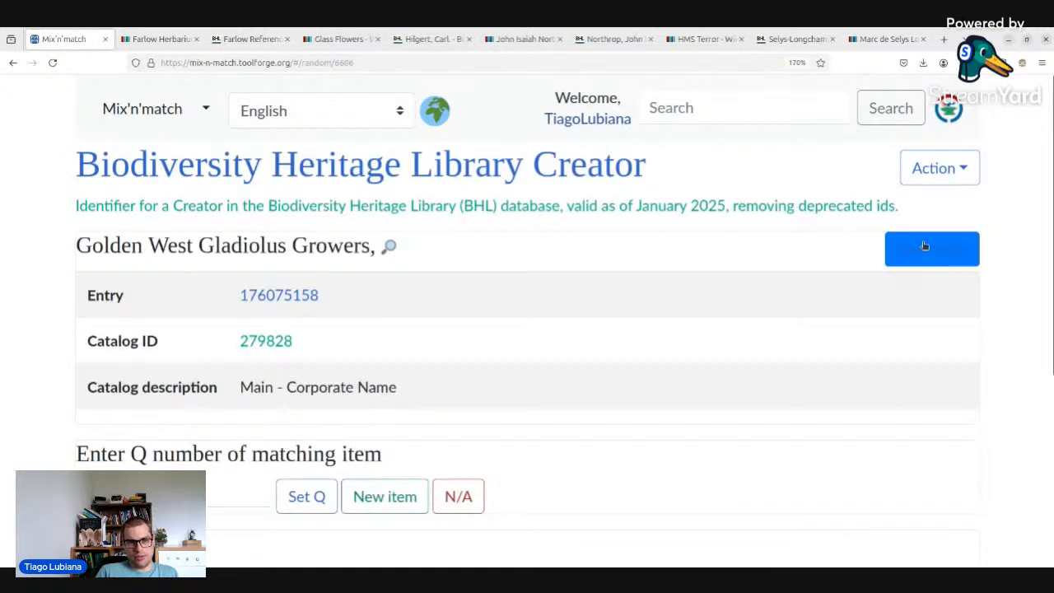
scroll(920, 251, "down", 2)
scroll(917, 252, "down", 2)
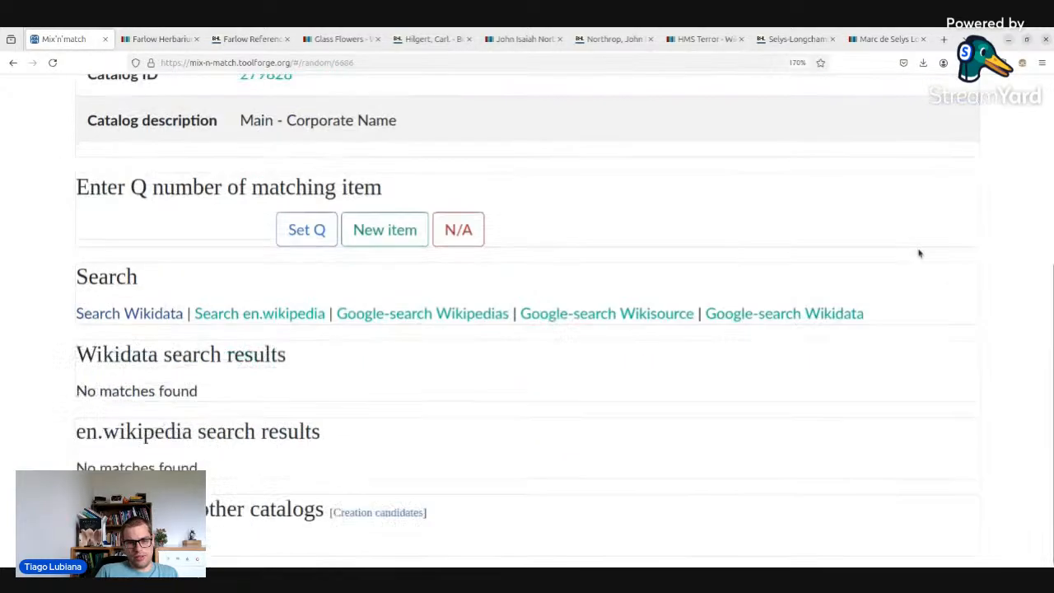
scroll(910, 254, "up", 4)
- Skip to the personal-name entry with catalog ID 126568 and examine its Wikidata and Wikipedia search results
left_click(909, 241)
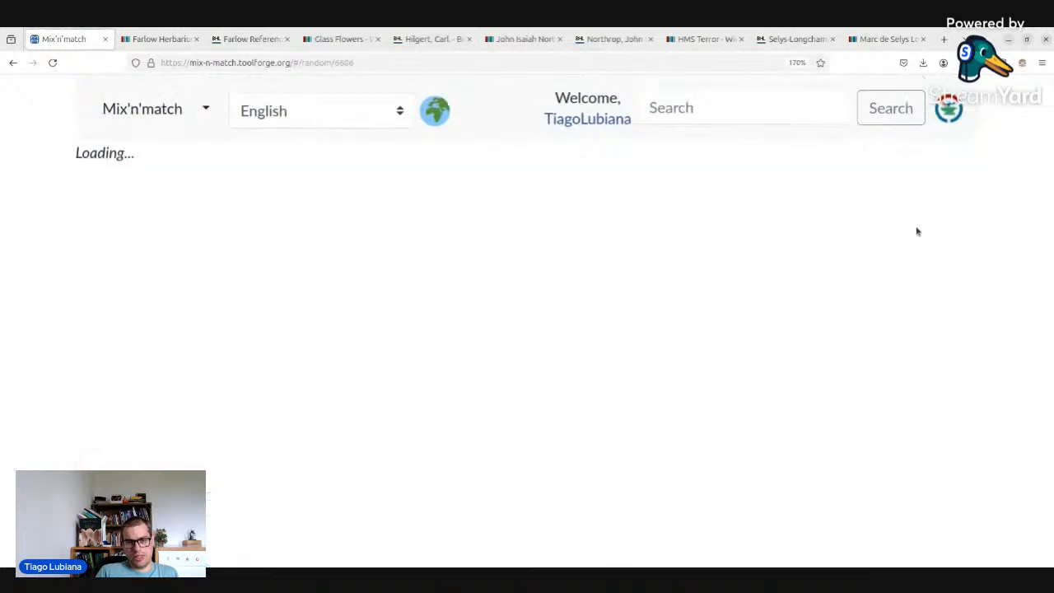
left_click(953, 247)
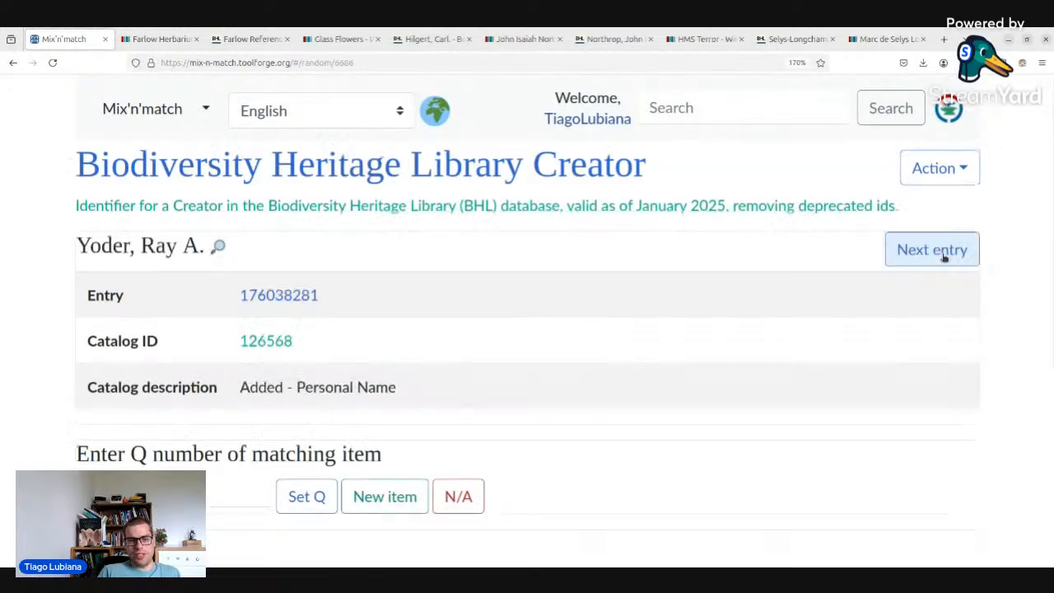
scroll(715, 257, "down", 6)
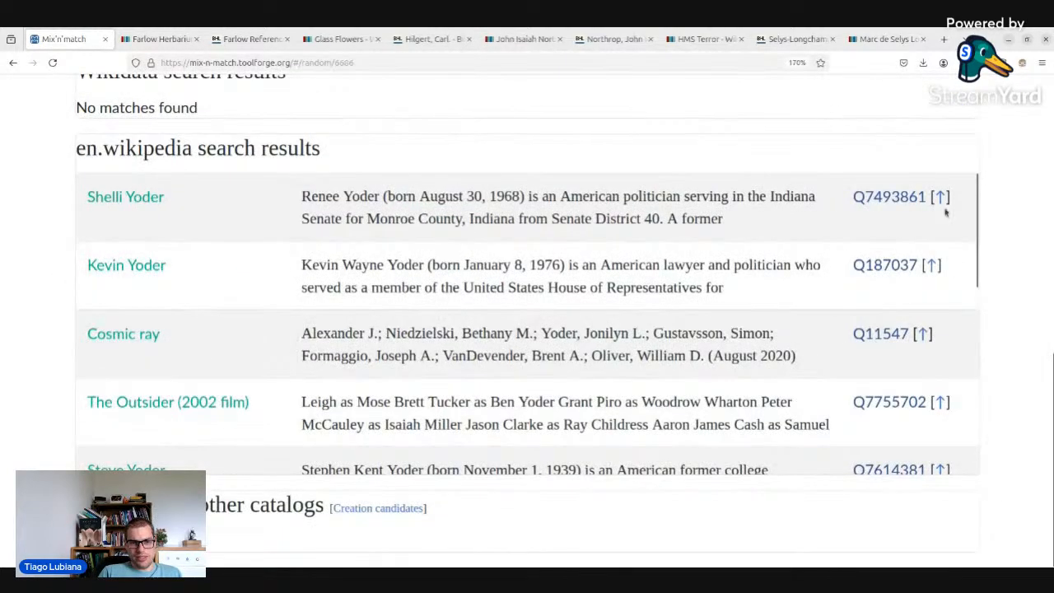
scroll(948, 238, "up", 6)
- Move on to the Christopher Nurseries entry and examine its Wikidata and Wikipedia search results
left_click(957, 240)
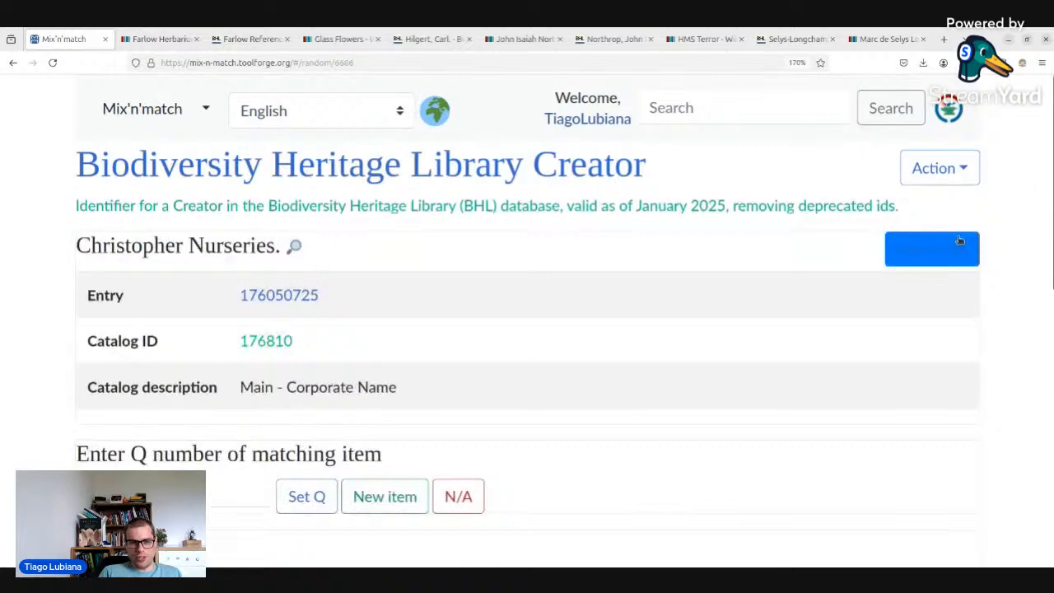
scroll(604, 301, "down", 6)
scroll(274, 422, "down", 2)
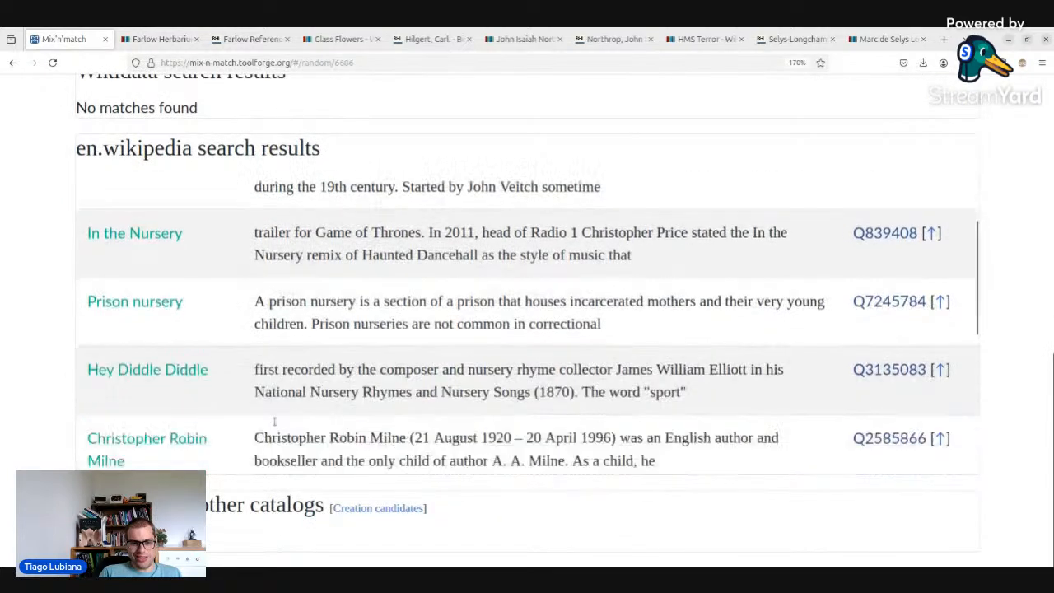
- Skip to the personal-name entry with catalog ID 6385, examine its Wikipedia results, and search Wikidata for its name
scroll(274, 421, "up", 3)
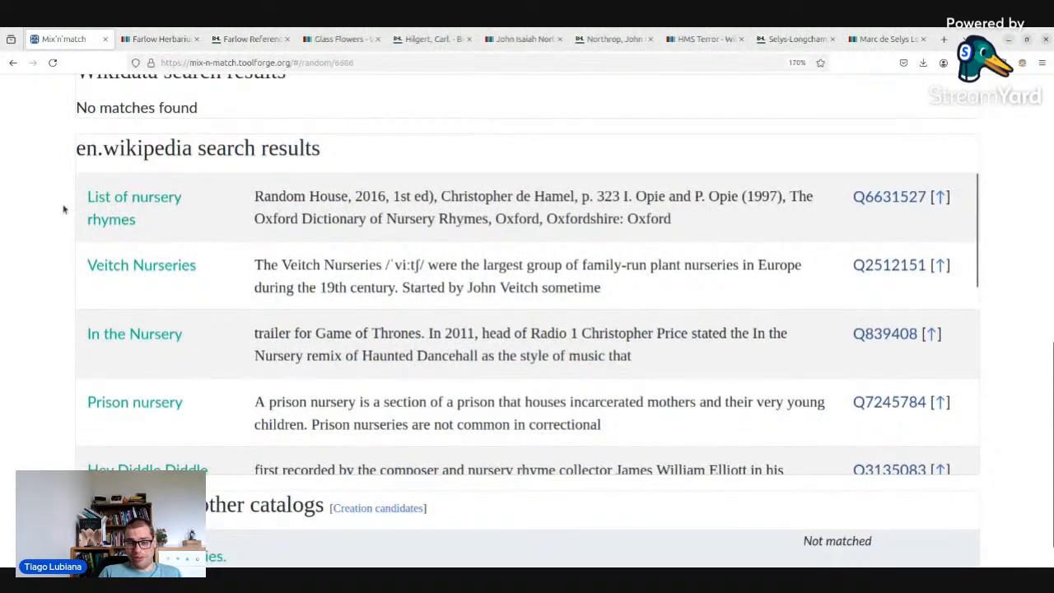
scroll(64, 208, "down", 1)
scroll(54, 210, "up", 8)
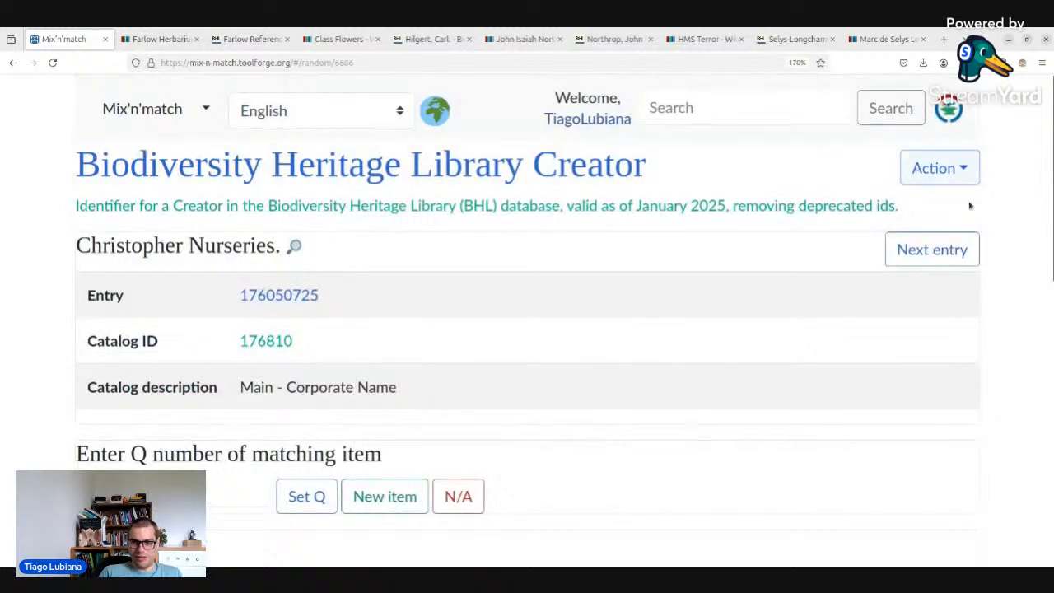
left_click(932, 249)
scroll(444, 315, "down", 5)
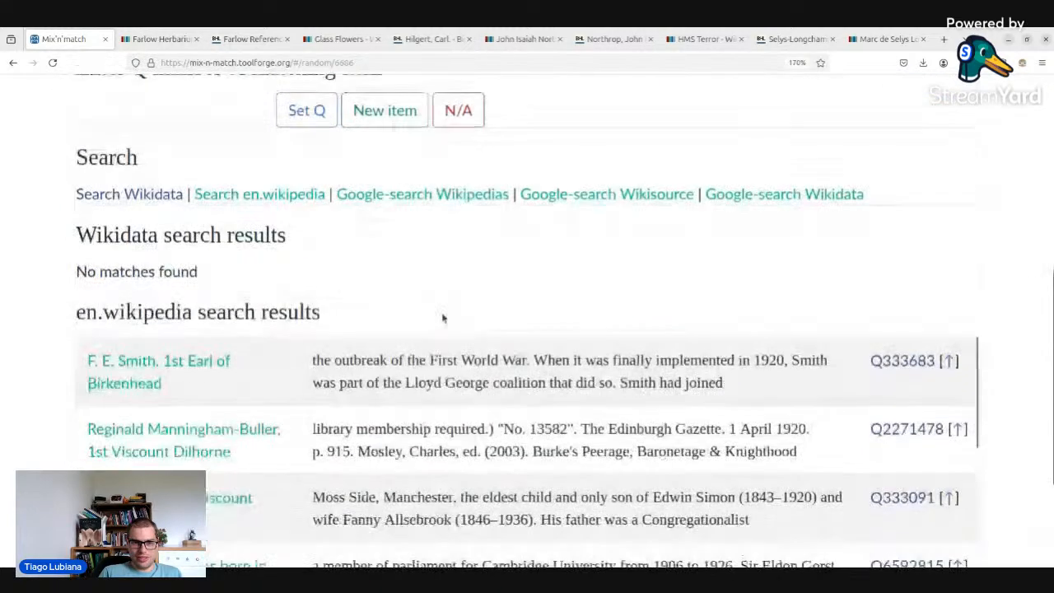
scroll(436, 319, "up", 3)
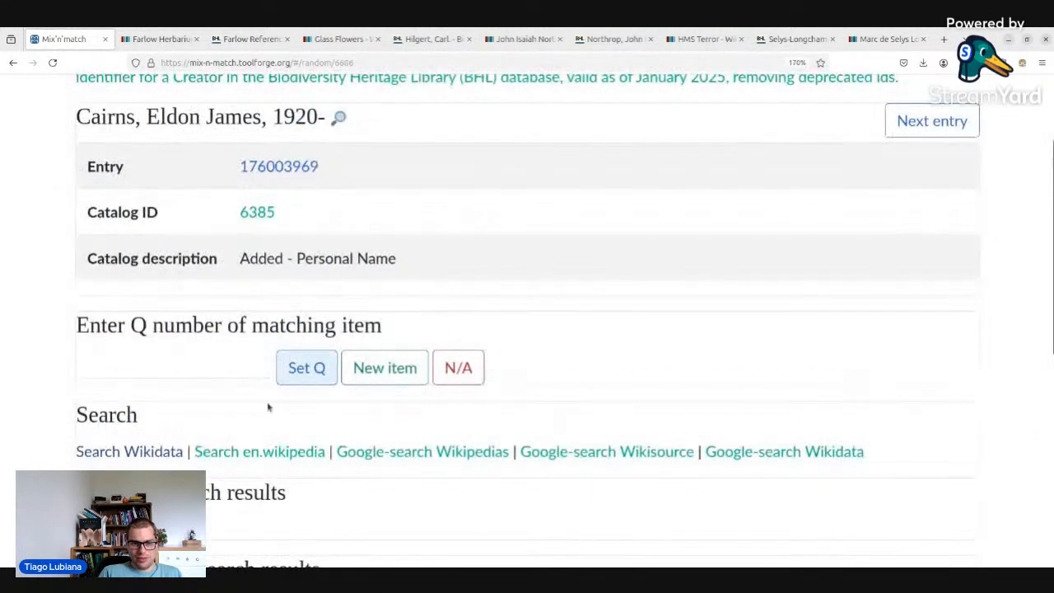
left_click(140, 452)
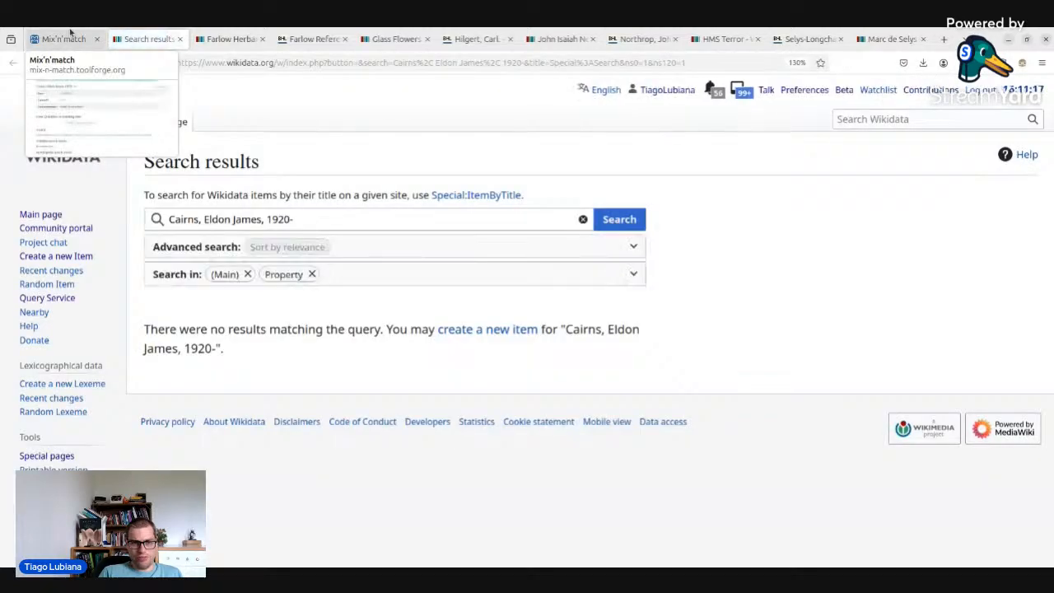
left_click(70, 37)
- Skip ahead to the personal-name entry with catalog ID 20859 and examine its search results
left_click(968, 109)
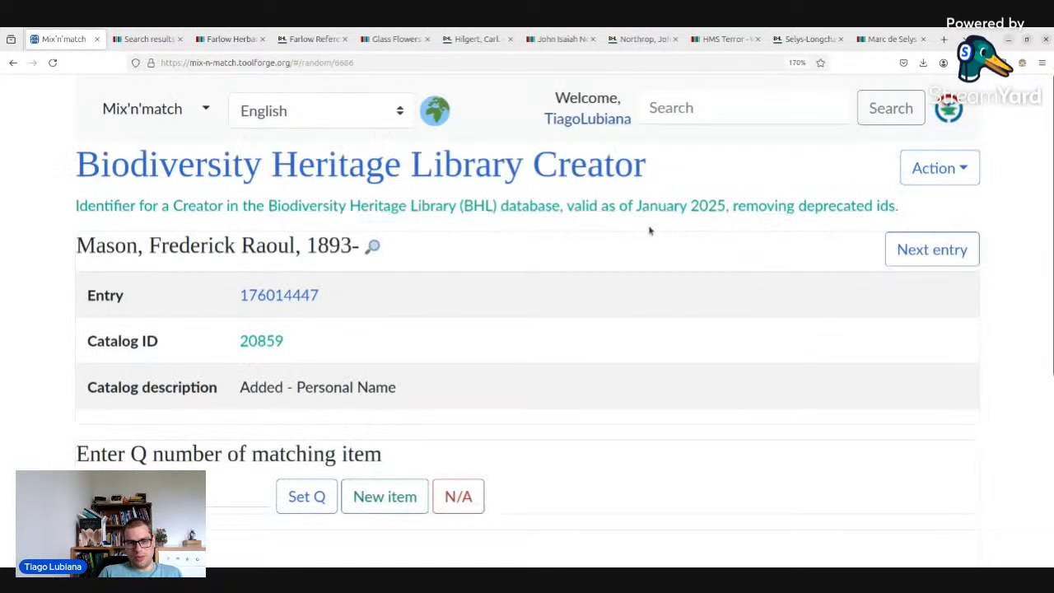
scroll(930, 249, "down", 5)
scroll(930, 249, "up", 5)
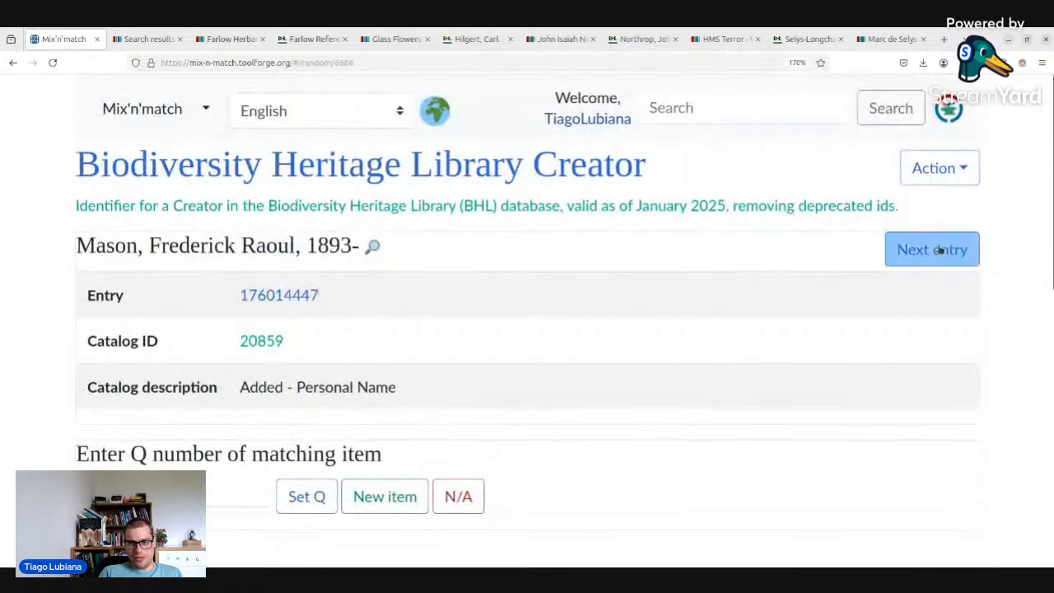
- Skip to the Tokyo Shokubutsu Gakkai entry and examine its Wikidata, Wikipedia and other-catalog search results
left_click(932, 249)
scroll(905, 263, "down", 4)
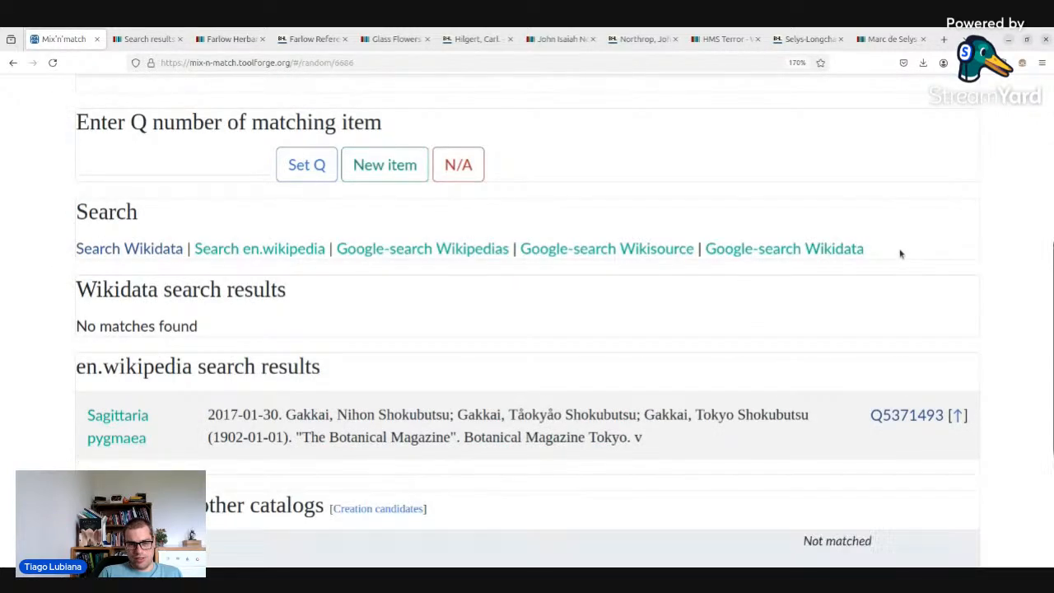
scroll(897, 253, "down", 2)
scroll(897, 254, "down", 1)
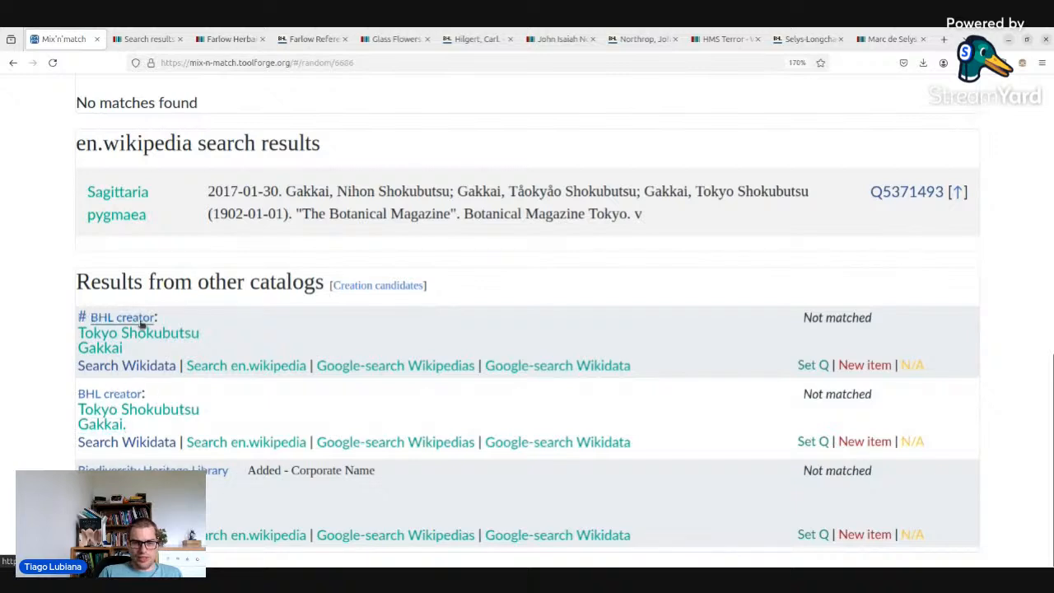
- Open the BHL creator pages for both Tokyo Shokubutsu Gakkai variants and compare their listed titles and author details
middle_click(107, 333)
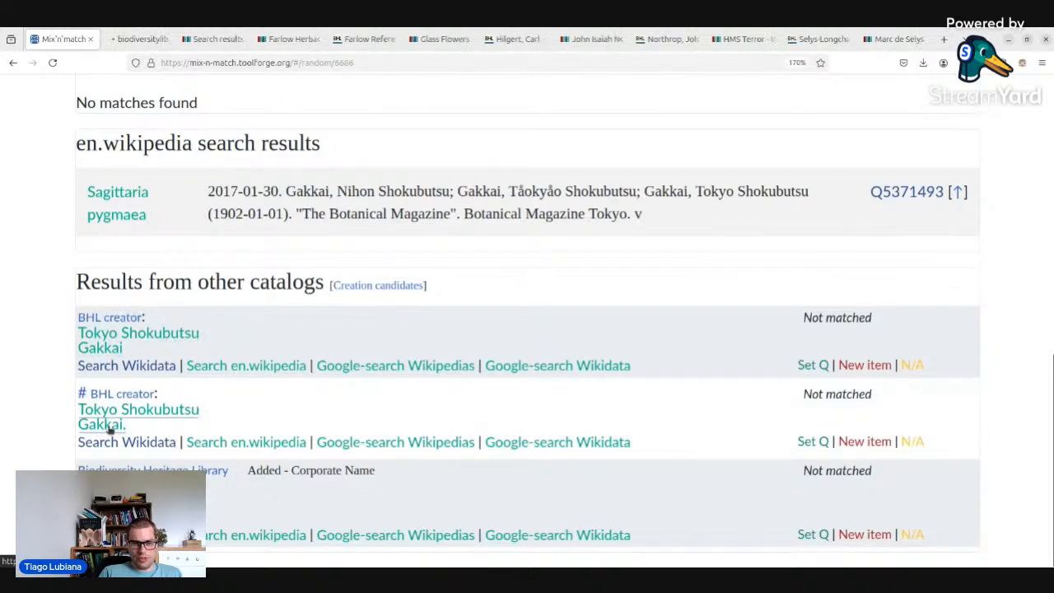
middle_click(109, 426)
left_click(114, 37)
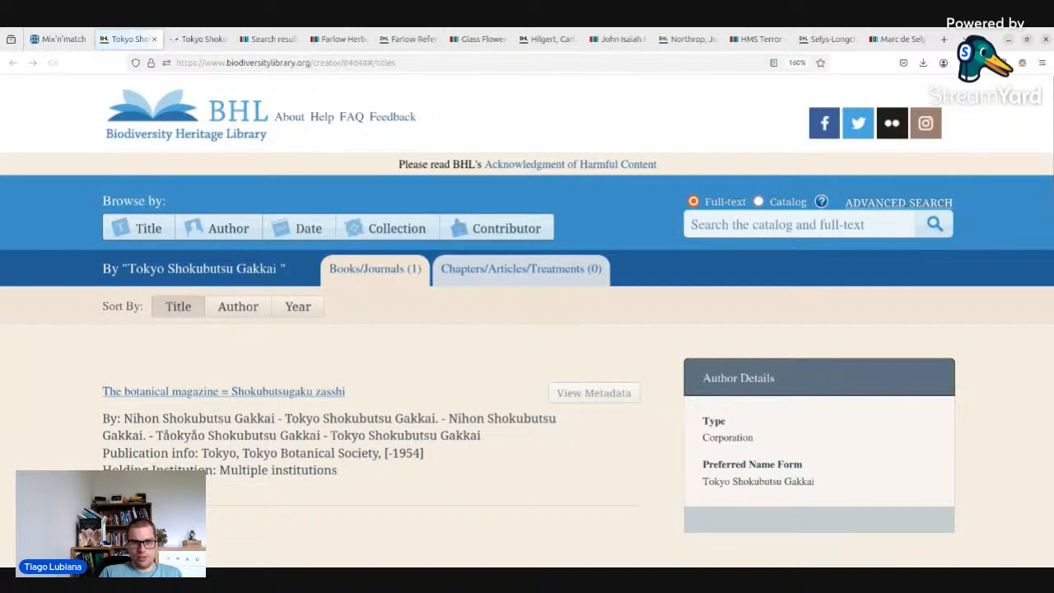
left_click(195, 37)
left_click(138, 38)
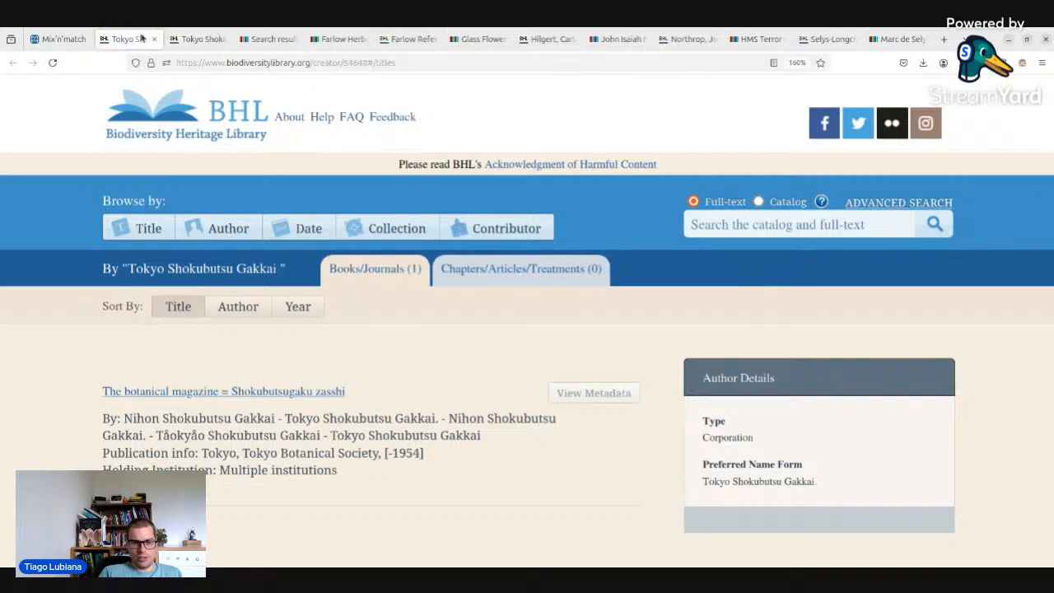
left_click(178, 38)
left_click(116, 47)
left_click(188, 38)
left_click(136, 38)
left_click(188, 37)
left_click(153, 37)
left_click(189, 41)
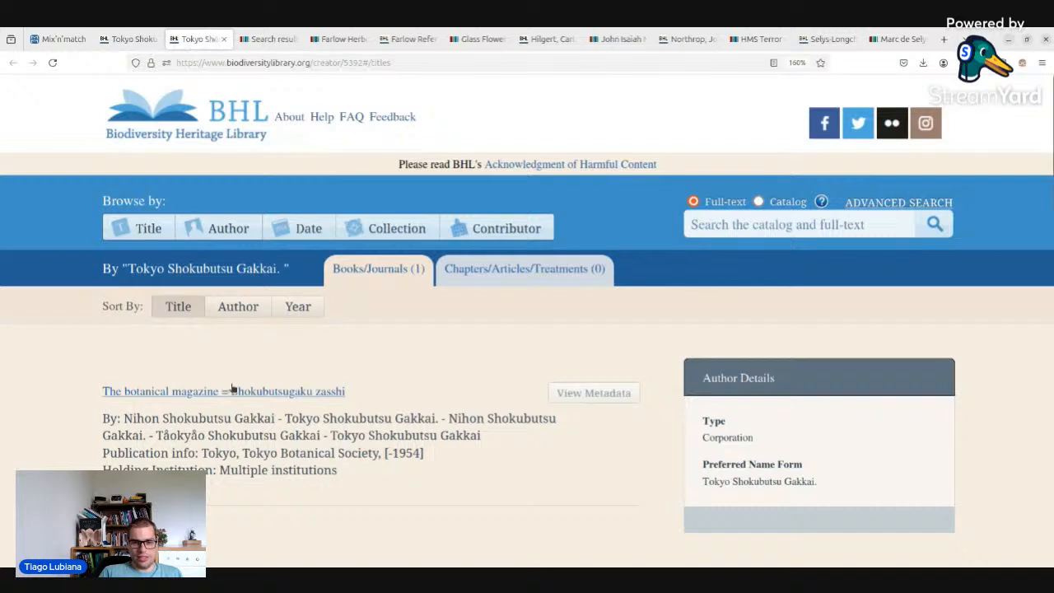
left_click(124, 37)
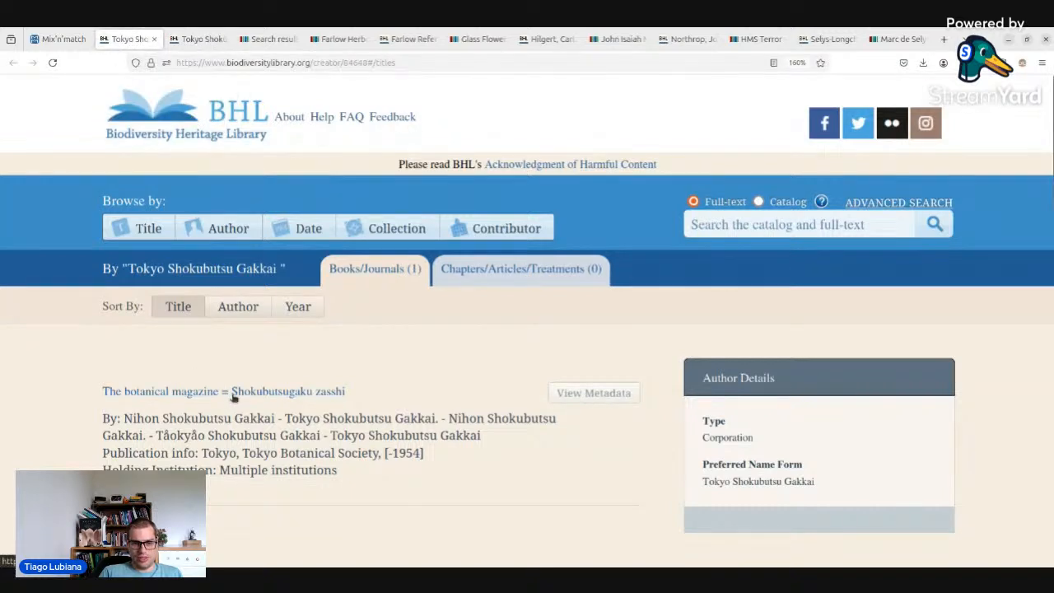
left_click(199, 39)
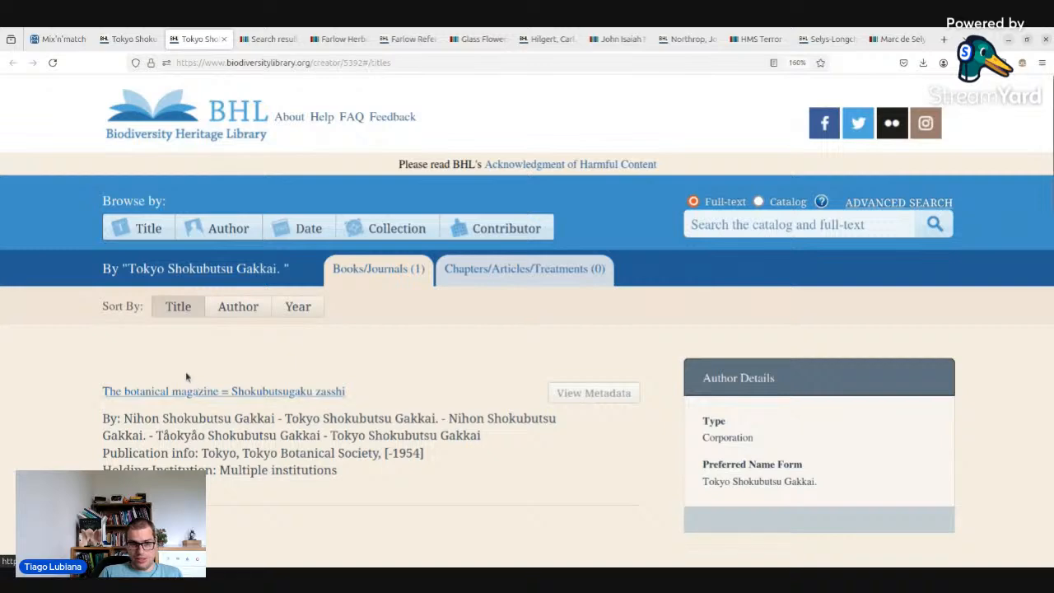
- Close both BHL creator pages and the leftover Wikidata search page, and return to Mix'n'match
key("ctrl+w")
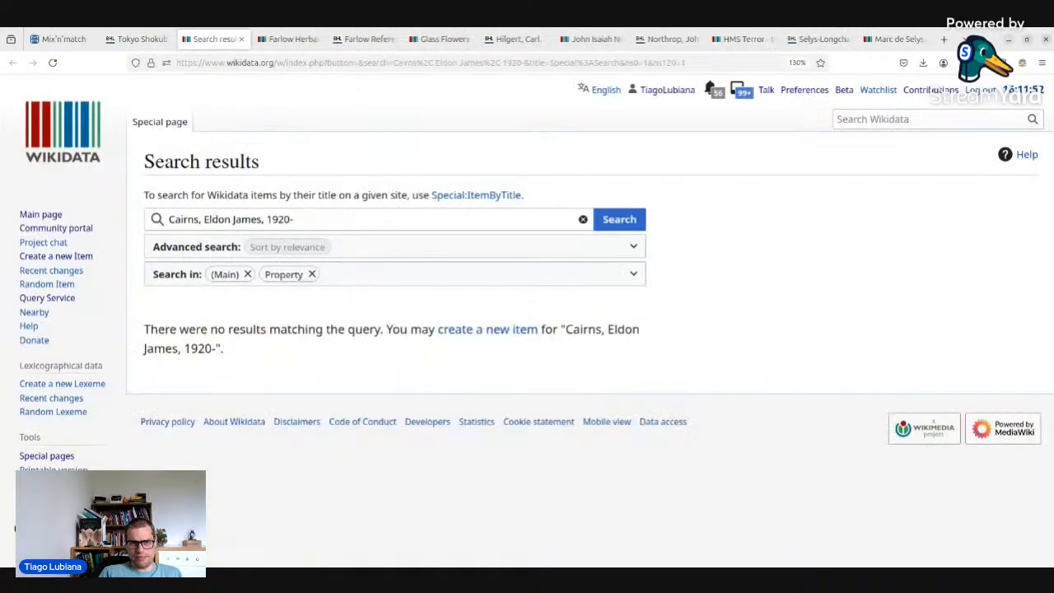
key("ctrl+w")
left_click(149, 39)
key("ctrl+w")
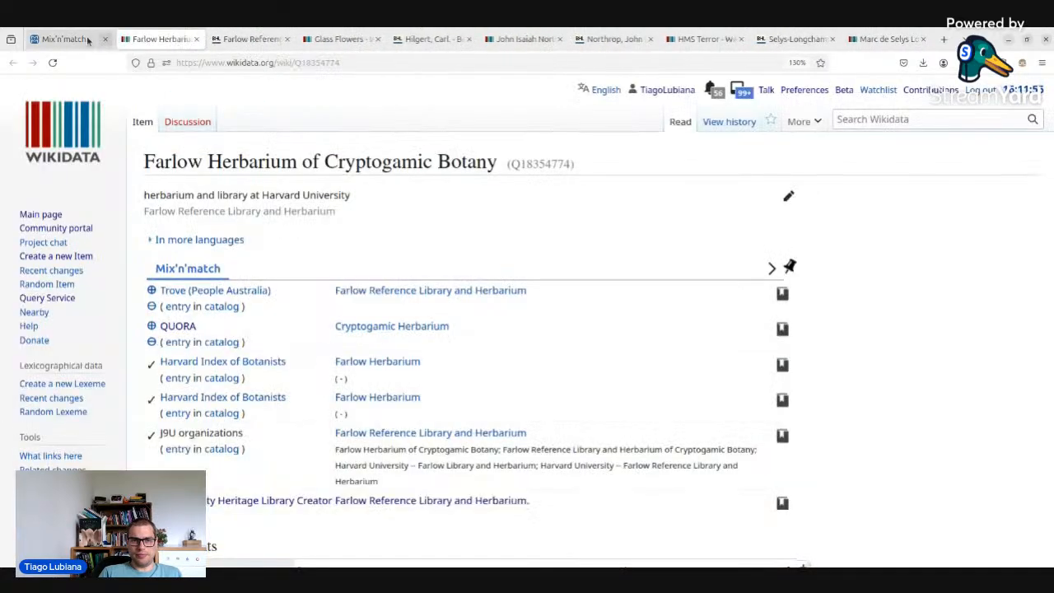
left_click(81, 38)
- Skip to the personal-name entry with catalog ID 31687 and examine its Wikidata and Wikipedia search results
scroll(404, 251, "up", 10)
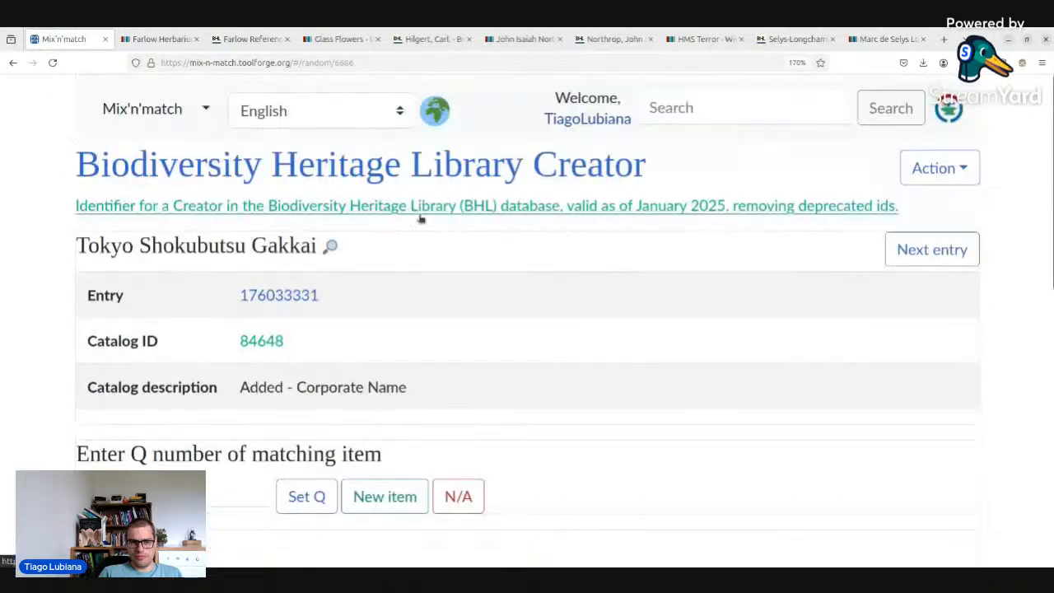
left_click(950, 251)
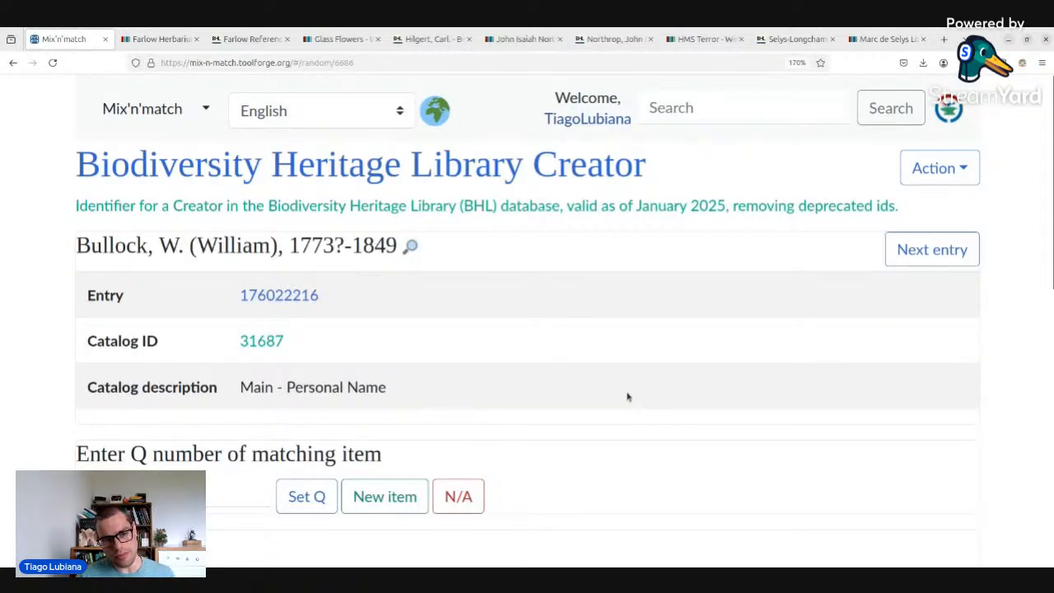
scroll(547, 425, "down", 3)
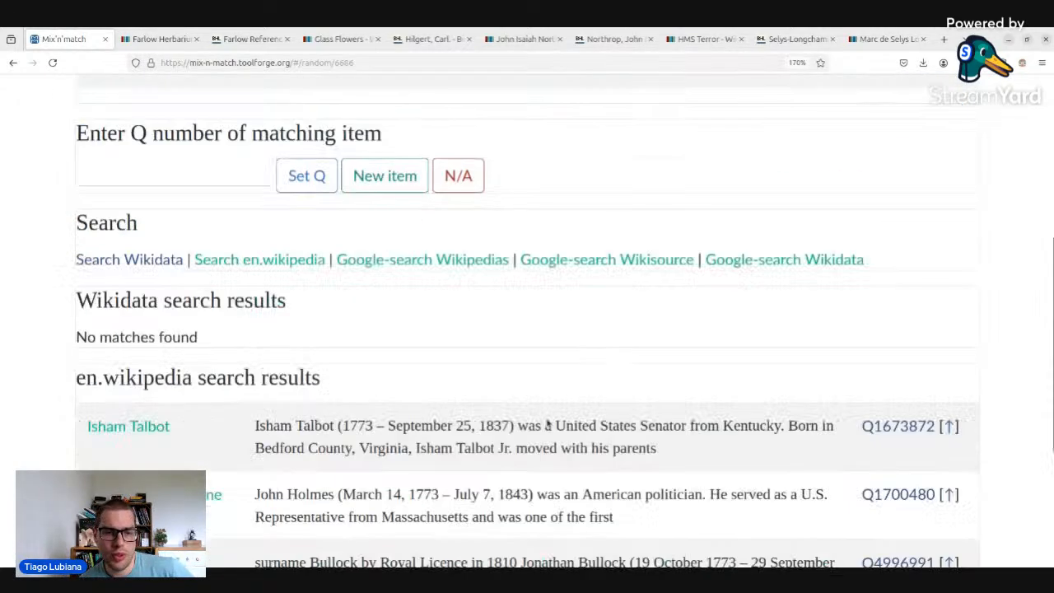
scroll(548, 425, "down", 3)
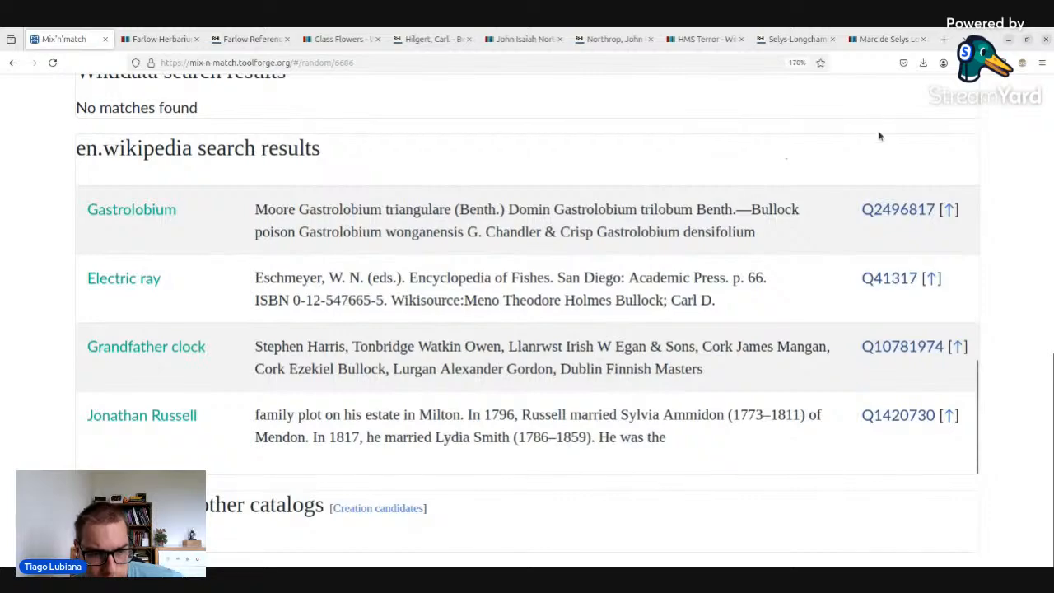
scroll(930, 173, "up", 6)
- Move on to the personal-name entry with catalog ID 28431 and examine its Wikidata and Wikipedia search results
left_click(957, 256)
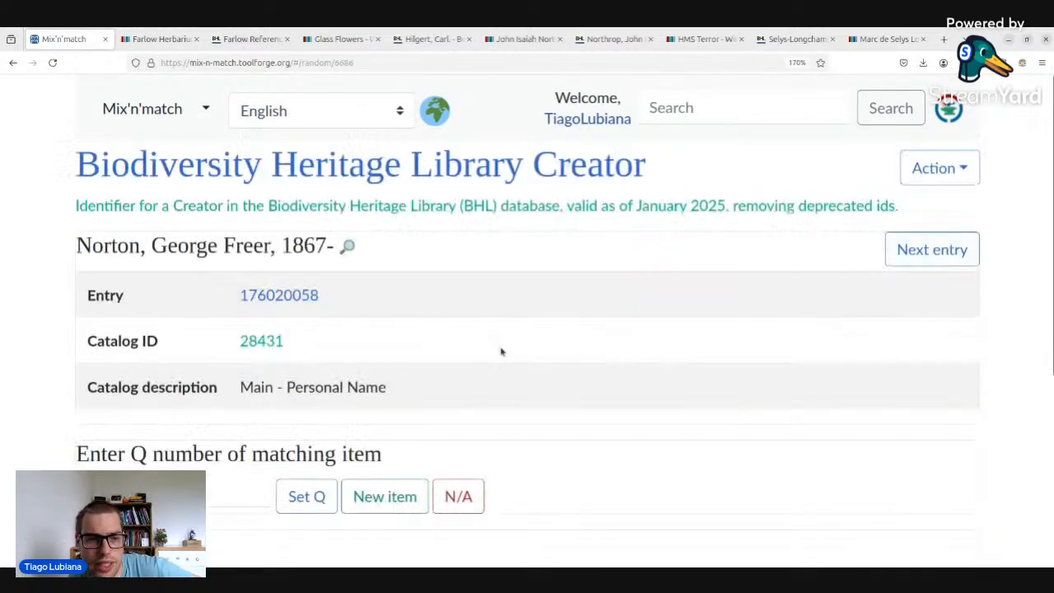
scroll(500, 351, "down", 10)
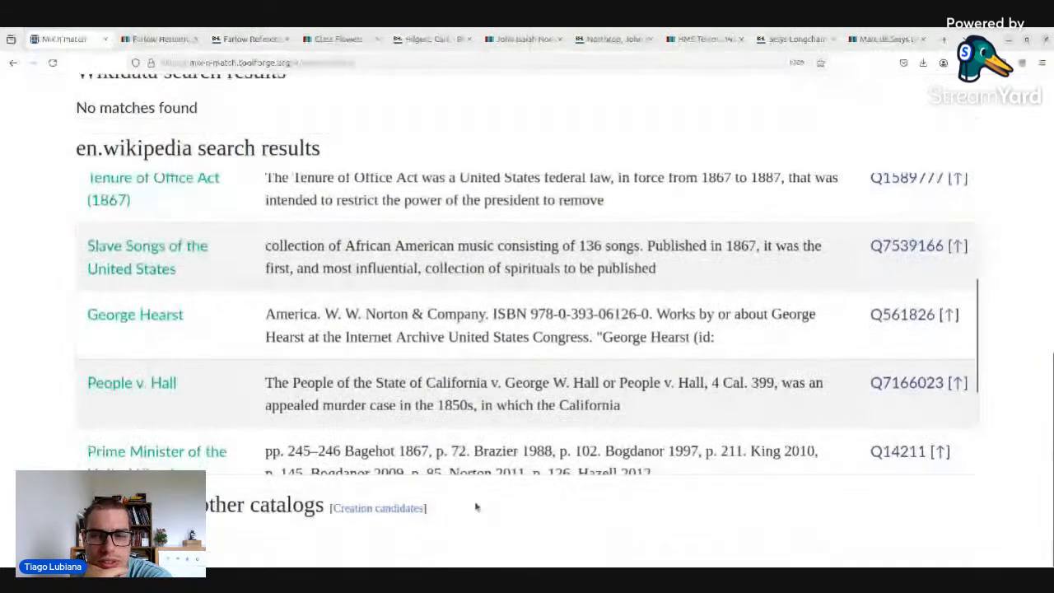
scroll(474, 507, "up", 10)
- Examine the recent changes in the Biodiversity Heritage Library Creator catalog and return to match mode
left_click(938, 169)
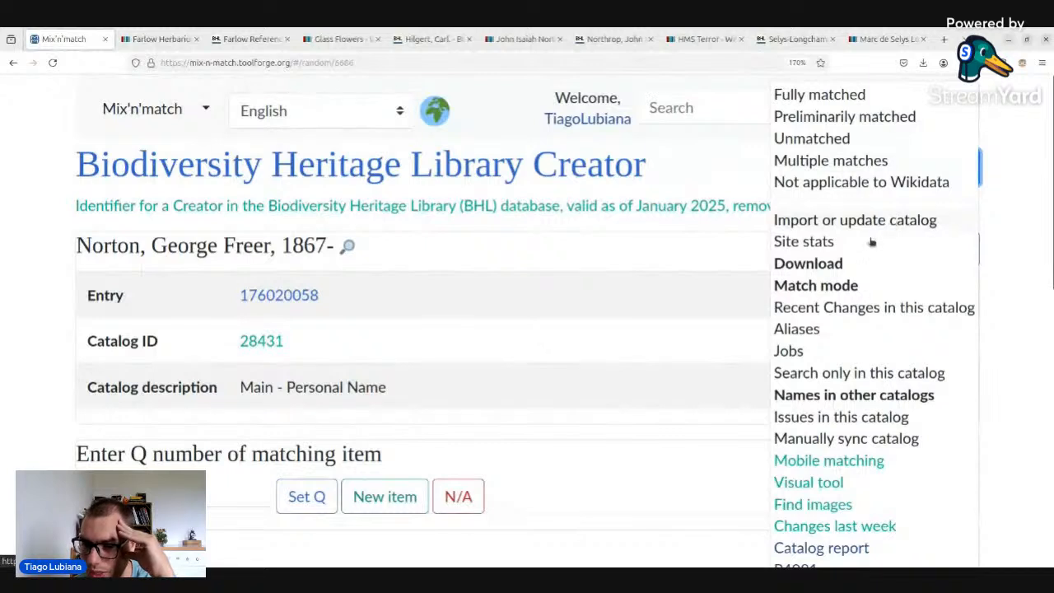
left_click(809, 311)
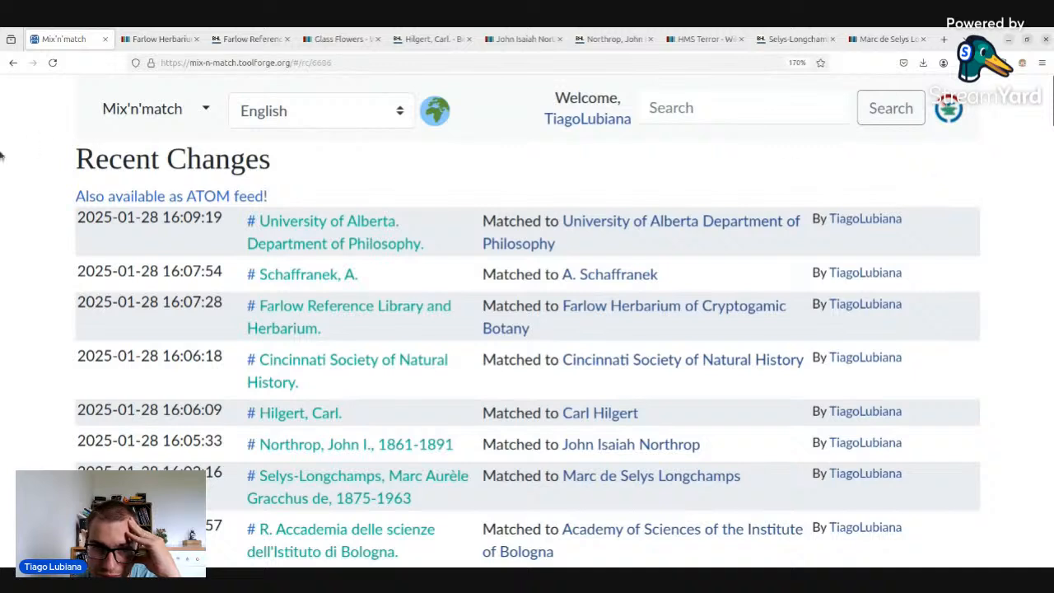
left_click(13, 62)
- Search only within the Biodiversity Heritage Library Creator catalog for "Department"
left_click(950, 171)
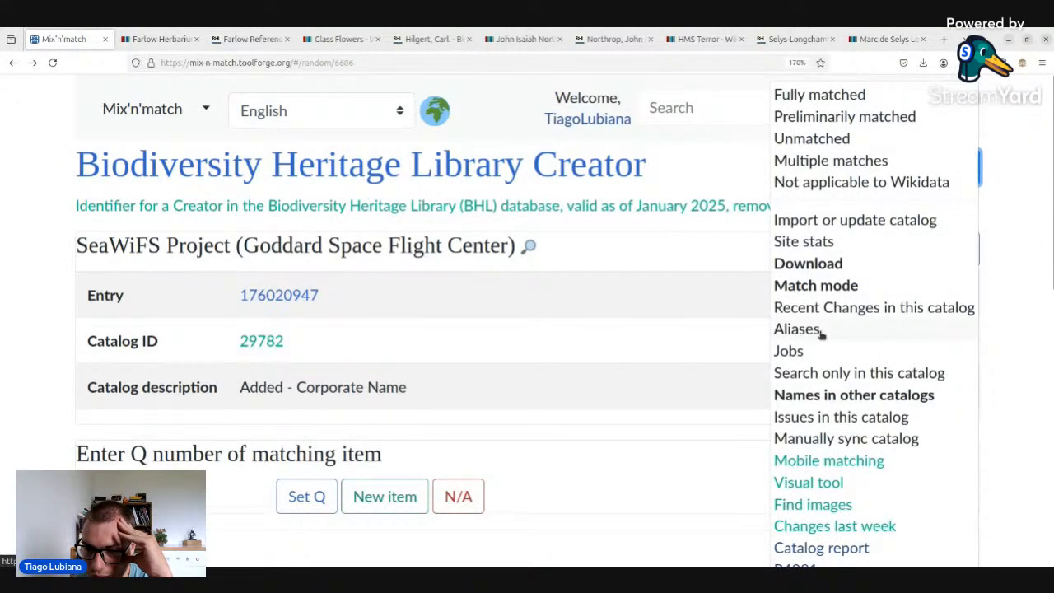
left_click(842, 375)
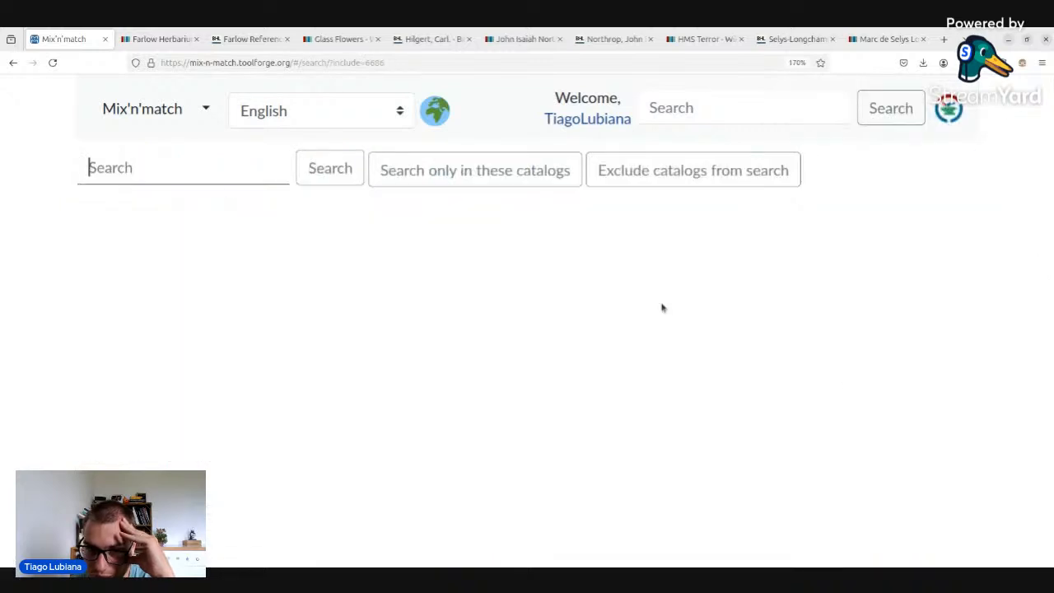
left_click(145, 168)
type("D")
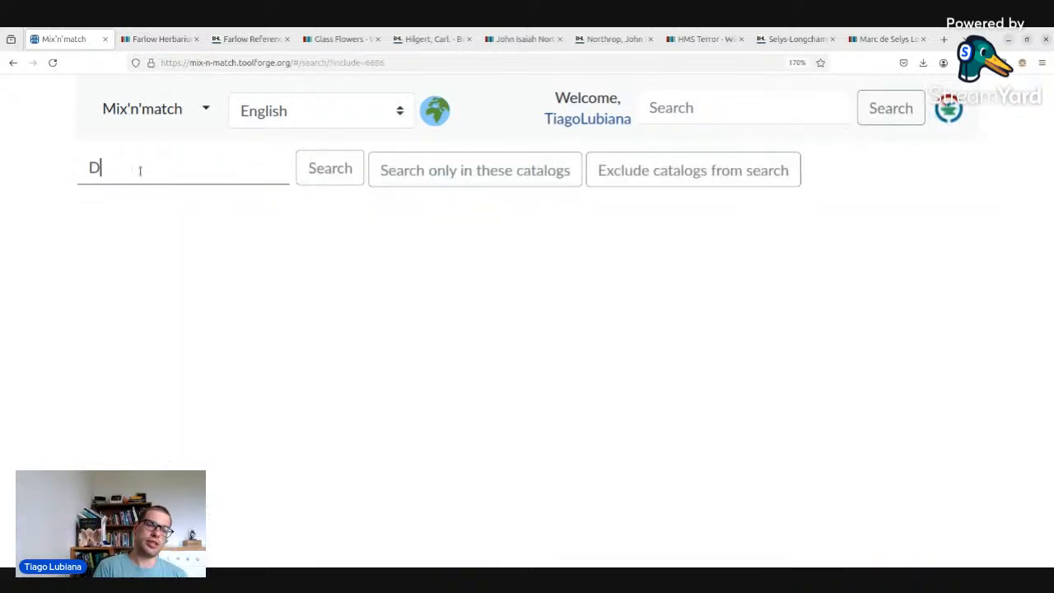
type("epartment")
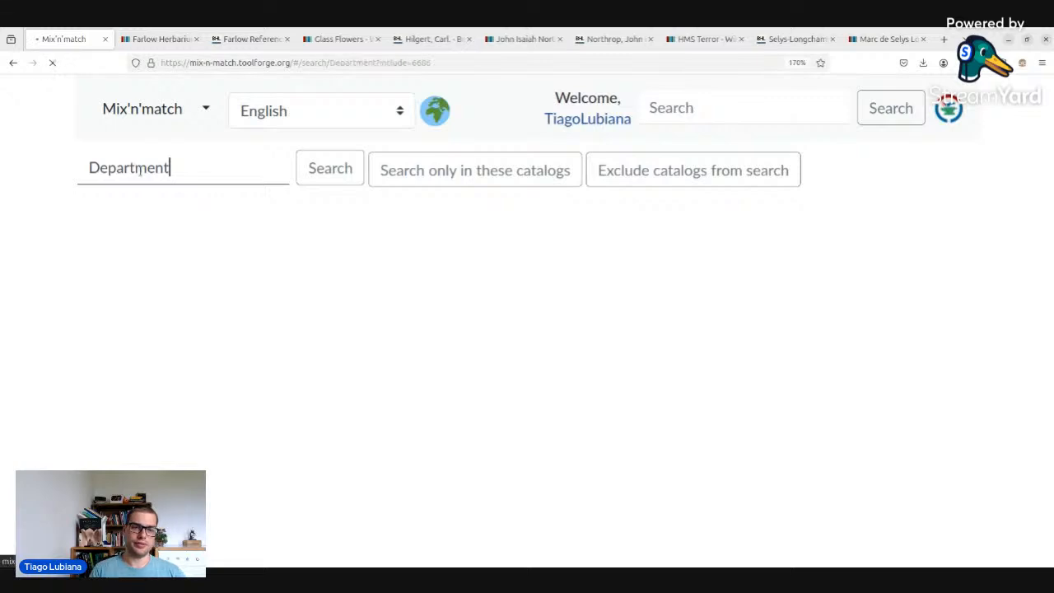
key("Return")
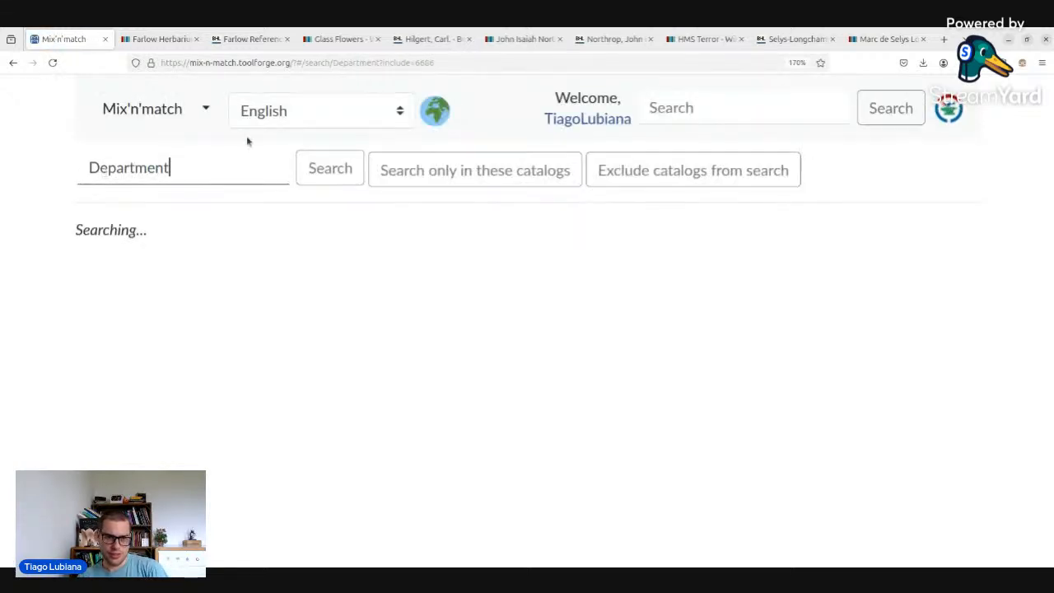
- Close the other browser tabs and reopen the catalog search for "Department" in a new tab
left_click_drag(338, 62, 473, 56)
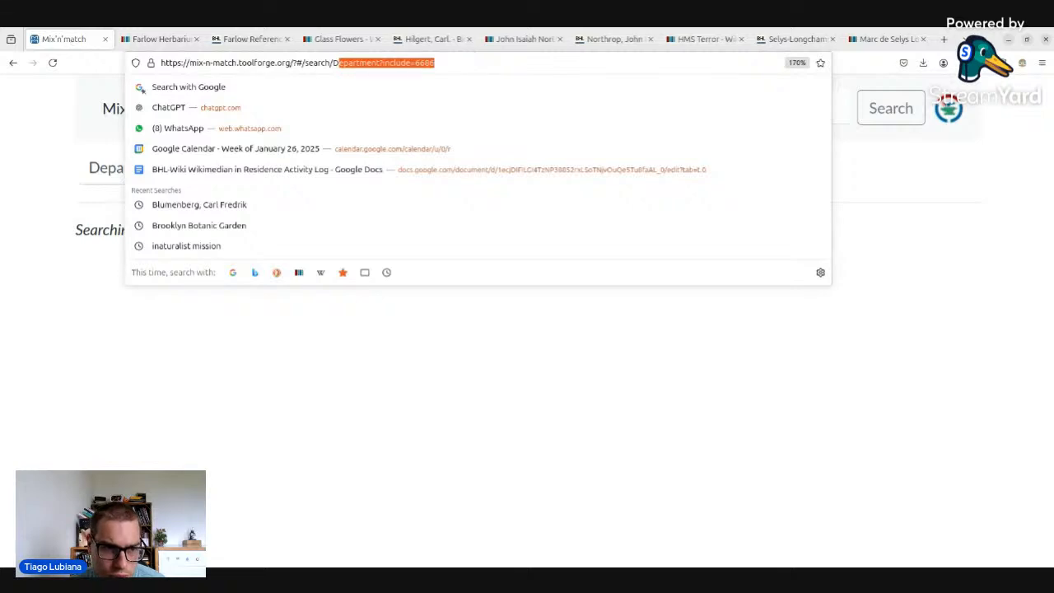
left_click(242, 231)
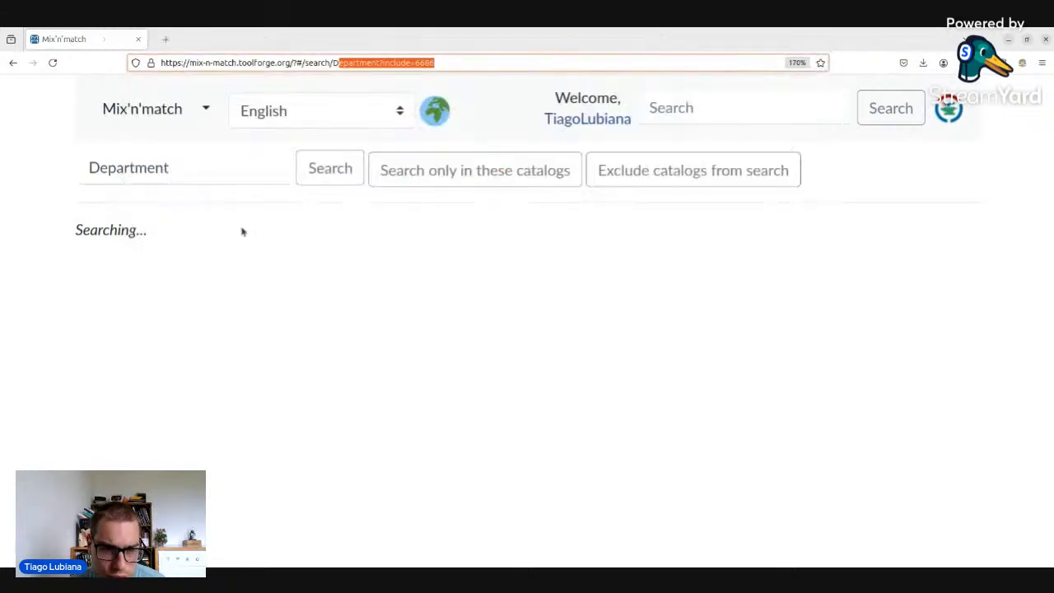
left_click(378, 370)
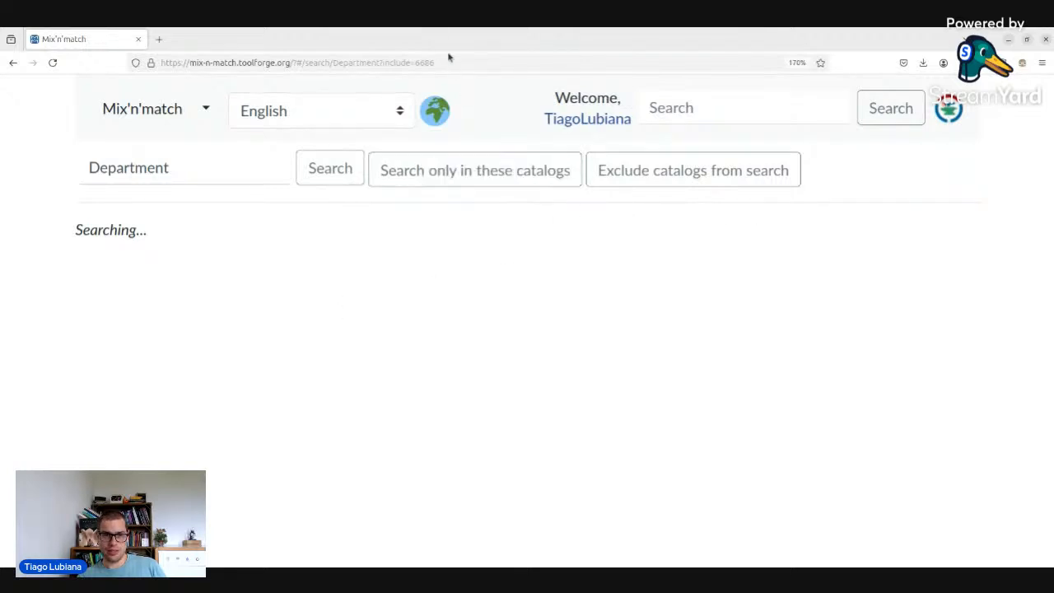
left_click_drag(436, 63, 369, 65)
left_click(303, 371)
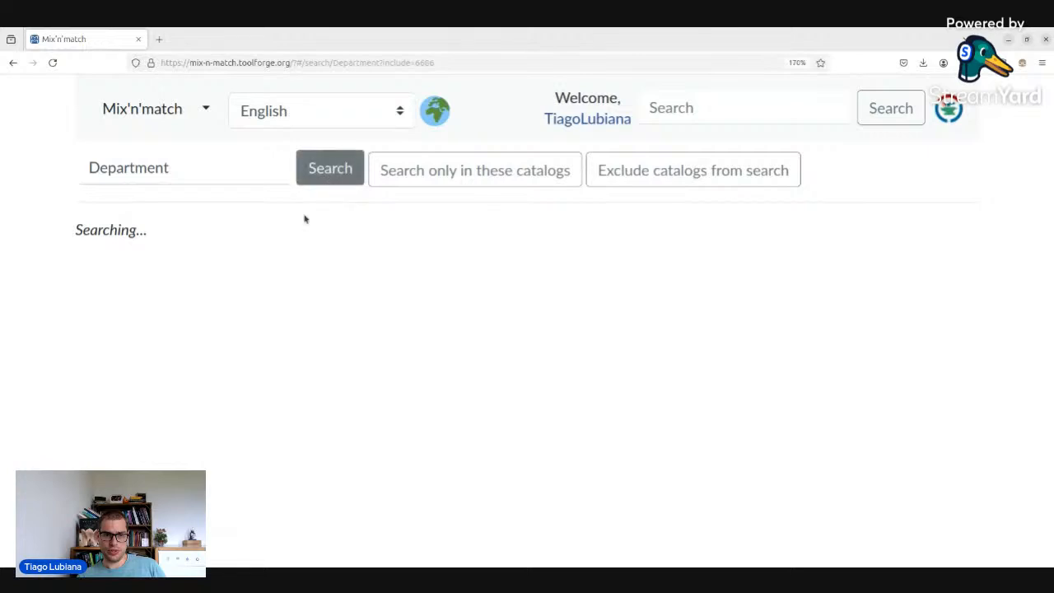
middle_click(8, 65)
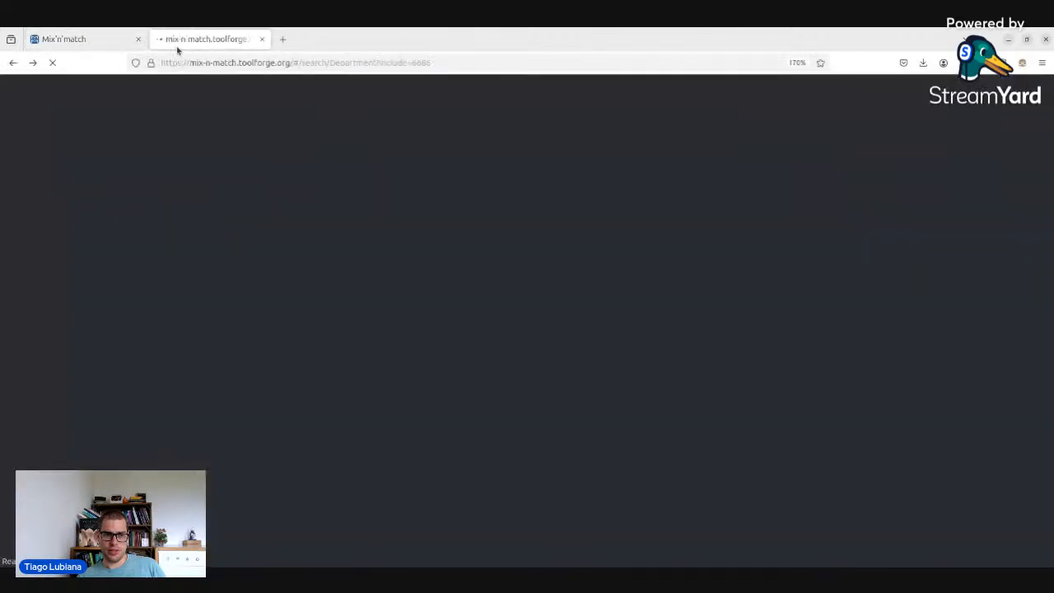
- Return to match mode and check all issue types for the Biodiversity Heritage Library Creator catalog, reloading the issues list once
left_click(96, 45)
left_click(206, 38)
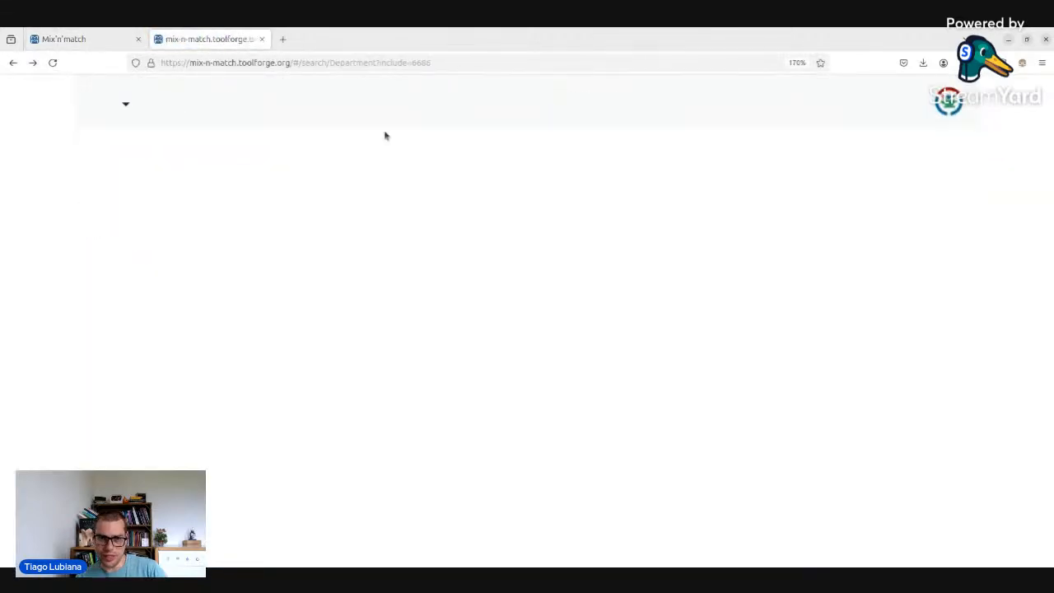
left_click(11, 63)
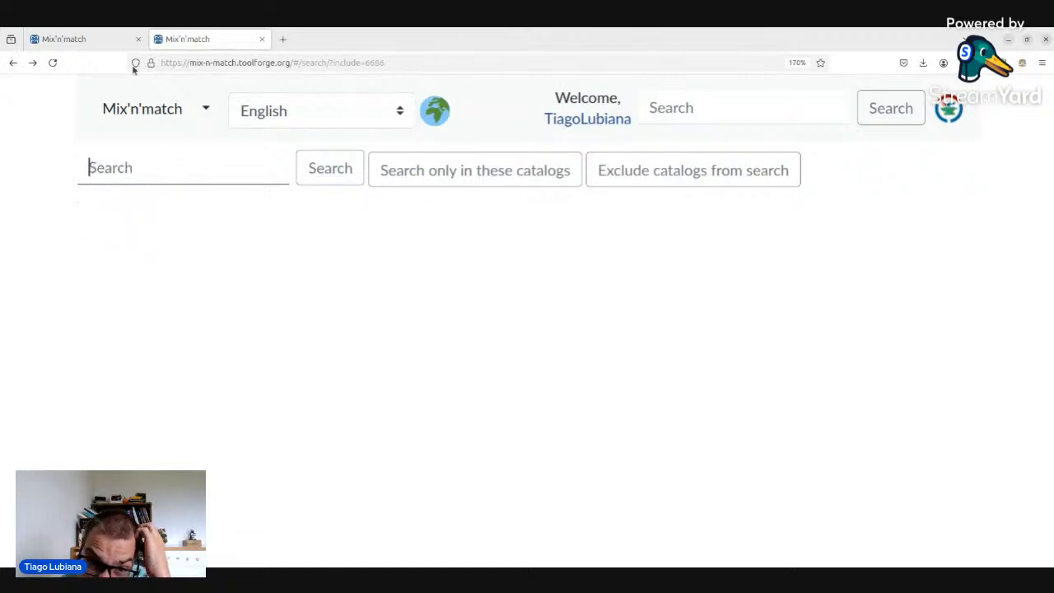
left_click(12, 64)
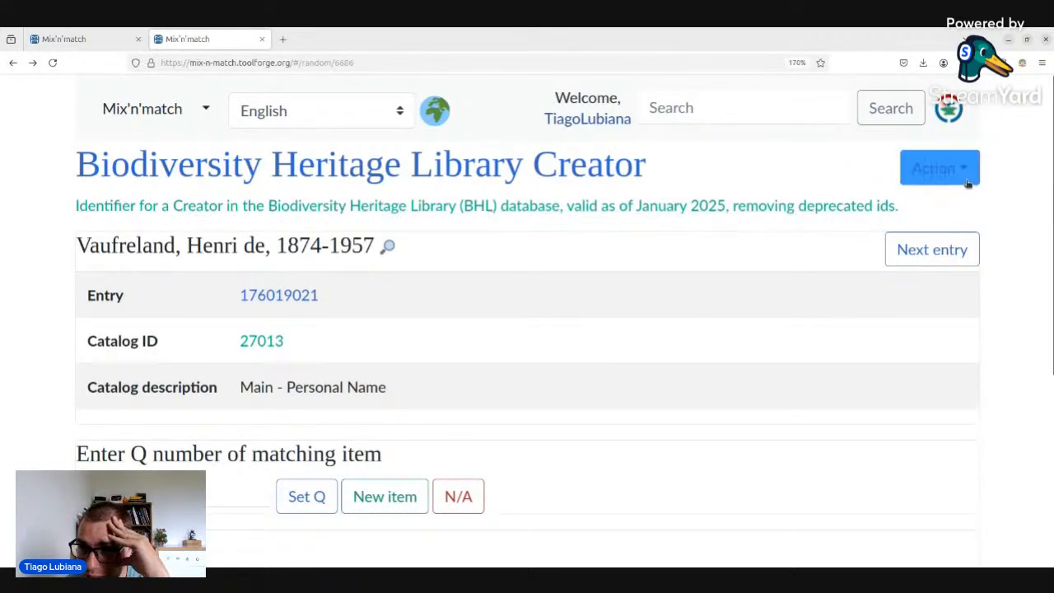
left_click(939, 168)
double_click(320, 62)
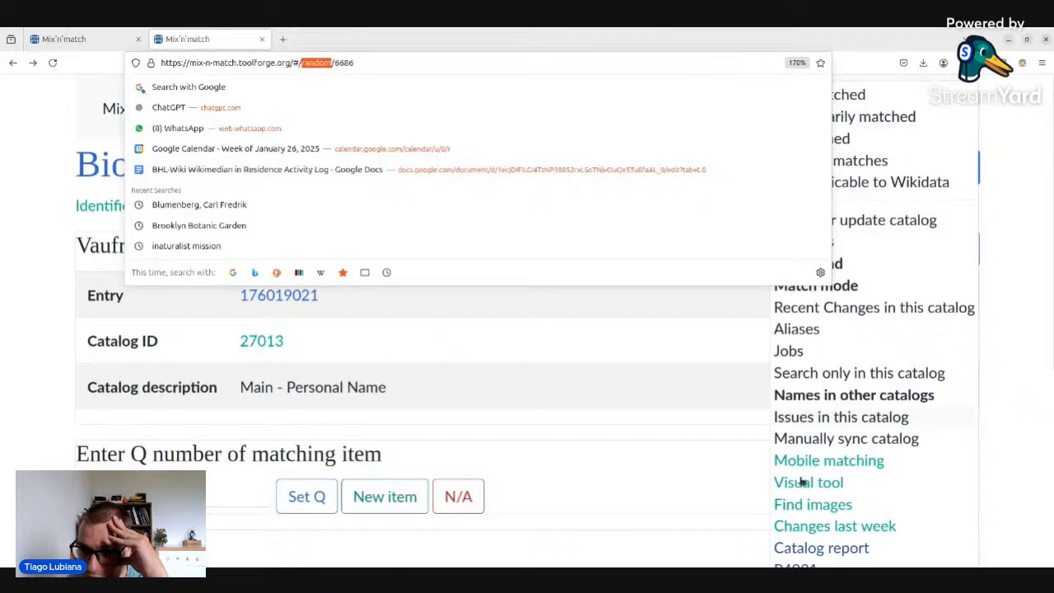
left_click(666, 414)
left_click(939, 168)
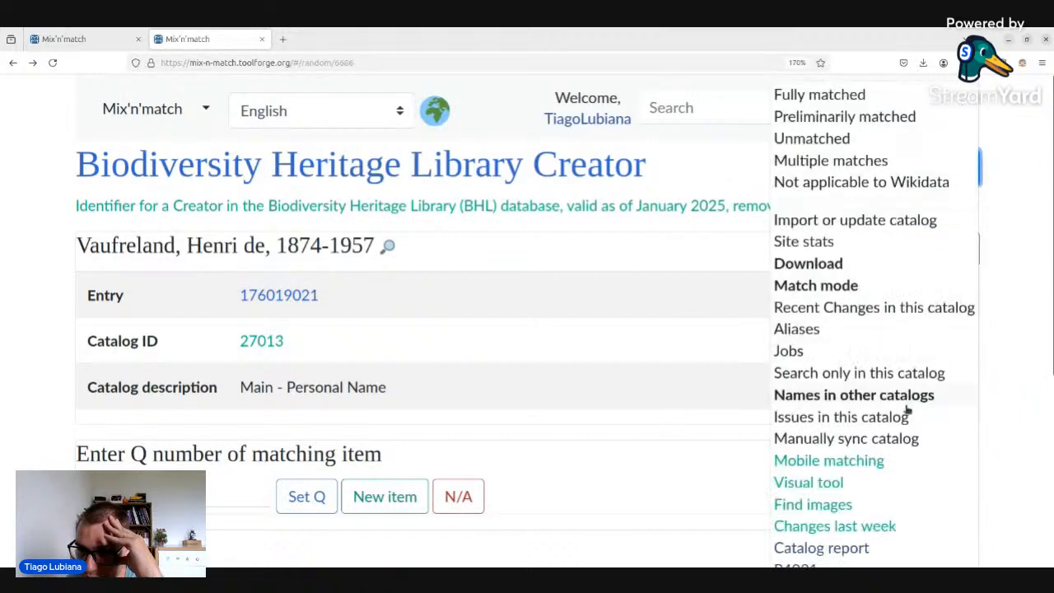
left_click(863, 424)
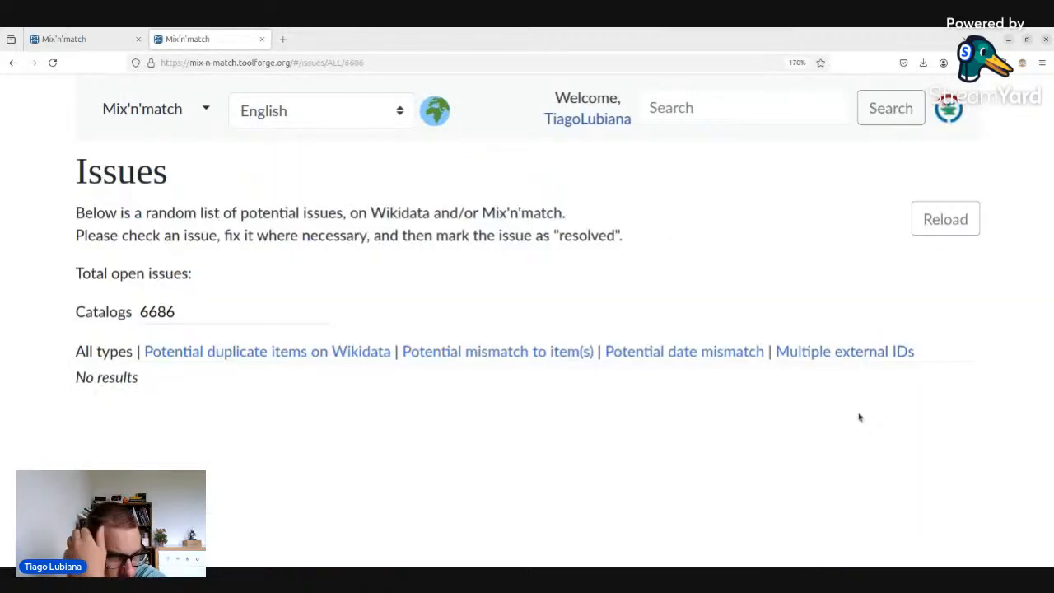
left_click(963, 221)
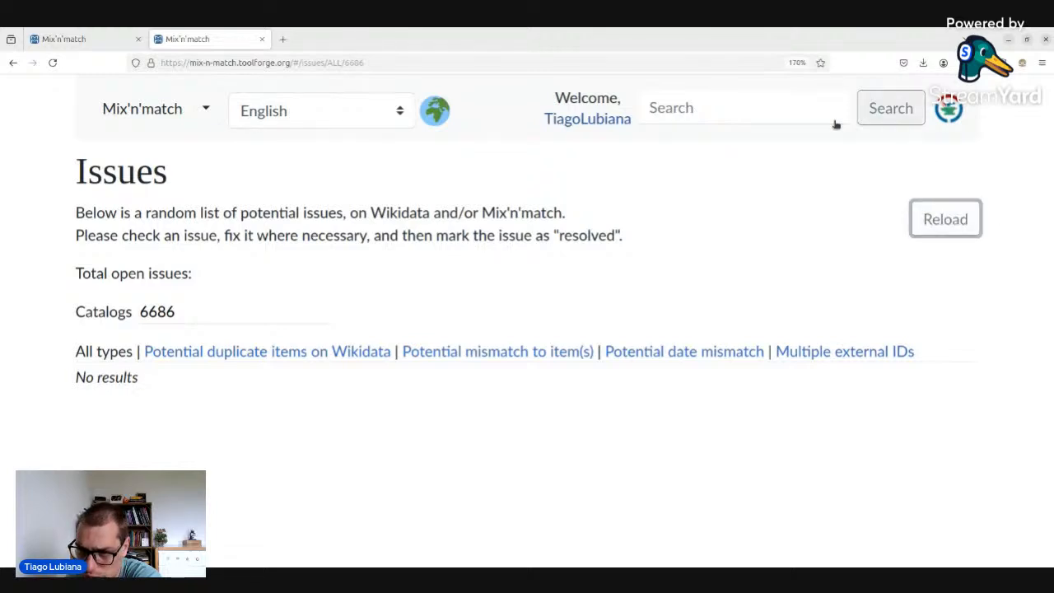
left_click(13, 62)
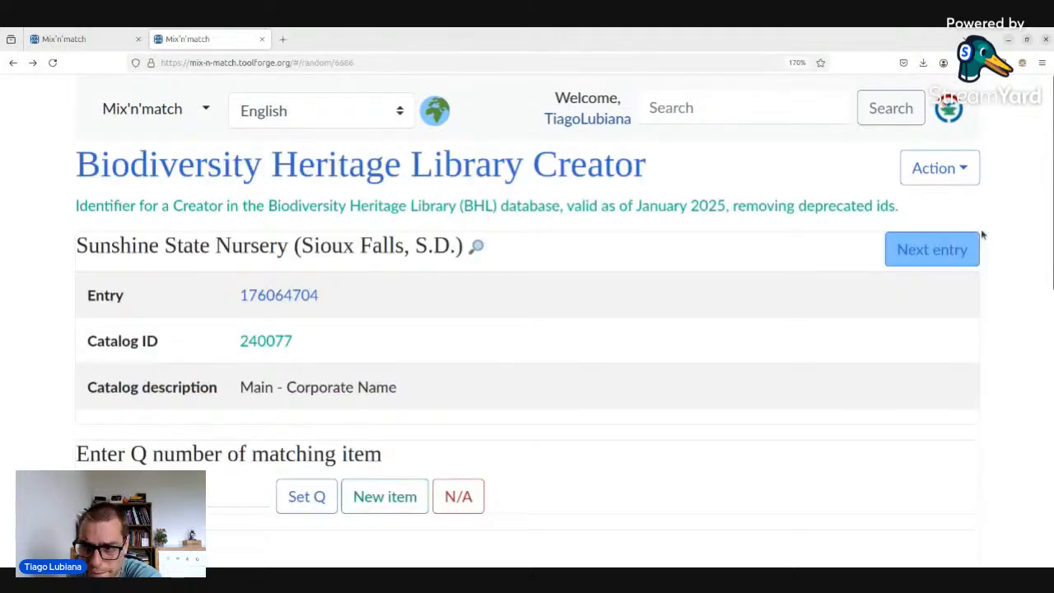
- Open the manual synchronization page for the Biodiversity Heritage Library Creator catalog
left_click(957, 174)
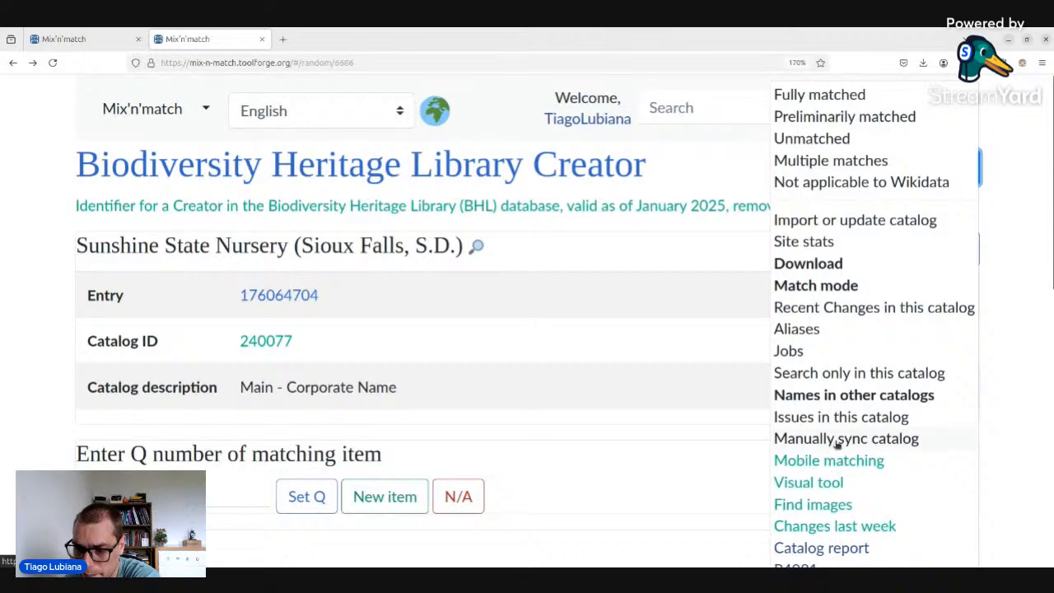
scroll(837, 445, "down", 3)
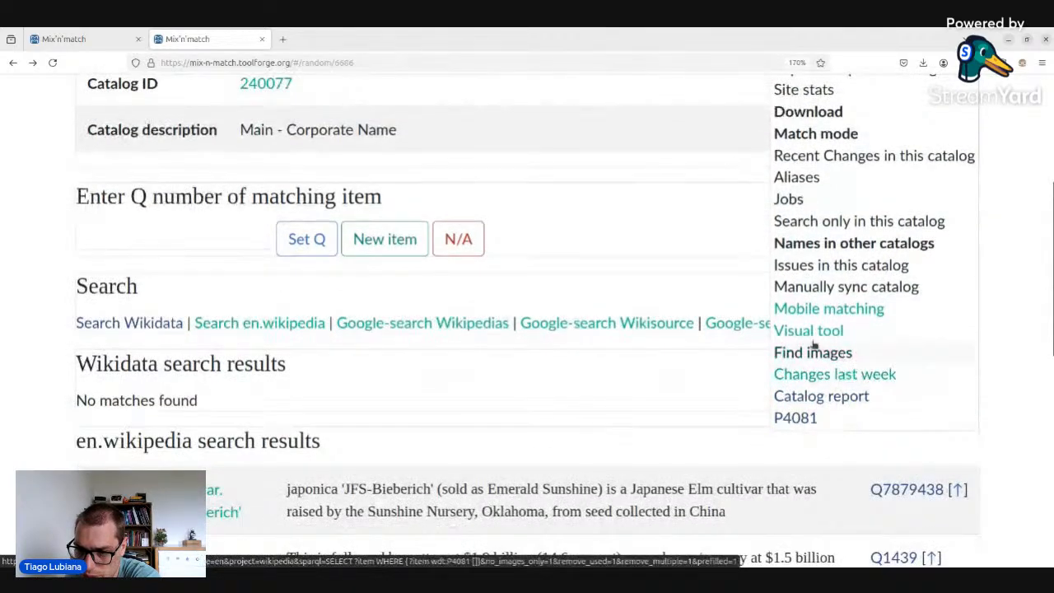
left_click(829, 288)
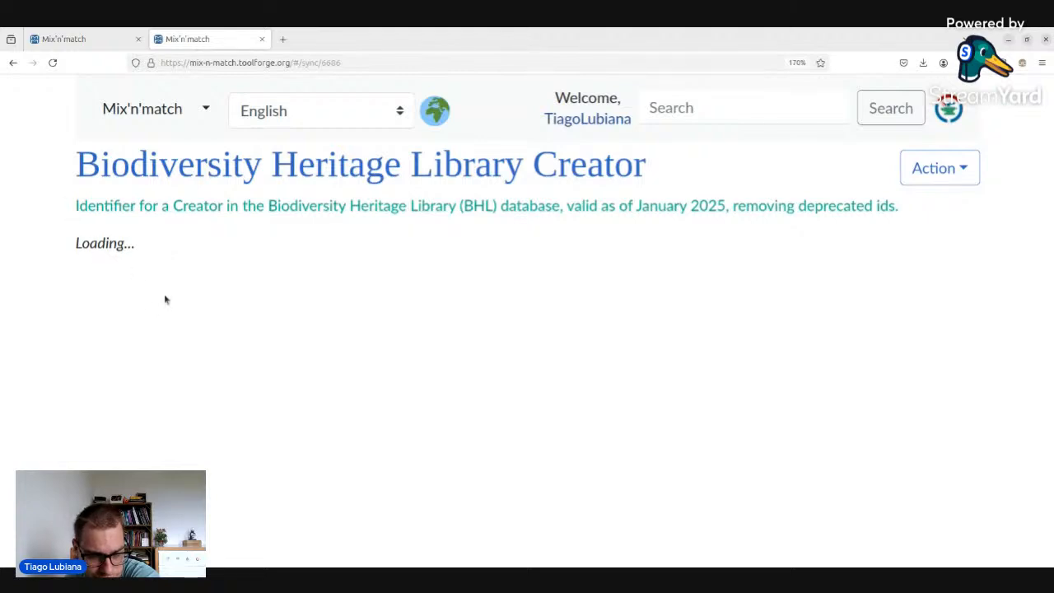
left_click(117, 39)
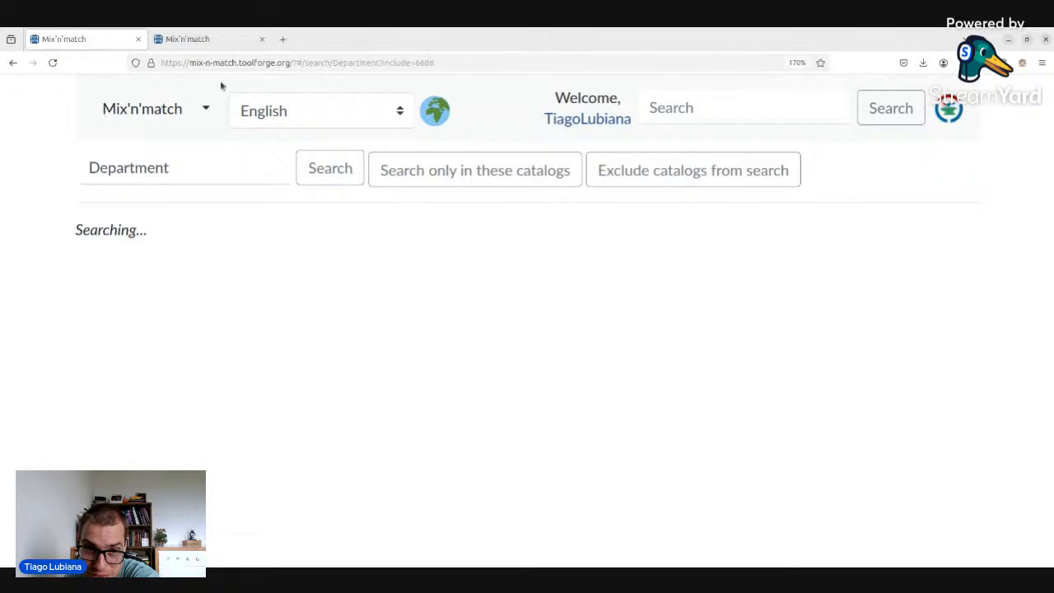
left_click(205, 39)
double_click(88, 246)
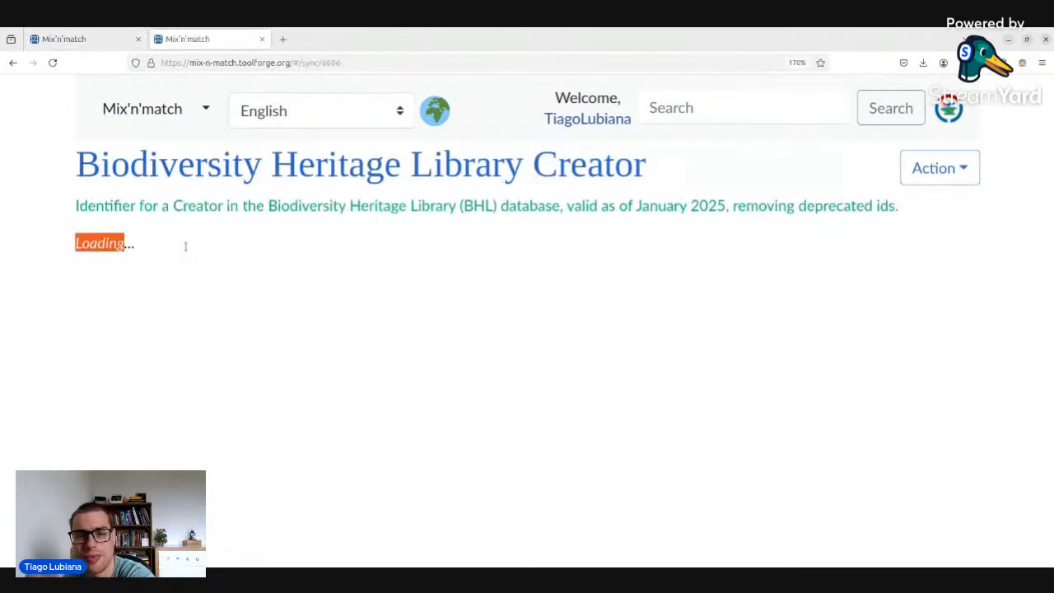
left_click(543, 333)
left_click(931, 174)
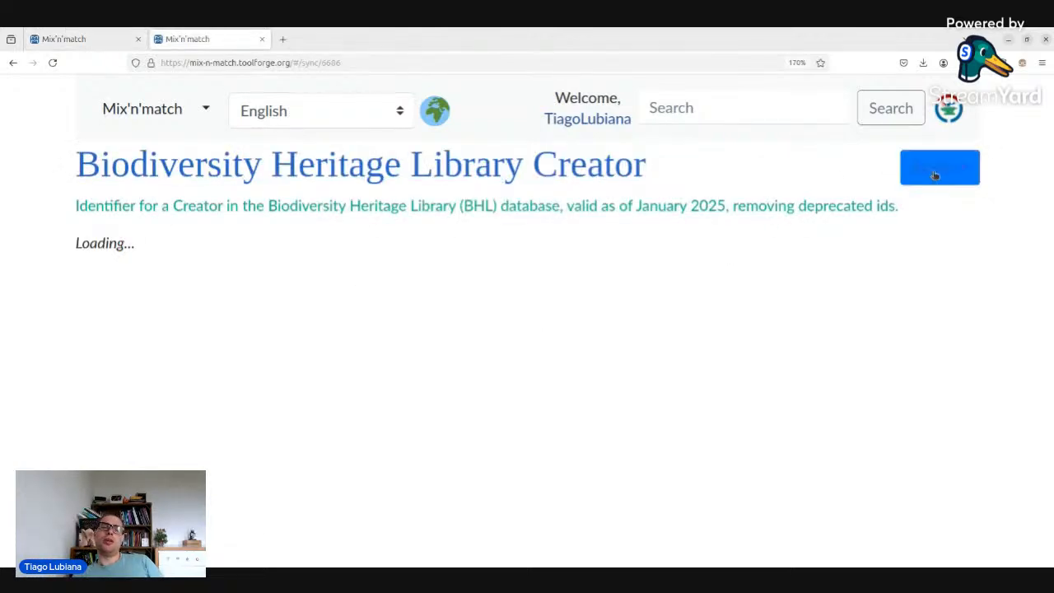
scroll(877, 301, "down", 1)
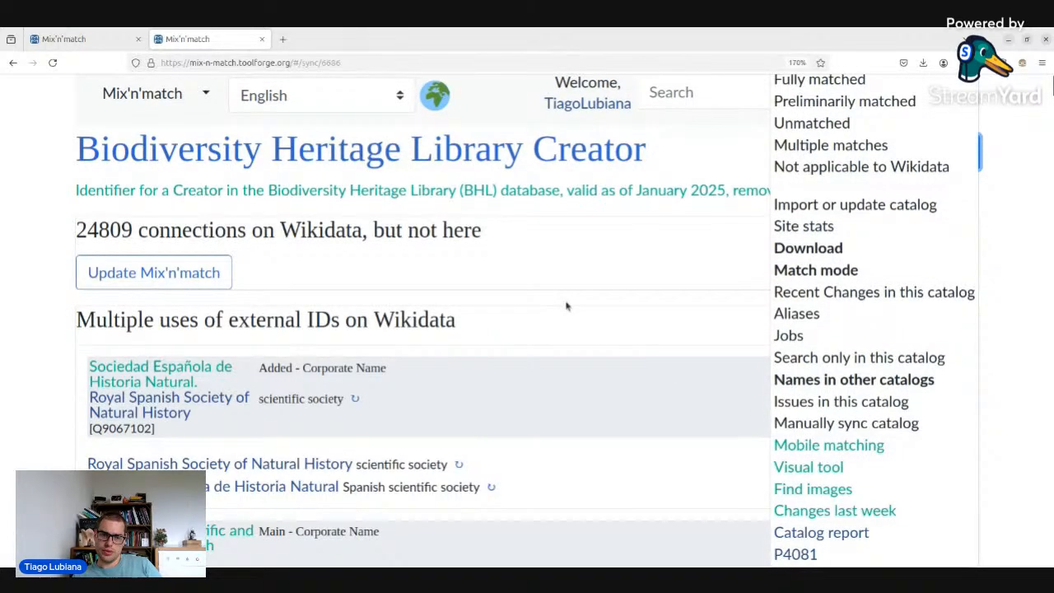
left_click(565, 305)
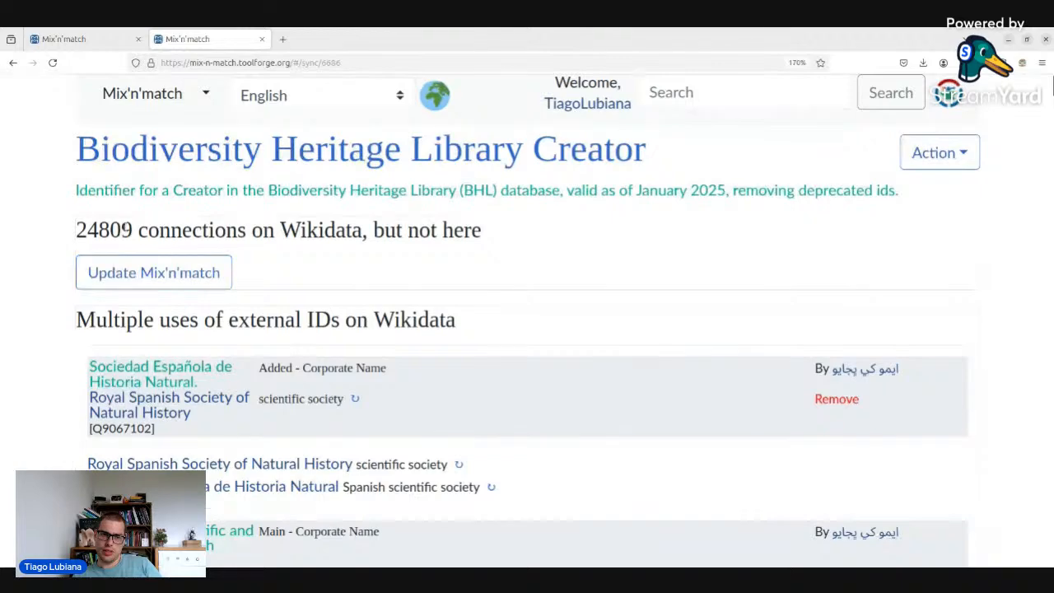
- Examine the count of Wikidata-only connections and the entries listed for multiple external ID uses and shared Wikidata items
double_click(104, 230)
left_click_drag(130, 234, 517, 251)
left_click(517, 255)
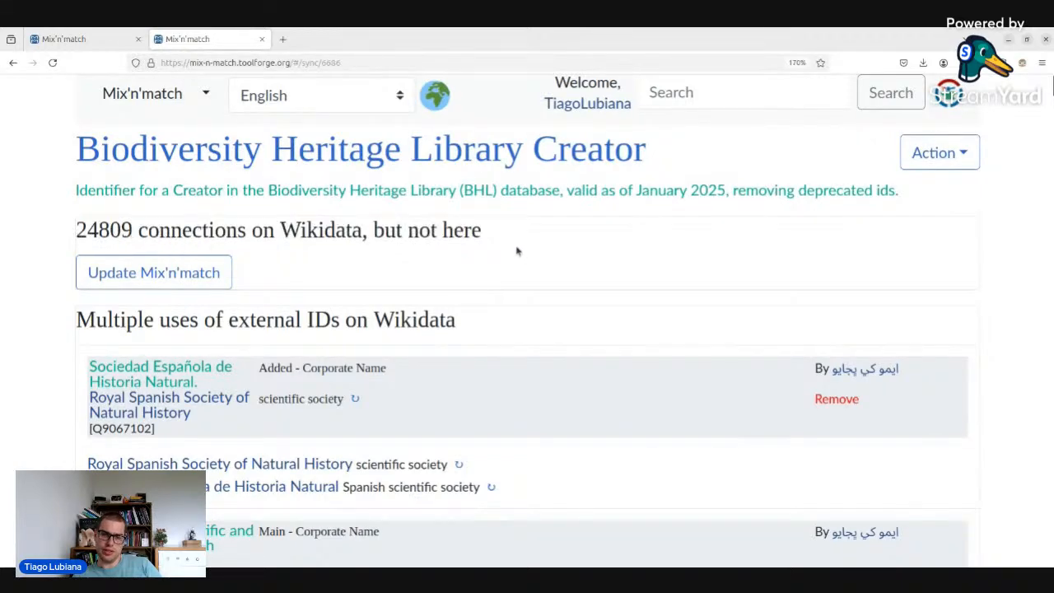
scroll(510, 245, "down", 5)
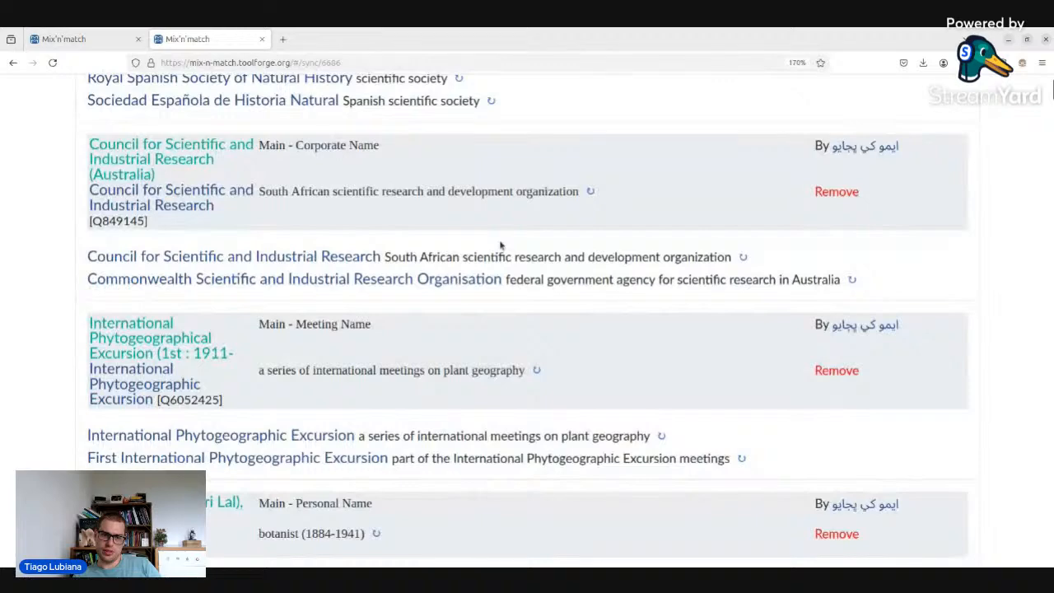
scroll(478, 245, "up", 5)
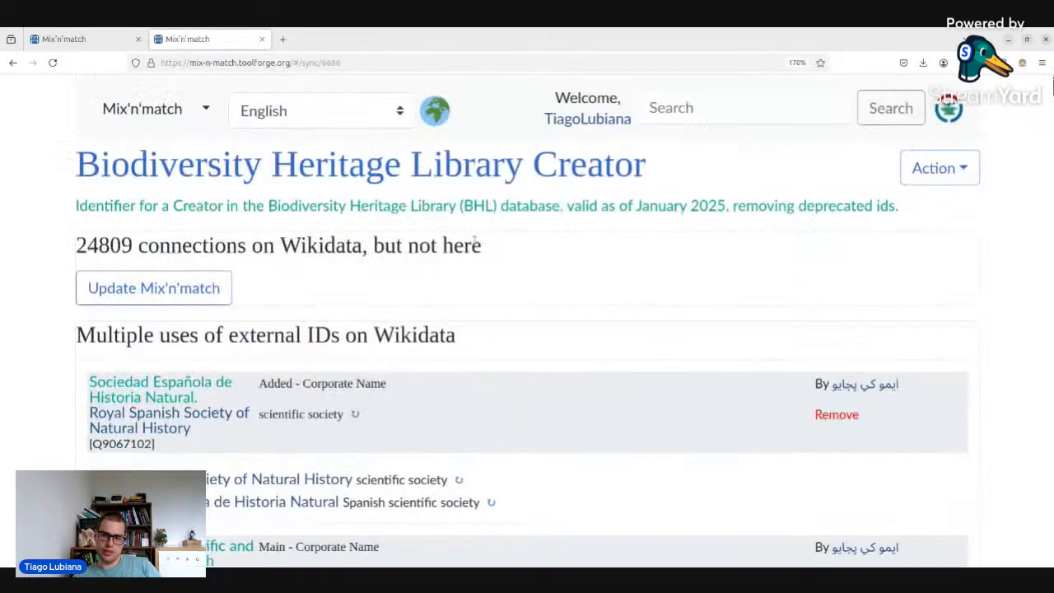
scroll(728, 358, "down", 20)
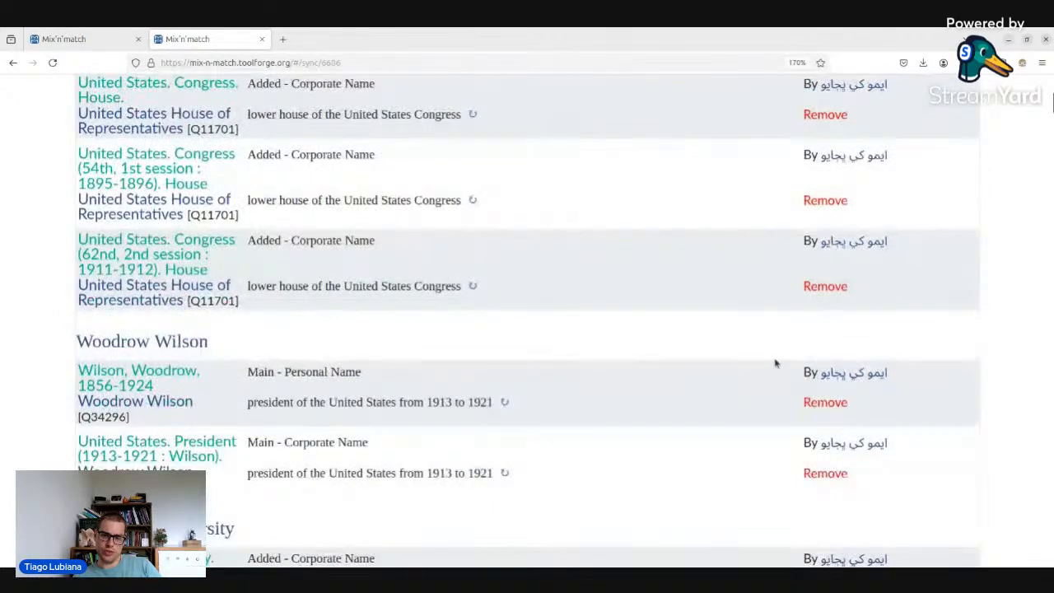
scroll(777, 359, "down", 3)
scroll(762, 365, "down", 10)
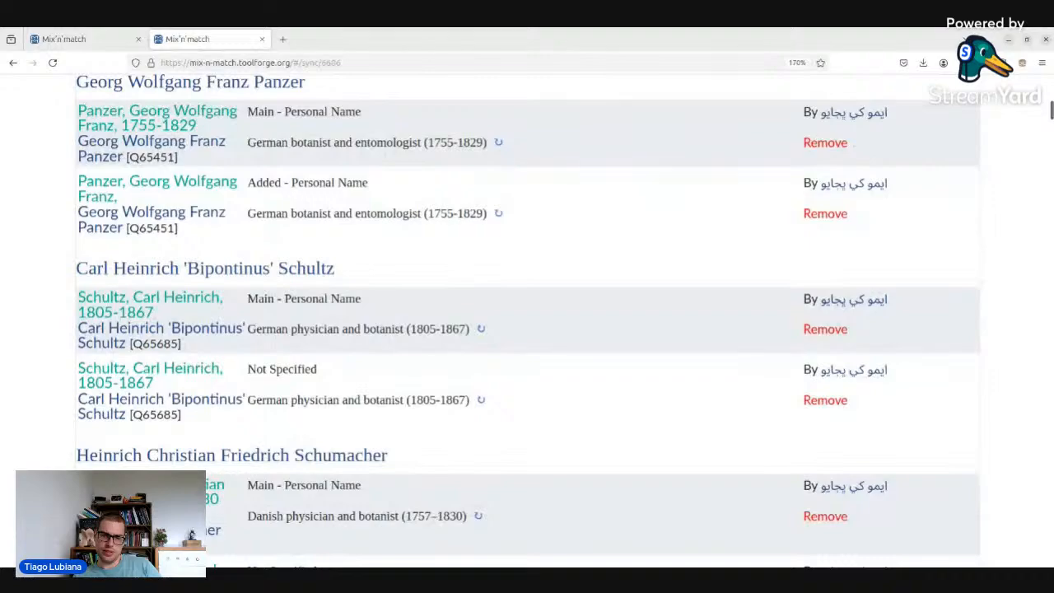
scroll(895, 263, "up", 5)
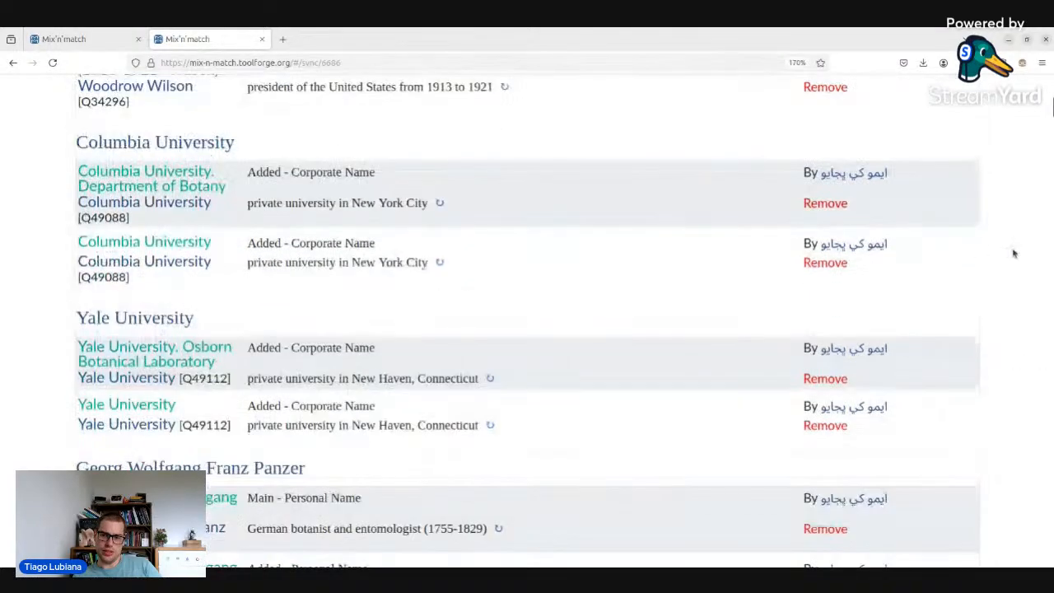
scroll(527, 329, "down", 20)
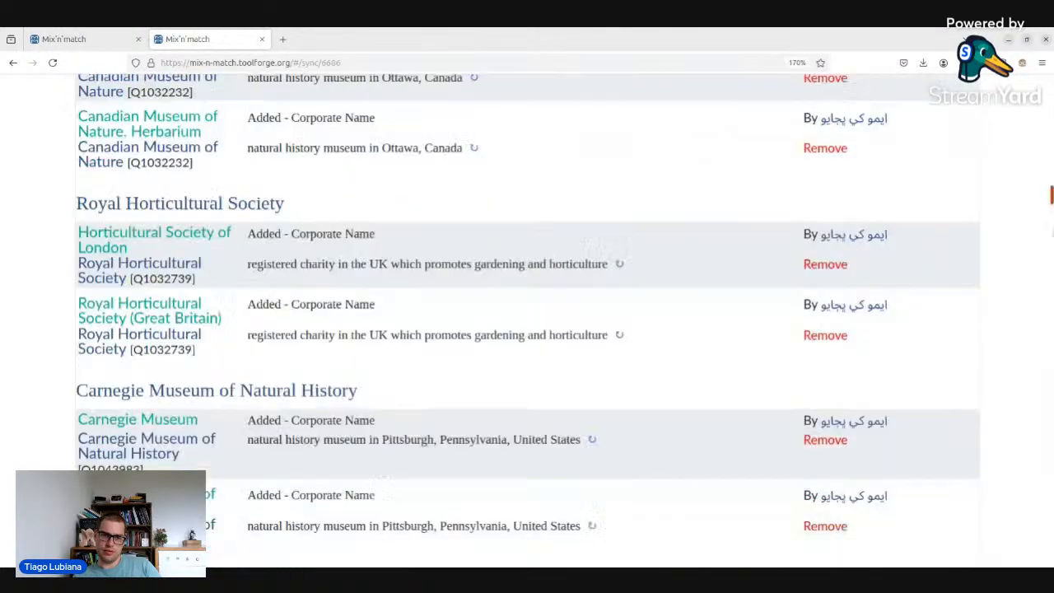
key("Home")
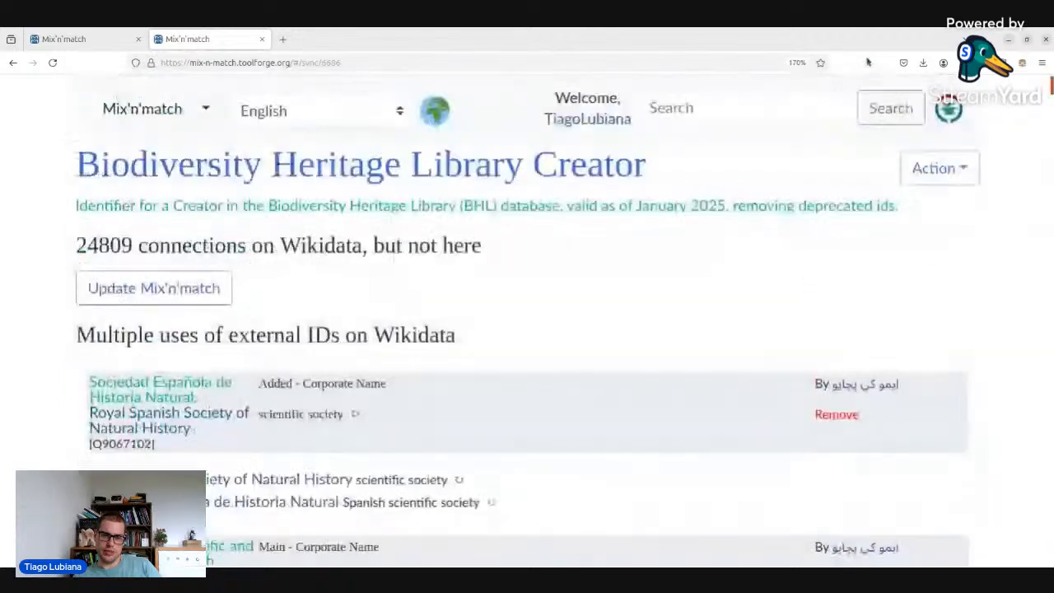
- Update Mix'n'match with the connections found only on Wikidata, and open the catalog's overview page in a new tab
left_click(171, 285)
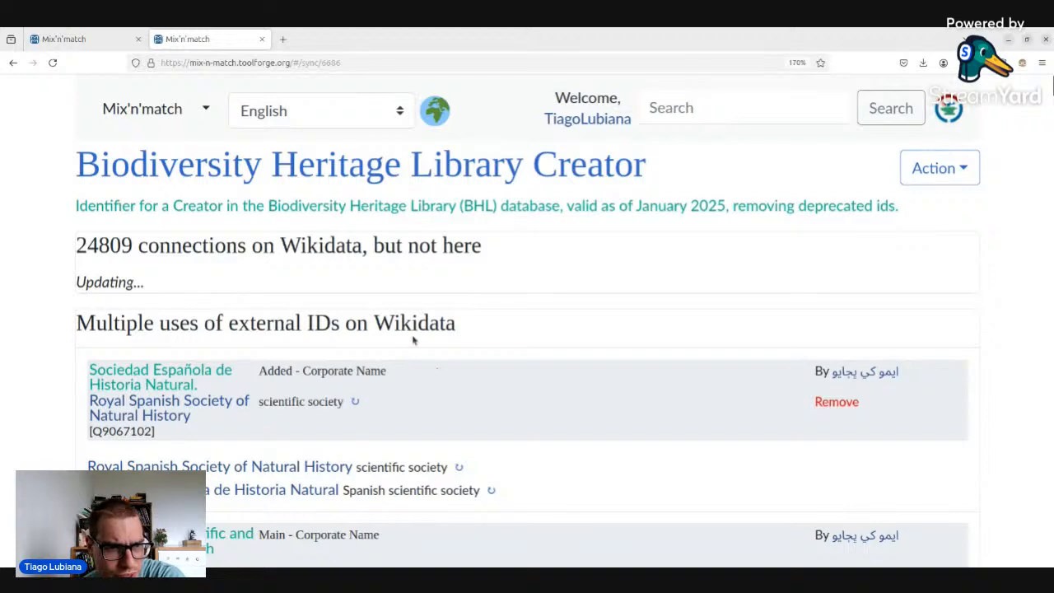
middle_click(325, 169)
left_click(306, 47)
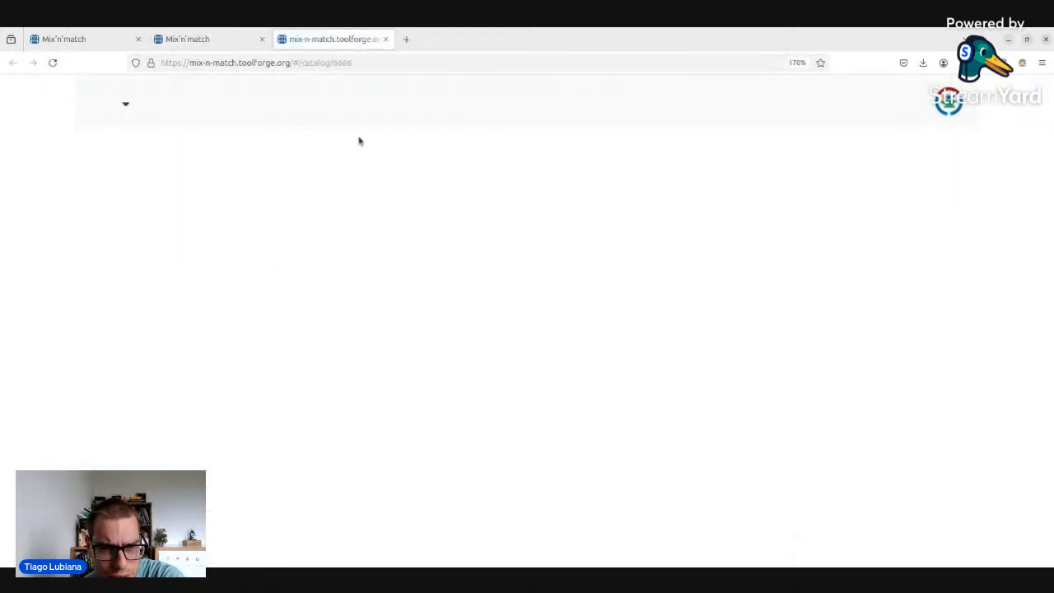
left_click(218, 40)
- Open mobile matching for the catalog in a new tab, place it beside the "Department" search tab, and switch to it
left_click(947, 170)
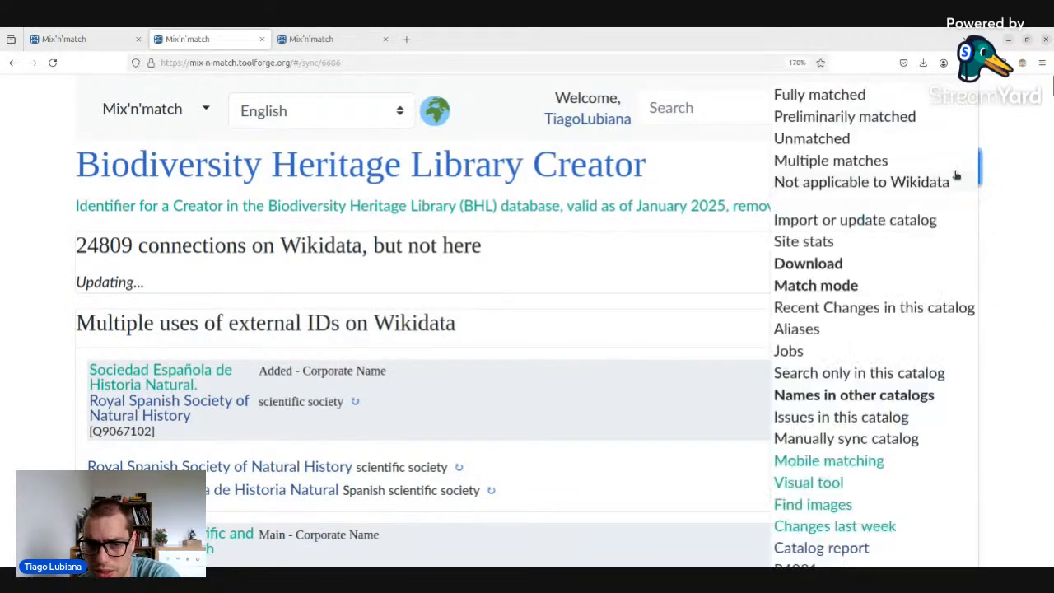
scroll(856, 329, "down", 3)
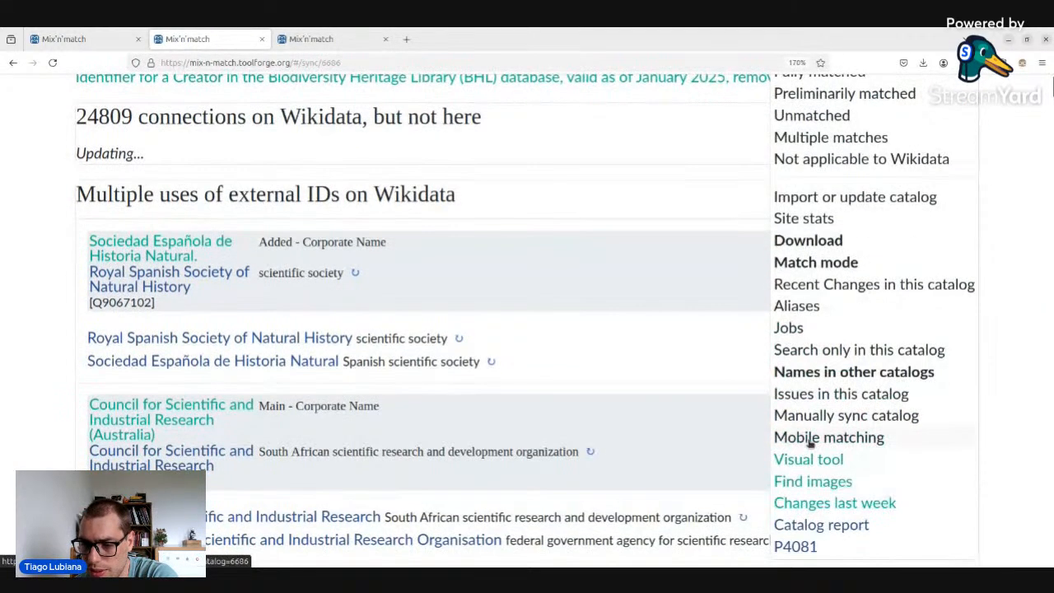
middle_click(809, 438)
left_click_drag(305, 39, 265, 55)
left_click(69, 41)
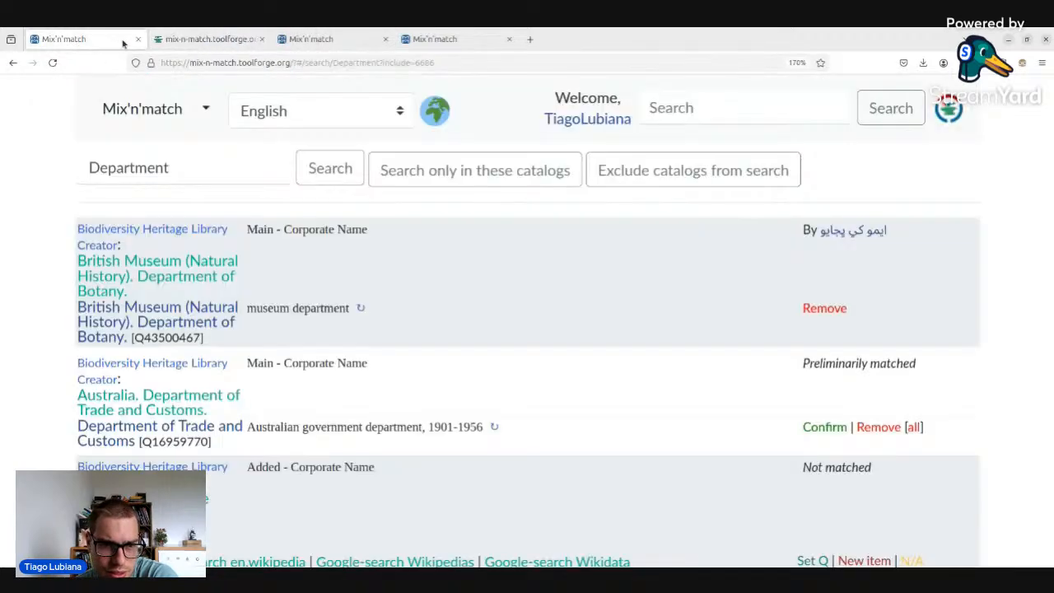
left_click(185, 37)
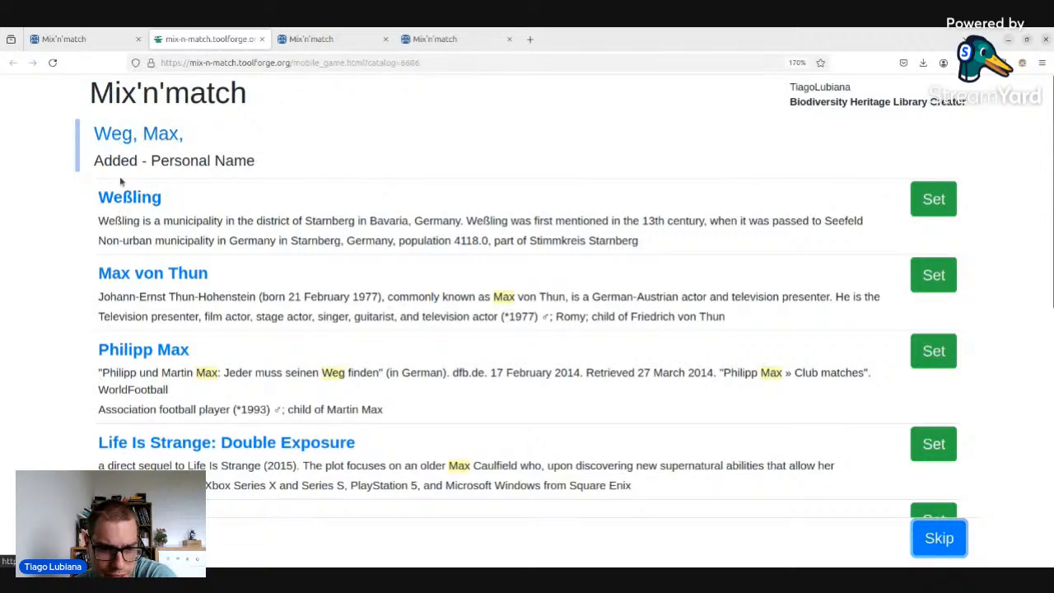
- Review the candidate matches for five catalog entries in mobile matching and skip each entry
scroll(912, 486, "down", 5)
scroll(912, 487, "up", 5)
left_click(938, 537)
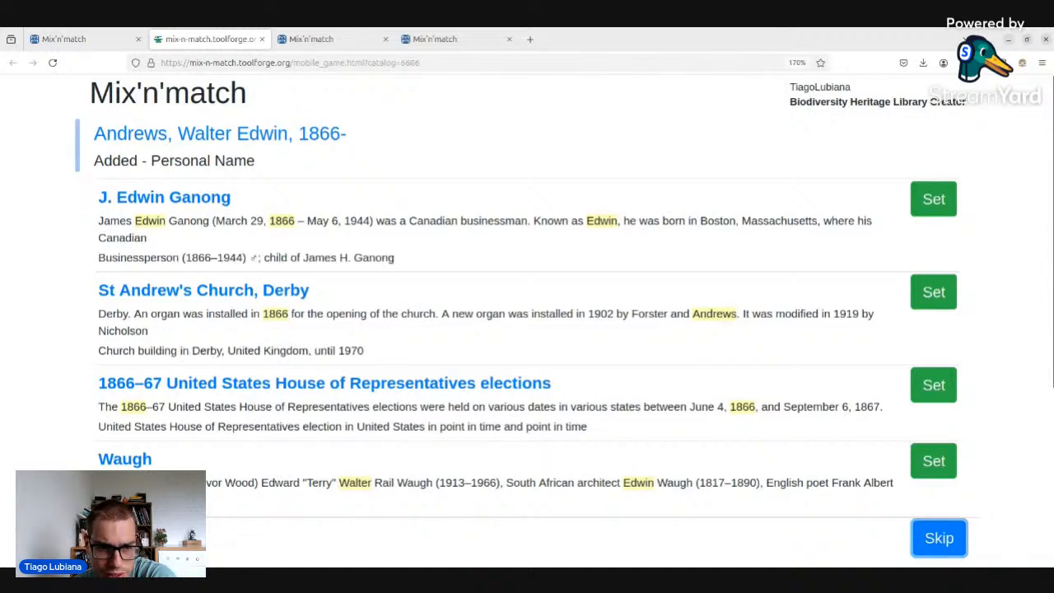
left_click(965, 536)
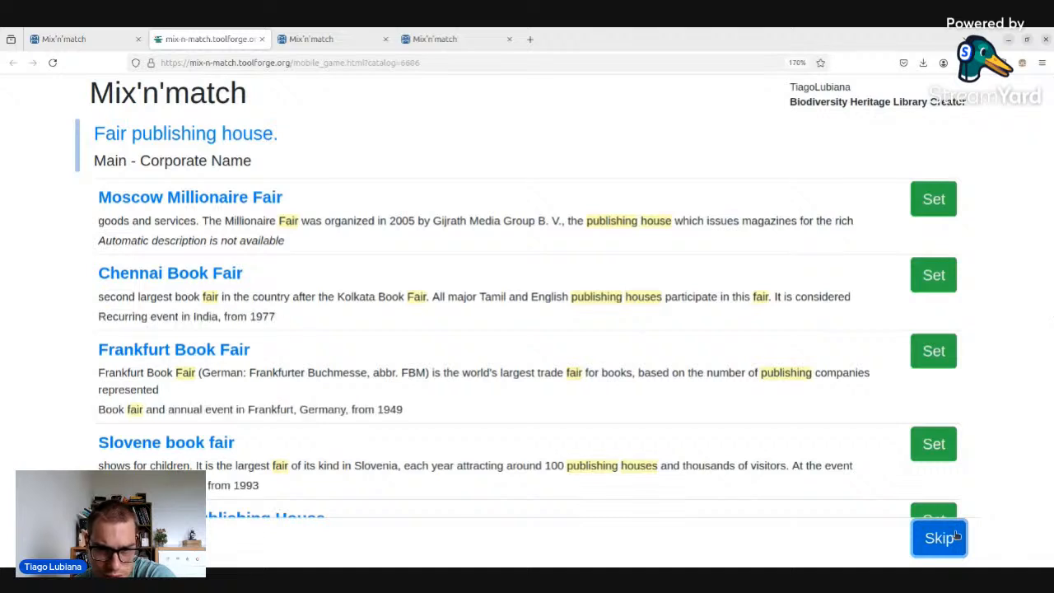
left_click(943, 535)
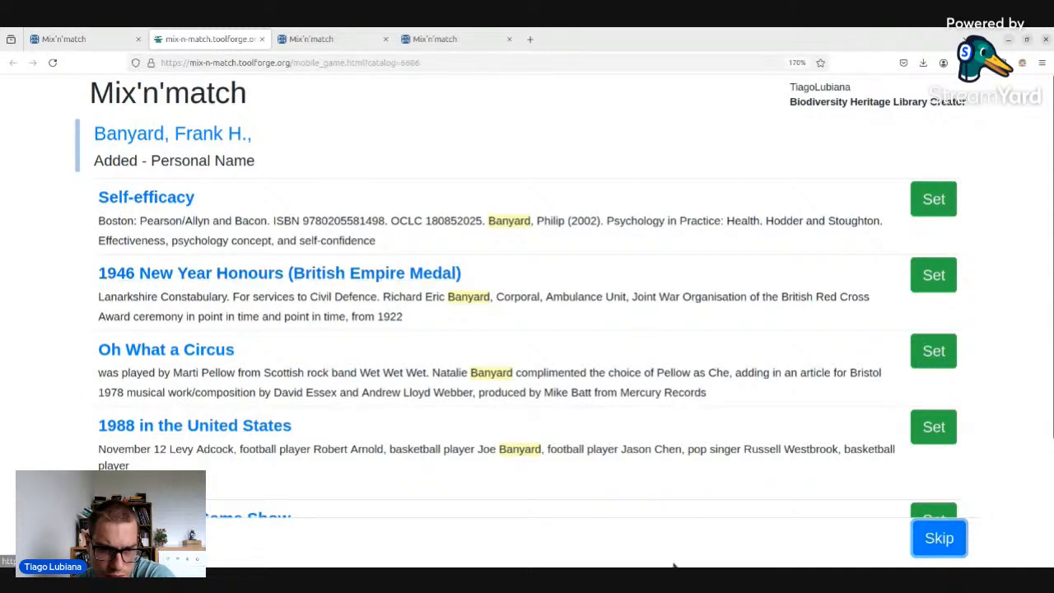
left_click(939, 537)
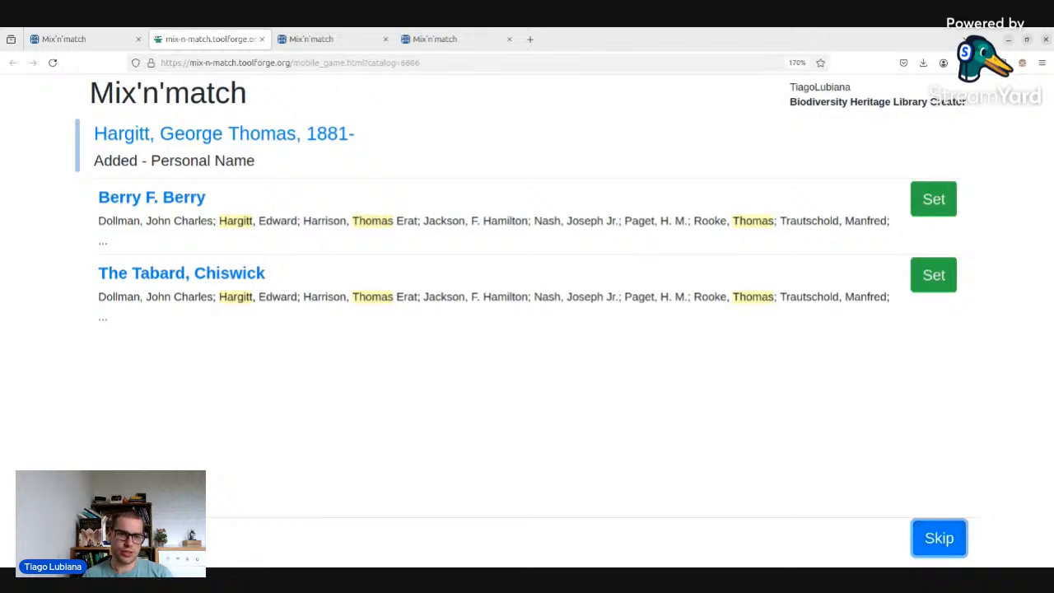
left_click(941, 539)
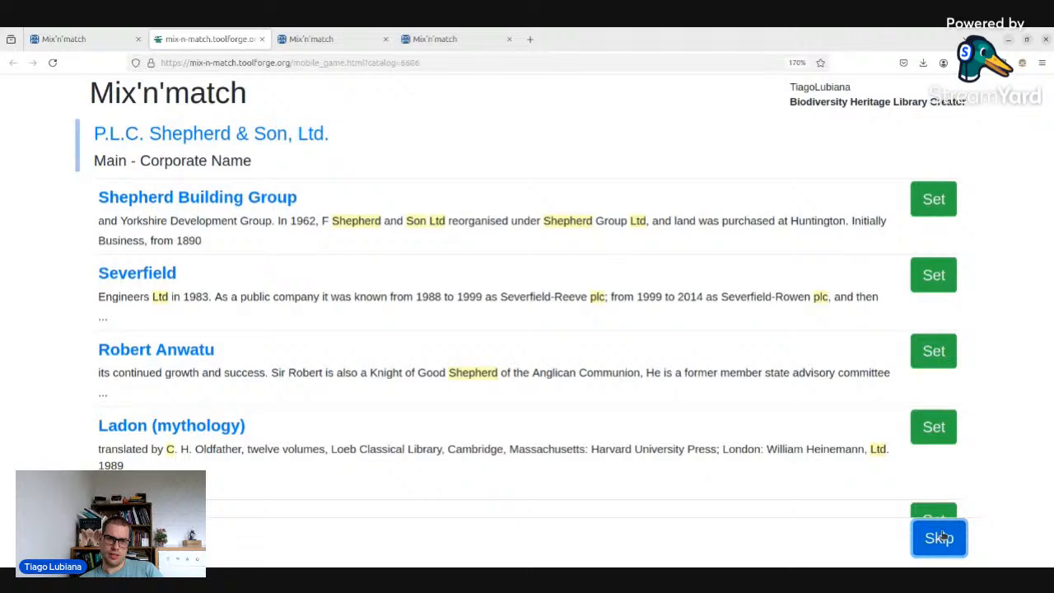
- Review and skip six entries, from P.L.C. Shepherd & Son, Ltd. through the Vernay-Cutting Burma Expedition of the American Museum of Natural History
left_click(941, 537)
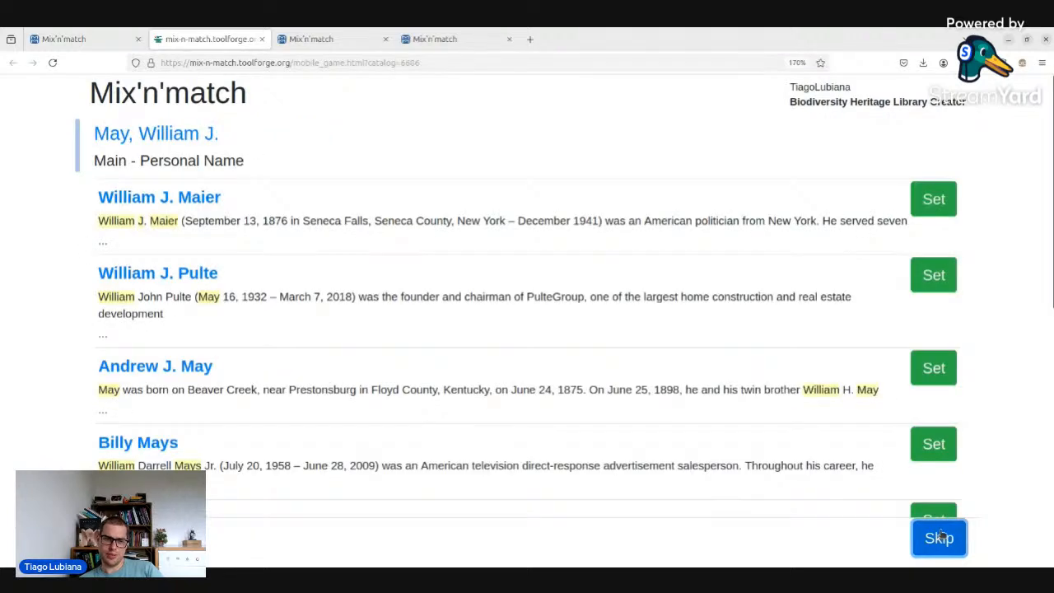
left_click(941, 537)
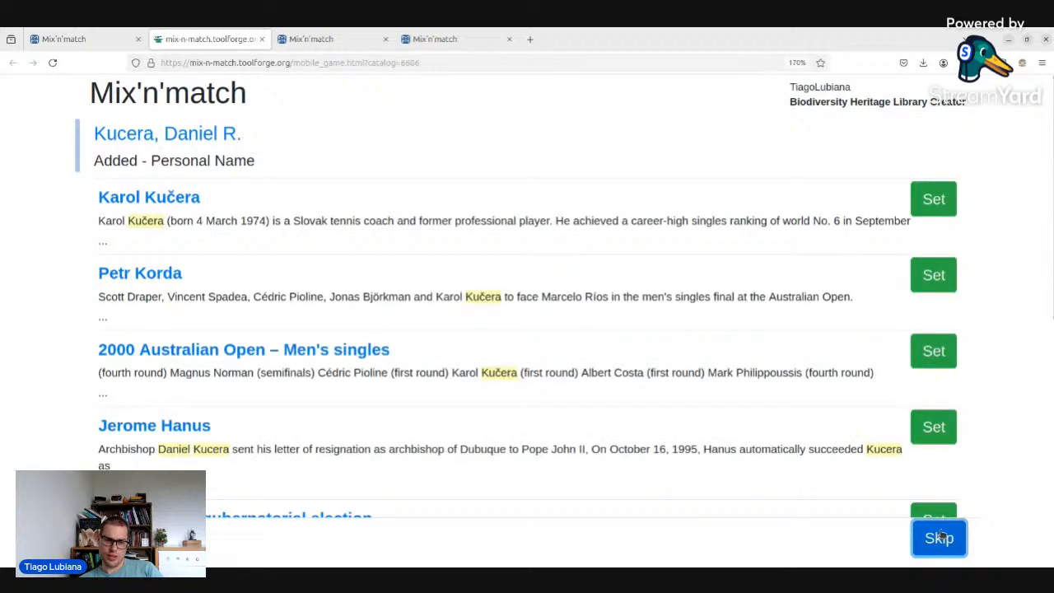
left_click(939, 536)
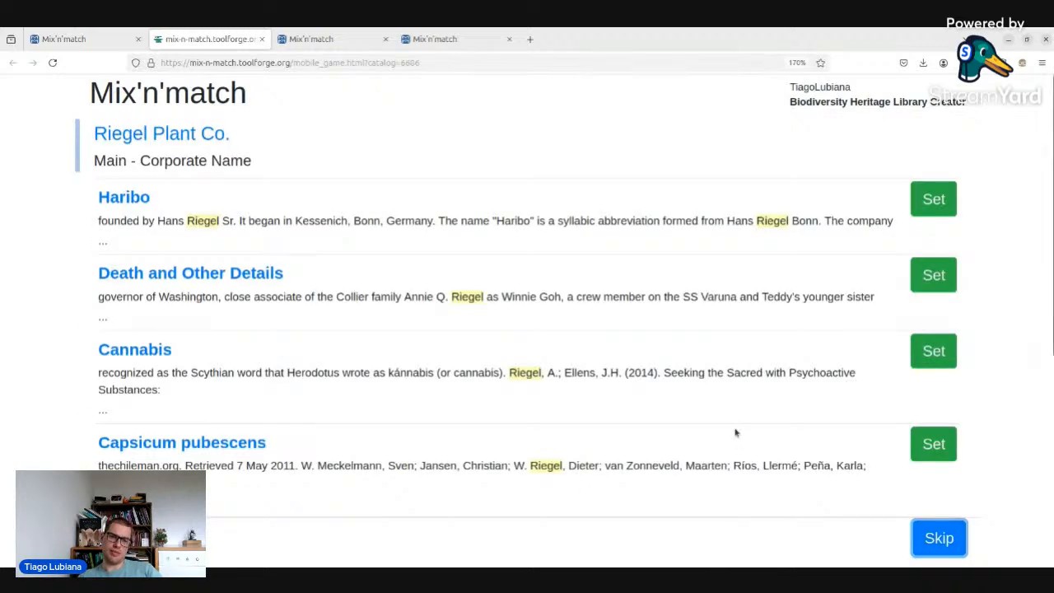
left_click(949, 527)
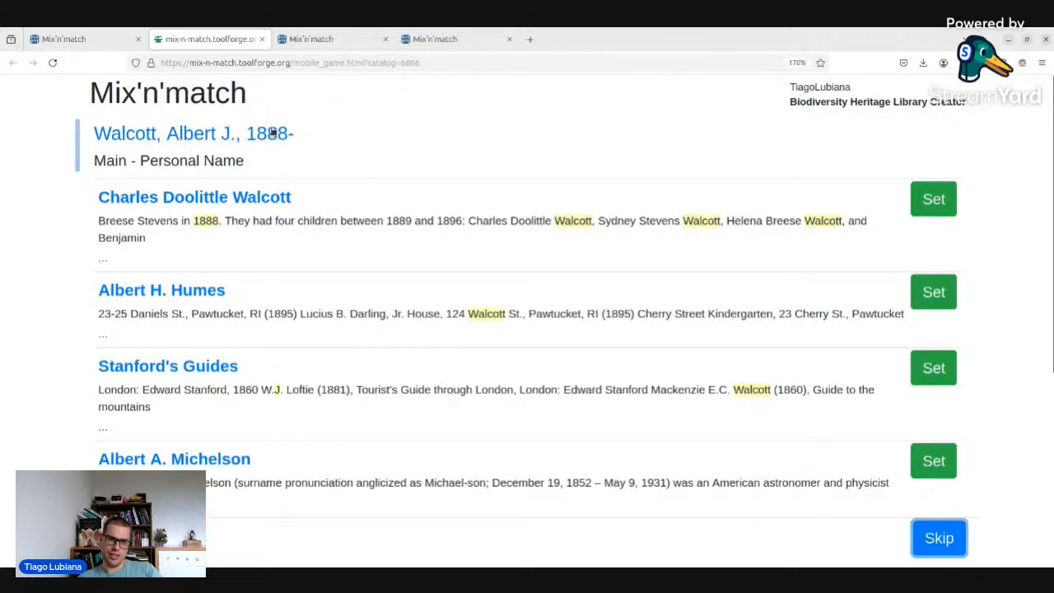
left_click(947, 539)
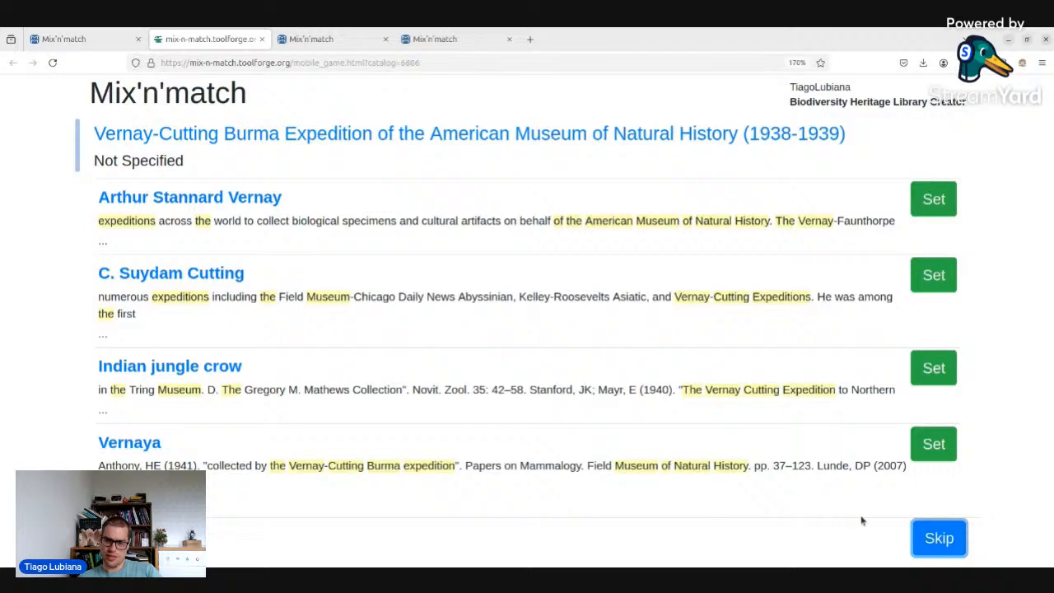
left_click(918, 529)
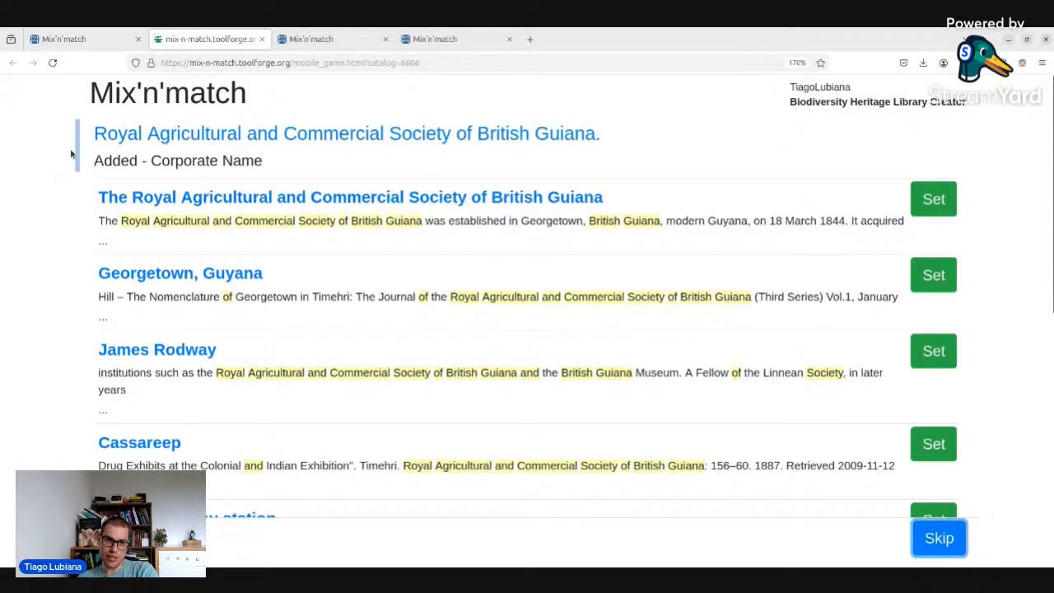
- Match the Royal Agricultural and Commercial Society of British Guiana entry to the candidate of the same name
left_click_drag(98, 196, 606, 198)
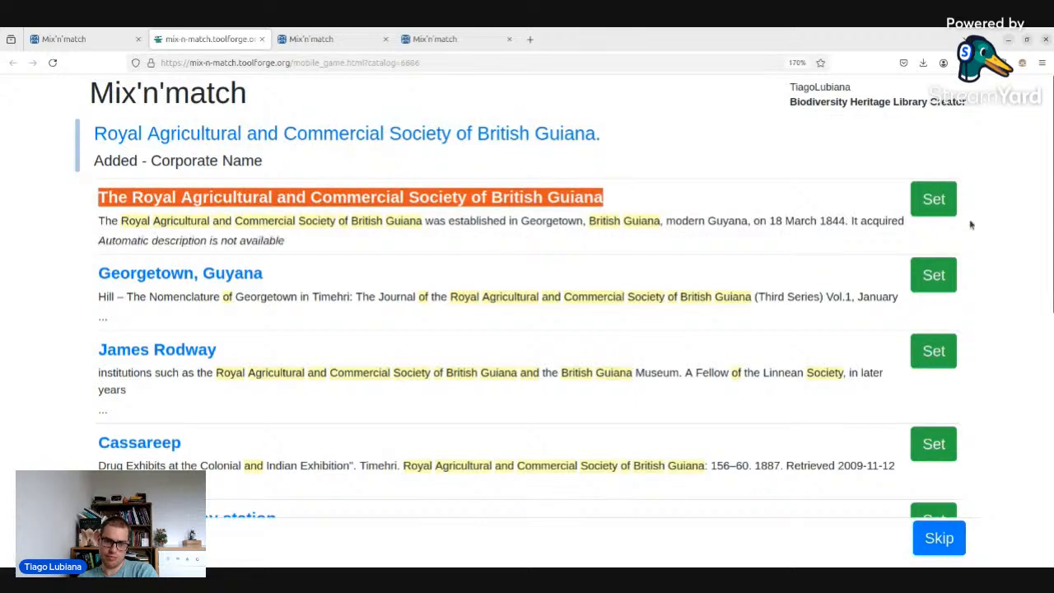
left_click(930, 204)
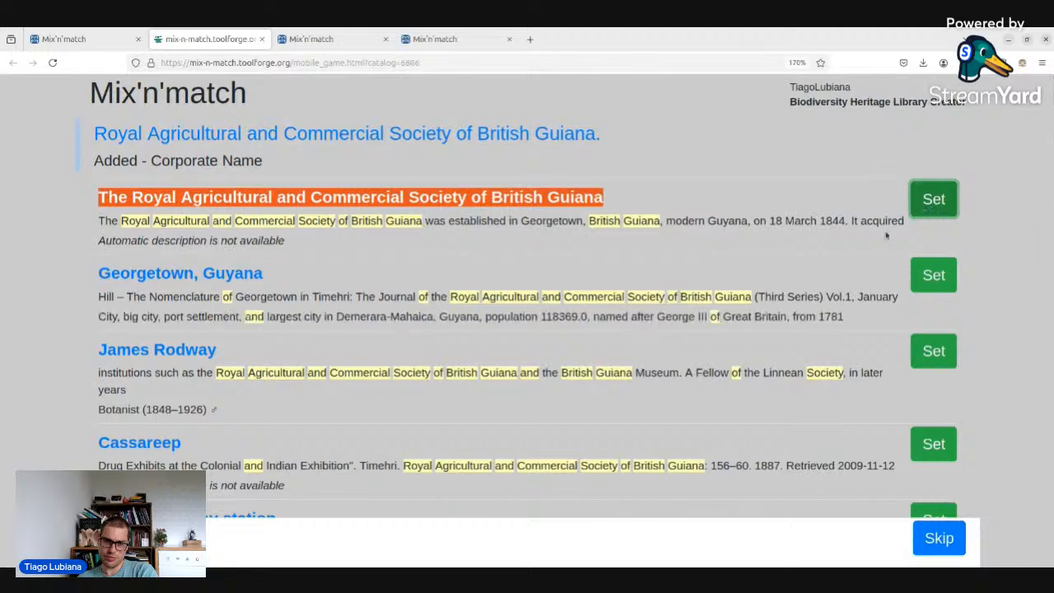
scroll(793, 256, "down", 5)
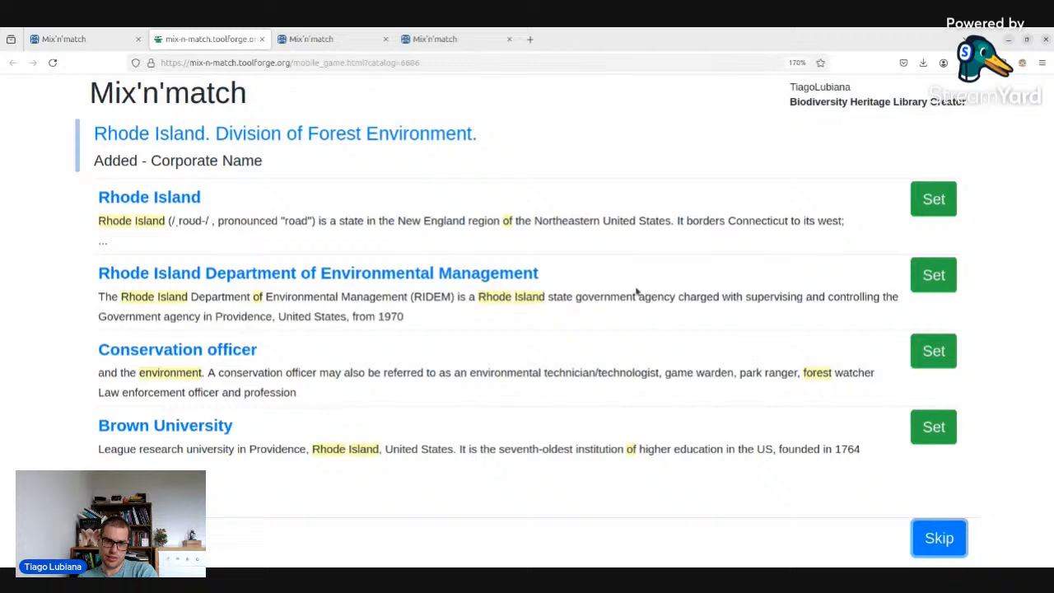
- Review and skip five entries, from Rhode Island. Division of Forest Environment through Endicott & Co. (New York, N.Y.)
left_click(931, 531)
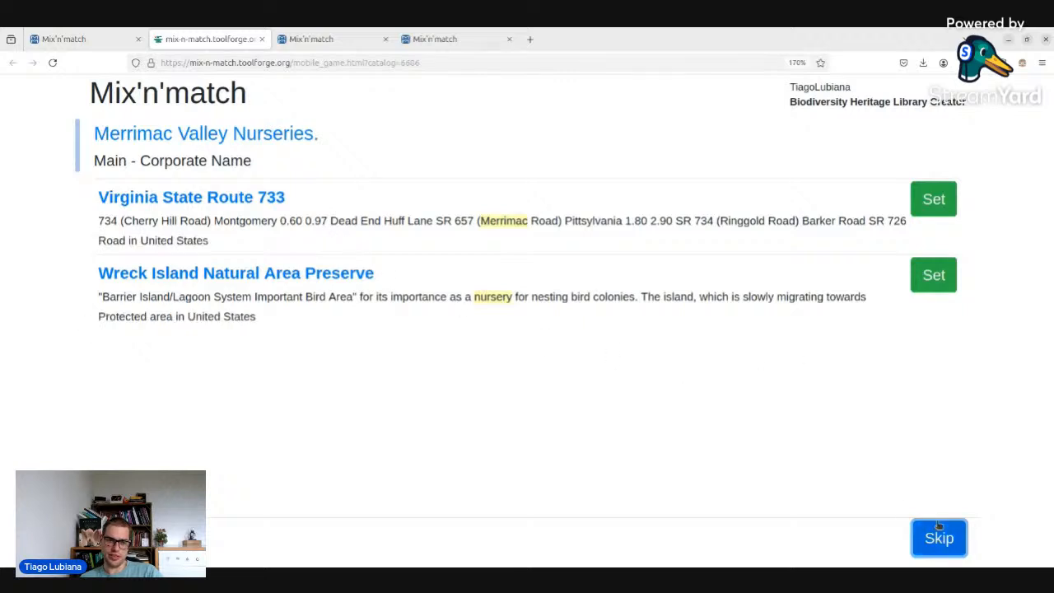
left_click(947, 544)
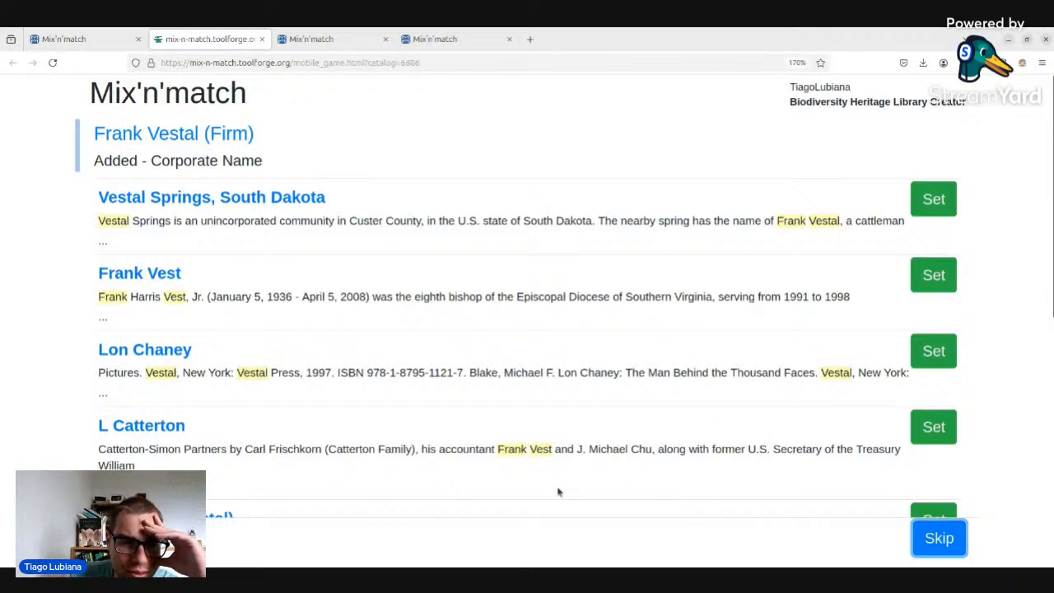
left_click(922, 532)
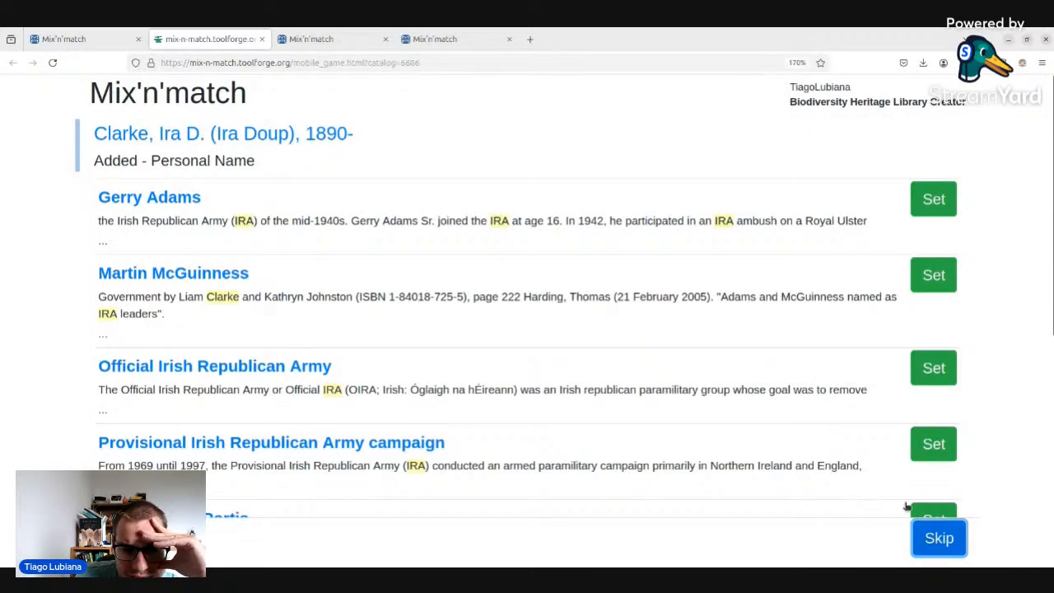
left_click(941, 533)
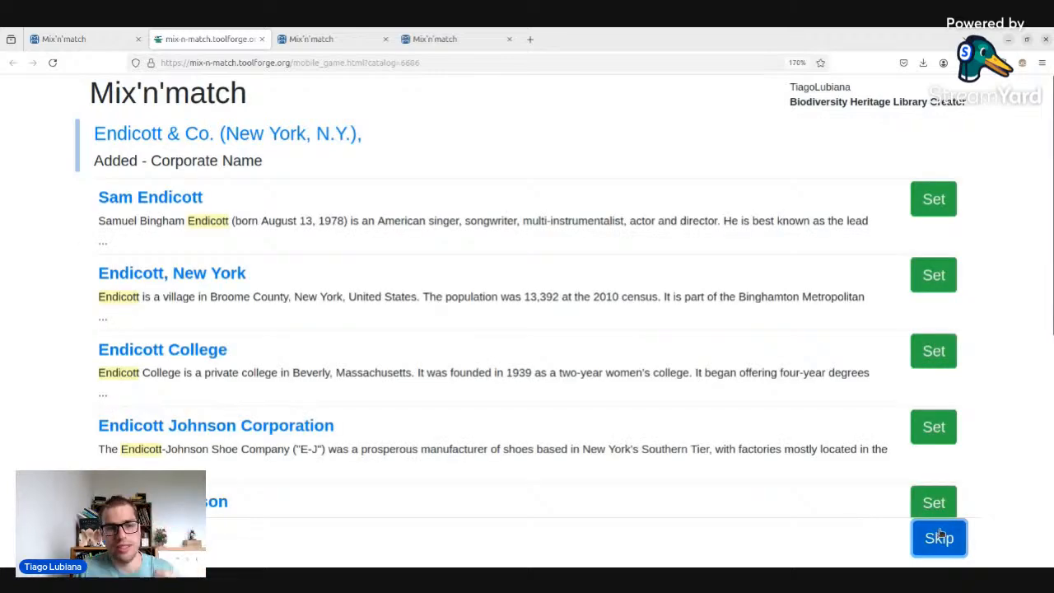
left_click(940, 535)
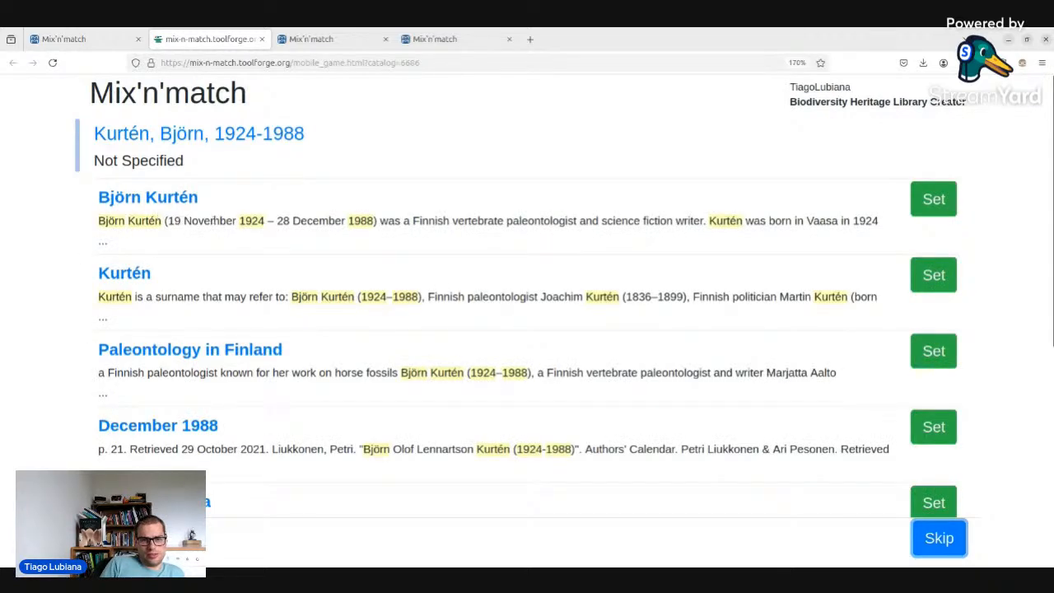
- Compare the life dates in the Björn Kurtén candidate's description with the catalog entry and set that candidate as the match
triple_click(234, 218)
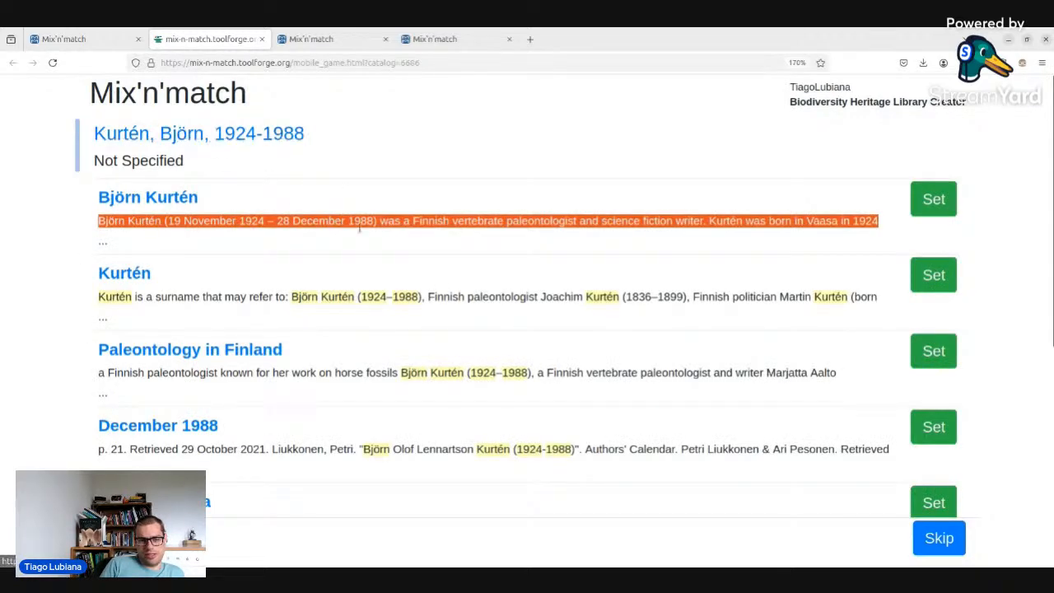
left_click(793, 209)
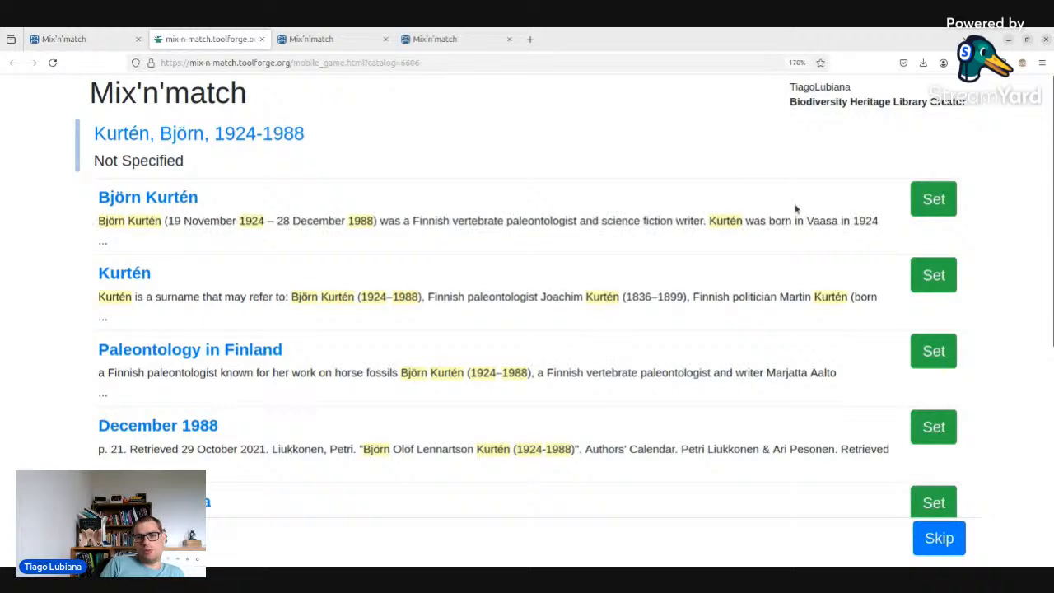
left_click_drag(877, 220, 300, 218)
left_click(300, 216)
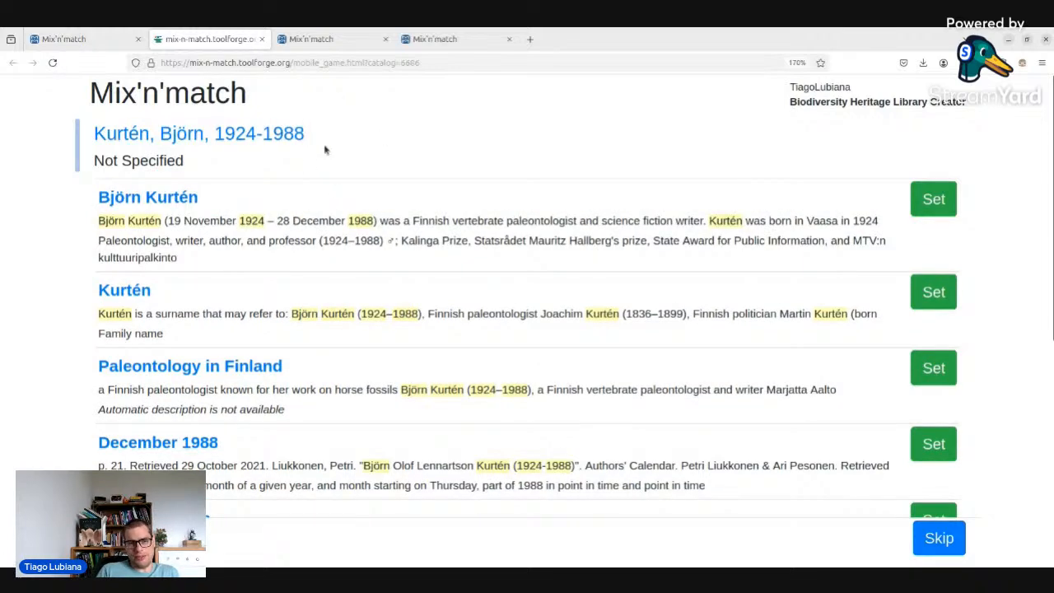
left_click(949, 202)
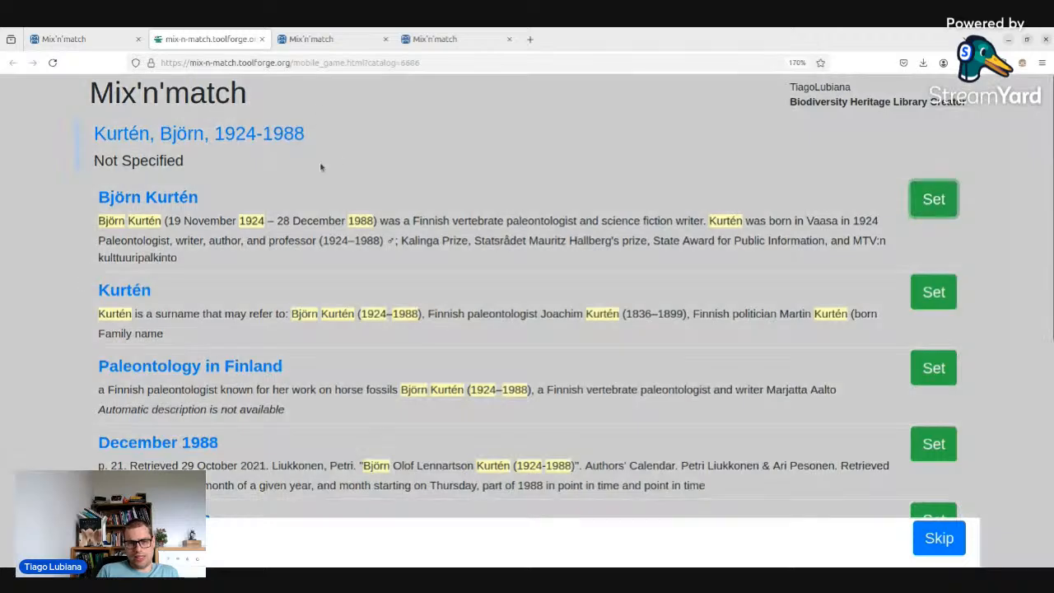
scroll(376, 241, "down", 5)
scroll(520, 324, "up", 5)
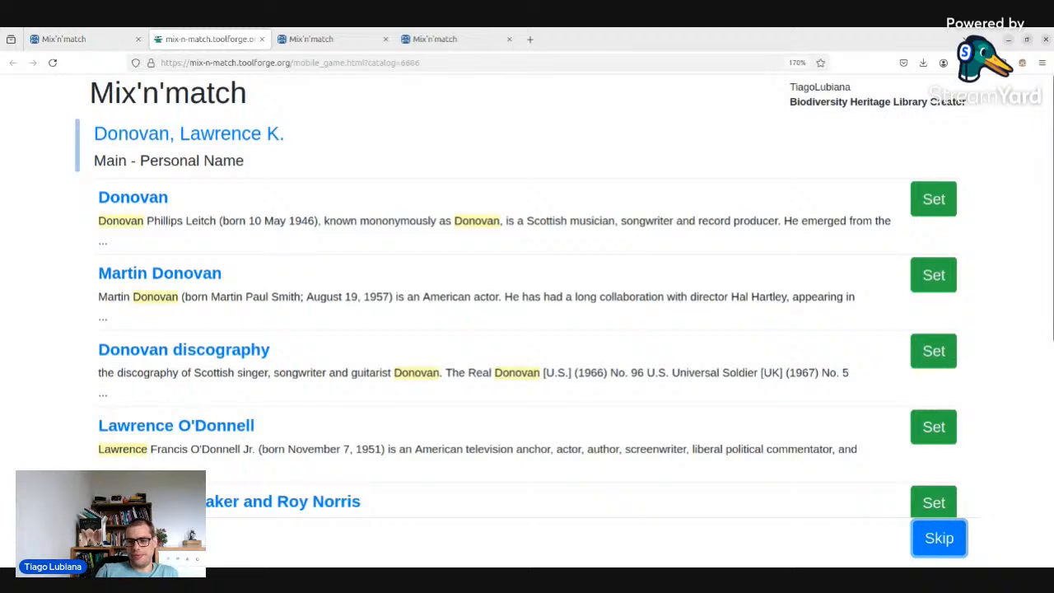
- Review and skip the Carpathian Nursery entry and the personal-name entries directly before and after it
left_click(963, 539)
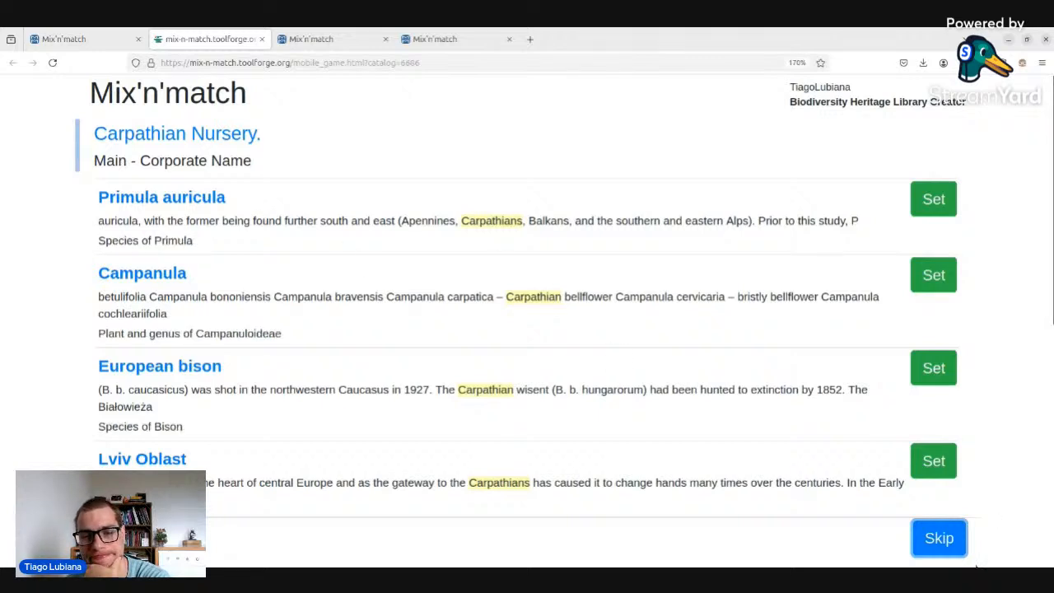
left_click(961, 556)
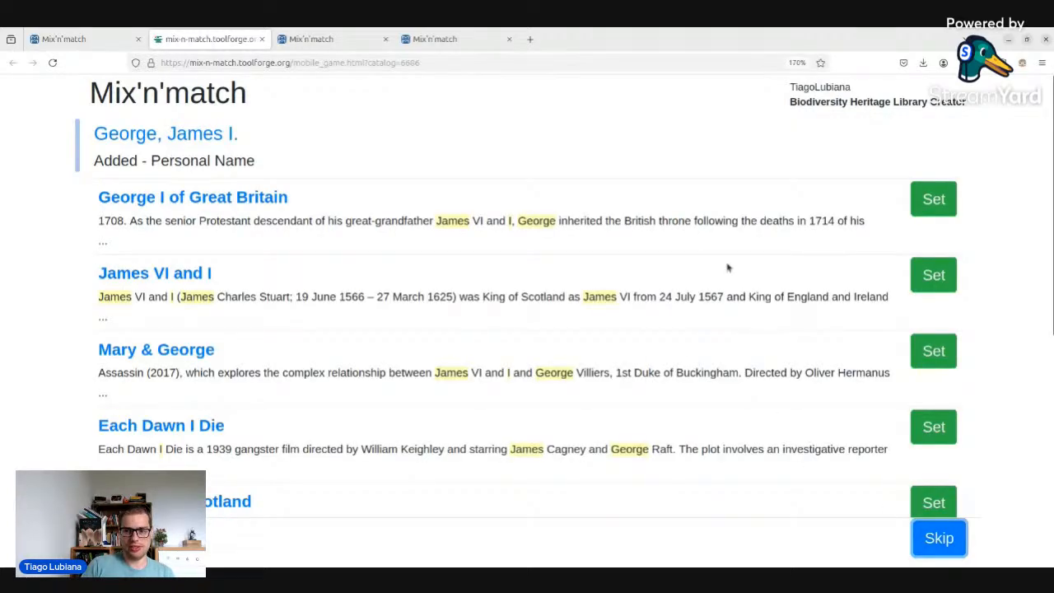
scroll(727, 267, "down", 5)
scroll(568, 329, "up", 5)
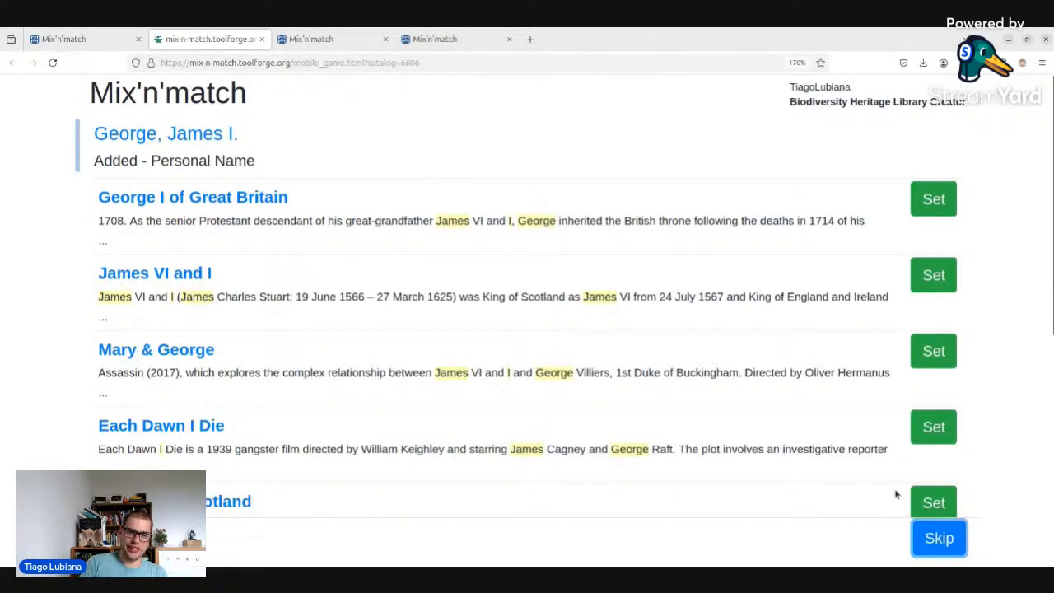
left_click(920, 538)
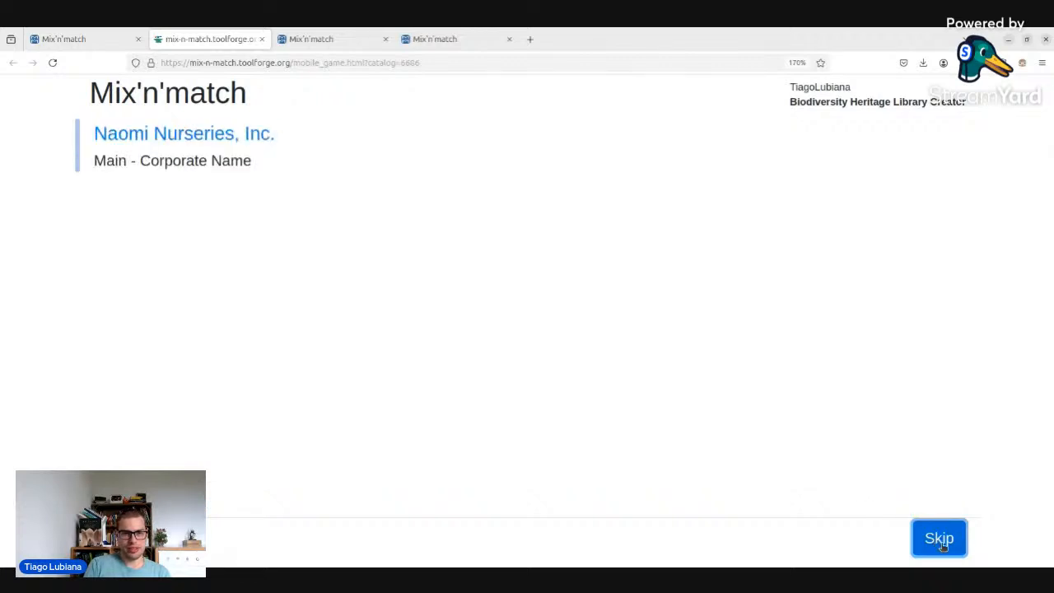
- Skip six more entries, starting with Naomi Nurseries, Inc. and Suzuki & Iida (Firm), until the International Association of Tropical Agriculture entry is reached
left_click(943, 545)
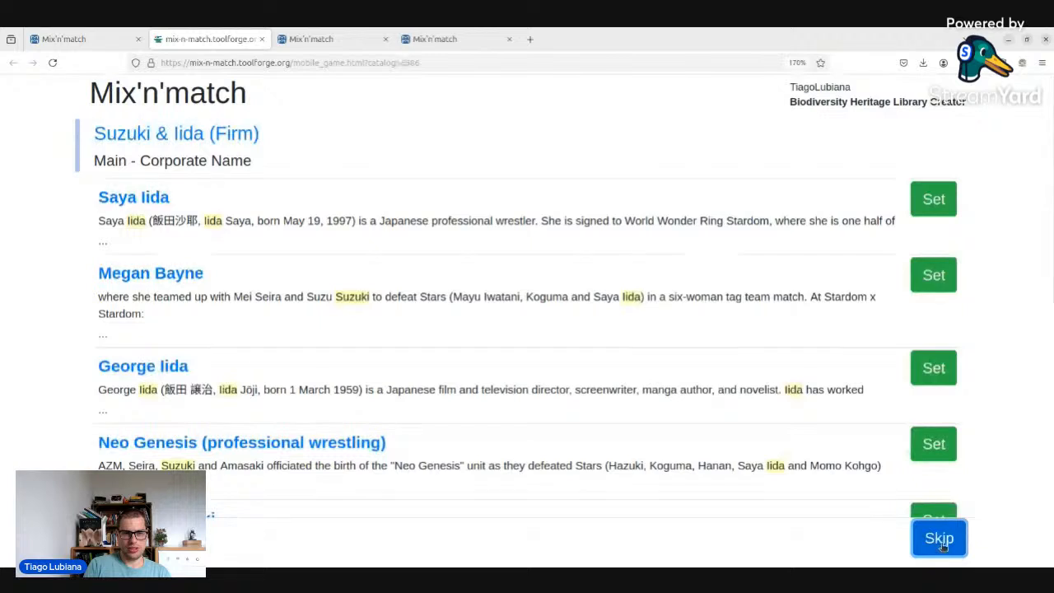
left_click(942, 546)
left_click(940, 547)
left_click(939, 546)
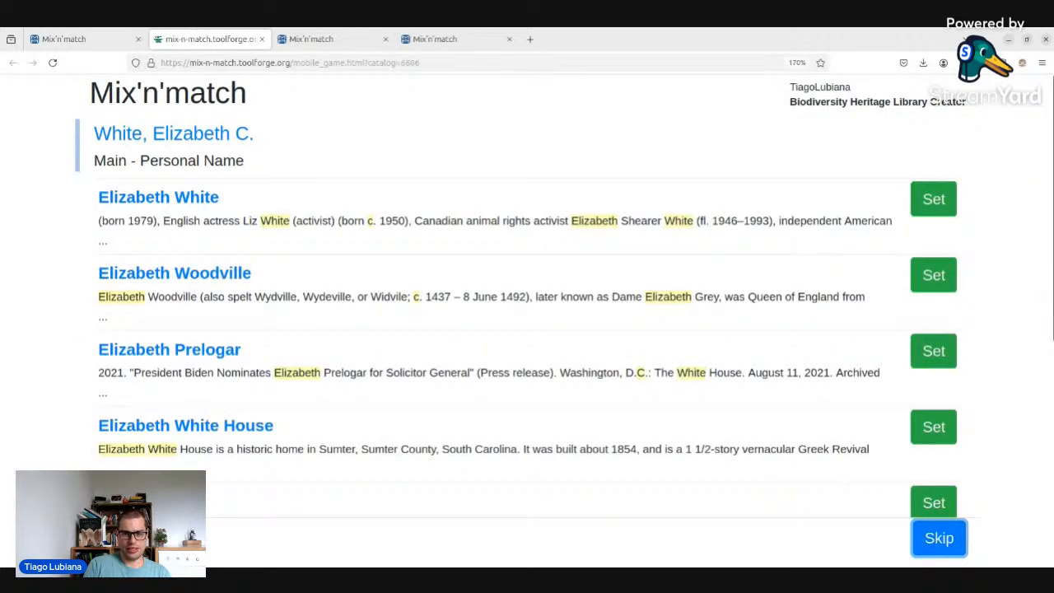
left_click(924, 535)
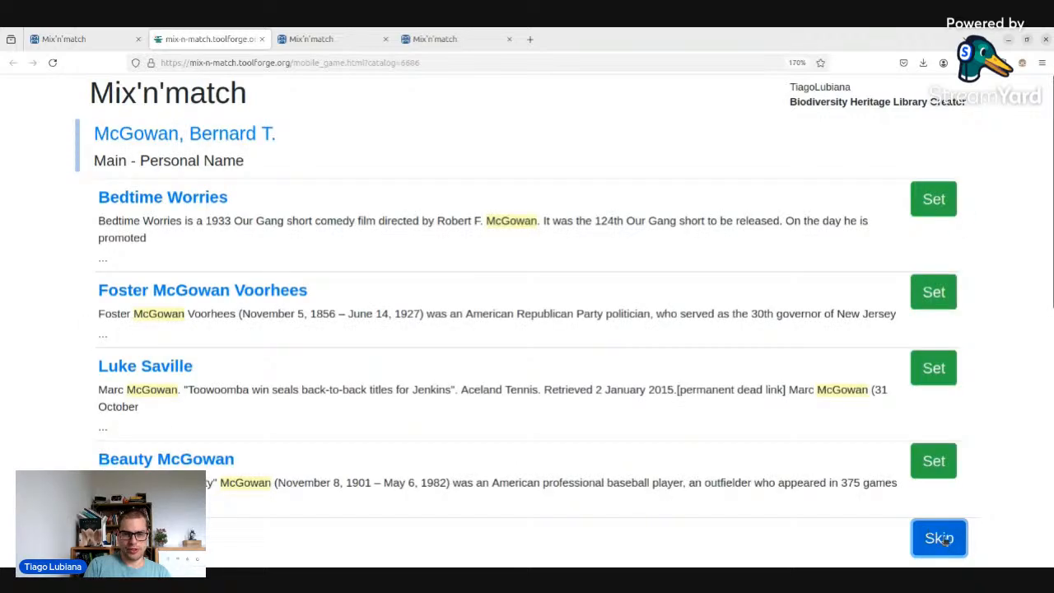
left_click(945, 539)
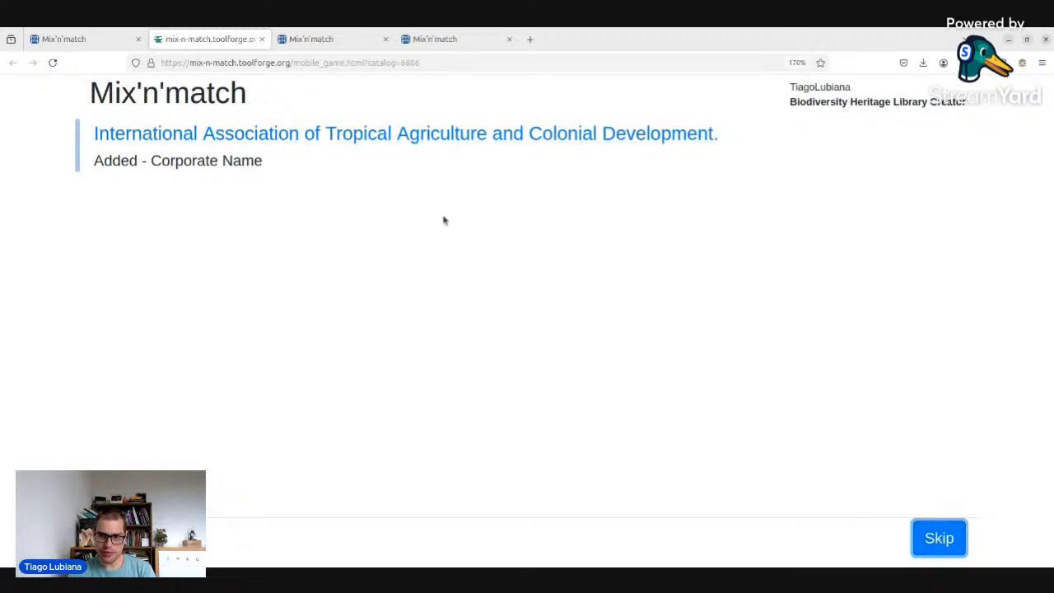
- Open the tropical agriculture association's BHL creator page in a new tab, skip its entry, then examine its listed titles and close the page
middle_click(301, 143)
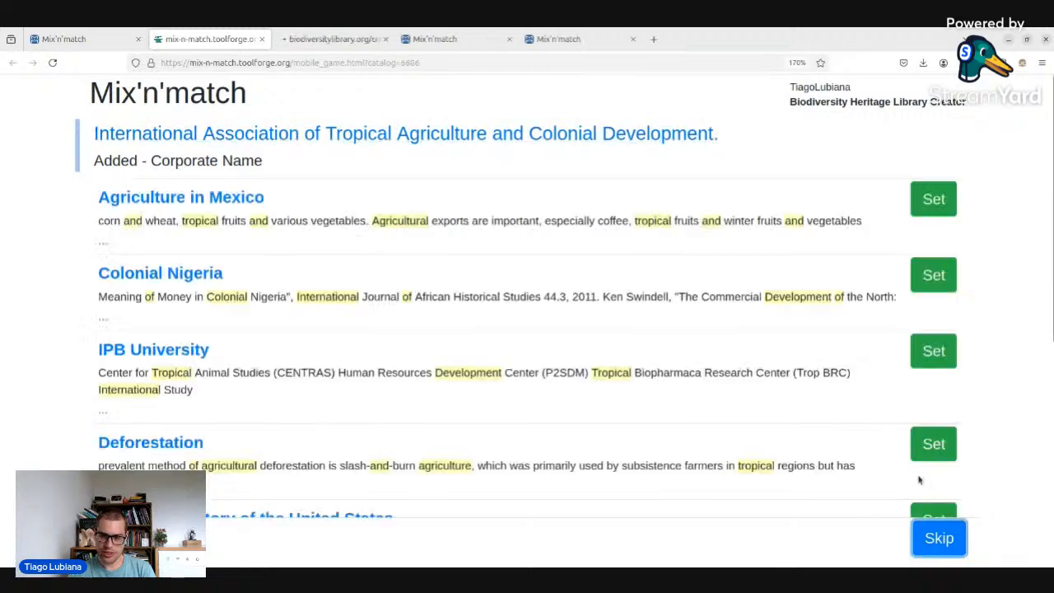
left_click(935, 540)
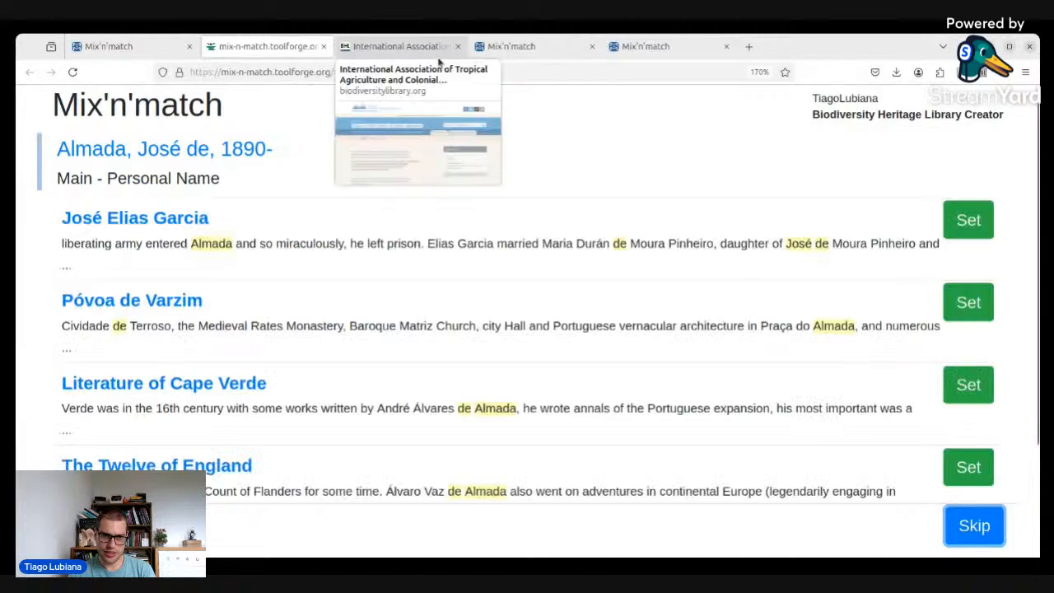
left_click(402, 47)
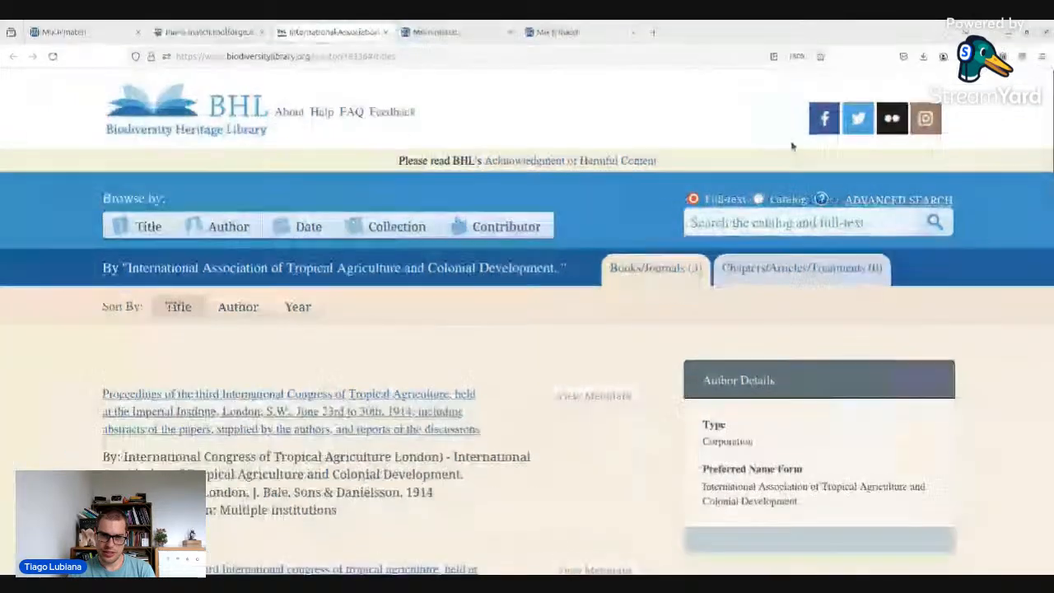
scroll(466, 324, "down", 8)
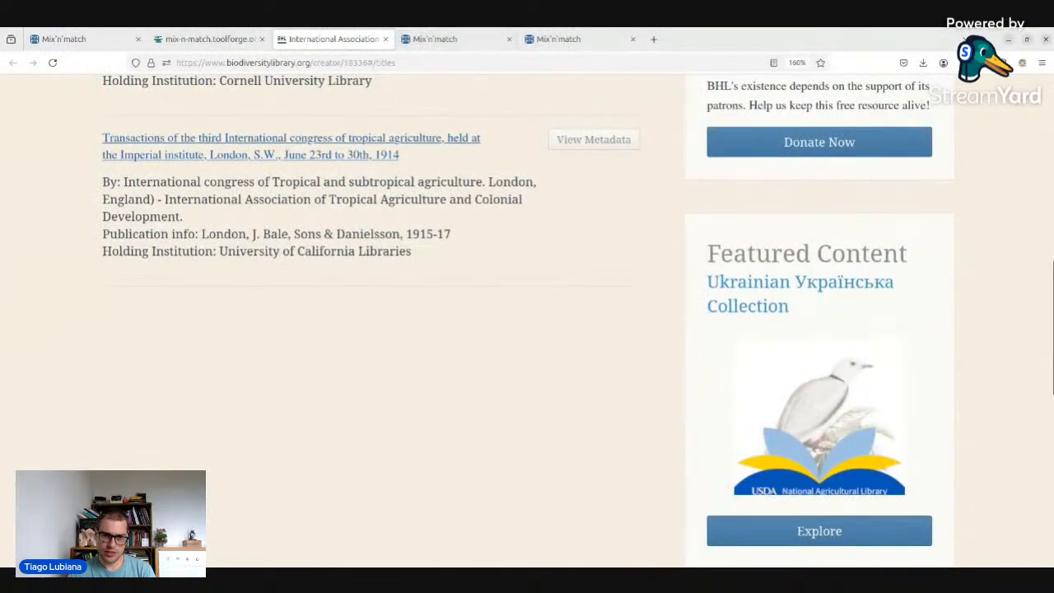
left_click(385, 39)
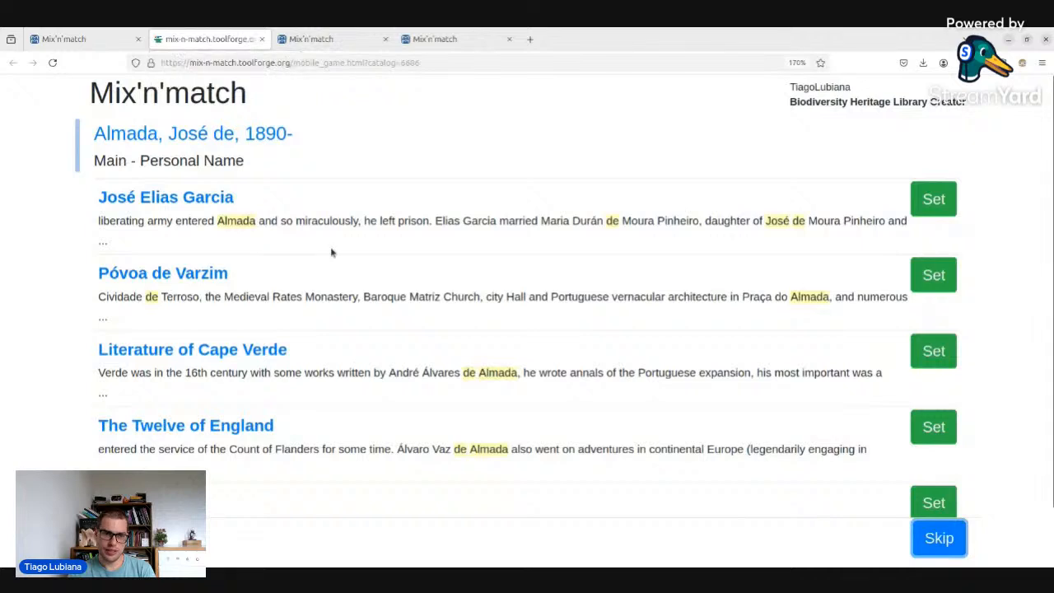
- Review and skip the two personal-name entries and the H.M. Thompson & Son. entry
left_click(942, 553)
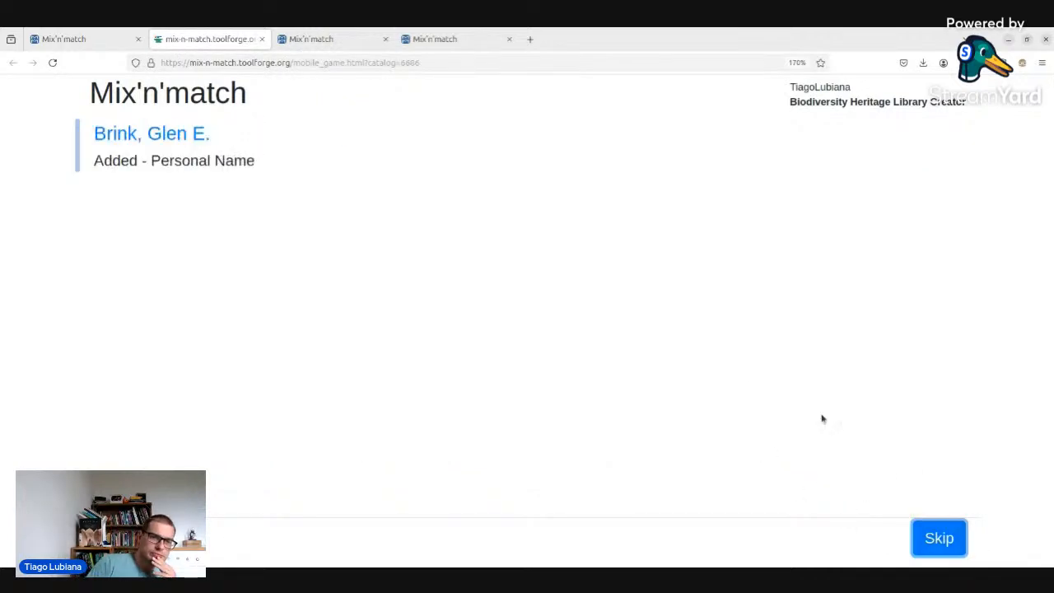
left_click(951, 539)
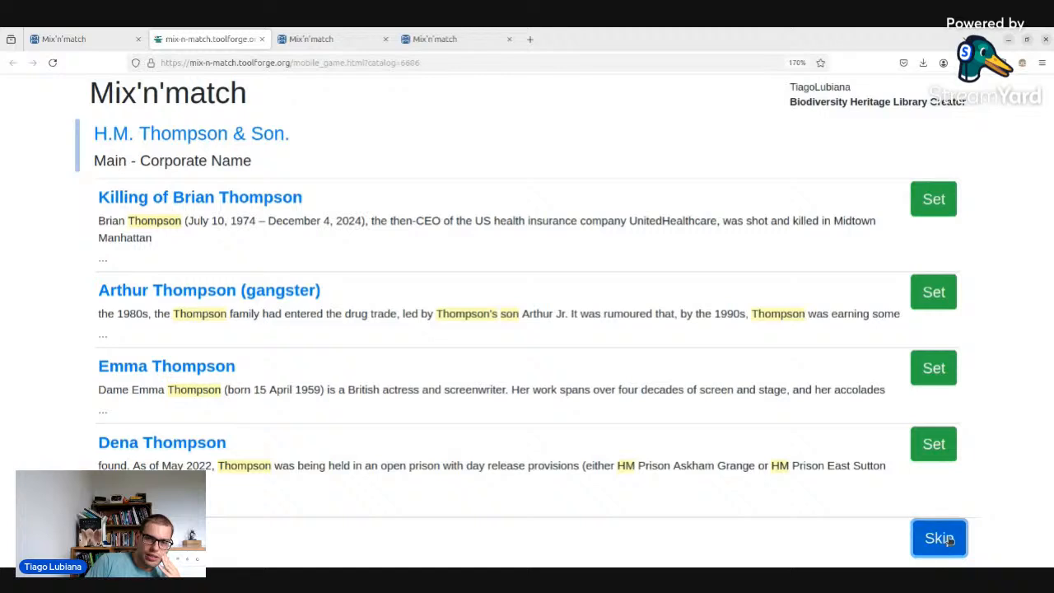
left_click(951, 539)
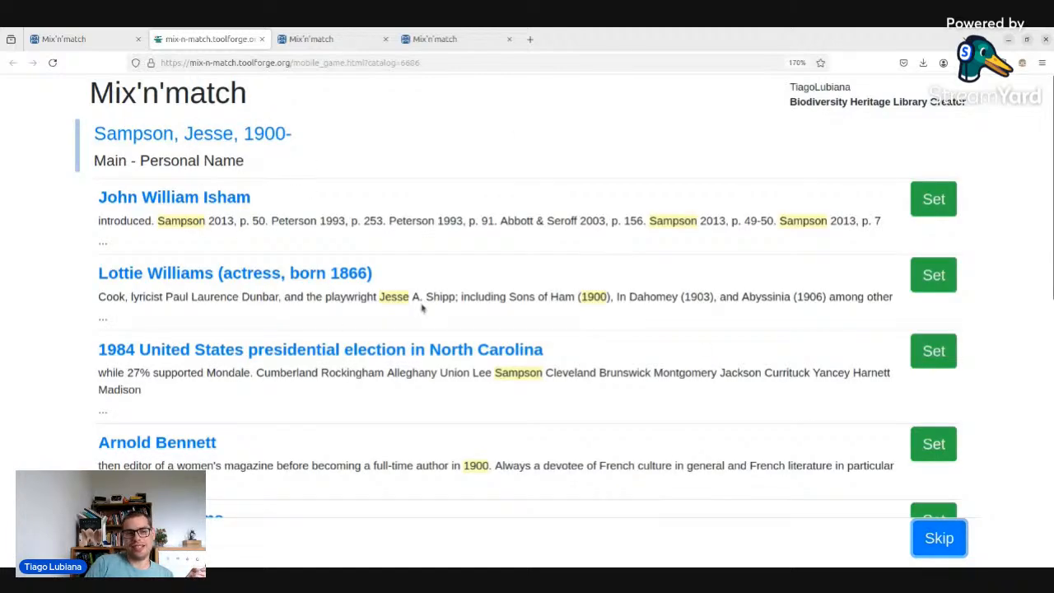
- Review and skip the Hayes Produce Co. and Uppsala universitet. Herbarium entries along with the personal-name entries directly before and after them
left_click(946, 535)
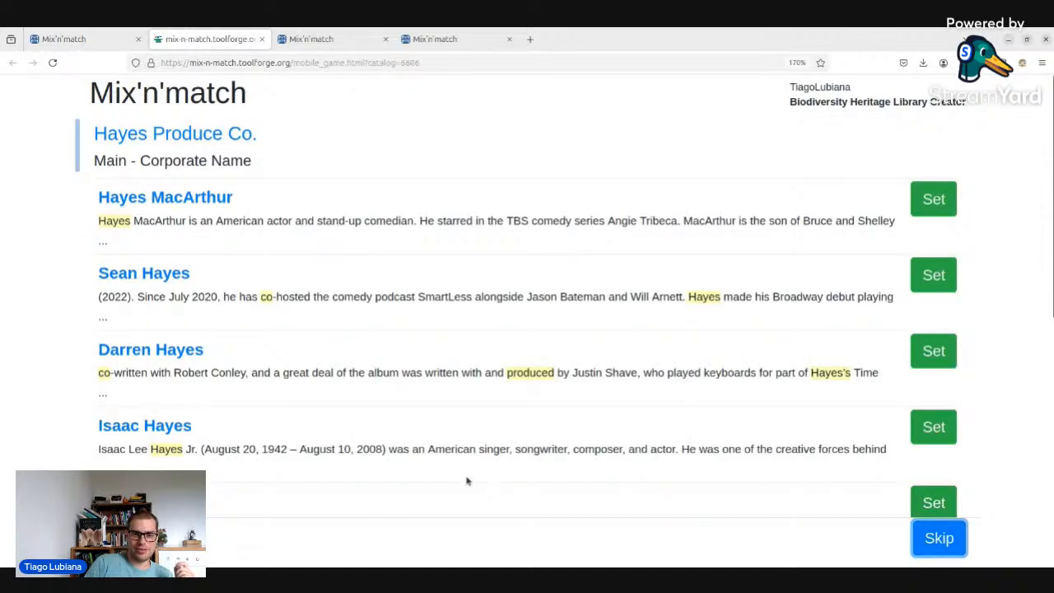
left_click(954, 554)
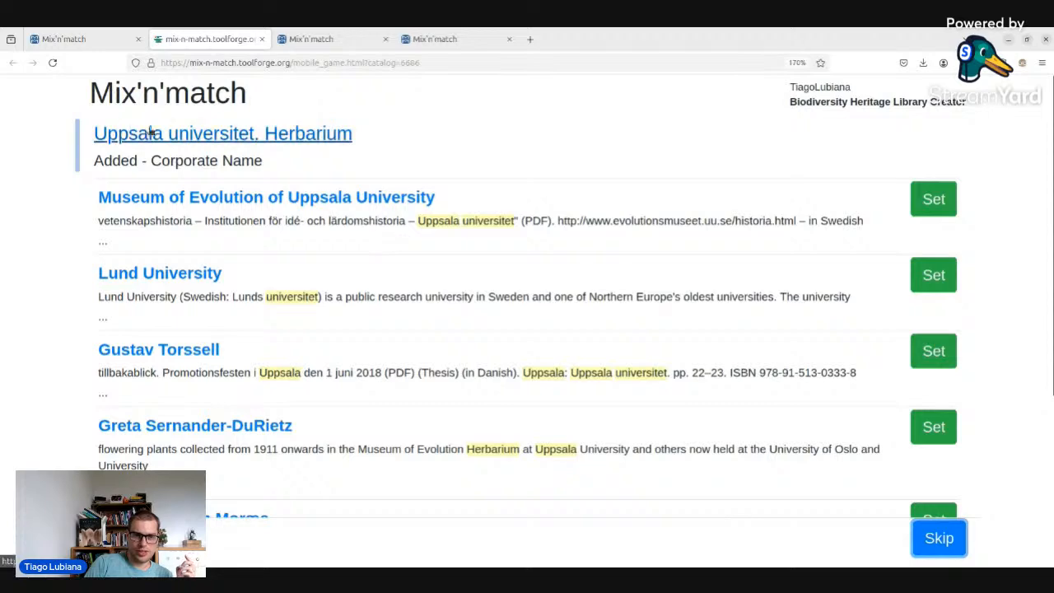
left_click_drag(354, 134, 90, 132)
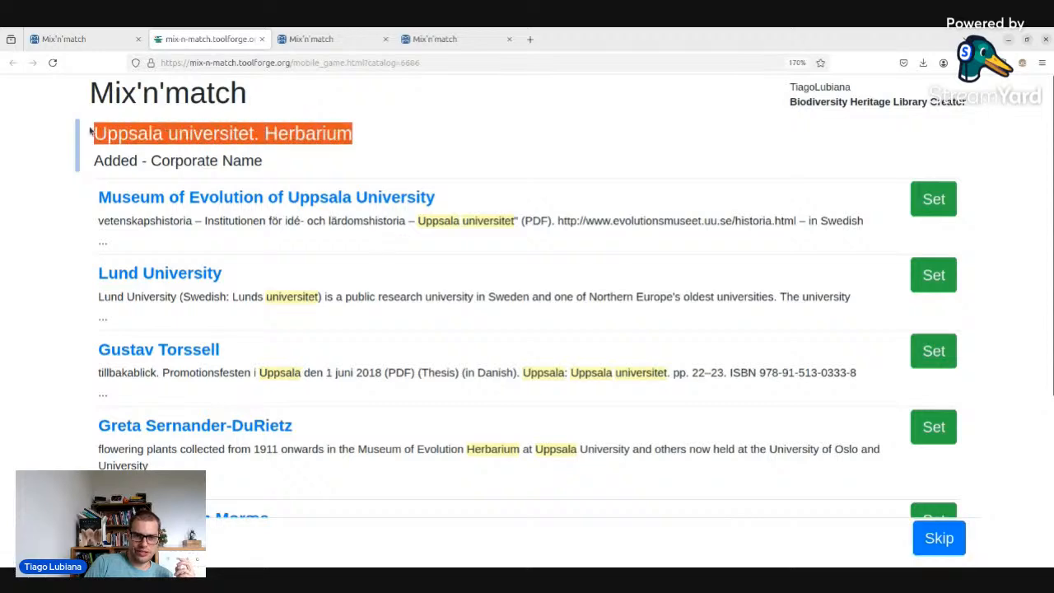
scroll(354, 363, "down", 3)
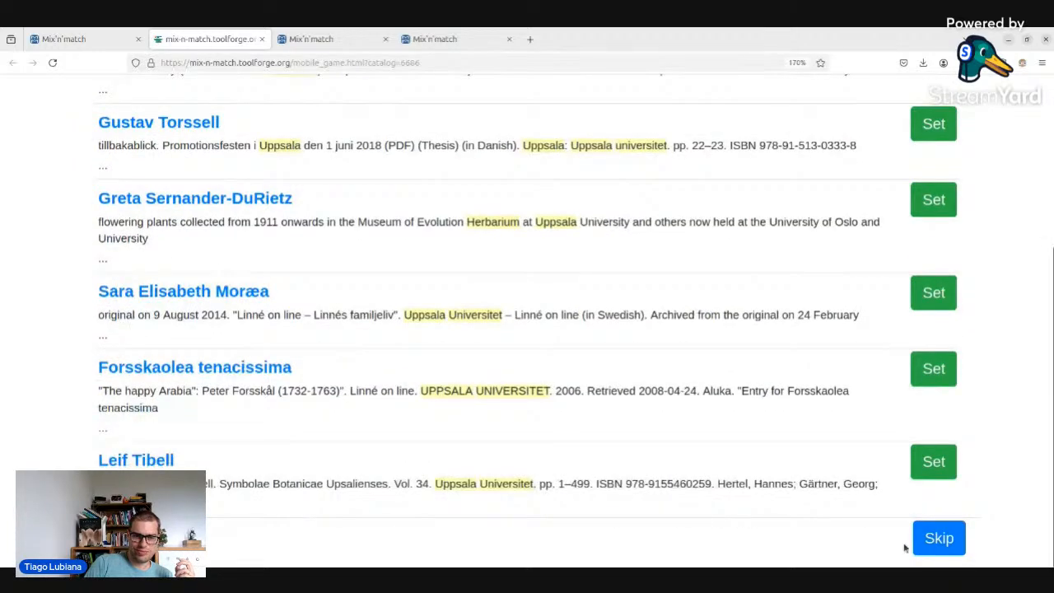
left_click(938, 539)
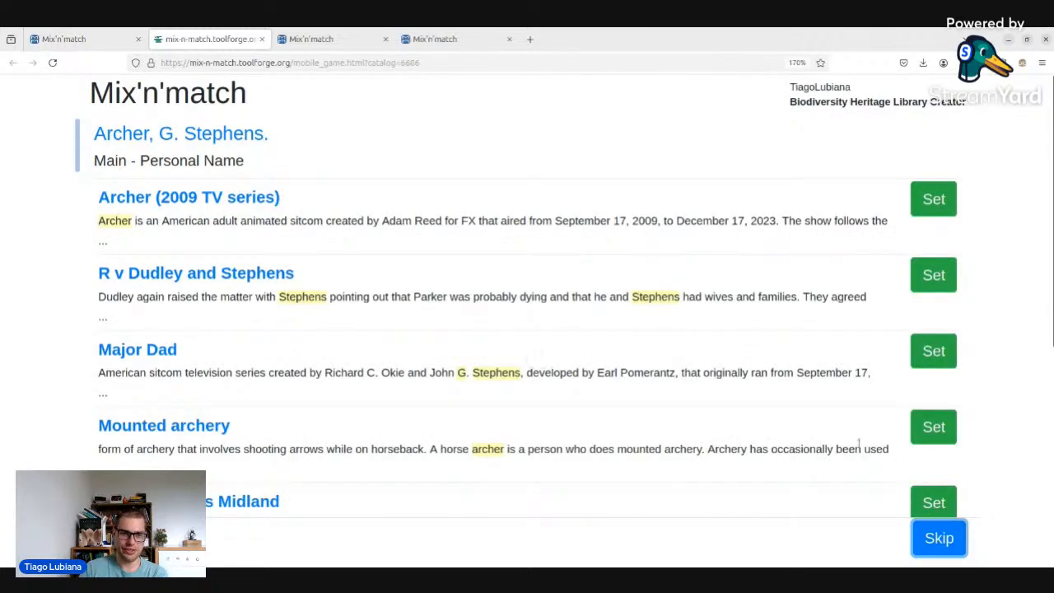
left_click(938, 537)
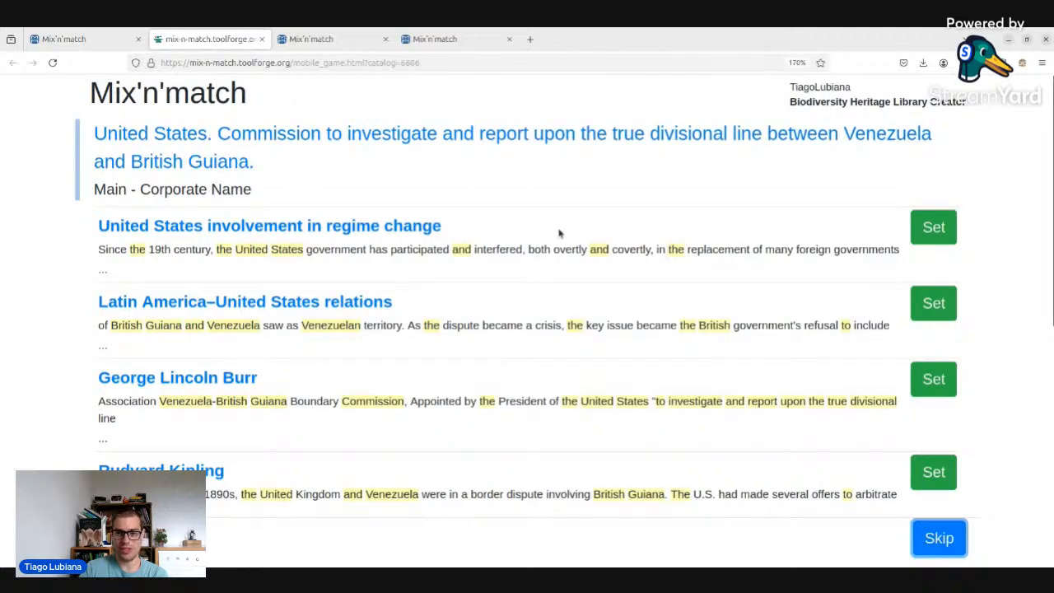
- Open the BHL creator page of the United States commission on the Venezuela and British Guiana boundary in a new tab and examine its listed title
middle_click(418, 140)
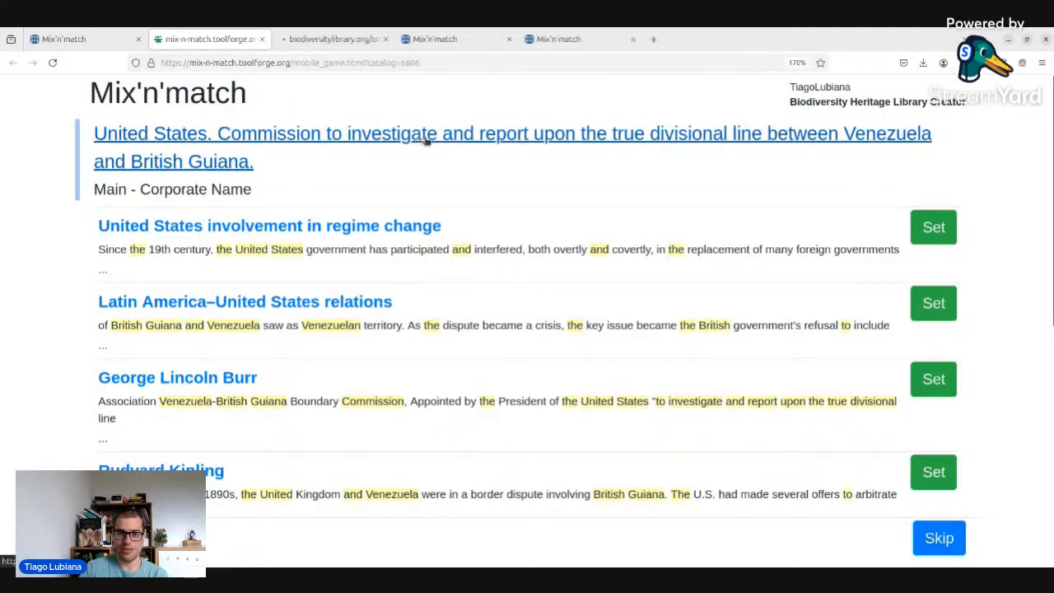
left_click_drag(861, 154, 841, 135)
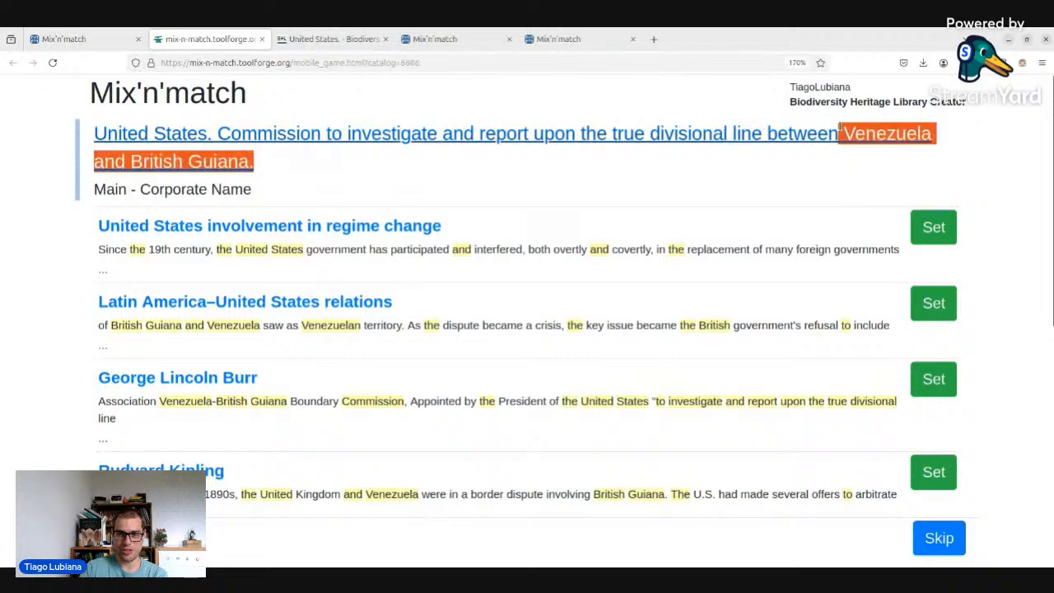
left_click(344, 36)
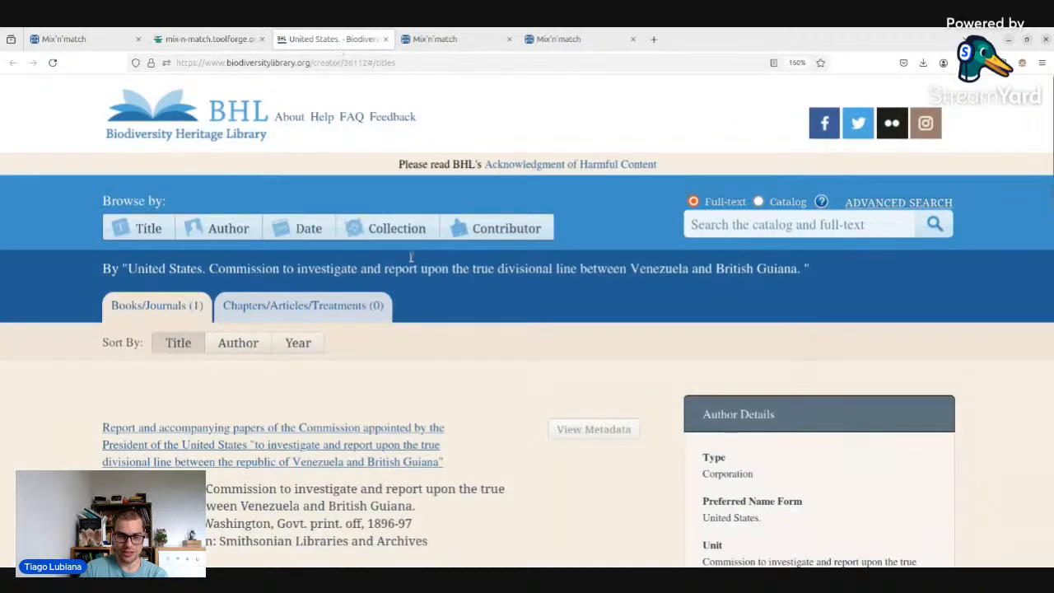
scroll(356, 214, "down", 3)
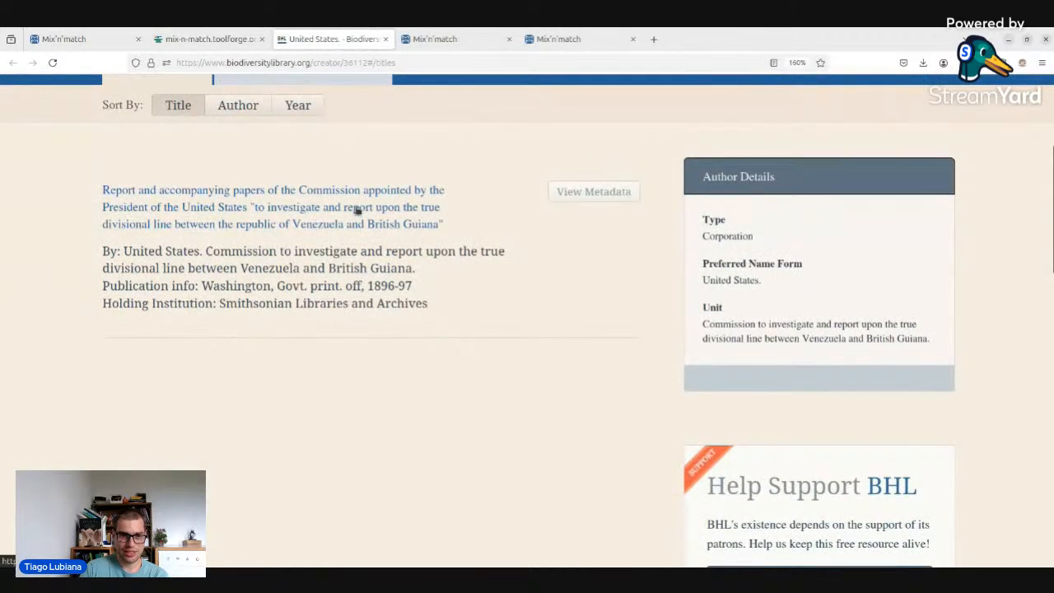
- Open the commission's report in a new tab, examine the atlas from its title page to the proposed boundary lines map, and close it
middle_click(339, 202)
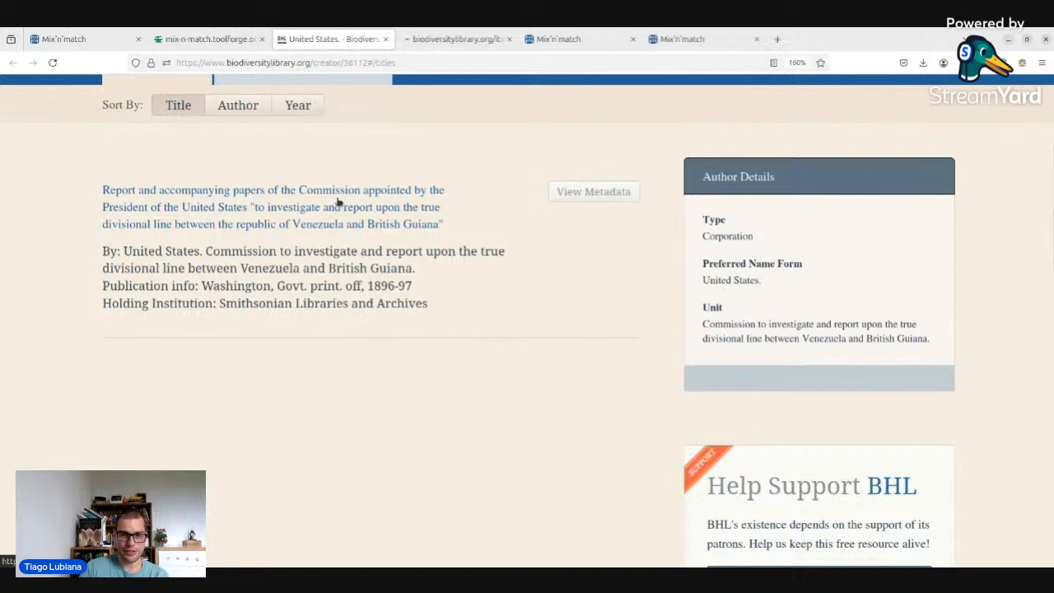
left_click(395, 39)
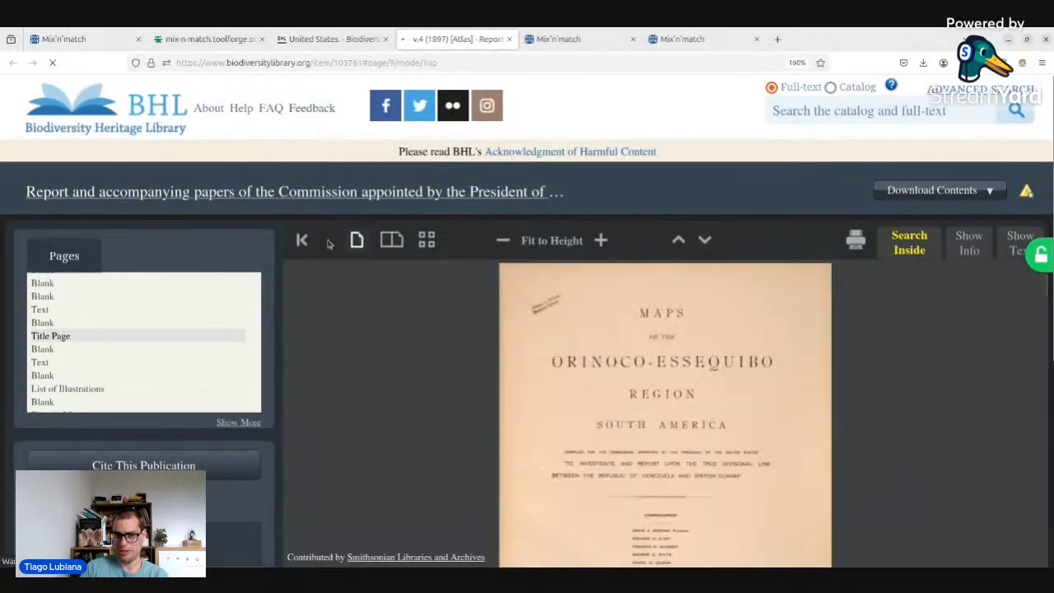
scroll(301, 224, "down", 3)
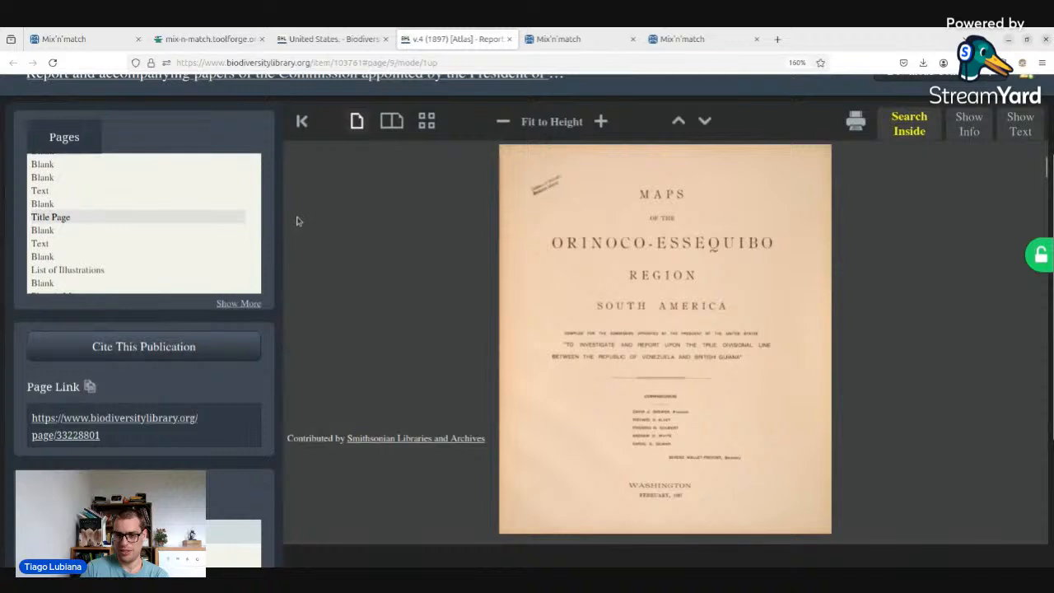
scroll(723, 374, "up", 2)
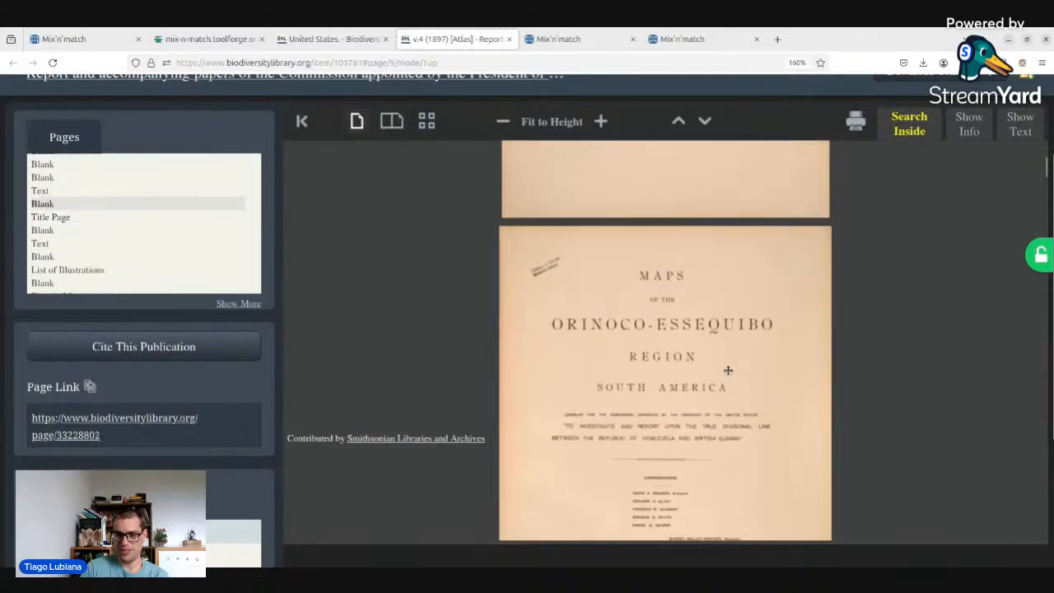
scroll(634, 345, "down", 2)
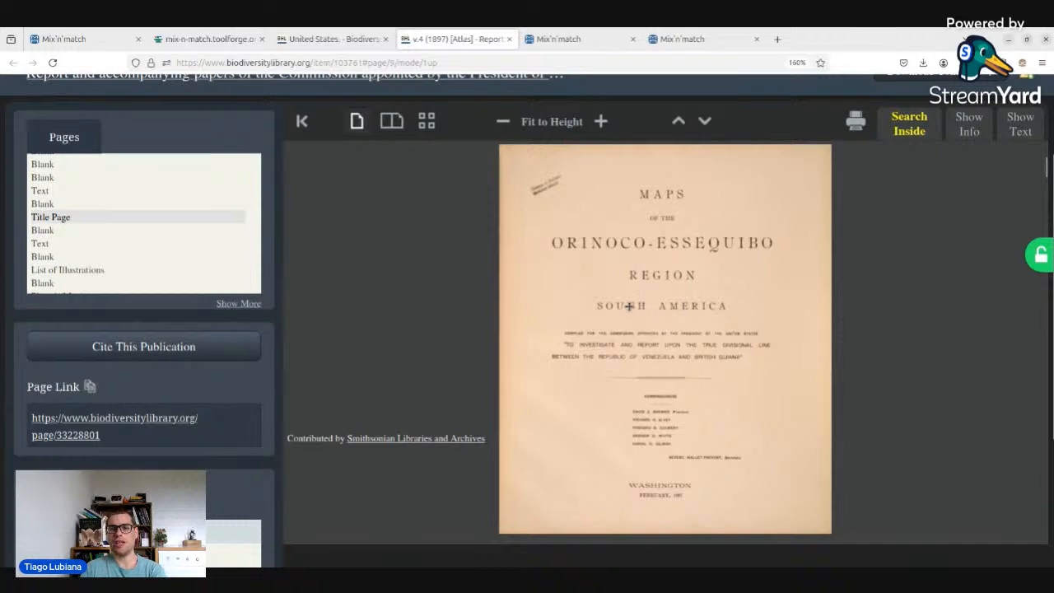
scroll(613, 296, "down", 5)
scroll(626, 288, "down", 5)
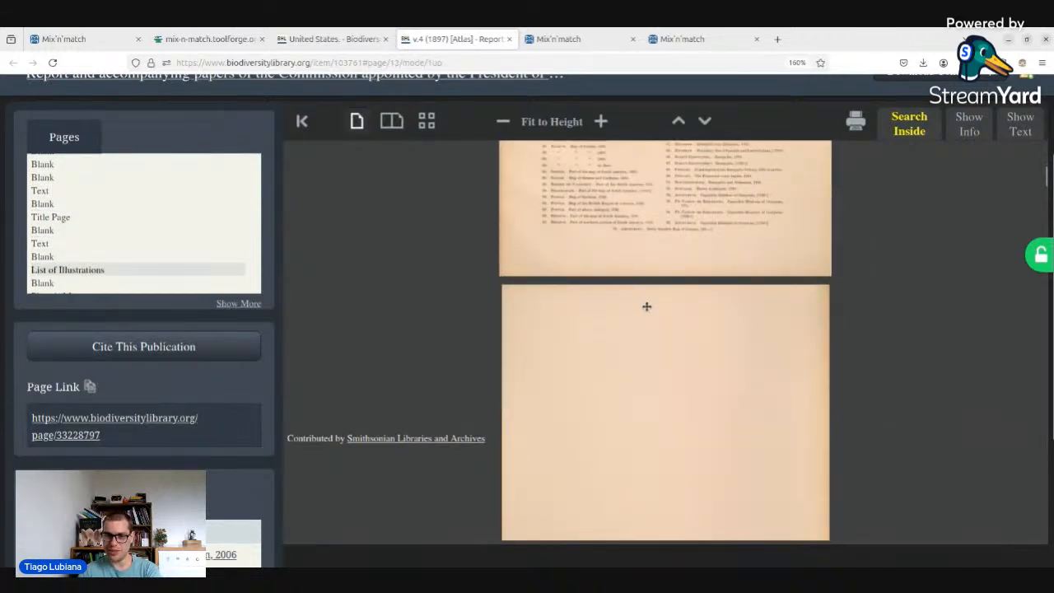
scroll(645, 305, "down", 5)
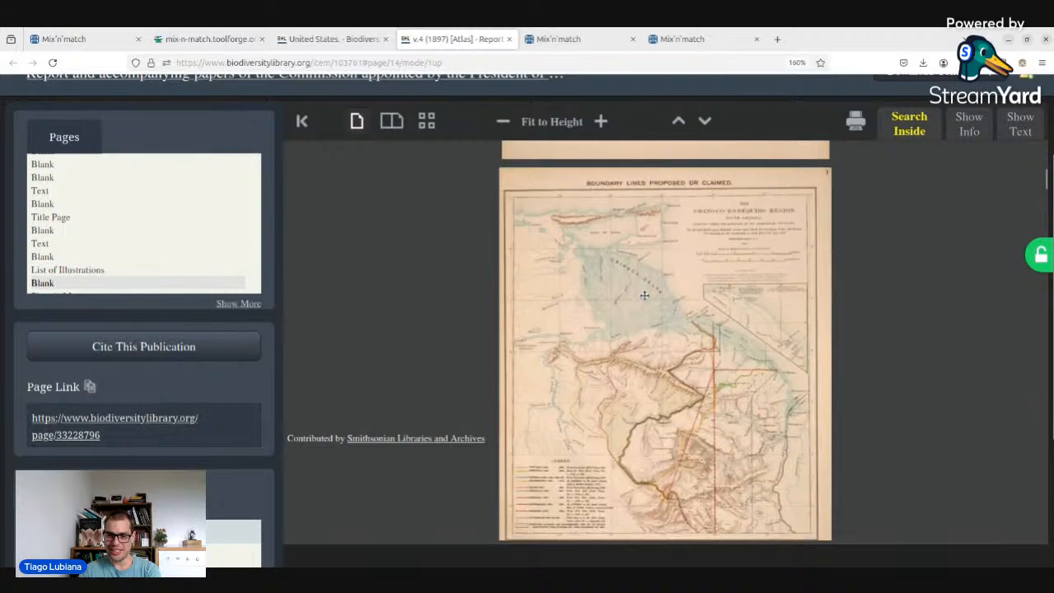
scroll(642, 297, "down", 2)
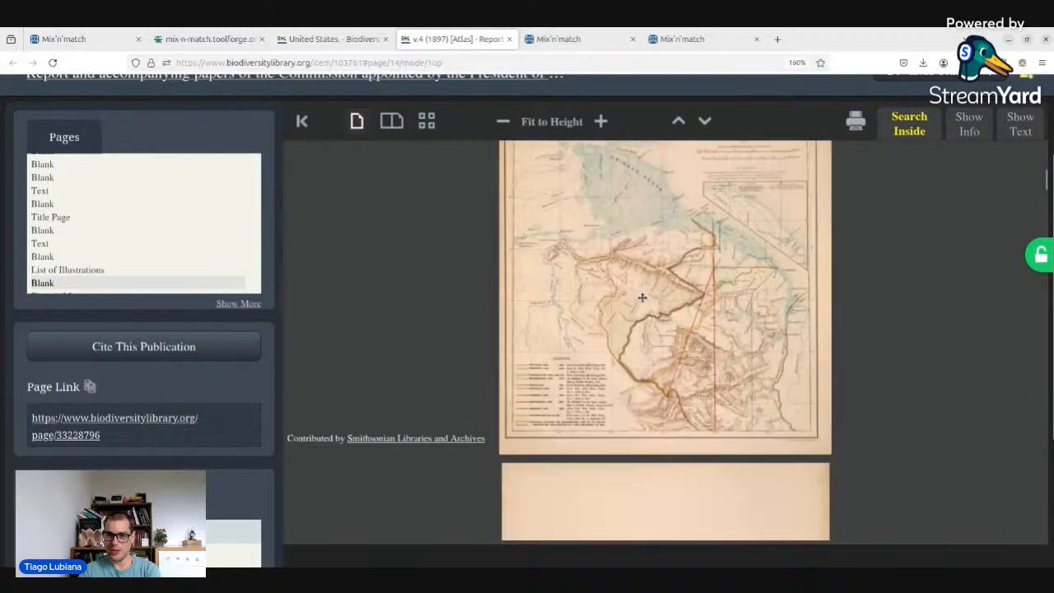
key("ctrl+w")
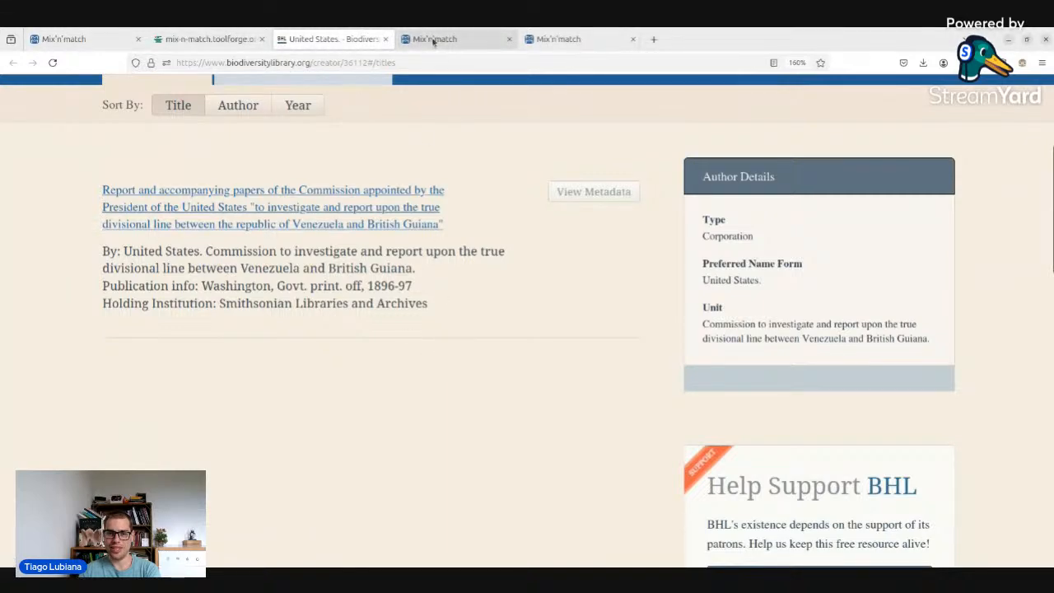
- Close the Biodiversity Heritage Library creator page and skip nine consecutive entries in the mobile matching game without setting a match
left_click(386, 39)
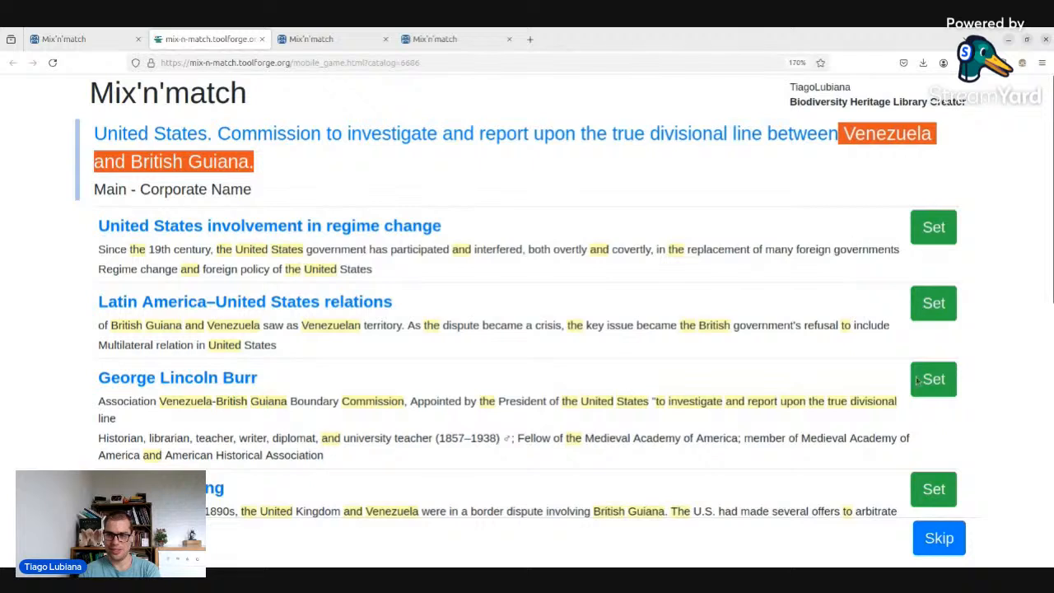
left_click(939, 538)
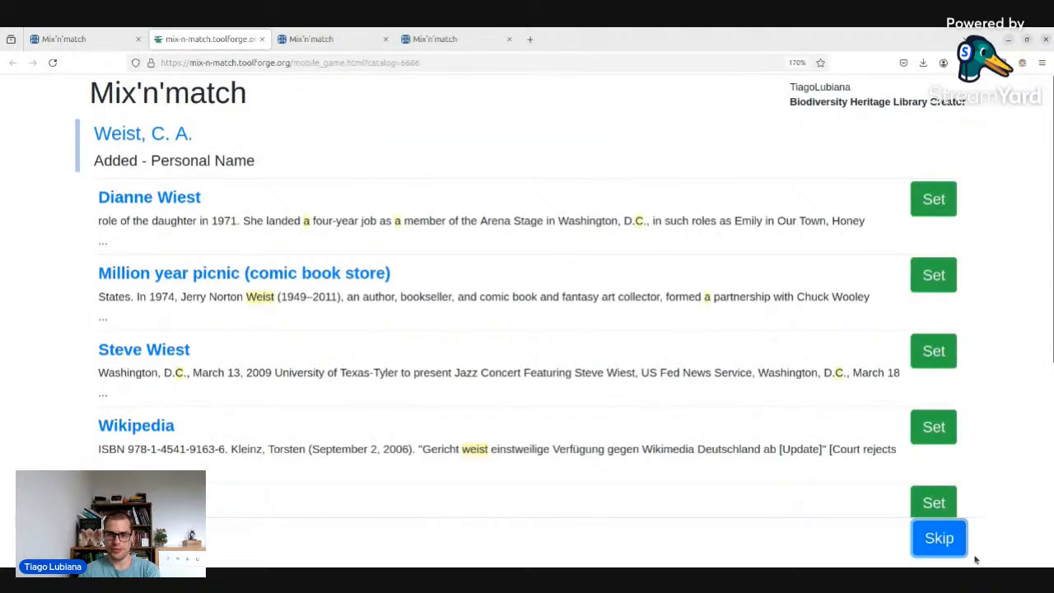
left_click(955, 537)
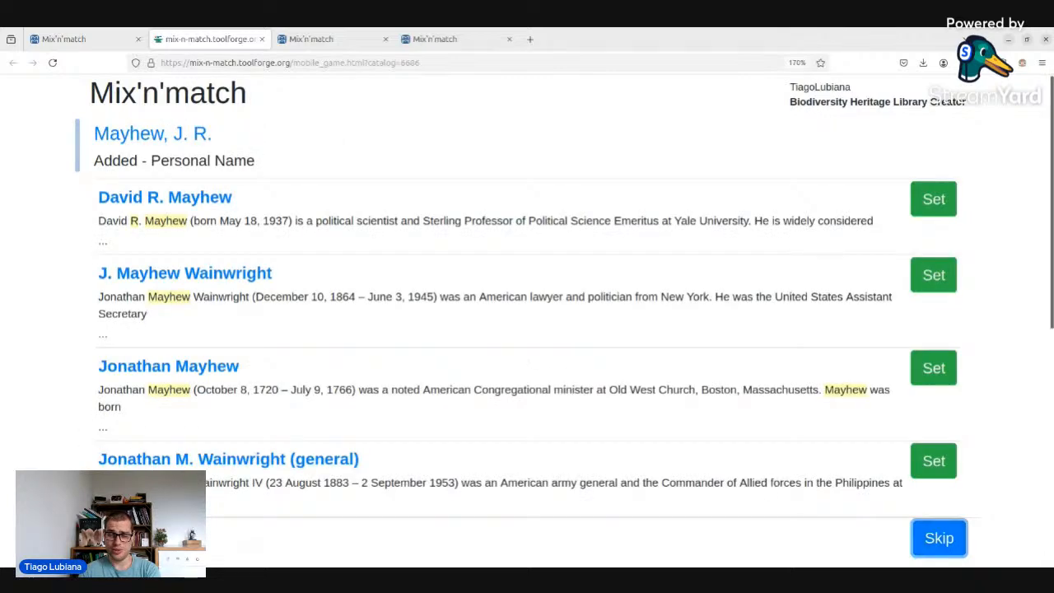
left_click(951, 535)
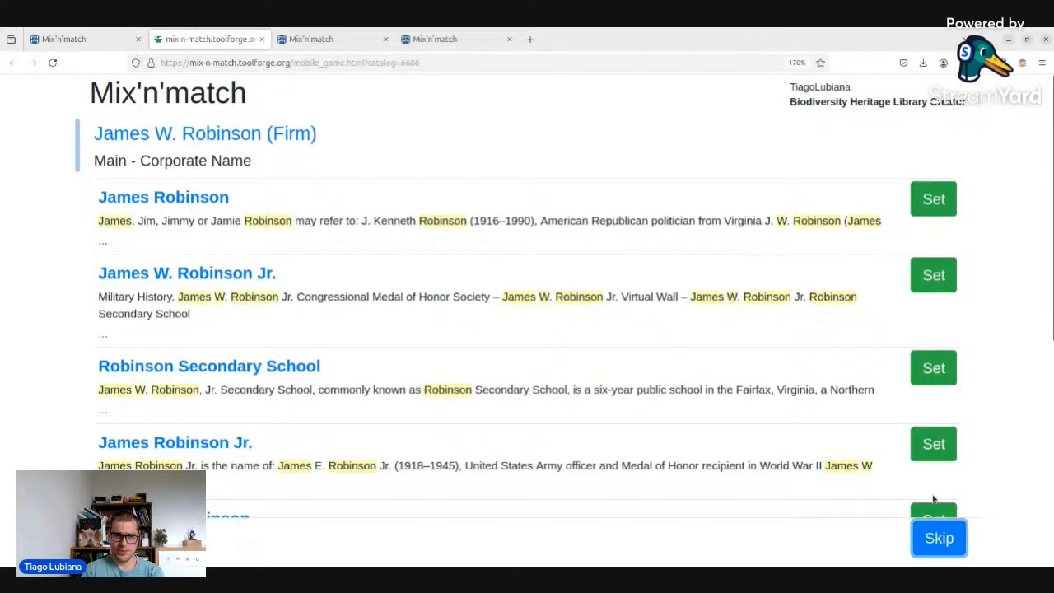
left_click(946, 539)
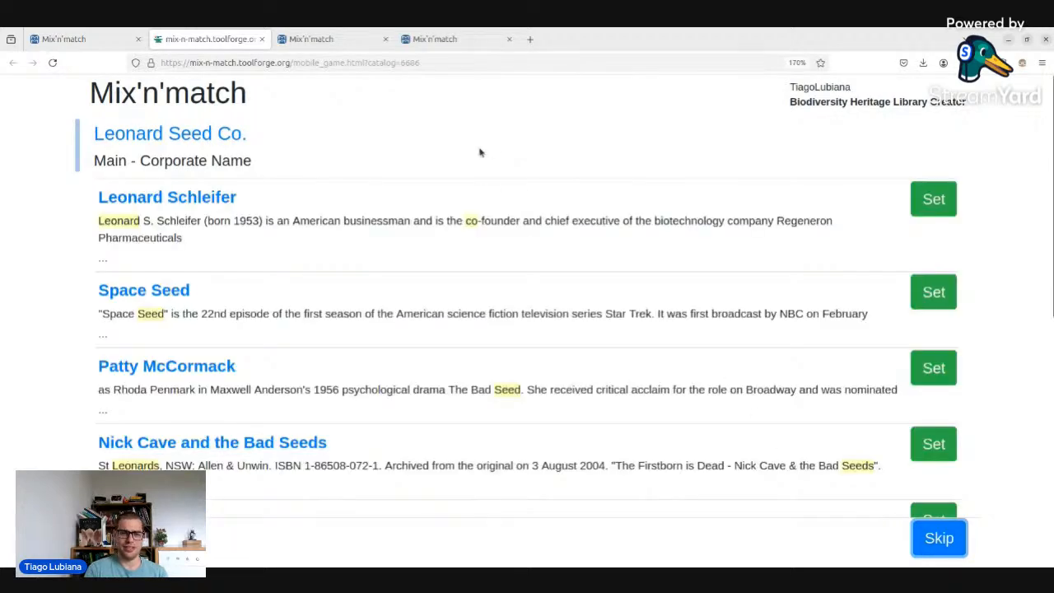
left_click(919, 541)
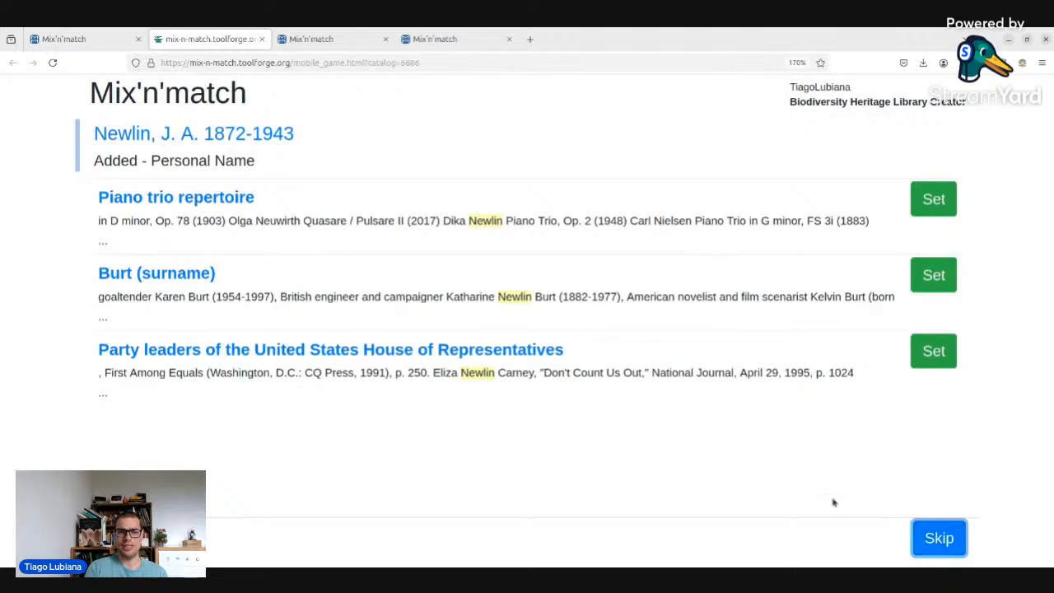
left_click(953, 552)
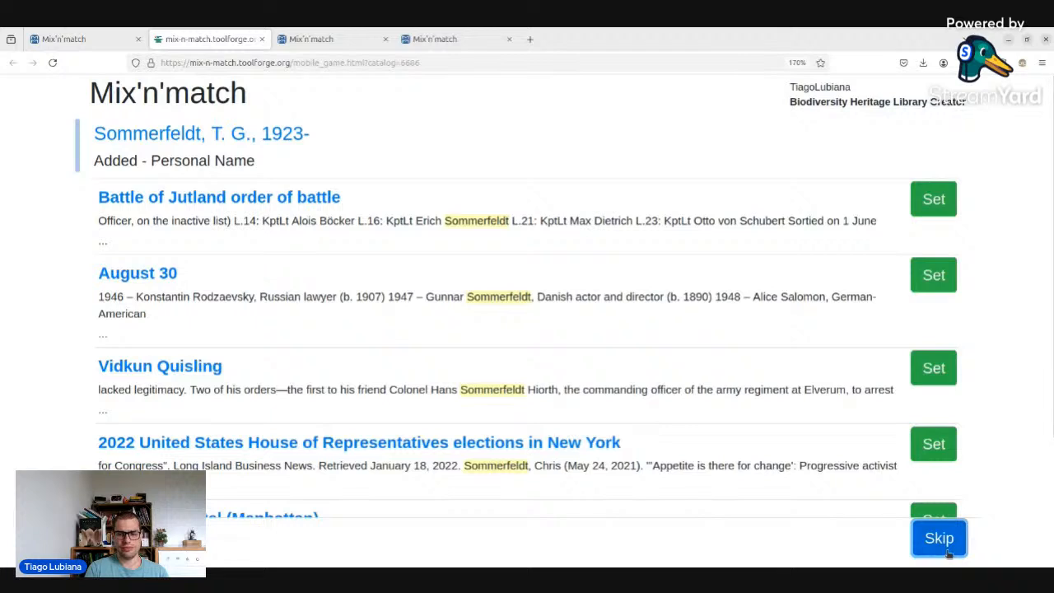
left_click(948, 554)
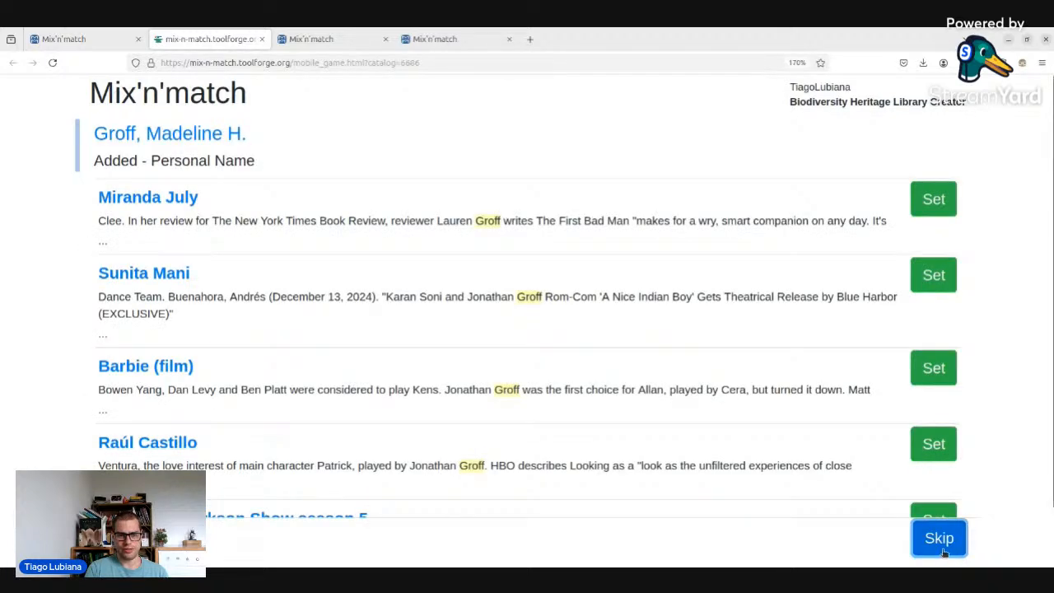
left_click(943, 552)
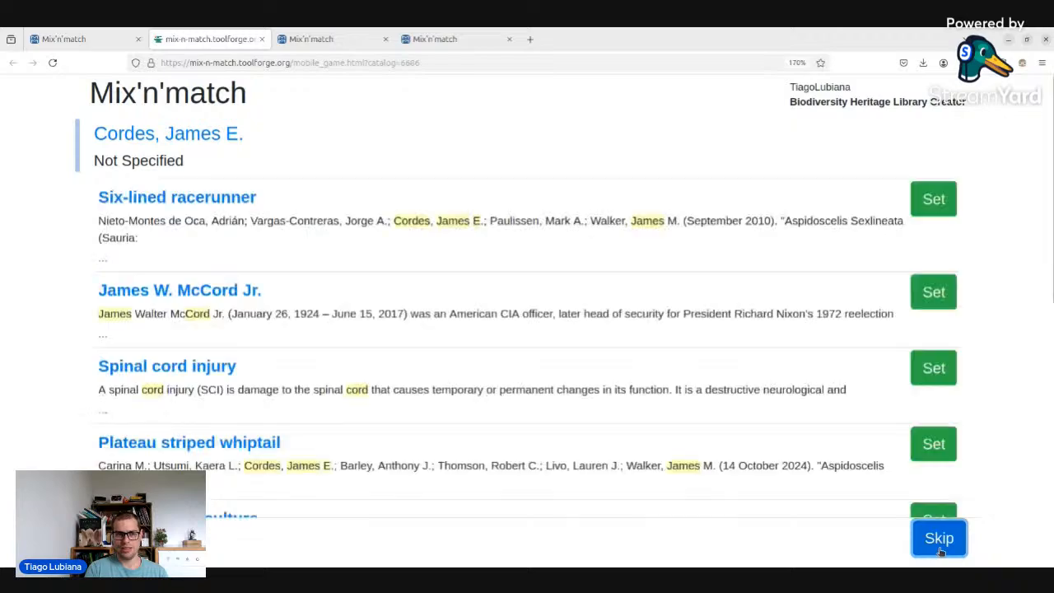
left_click(941, 551)
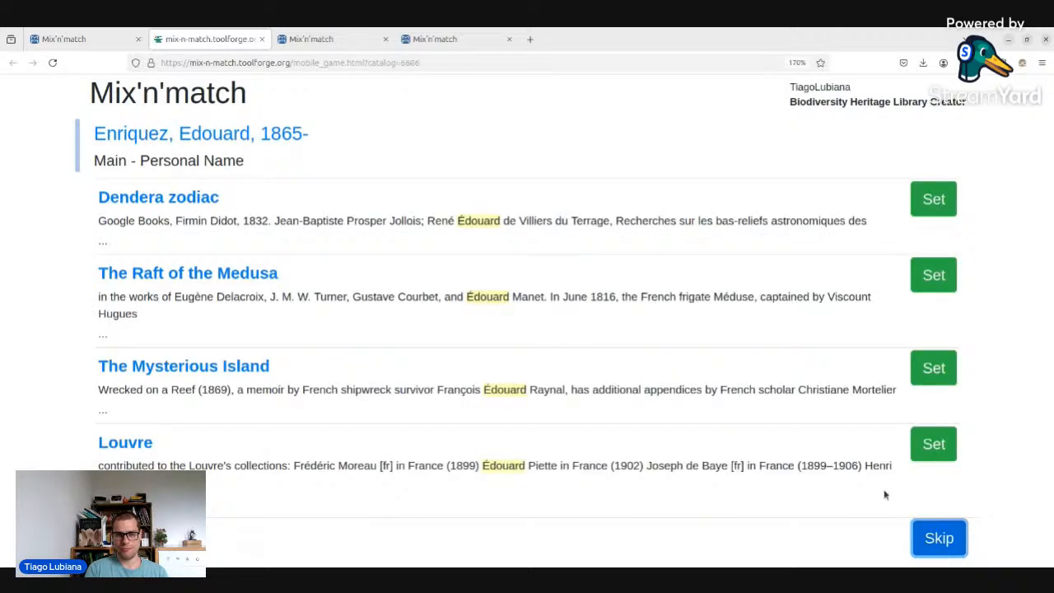
- Close the mobile matching game and examine the catalog's sync page for Wikidata connections and IDs not found in Mix'n'match
left_click(262, 39)
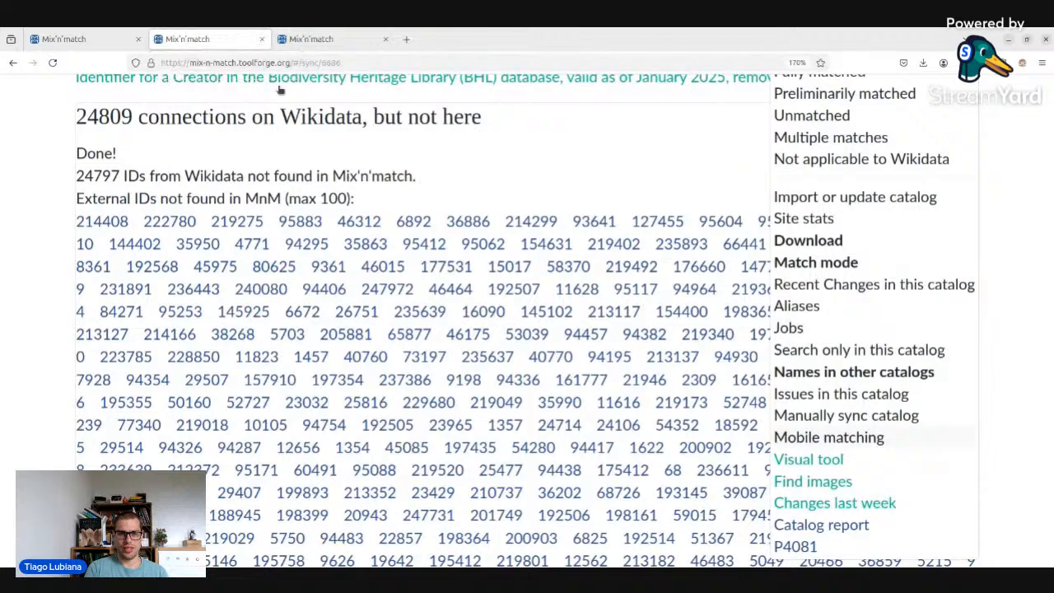
scroll(280, 123, "up", 3)
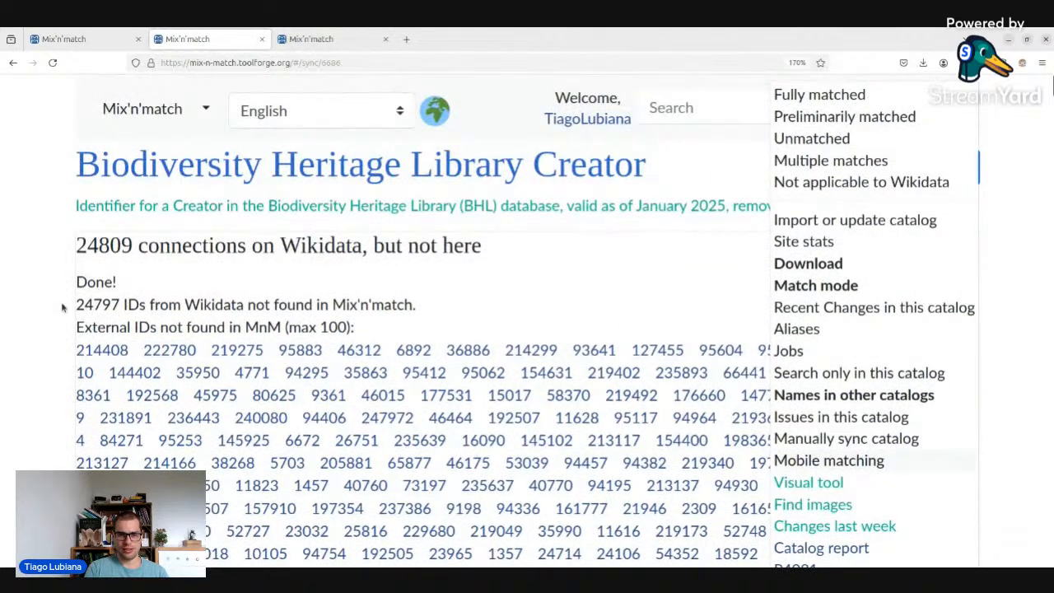
left_click_drag(66, 306, 205, 327)
left_click(429, 329)
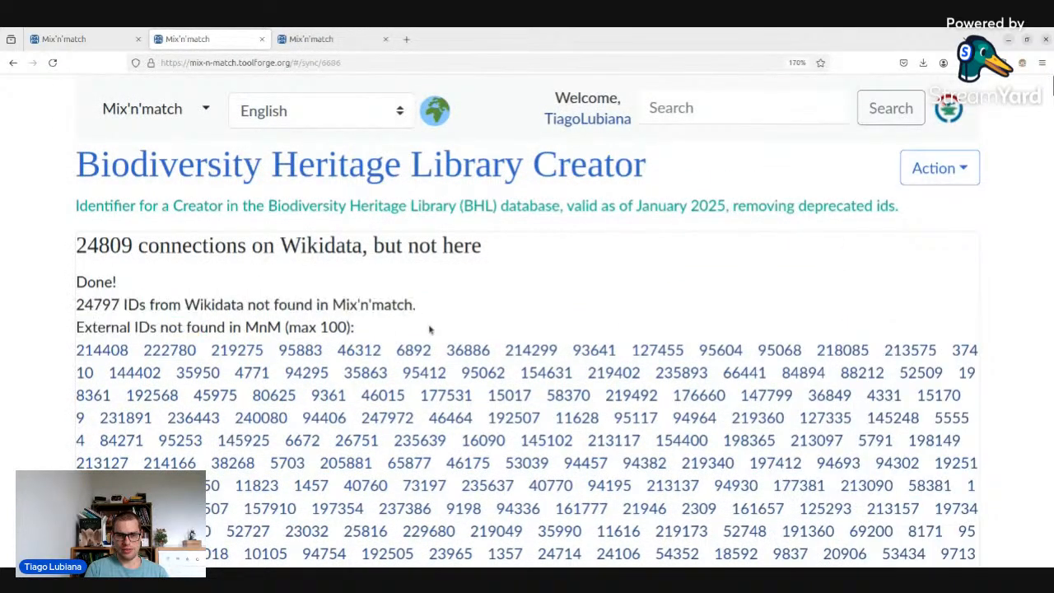
left_click_drag(429, 329, 89, 304)
left_click(89, 306)
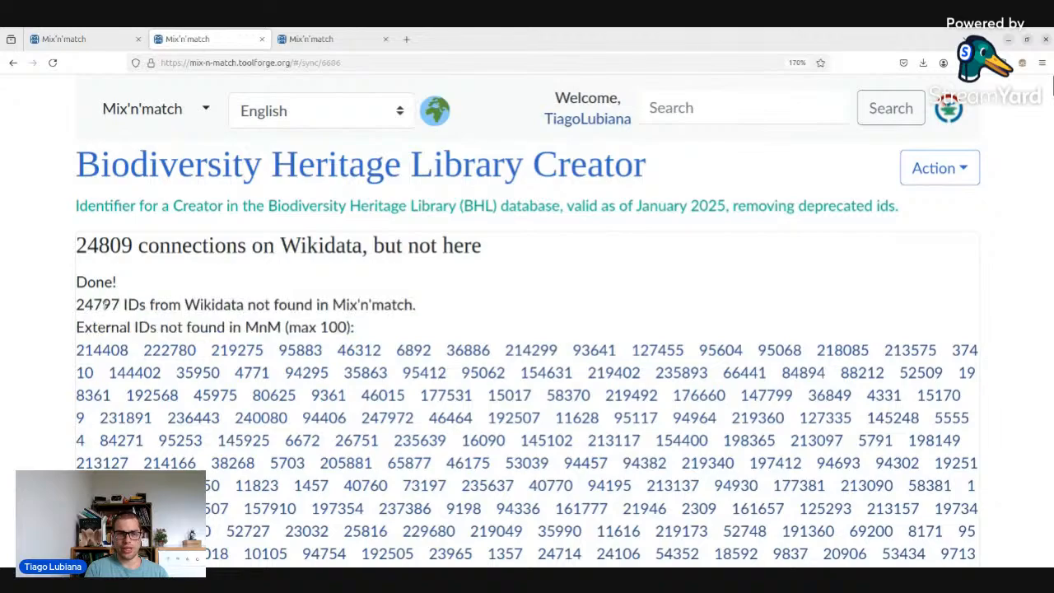
mouse_move(132, 249)
left_mouse_down()
mouse_move(78, 255)
mouse_move(132, 250)
left_mouse_up()
left_click(85, 250)
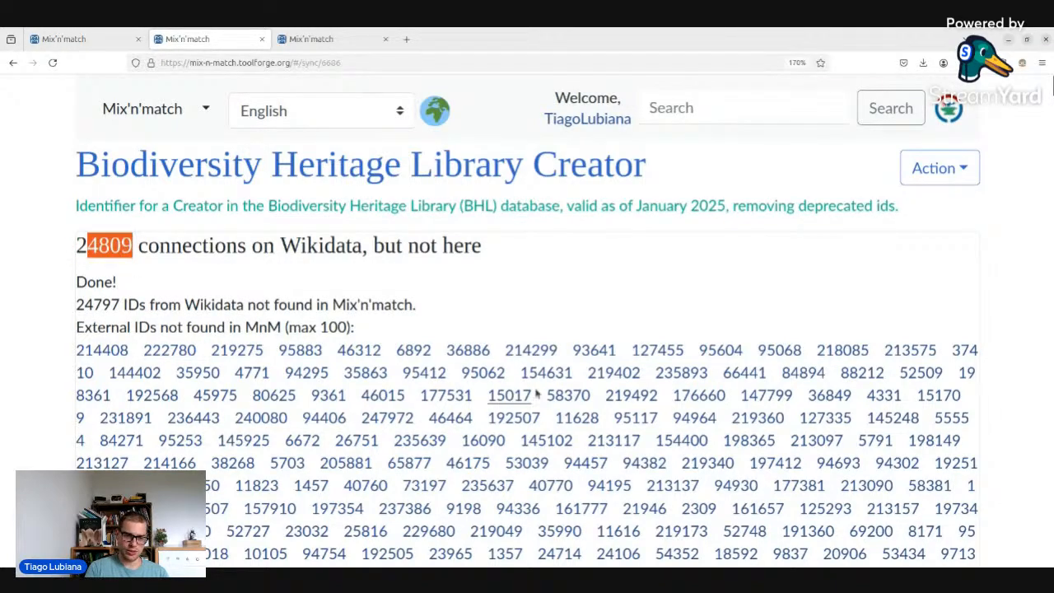
scroll(327, 295, "down", 10)
scroll(328, 306, "up", 10)
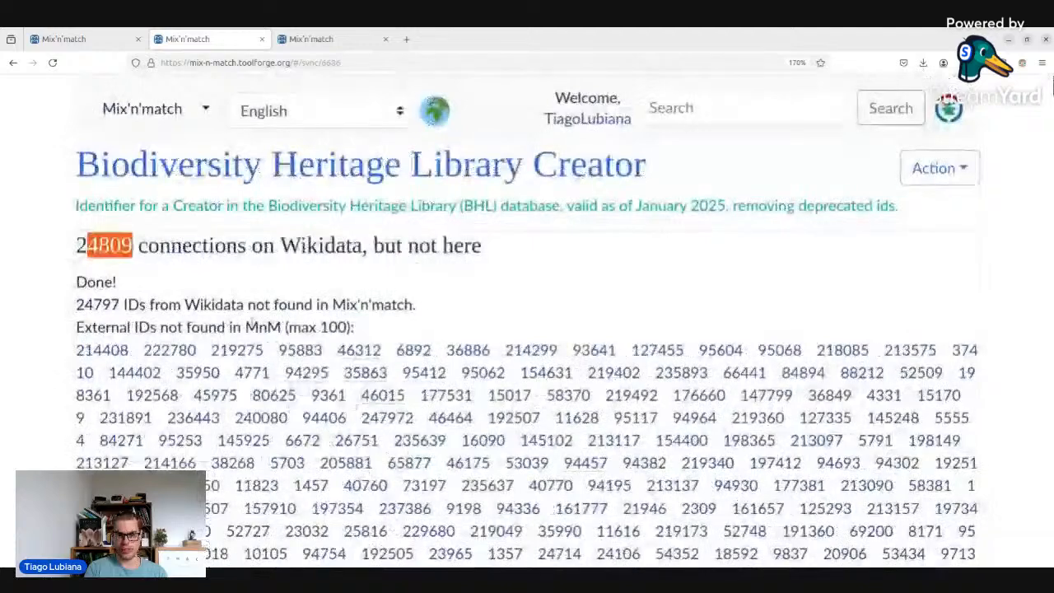
- Open the Biodiversity Heritage Library Creator catalog overview and examine its entry matching statistics, matches over time and users
left_click(371, 169)
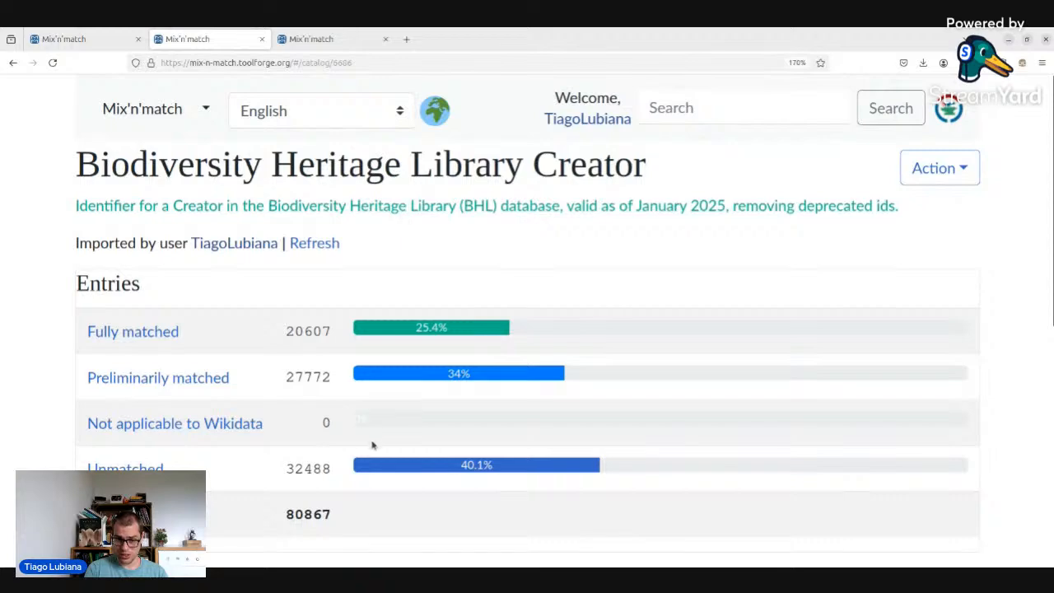
scroll(371, 445, "down", 5)
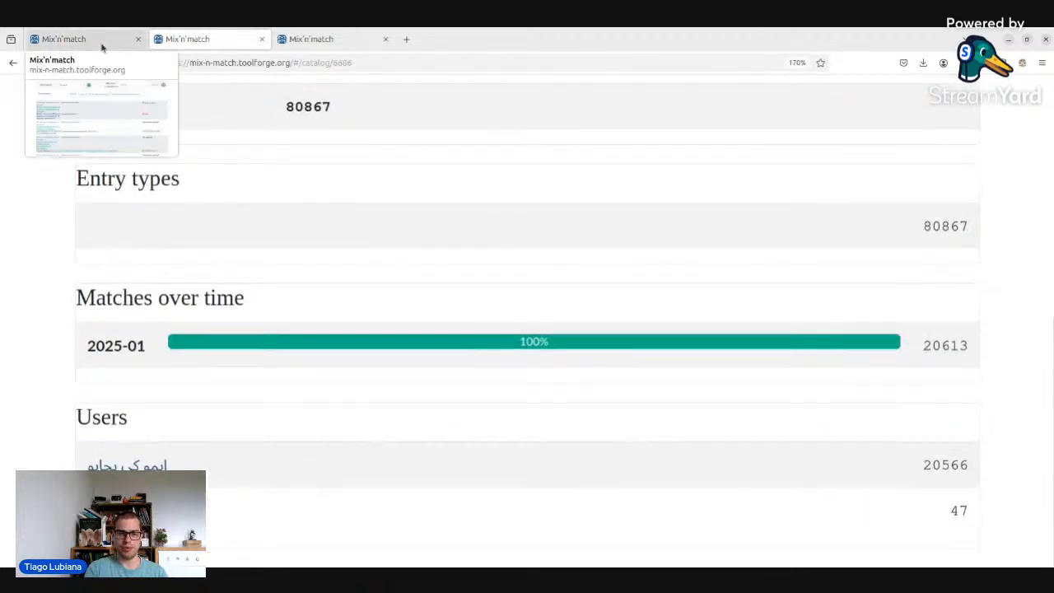
scroll(294, 282, "up", 5)
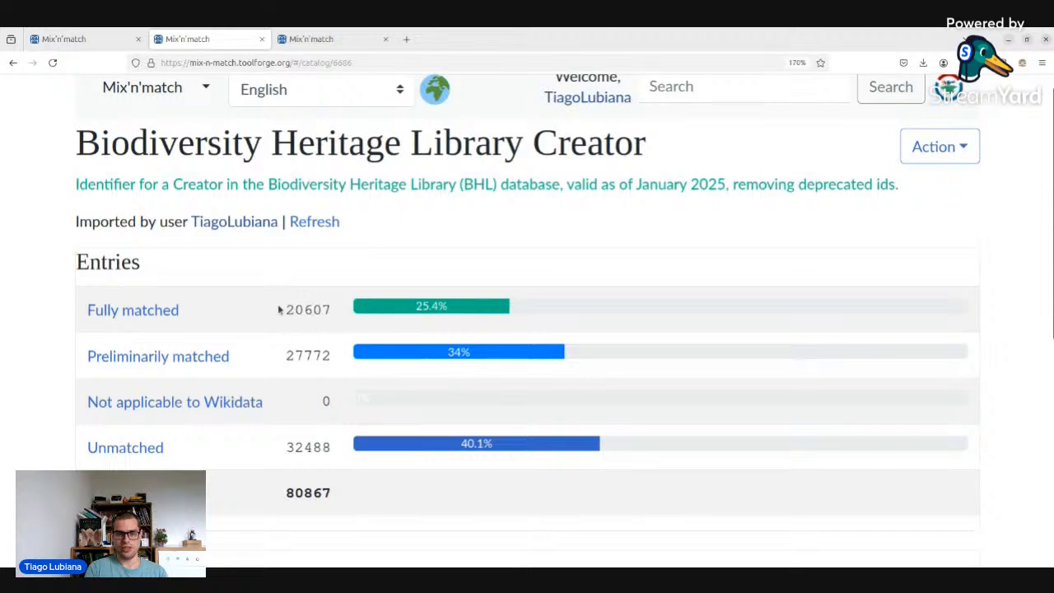
left_click_drag(278, 308, 320, 385)
left_click(325, 331)
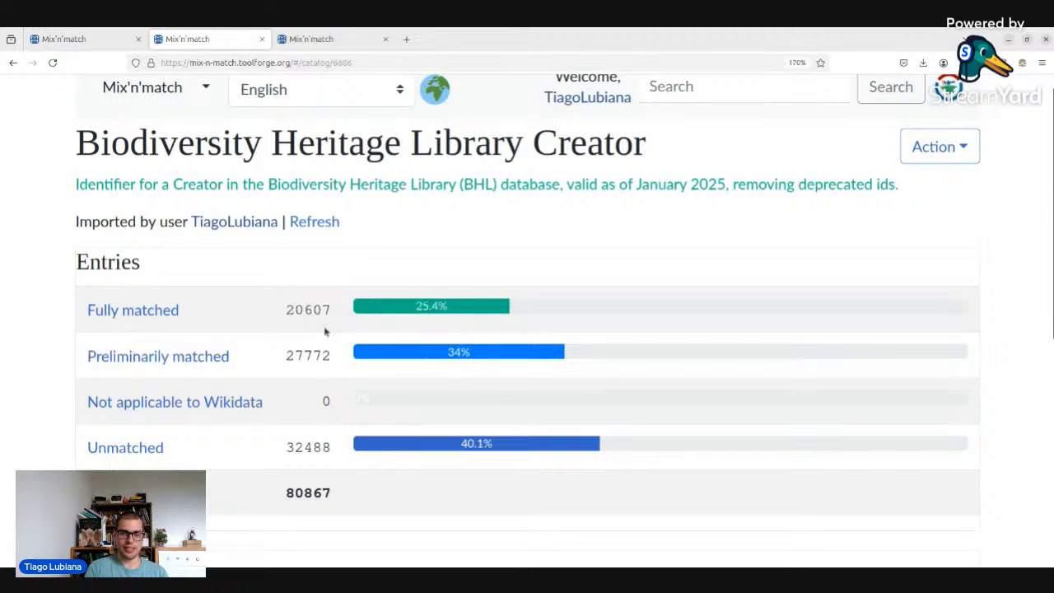
- Close the third Mix'n'match page and return to the "Department" search results
left_click(344, 42)
key("ctrl+w")
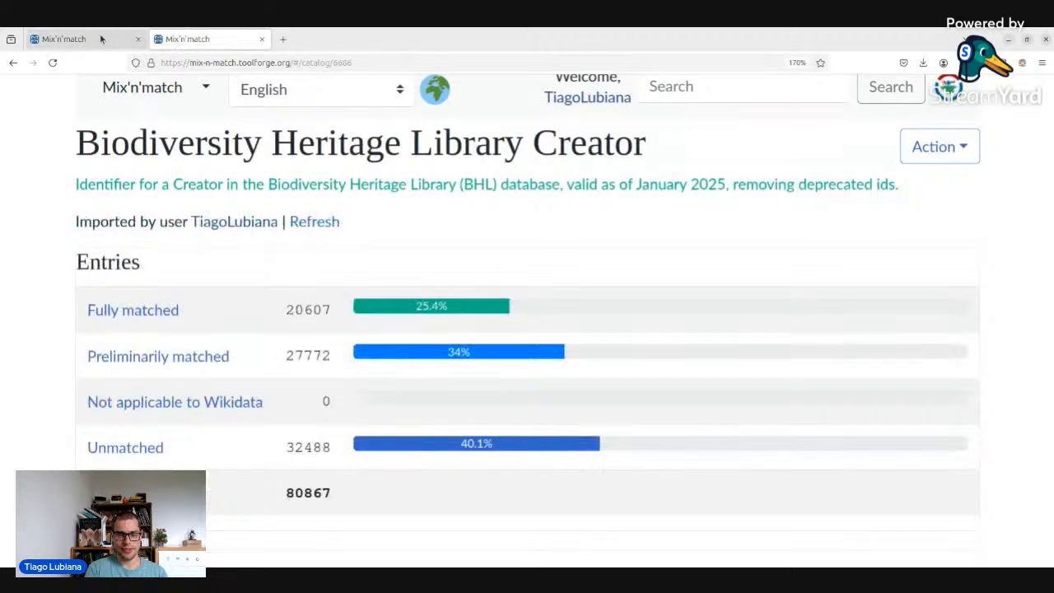
left_click(102, 39)
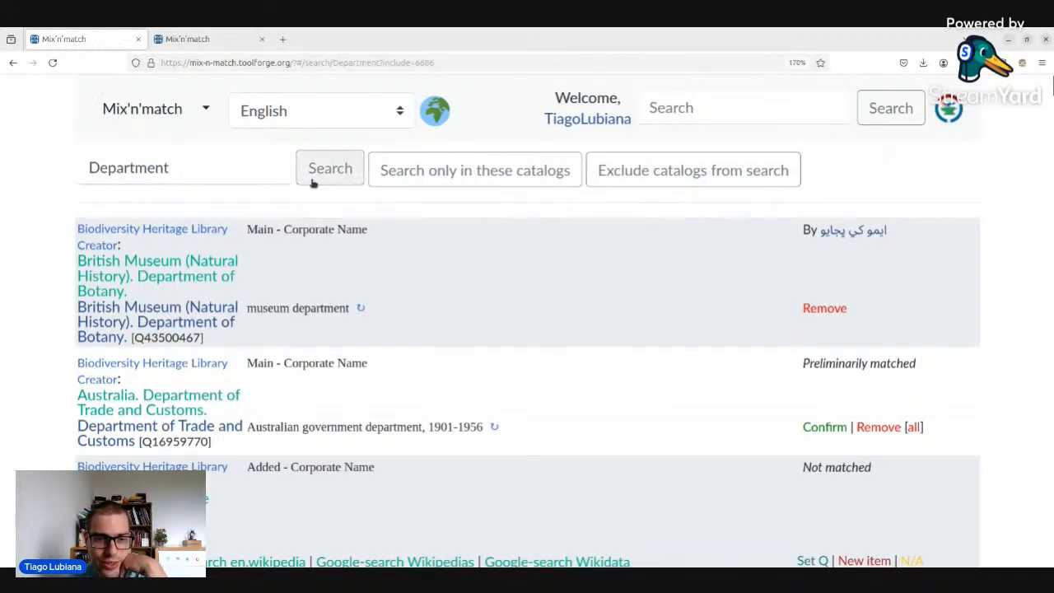
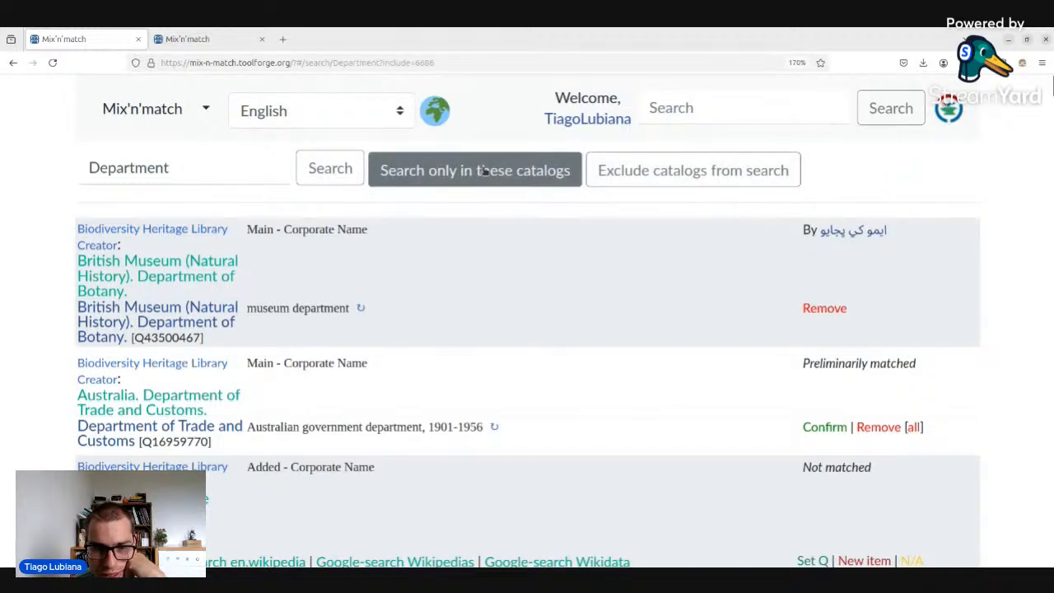
- Check the options for restricting the search to certain catalogs and review the first "Department" results with their match status
left_click(484, 170)
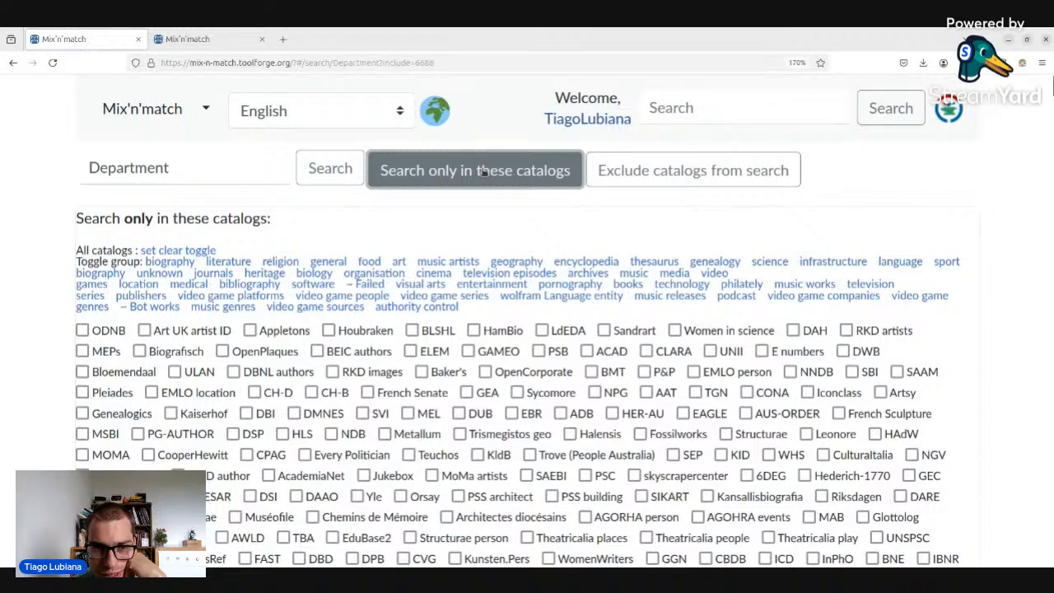
left_click(484, 169)
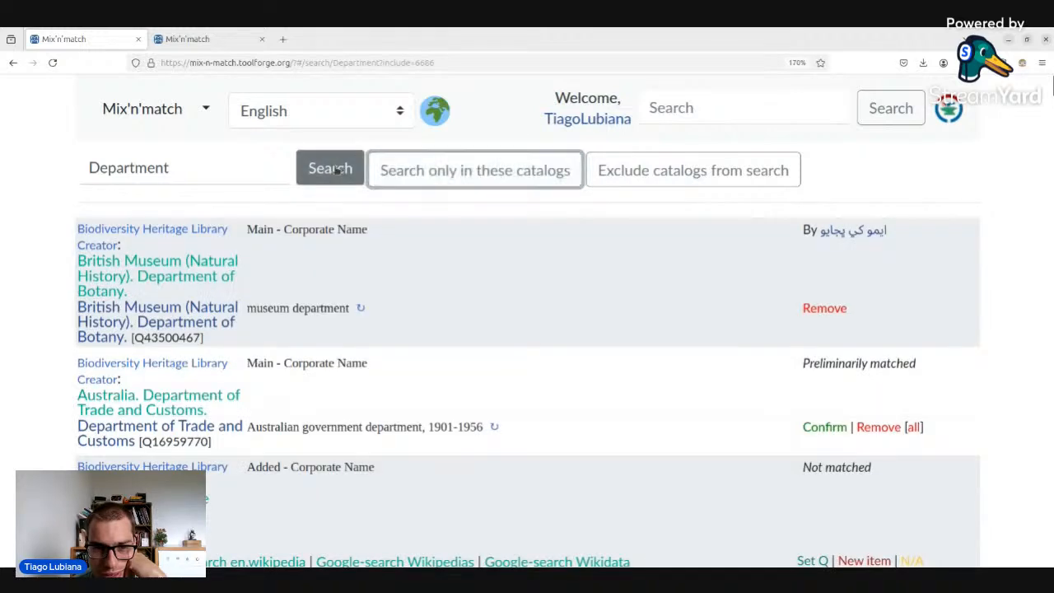
scroll(482, 260, "down", 3)
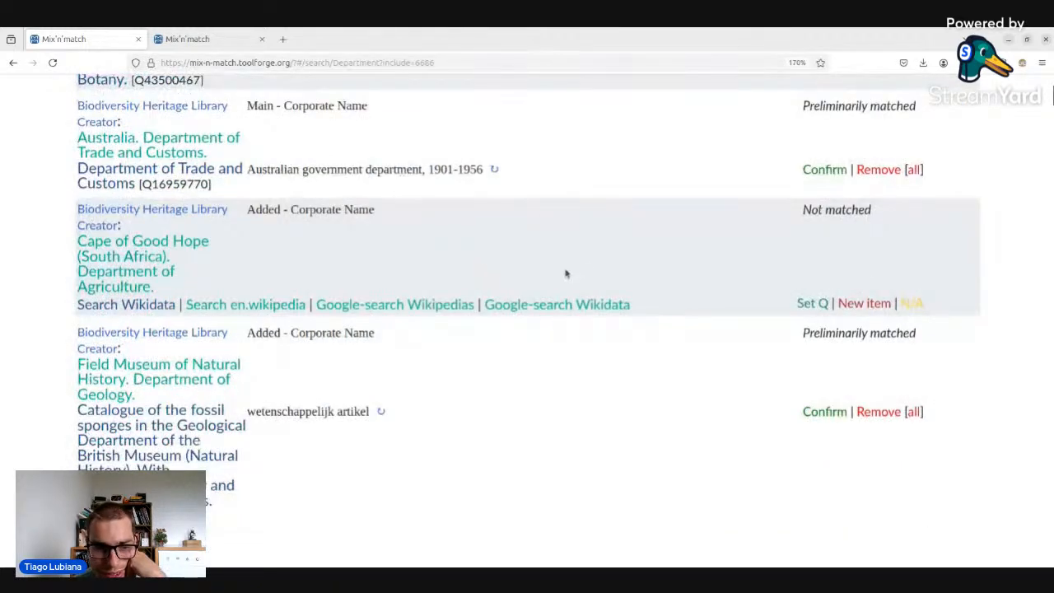
scroll(493, 223, "down", 5)
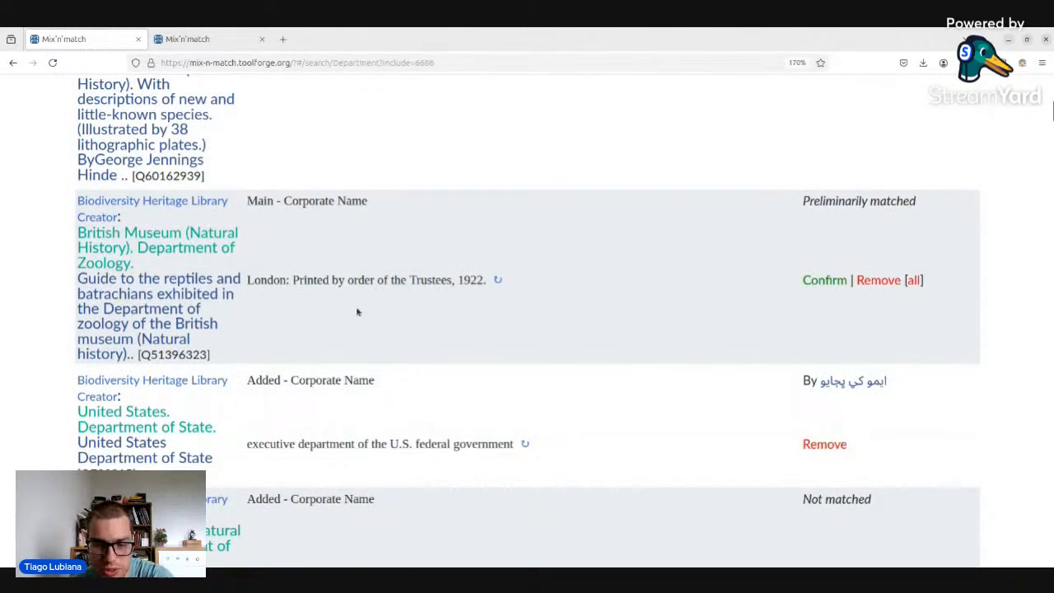
scroll(354, 311, "down", 5)
scroll(350, 283, "up", 10)
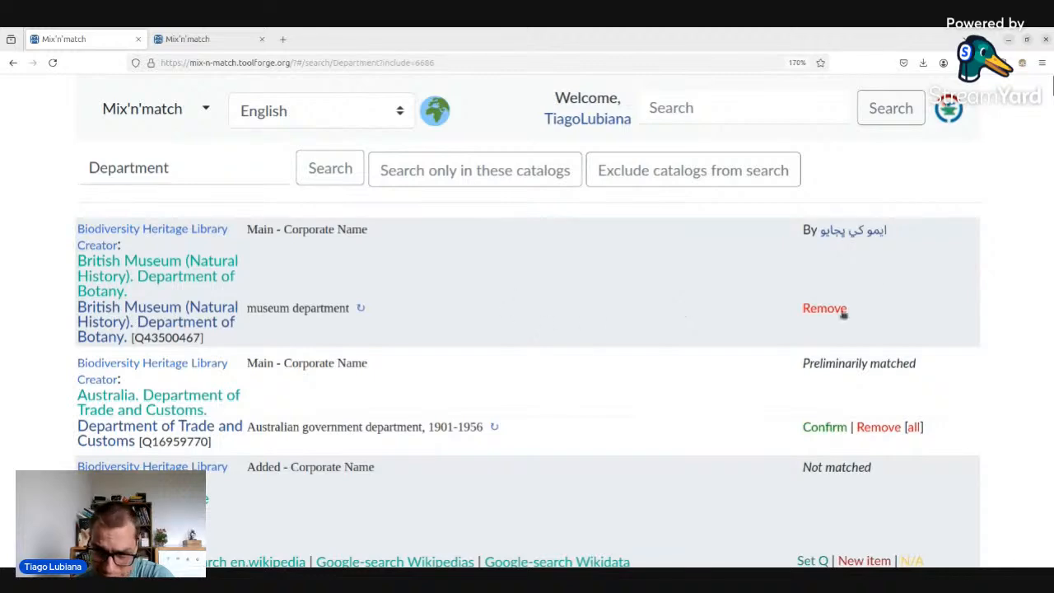
- Remove the preliminary matches from the University of Liverpool Oceanography, University of Kansas Entomology and Pomona College Biology department entries
scroll(841, 311, "down", 10)
scroll(736, 332, "down", 5)
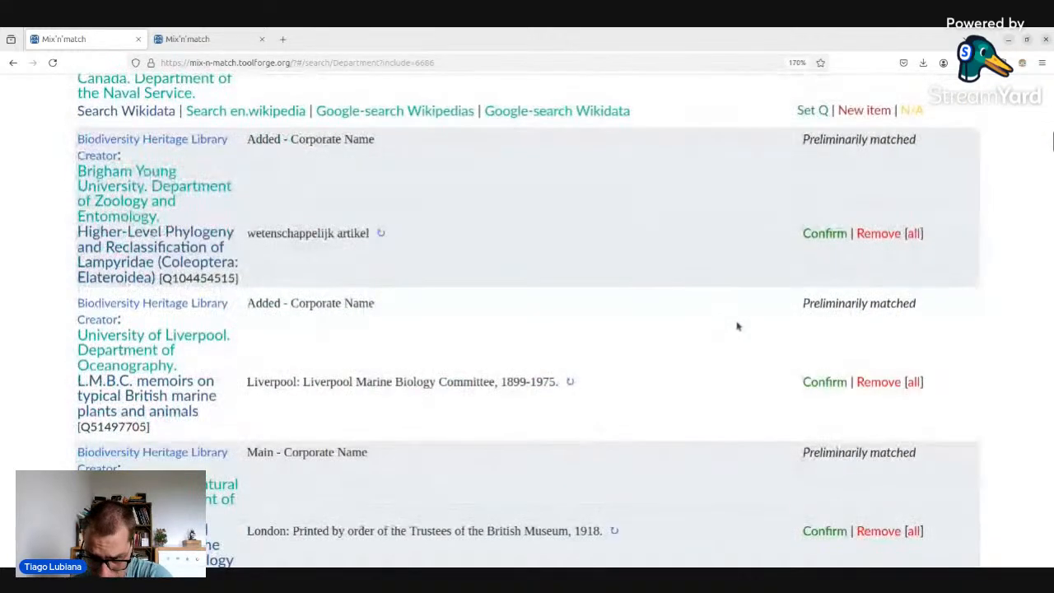
scroll(768, 353, "down", 2)
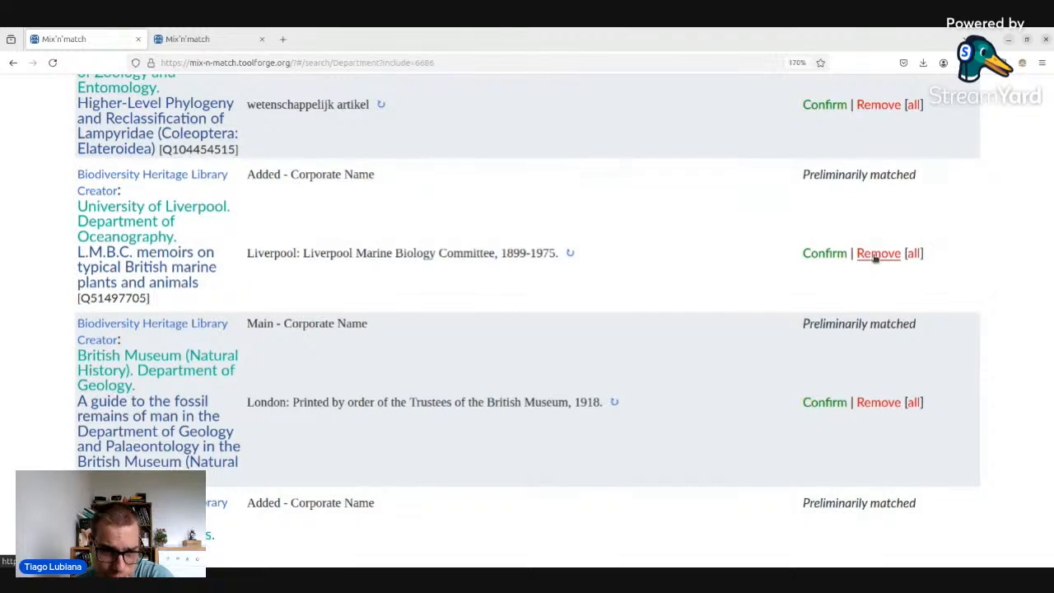
left_click(875, 254)
scroll(866, 263, "down", 4)
scroll(863, 266, "up", 2)
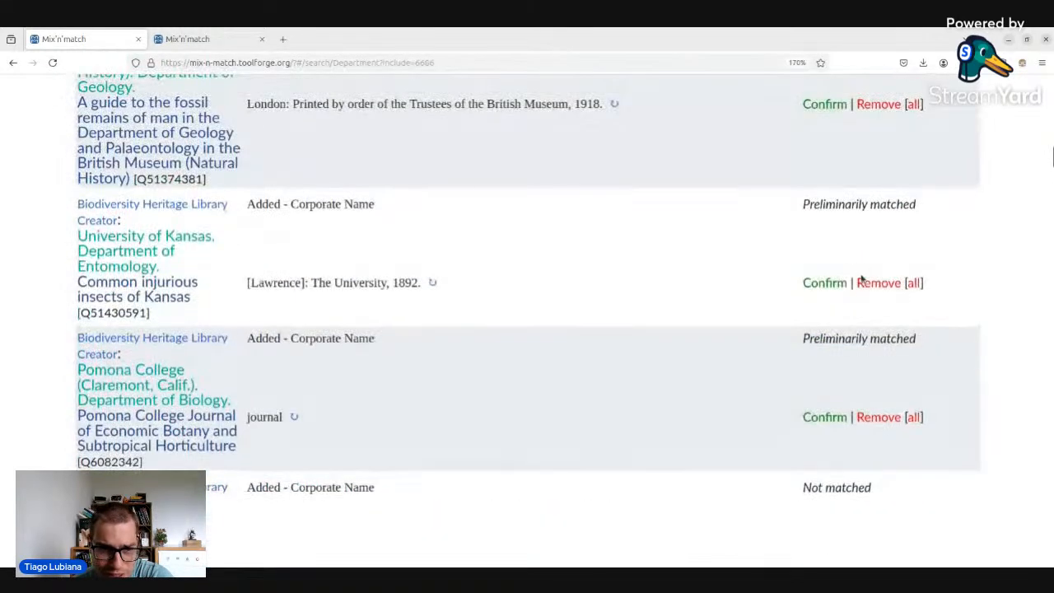
left_click(866, 284)
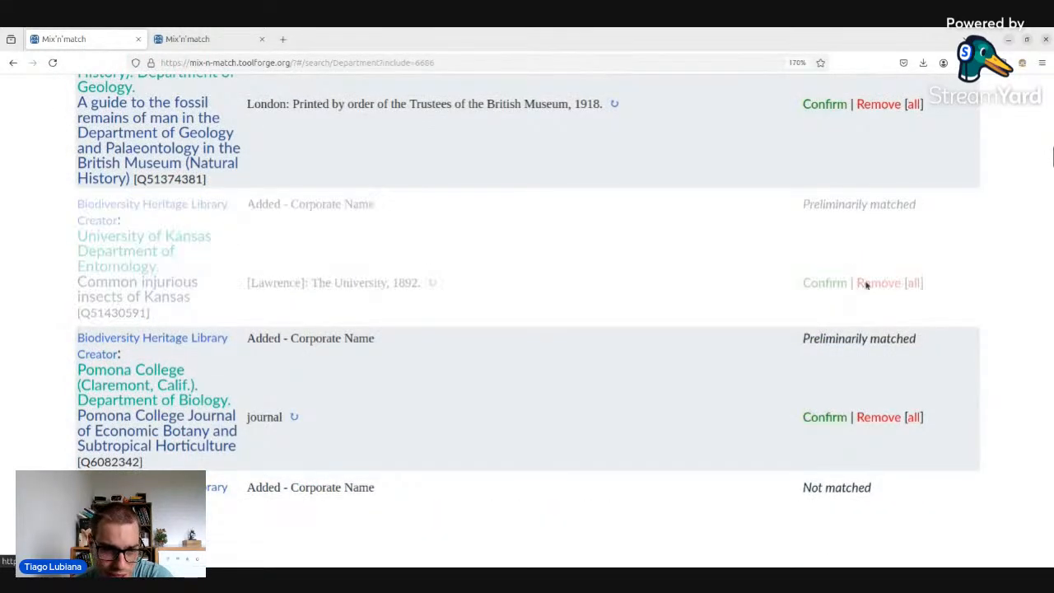
scroll(866, 288, "down", 2)
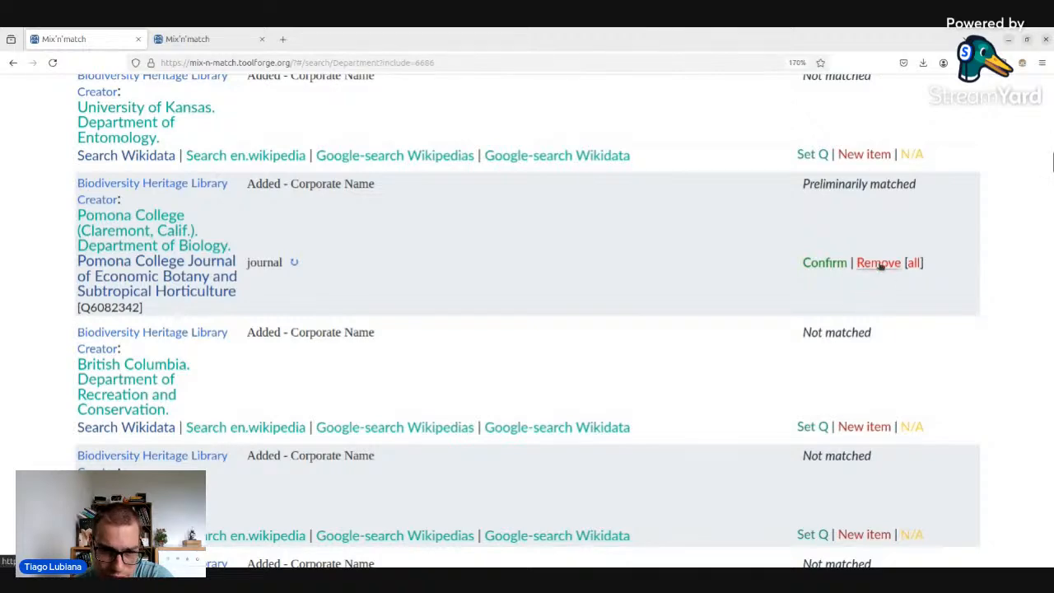
left_click(878, 263)
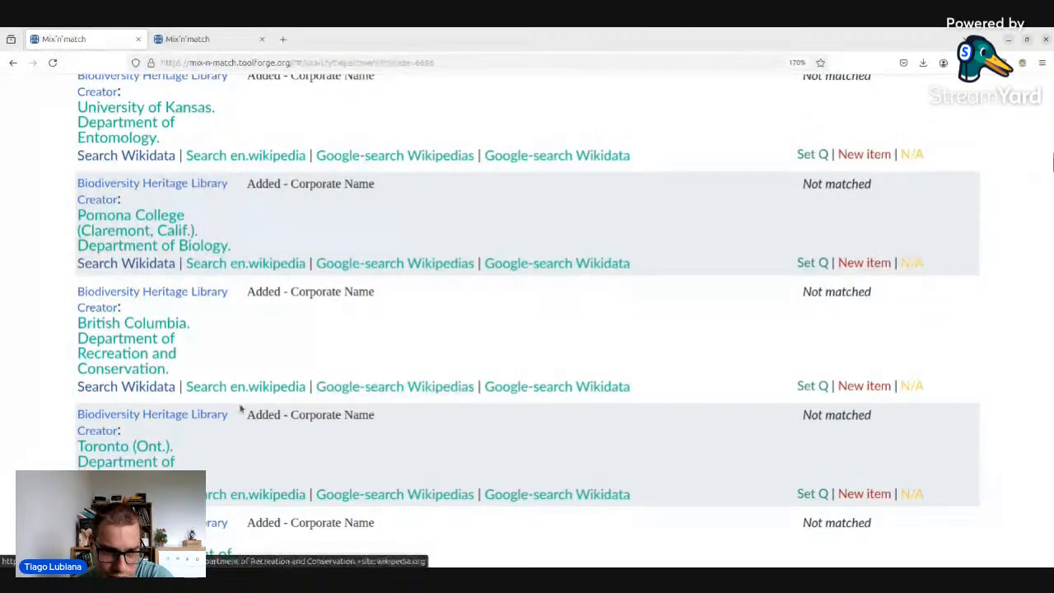
scroll(847, 315, "down", 1)
scroll(845, 316, "down", 7)
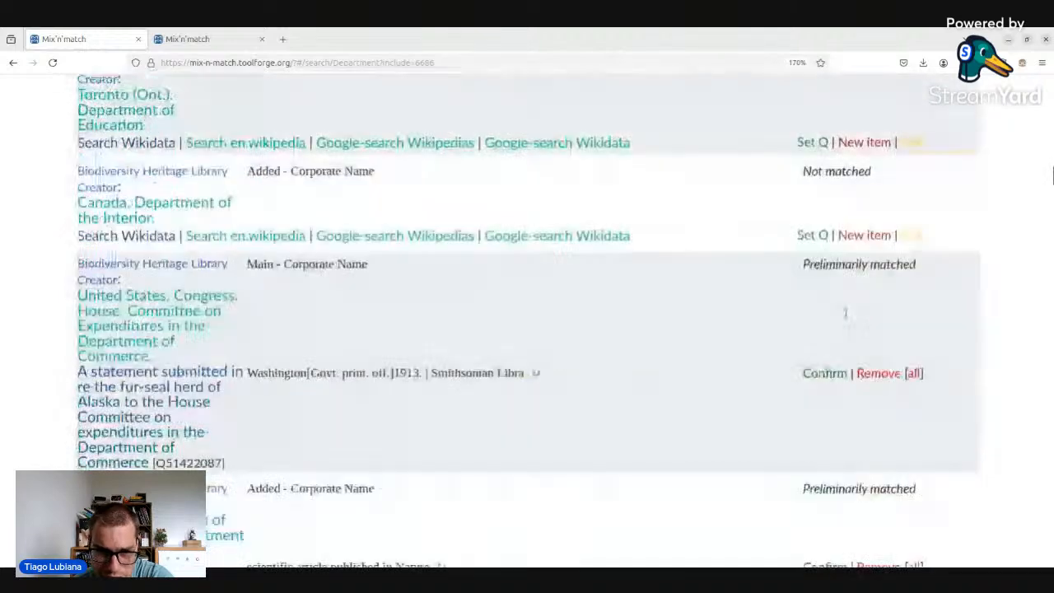
- Confirm the preliminary matches for the United States Navy Department and California Department of Water Resources entries
scroll(846, 317, "down", 2)
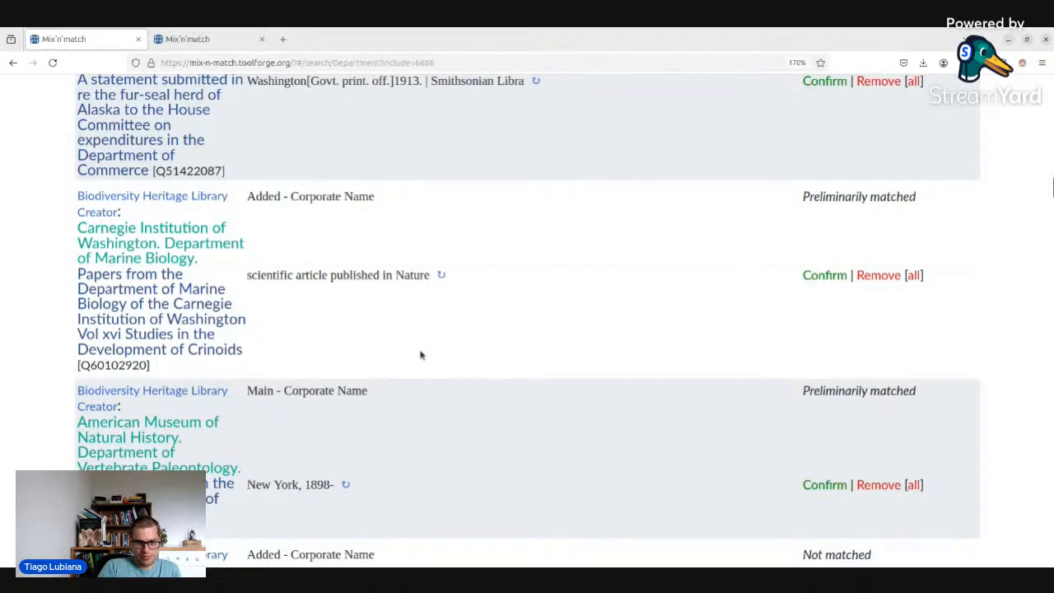
scroll(426, 355, "down", 5)
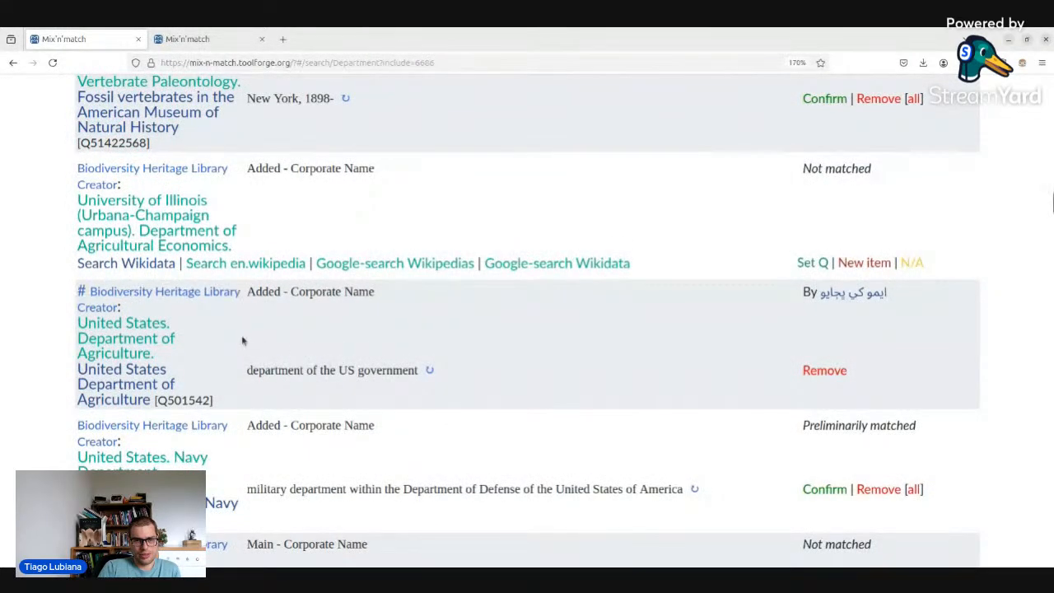
scroll(623, 335, "down", 5)
scroll(623, 334, "up", 2)
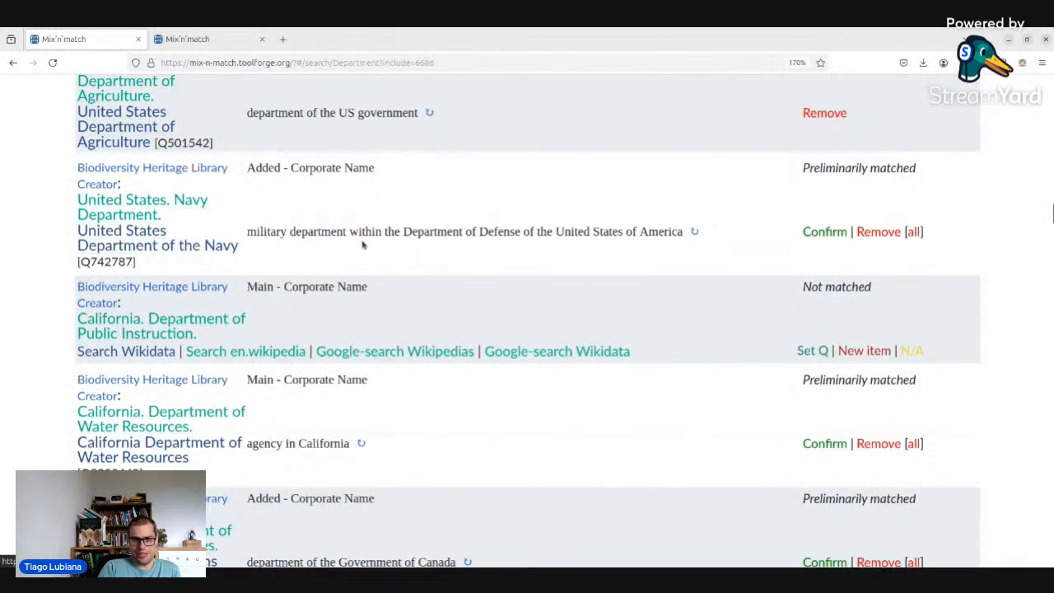
left_click(813, 233)
scroll(561, 270, "down", 1)
scroll(562, 271, "down", 1)
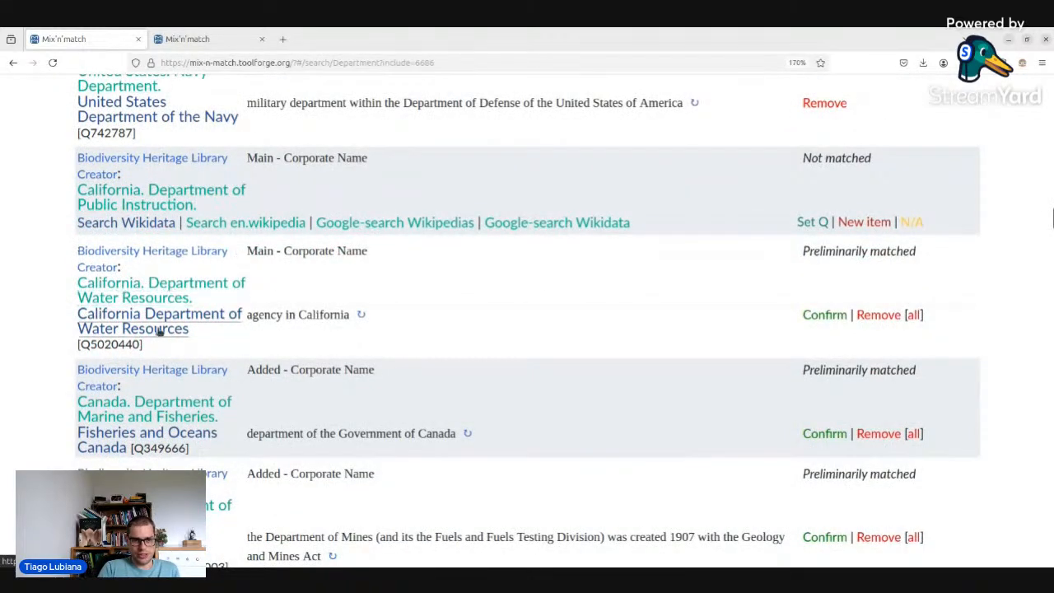
left_click(826, 315)
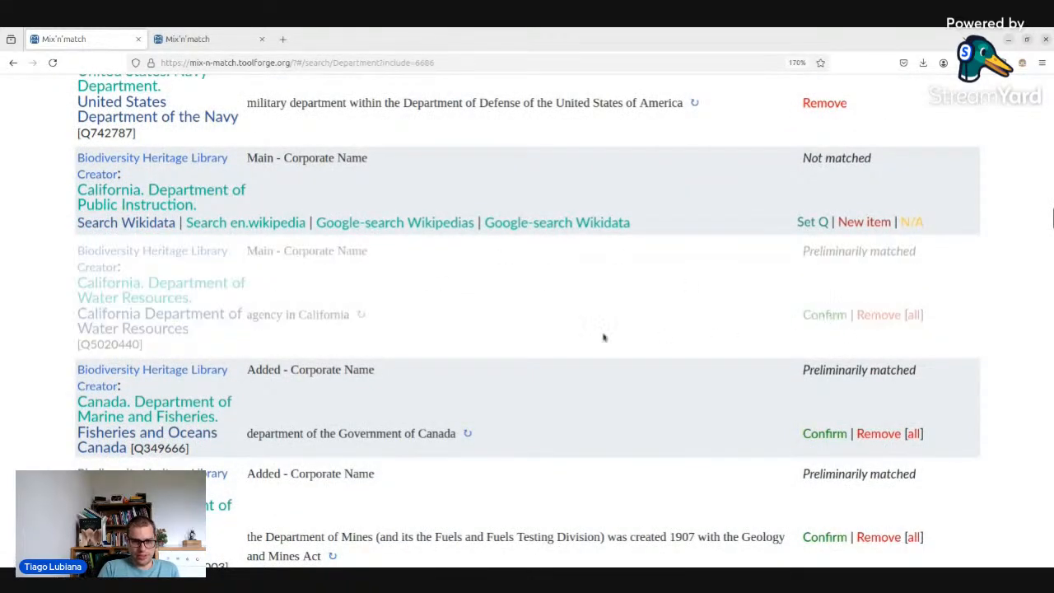
- Remove the preliminary matches from the Yosemite Naturalist Department and the House Committee on Expenditures in the Department of Commerce and Labor
scroll(543, 344, "down", 1)
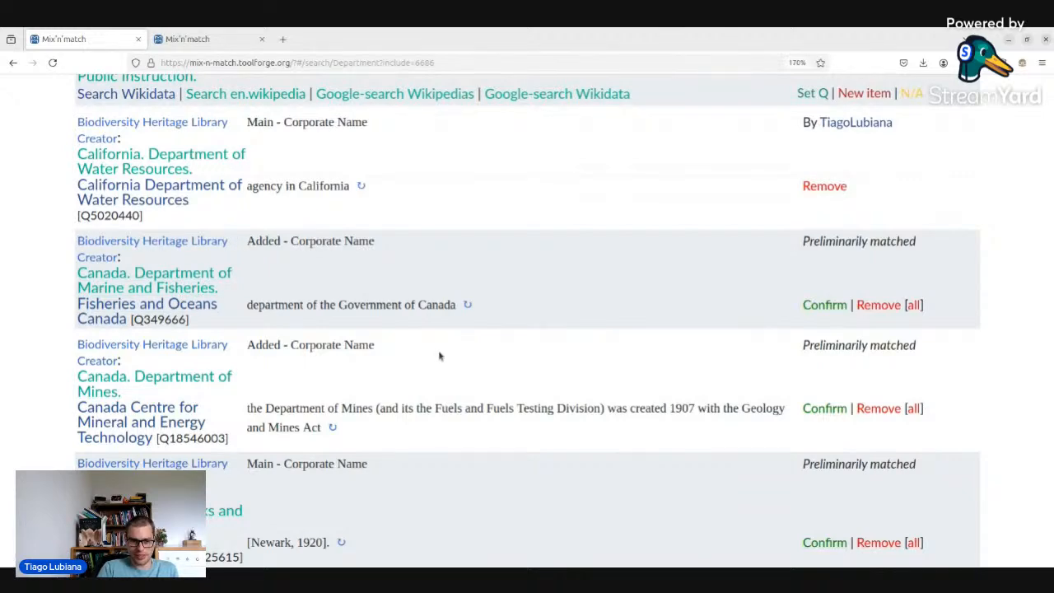
scroll(439, 356, "down", 3)
scroll(438, 355, "down", 1)
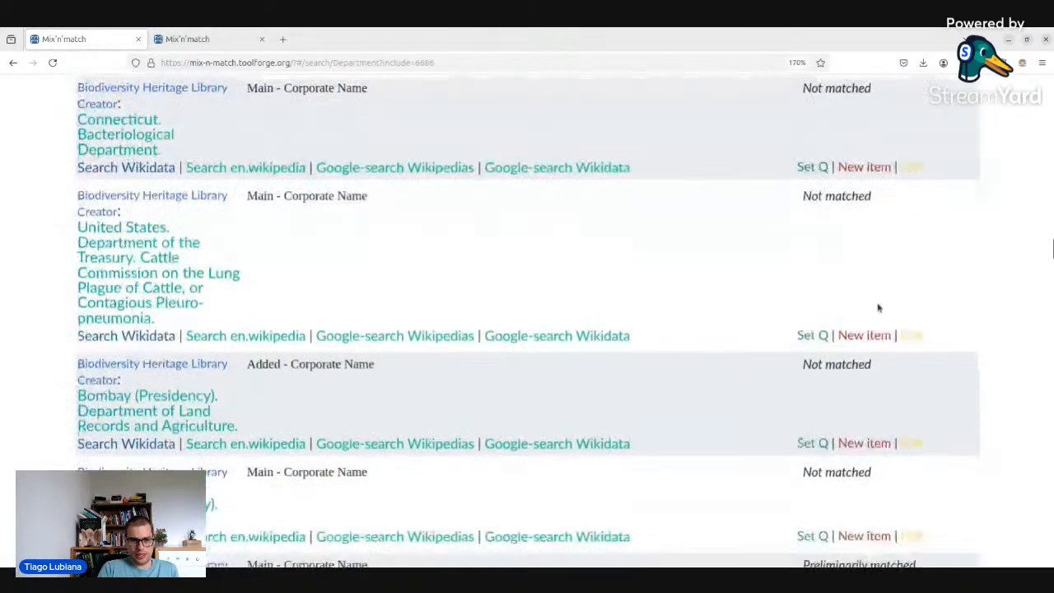
scroll(826, 318, "down", 3)
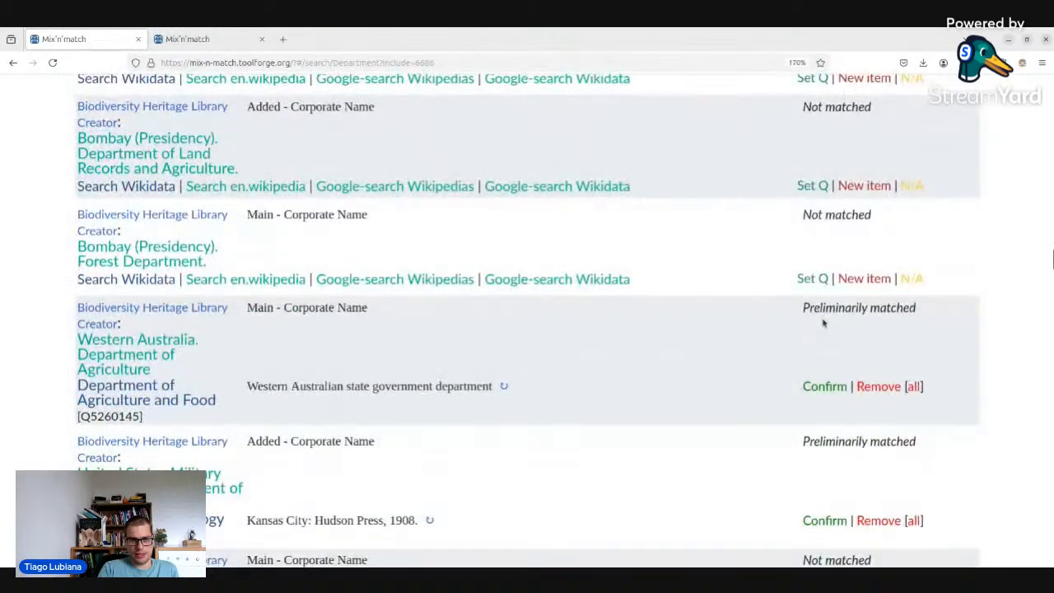
scroll(818, 292, "down", 5)
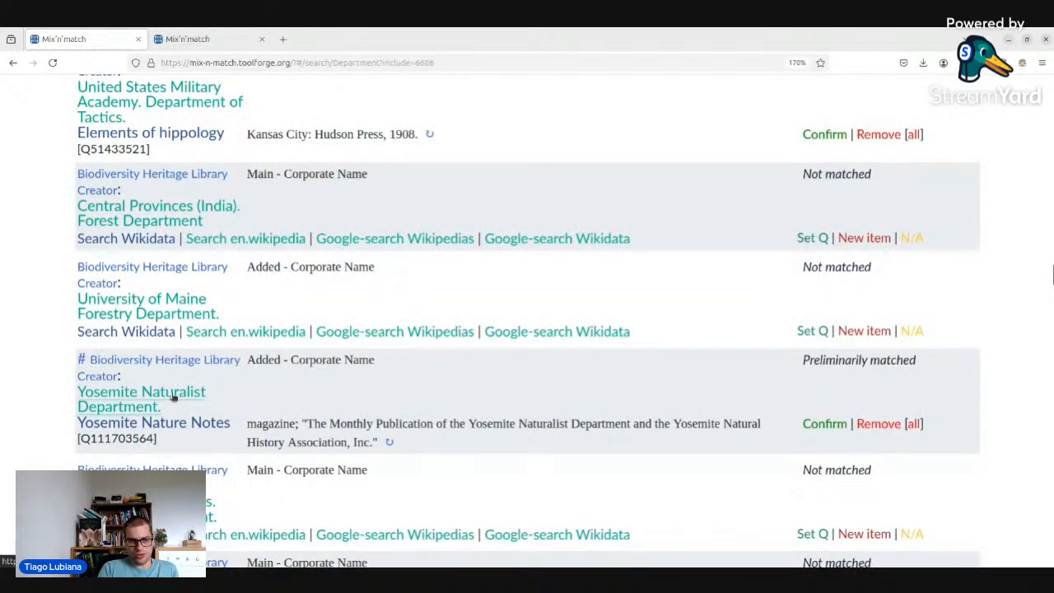
left_click(875, 424)
scroll(875, 424, "down", 5)
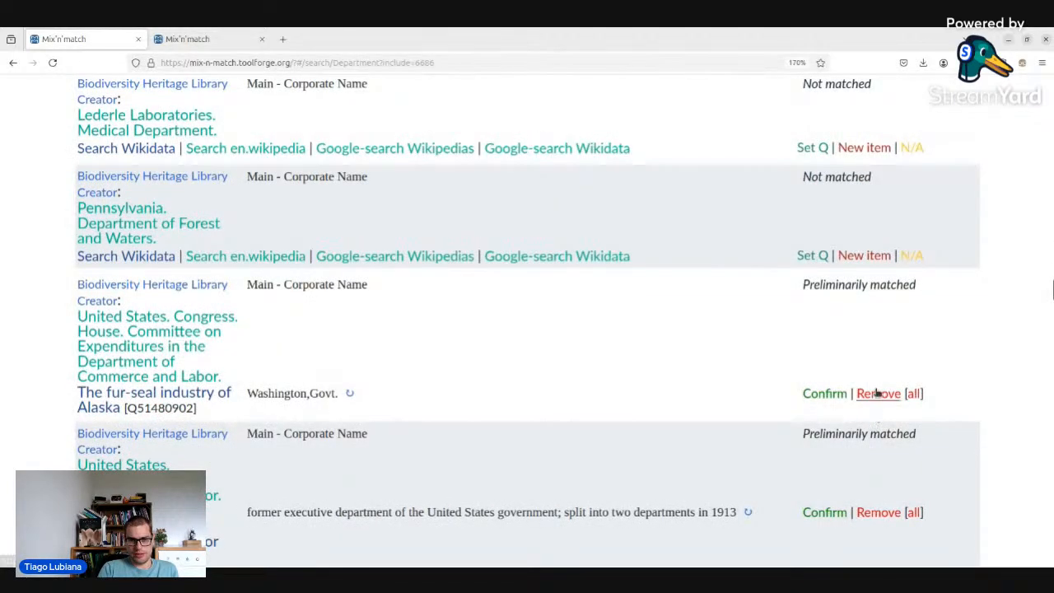
left_click(878, 392)
- Confirm the matches for the United States Department of Commerce and Labor and the Department of Health, Education, and Welfare
scroll(876, 393, "down", 2)
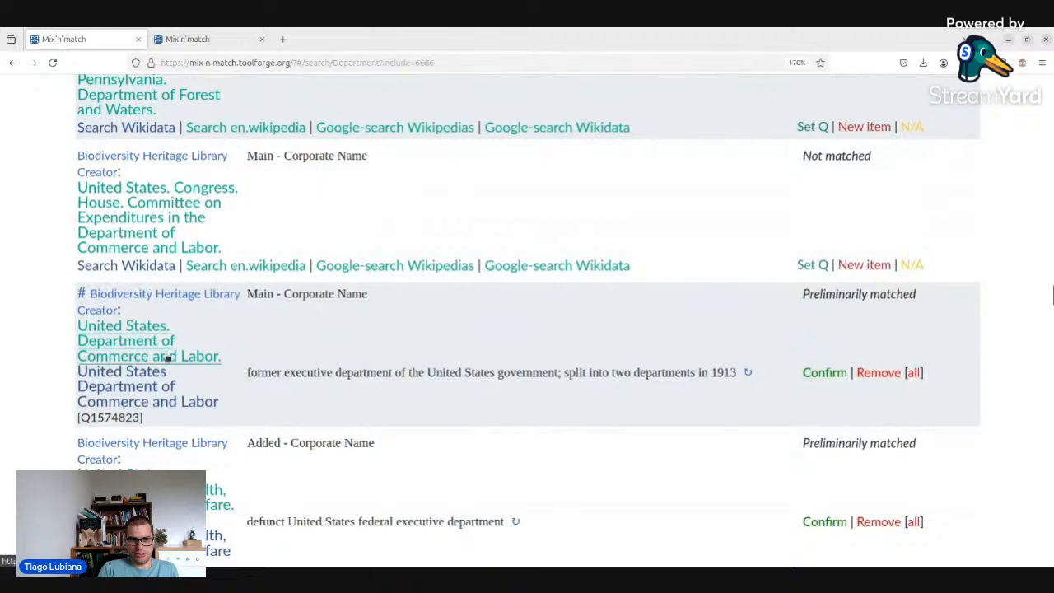
left_click(815, 373)
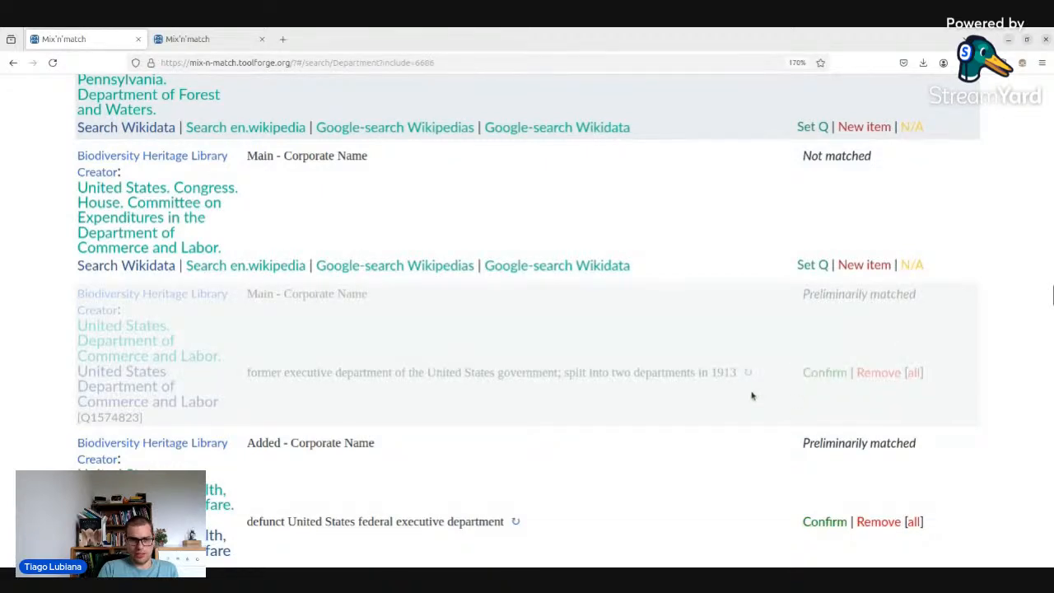
scroll(751, 395, "down", 3)
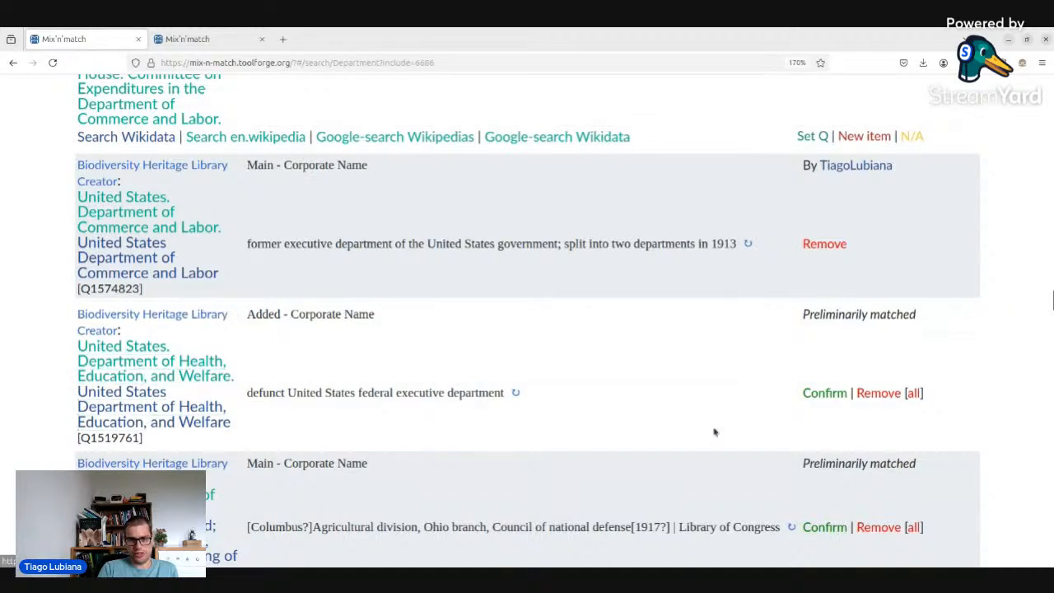
left_click(835, 392)
- Confirm the preliminary match for the Washington (State) Department of Fish and Wildlife entry
scroll(684, 376, "down", 6)
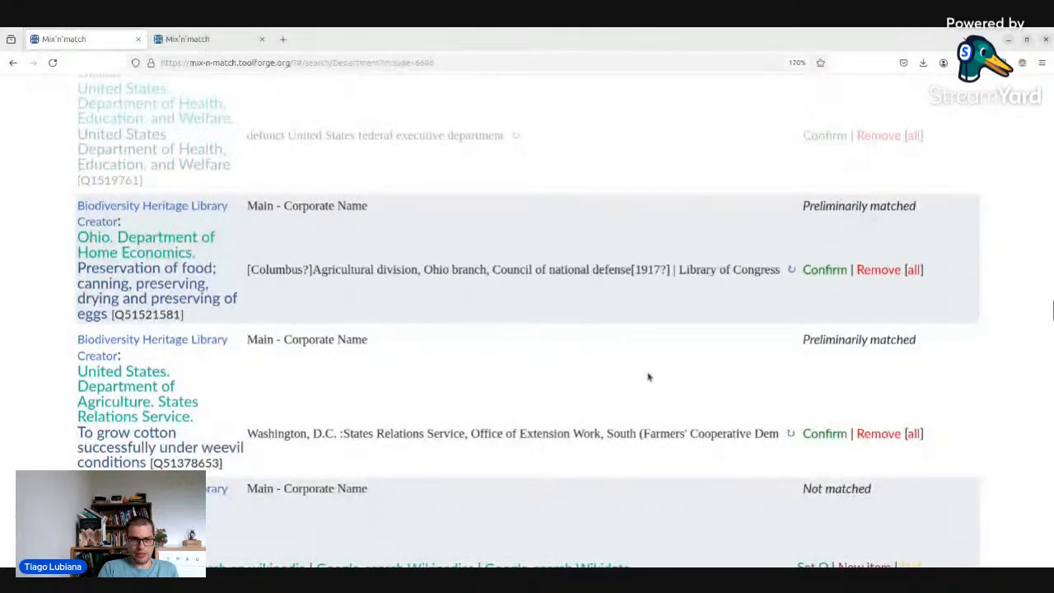
scroll(647, 376, "down", 8)
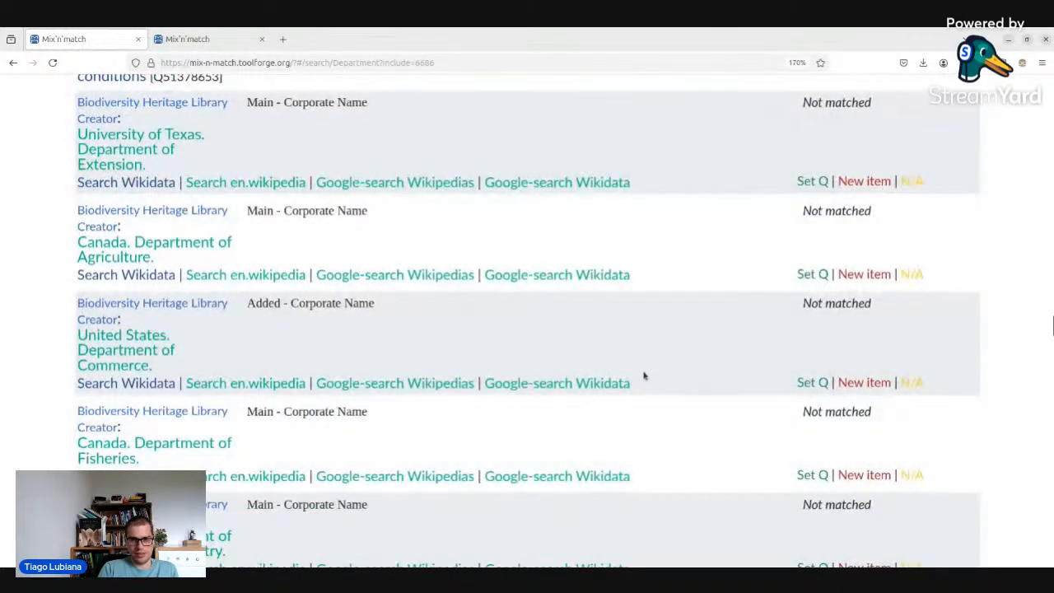
scroll(641, 374, "down", 20)
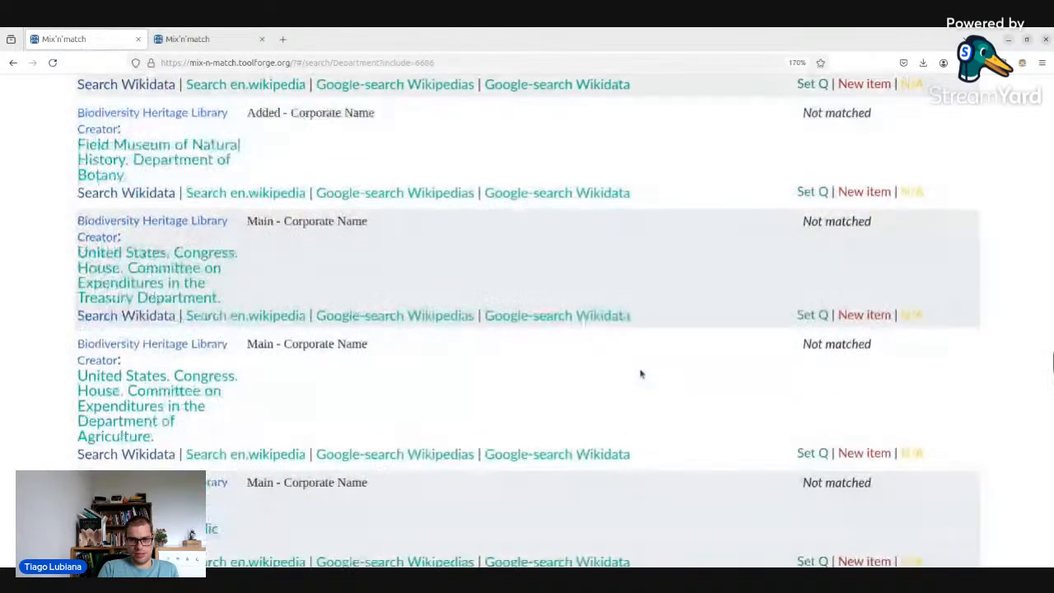
scroll(957, 350, "up", 6)
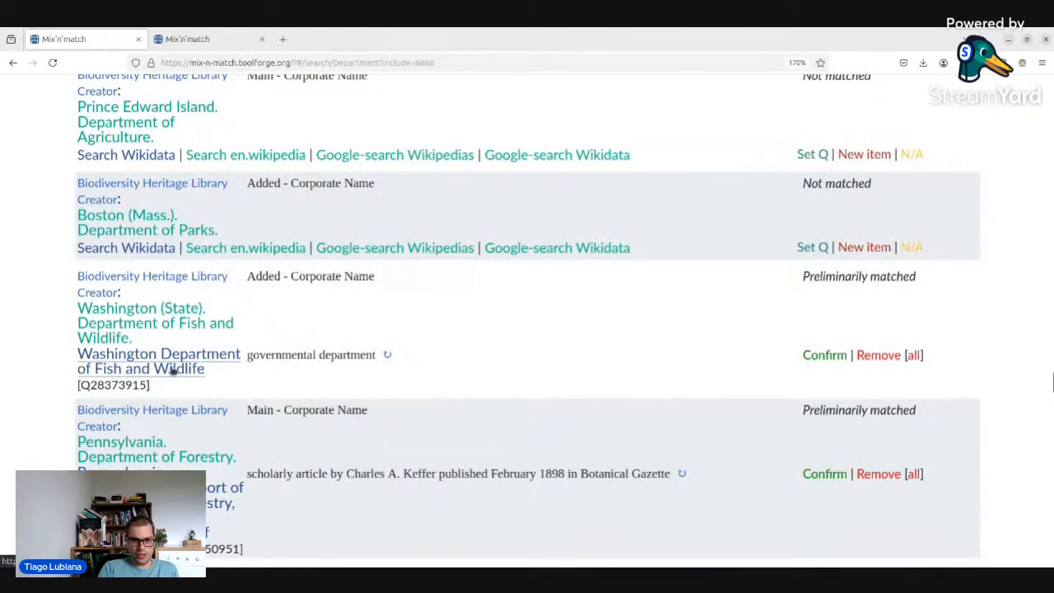
left_click(812, 360)
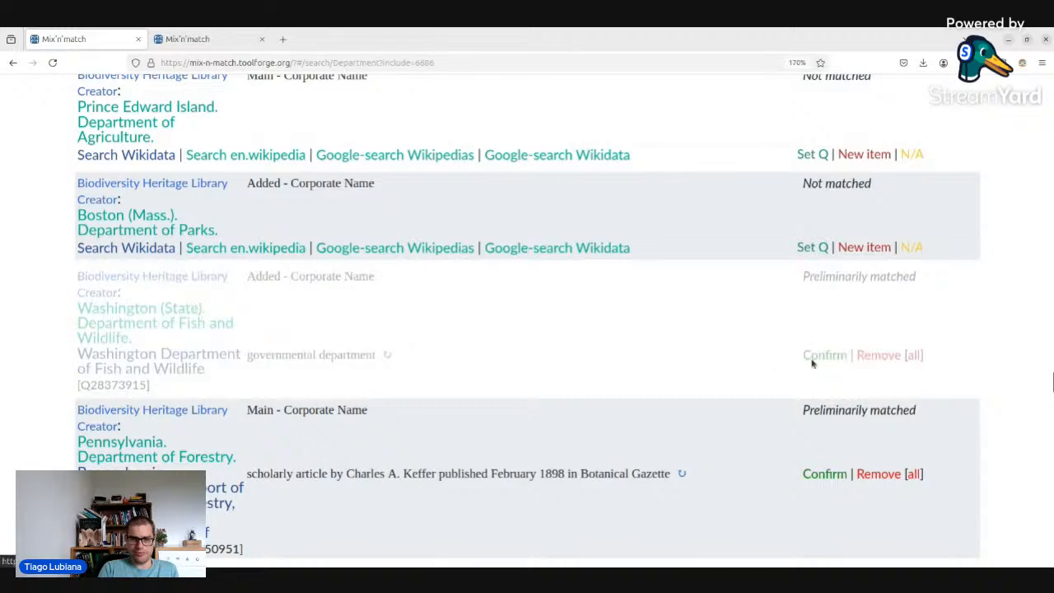
- Remove the preliminary matches from the Pennsylvania Department of Forestry and Canada Crown Lands Department entries
scroll(758, 371, "down", 6)
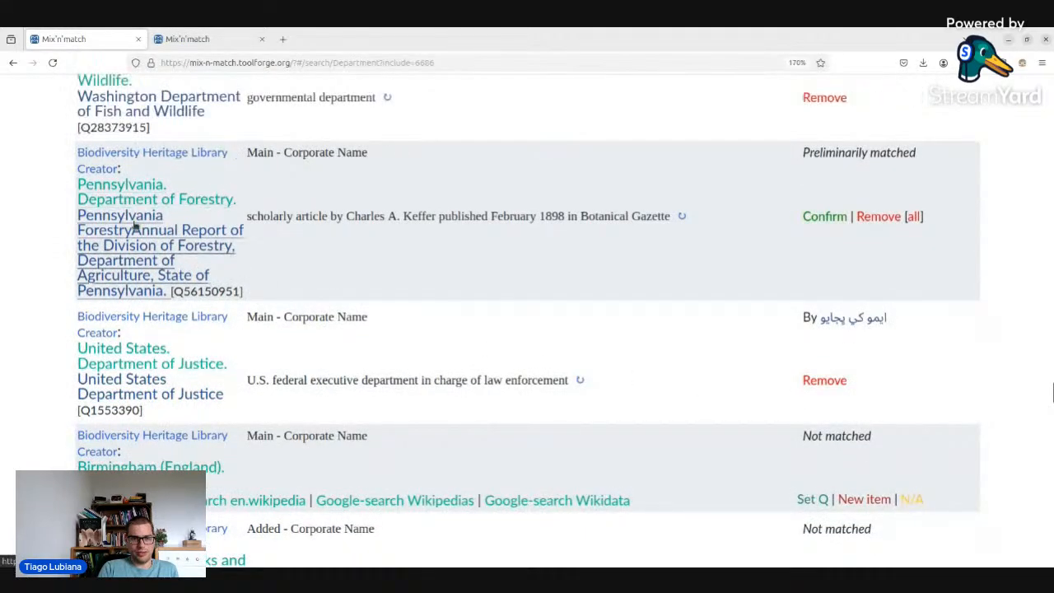
left_click(882, 223)
scroll(803, 276, "down", 15)
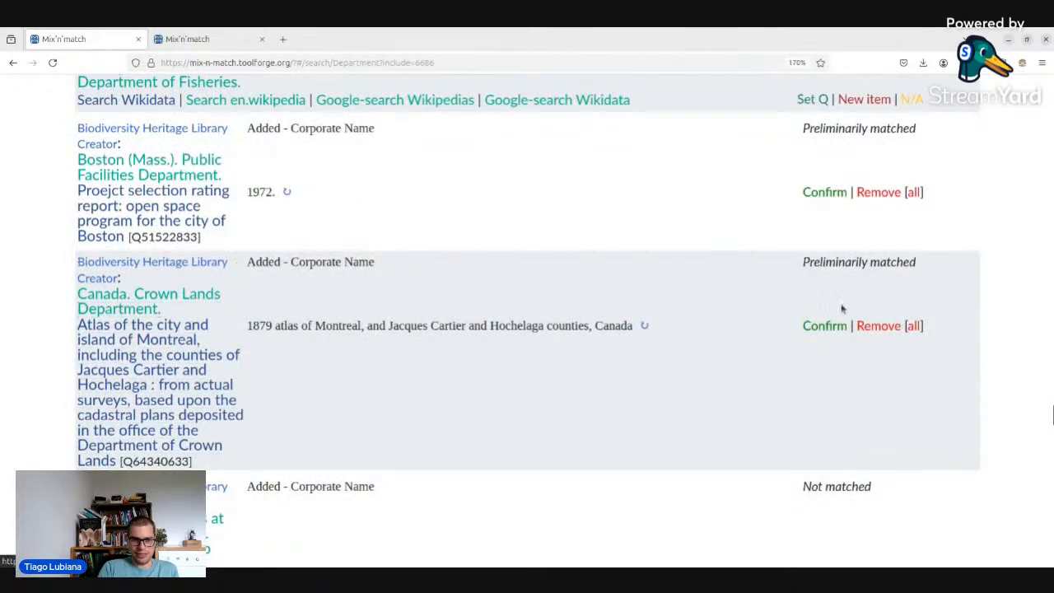
left_click(881, 328)
- Confirm the preliminary match for the California Department of Parks and Recreation entry
scroll(857, 332, "down", 6)
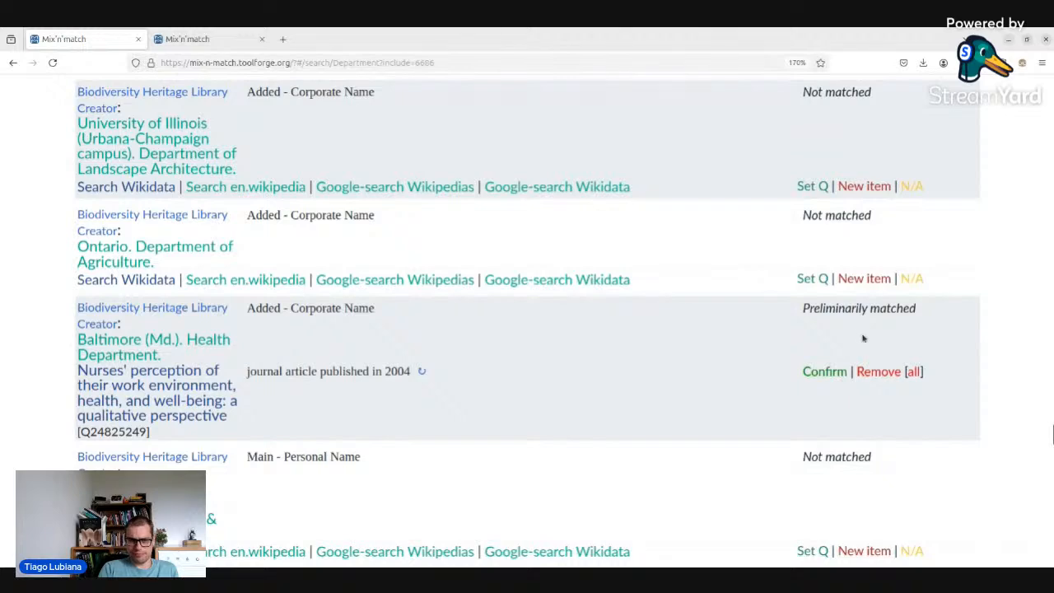
scroll(160, 370, "down", 6)
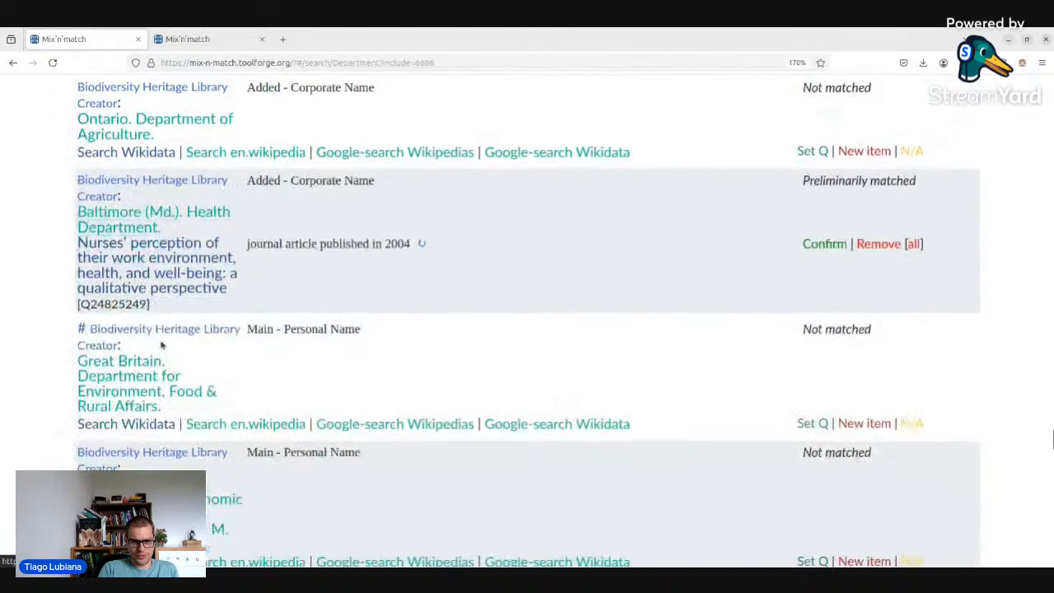
scroll(162, 379, "down", 3)
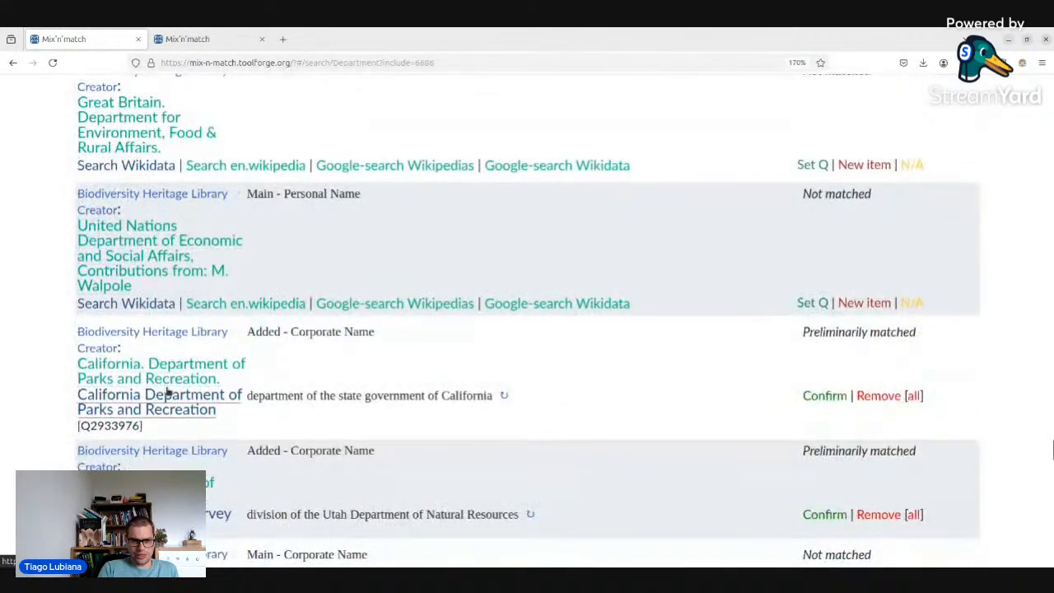
left_click(813, 396)
- Open the Mix'n'match main page in a new tab and copy the address of the "Department" search there for reuse
scroll(517, 380, "down", 5)
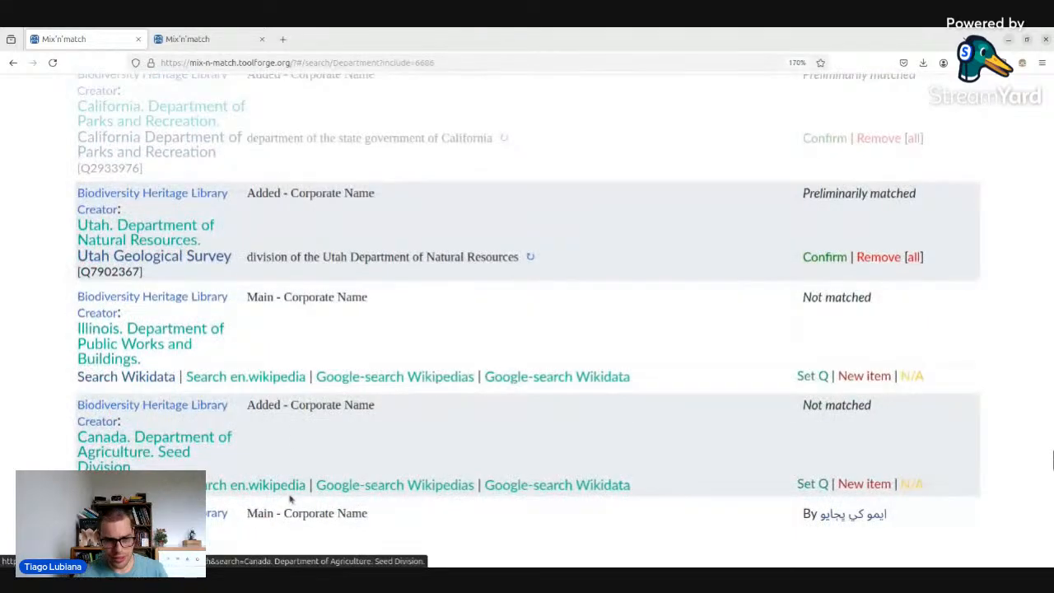
scroll(202, 377, "up", 20)
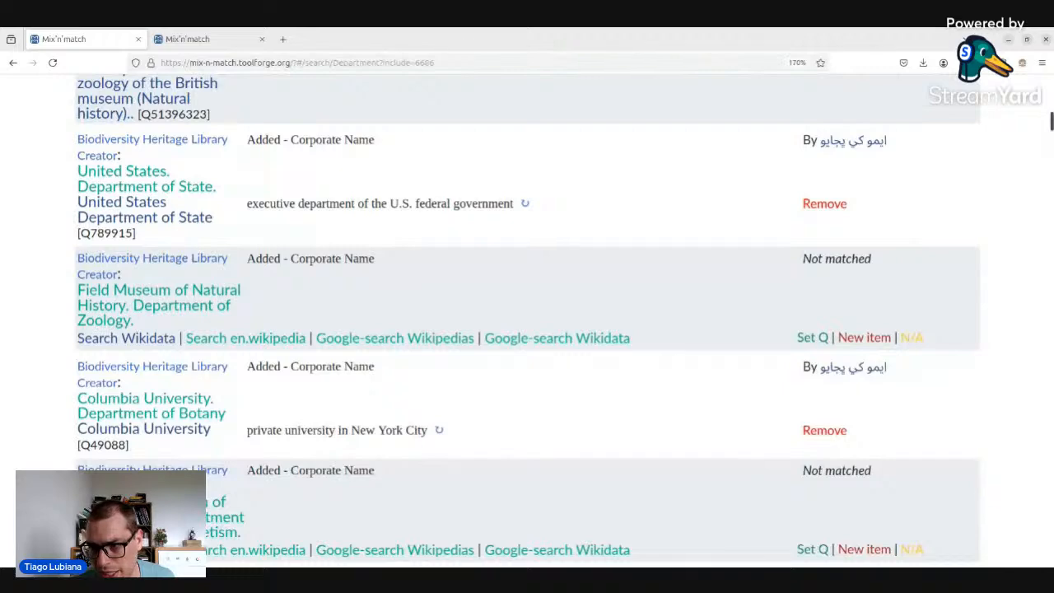
scroll(225, 146, "up", 5)
triple_click(184, 165)
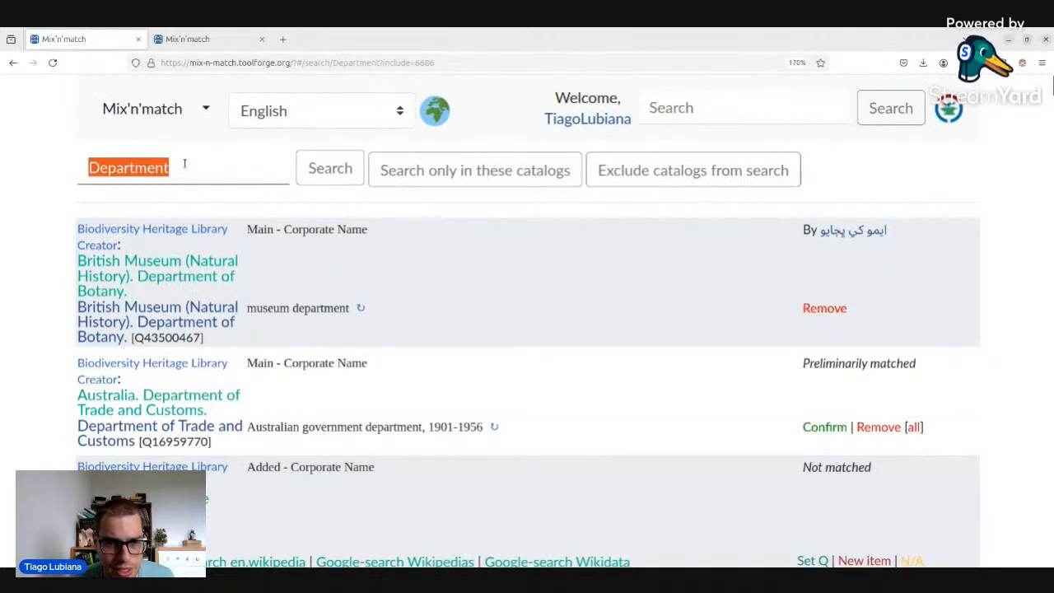
middle_click(141, 105)
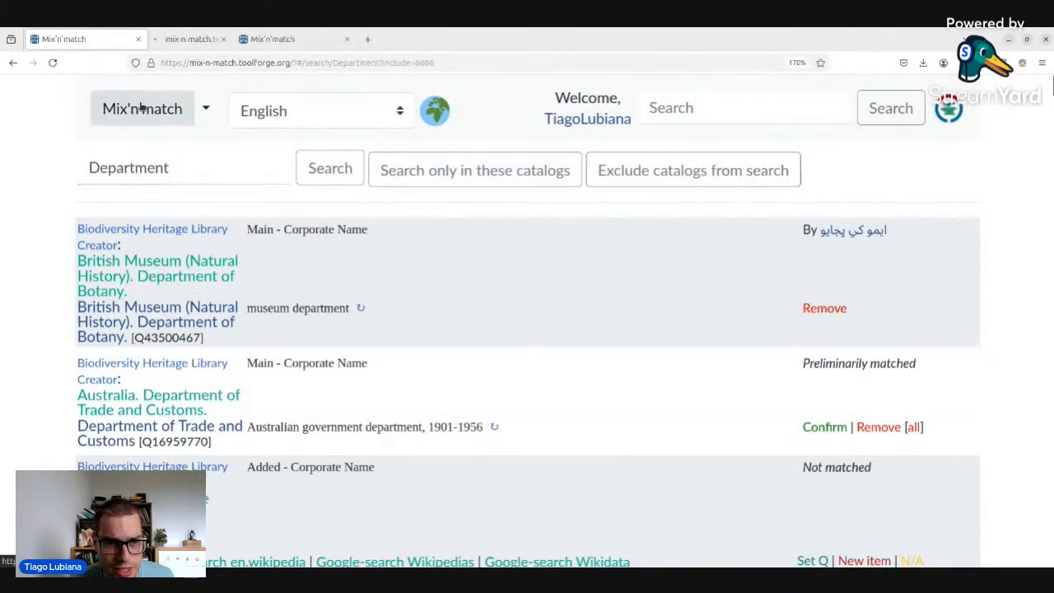
left_click(188, 38)
left_click(83, 38)
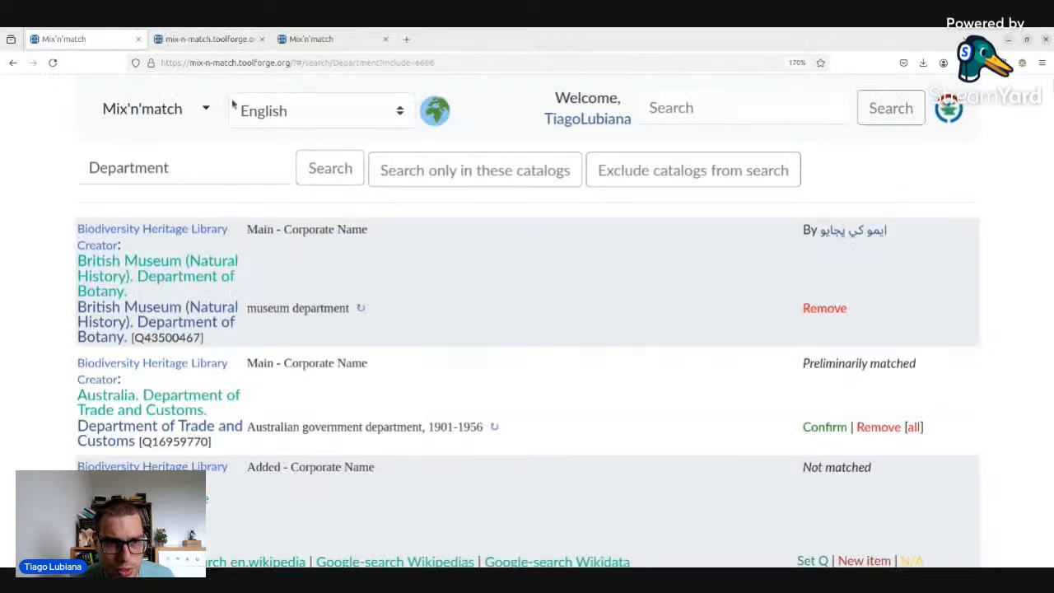
left_click(367, 64)
left_click(202, 41)
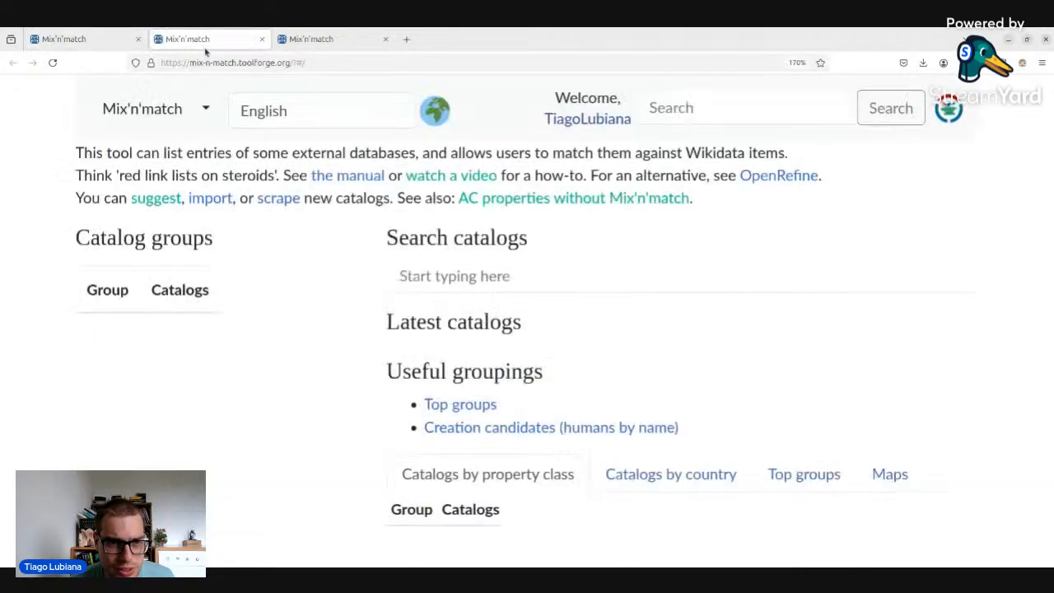
- Run a search for "California" restricted to catalog 6686 in the new tab by adapting the copied search address
left_click(216, 59)
type("https://mix-n-match.toolforge.org/?#/search/Department?include=6686")
double_click(349, 62)
type("Ca")
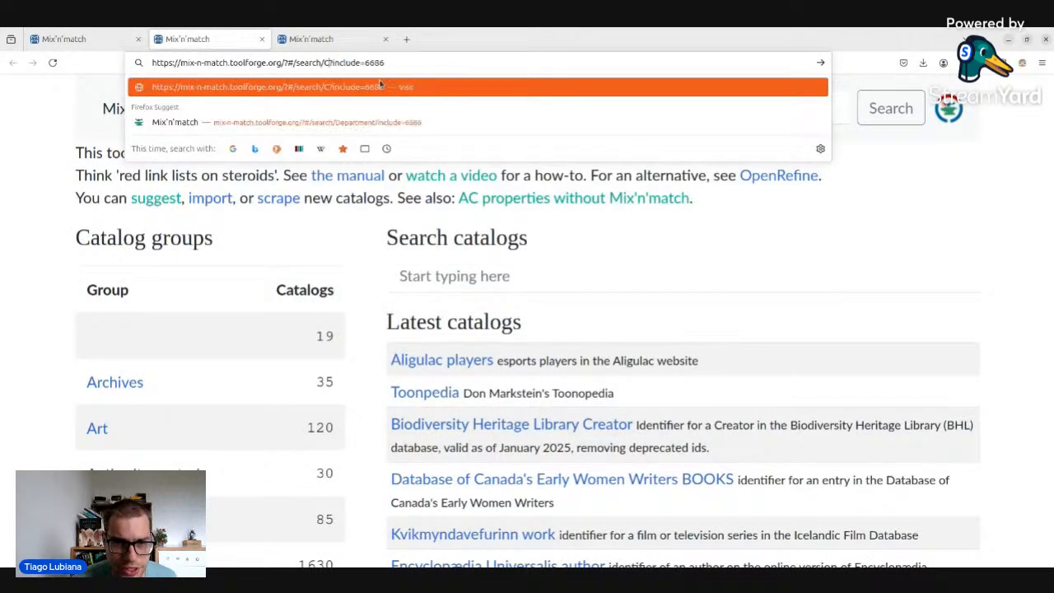
type("lifornia")
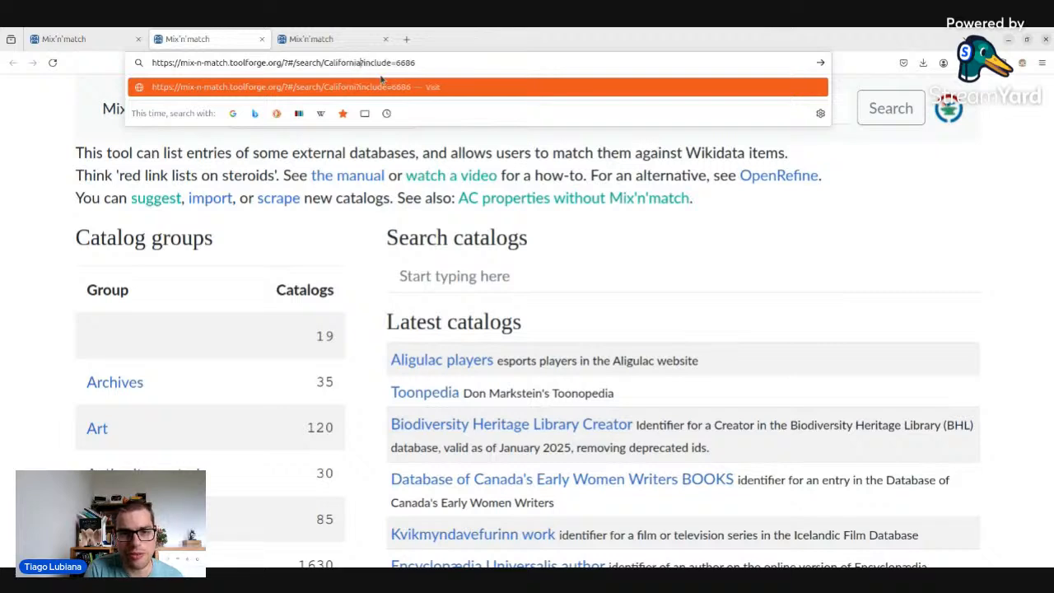
key("Return")
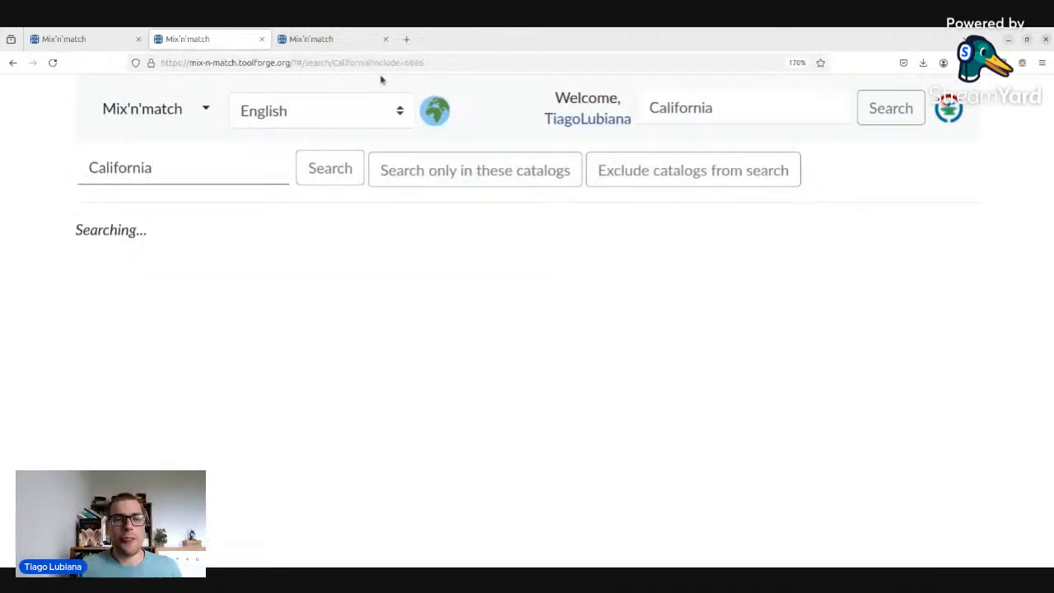
- Return to the "Department" search results and look through the entries for preliminary matches still needing review
left_click(115, 39)
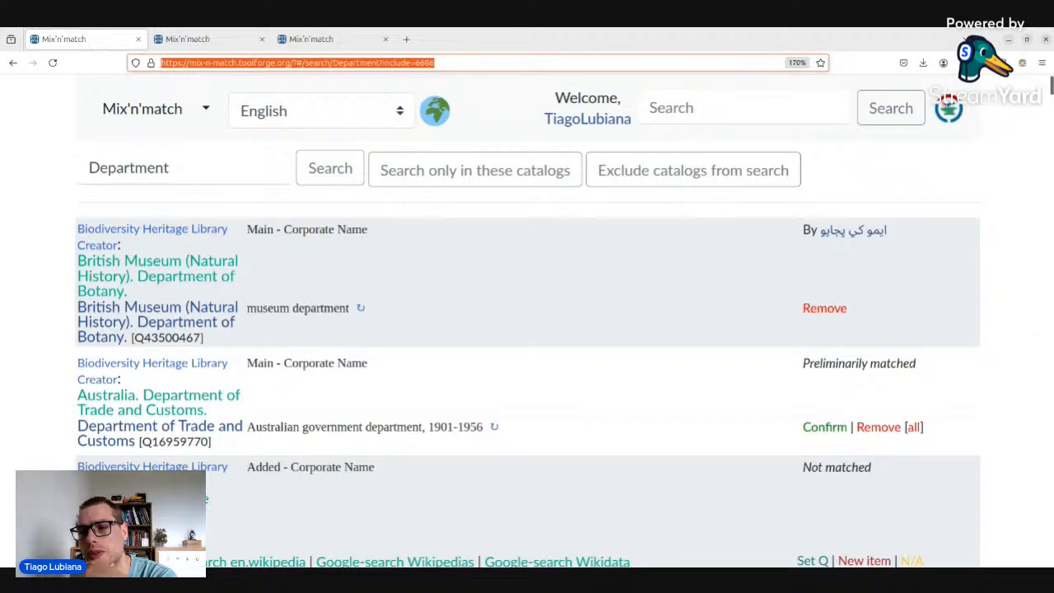
left_click_drag(1050, 87, 1041, 231)
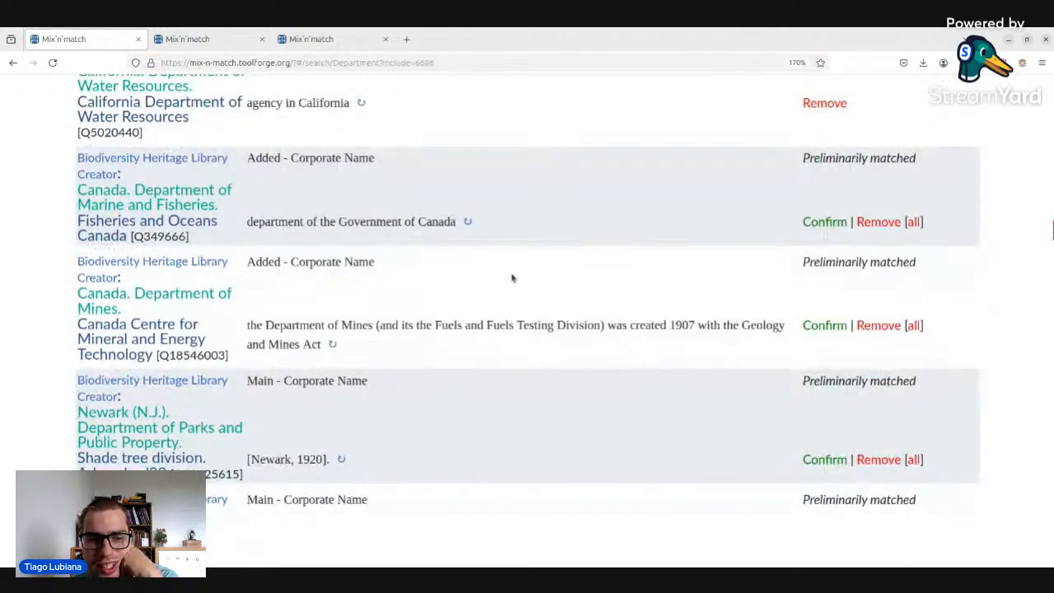
scroll(539, 232, "down", 8)
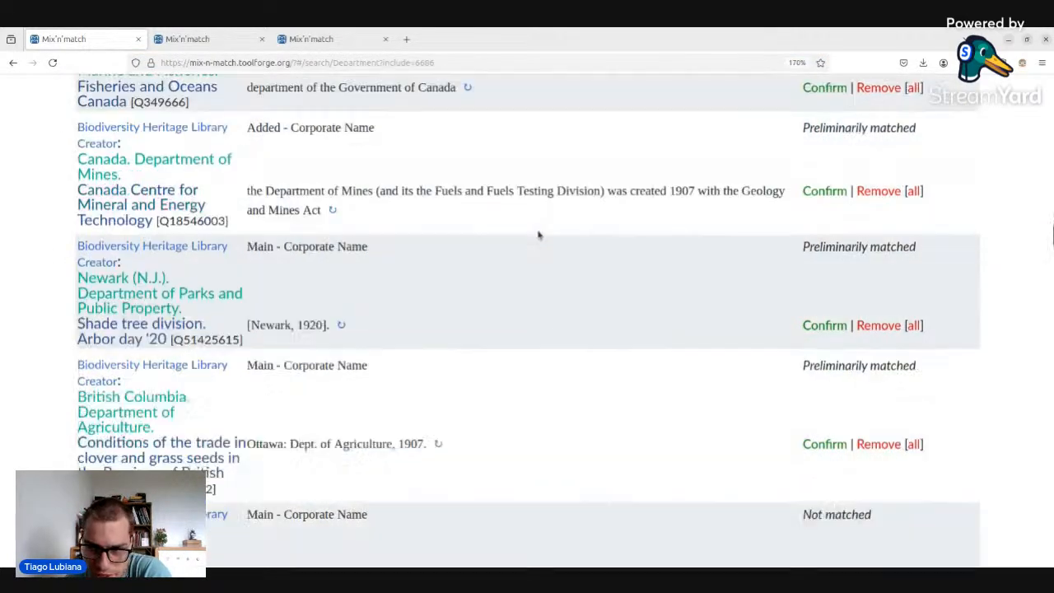
scroll(538, 237, "up", 8)
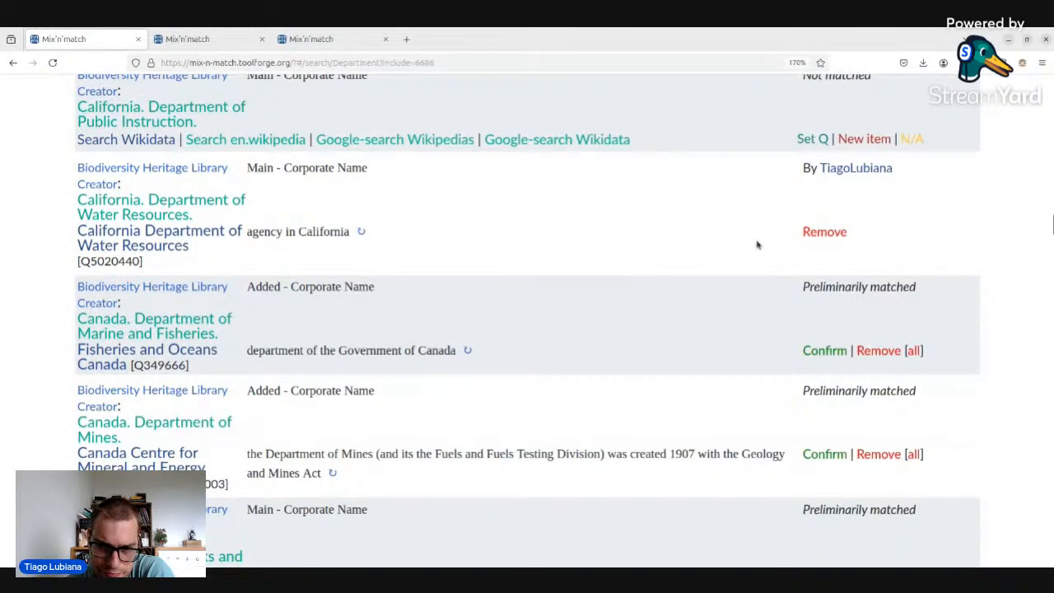
scroll(606, 264, "down", 2)
scroll(606, 264, "down", 15)
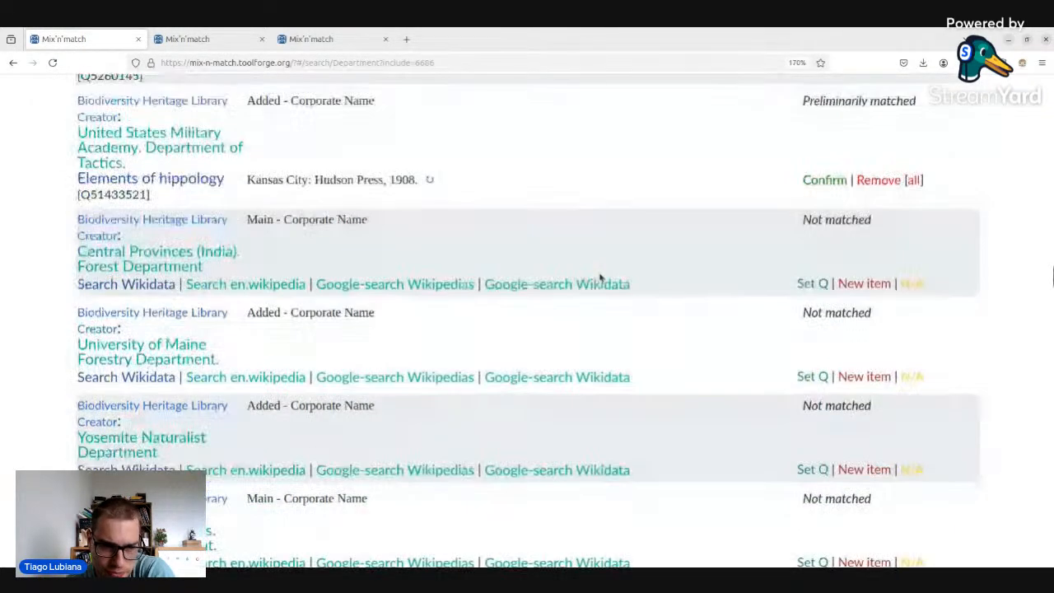
scroll(469, 272, "down", 5)
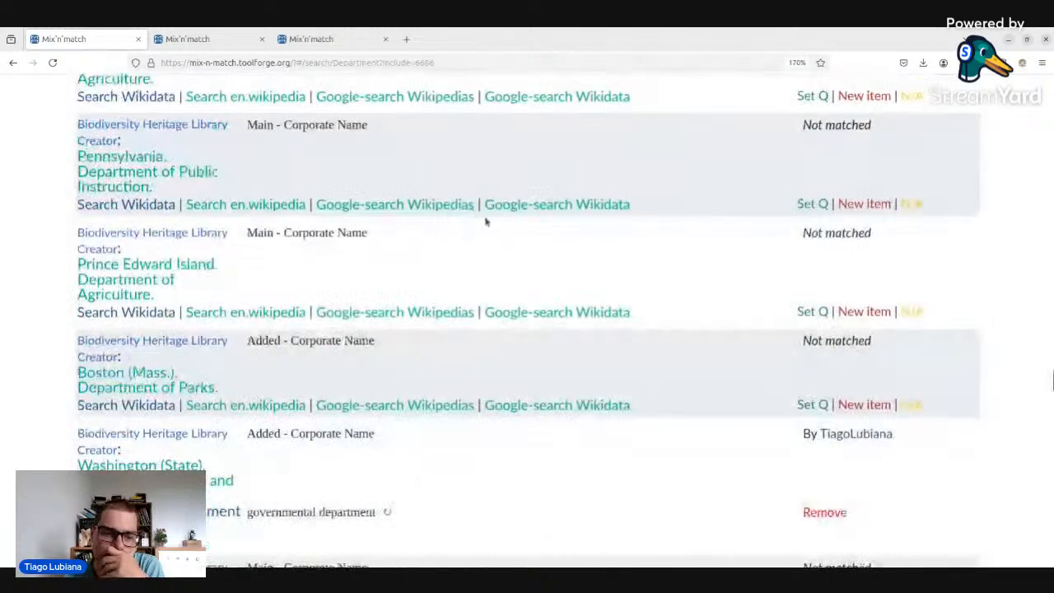
scroll(442, 207, "down", 5)
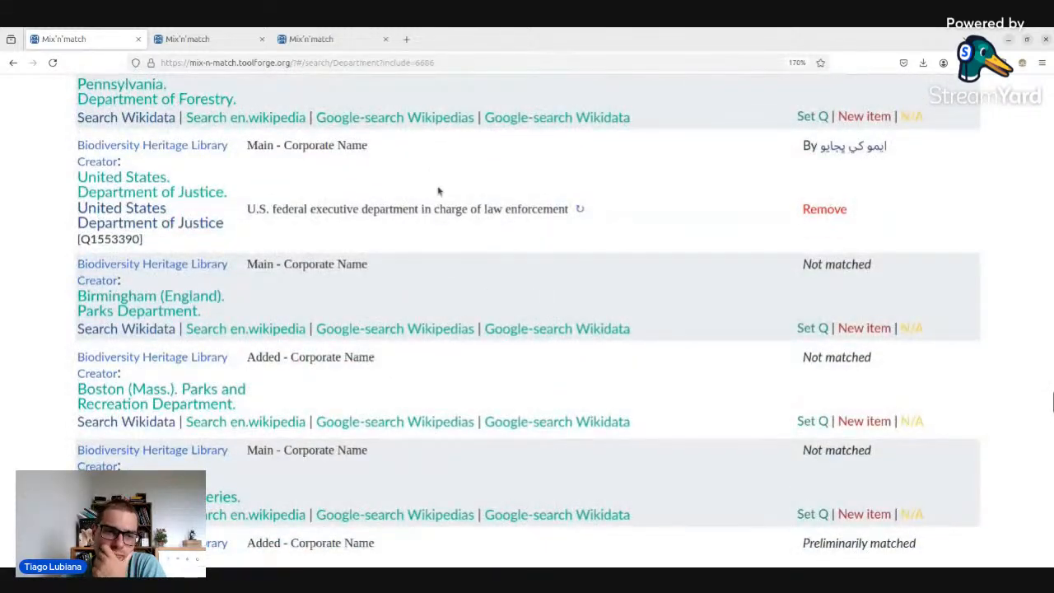
scroll(651, 282, "down", 10)
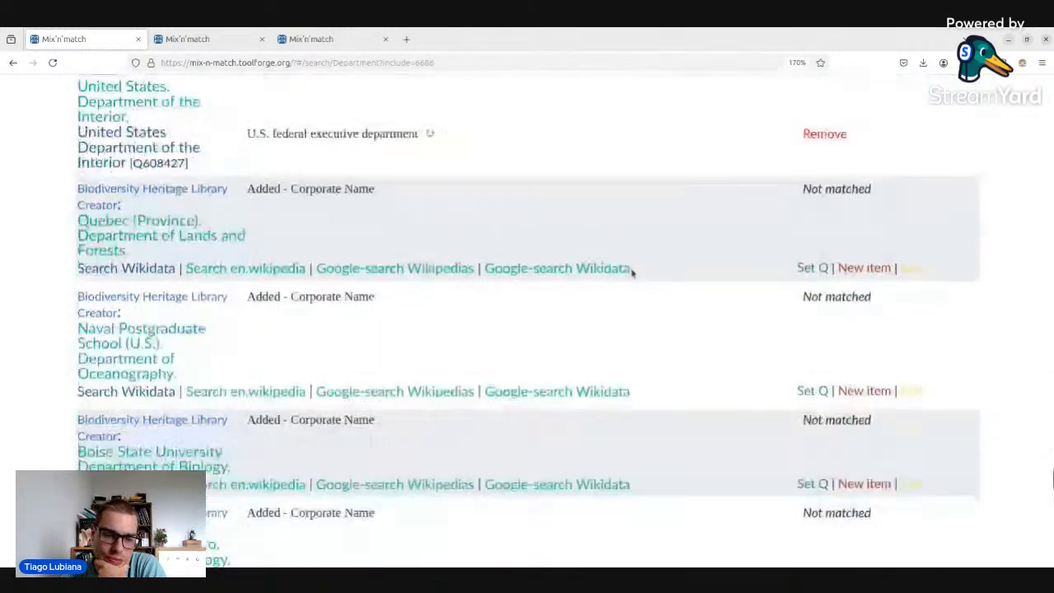
- Confirm the preliminary match of the North Carolina Department of Agriculture entry to North Carolina Commissioner of Agriculture
scroll(621, 271, "down", 5)
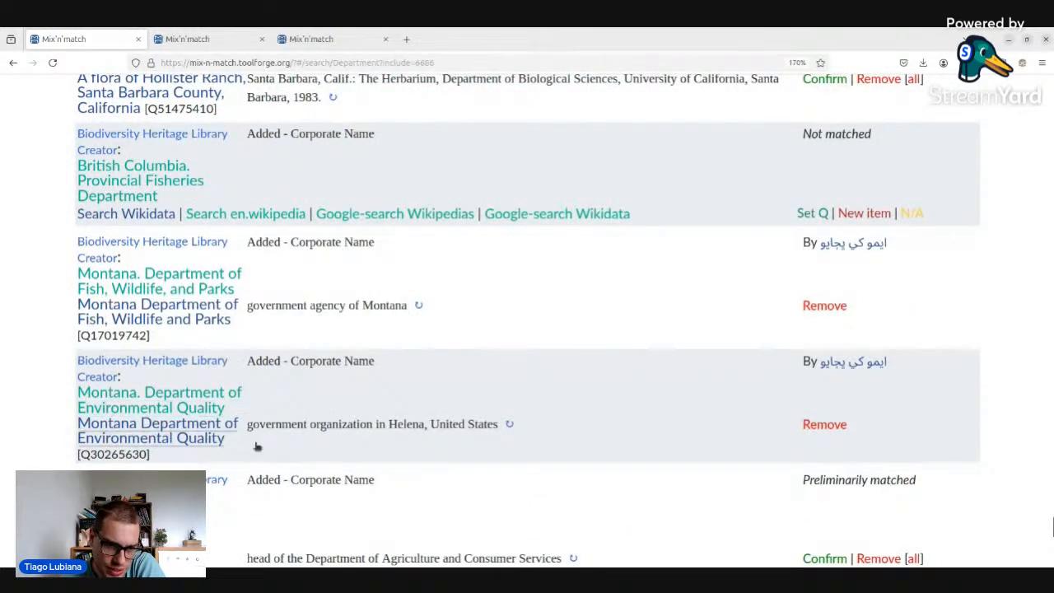
scroll(614, 352, "down", 5)
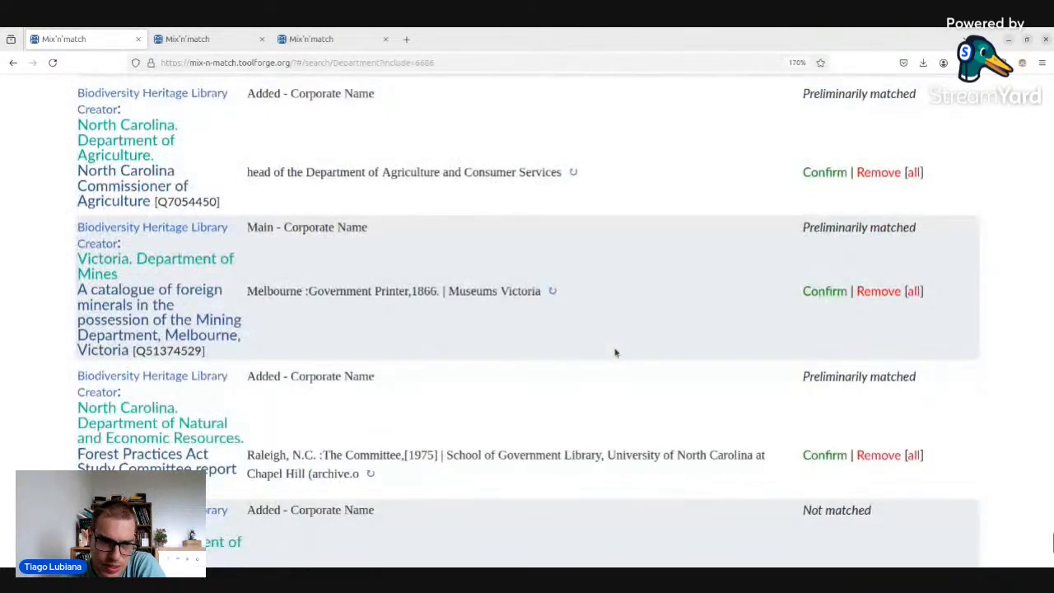
scroll(614, 353, "down", 2)
scroll(614, 352, "up", 6)
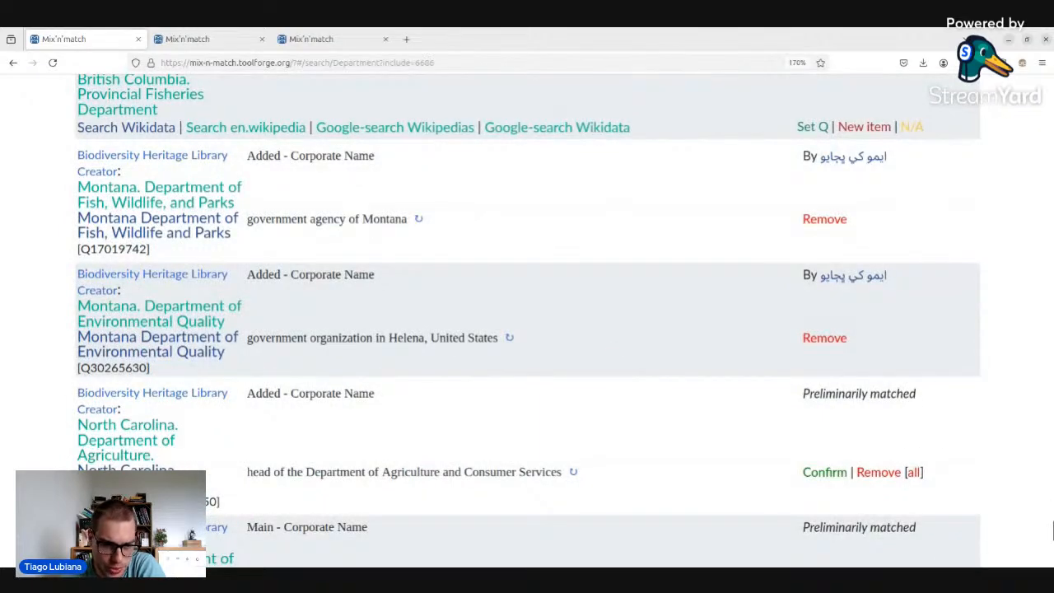
left_click(818, 473)
scroll(620, 374, "down", 3)
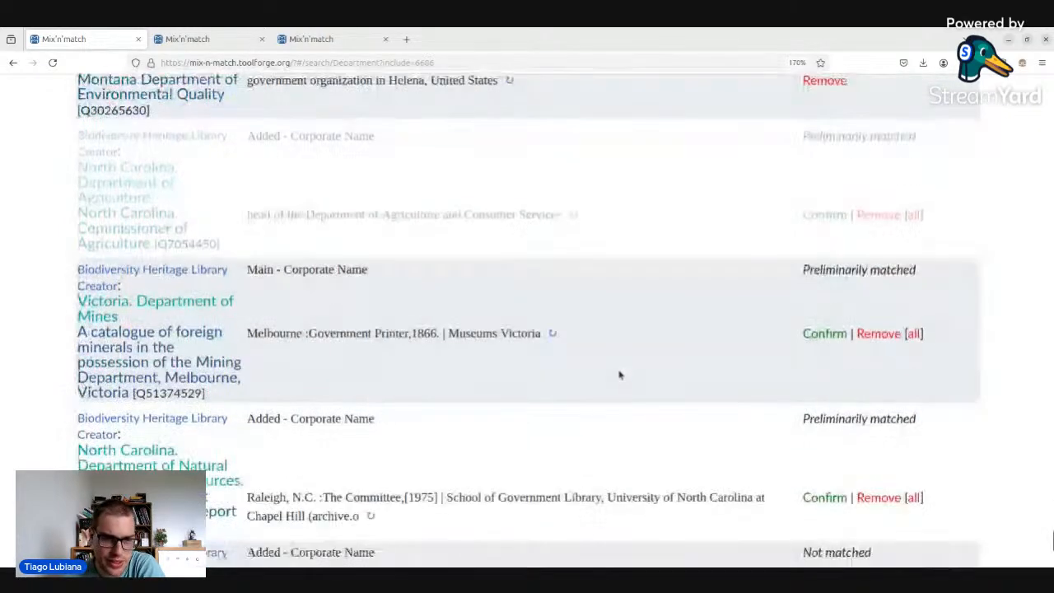
- Search Wikidata and, through Google, the Wikipedias for the unmatched Montana Department of Fish and Game entry, each in a new tab
scroll(614, 354, "down", 3)
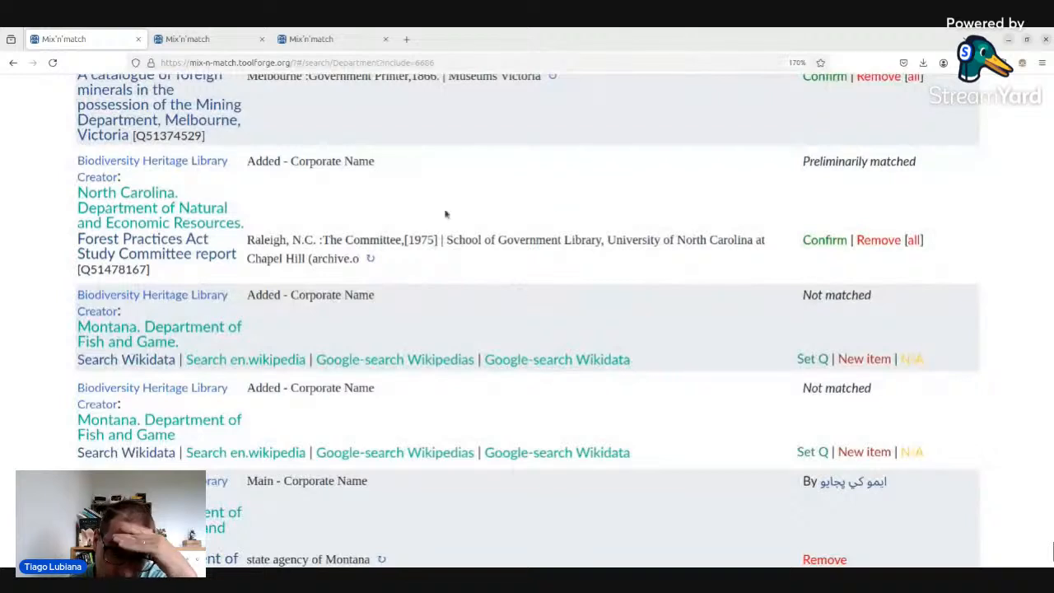
scroll(402, 220, "down", 3)
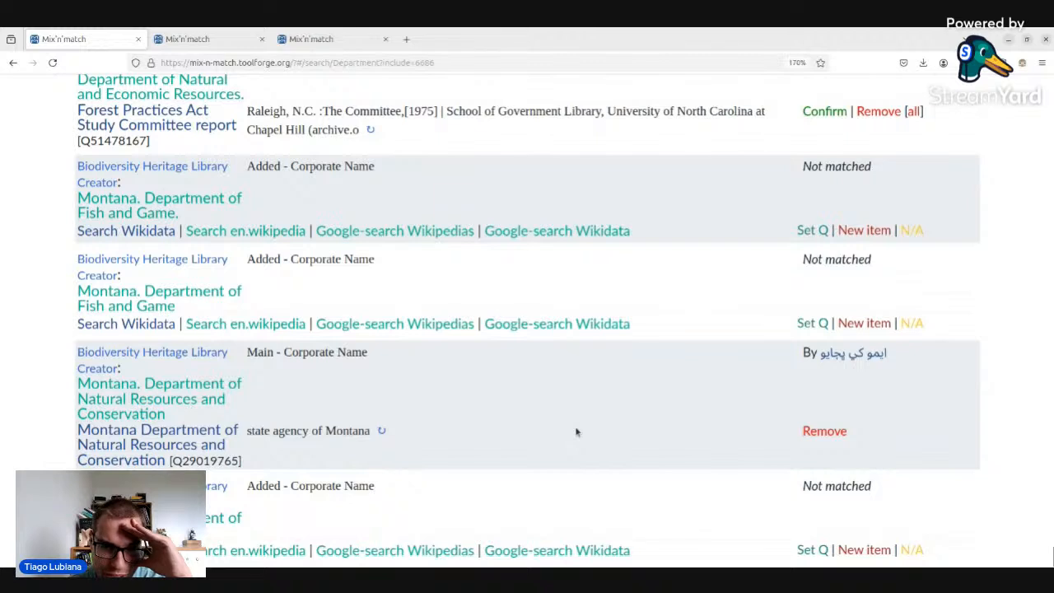
middle_click(148, 325)
middle_click(460, 327)
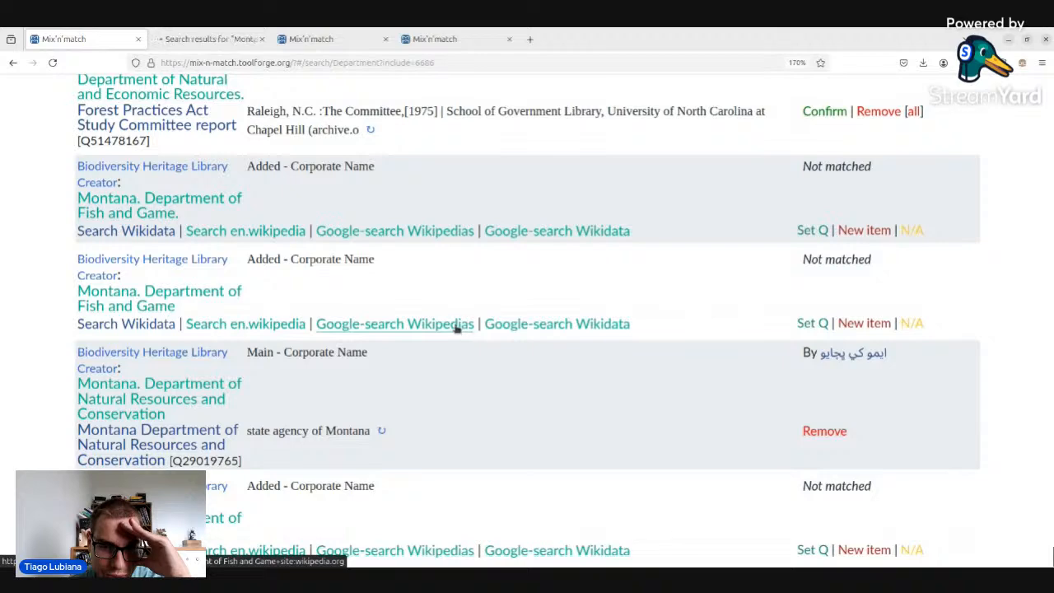
left_click(321, 40)
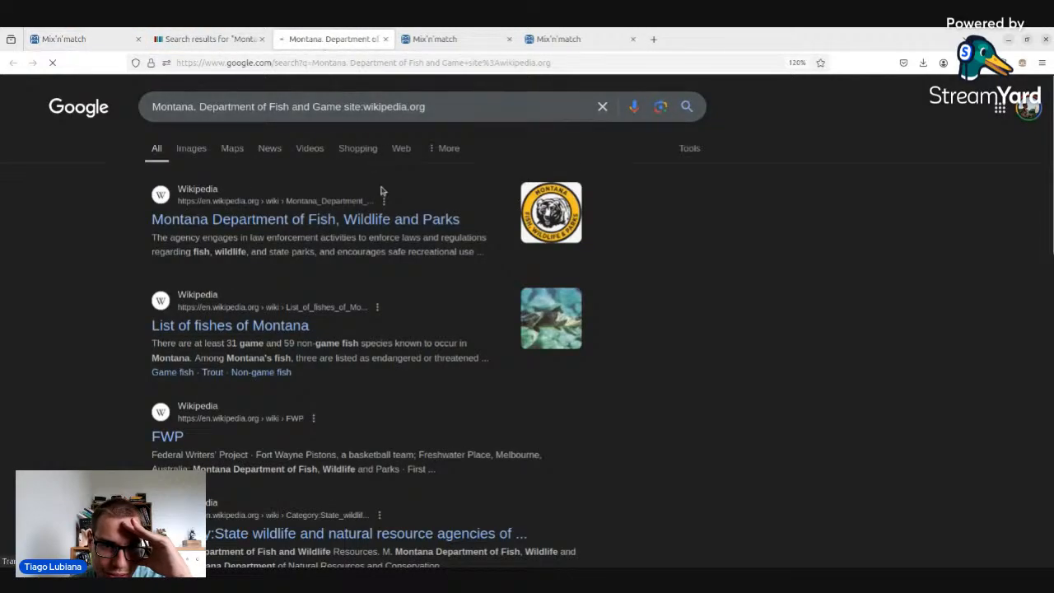
- Examine the Wikidata results and the Montana Department of Fish, Wildlife and Parks Wikipedia article, and close both tabs
left_click(209, 40)
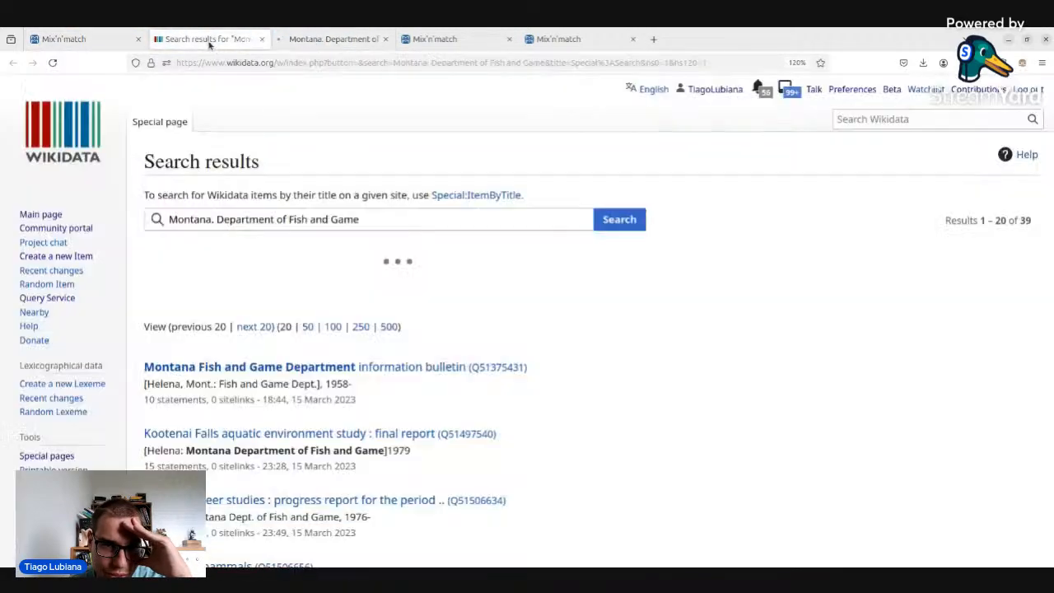
scroll(329, 366, "down", 1)
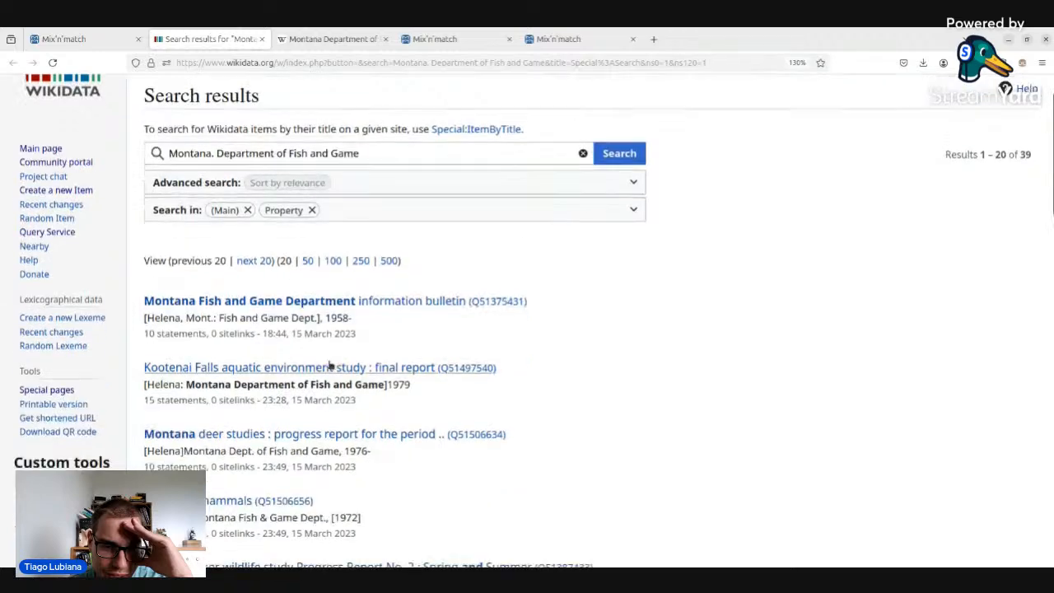
scroll(330, 367, "down", 3)
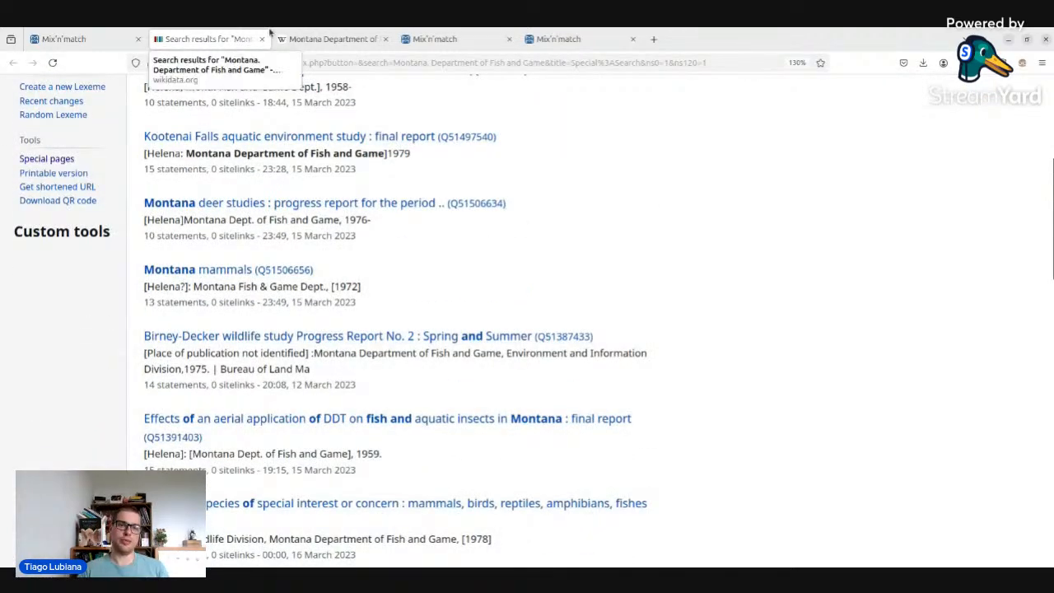
left_click(262, 40)
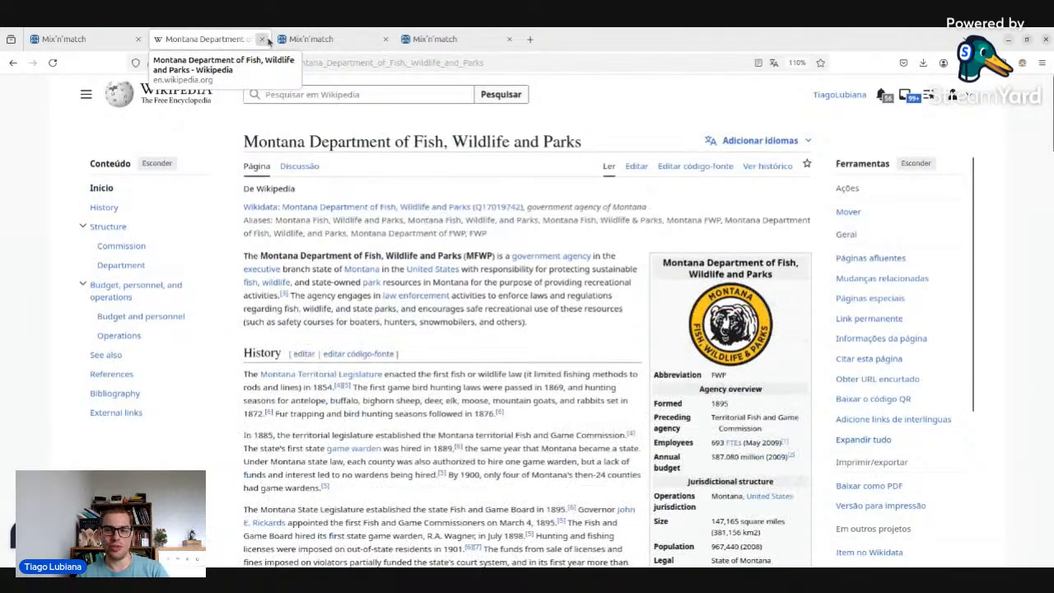
left_click(261, 40)
- Go back to the "Department" search results and close that tab
left_click(331, 40)
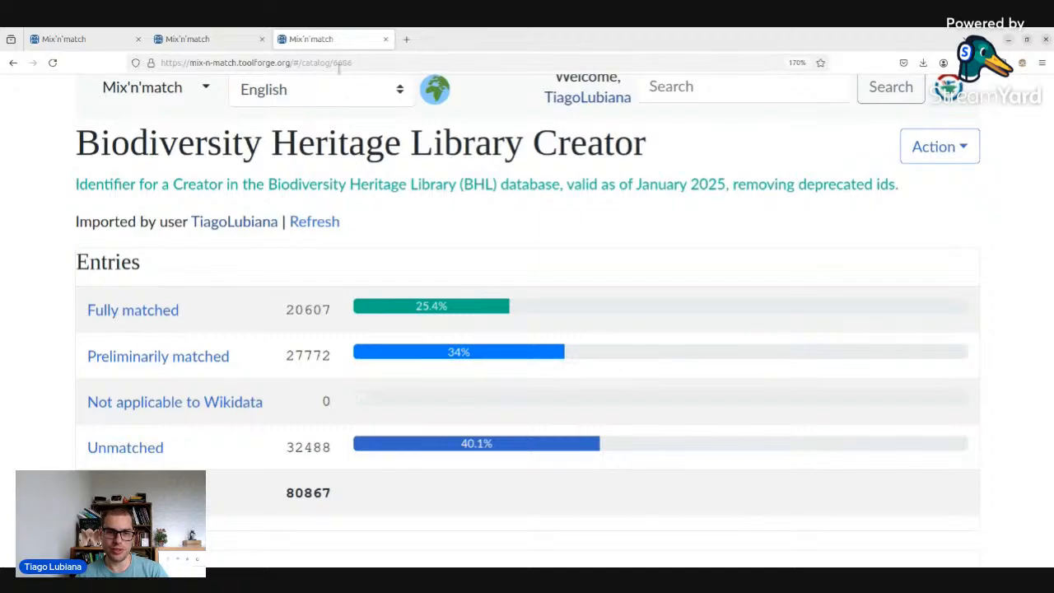
left_click(188, 38)
left_click(97, 40)
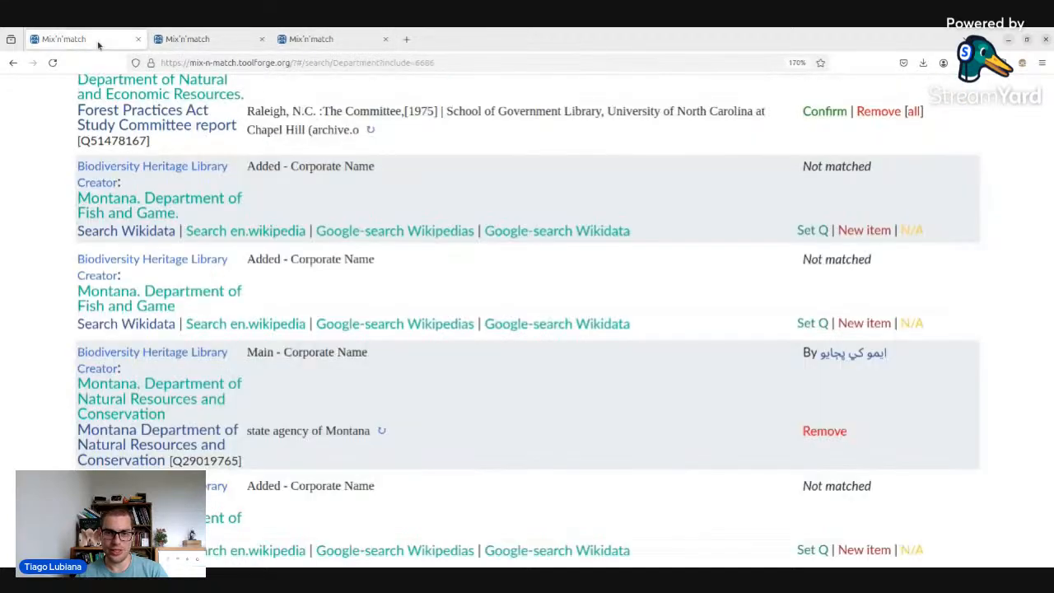
scroll(889, 285, "up", 15)
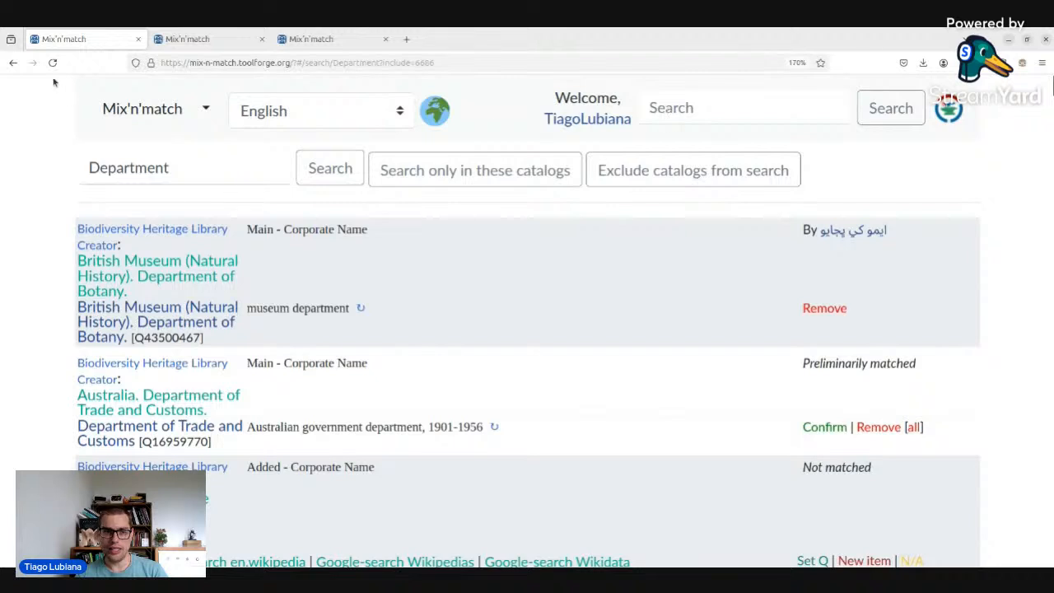
left_click(138, 39)
- Open the Visual tool for the Biodiversity Heritage Library Creator catalog from its catalog page
left_click(198, 39)
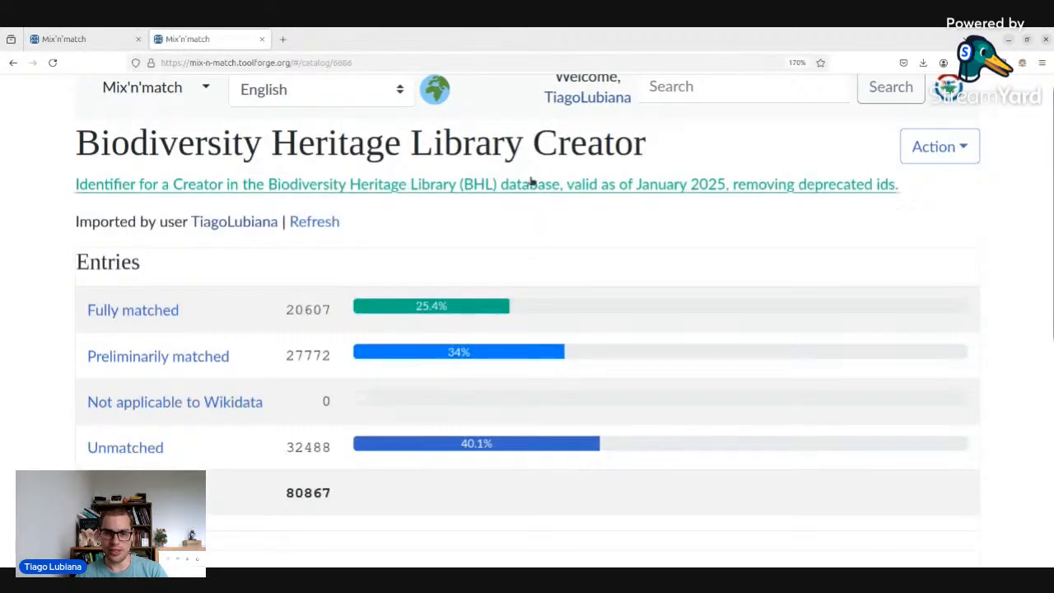
left_click(945, 147)
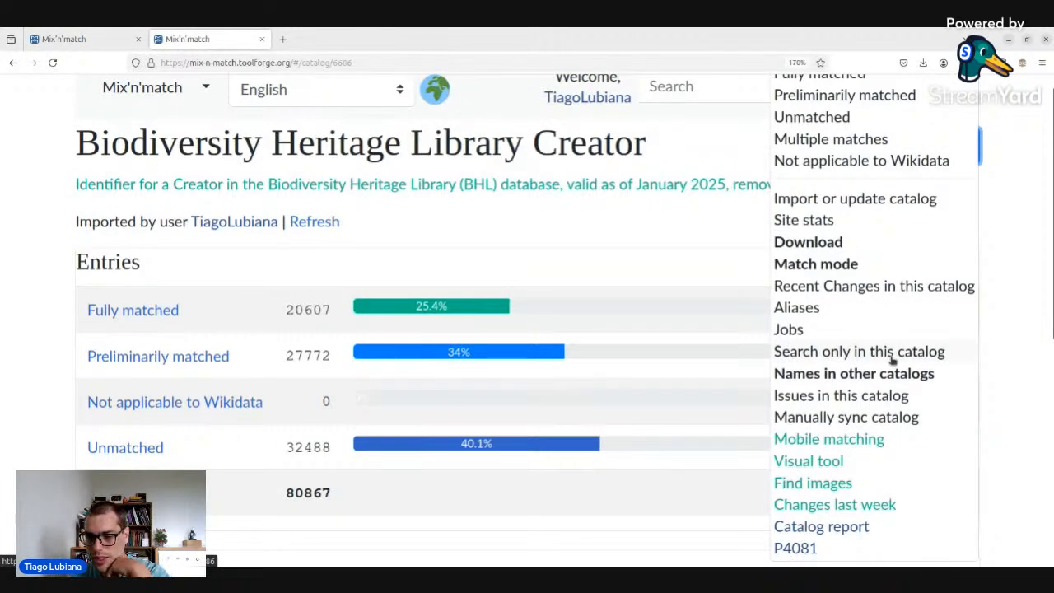
left_click(786, 457)
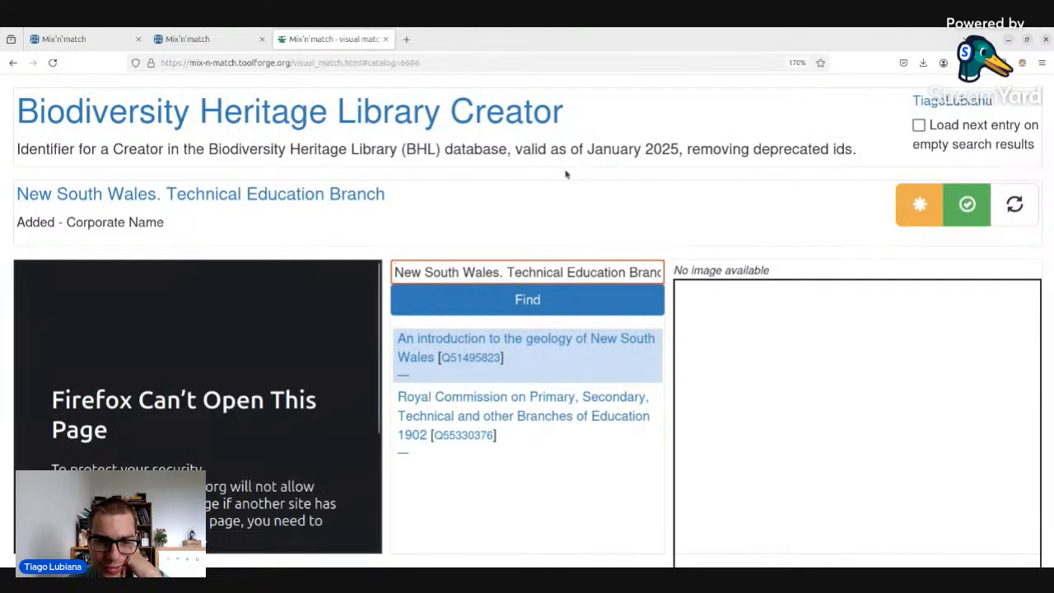
- Examine the embedded source page and the candidate Wikidata item Q51495823 for the New South Wales Technical Education Branch entry
scroll(210, 430, "down", 3)
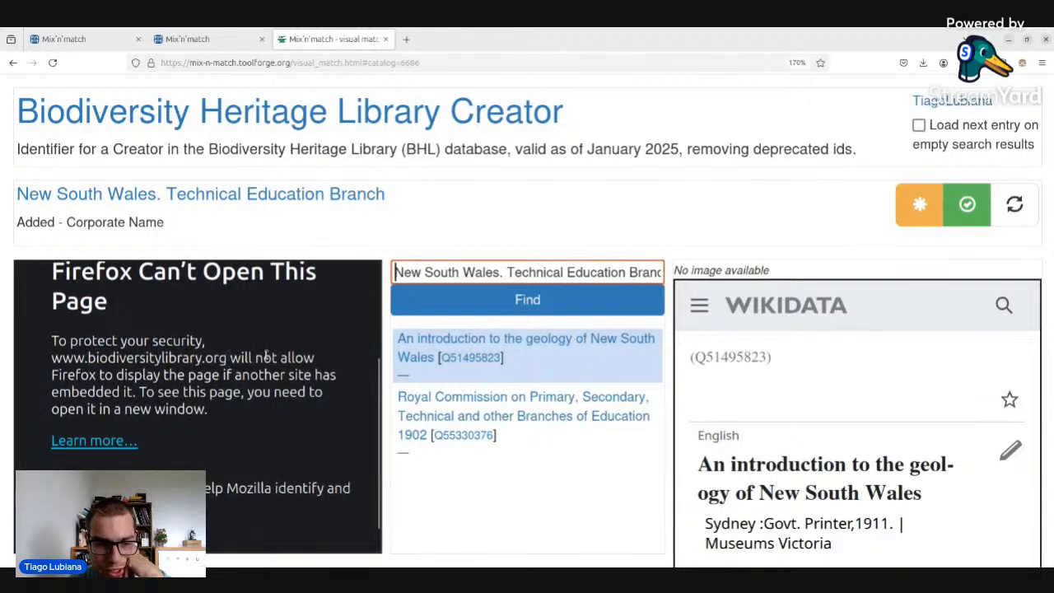
left_click_drag(265, 356, 271, 392)
left_click(271, 391)
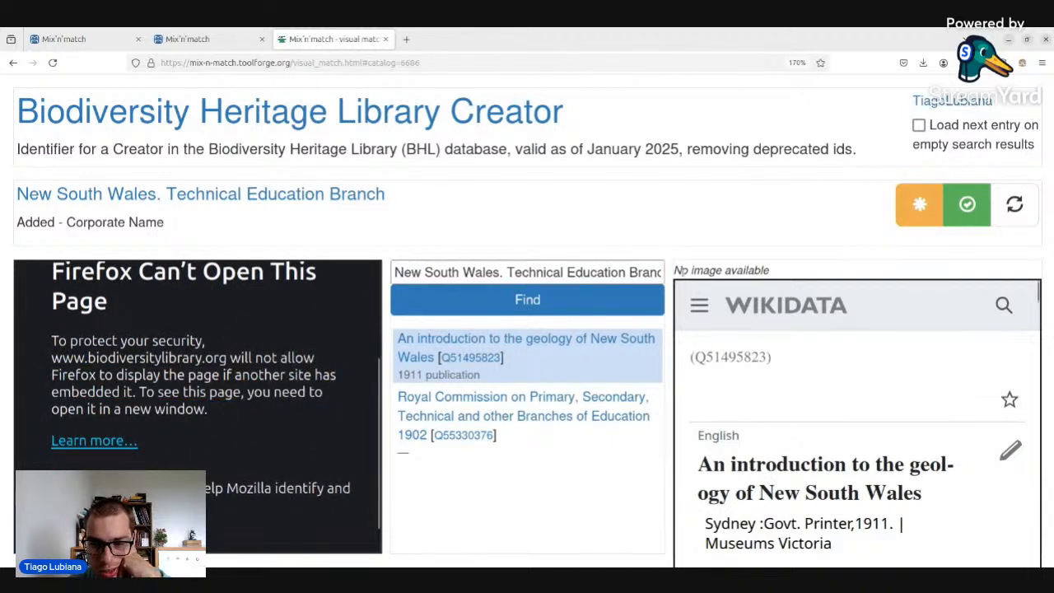
scroll(239, 321, "down", 1)
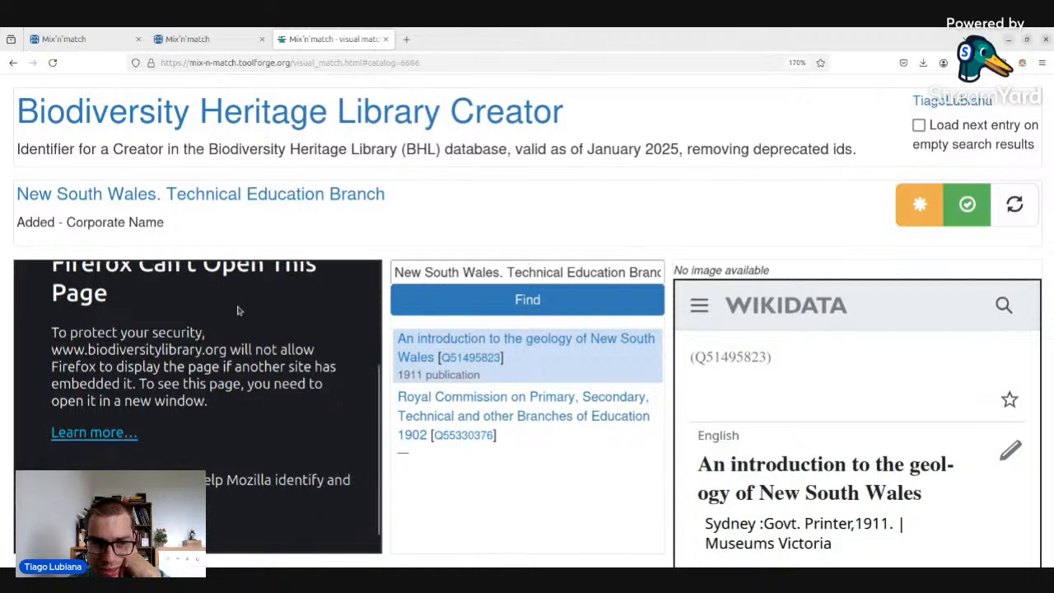
scroll(238, 321, "up", 3)
scroll(319, 398, "down", 2)
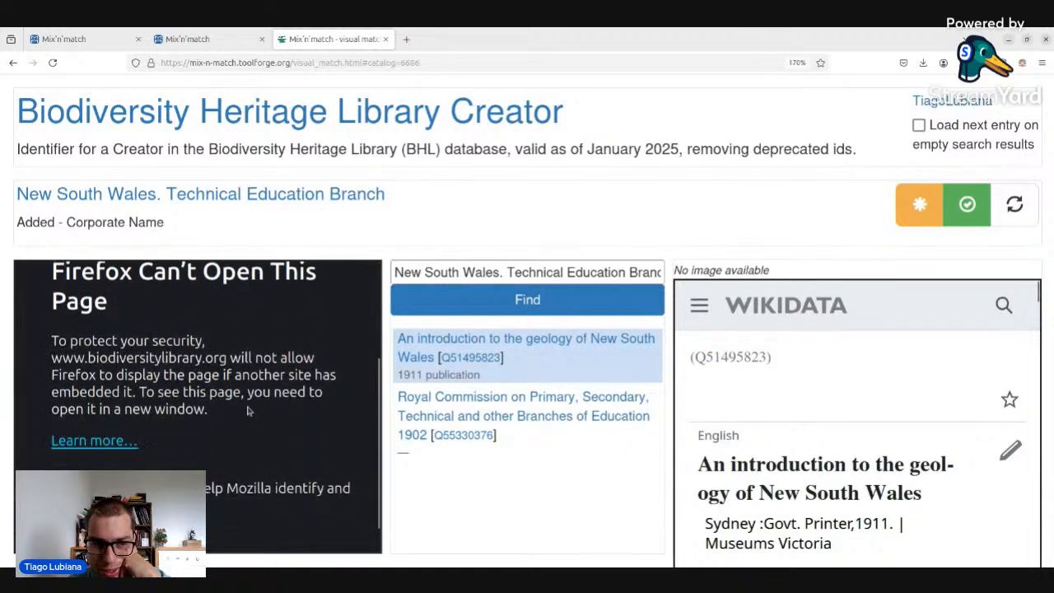
scroll(814, 412, "down", 3)
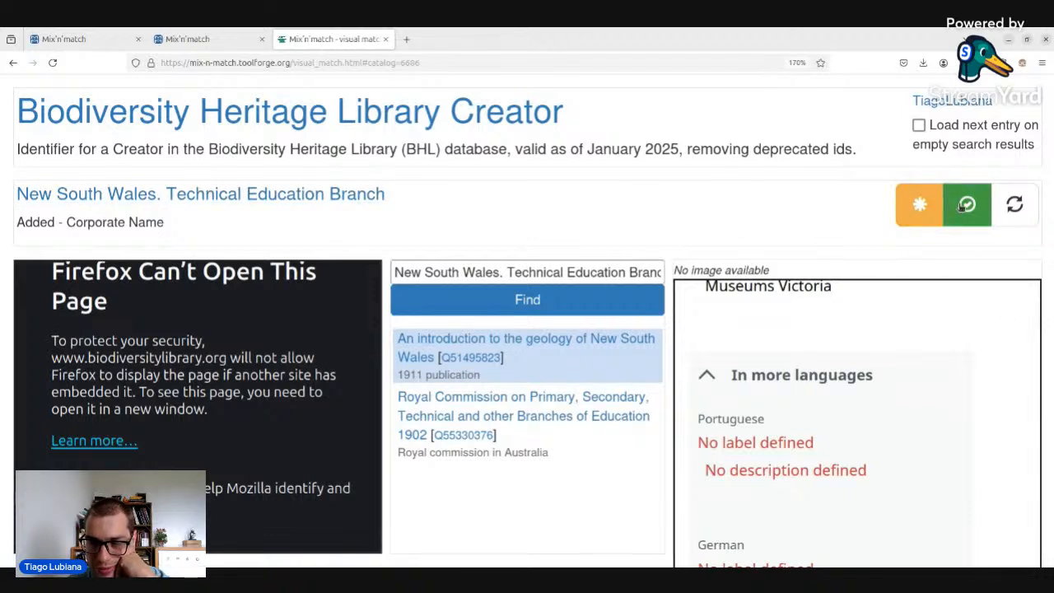
- Skip the New South Wales and Missouri Game and fish dept. entries and examine candidate item Q51378669 for the personal name entry
left_click(1012, 206)
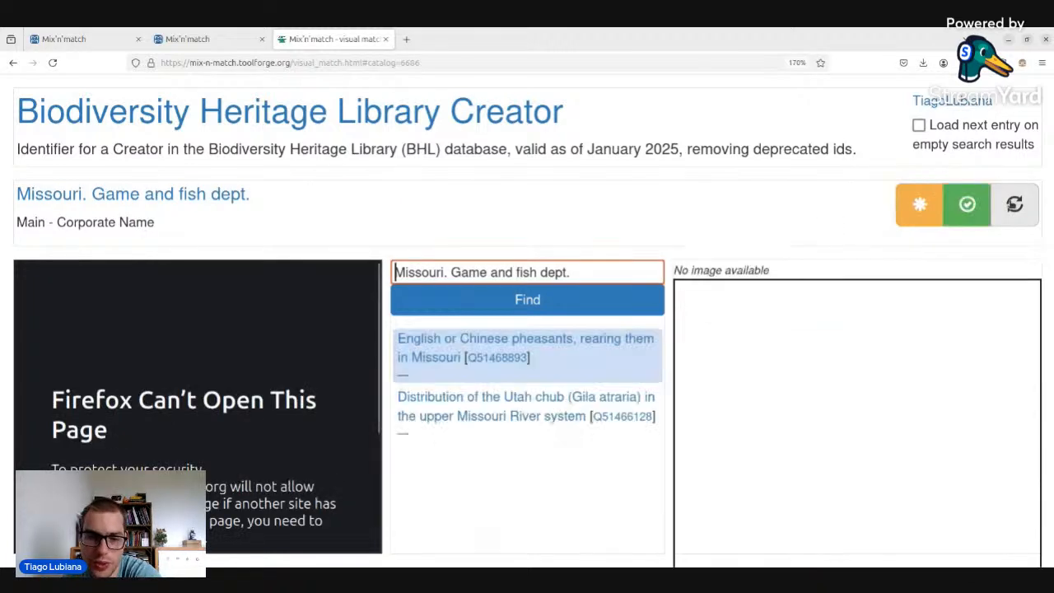
left_click(1012, 205)
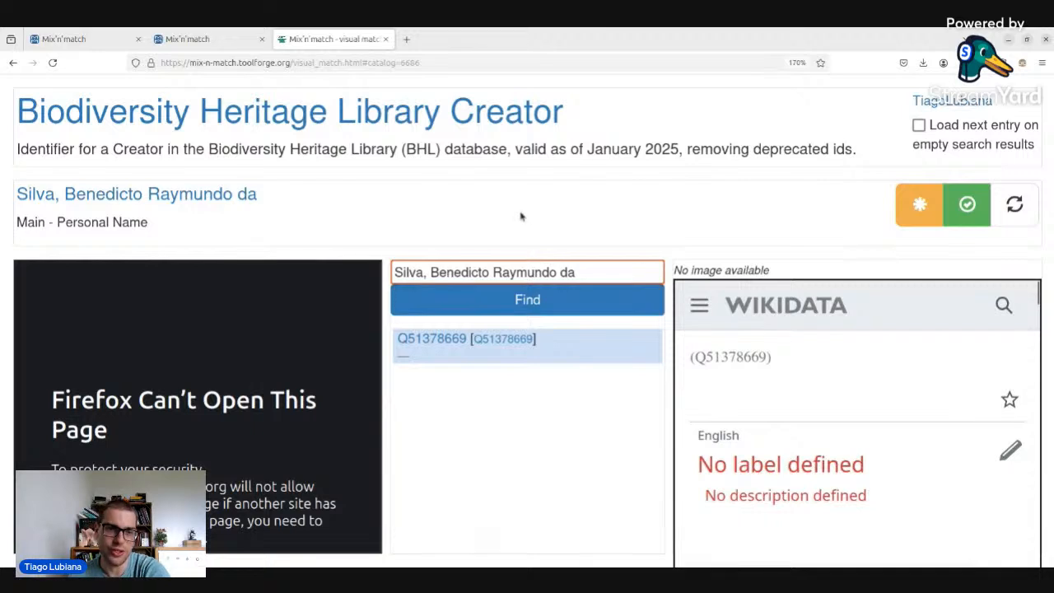
scroll(233, 322, "down", 3)
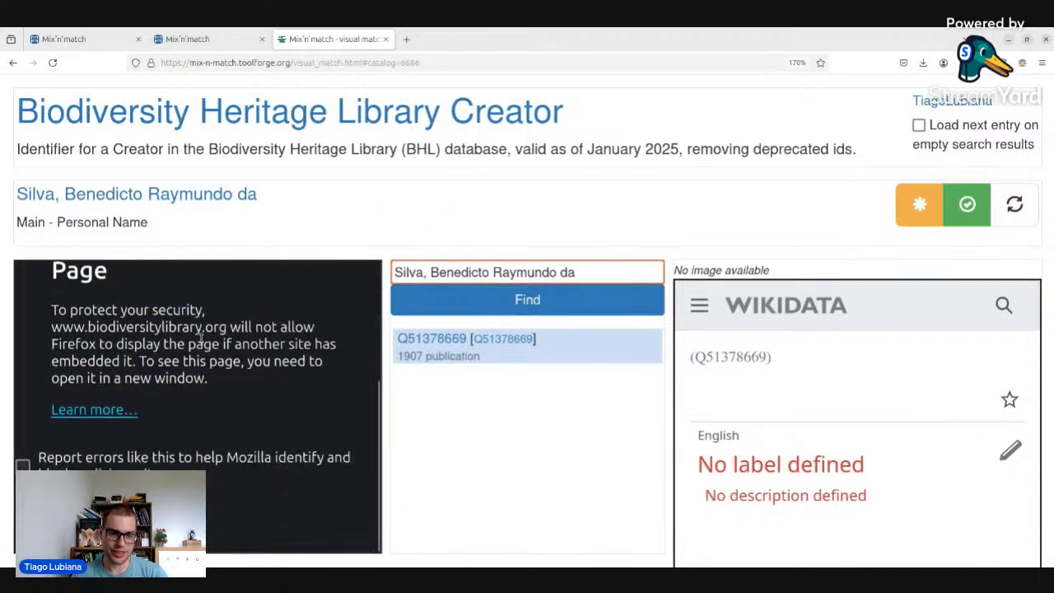
scroll(749, 424, "down", 10)
scroll(770, 402, "up", 5)
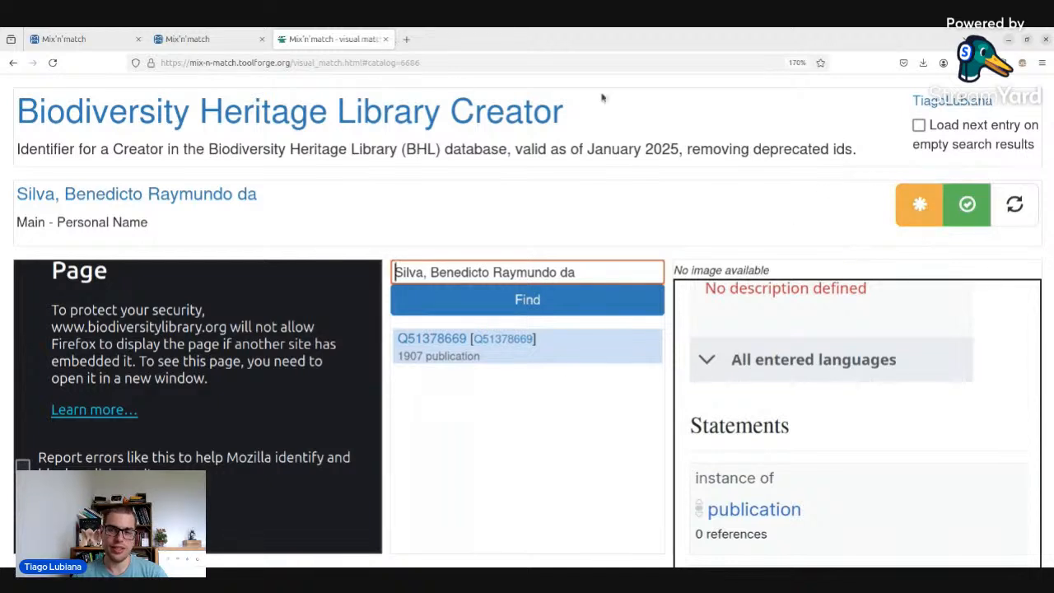
- Create a new Wikidata item for the current personal name entry and open the Wikidata main page in a separate tab
left_click(915, 203)
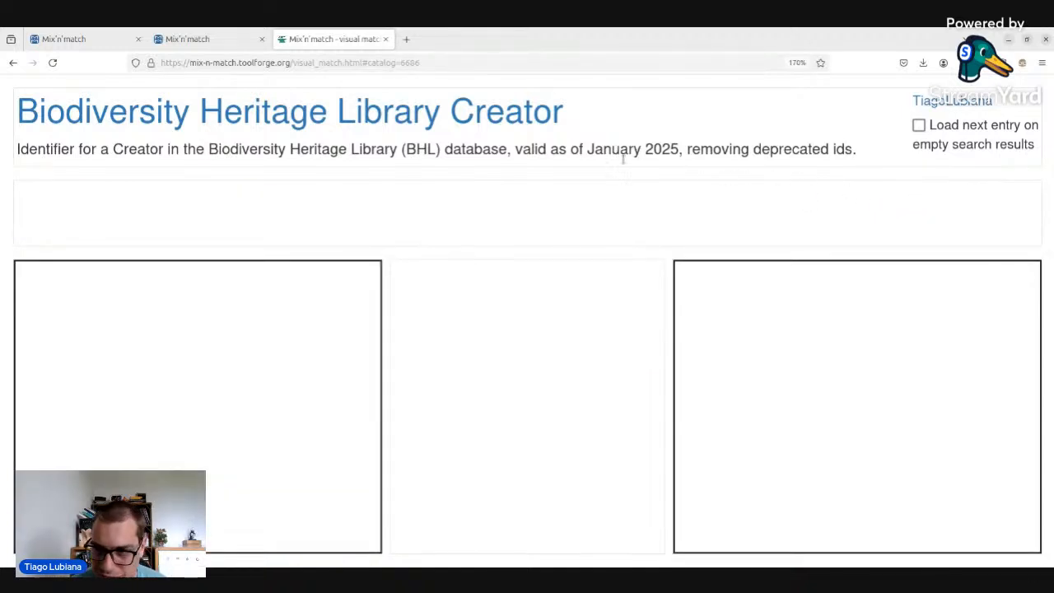
left_click(379, 115)
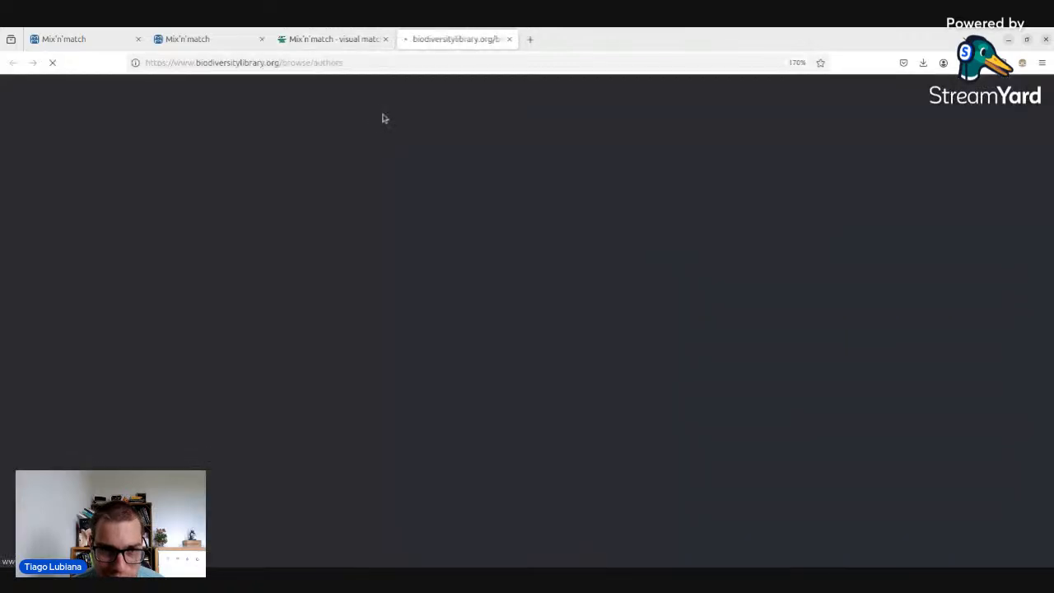
left_click(419, 63)
left_click(420, 64)
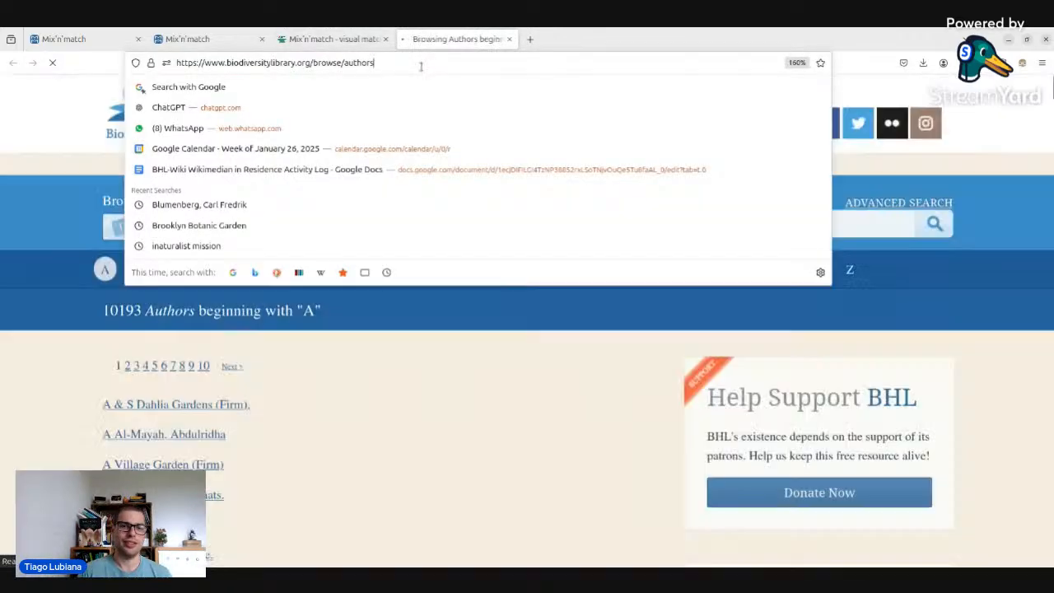
double_click(421, 64)
left_click(421, 64)
type("wikida")
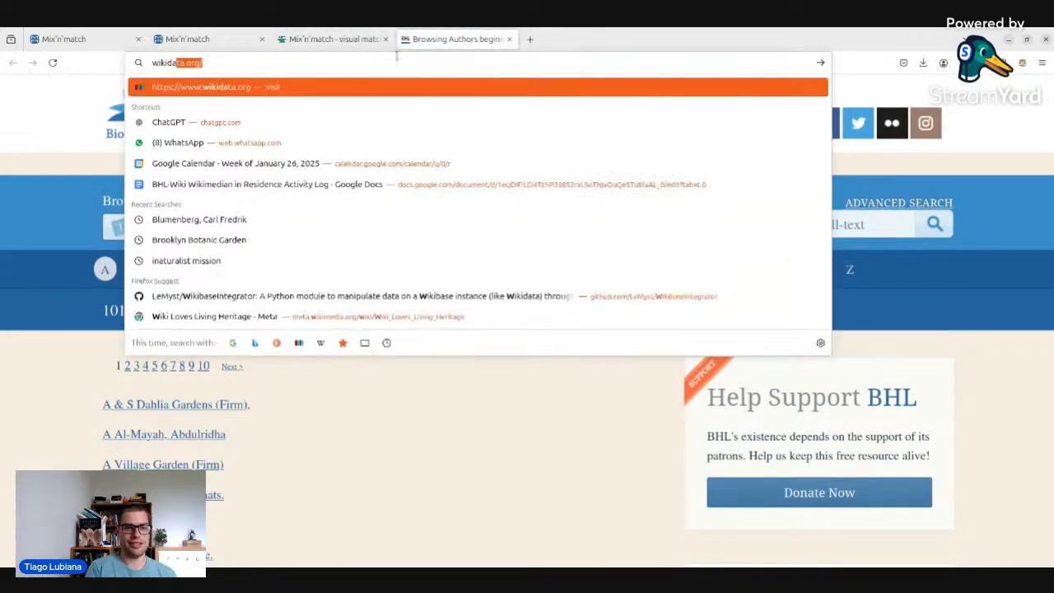
key("Return")
left_click(332, 42)
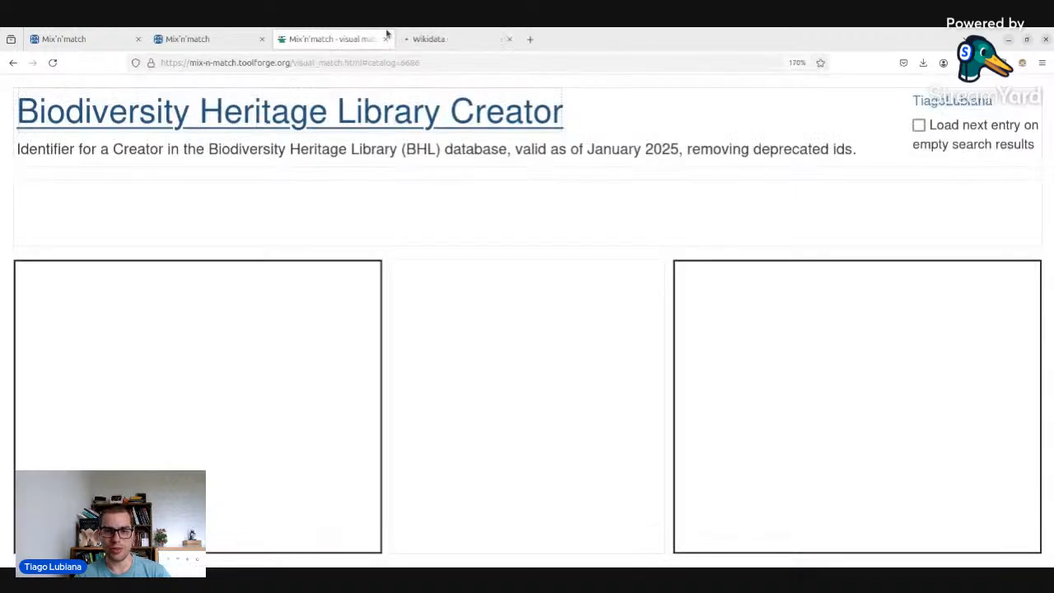
left_click(423, 44)
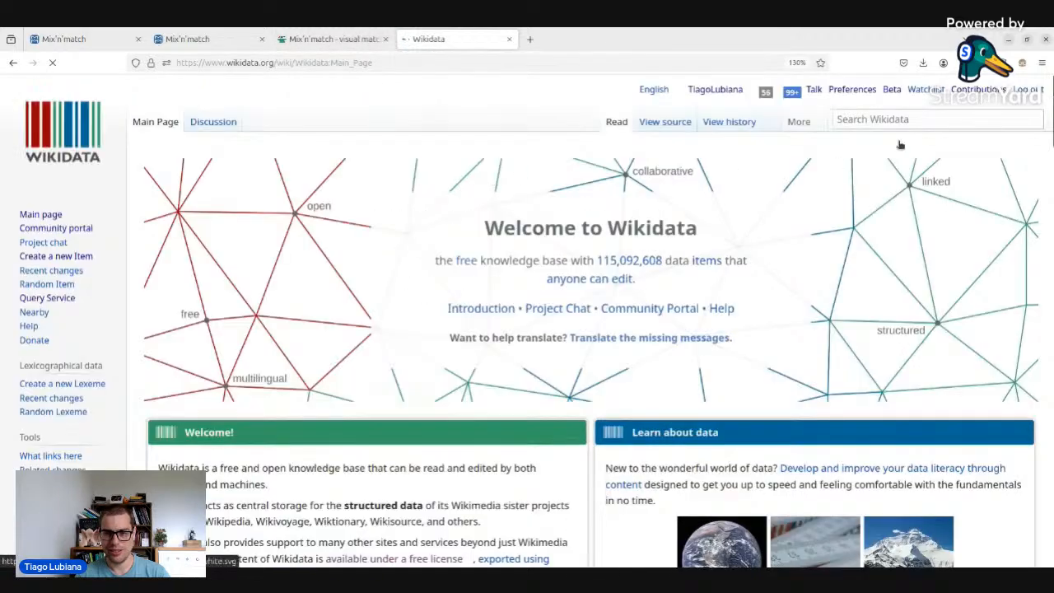
- Open the newly created personal name item from the account's Wikidata contributions, log back in and close the contributions list
left_click(976, 89)
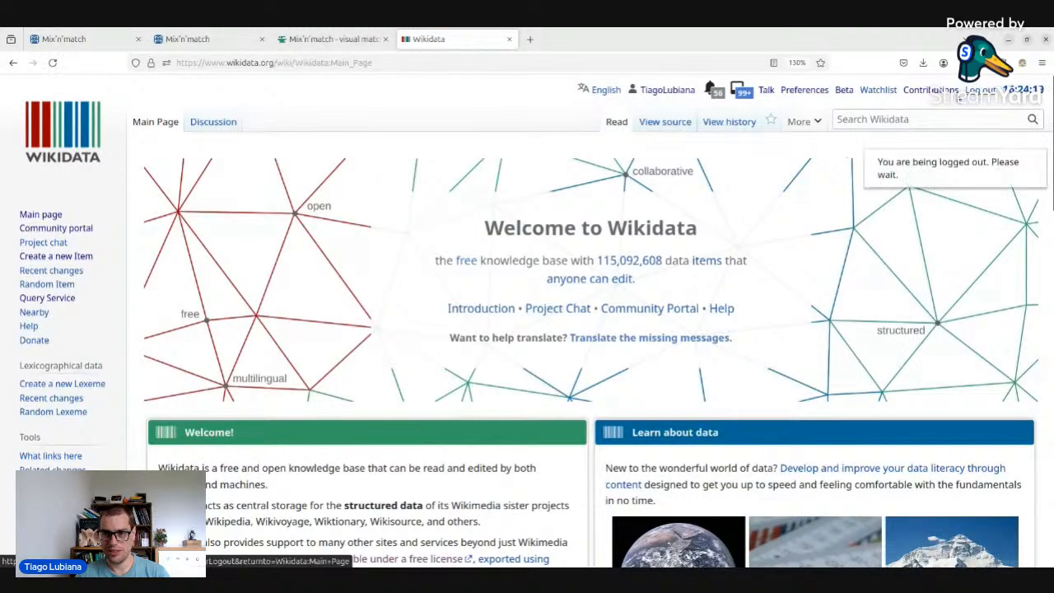
left_click(928, 91)
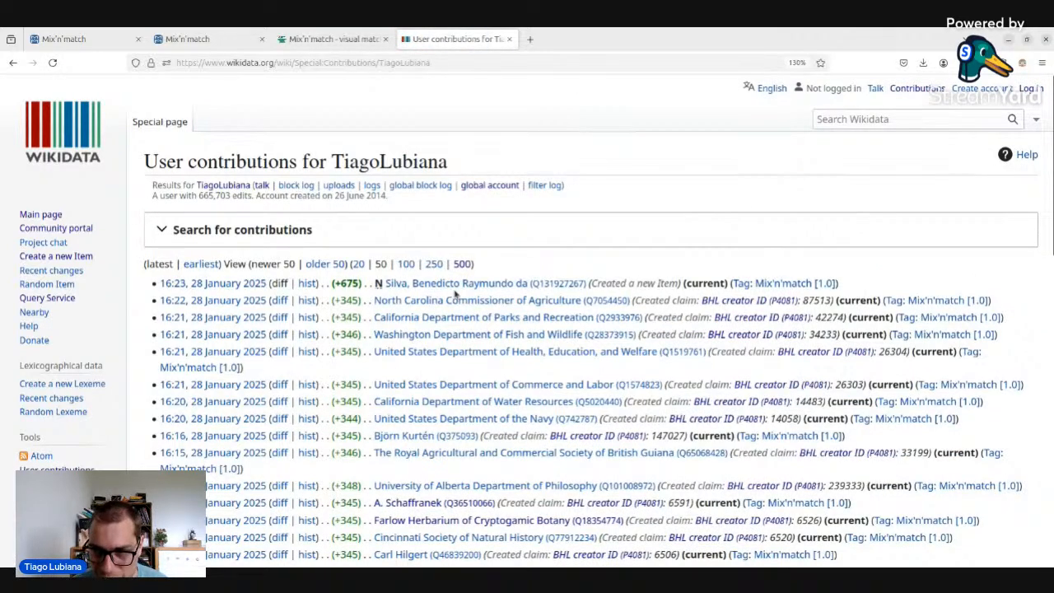
middle_click(479, 283)
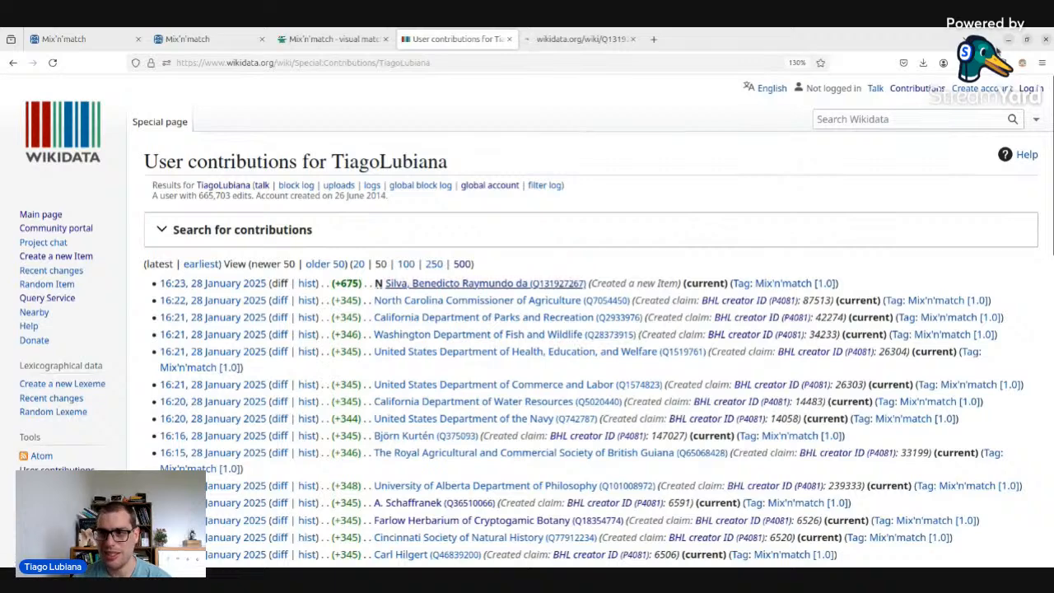
left_click(1031, 88)
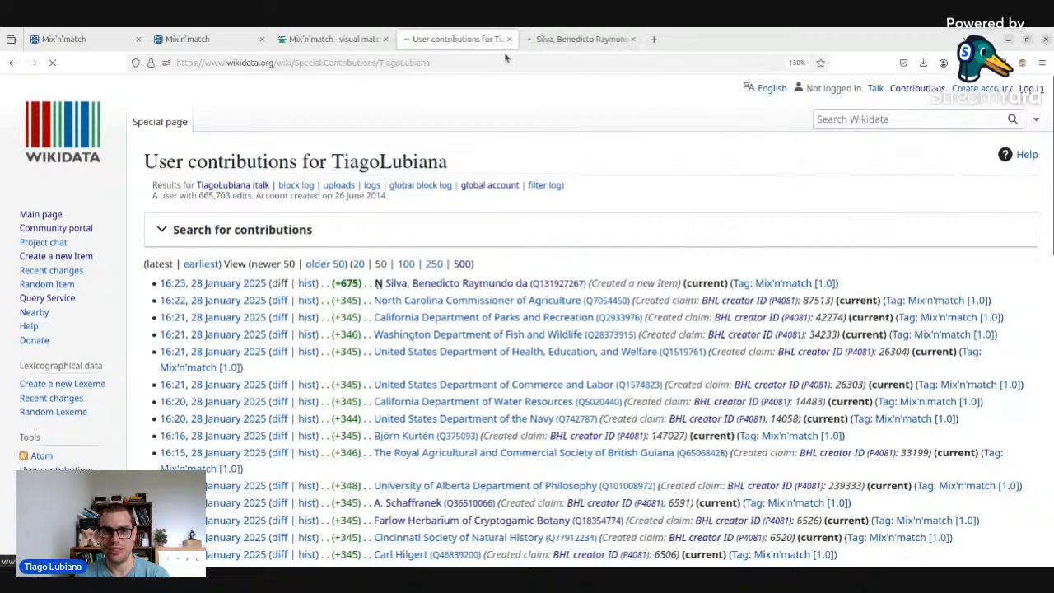
key("ctrl+w")
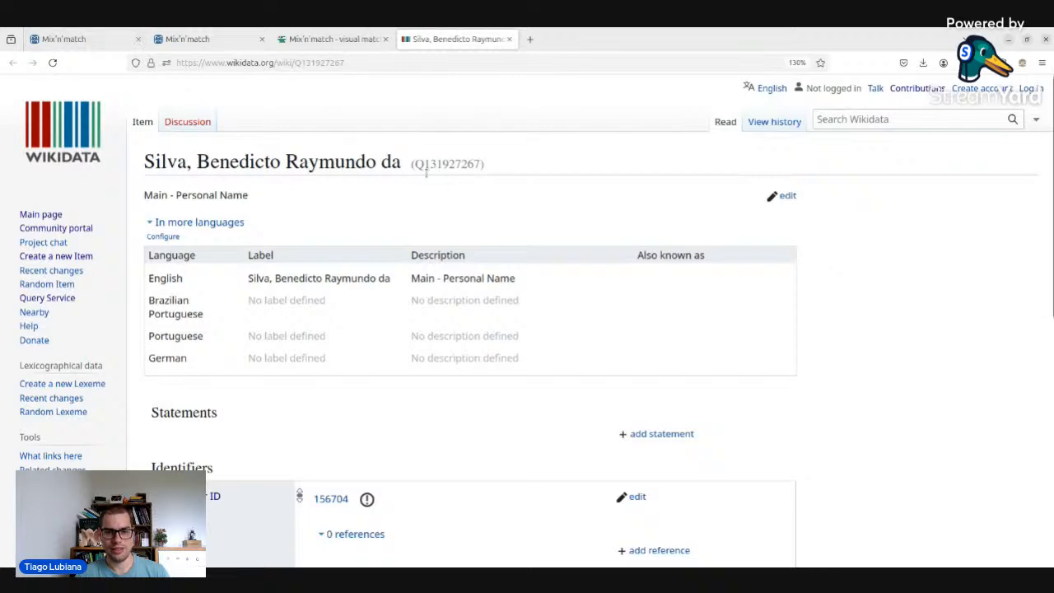
scroll(453, 189, "down", 5)
scroll(650, 205, "up", 1)
scroll(651, 205, "up", 1)
left_click(671, 237)
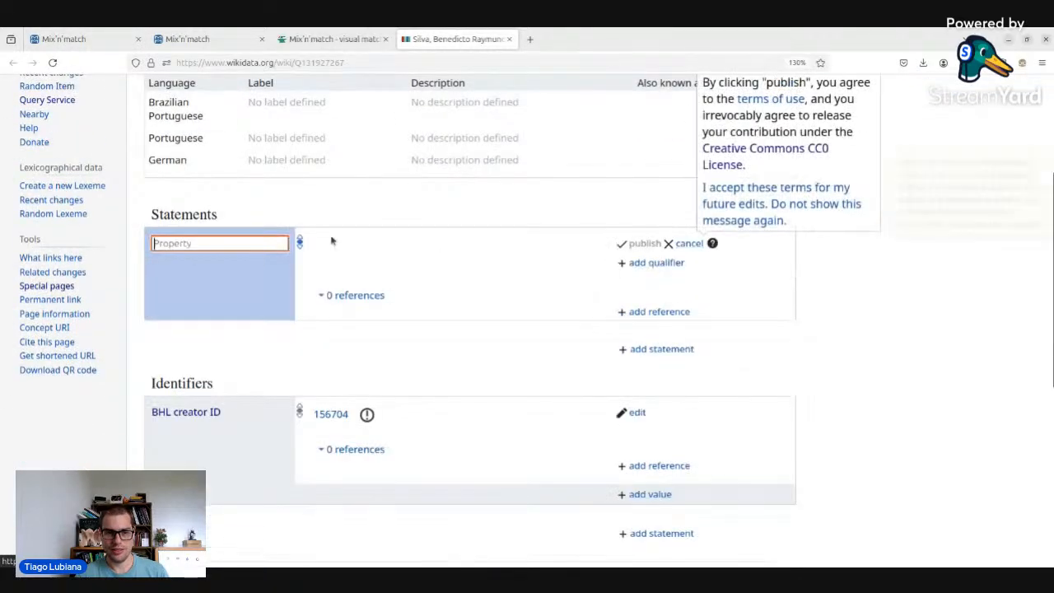
scroll(412, 206, "up", 3)
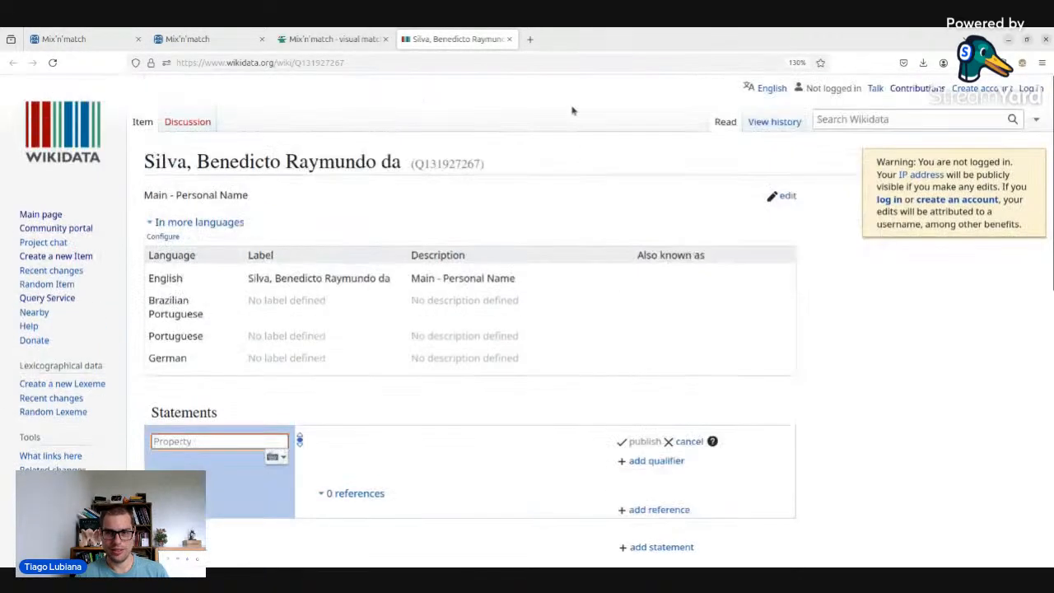
- Reload the new item's page and publish the statement "instance of" with the value "human"
left_click(471, 63)
key("Return")
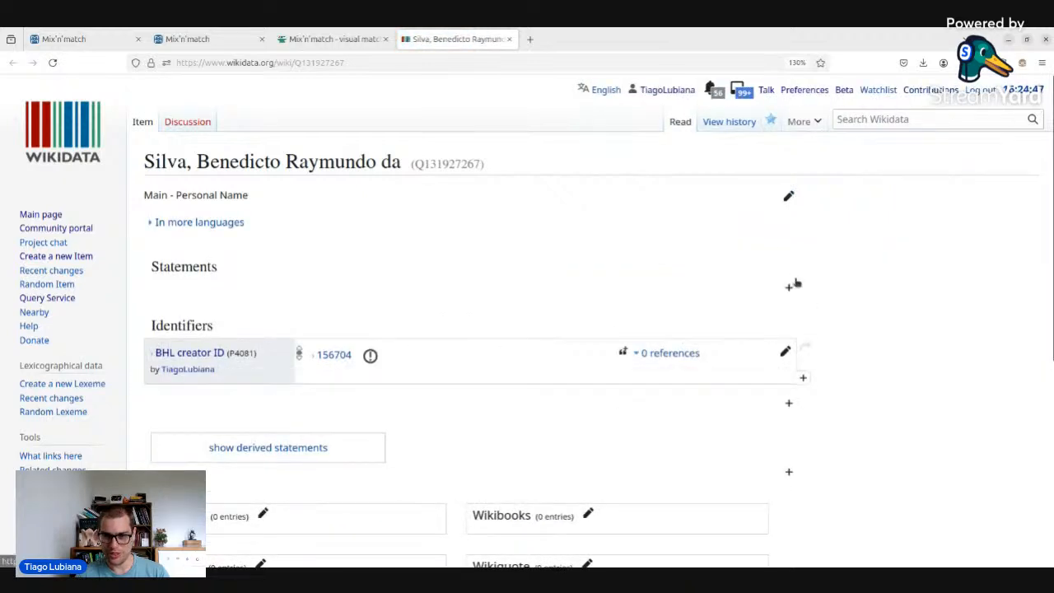
left_click(789, 288)
type("inst")
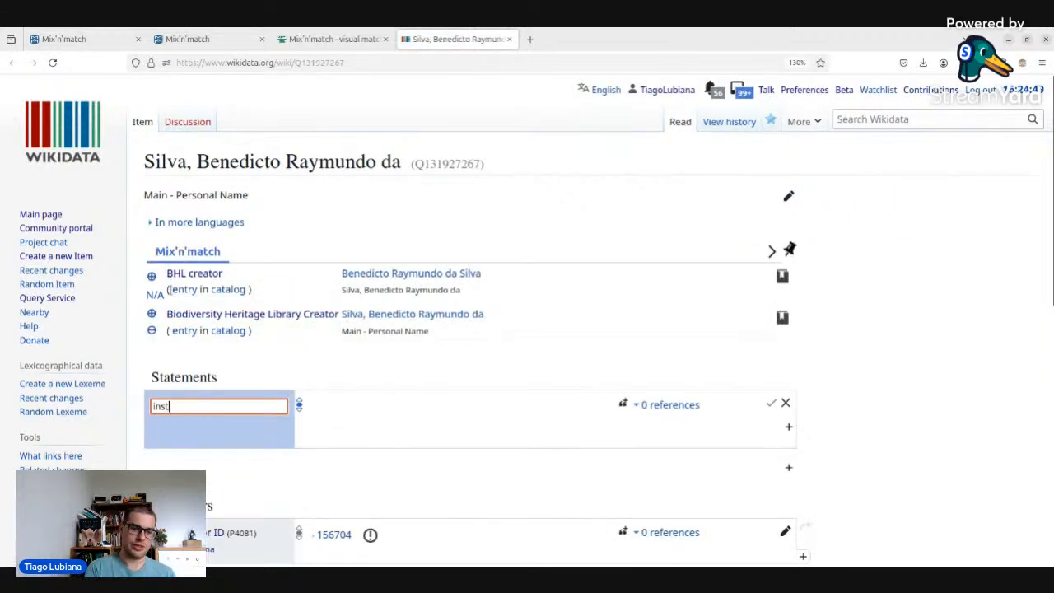
type("ance of")
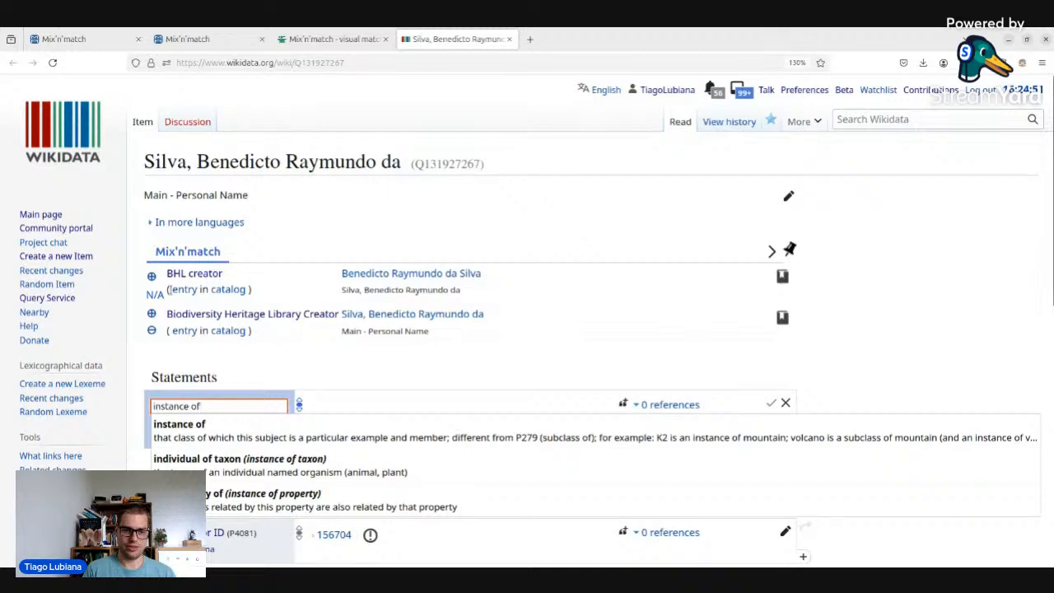
key("Down")
key("Return")
type("human")
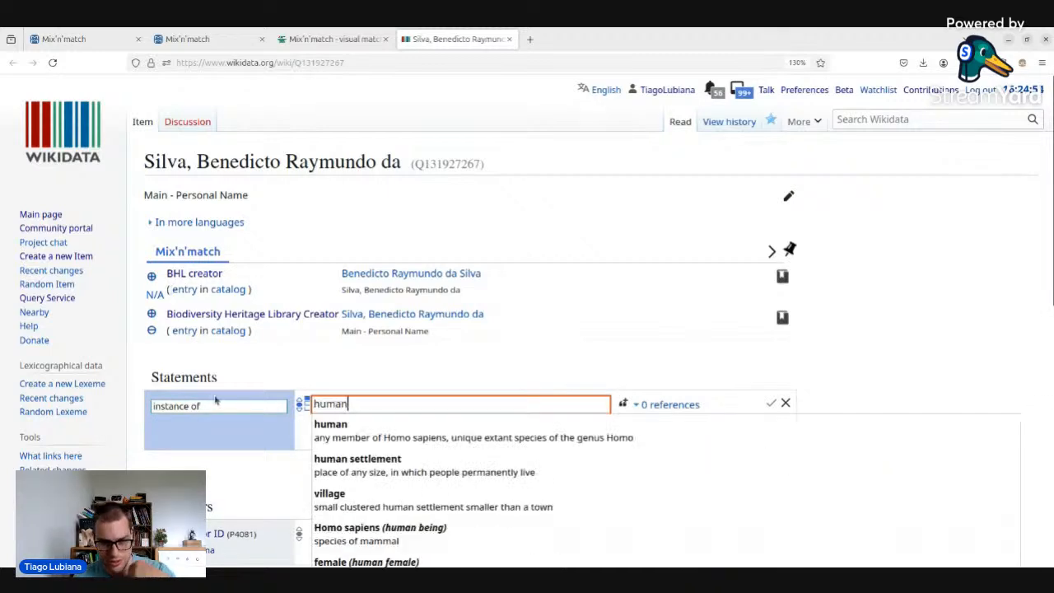
left_click(416, 440)
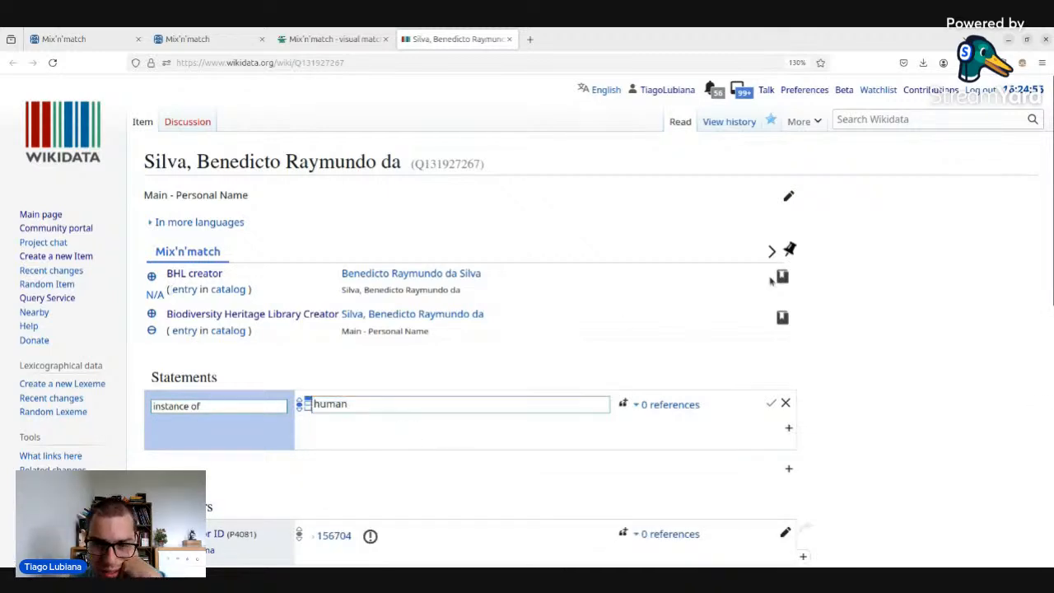
left_click(770, 402)
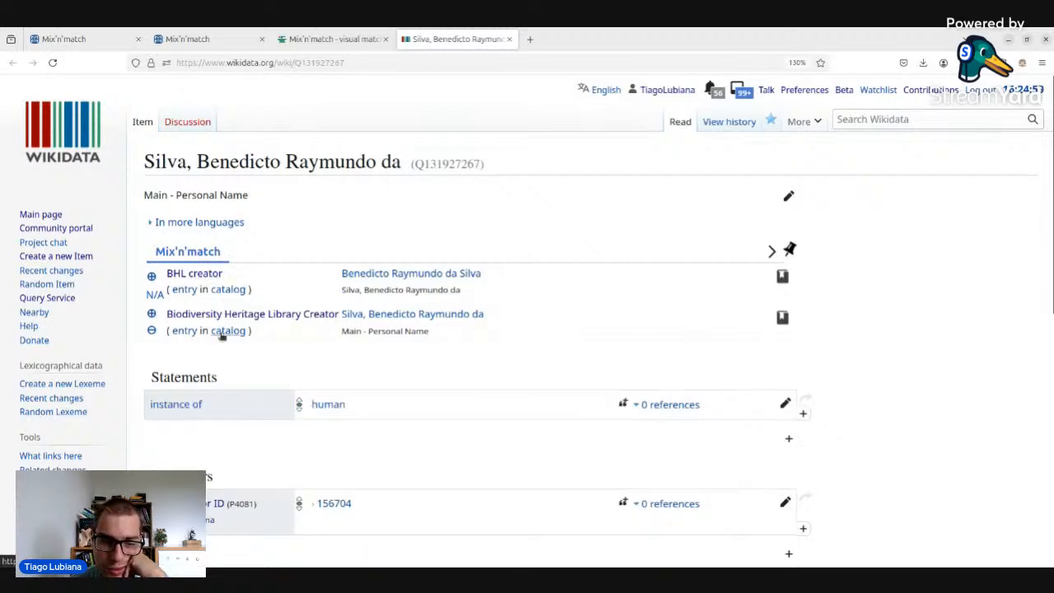
left_click(203, 278)
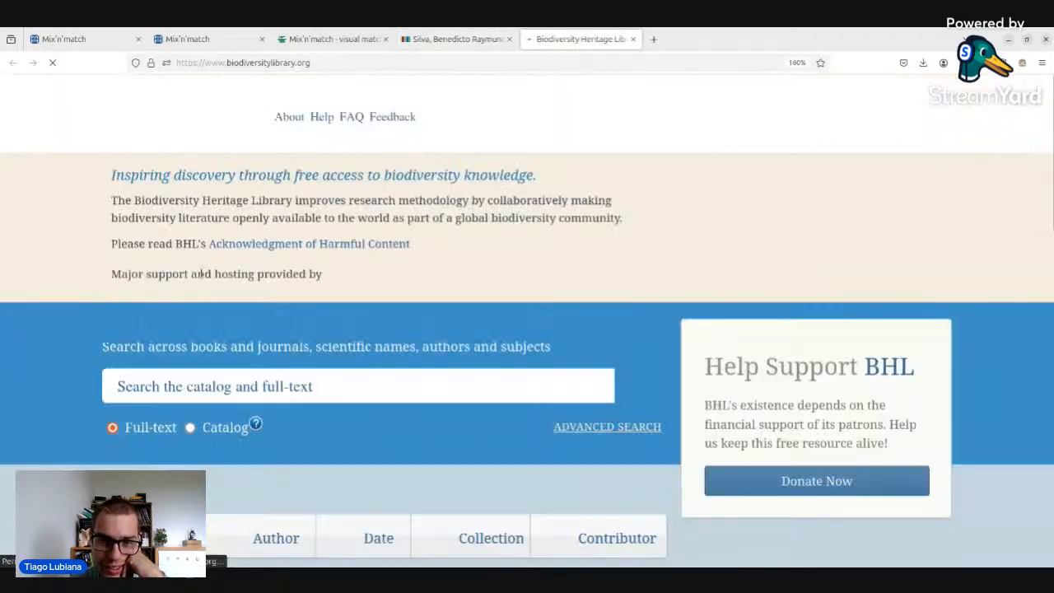
scroll(598, 276, "down", 4)
scroll(591, 277, "up", 5)
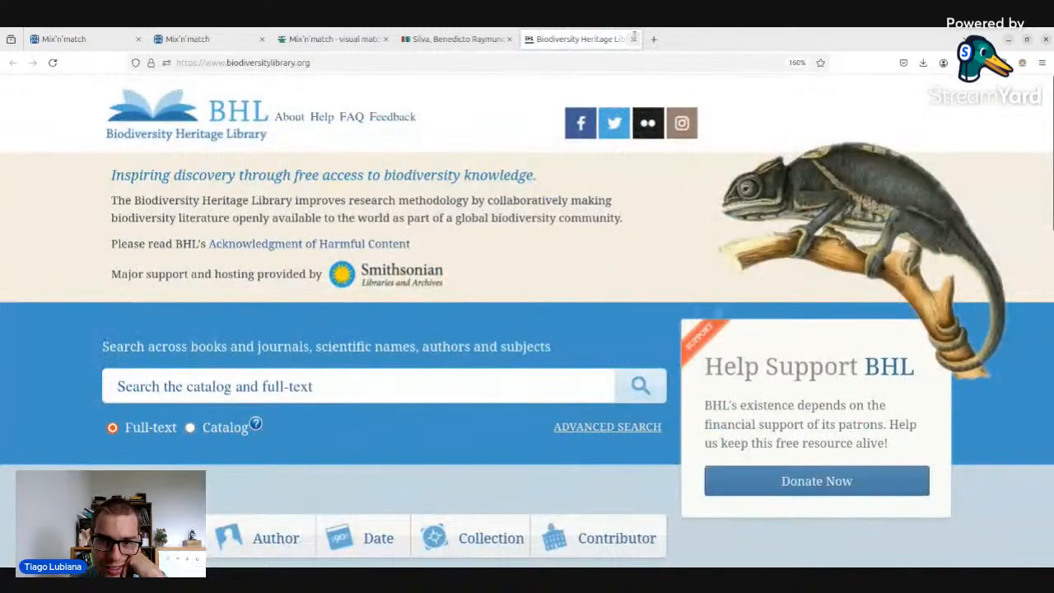
left_click(632, 39)
- Examine the total and preliminarily matched entry counts of the linked BHL creator catalog, and close the catalog and item pages
left_click(228, 290)
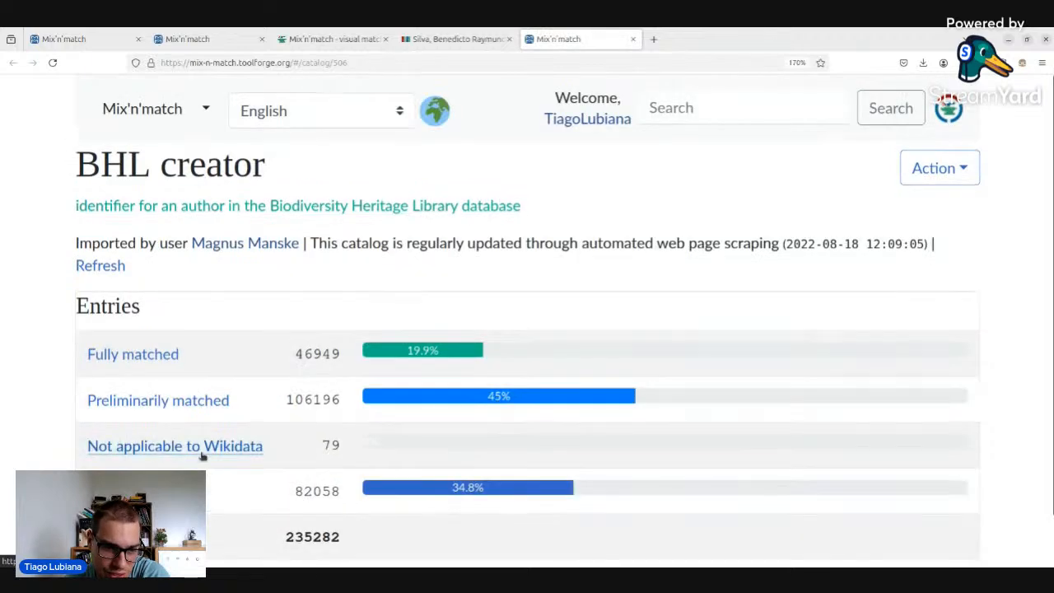
scroll(280, 472, "down", 1)
double_click(316, 487)
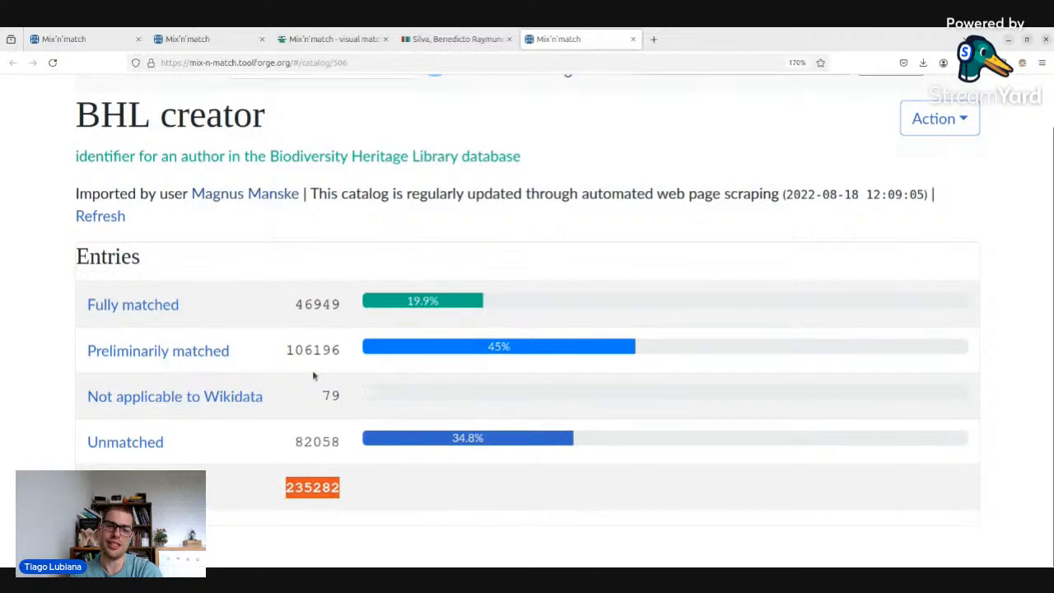
double_click(312, 349)
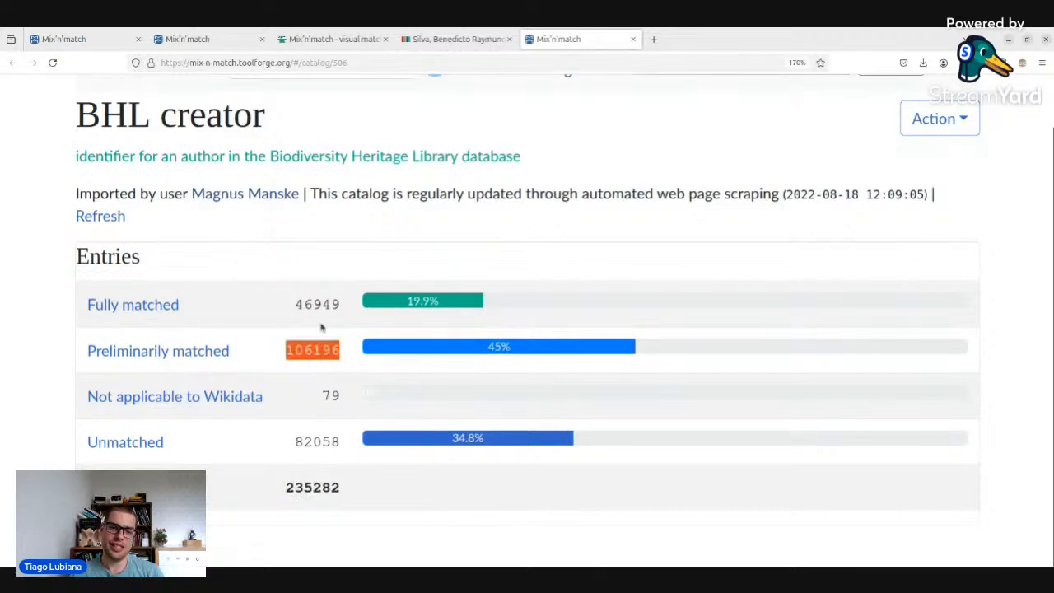
left_click(632, 39)
left_click(508, 39)
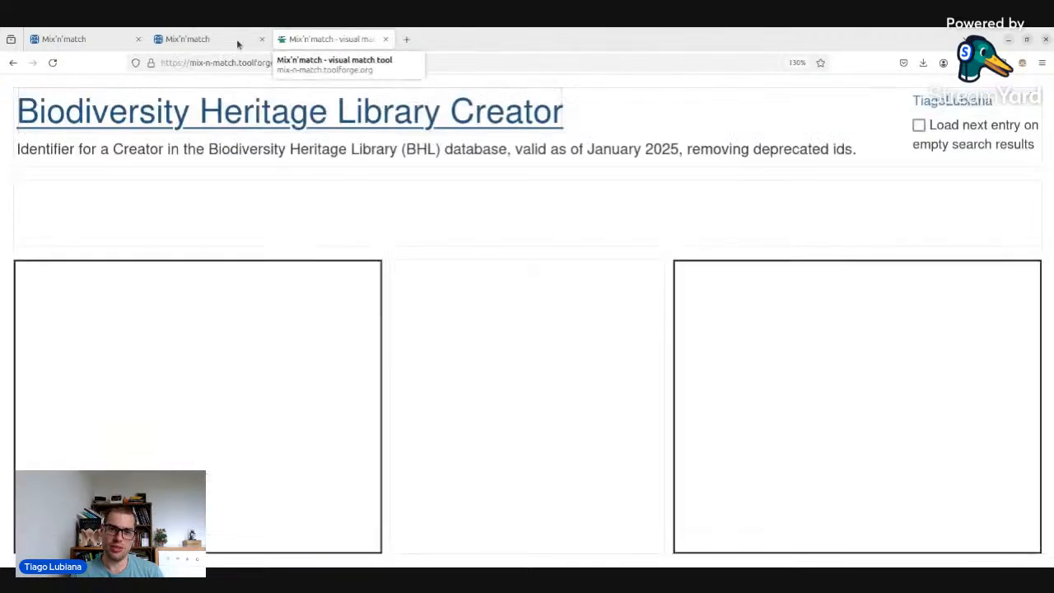
- Close the Visual tool and open Find images for the Biodiversity Heritage Library Creator catalog
left_click(249, 36)
left_click(313, 40)
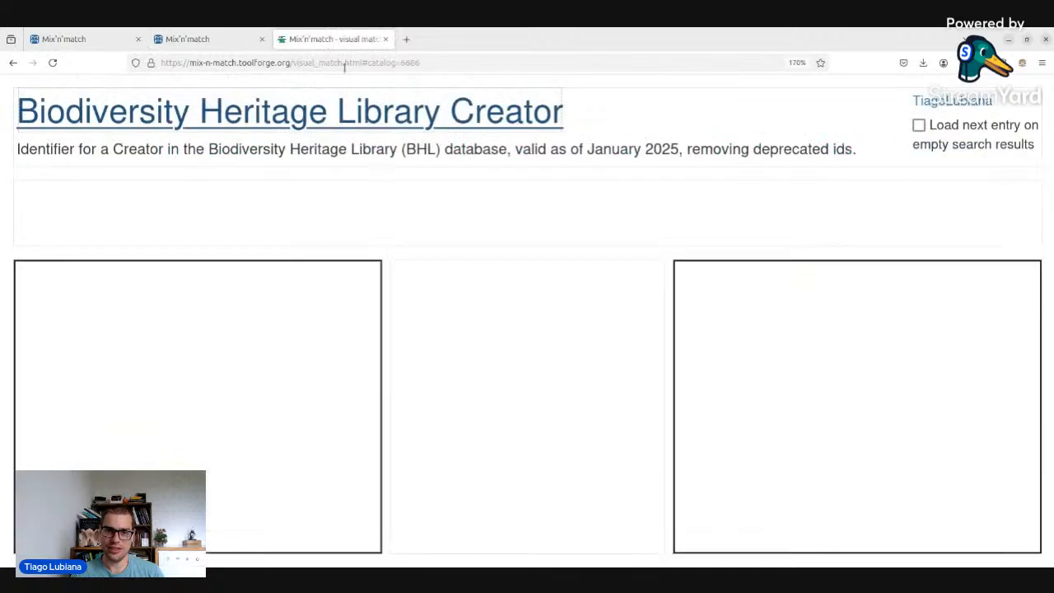
left_click(385, 40)
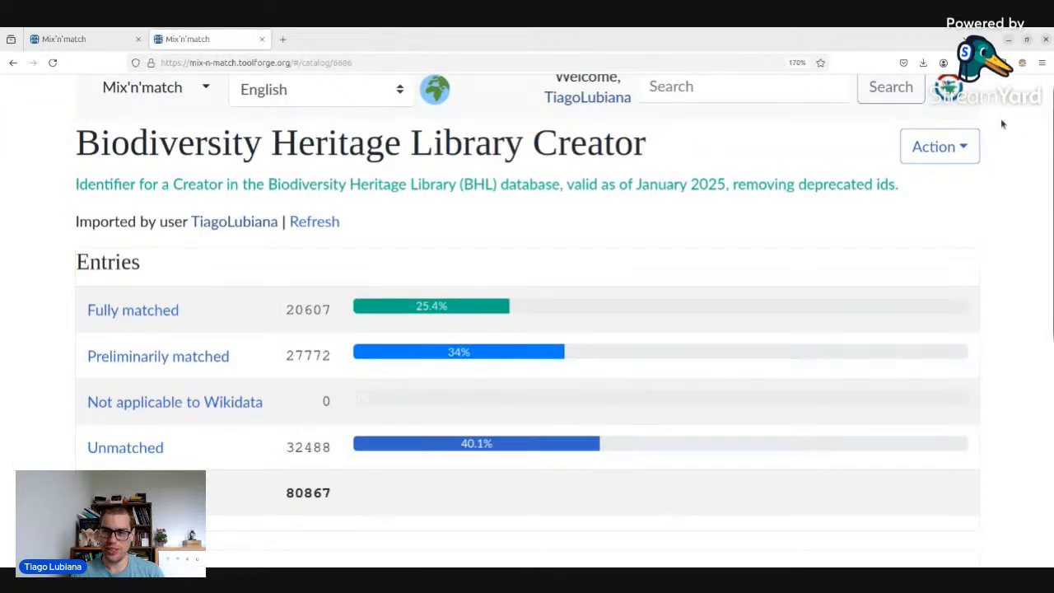
left_click(897, 146)
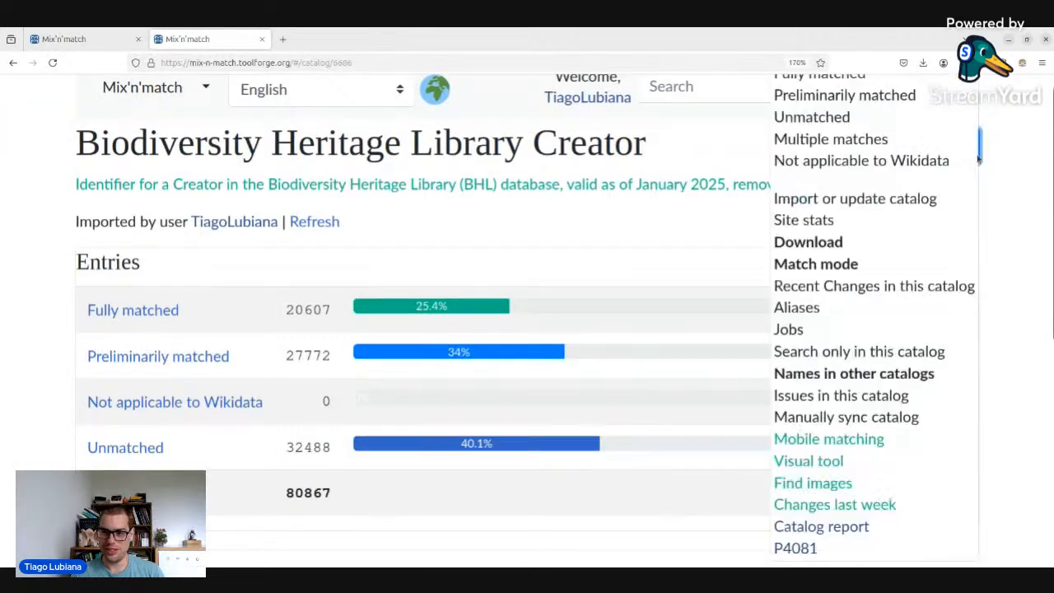
left_click(842, 484)
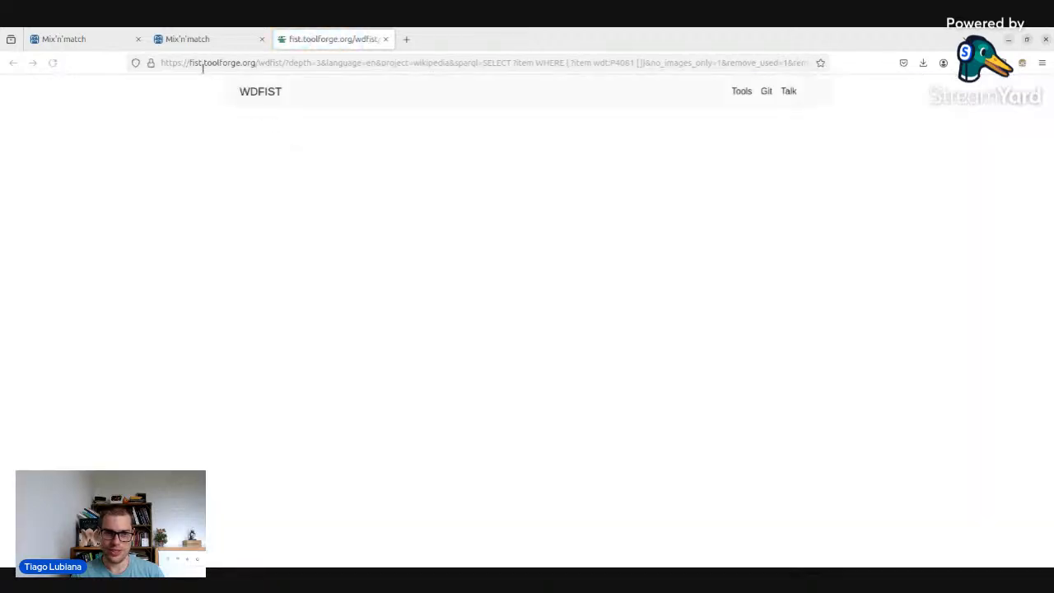
- Run the image search for items with BHL creator ID (P4081) and examine the SPARQL query behind it
left_click(203, 69)
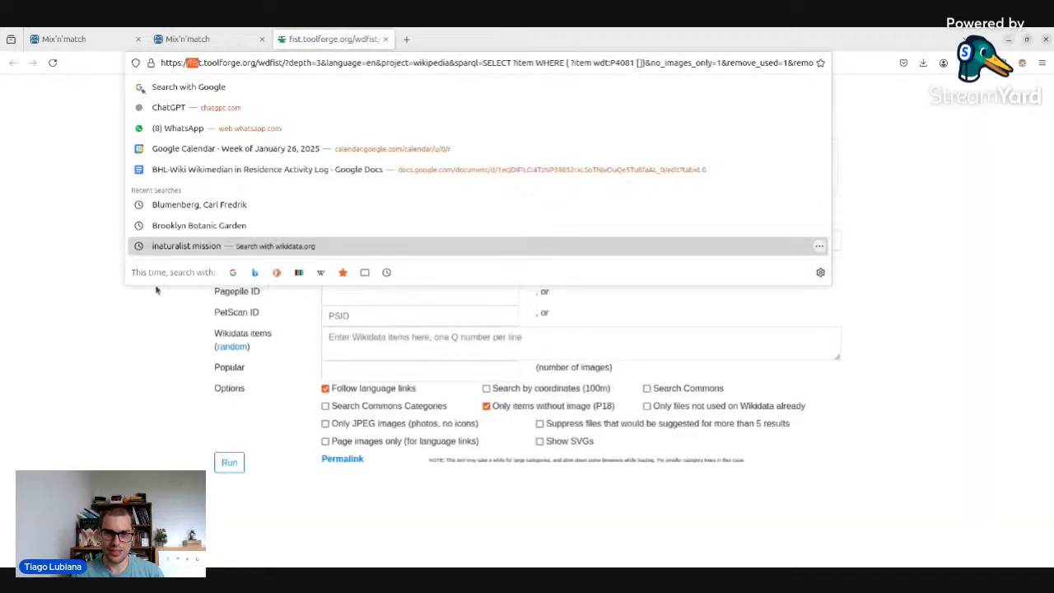
left_click(94, 295)
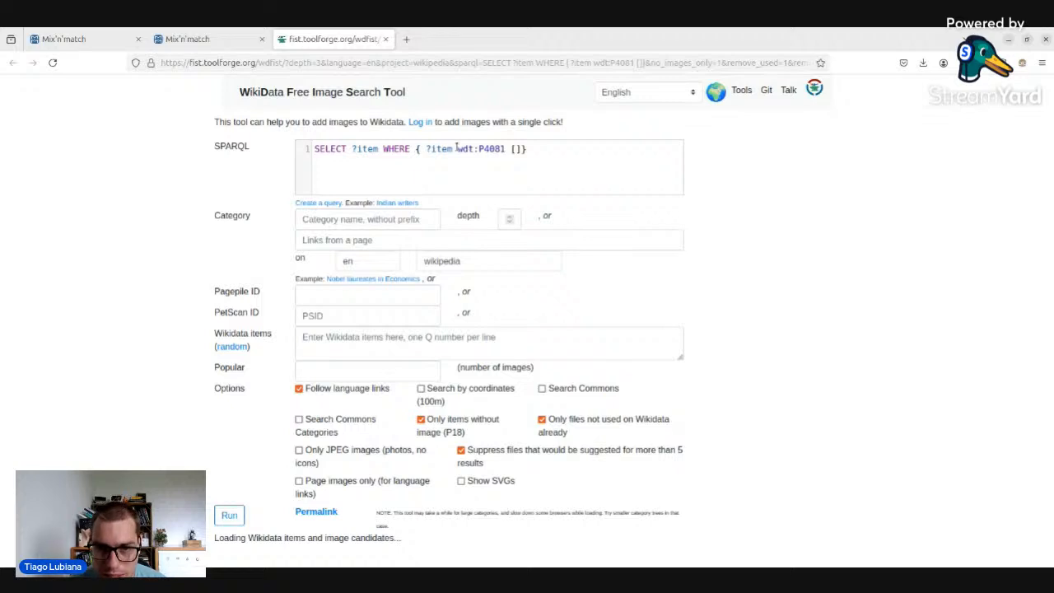
left_click(229, 515)
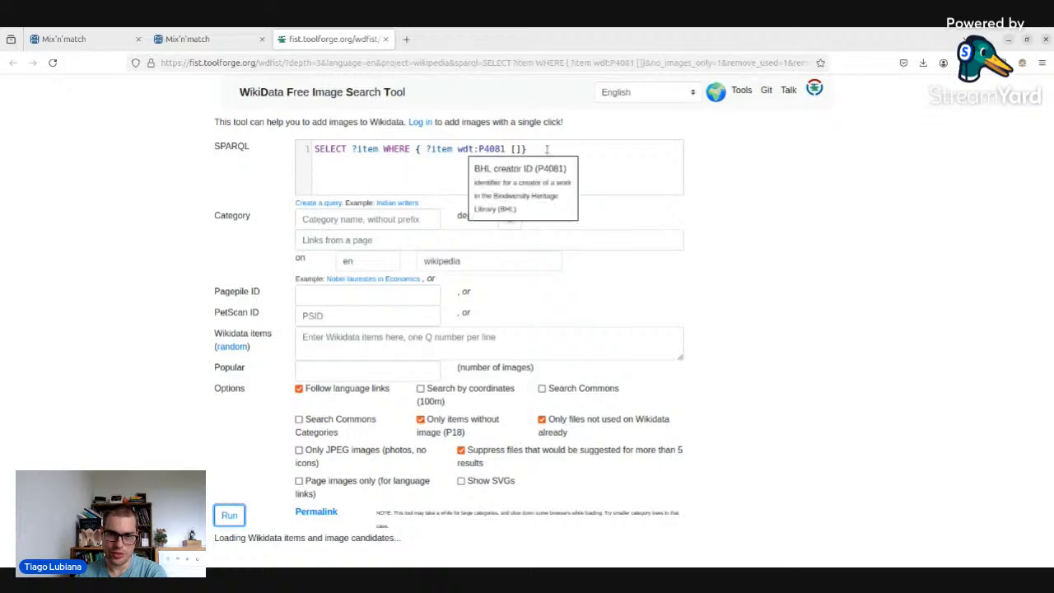
left_click_drag(527, 149, 332, 149)
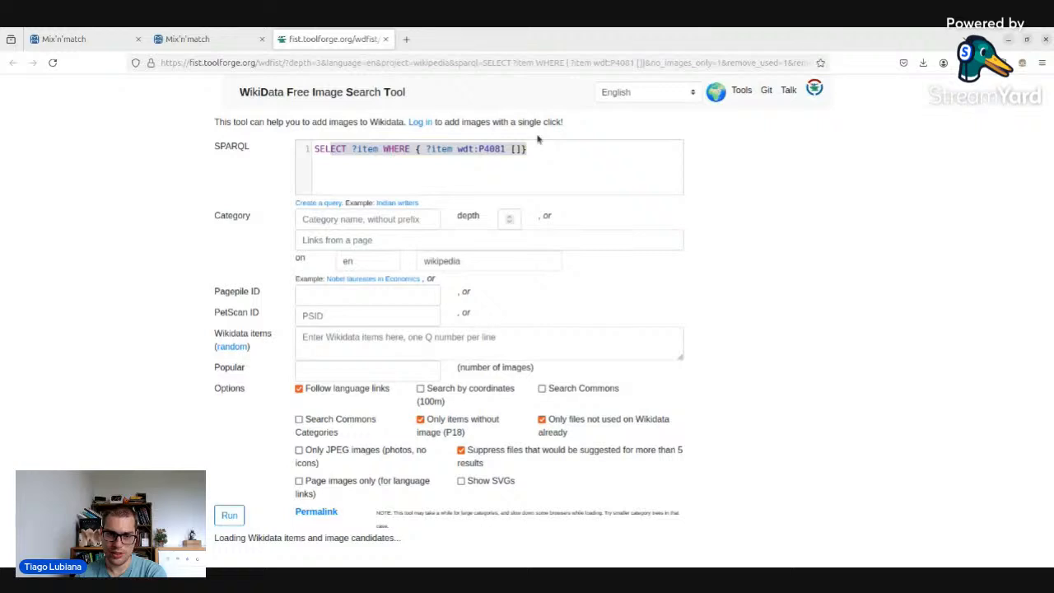
left_click(497, 164)
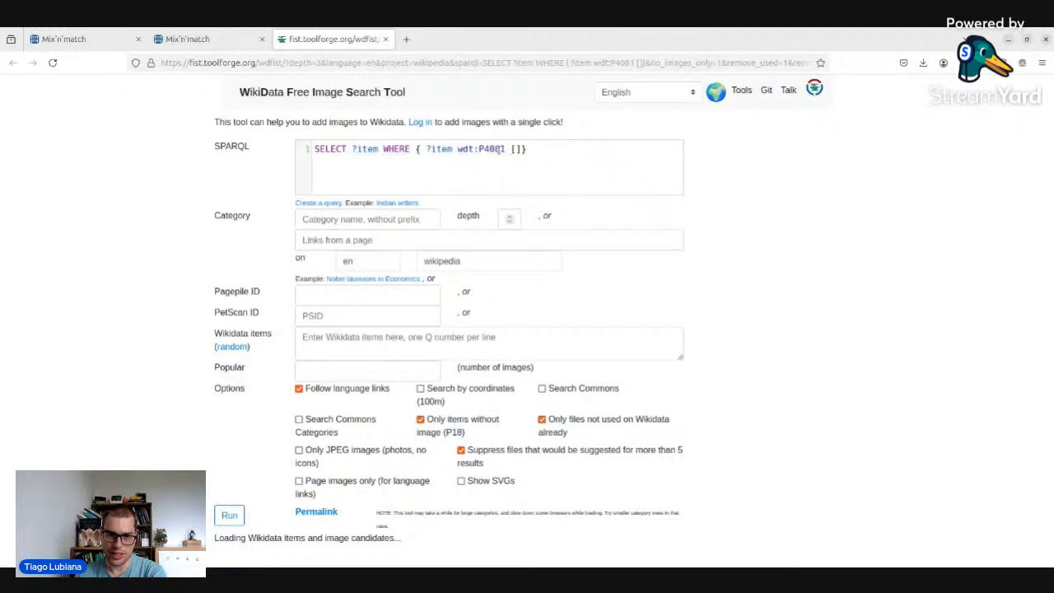
mouse_move(501, 149)
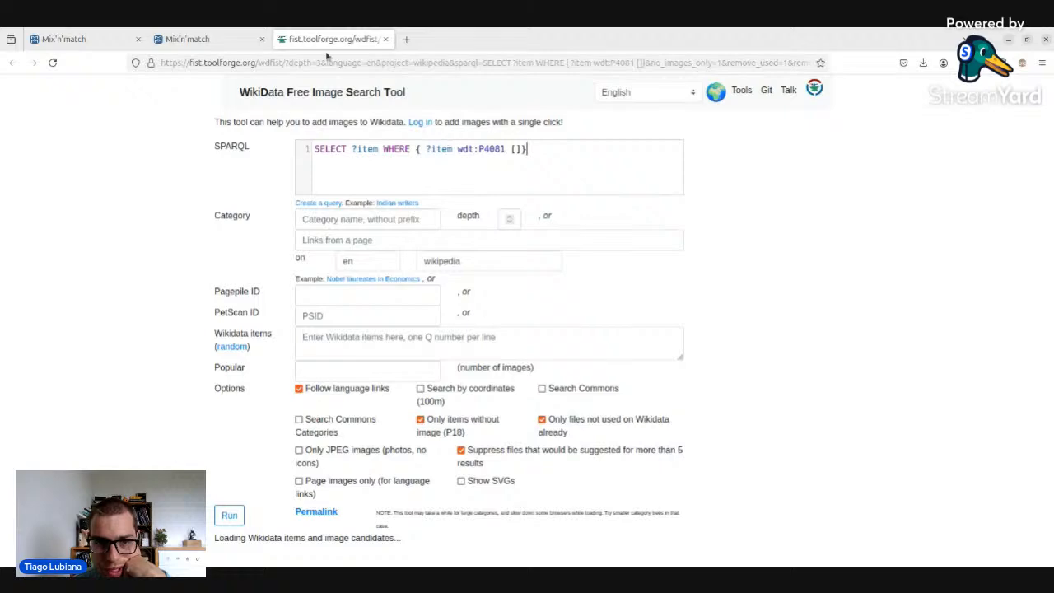
- Open last week's changes for the Biodiversity Heritage Library Creator catalog
left_click(216, 41)
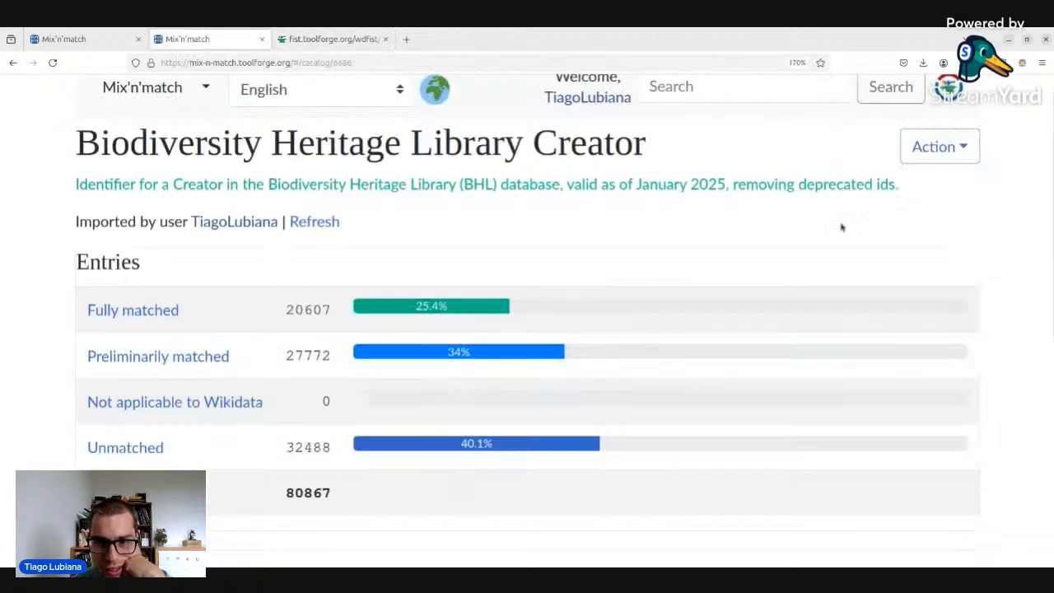
left_click(935, 156)
scroll(860, 329, "down", 3)
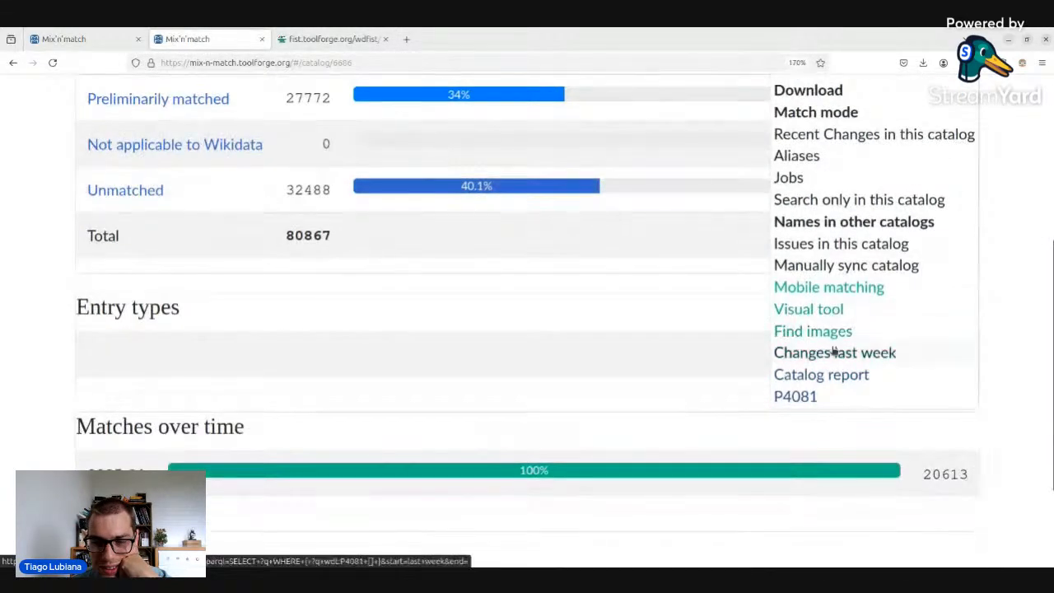
left_click(834, 351)
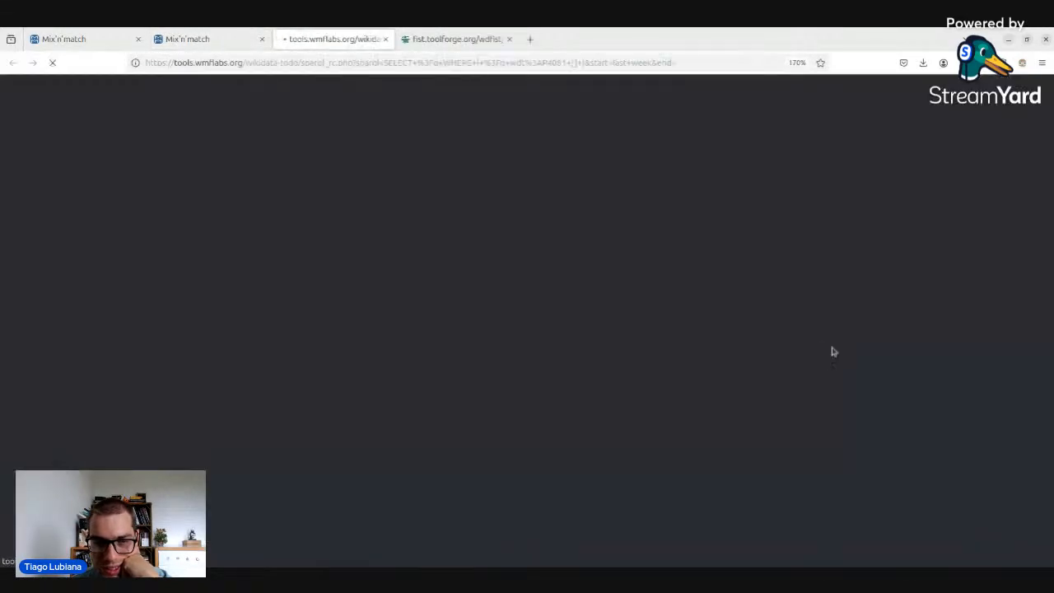
- Return to the Biodiversity Heritage Library Creator catalog, open its catalog report on Wikidata, and close the report page
left_click(168, 41)
scroll(936, 207, "up", 3)
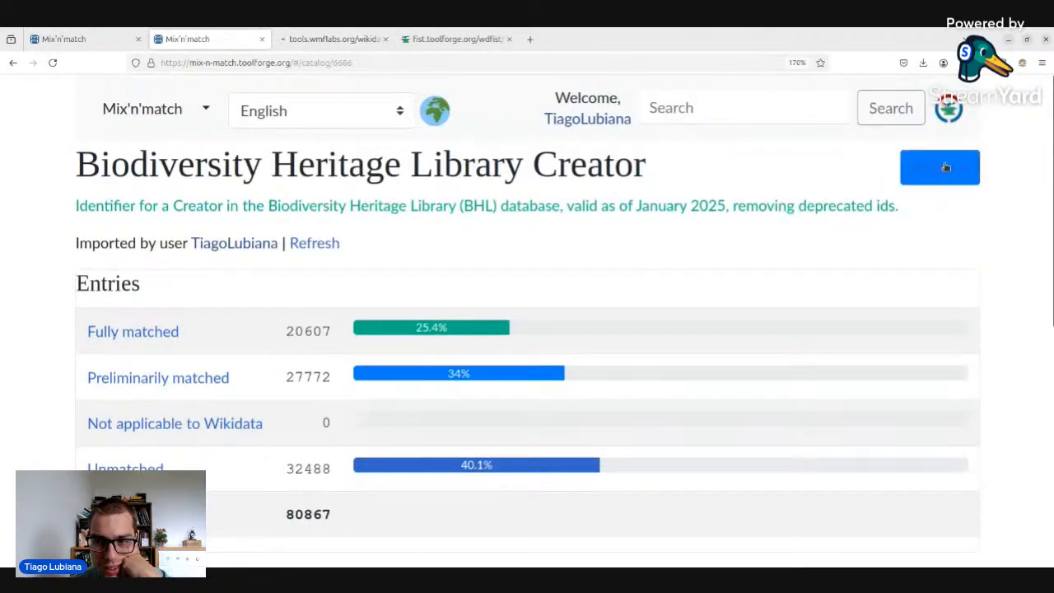
left_click(941, 165)
scroll(871, 526, "down", 4)
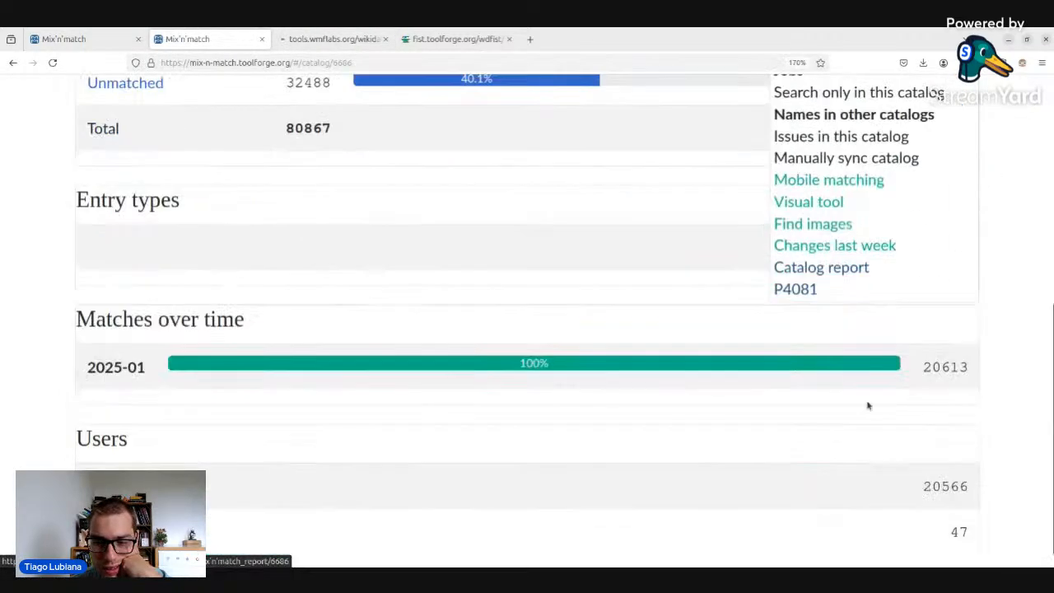
left_click(805, 276)
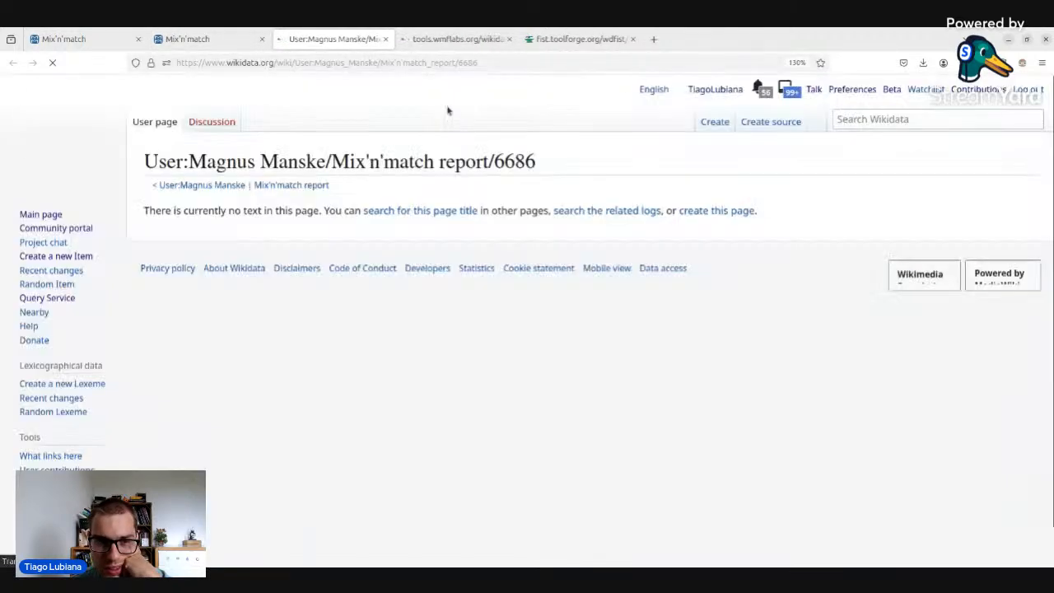
left_click(384, 40)
- Check the image search, then in the California results remove the preliminary matches of Southern California Academy of Sciences and California State Agricultural Society
left_click(431, 40)
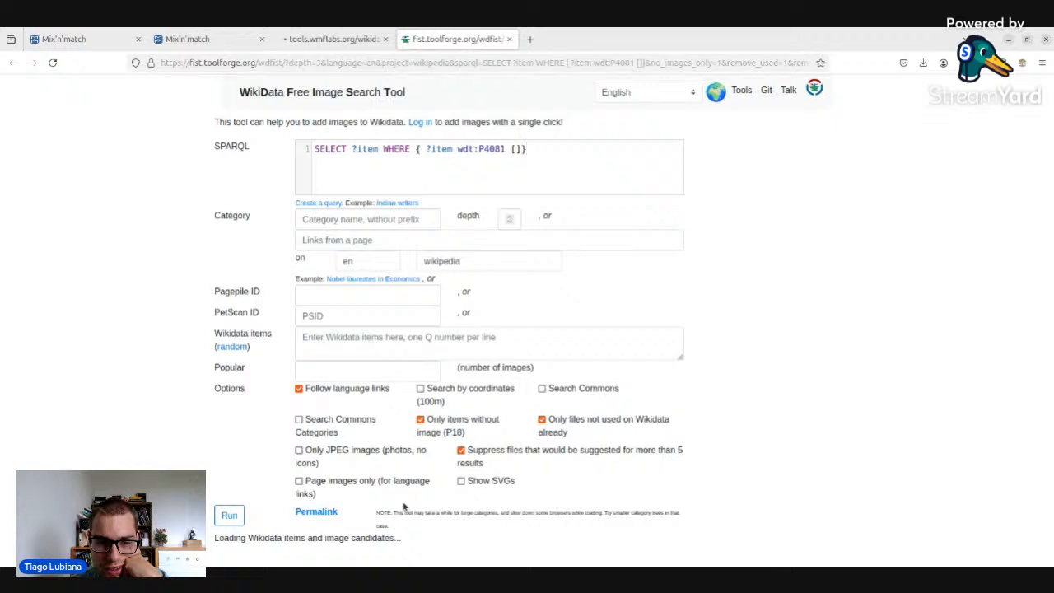
left_click(67, 41)
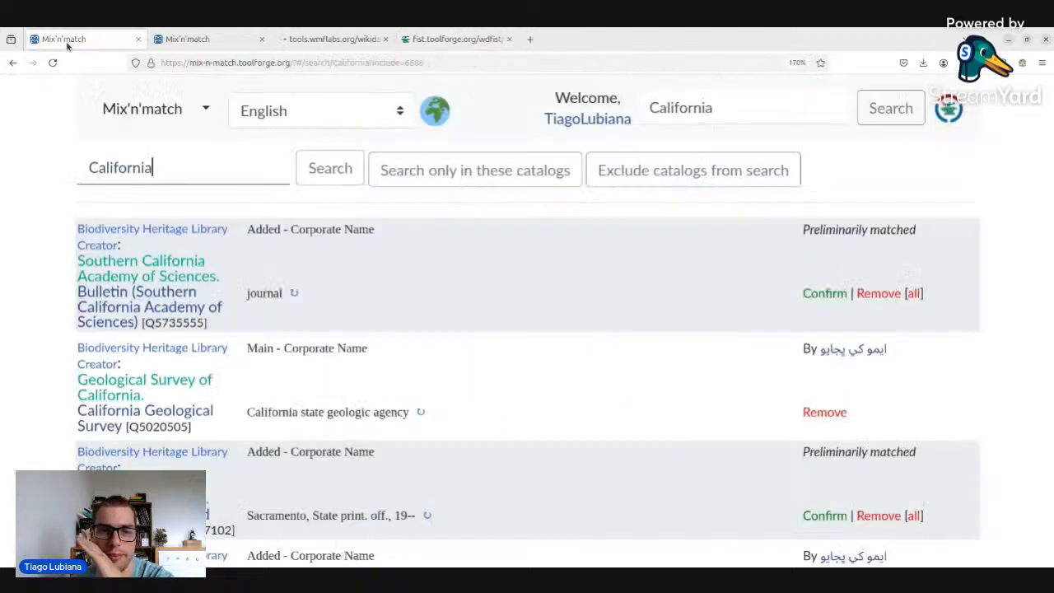
scroll(339, 148, "down", 3)
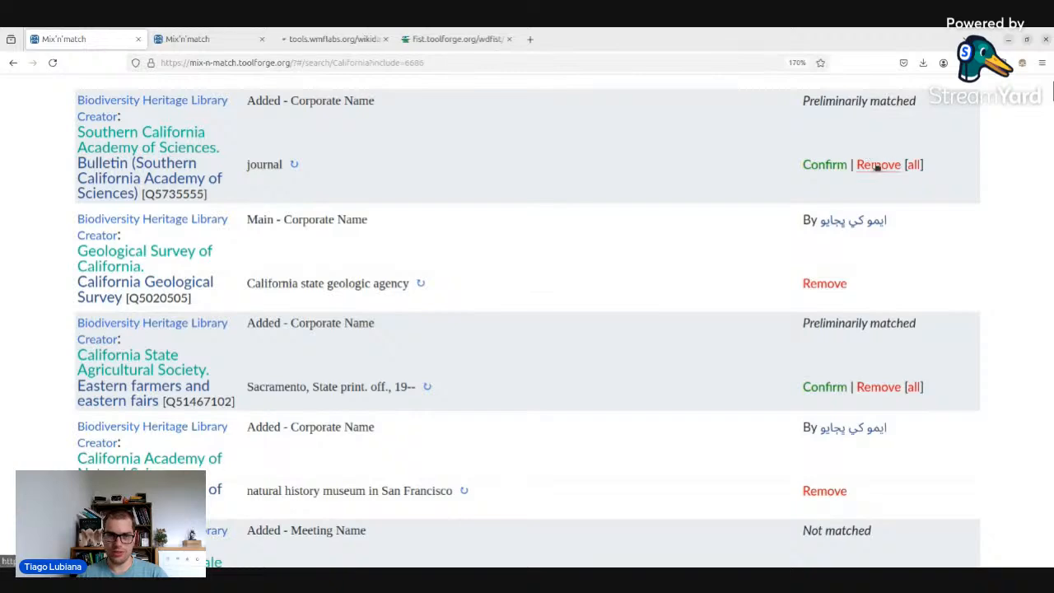
left_click(877, 164)
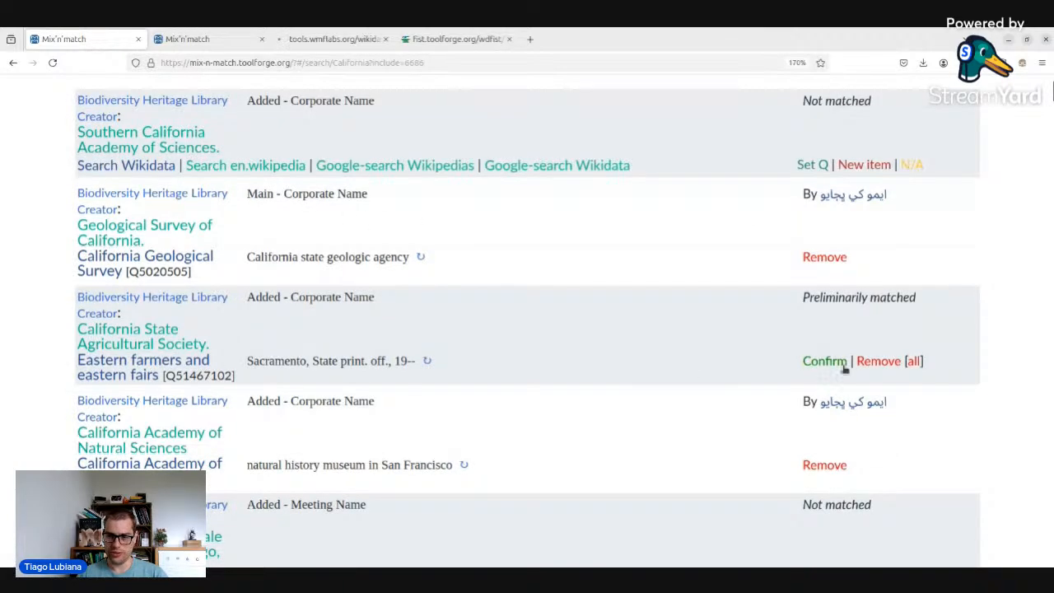
left_click(863, 362)
- Confirm the preliminary match of the creator University of California, Berkeley with item Q168756
scroll(741, 330, "down", 3)
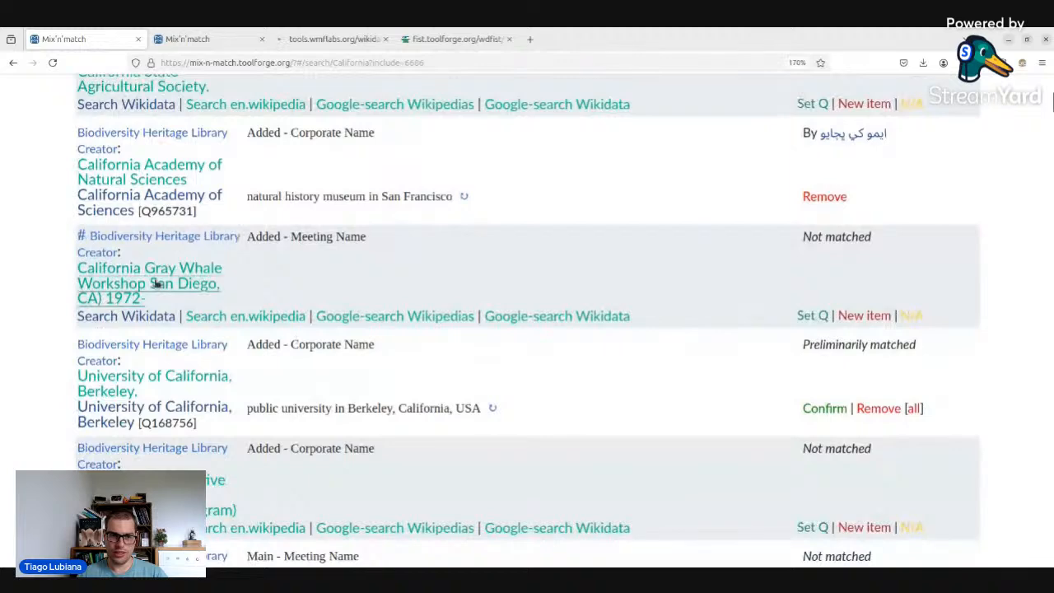
scroll(156, 283, "down", 2)
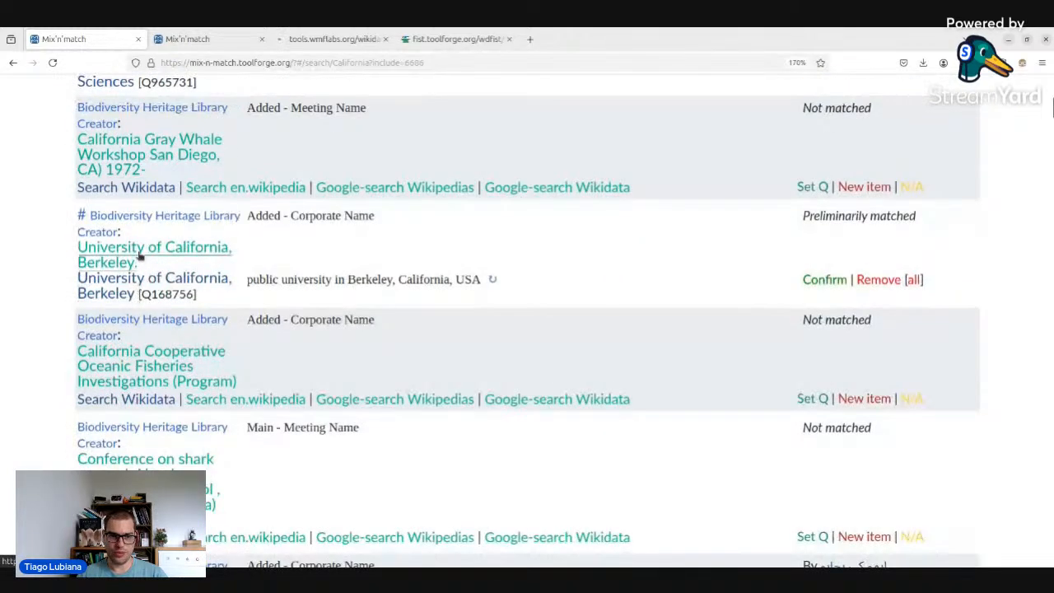
left_click(823, 280)
- Remove the preliminary matches of Avicultural Society of California, State Horticultural Commission, State Board of Horticulture and State Fisheries Laboratory
scroll(723, 321, "down", 3)
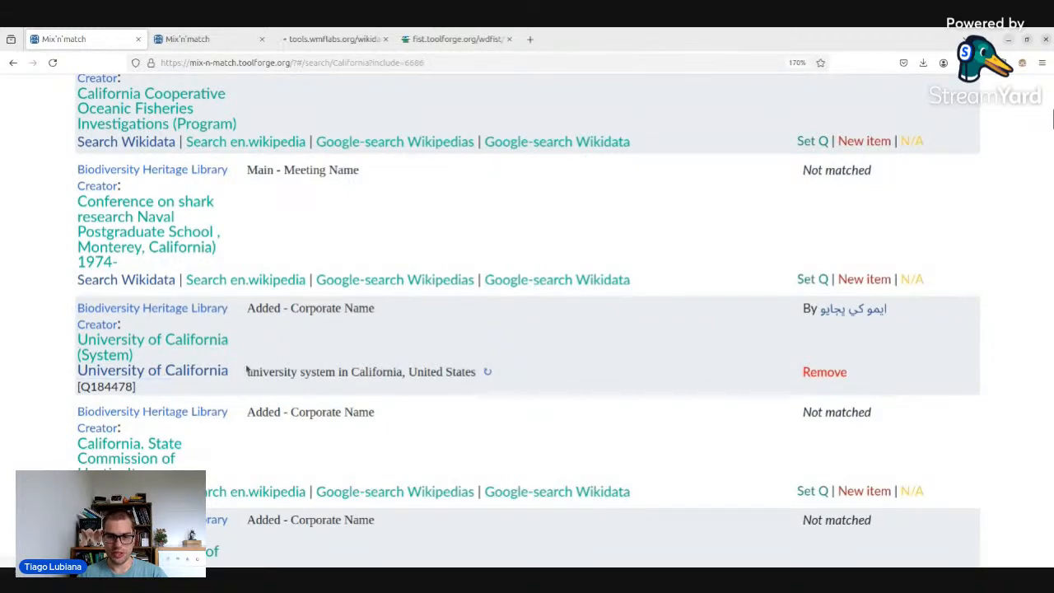
left_click_drag(246, 372, 334, 370)
scroll(817, 388, "down", 6)
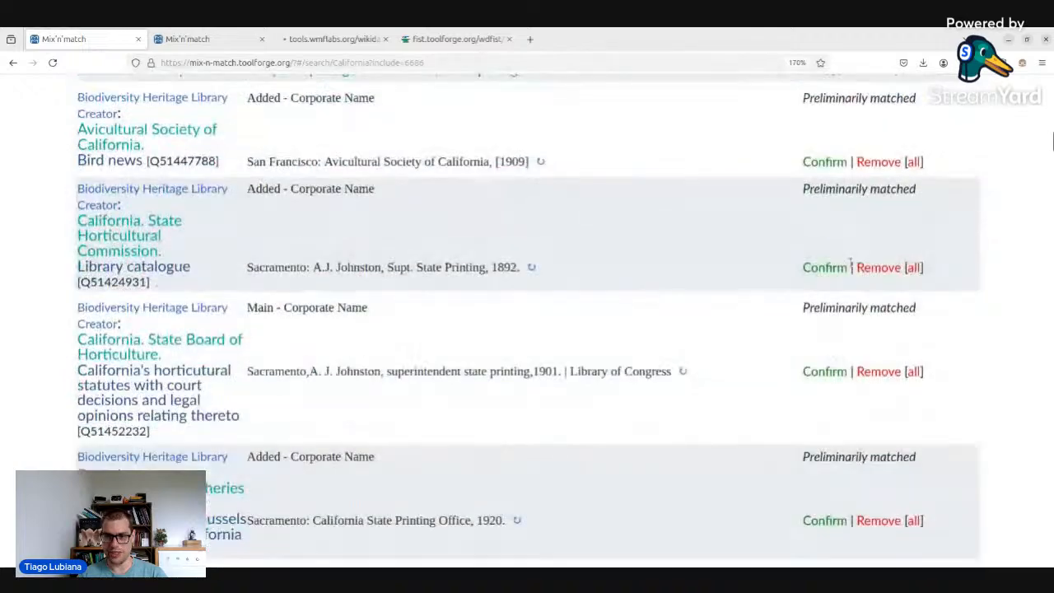
left_click(878, 162)
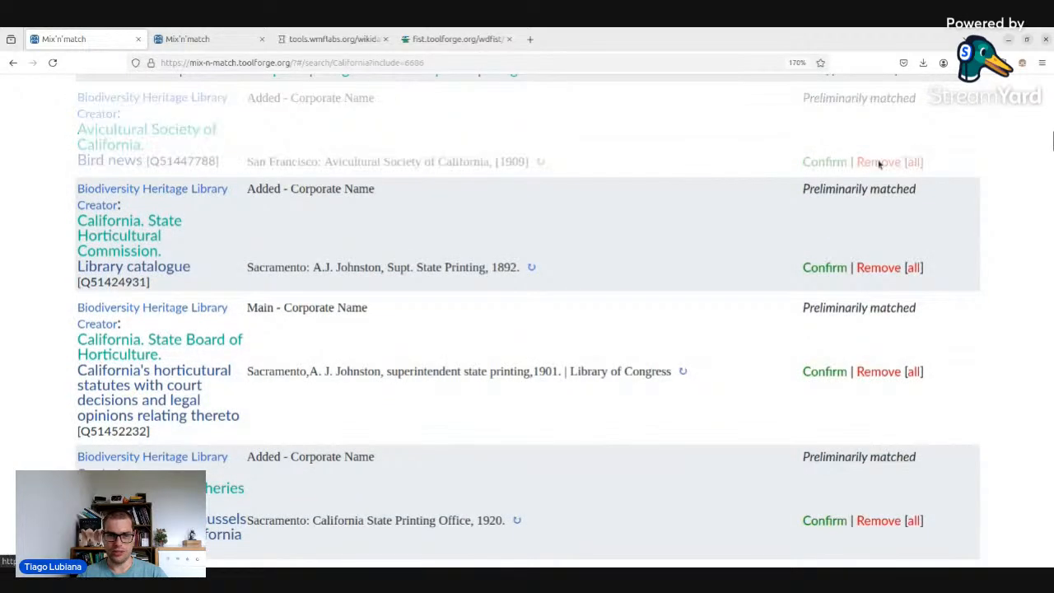
left_click(879, 272)
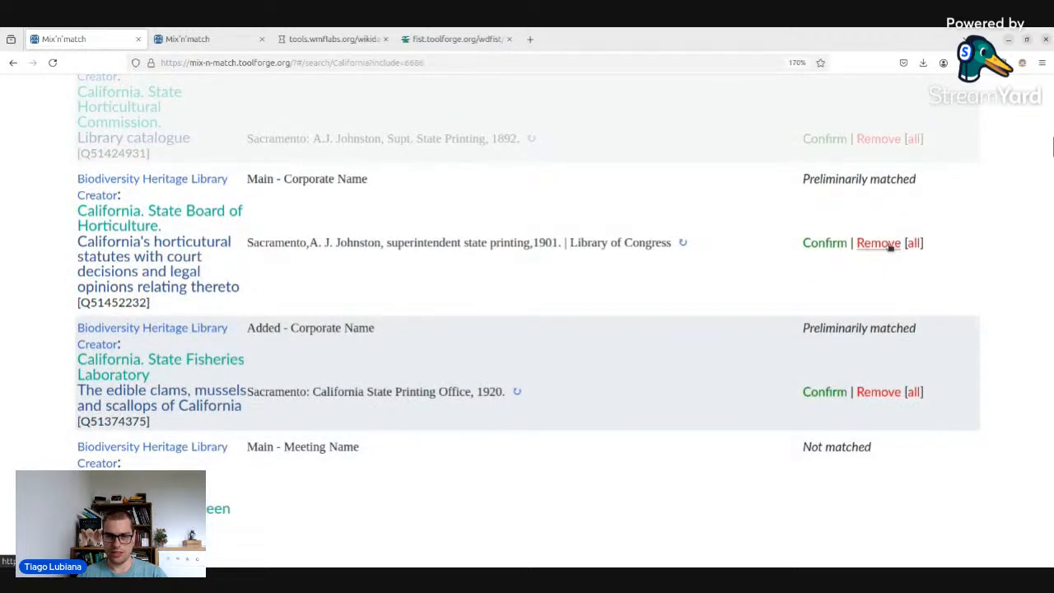
left_click(888, 245)
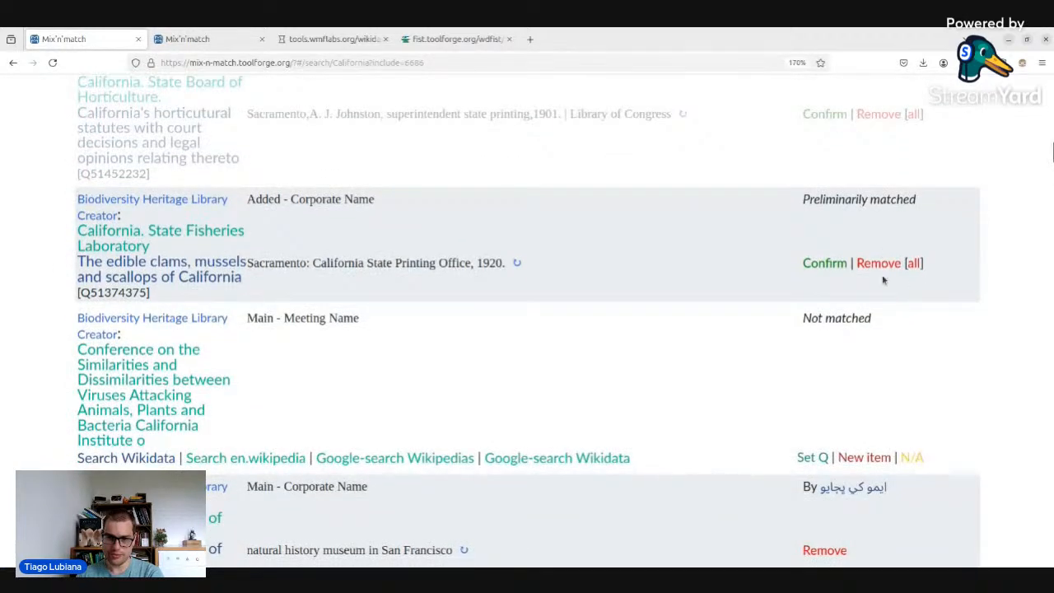
left_click(879, 265)
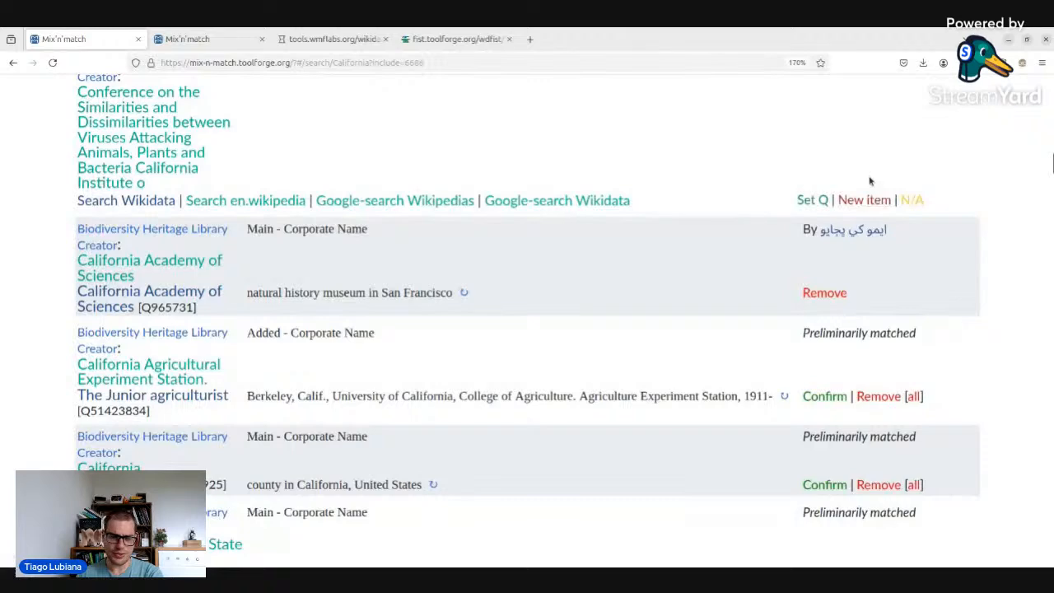
- Remove the preliminary matches of California Agricultural Experiment Station and California. Committee on Internal Improvements
left_click(886, 397)
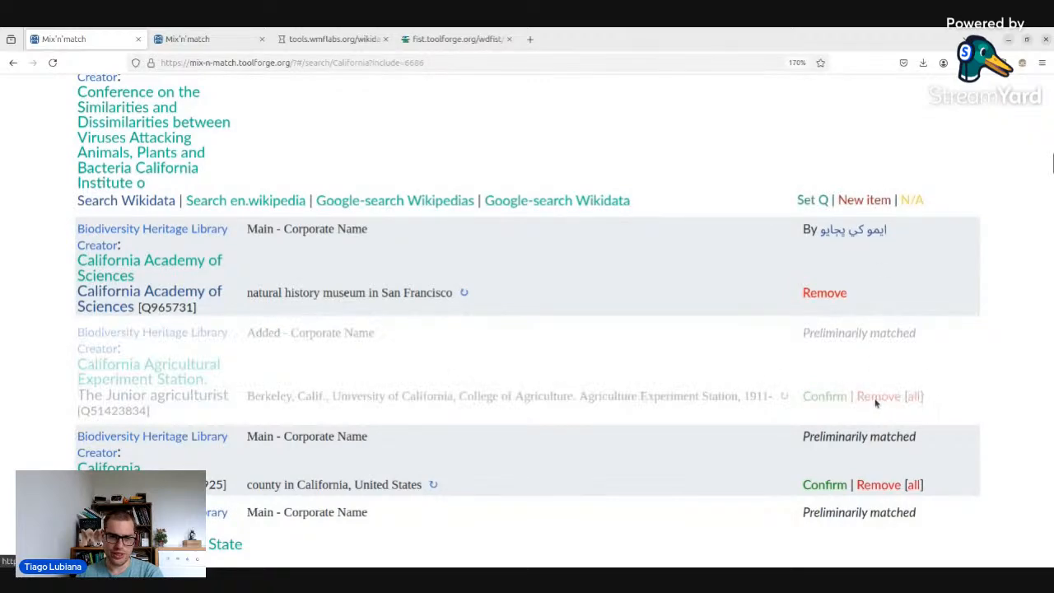
scroll(872, 397, "down", 4)
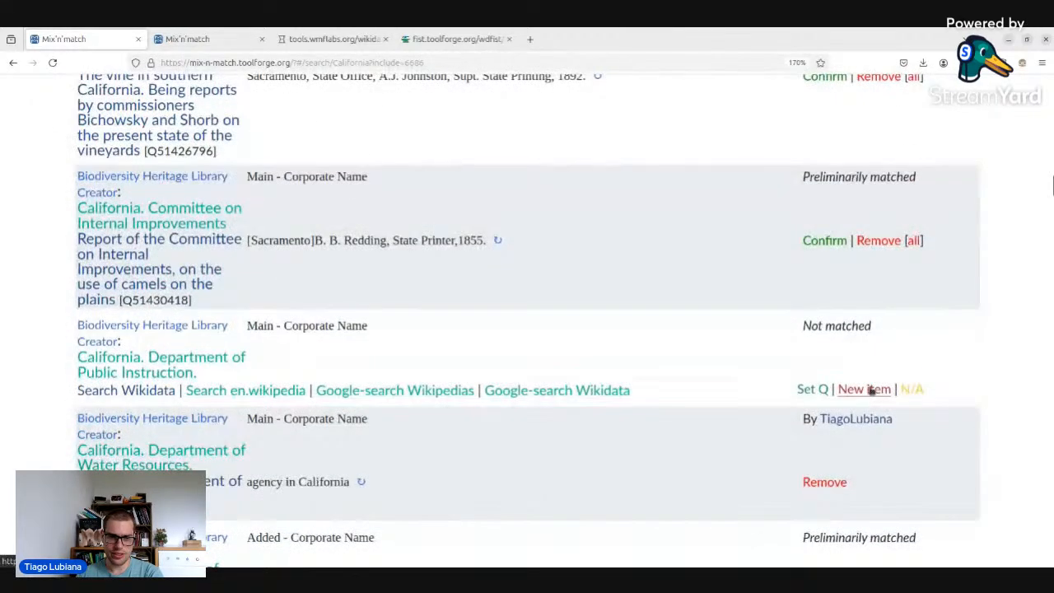
left_click(888, 240)
scroll(888, 242, "down", 1)
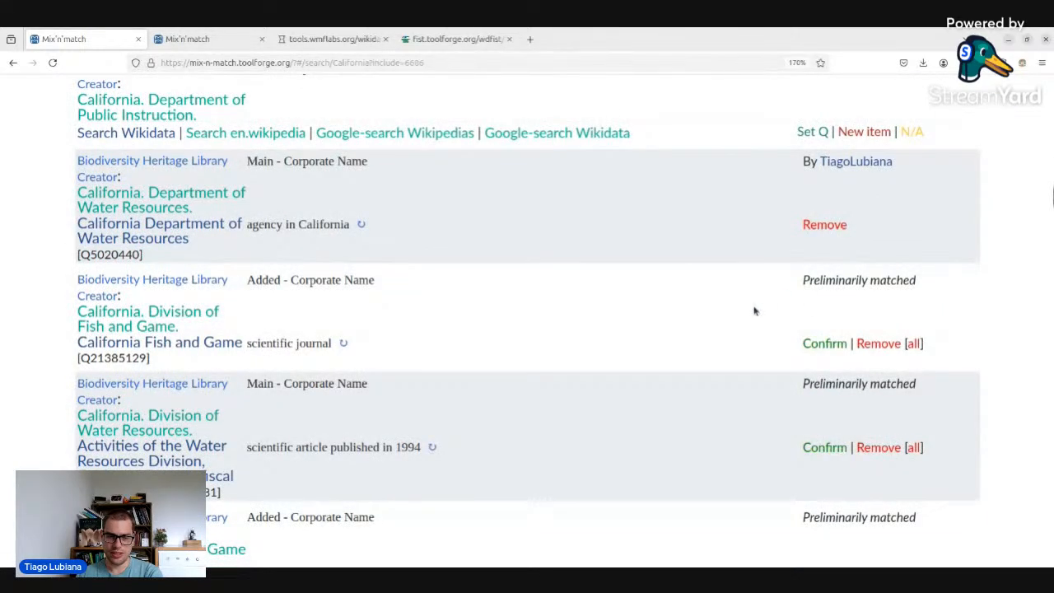
- Remove the preliminary matches of California's Division of Fish and Game, Division of Water Resources, and Fish and Game Commission
left_click(865, 342)
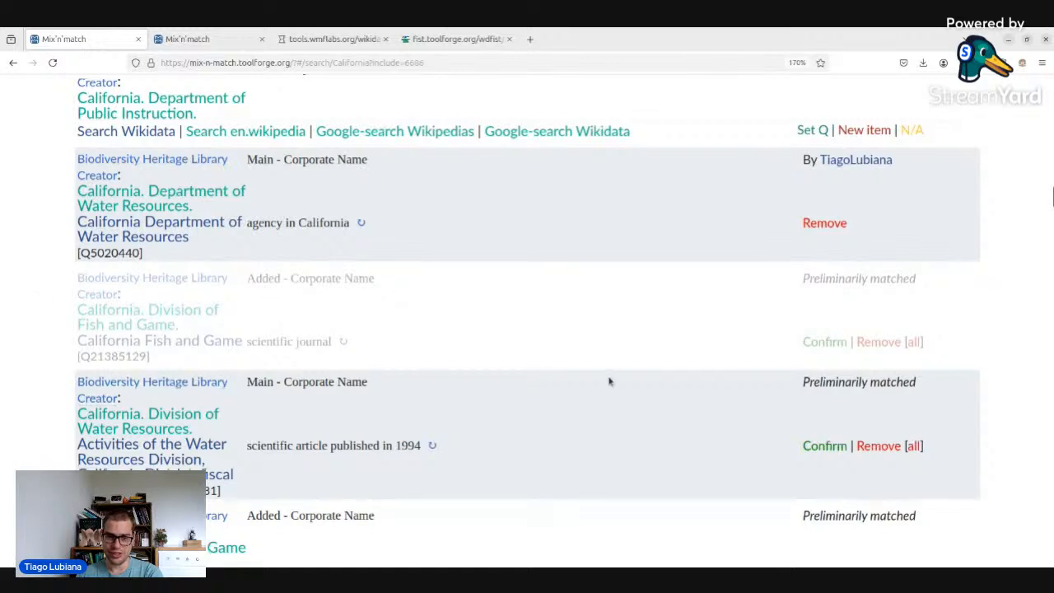
scroll(909, 370, "down", 2)
left_click(886, 325)
scroll(887, 328, "down", 2)
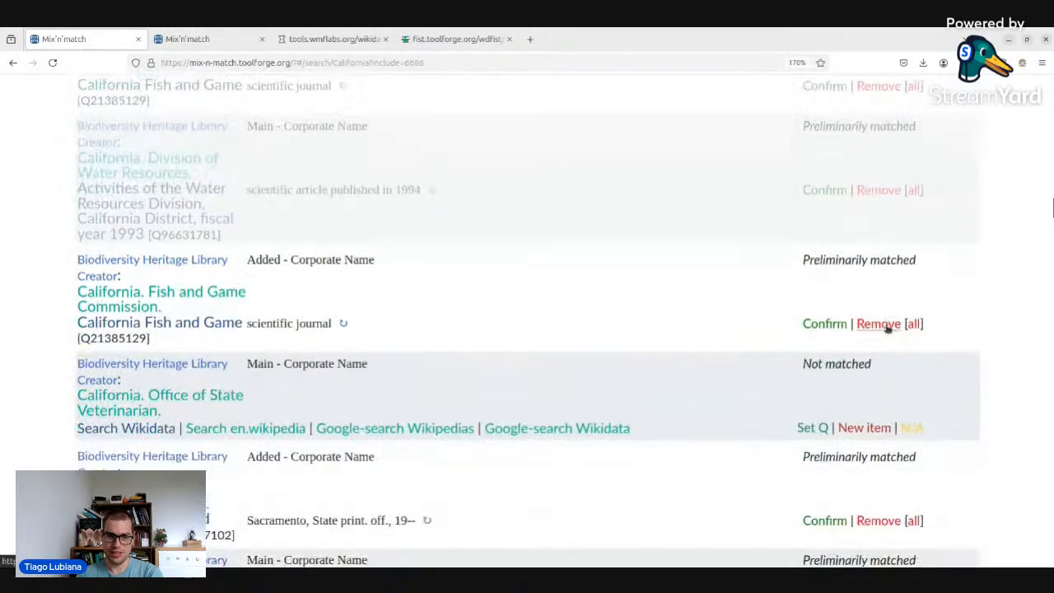
left_click(895, 329)
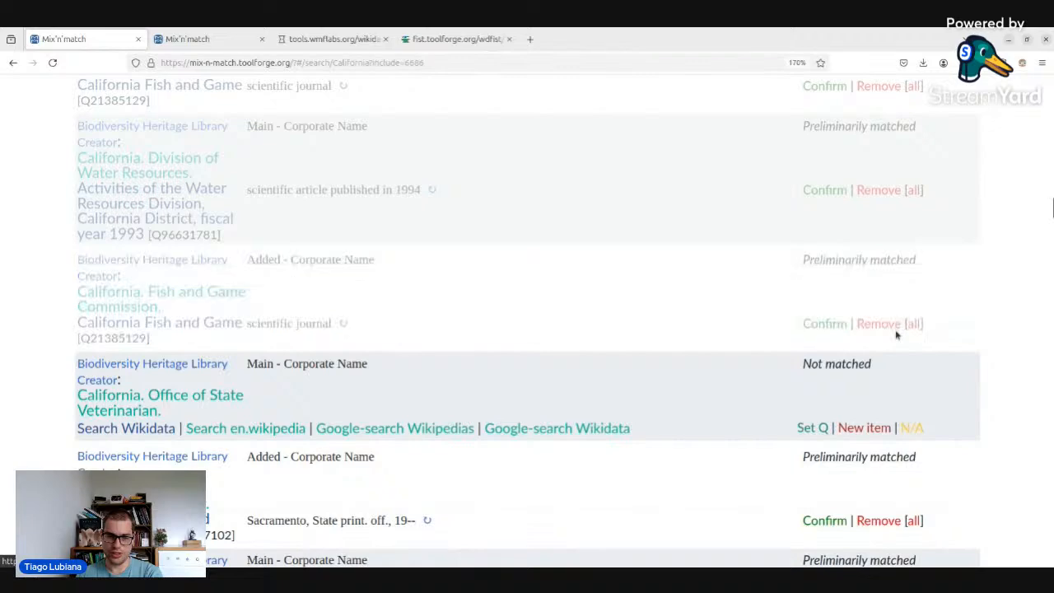
- Remove the preliminary matches of California's State Agricultural Society, State Board of Forestry, State Board of Trade and Surveyor General's Office
scroll(895, 330, "down", 4)
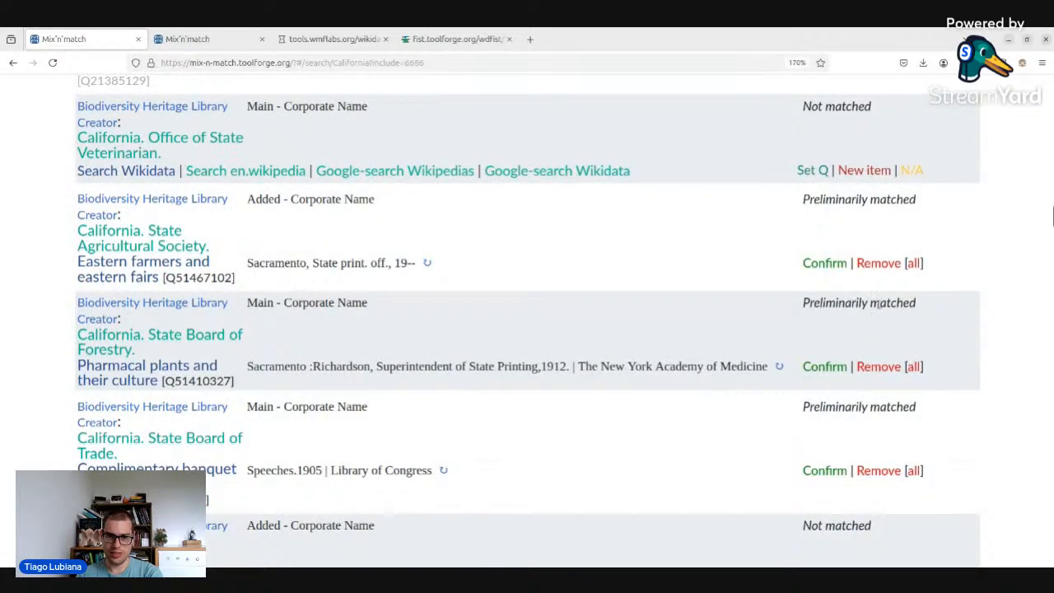
left_click(874, 252)
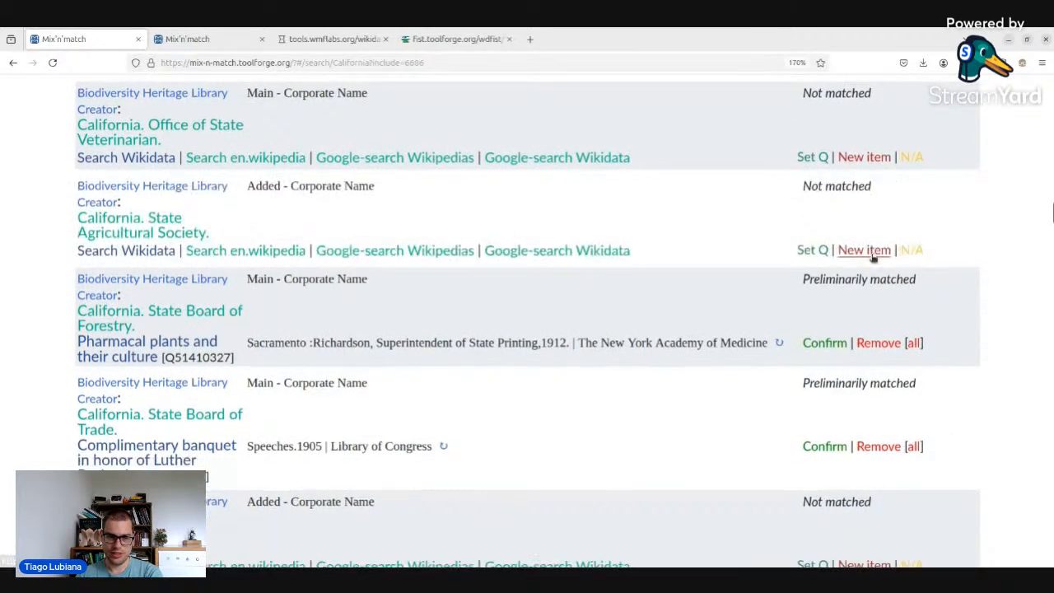
scroll(870, 255, "down", 2)
left_click(879, 217)
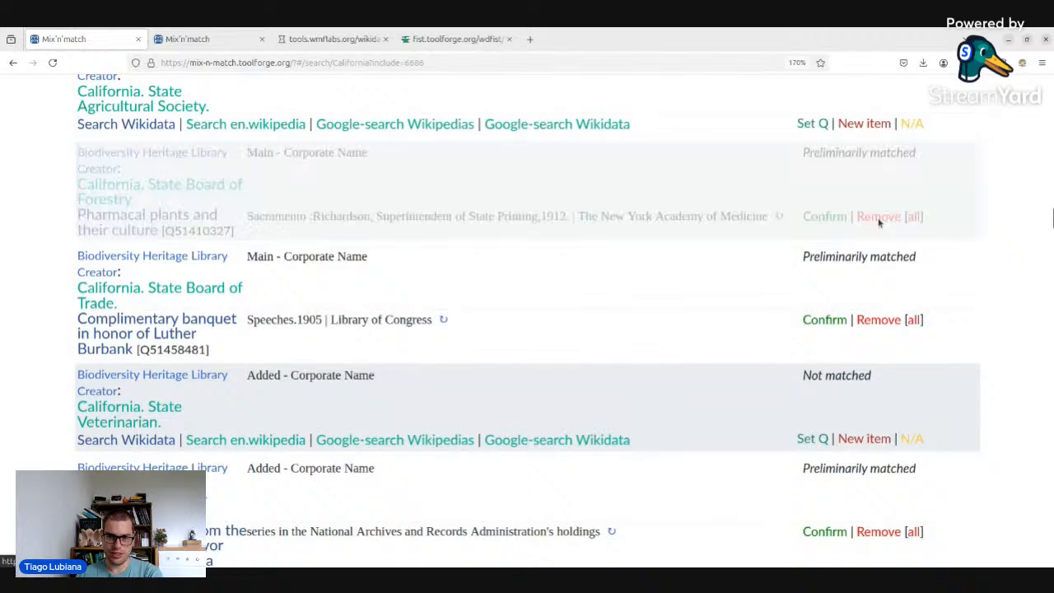
left_click(876, 310)
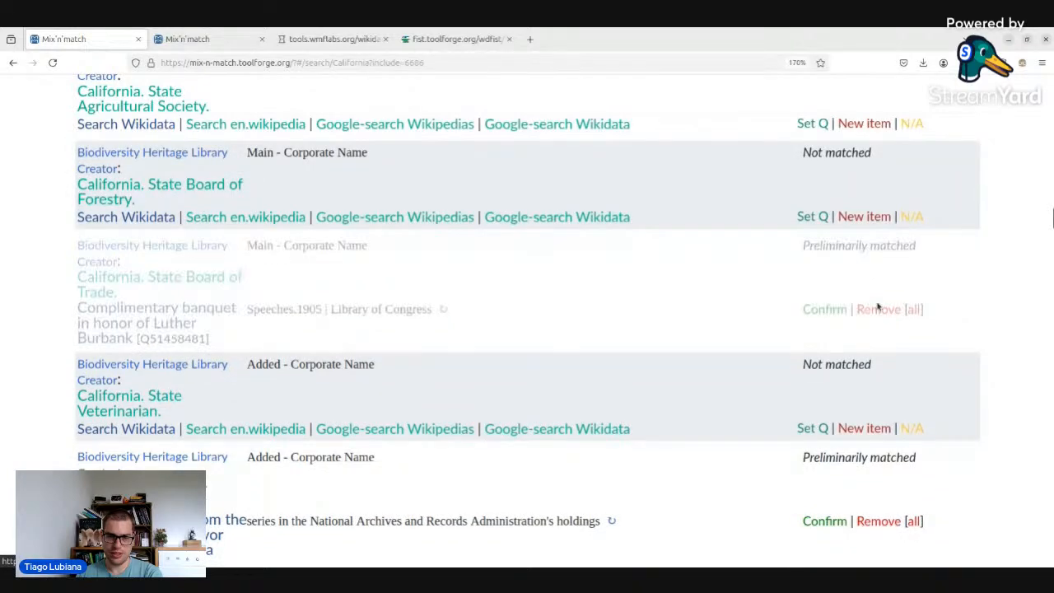
scroll(873, 306, "down", 2)
scroll(874, 306, "down", 2)
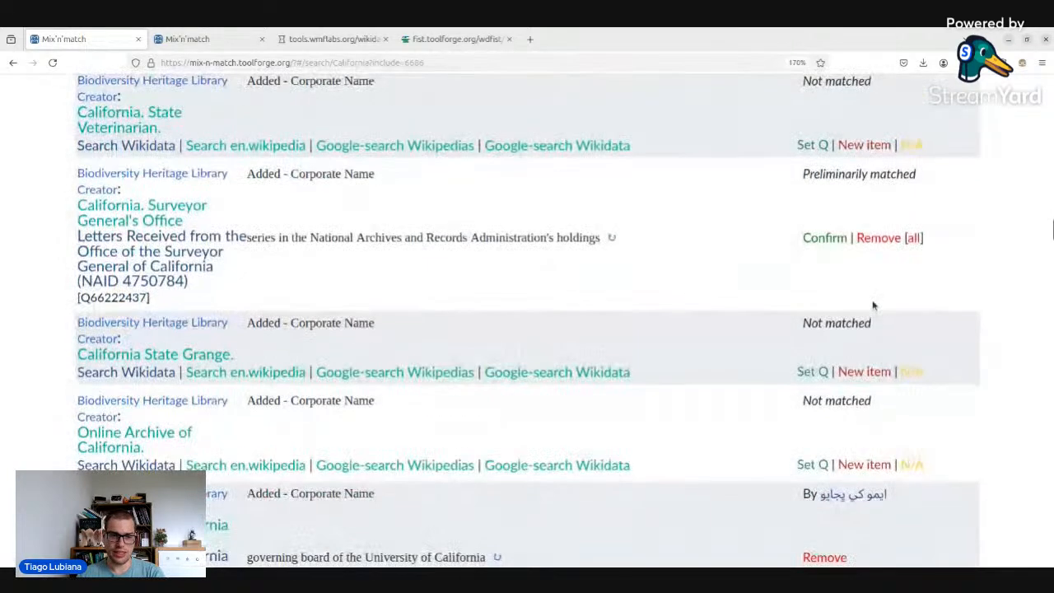
left_click(883, 238)
- Confirm the preliminary matches of California State Library (Q5021042) and the Berkeley Museum of Vertebrate Zoology (Q1954759)
scroll(731, 252, "down", 3)
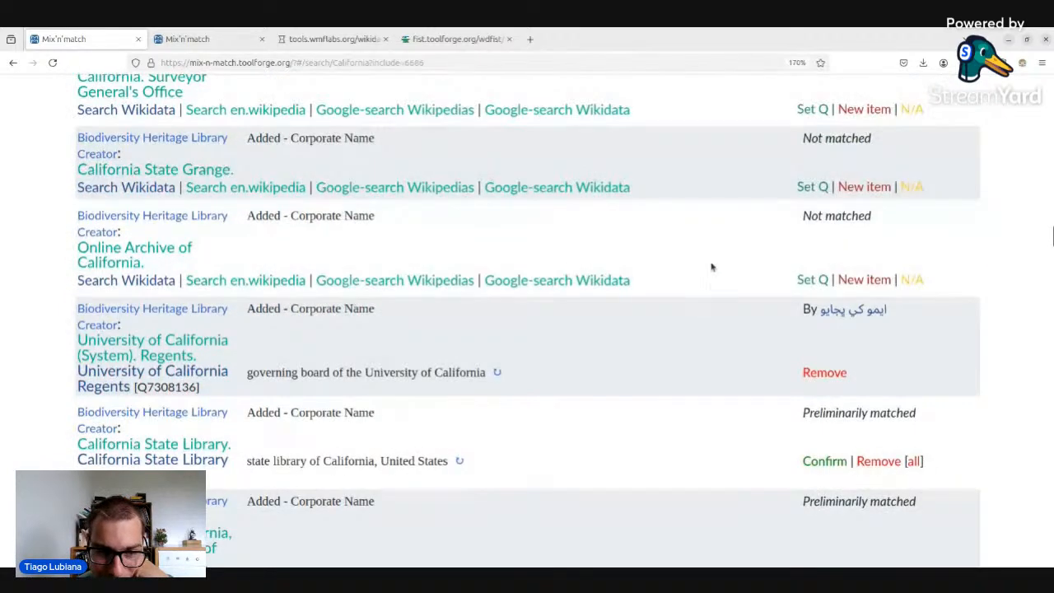
scroll(750, 374, "down", 3)
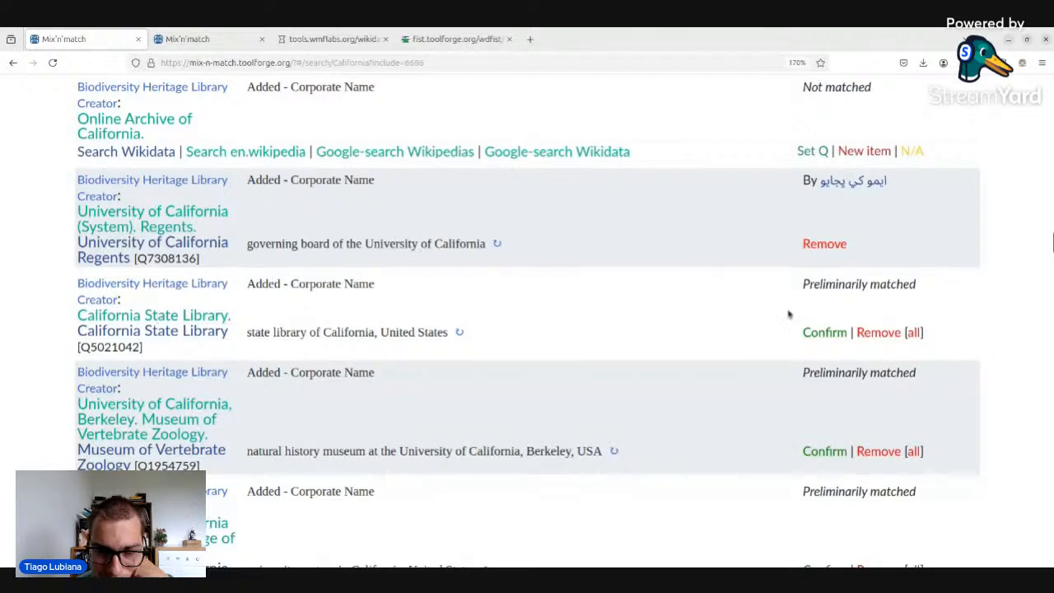
left_click(835, 332)
scroll(831, 346, "down", 1)
scroll(830, 350, "down", 1)
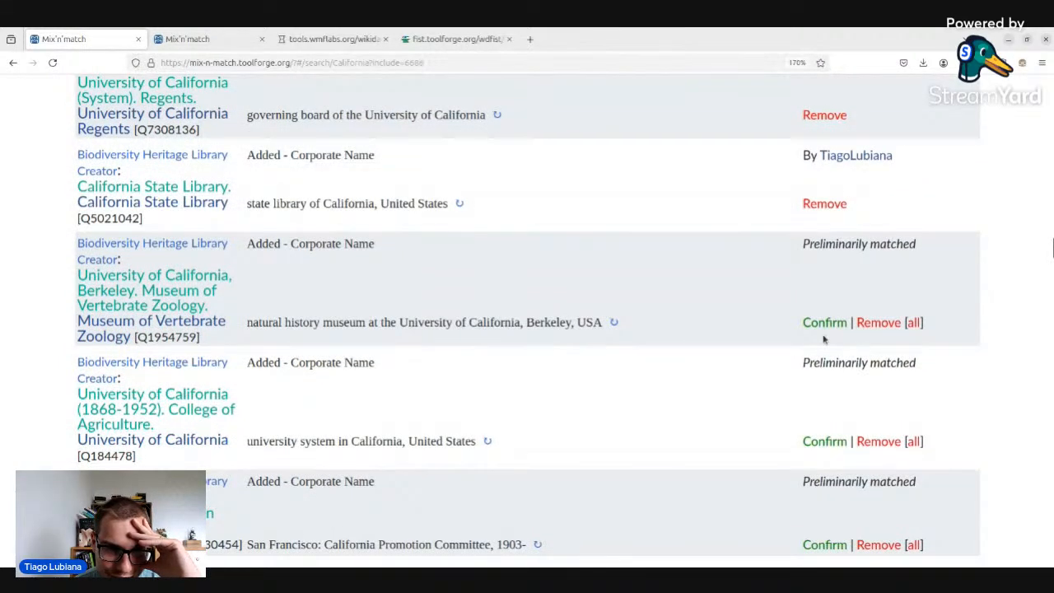
scroll(823, 340, "down", 3)
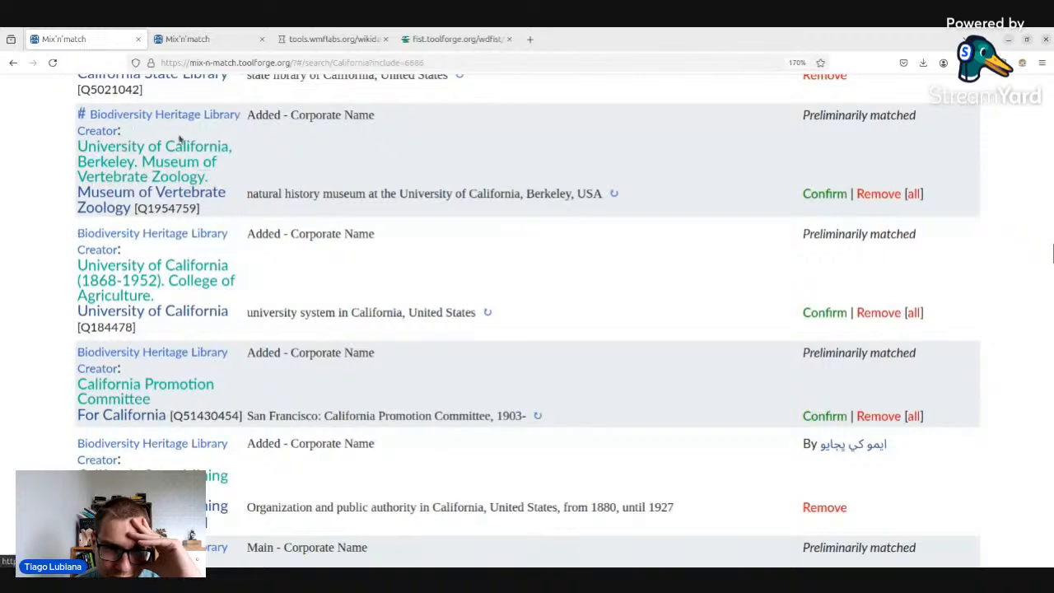
left_click(835, 200)
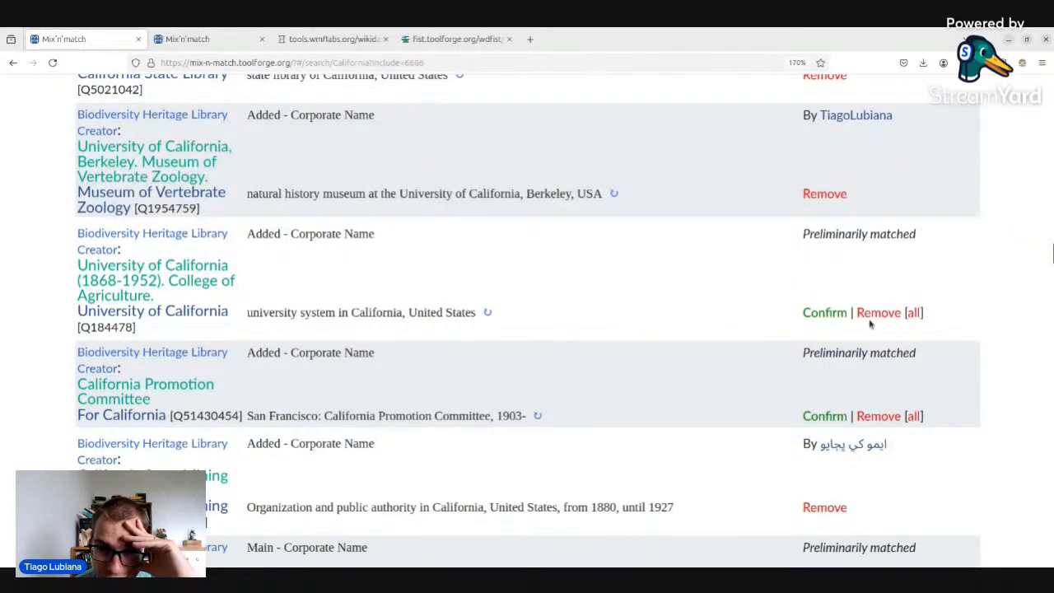
- Remove the preliminary match of University of California (1868-1952). College of Agriculture with the university system item Q184478
left_click(872, 314)
scroll(868, 313, "down", 3)
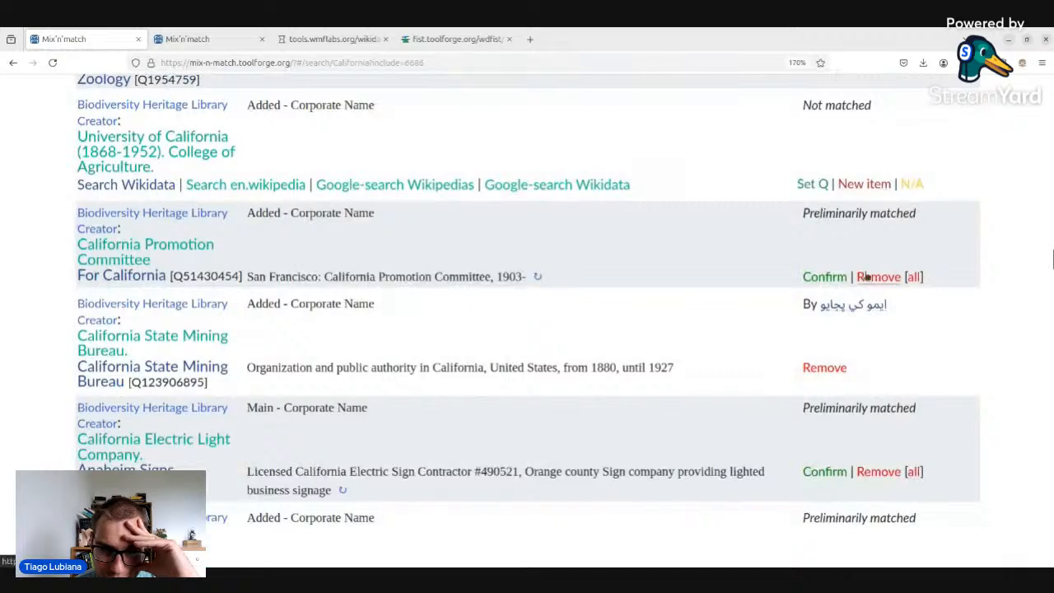
- Remove the preliminary matches of California Promotion Committee, California Electric Light Company, California Science Association and California State Floral Society
left_click(875, 277)
scroll(874, 278, "down", 3)
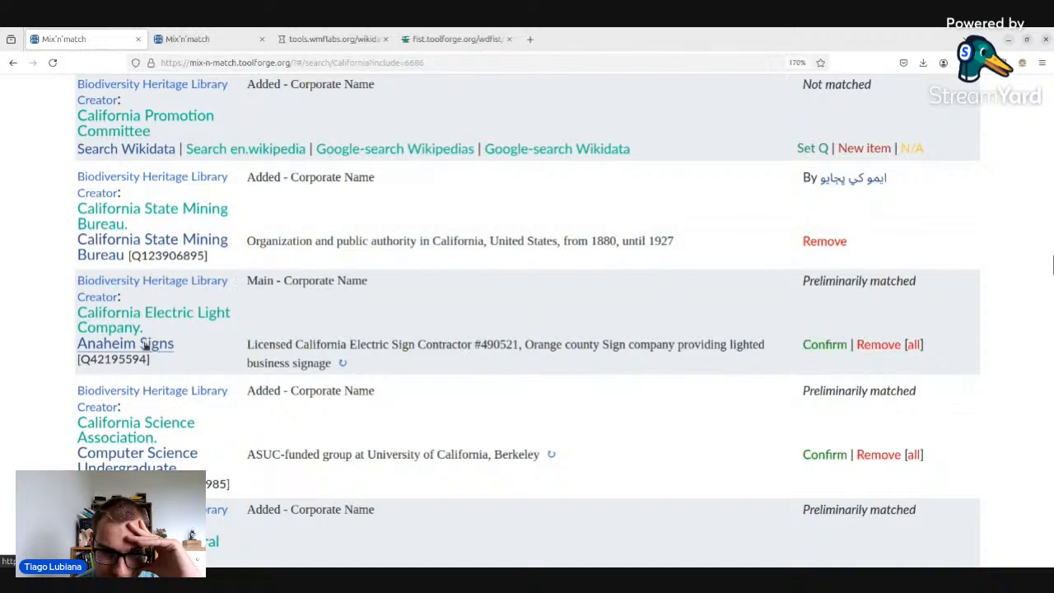
left_click(894, 348)
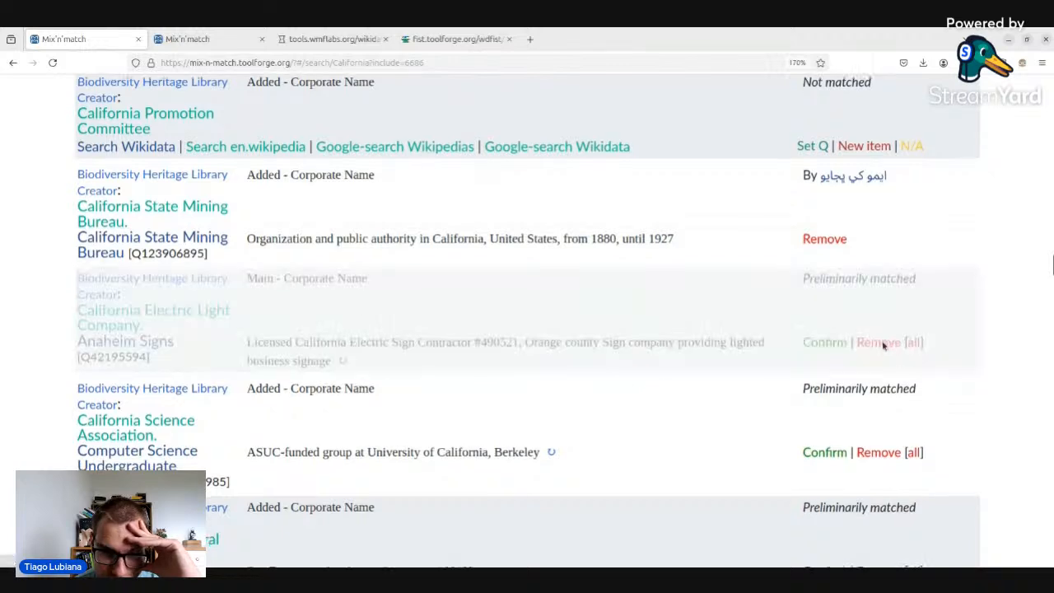
scroll(853, 346, "down", 3)
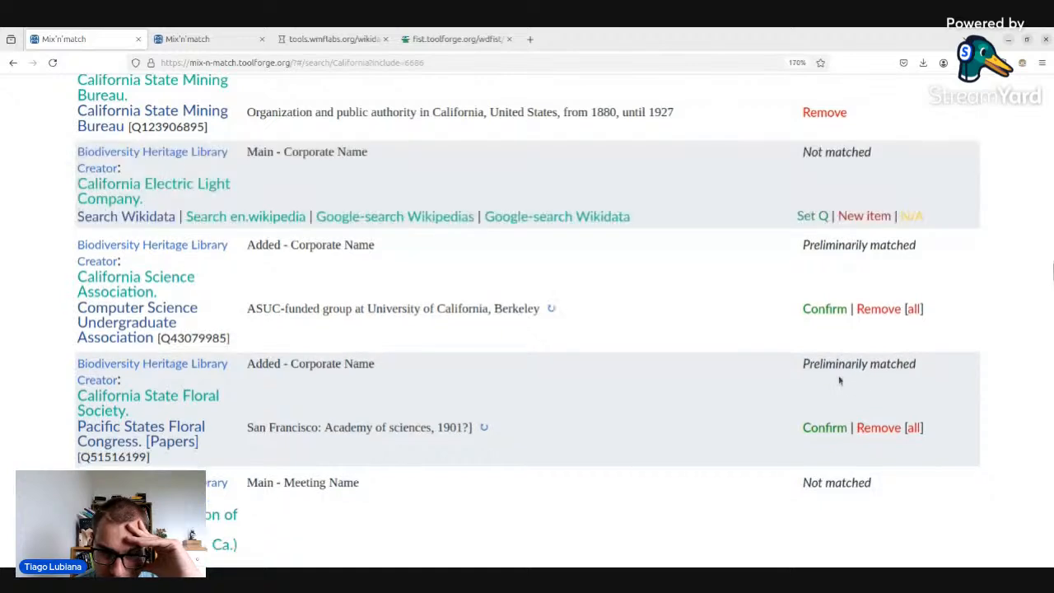
left_click(869, 314)
scroll(866, 321, "down", 3)
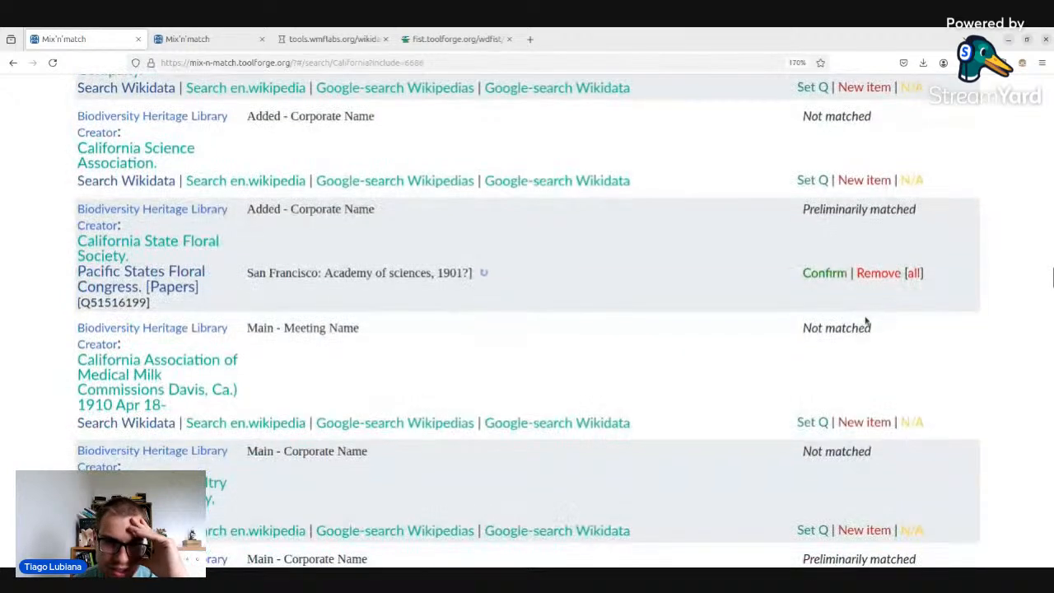
left_click(880, 276)
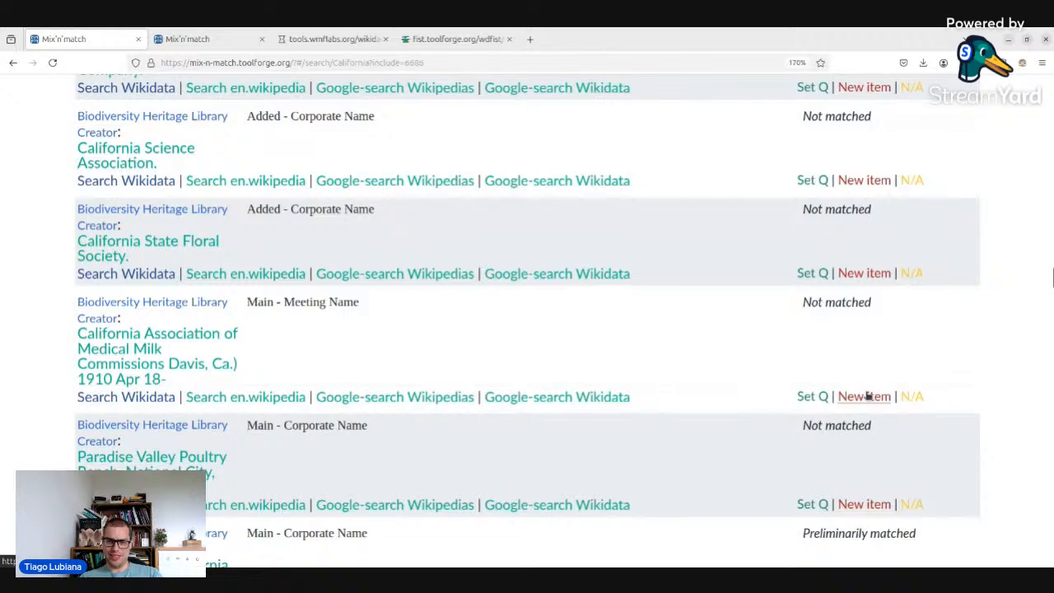
- Compare the BHL creator page of University of California (1868-1952) with the statements of its suggested Wikidata item Q184478
scroll(837, 365, "down", 8)
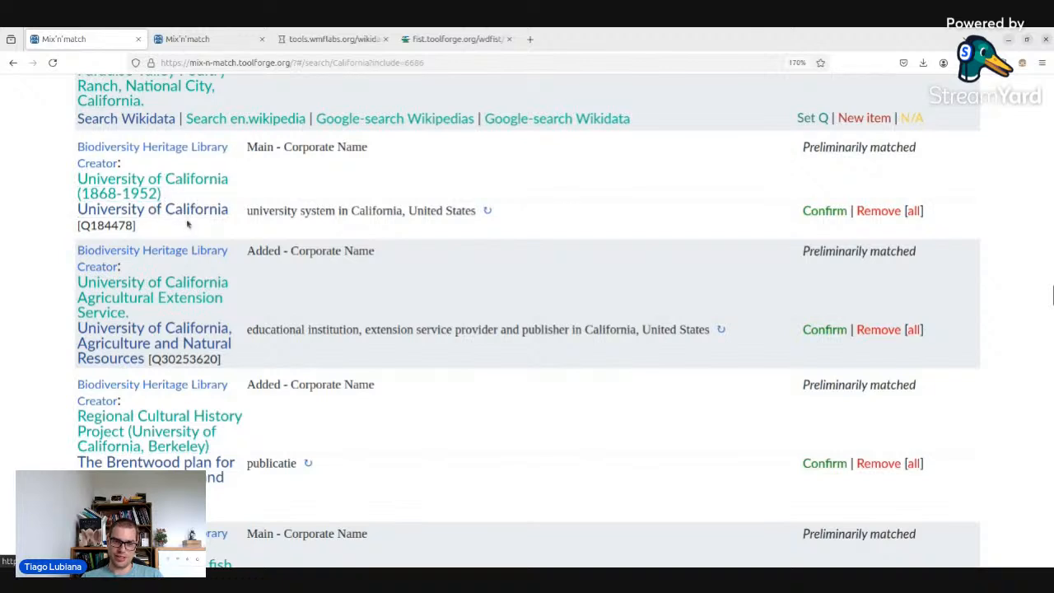
middle_click(169, 181)
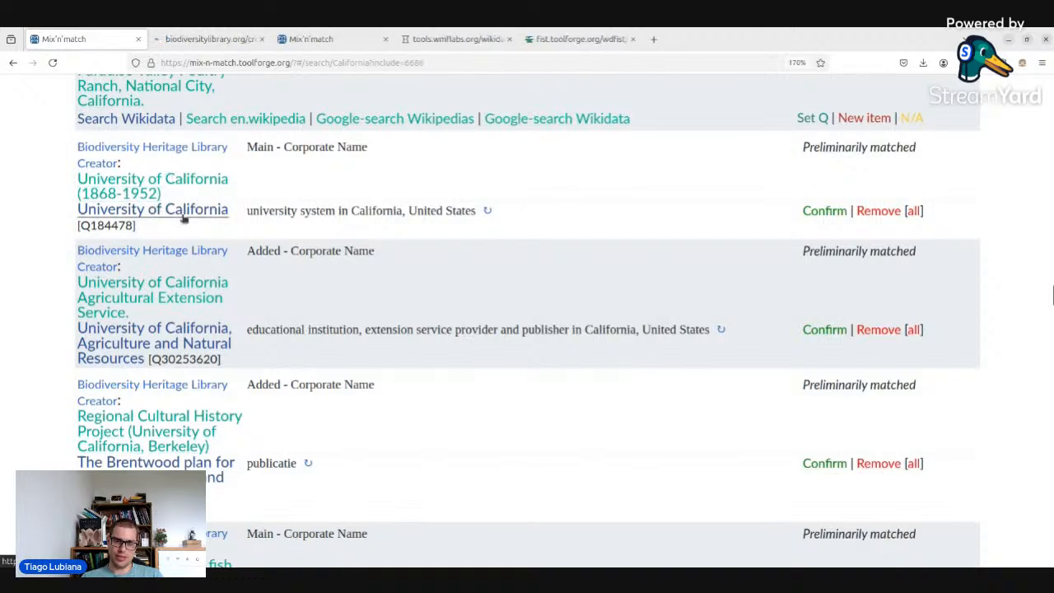
middle_click(163, 208)
key("ctrl+Tab")
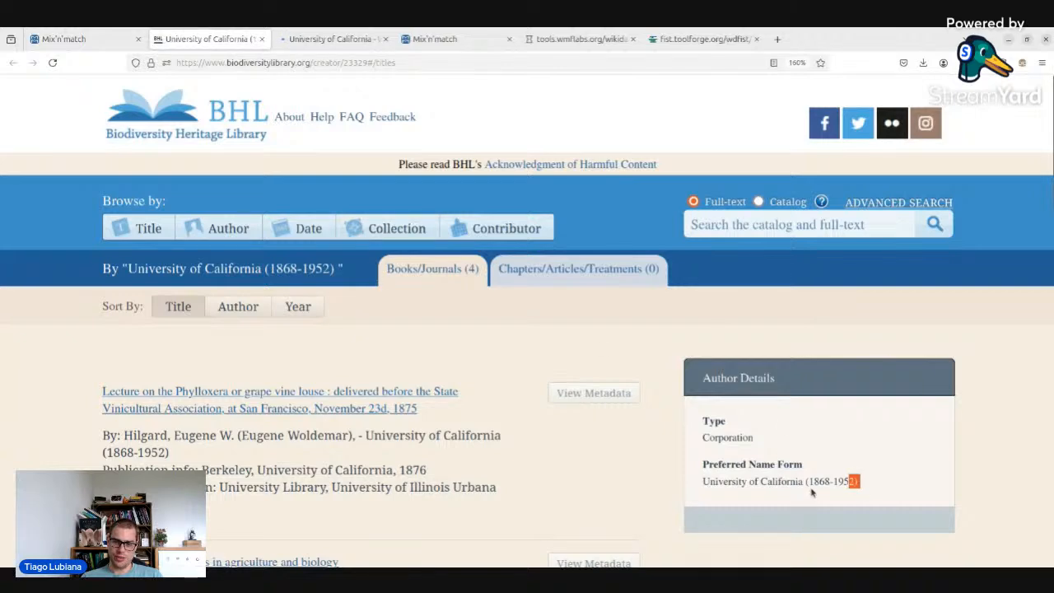
key("ctrl+Tab")
scroll(468, 255, "down", 5)
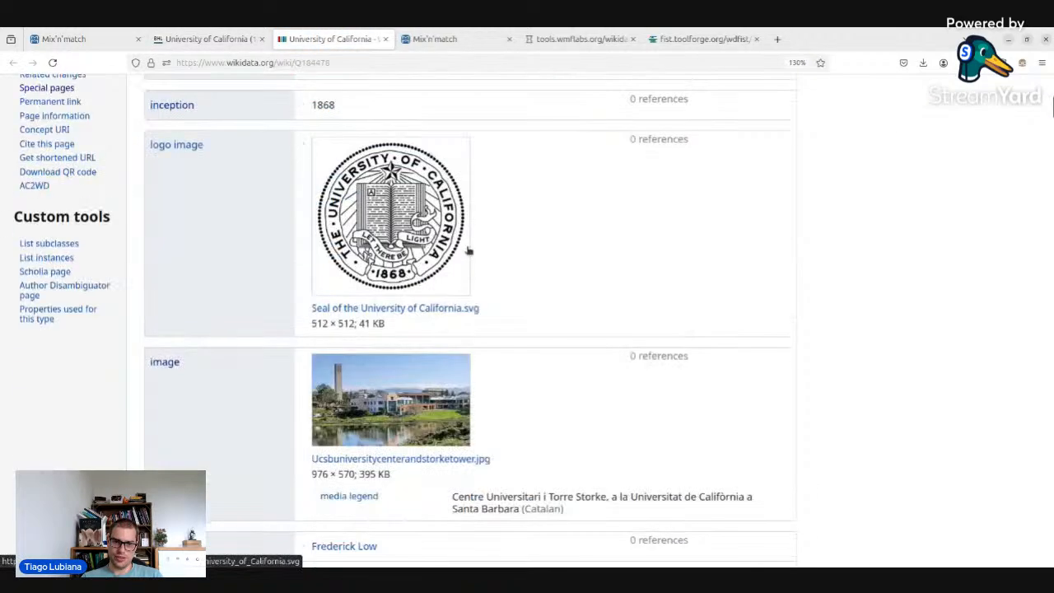
scroll(467, 251, "down", 5)
left_click(210, 38)
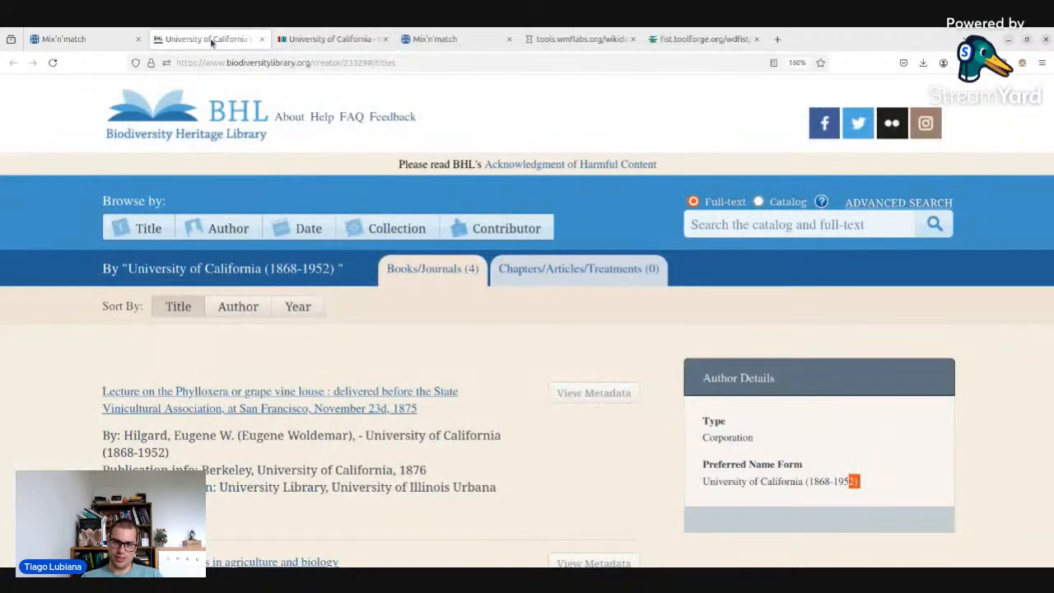
left_click(300, 39)
left_click(220, 38)
left_click(293, 45)
scroll(385, 298, "up", 10)
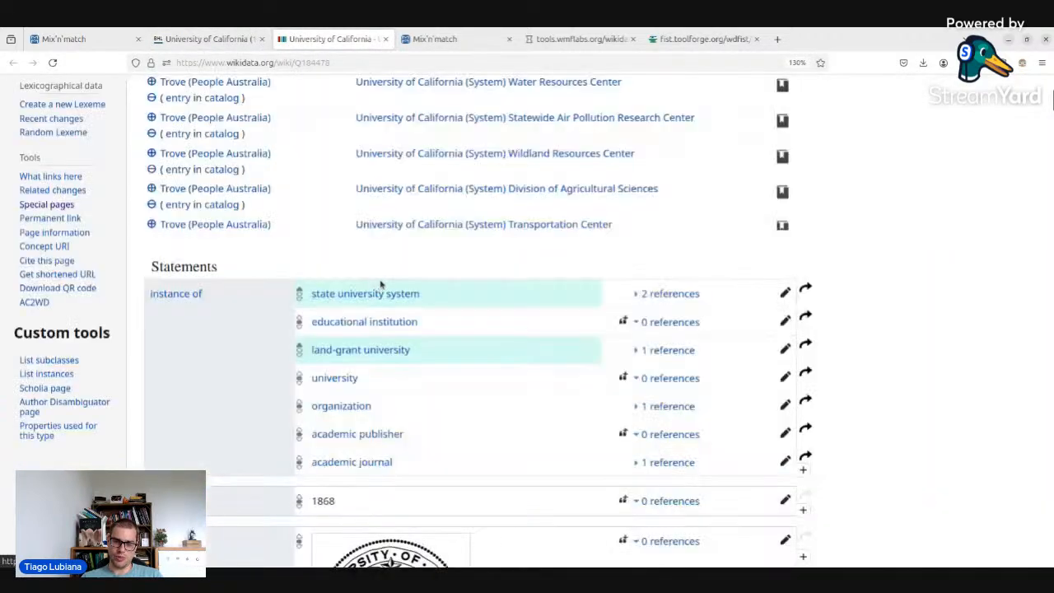
scroll(698, 362, "down", 1)
scroll(698, 362, "down", 15)
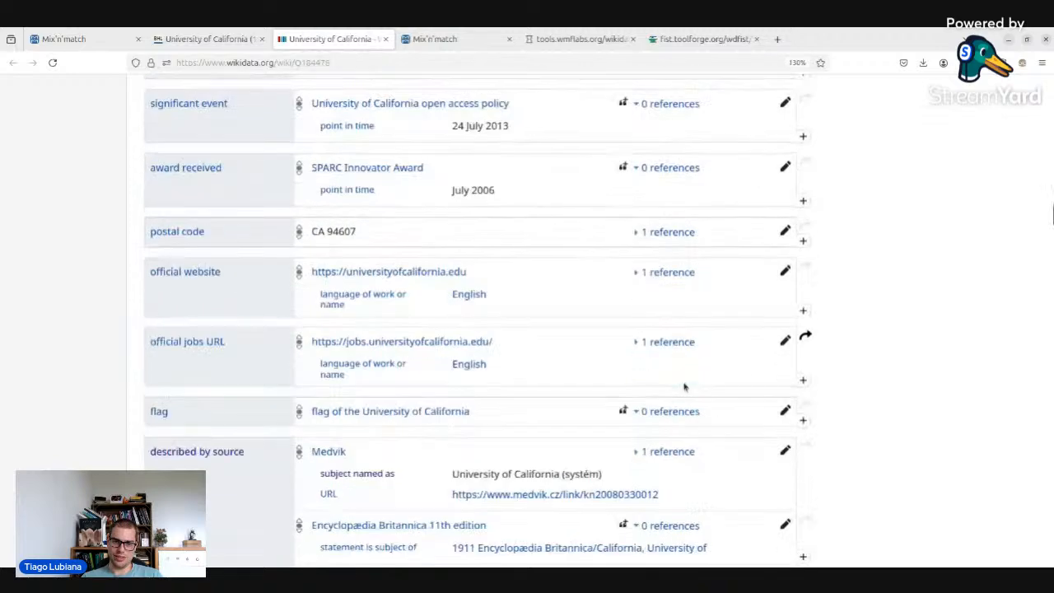
scroll(571, 320, "up", 10)
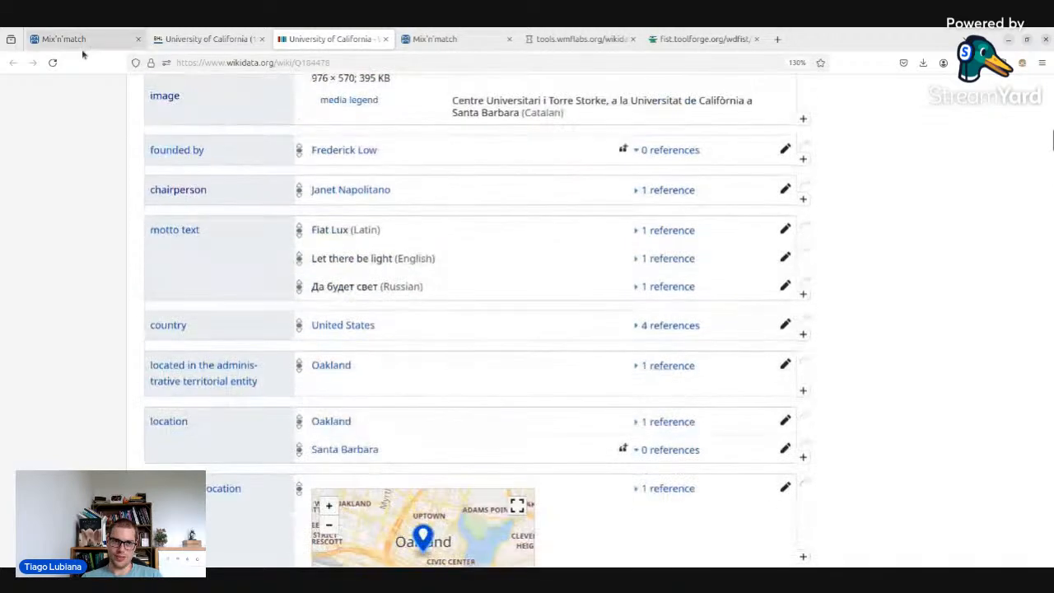
- Confirm the preliminary match of University of California (1868-1952) with the Wikidata item University of California (Q184478)
left_click(74, 39)
scroll(594, 268, "up", 2)
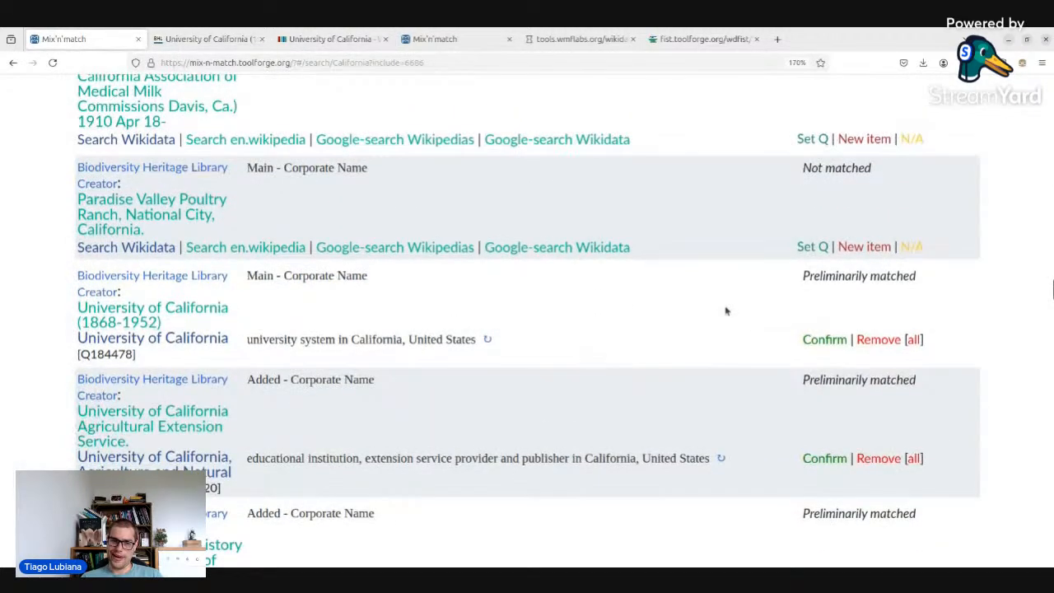
left_click(823, 343)
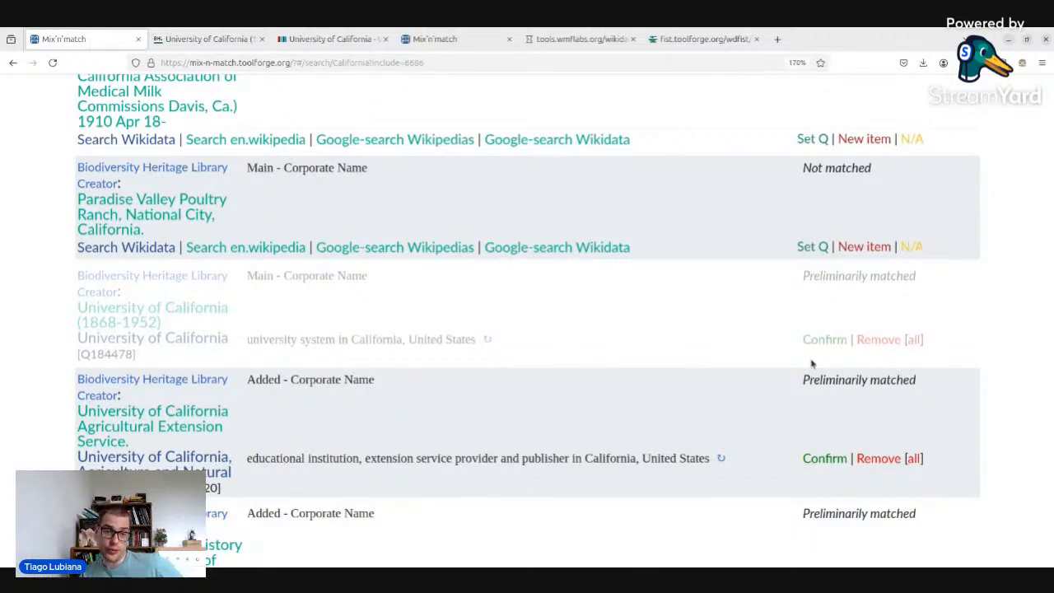
- Remove the preliminary match of the Pioneer silk growers and manufacturers' association of California with Q51503544
scroll(830, 360, "down", 5)
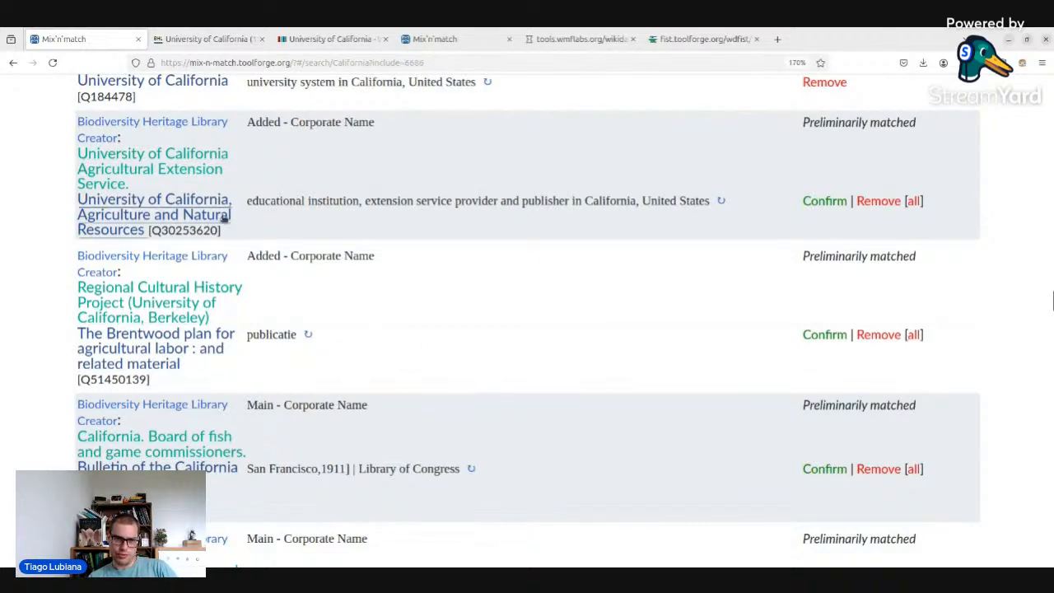
scroll(329, 239, "down", 5)
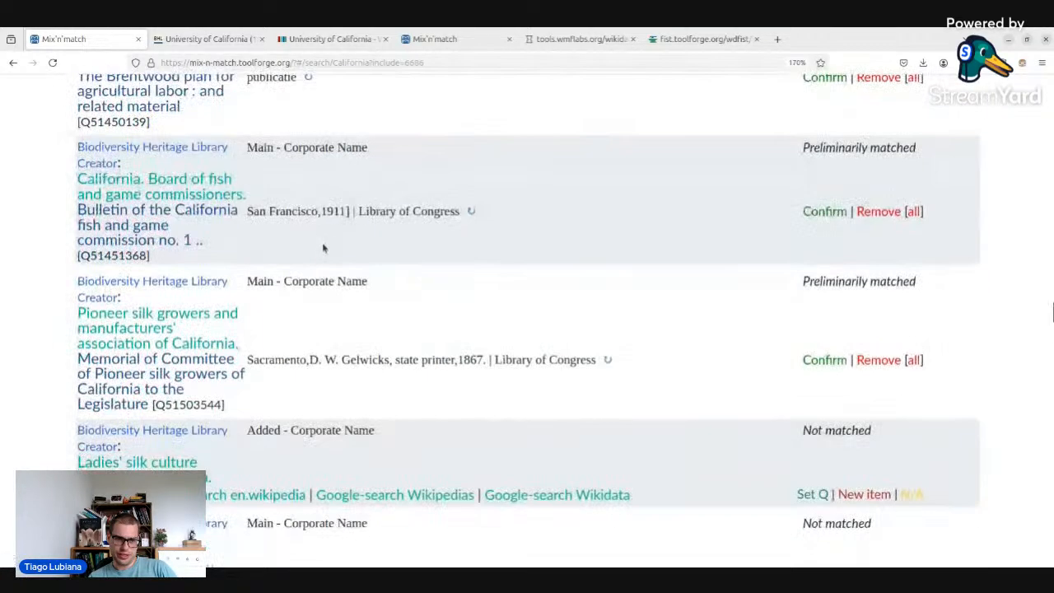
left_click(863, 360)
- Compare the BHL and Wikidata pages of the California dairy council and add its BHL Creator match to Dairy Council of California (Q5209555)
scroll(862, 362, "down", 10)
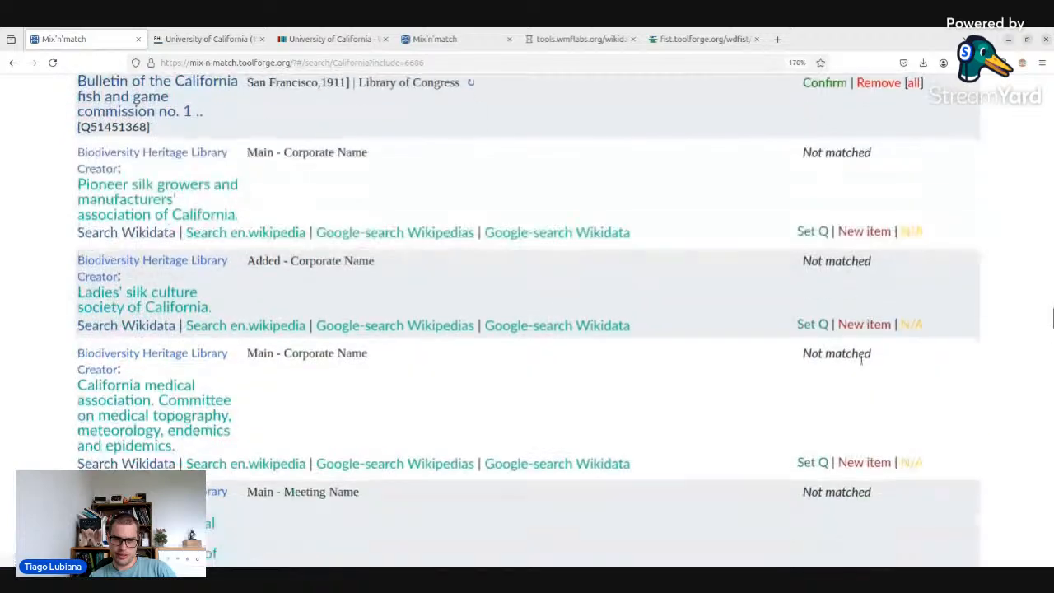
scroll(862, 362, "down", 15)
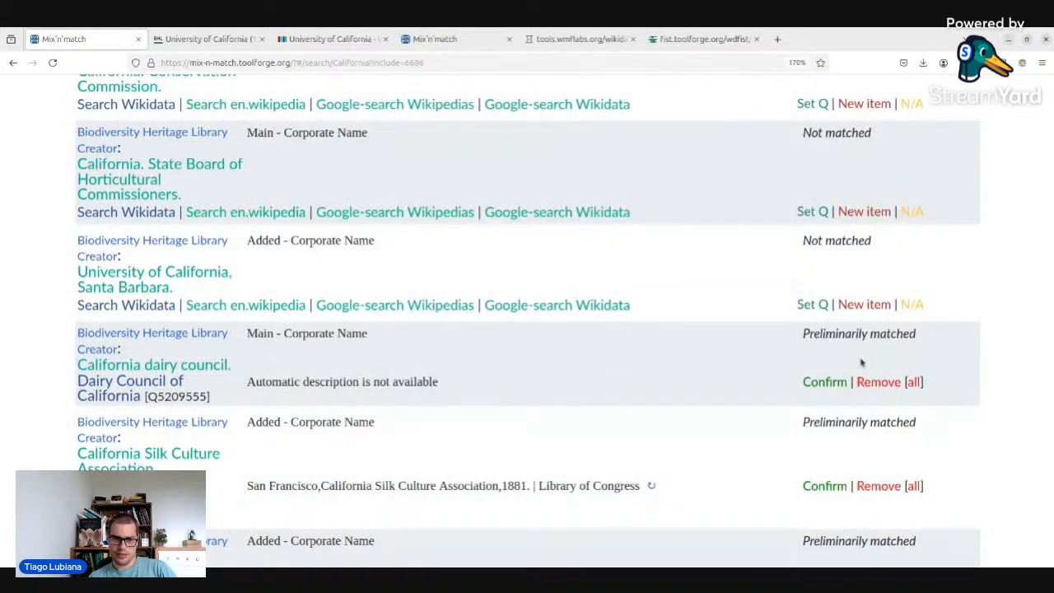
middle_click(151, 385)
middle_click(154, 368)
left_click(198, 39)
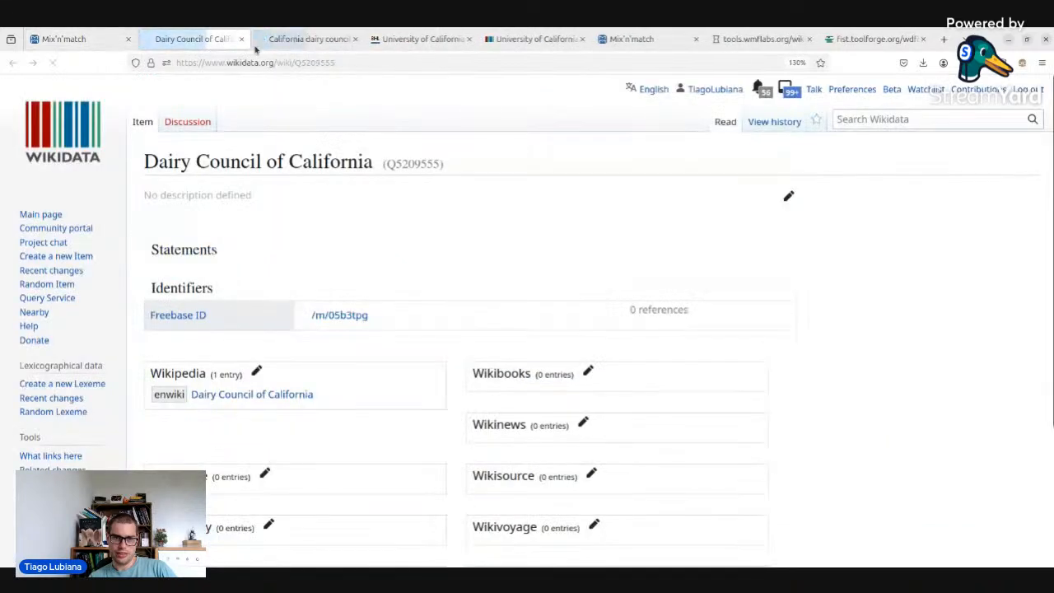
left_click(263, 41)
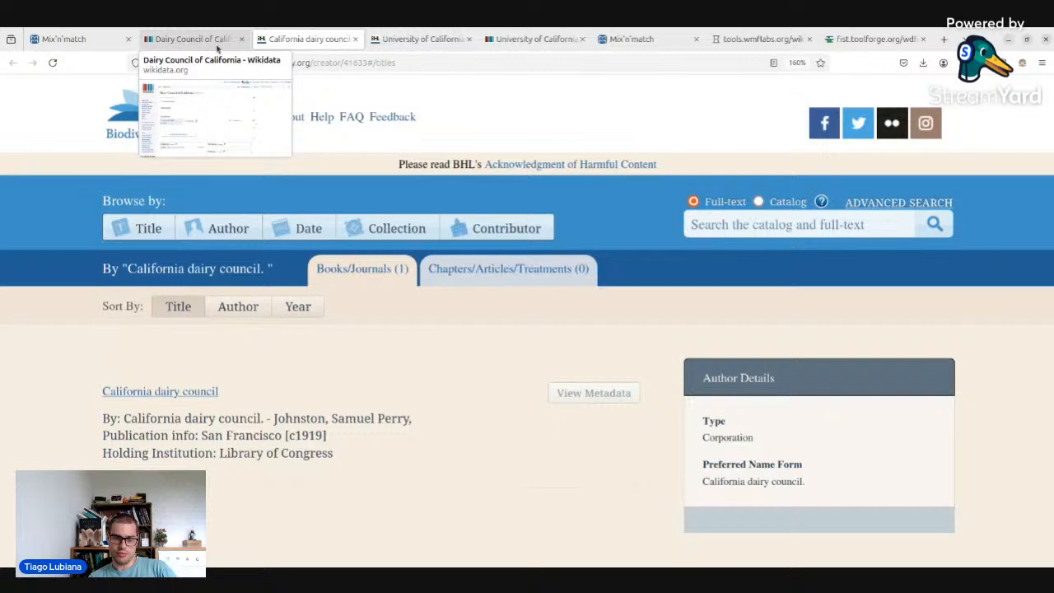
left_click(218, 42)
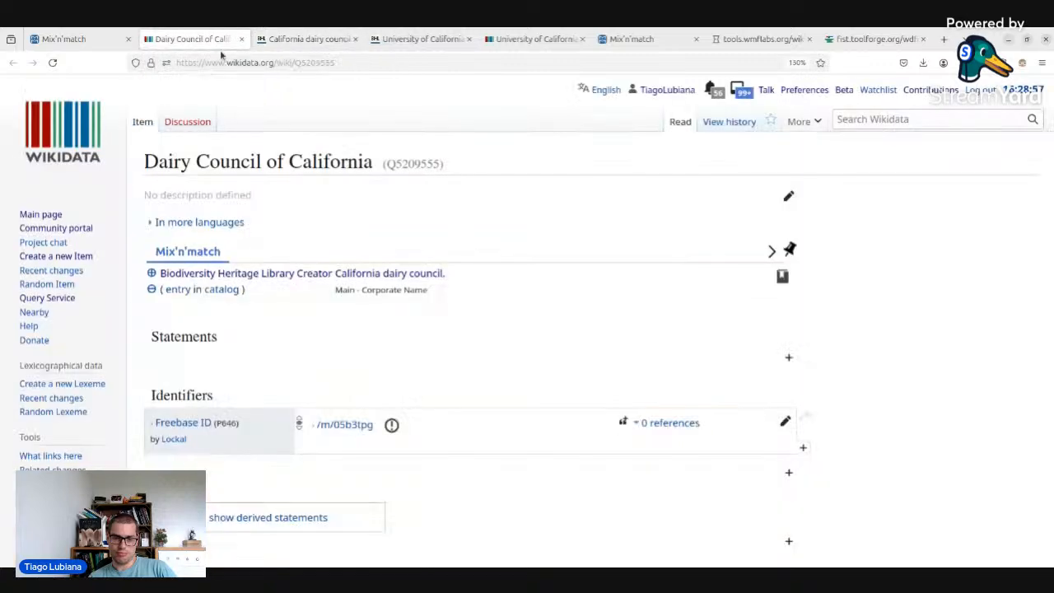
left_click(152, 272)
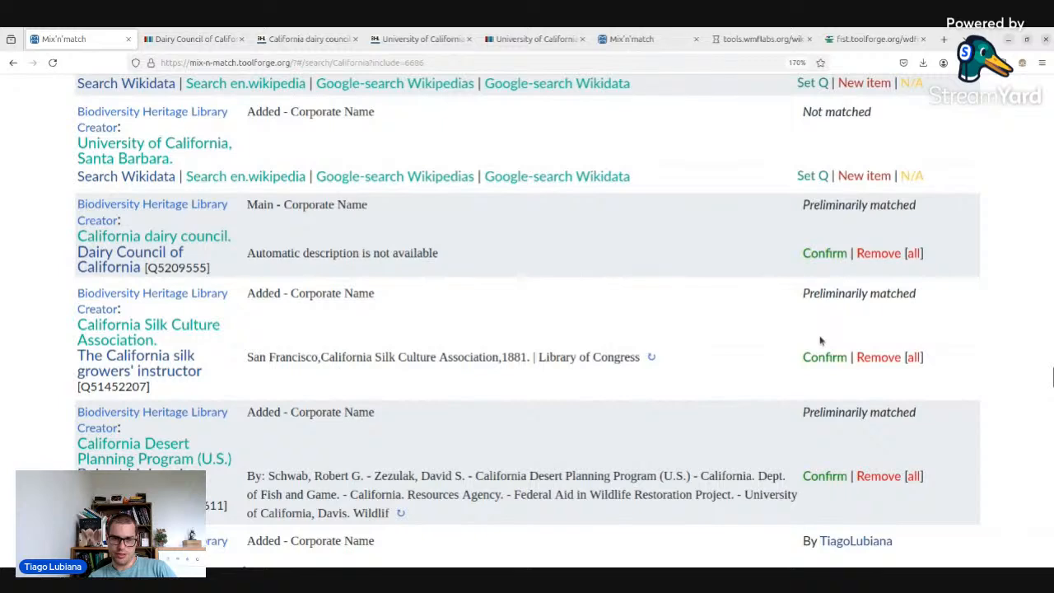
- Remove the preliminary matches of California Silk Culture Association, University of California, Davis. Dept. of Botany, and the California Riparian Systems Conference
left_click(878, 356)
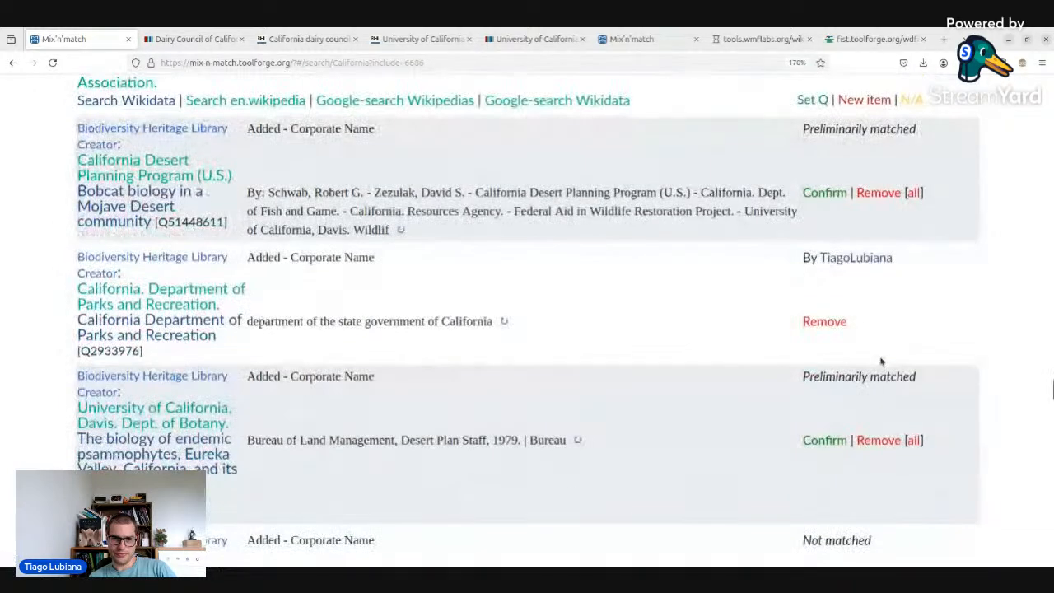
scroll(875, 360, "down", 3)
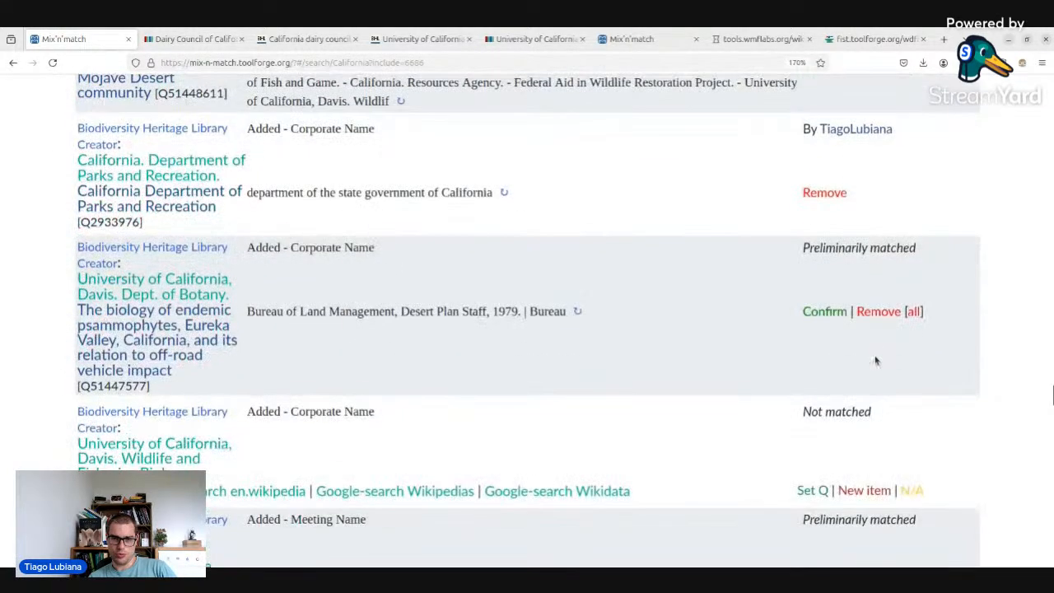
left_click(879, 312)
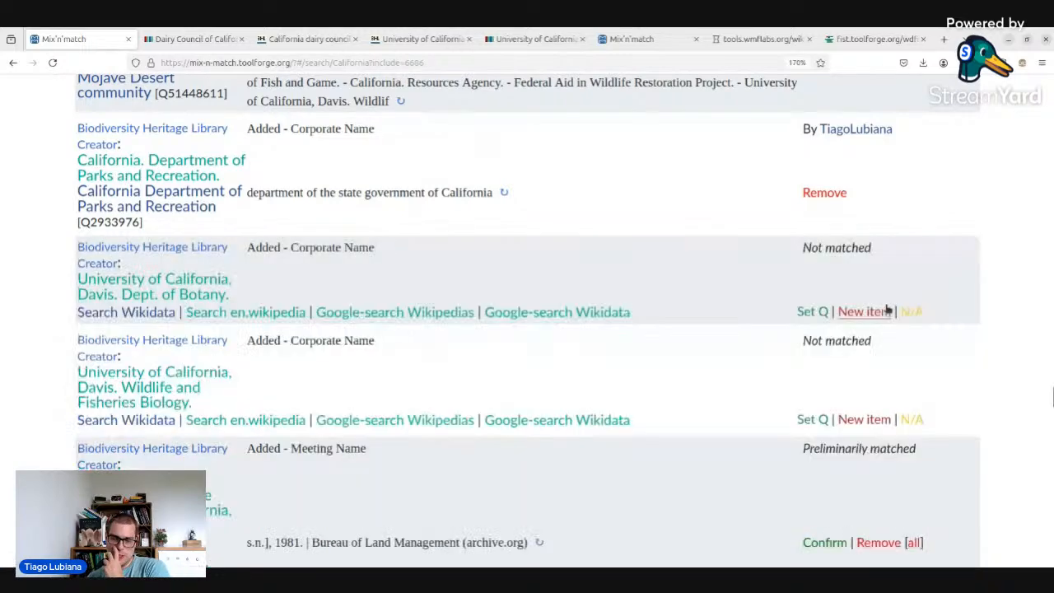
scroll(877, 301, "down", 7)
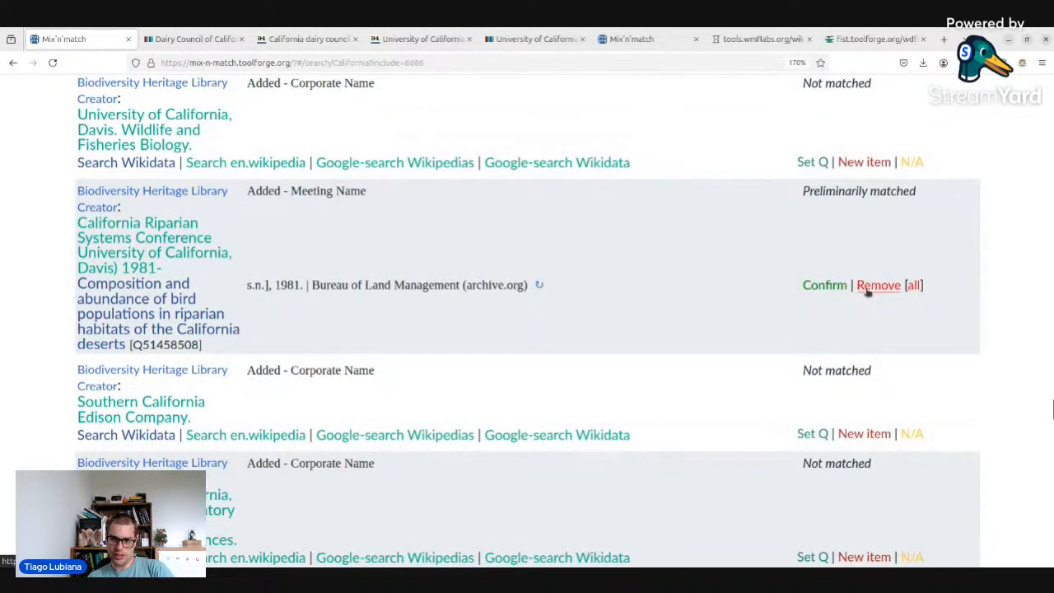
left_click(867, 288)
- Skim the remaining California entries and search the Biodiversity Heritage Library Creator catalog for Brazil
scroll(867, 290, "down", 15)
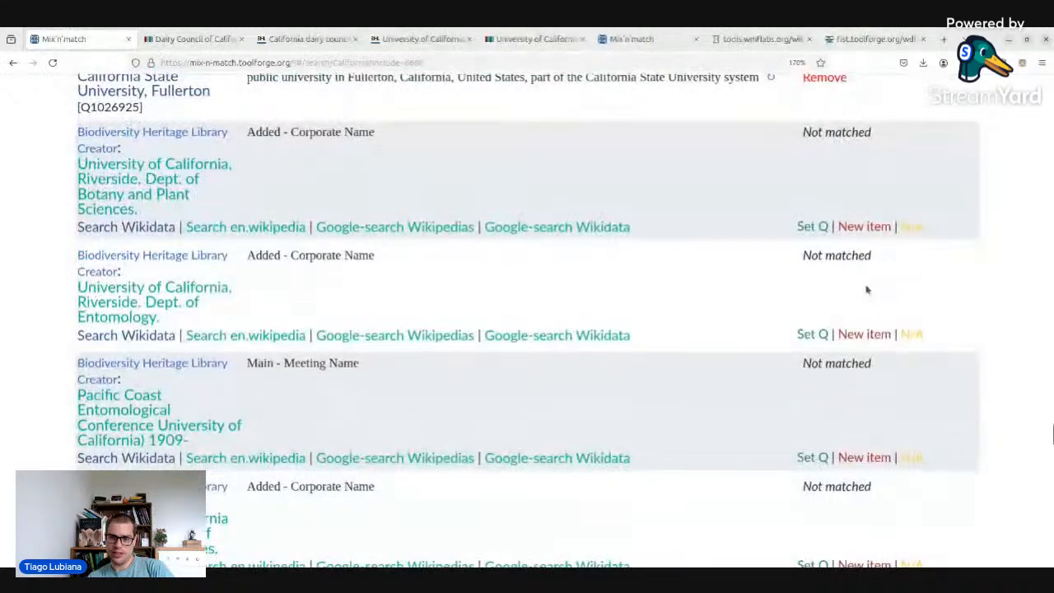
scroll(867, 290, "down", 6)
scroll(866, 284, "down", 12)
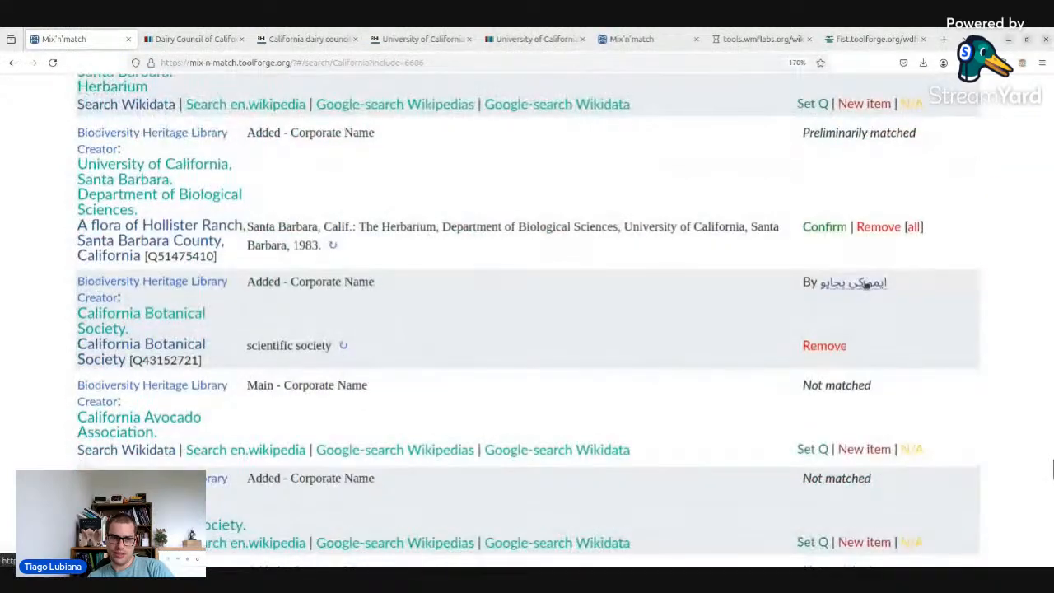
scroll(866, 284, "down", 10)
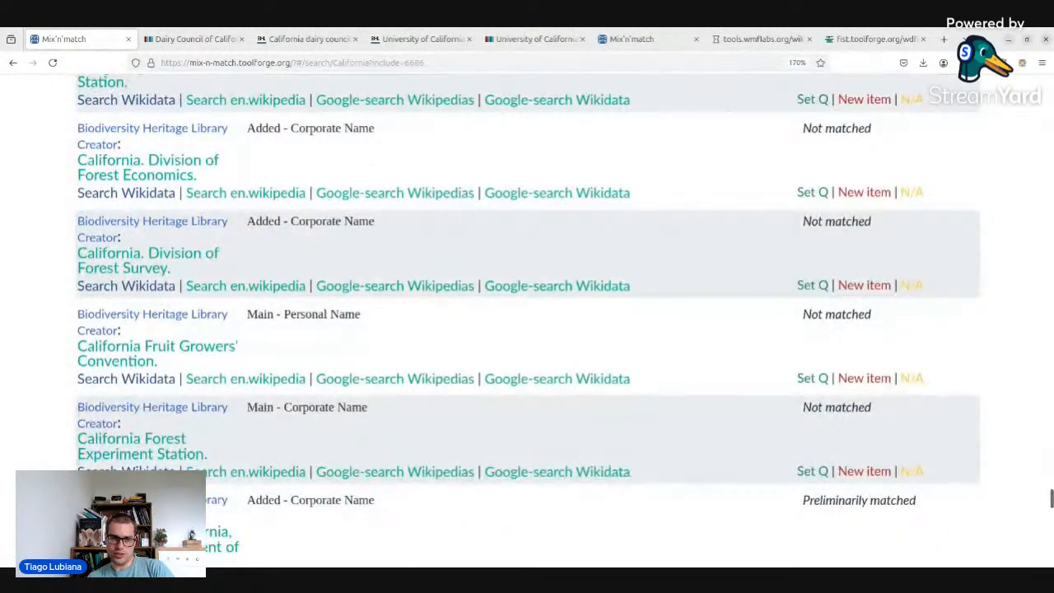
scroll(866, 284, "down", 10)
key("Home")
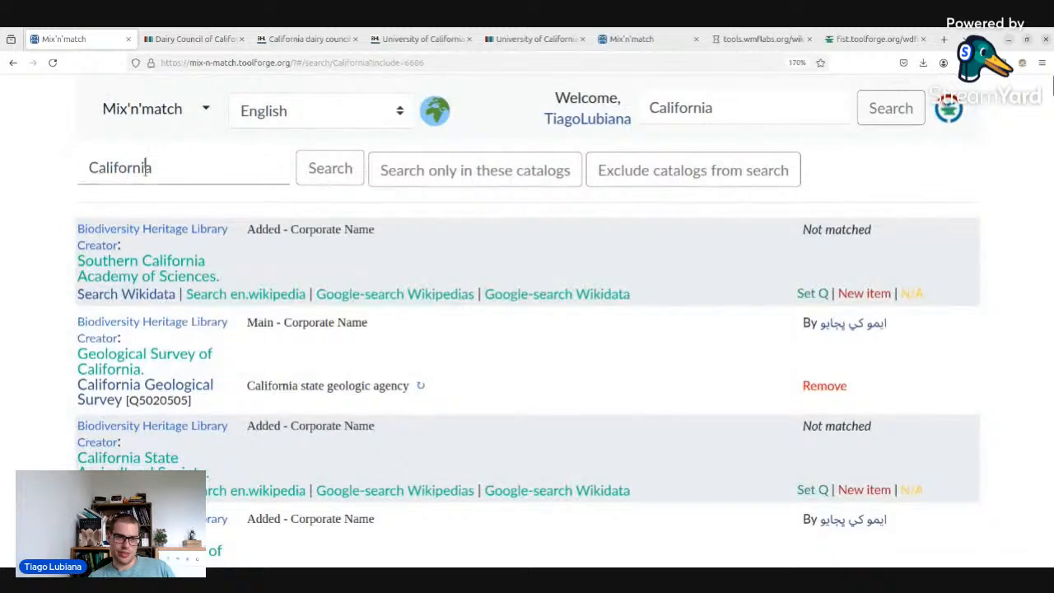
double_click(146, 168)
type("Brazil")
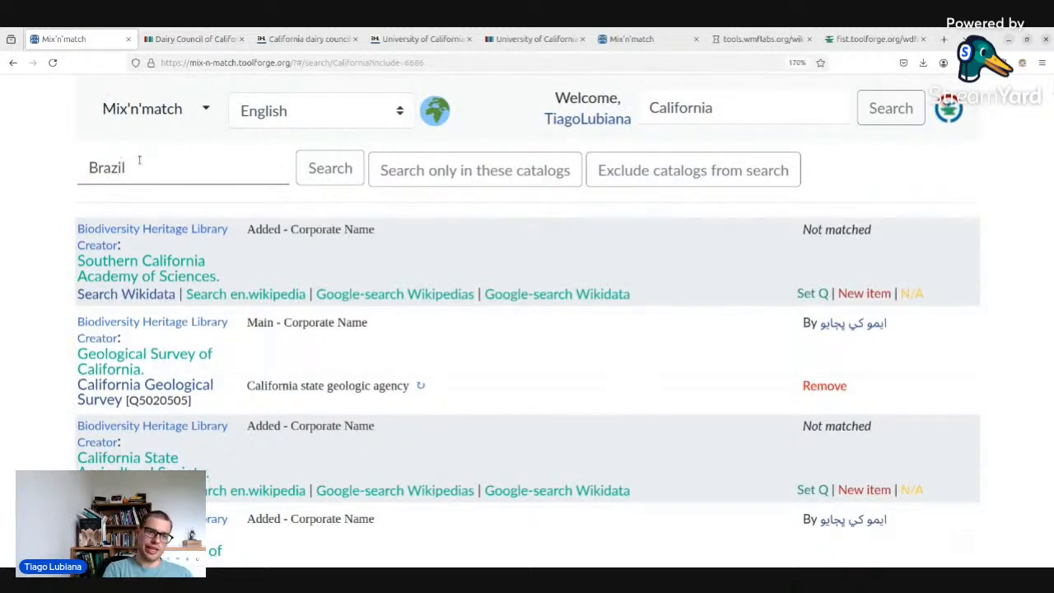
key("Return")
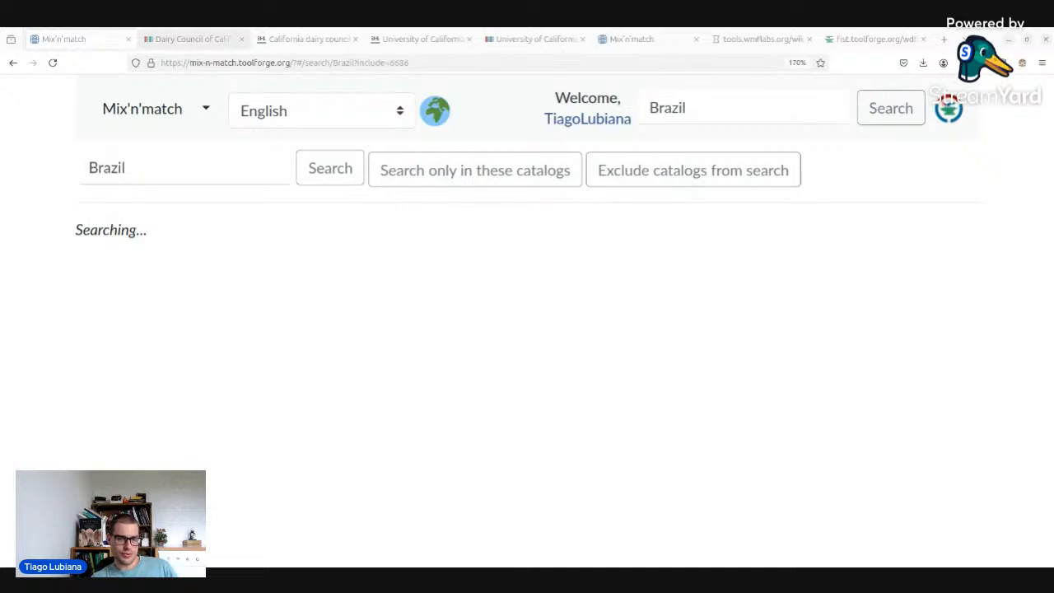
- Close the Wikidata and BHL pages opened for the California dairy council
left_click(182, 32)
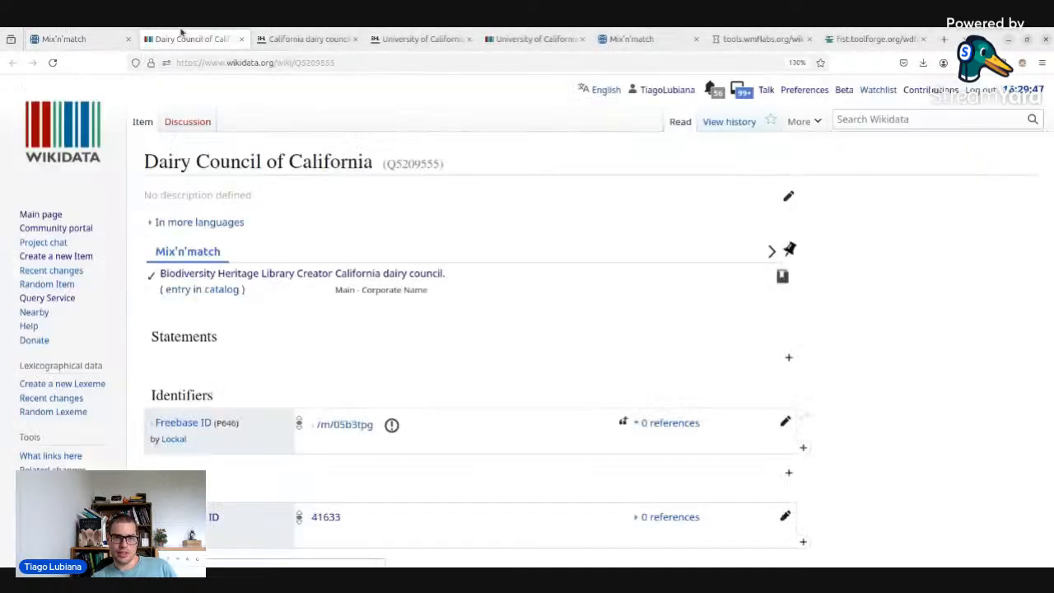
left_click(242, 39)
left_click(242, 40)
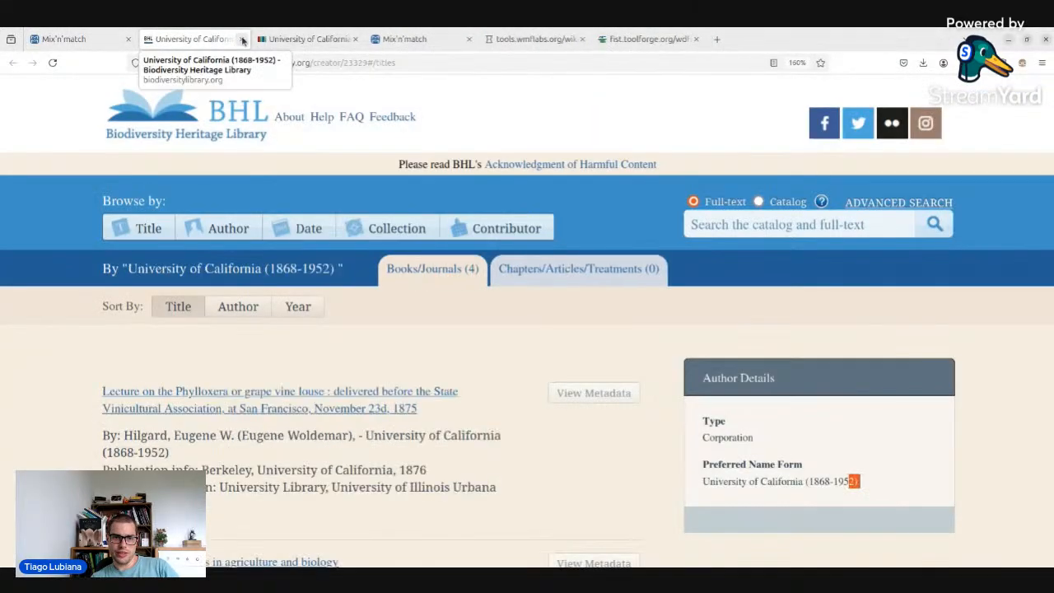
- Close the BHL page of University of California (1868-1952) and the blank tools.wmflabs.org page, leaving the WD-FIST results in view
left_click(242, 39)
scroll(354, 222, "up", 10)
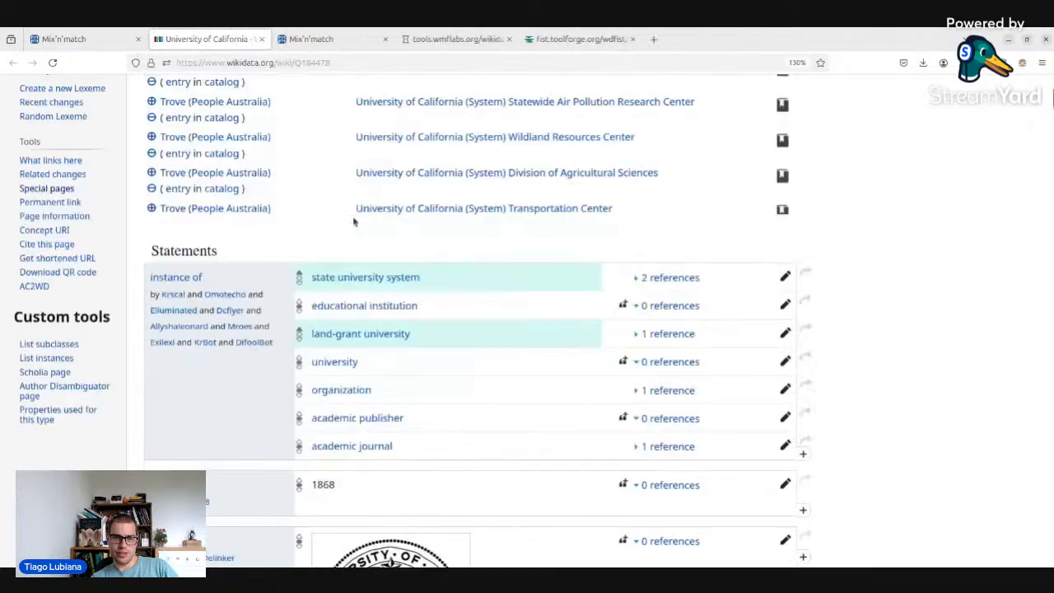
scroll(353, 220, "up", 5)
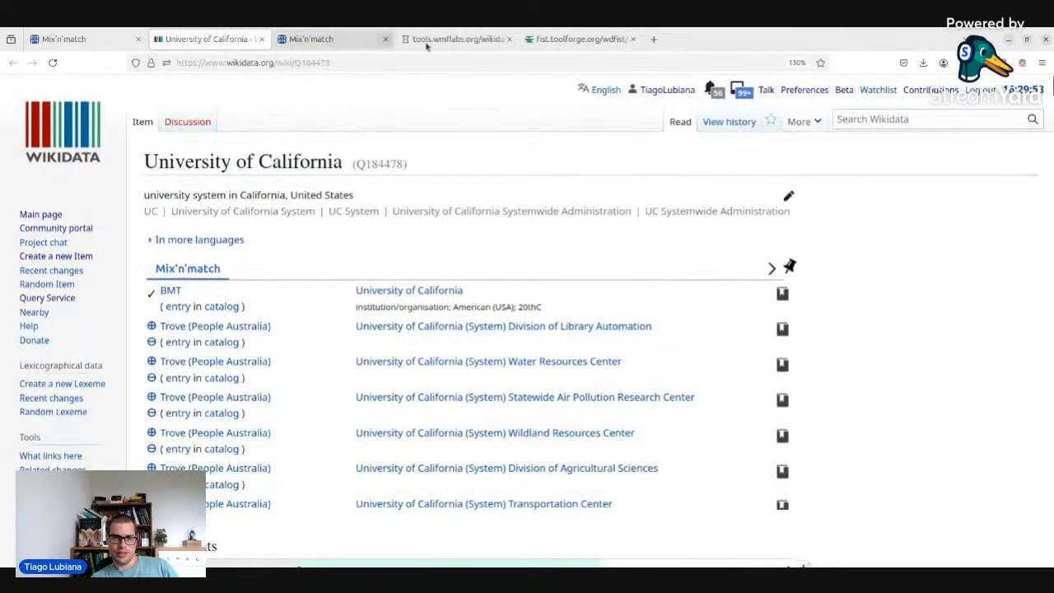
left_click(439, 43)
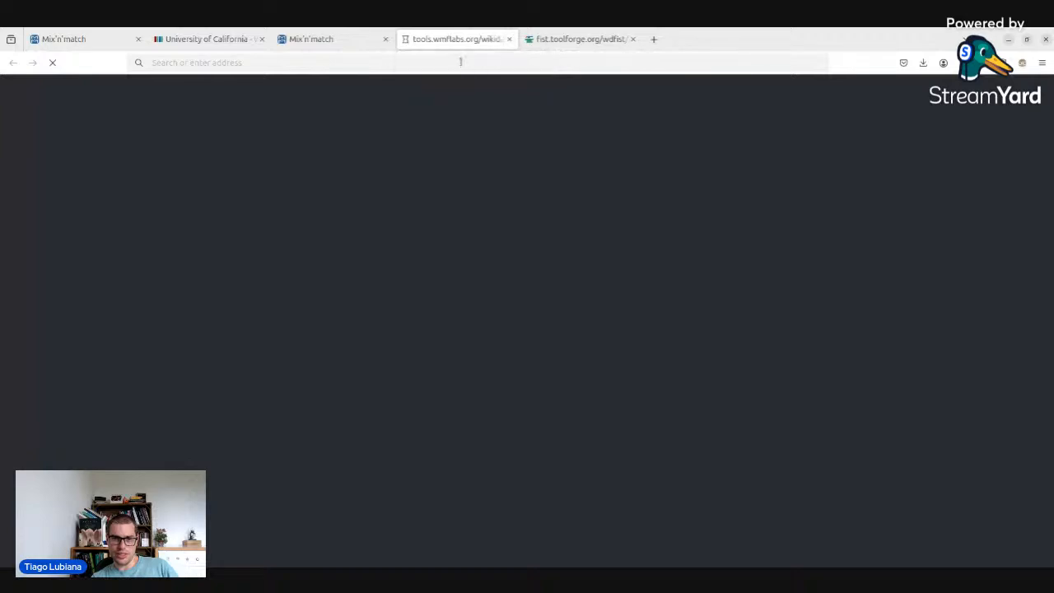
left_click(511, 39)
- Browse the WD-FIST image candidates for Bureau of Land Management and continue to those for Bureau of Indian Affairs
scroll(496, 248, "down", 4)
scroll(495, 249, "down", 2)
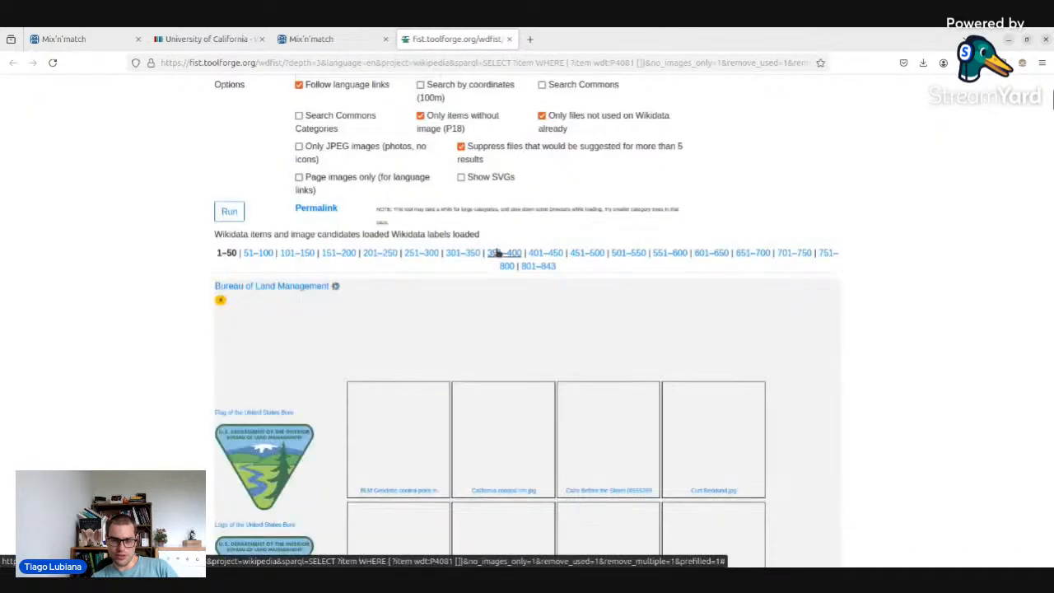
scroll(228, 329, "down", 3)
scroll(219, 247, "up", 4)
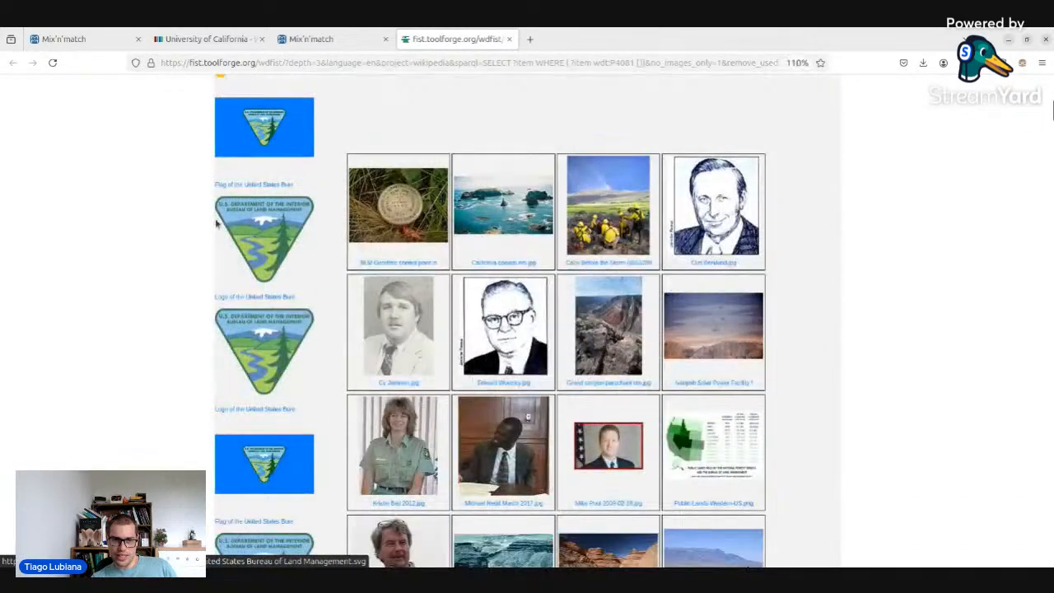
scroll(218, 219, "up", 4)
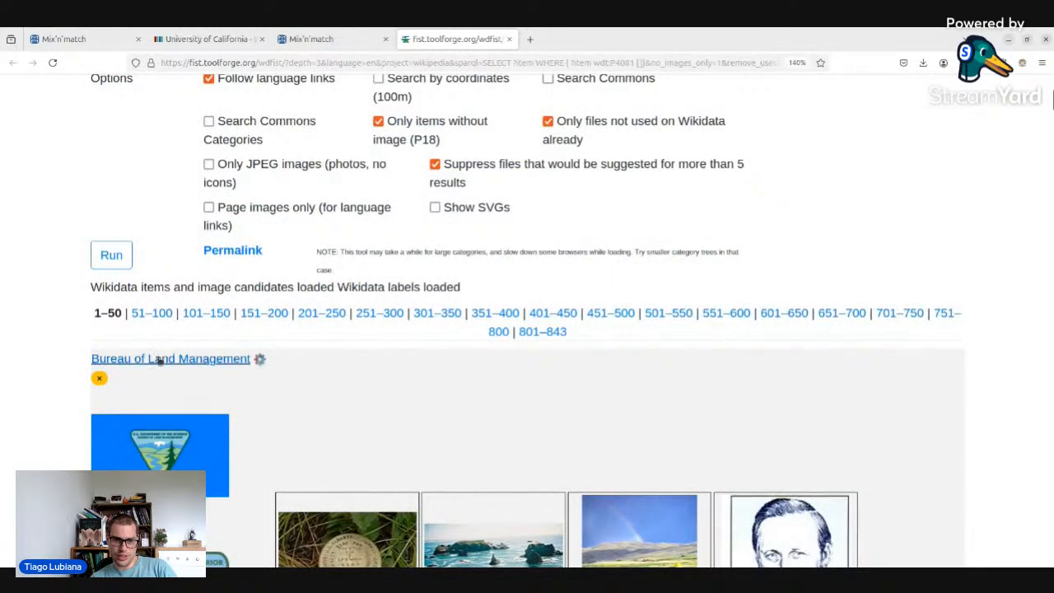
scroll(159, 360, "down", 4)
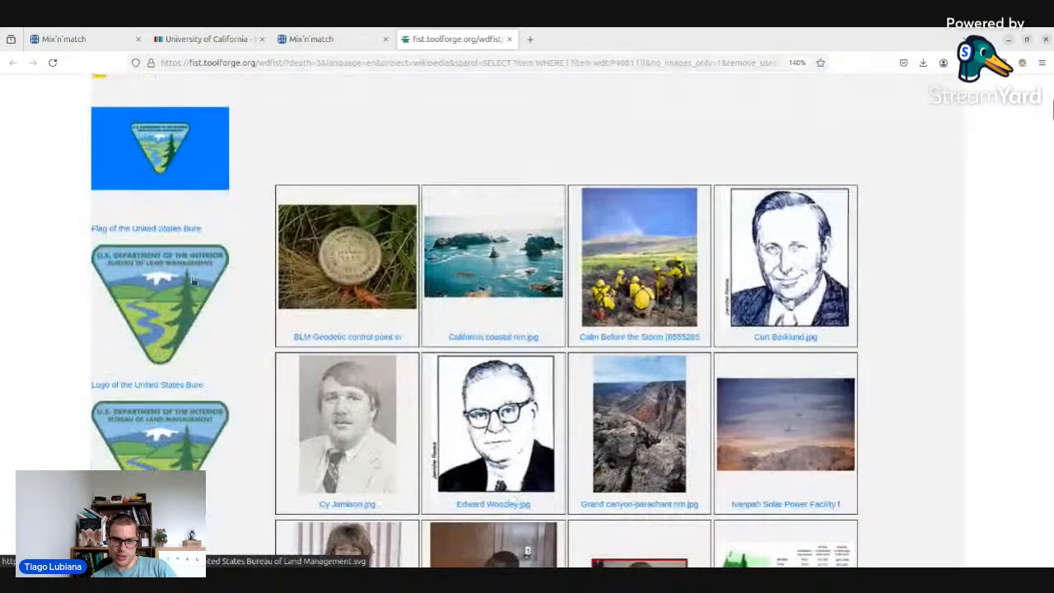
scroll(245, 298, "down", 2)
scroll(282, 280, "down", 4)
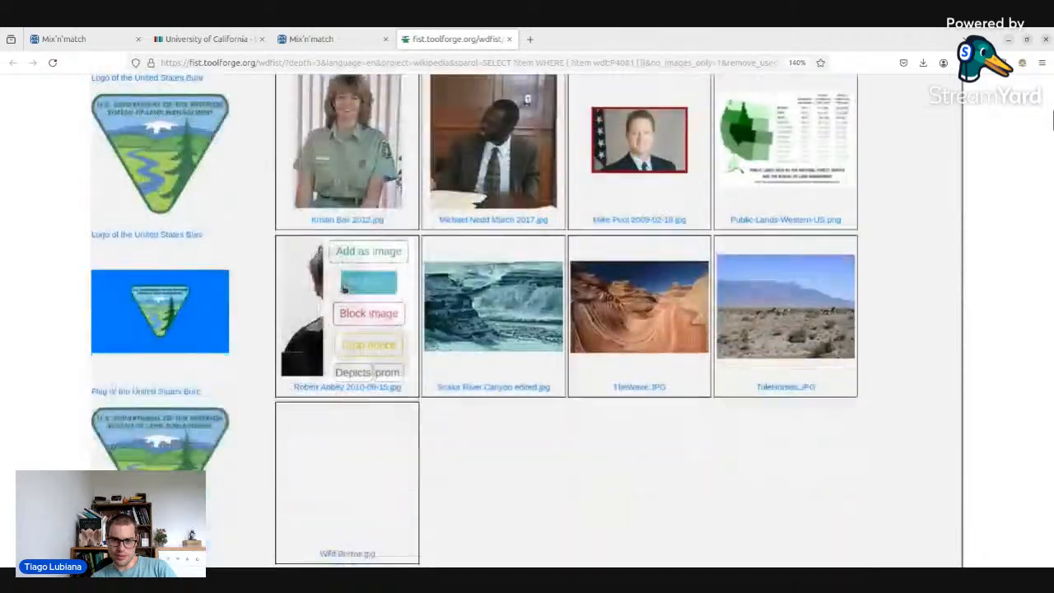
scroll(347, 313, "down", 5)
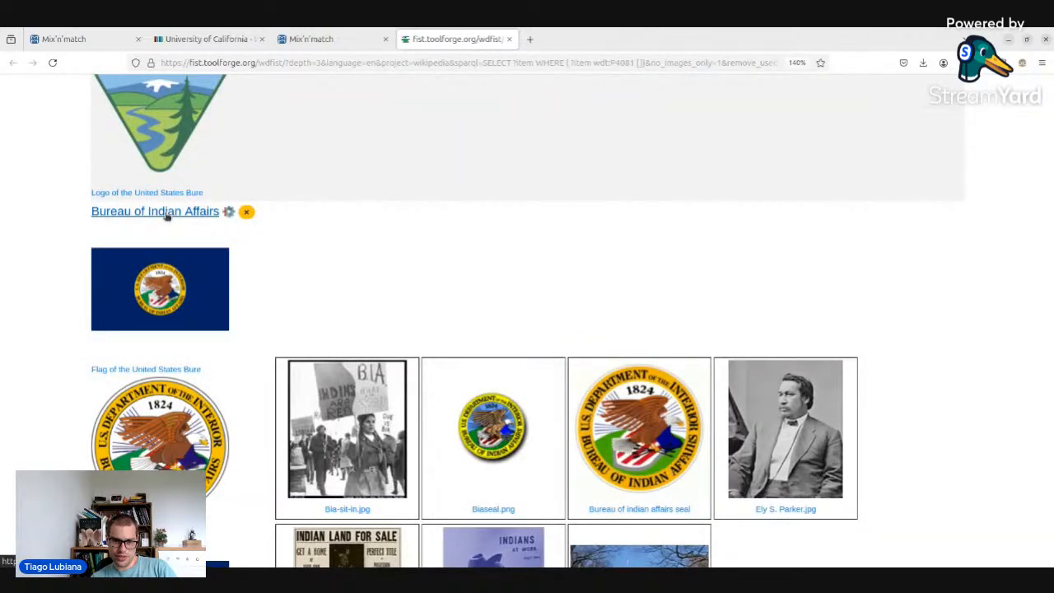
- Open the Bureau of Indian Affairs seal file on Commons and the agency's Wikidata item
middle_click(141, 418)
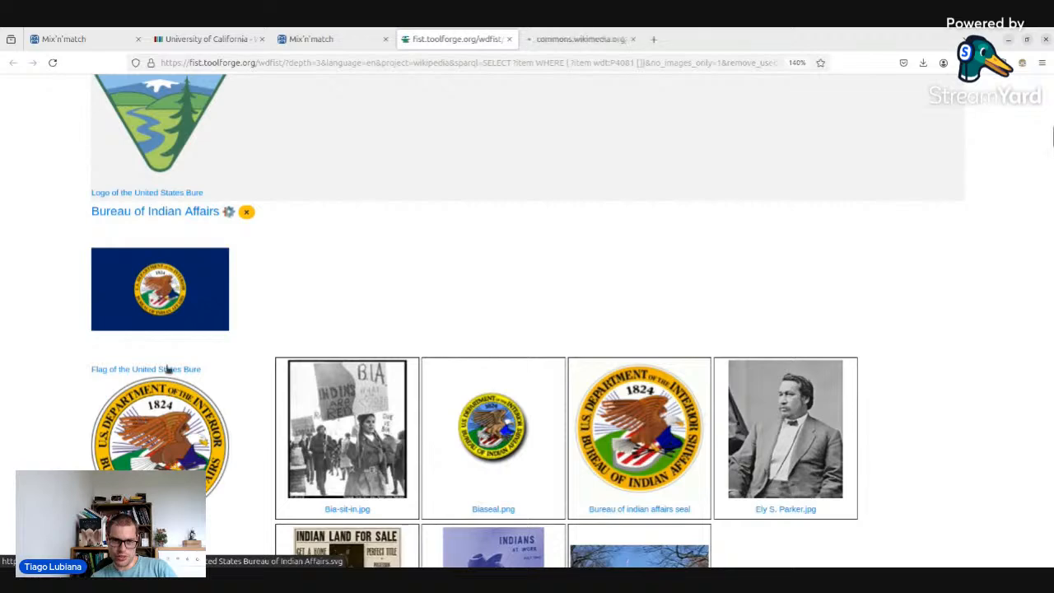
middle_click(176, 213)
left_click(580, 38)
left_click(700, 39)
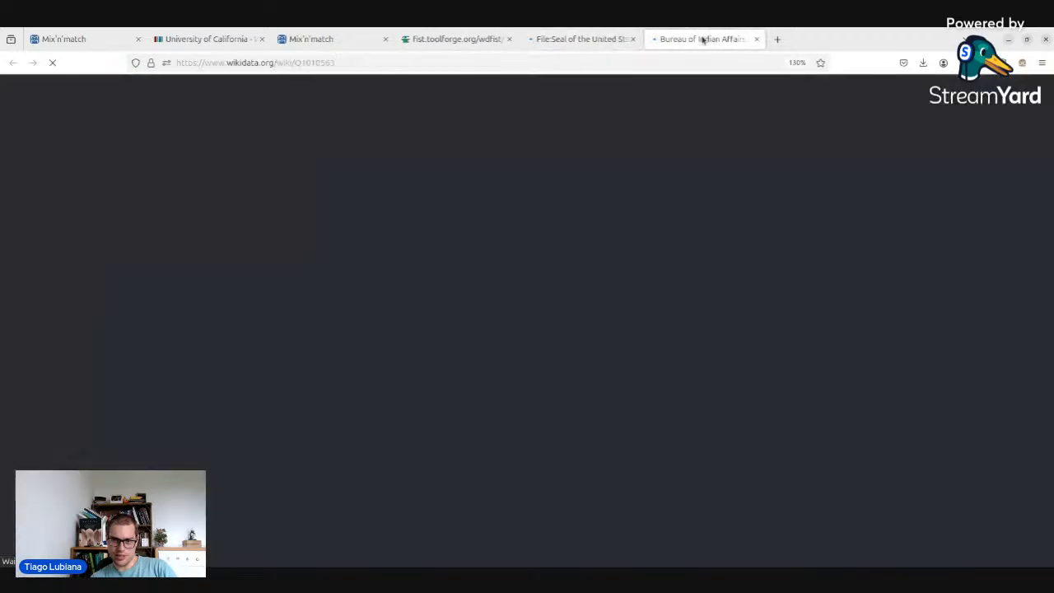
- Examine the flag and seal image statements on the Bureau of Indian Affairs item, and close its Wikidata and Commons pages
scroll(617, 266, "down", 10)
scroll(609, 255, "down", 6)
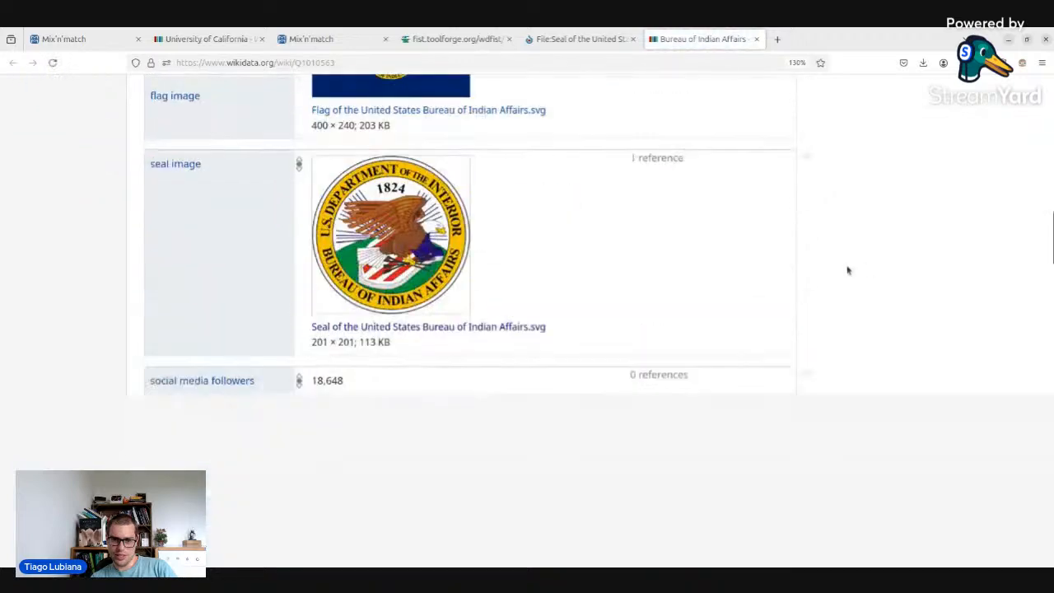
scroll(621, 165, "up", 15)
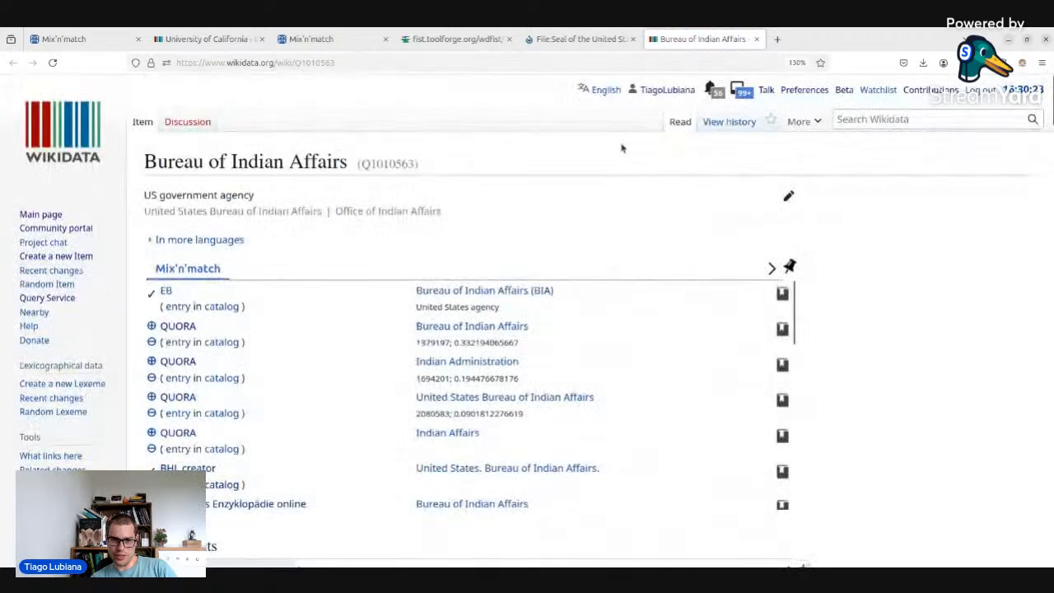
scroll(782, 279, "down", 15)
scroll(781, 289, "up", 3)
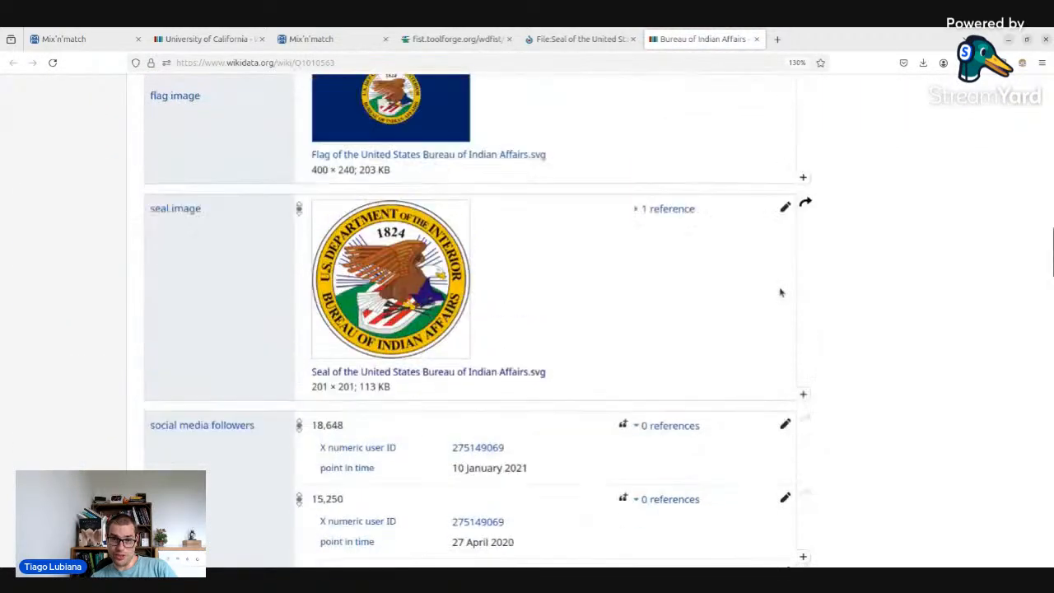
scroll(778, 292, "down", 10)
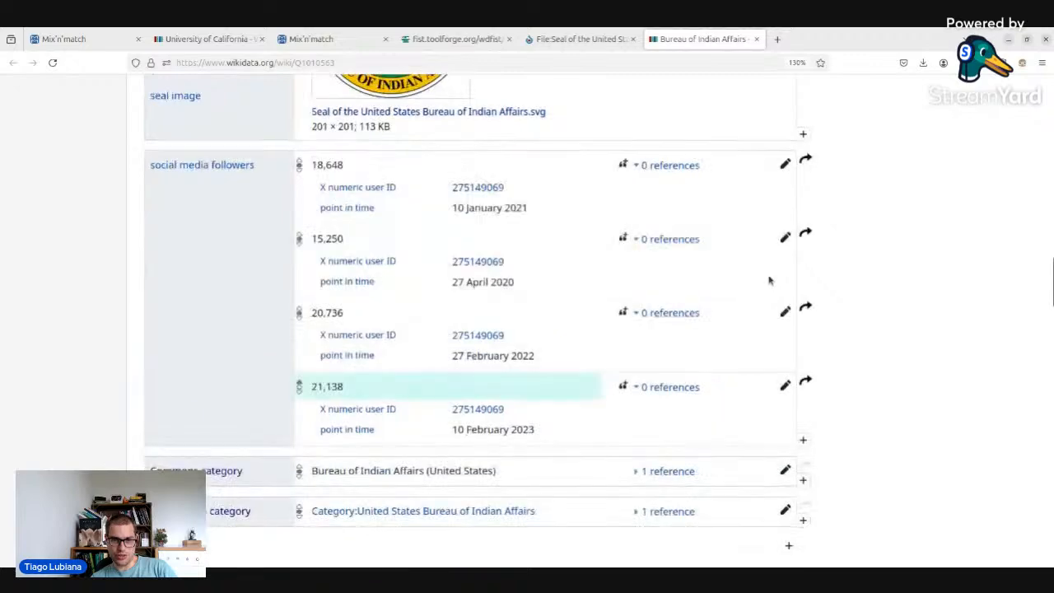
scroll(767, 276, "up", 10)
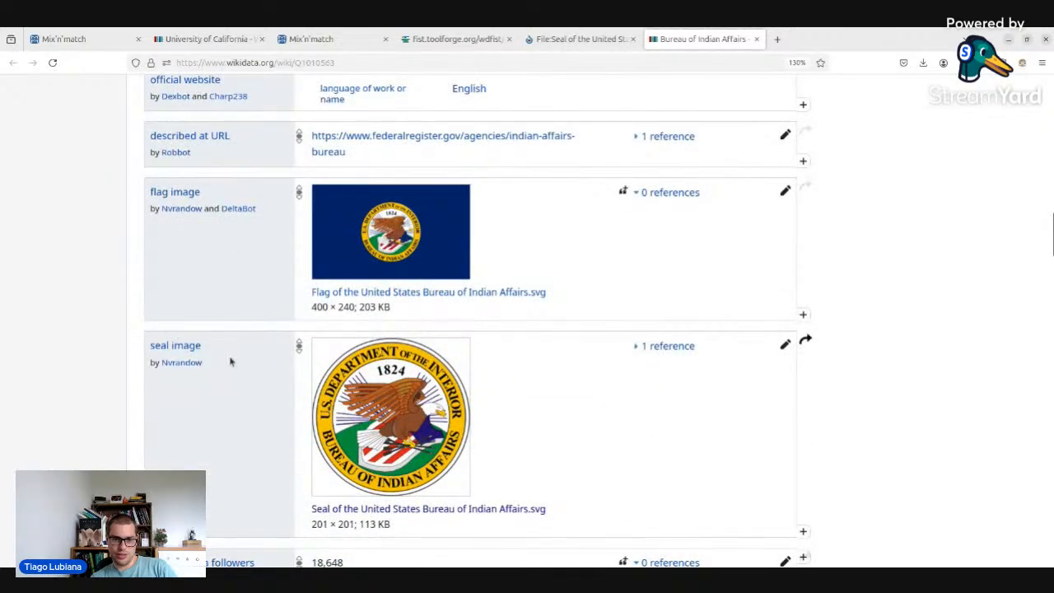
scroll(354, 330, "up", 15)
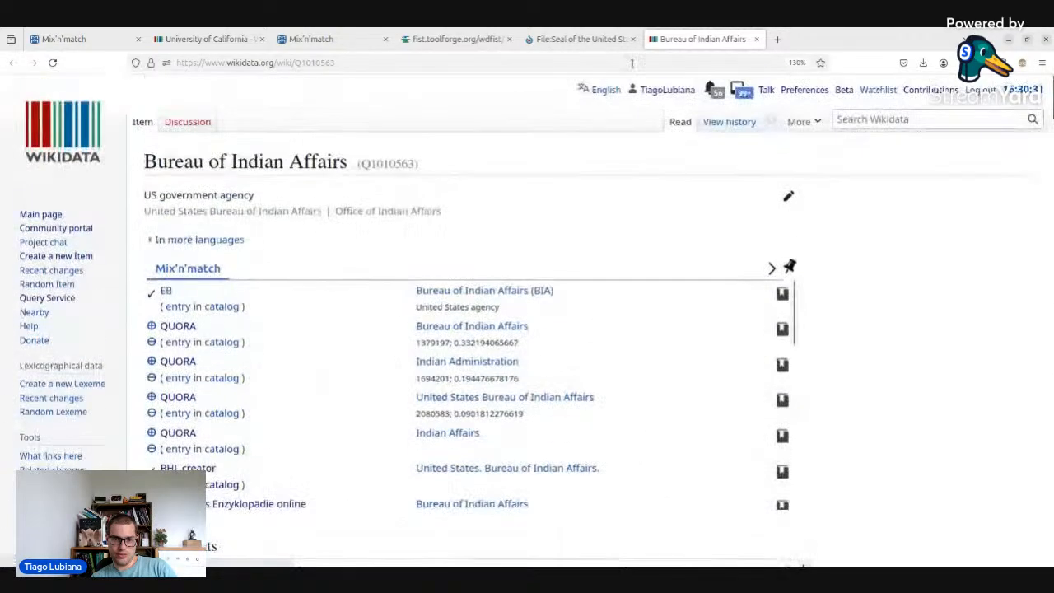
left_click(632, 38)
left_click(632, 39)
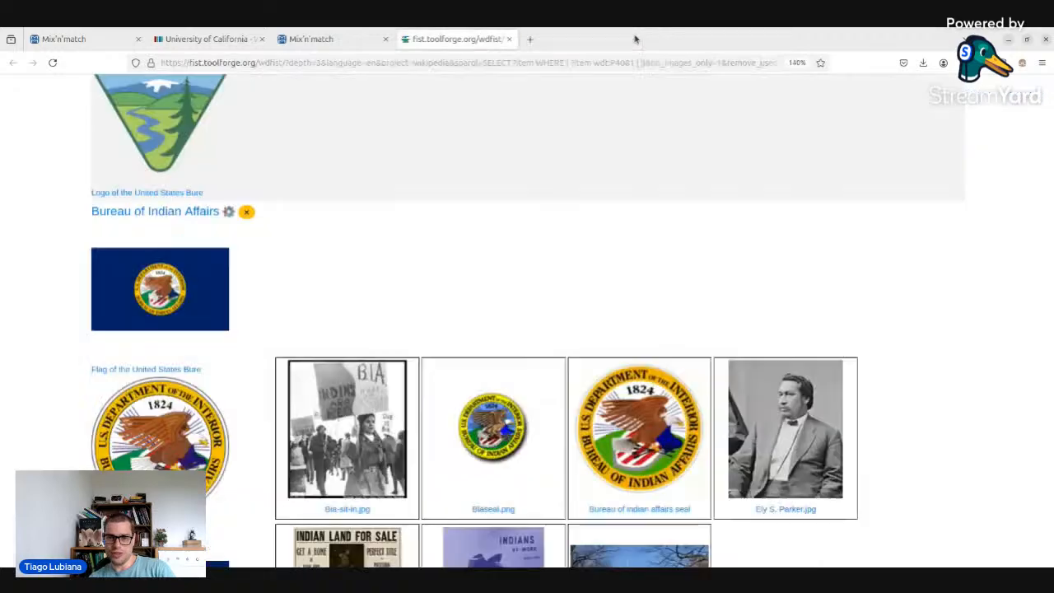
- Open the Wikidata item of Johannes Paulus van der Stok and try to add J.p.van der Stok (KNMI).jpg as its image
scroll(568, 224, "down", 10)
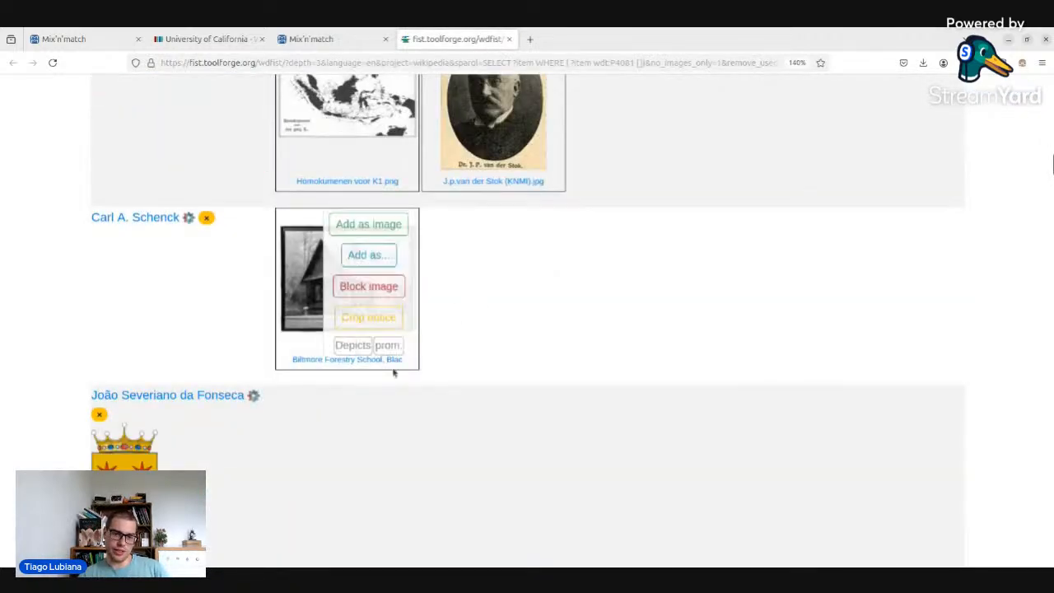
scroll(634, 369, "up", 4)
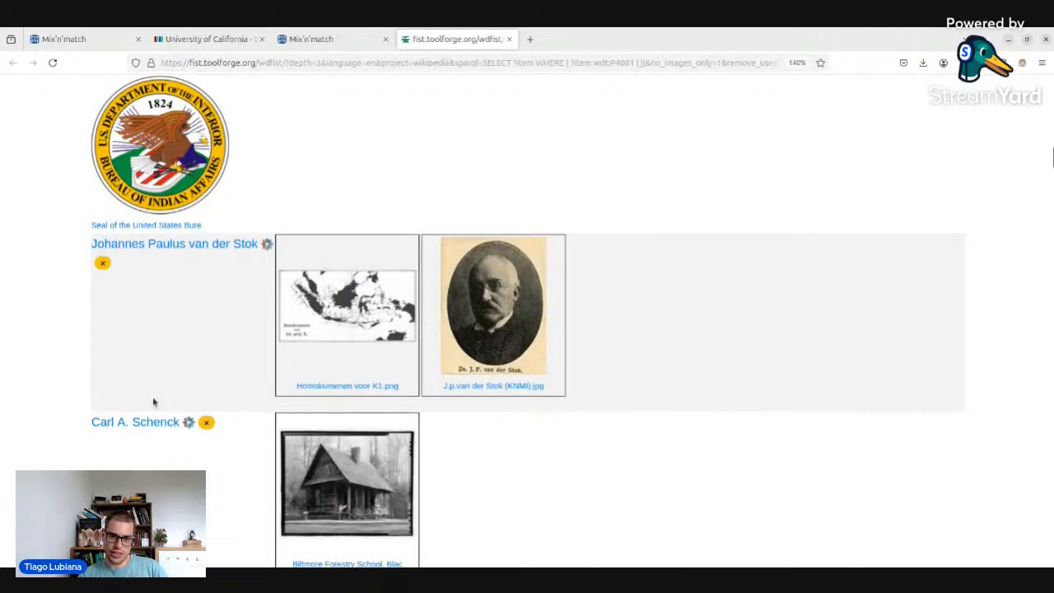
middle_click(188, 245)
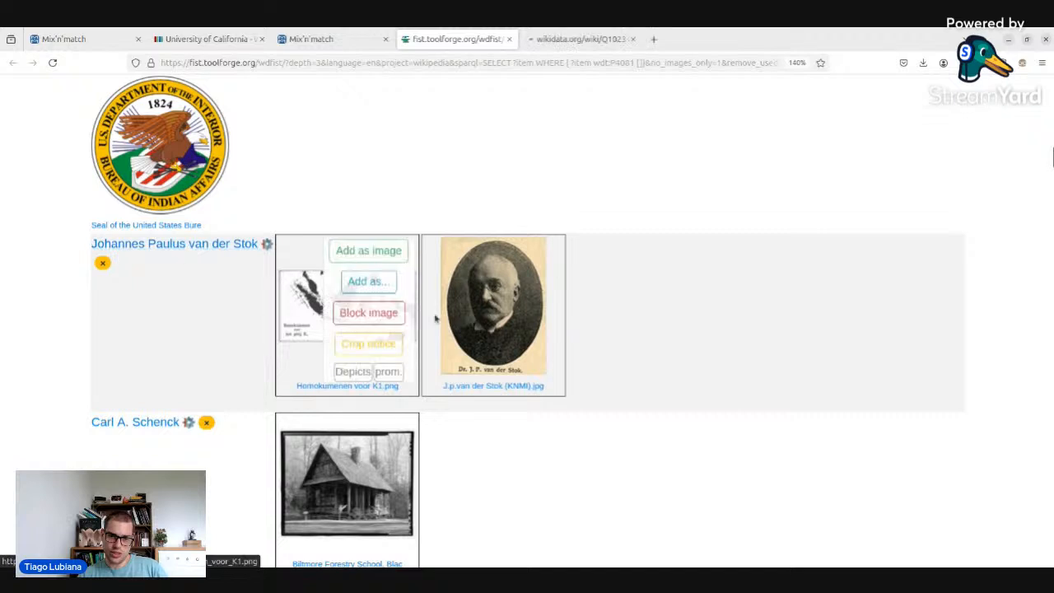
mouse_move(508, 384)
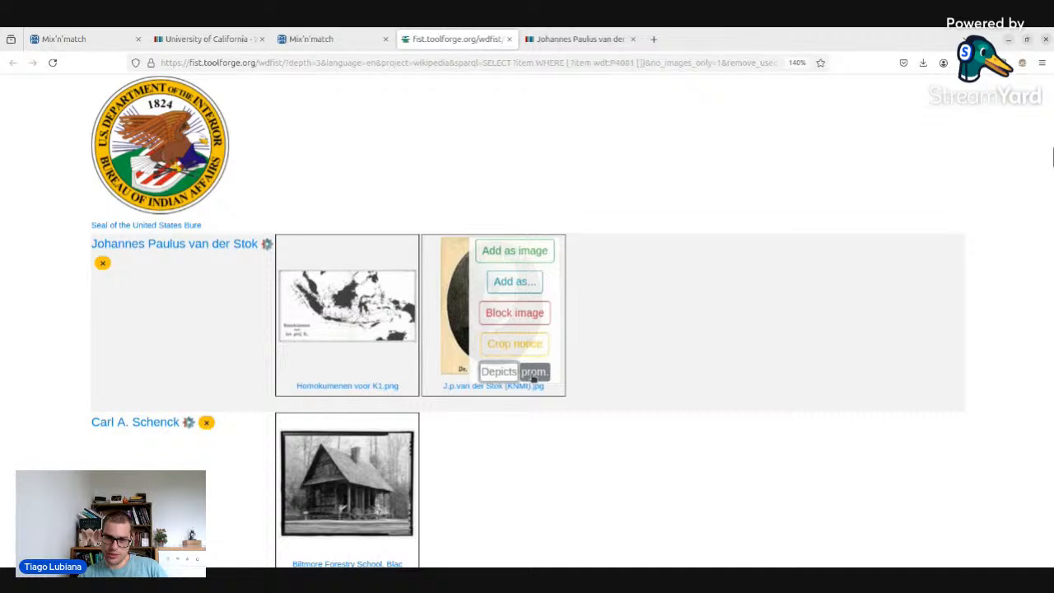
left_click(531, 254)
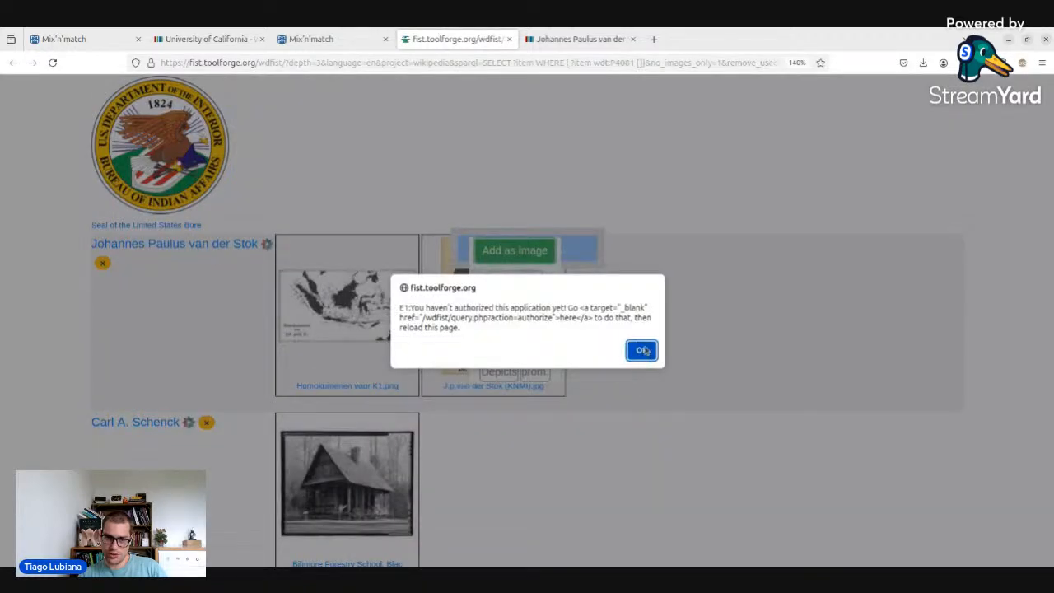
left_click(643, 351)
- Authorize WD-FIST through MediaWiki OAuth and return to the image results of the P4081 query
scroll(617, 346, "up", 15)
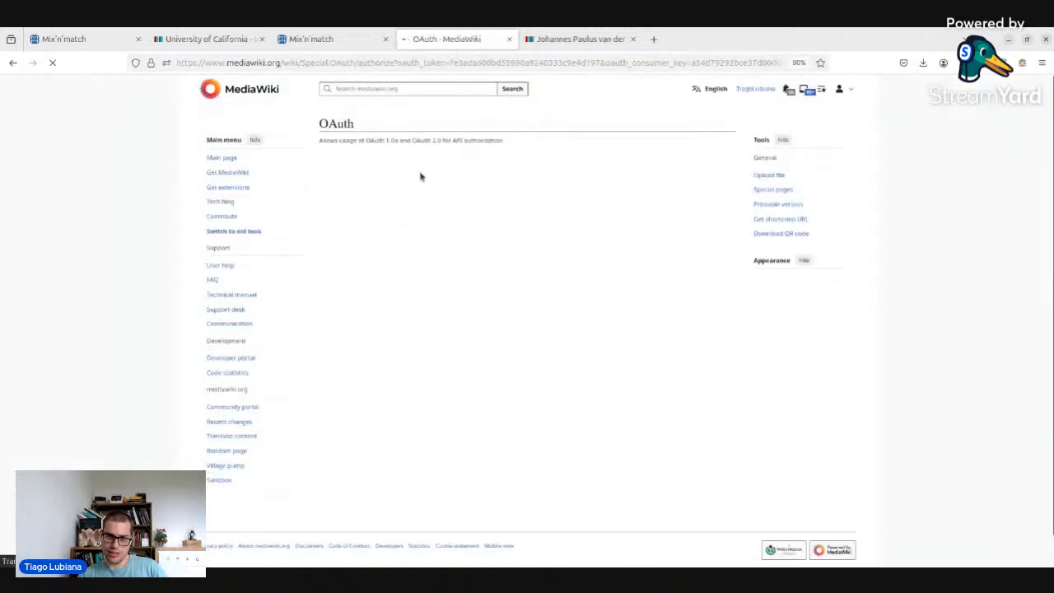
left_click(588, 383)
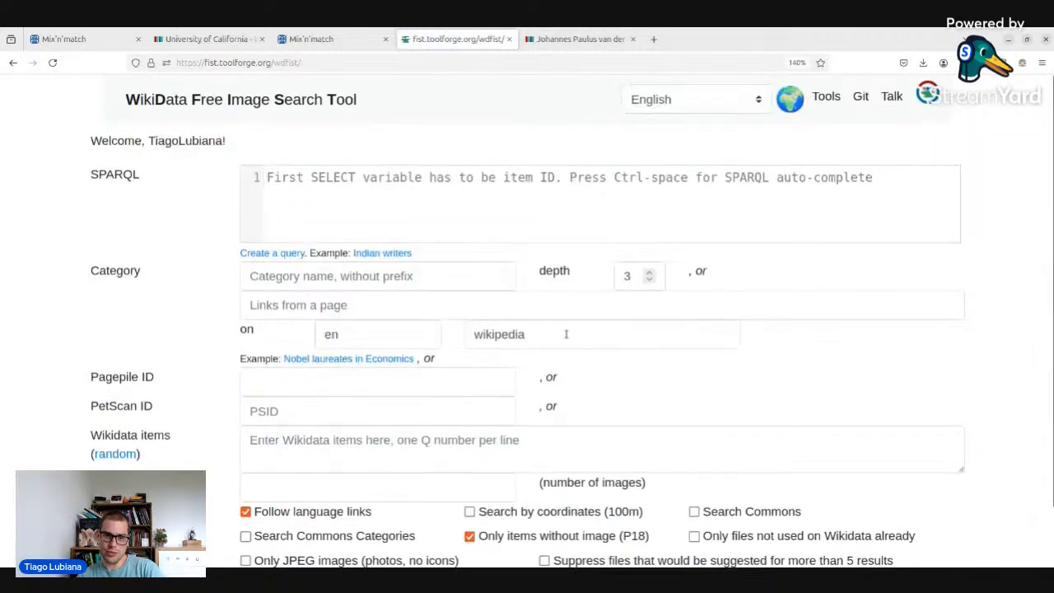
scroll(271, 233, "down", 1)
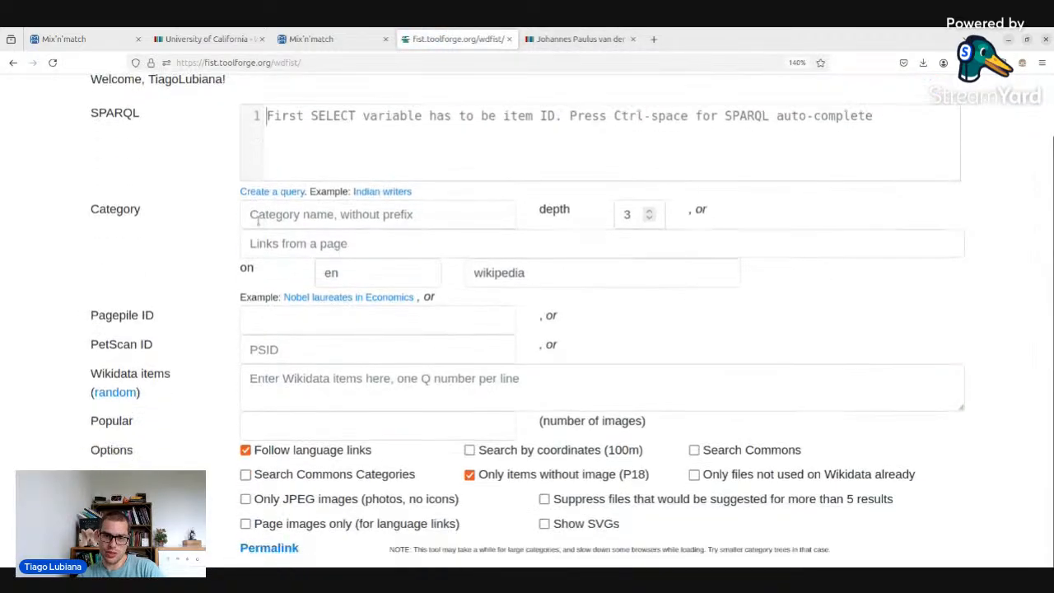
left_click(8, 64)
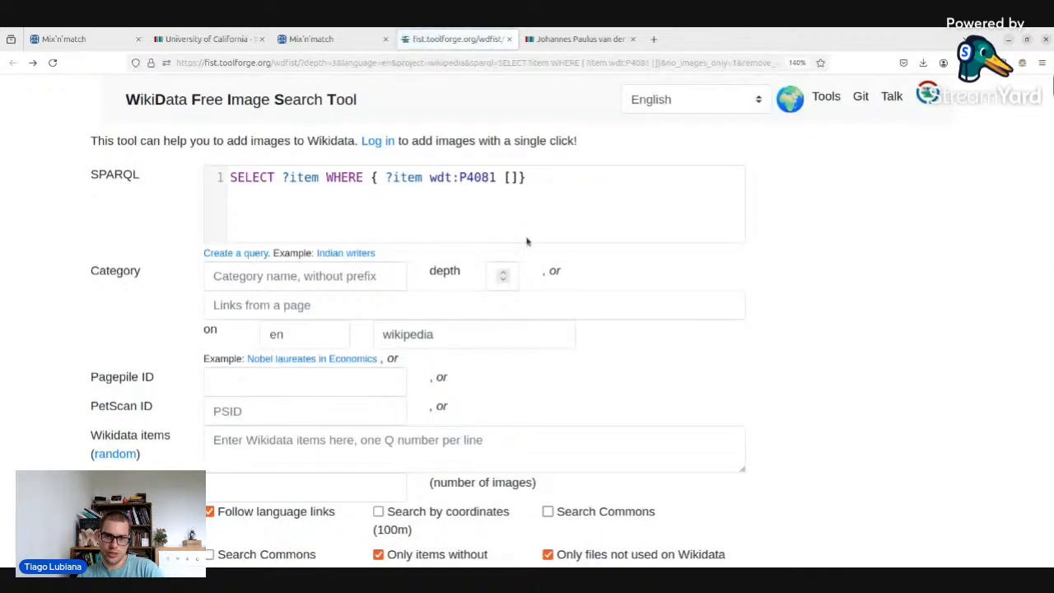
- Add the portrait J.p.van der Stok (KNMI).jpg as the image of Johannes Paulus van der Stok
scroll(568, 143, "down", 10)
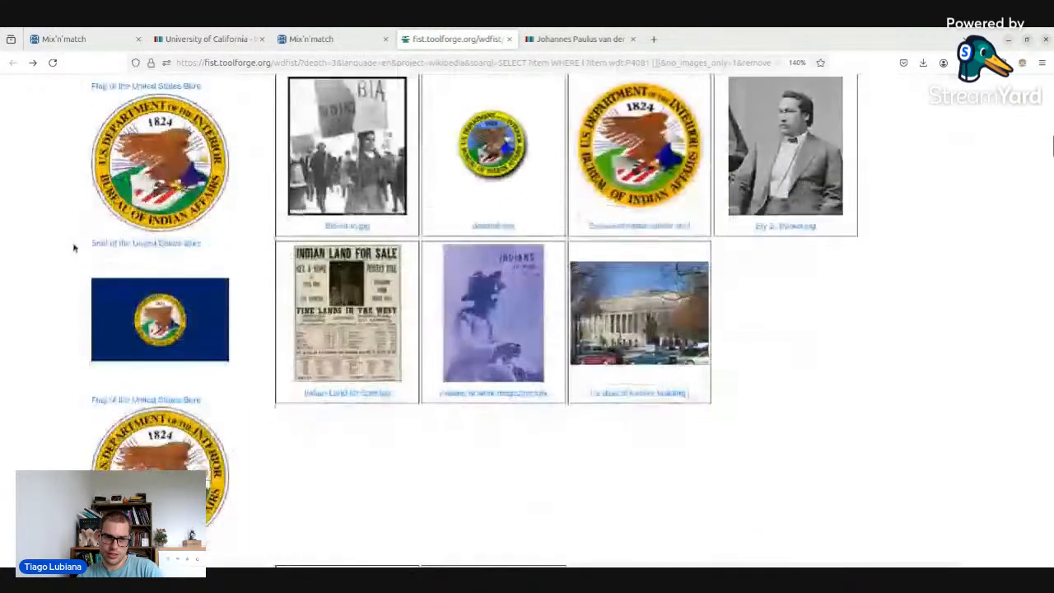
scroll(73, 246, "down", 5)
mouse_move(519, 173)
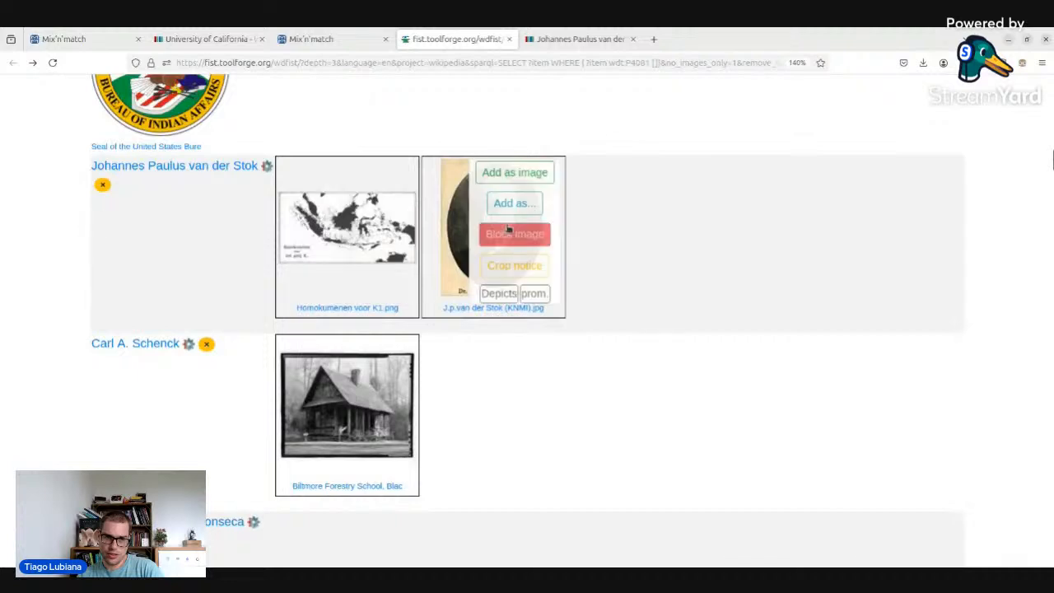
left_click(514, 172)
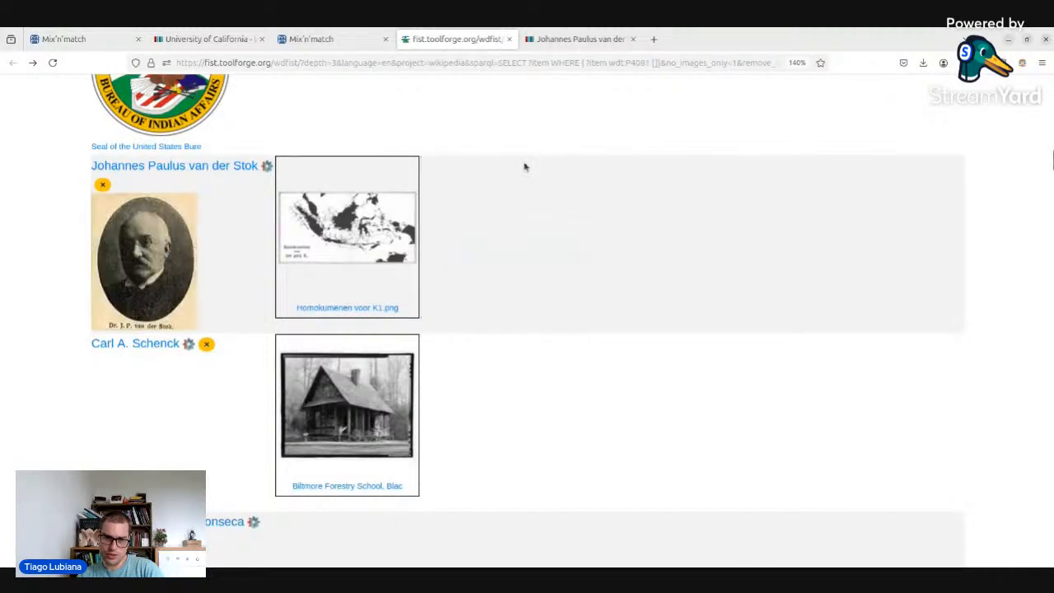
- Check the image statement and revision history of Johannes Paulus van der Stok's Wikidata item, and return to the WD-FIST results
middle_click(235, 164)
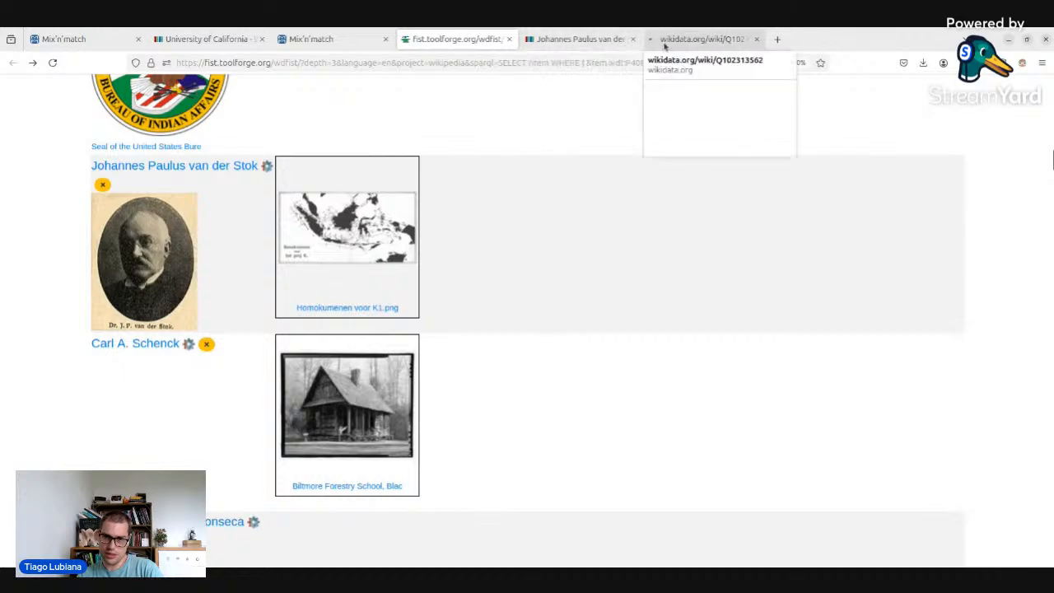
middle_click(599, 39)
left_click(599, 39)
scroll(585, 252, "down", 5)
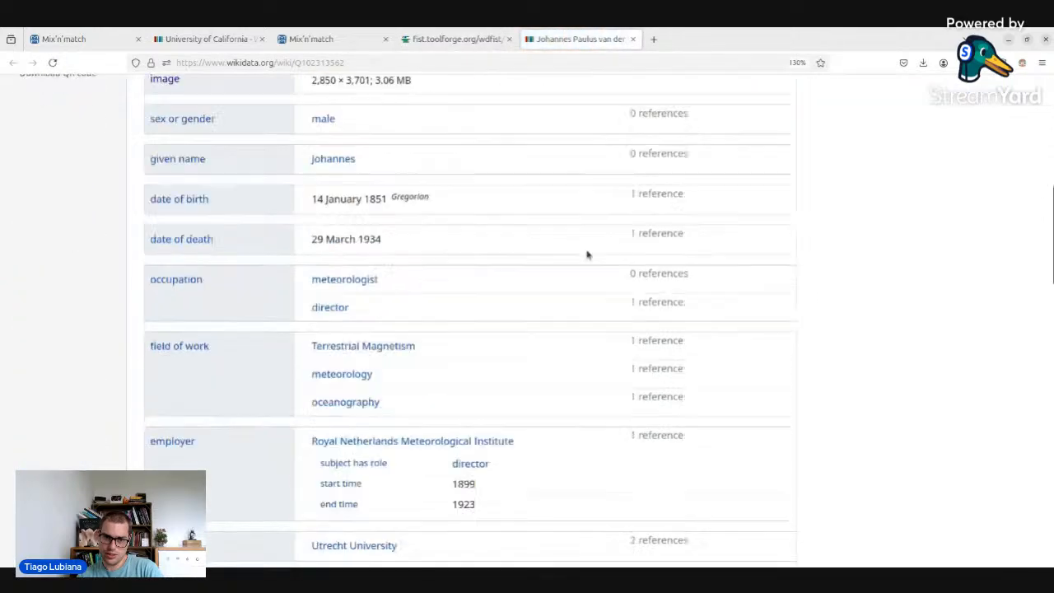
scroll(585, 252, "up", 3)
scroll(368, 259, "up", 4)
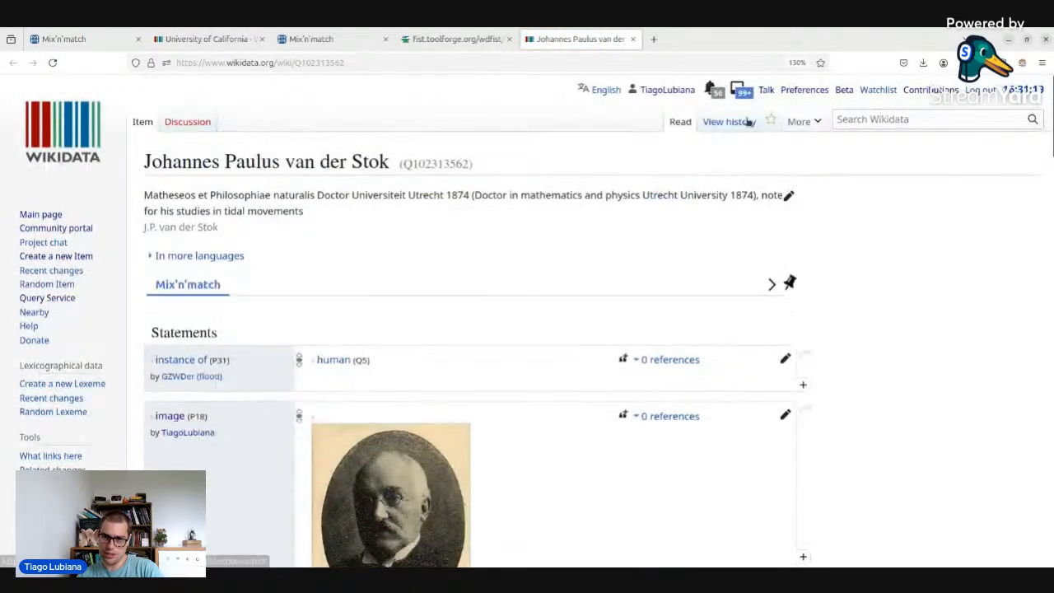
left_click(748, 122)
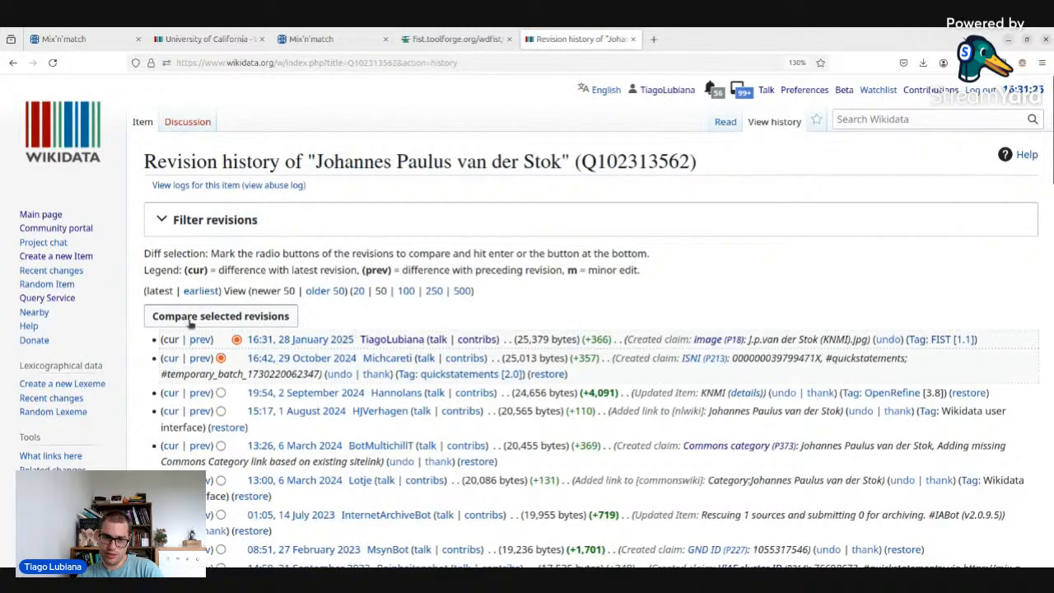
left_click(449, 39)
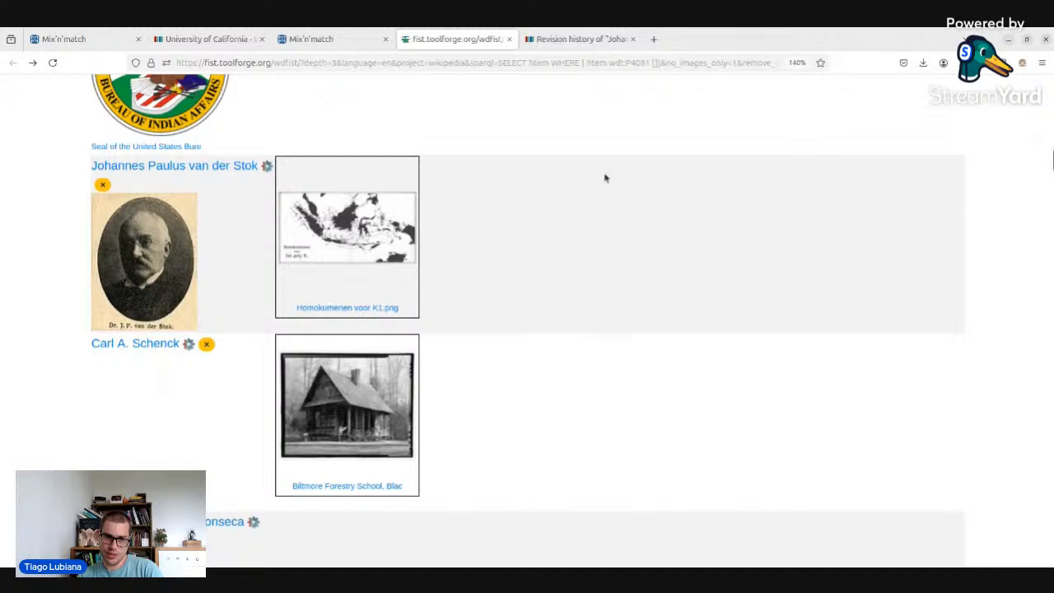
- Look through the image candidates for the BHL creators from Johannes Paulus van der Stok to Henry Lee
scroll(604, 177, "down", 2)
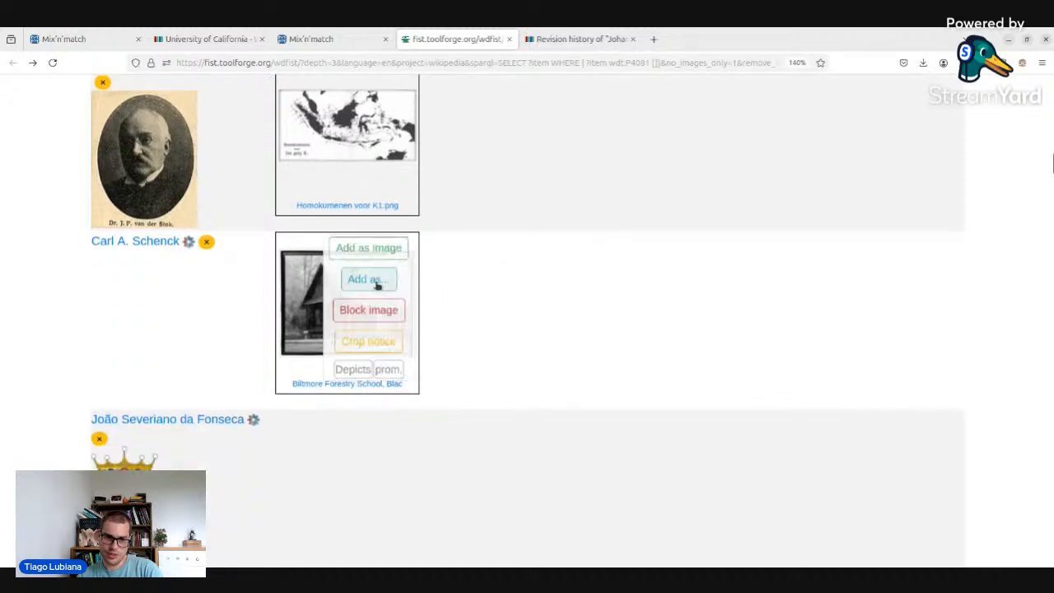
scroll(179, 208, "up", 1)
scroll(180, 207, "up", 2)
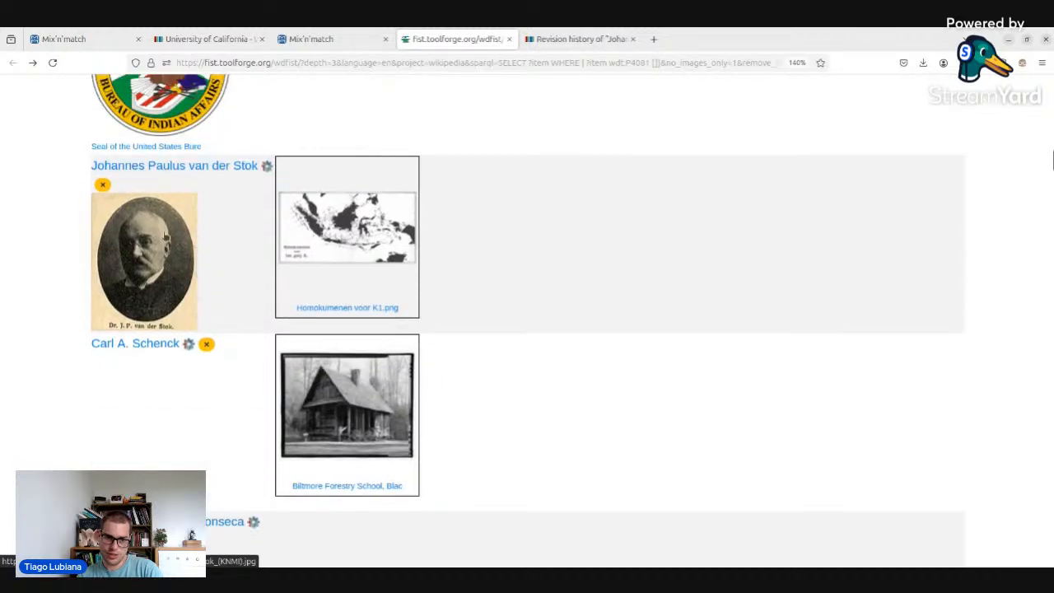
scroll(390, 234, "down", 10)
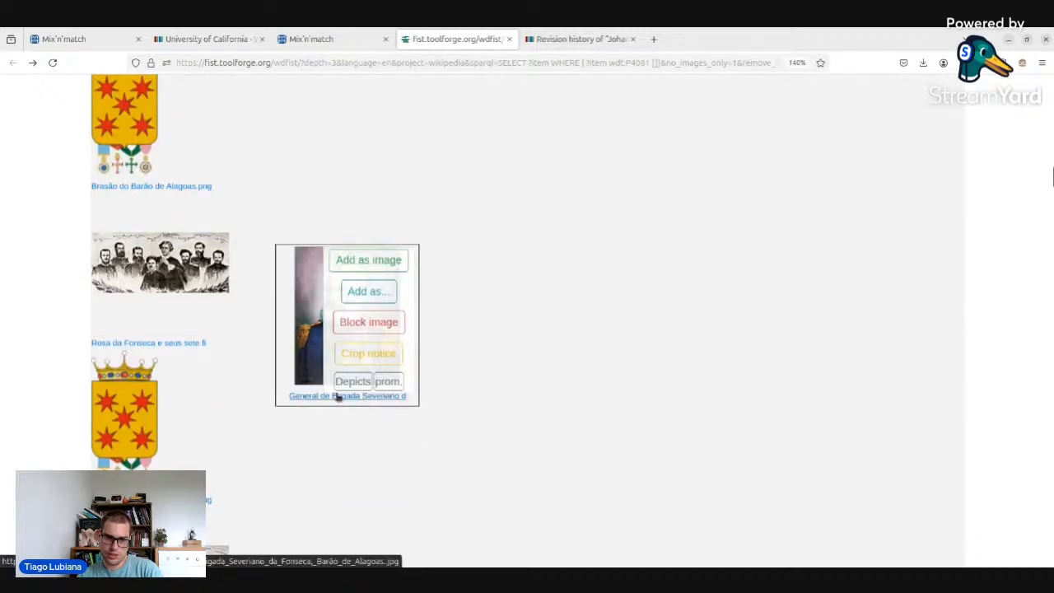
scroll(174, 346, "up", 6)
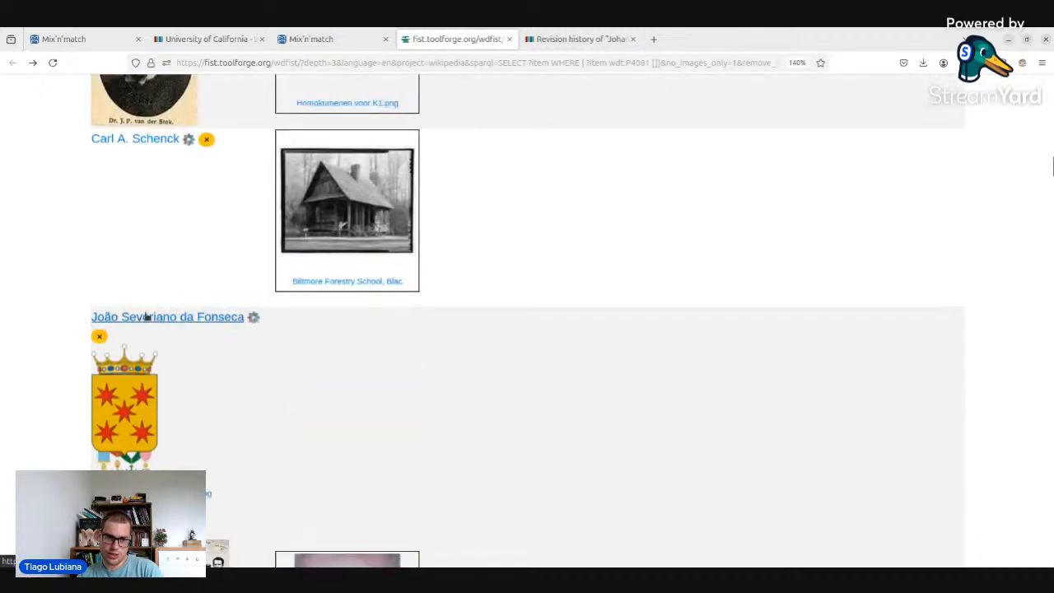
scroll(145, 315, "down", 8)
scroll(568, 232, "down", 4)
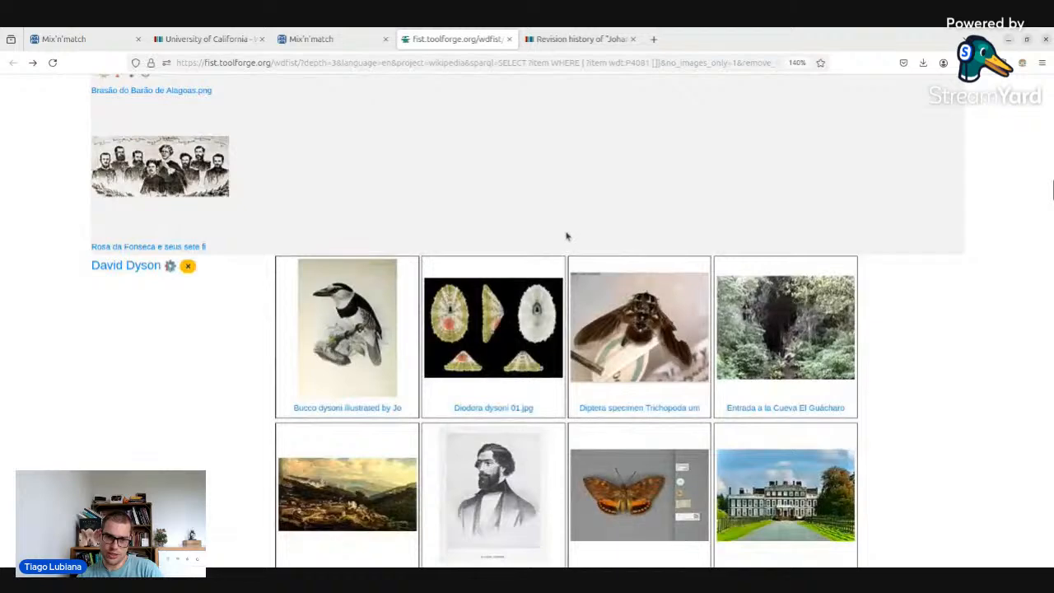
scroll(503, 252, "down", 10)
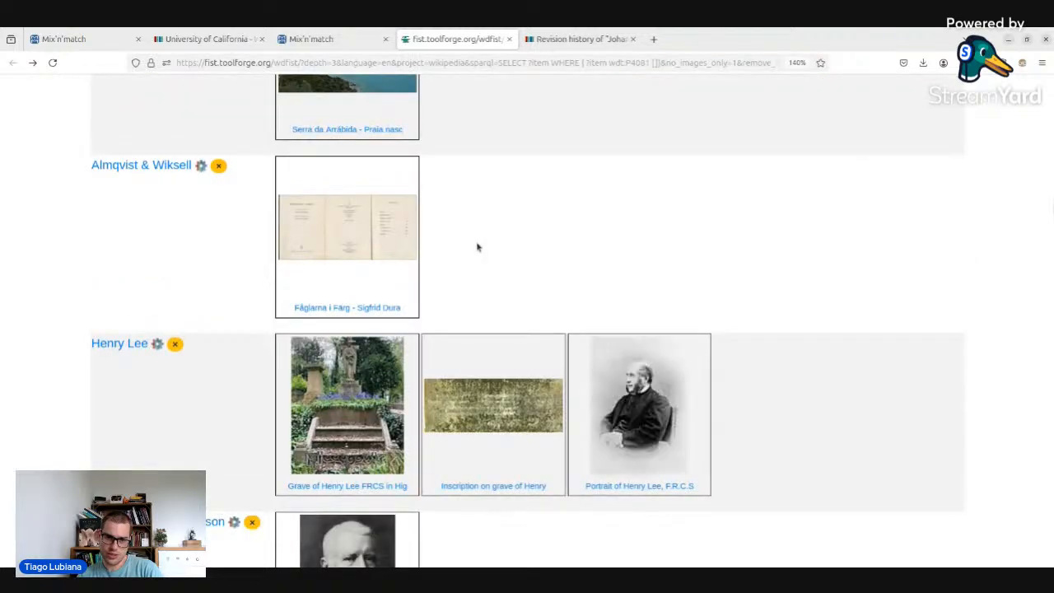
scroll(477, 247, "down", 3)
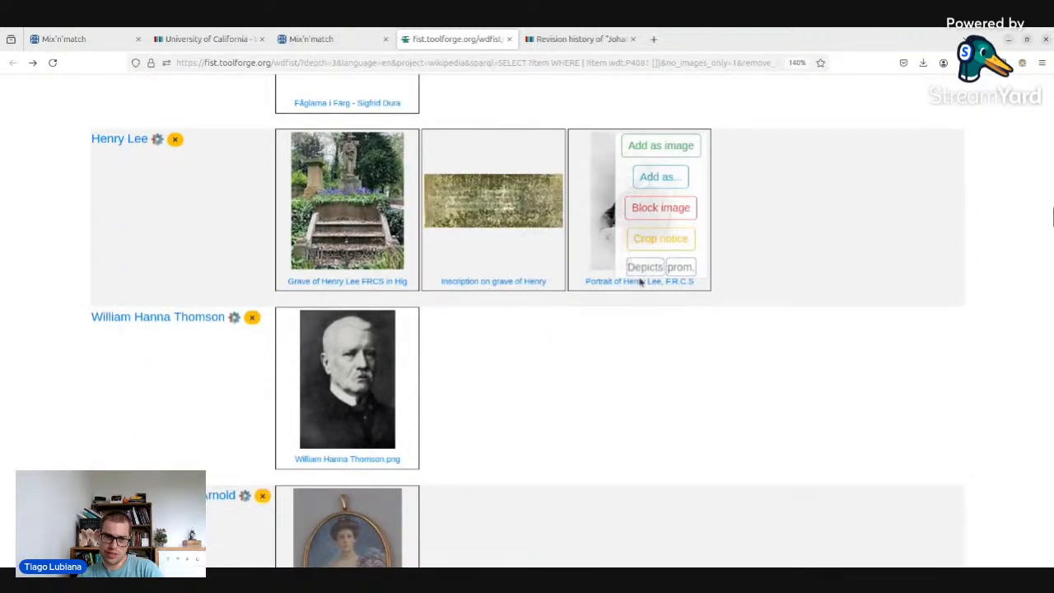
- Try to add William Hanna Thomson as a depicts statement on William Hanna Thomson.png
scroll(487, 365, "down", 2)
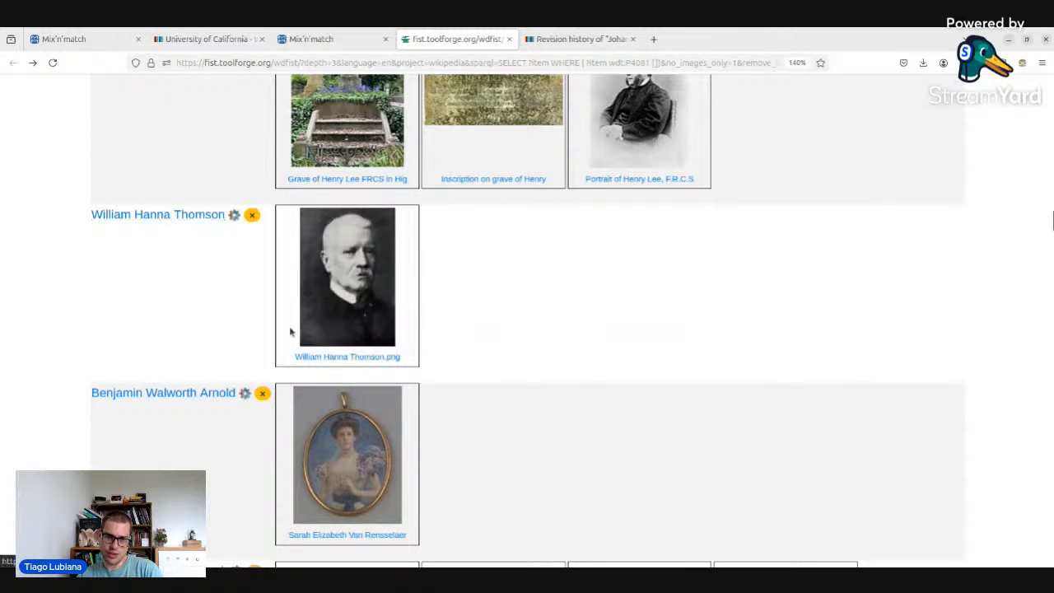
mouse_move(319, 356)
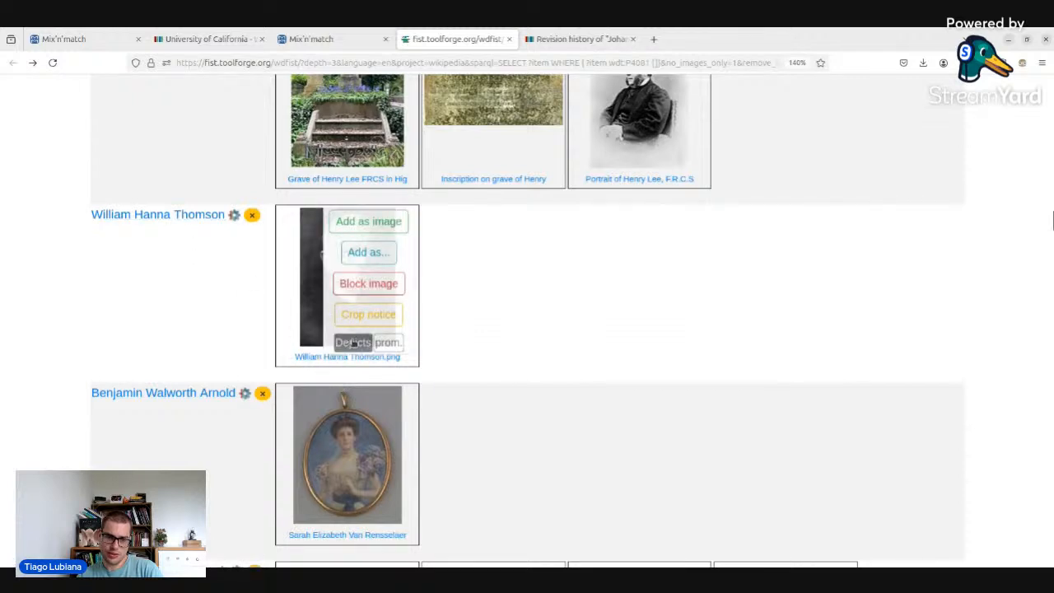
left_click(352, 343)
scroll(576, 370, "down", 10)
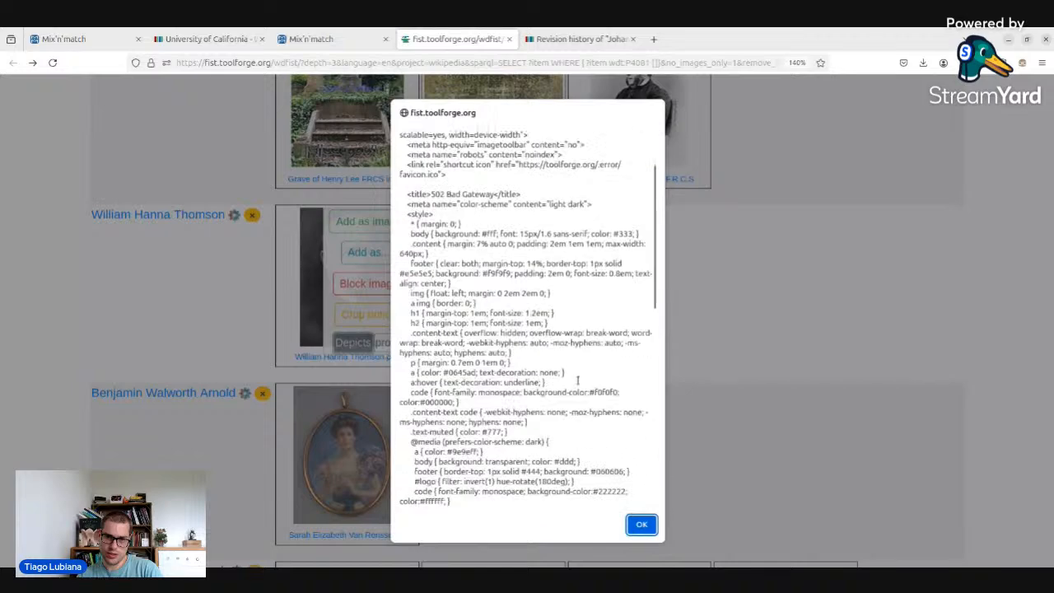
left_click(641, 525)
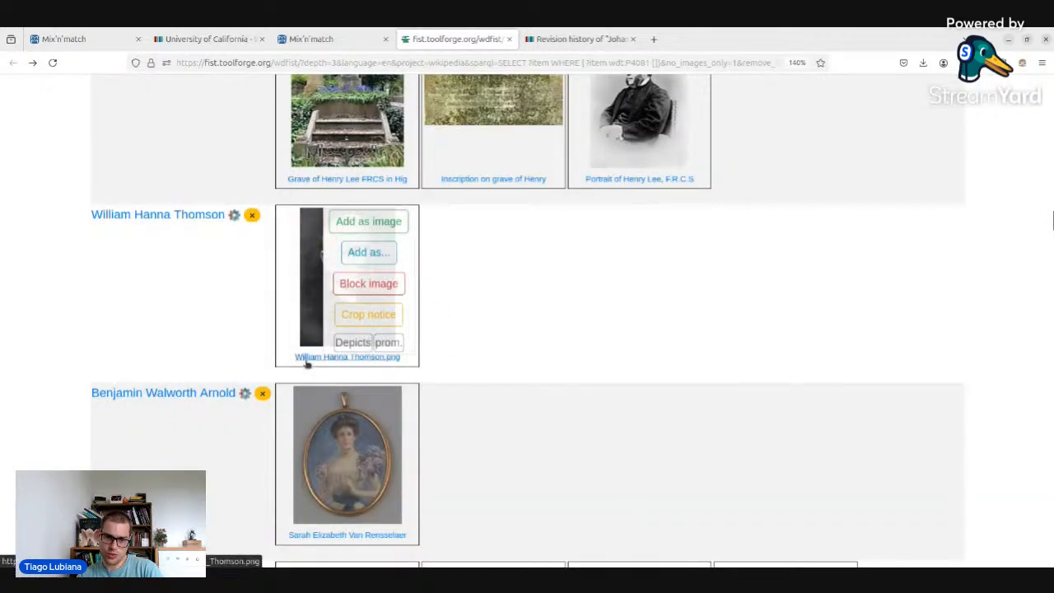
- Open William Hanna Thomson.png on Wikimedia Commons and check its structured data for a depicts statement
middle_click(308, 365)
left_click(557, 45)
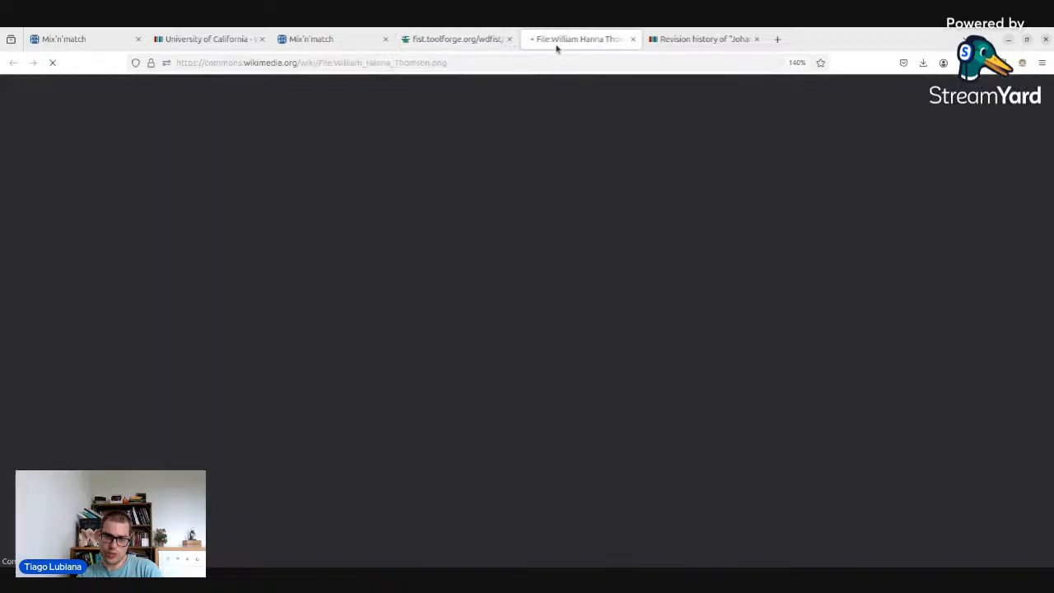
scroll(234, 281, "down", 10)
scroll(234, 281, "up", 2)
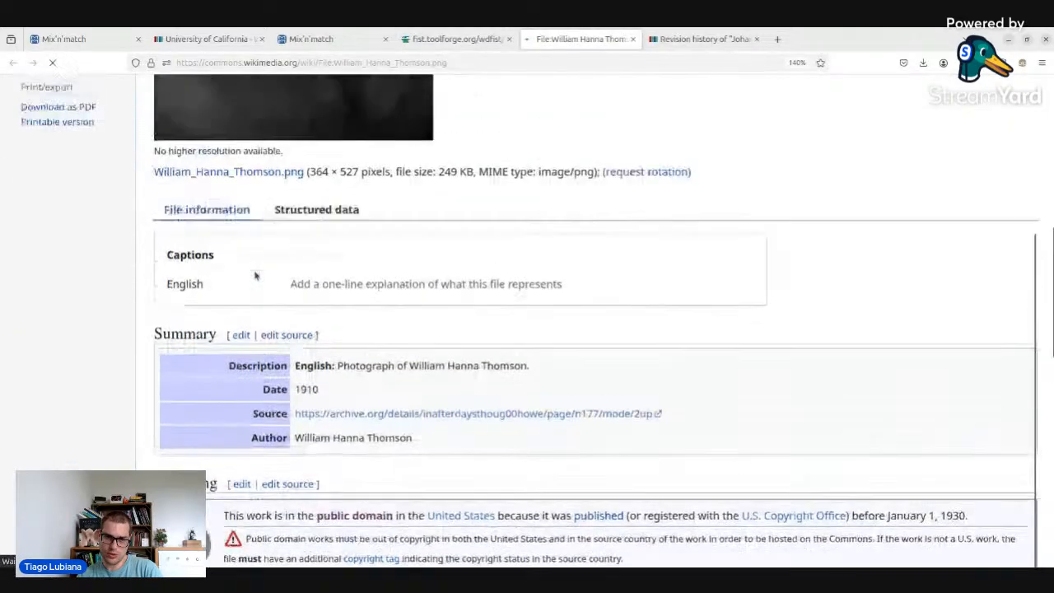
left_click(311, 242)
scroll(373, 242, "down", 10)
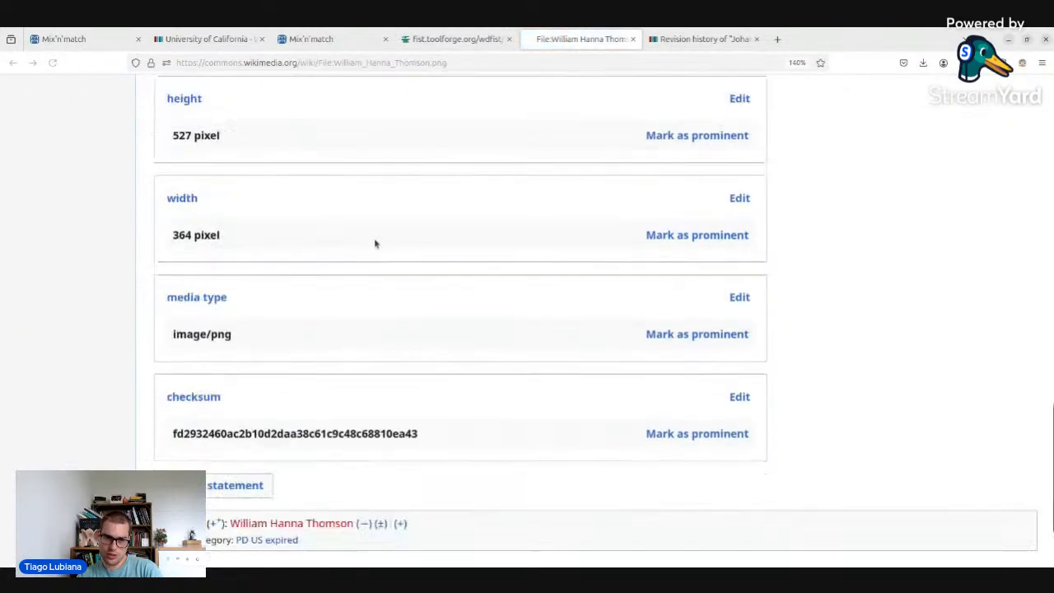
scroll(423, 256, "up", 5)
scroll(416, 261, "up", 8)
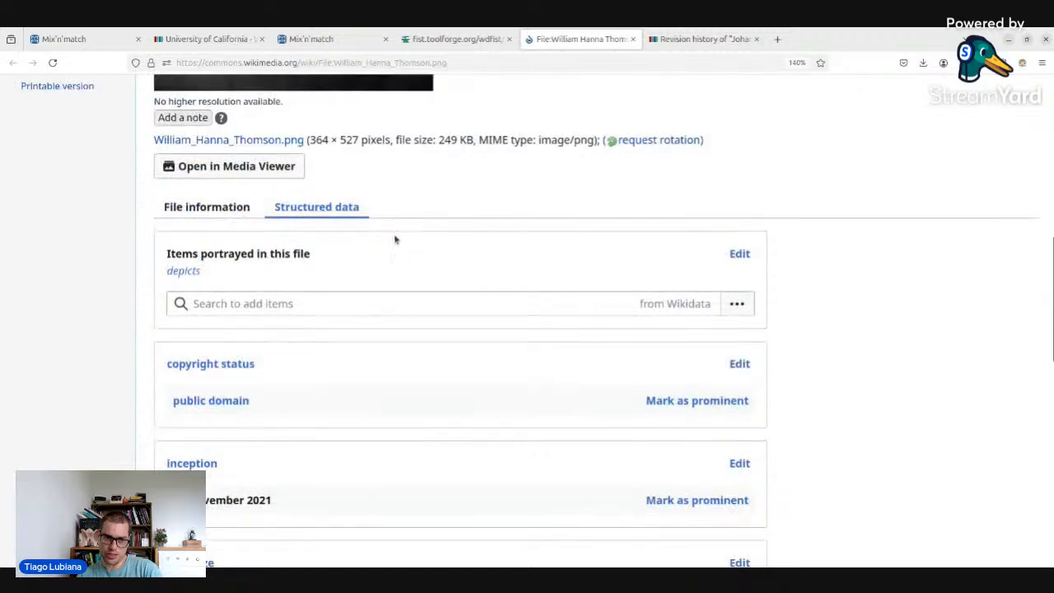
- Return to the WD-FIST results and review the property types available for adding the William Hanna Thomson portrait
left_click(451, 39)
mouse_move(347, 337)
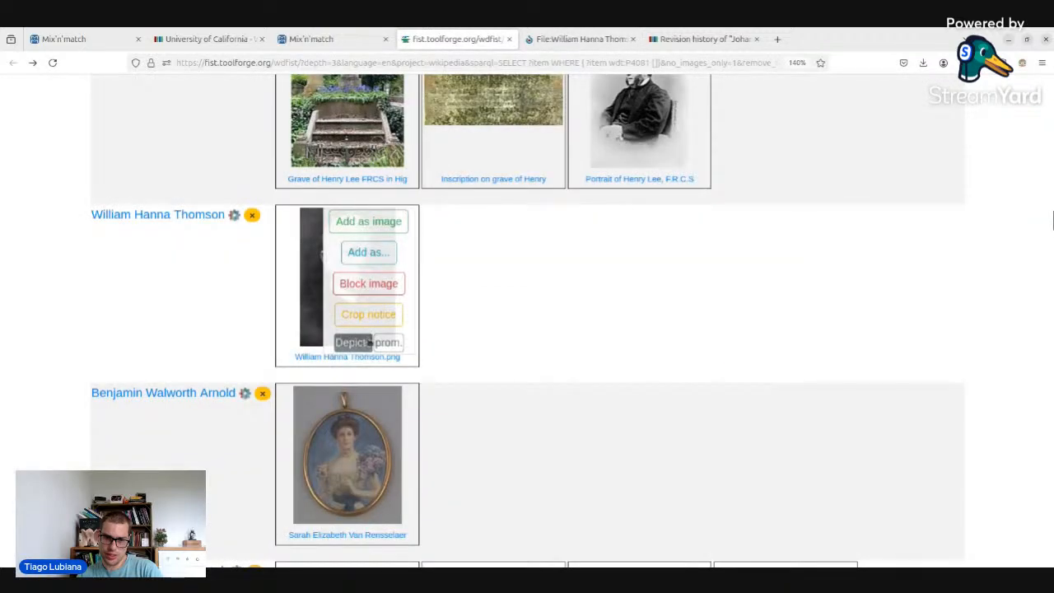
left_click(380, 254)
scroll(485, 257, "down", 10)
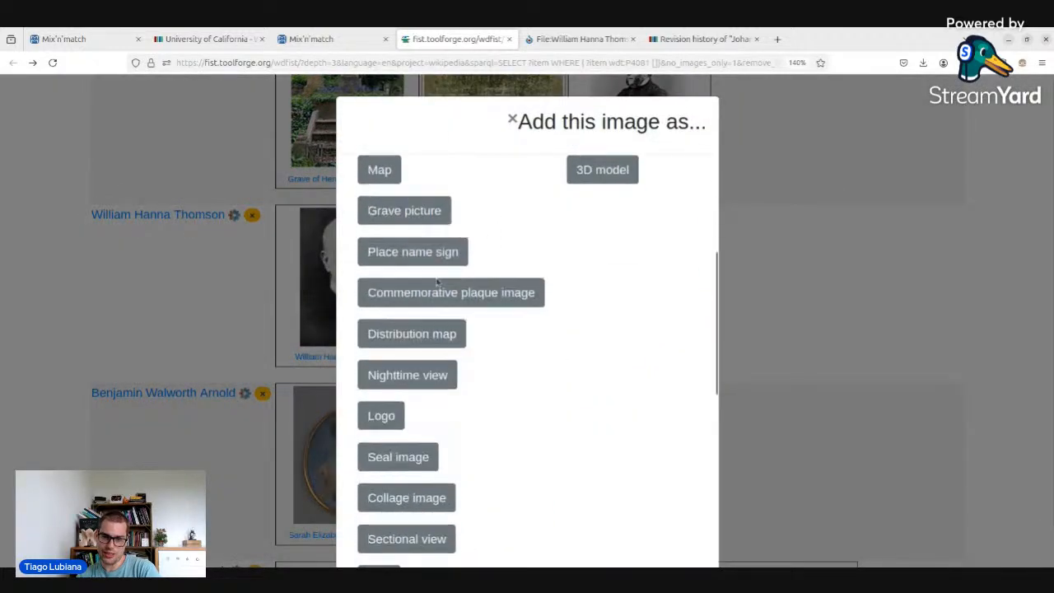
scroll(508, 416, "up", 10)
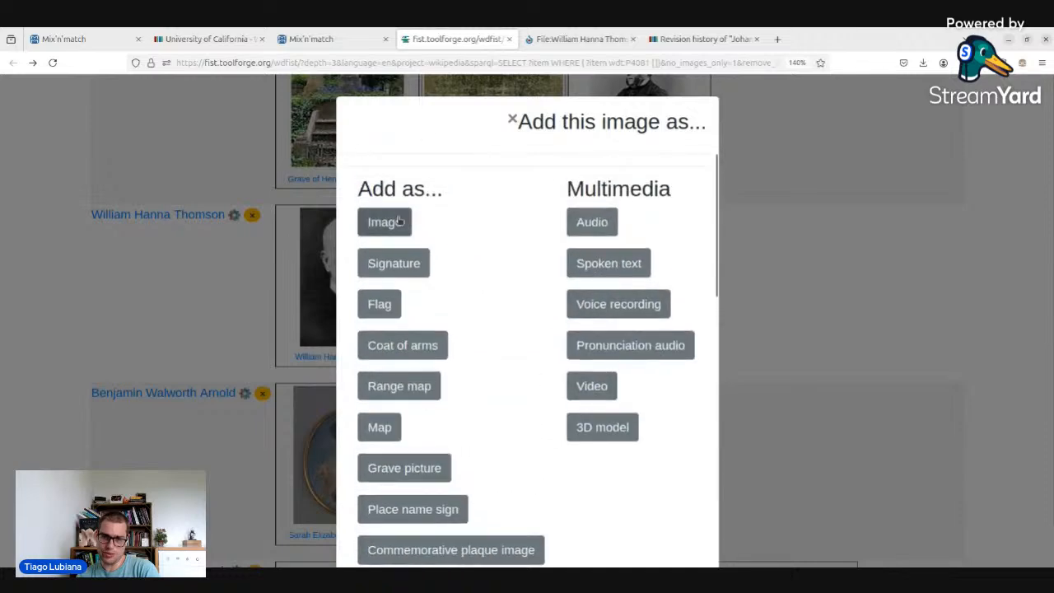
scroll(426, 409, "down", 10)
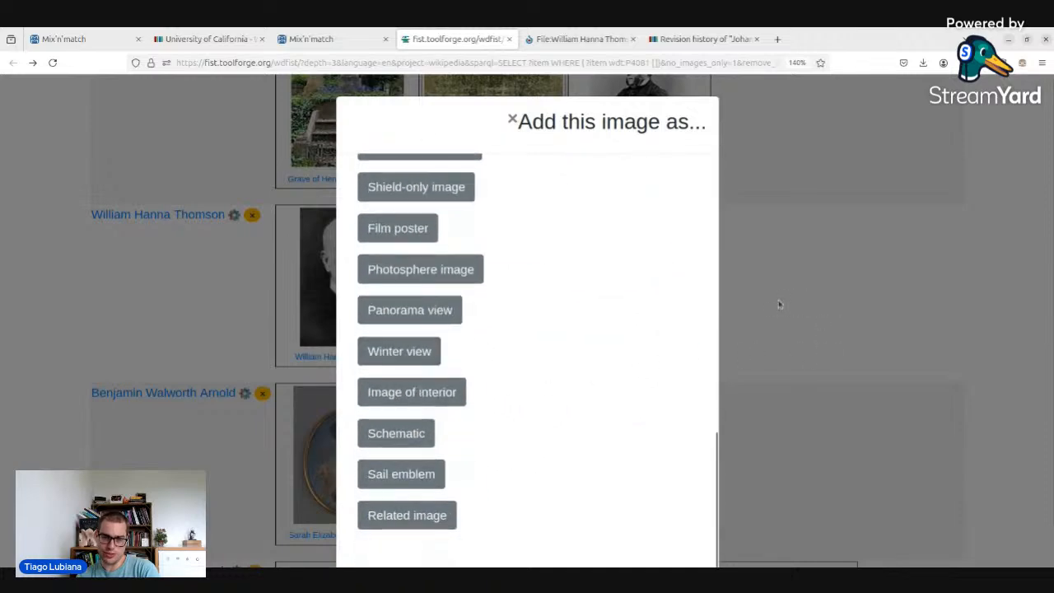
left_click(765, 302)
- Add William Hanna Thomson.png as the image of William Hanna Thomson
mouse_move(387, 231)
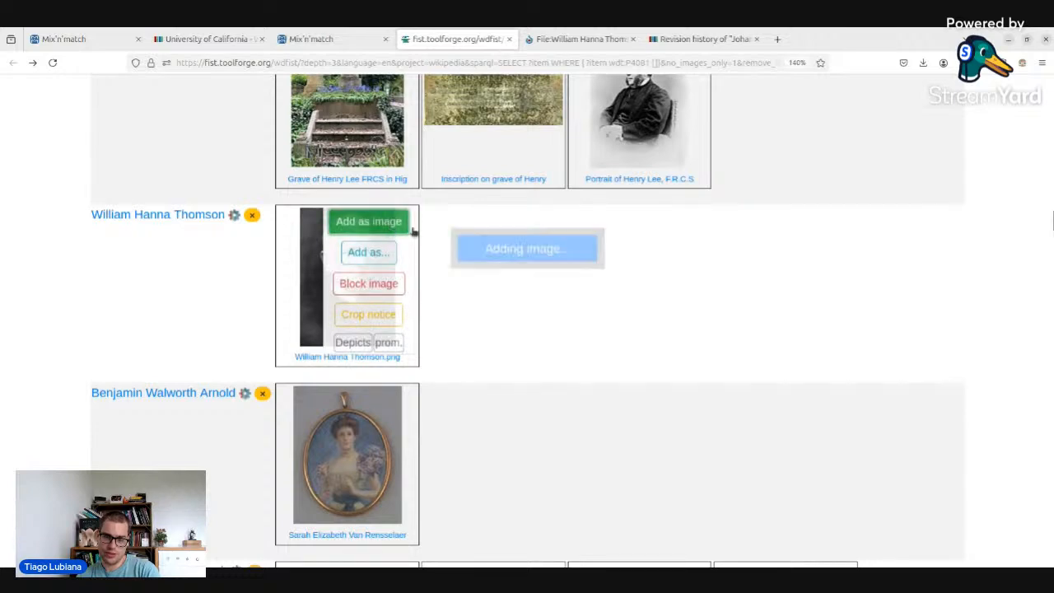
scroll(488, 248, "down", 3)
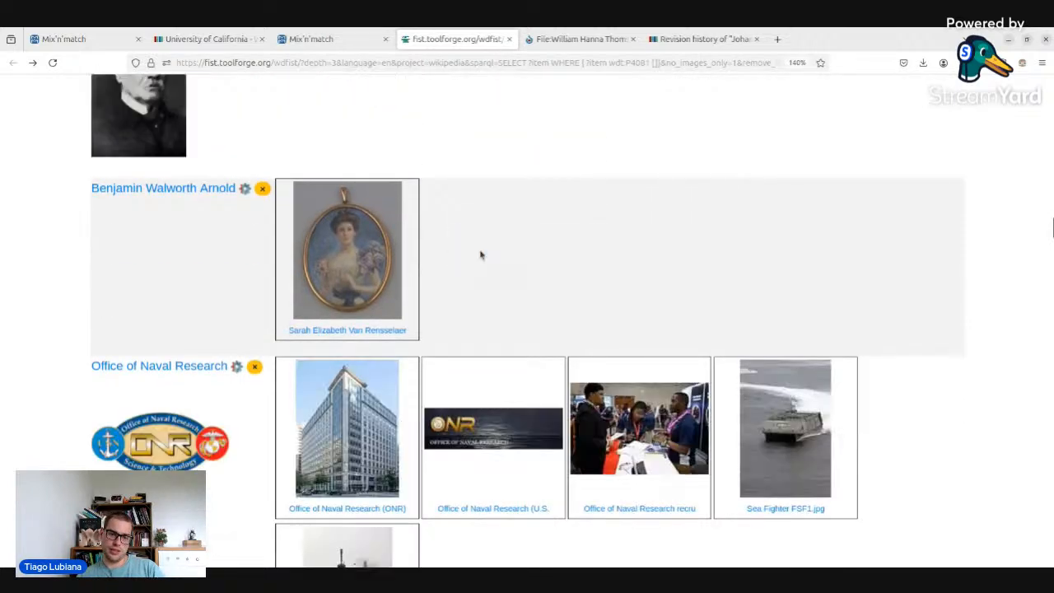
scroll(480, 255, "up", 3)
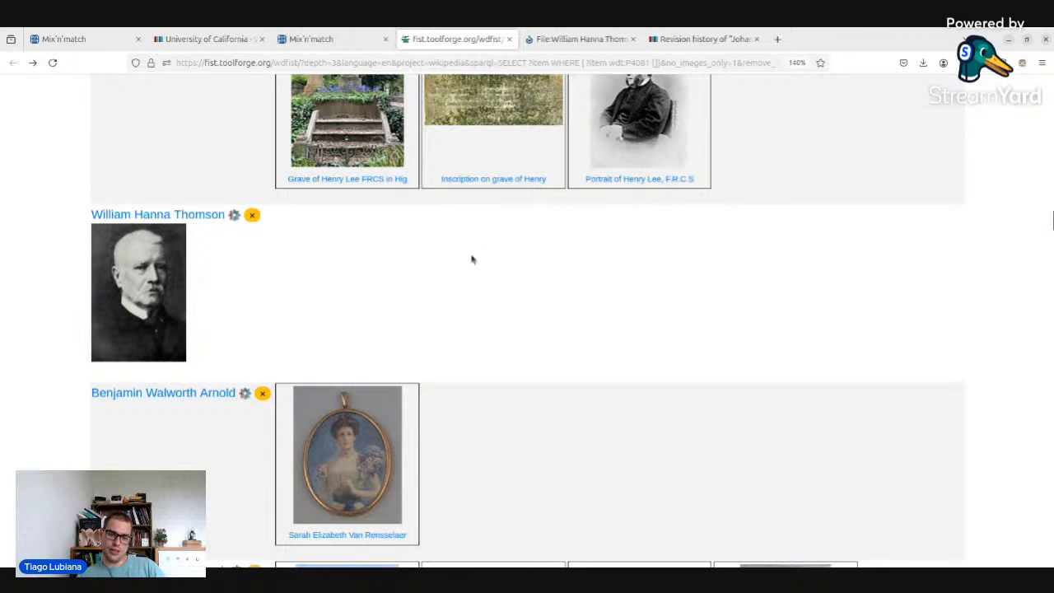
- Open the Commons page of Eyo Ephraim Adam.jpg and the Wikidata item of Eyo Ephraim Adam, and examine the file's description and source
scroll(462, 272, "down", 3)
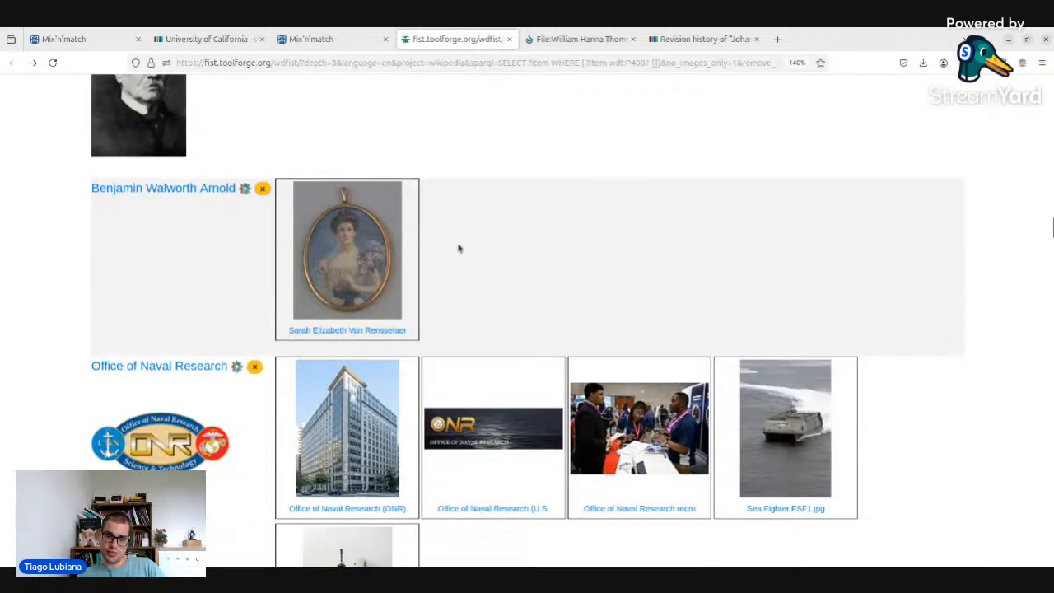
scroll(459, 244, "down", 2)
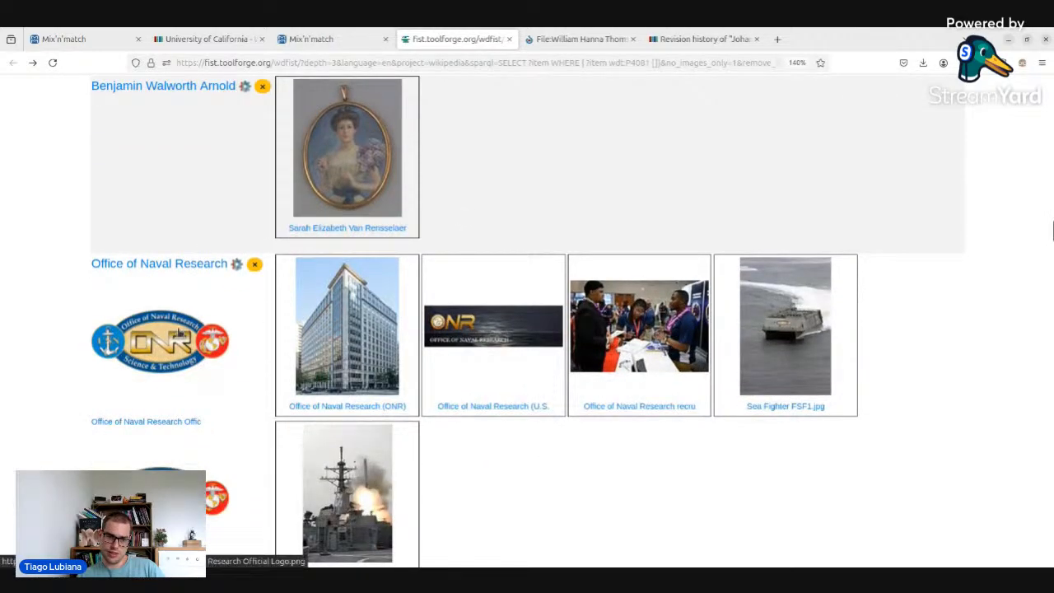
scroll(179, 330, "down", 3)
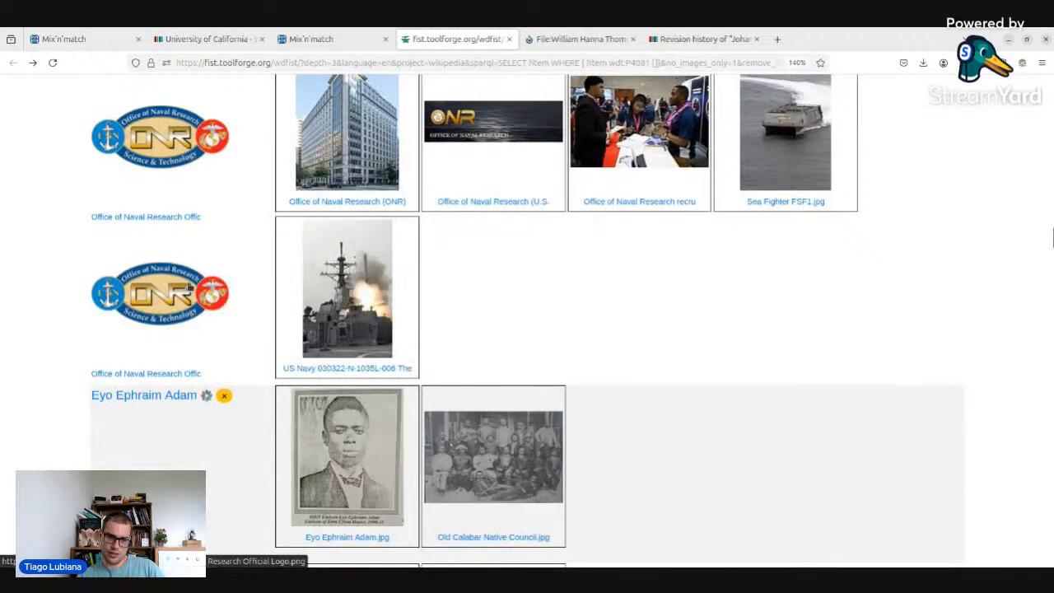
scroll(187, 282, "up", 3)
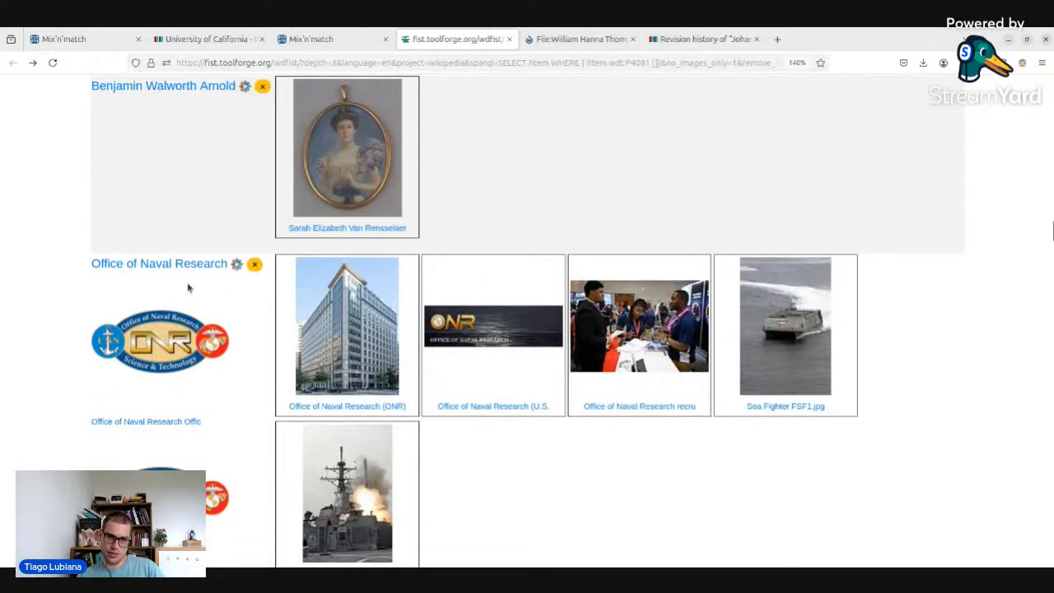
scroll(316, 248, "down", 3)
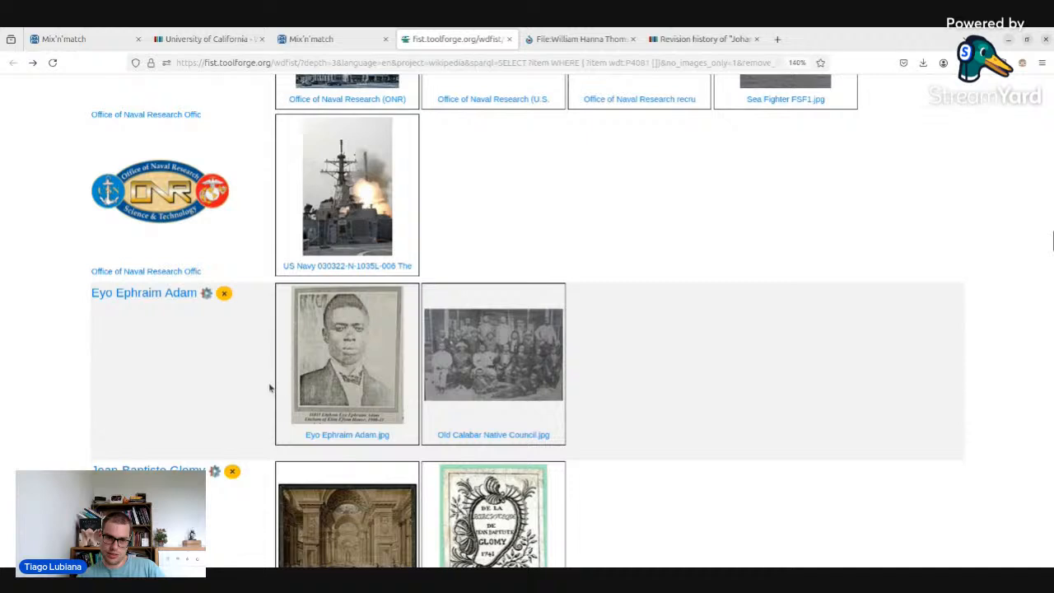
mouse_move(298, 372)
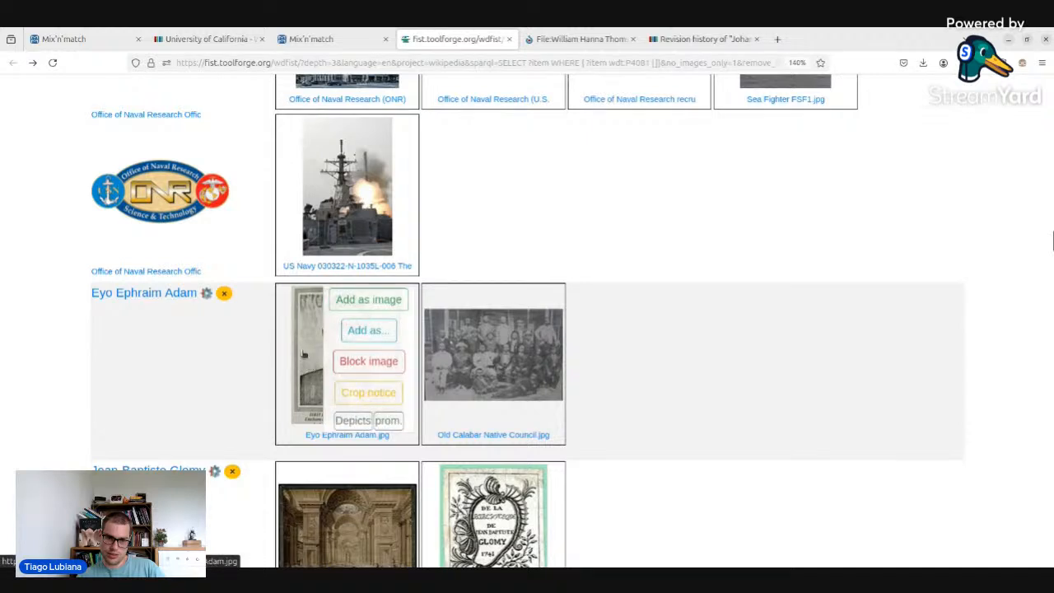
left_click(303, 352)
left_click(487, 34)
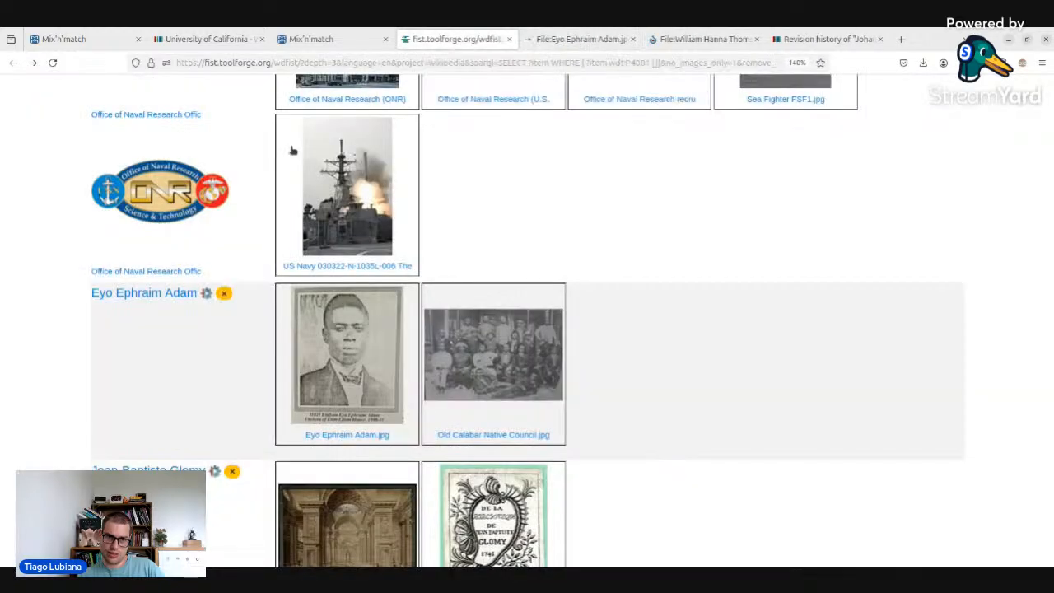
middle_click(136, 294)
left_click(616, 39)
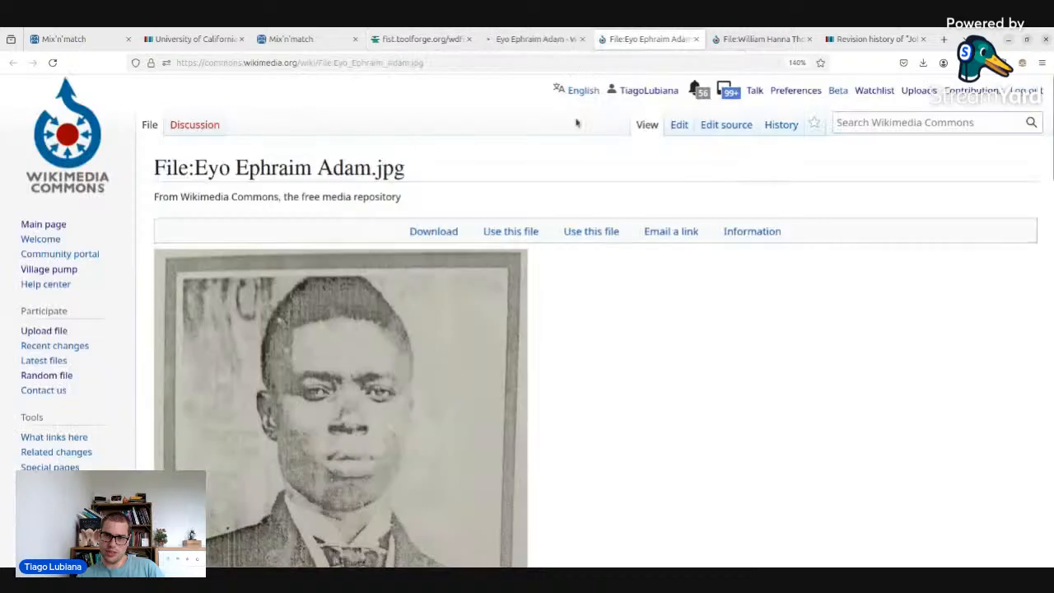
scroll(452, 229, "down", 5)
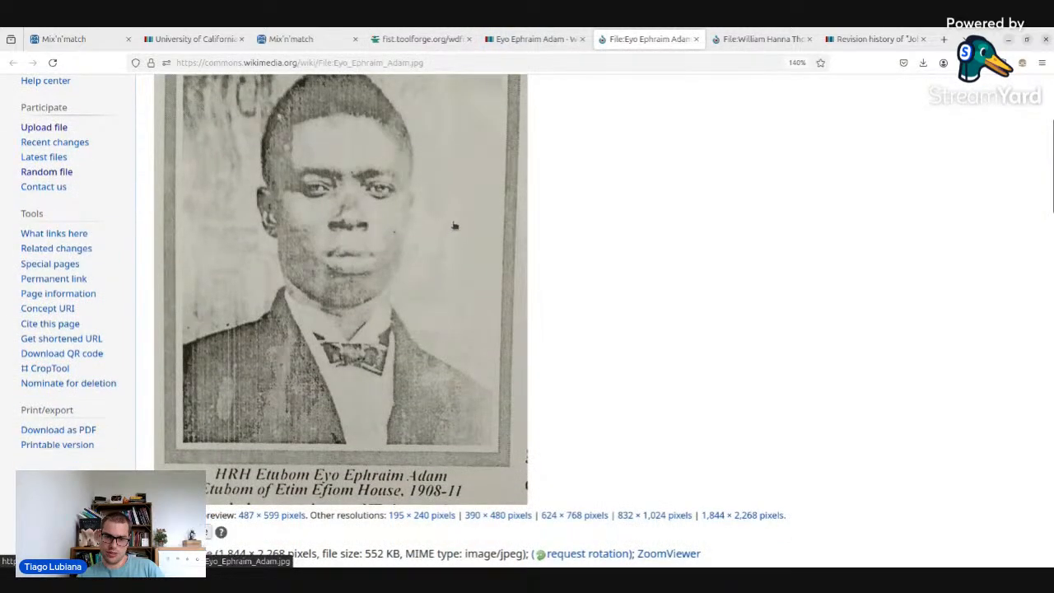
scroll(452, 230, "down", 5)
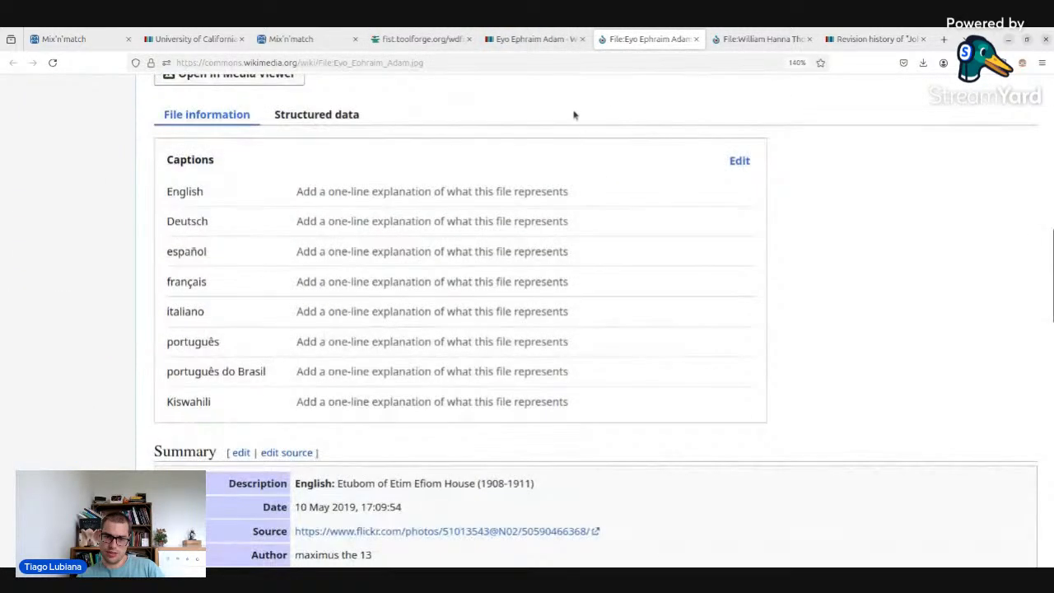
- Review the statements and identifiers of Eyo Ephraim Adam's Wikidata item, and return to the WD-FIST results to browse further candidates
left_click(541, 38)
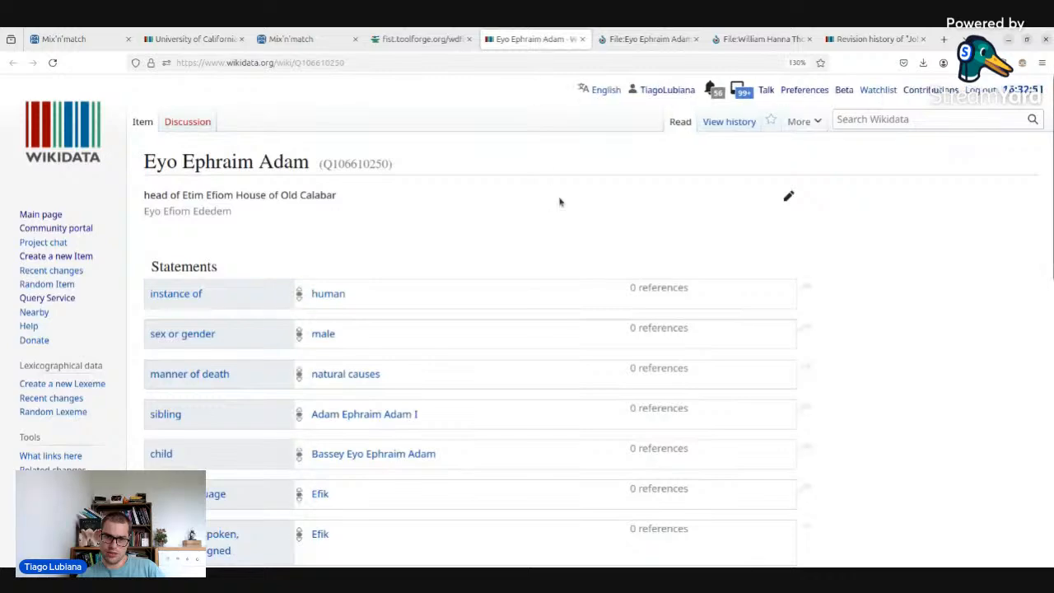
scroll(563, 209, "down", 2)
scroll(563, 209, "down", 3)
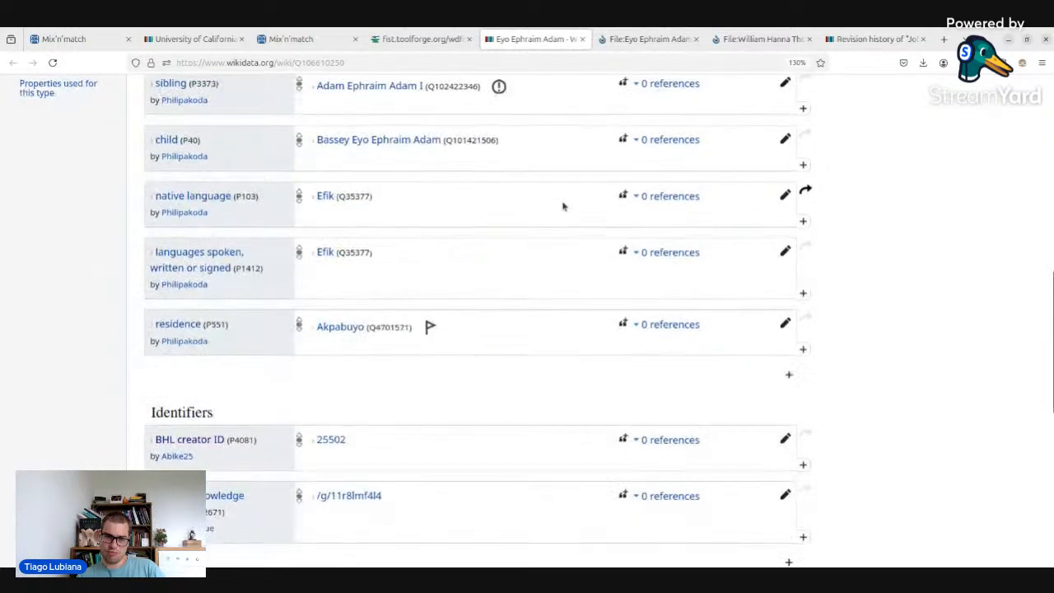
scroll(563, 207, "down", 3)
left_click(420, 38)
scroll(475, 241, "down", 5)
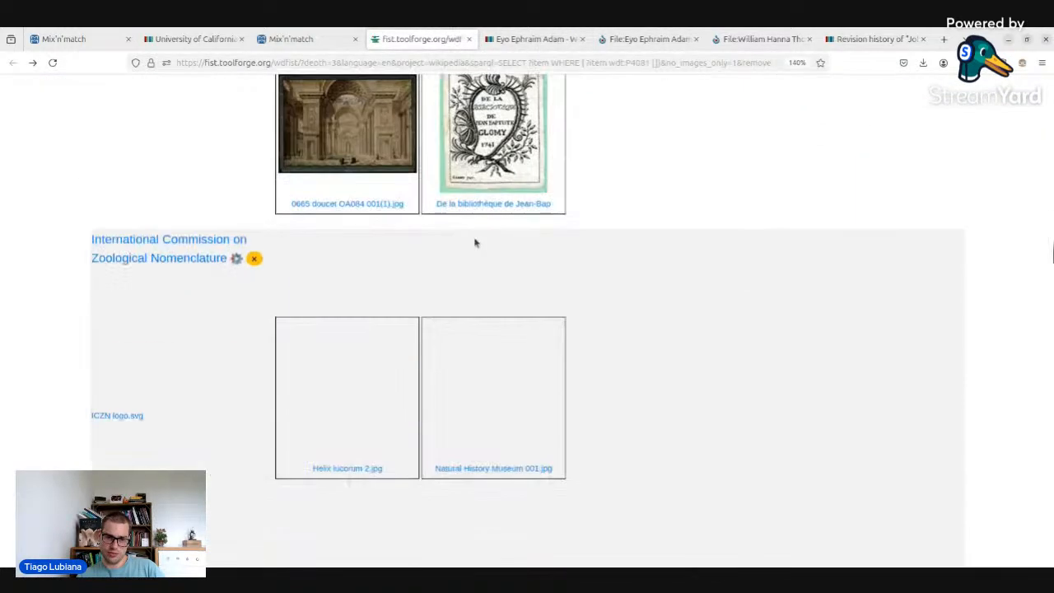
- Examine the WD-FIST image candidates from the International Commission on Zoological Nomenclature through to Edward John Wall
scroll(475, 242, "down", 5)
scroll(473, 242, "up", 4)
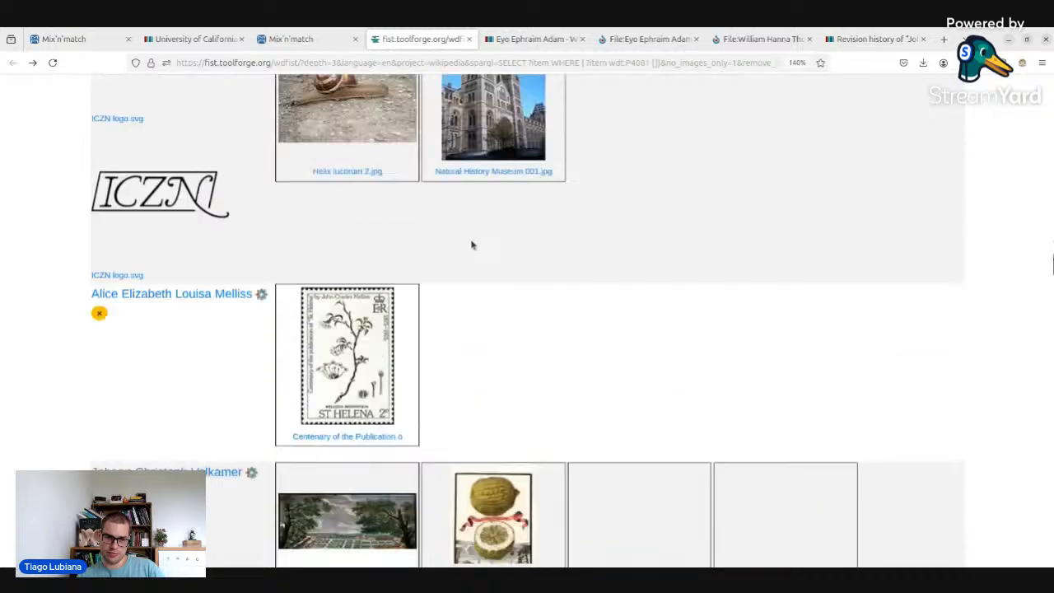
scroll(472, 244, "down", 6)
scroll(457, 240, "up", 4)
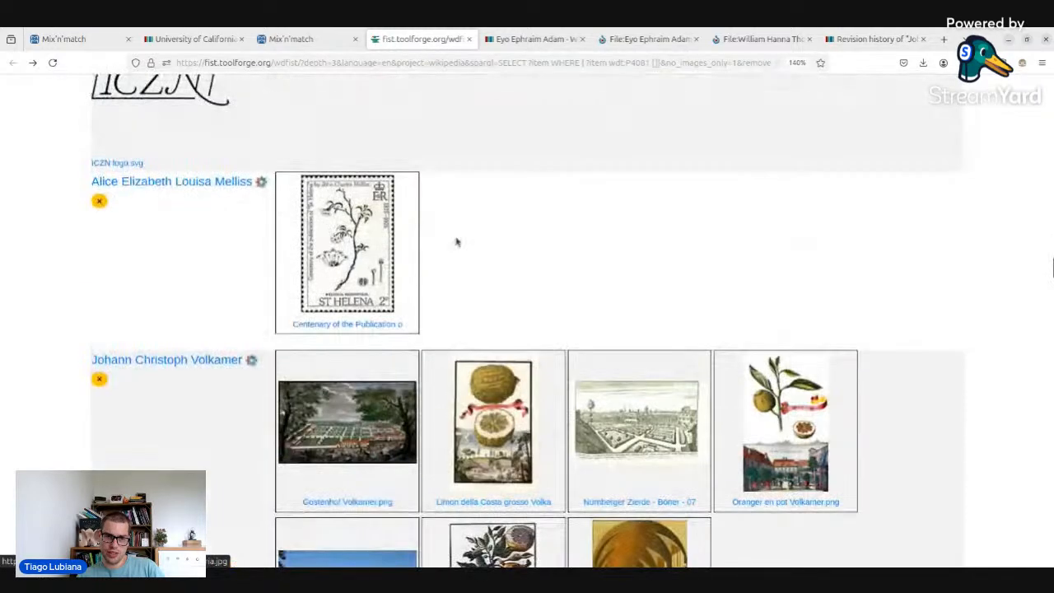
scroll(461, 201, "down", 6)
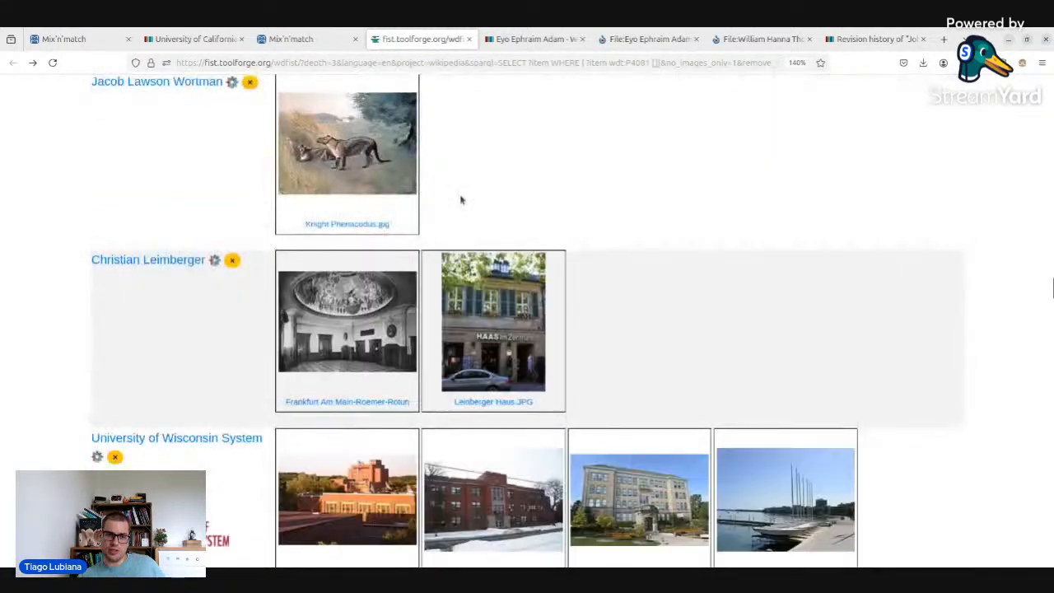
scroll(454, 189, "down", 5)
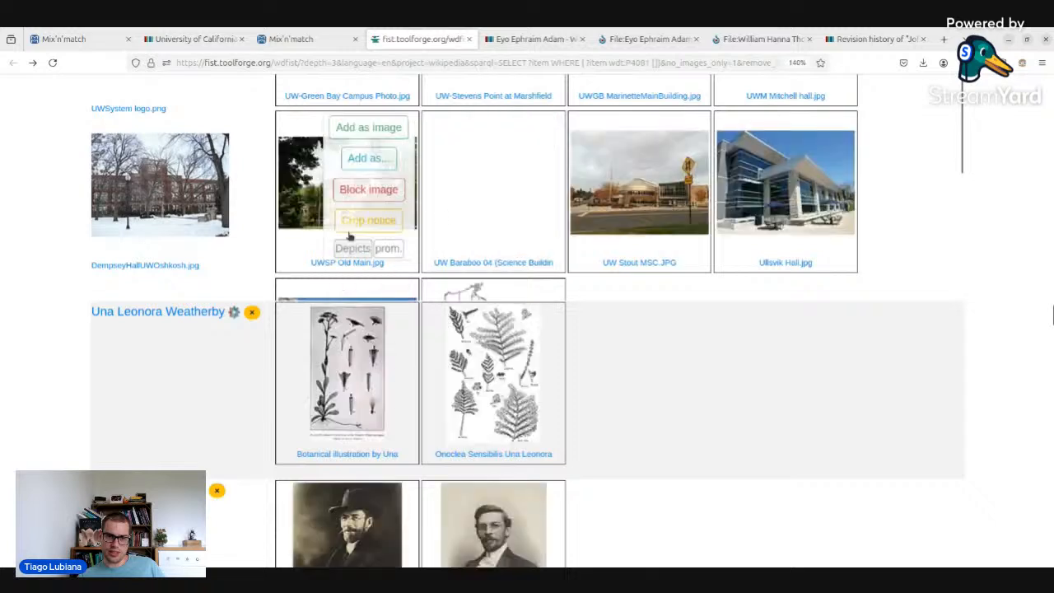
scroll(630, 338, "down", 3)
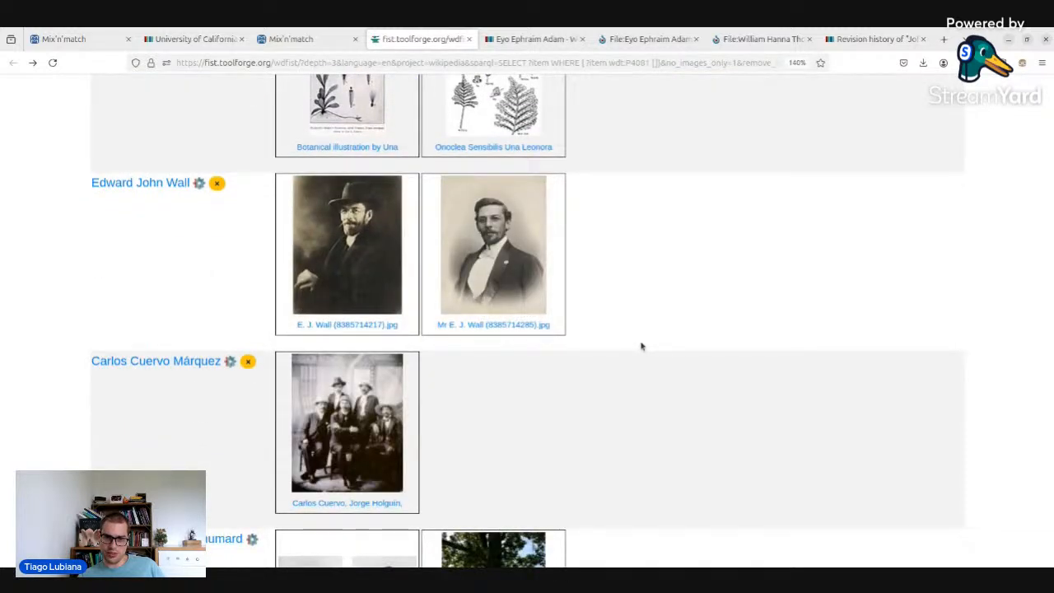
middle_click(139, 185)
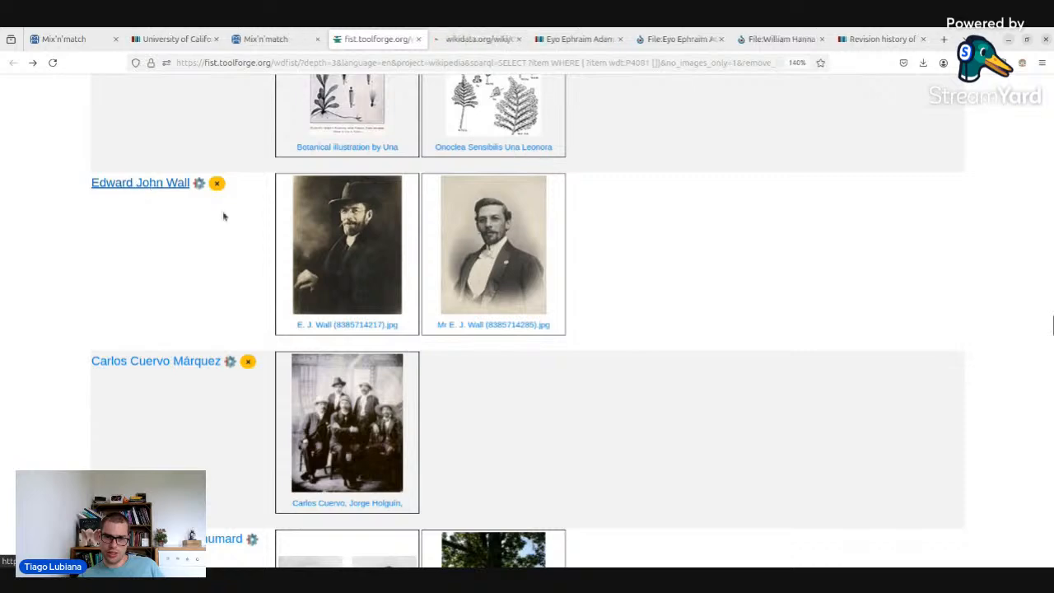
middle_click(342, 326)
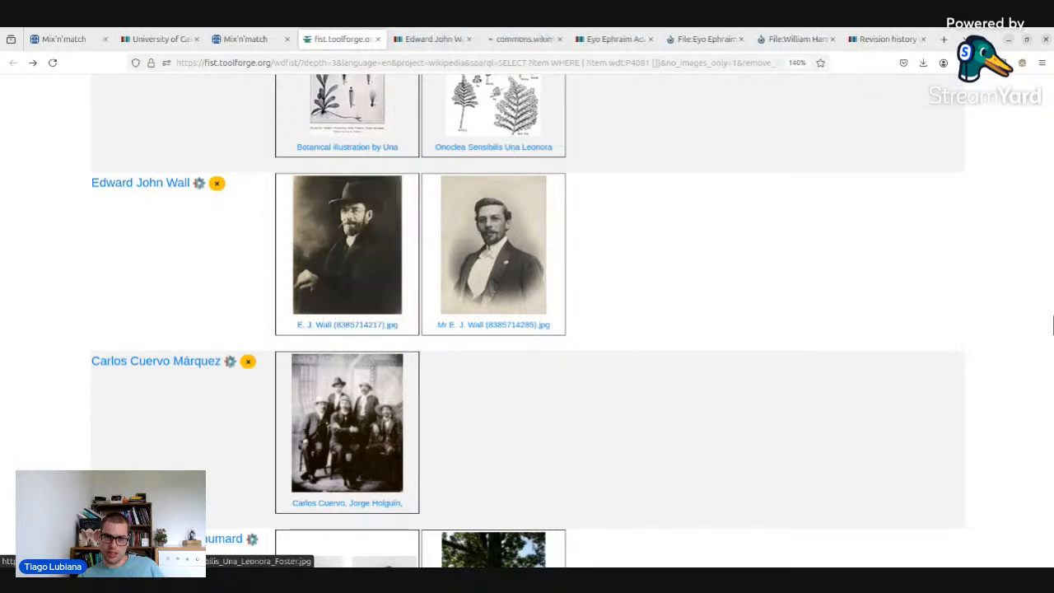
left_click(432, 39)
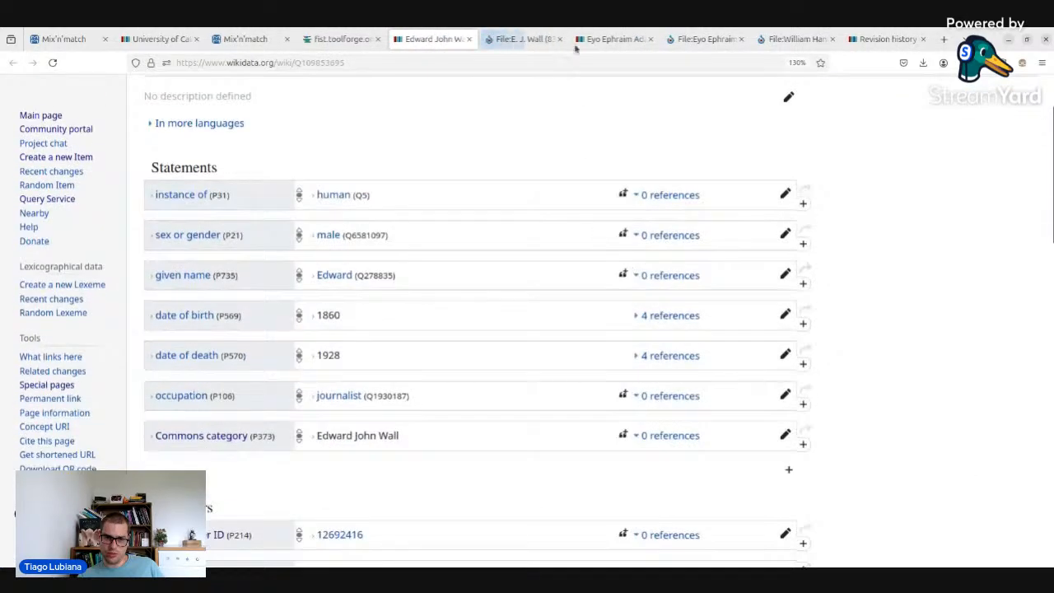
left_click(525, 39)
scroll(572, 240, "down", 15)
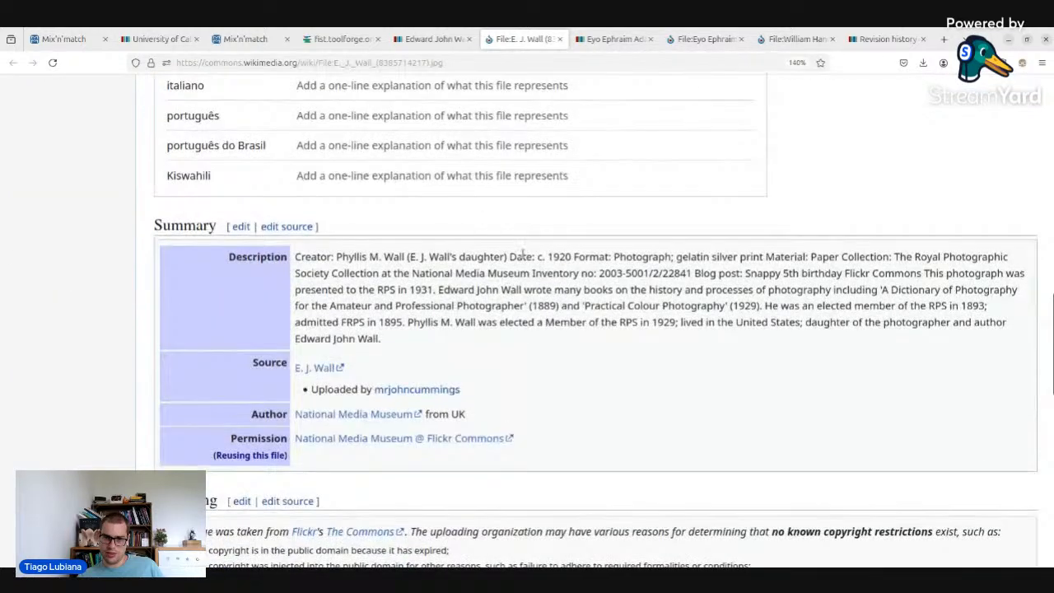
left_click_drag(546, 257, 563, 290)
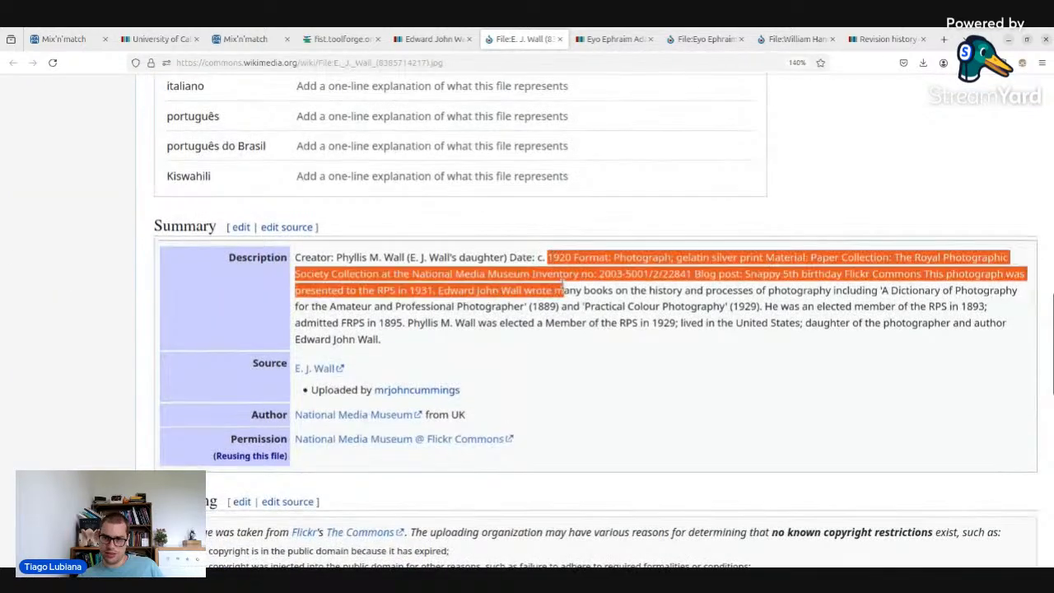
left_click(609, 306)
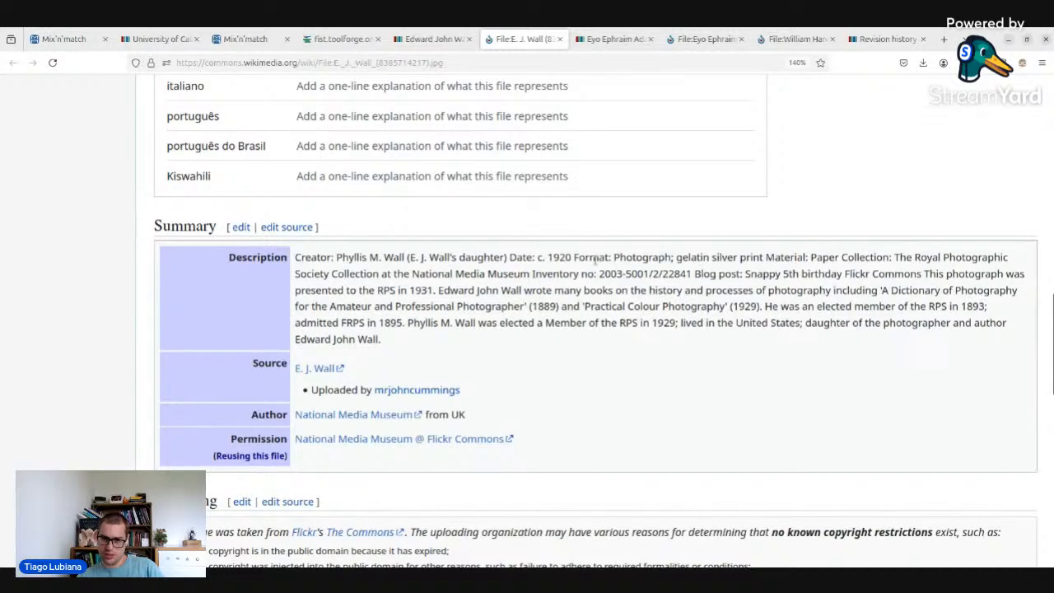
scroll(588, 269, "down", 6)
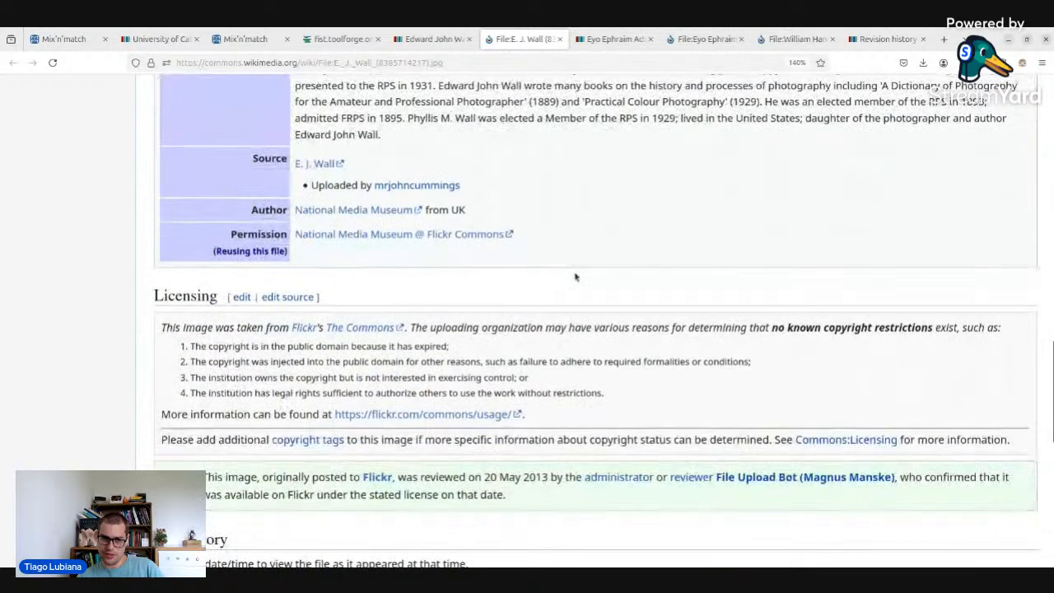
left_click(405, 39)
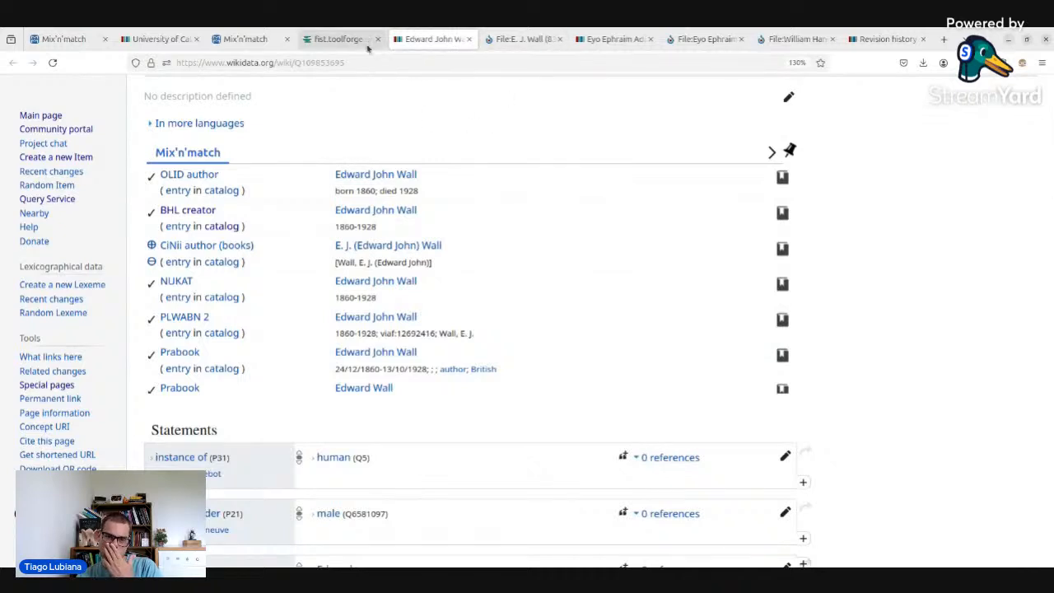
left_click(341, 39)
mouse_move(349, 212)
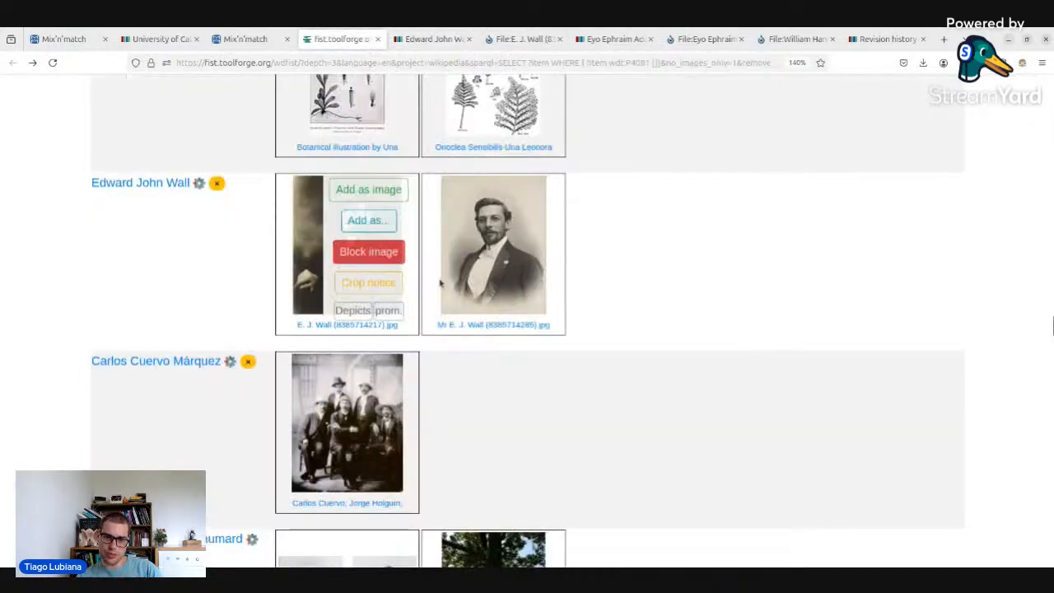
left_click(387, 189)
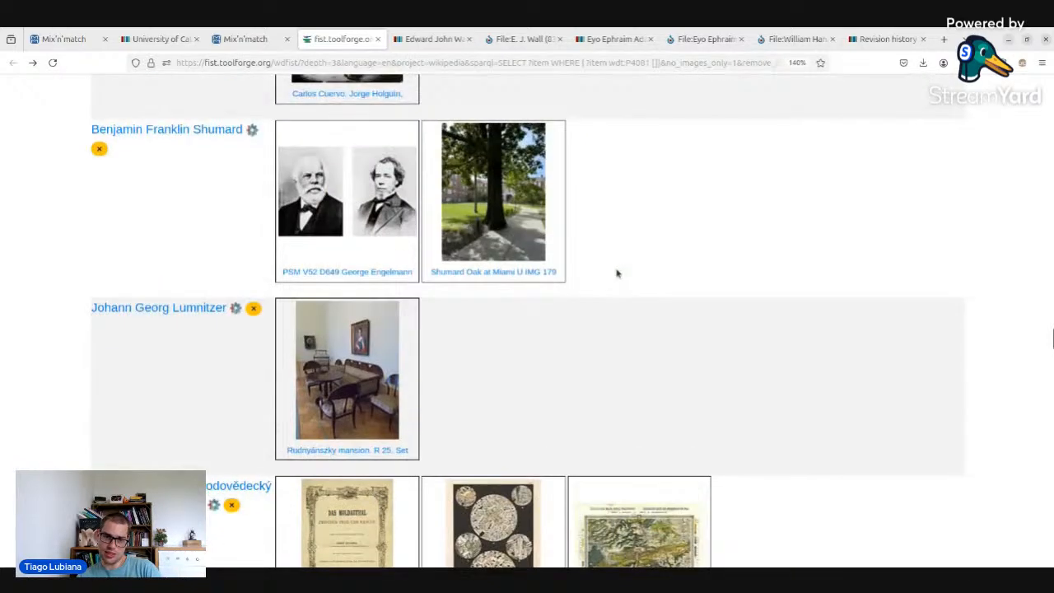
- Browse the further WD-FIST candidates, from Benjamin Franklin Shumard through to Crispijn van de Passe the Younger
scroll(618, 274, "down", 10)
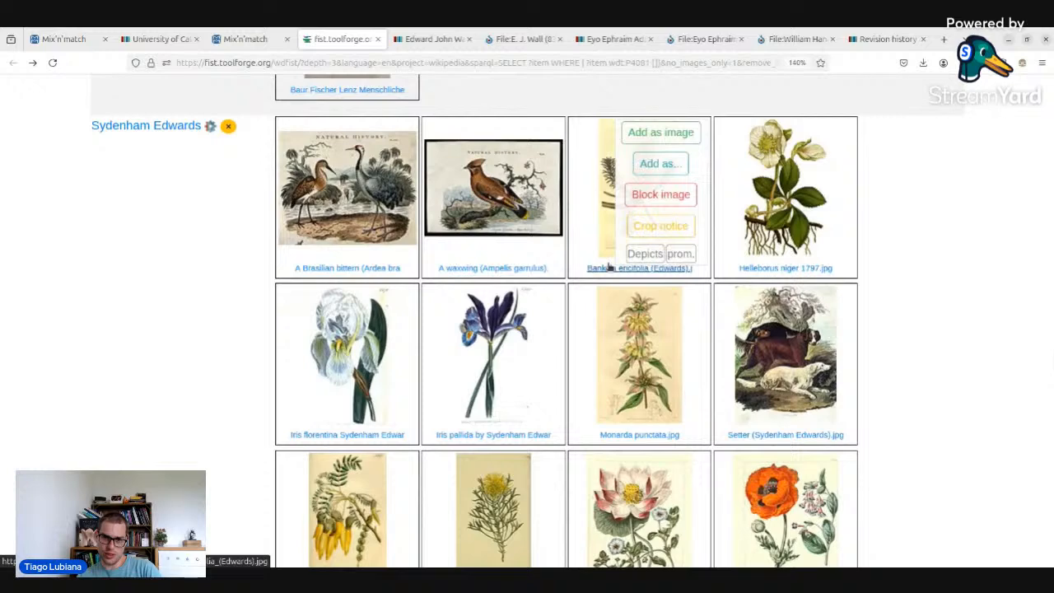
scroll(586, 258, "down", 10)
scroll(584, 259, "up", 7)
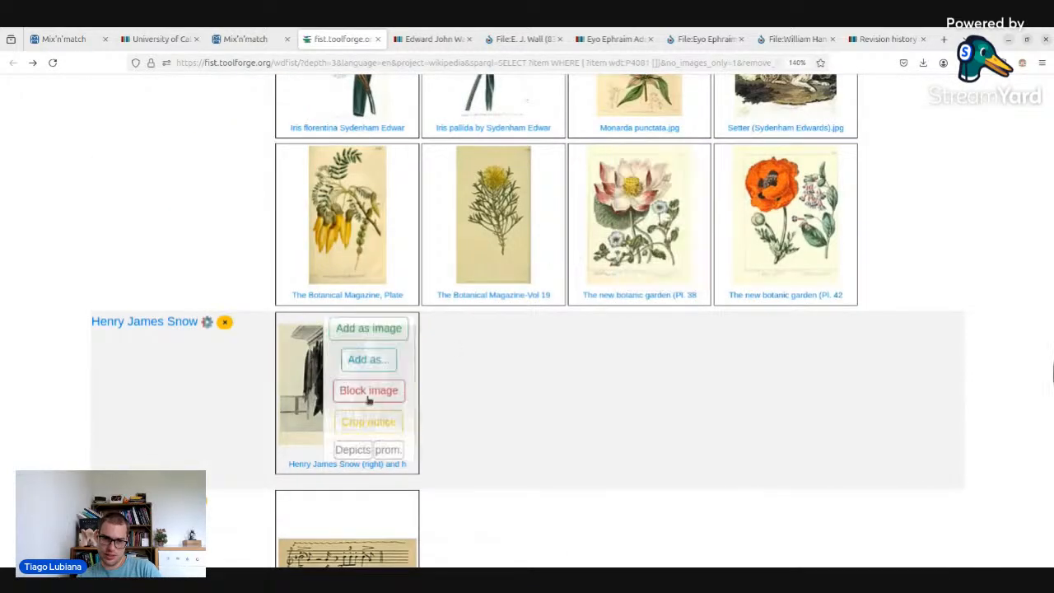
scroll(369, 400, "down", 5)
scroll(193, 298, "down", 3)
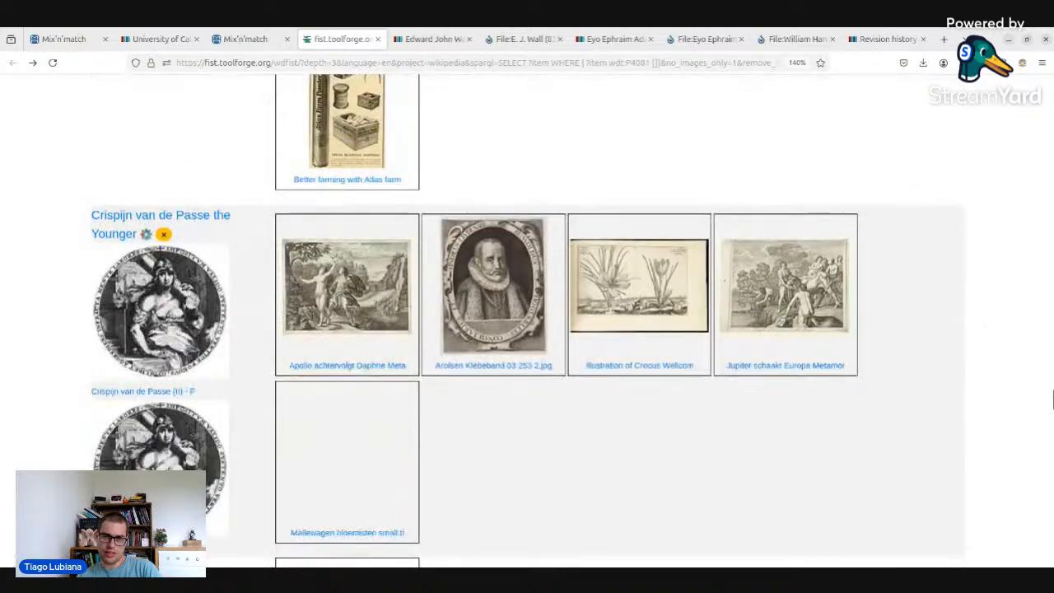
- Close the WD-FIST results together with the open Wikidata, Commons and revision history pages
left_click(377, 39)
left_click(376, 40)
left_click(375, 39)
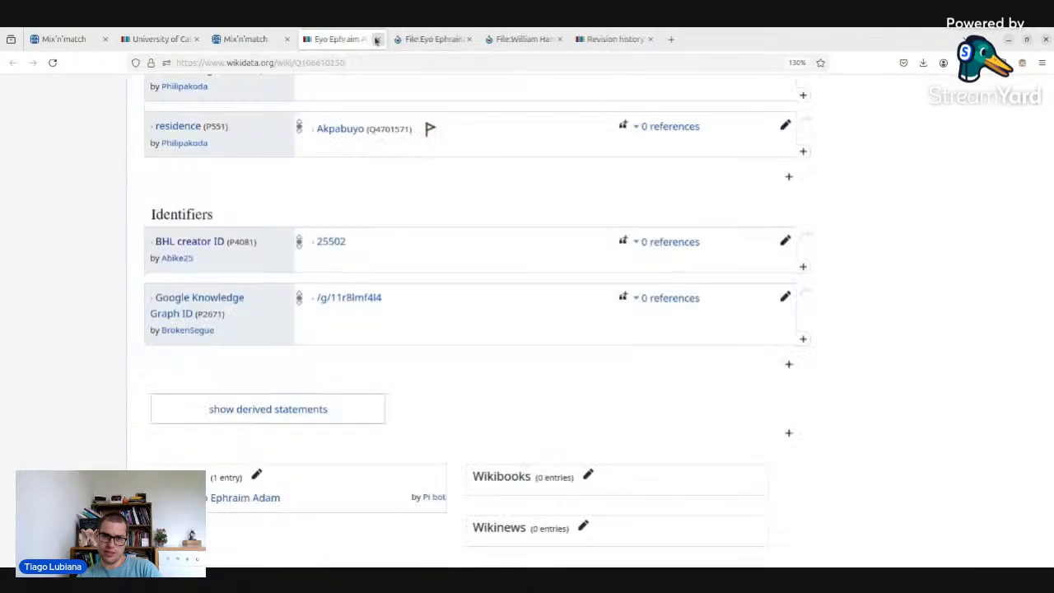
left_click(375, 39)
left_click(376, 39)
left_click(375, 39)
left_click(376, 39)
- Return to the Mix'n'match search results for Brazil and confirm the match of Sociedade Nacional de Agricultura (Brazil)
left_click(31, 41)
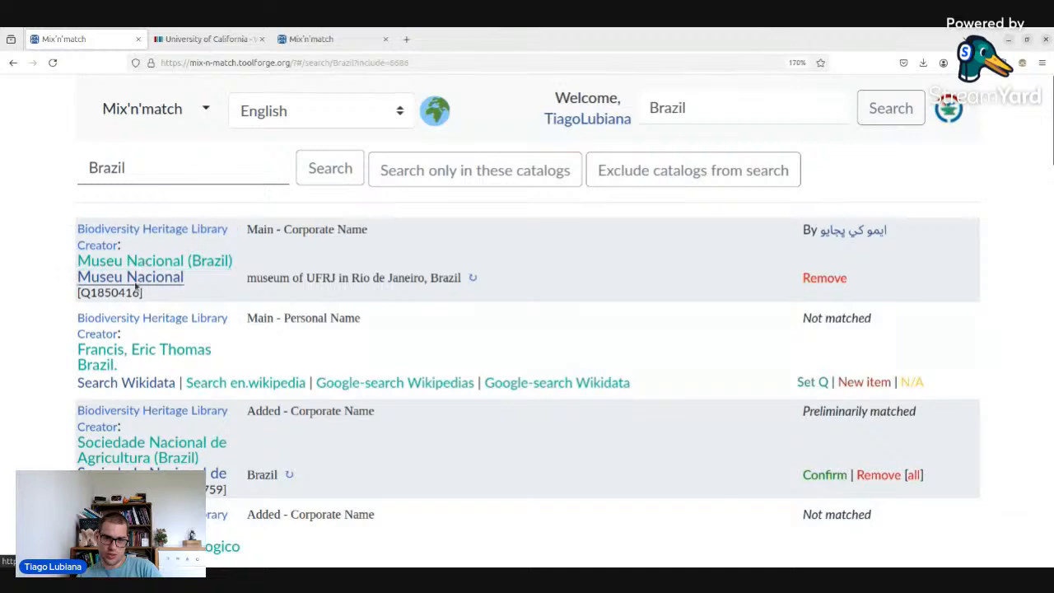
scroll(185, 346, "down", 2)
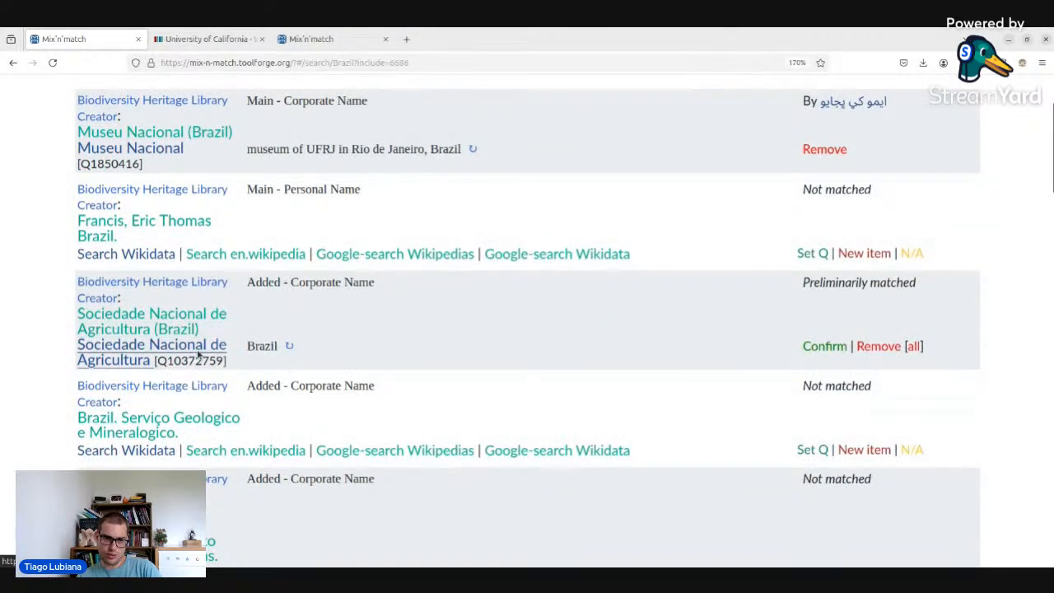
left_click(834, 346)
- Remove the preliminary matches of São Paulo's Directoria do Serviço Sanitario, Brazil's Commissão de Estados das Minas de Carvão and Rio de Janeiro's Câmara Municipal
scroll(812, 337, "down", 4)
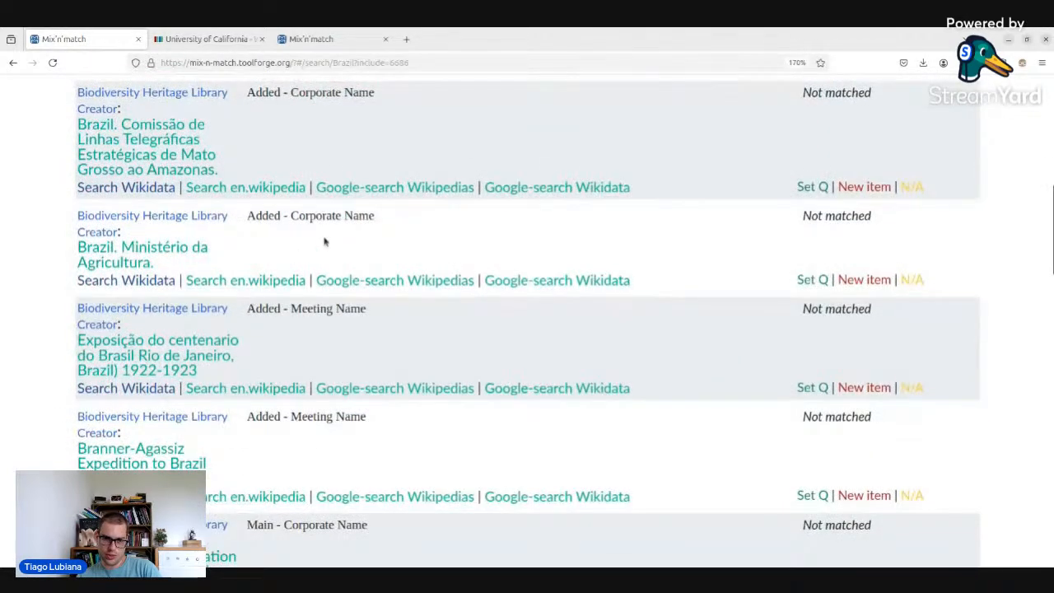
scroll(143, 354, "down", 4)
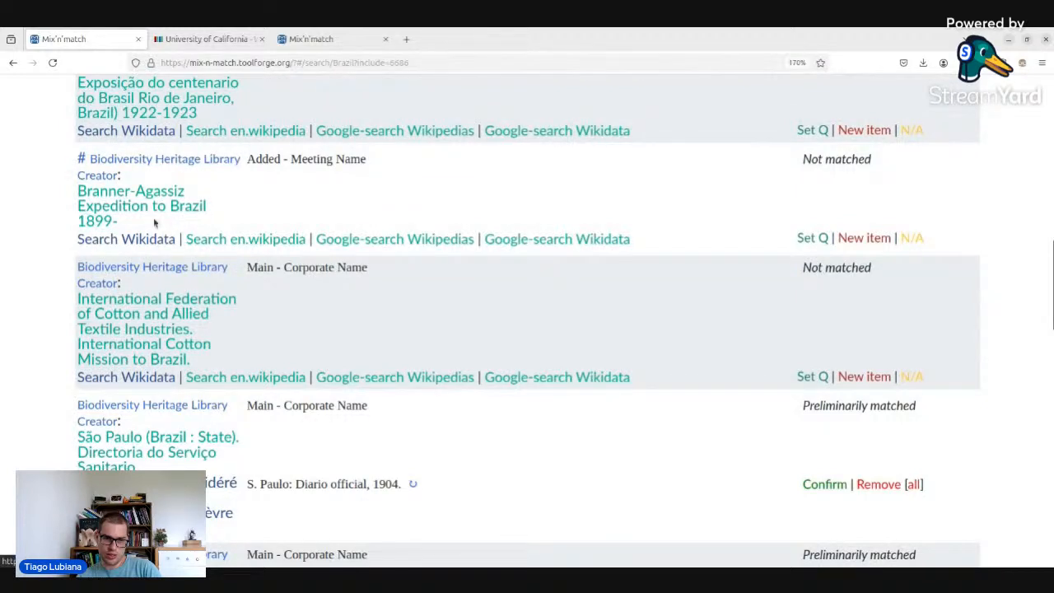
scroll(156, 230, "down", 2)
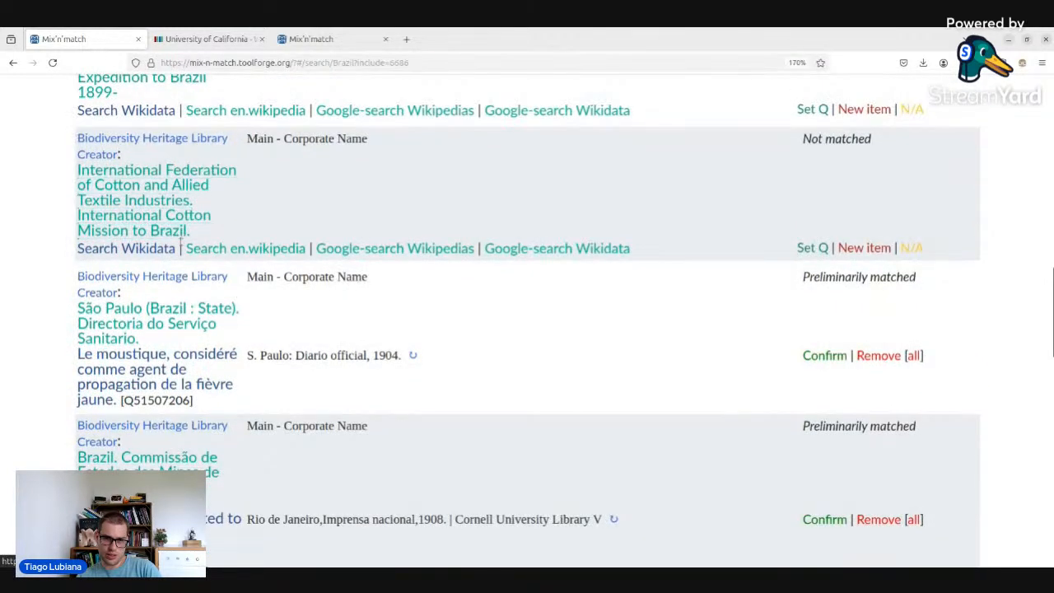
left_click(870, 355)
scroll(609, 317, "down", 5)
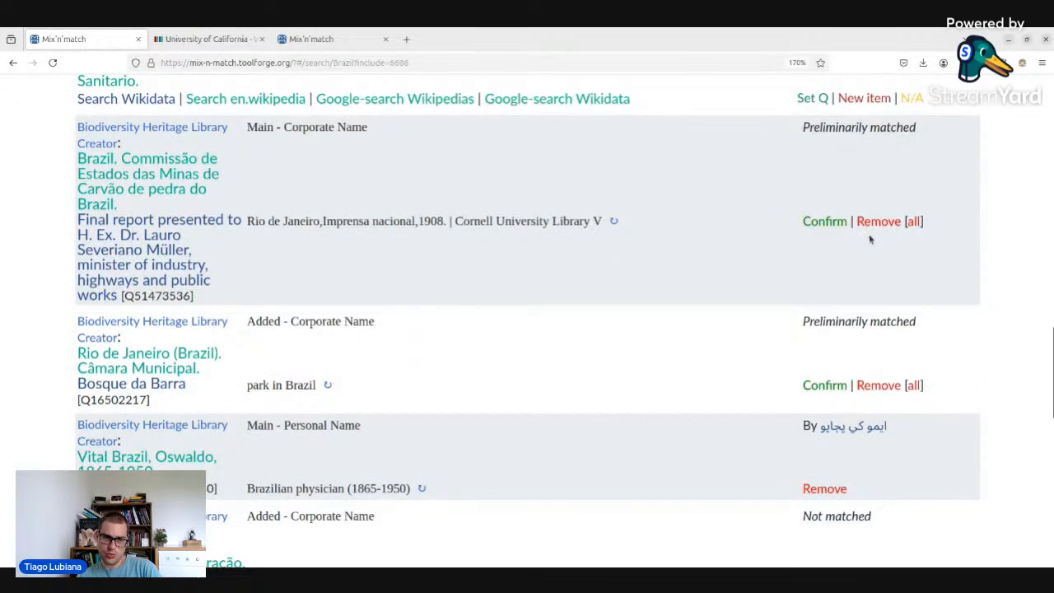
left_click(868, 220)
scroll(869, 218, "down", 3)
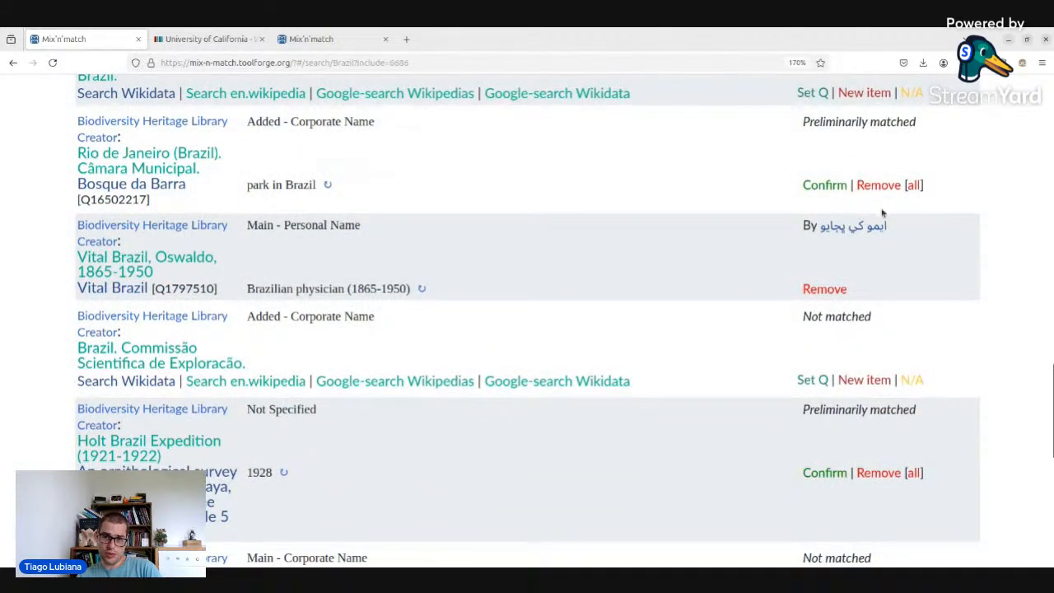
left_click(880, 188)
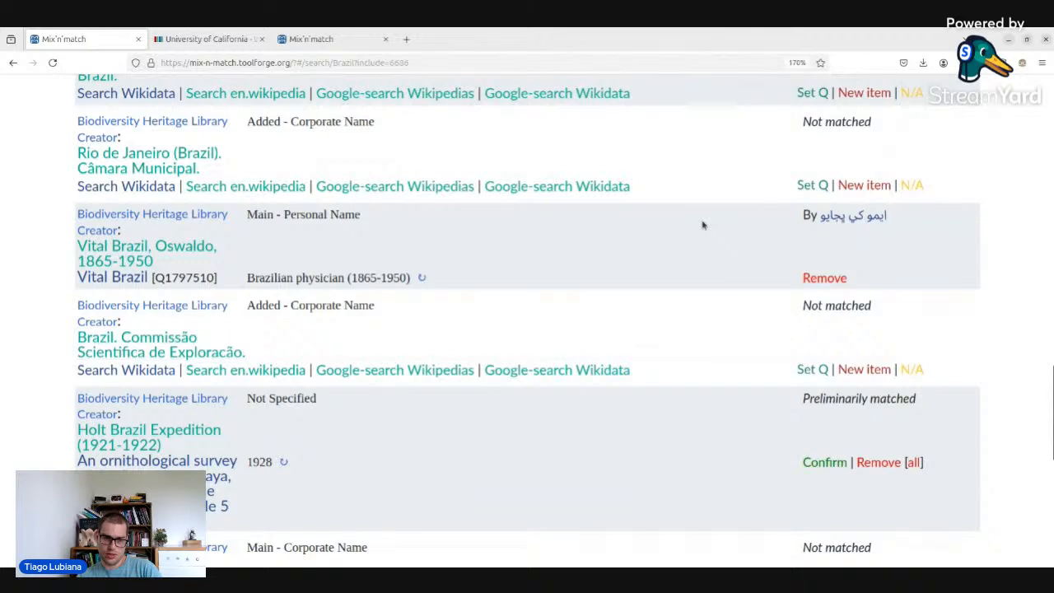
- Examine the Biodiversity Heritage Library creator page of Vital Brazil, including its author details and identifiers, and close it
middle_click(101, 260)
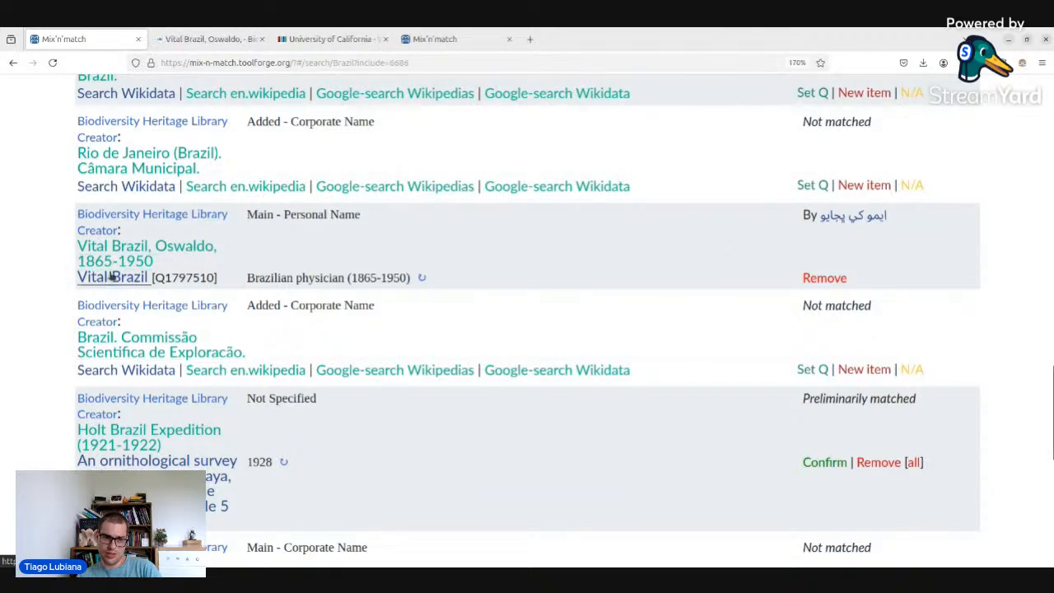
left_click(221, 40)
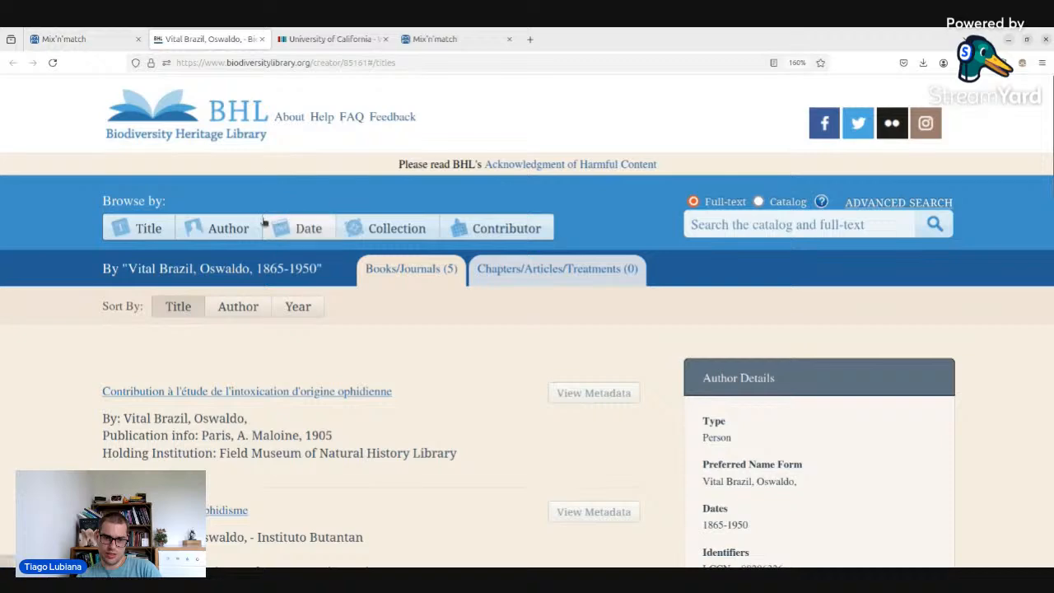
scroll(263, 222, "down", 3)
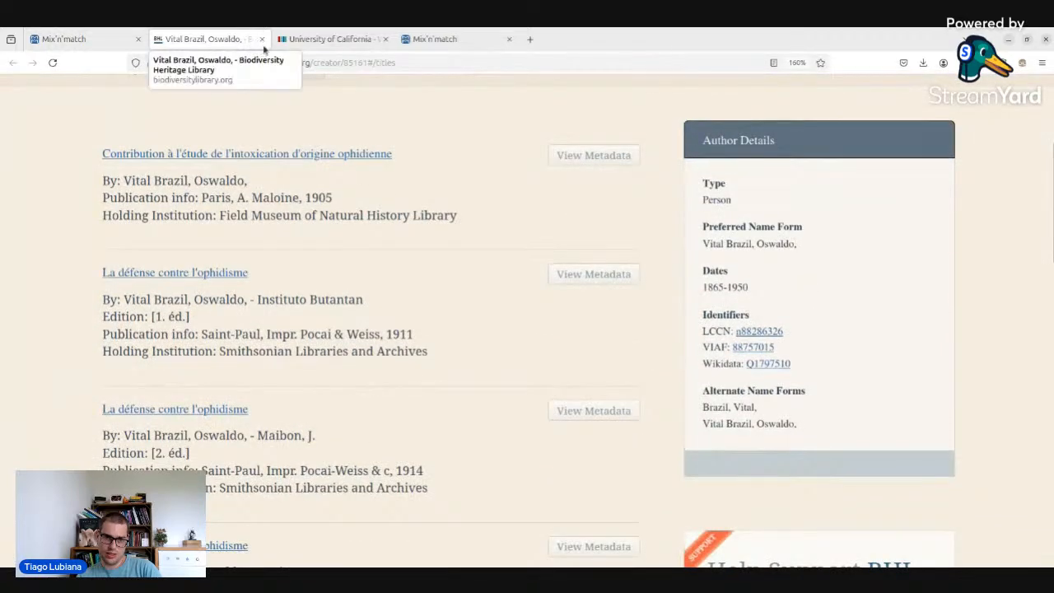
left_click(261, 39)
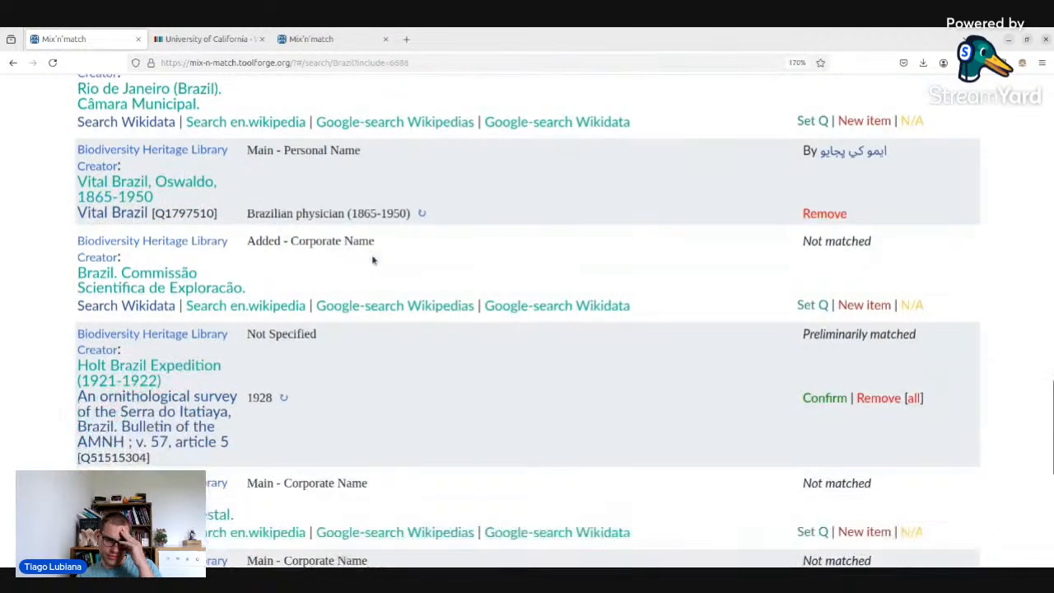
- Find the Brazil Dahlia Farm and Brazil Dahlia Farms entries, open both BHL creator pages, and view the page of Brazil Dahlia Farm
scroll(372, 260, "down", 3)
scroll(369, 247, "down", 2)
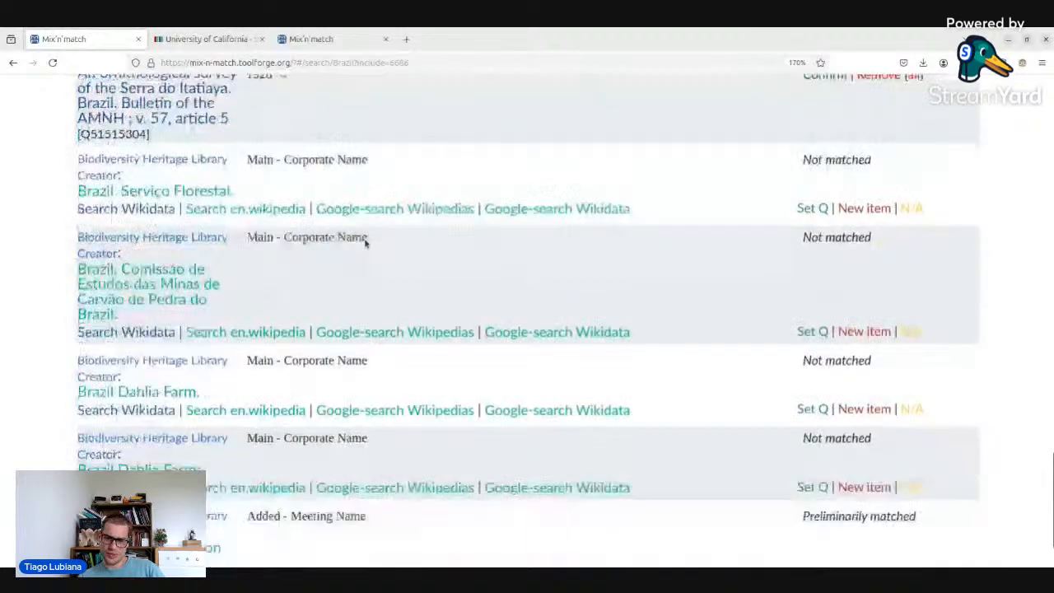
scroll(365, 241, "down", 1)
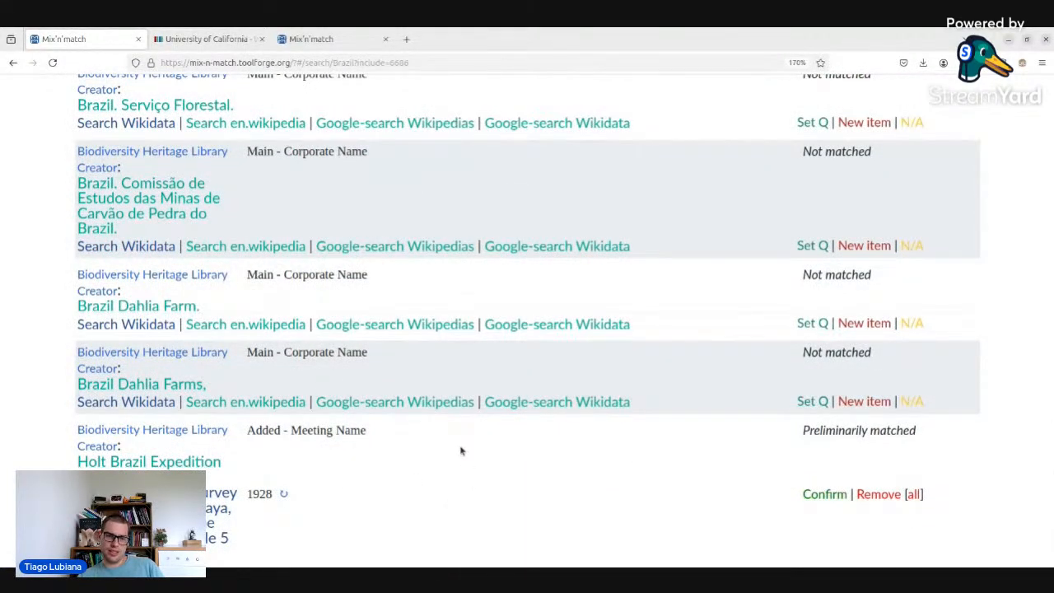
left_click_drag(206, 388, 64, 384)
middle_click(160, 311)
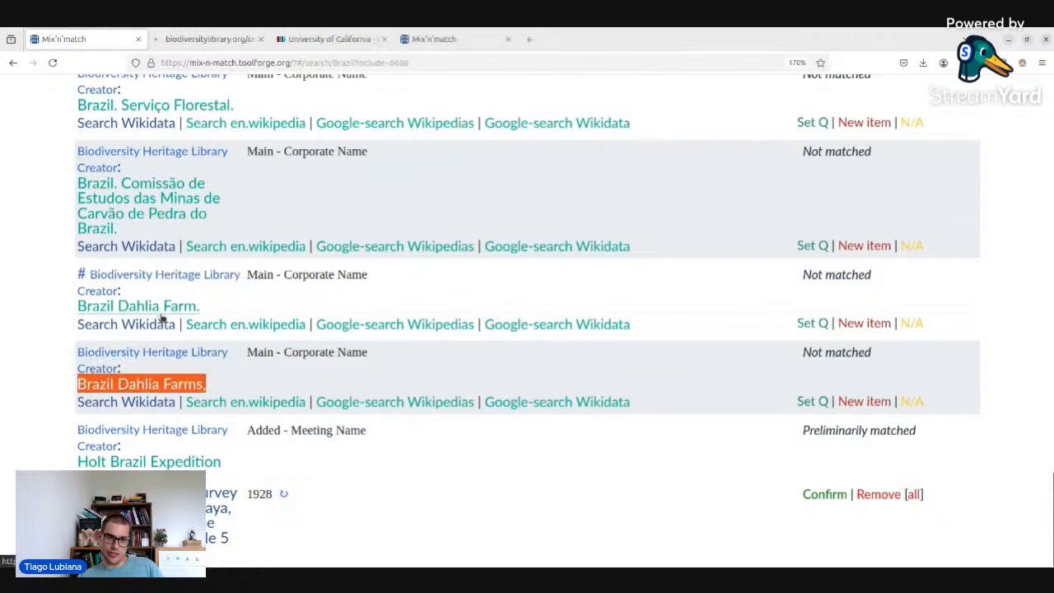
middle_click(152, 384)
left_click(221, 37)
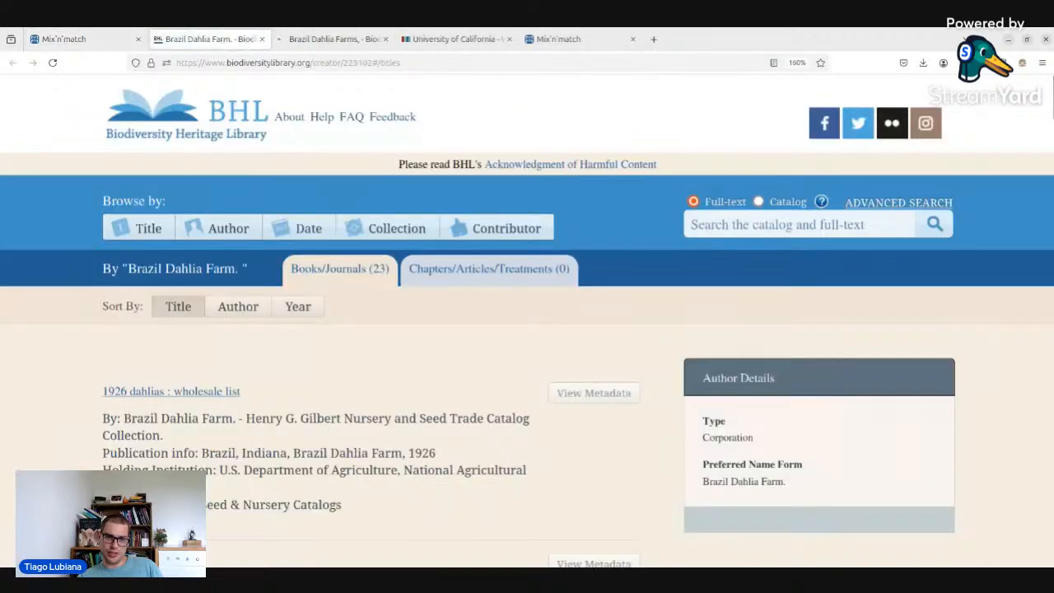
- Copy the creator name Brazil Dahlia Farm from its BHL page and search Google for it
left_click(330, 39)
left_click(206, 38)
left_click_drag(239, 272, 126, 272)
key("ctrl+c")
left_click(454, 39)
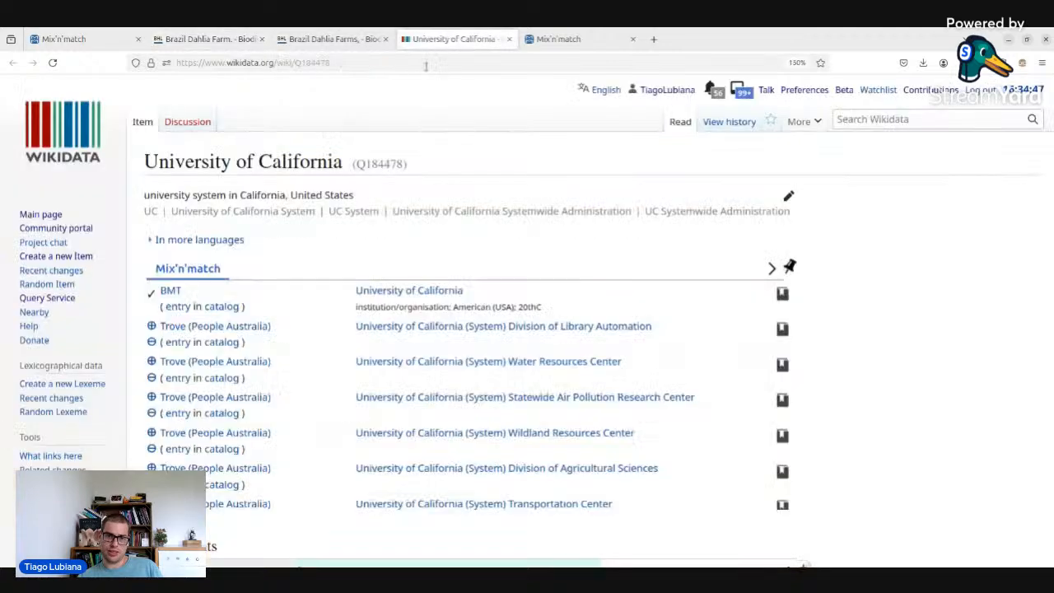
left_click(426, 63)
type("@")
key("BackSpace")
key("ctrl+v")
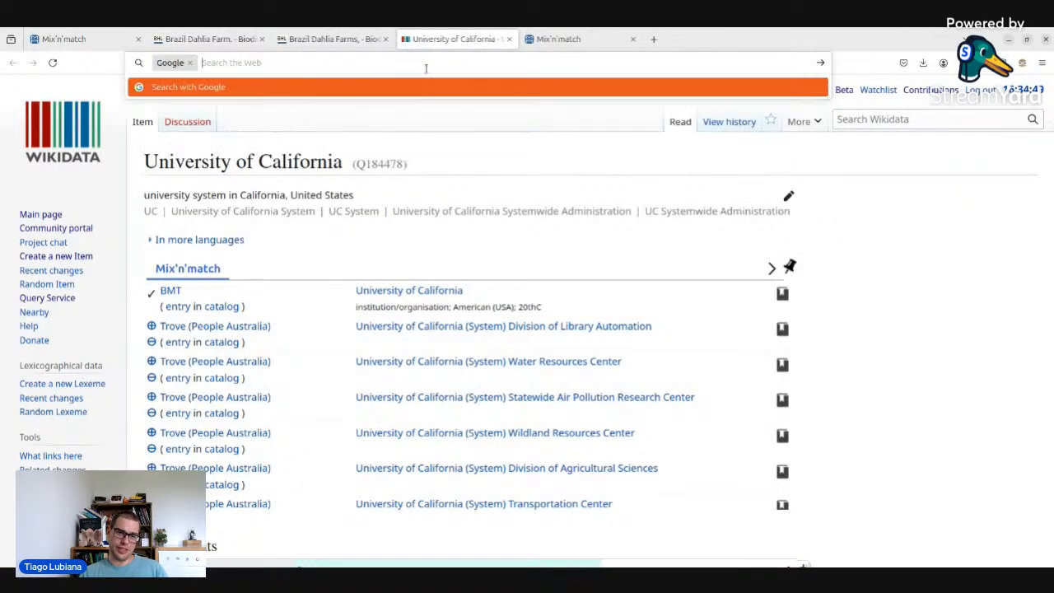
key("Return")
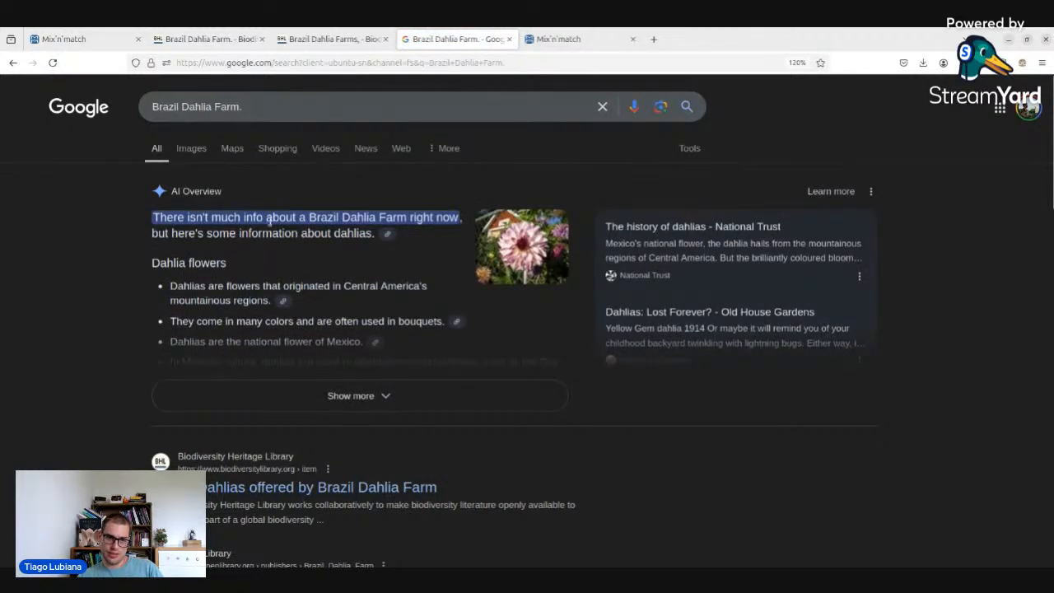
- Look through the Google results, open Open Library's Brazil Dahlia Farm publisher page, and view its 1932 wholesale list record
scroll(269, 221, "down", 3)
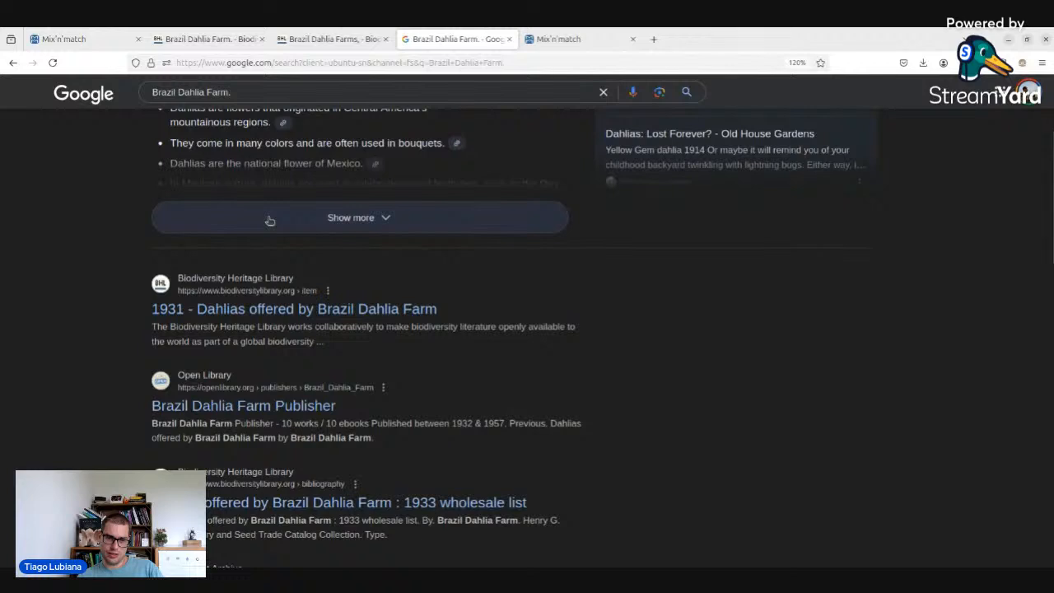
scroll(229, 393, "down", 6)
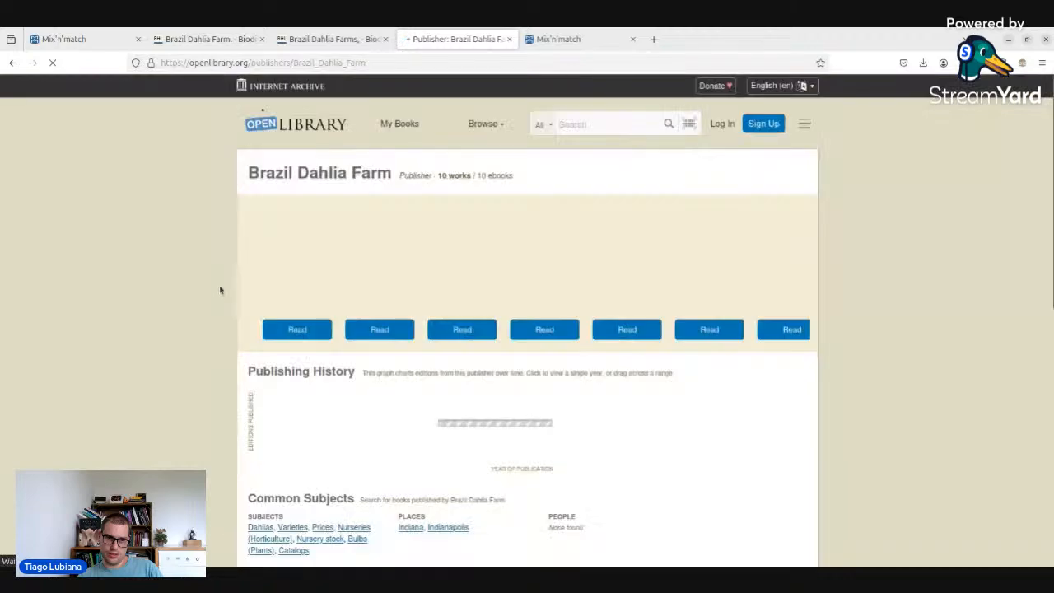
scroll(315, 294, "down", 4)
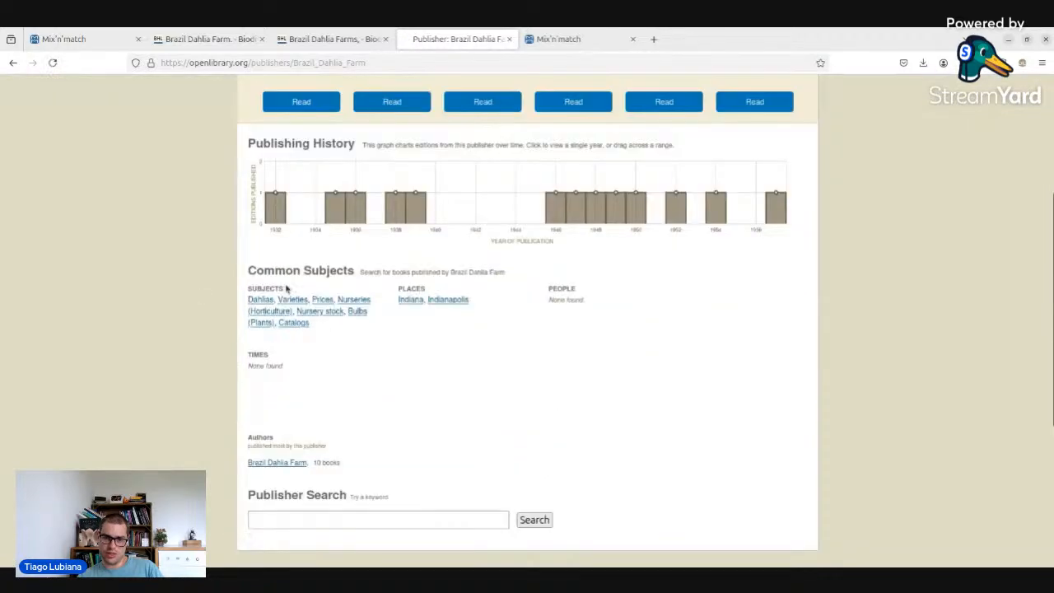
scroll(284, 288, "up", 4)
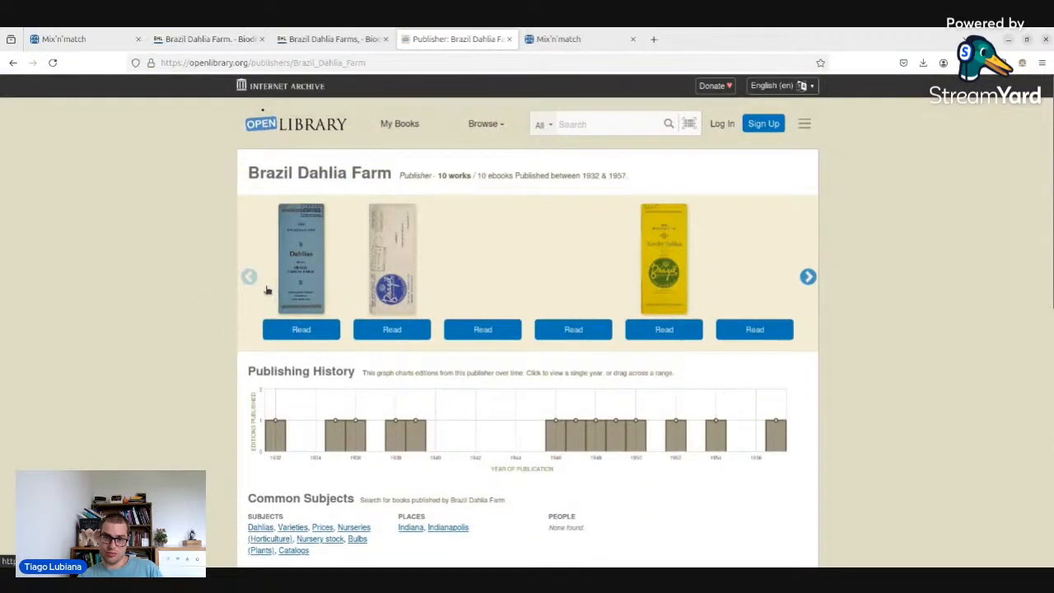
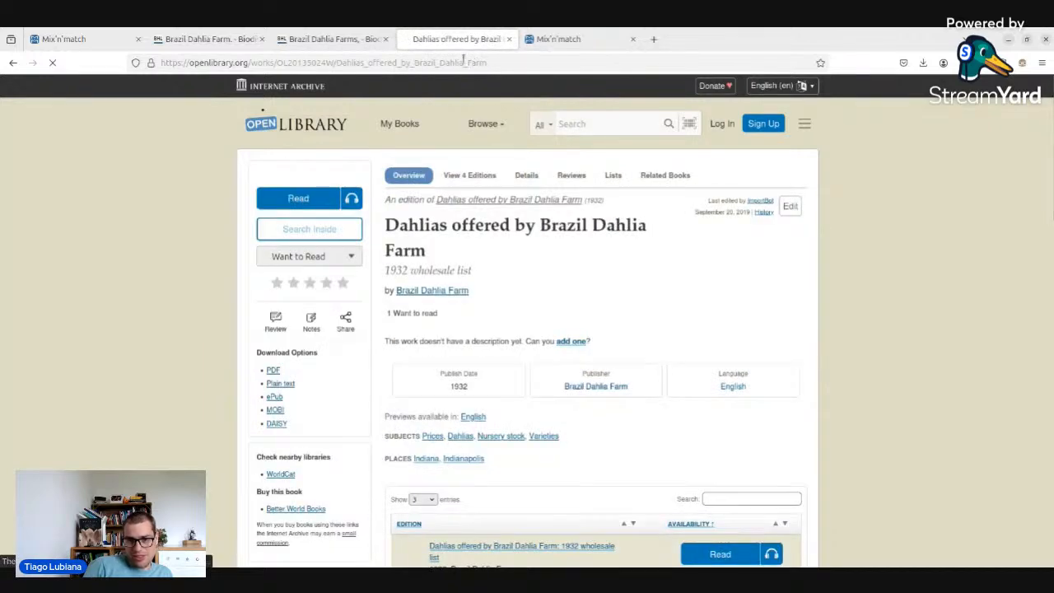
scroll(536, 271, "down", 4)
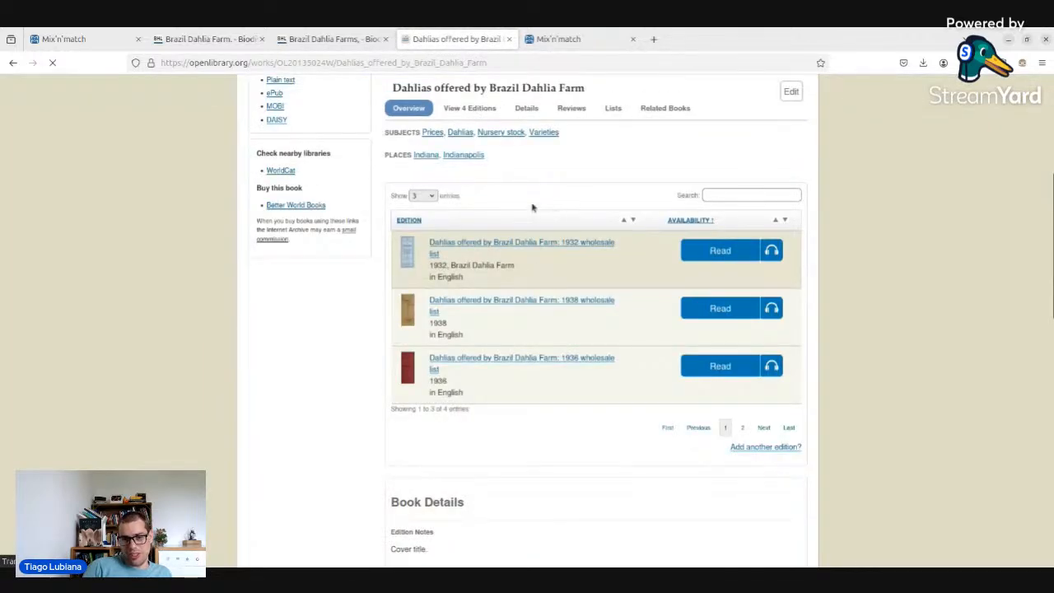
- Search Wikidata for an existing item named Brazil Dahlia Farm
left_click(480, 58)
type("Brazil Dahlia Farm")
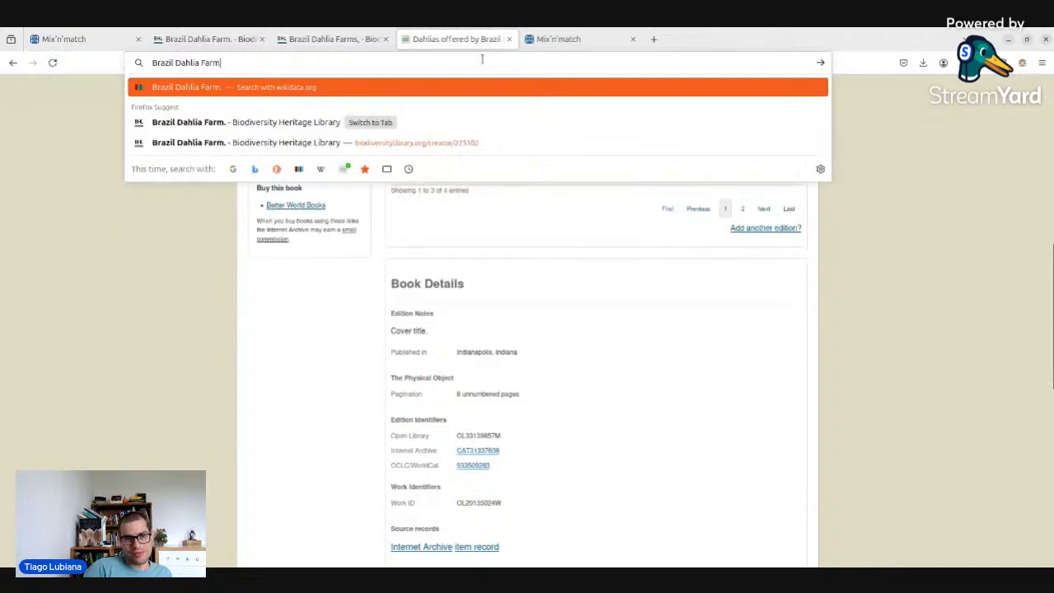
key("Return")
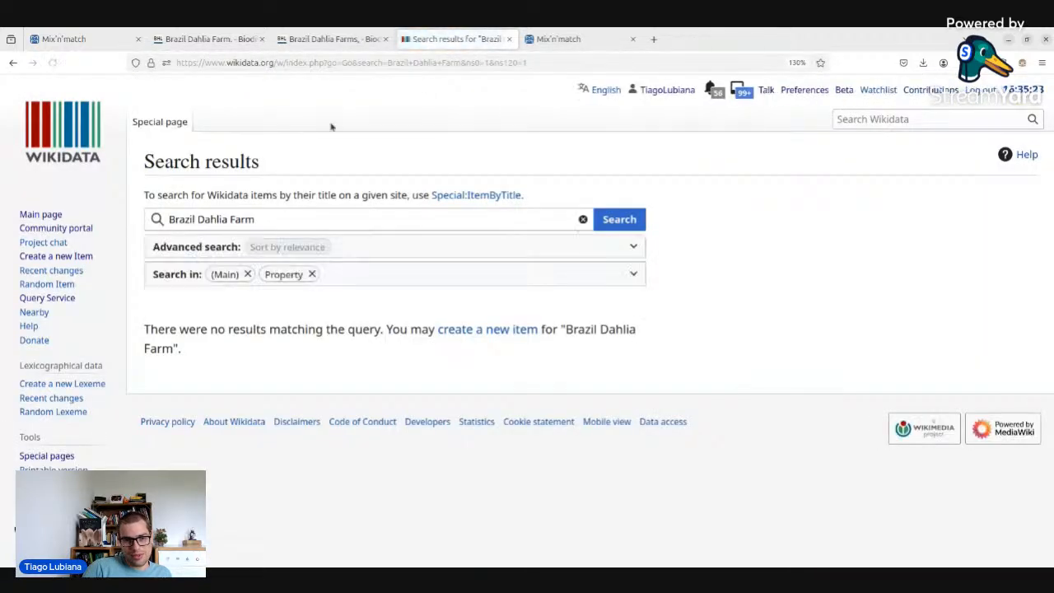
- Compare the BHL creator pages of Brazil Dahlia Farm and Brazil Dahlia Farms, and return to the Wikidata search results
left_click(311, 39)
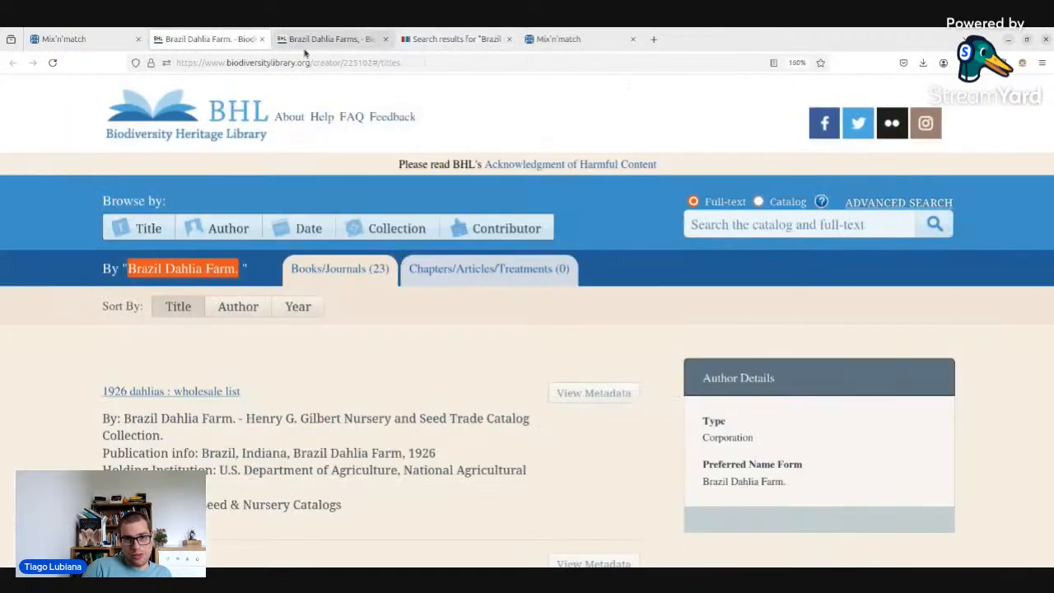
left_click(197, 40)
left_click(319, 39)
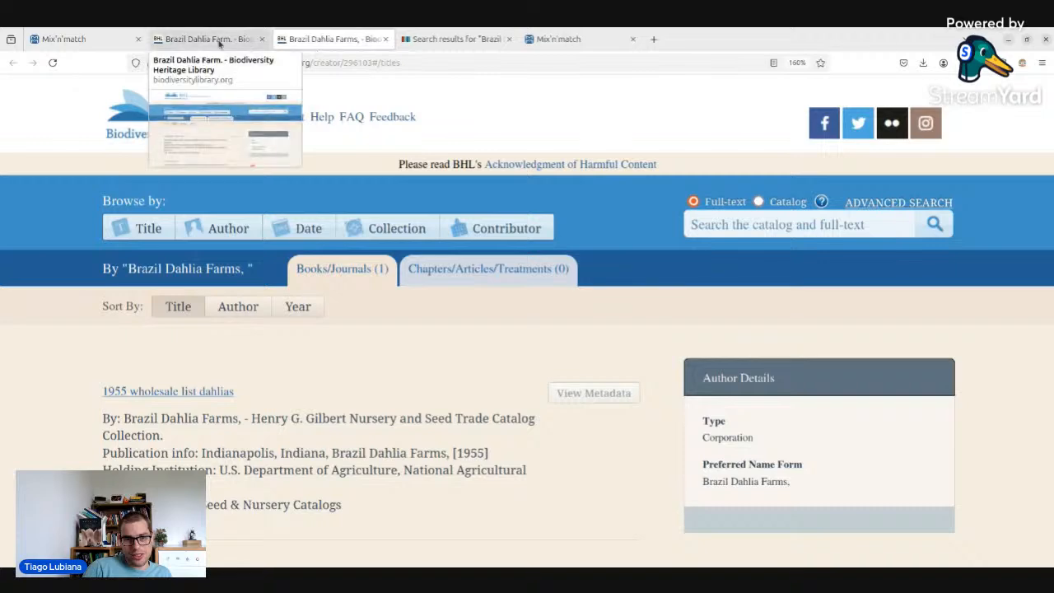
left_click(210, 39)
left_click(449, 39)
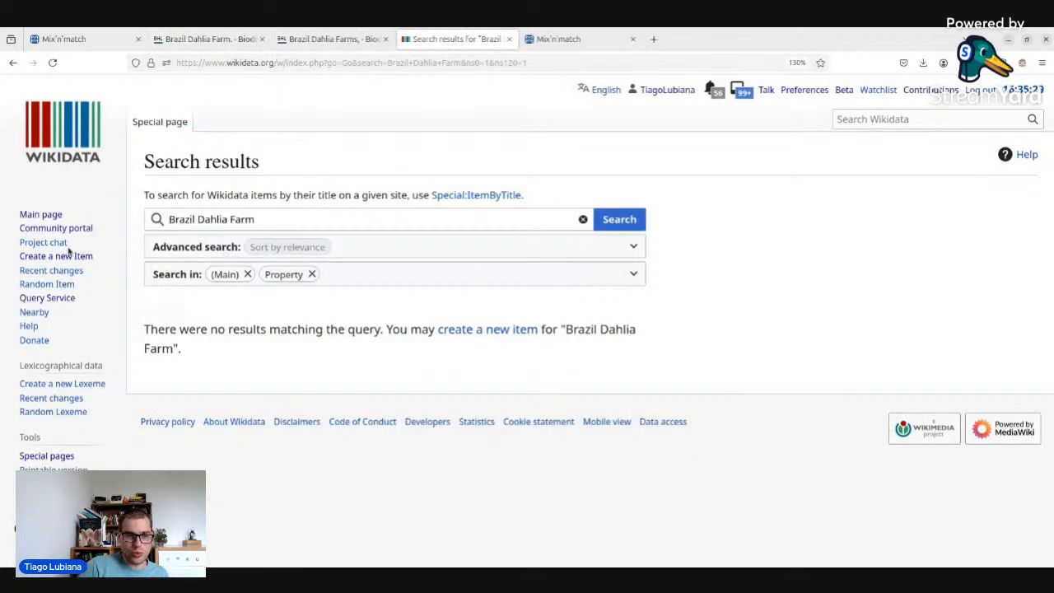
- Examine the full list of publications on the BHL creator page of Brazil Dahlia Farm
left_click(213, 39)
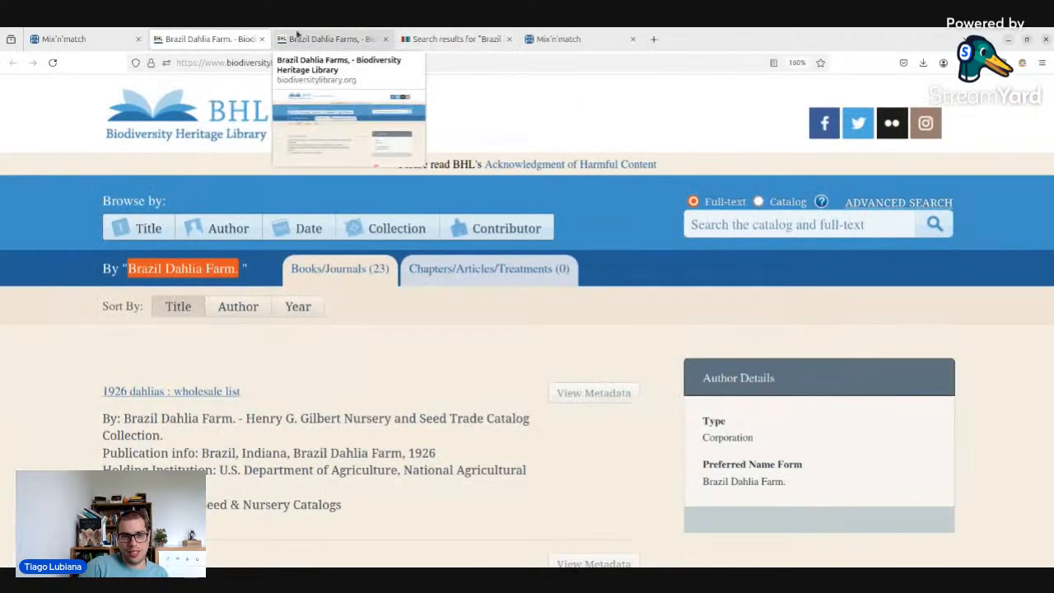
scroll(348, 232, "down", 2)
scroll(348, 233, "down", 15)
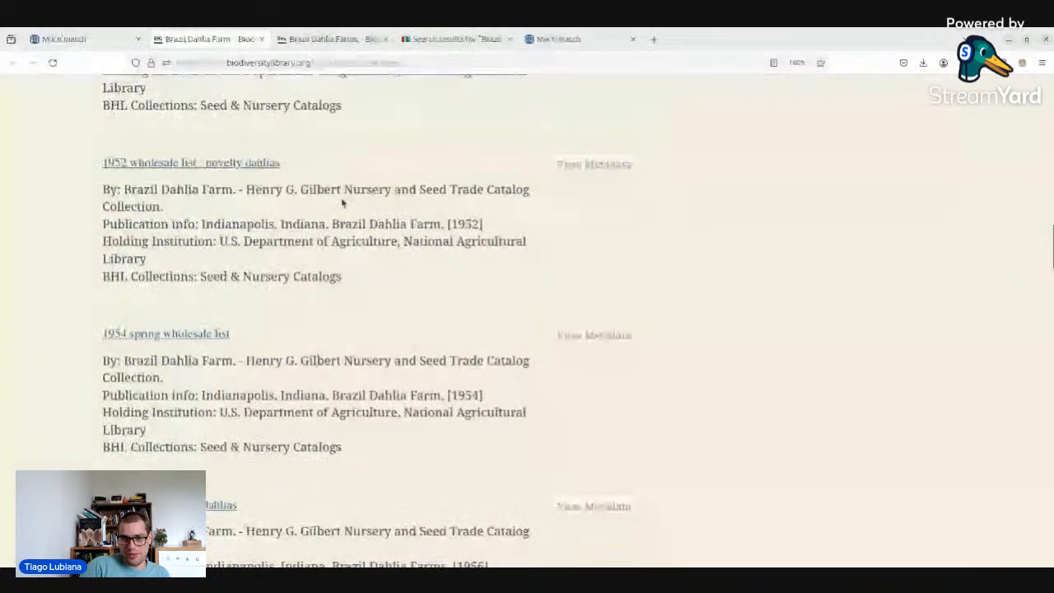
scroll(1012, 537, "down", 5)
scroll(971, 508, "up", 3)
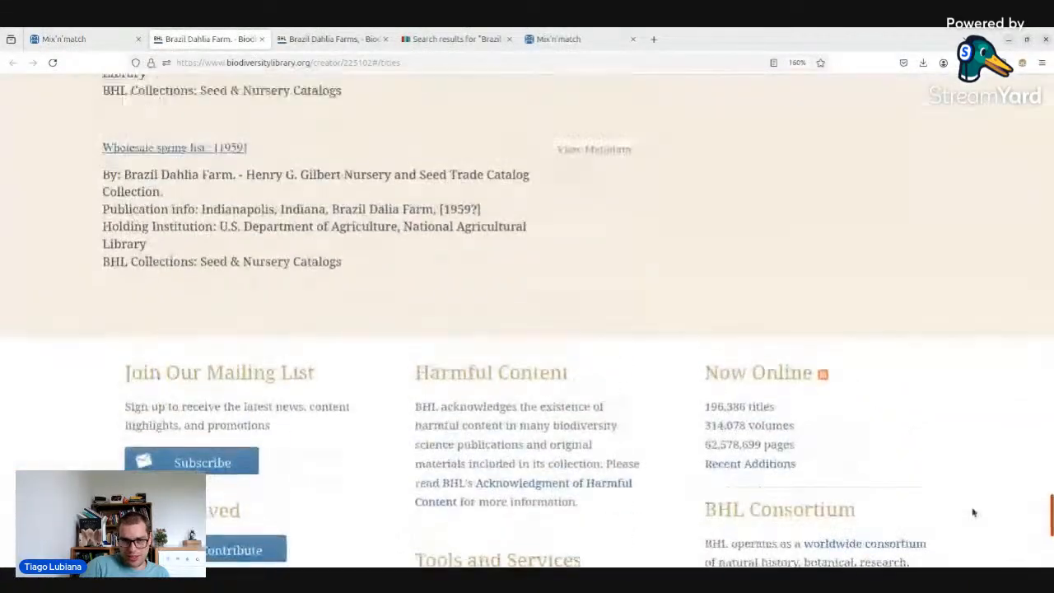
scroll(972, 508, "down", 3)
scroll(958, 478, "up", 20)
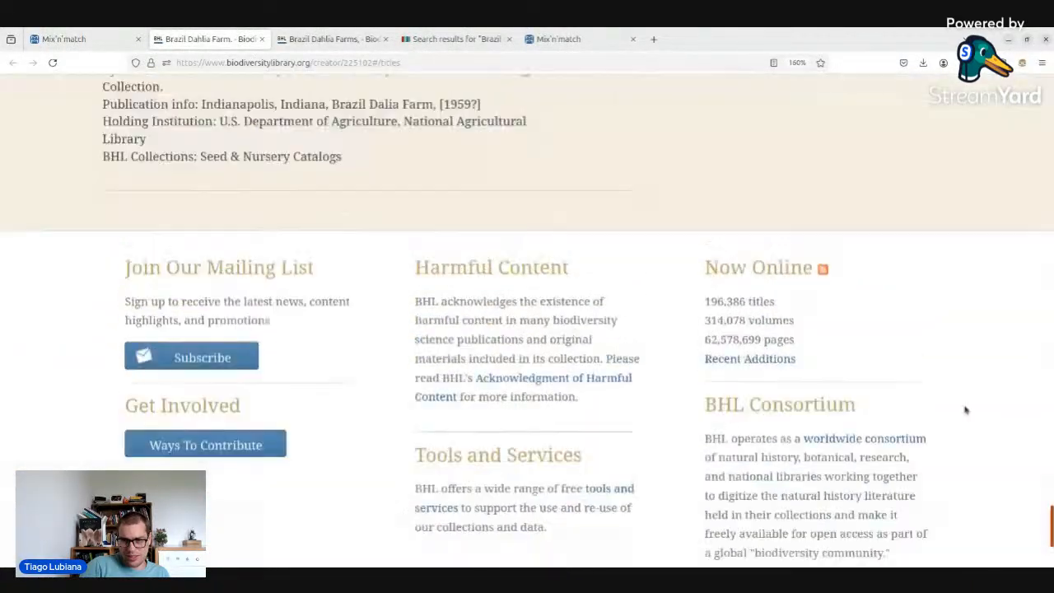
scroll(739, 320, "up", 2)
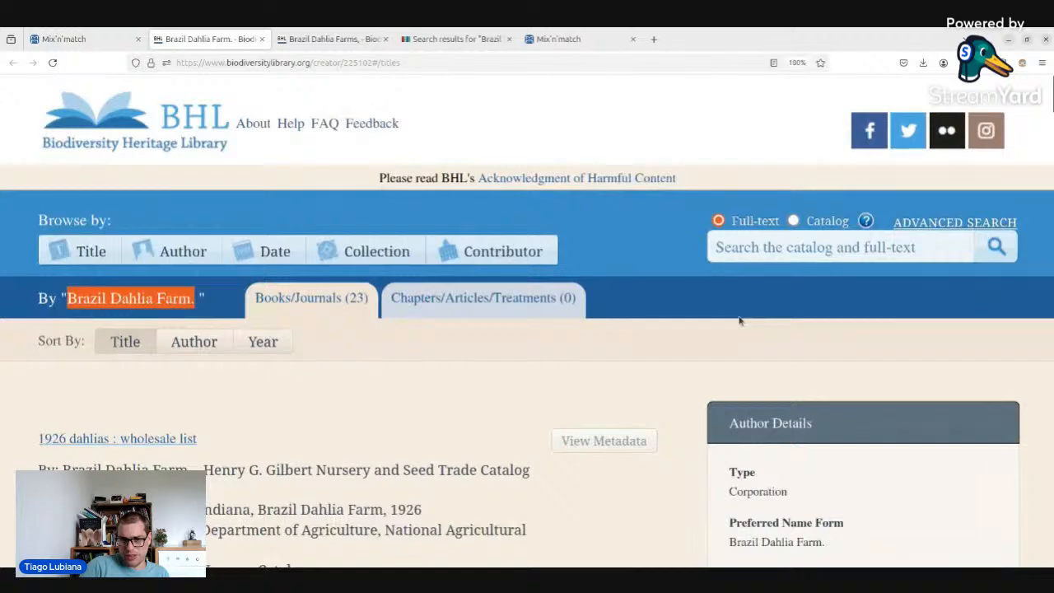
- Check the two dahlia farm creator pages against each other once more and go back to the Mix'n'match results for Brazil
left_click(352, 40)
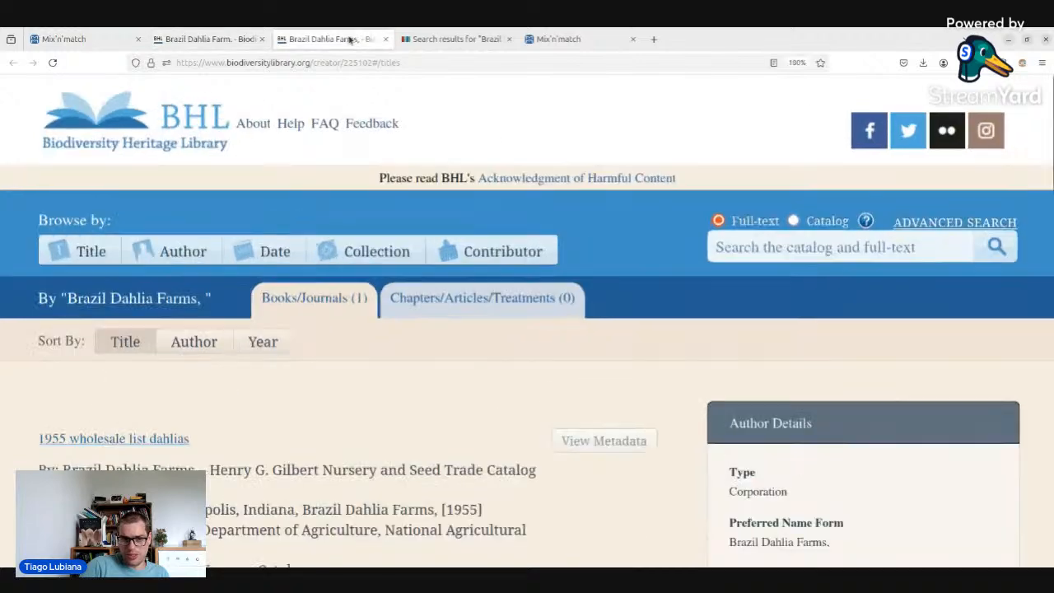
left_click(244, 39)
left_click(329, 39)
left_click(244, 40)
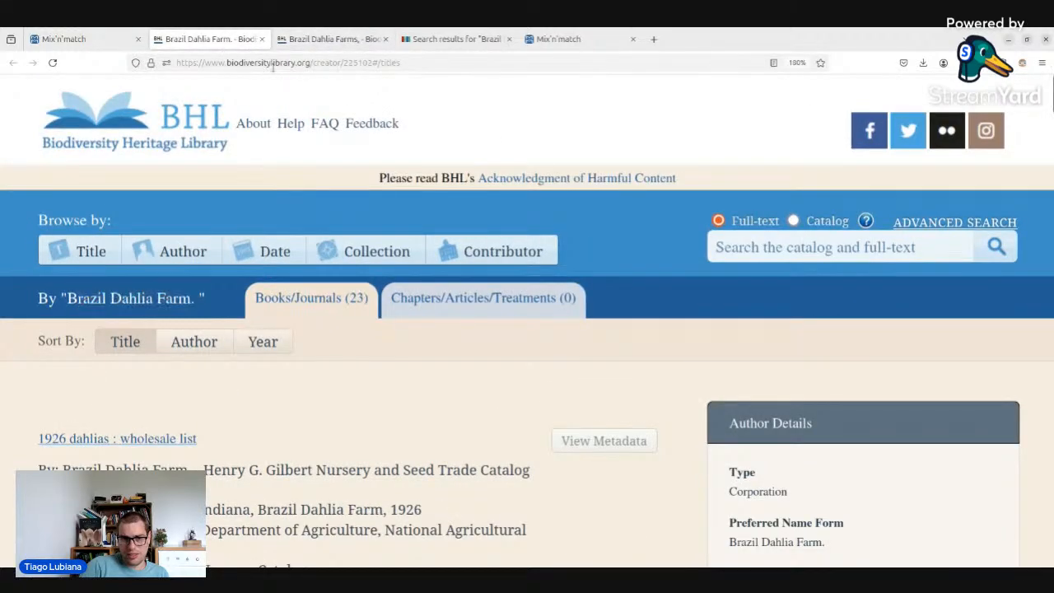
left_click(231, 63)
left_click(75, 39)
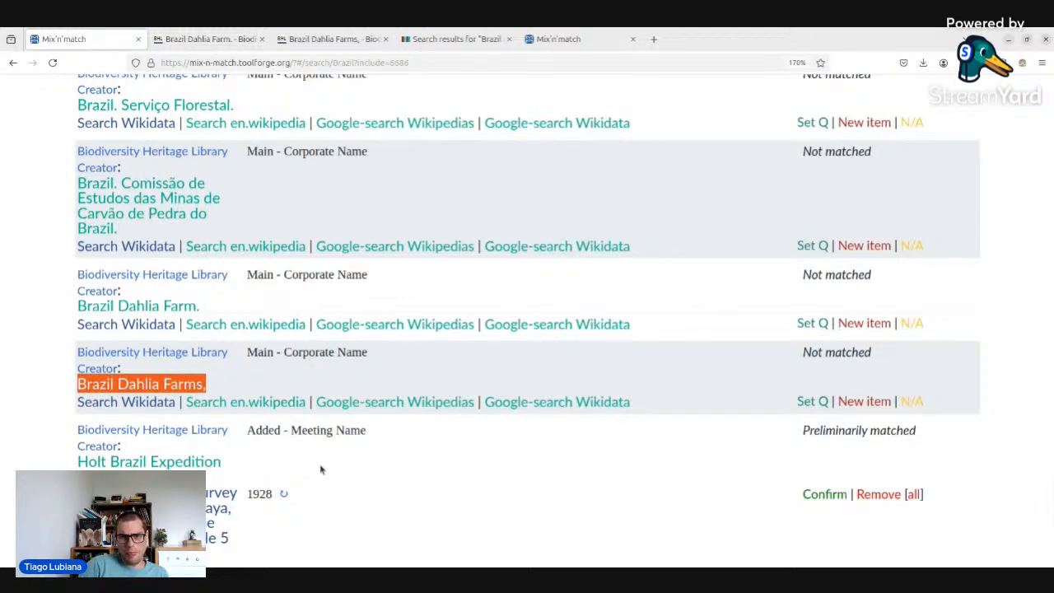
key("alt+Tab")
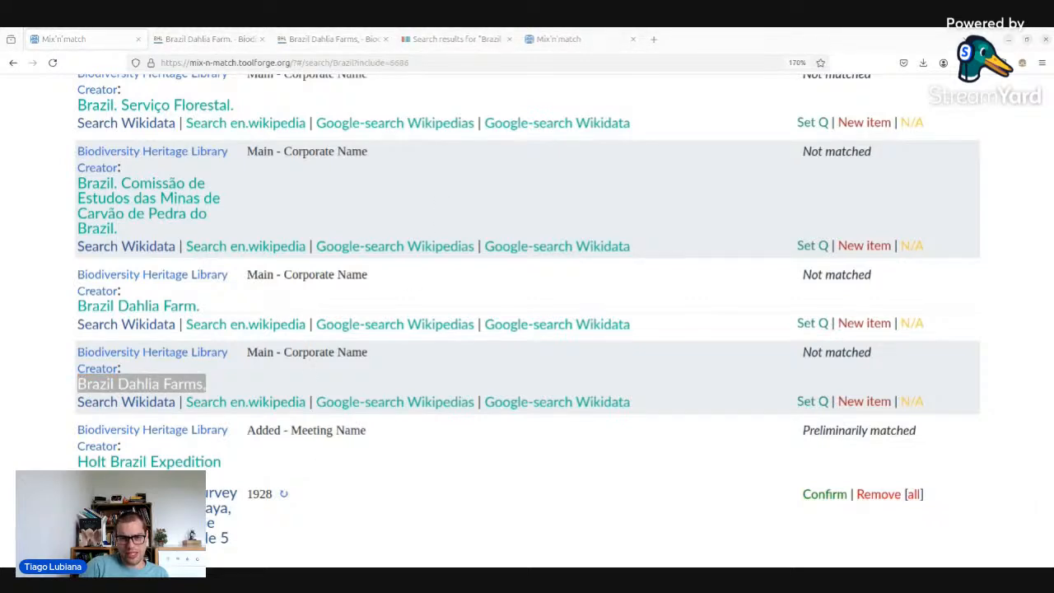